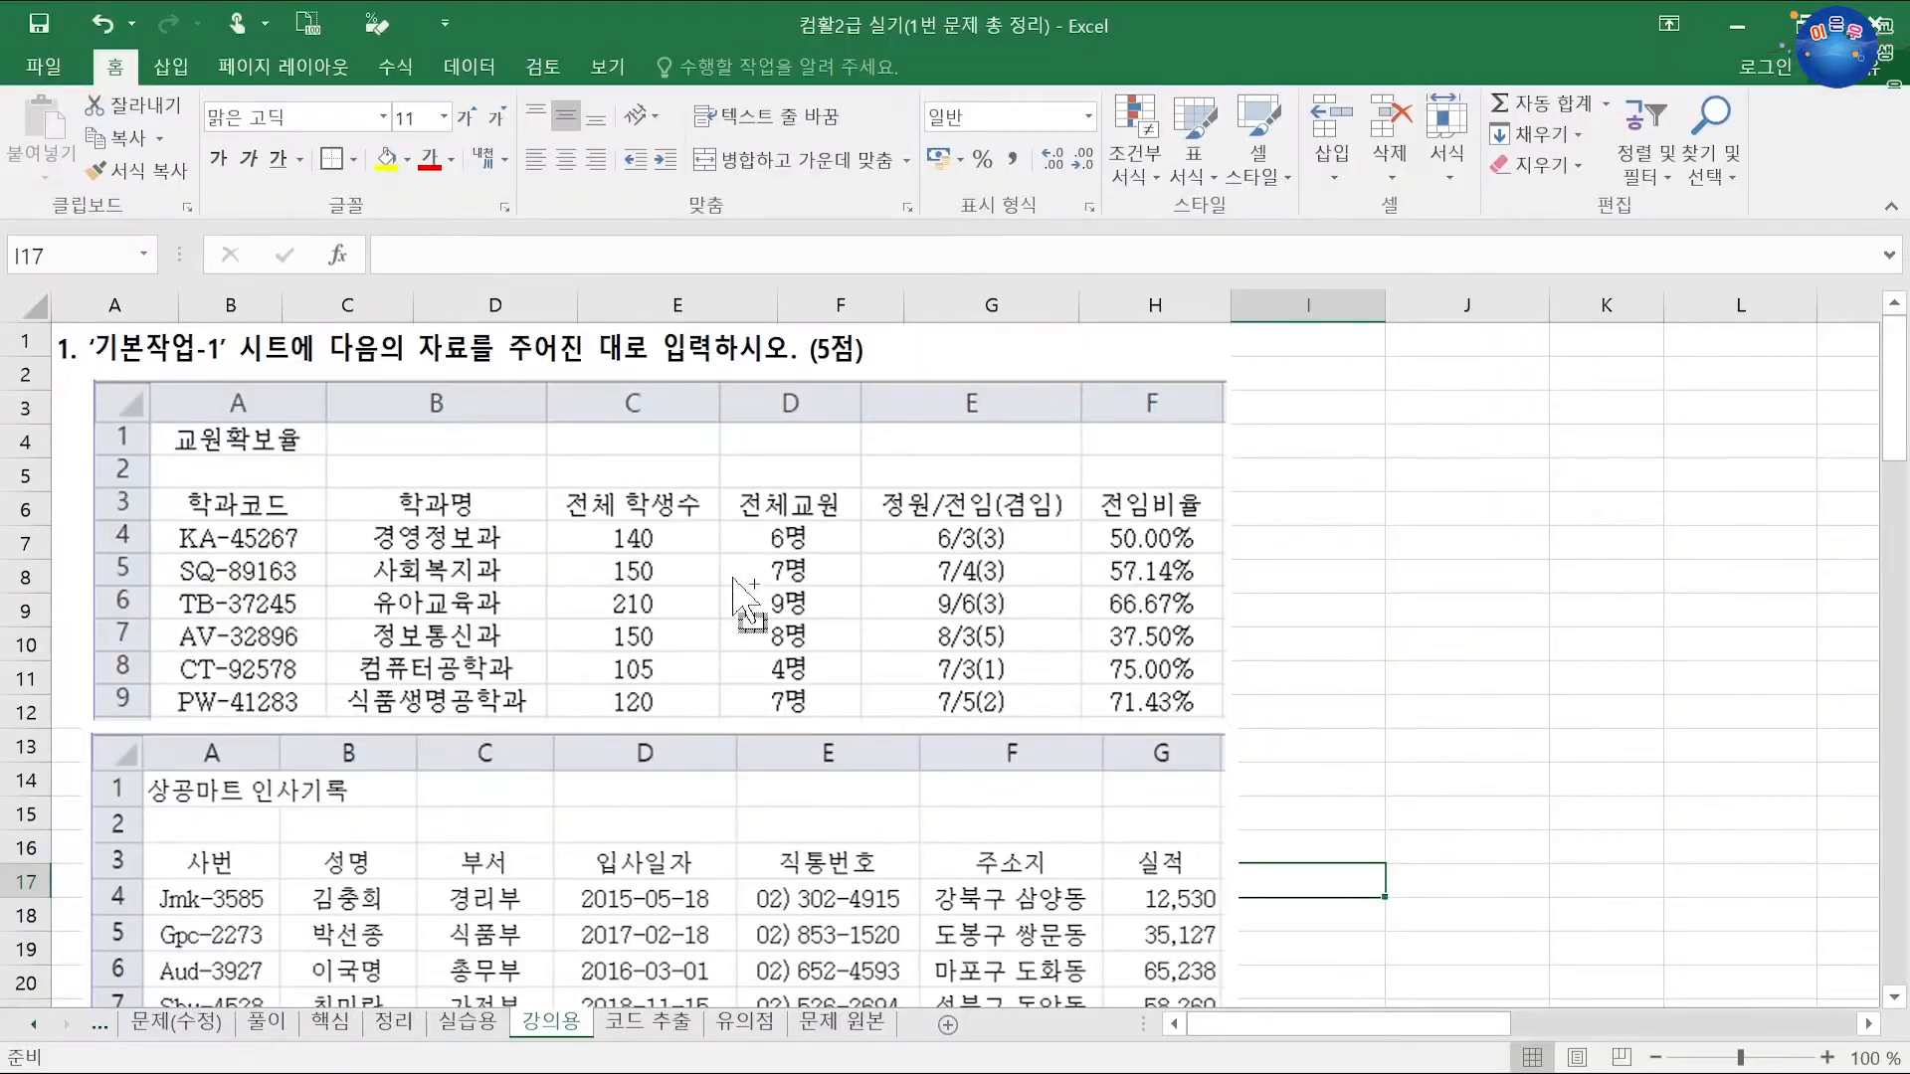
Step: Enter the prefixes KA, SQ, TB, AV, CT and PW down I7:I12
left_click(1266, 533)
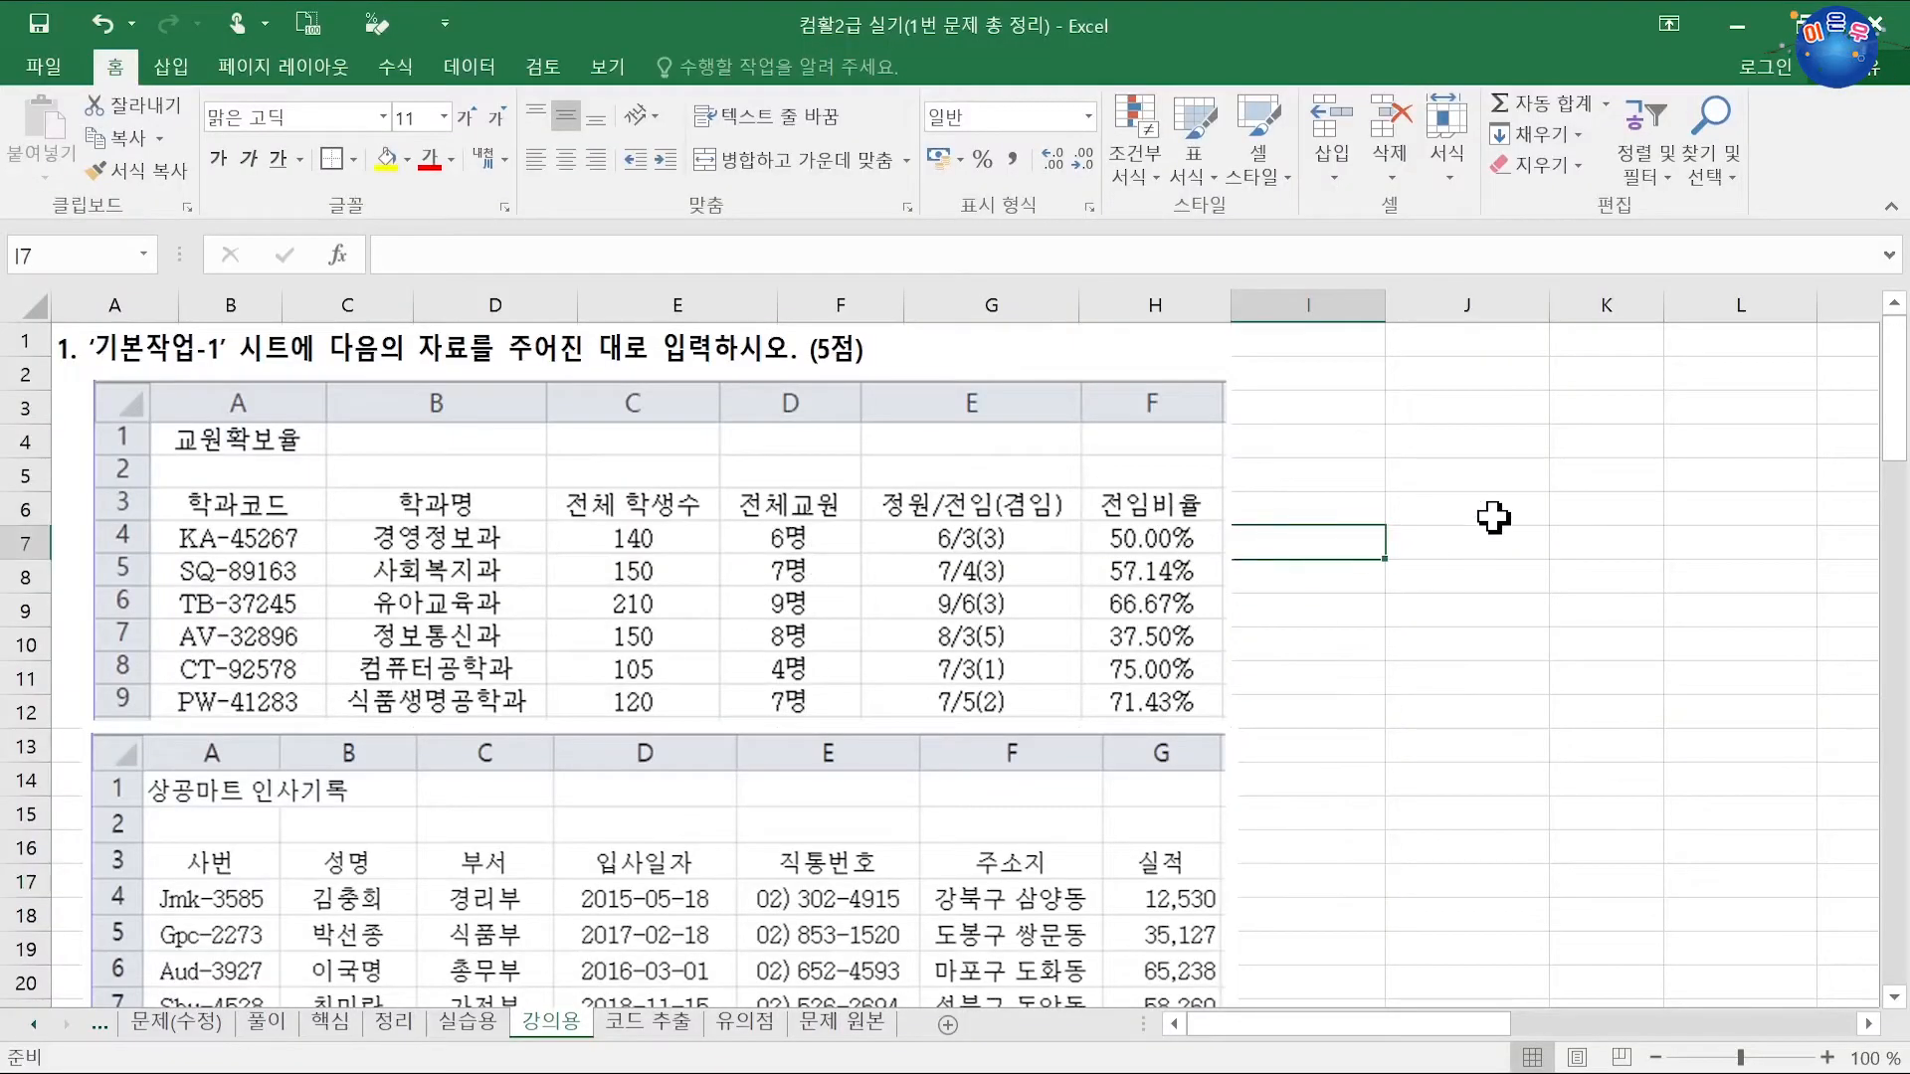
type("KA")
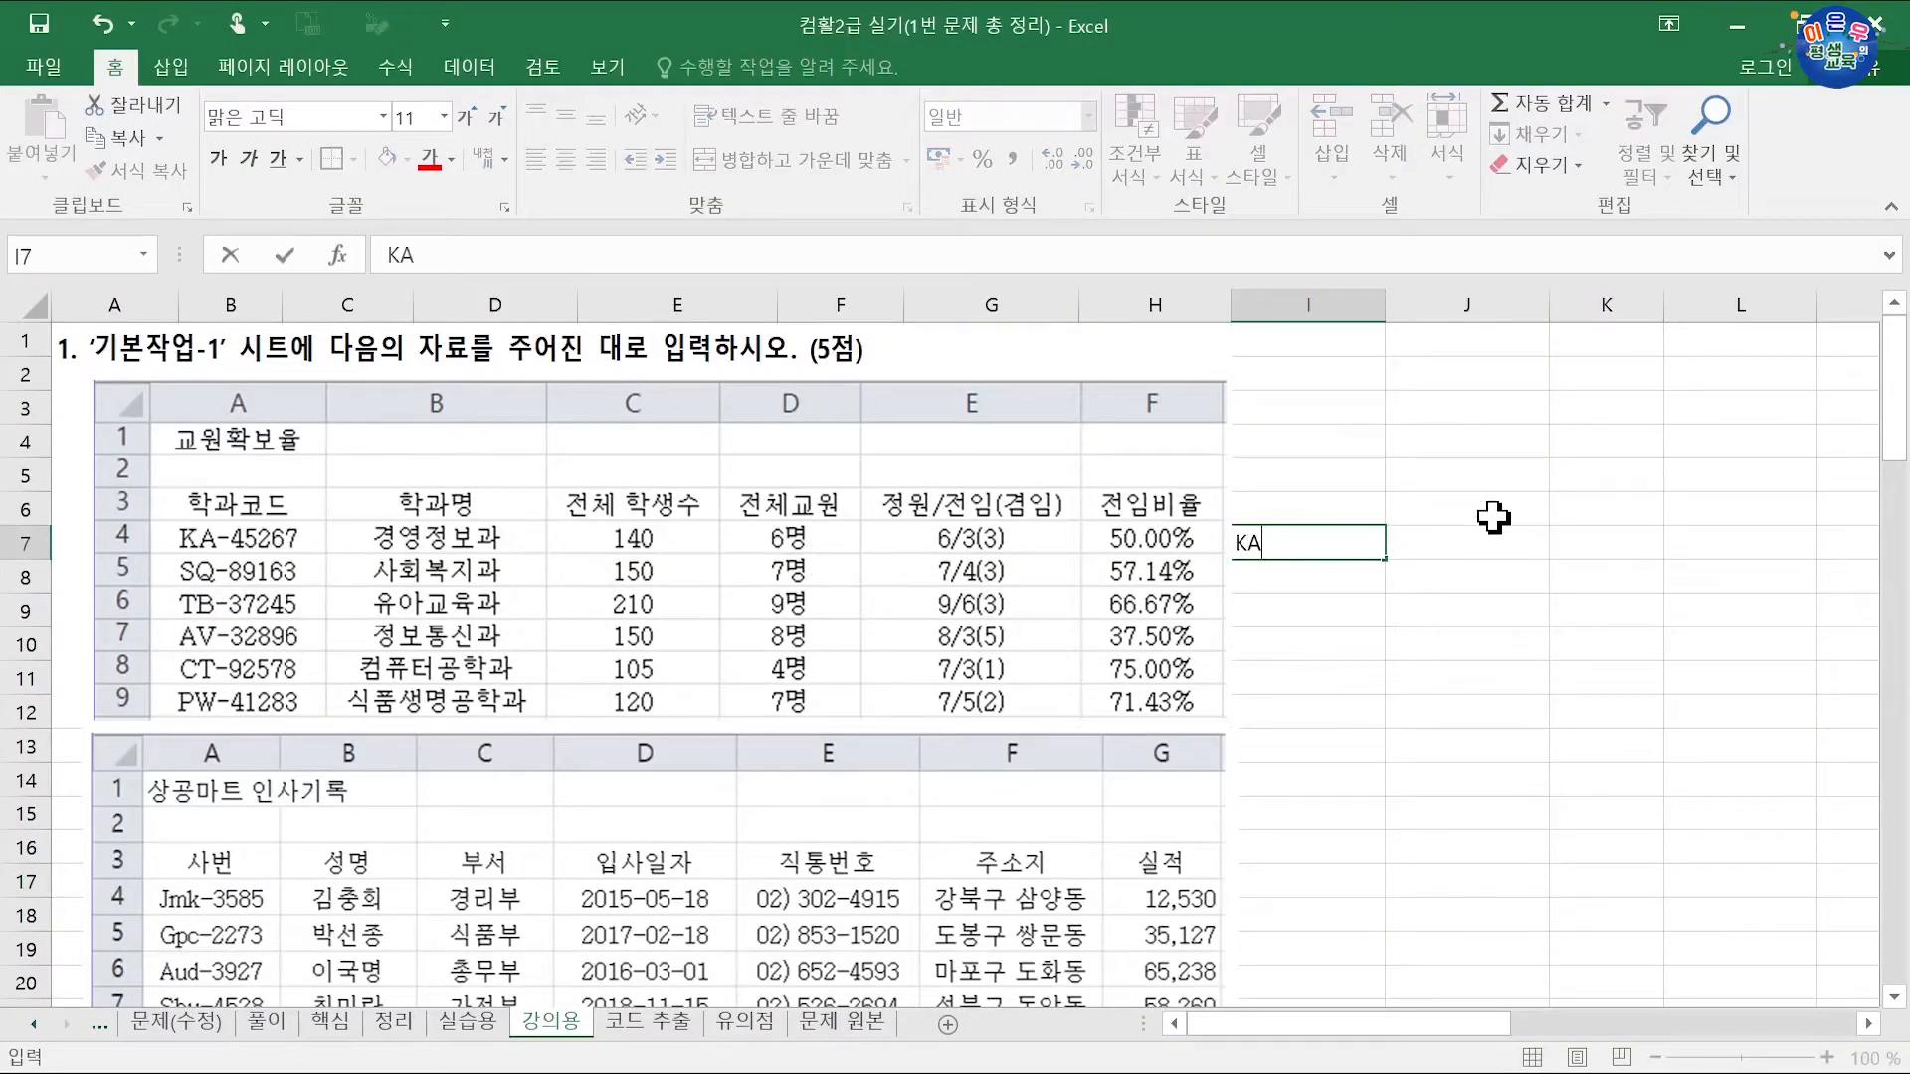
key("Return")
type("SQ")
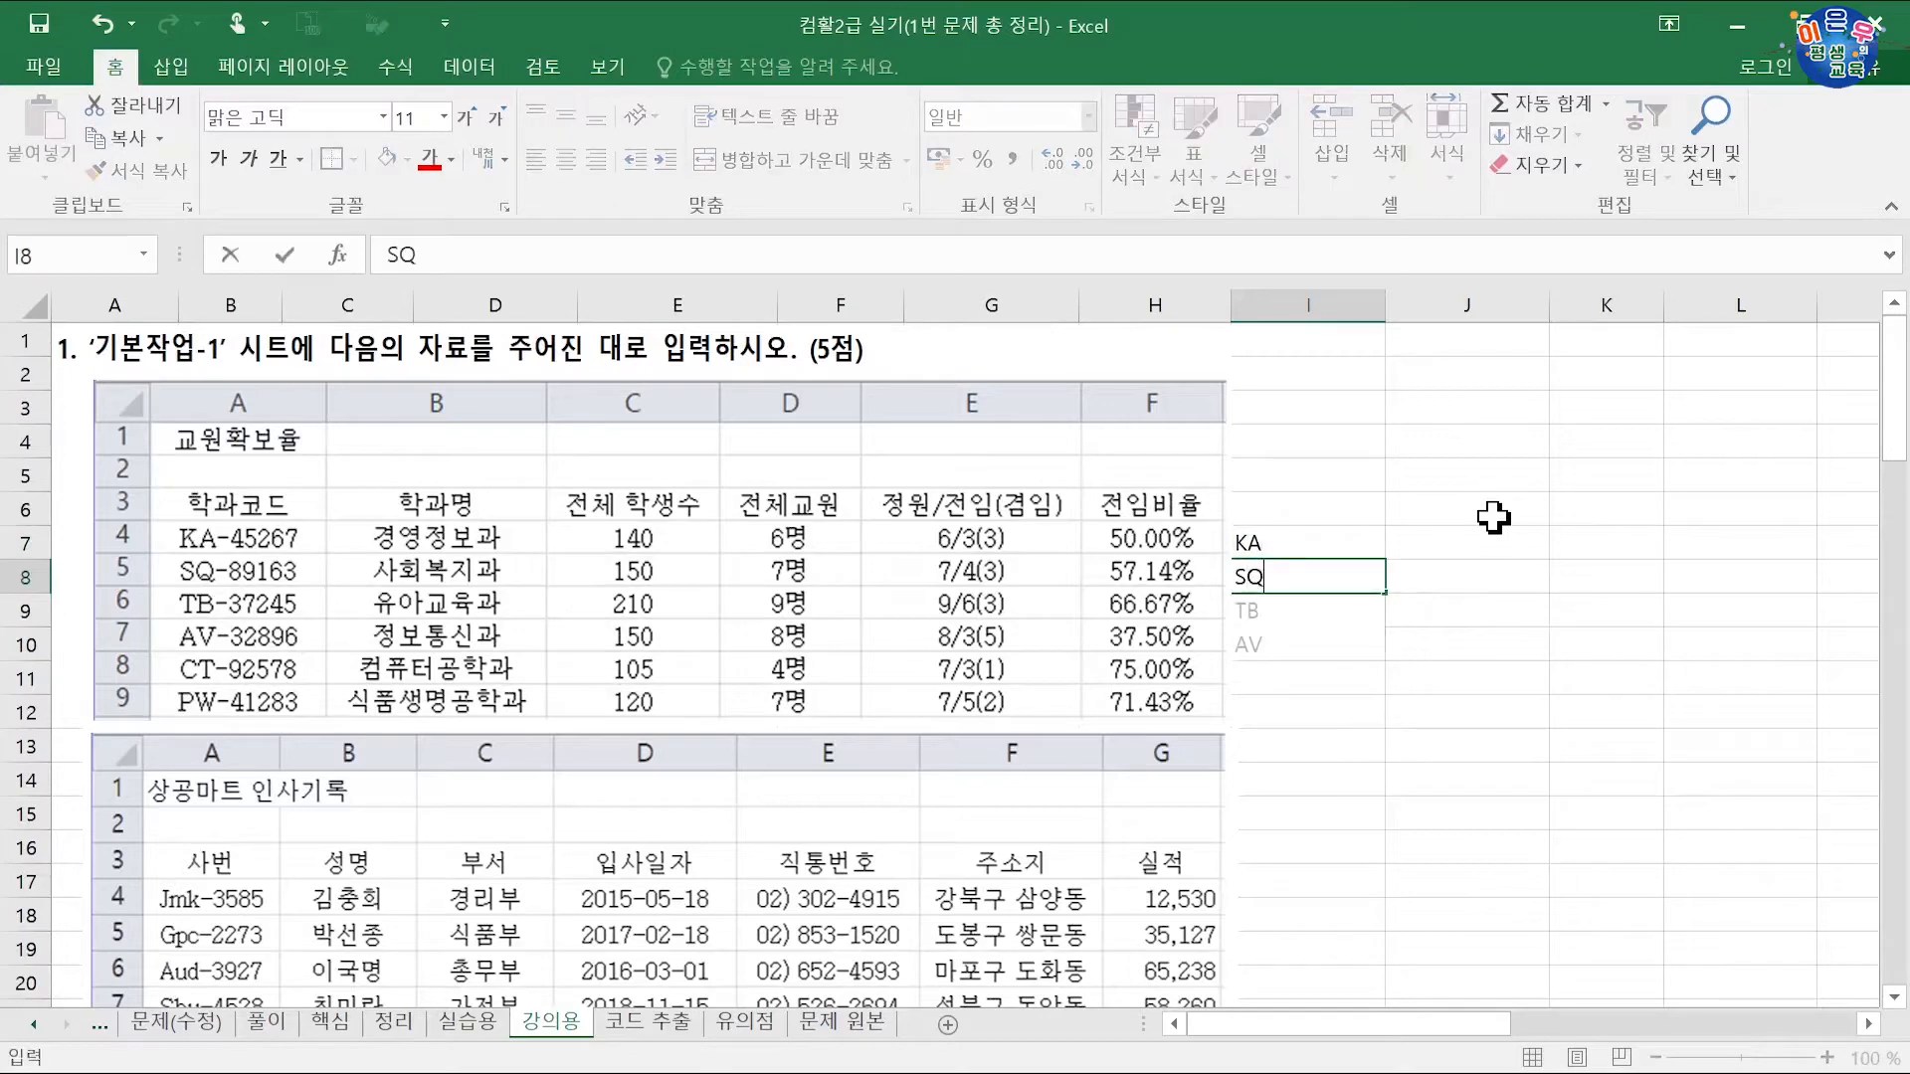
key("Return")
type("TB")
key("Return")
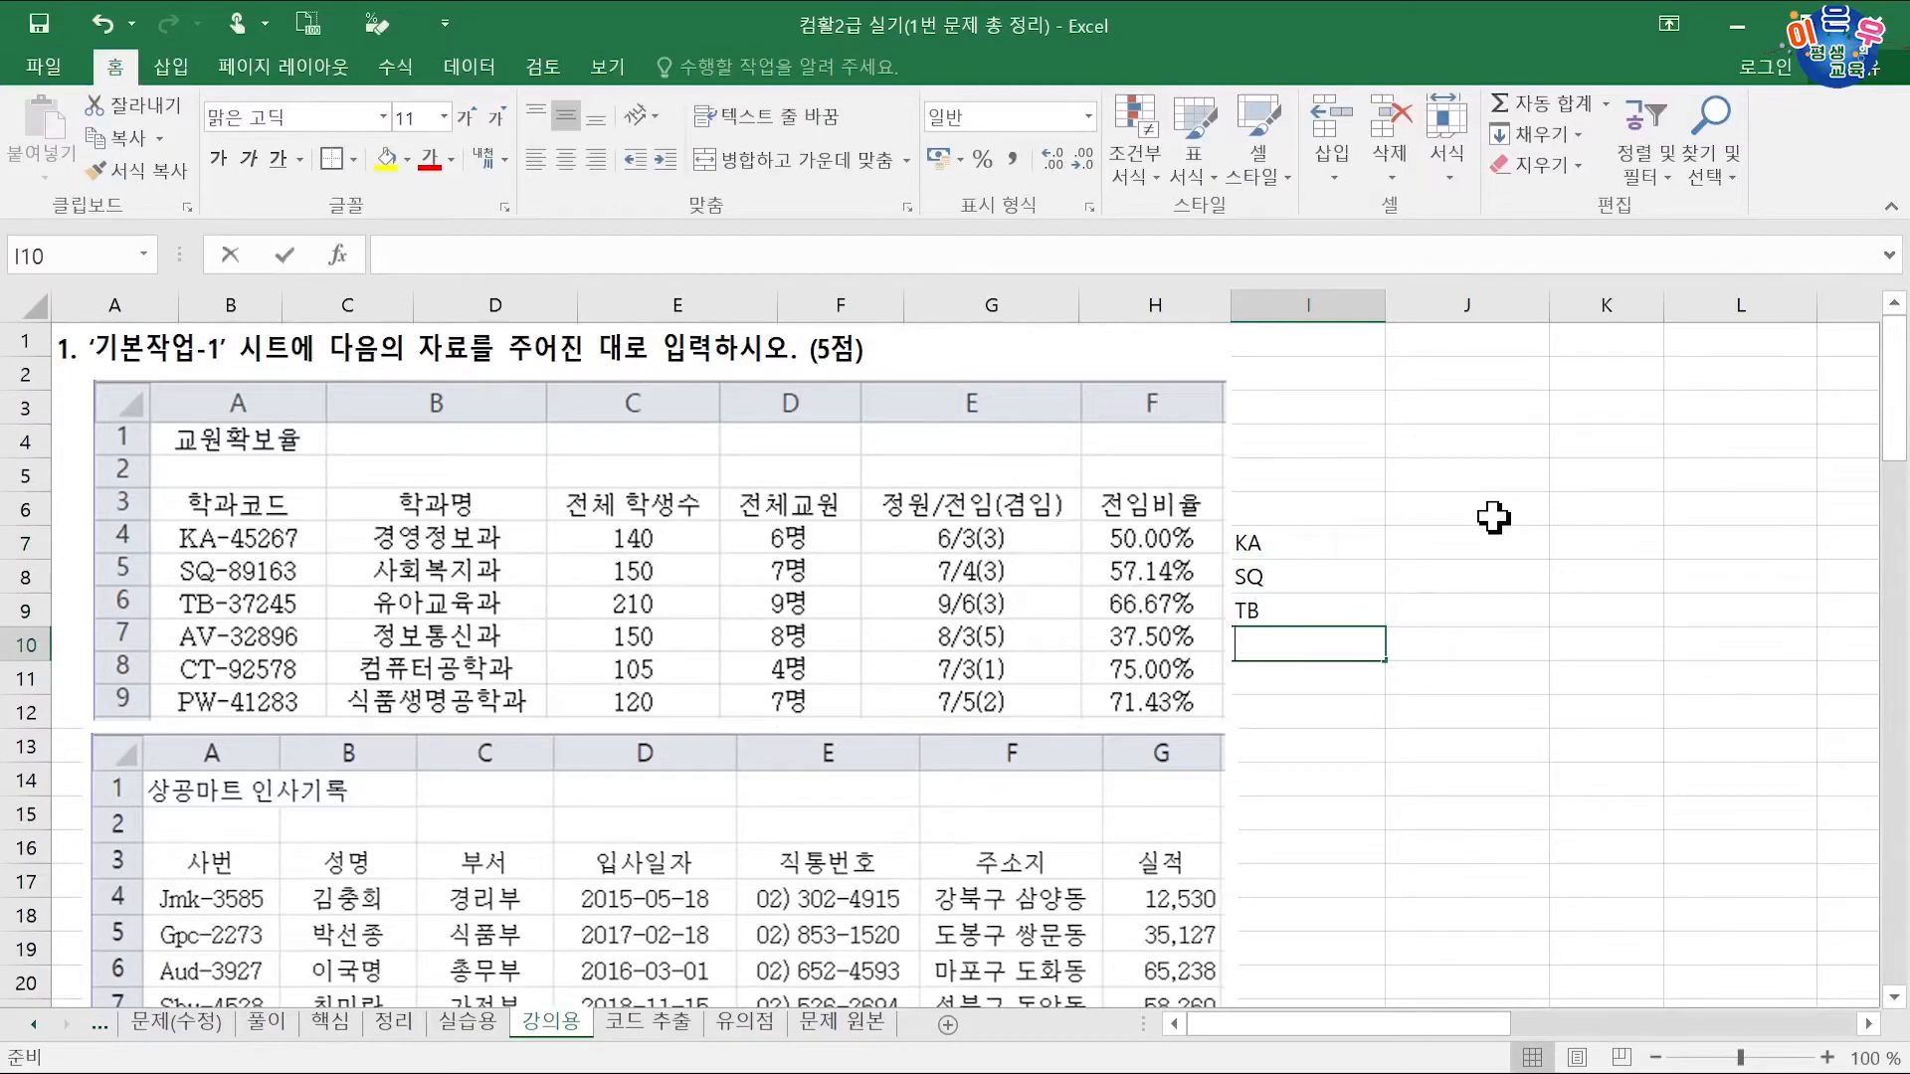
type("AV")
key("Return")
type("CT")
key("Return")
type("PW")
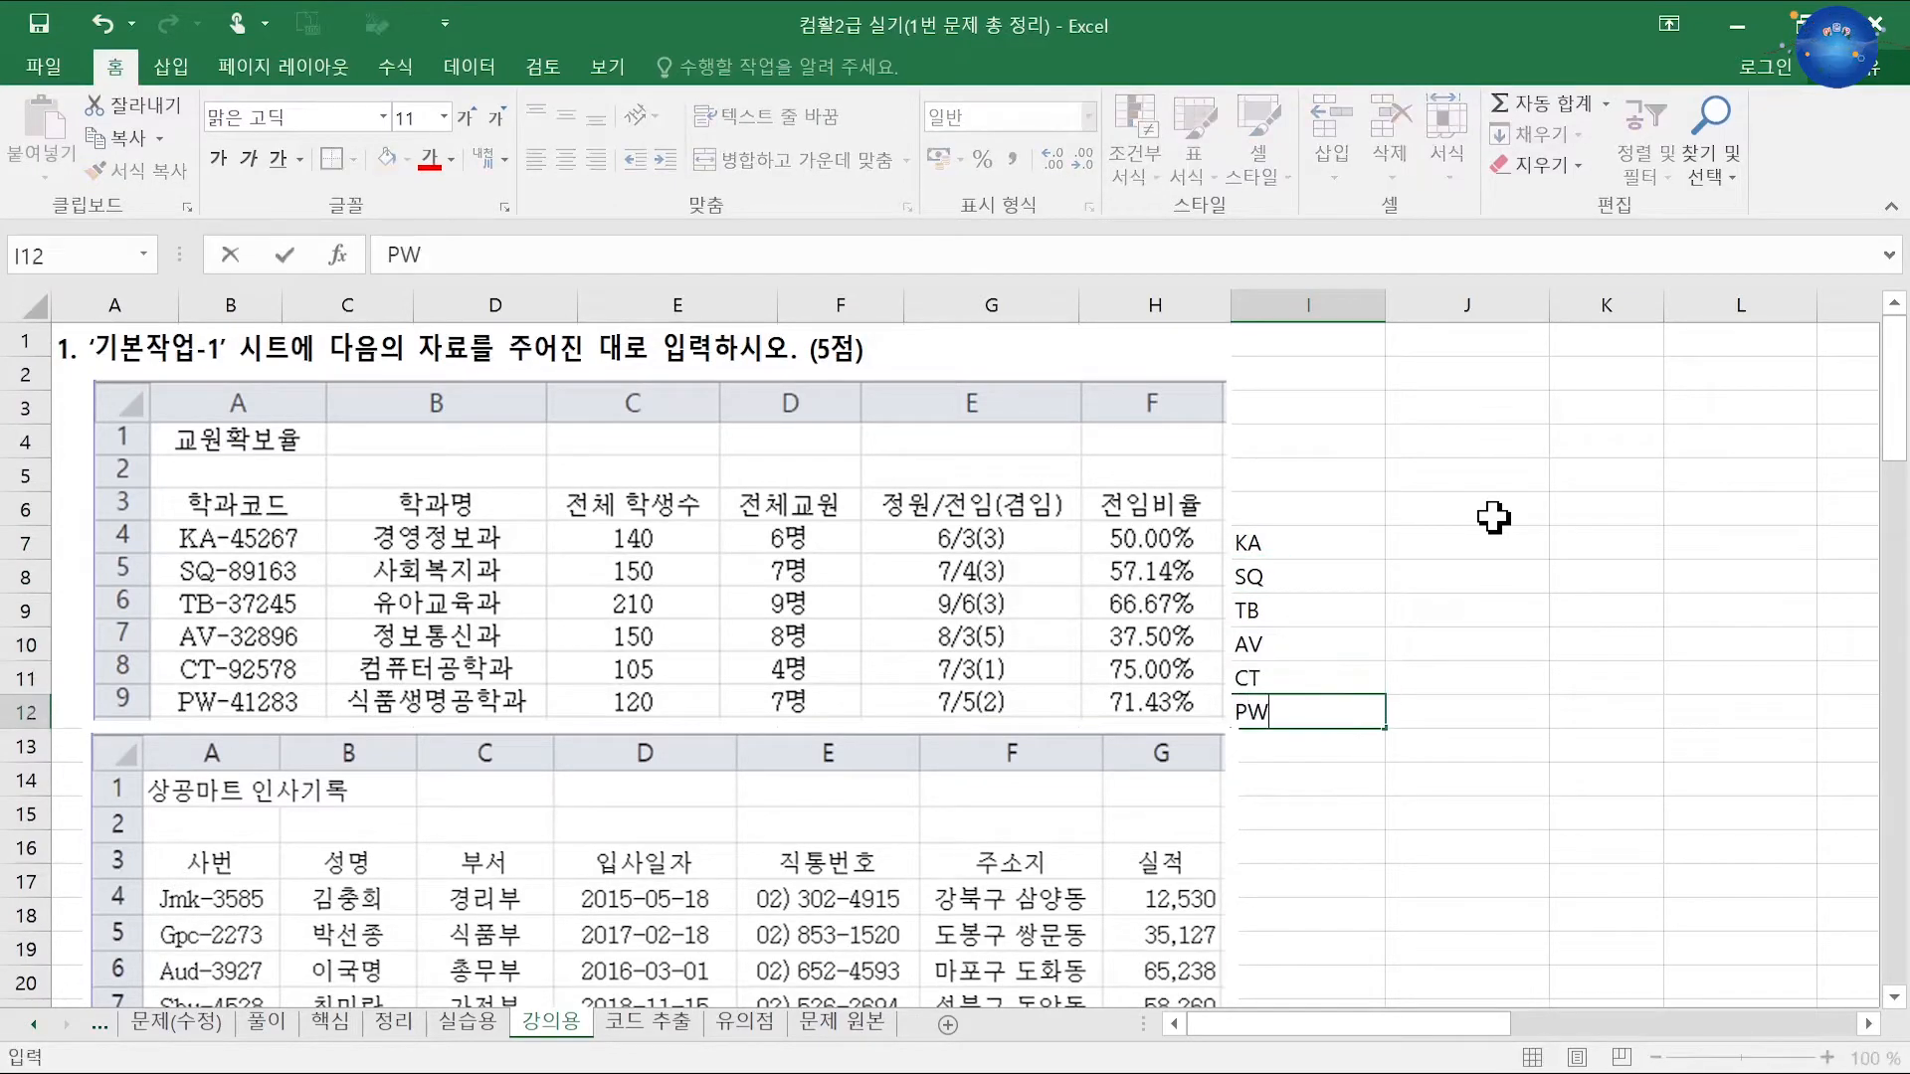
key("Return")
Step: Flash-fill the number parts into J7:J12 from the 45267 example, then narrow columns I and J
left_click(1490, 543)
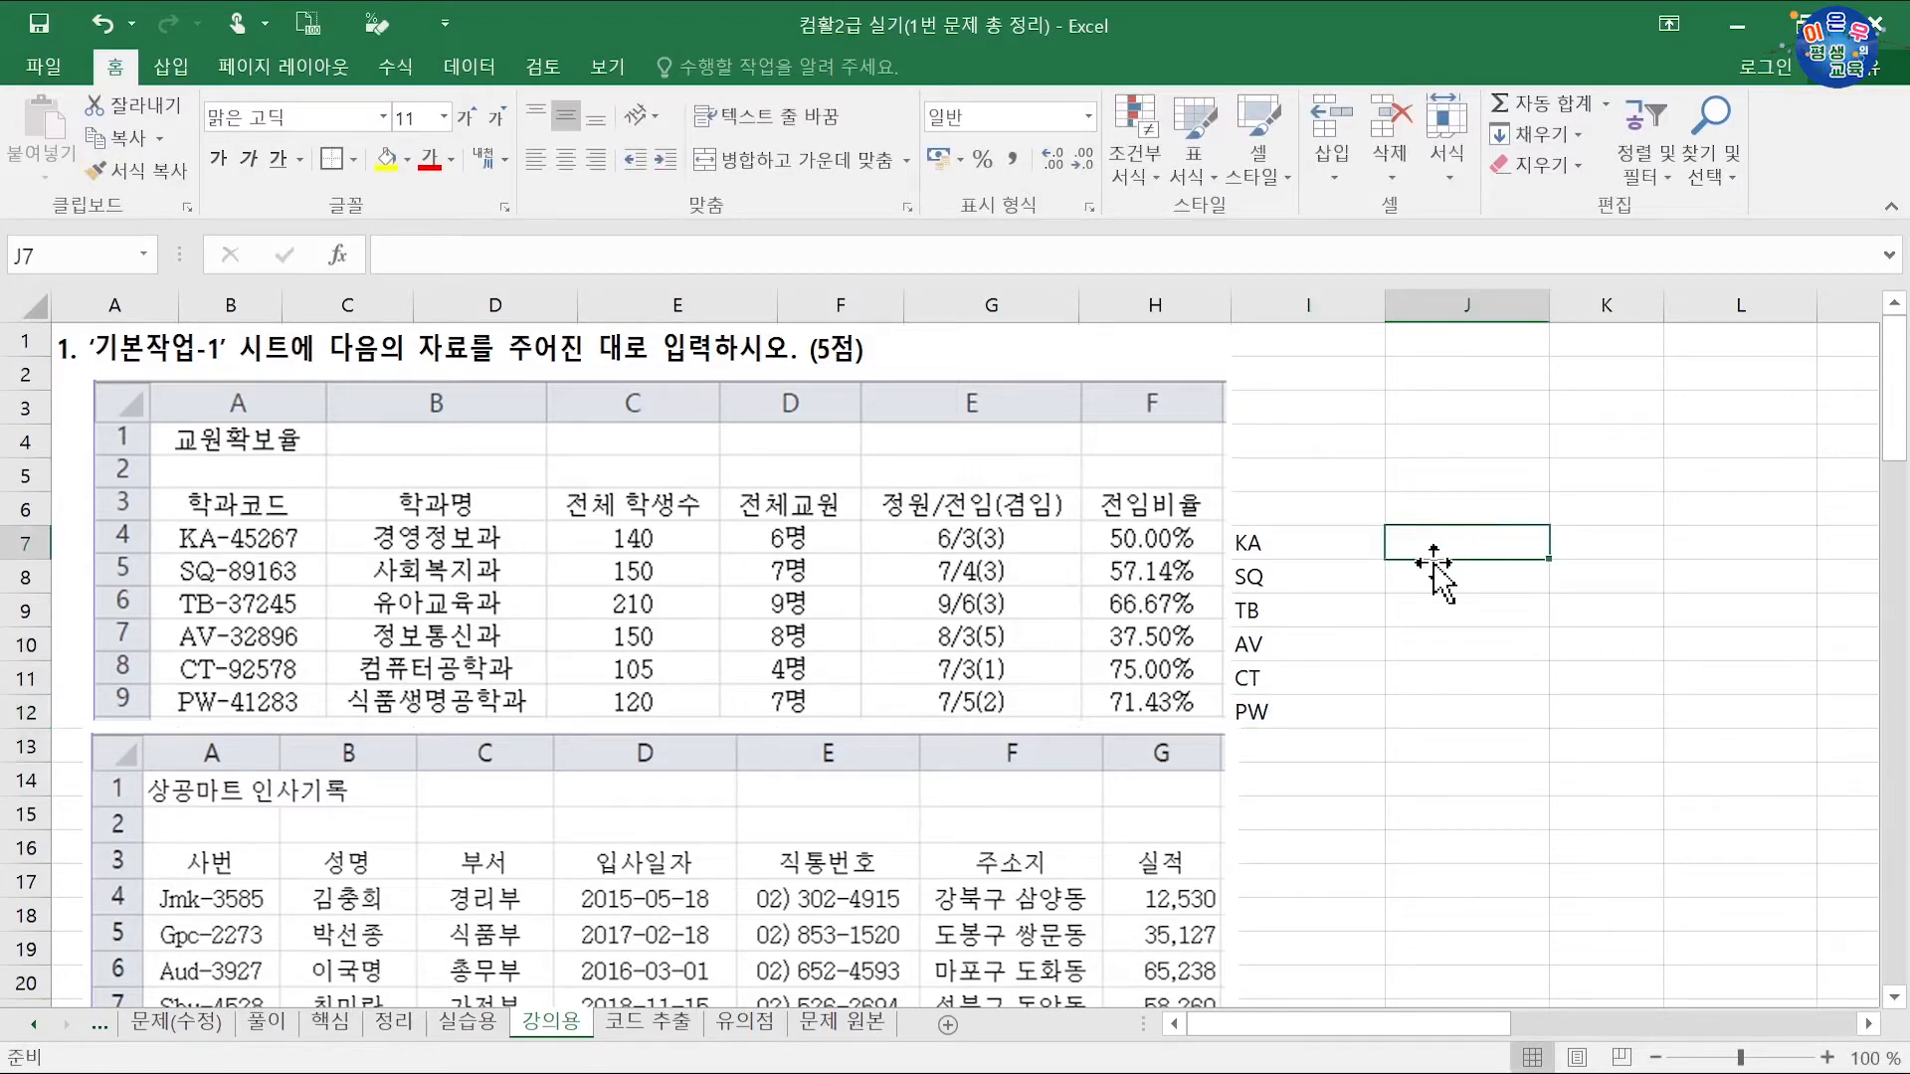
type("45267")
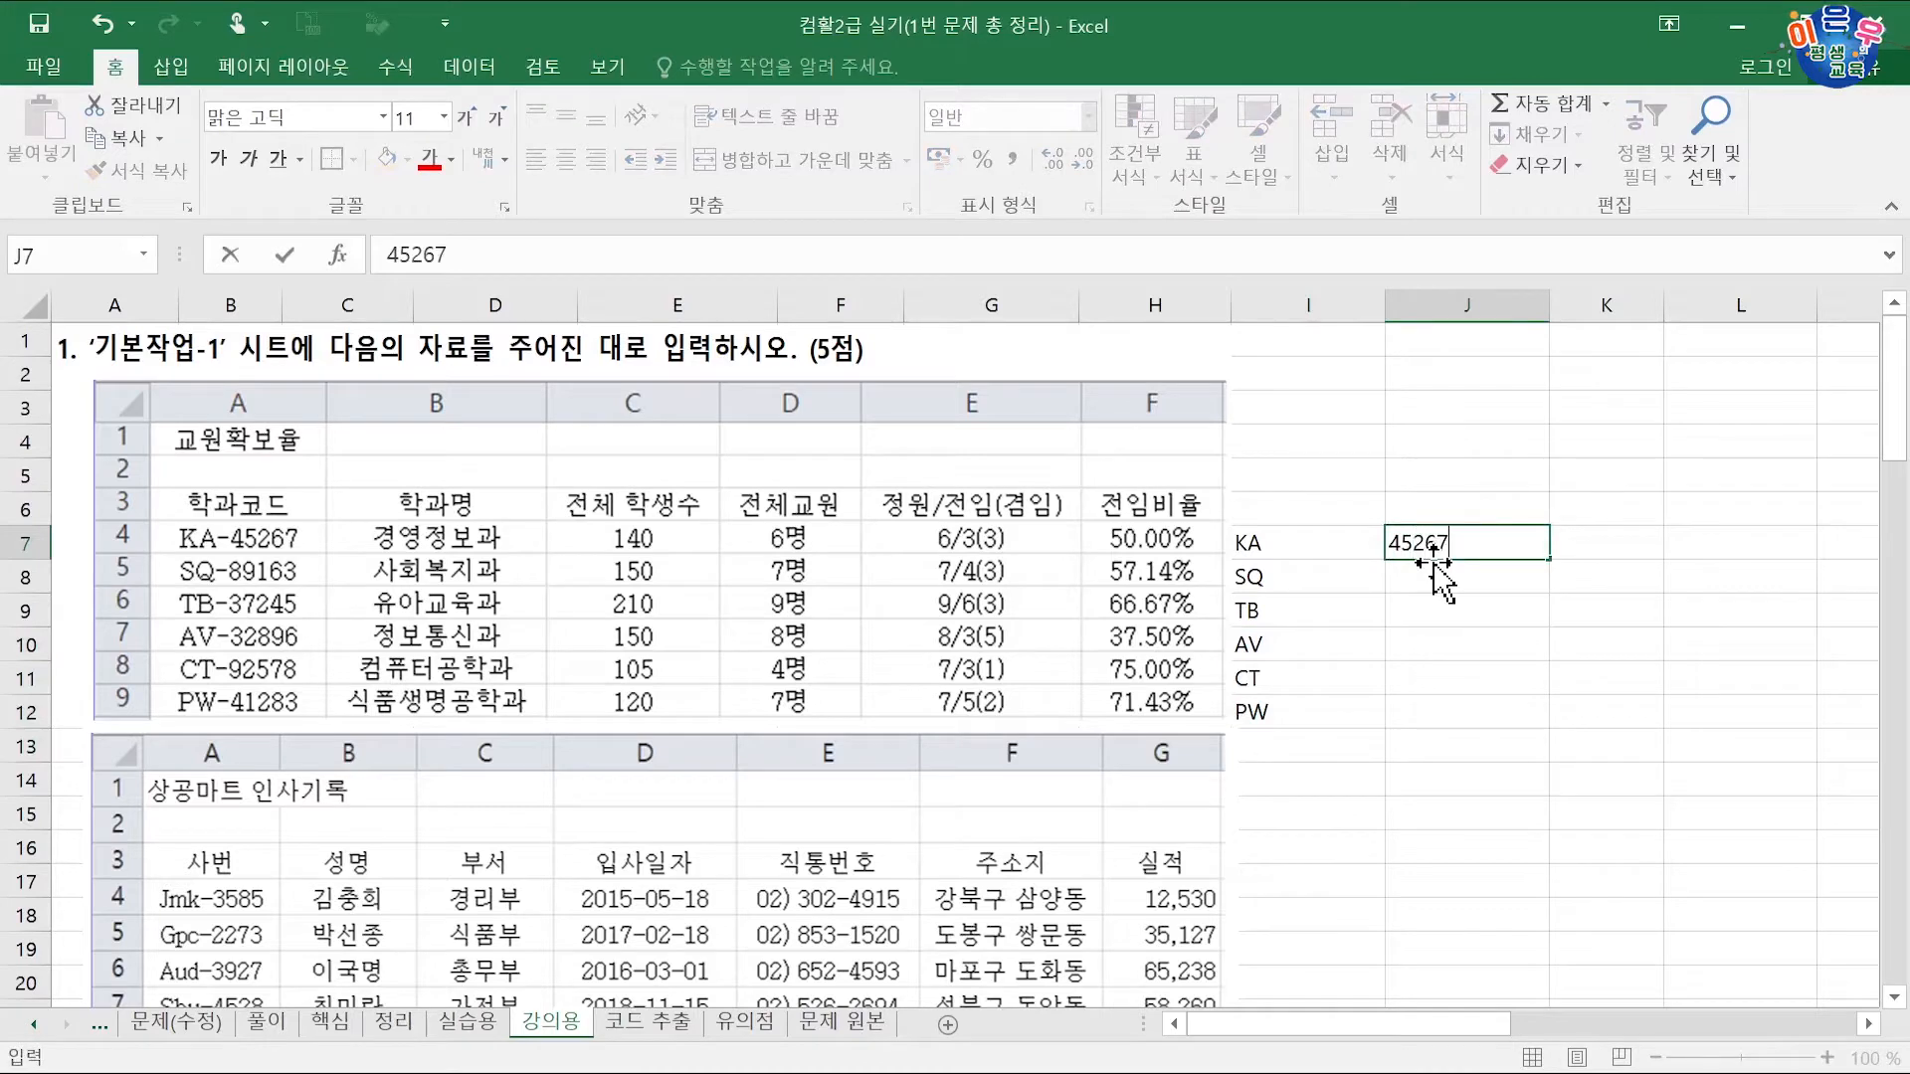
key("Return")
key("ctrl+e")
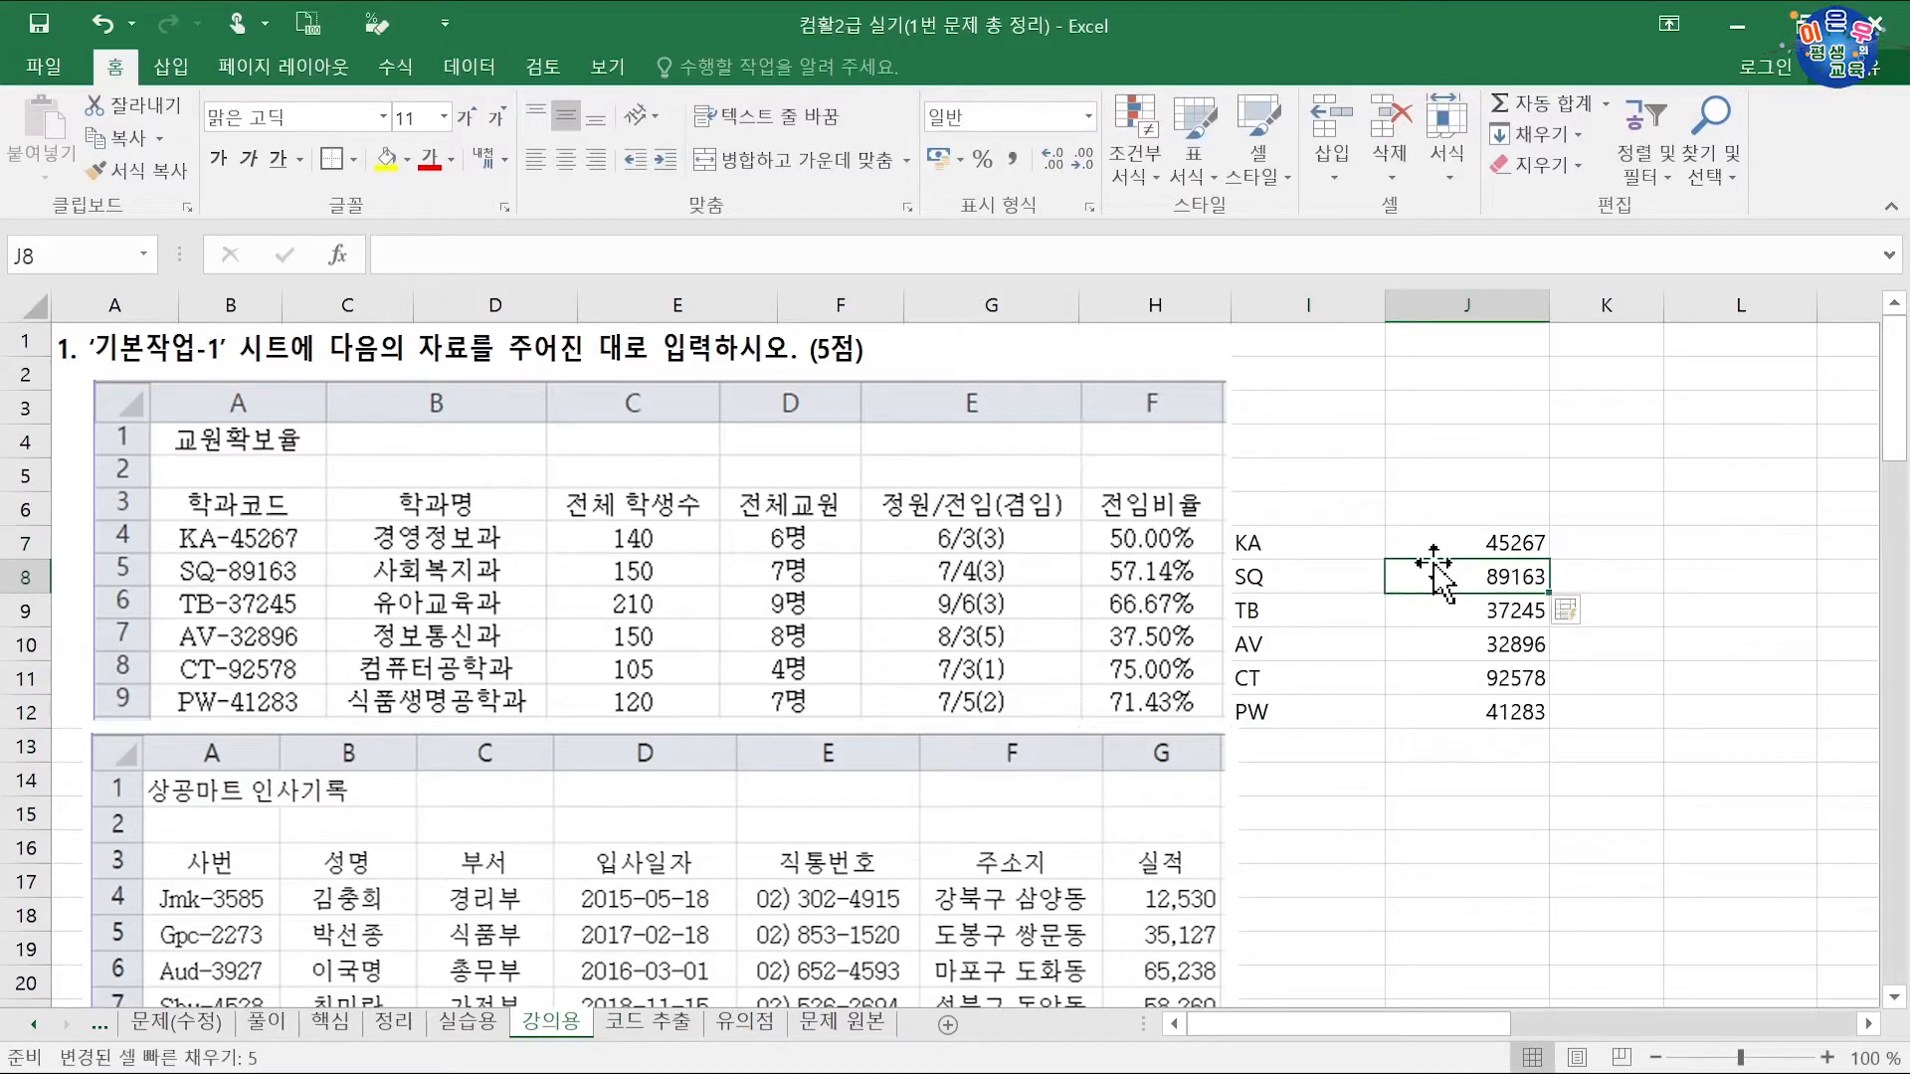
left_click(1604, 545)
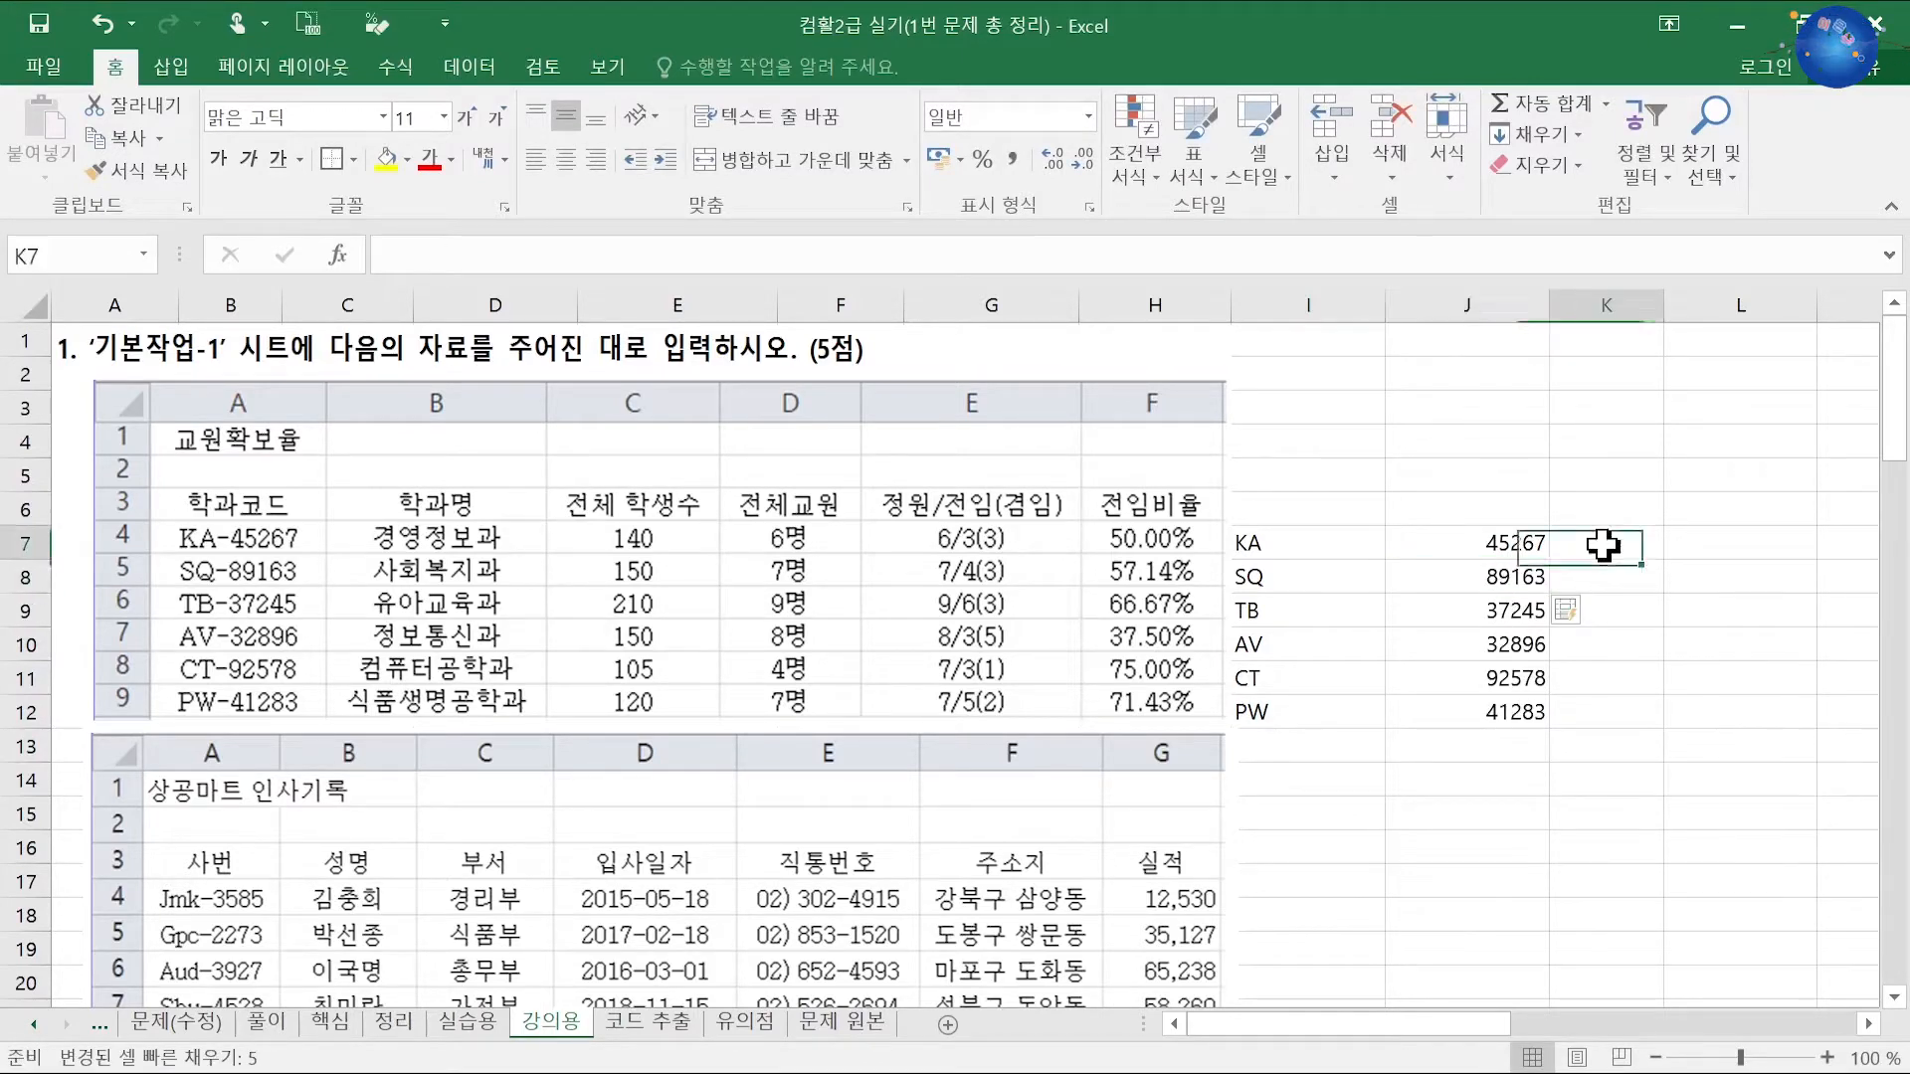
left_click_drag(1343, 542, 1344, 684)
left_click_drag(1356, 311, 1483, 332)
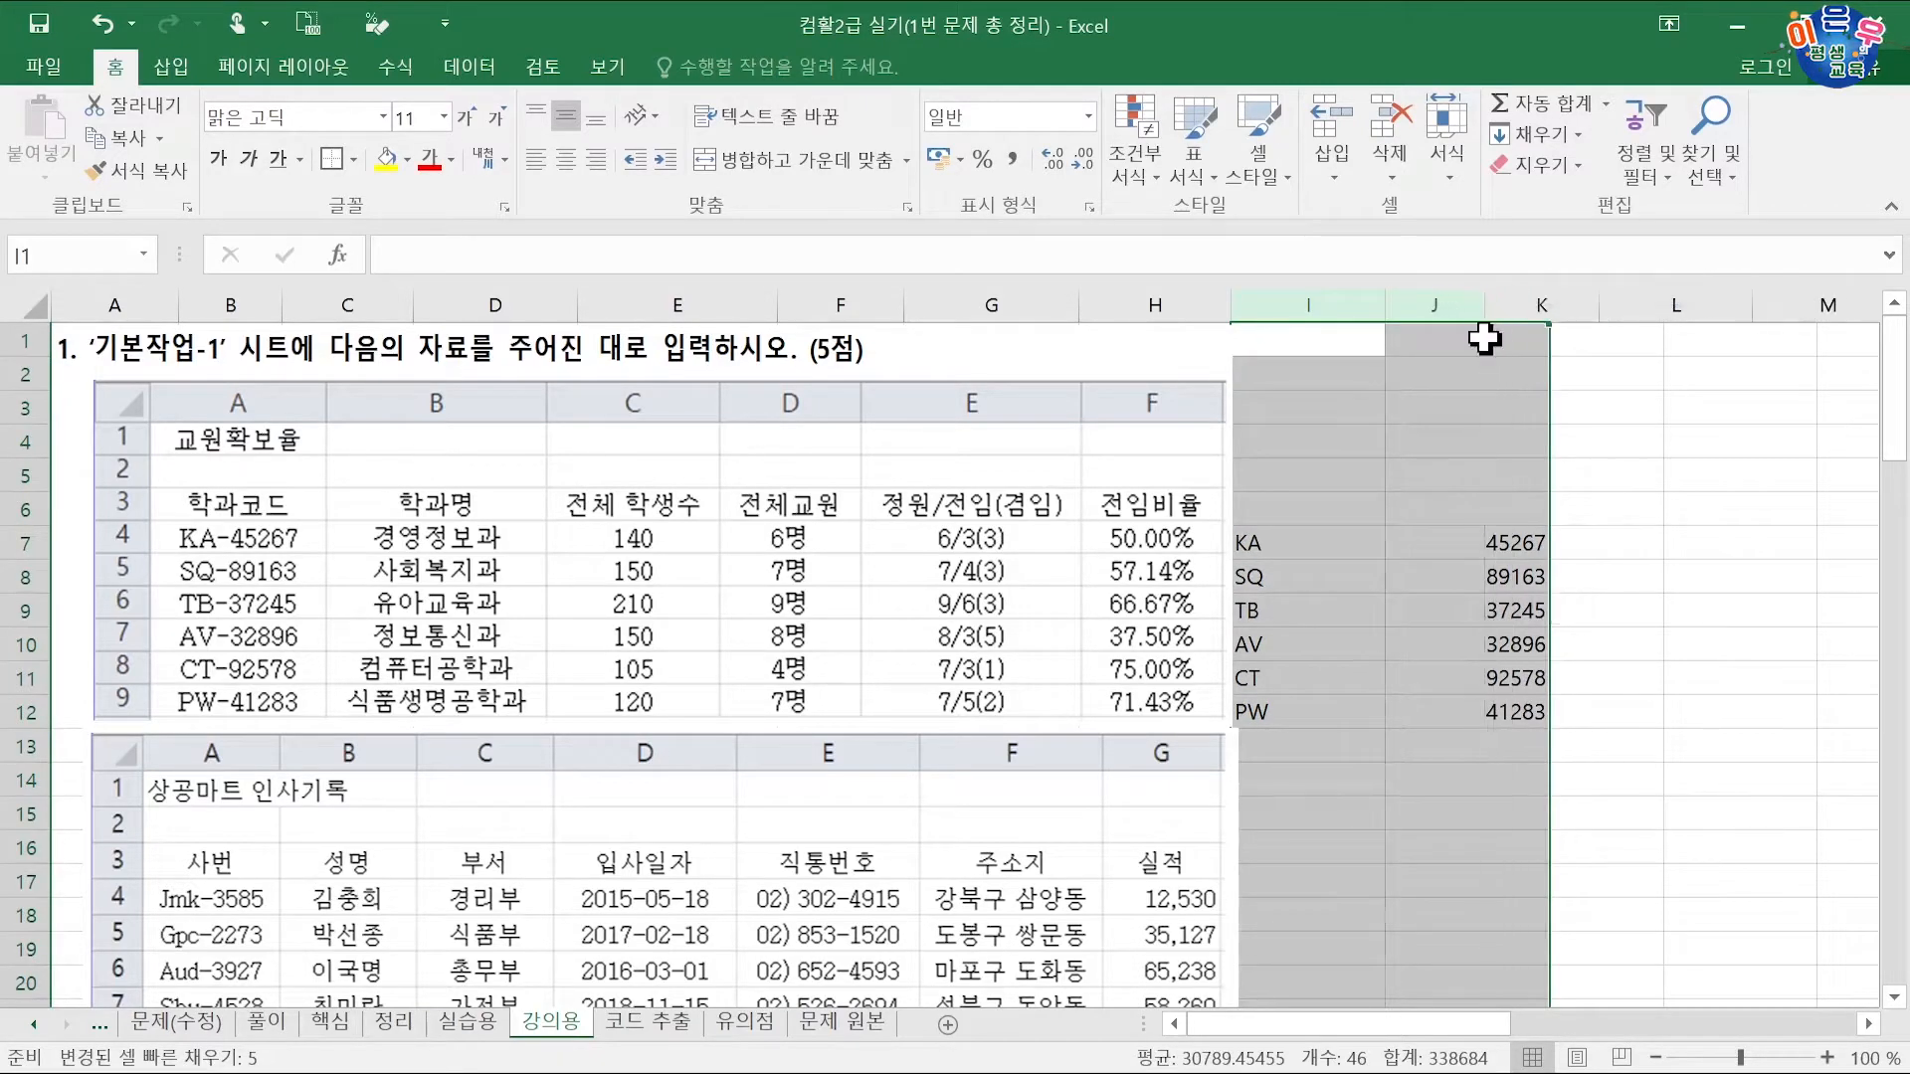
Step: Copy KA from I7 into K7 and extend it to KA-42267
left_click(1493, 537)
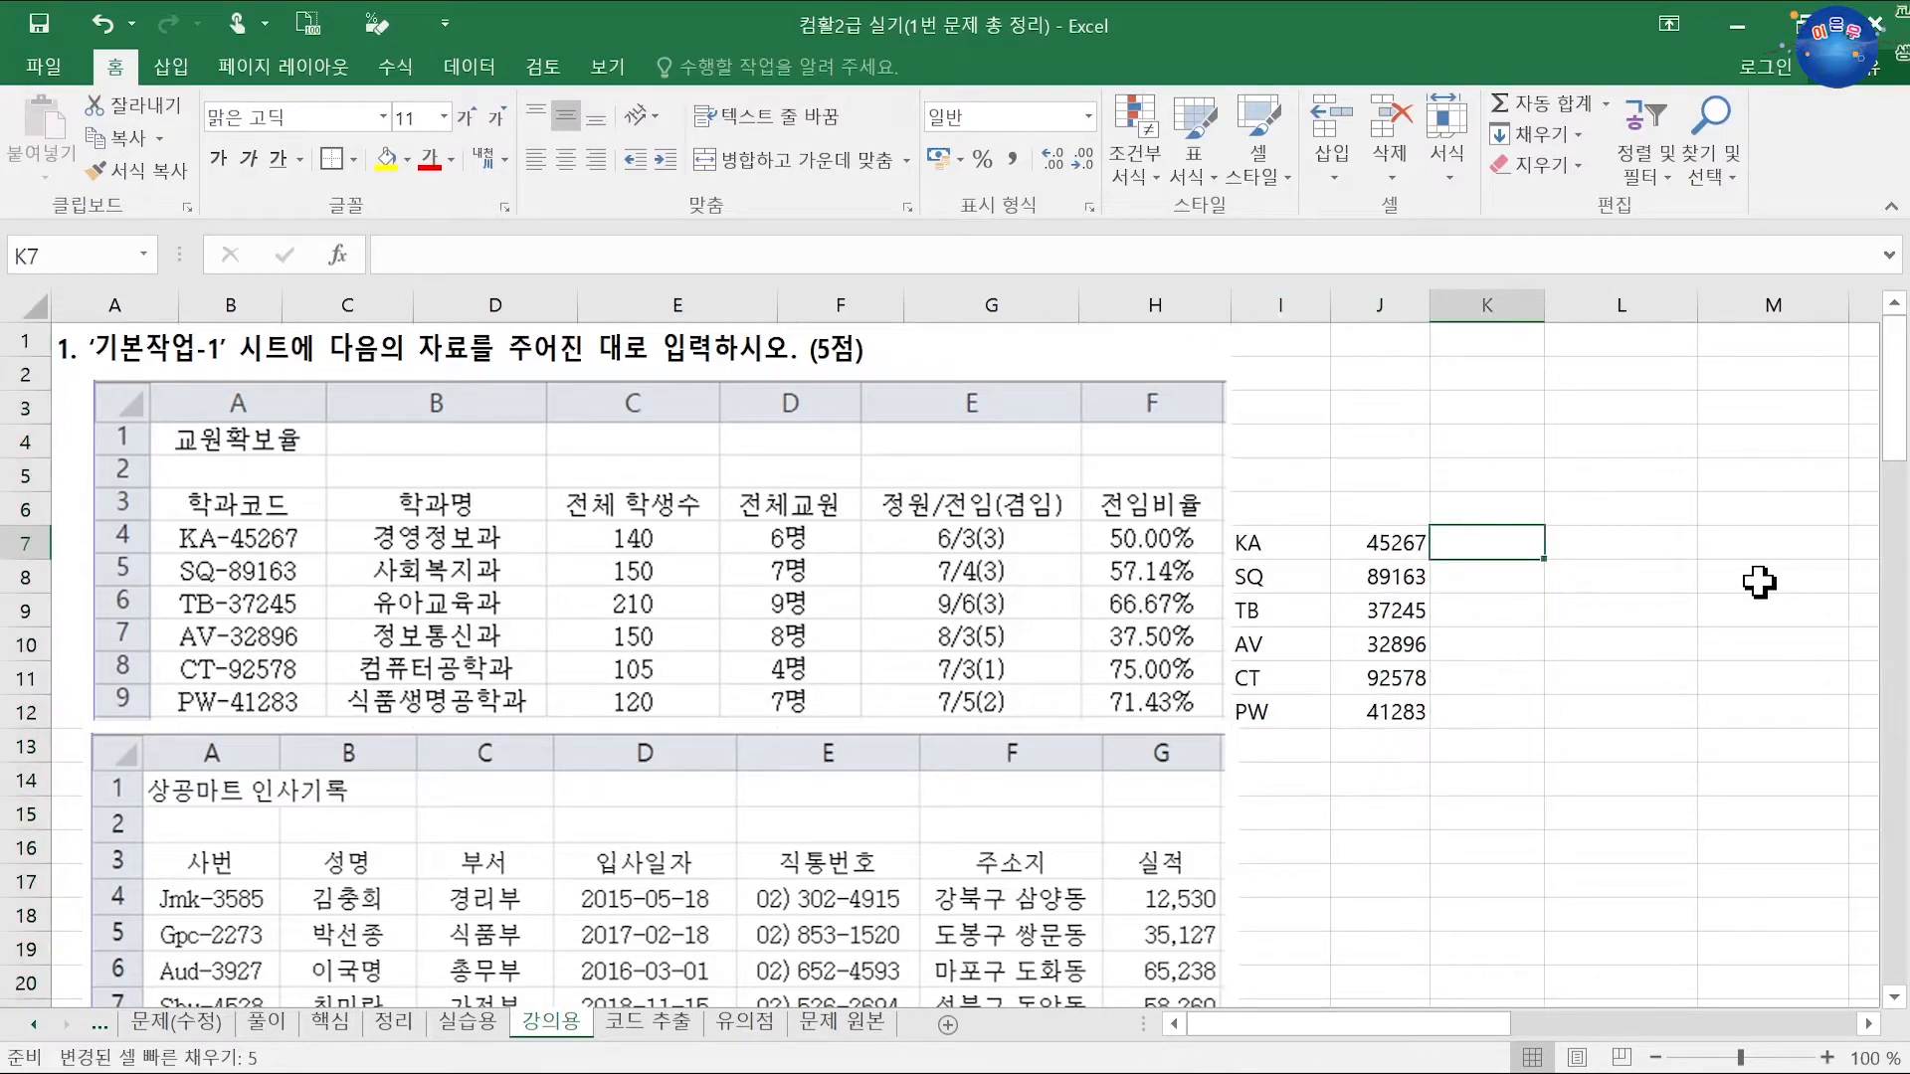
type("KA-")
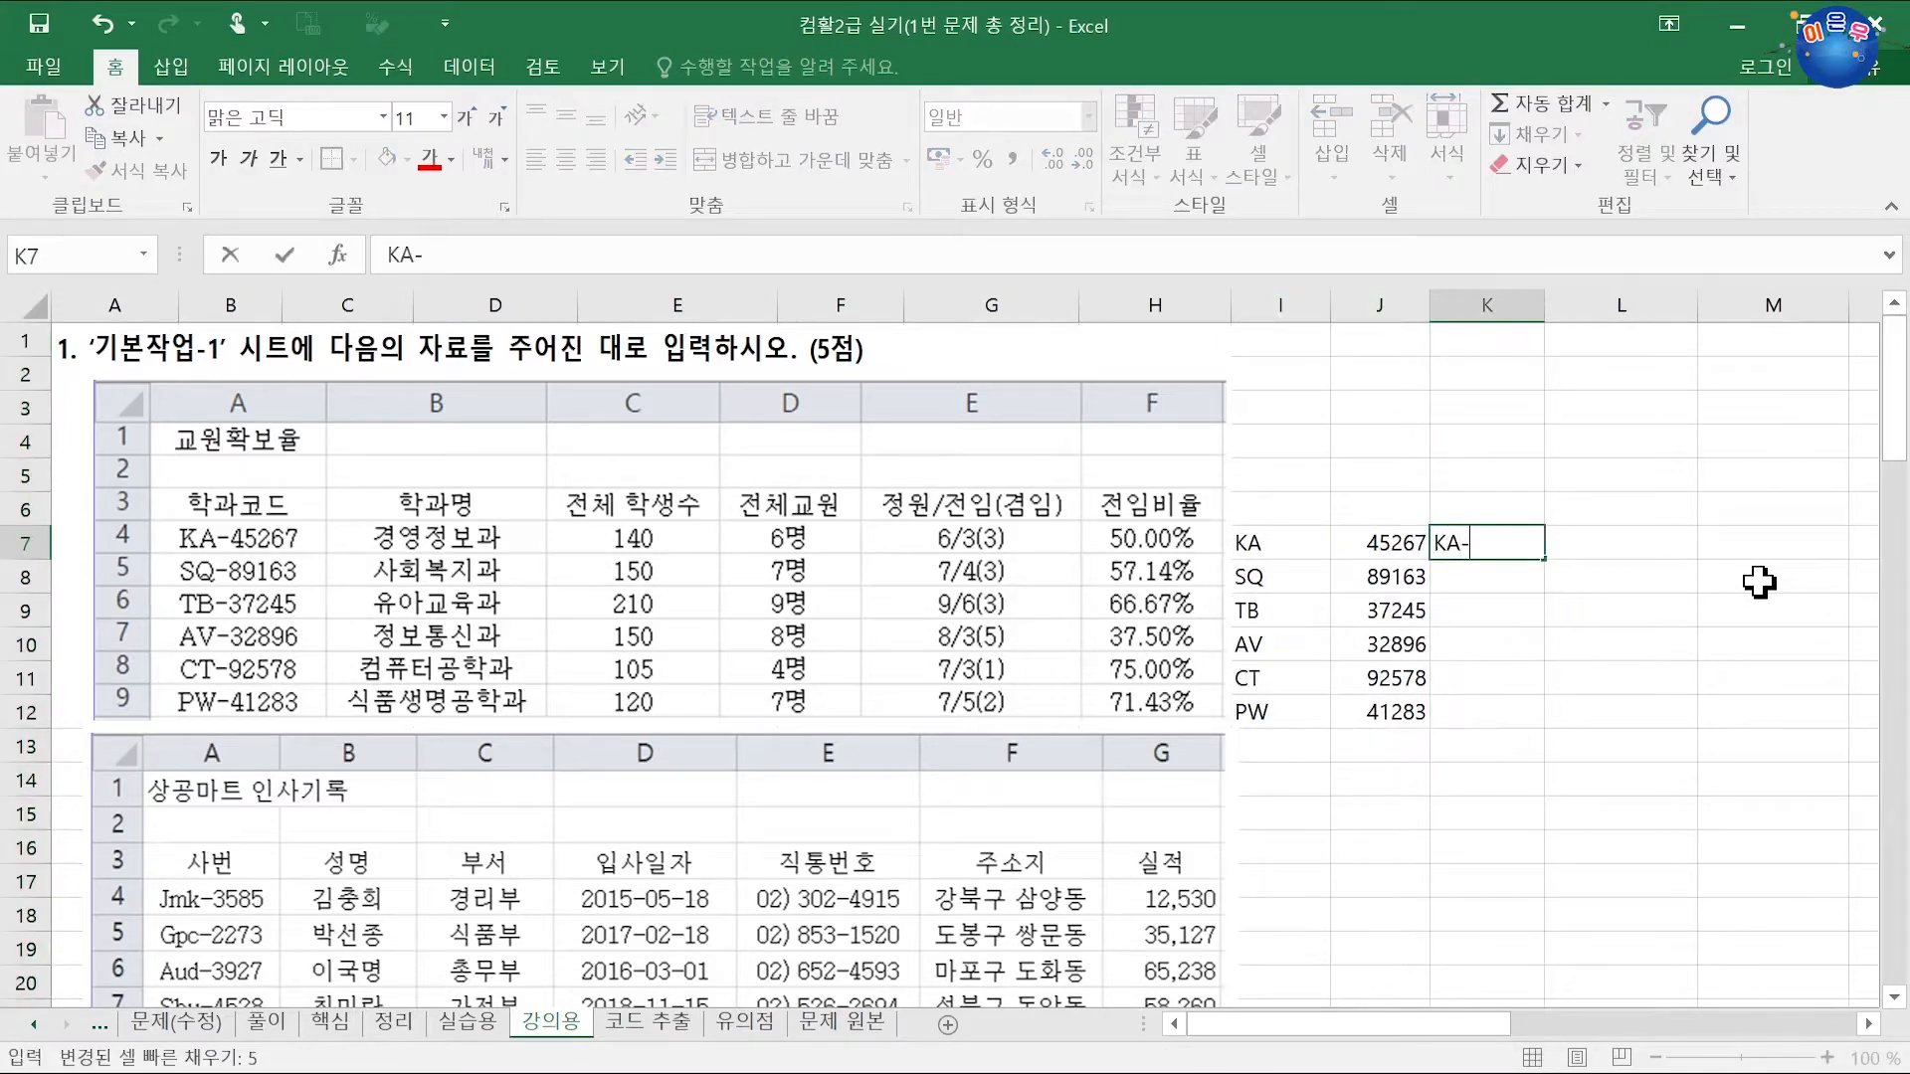
key("Escape")
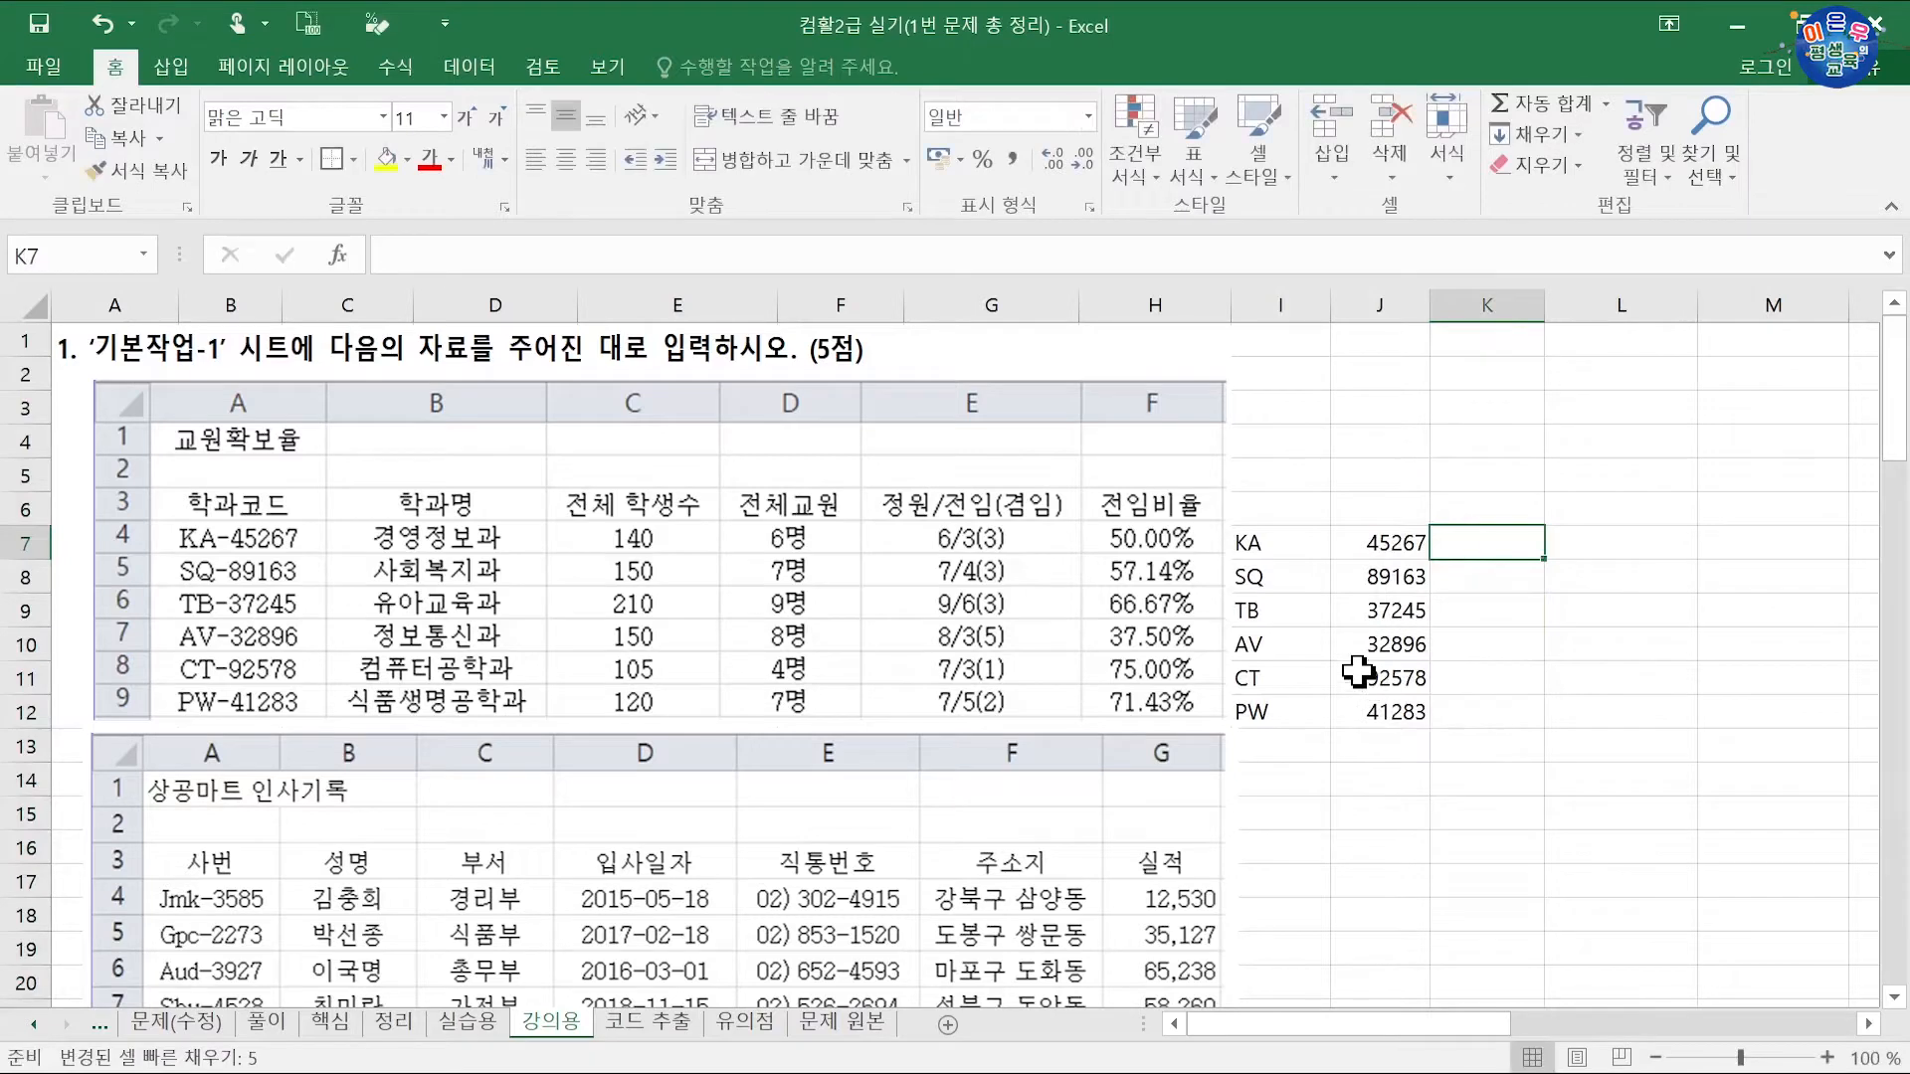
left_click(1265, 546)
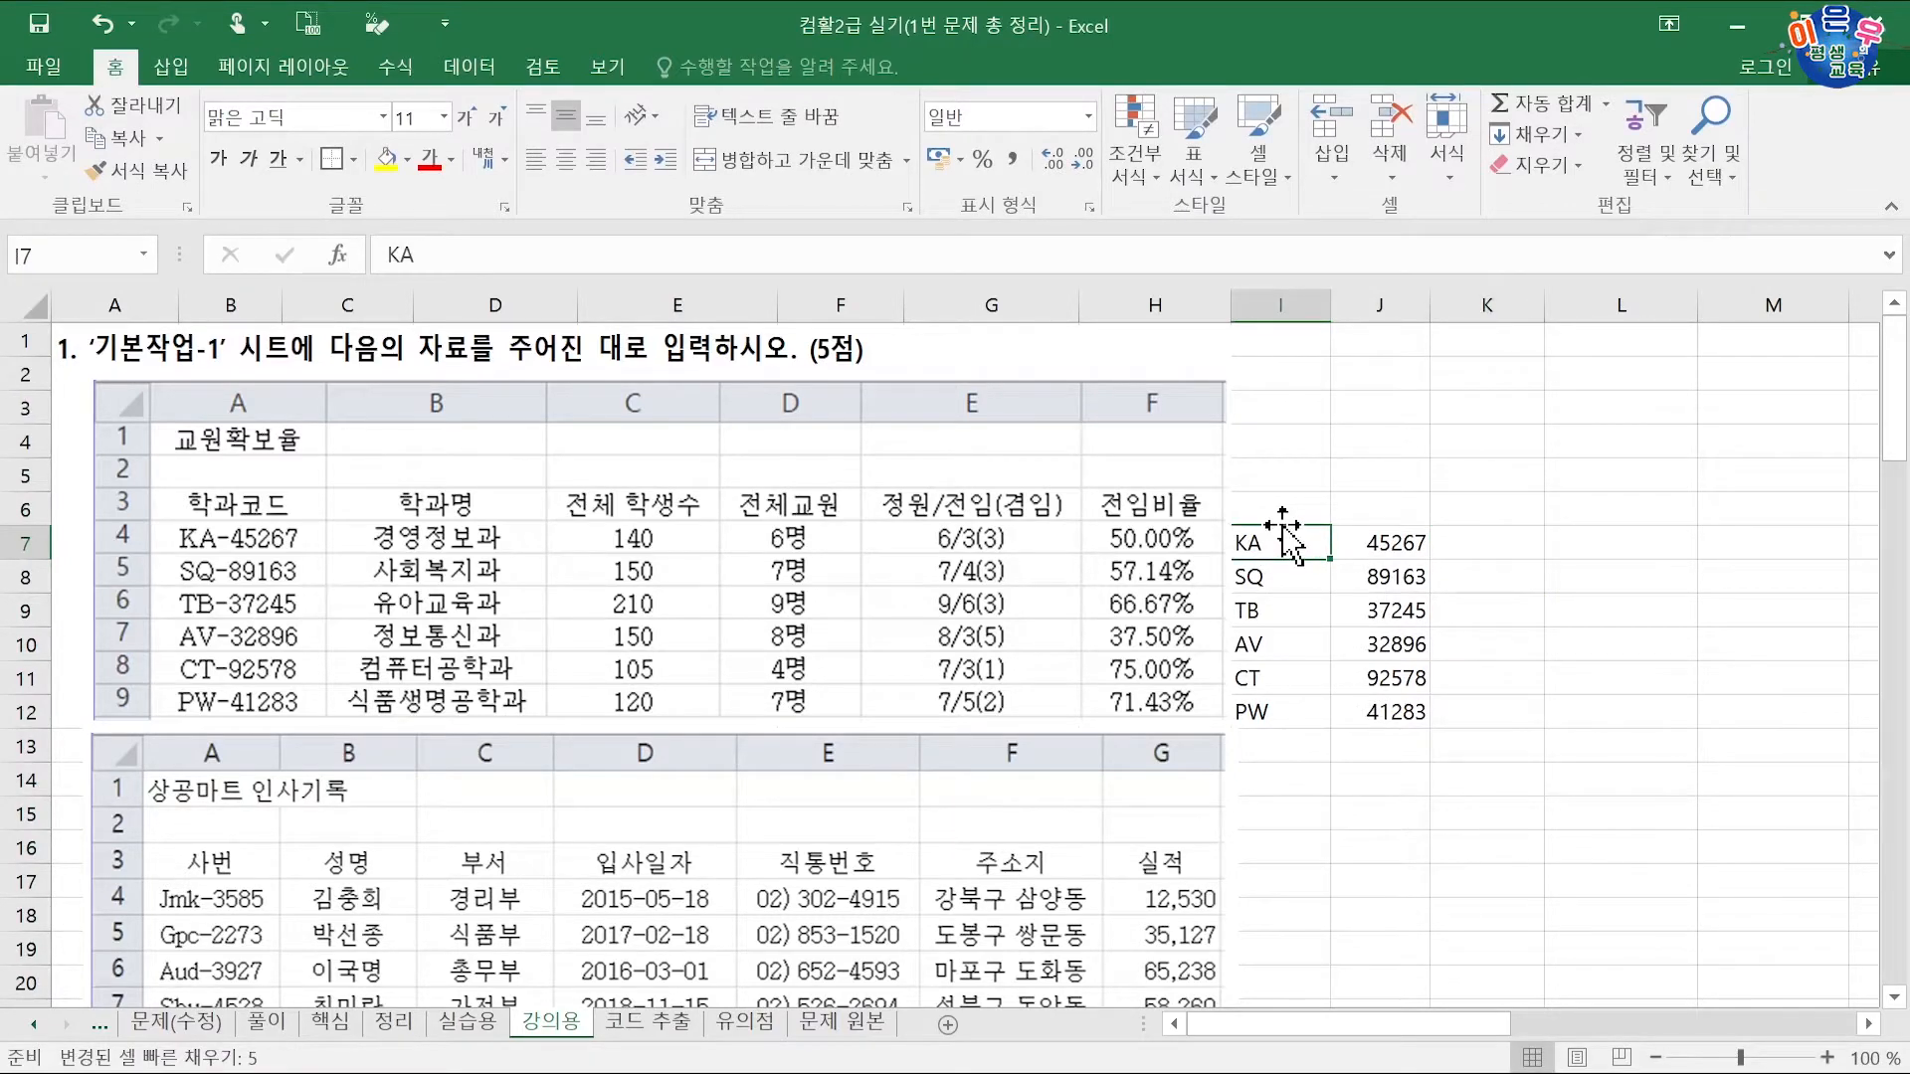
left_click_drag(1292, 542, 1507, 546)
double_click(1504, 542)
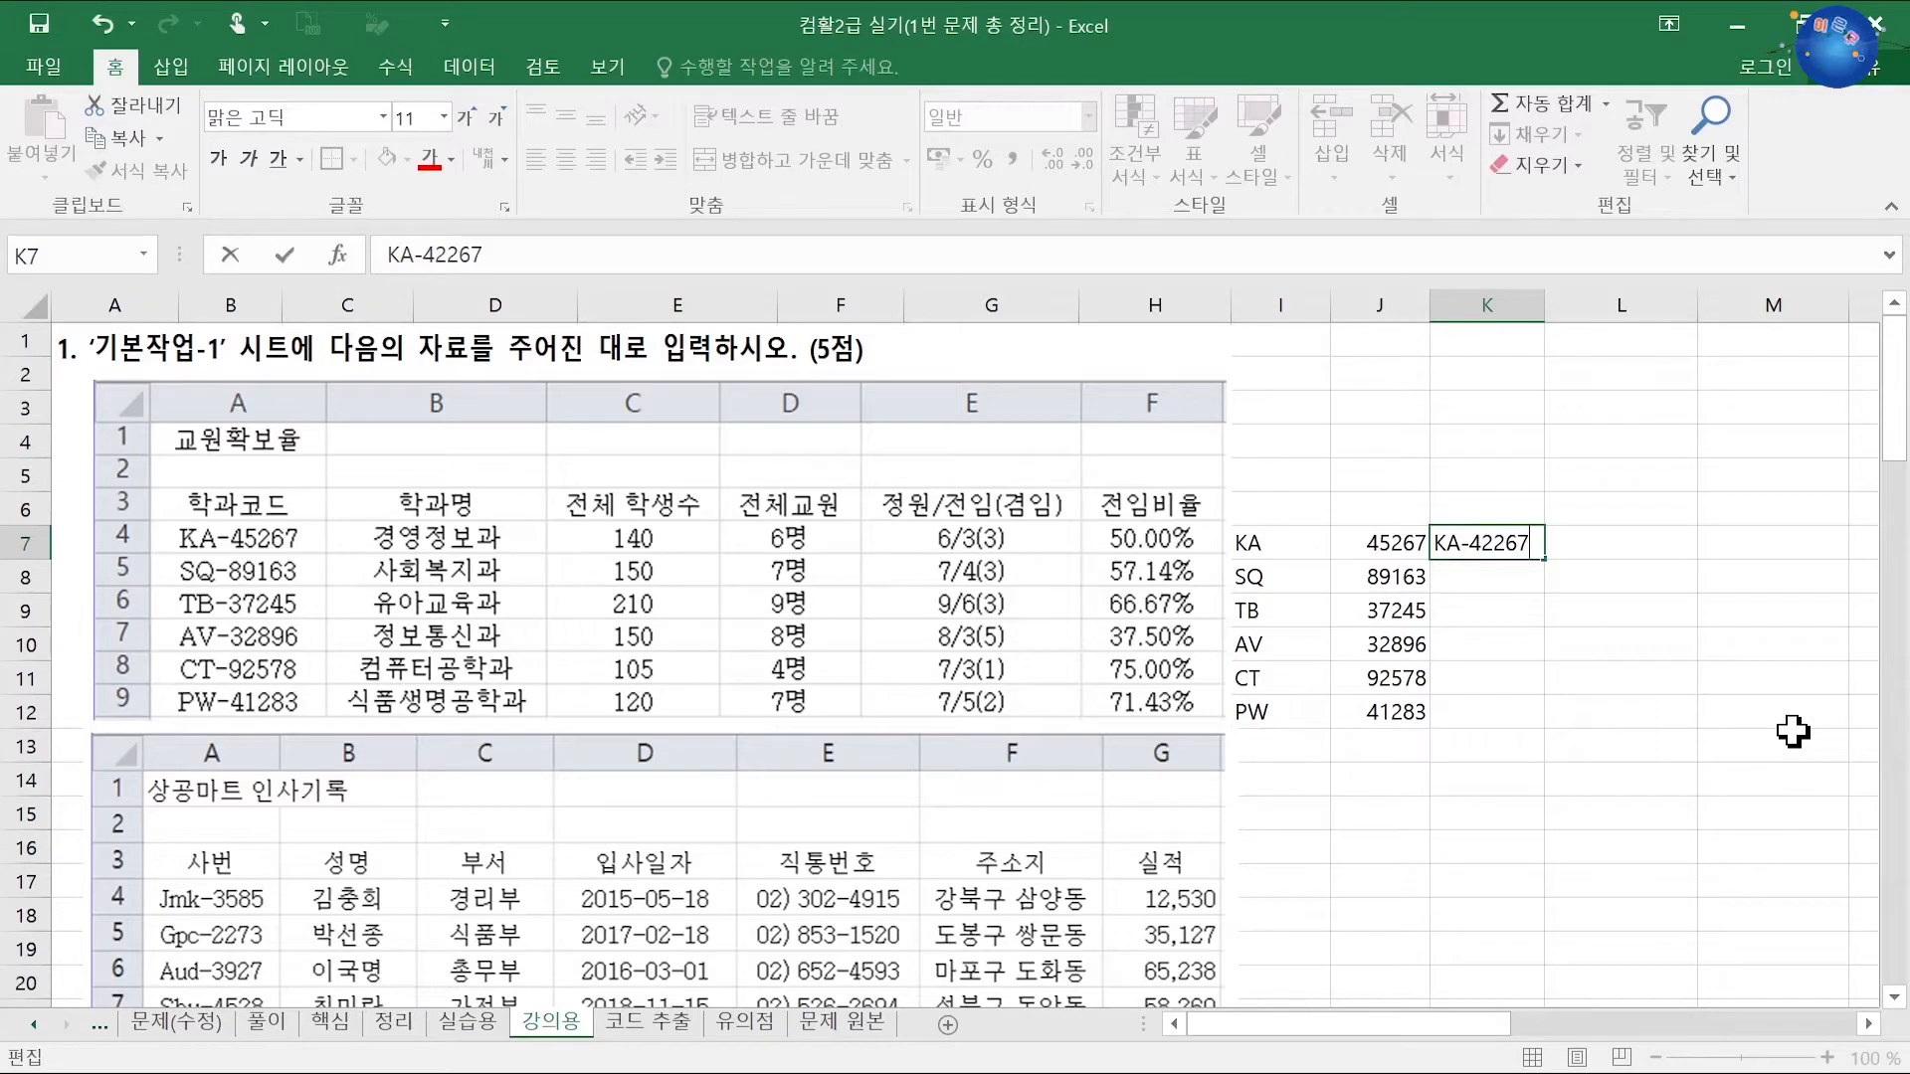
type("-42267")
key("Return")
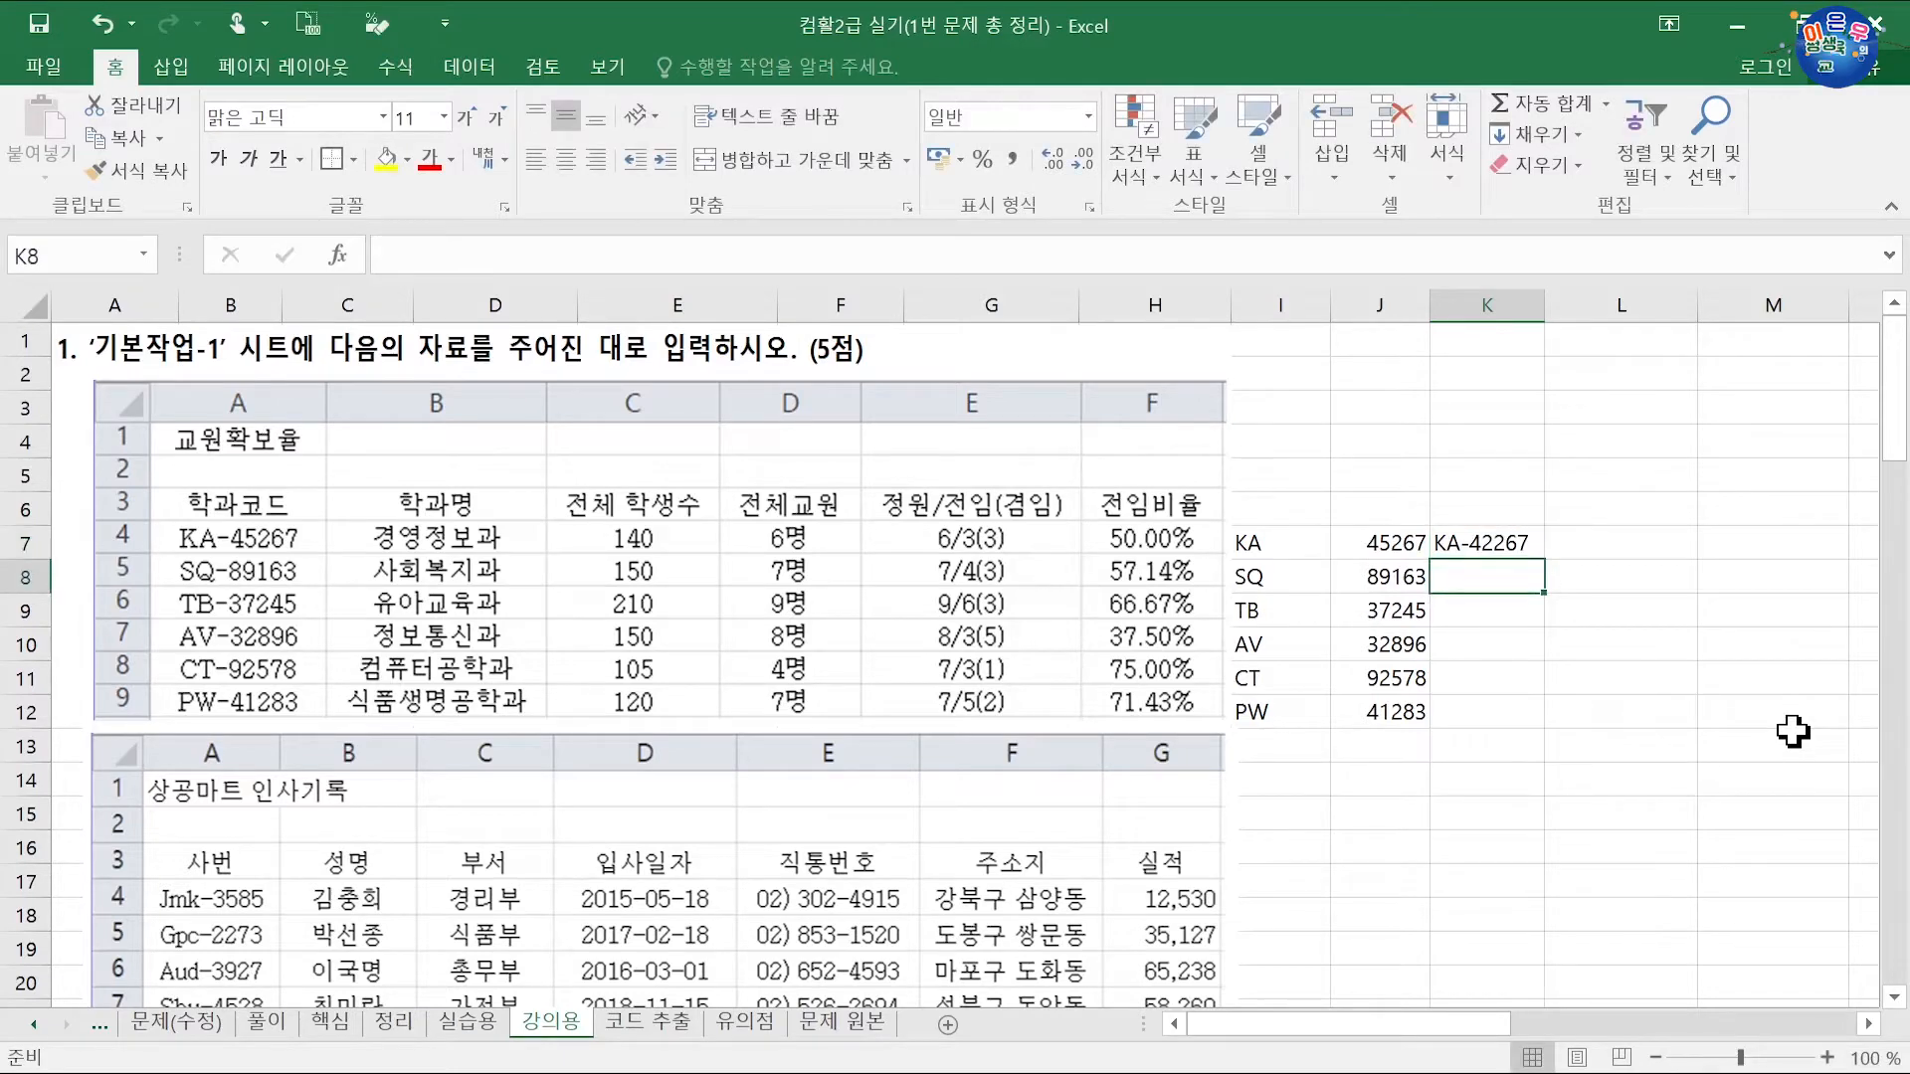
Step: Try a Ctrl+E flash fill down column K, undo it, and reselect K7
key("ctrl+e")
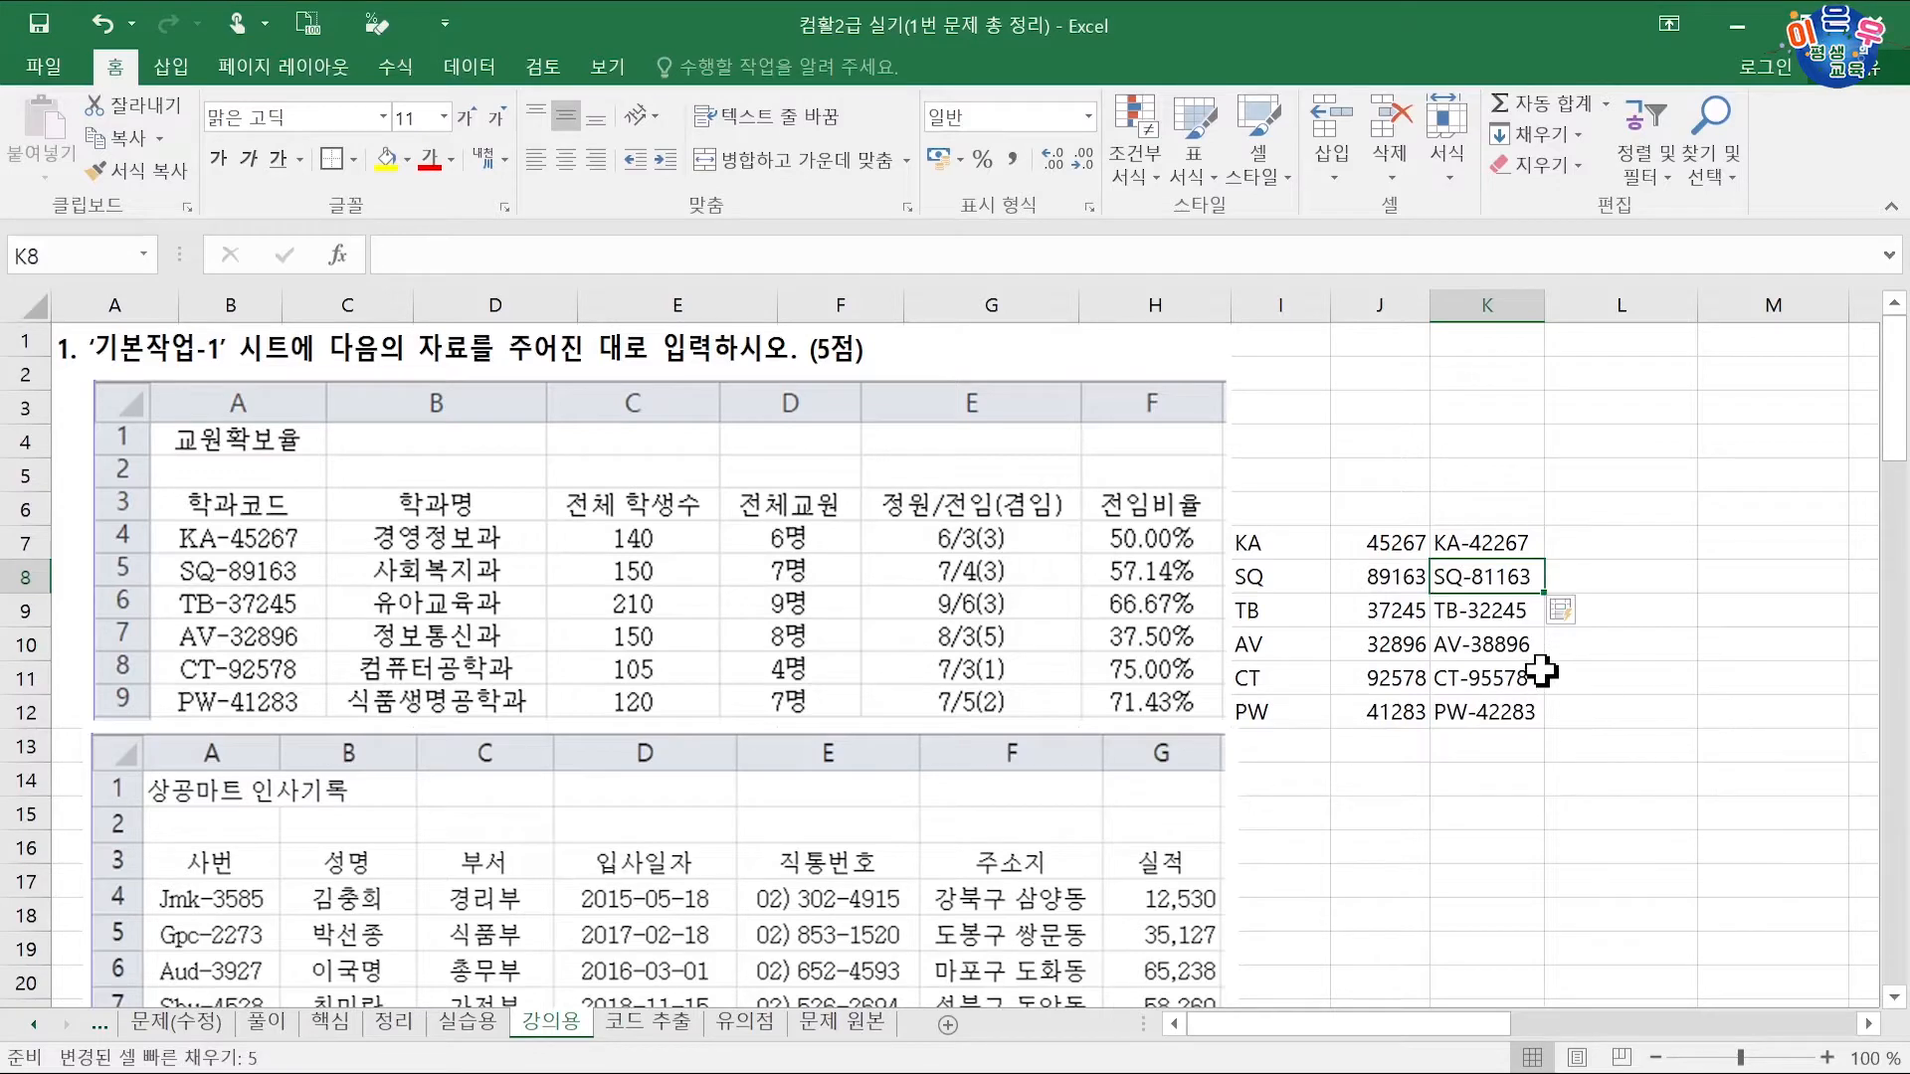
key("ctrl+z")
left_click(1497, 543)
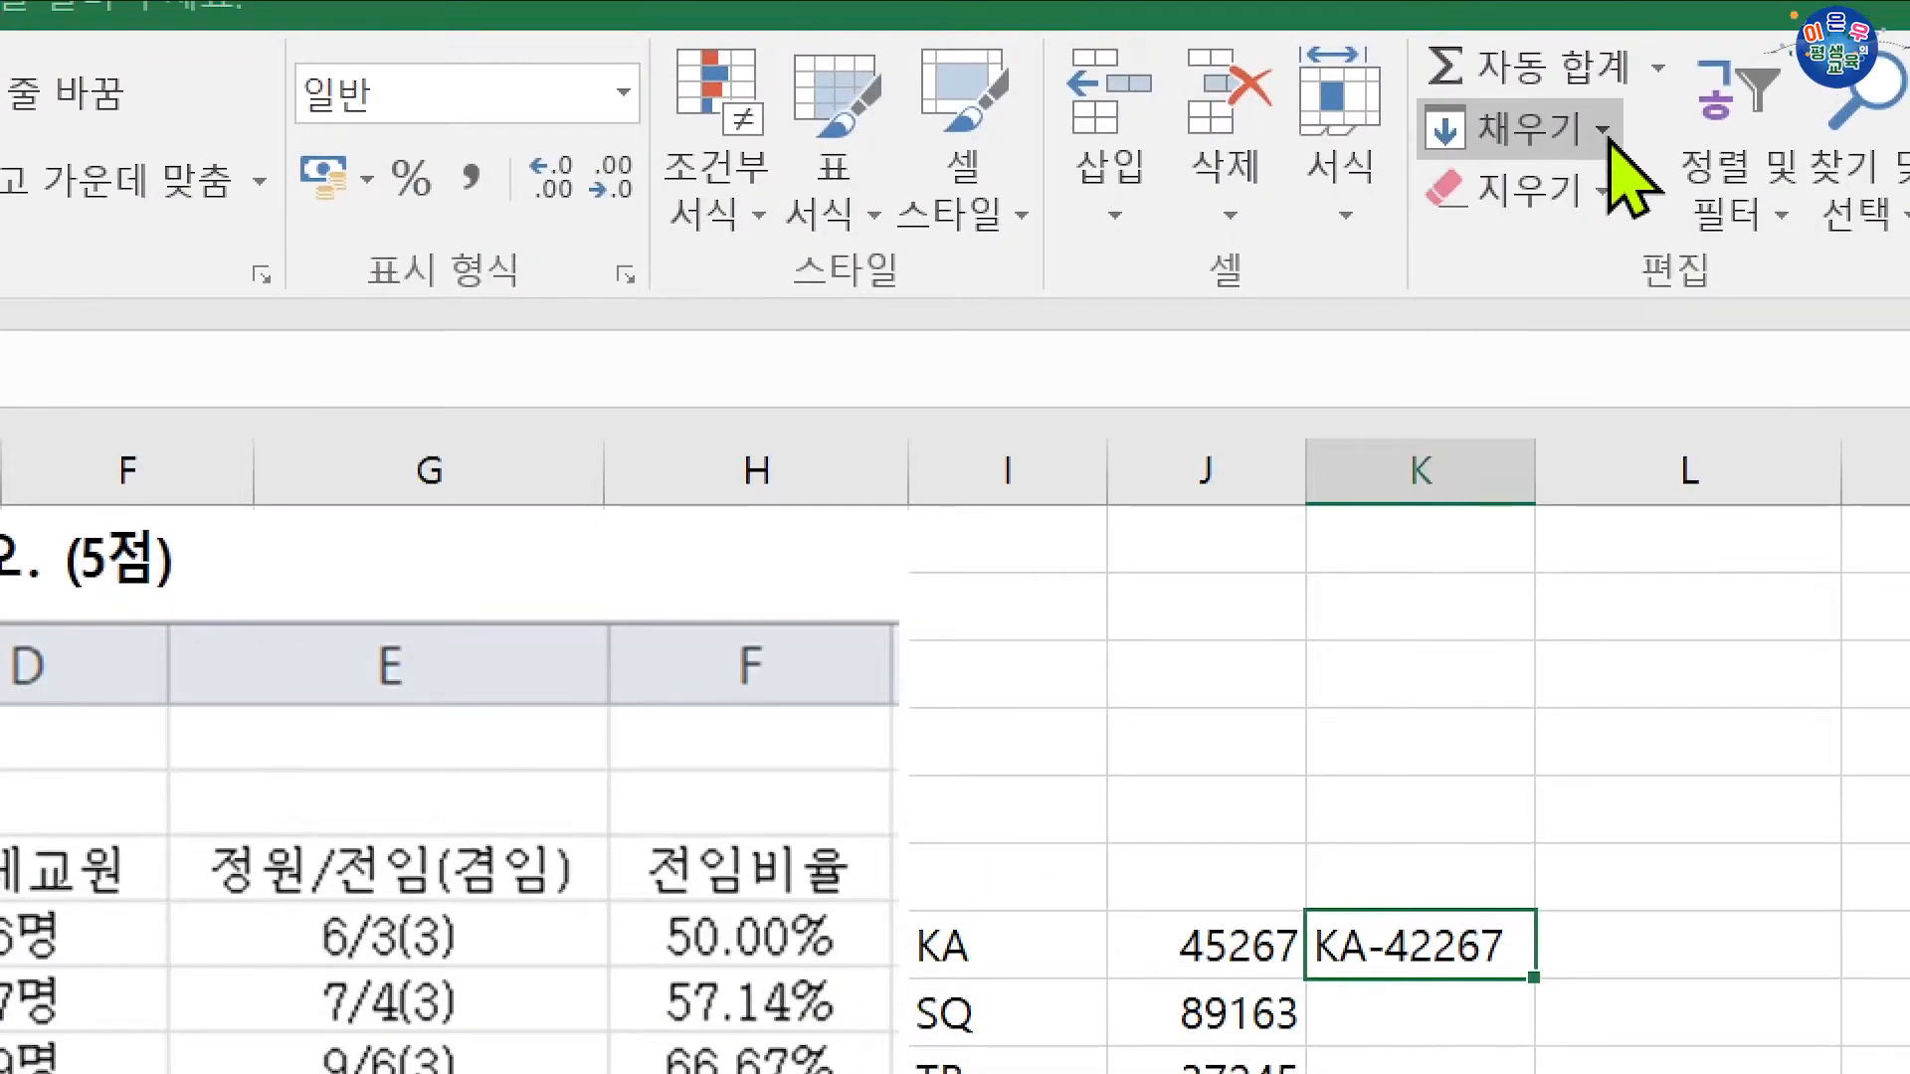
Step: Use the Fill menu's Flash Fill to complete K8:K12 with SQ-81163 through PW-42283
left_click(1606, 133)
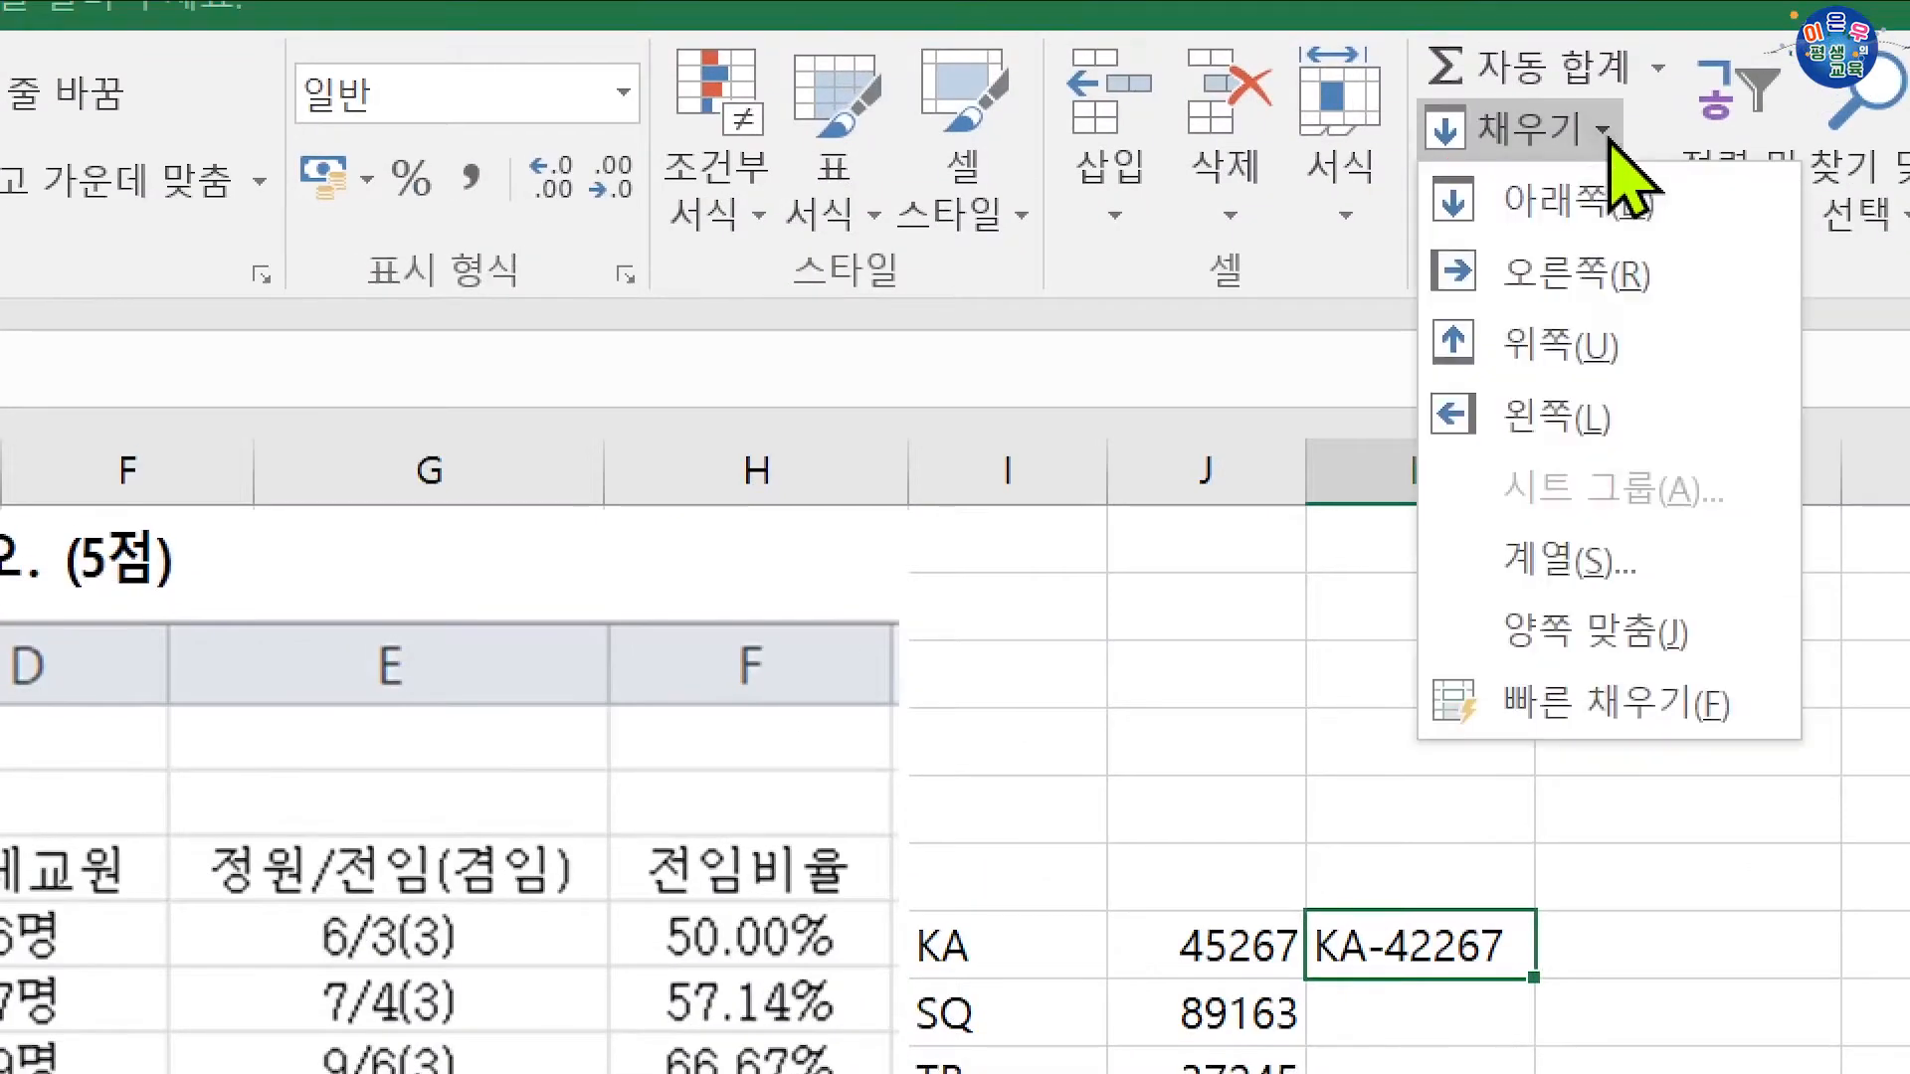
left_click(1617, 707)
scroll(1608, 704, "down", 2)
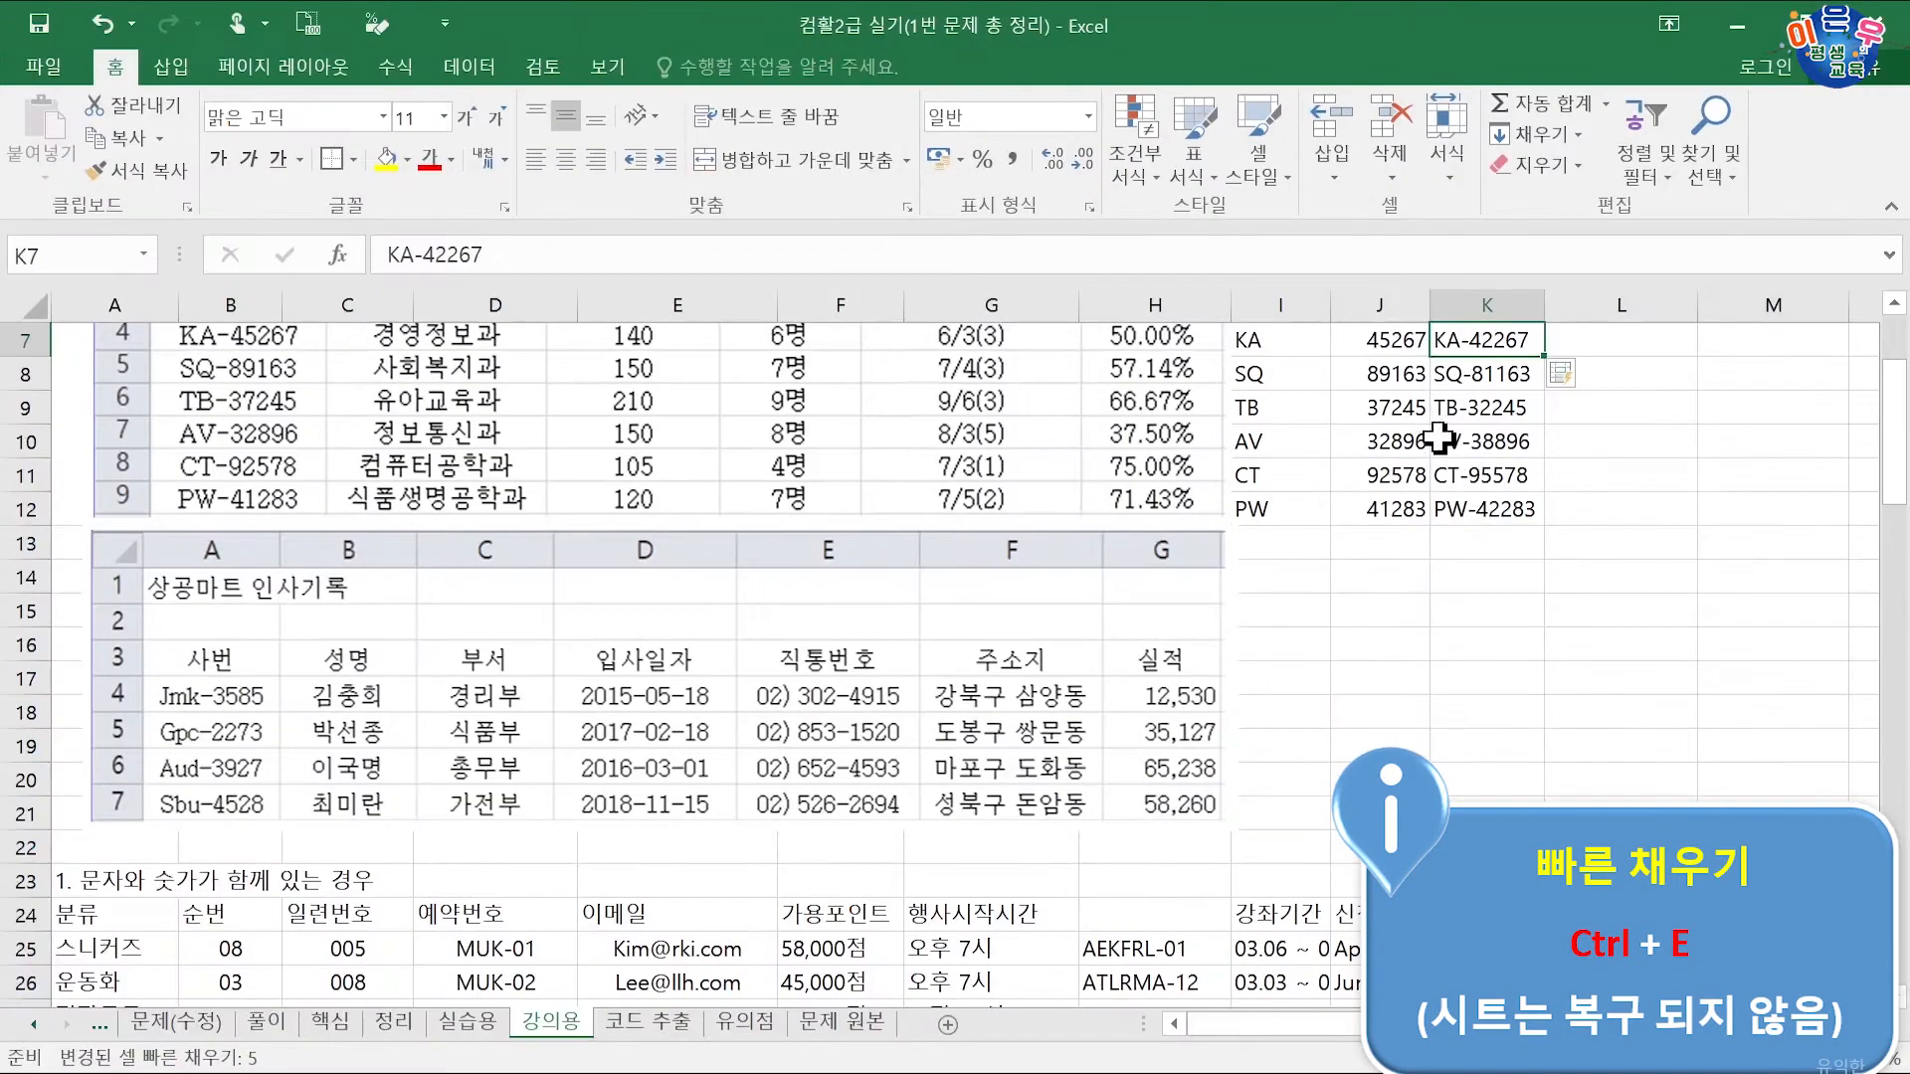
scroll(1334, 791, "up", 2)
Step: Delete the helper prefixes and numbers in I7:J12 and move the six codes from column K into I7:I12
left_click_drag(1454, 541, 1457, 681)
left_click_drag(1295, 554, 1375, 712)
key("Delete")
left_click_drag(1482, 543, 1321, 624)
left_click(1298, 514)
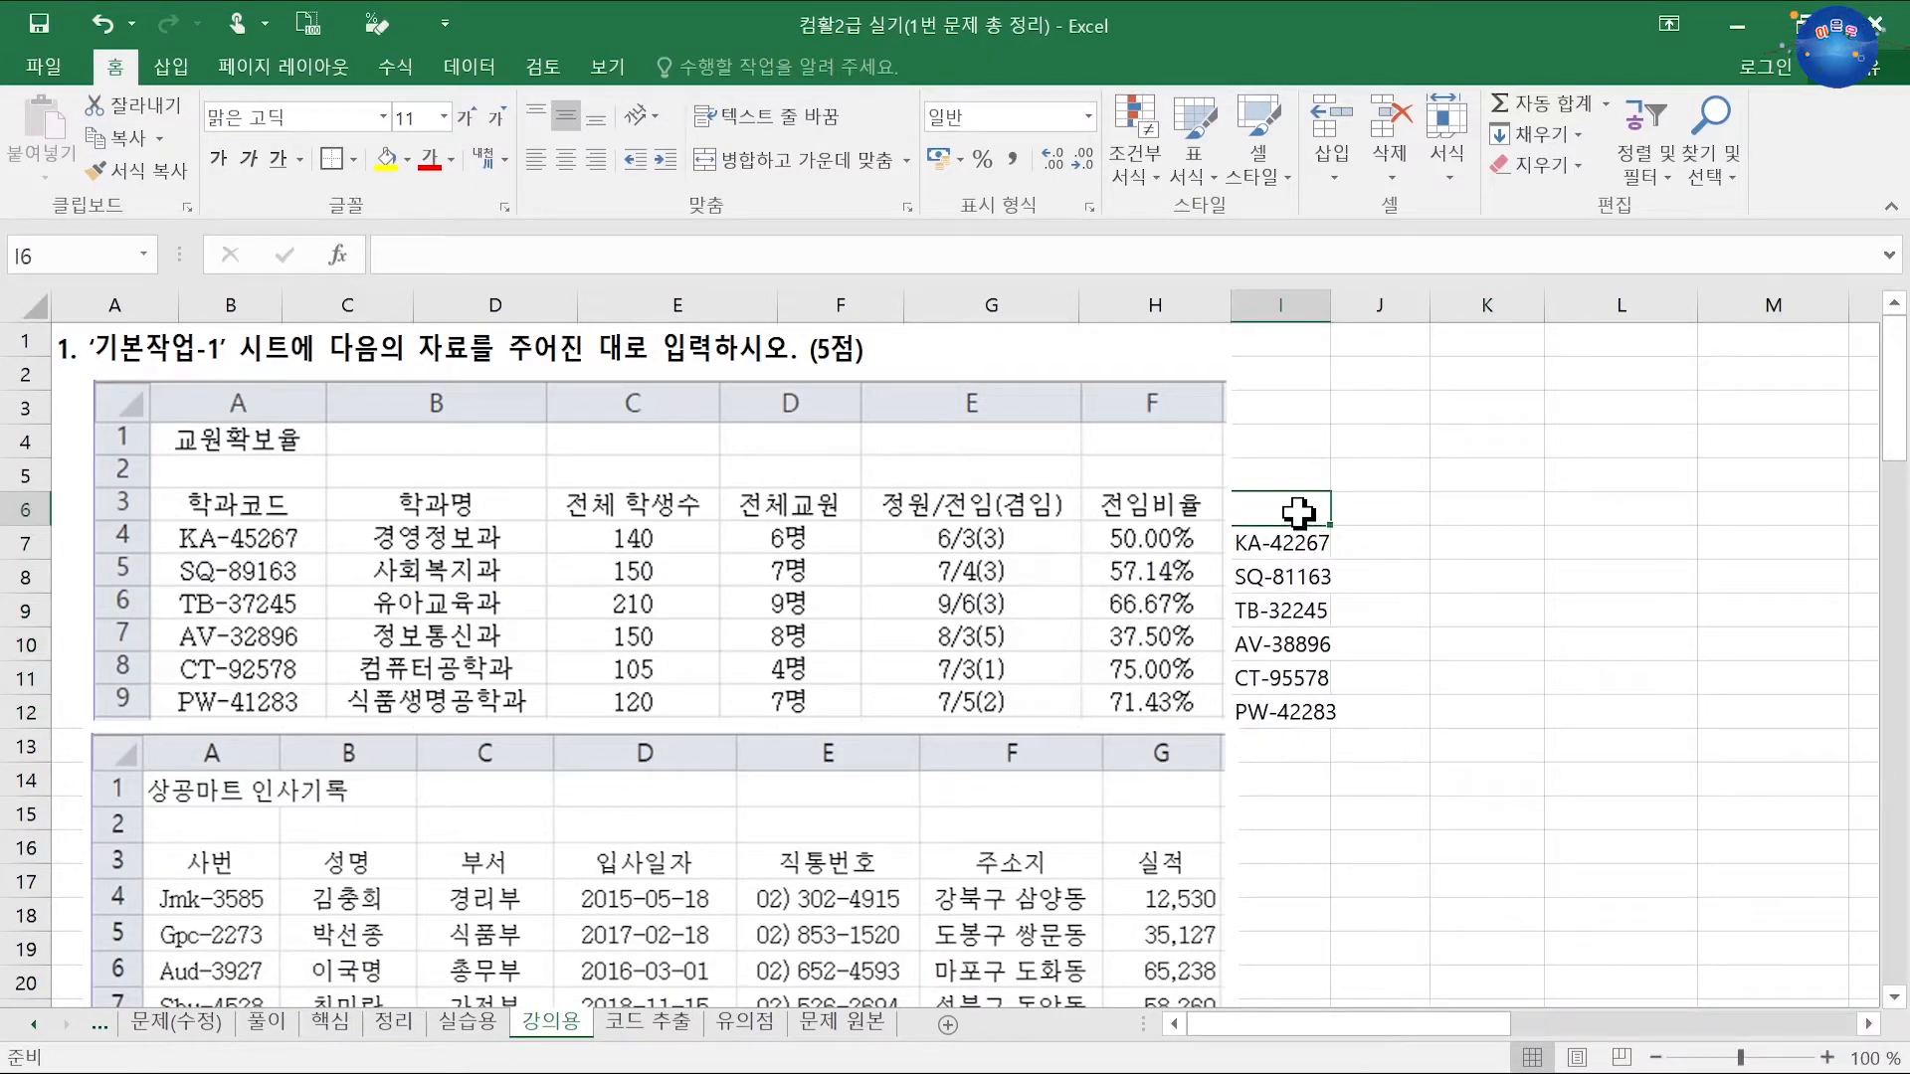
left_click_drag(1298, 545, 1300, 706)
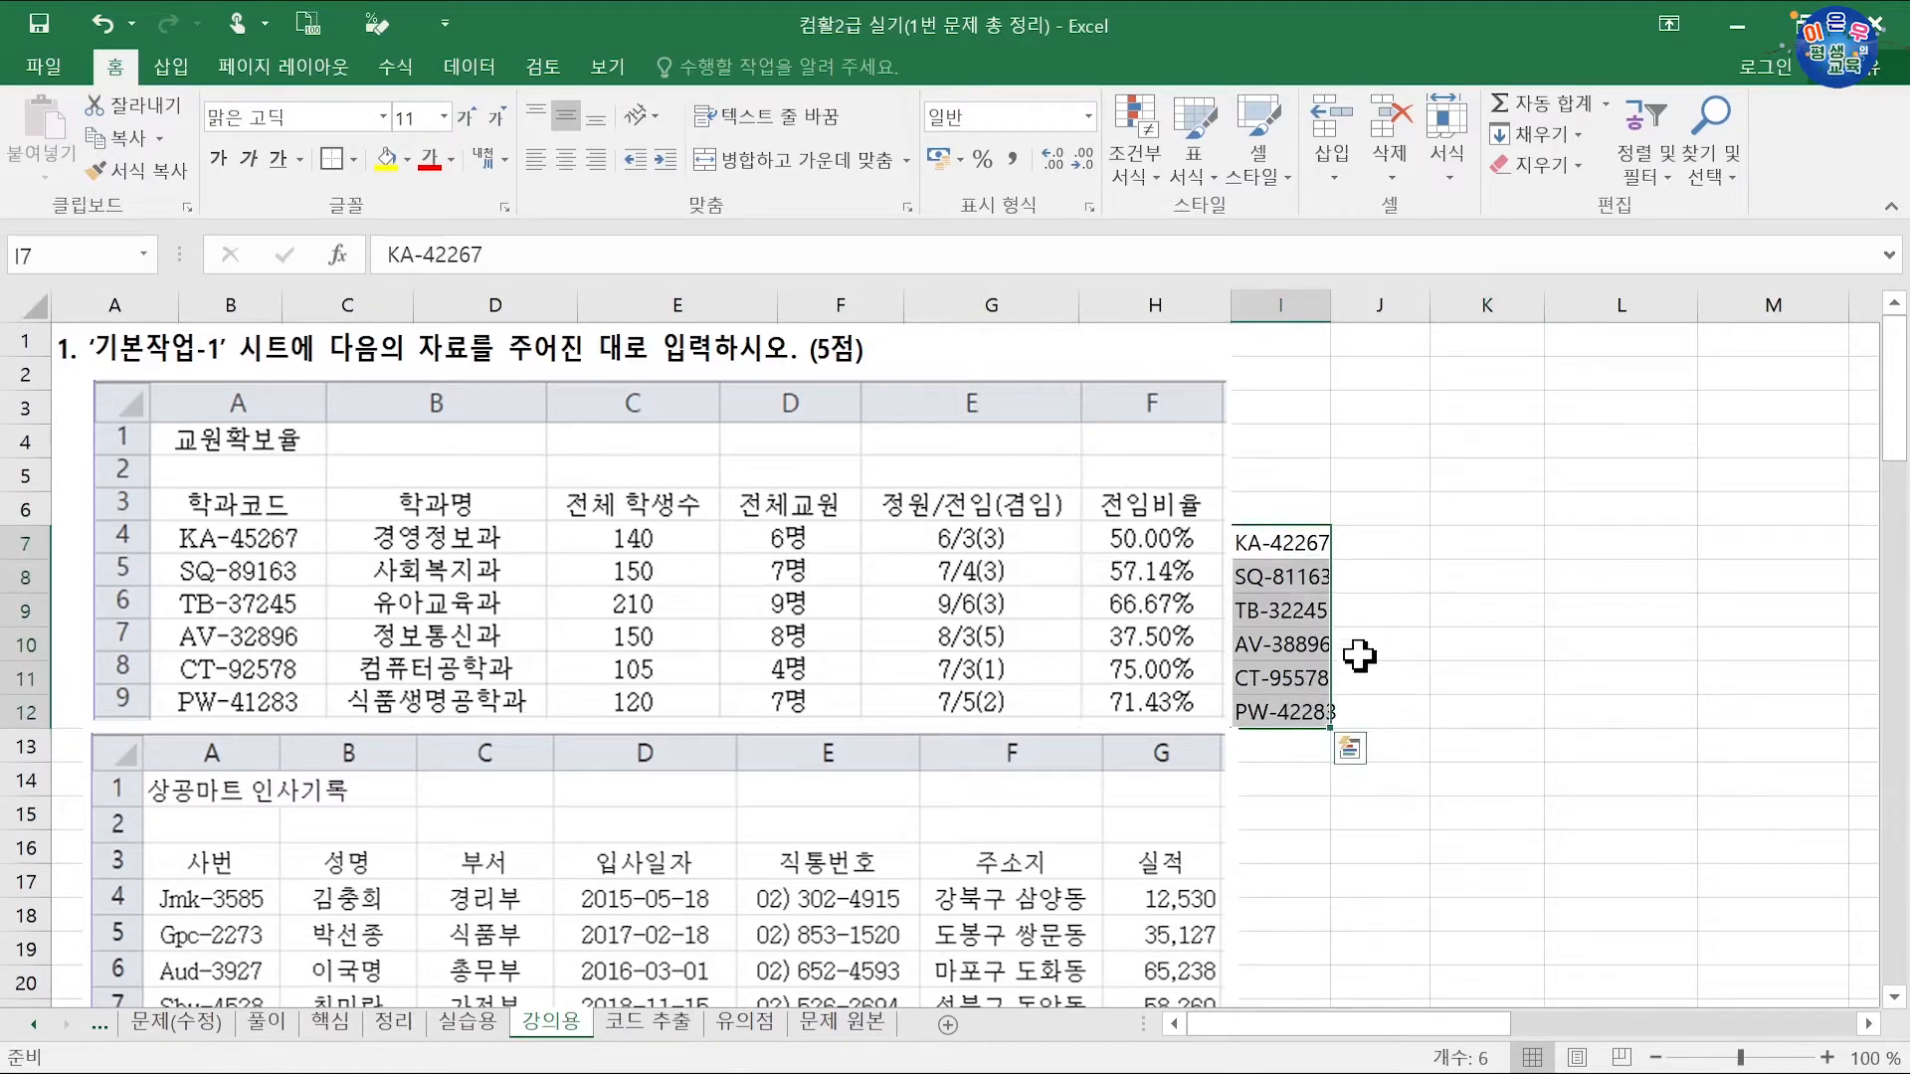
left_click(1371, 542)
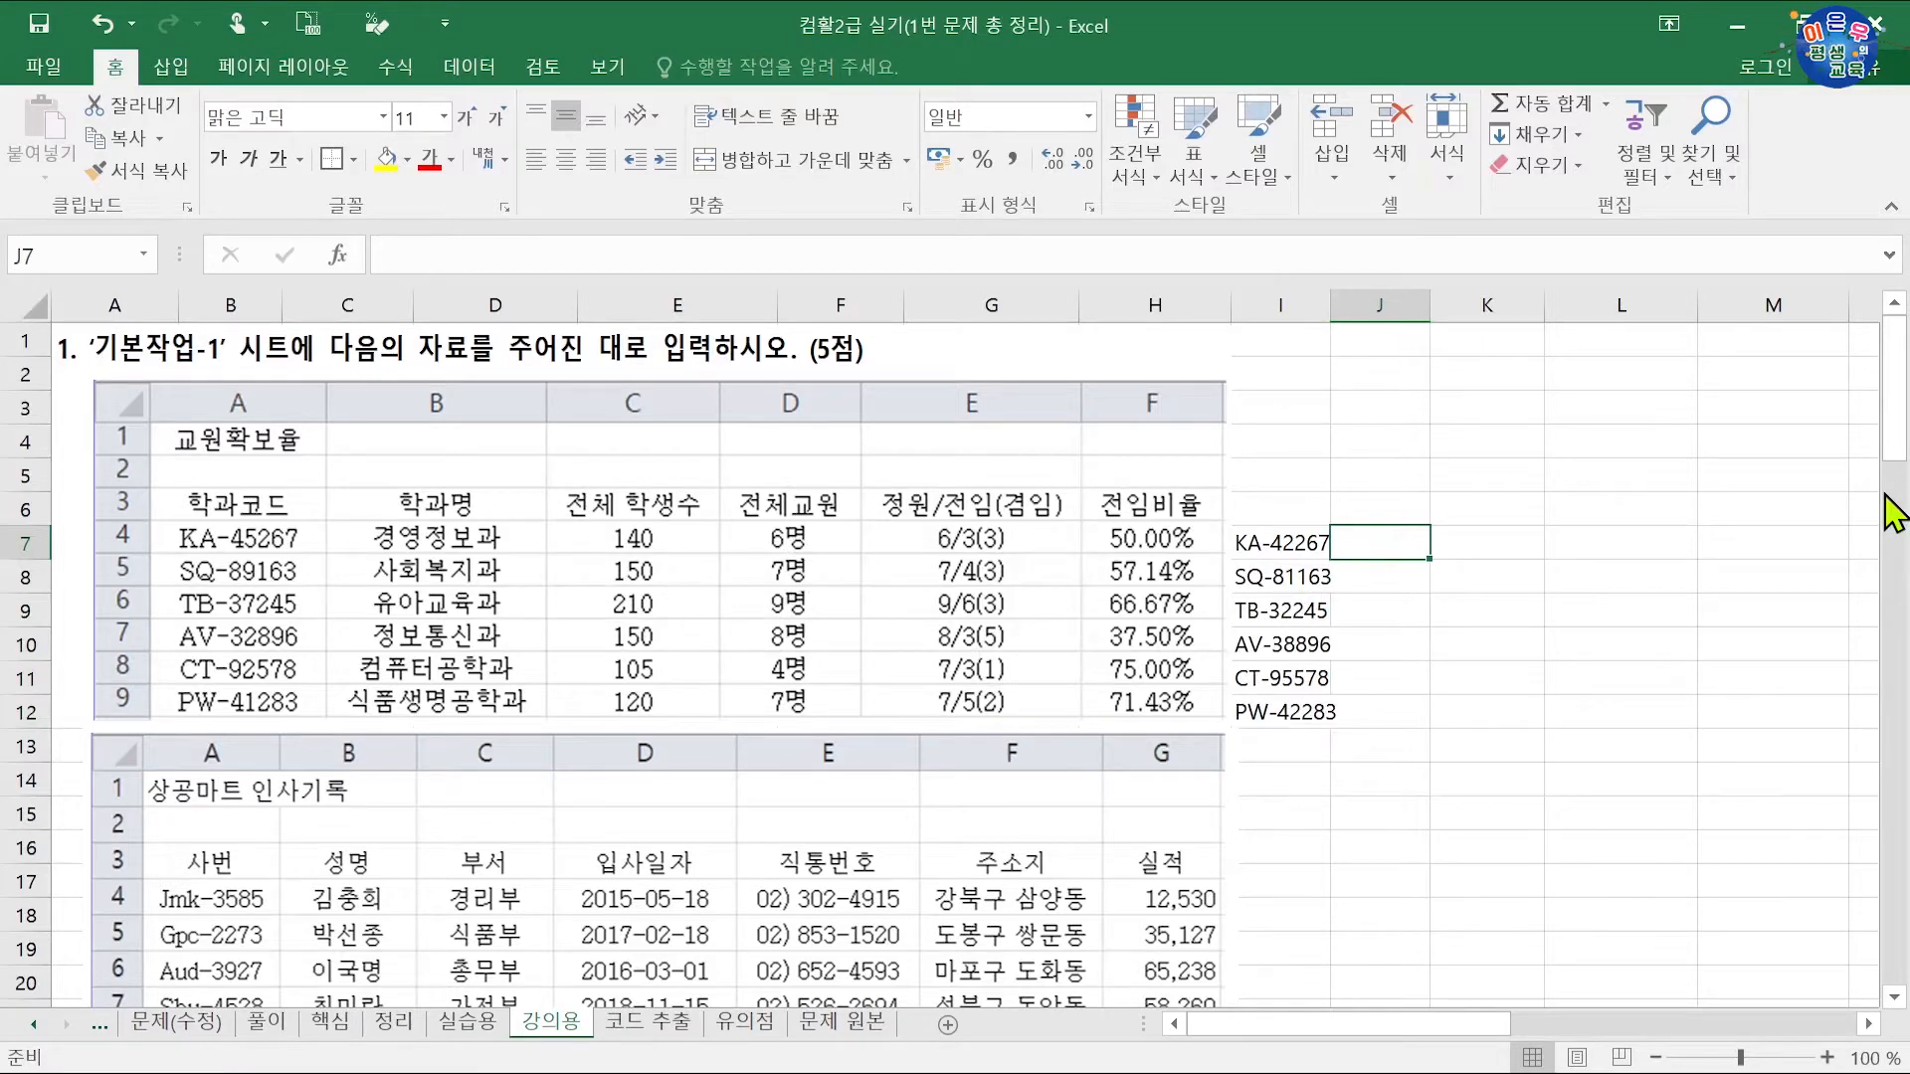
Step: Enter the plain counts 6, 7, 9, 8, 4, 7 in J7:J12, inserting the missing 7 in J8
type("6")
key("Return")
type("9")
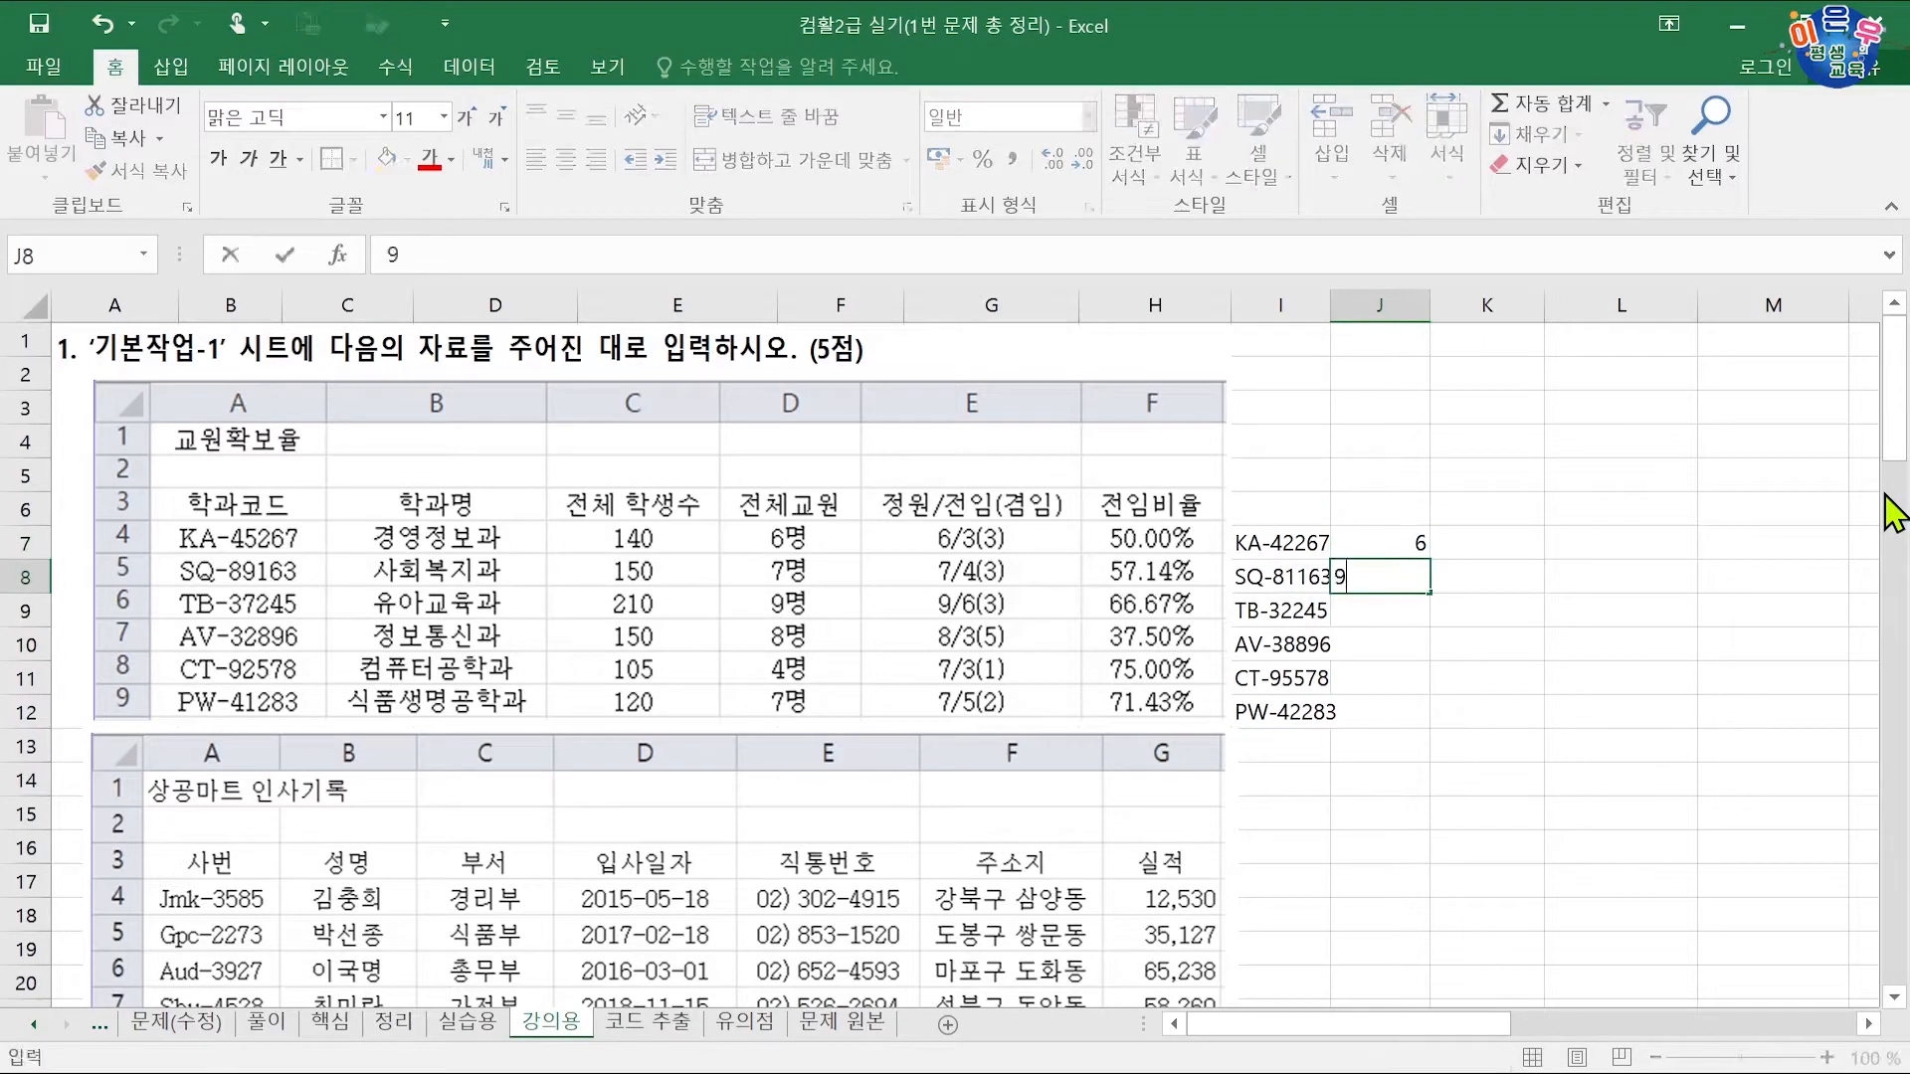
key("Return")
type("8")
key("Return")
type("4")
key("Return")
type("7")
key("Return")
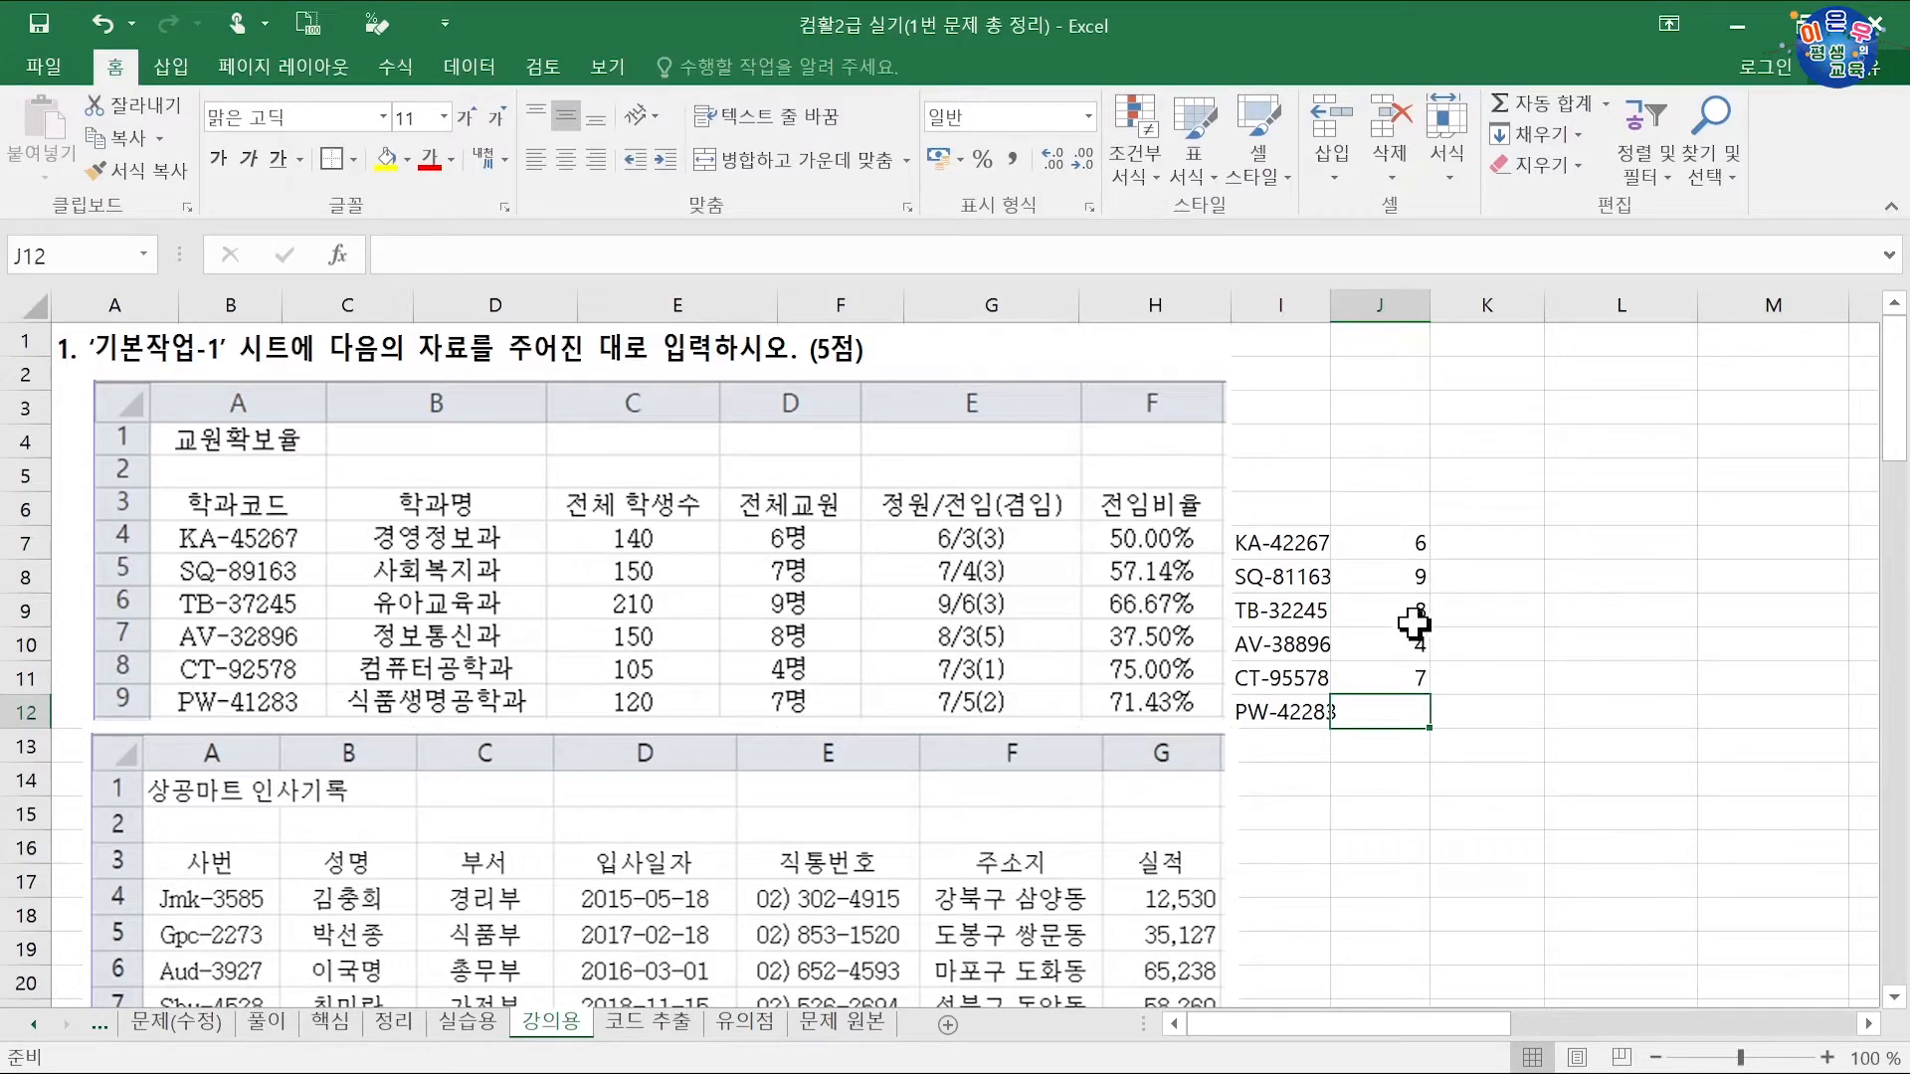
left_click_drag(1402, 579, 1401, 728)
left_click(1395, 576)
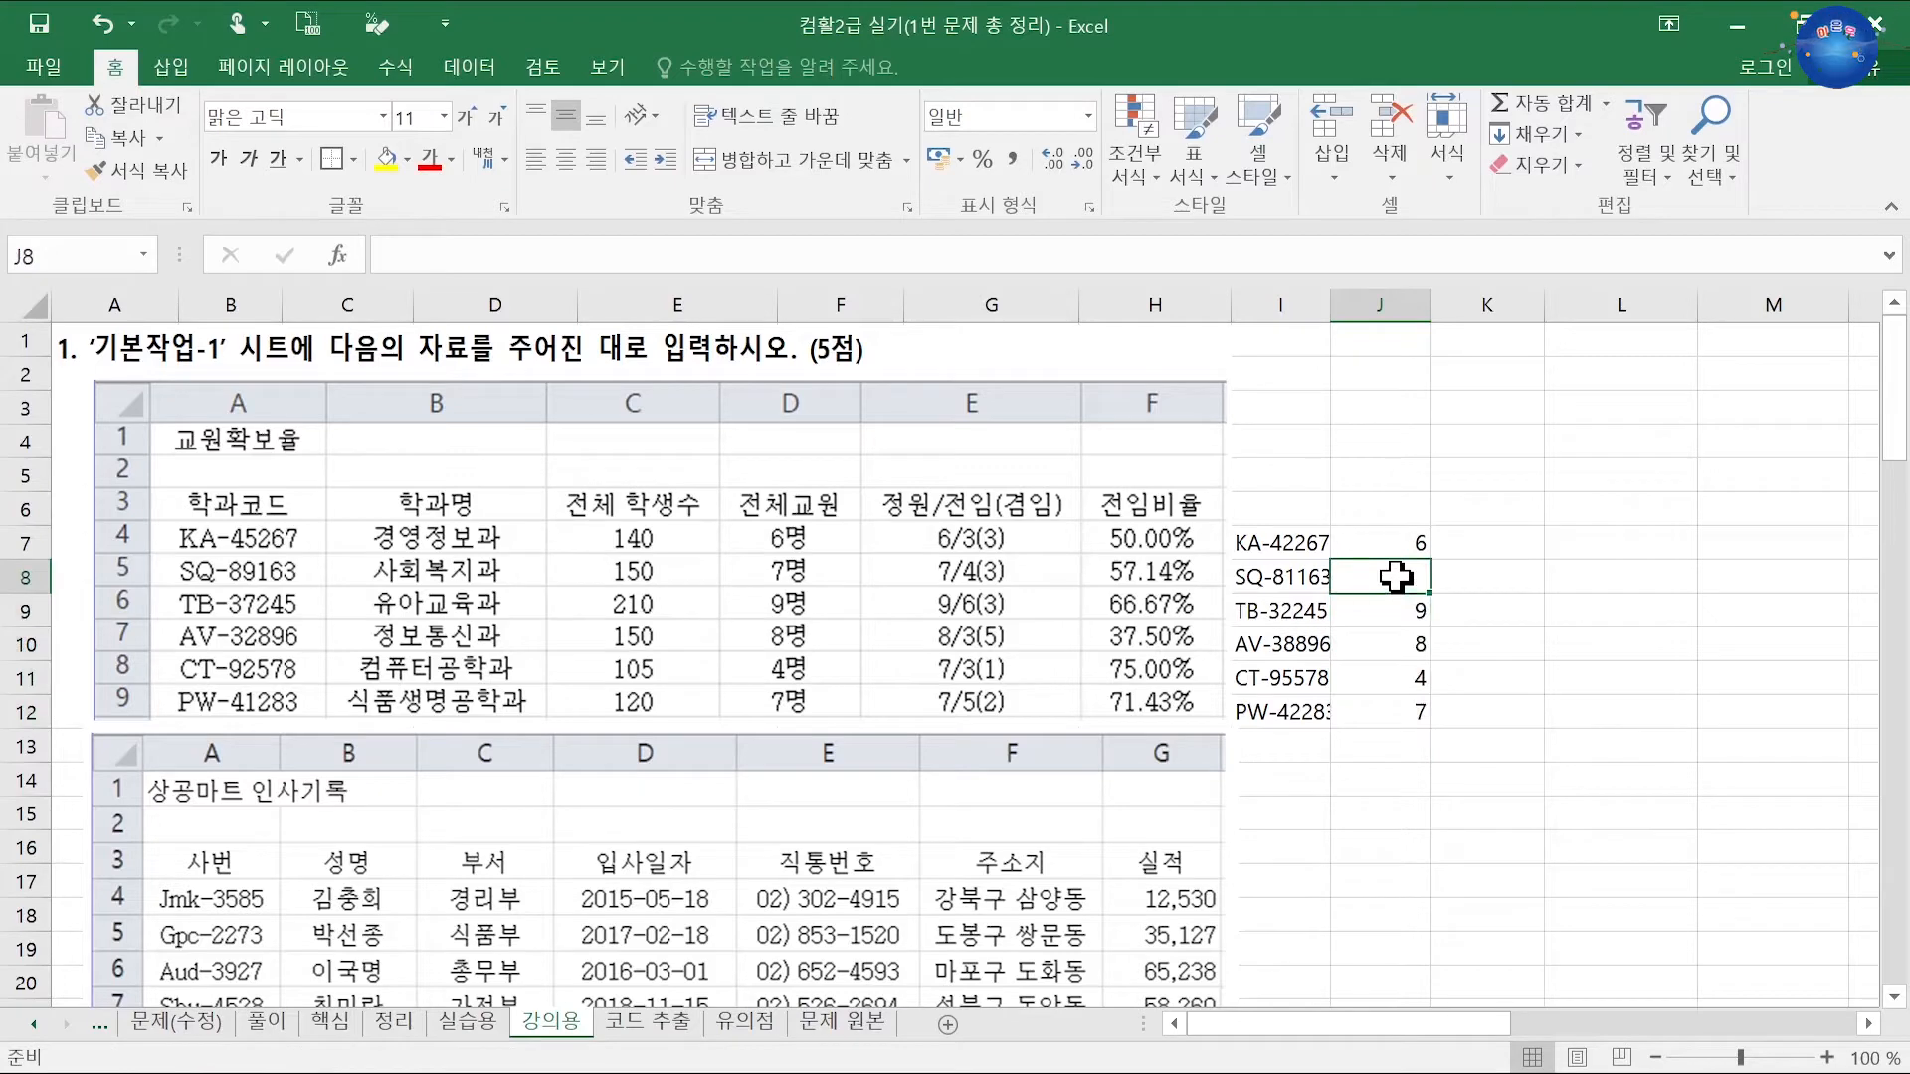
type("7")
key("Return")
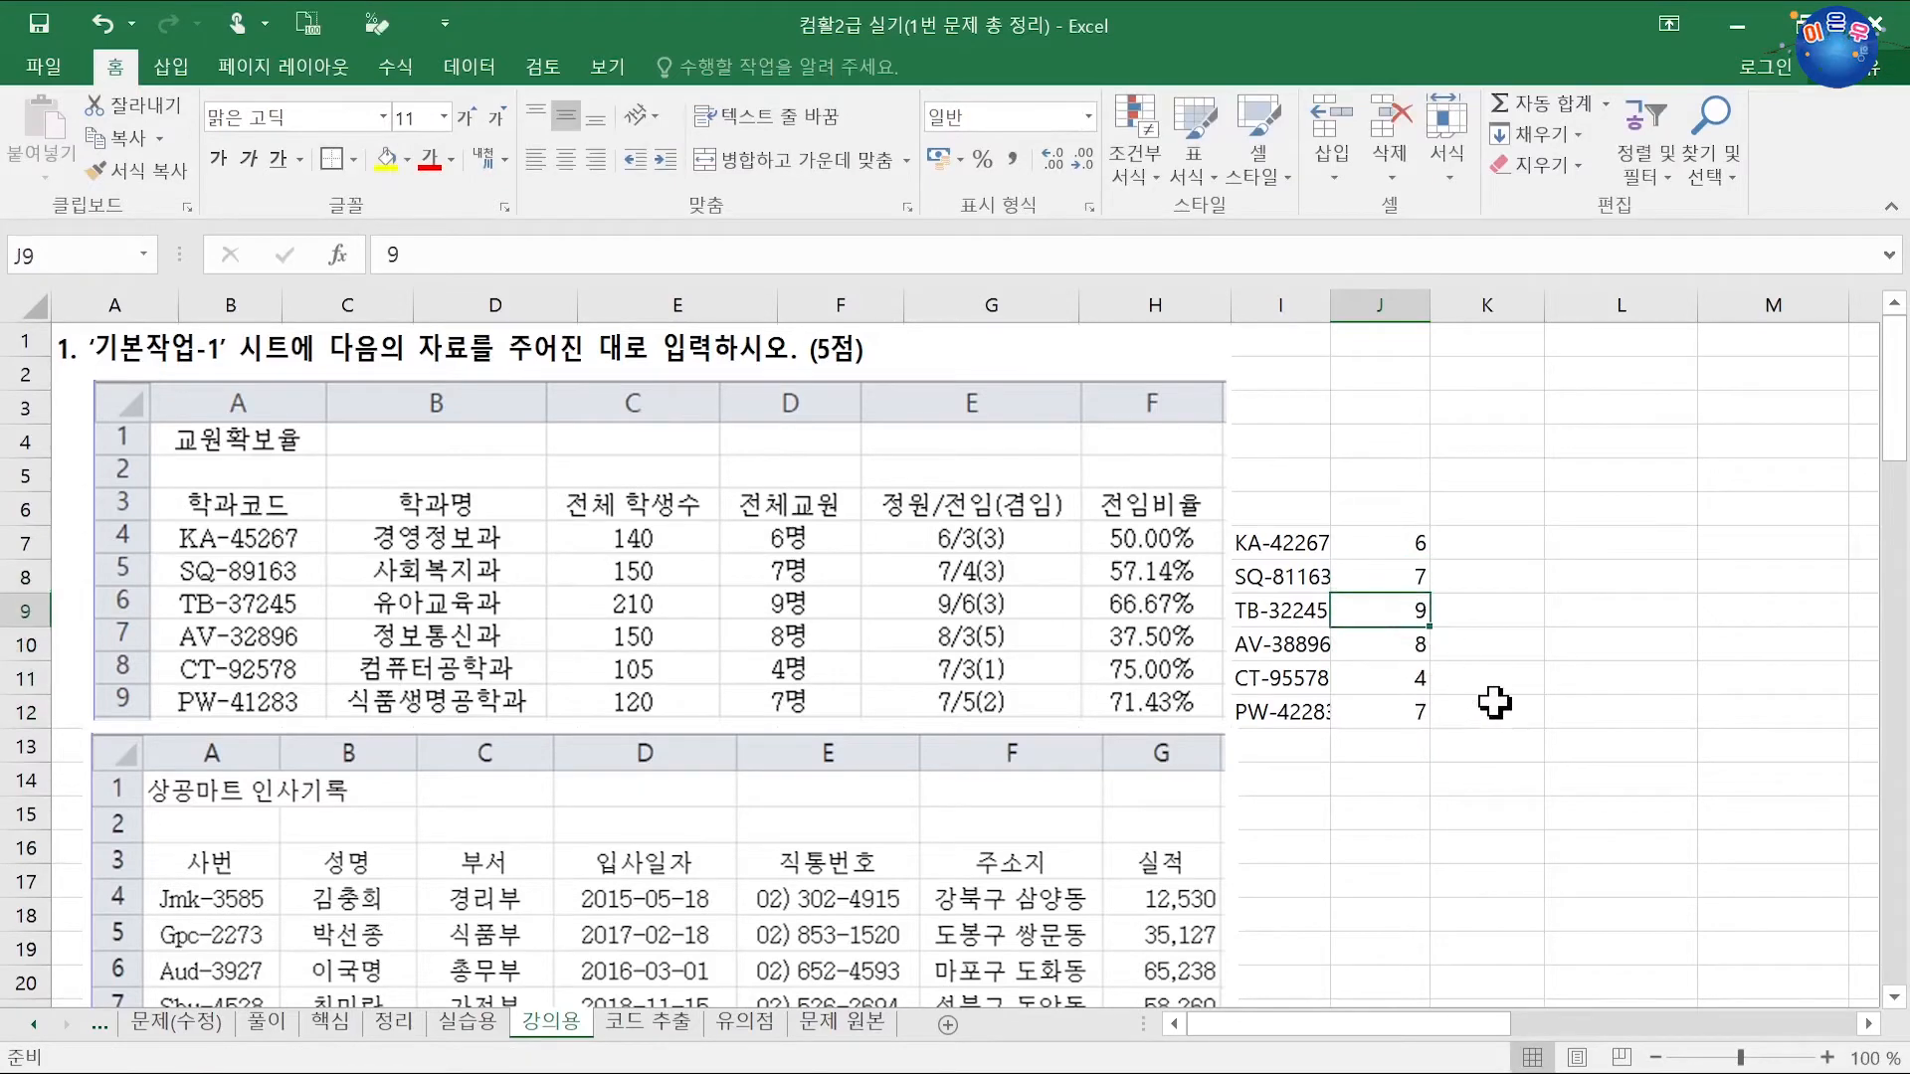
Step: Flash-fill 명 counts from a 6명 example in K7 and move them into J7:J12 over the plain numbers
left_click(1469, 545)
type("6")
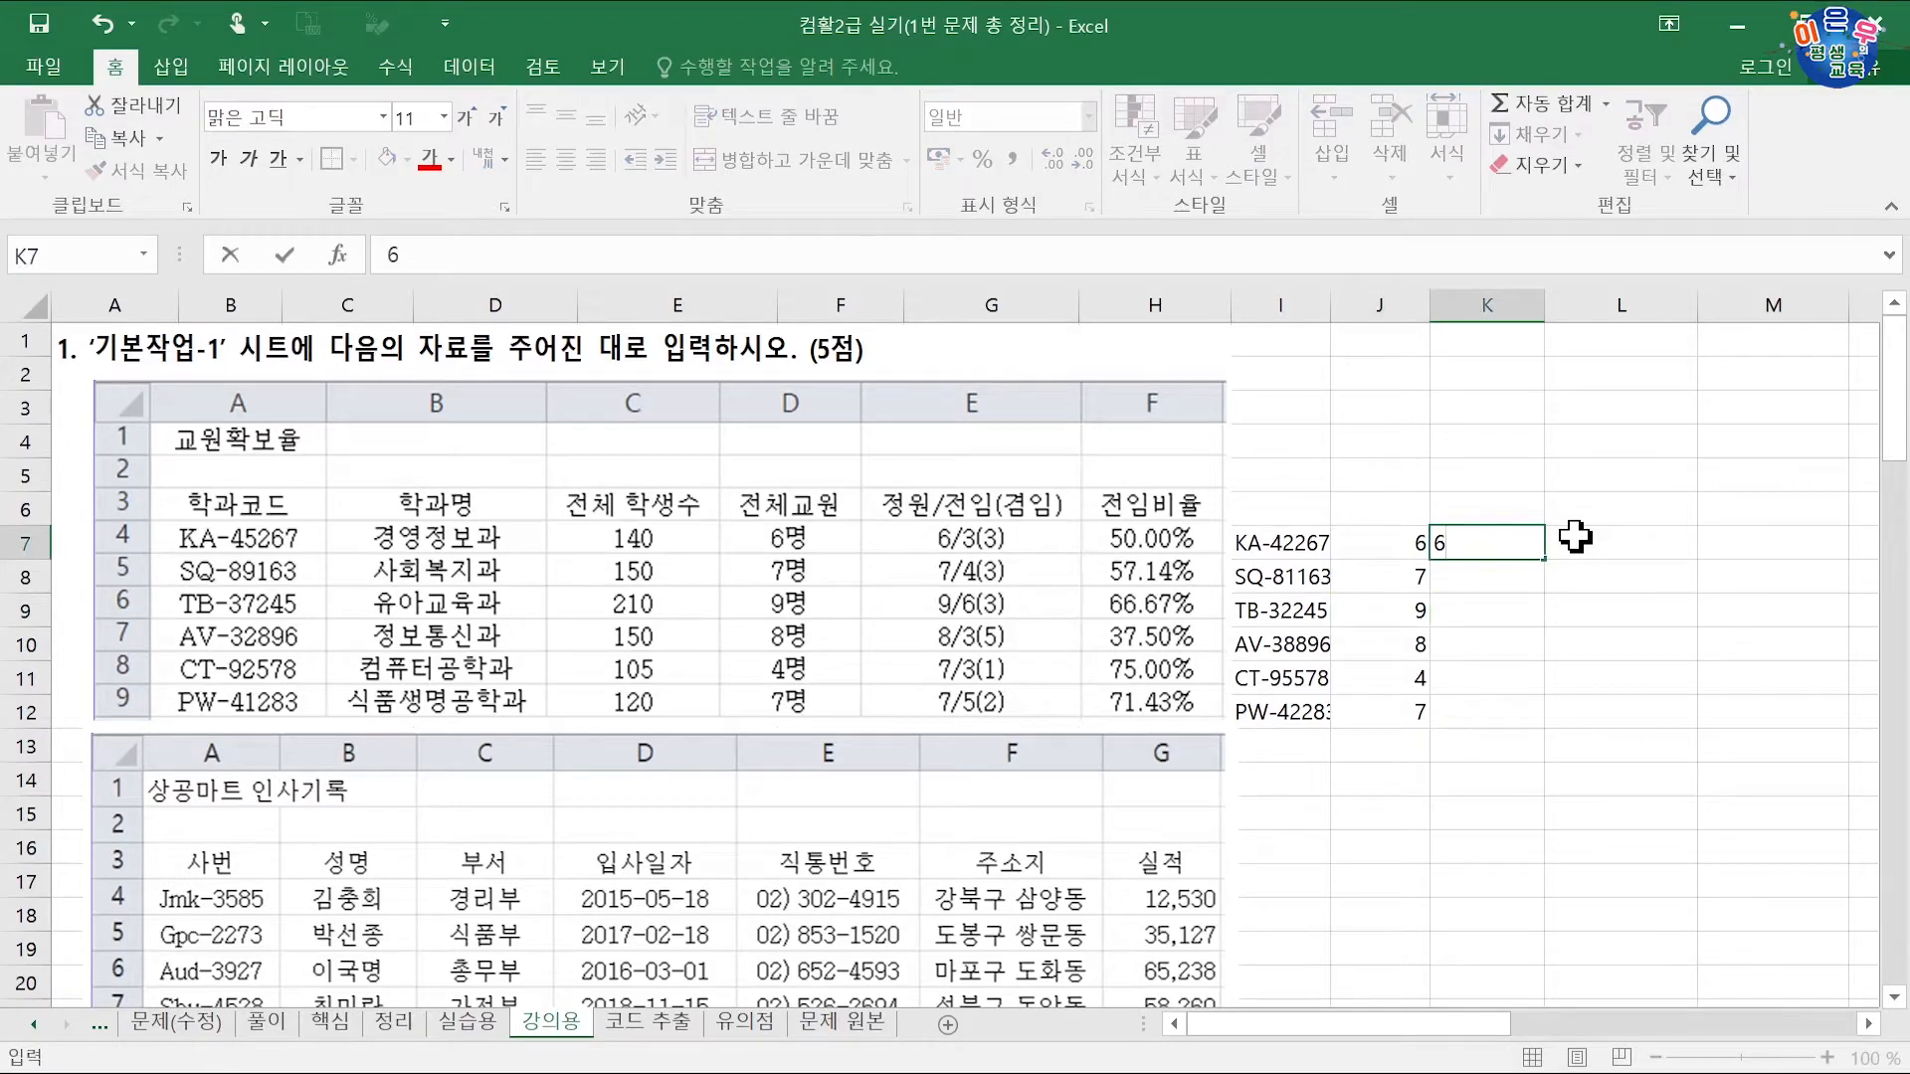
type("명")
key("Return")
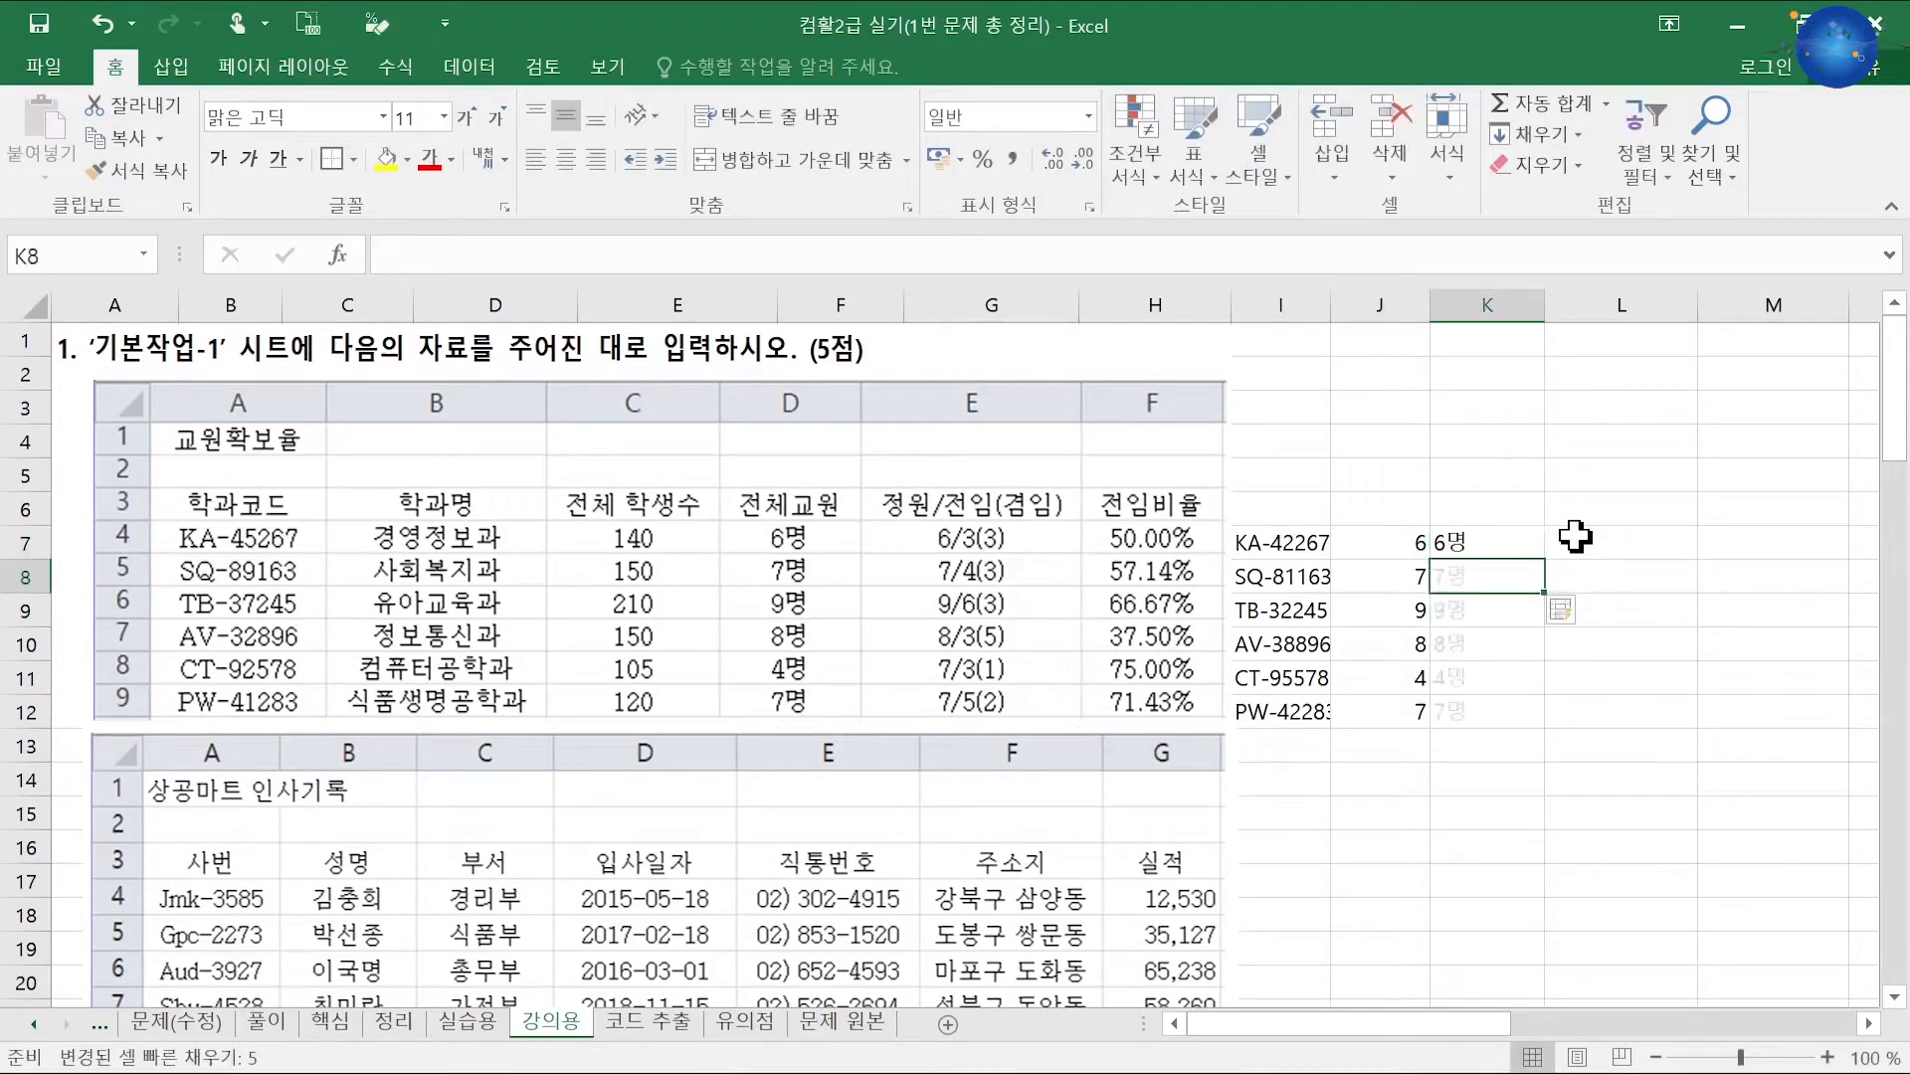
left_click_drag(1418, 542, 1401, 719)
key("Delete")
left_click_drag(1457, 542, 1410, 659)
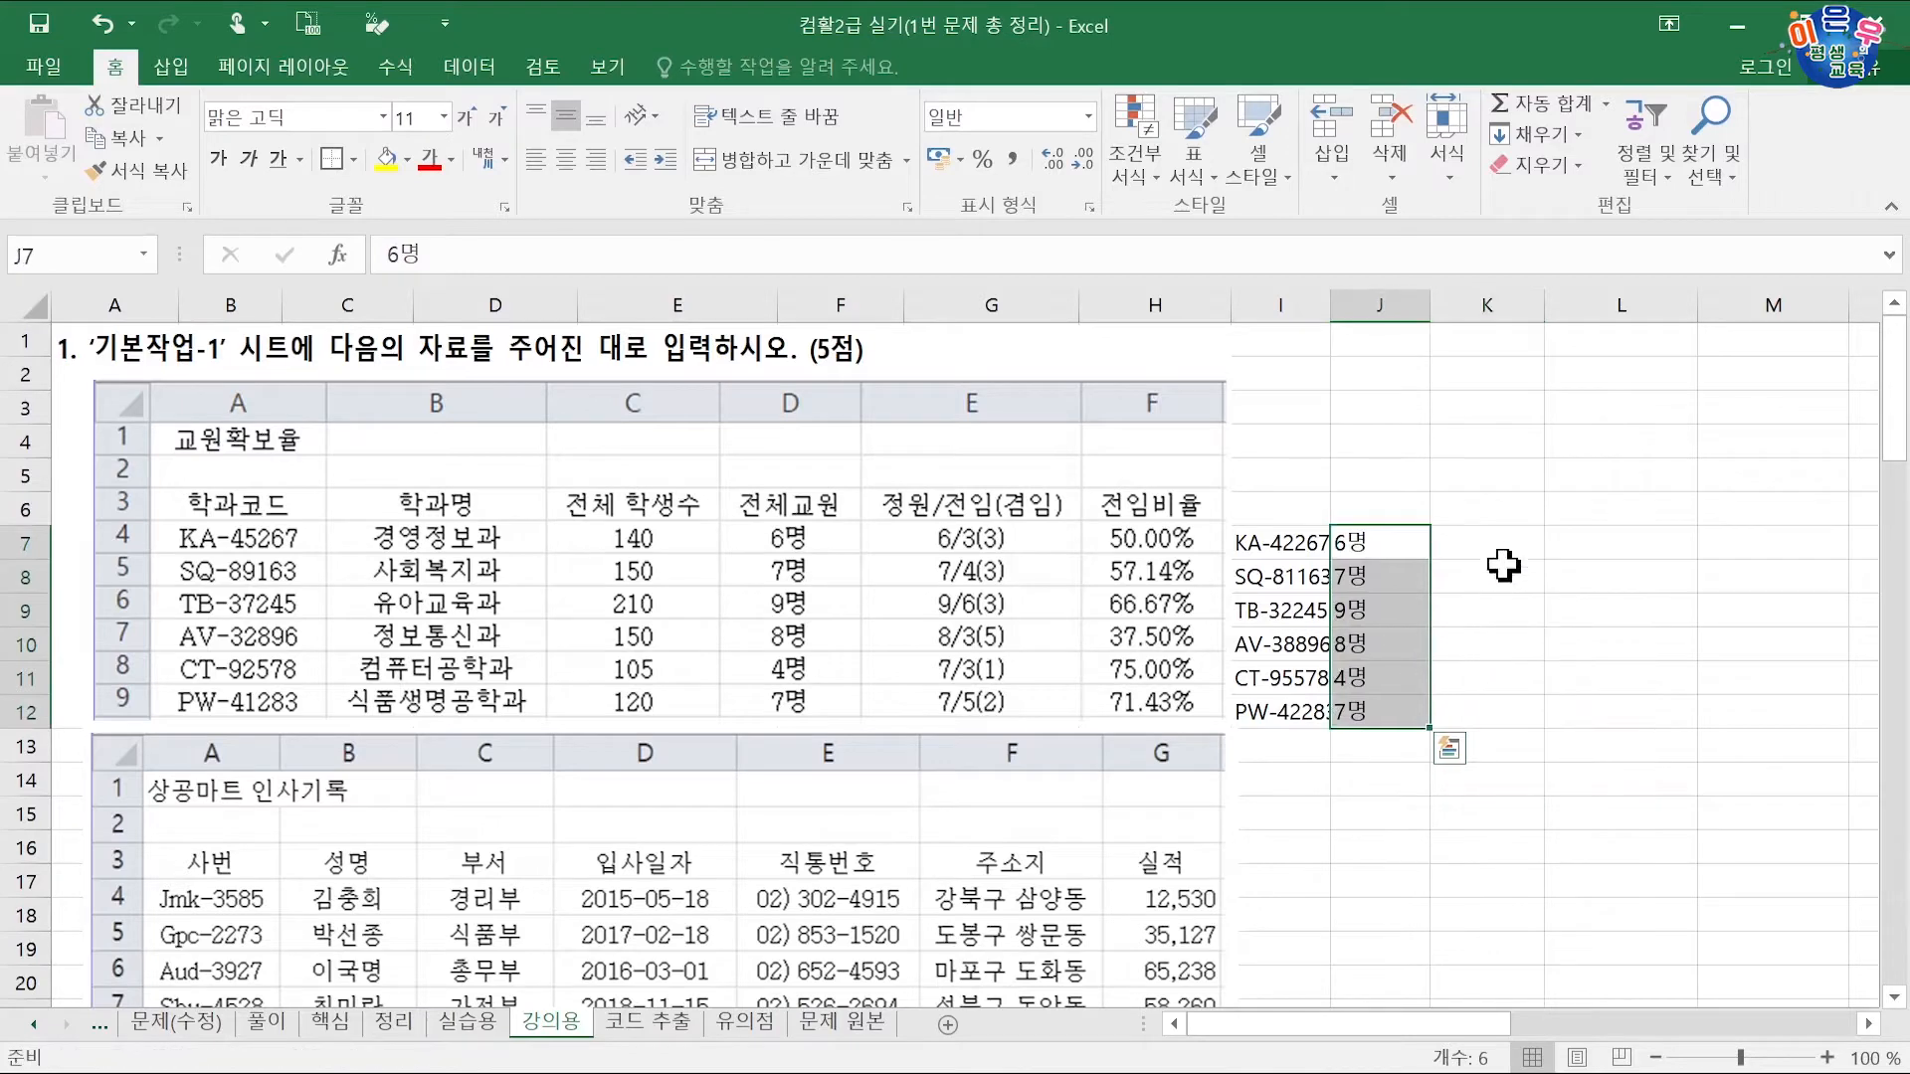
left_click(1514, 550)
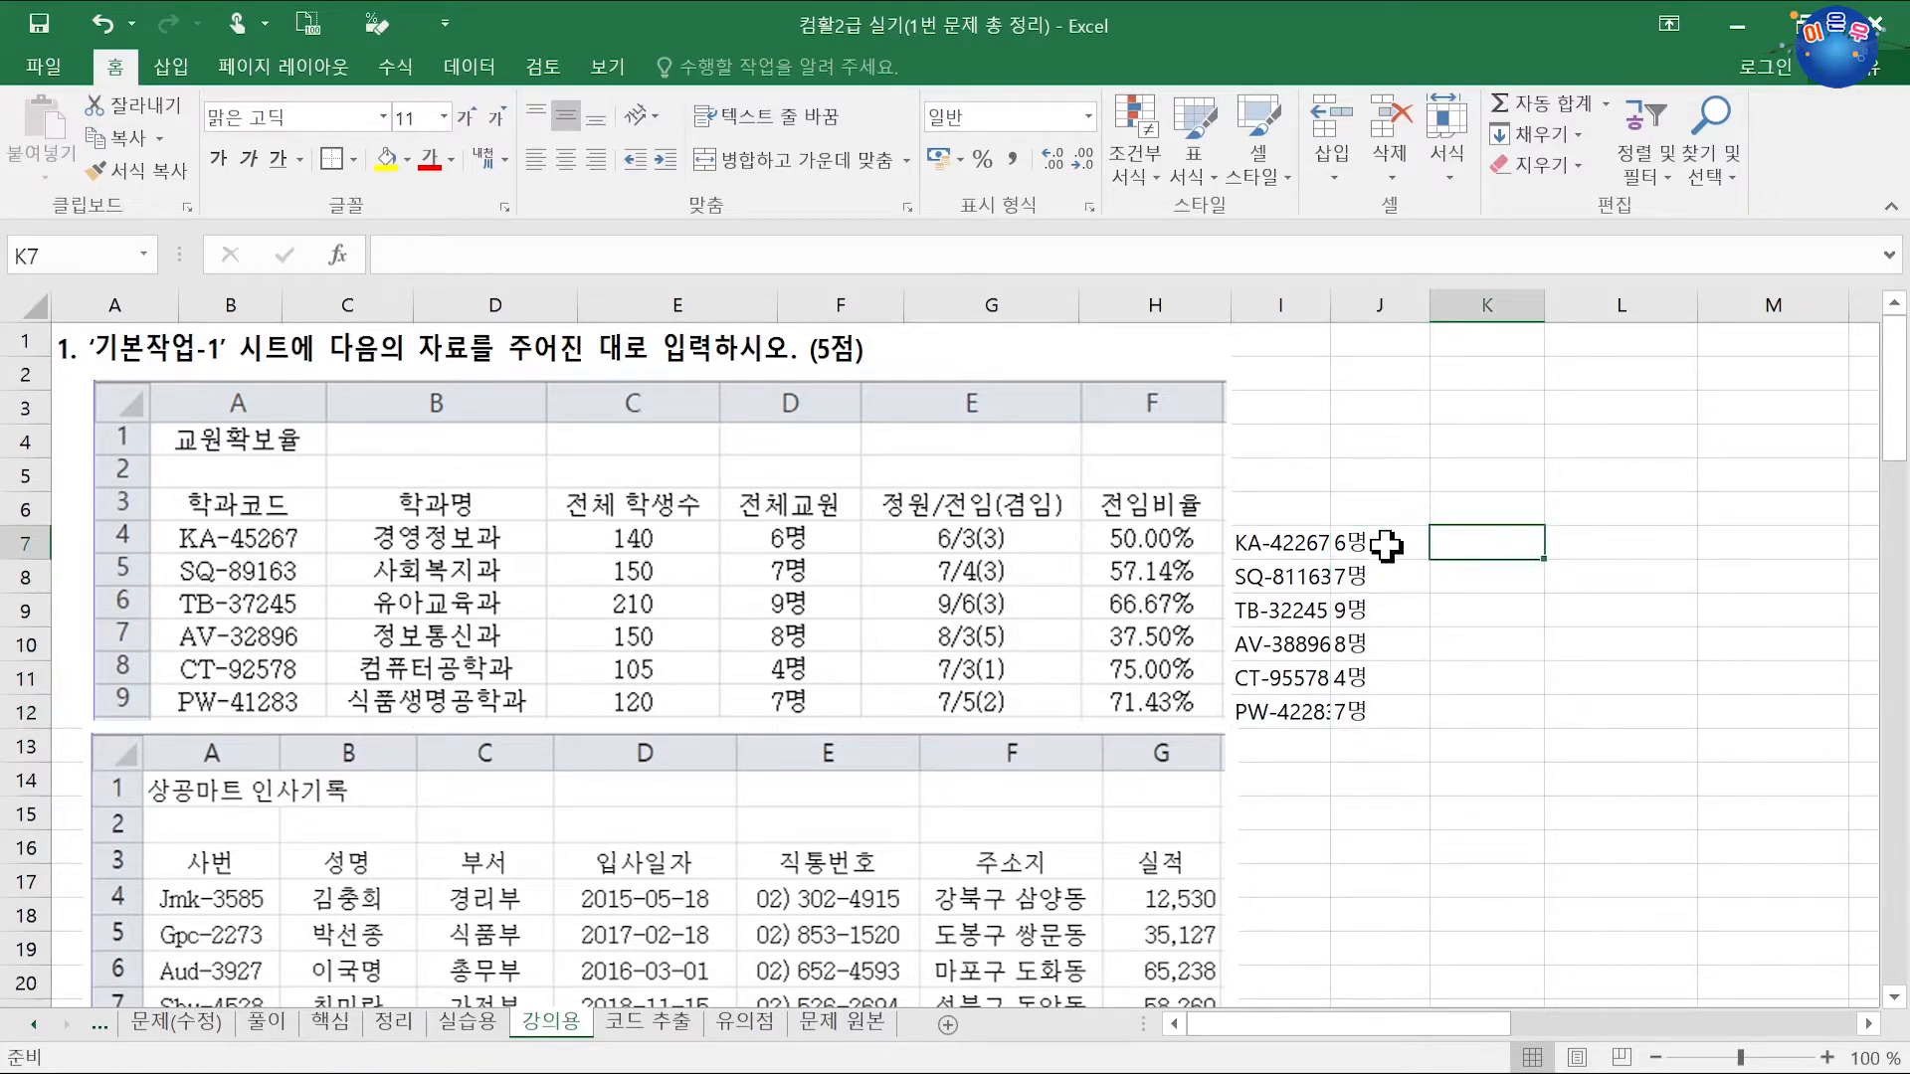
left_click(1577, 545)
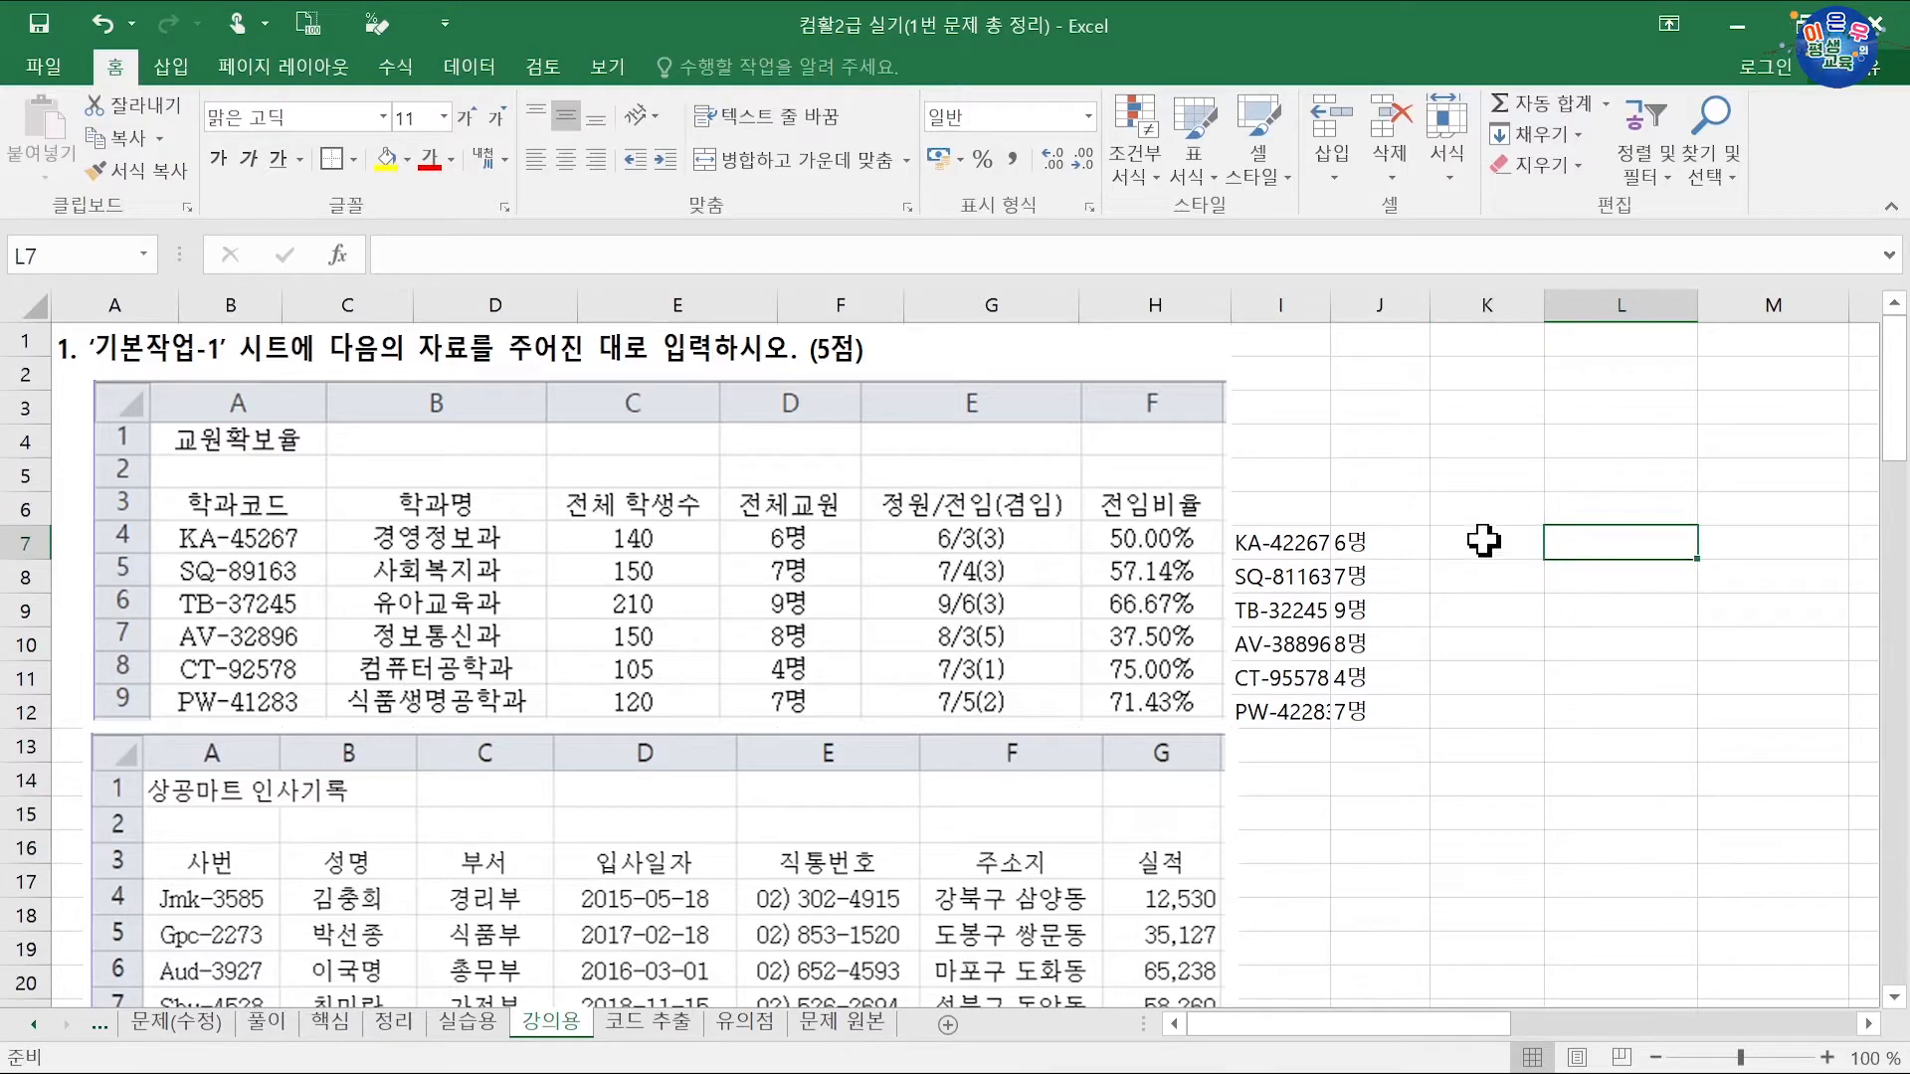
left_click_drag(1479, 542, 1482, 578)
left_click_drag(1378, 545, 1378, 697)
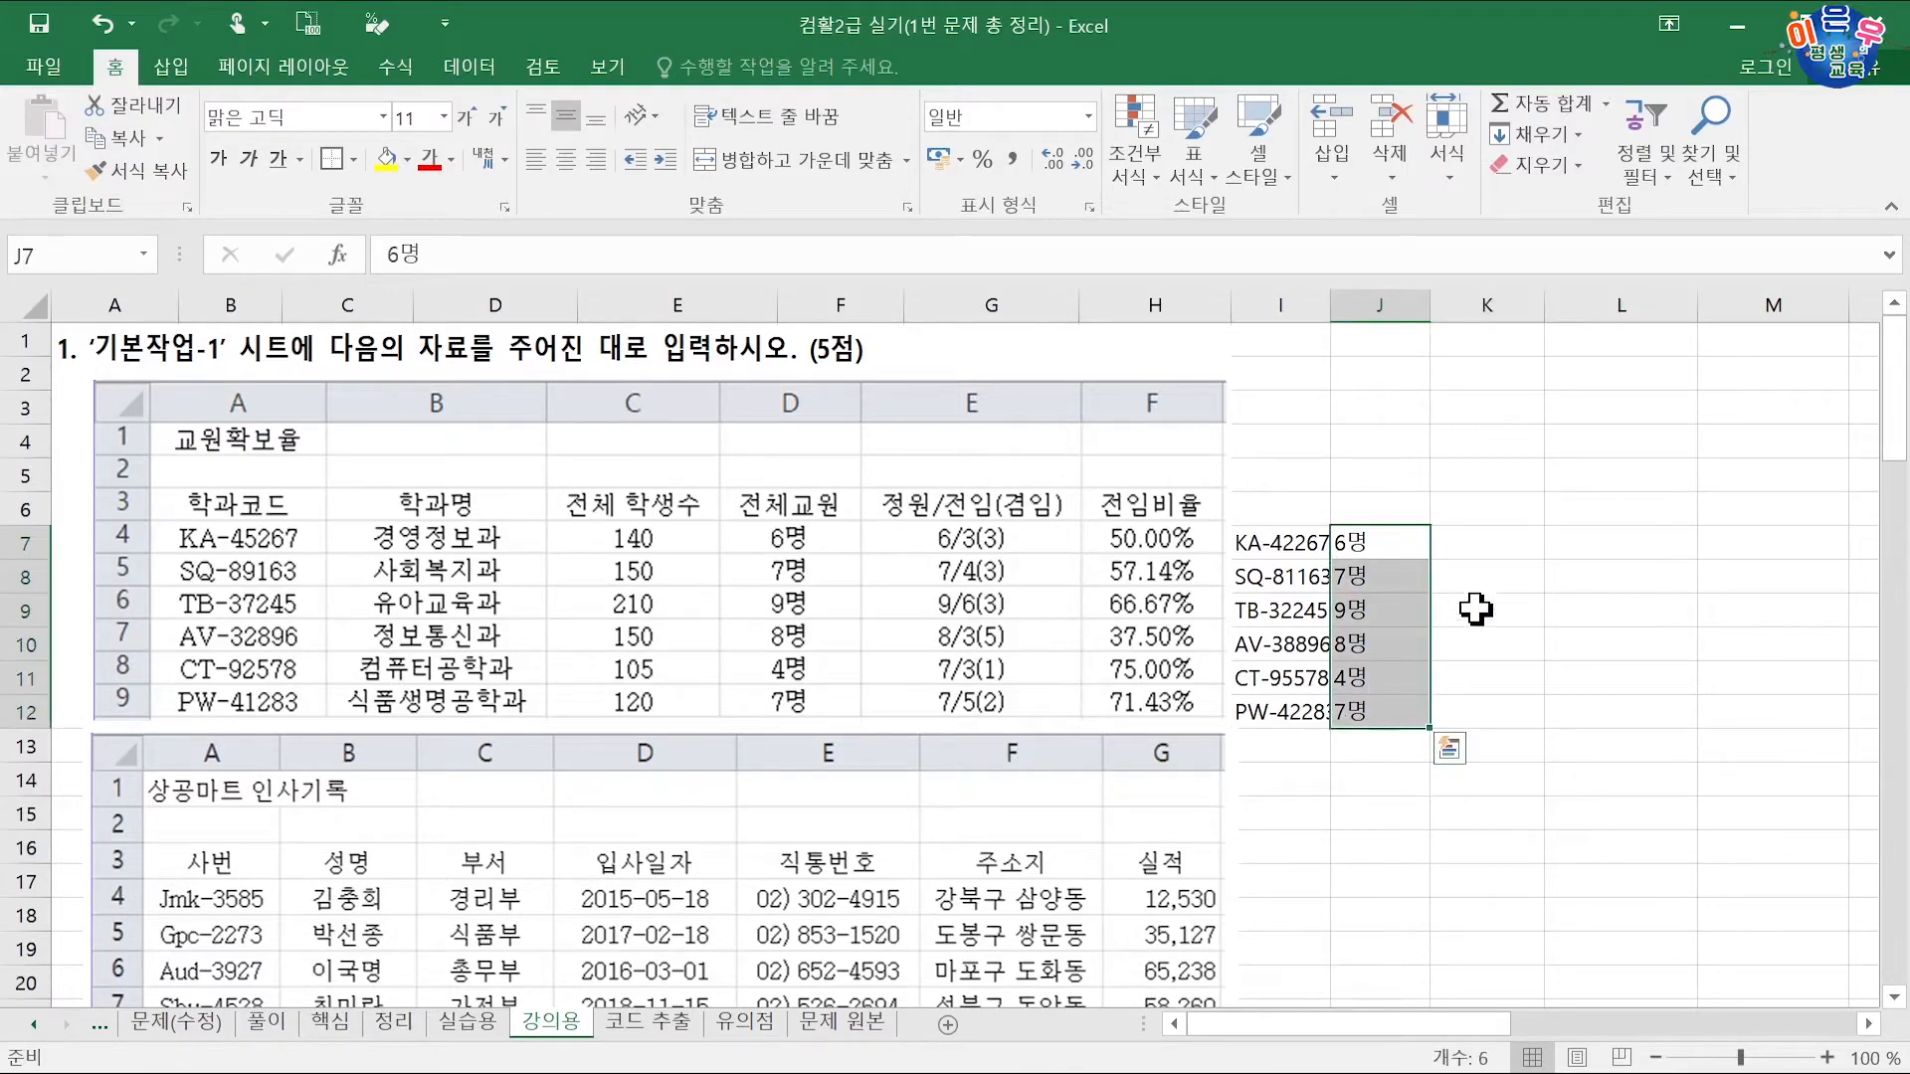
left_click_drag(1483, 550, 1492, 701)
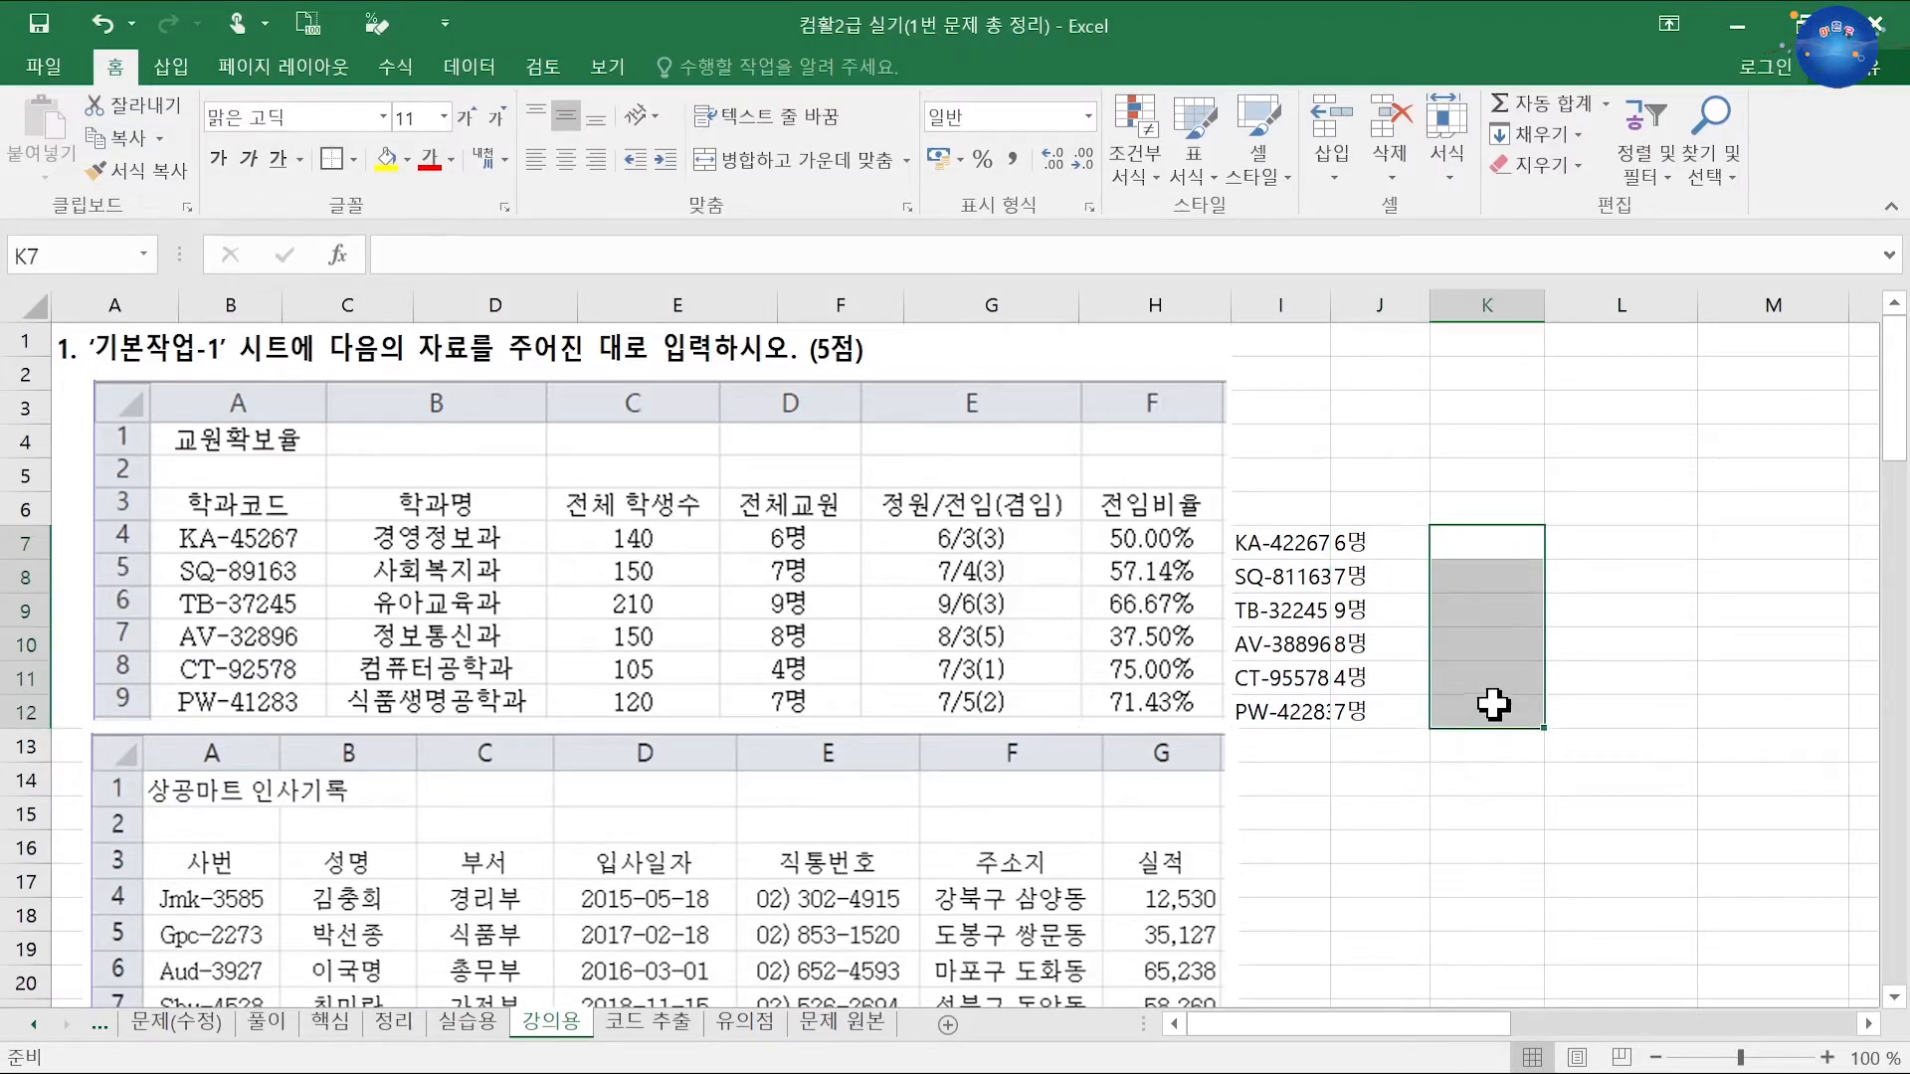
Step: Type the values 63, 743963, 835, 731 and 752 down K7:K11
left_click(1509, 543)
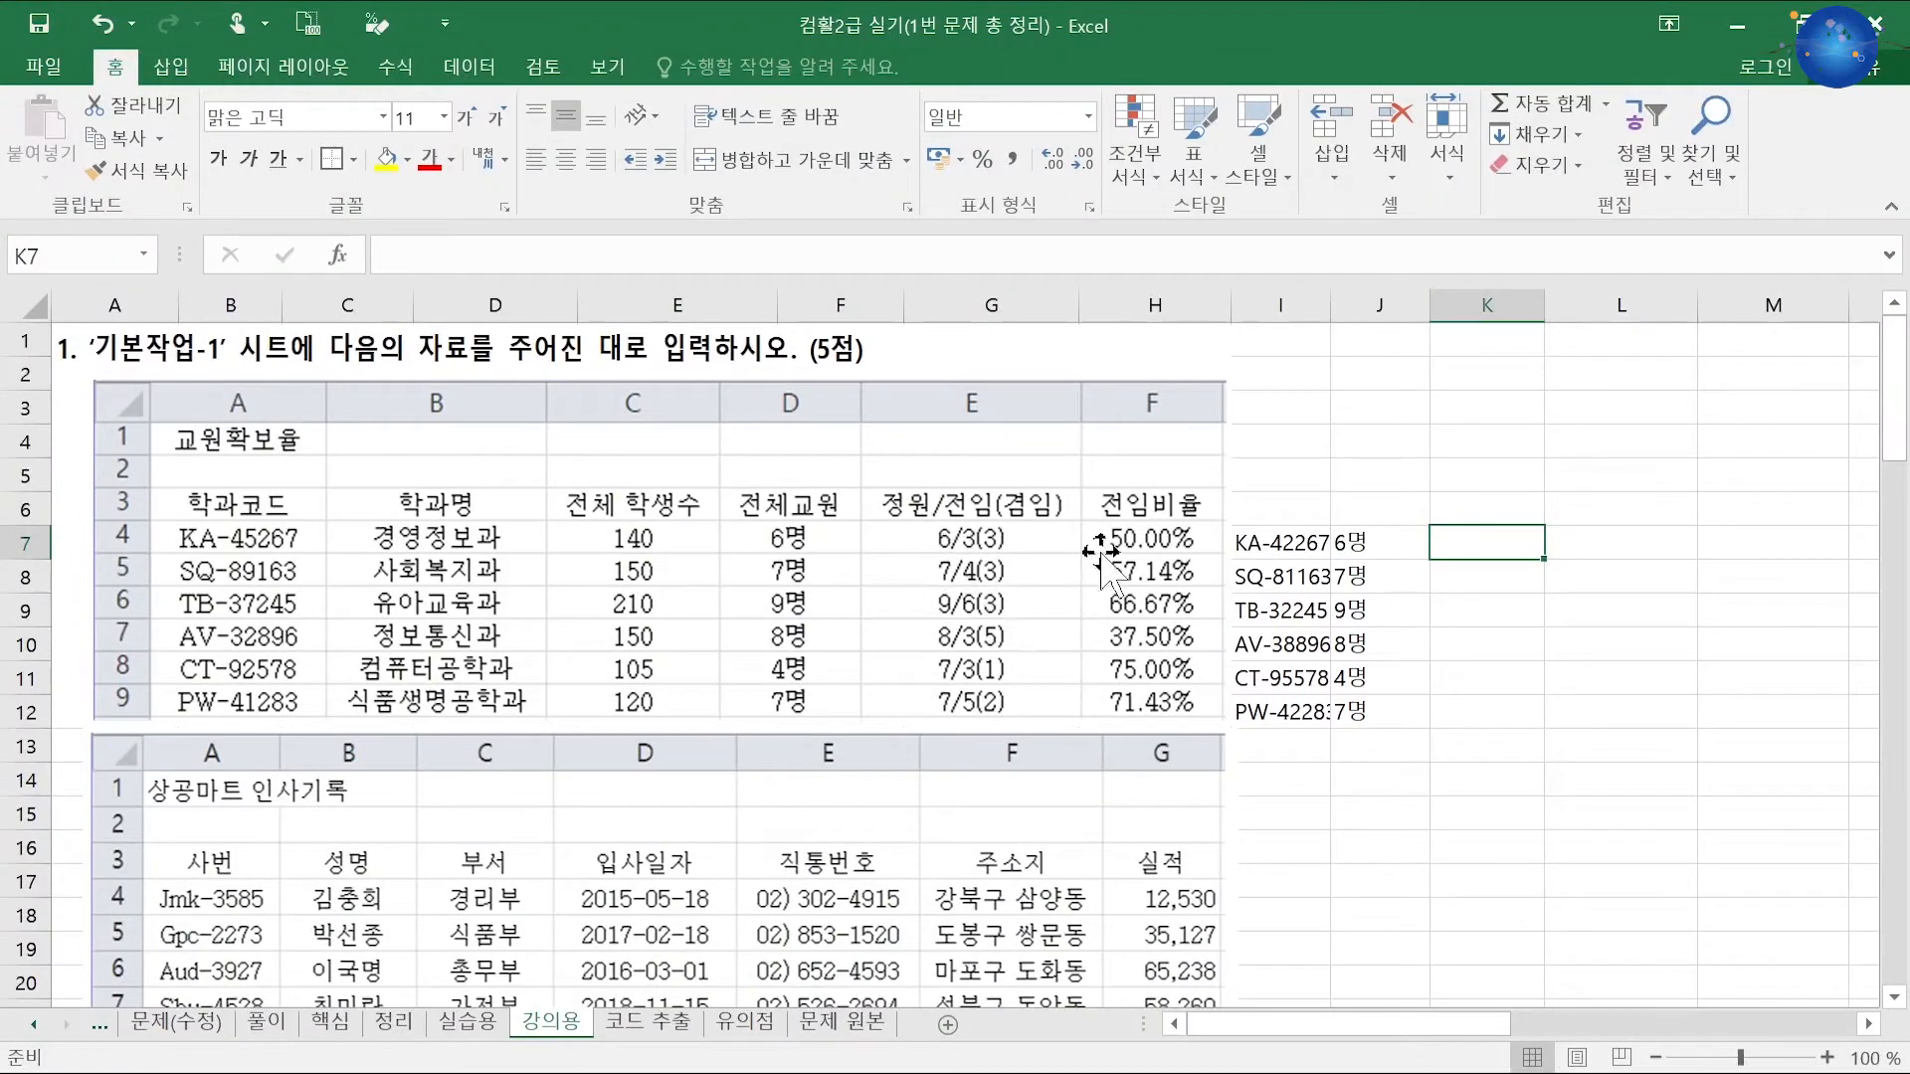
type("63")
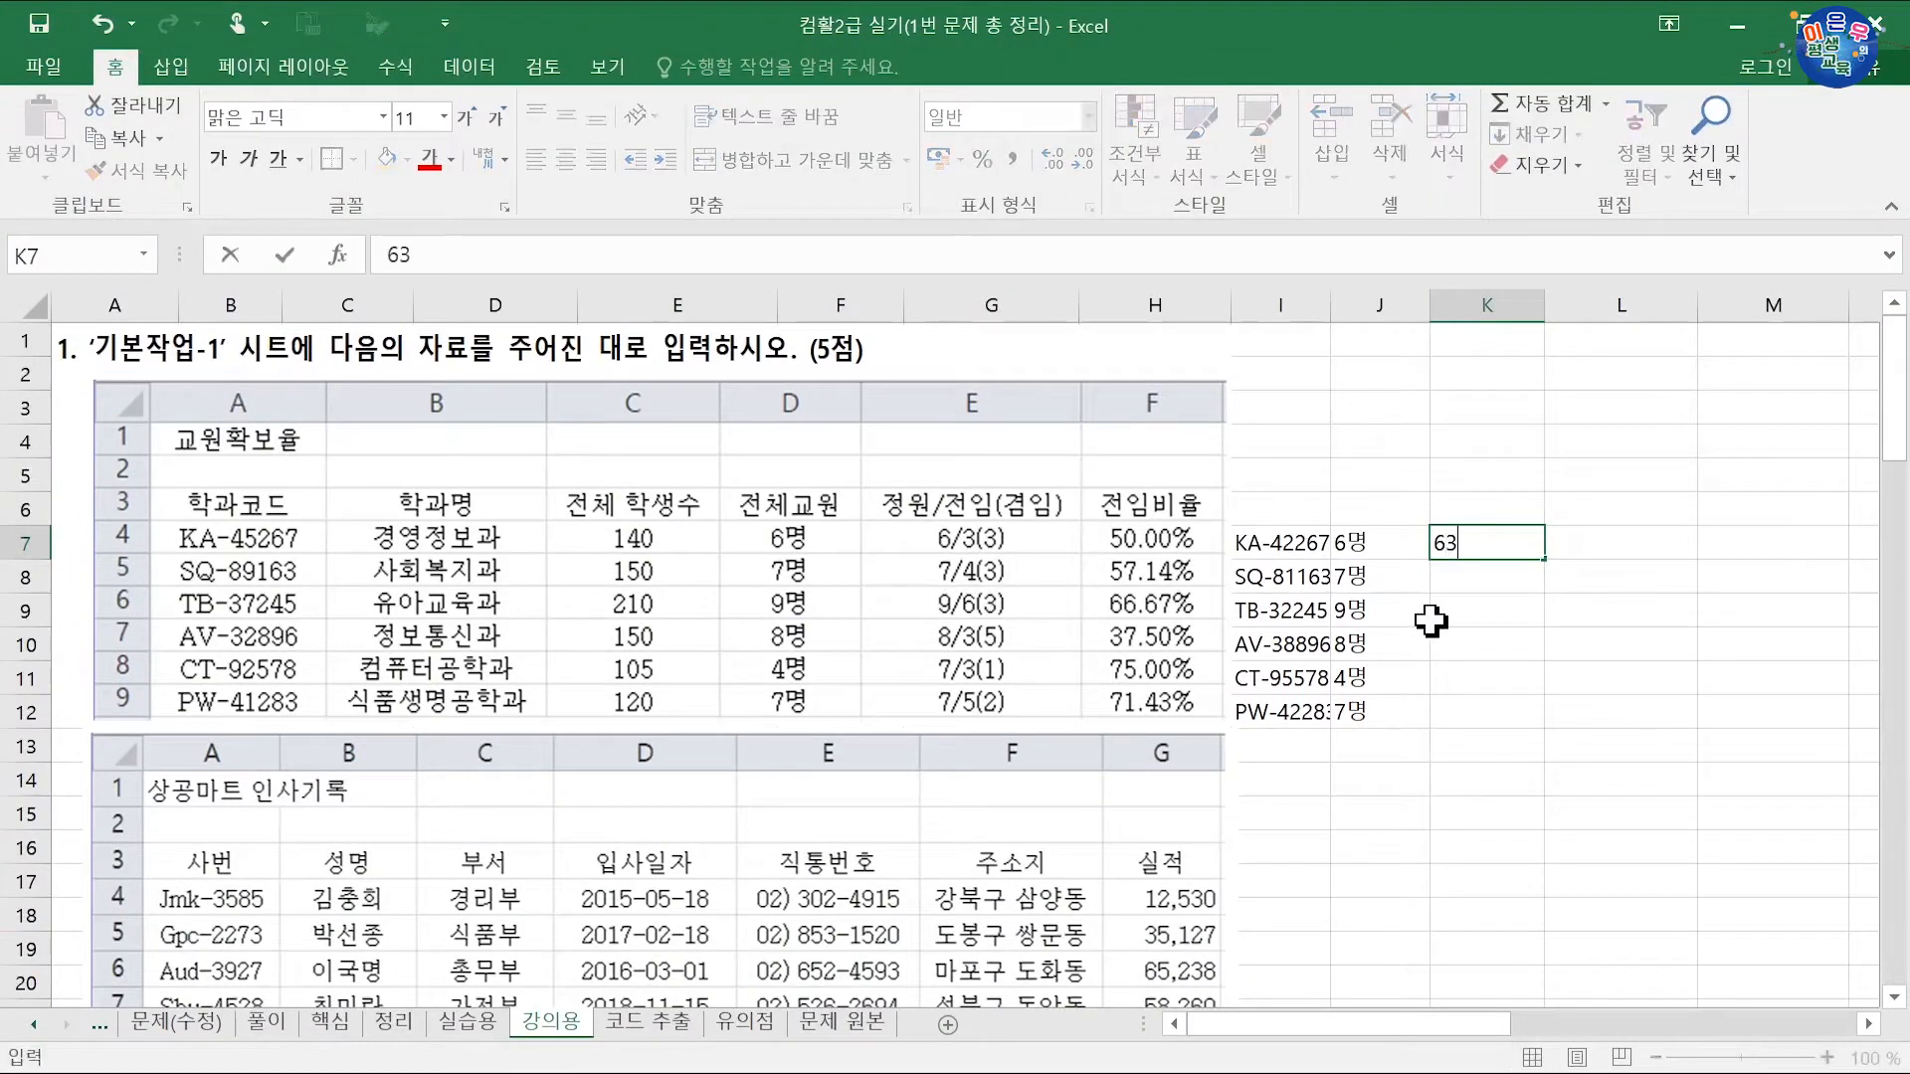
key("Return")
type("743")
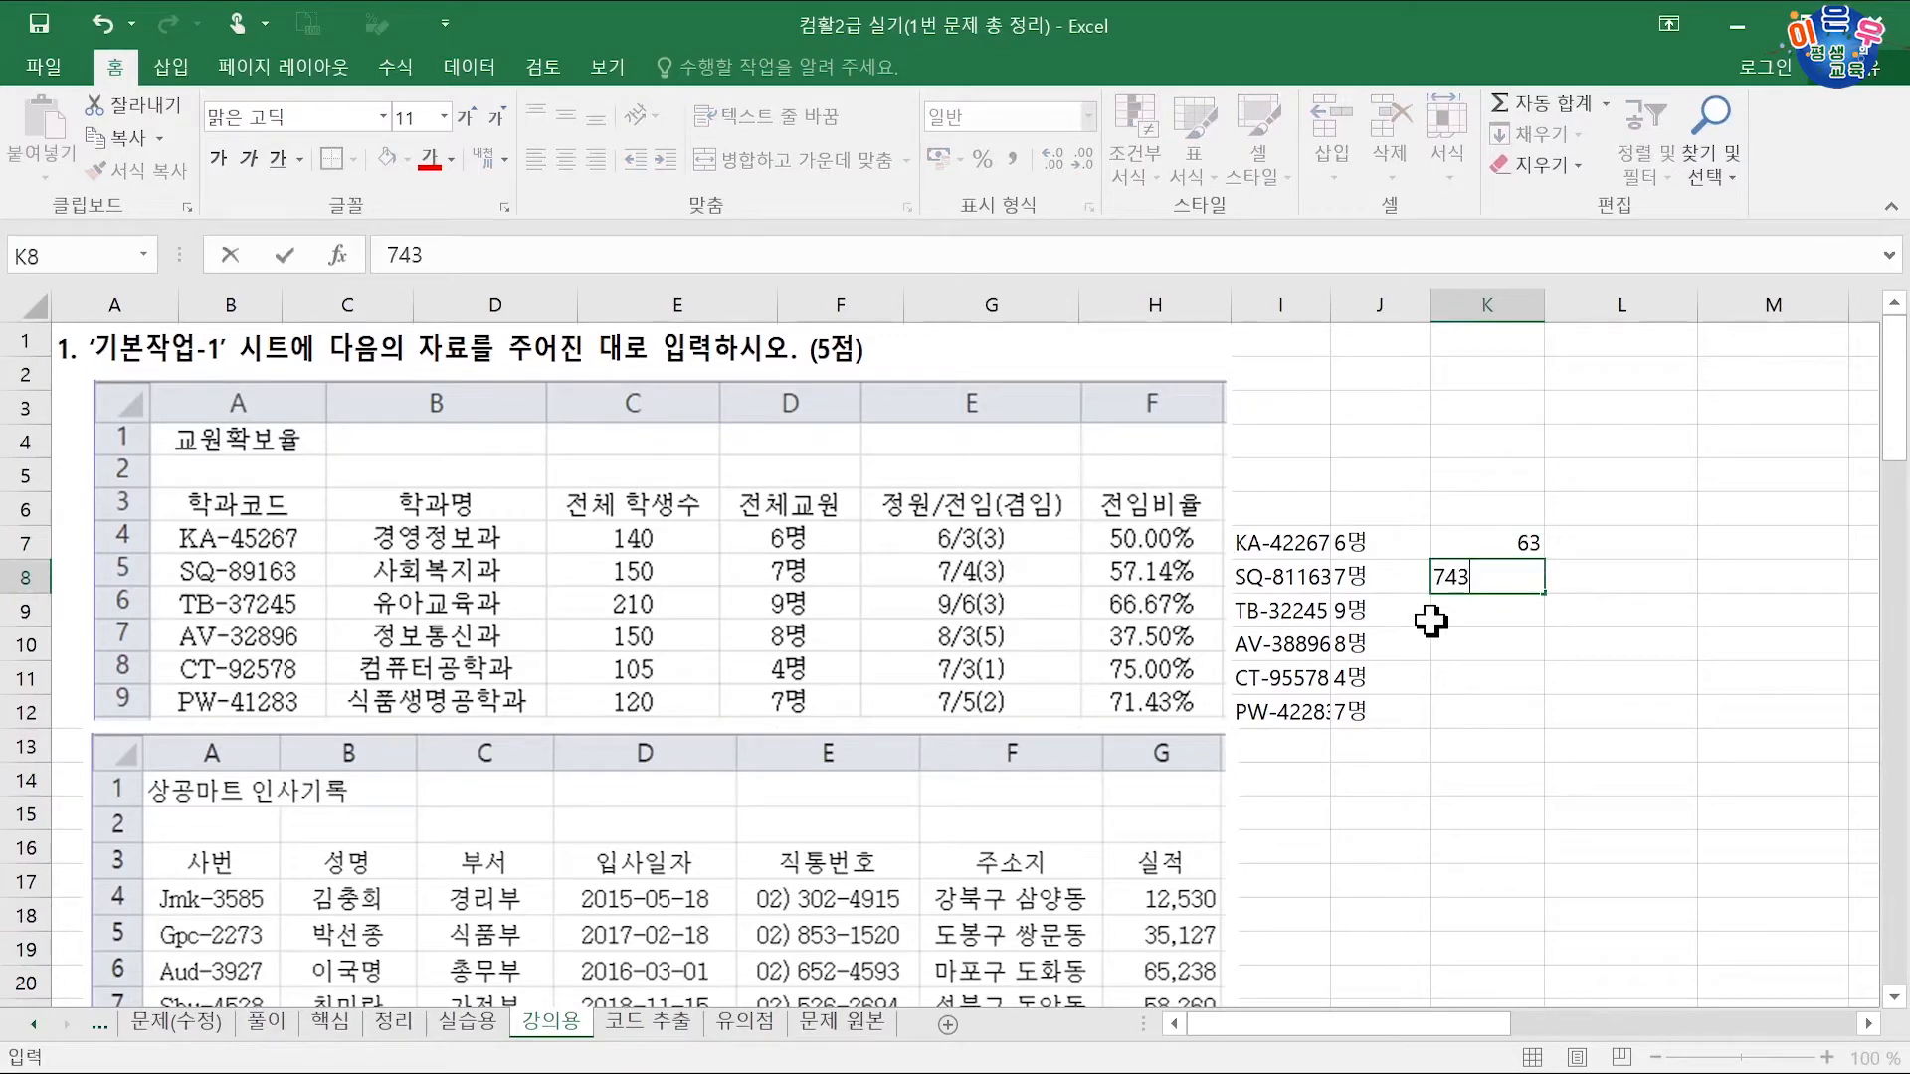
type("963")
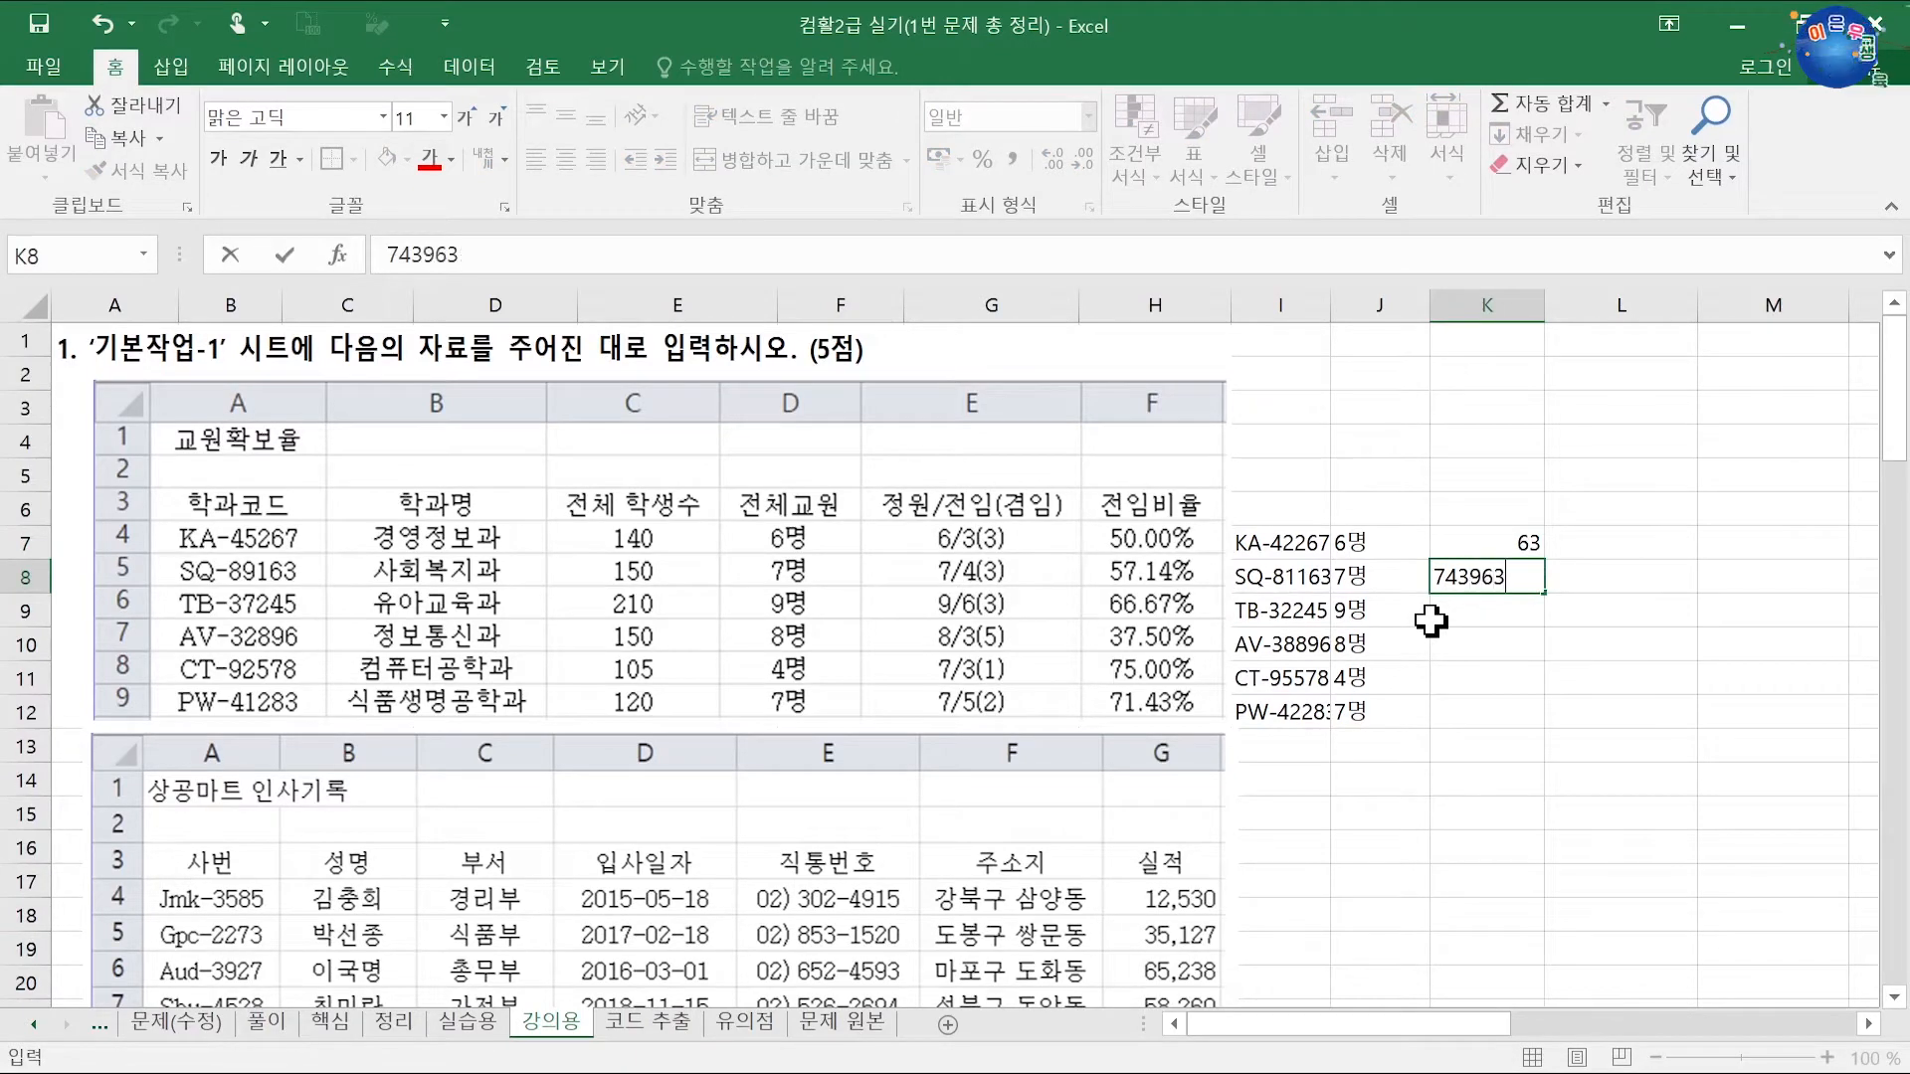
key("Return")
type("835")
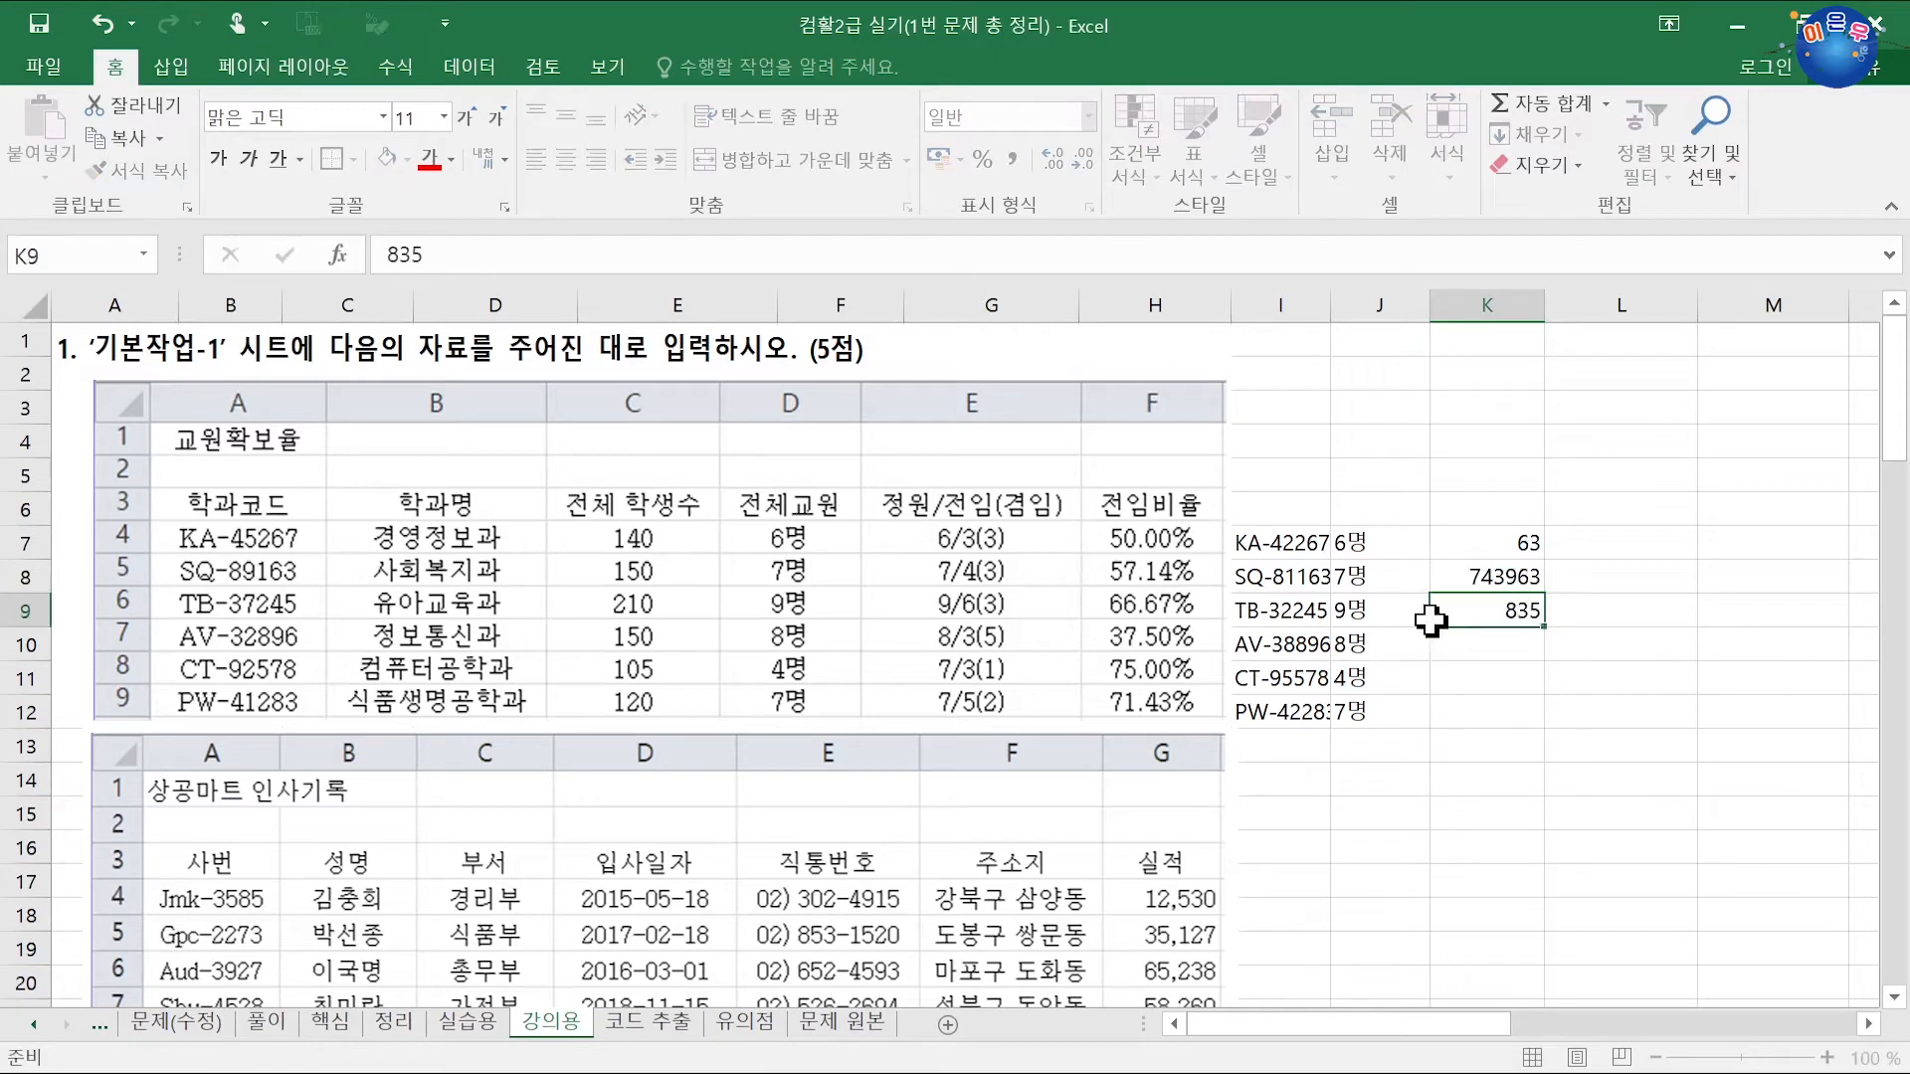
key("Return")
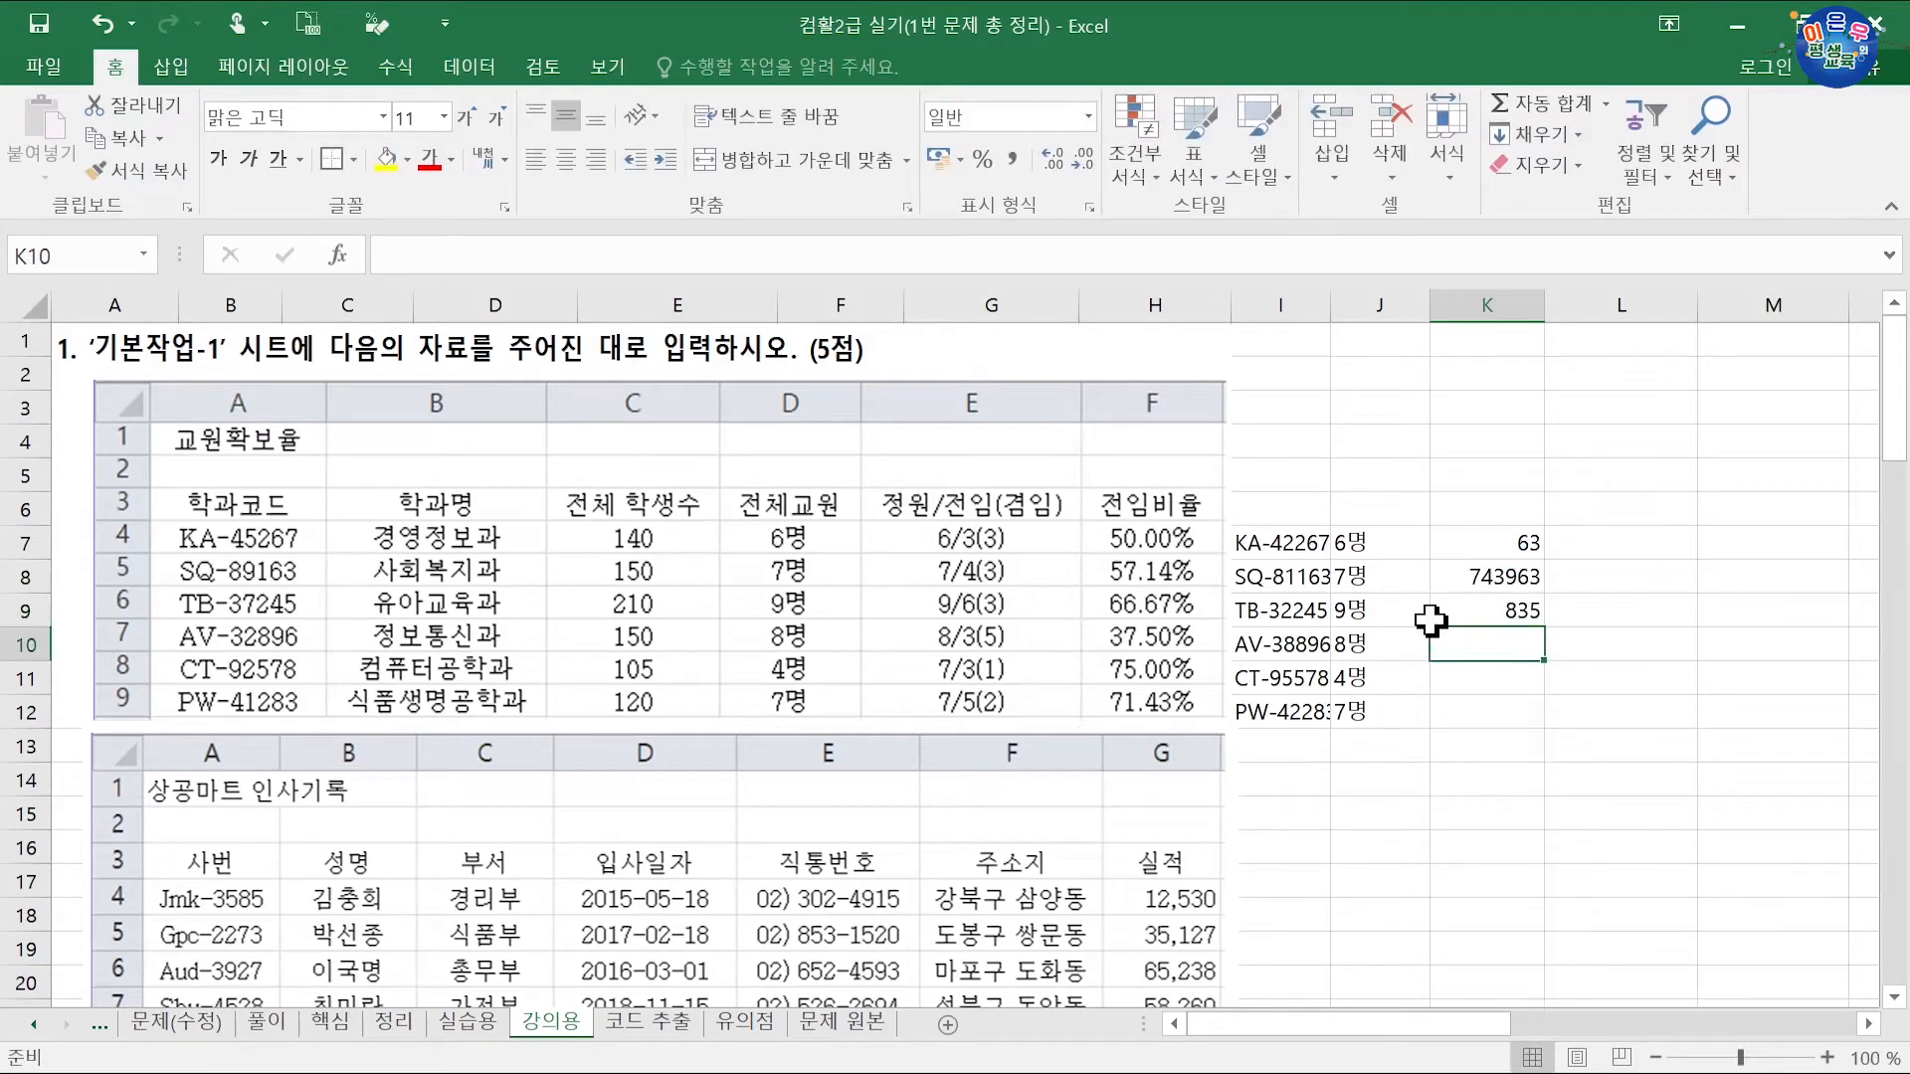
type("731")
key("Return")
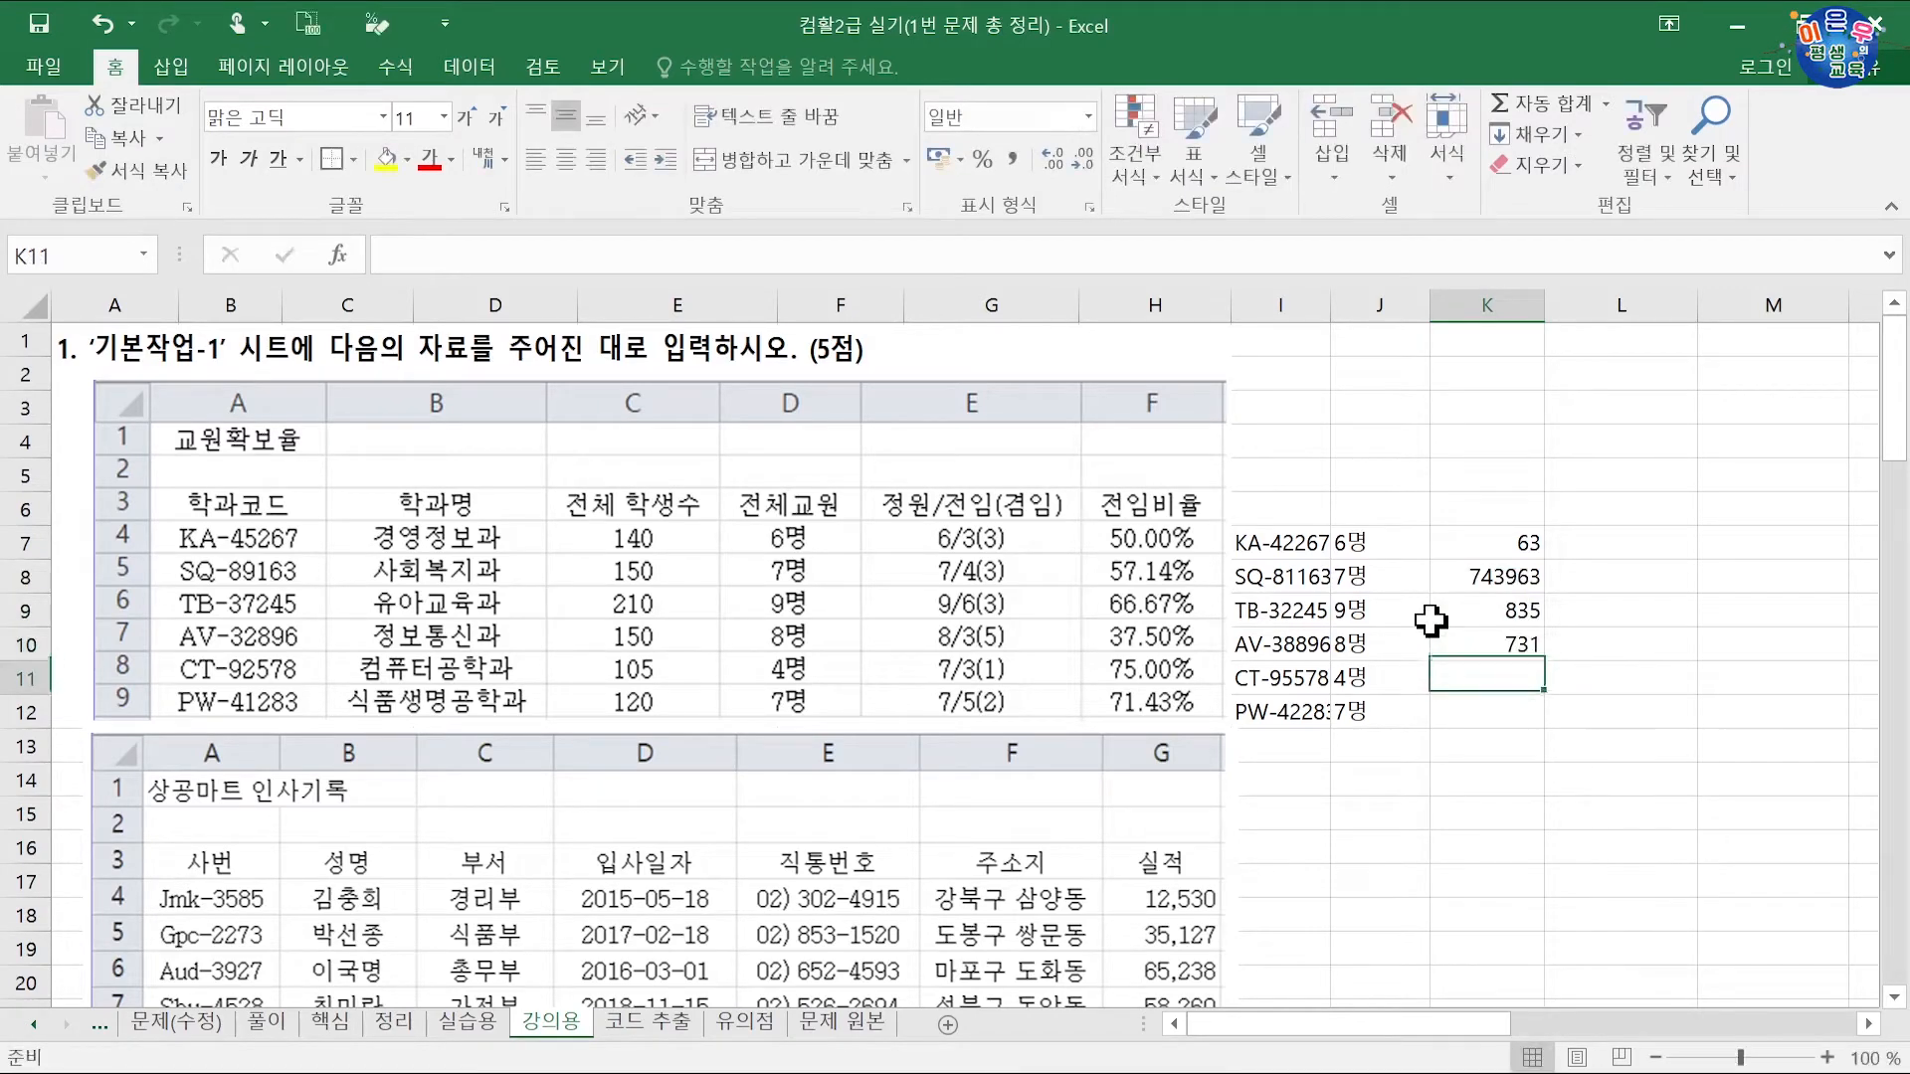
type("752")
key("Return")
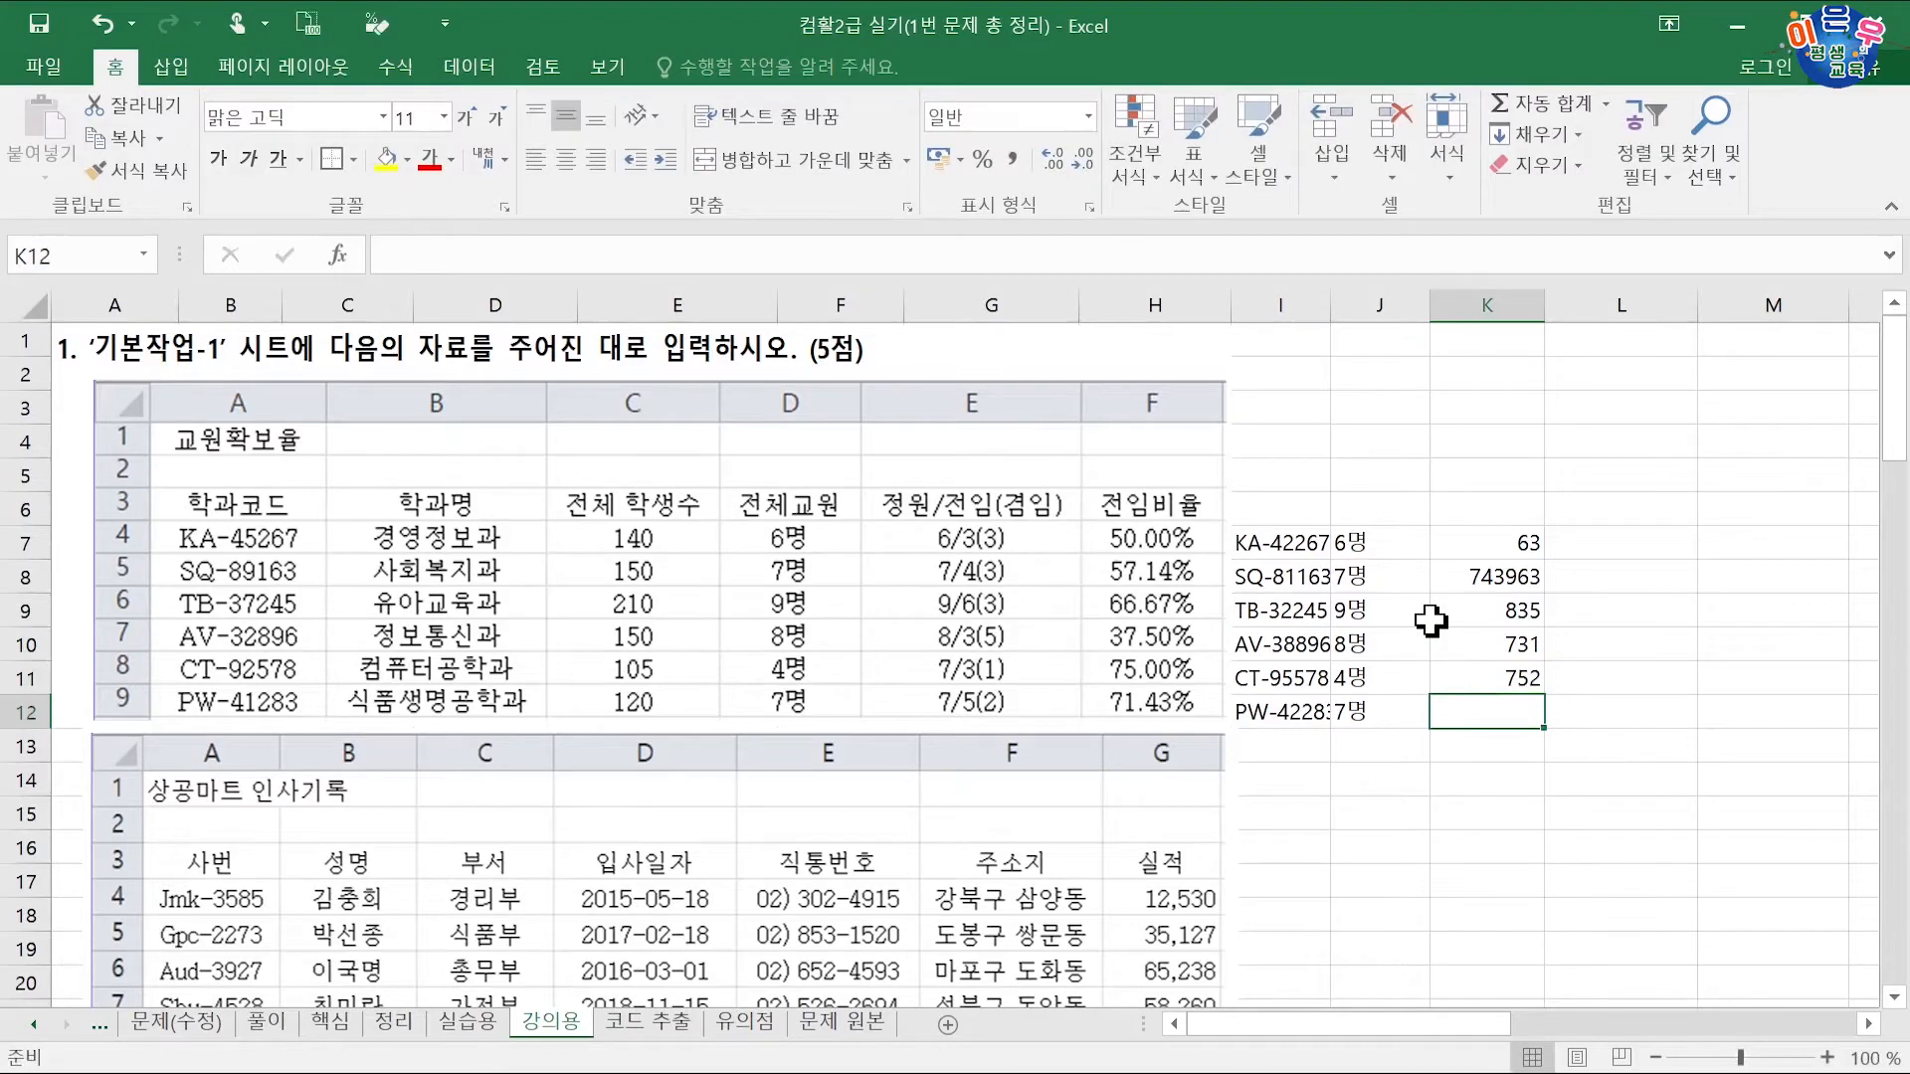
Step: Correct K8 to 743, insert 963 at K9, and change K7 to 633
double_click(1508, 576)
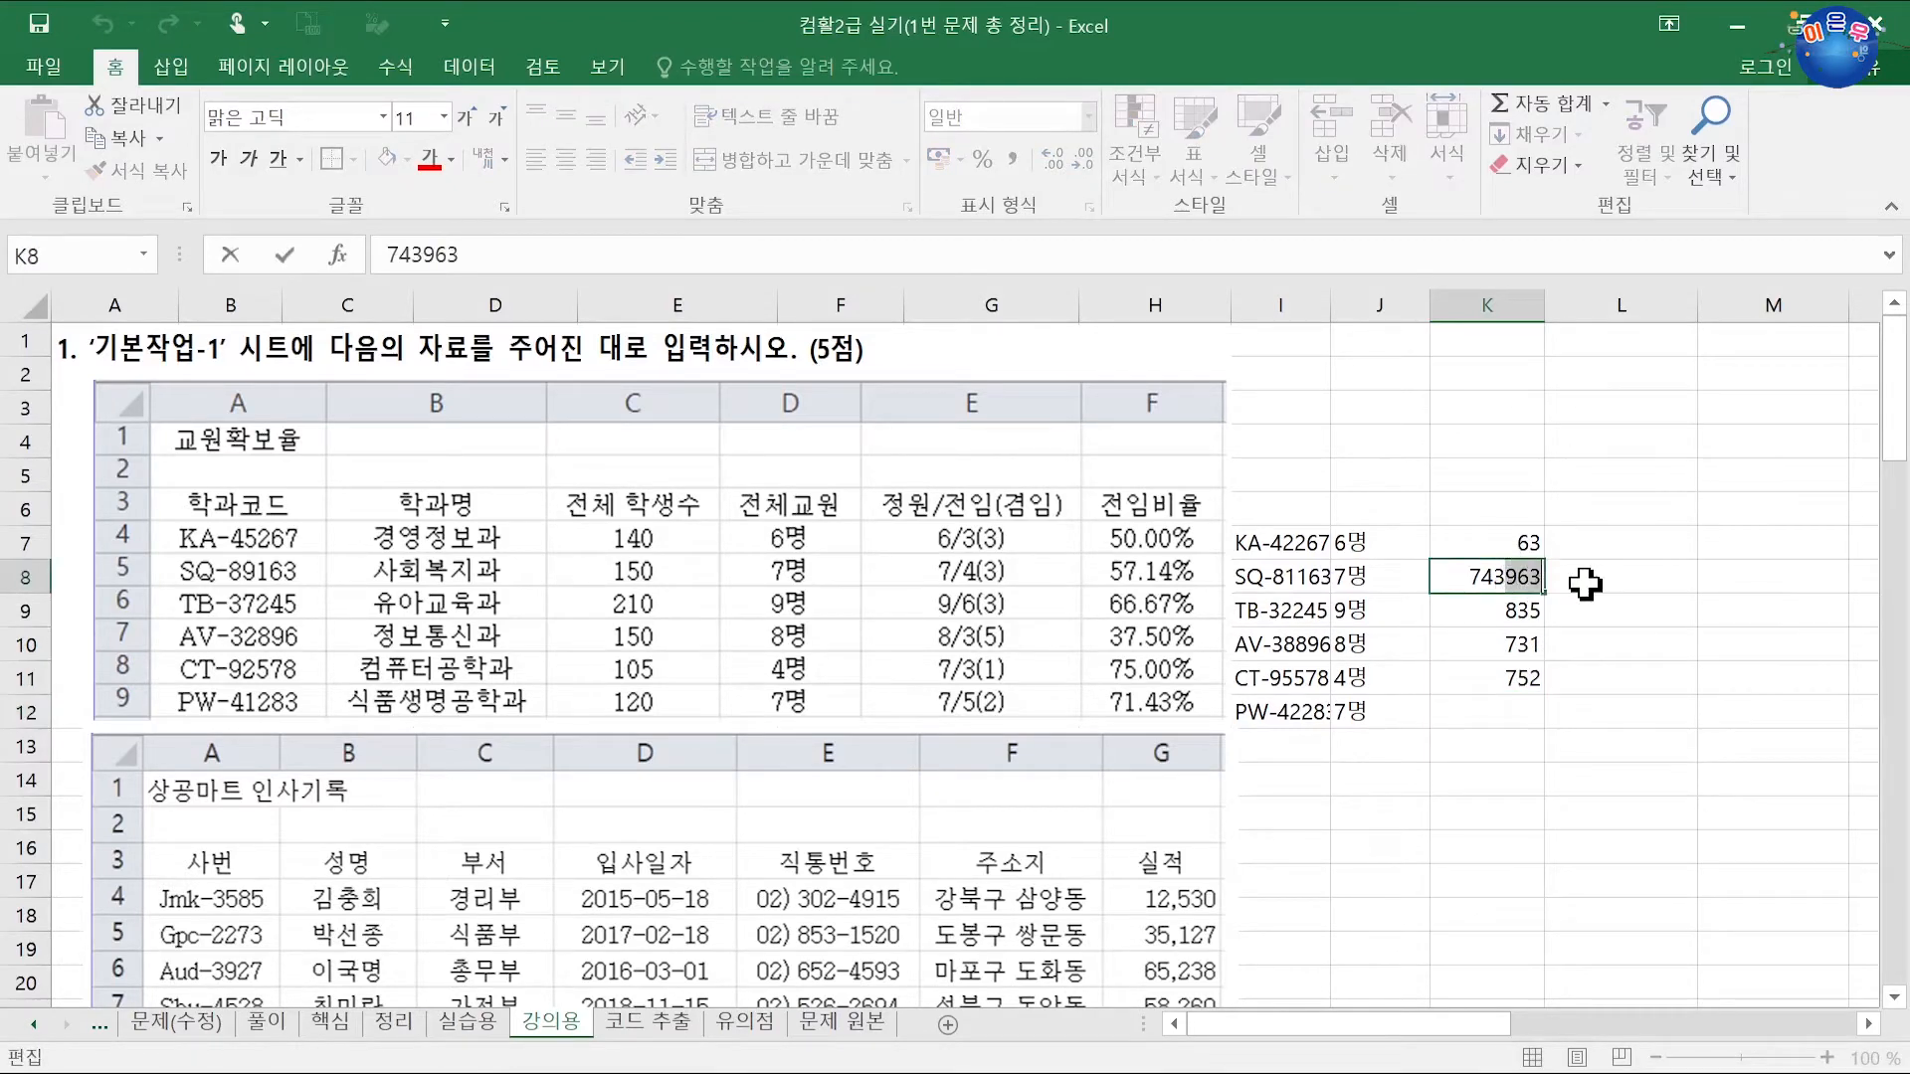
key("Delete")
key("Delete")
key("Delete")
key("Return")
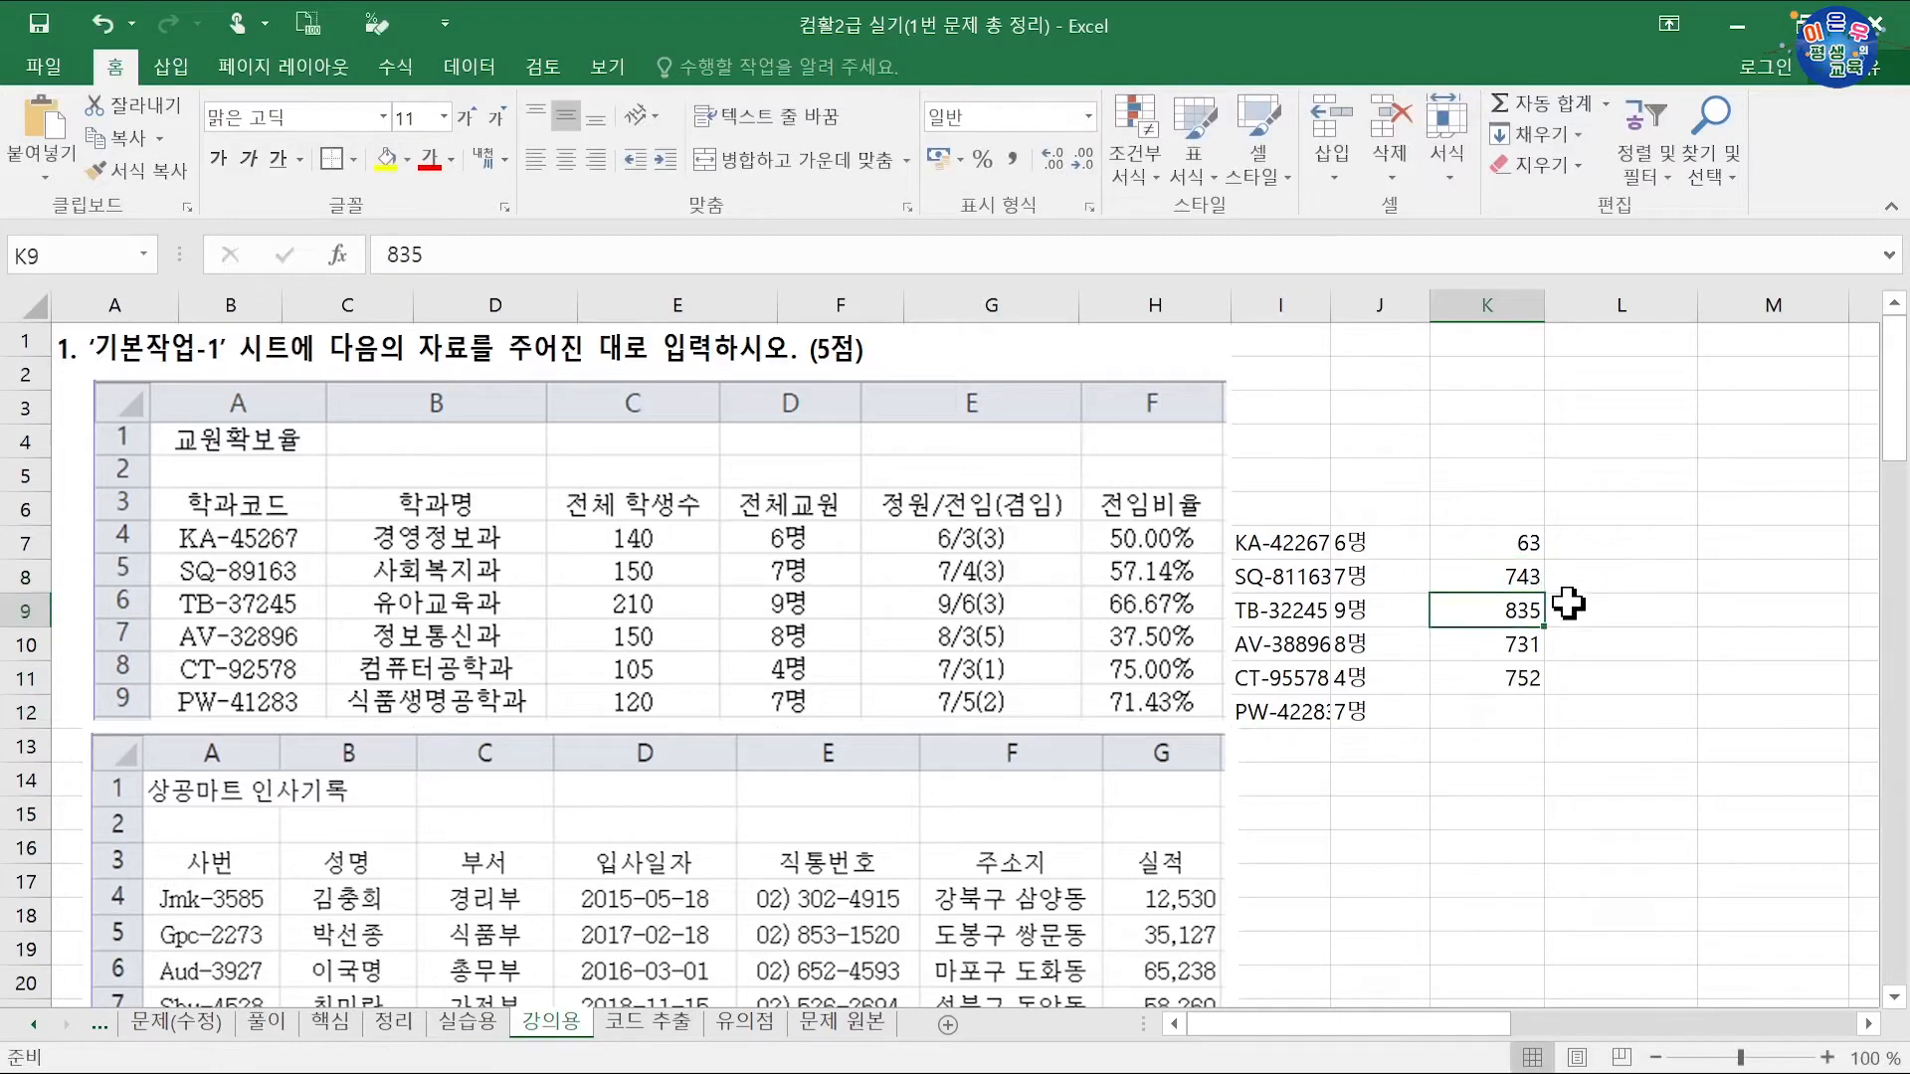
left_click(1512, 710)
type("963")
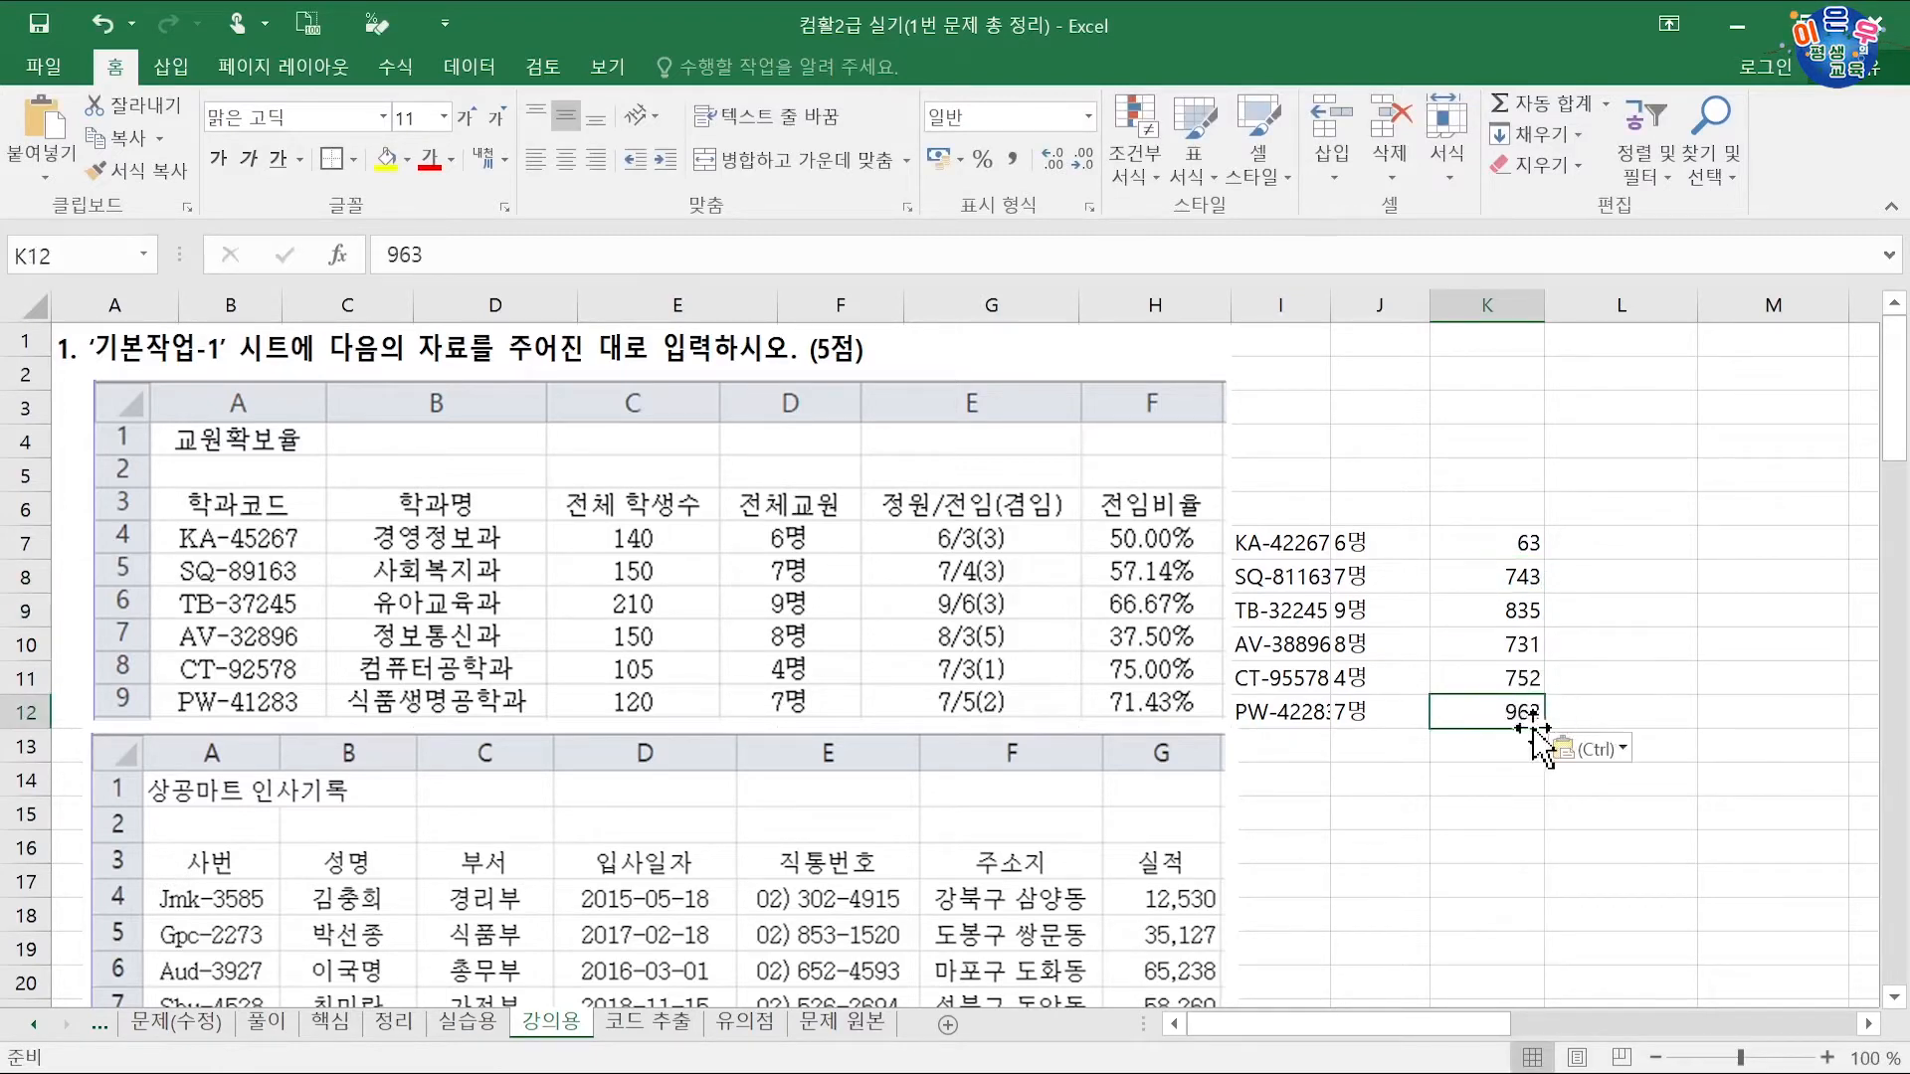
mouse_move(1493, 696)
left_mouse_down()
mouse_move(1509, 686)
mouse_move(1507, 606)
left_mouse_up()
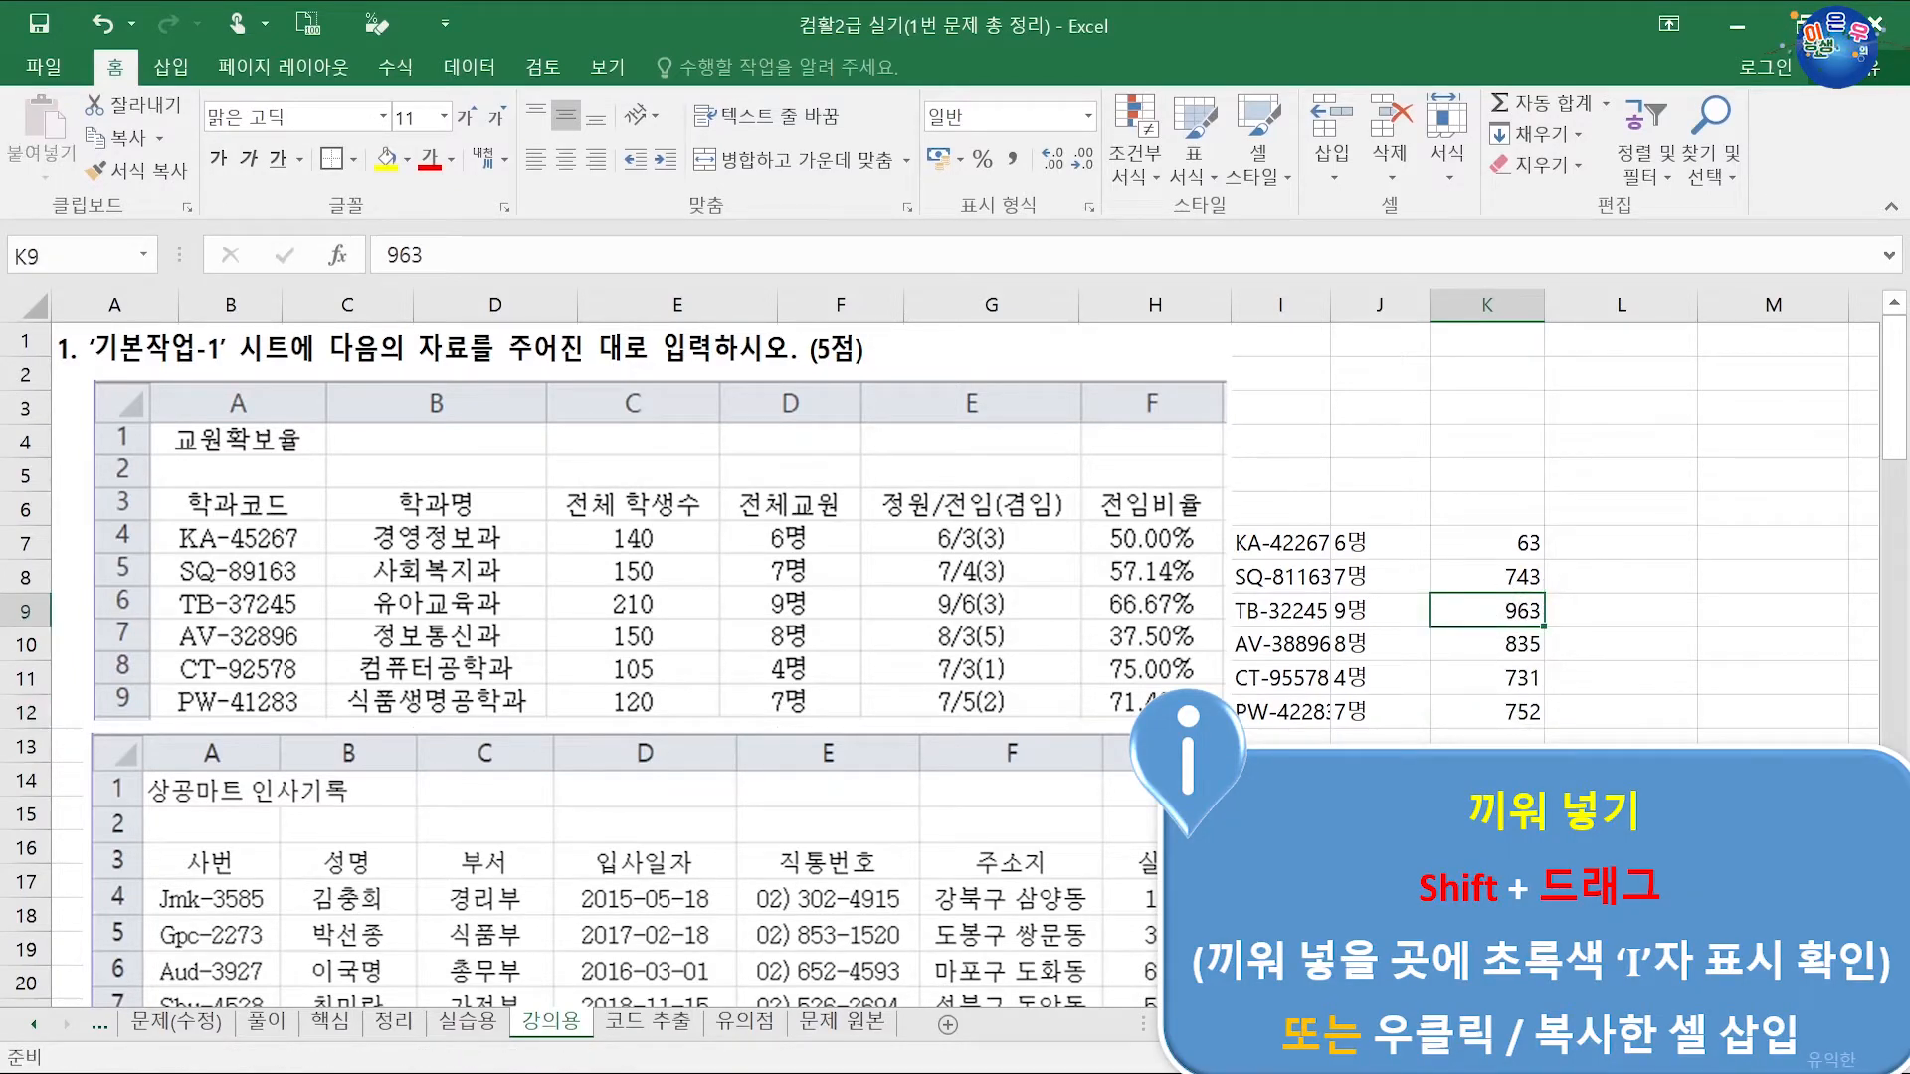
left_click(1516, 542)
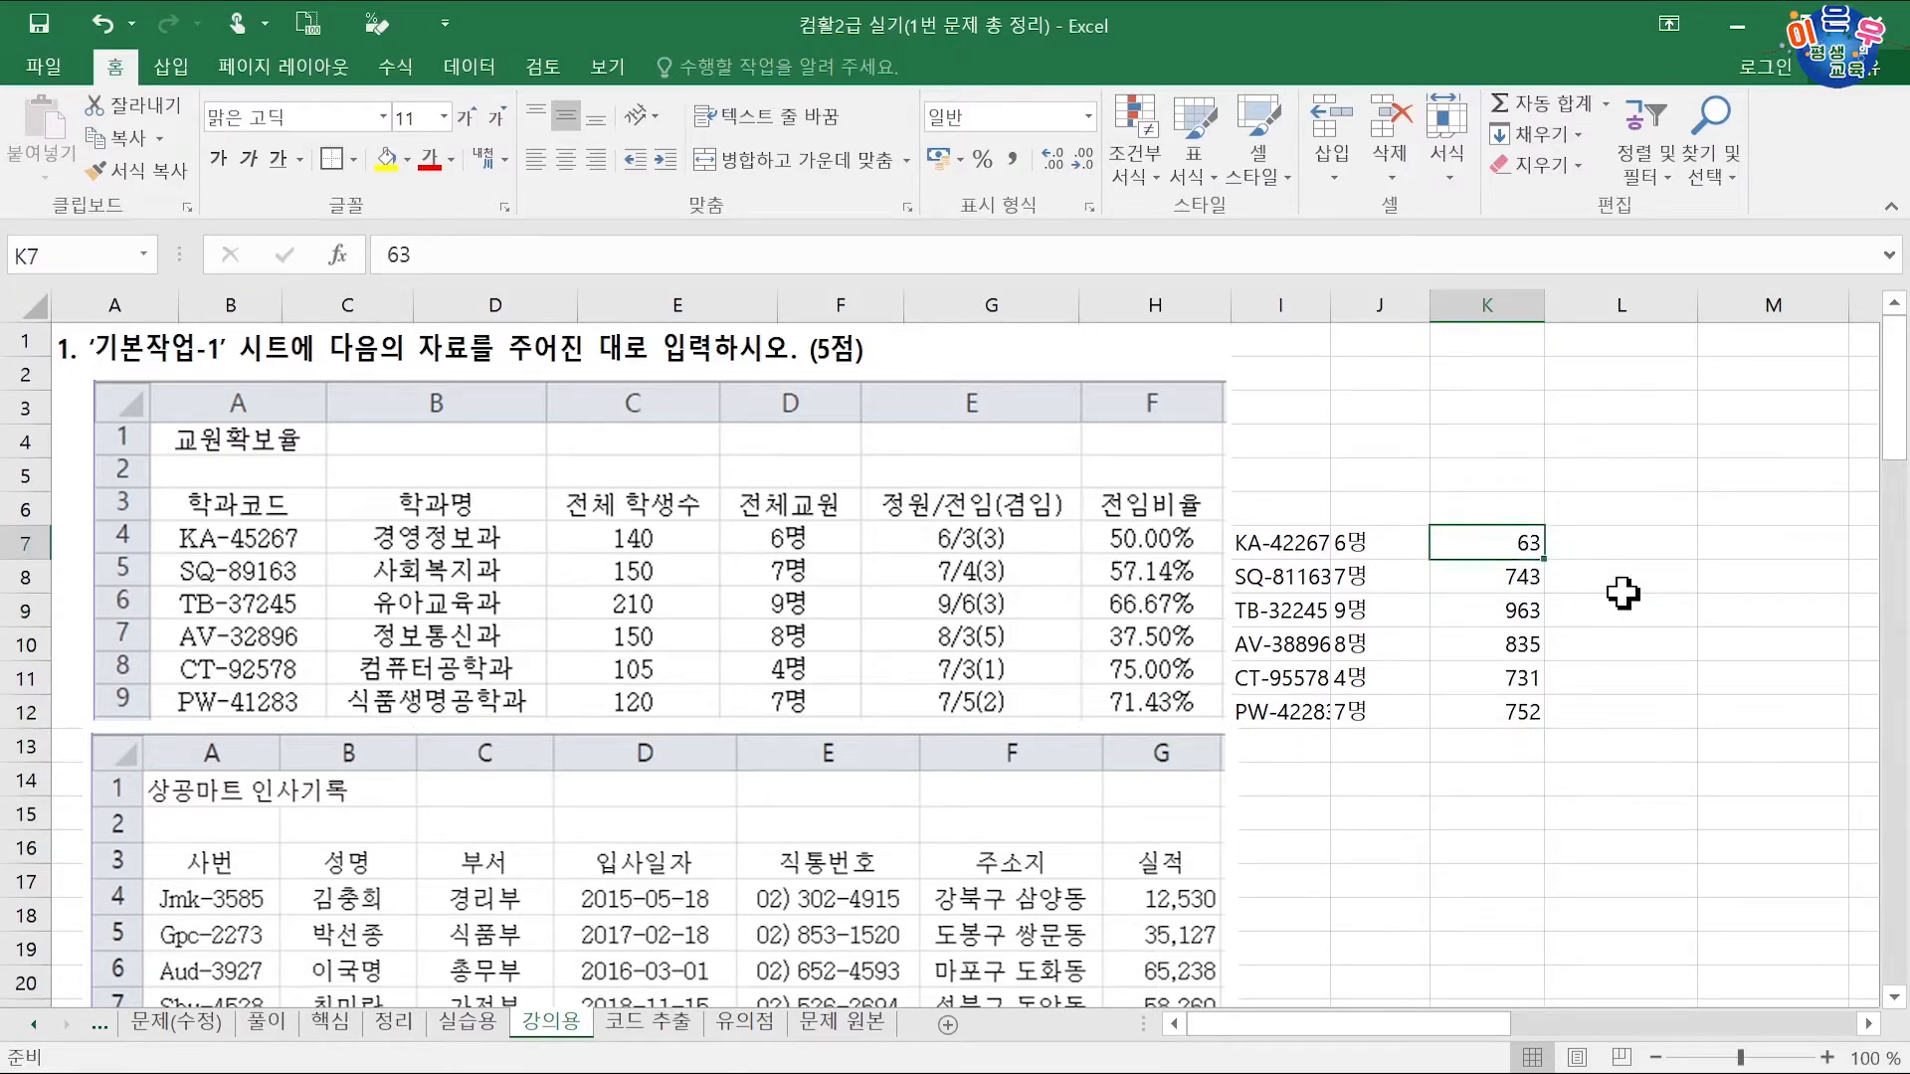
type("633")
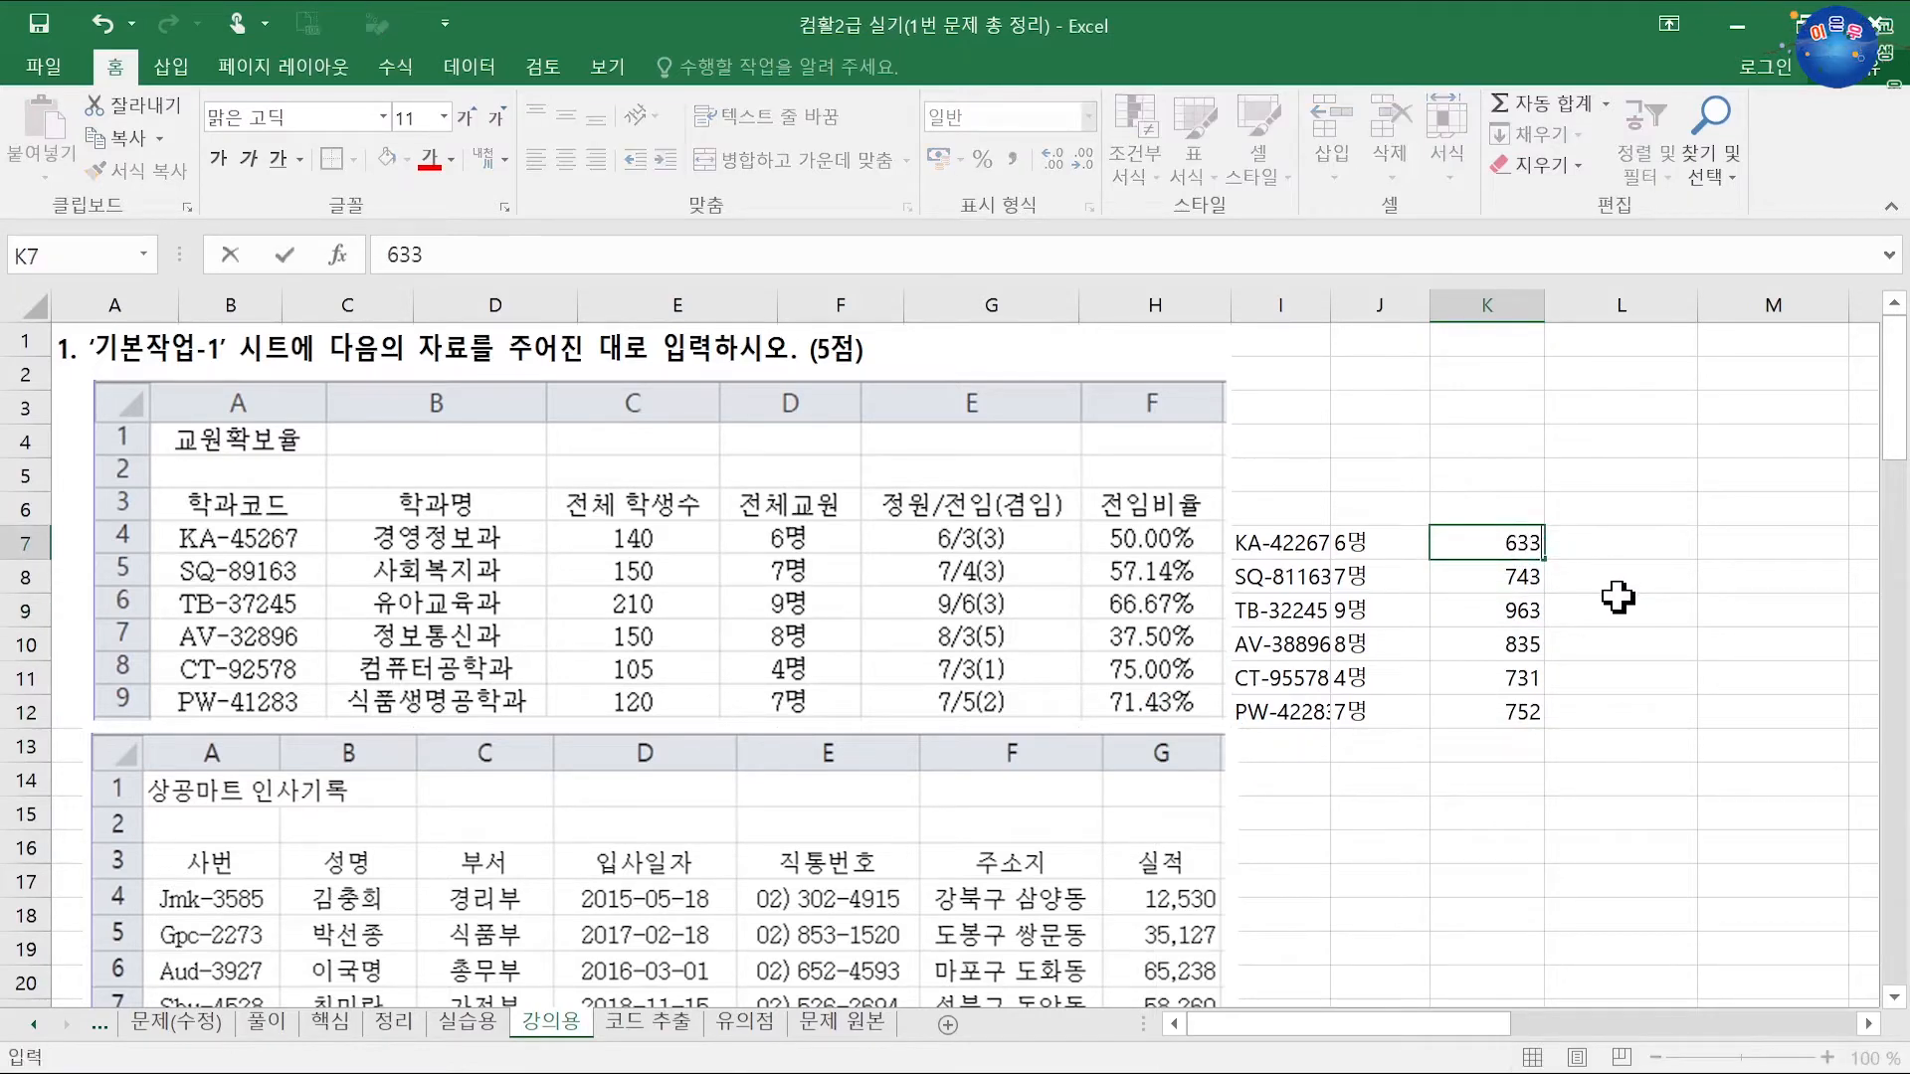
key("Return")
Step: Enter example entries 6/3(3) in L7 and 7/4(3) in L8, discarding a wrong flash fill
left_click(1582, 542)
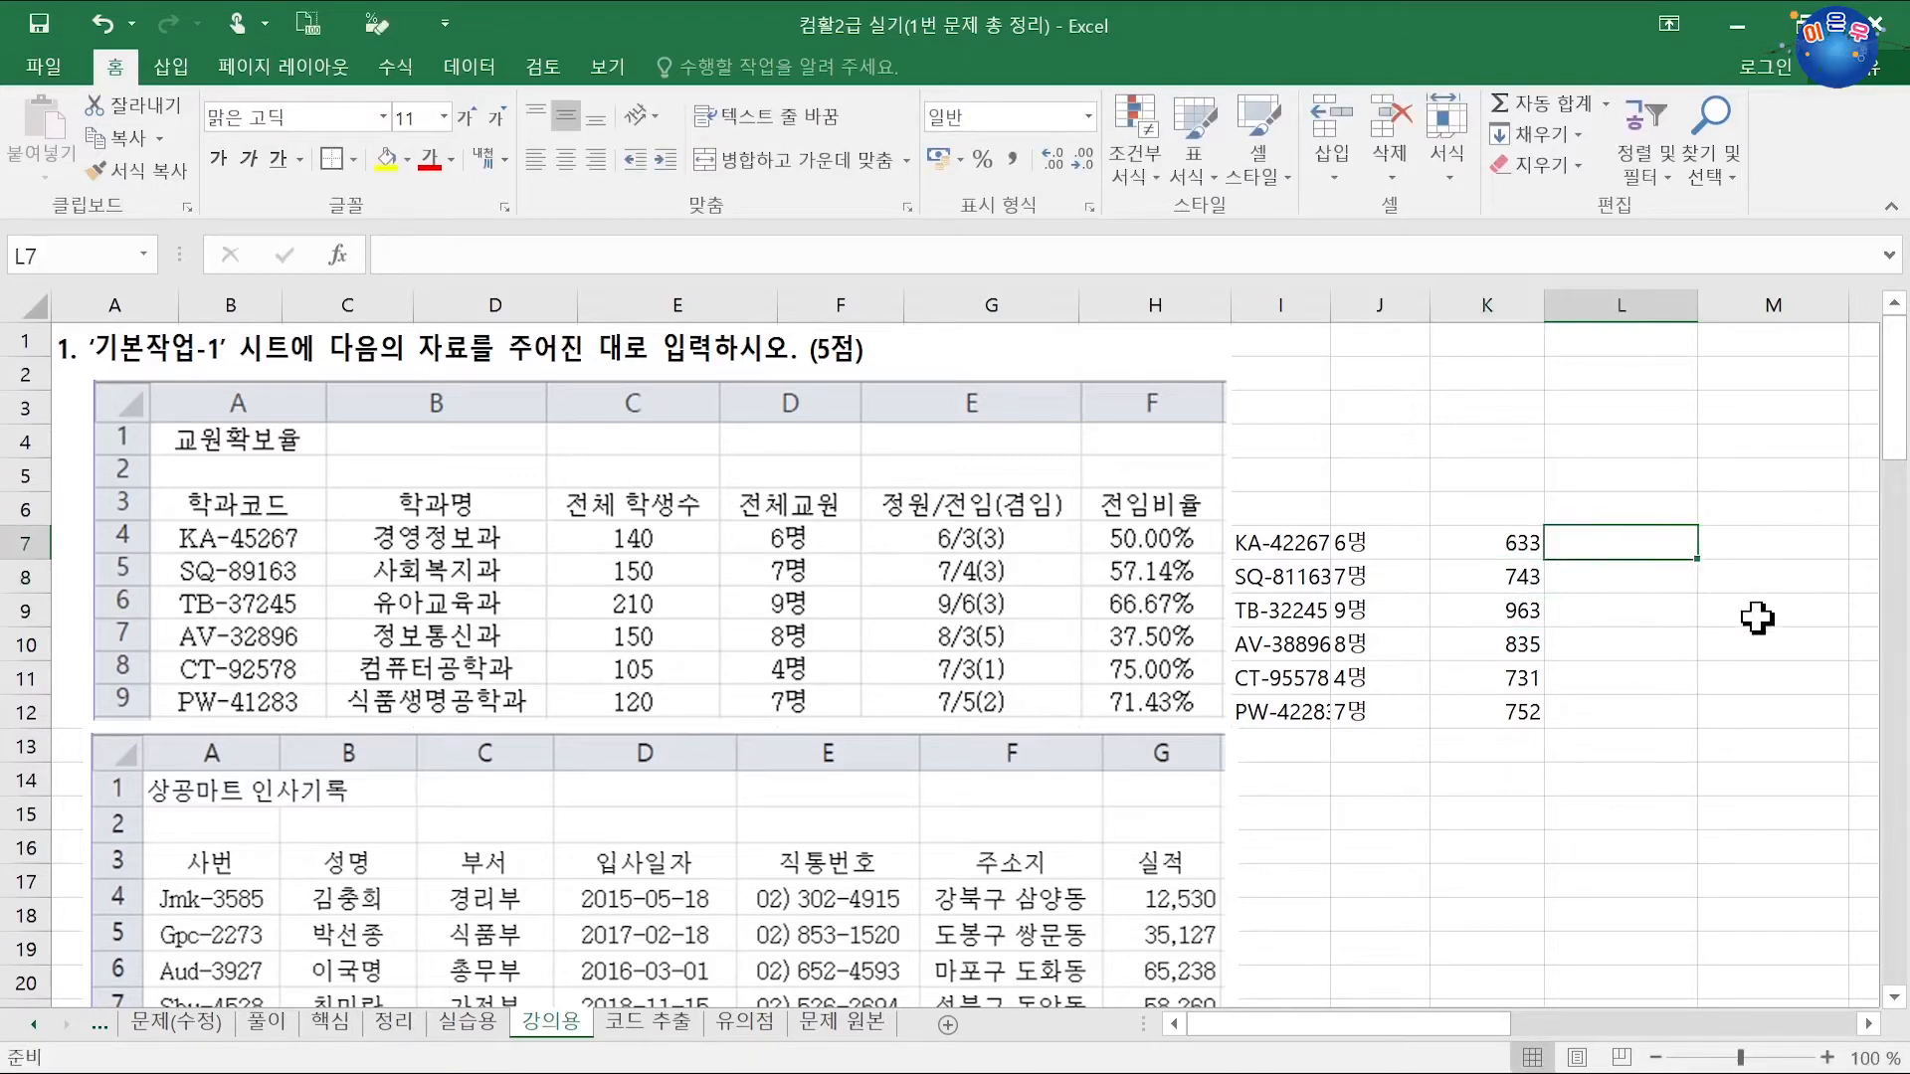
type("6/")
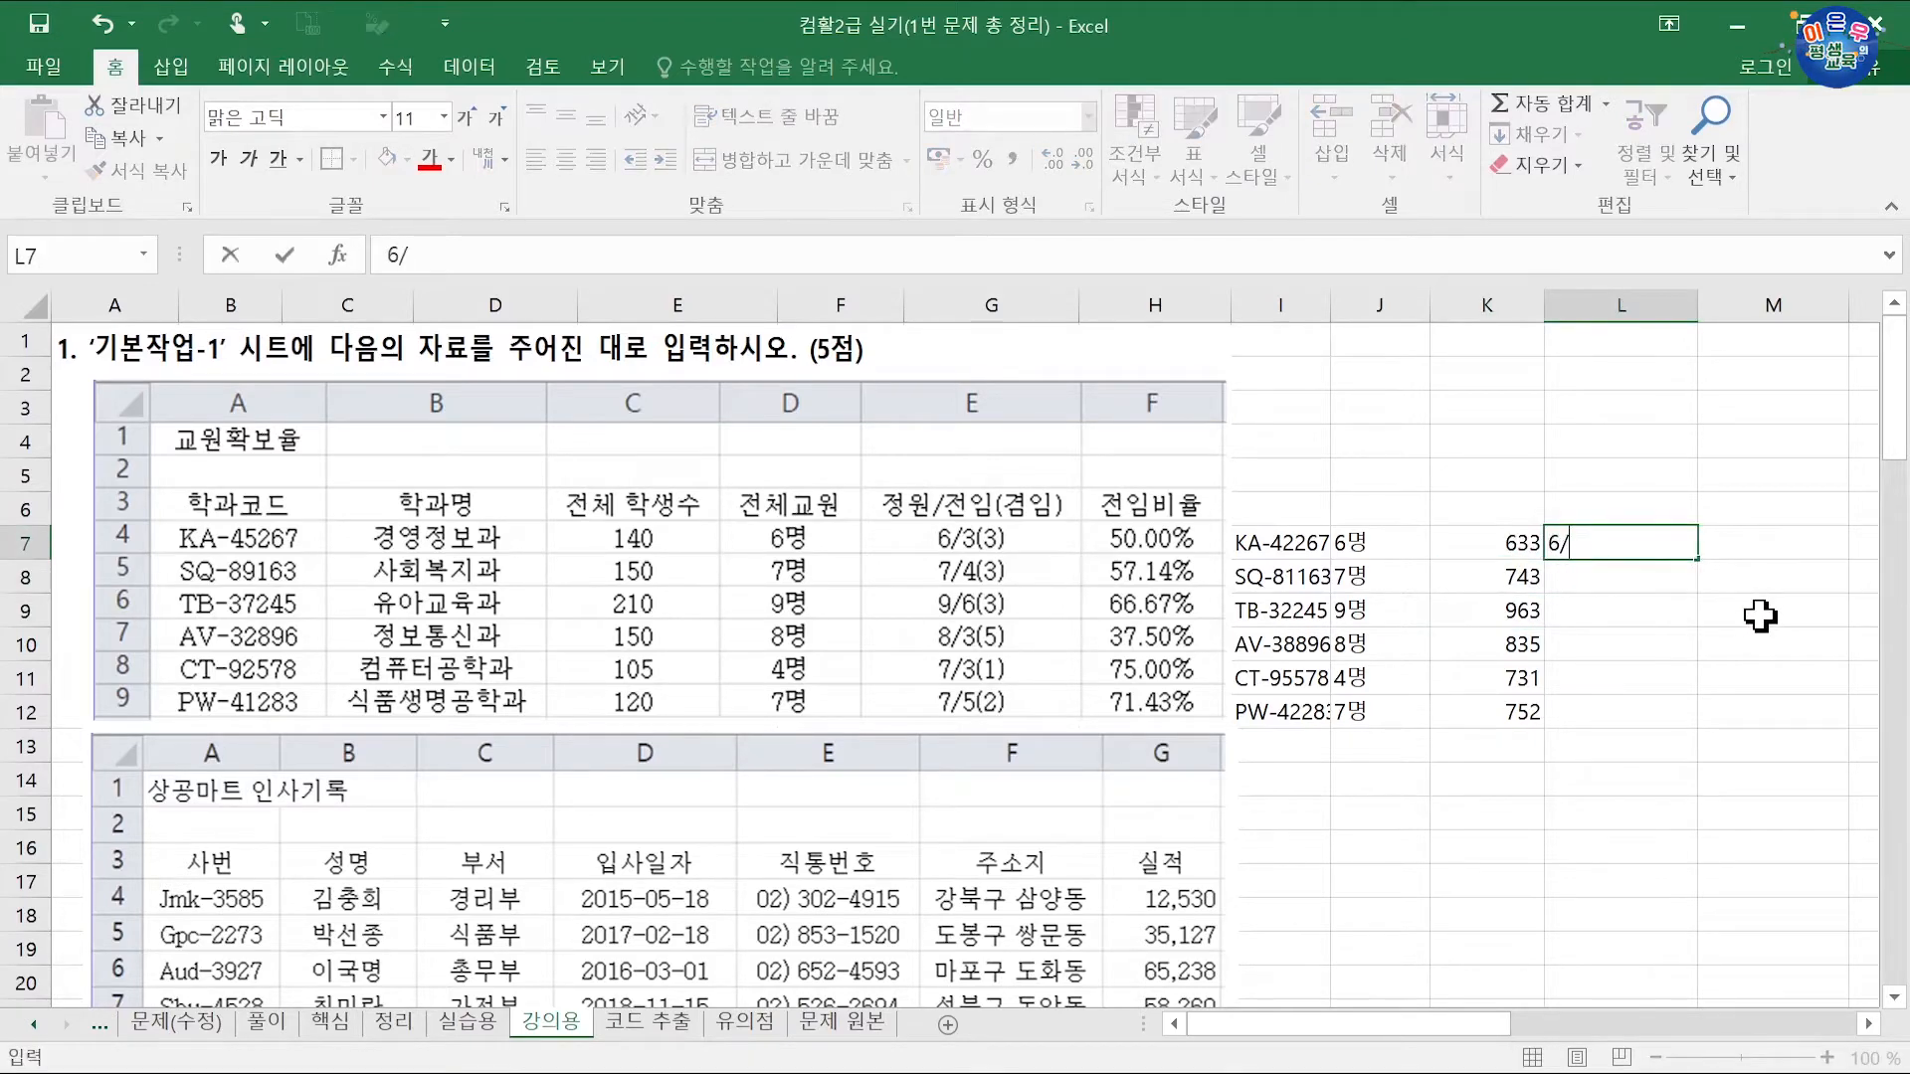
type("3(3")
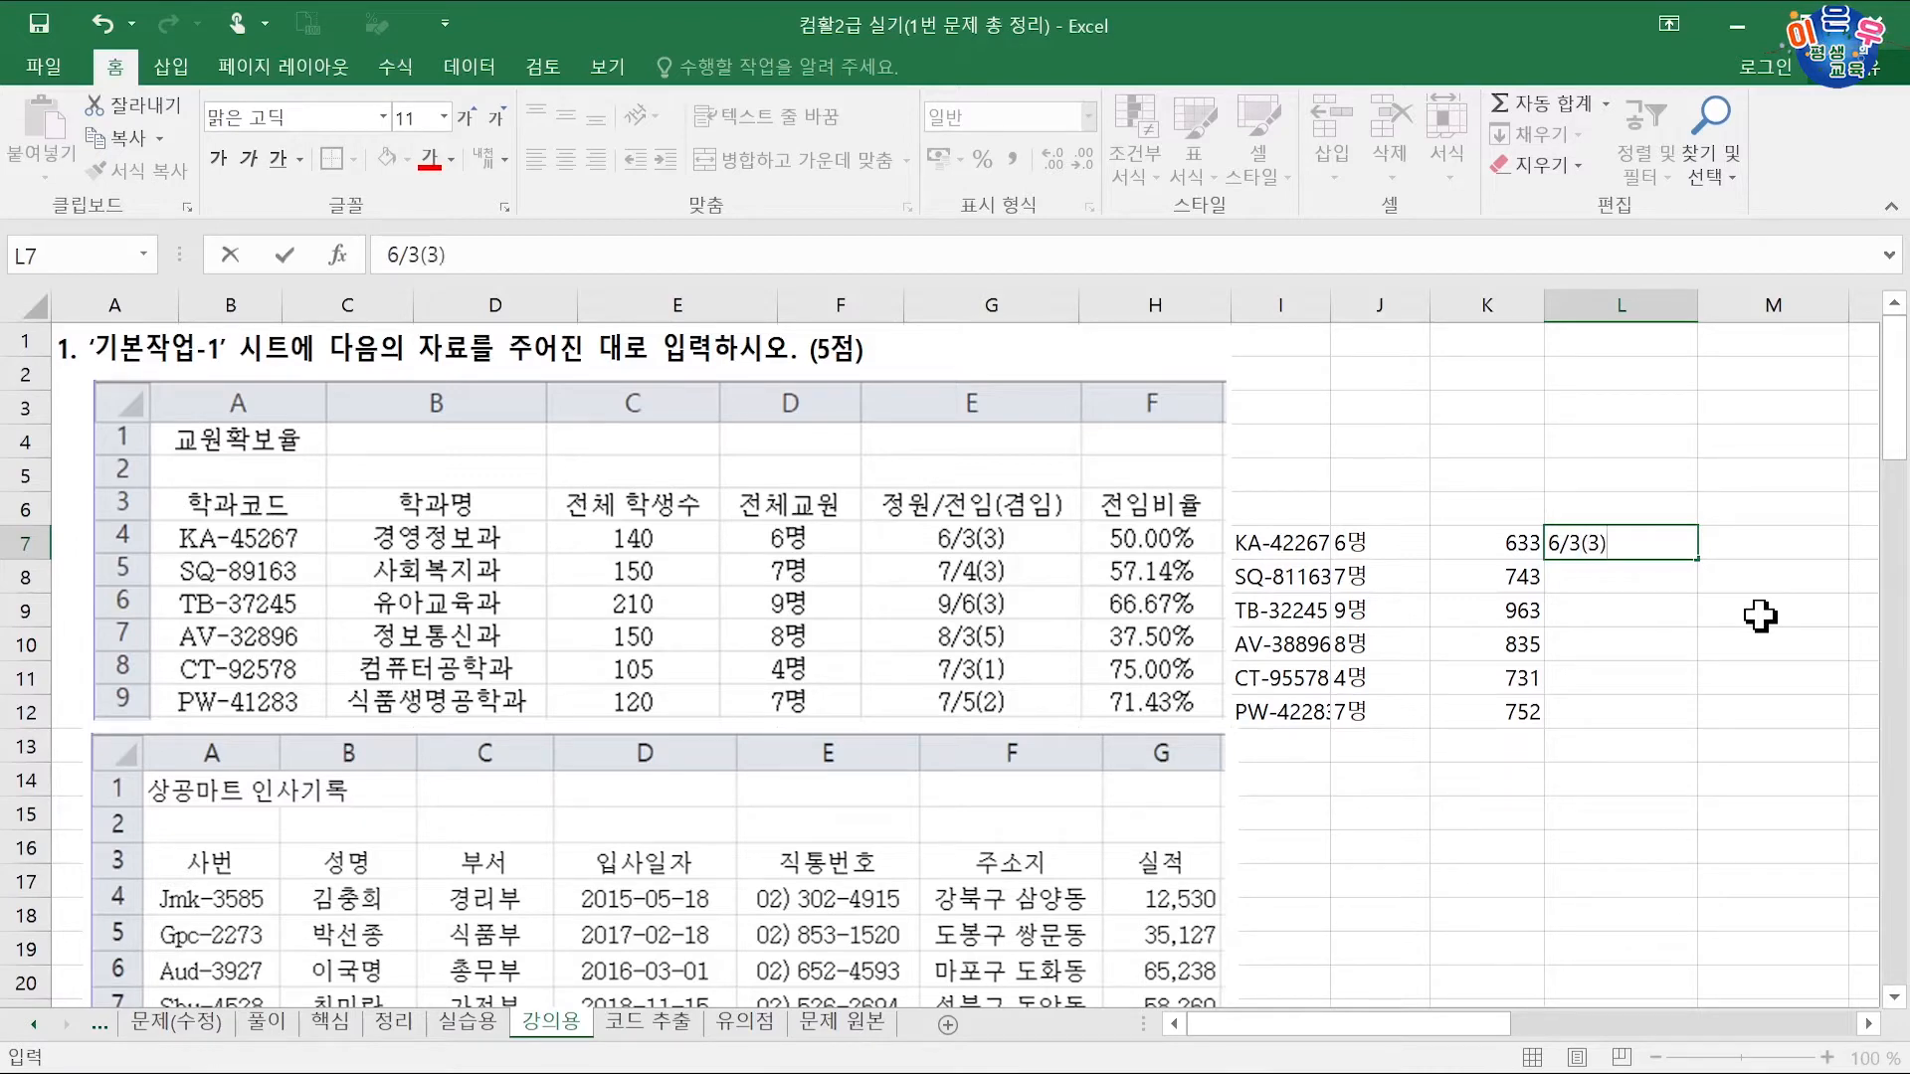
key("Return")
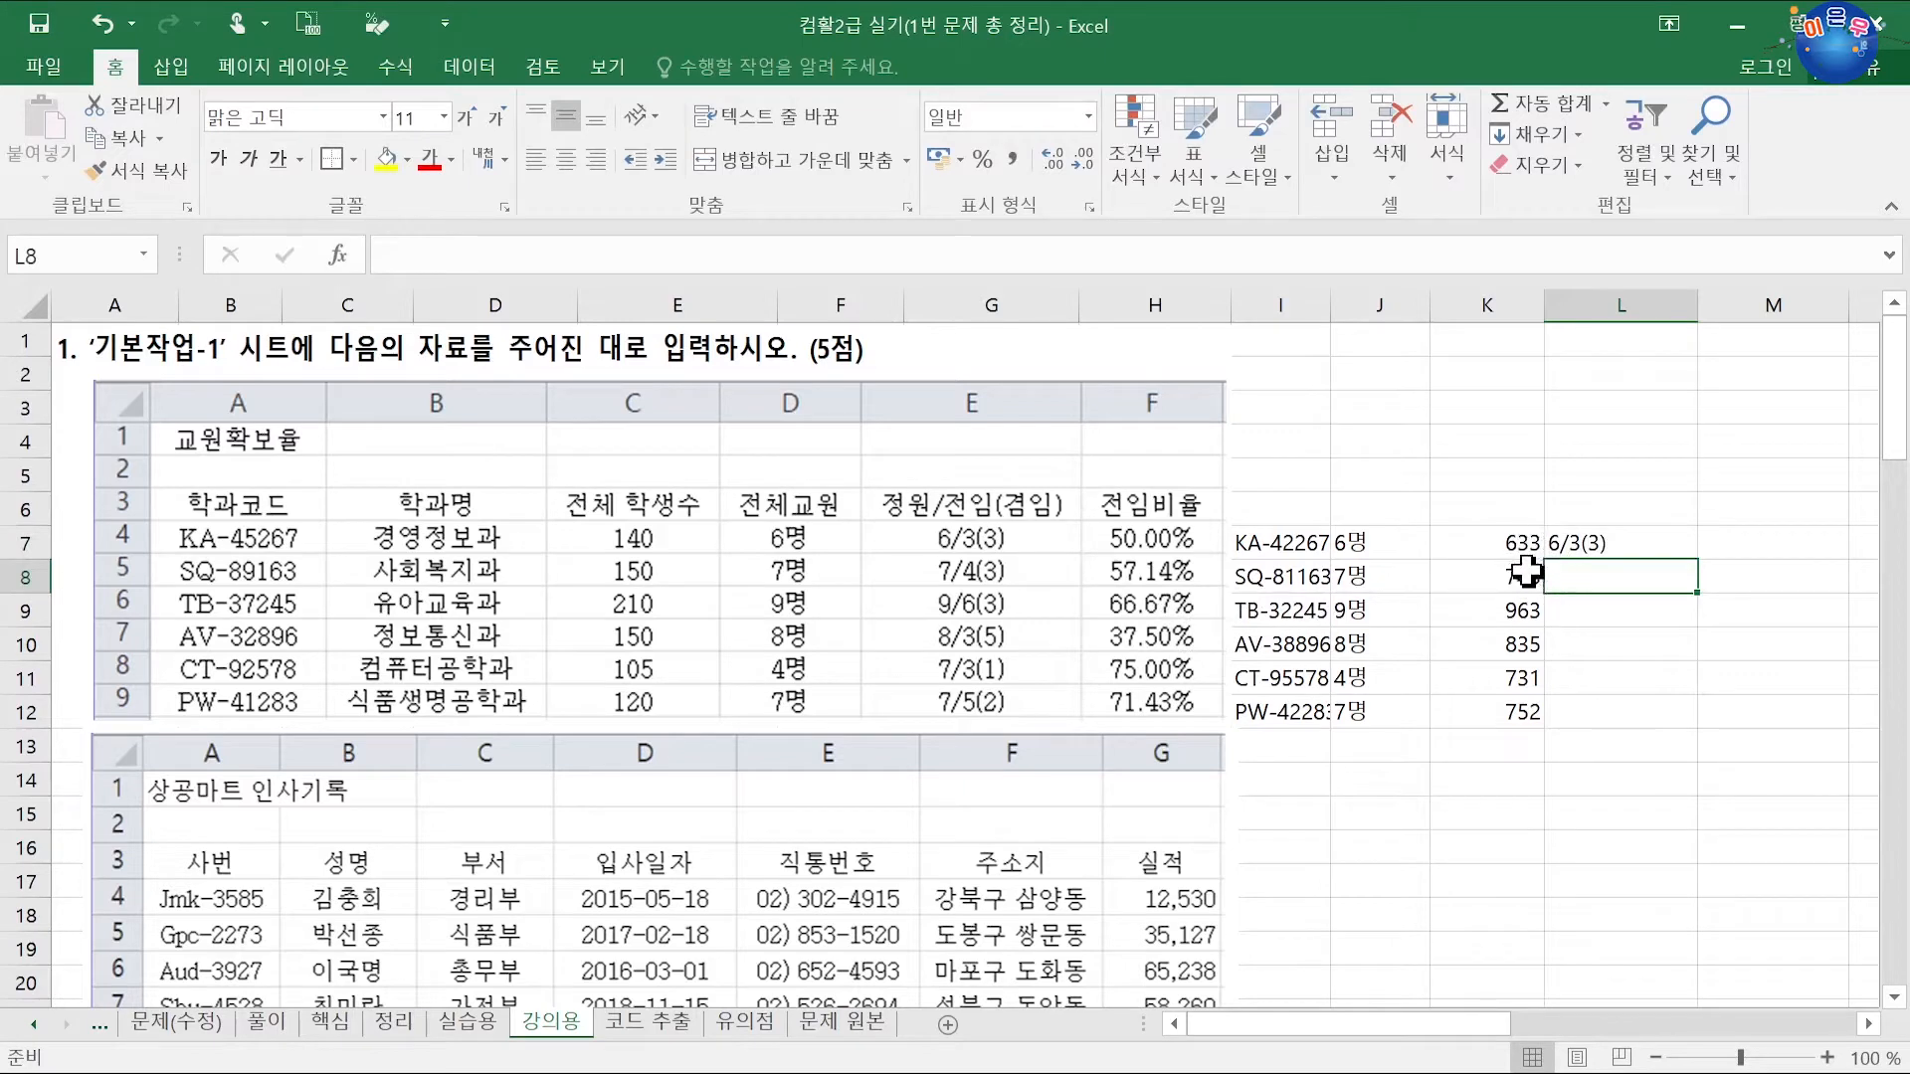
key("ctrl+e")
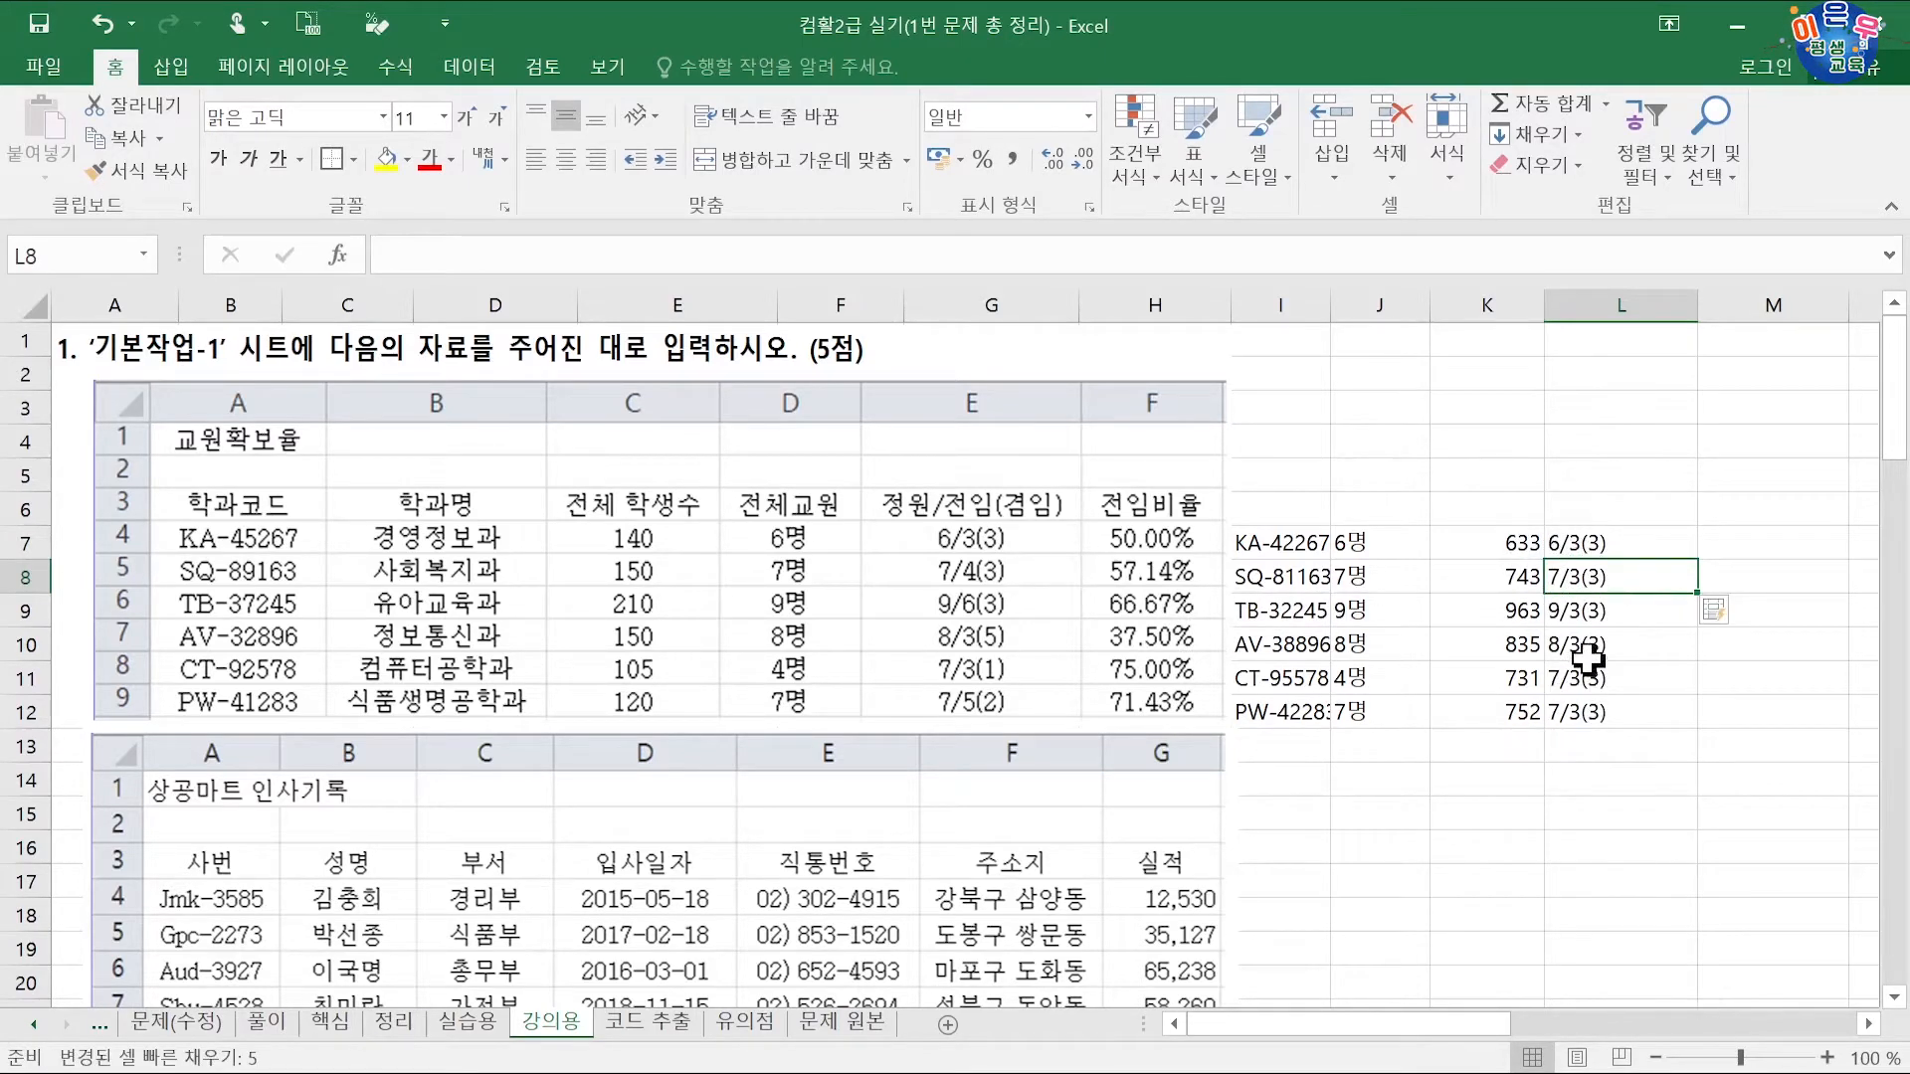
left_click_drag(1593, 577, 1588, 711)
key("Delete")
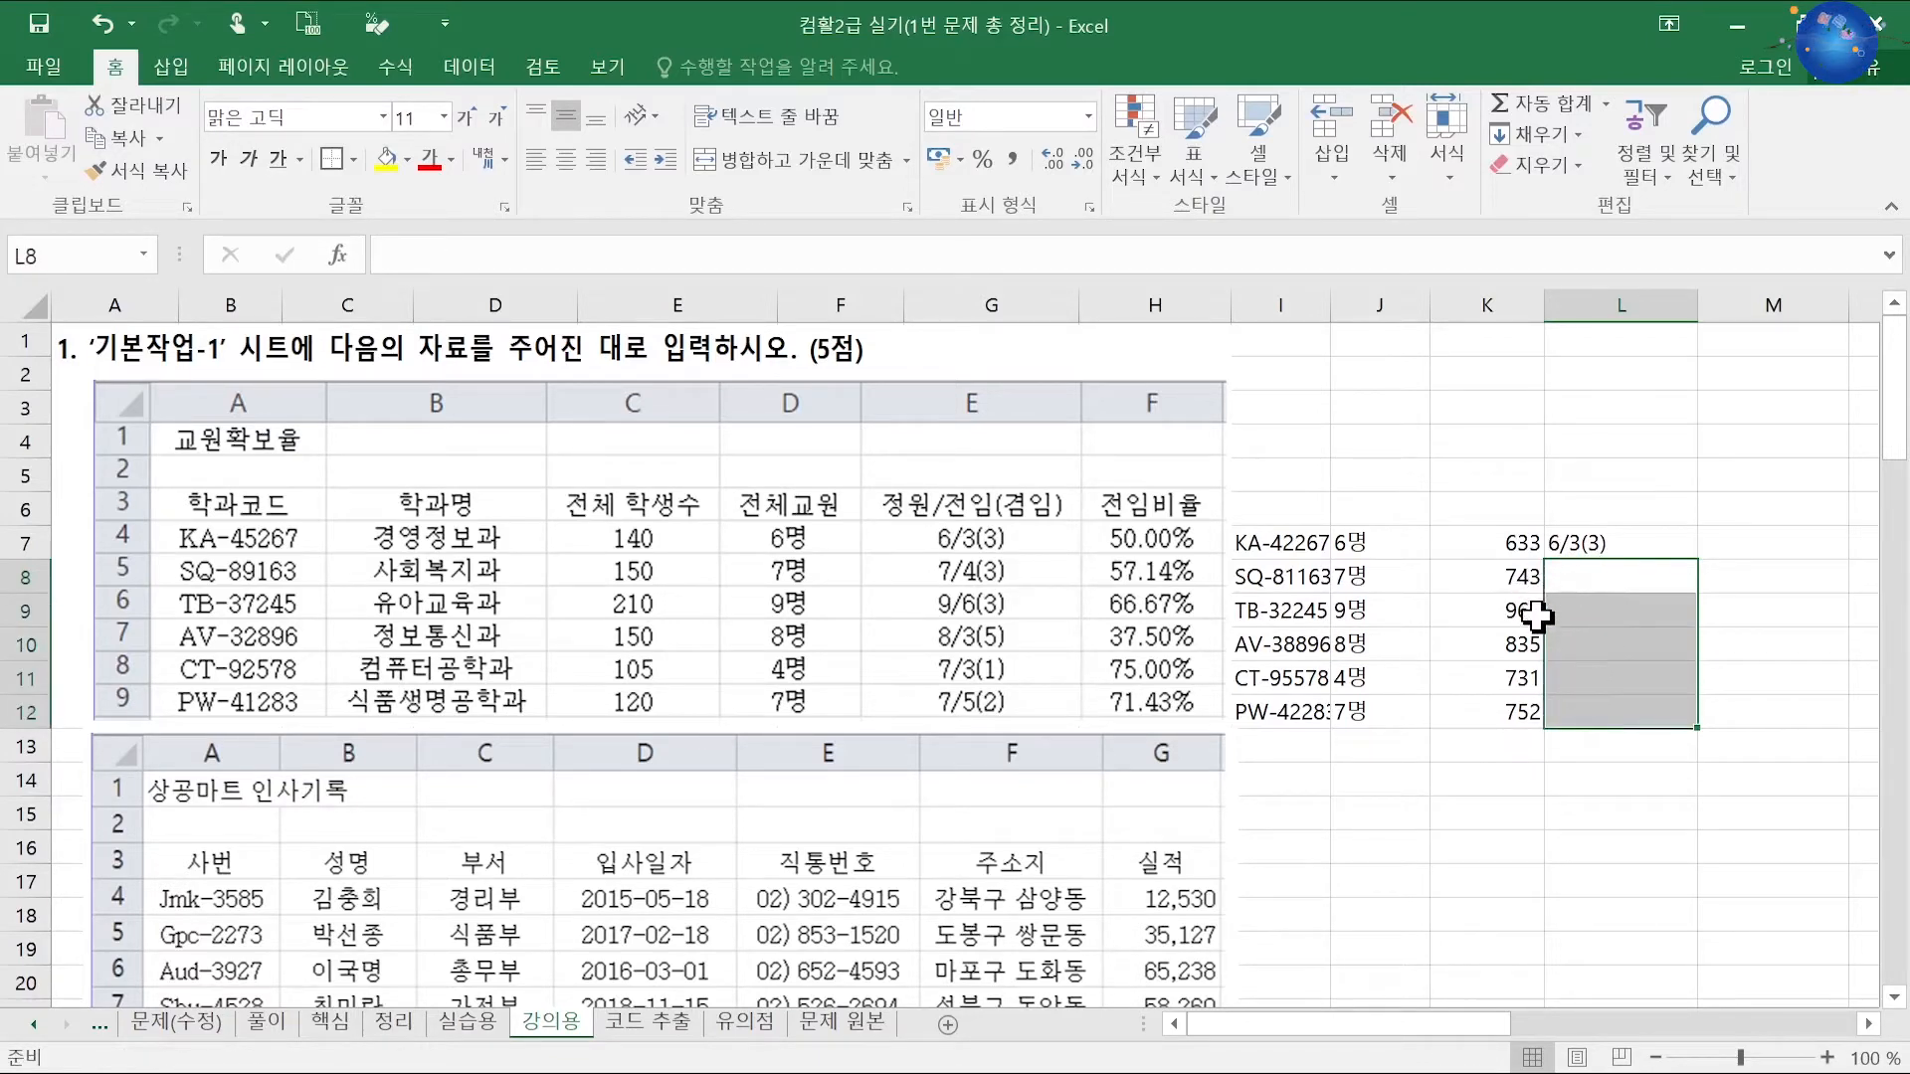
left_click(1564, 573)
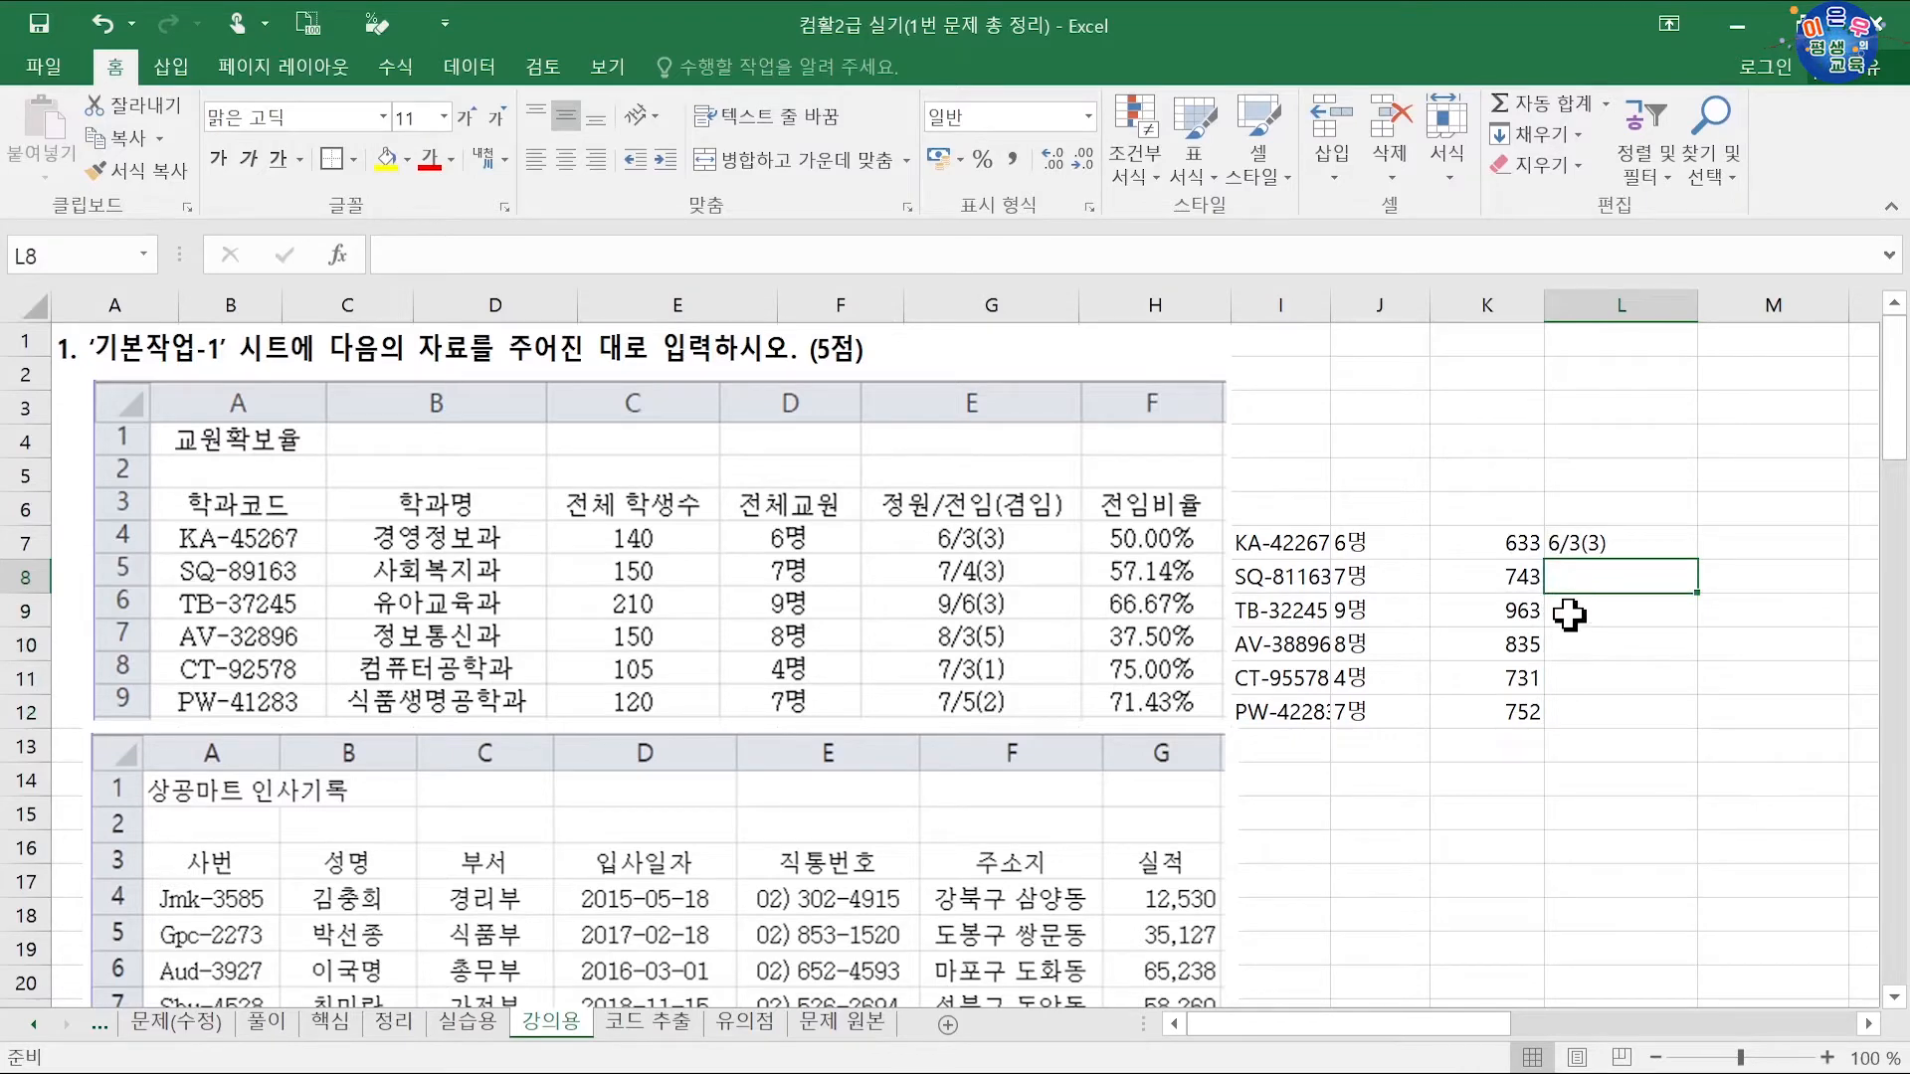
type("7/4(3")
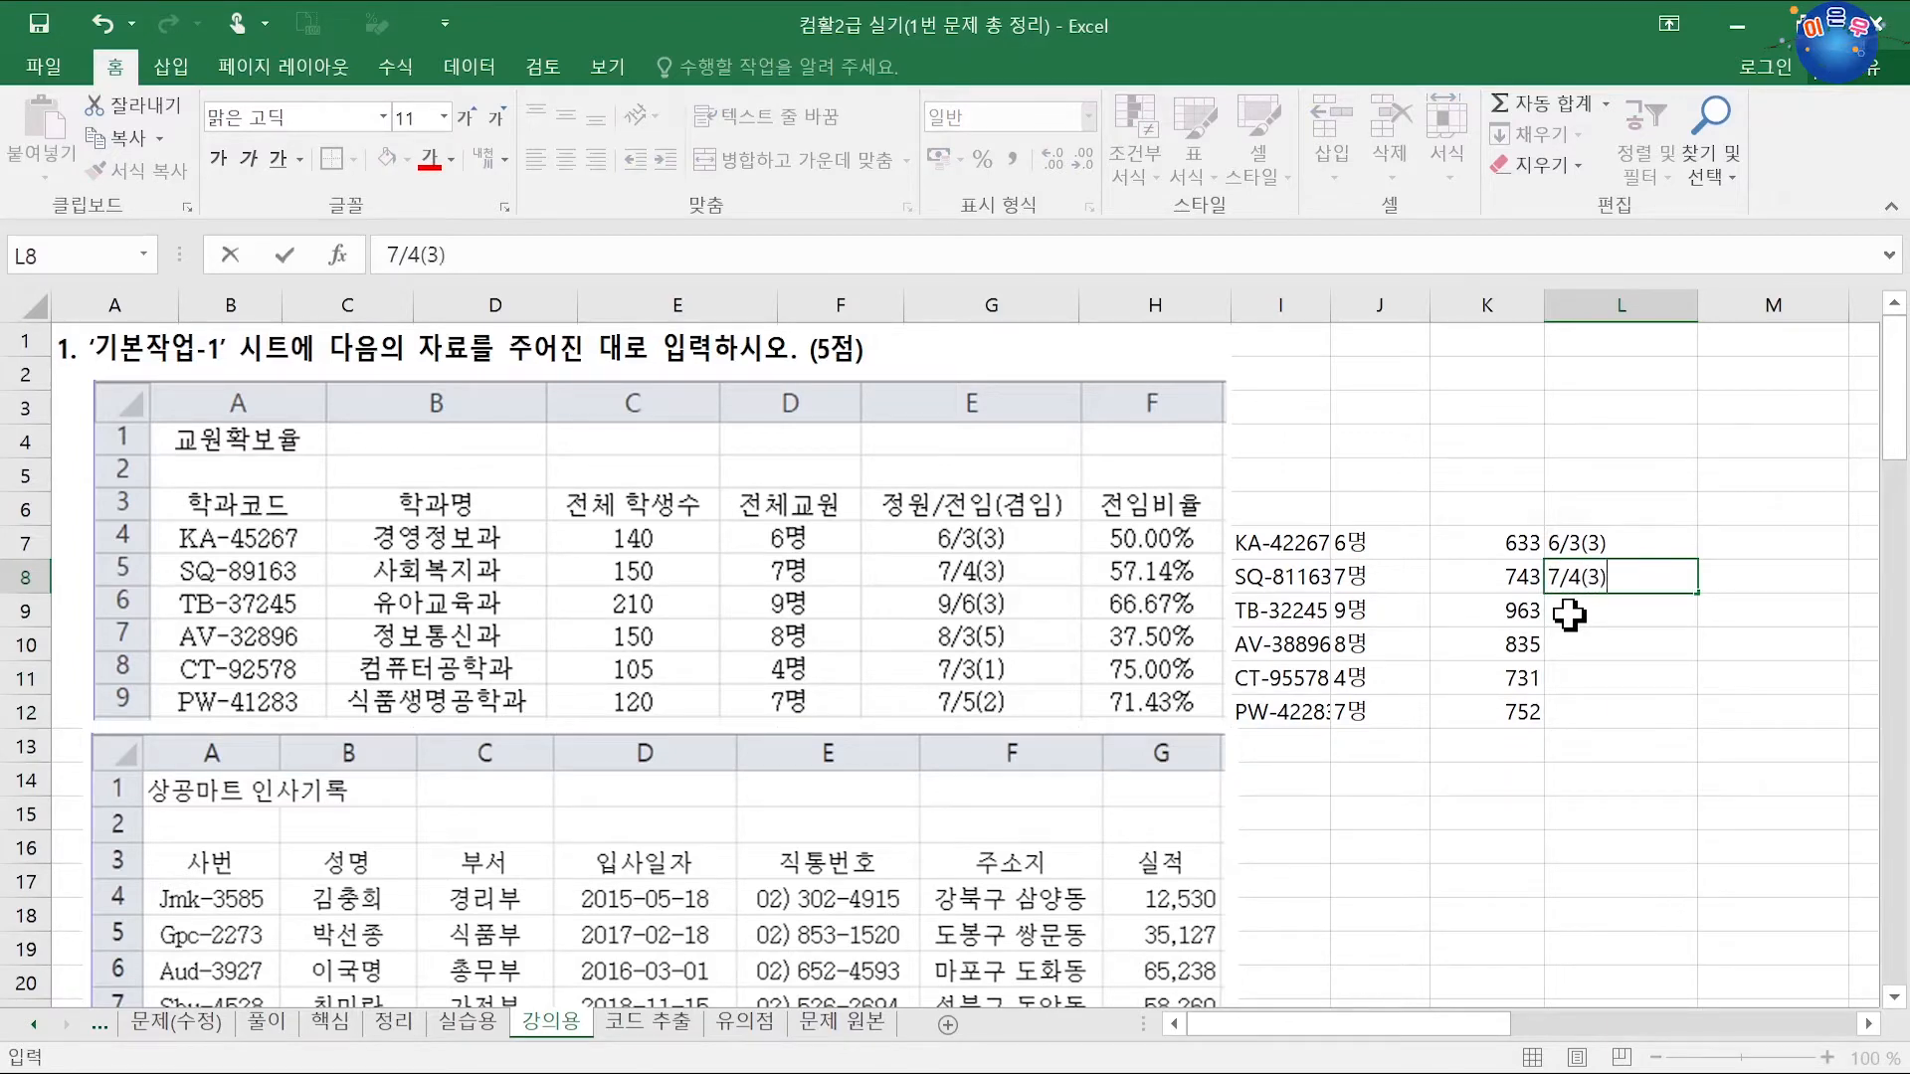
key("Return")
Step: Flash-fill L9:L12 from the two examples and move the entries into K7:K12, replacing the numbers
left_click_drag(1582, 545, 1569, 595)
left_click(1513, 550)
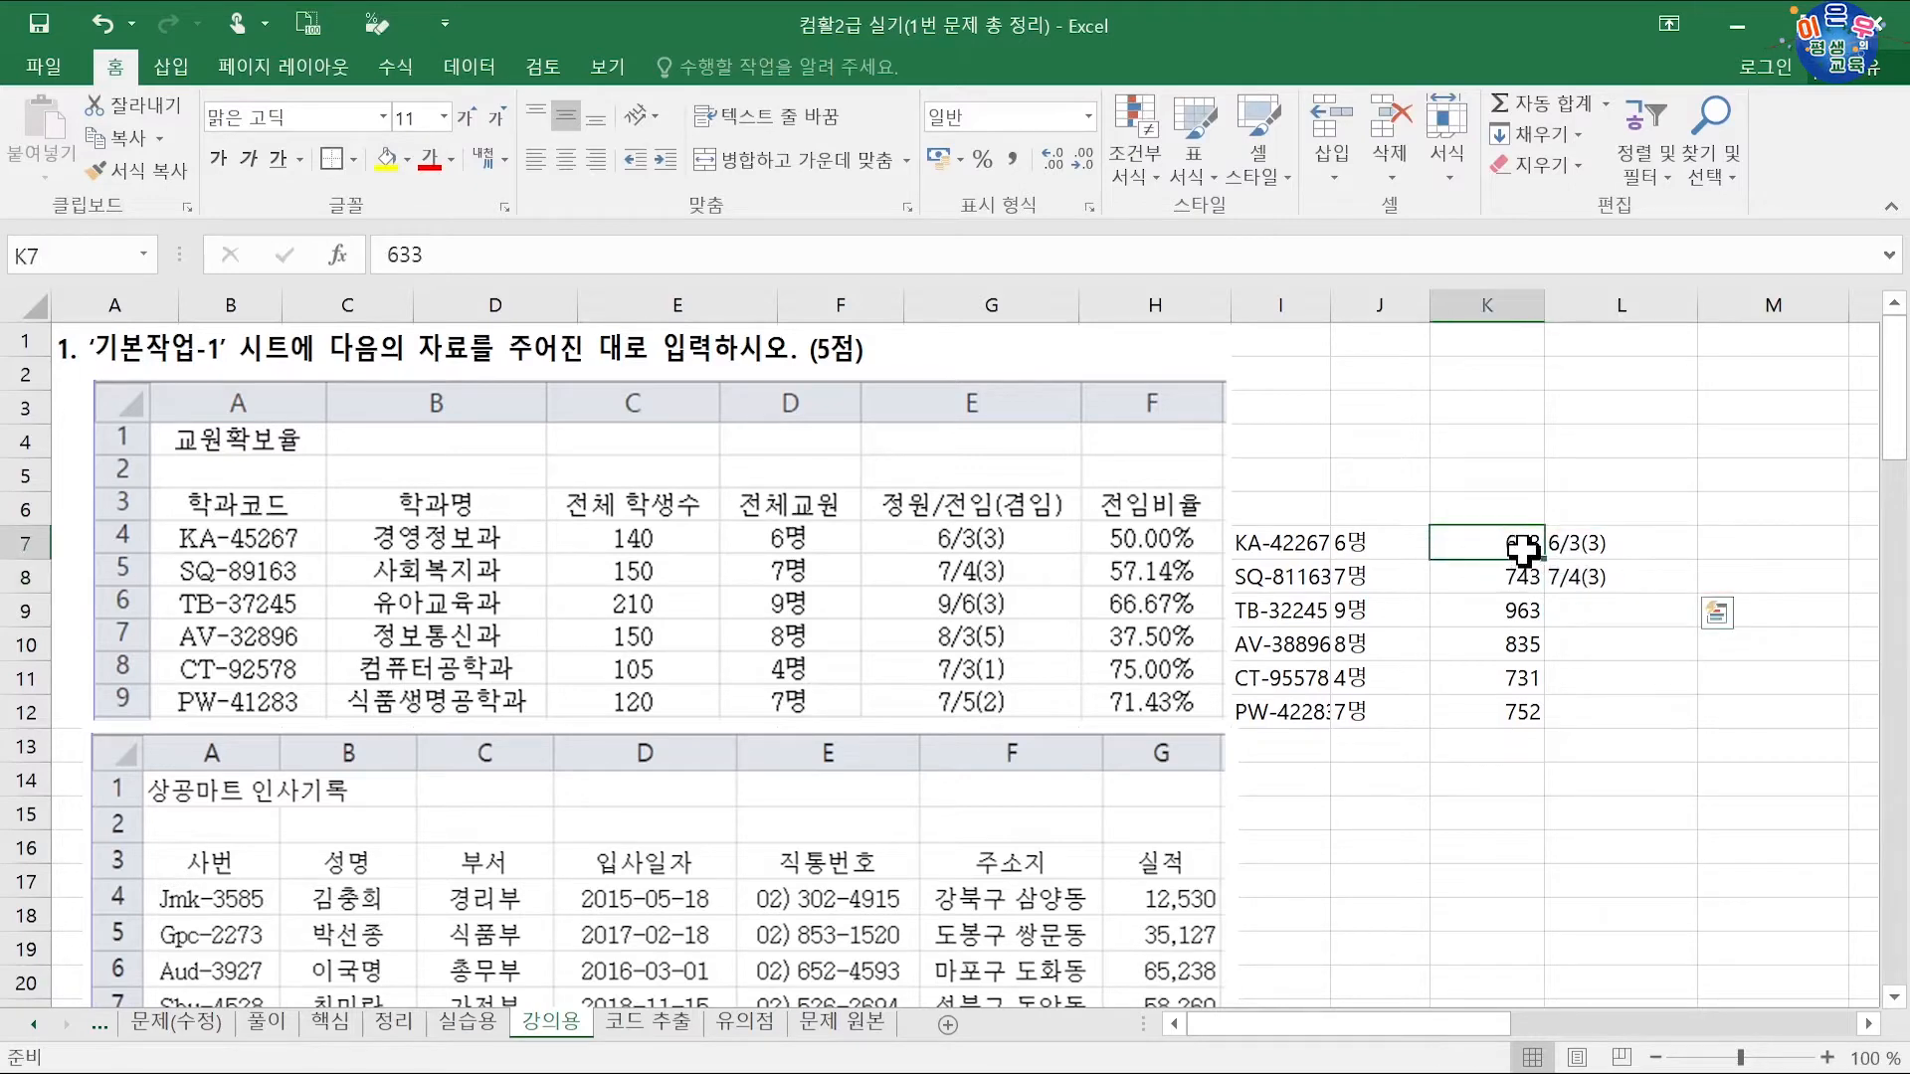
left_click(1522, 577)
left_click(1590, 611)
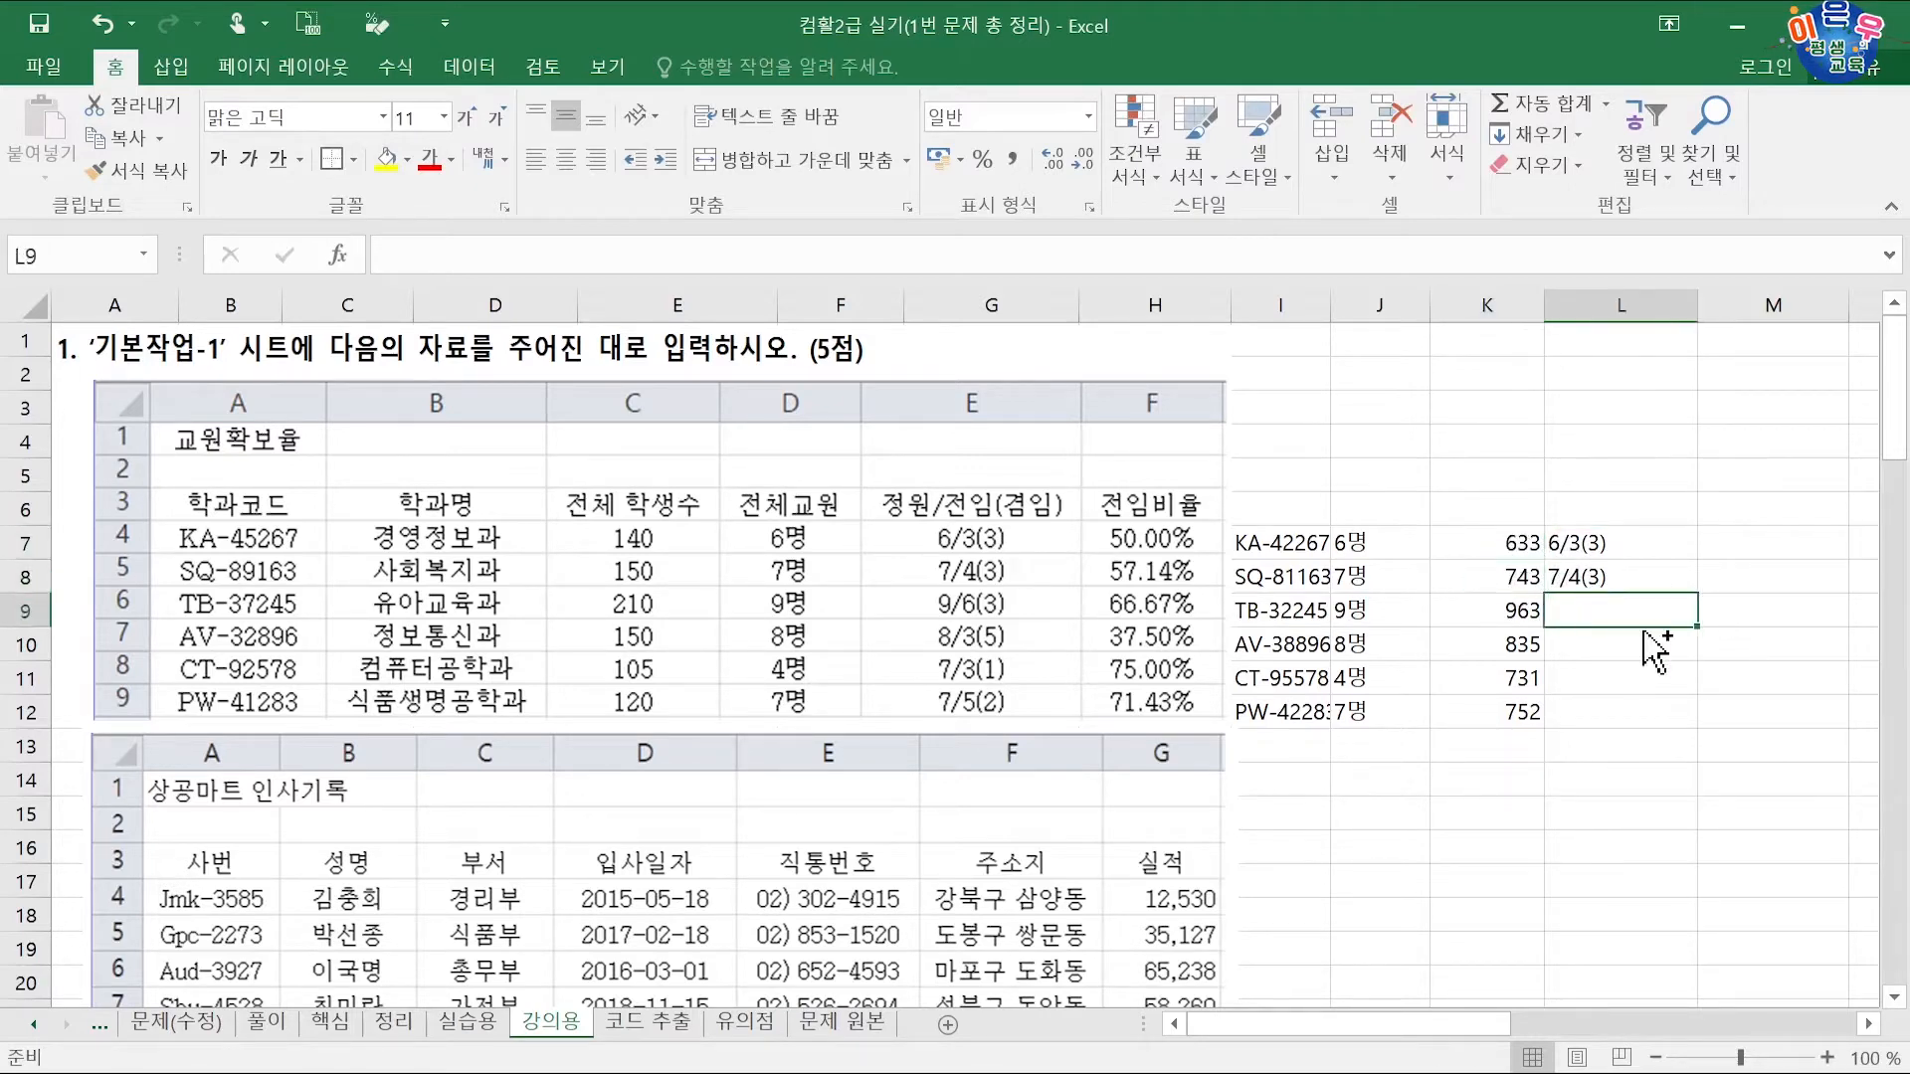
key("ctrl+e")
left_click_drag(1587, 545, 1604, 713)
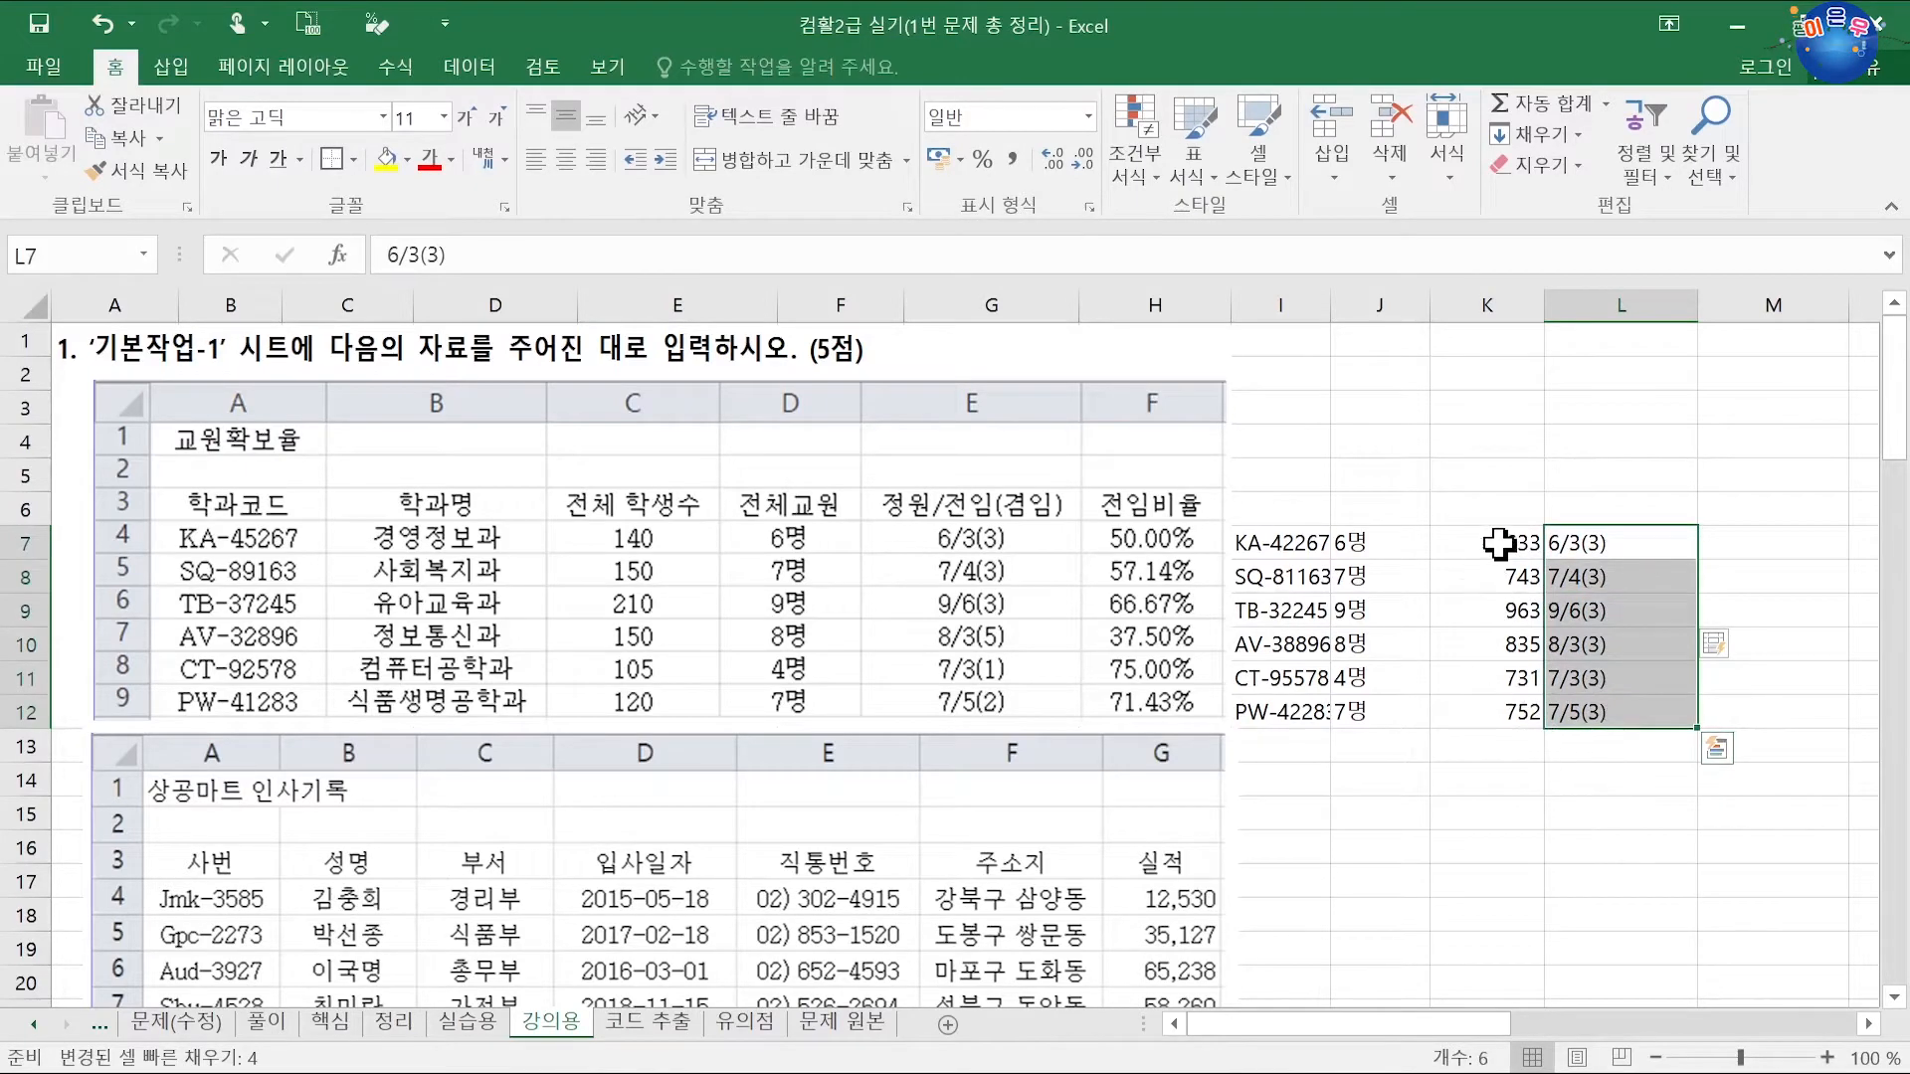
left_click_drag(1500, 544, 1508, 707)
key("Delete")
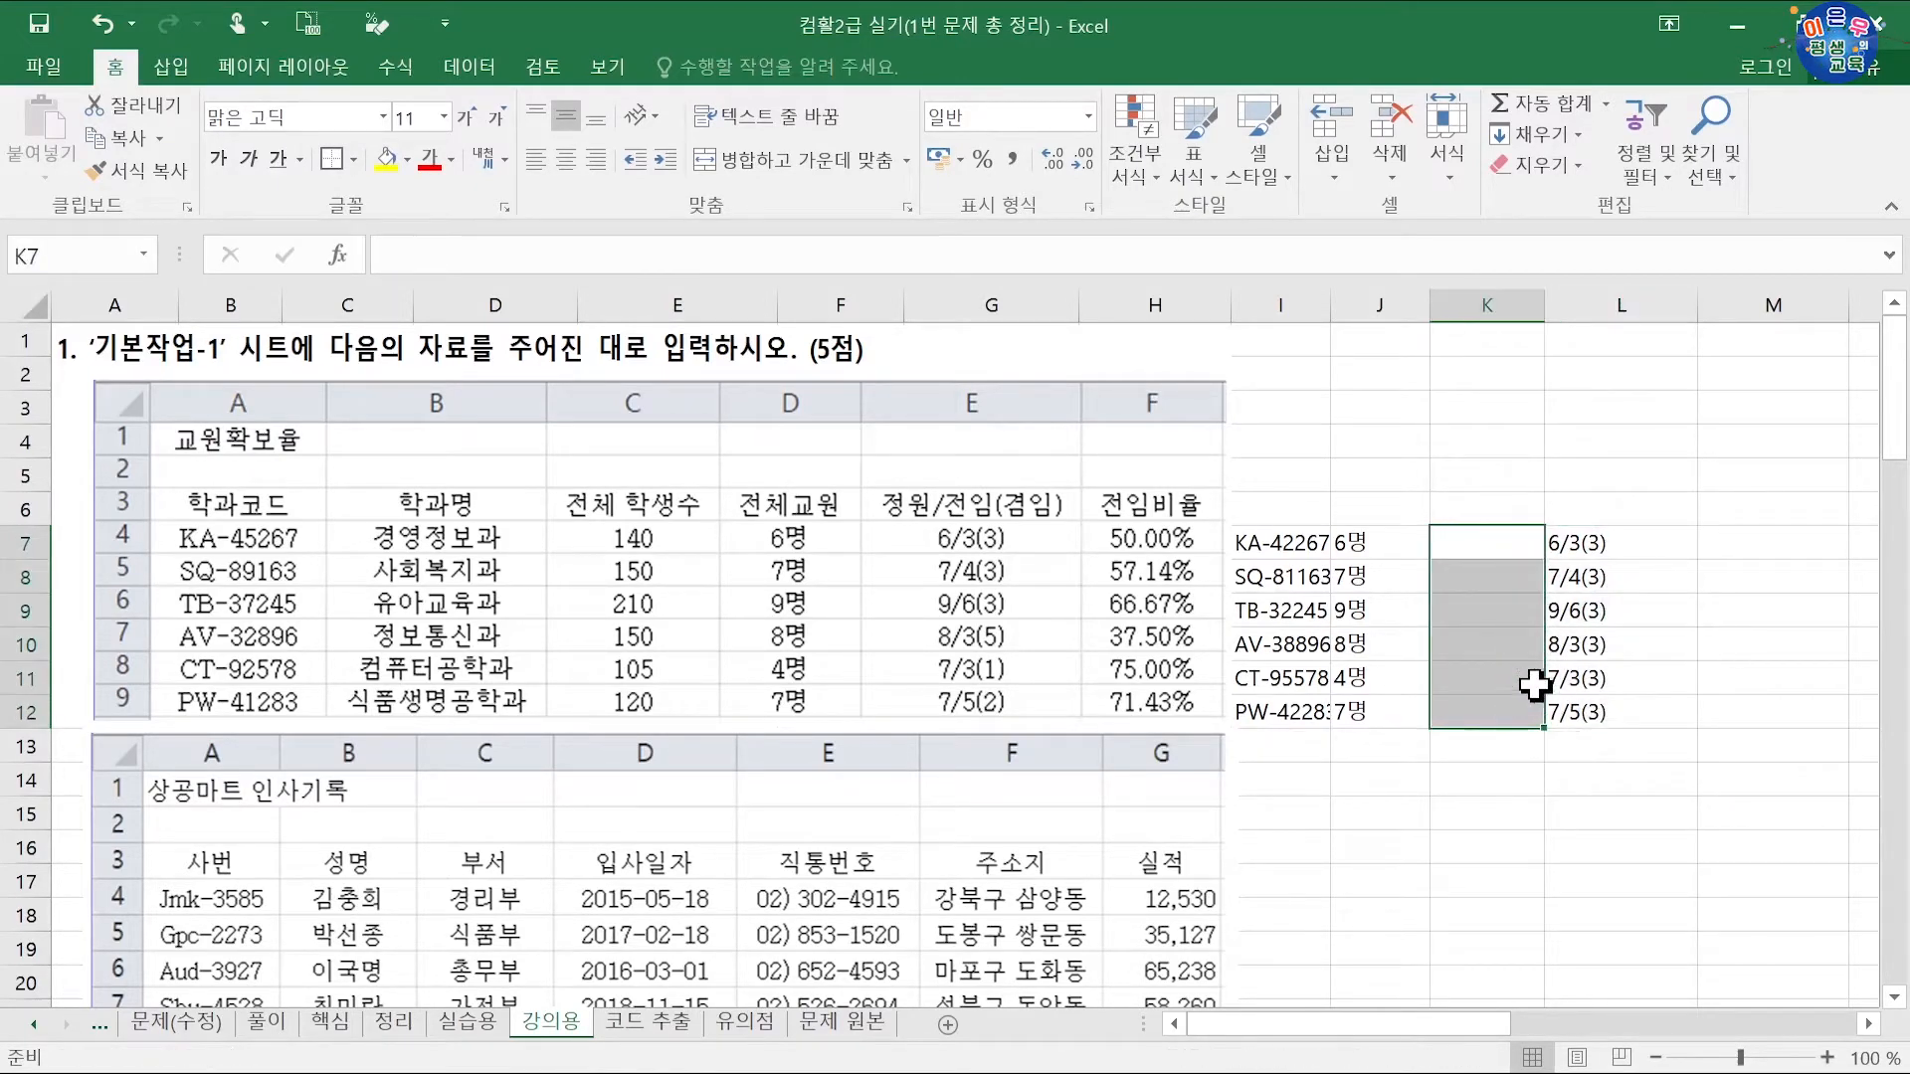
left_click_drag(1580, 547, 1525, 673)
Step: Switch L7 to the General number format and enter the ratio 50
left_click(1612, 545)
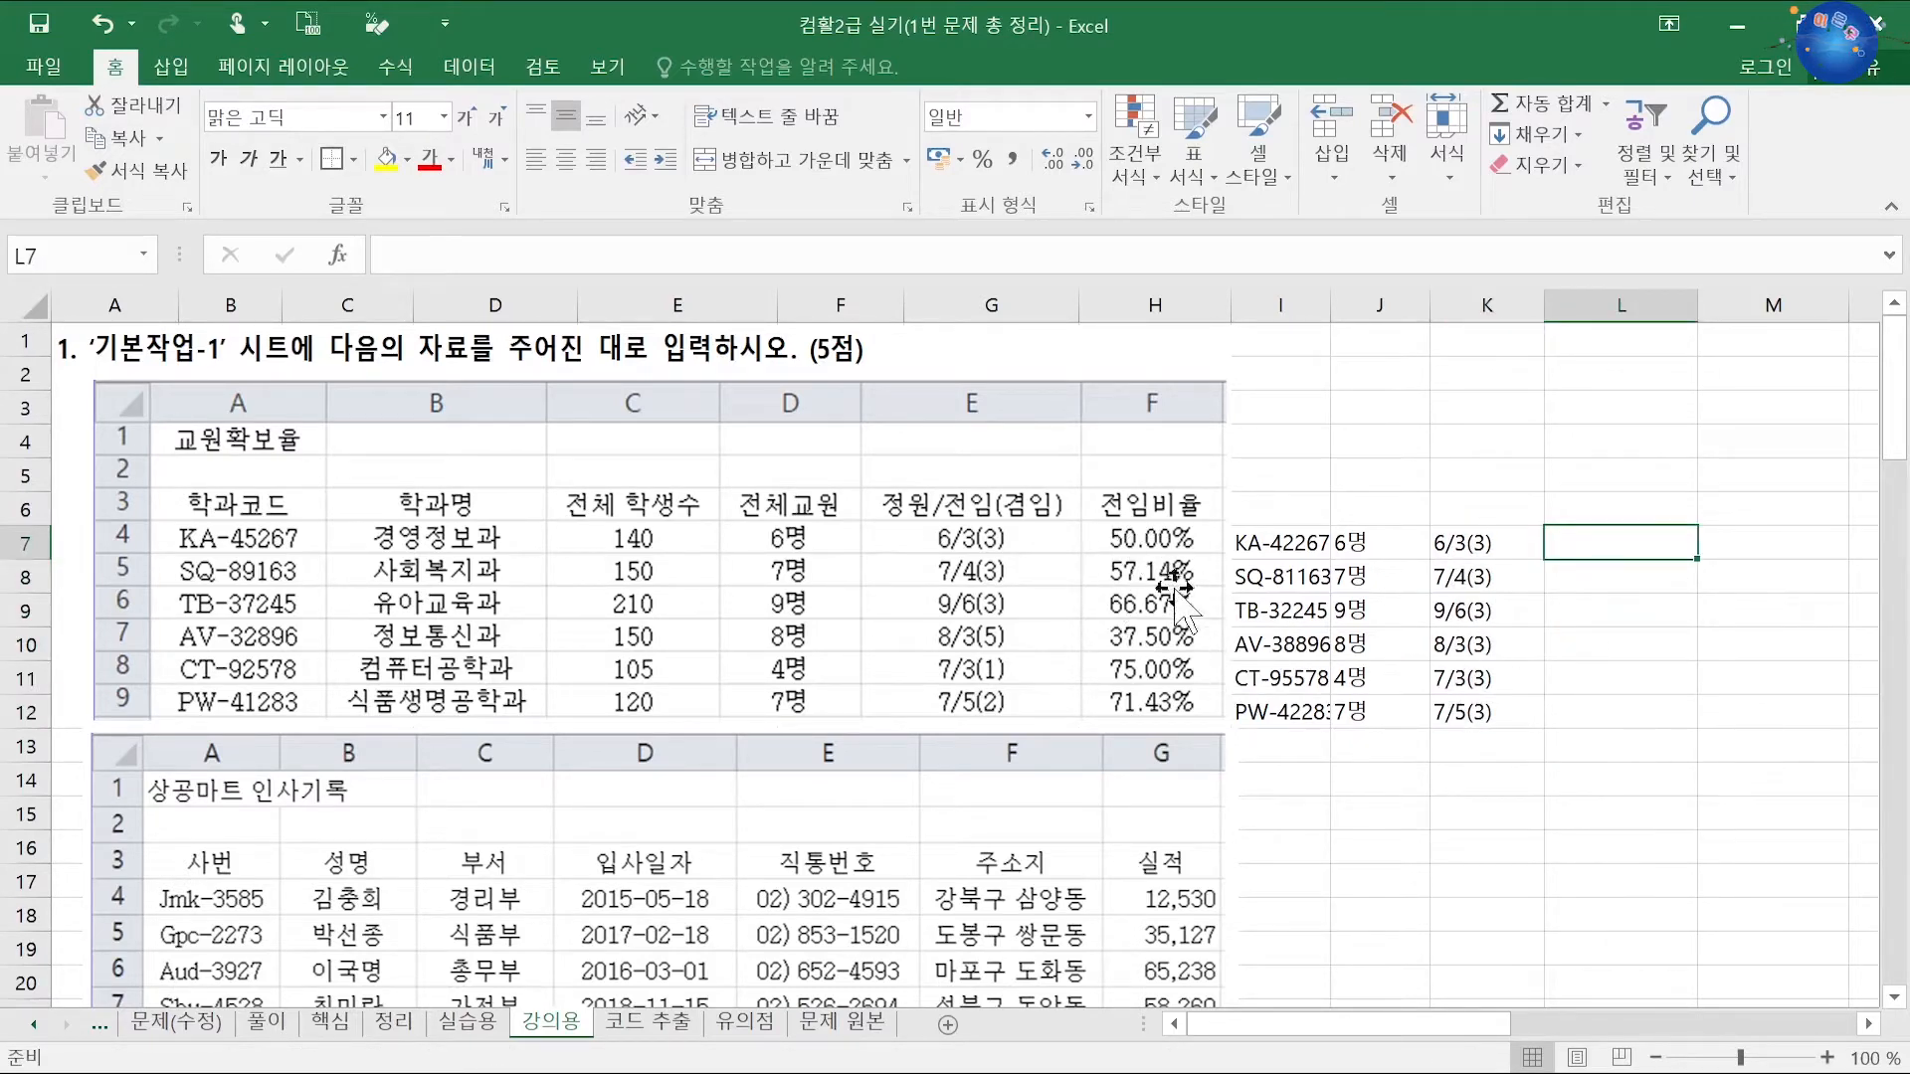
type("50")
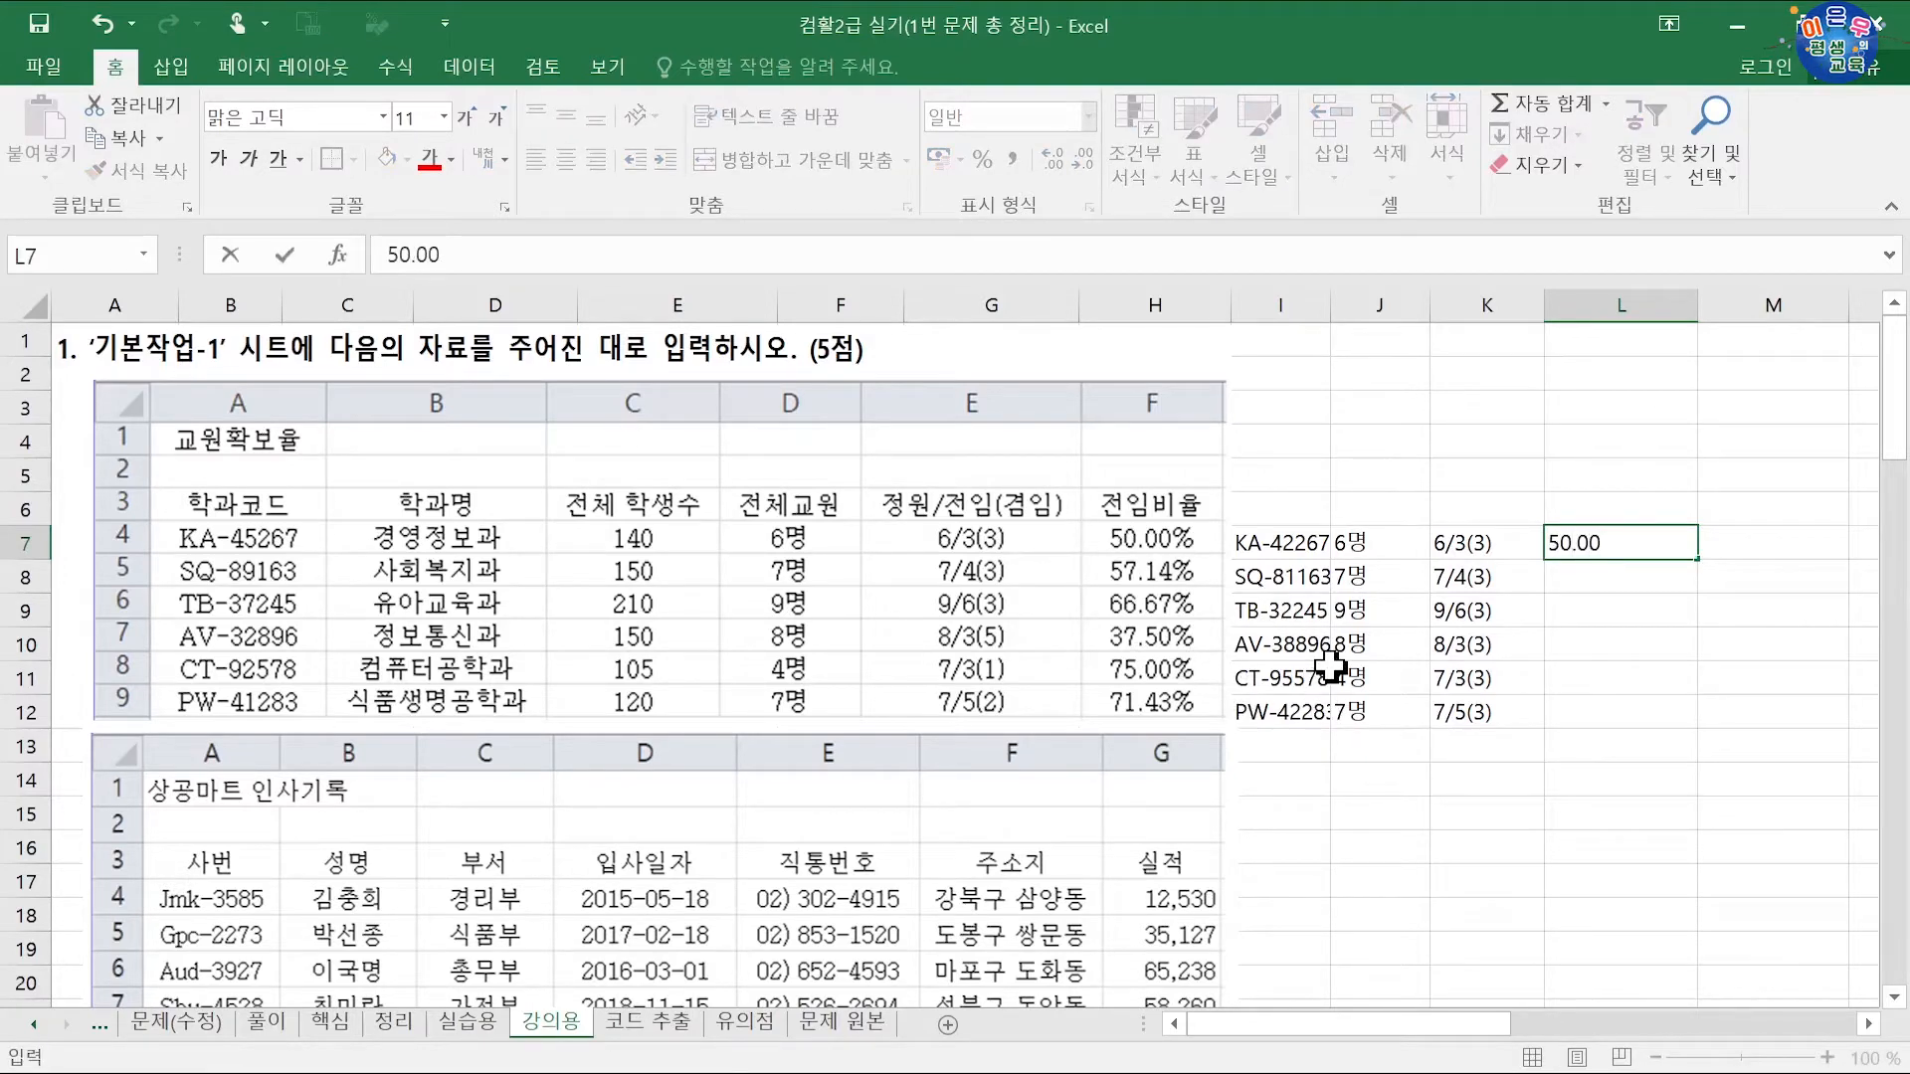
type(".00")
key("Return")
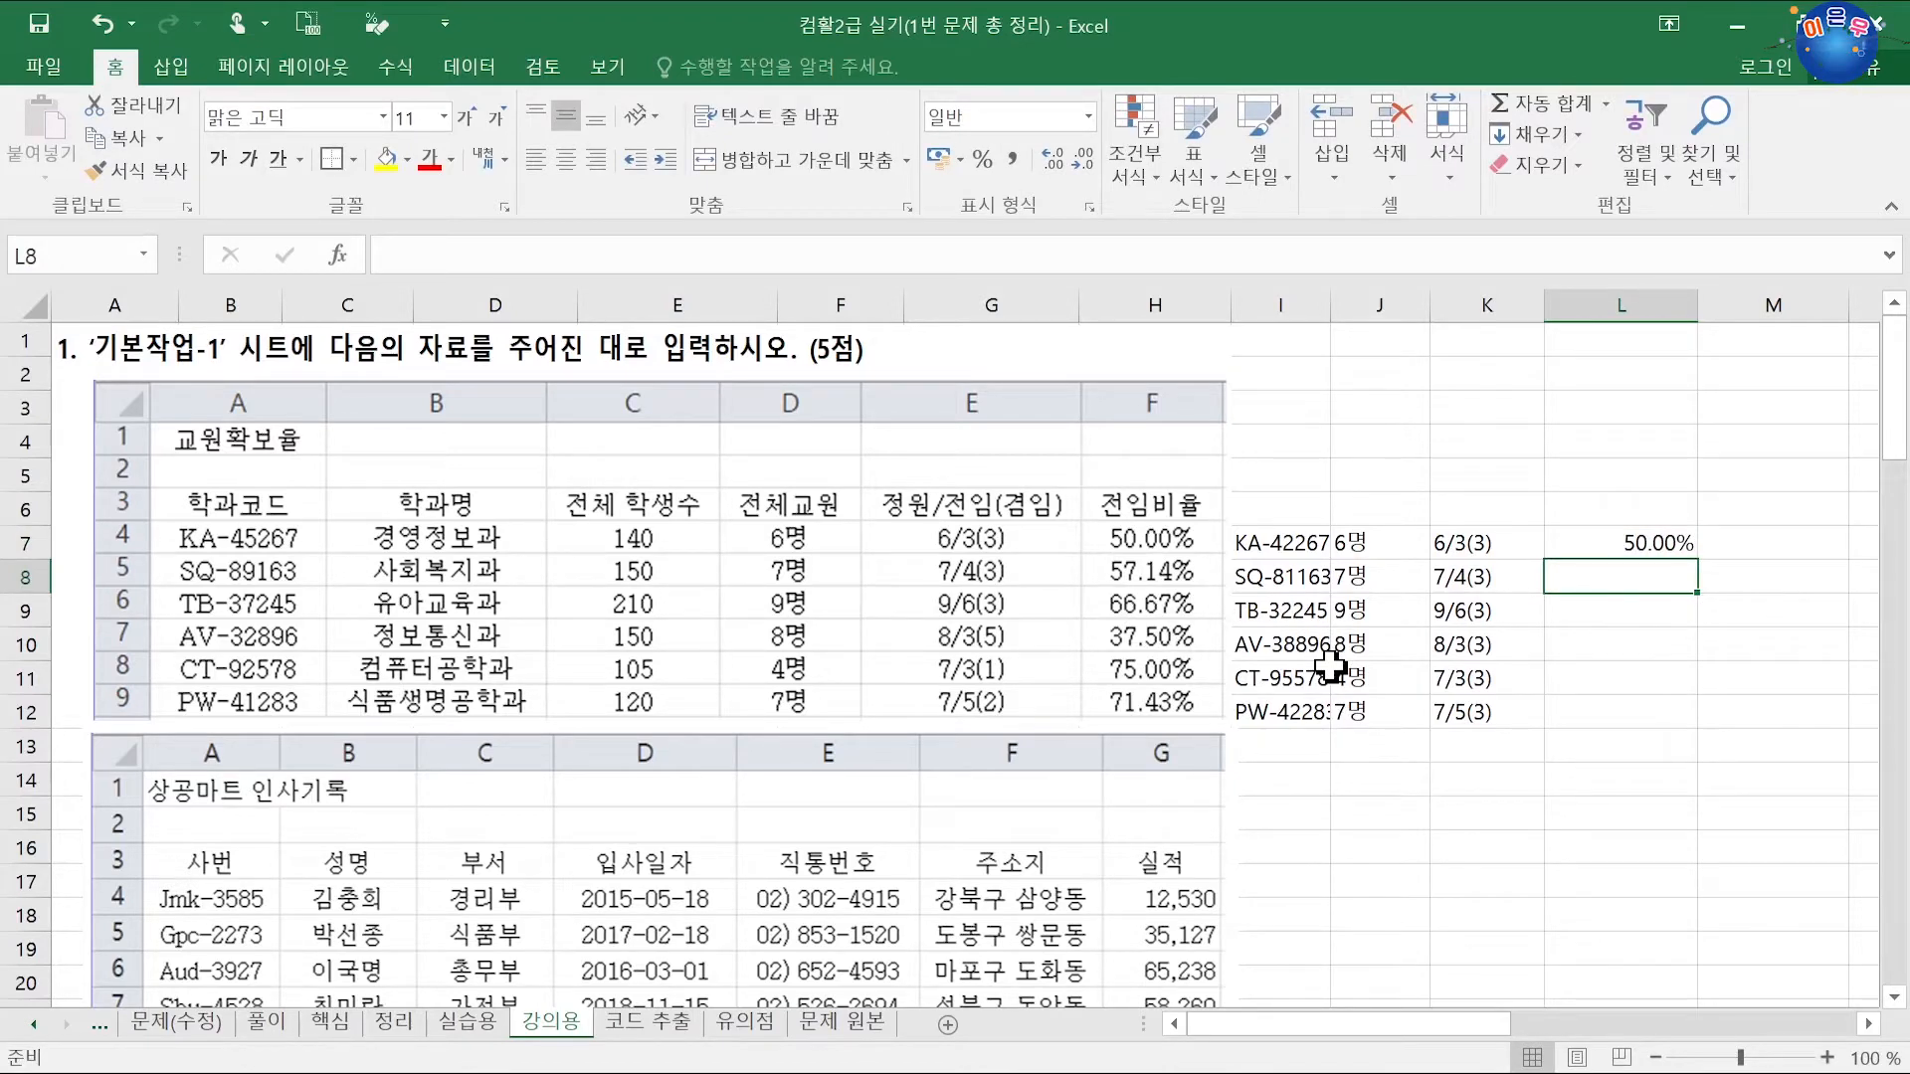
left_click(1596, 542)
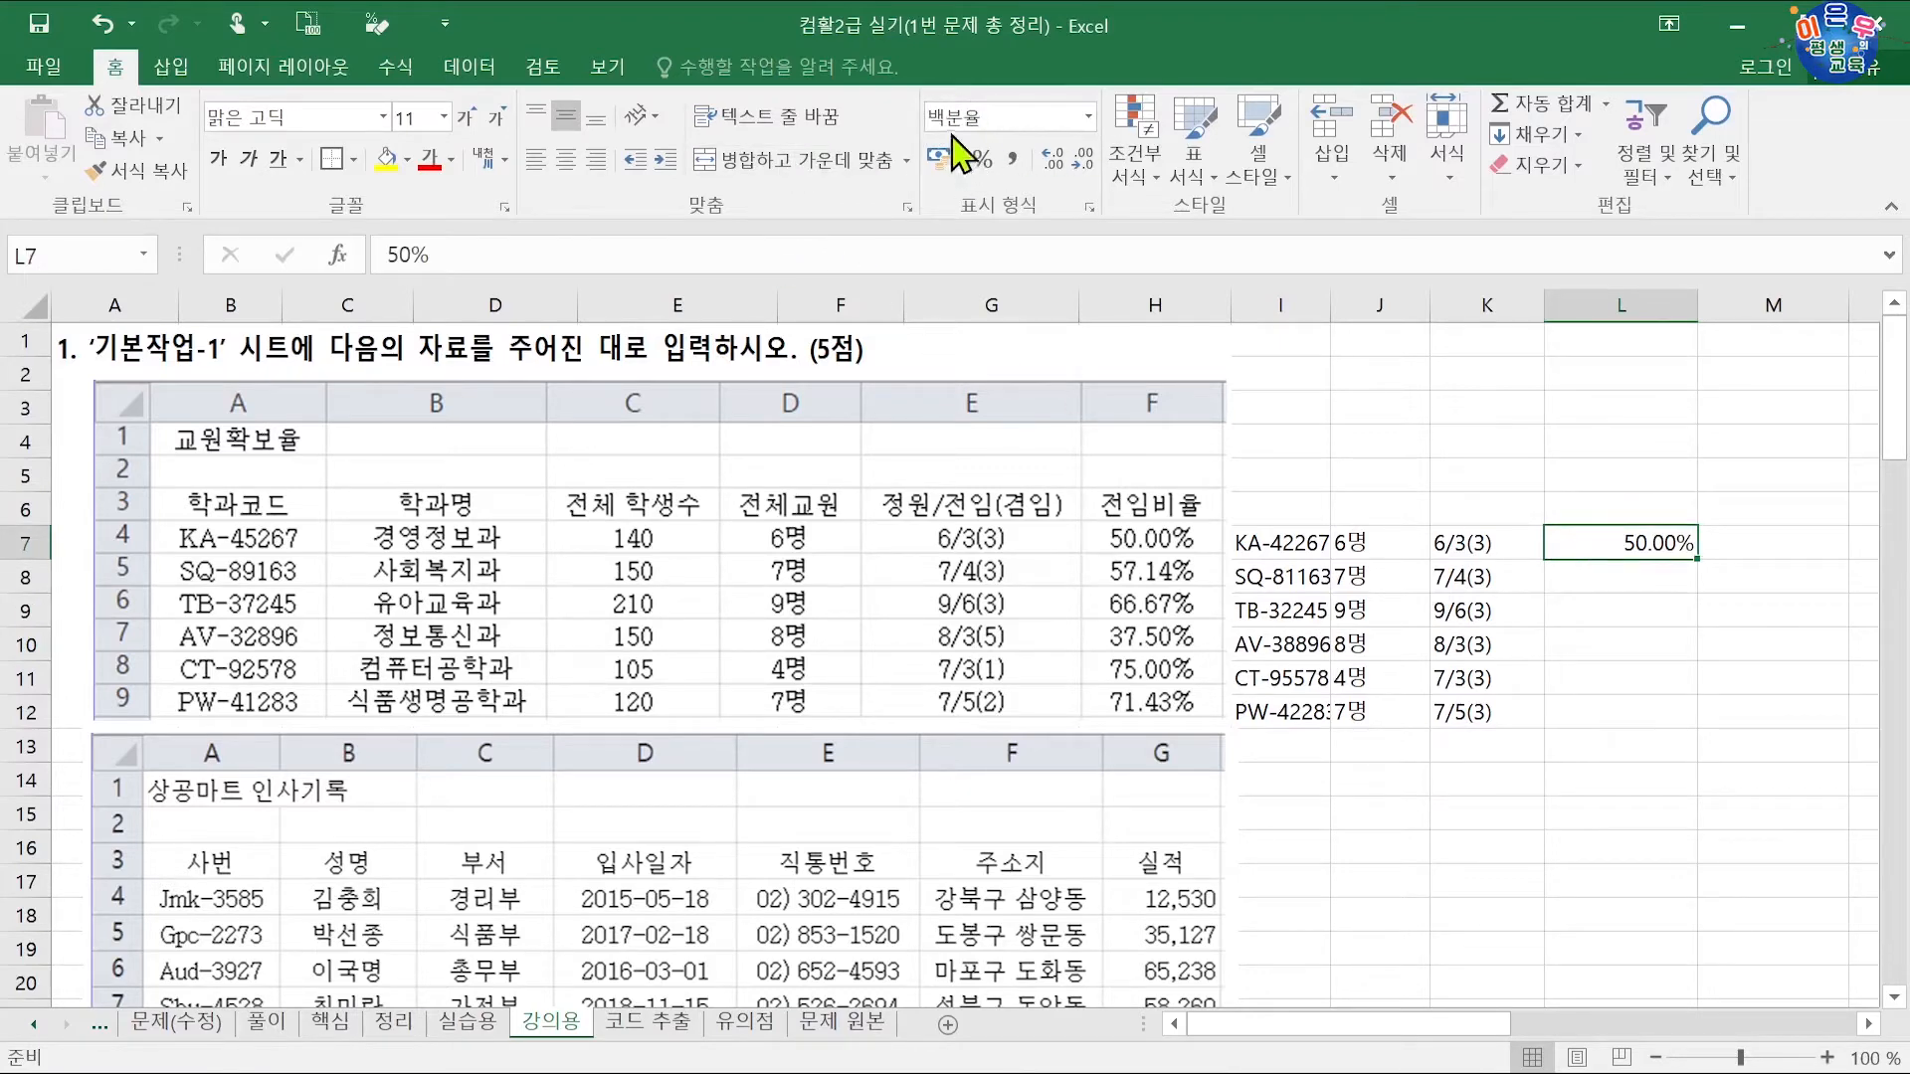
left_click(1087, 117)
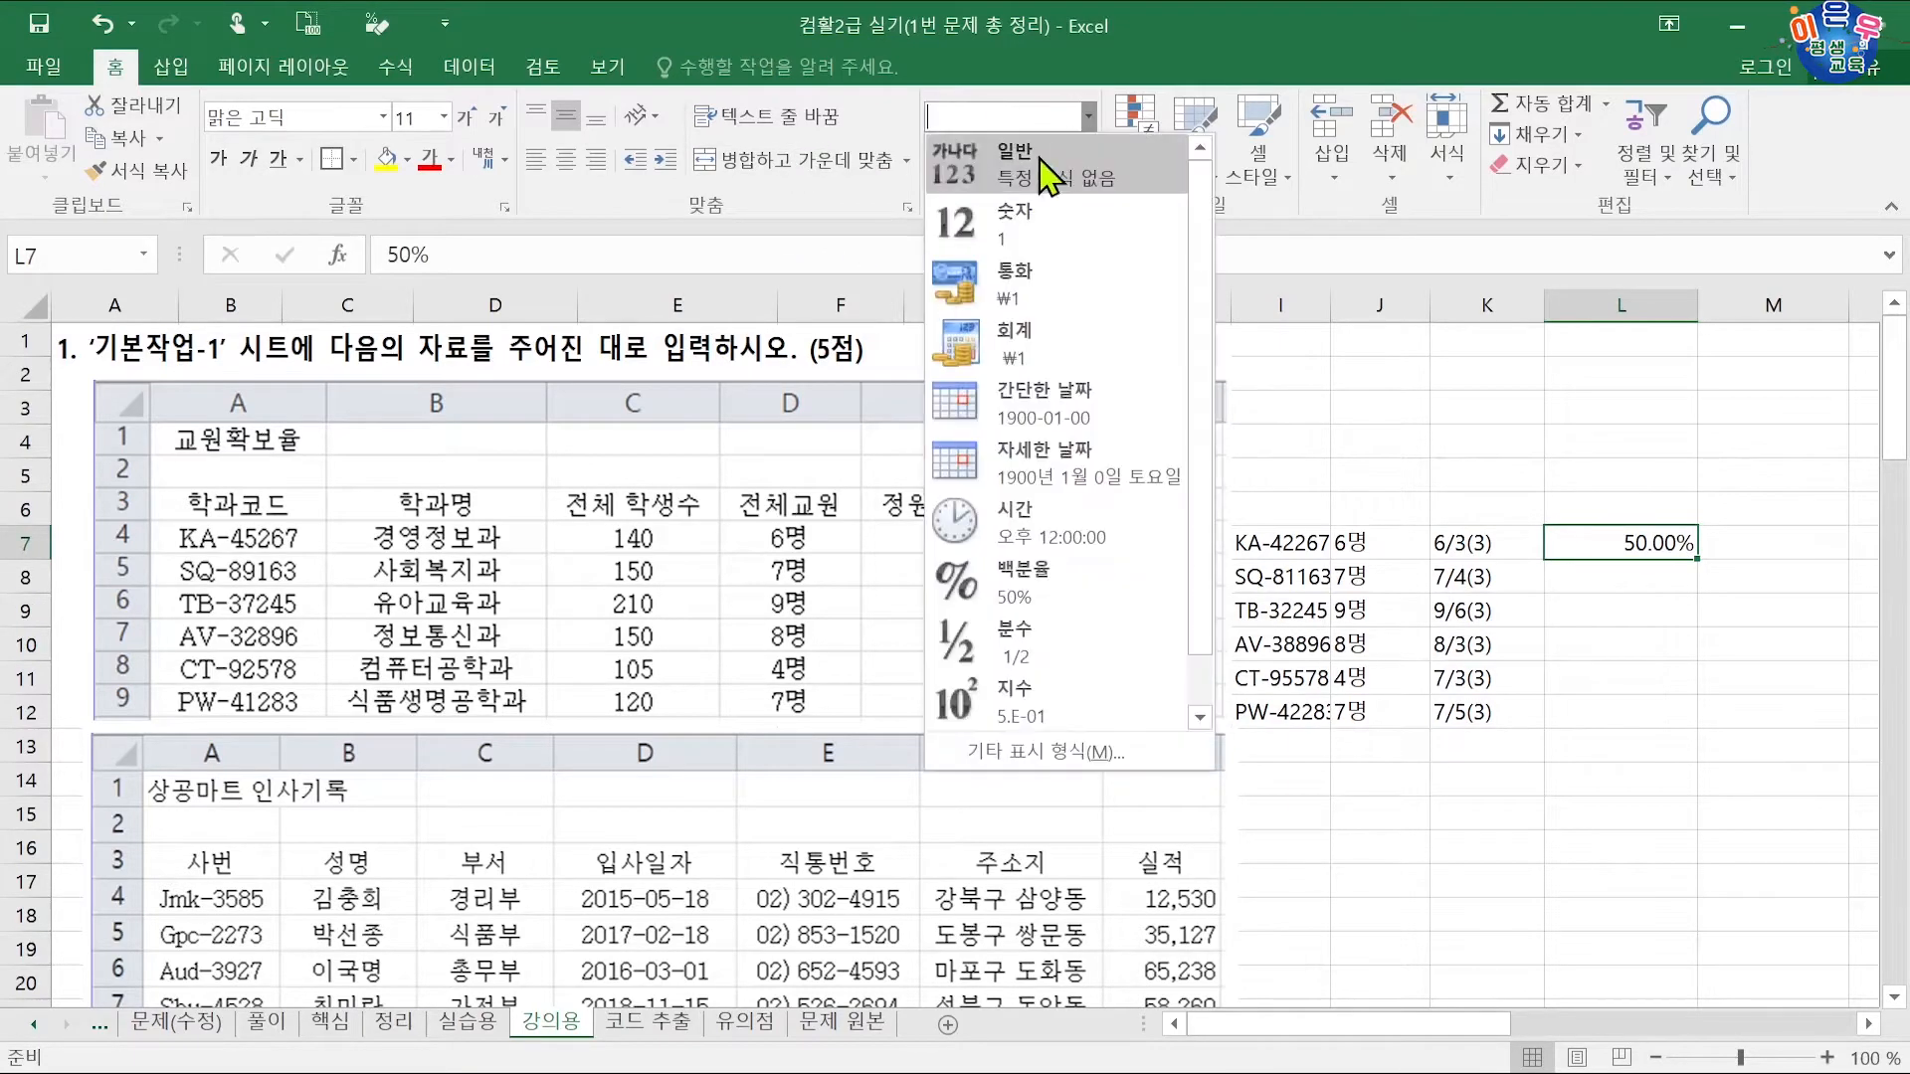
left_click(1044, 164)
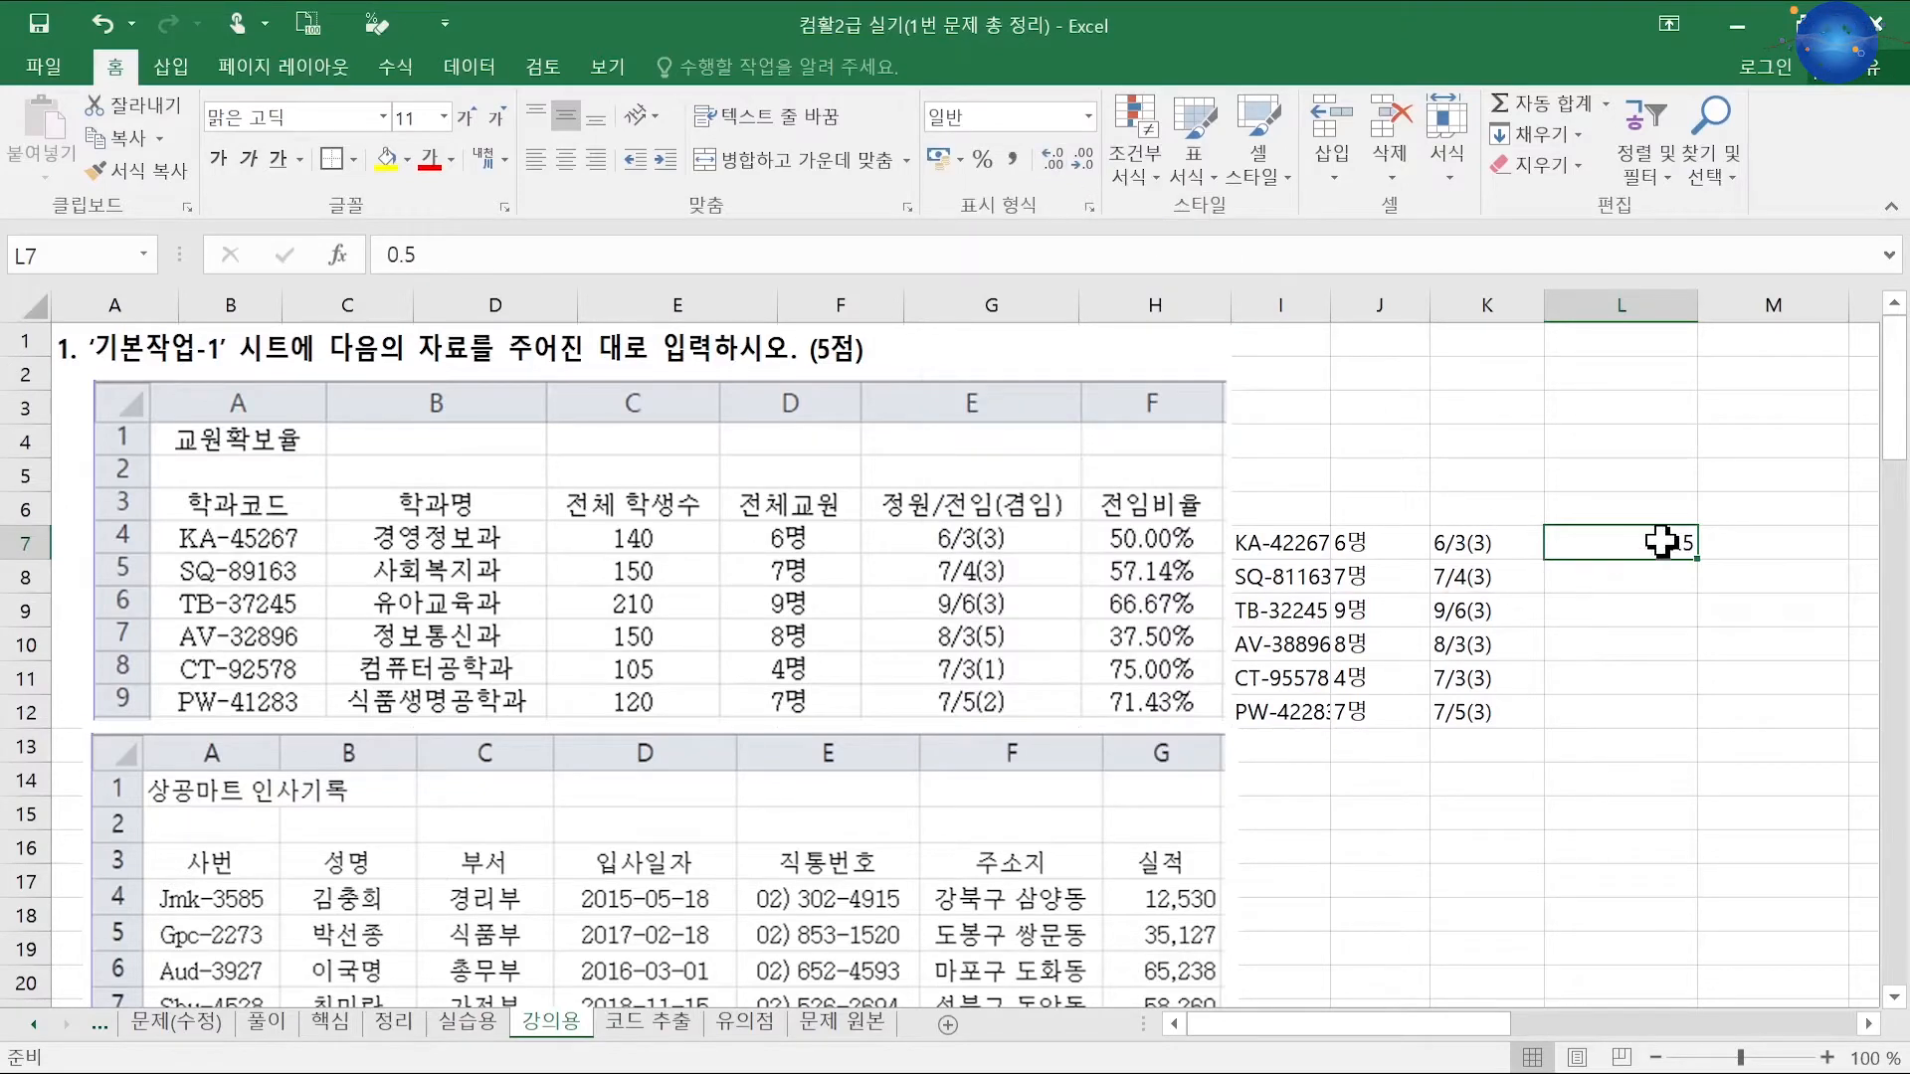
type("50")
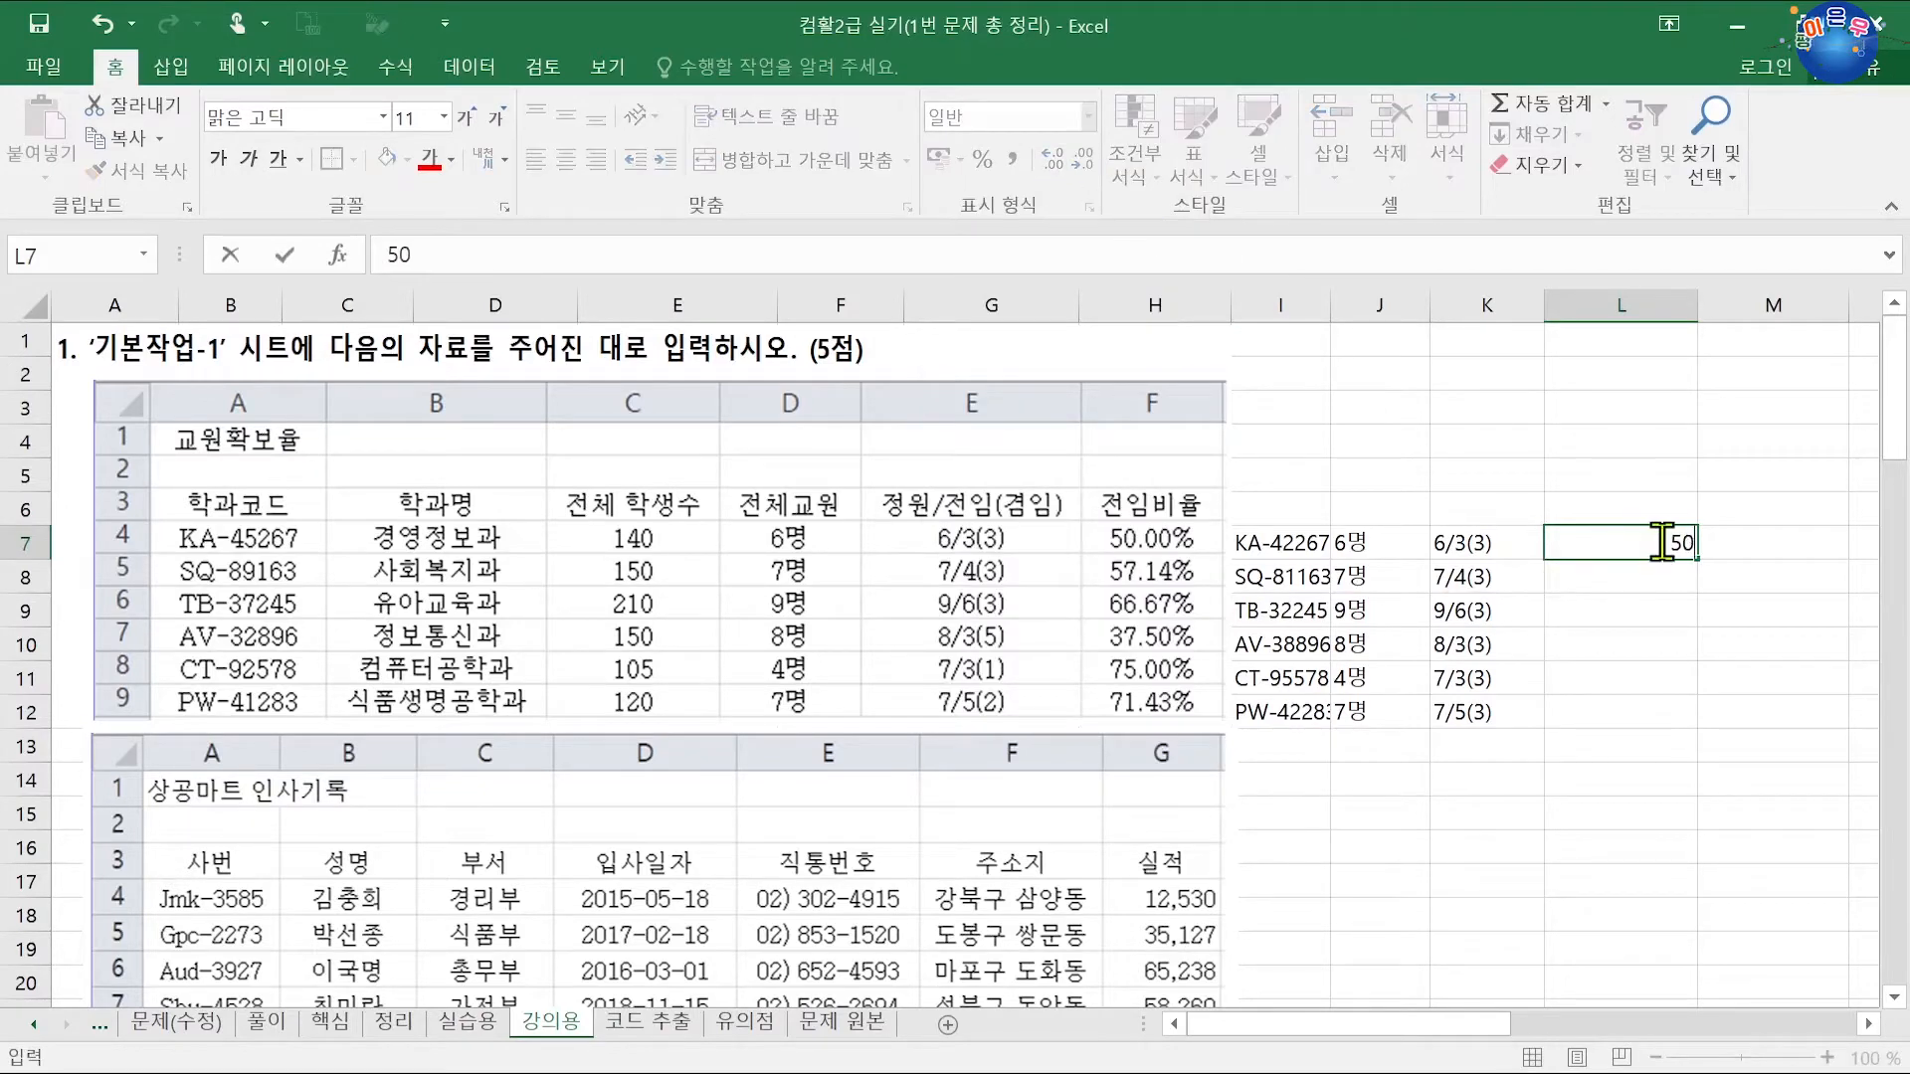
type(".00")
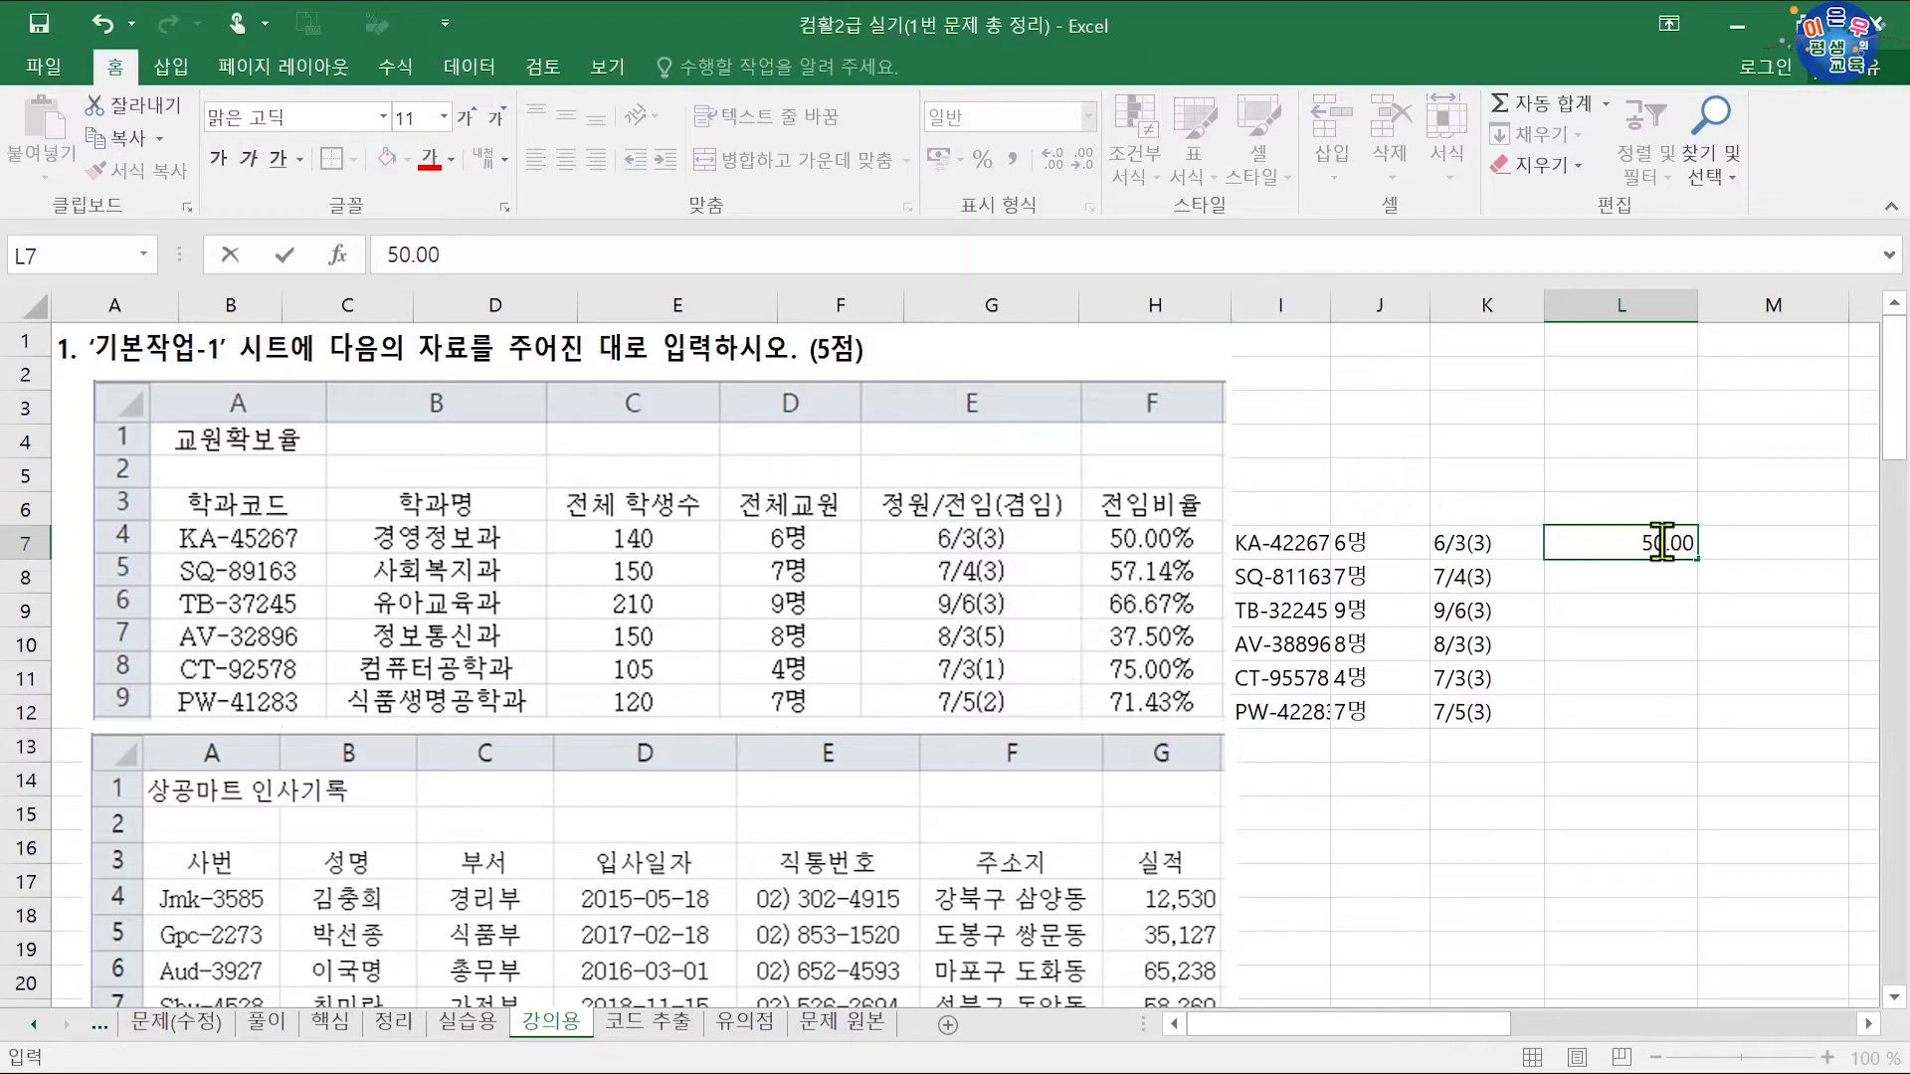
key("Return")
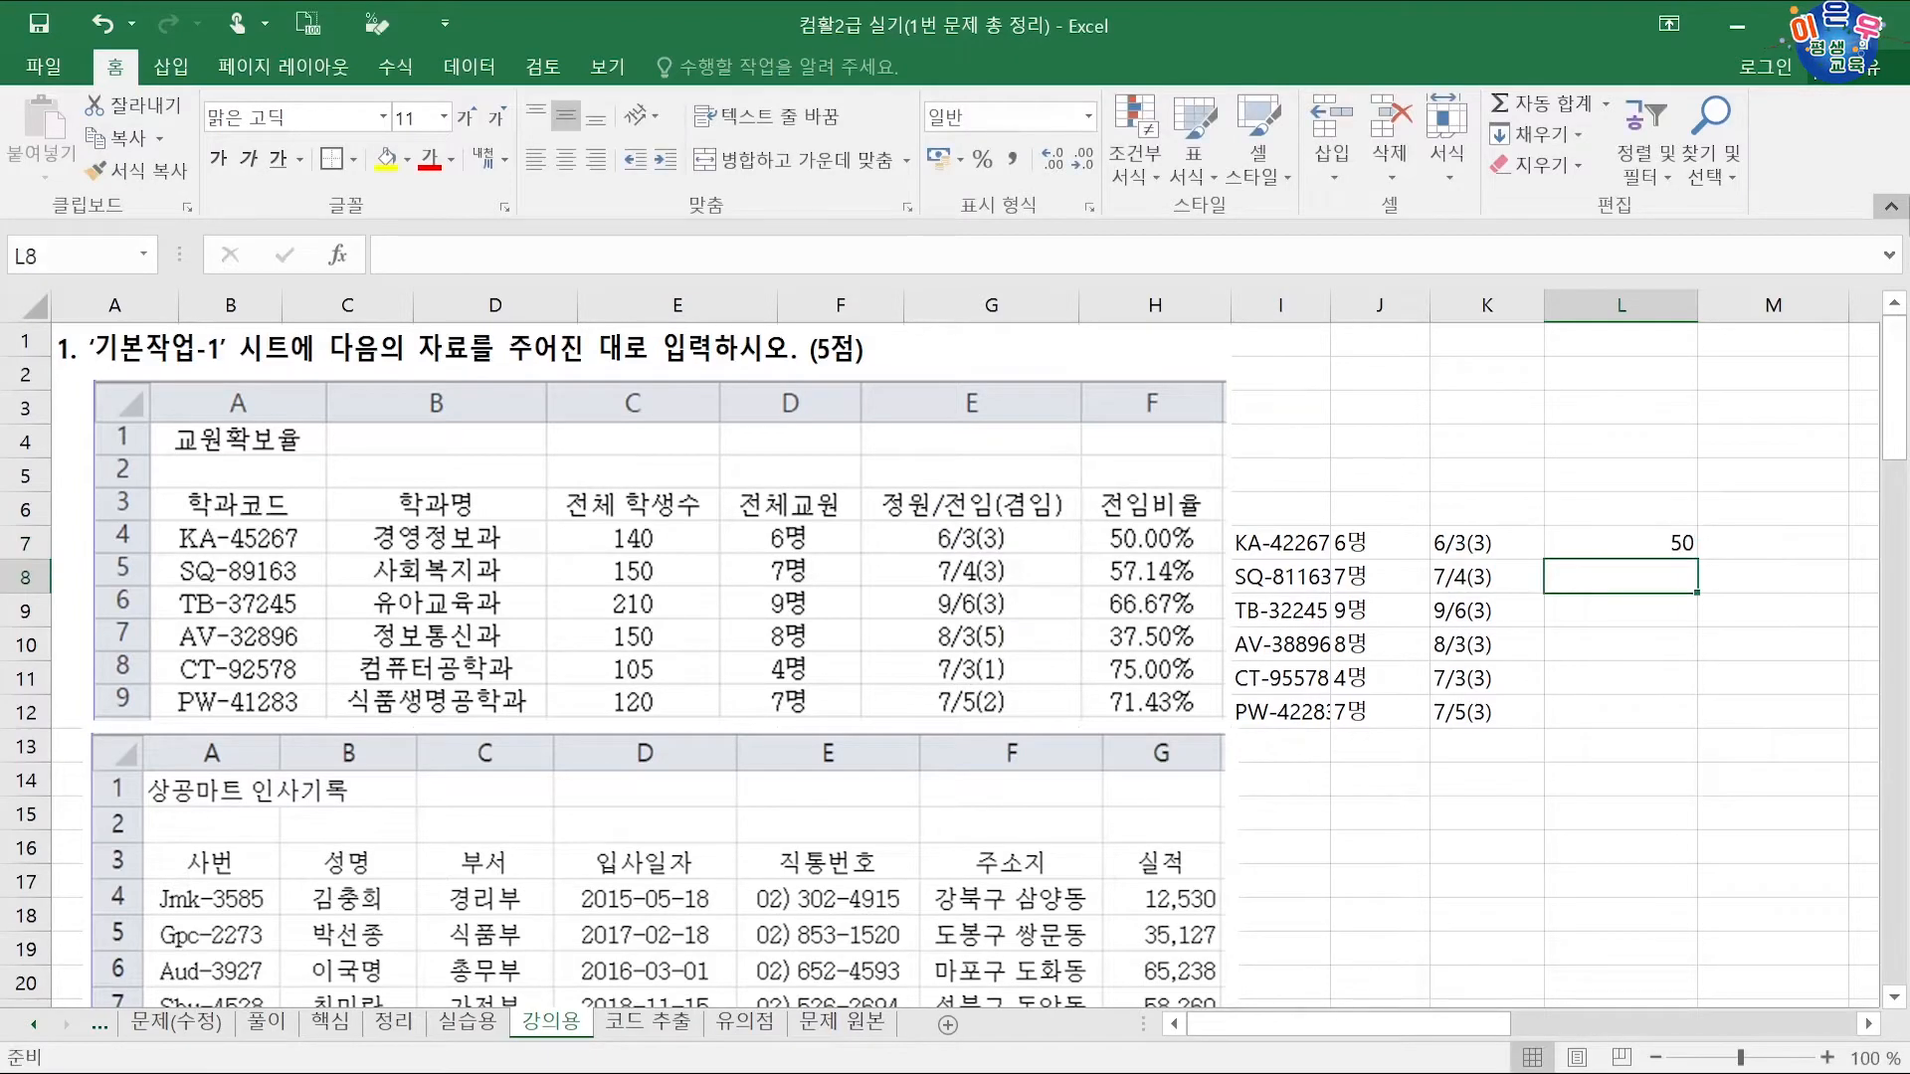
Step: Enter the ratios 57.14, 66.67, 37.5, 75 and 71.43 down L8:L12
type("5")
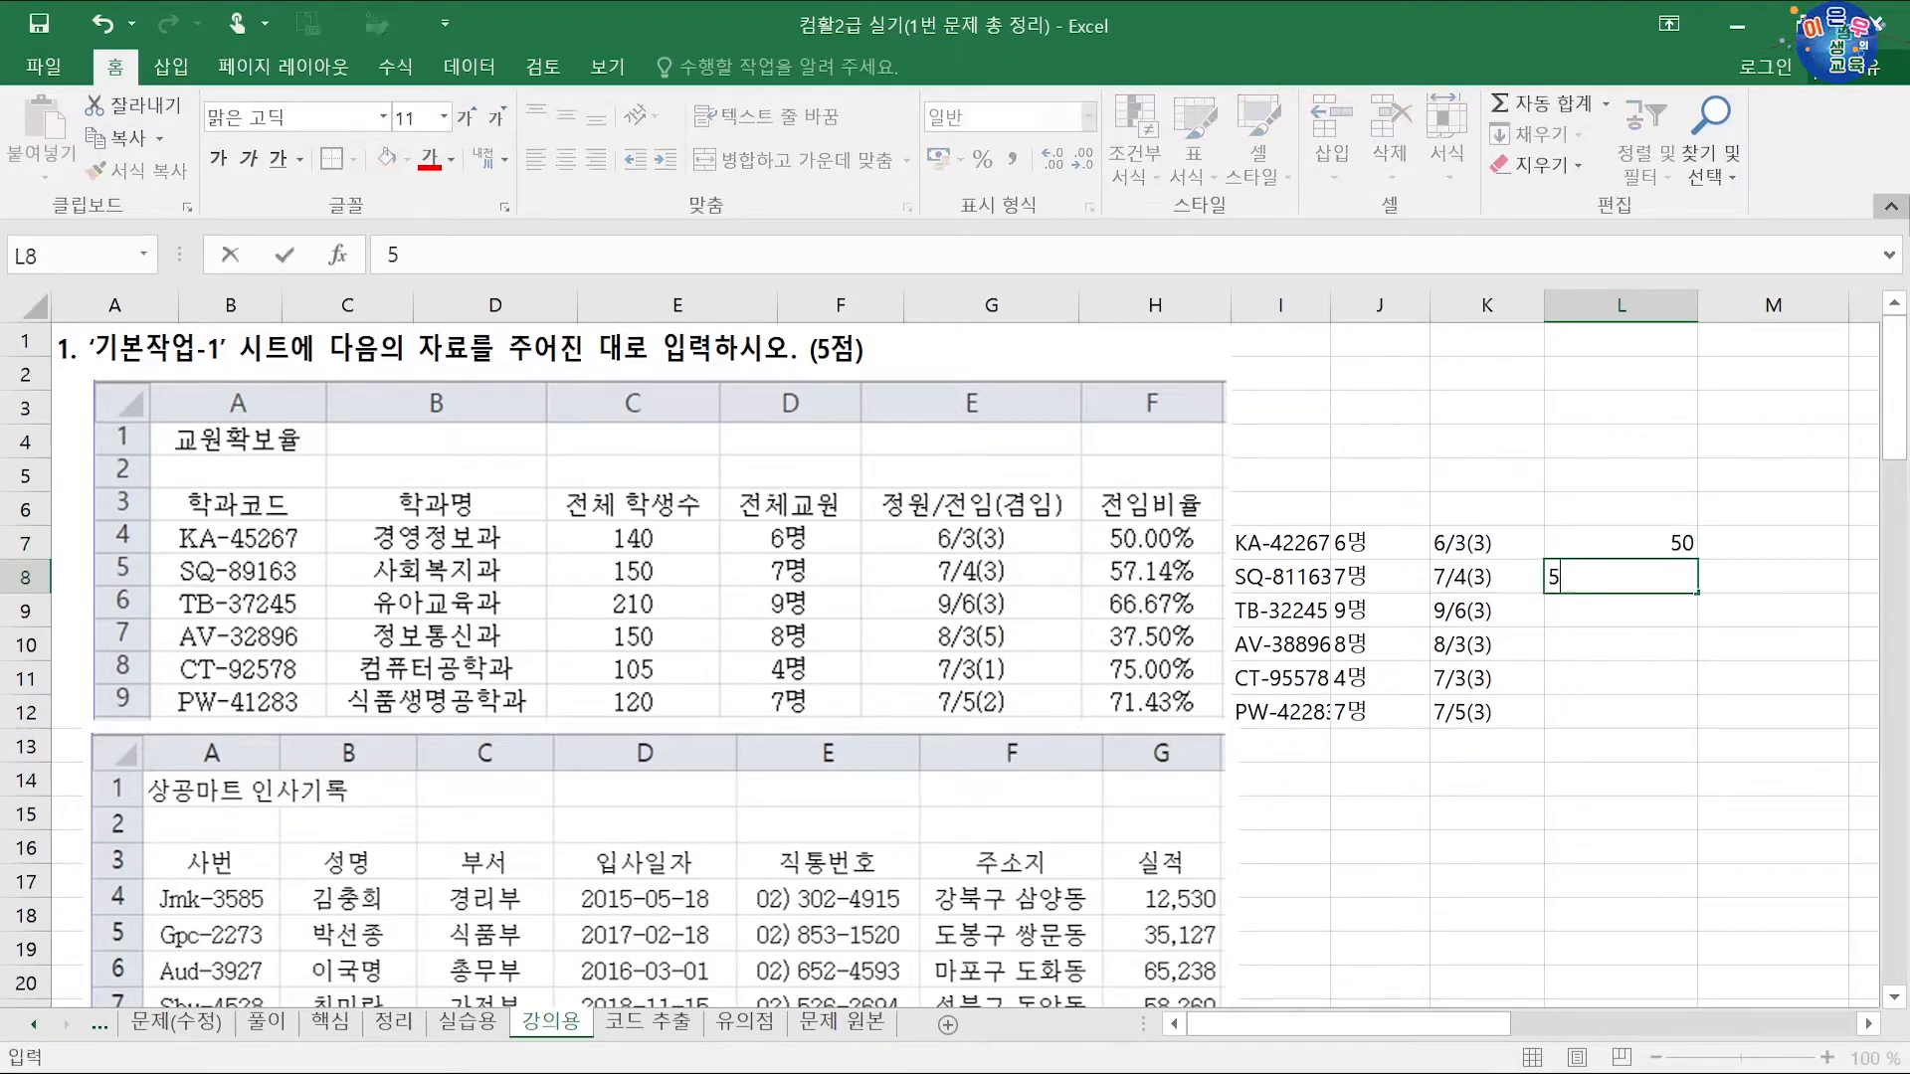
type("7.14")
key("Return")
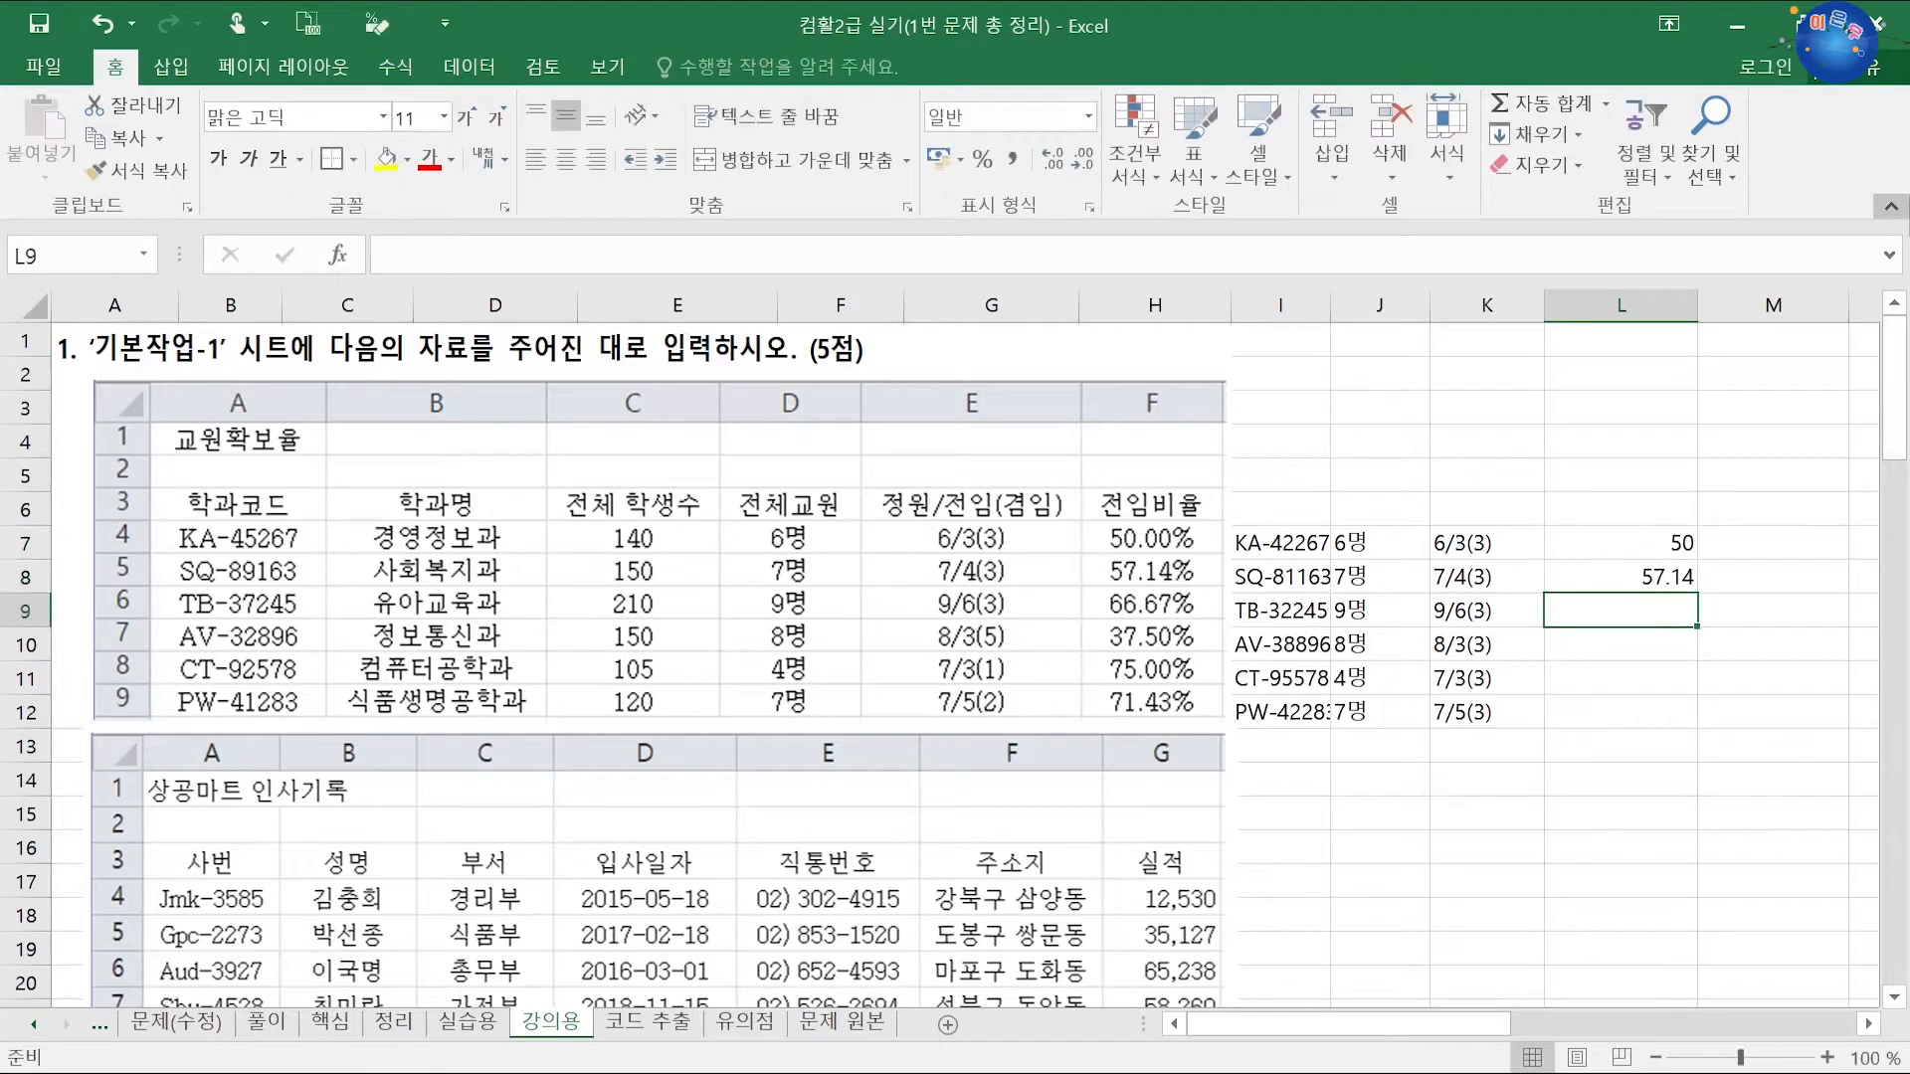
type("66.67")
key("Return")
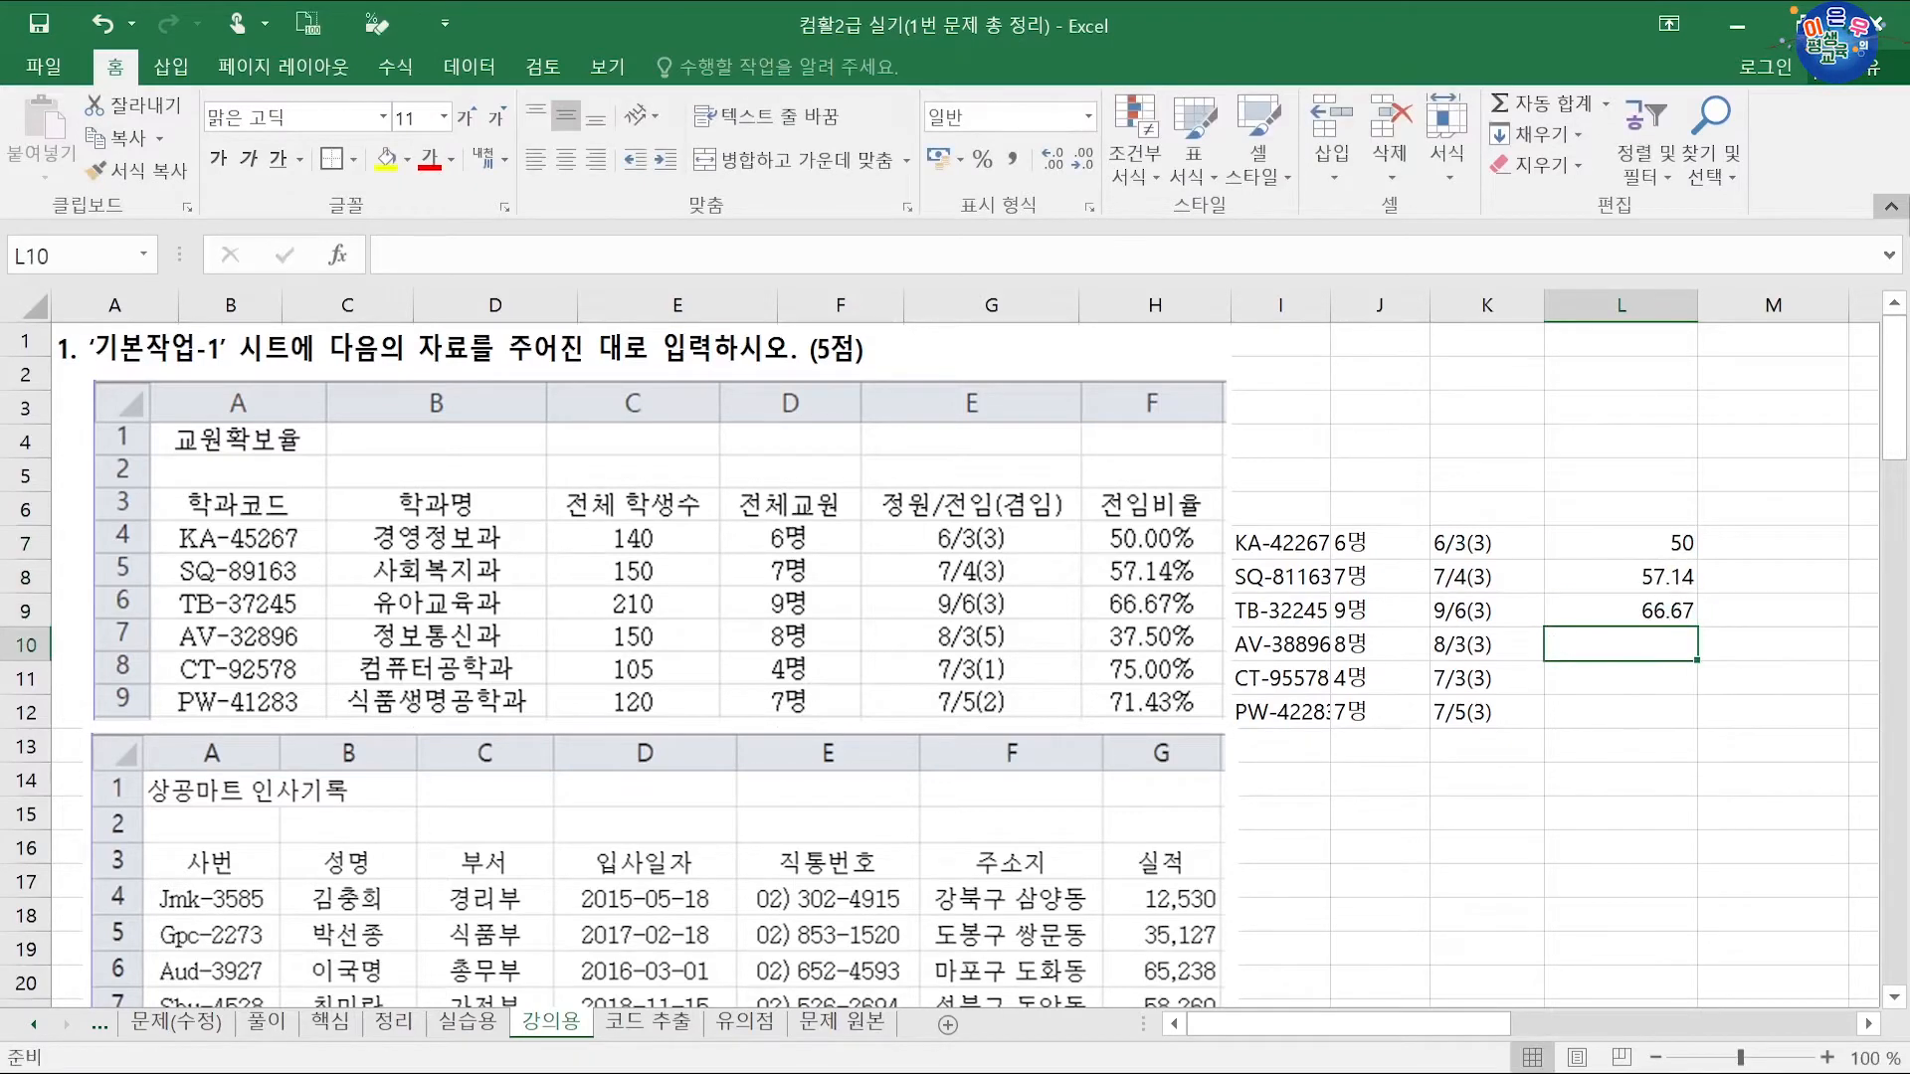
type("37.50")
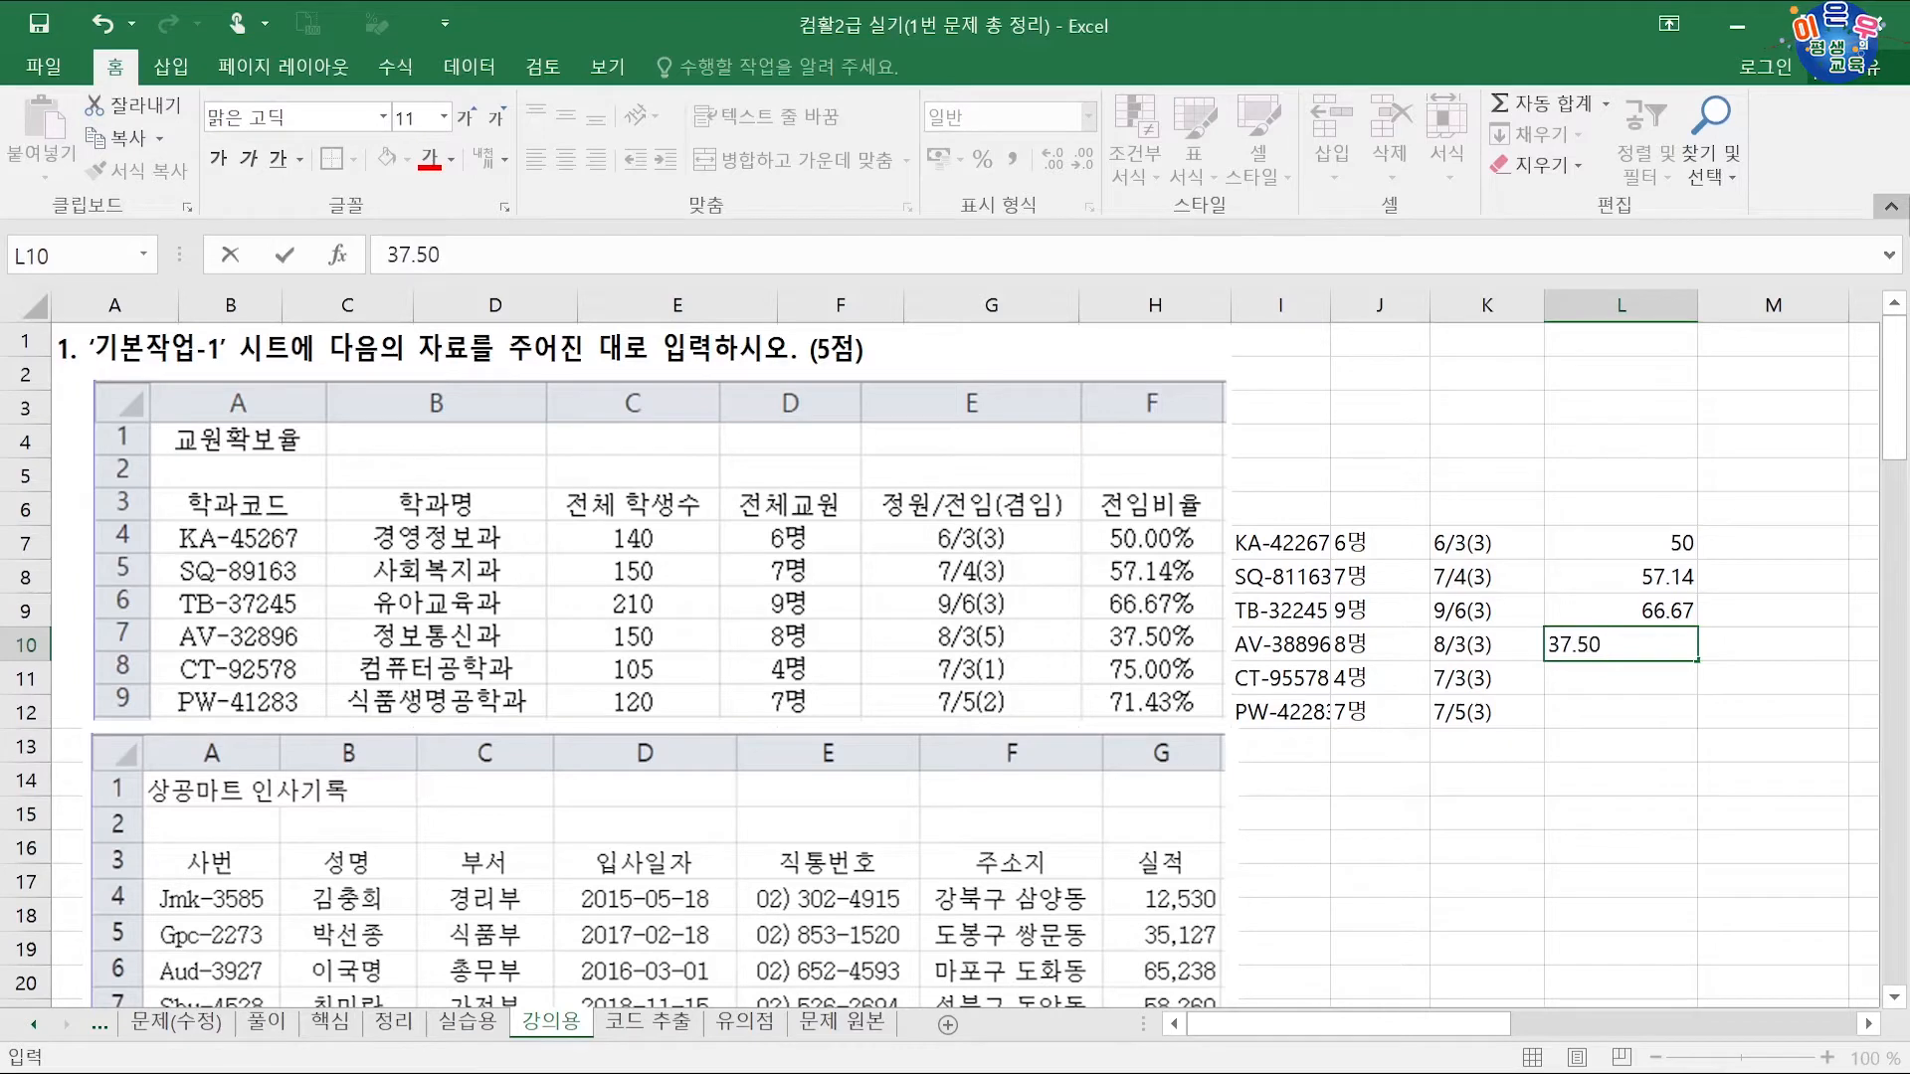
key("Return")
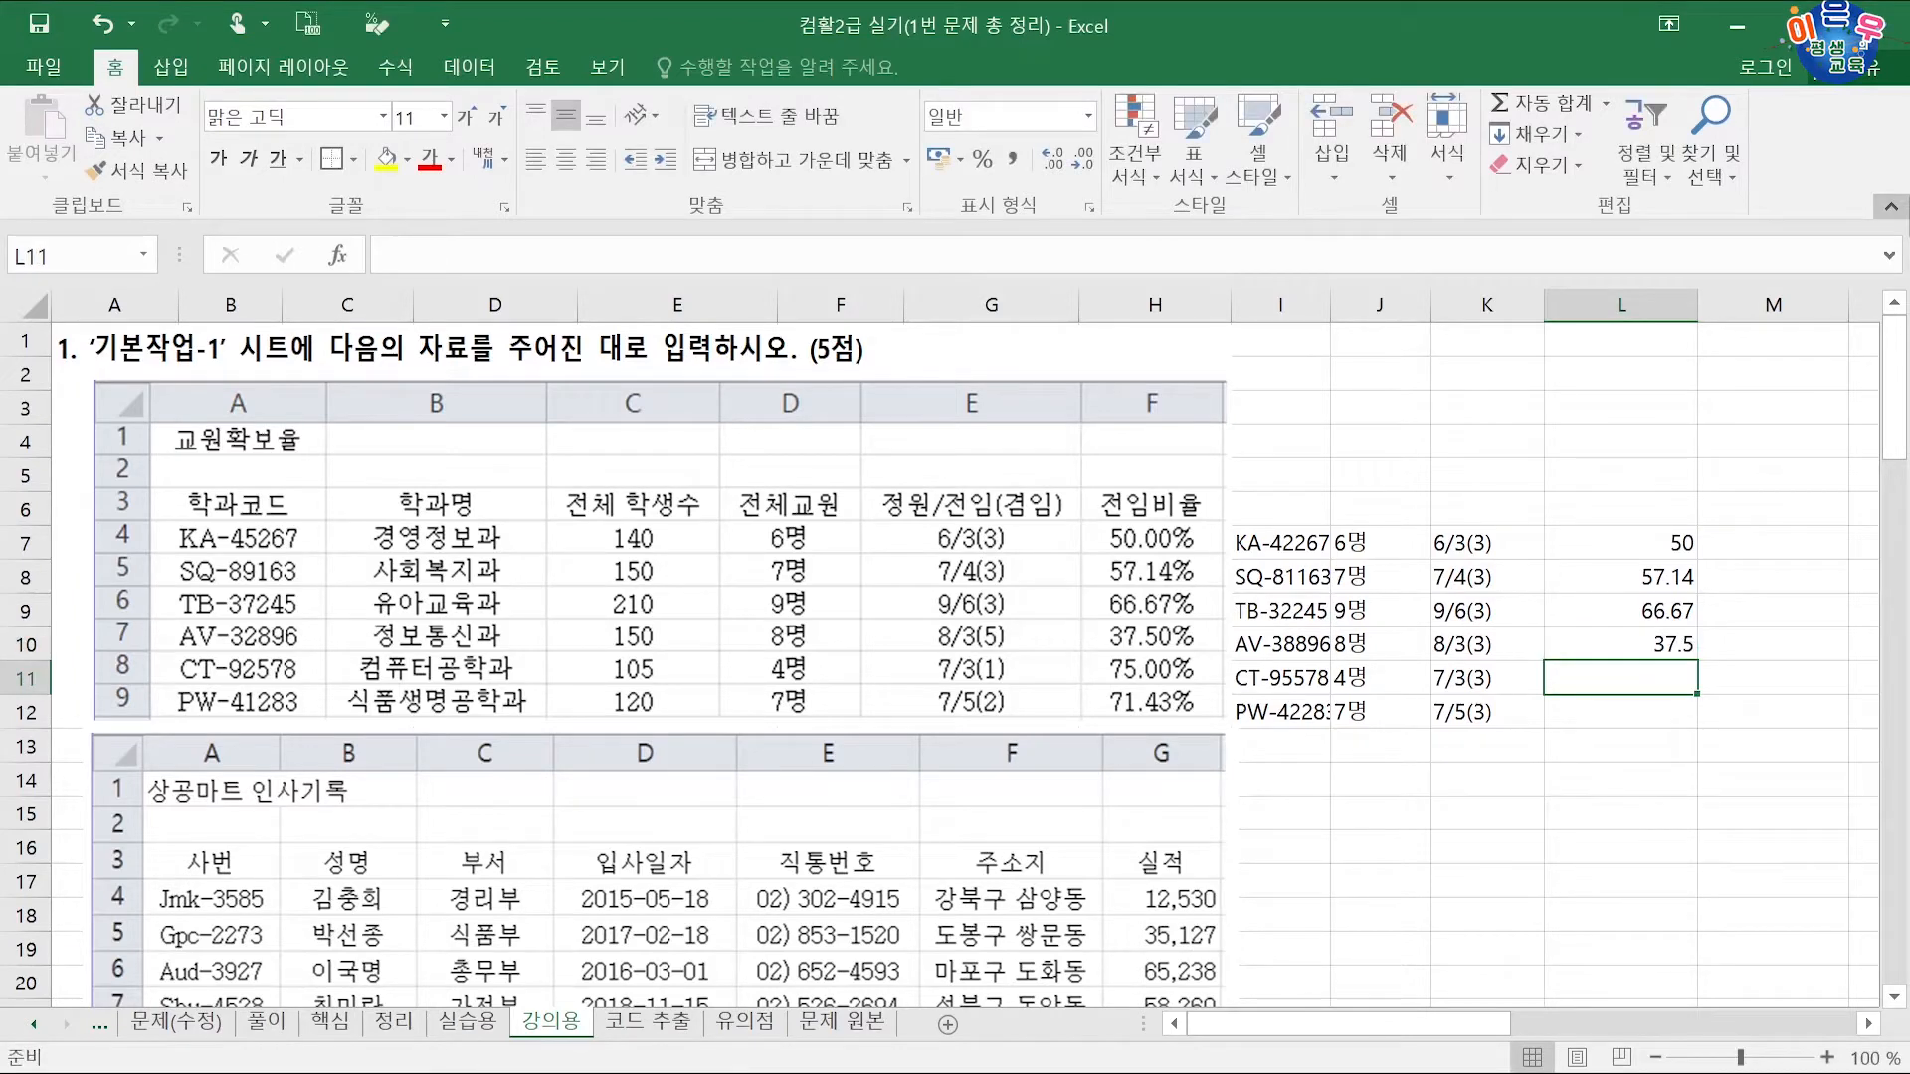
type("75")
key("Return")
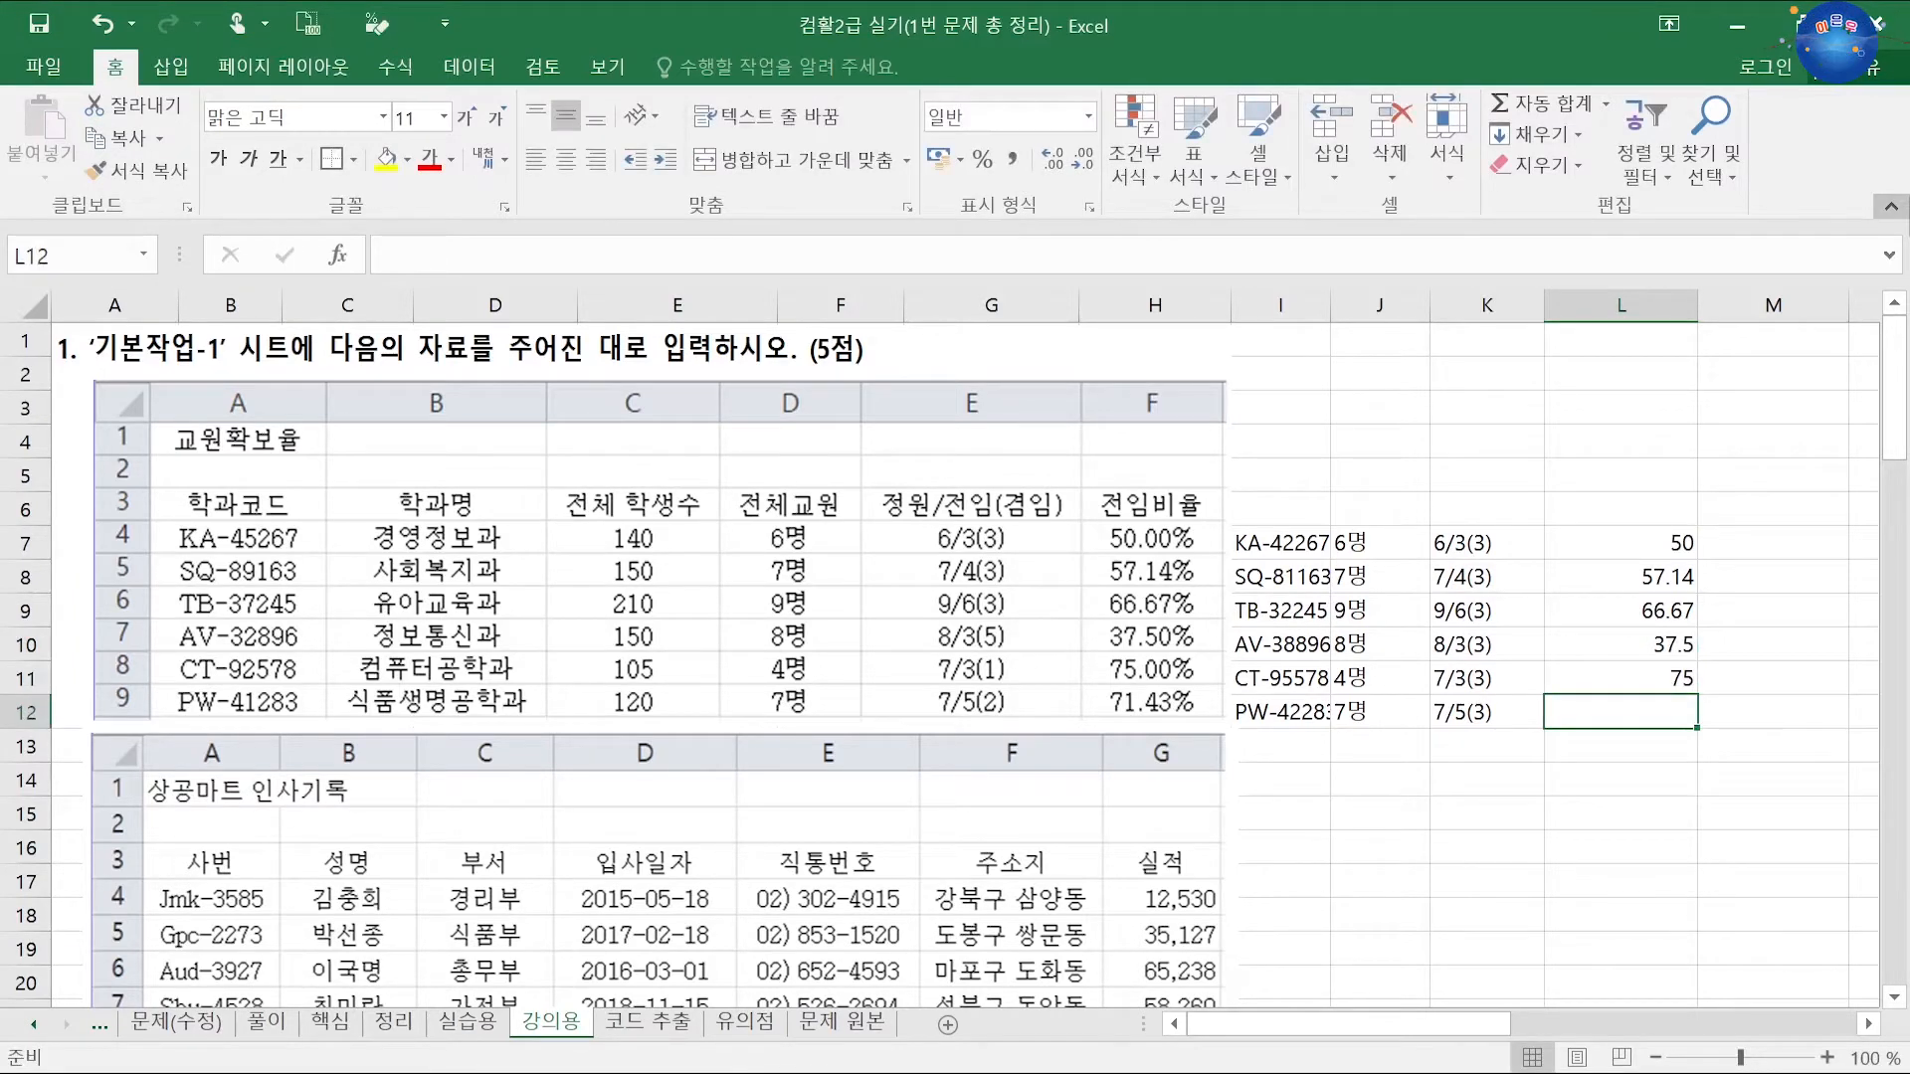
type("71.43")
key("Return")
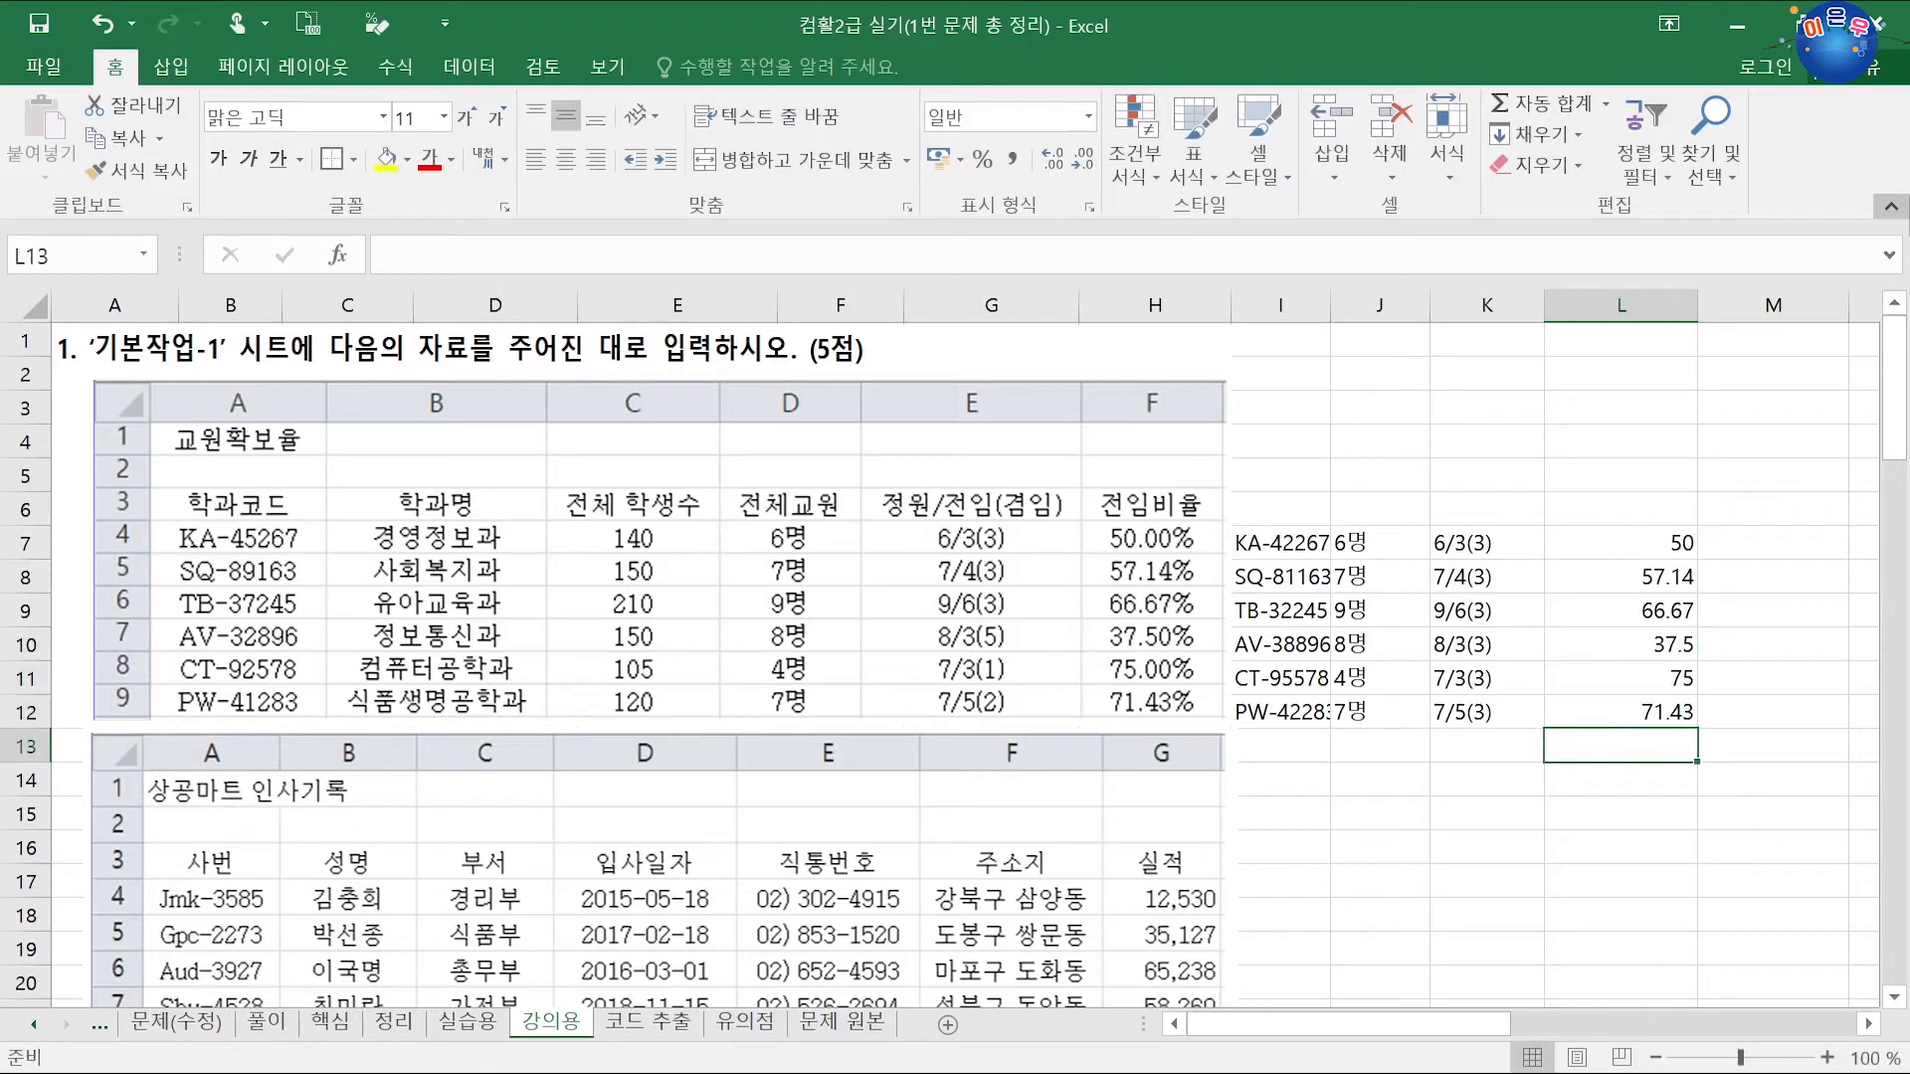
Step: Flash-fill percentages 50.00% to 71.43% into M7:M12 from a 57.14% example in M8
left_click(1746, 543)
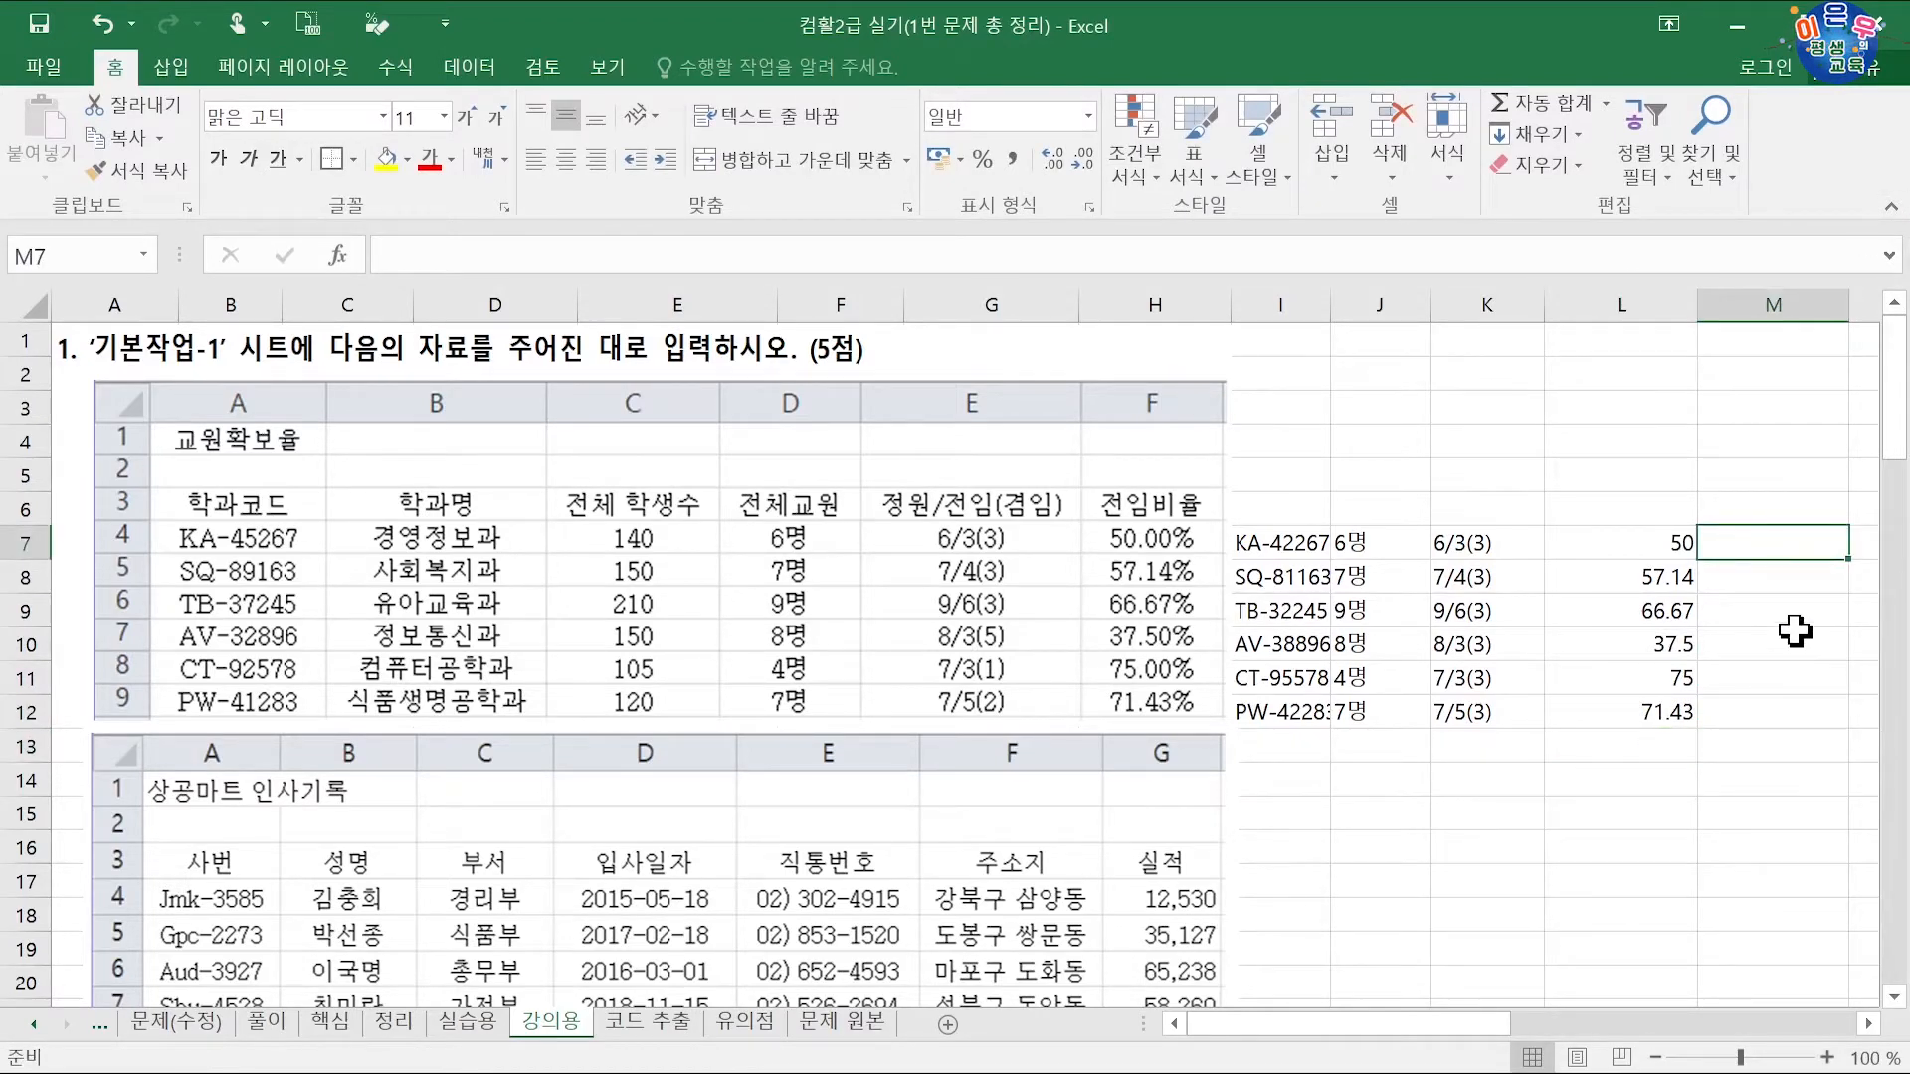
left_click(1786, 577)
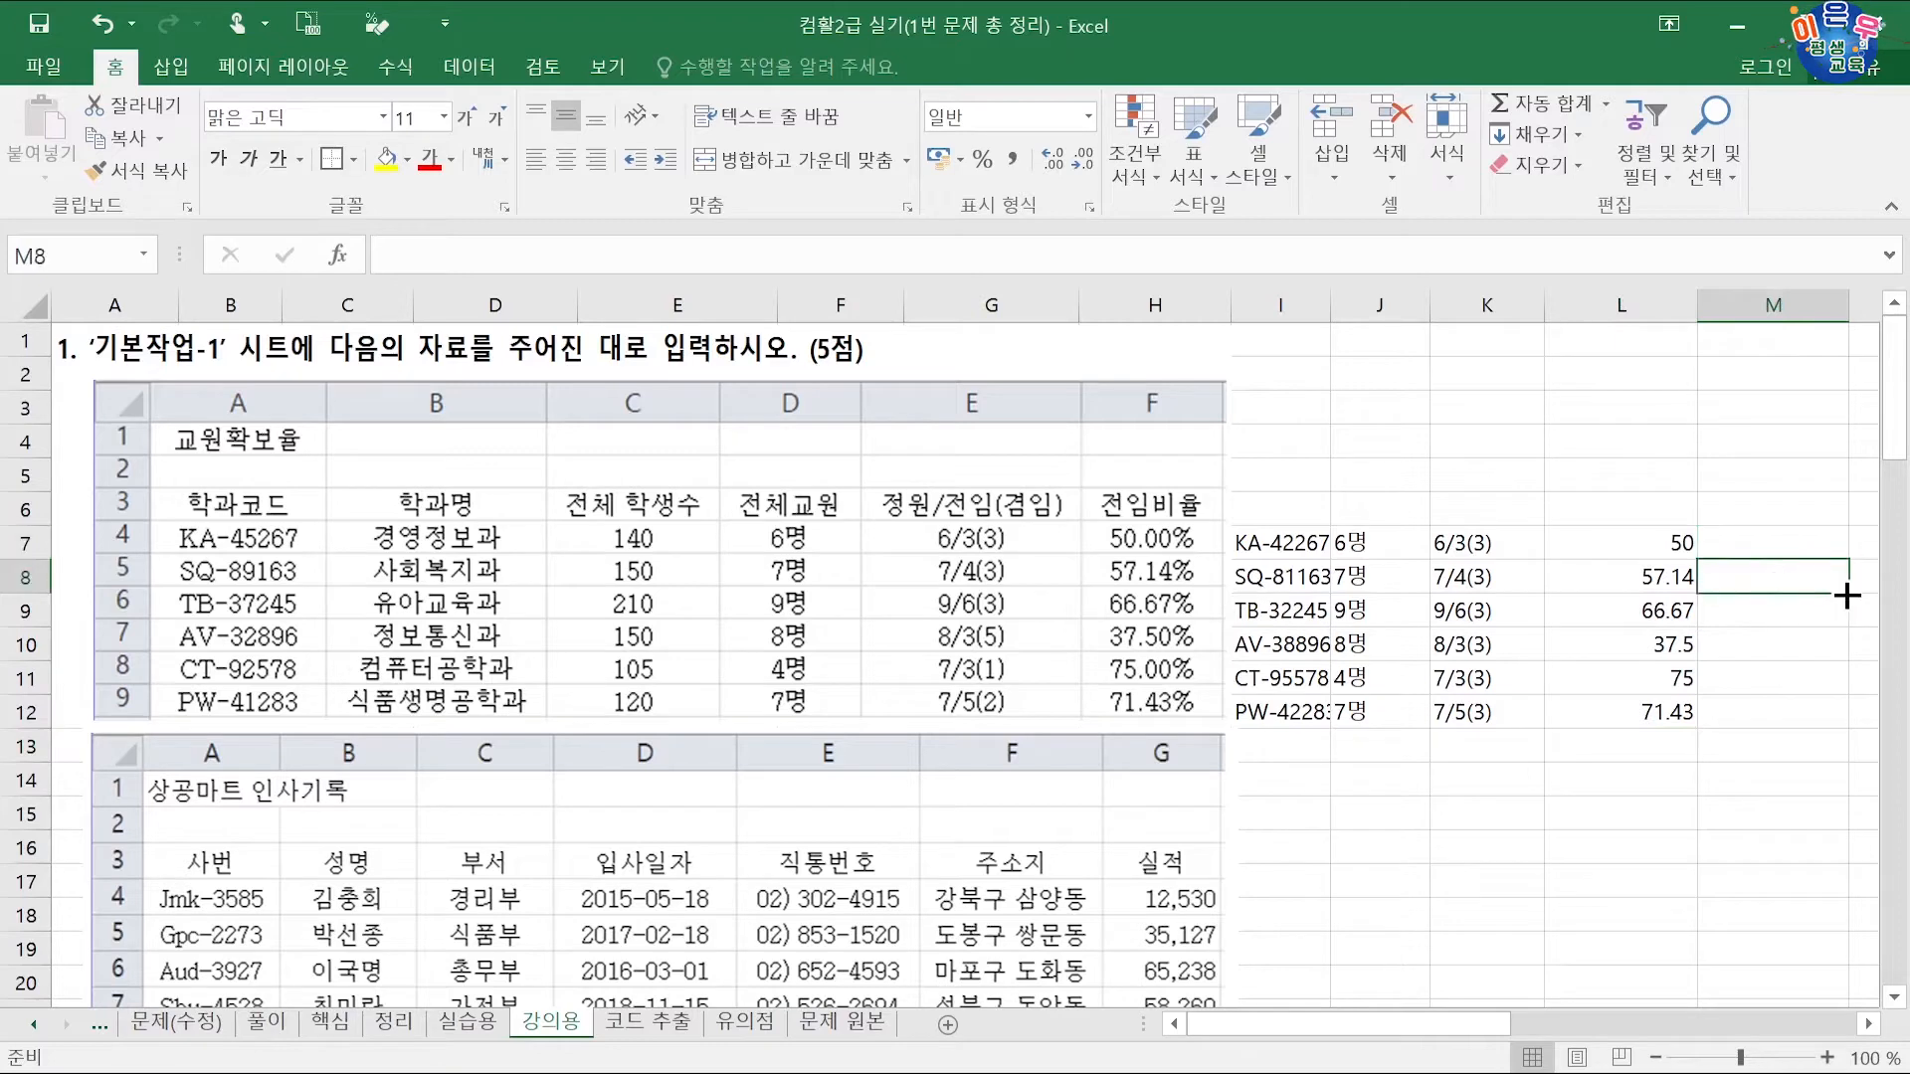
type("57.15")
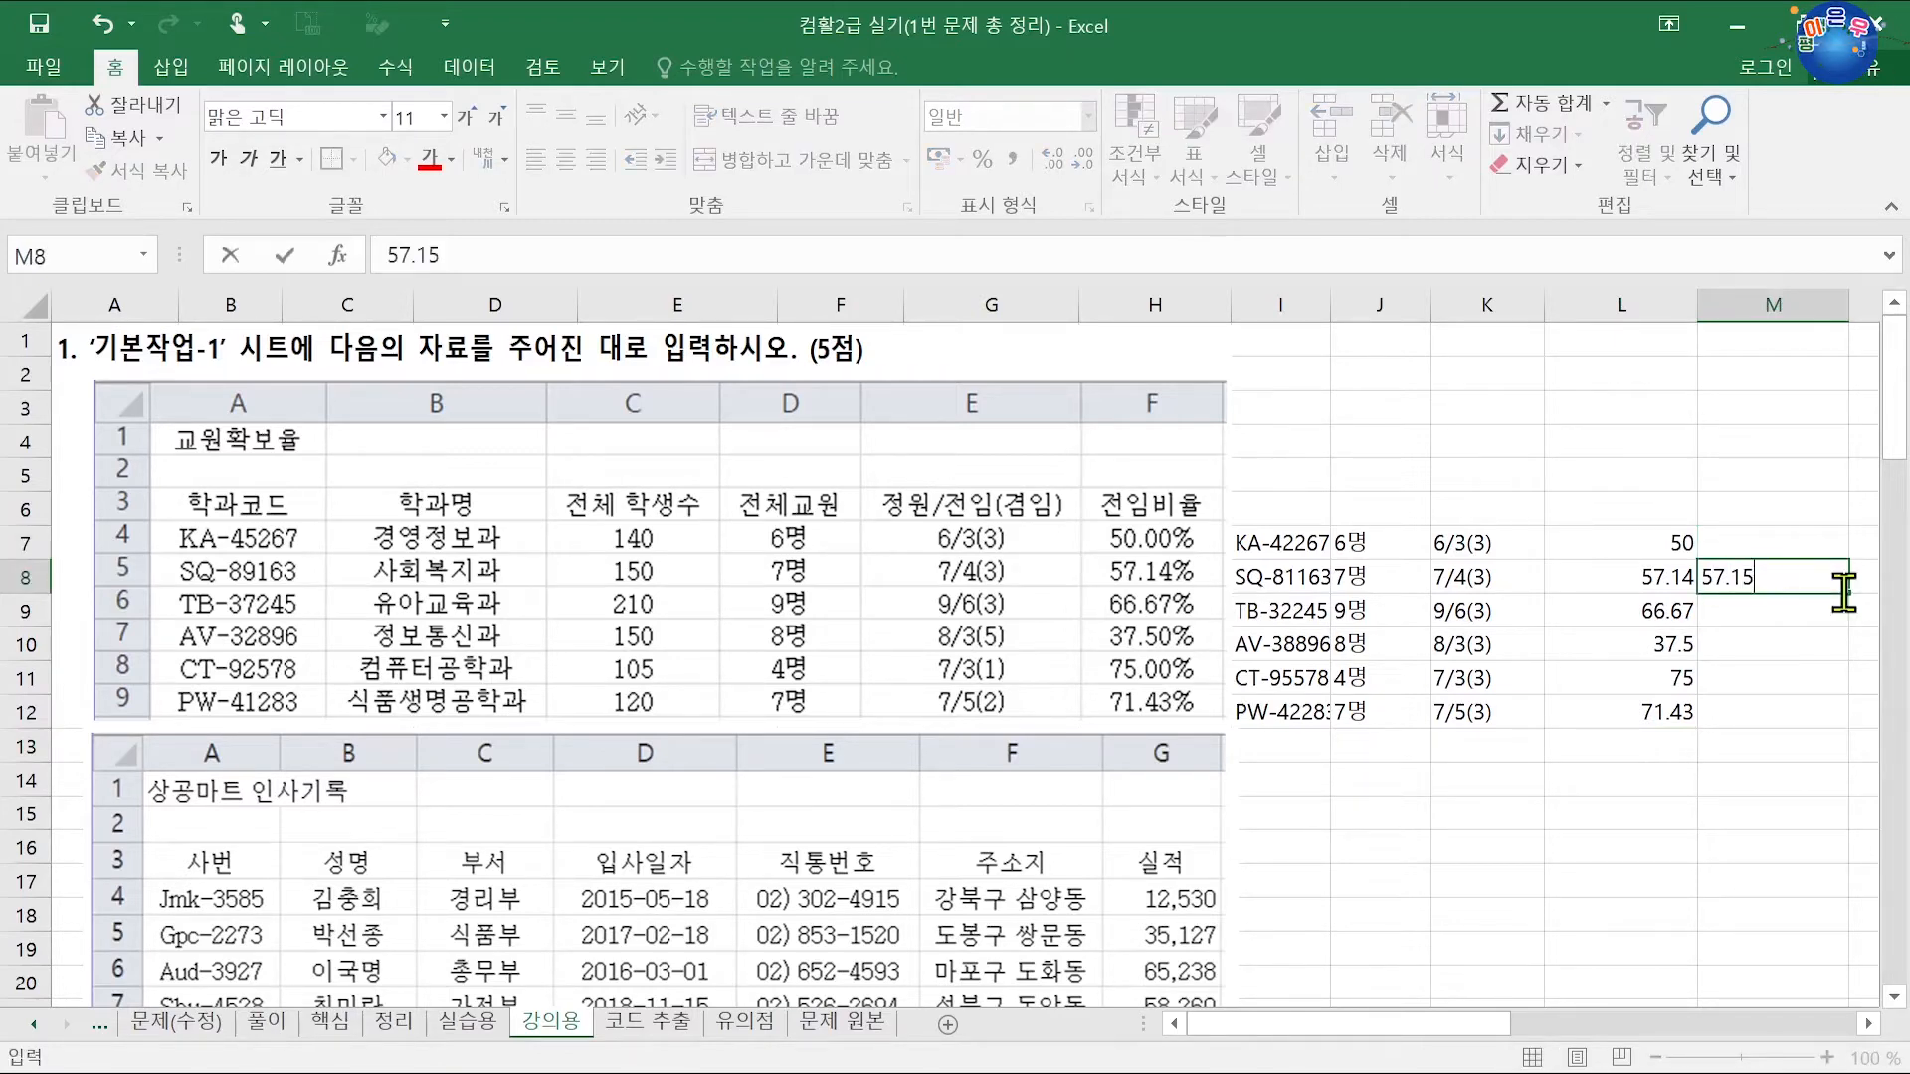
key("BackSpace")
key("Return")
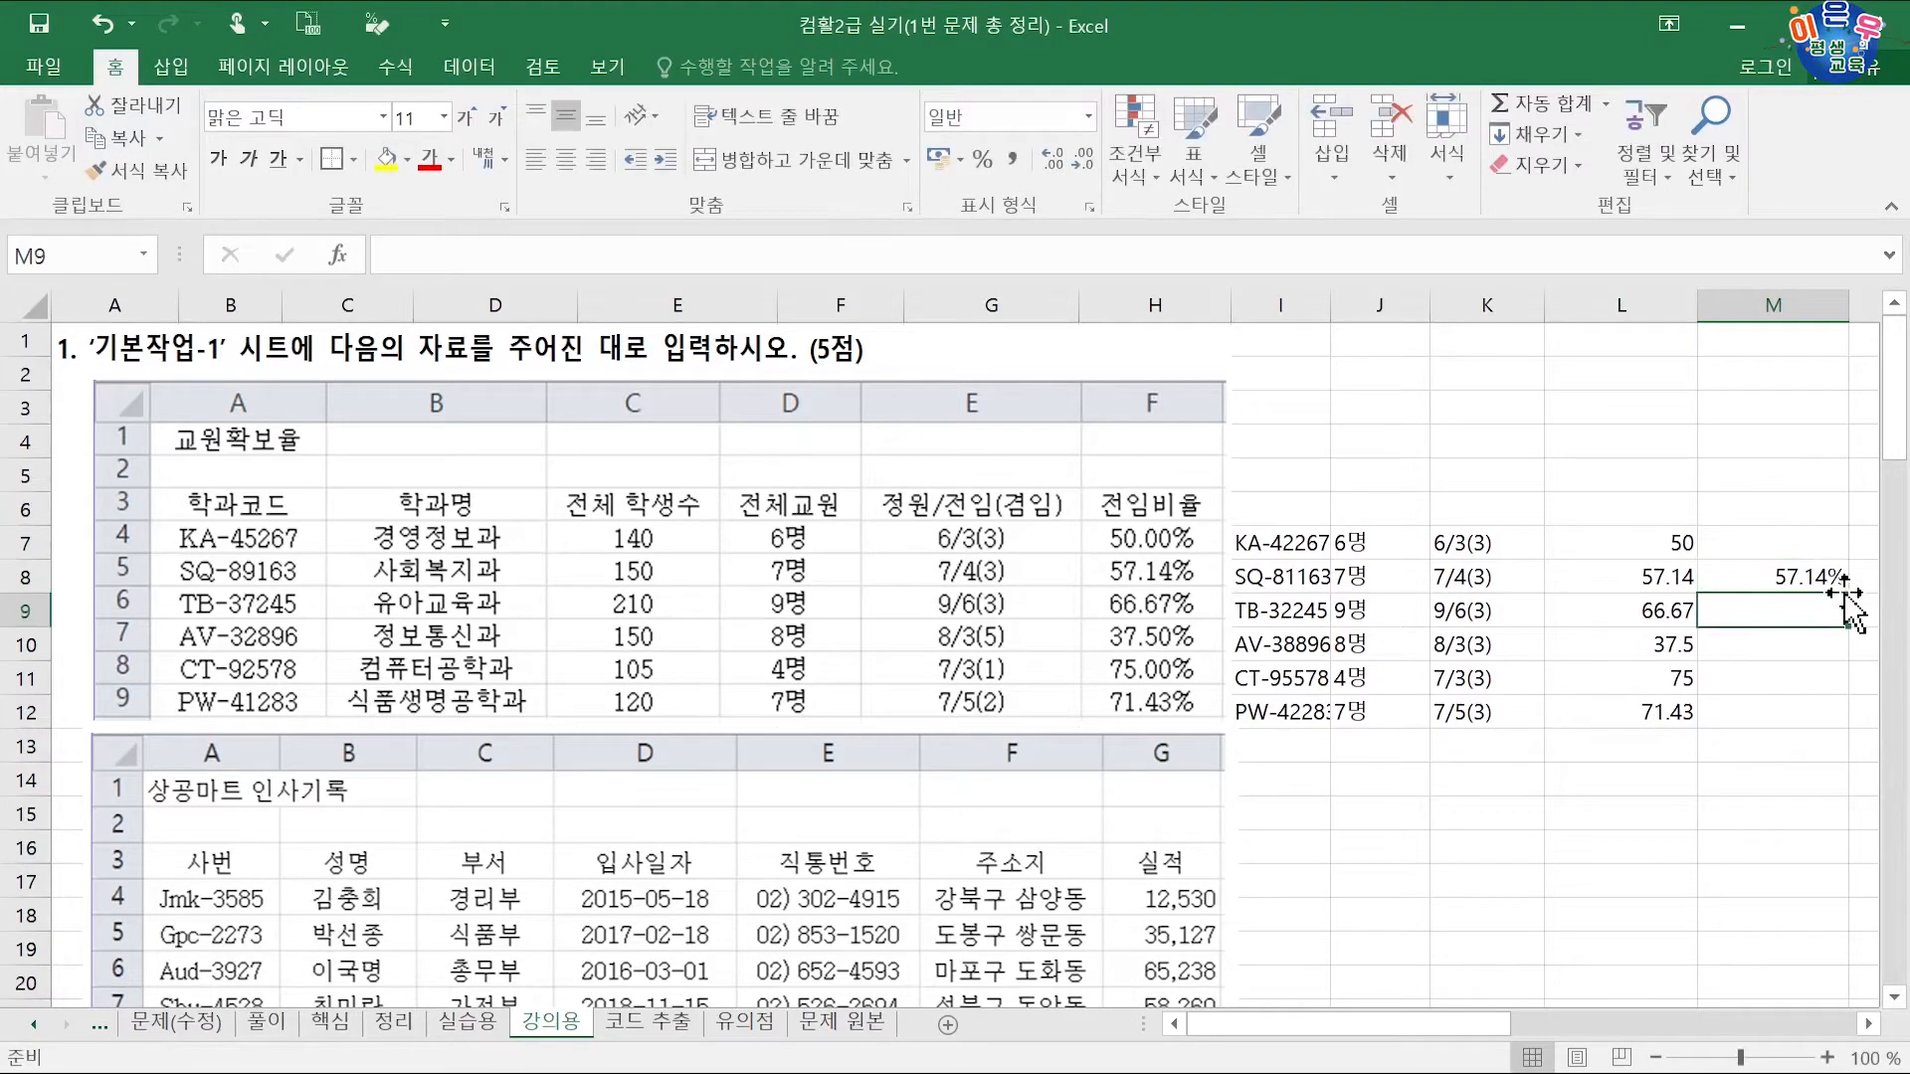
key("ctrl+e")
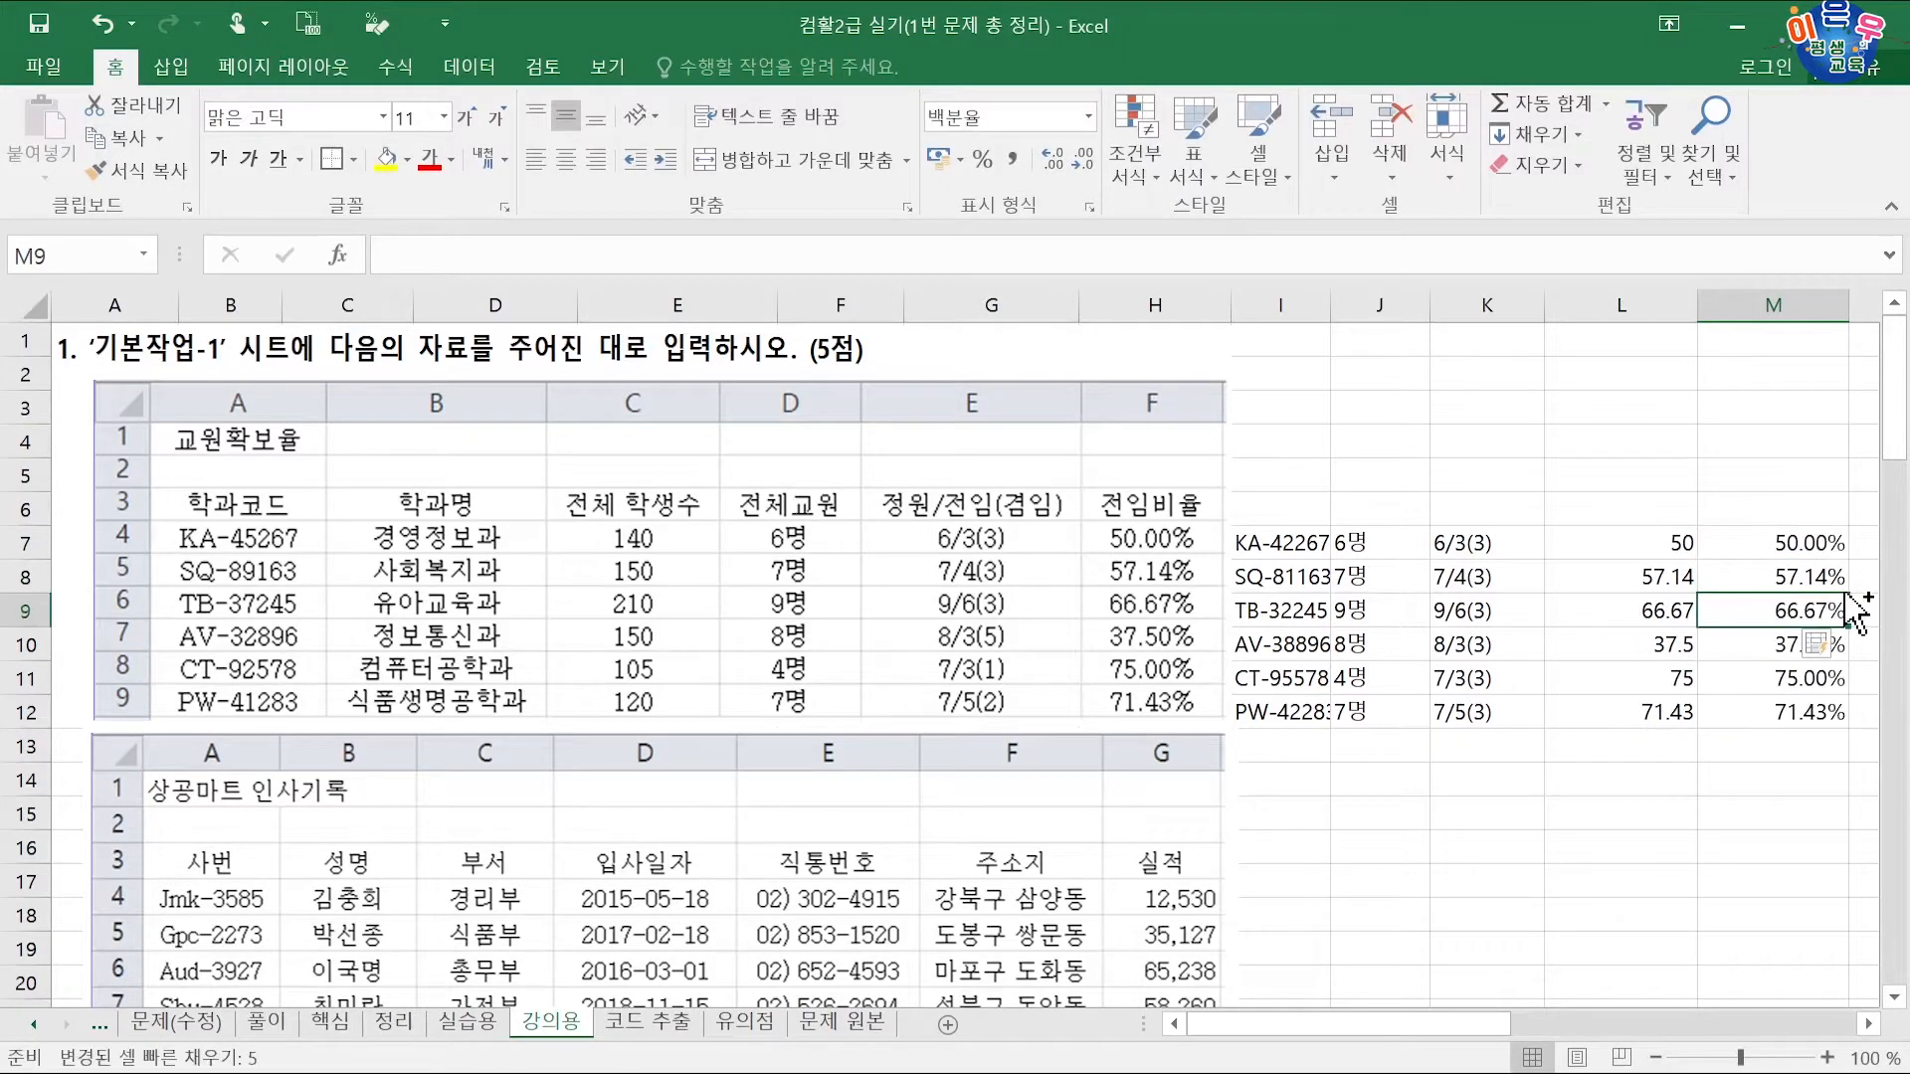
left_click(1722, 791)
left_click(1629, 546)
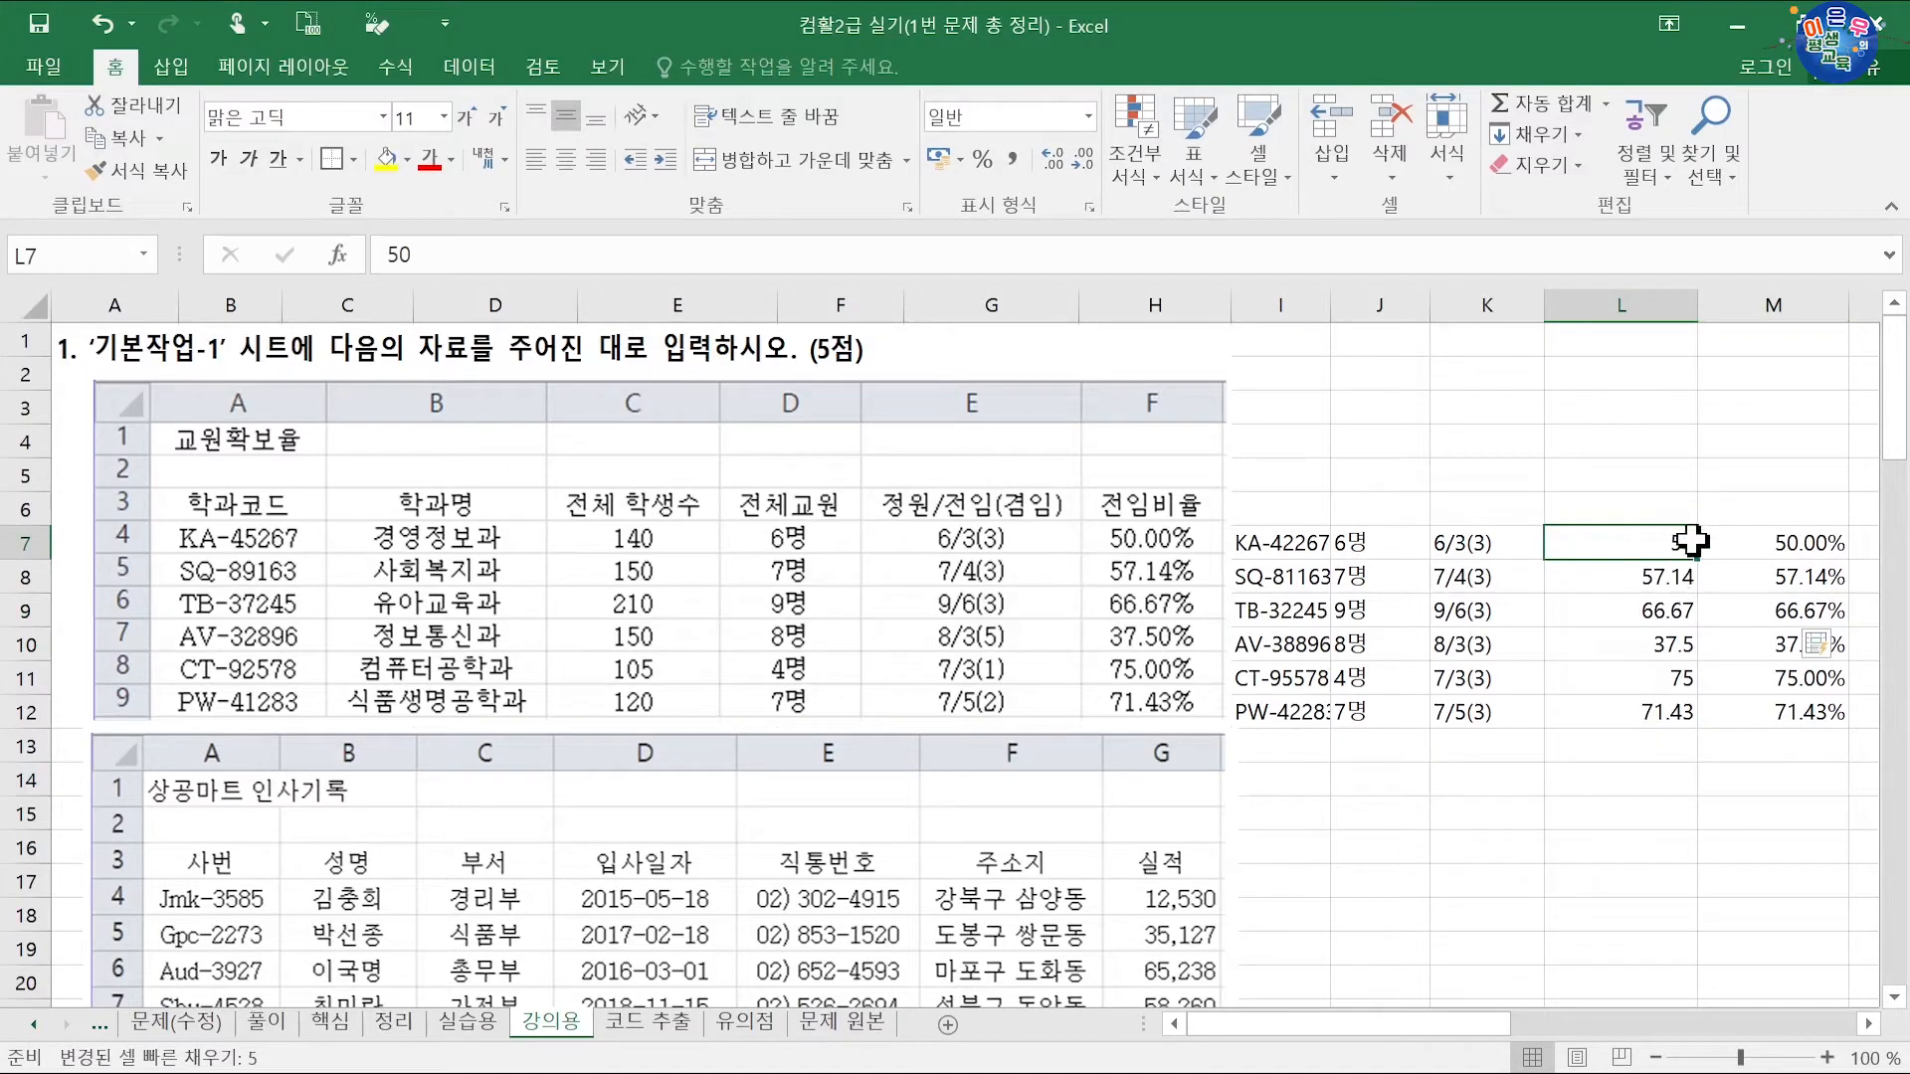
left_click(1679, 575)
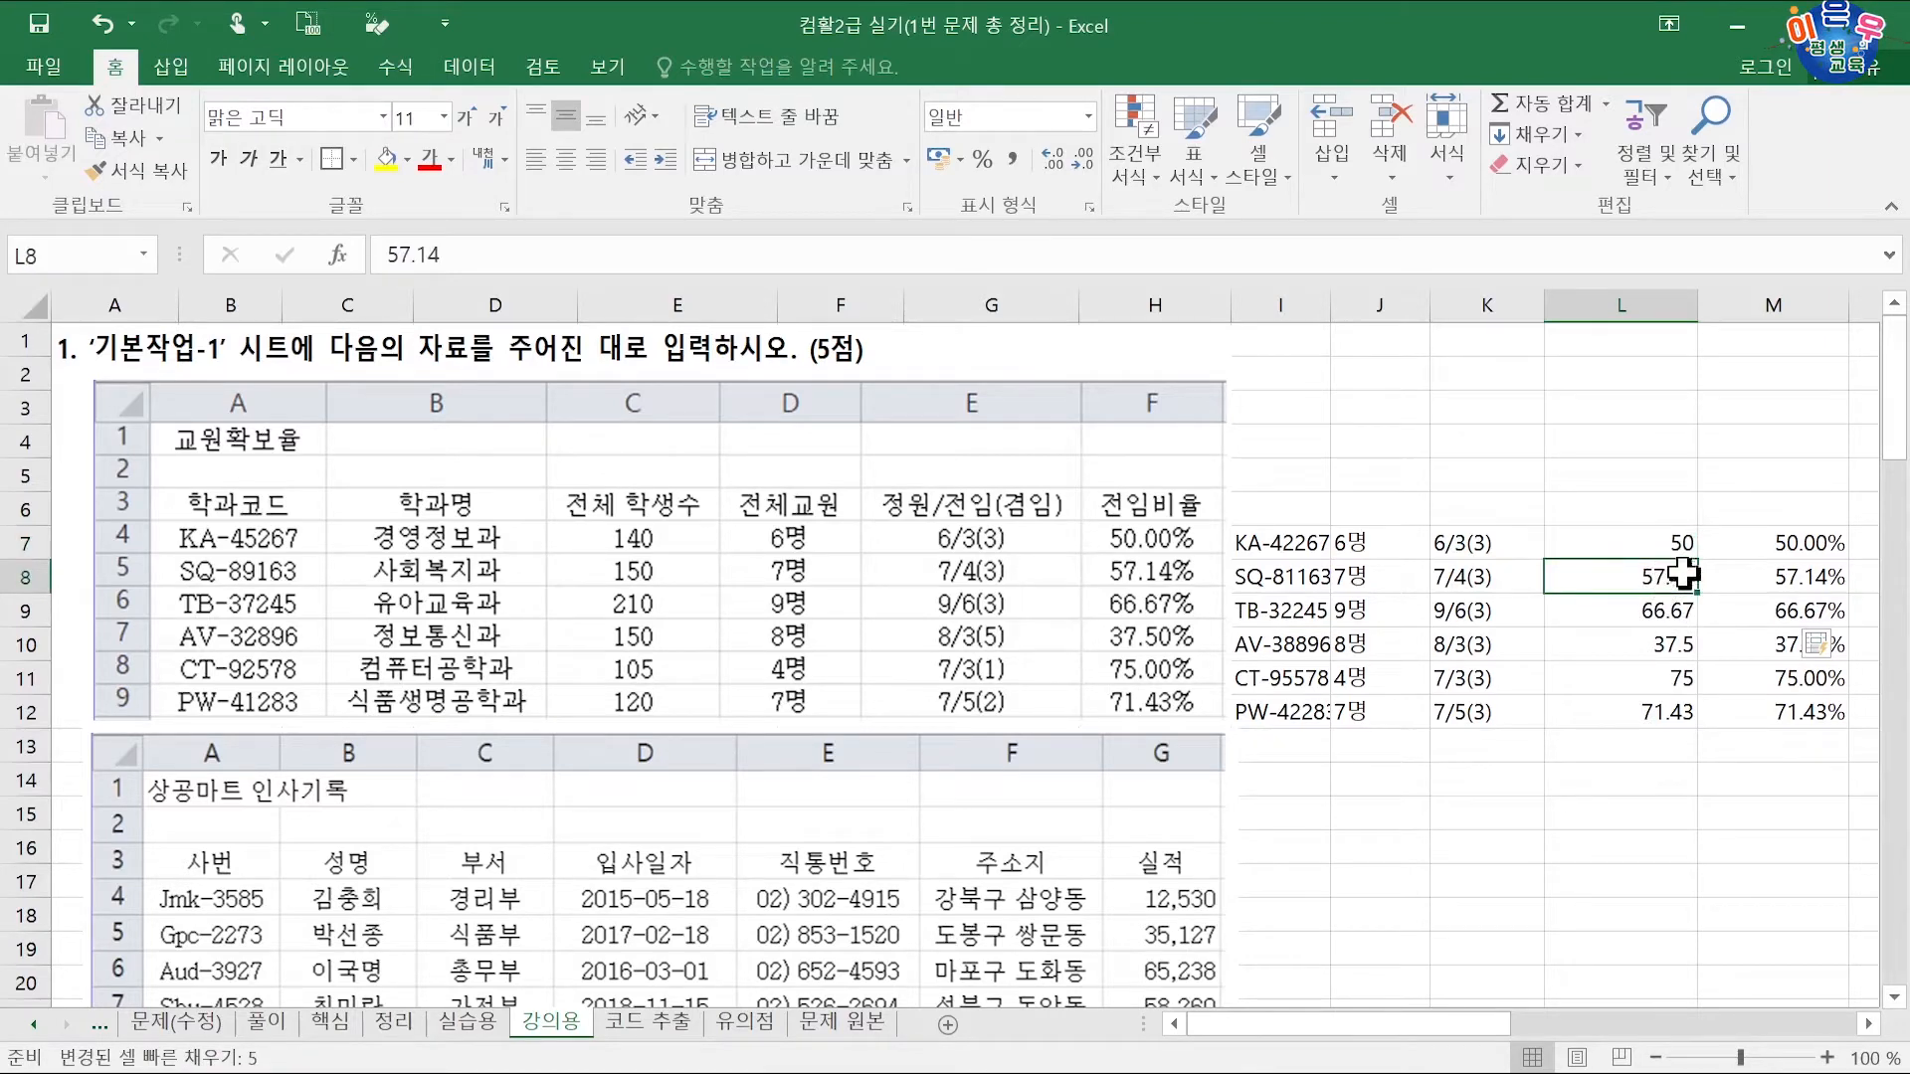
left_click(1674, 542)
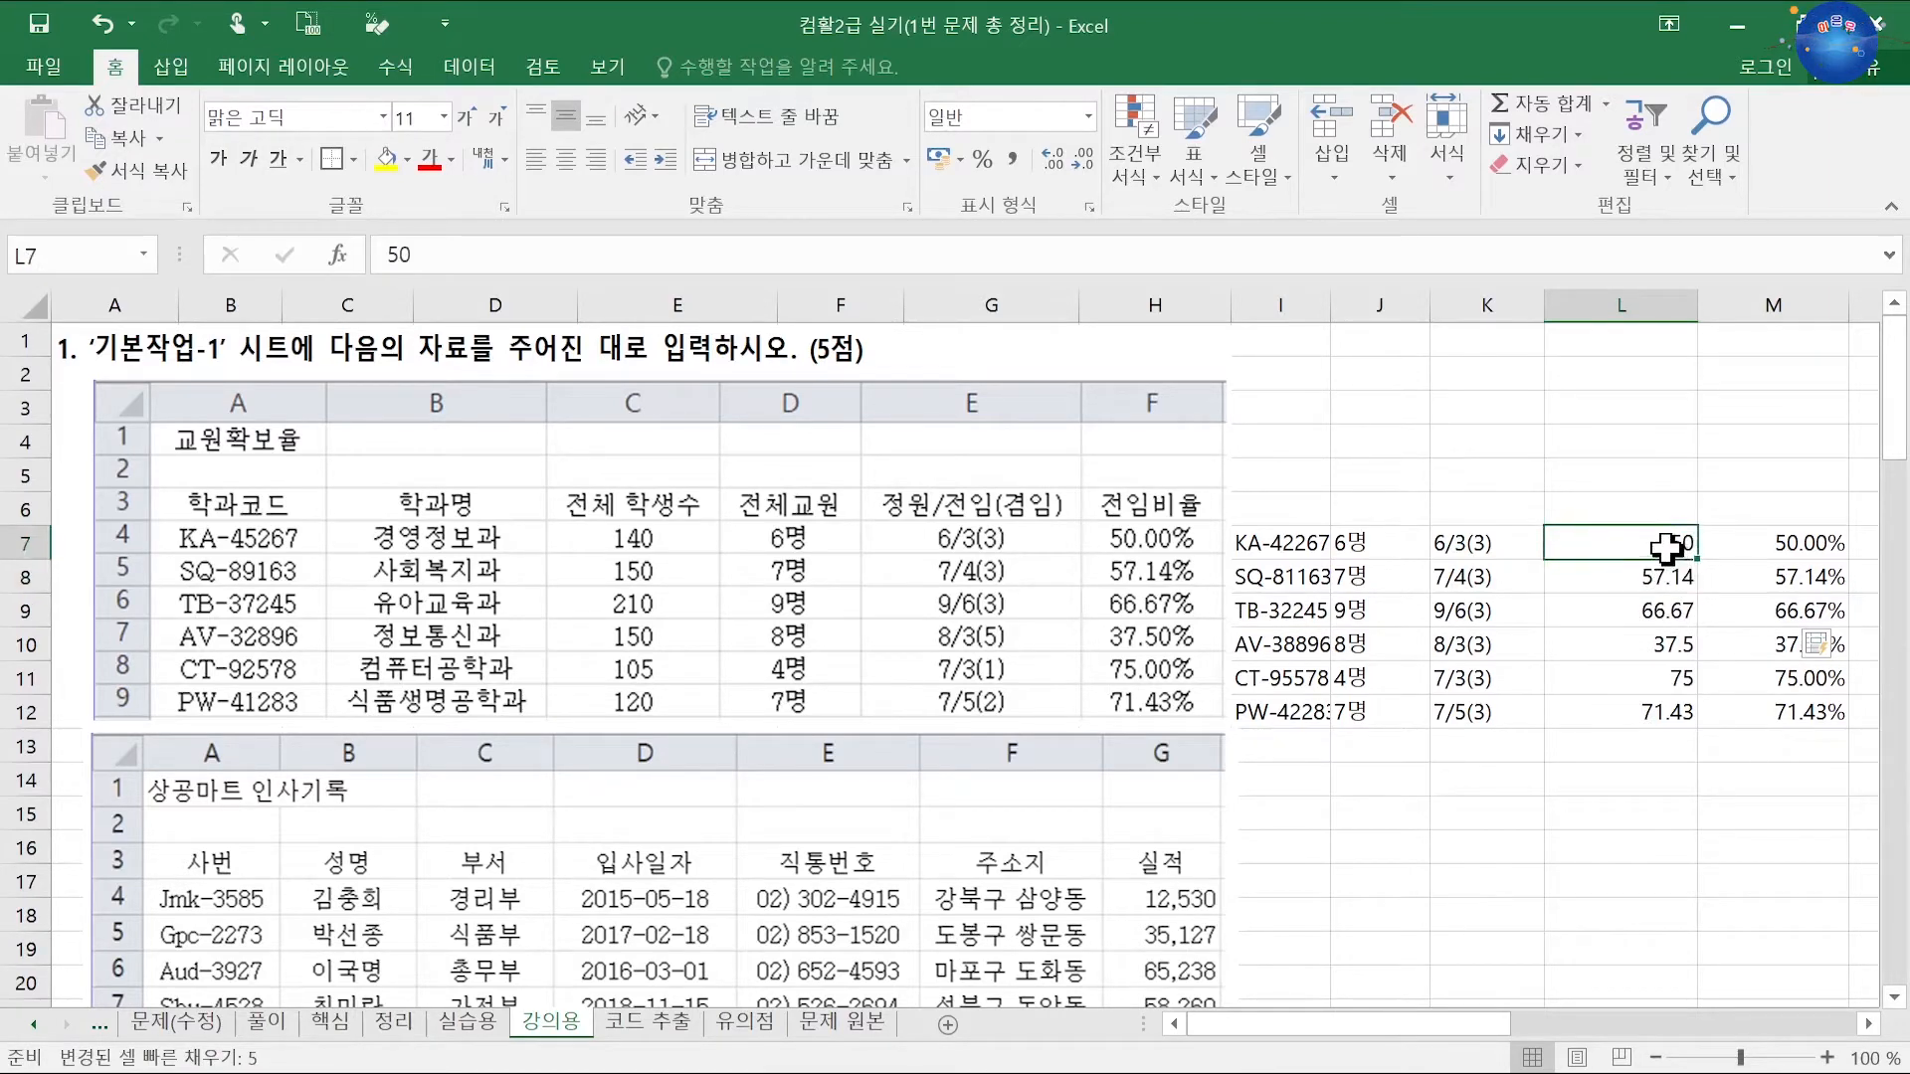
left_click(1837, 646)
left_click(1731, 712)
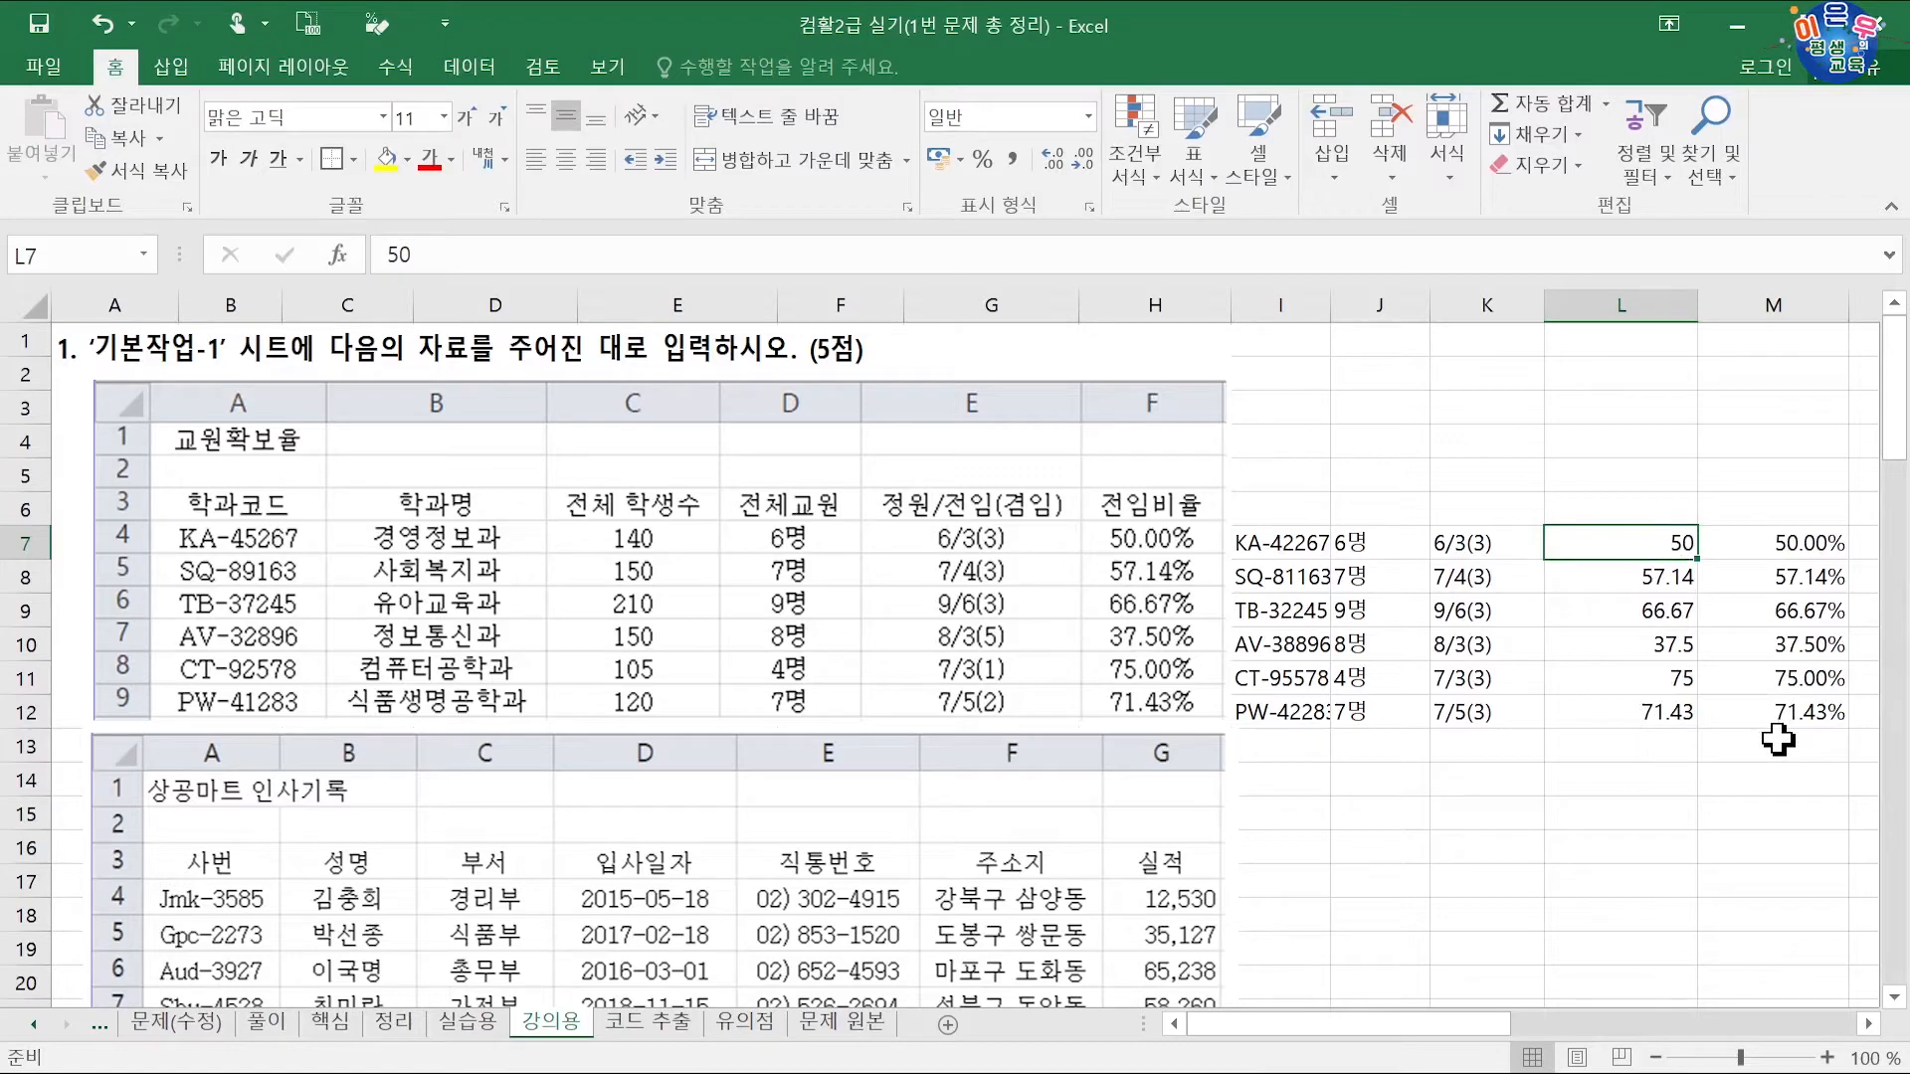
Step: Clear the plain ratios from L7:L12 and move the percentages there from column M
left_click_drag(1652, 545, 1633, 720)
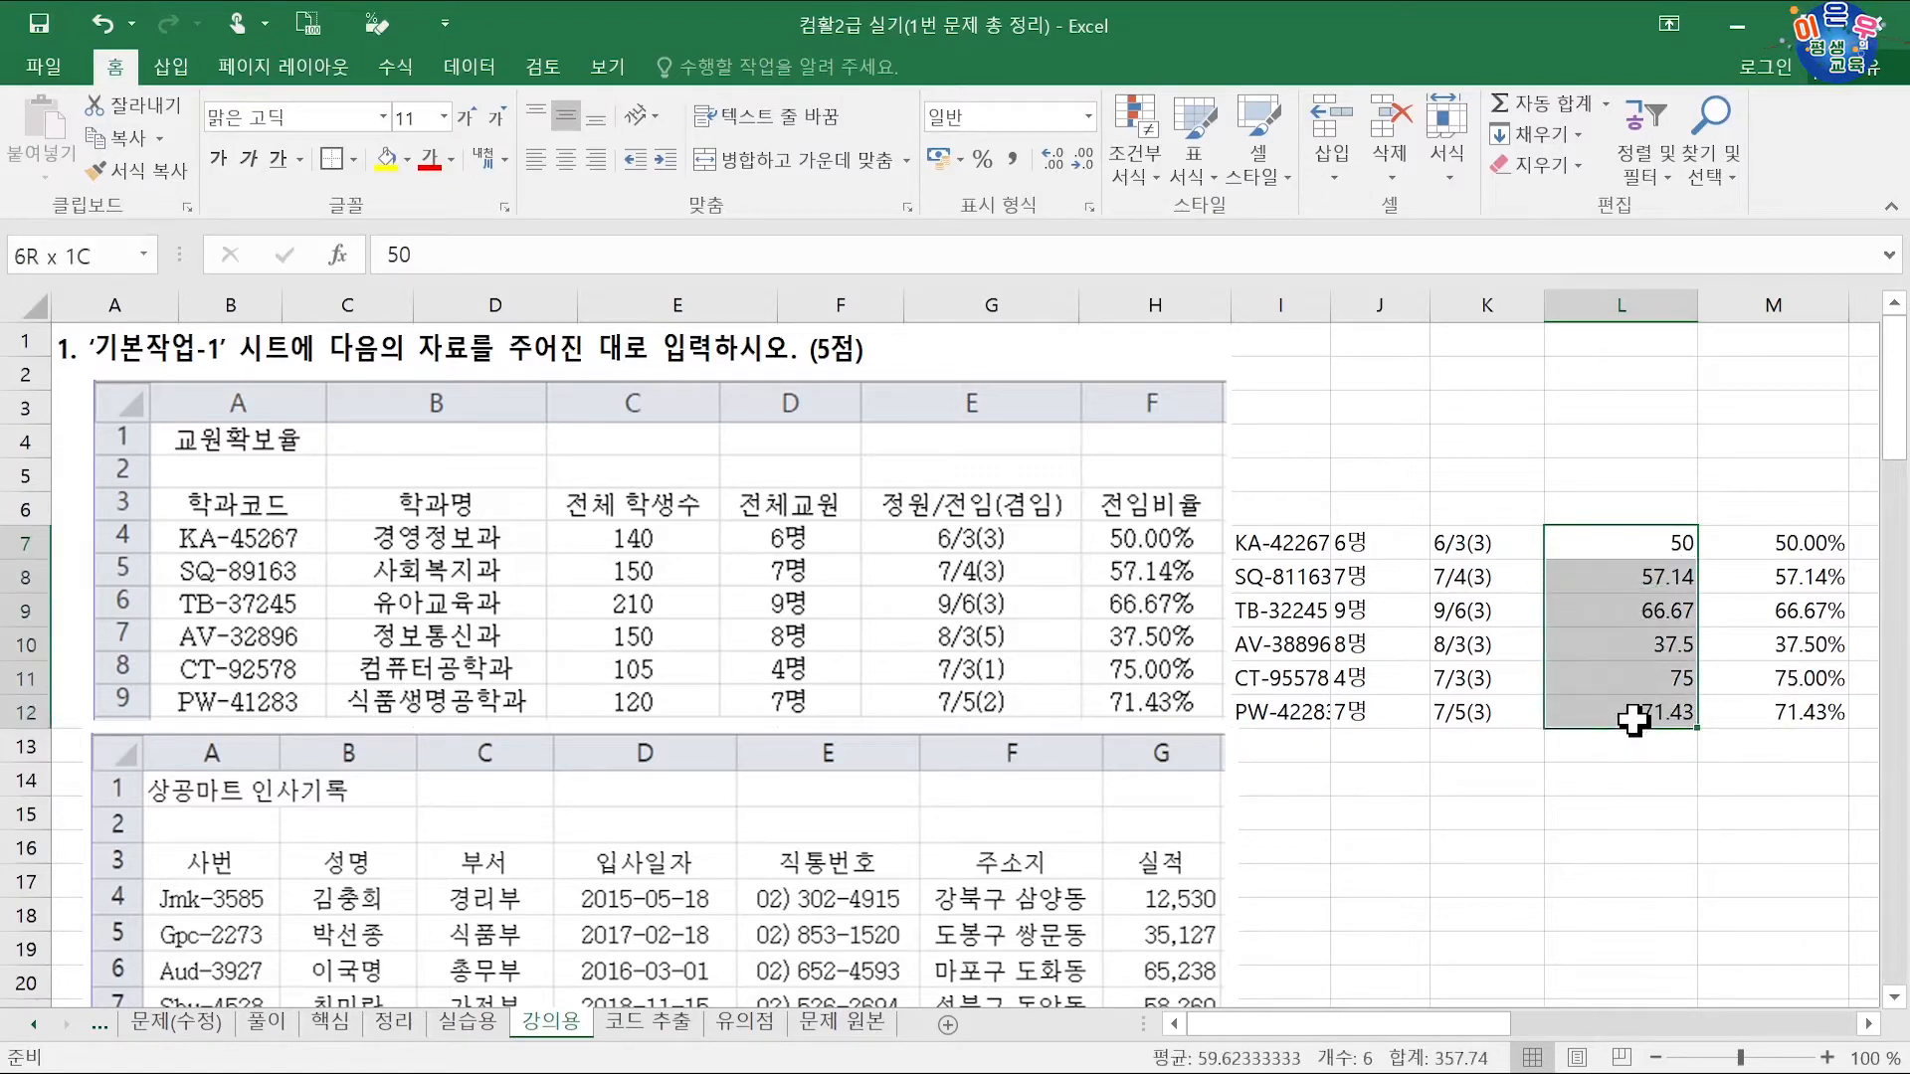
key("Delete")
left_click_drag(1770, 543, 1771, 712)
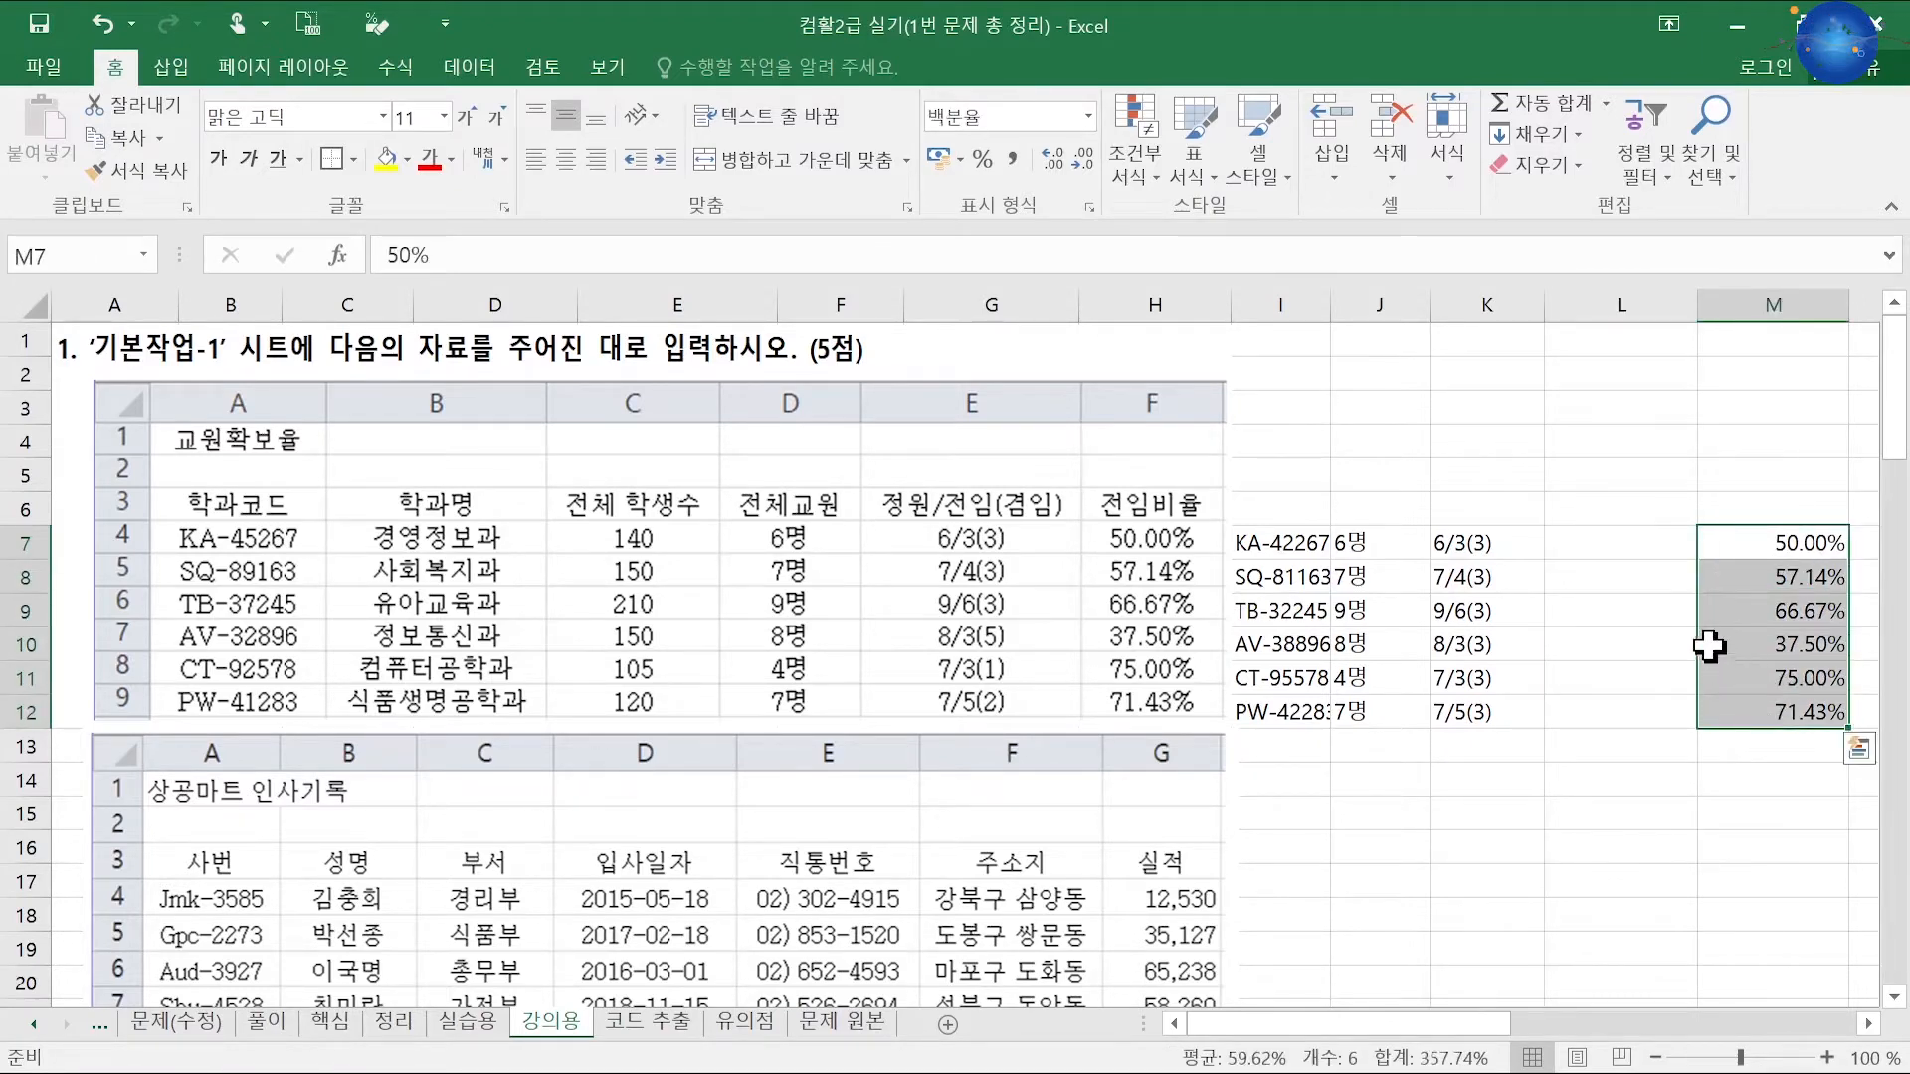
left_click_drag(1709, 647, 1555, 646)
left_click(1460, 779)
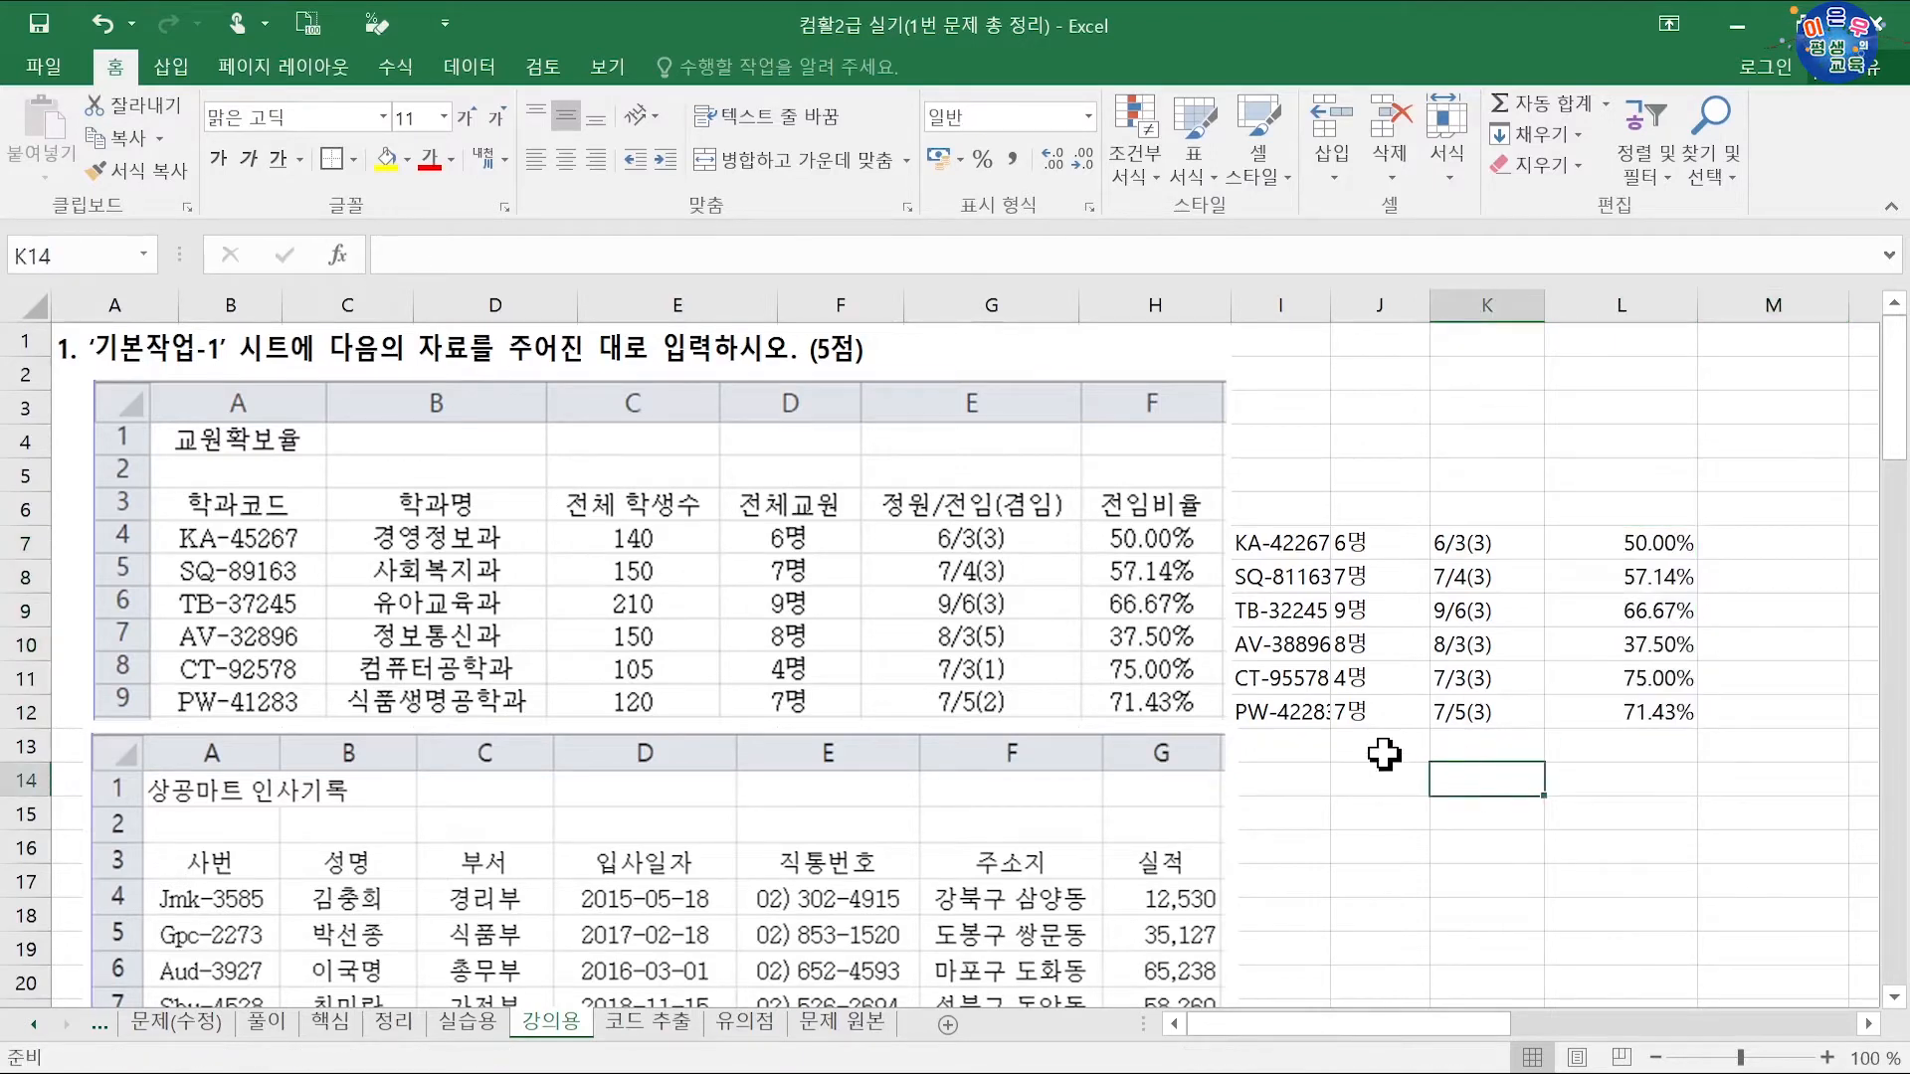
Step: Bring the 상공마트 인사기록 table into view and begin typing the first hire date in J15
scroll(1280, 759, "down", 3)
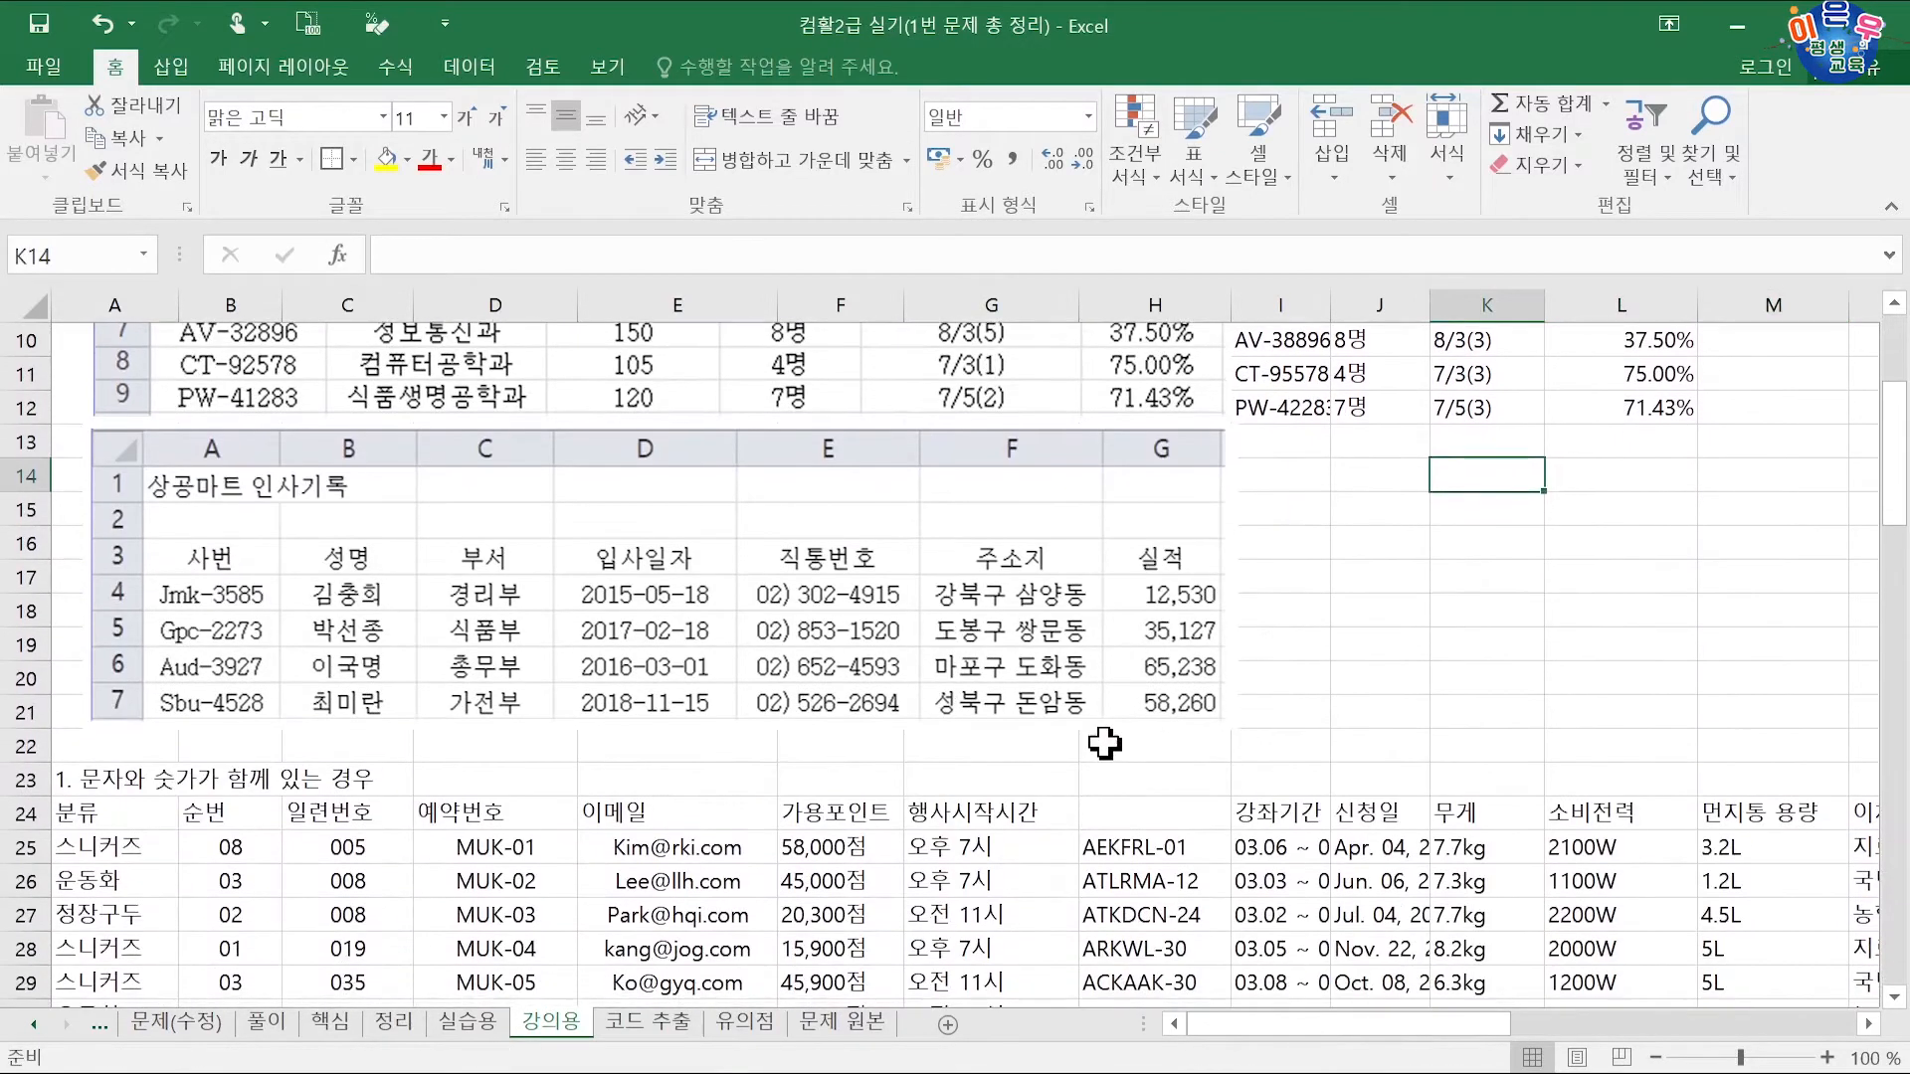
scroll(1104, 742, "up", 1)
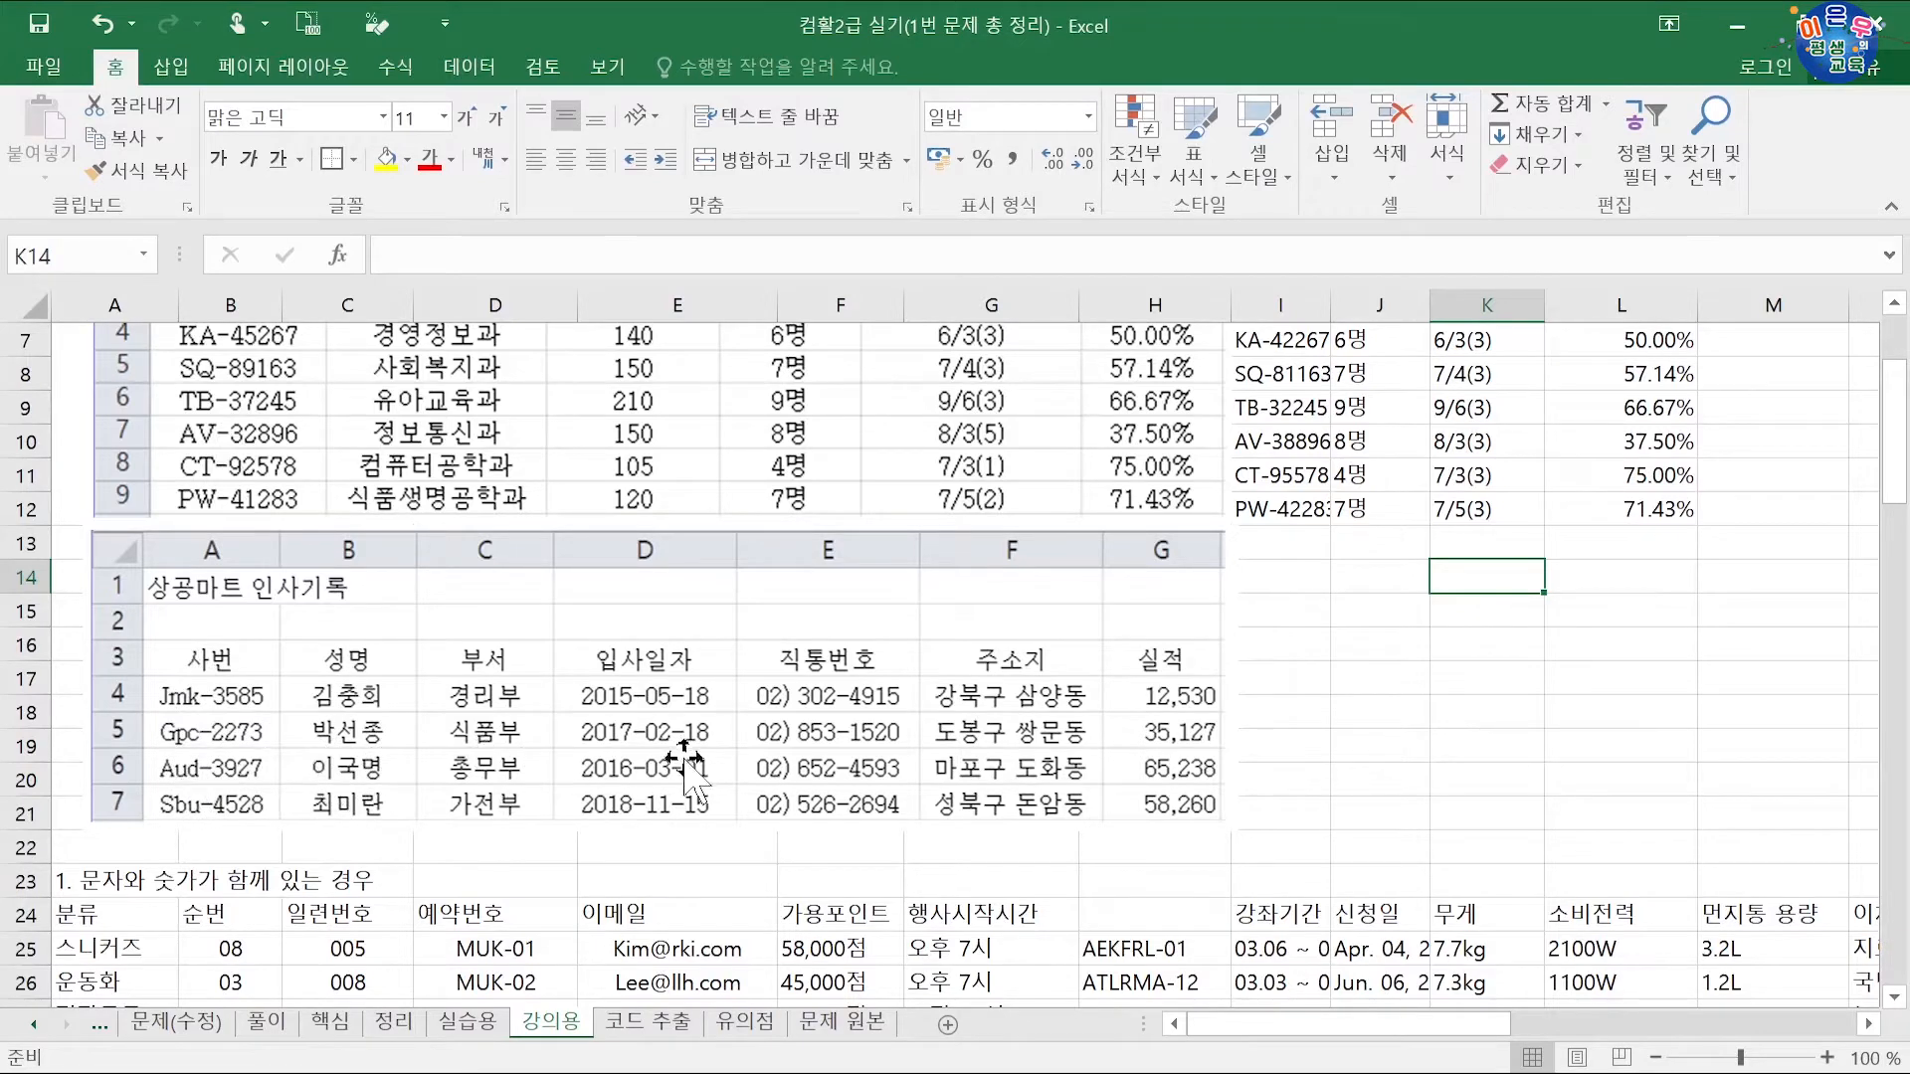
left_click(1358, 614)
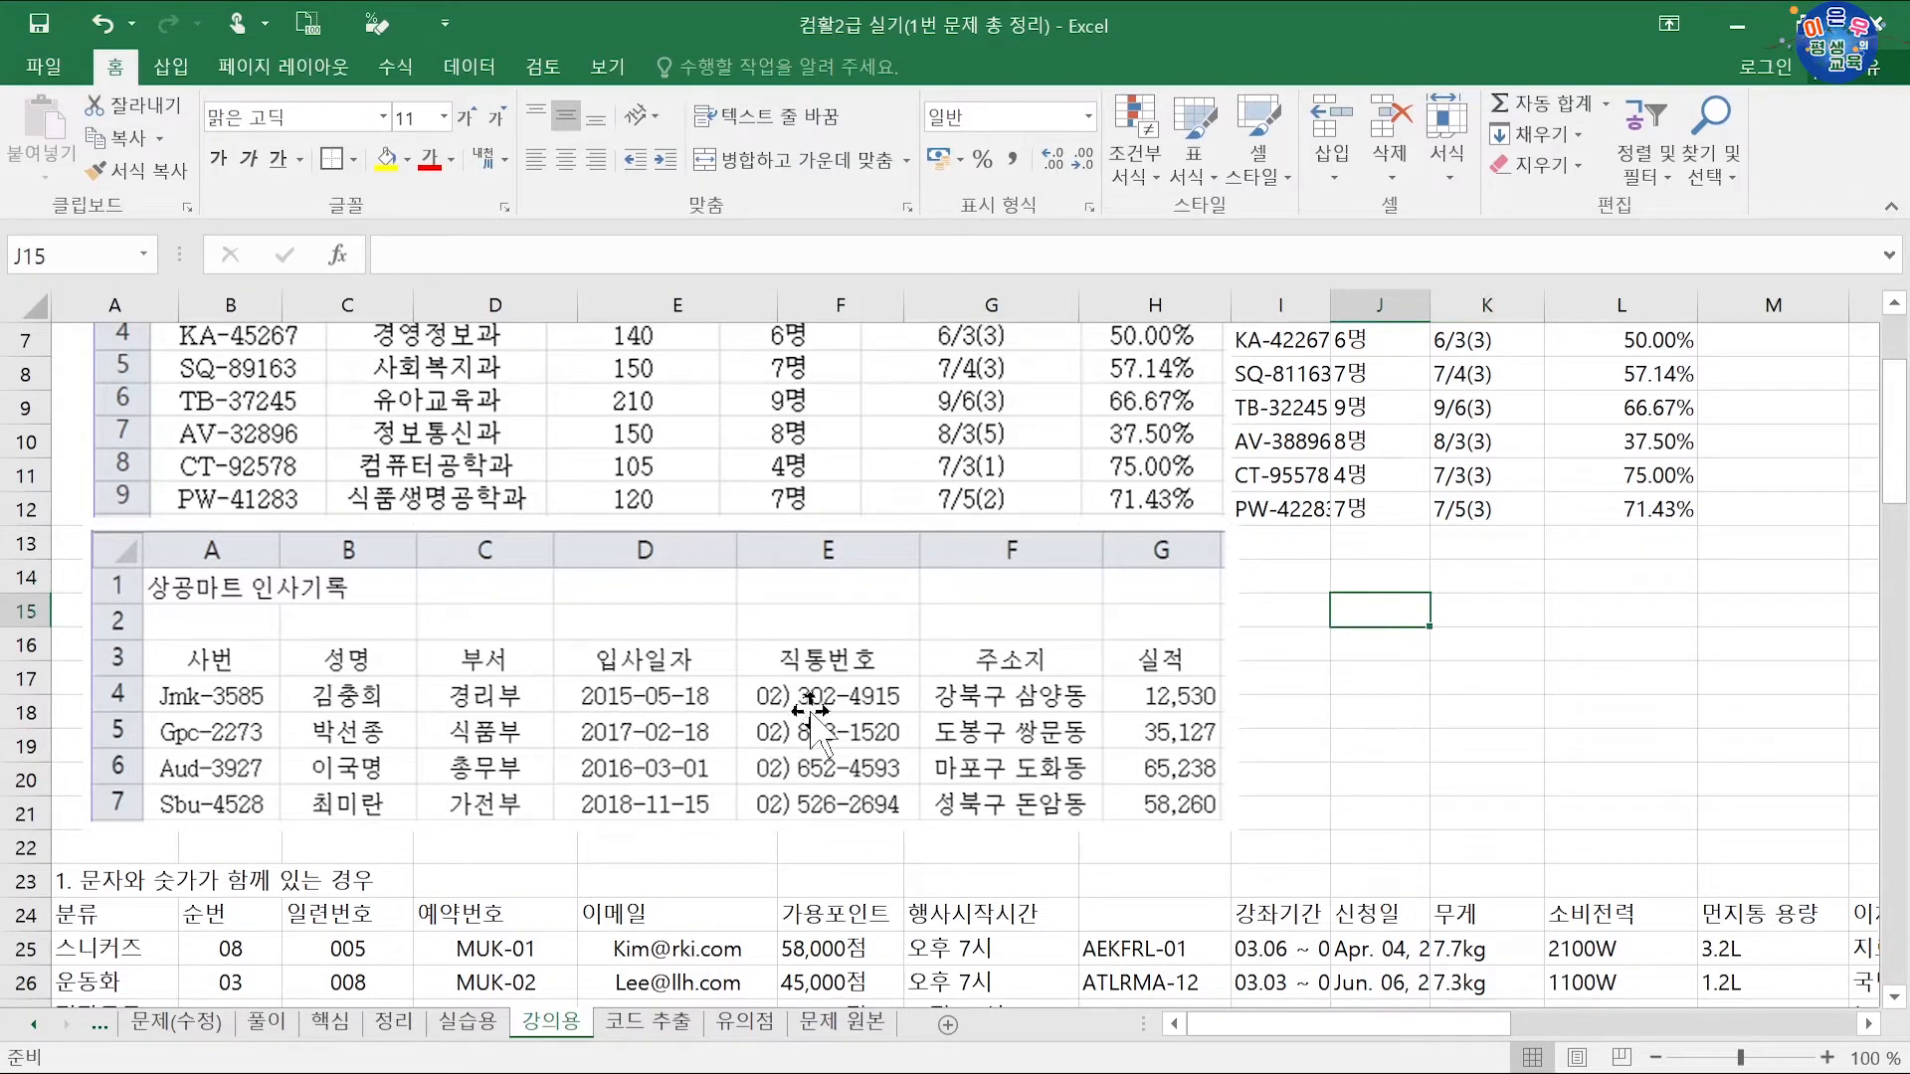
type("15-5-18")
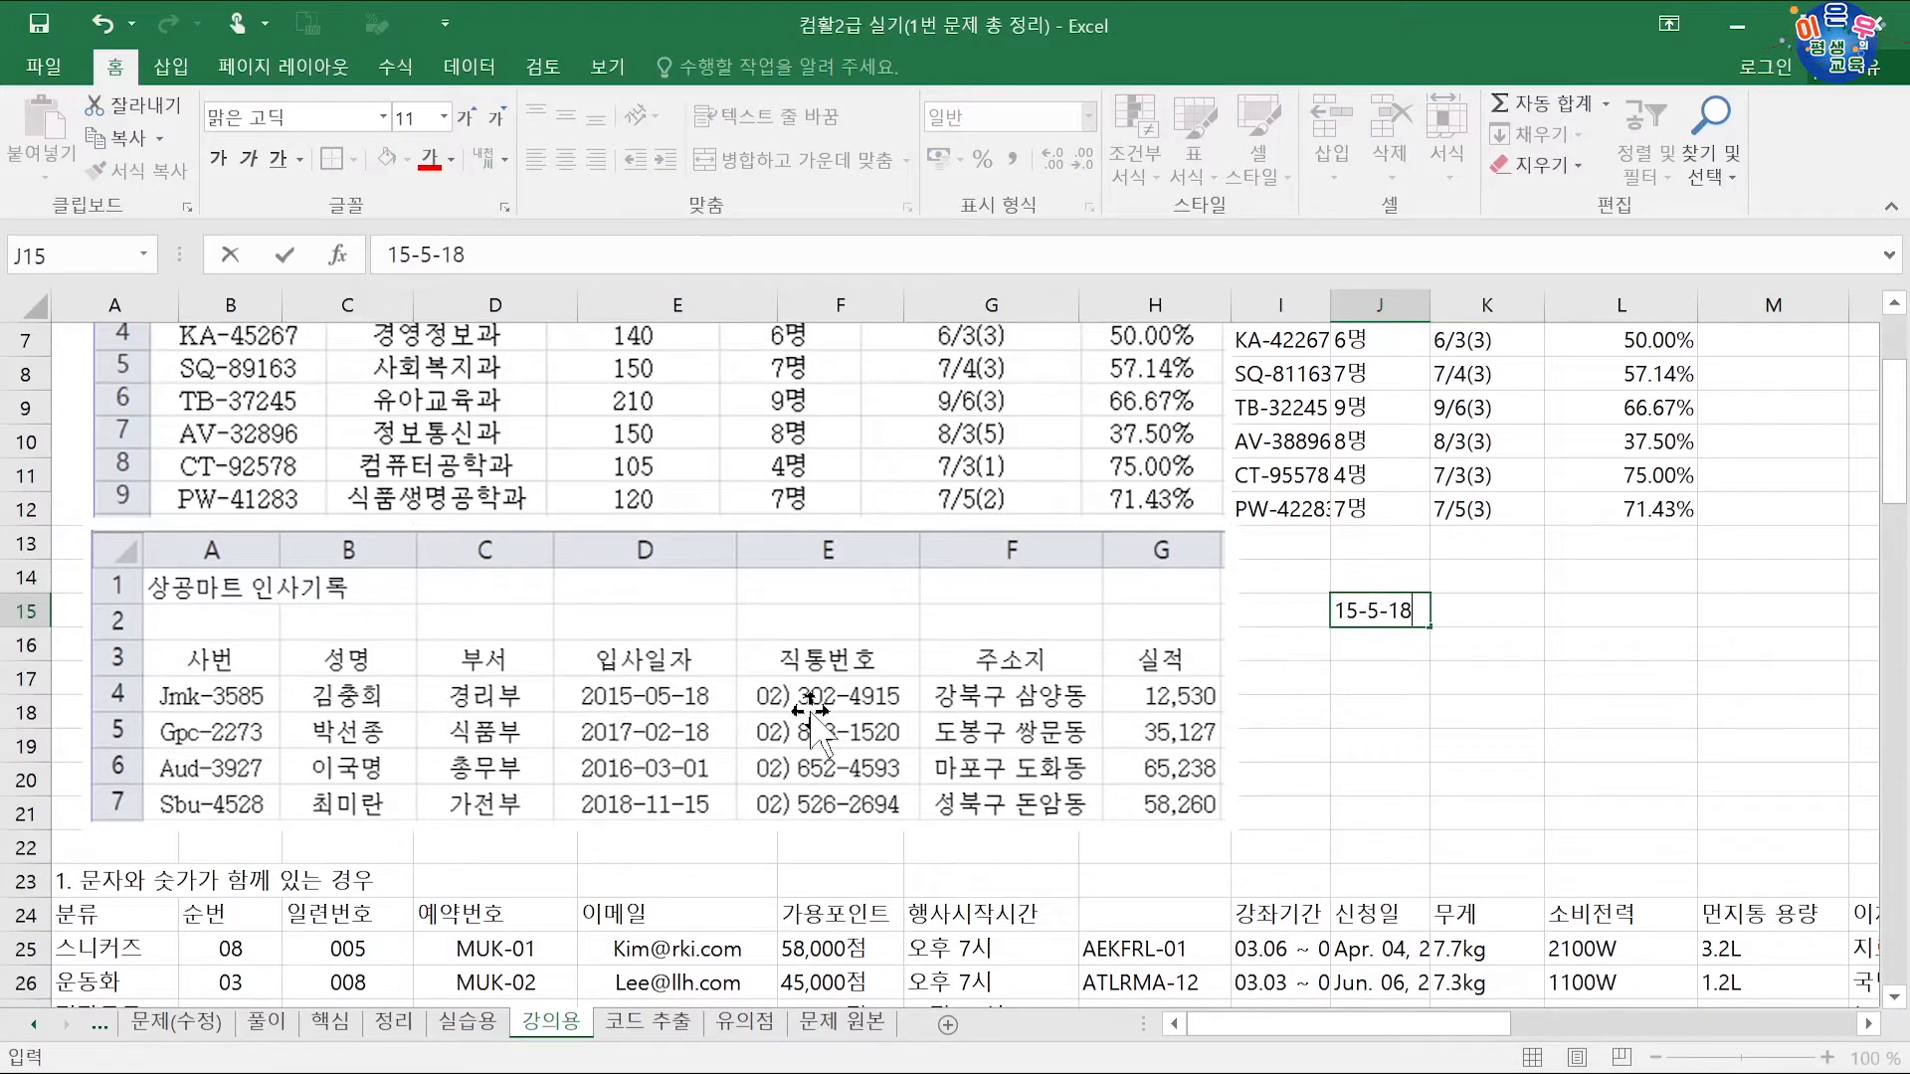
Step: Confirm 2015-05-18 in J15, widen column J to fit it, and open J15's cell format settings
key("ctrl+Return")
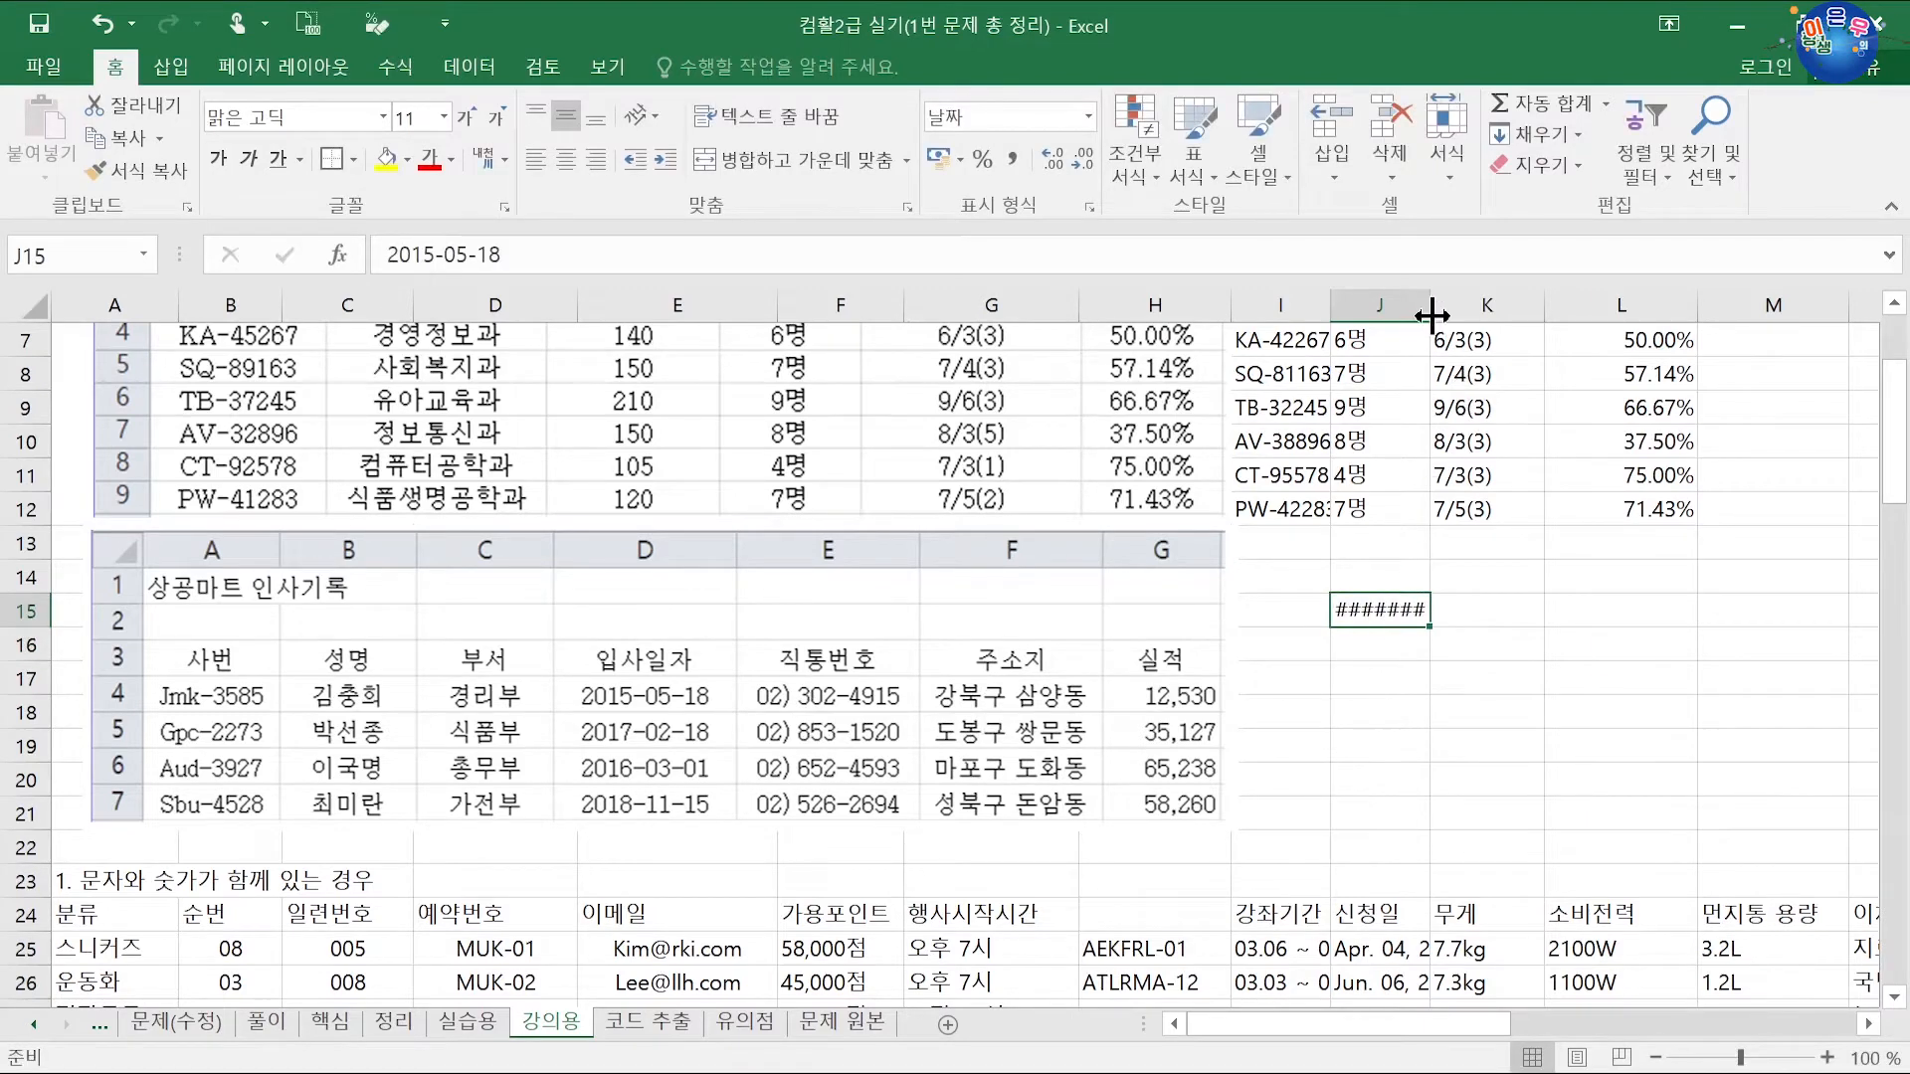
left_click_drag(1431, 305, 1460, 316)
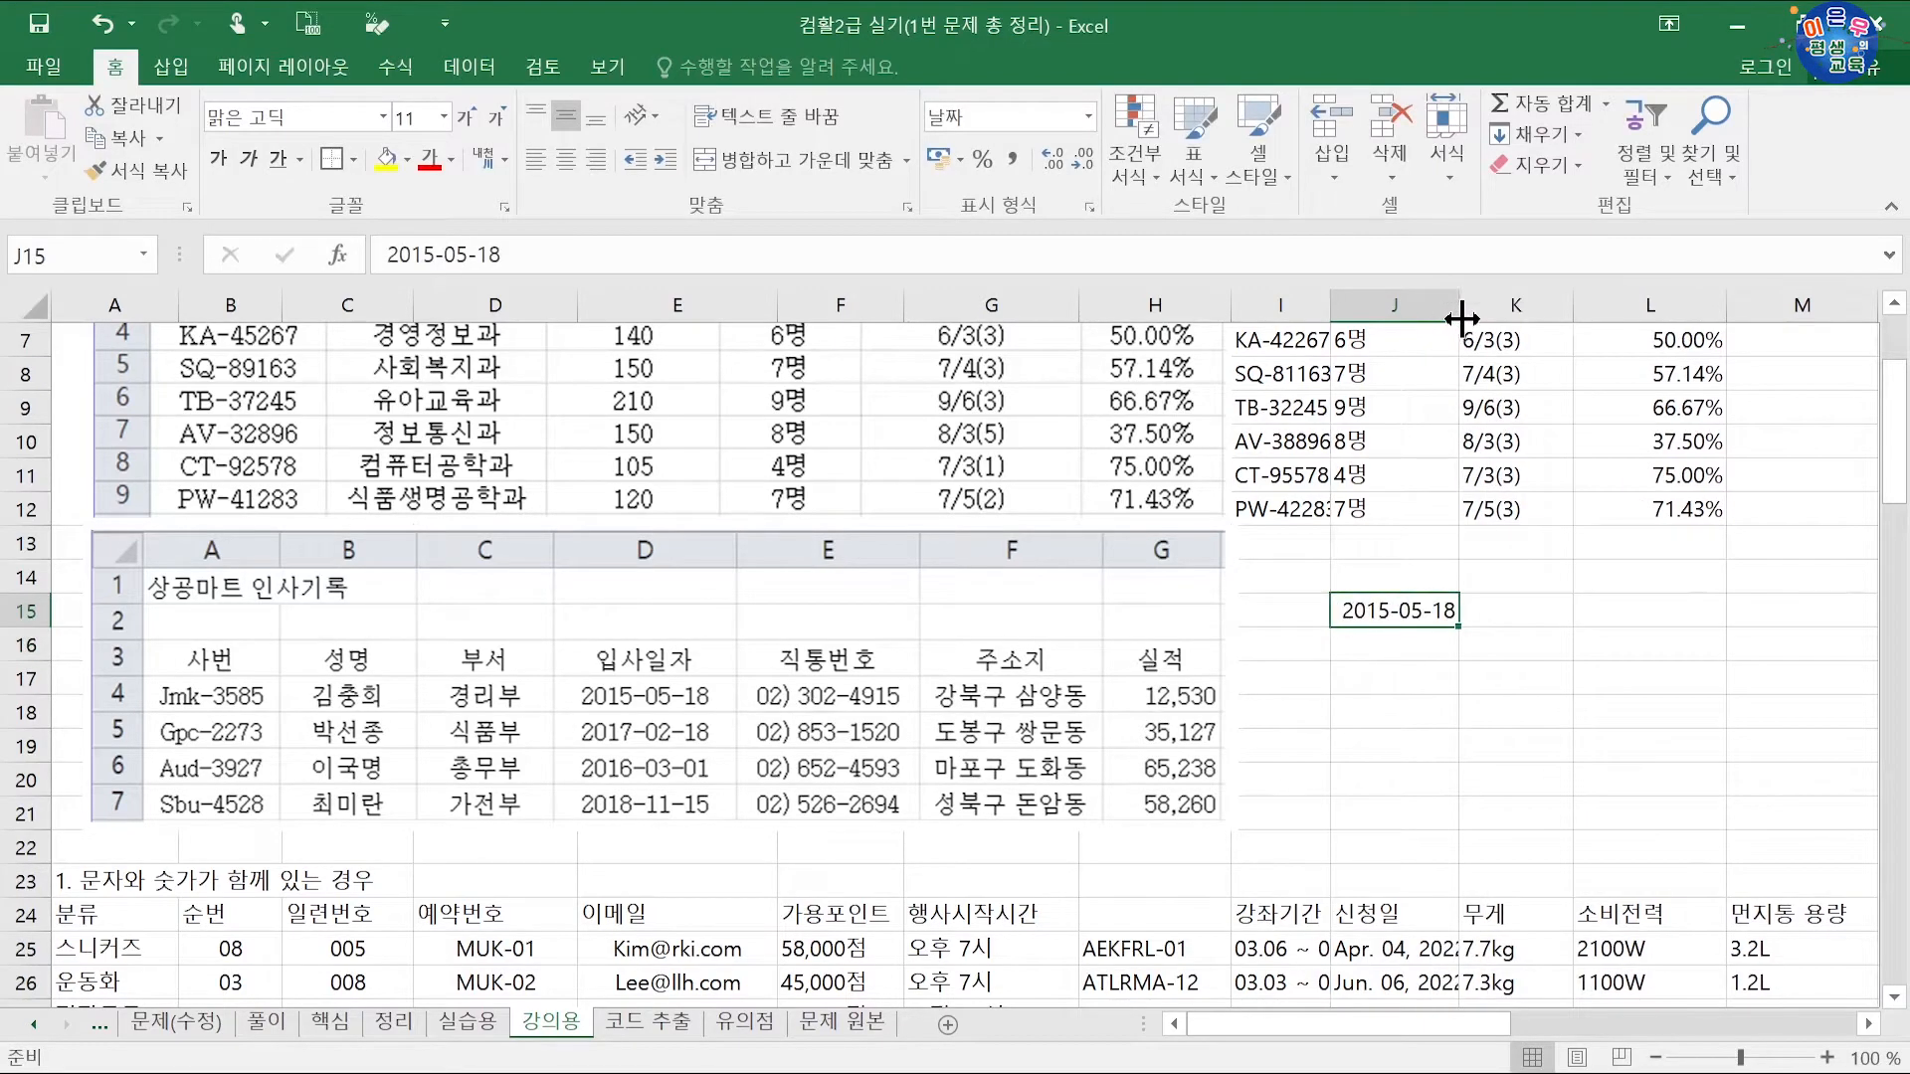
left_click(1383, 652)
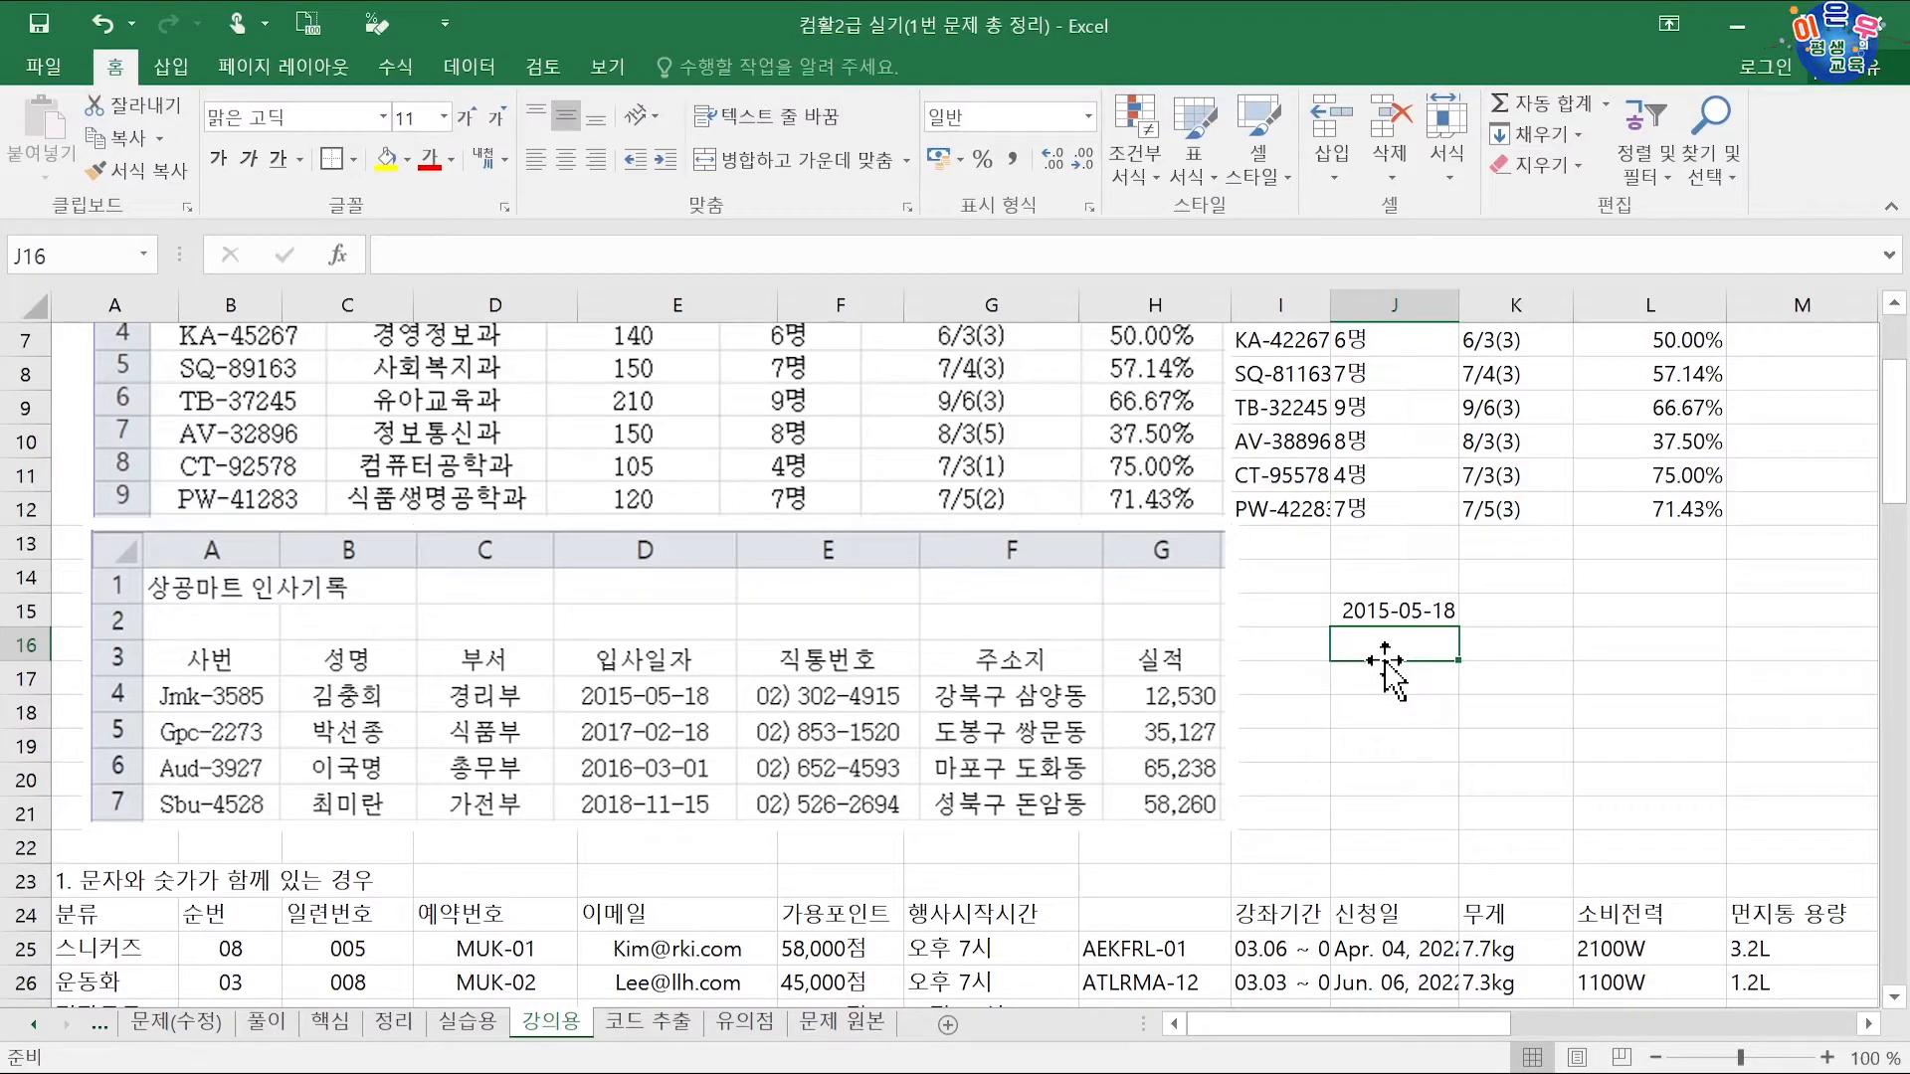
left_click(1417, 614)
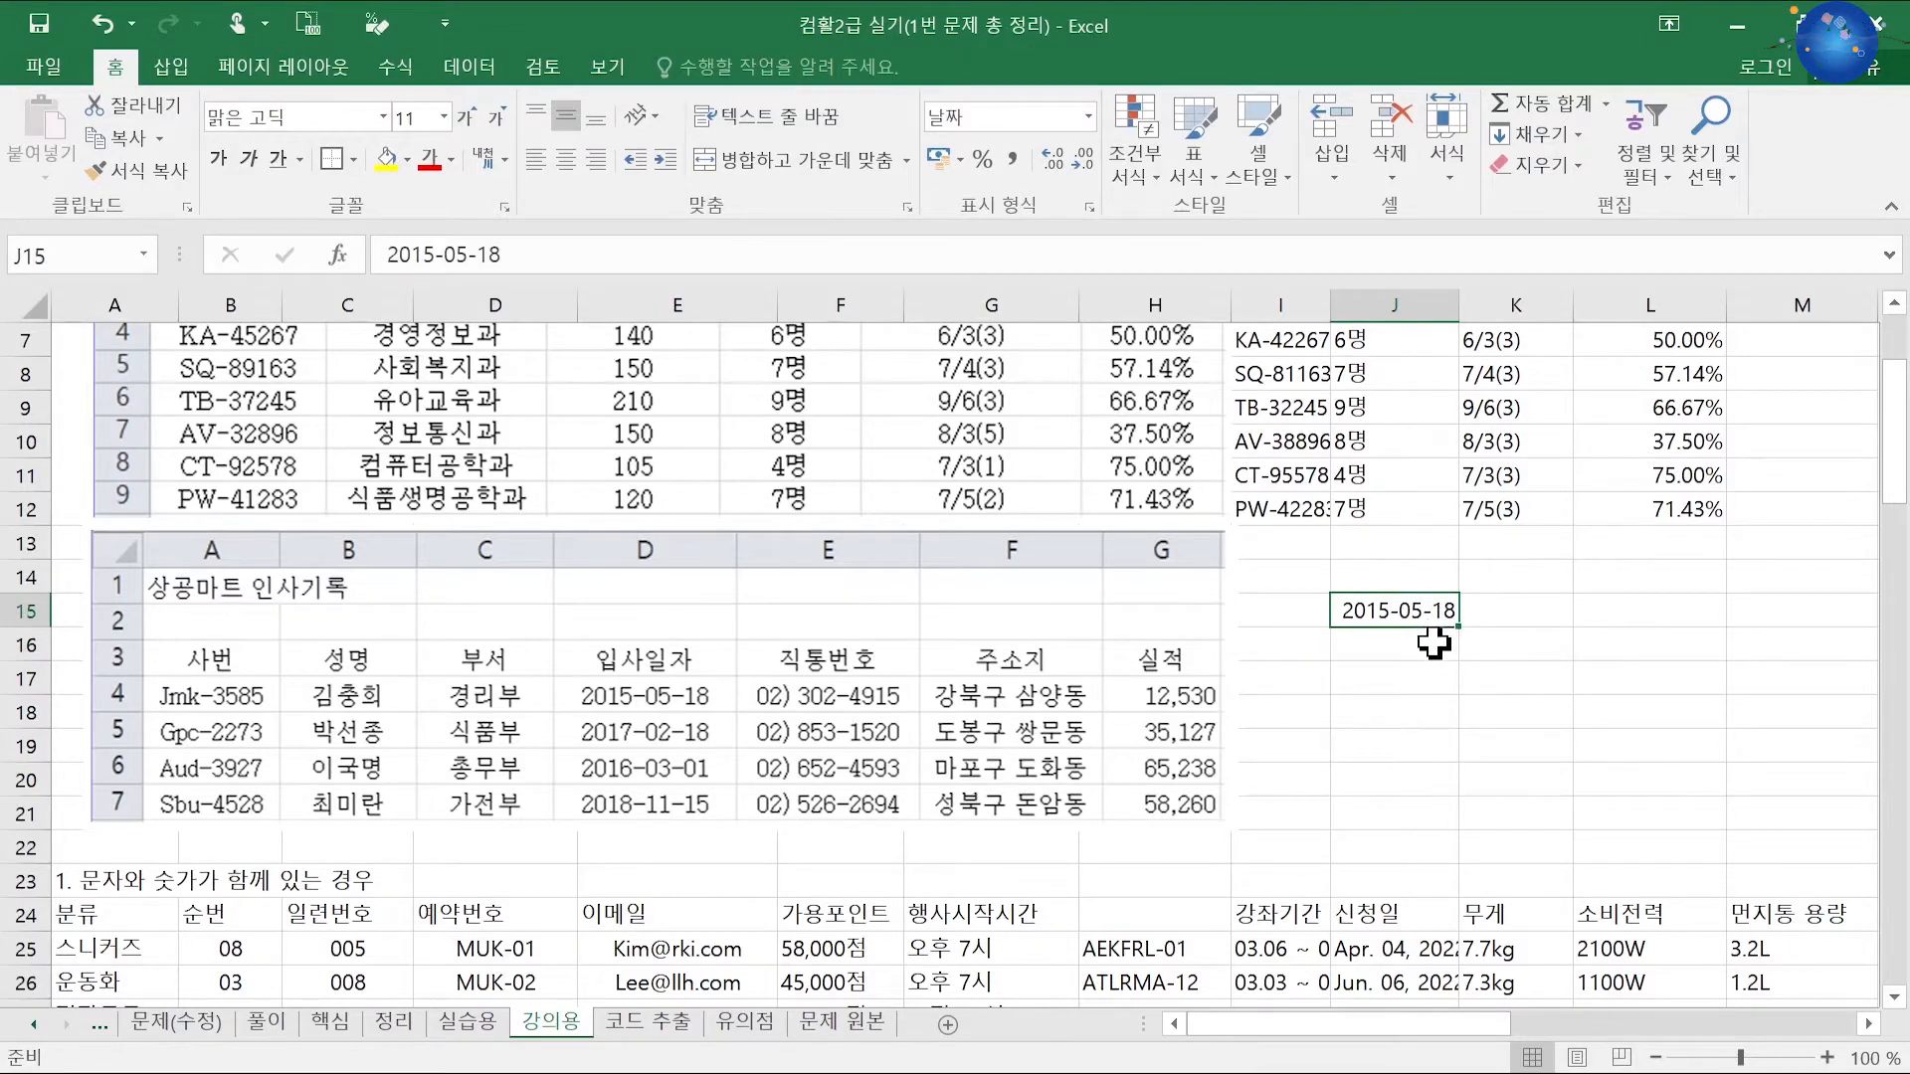
key("ctrl+1")
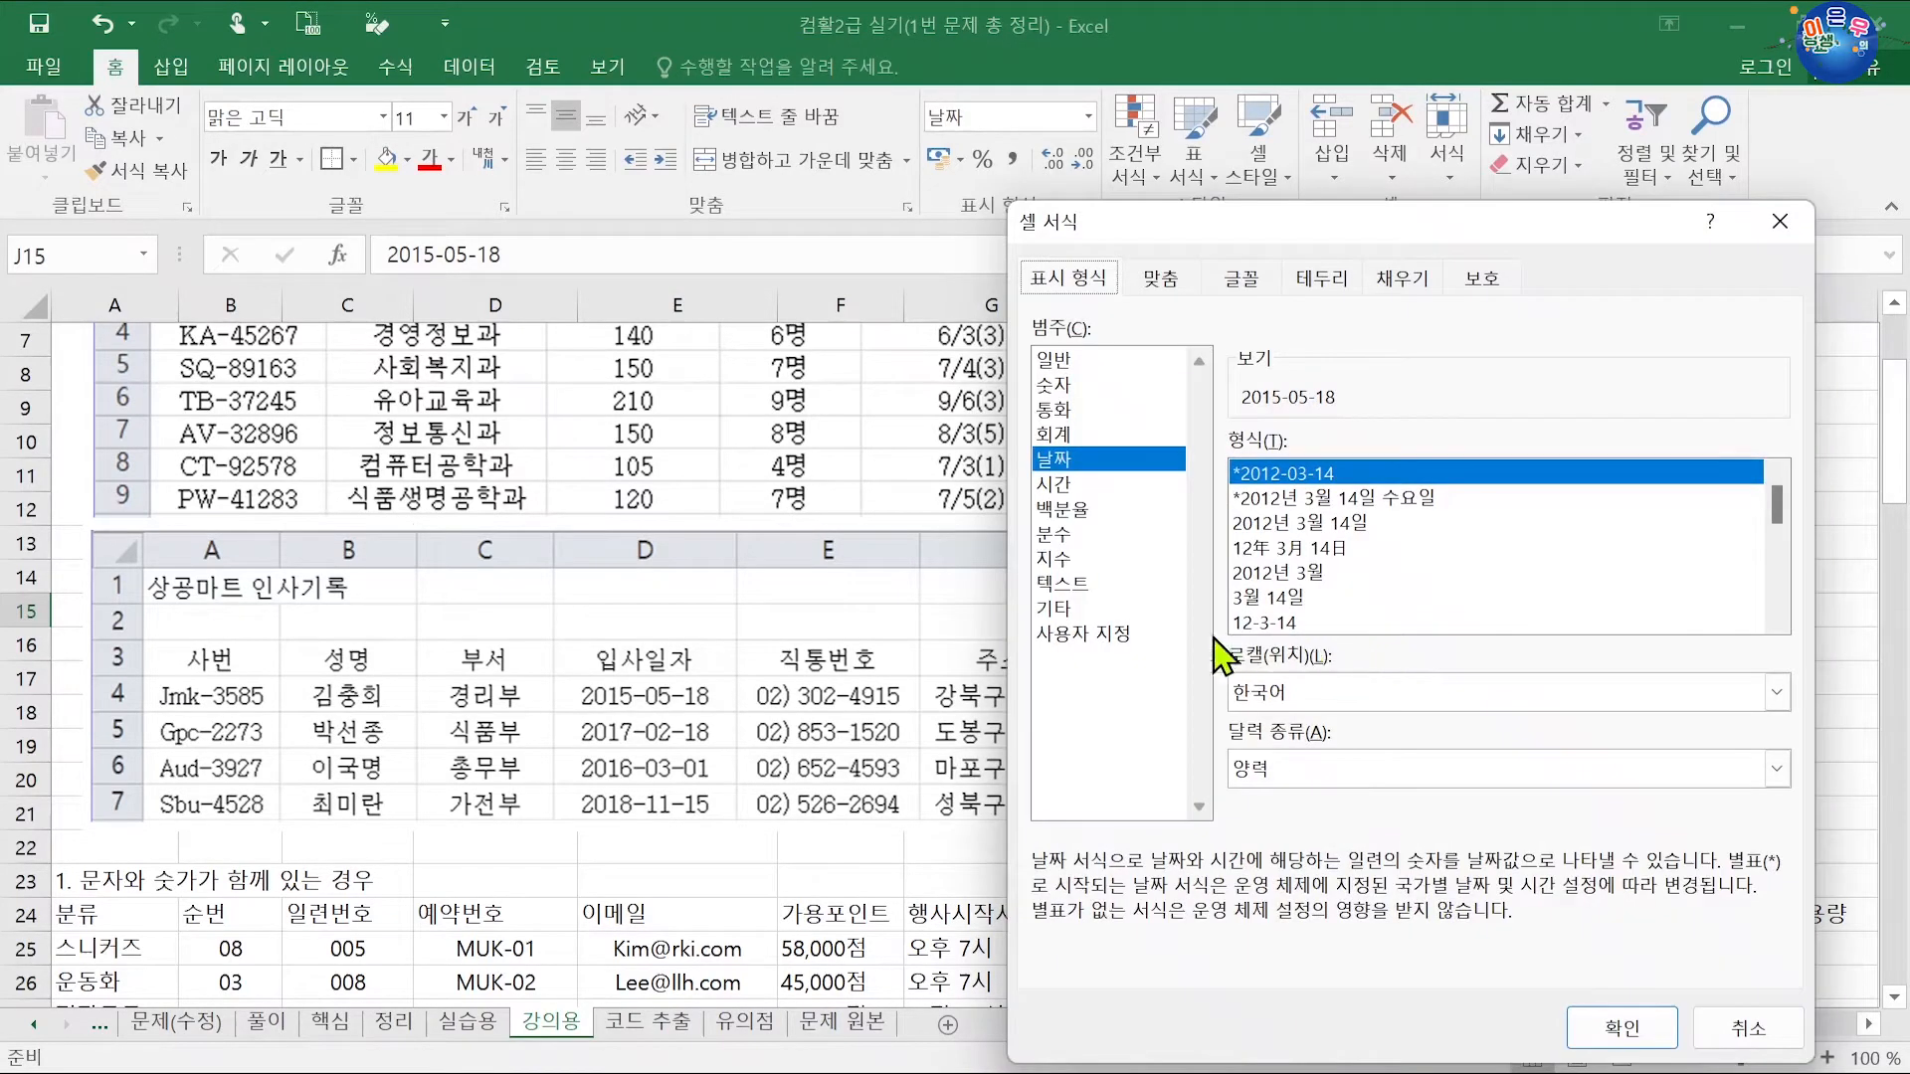
Step: Compare the built-in date styles for J15, settling on the 2012-3-14 style
left_click(1118, 636)
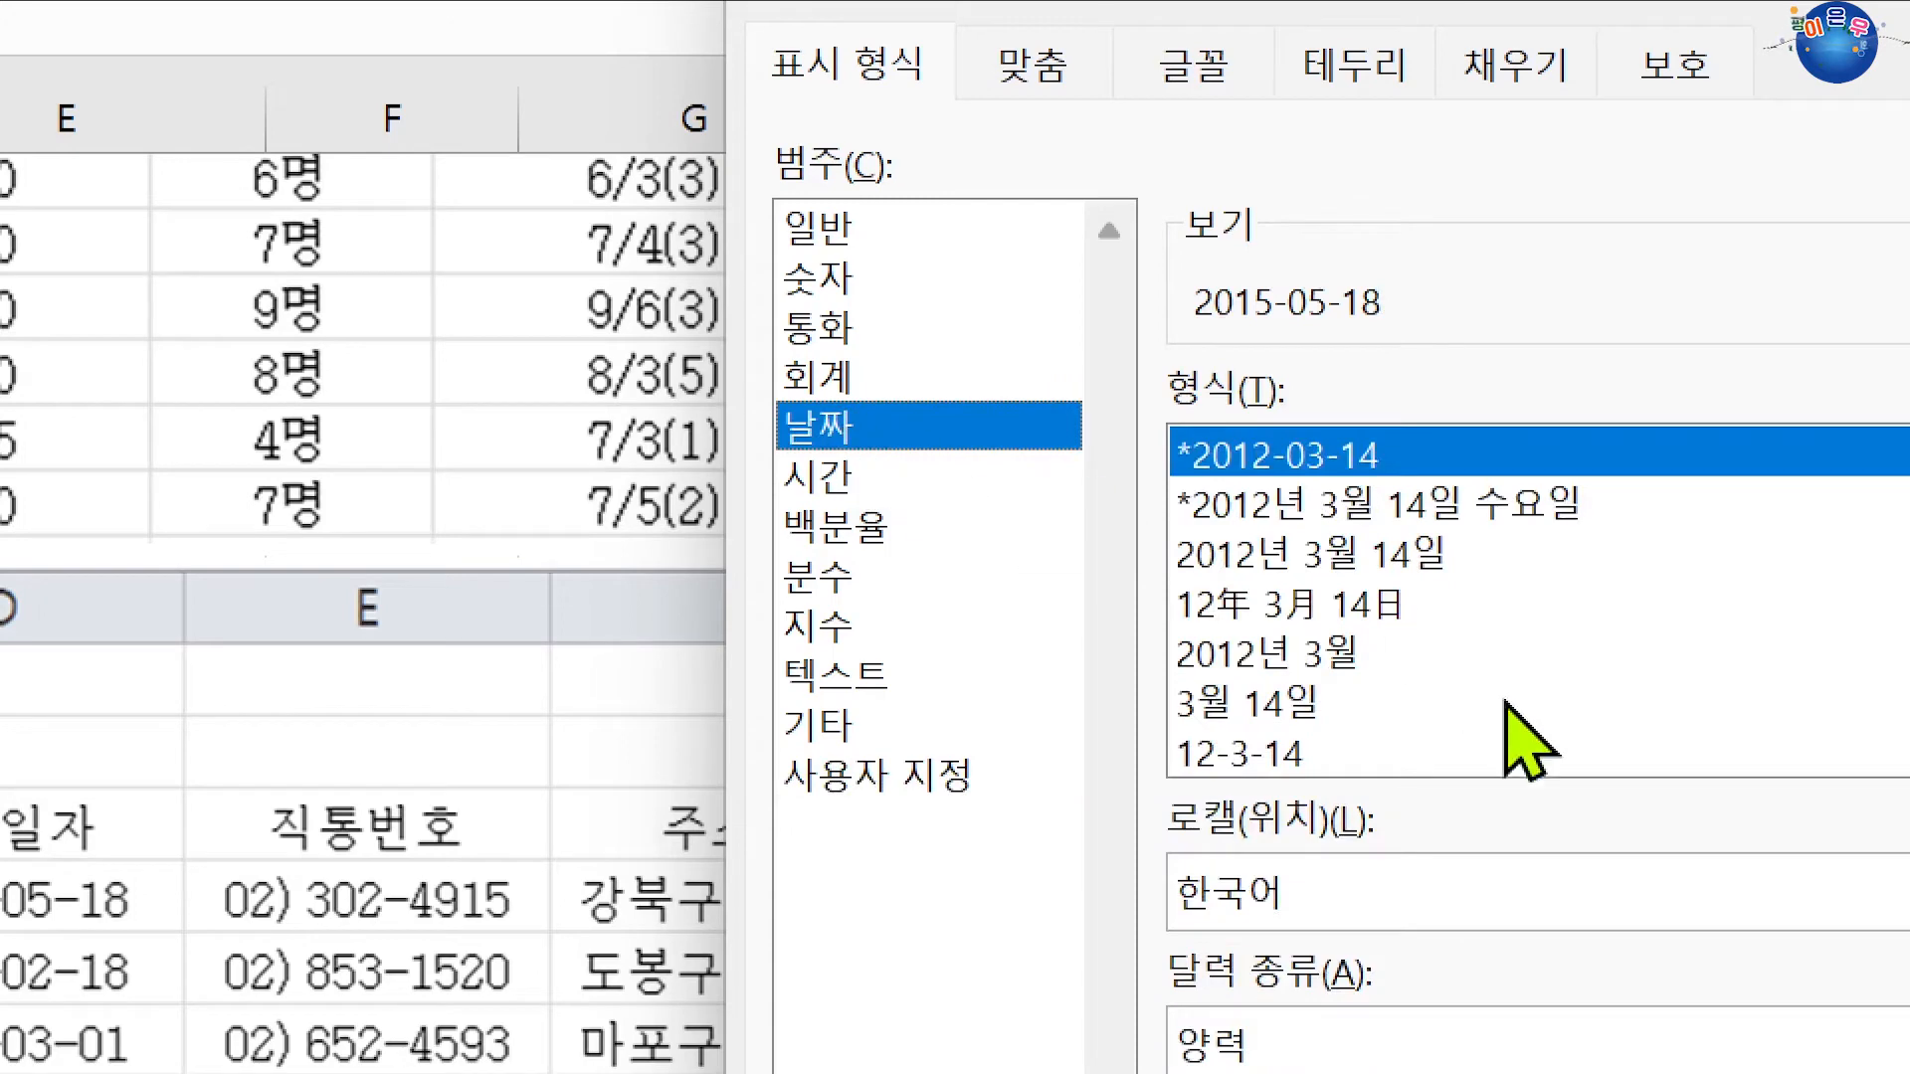
left_click(1316, 756)
scroll(1331, 761, "down", 3)
scroll(1339, 712, "up", 3)
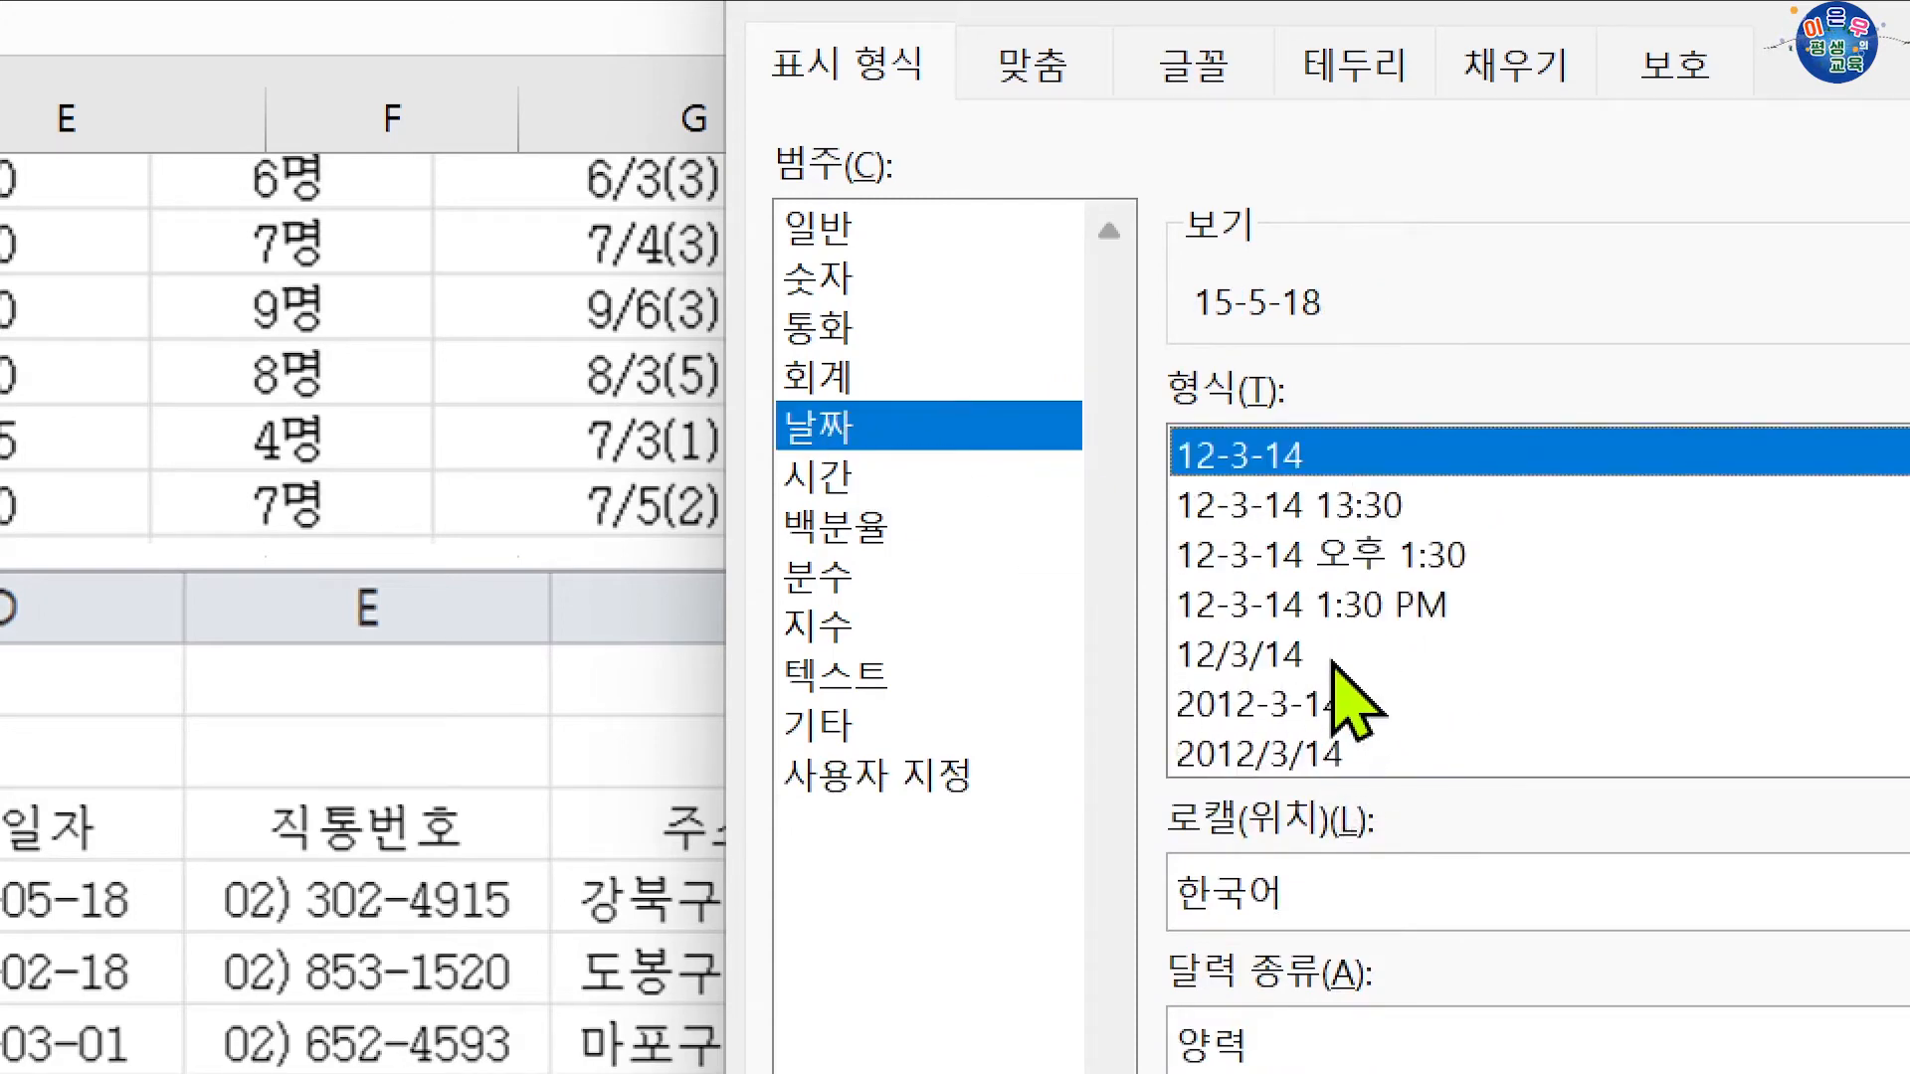
left_click(1276, 653)
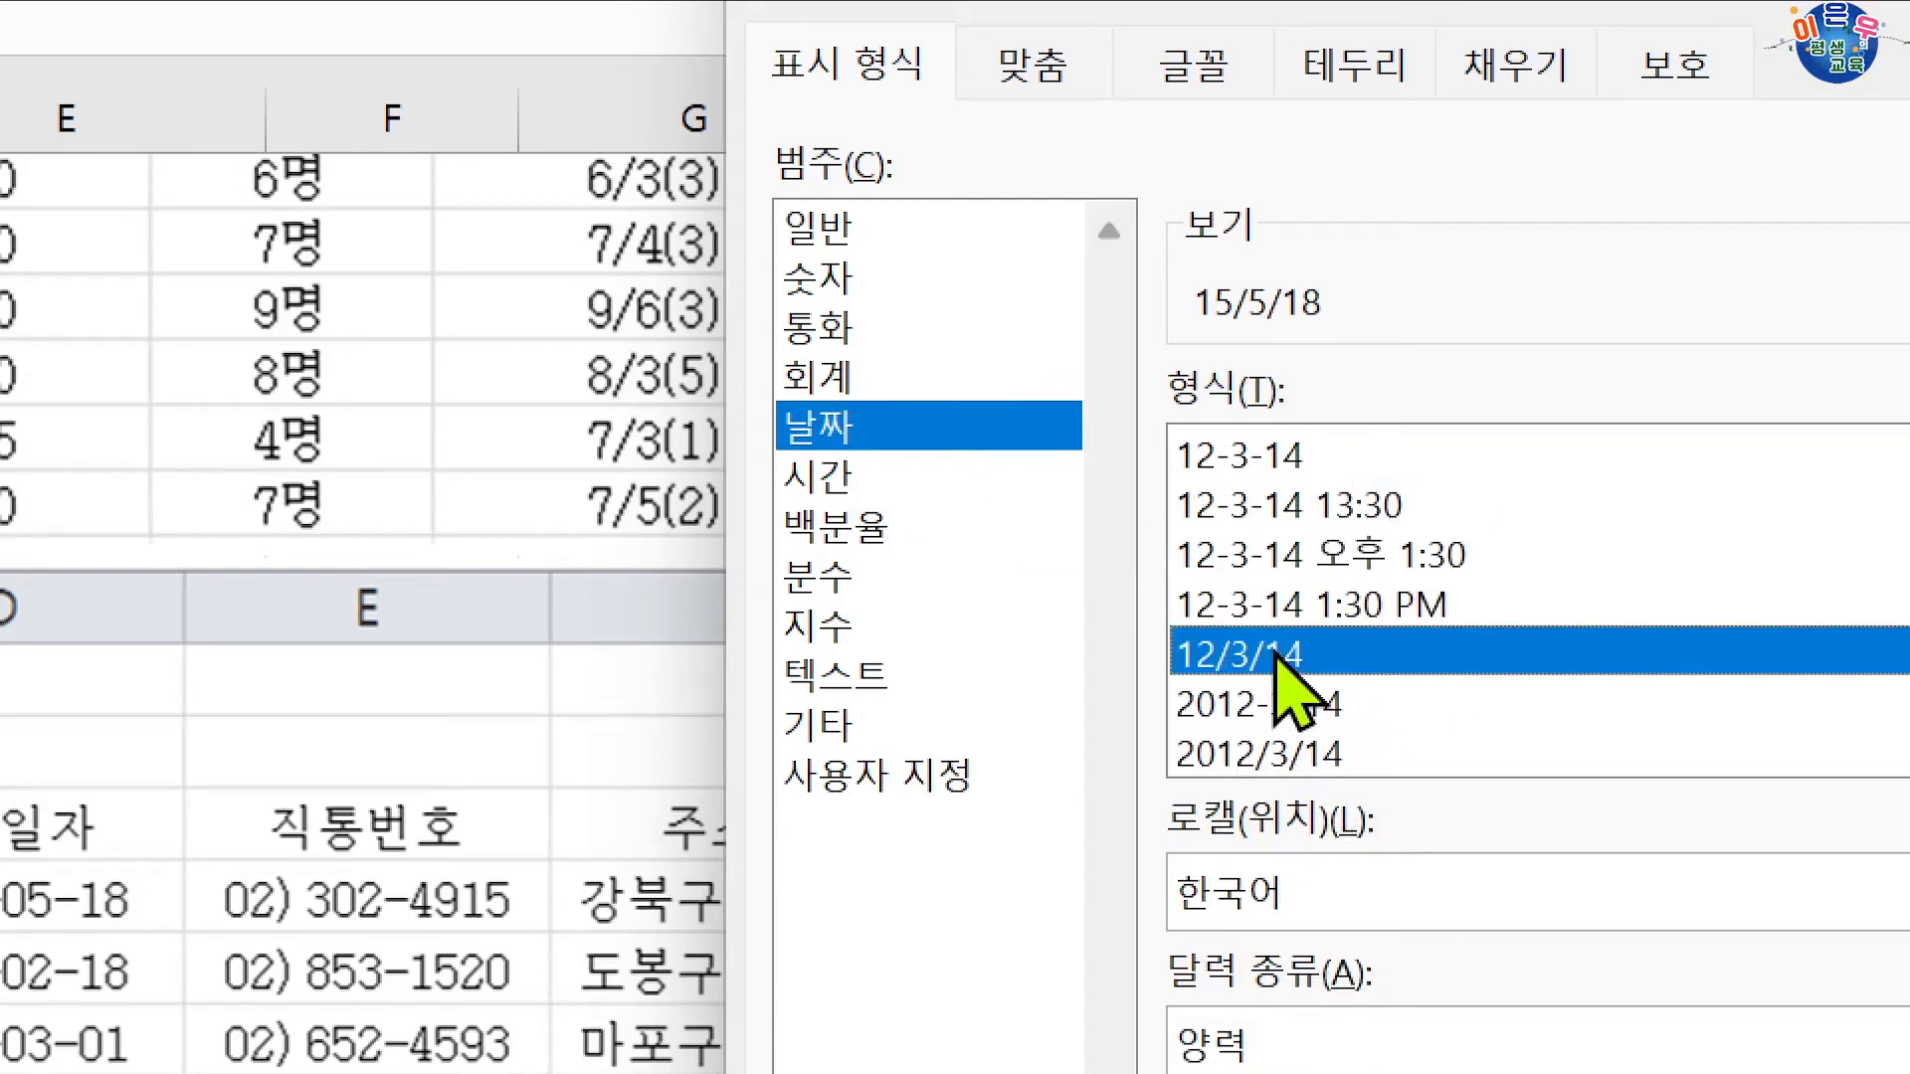
left_click(1336, 705)
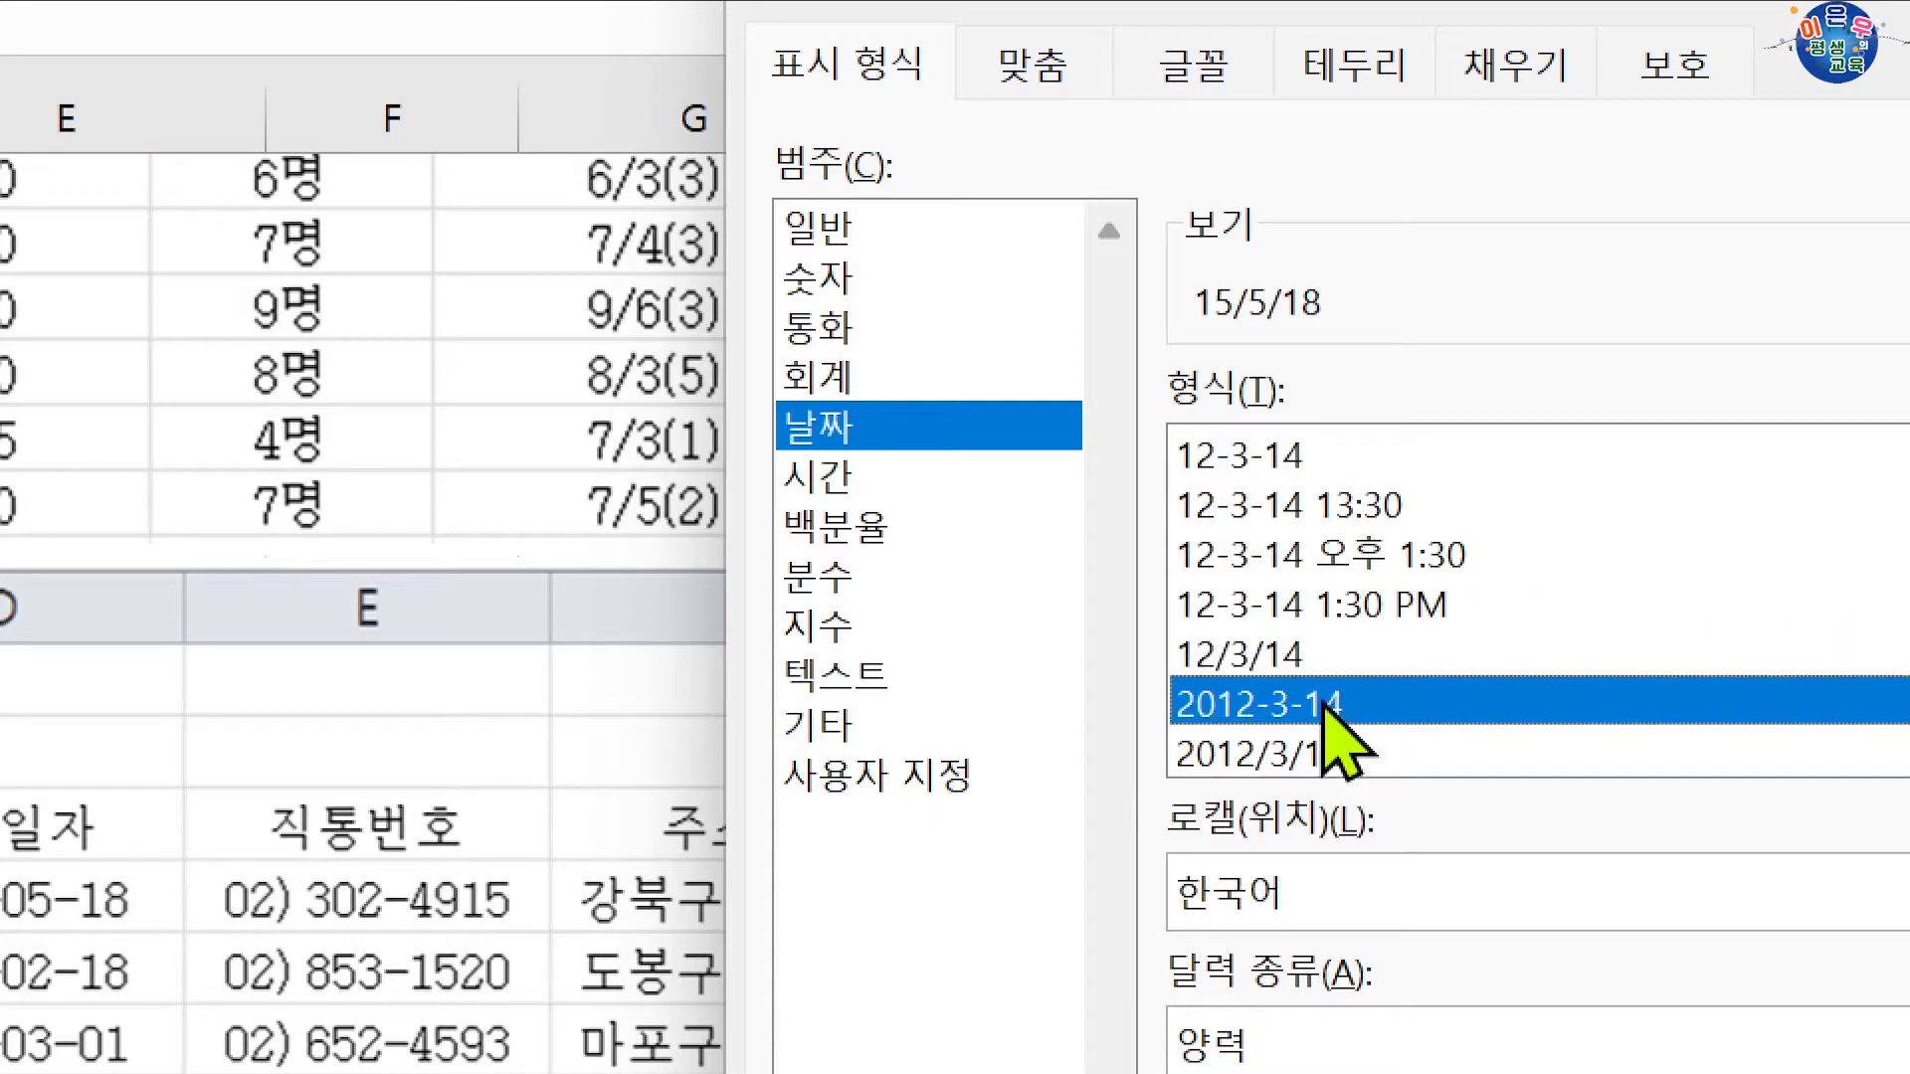
left_click(1336, 756)
left_click(1337, 705)
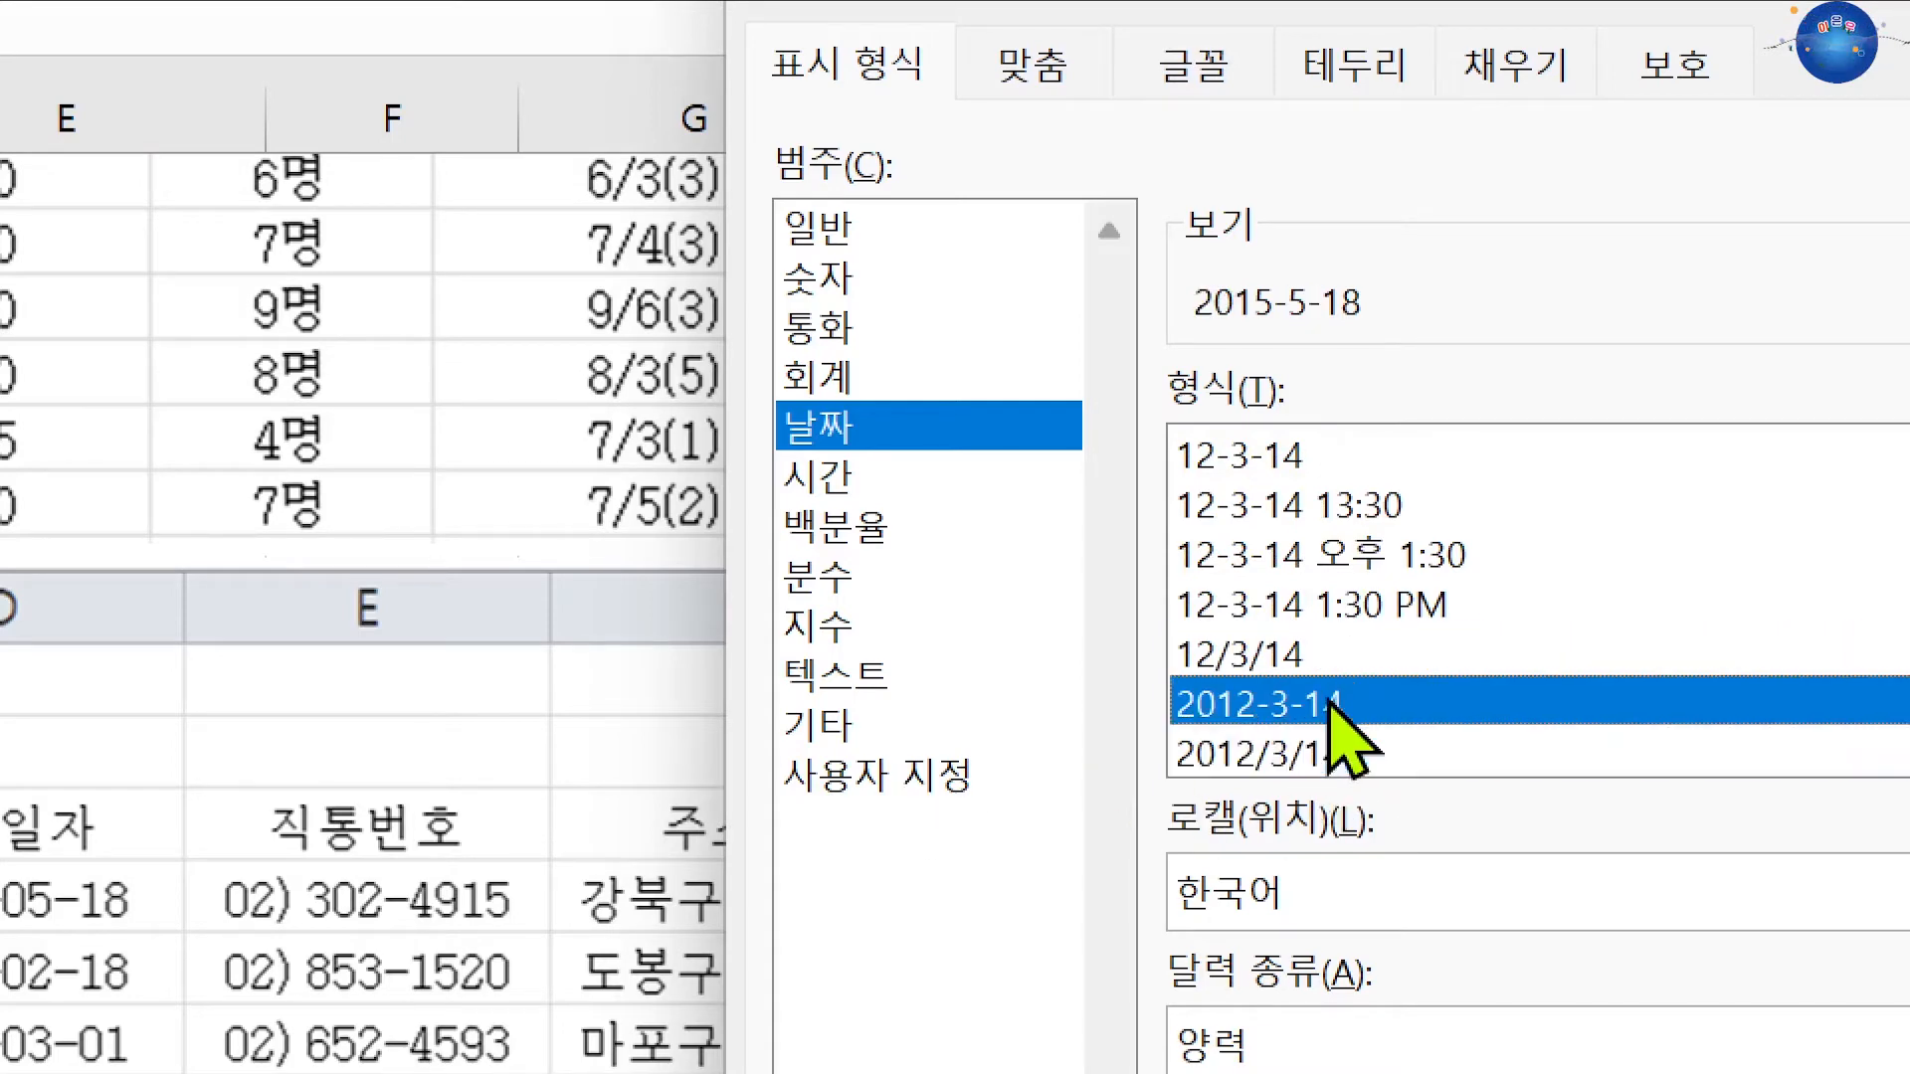
Step: Edit the custom code to yyyy"-"Mm"-"dd;@ so J15 shows 2015-05-18 with two-digit month and day
left_click(881, 776)
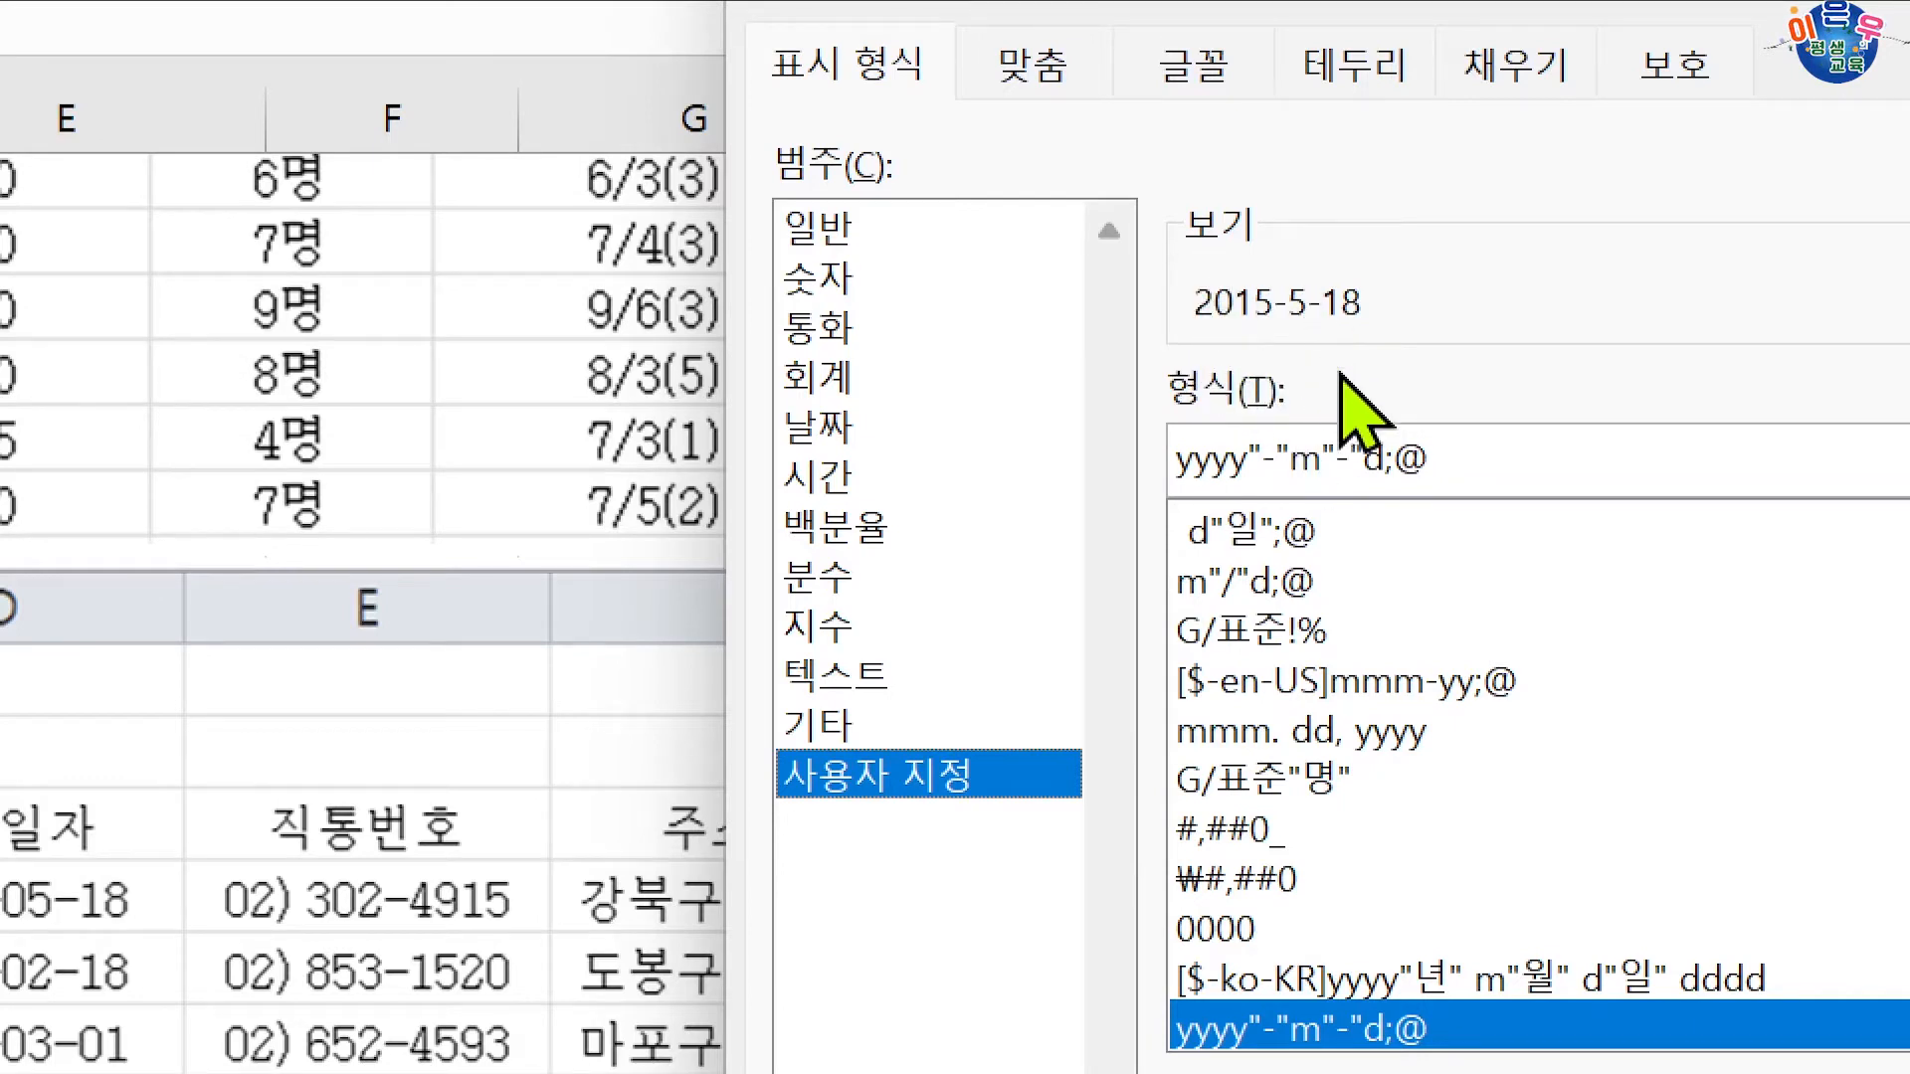
left_click(1305, 469)
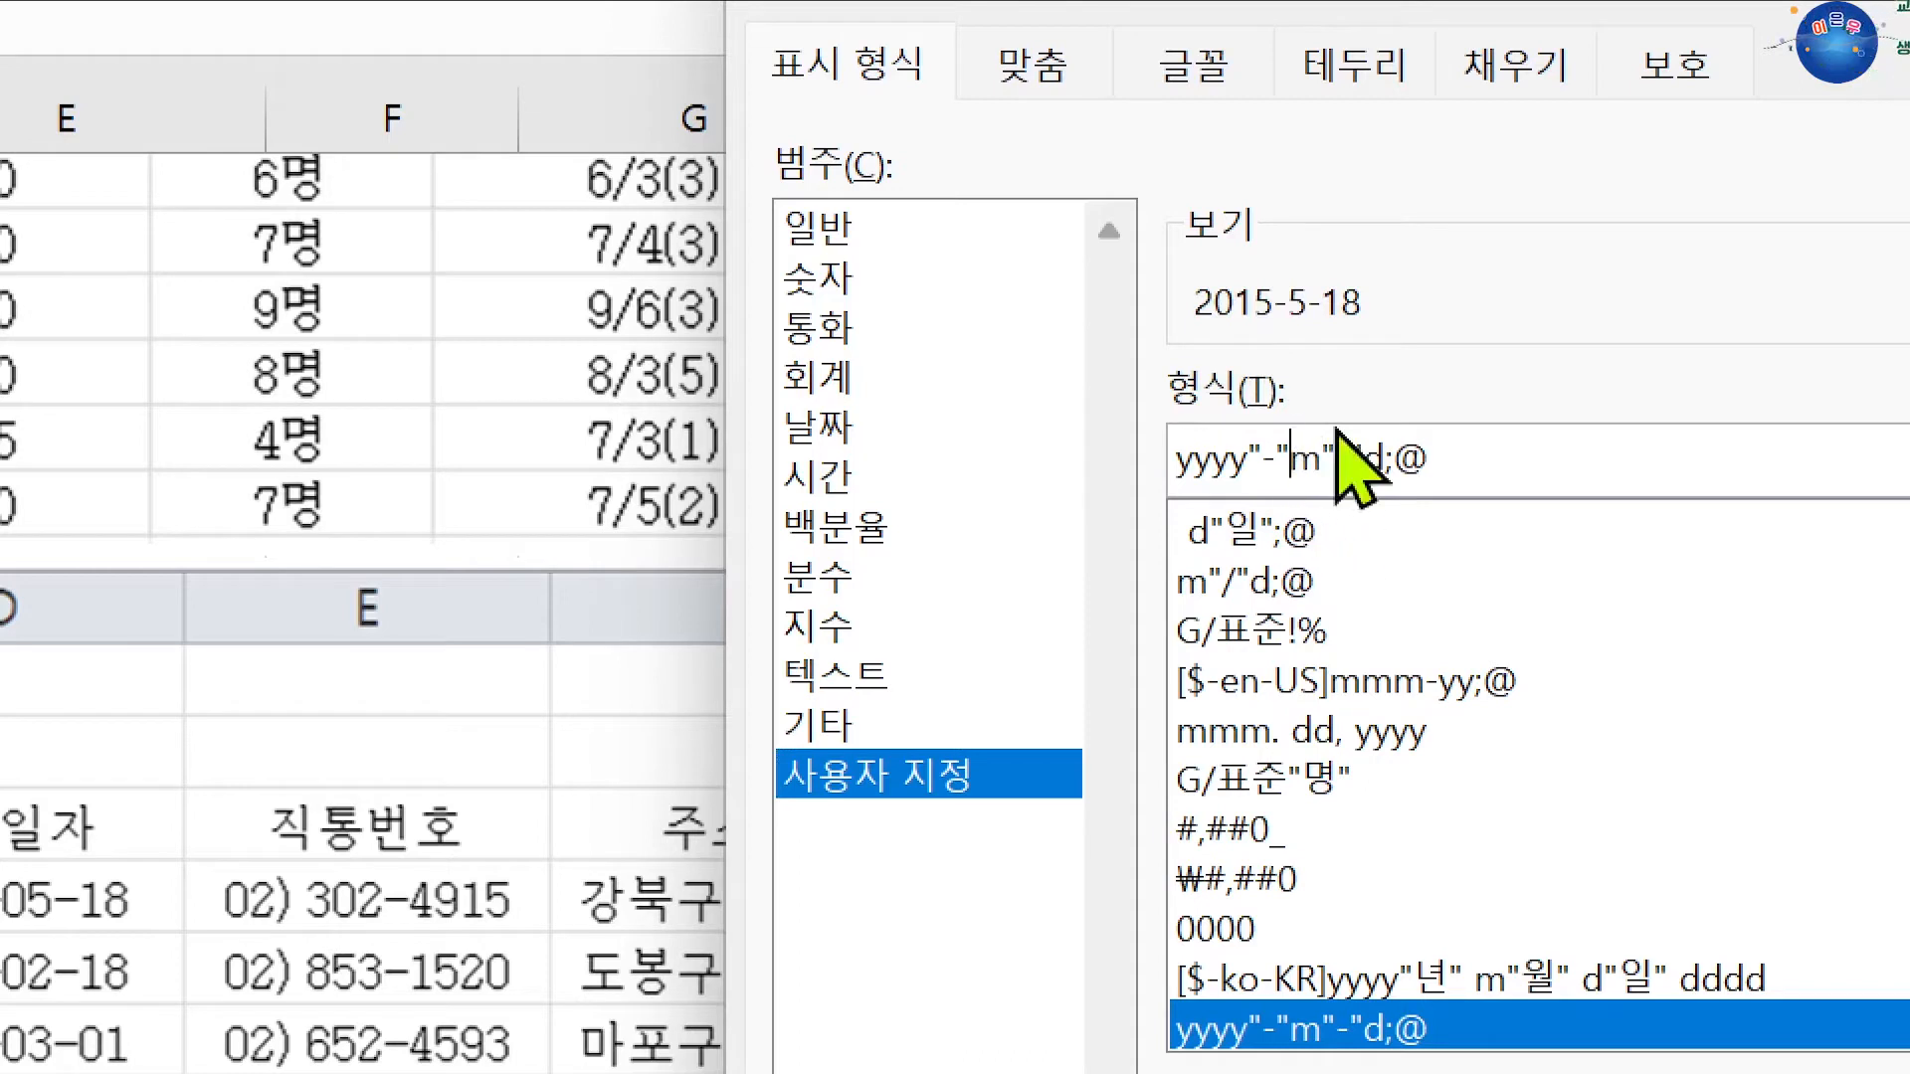
type("ㅡ")
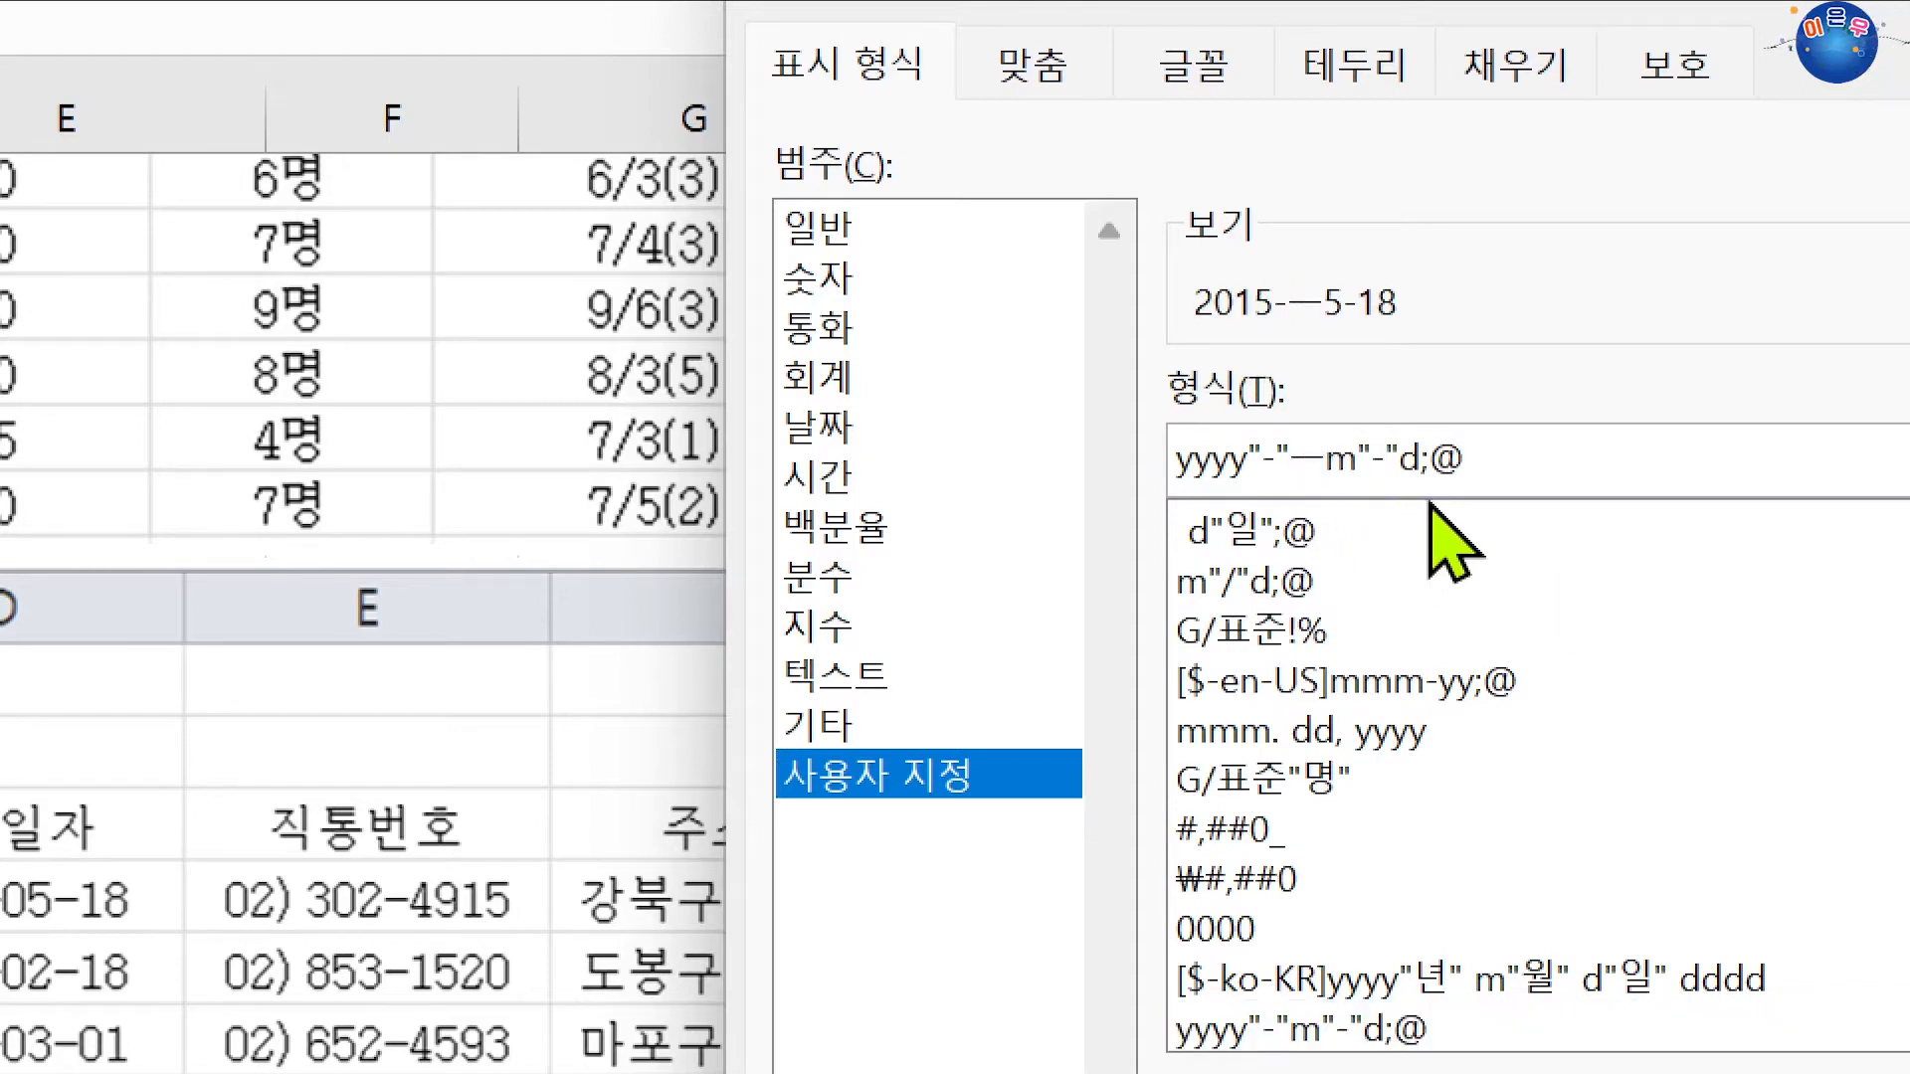
key("BackSpace")
type("M")
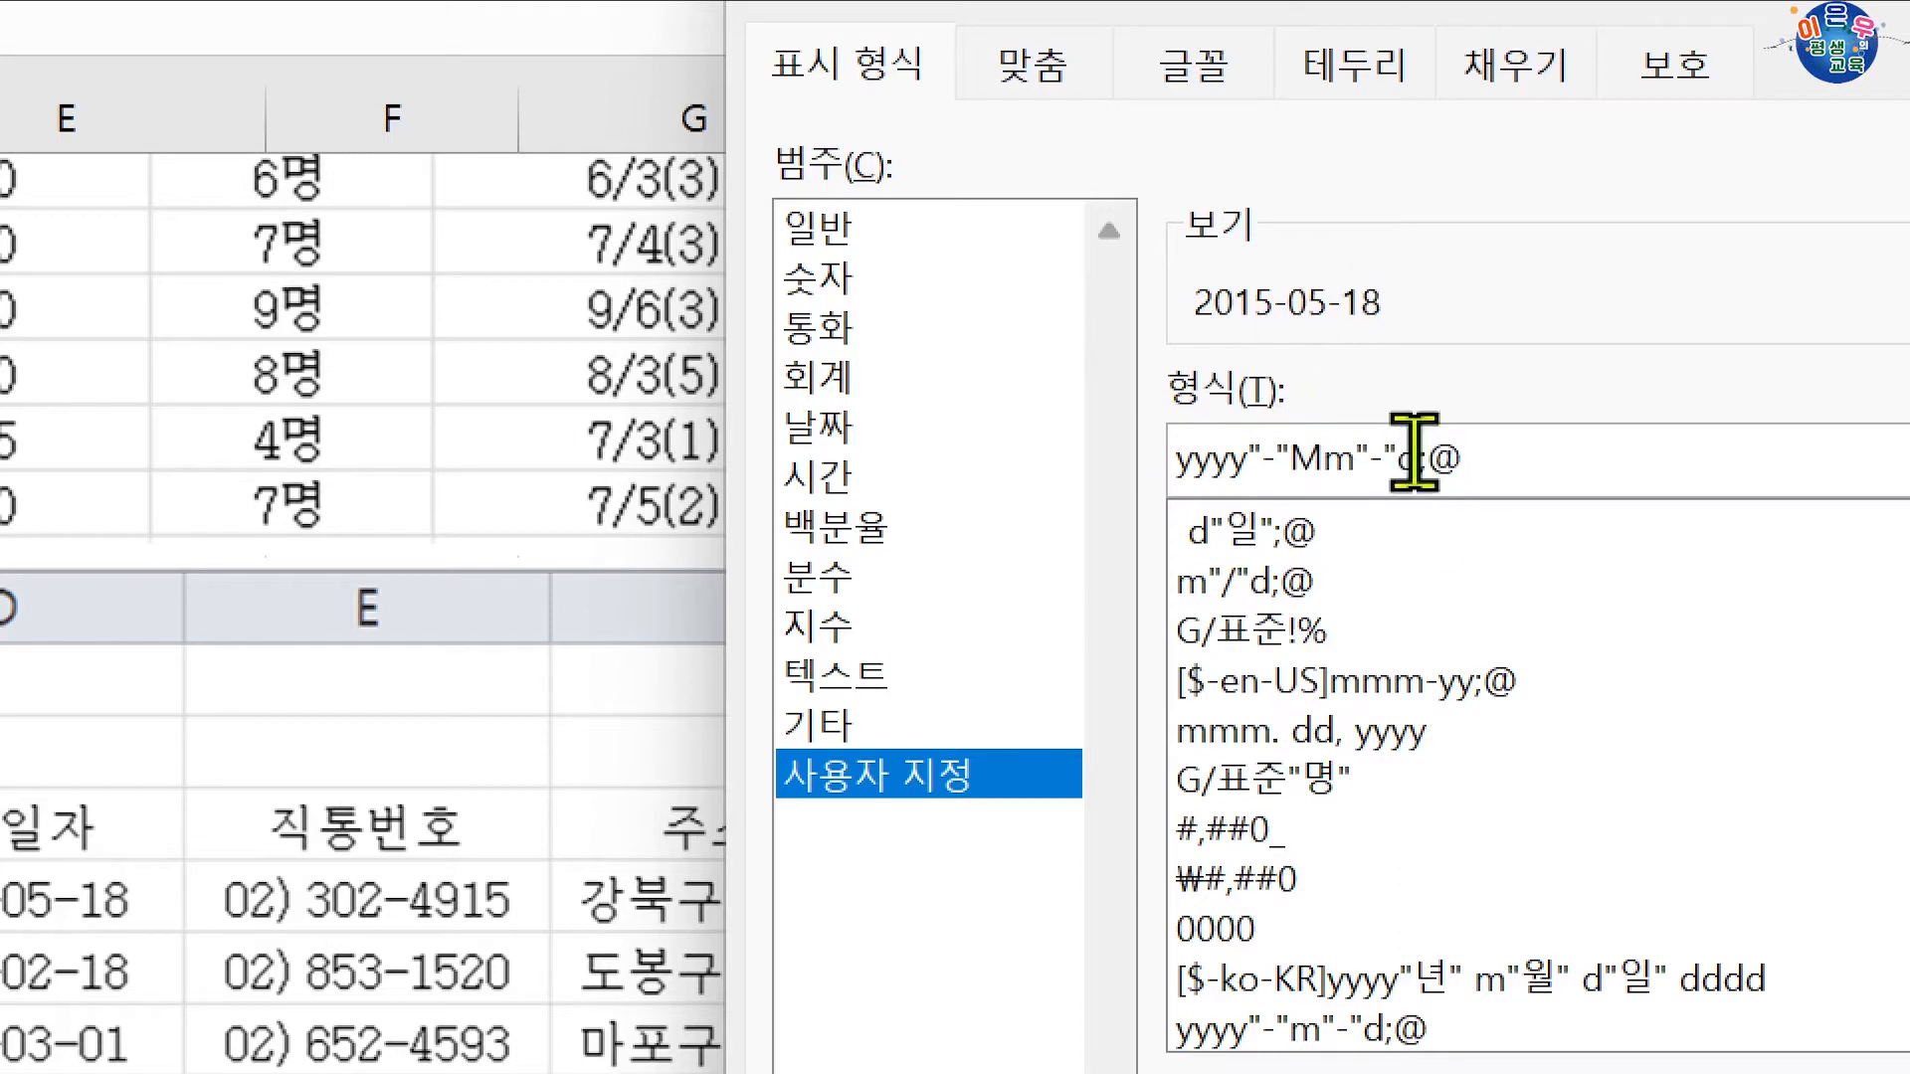
left_click_drag(1396, 458, 1420, 458)
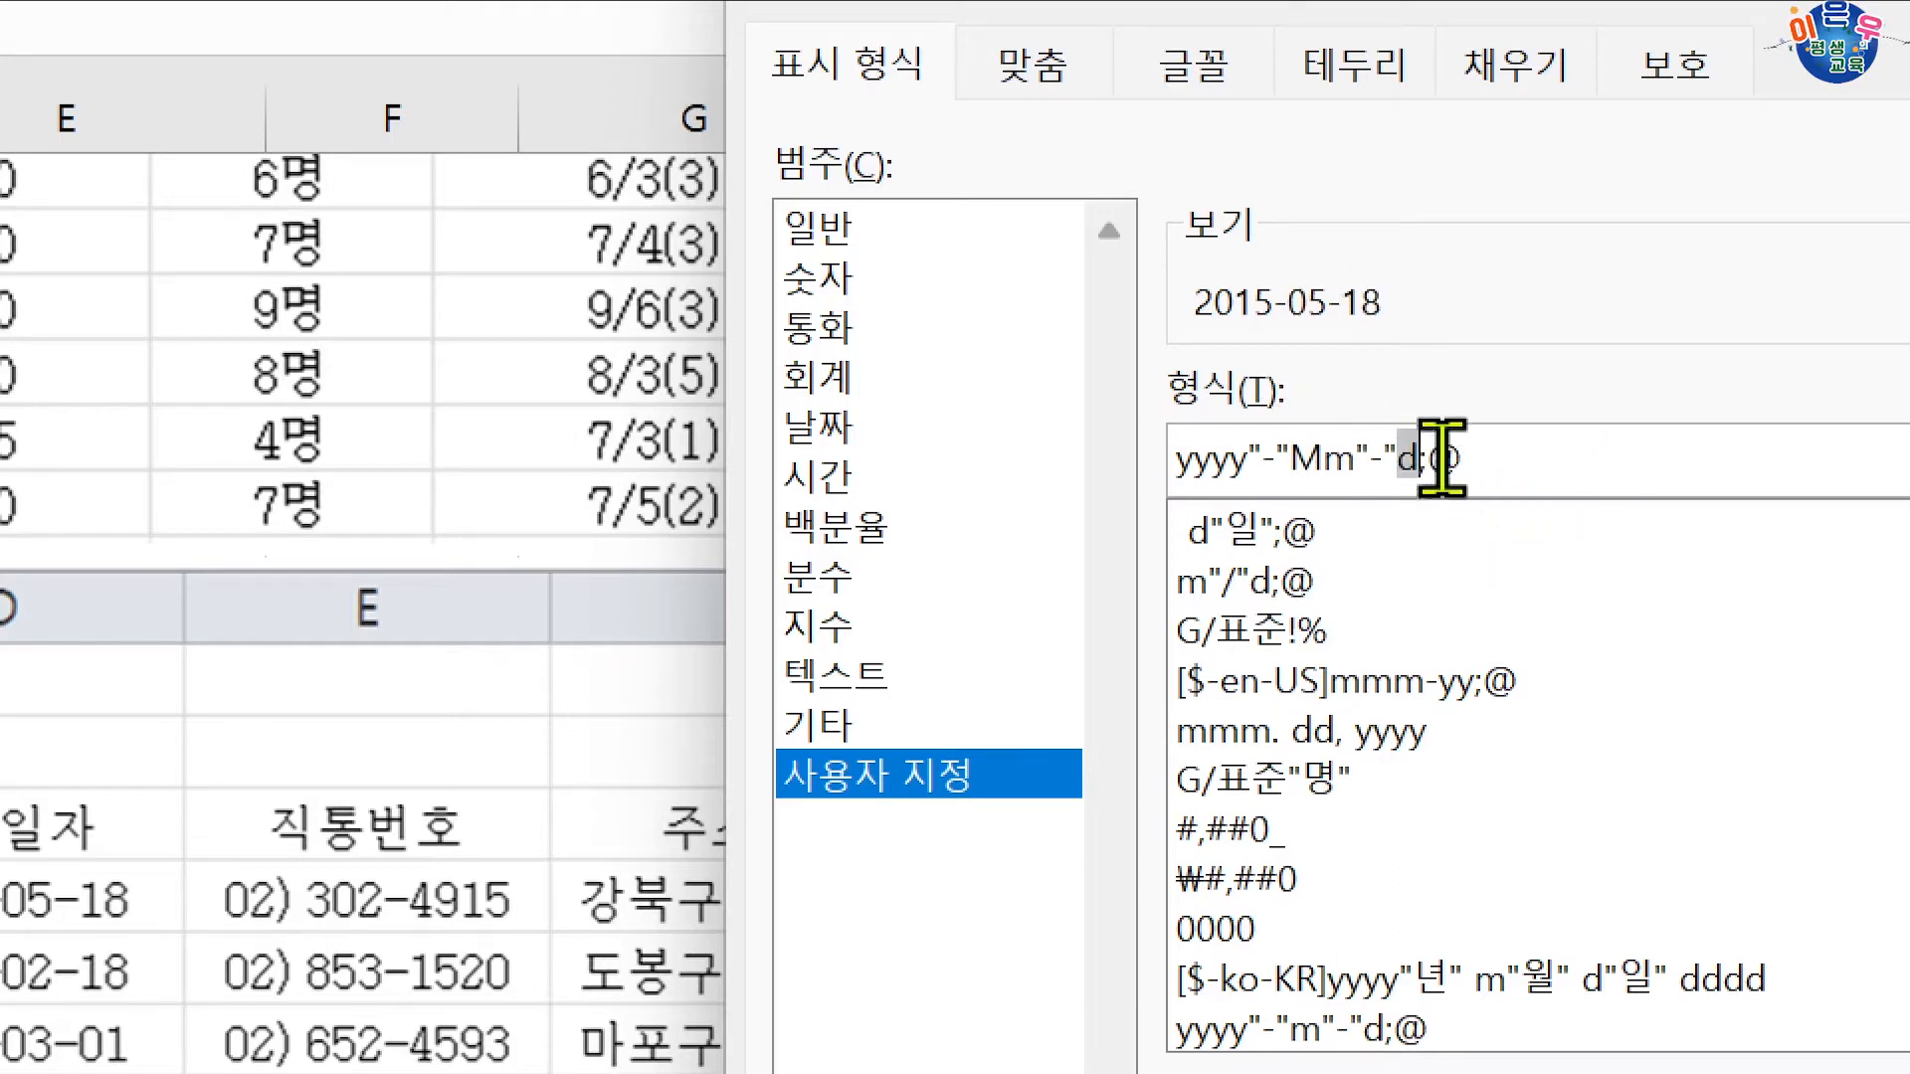
left_click(1398, 457)
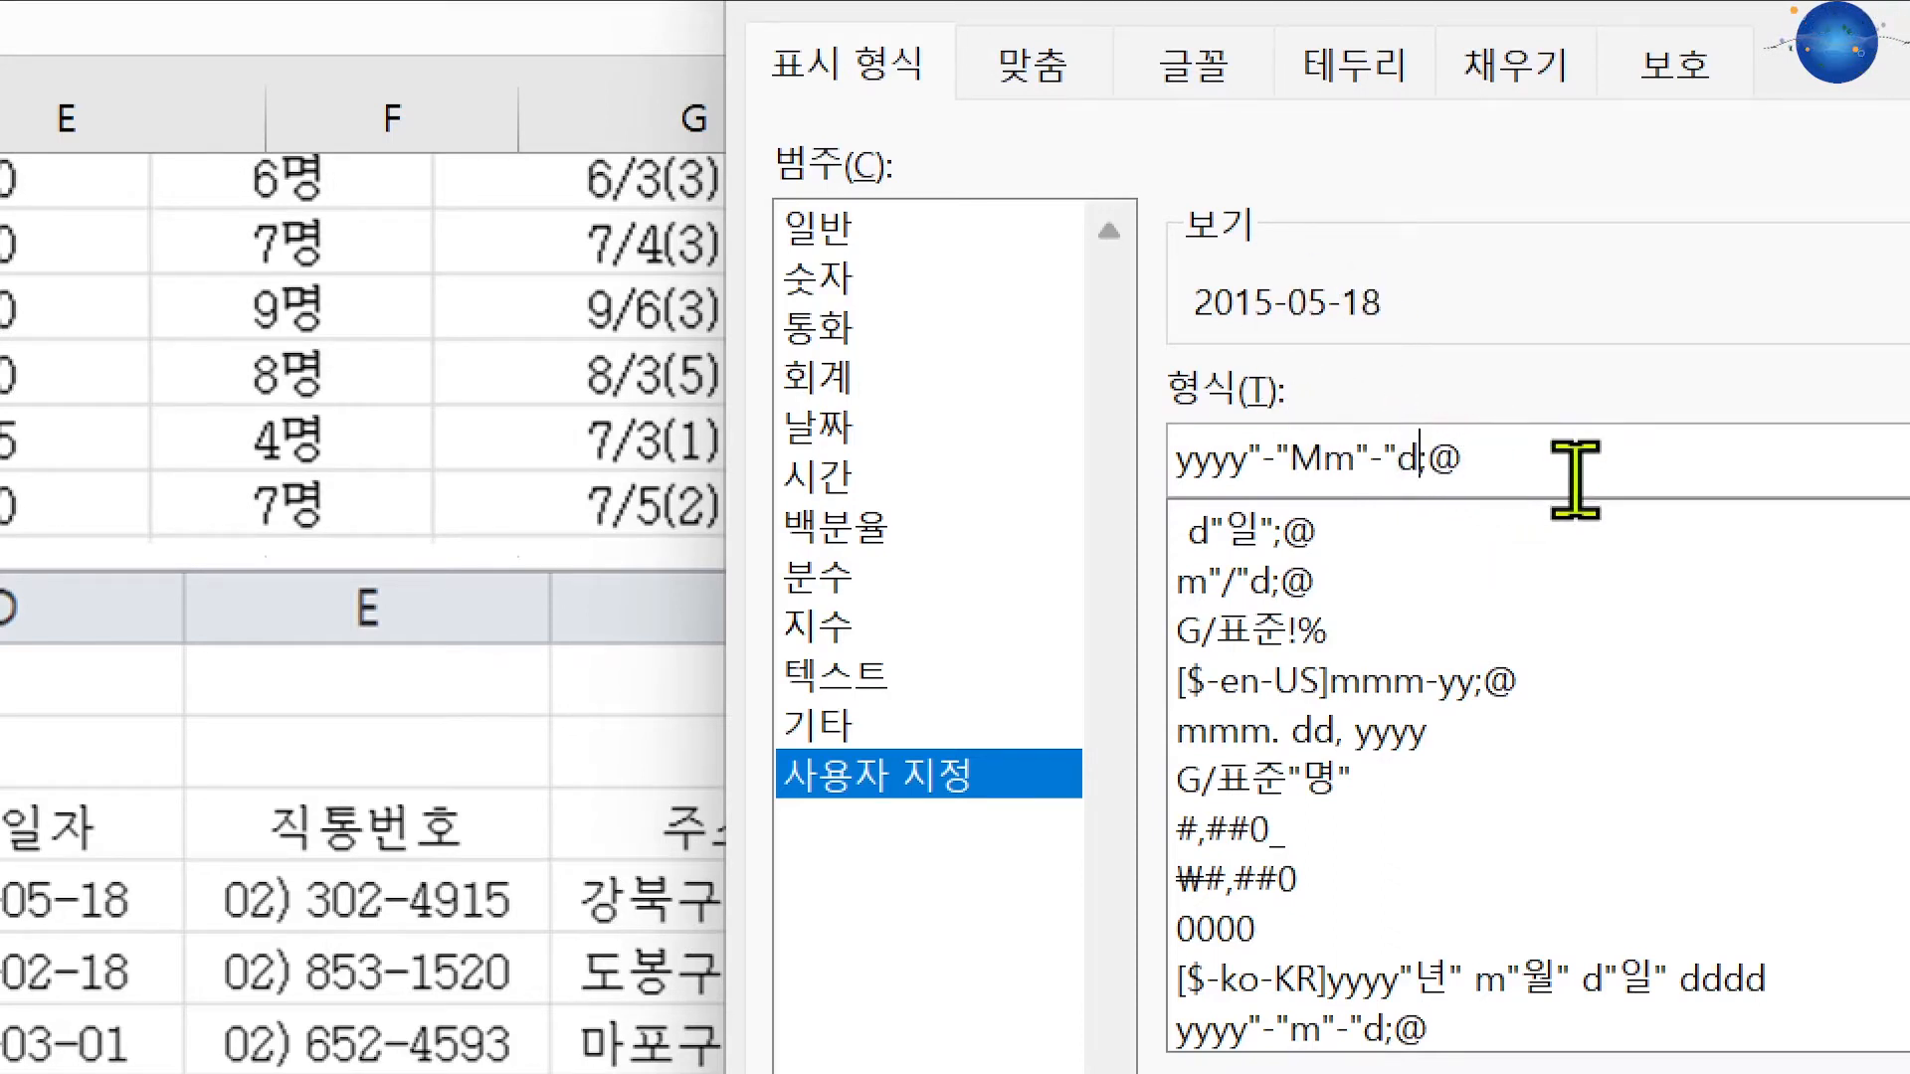
type("d")
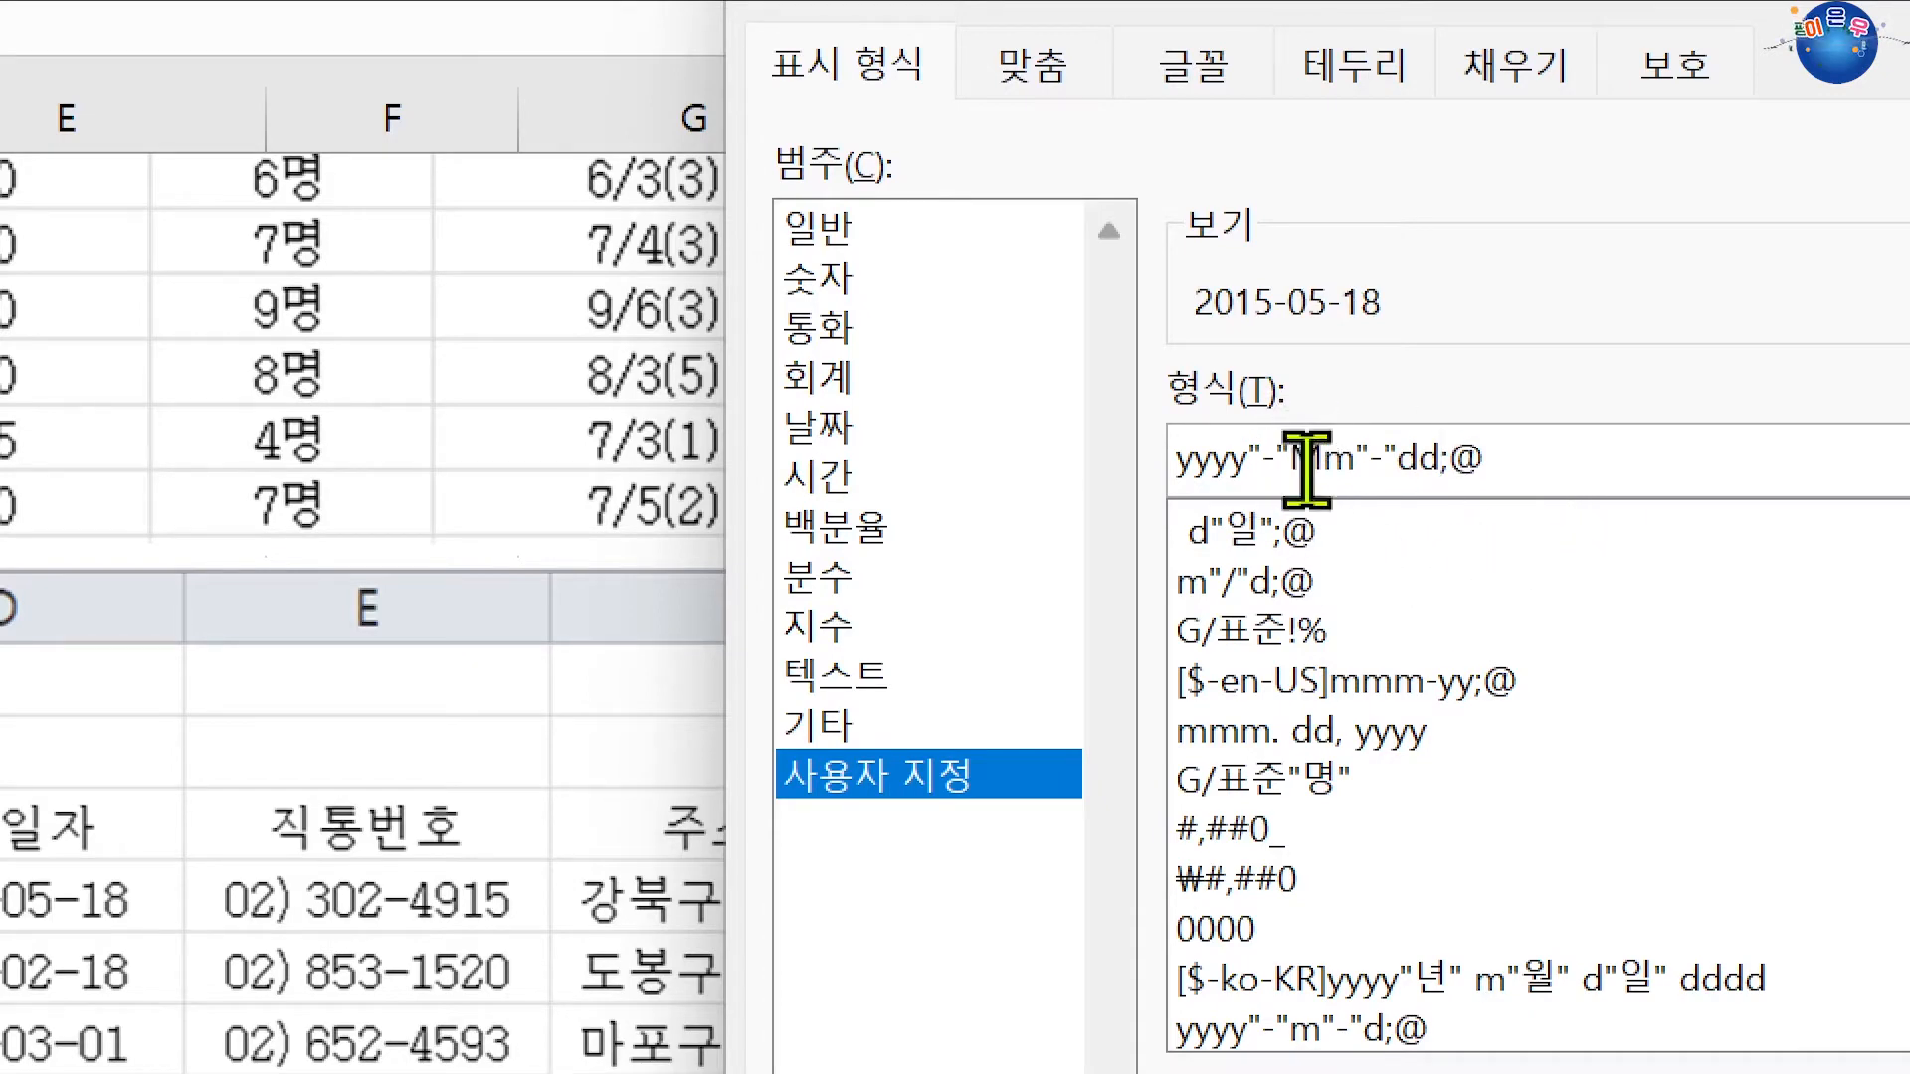
key("Return")
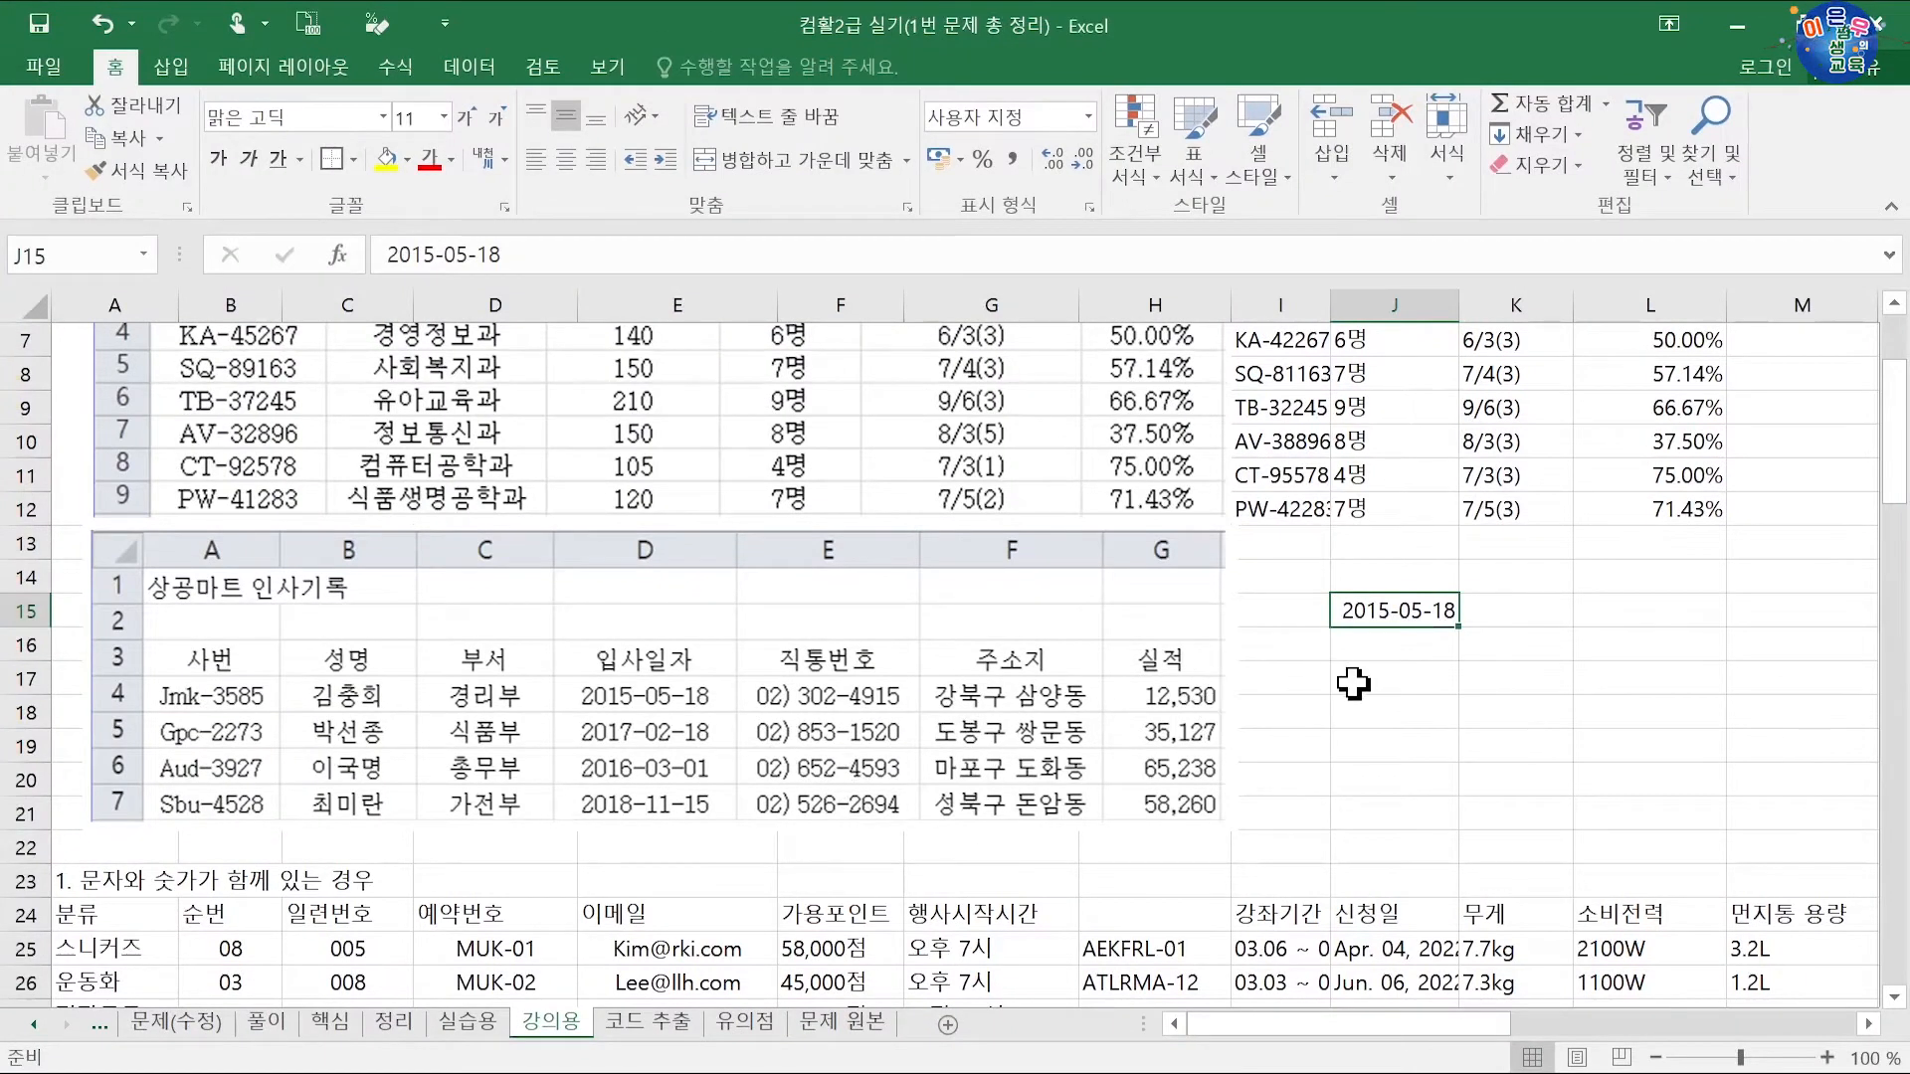
key("Delete")
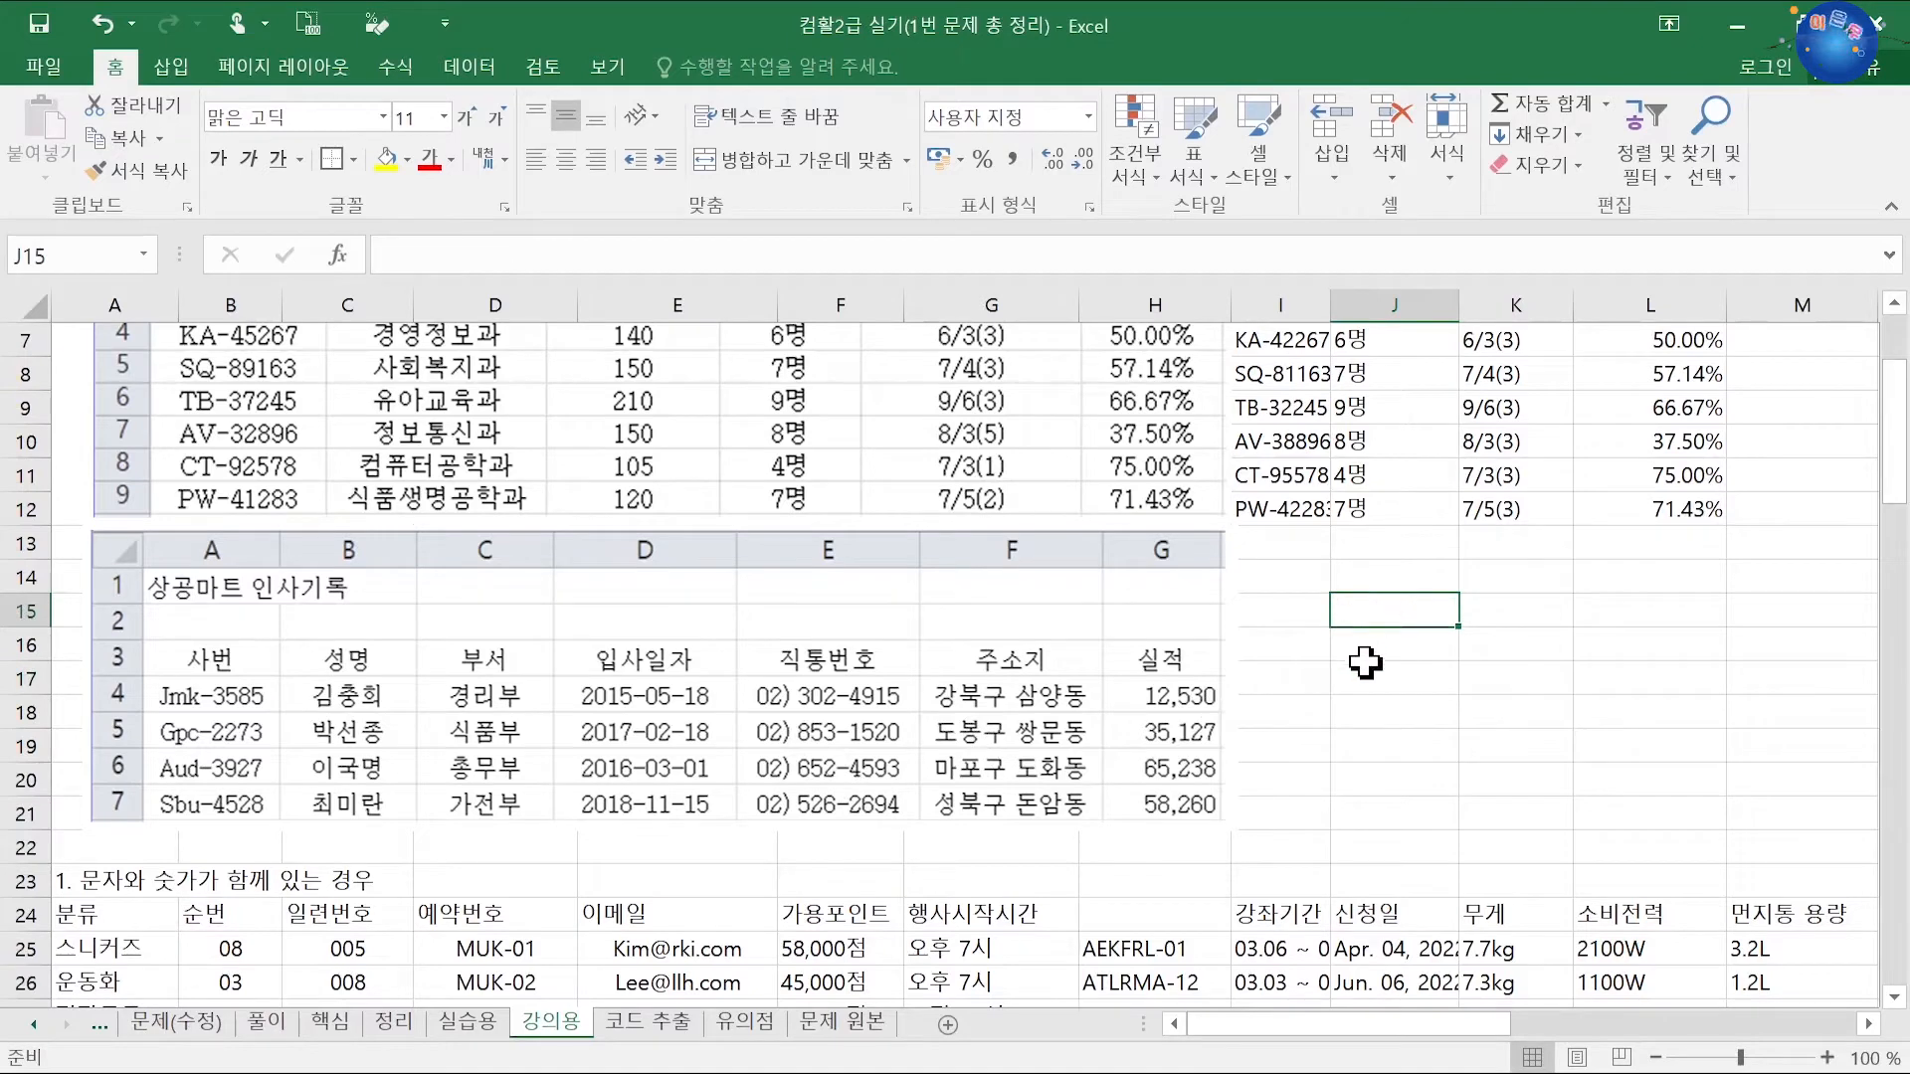
left_click(1351, 677)
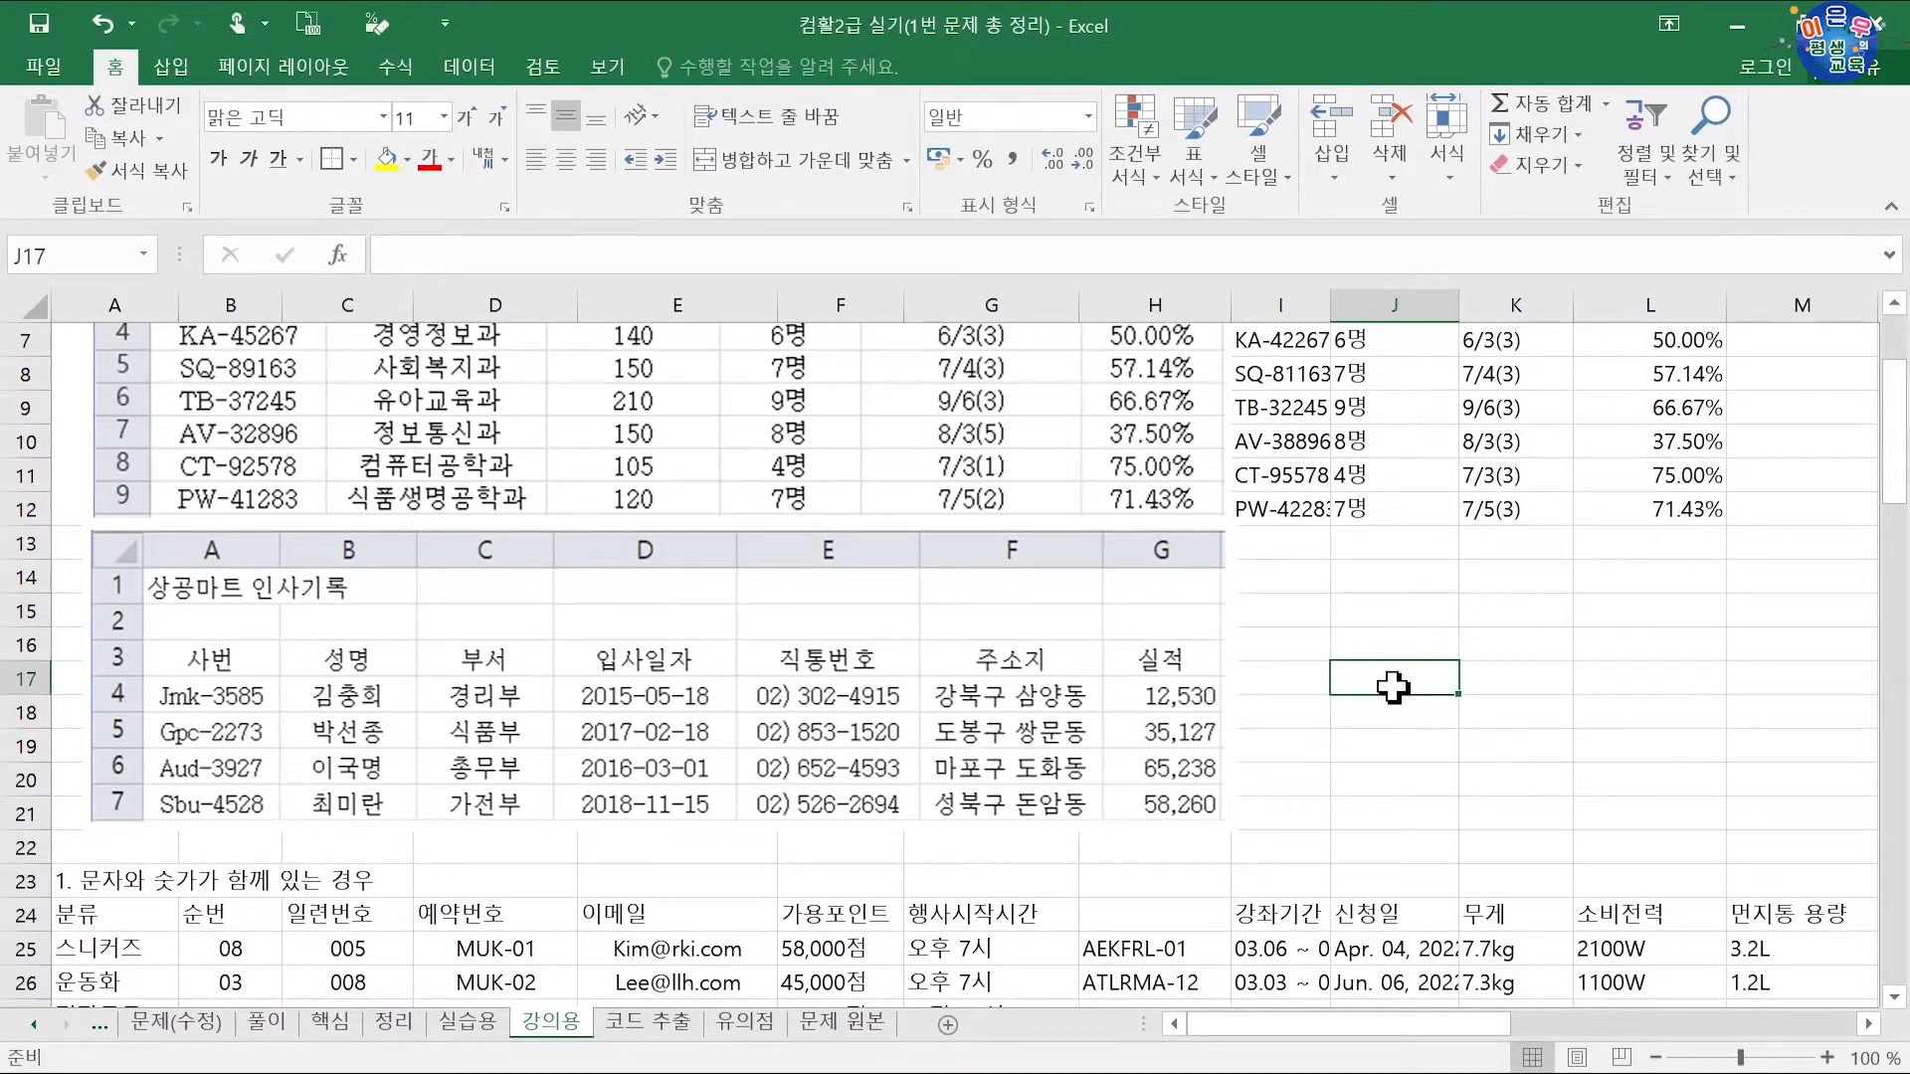
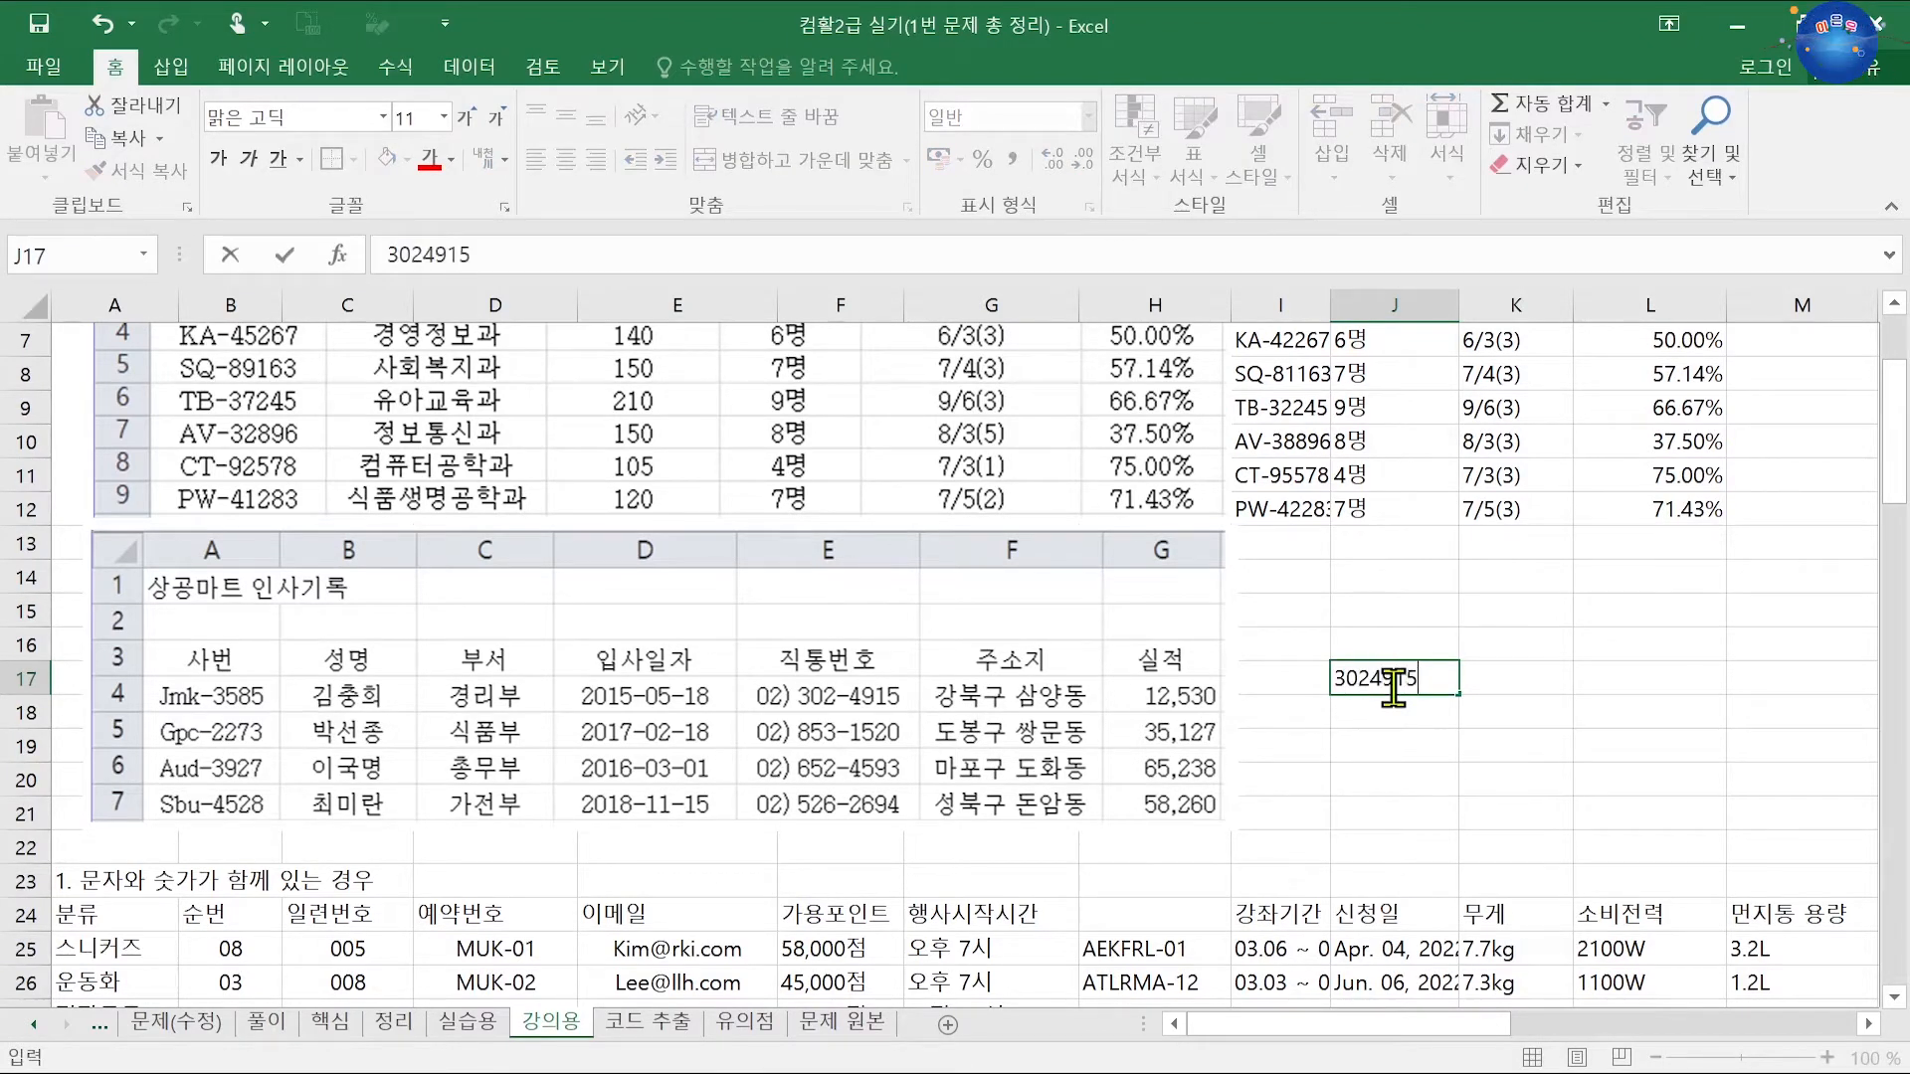
key("Return")
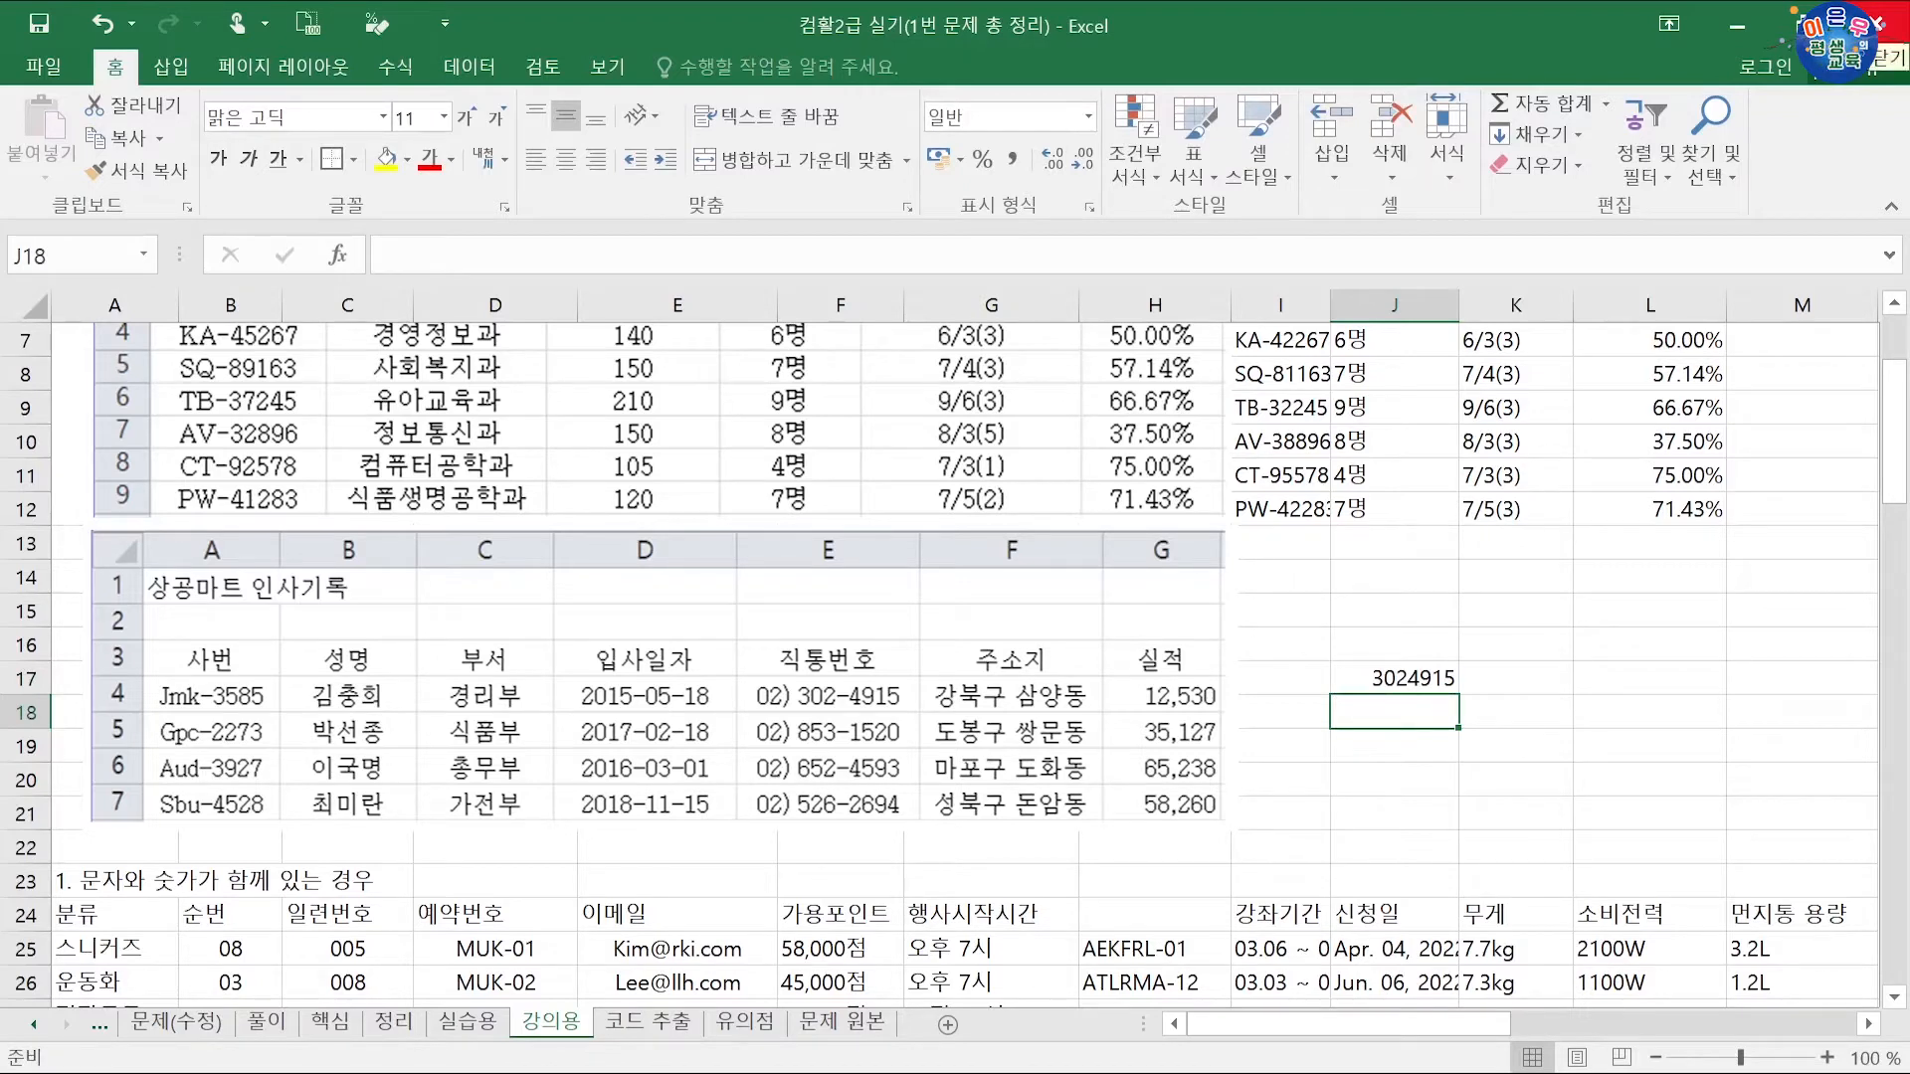
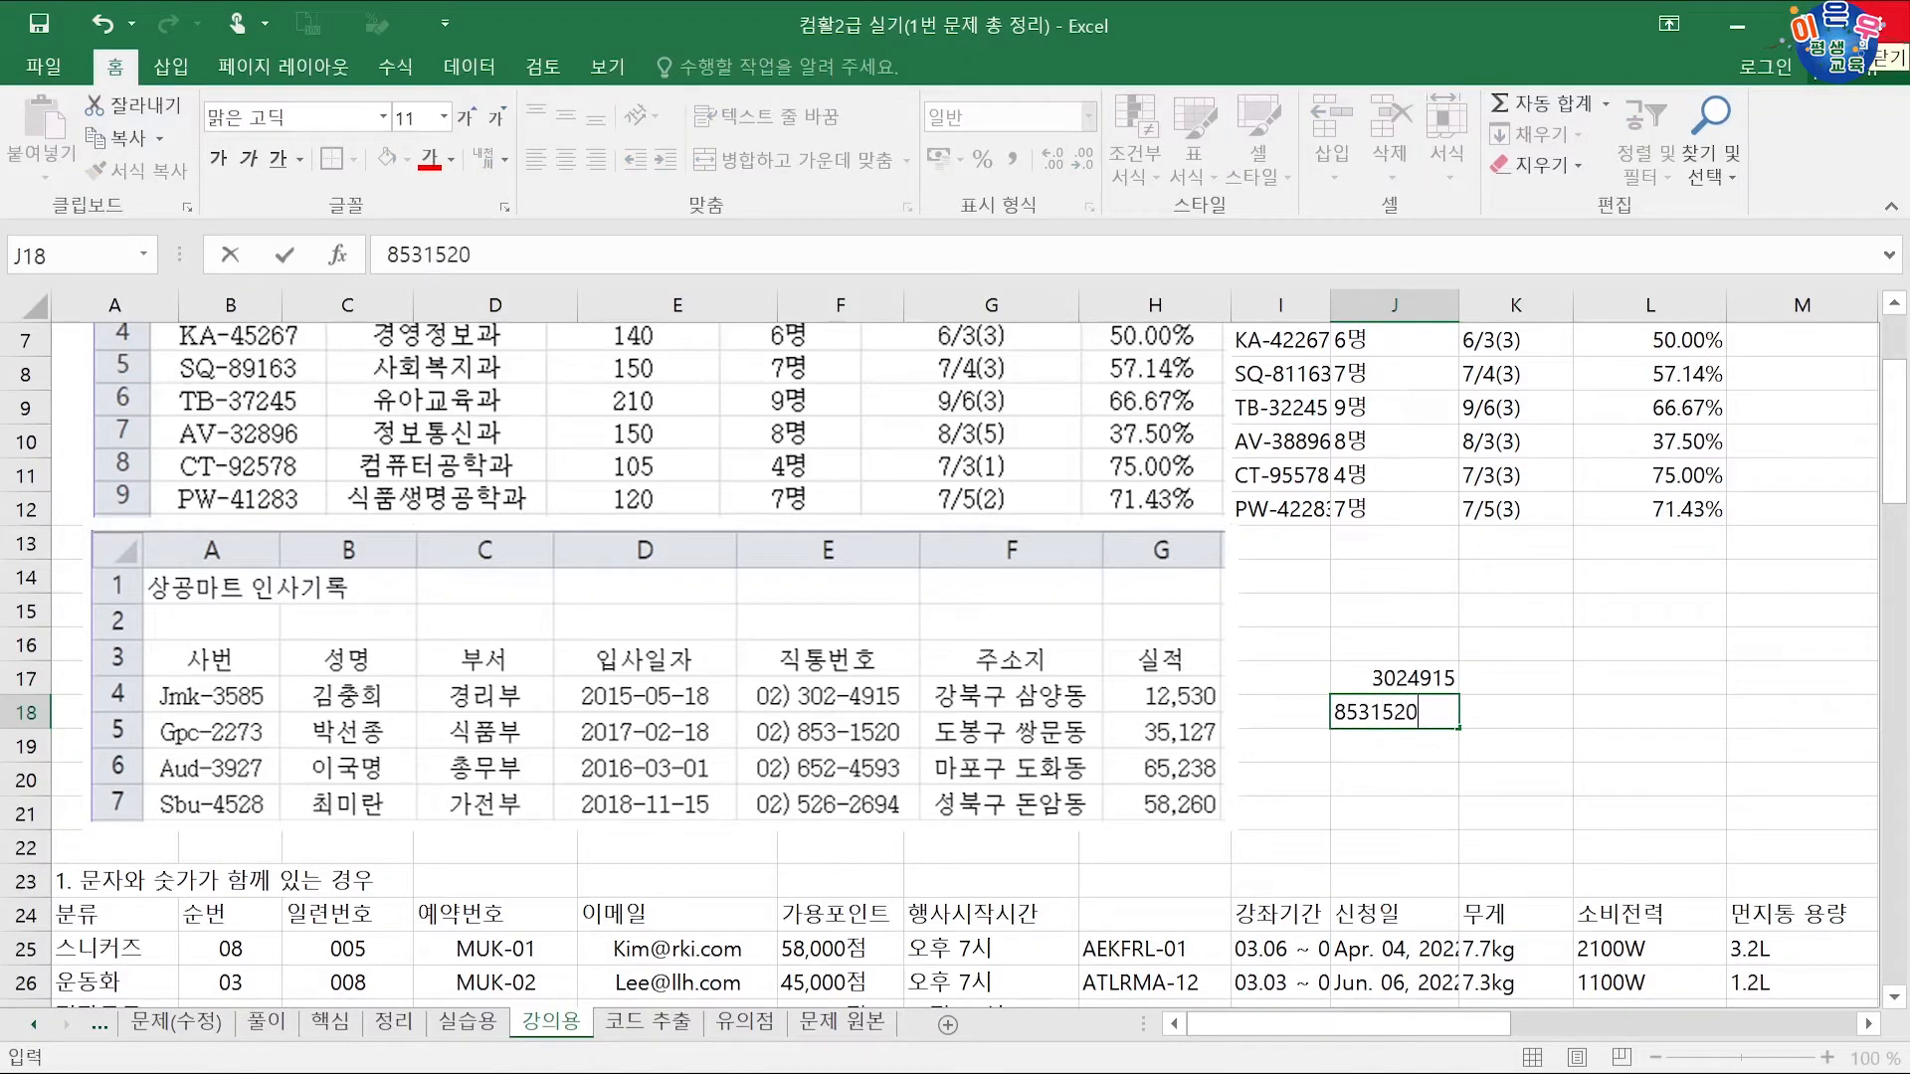
key("Return")
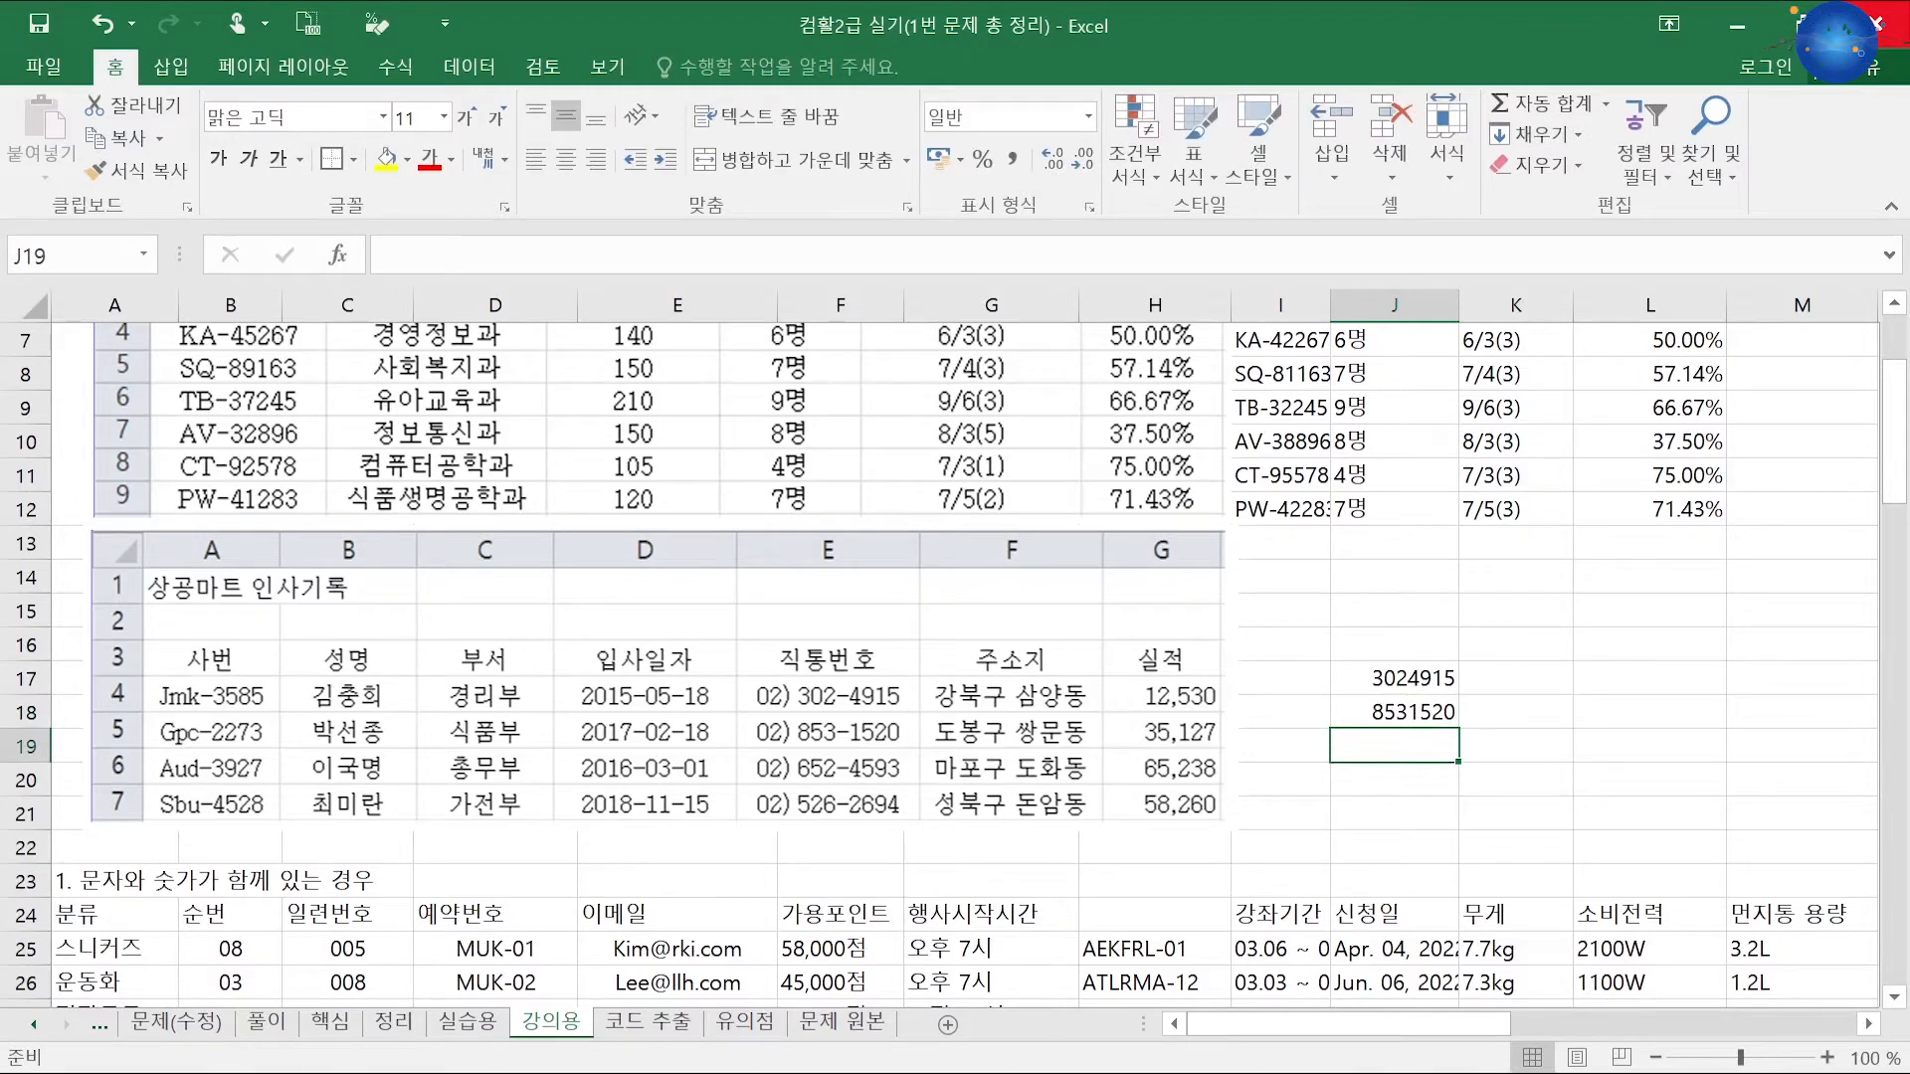
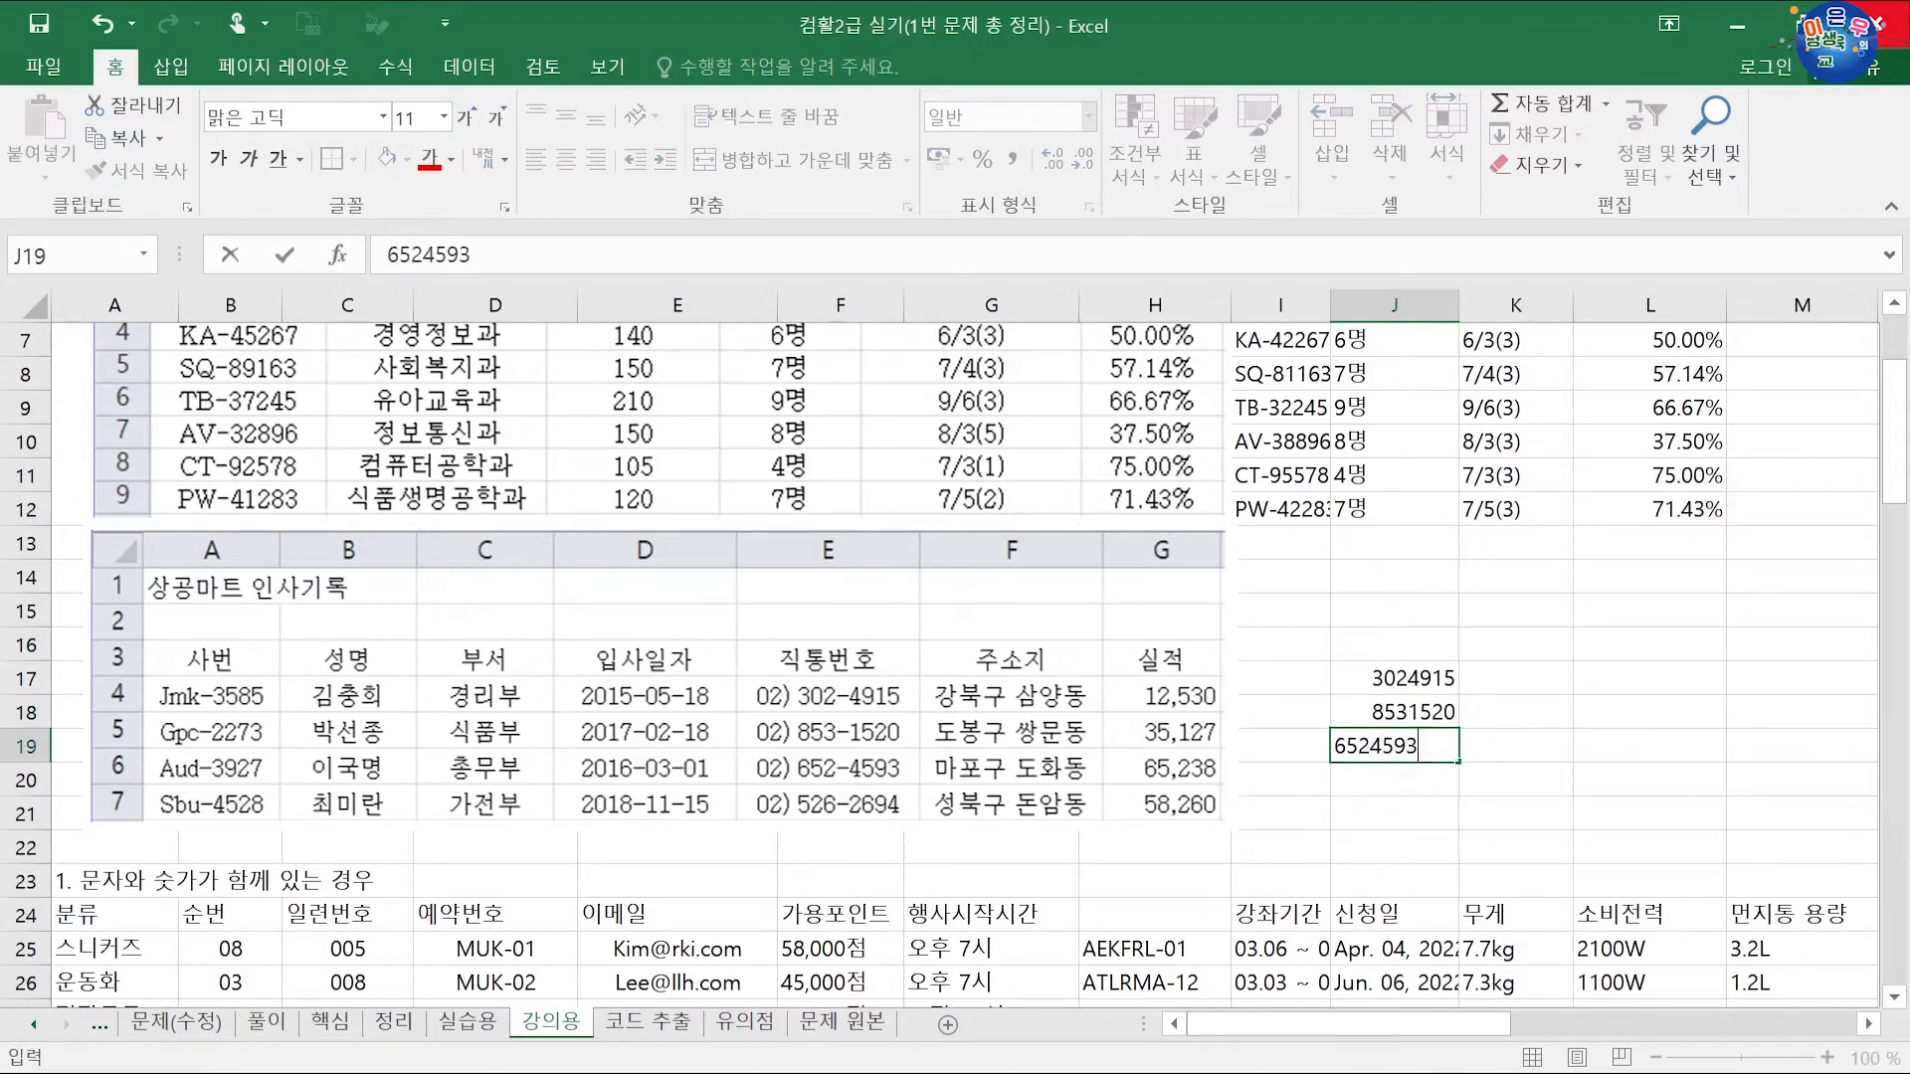
key("Return")
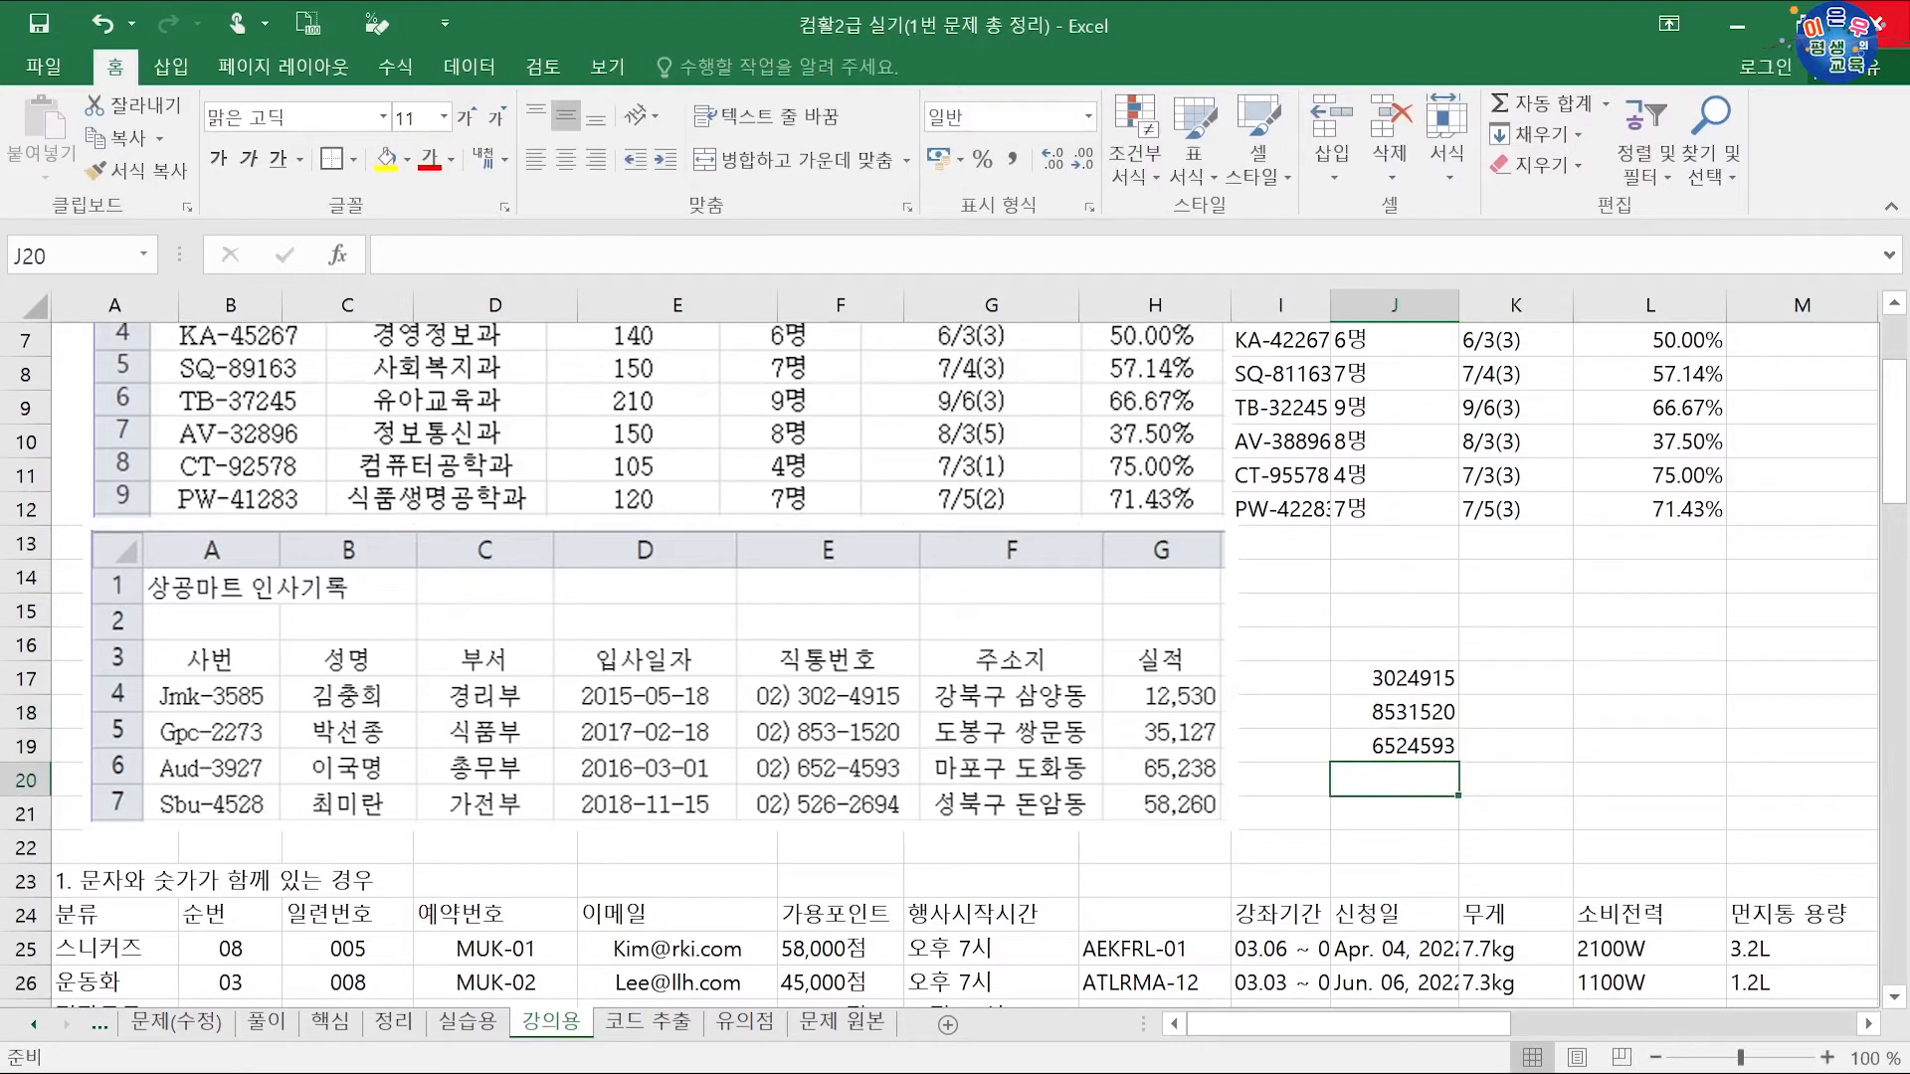
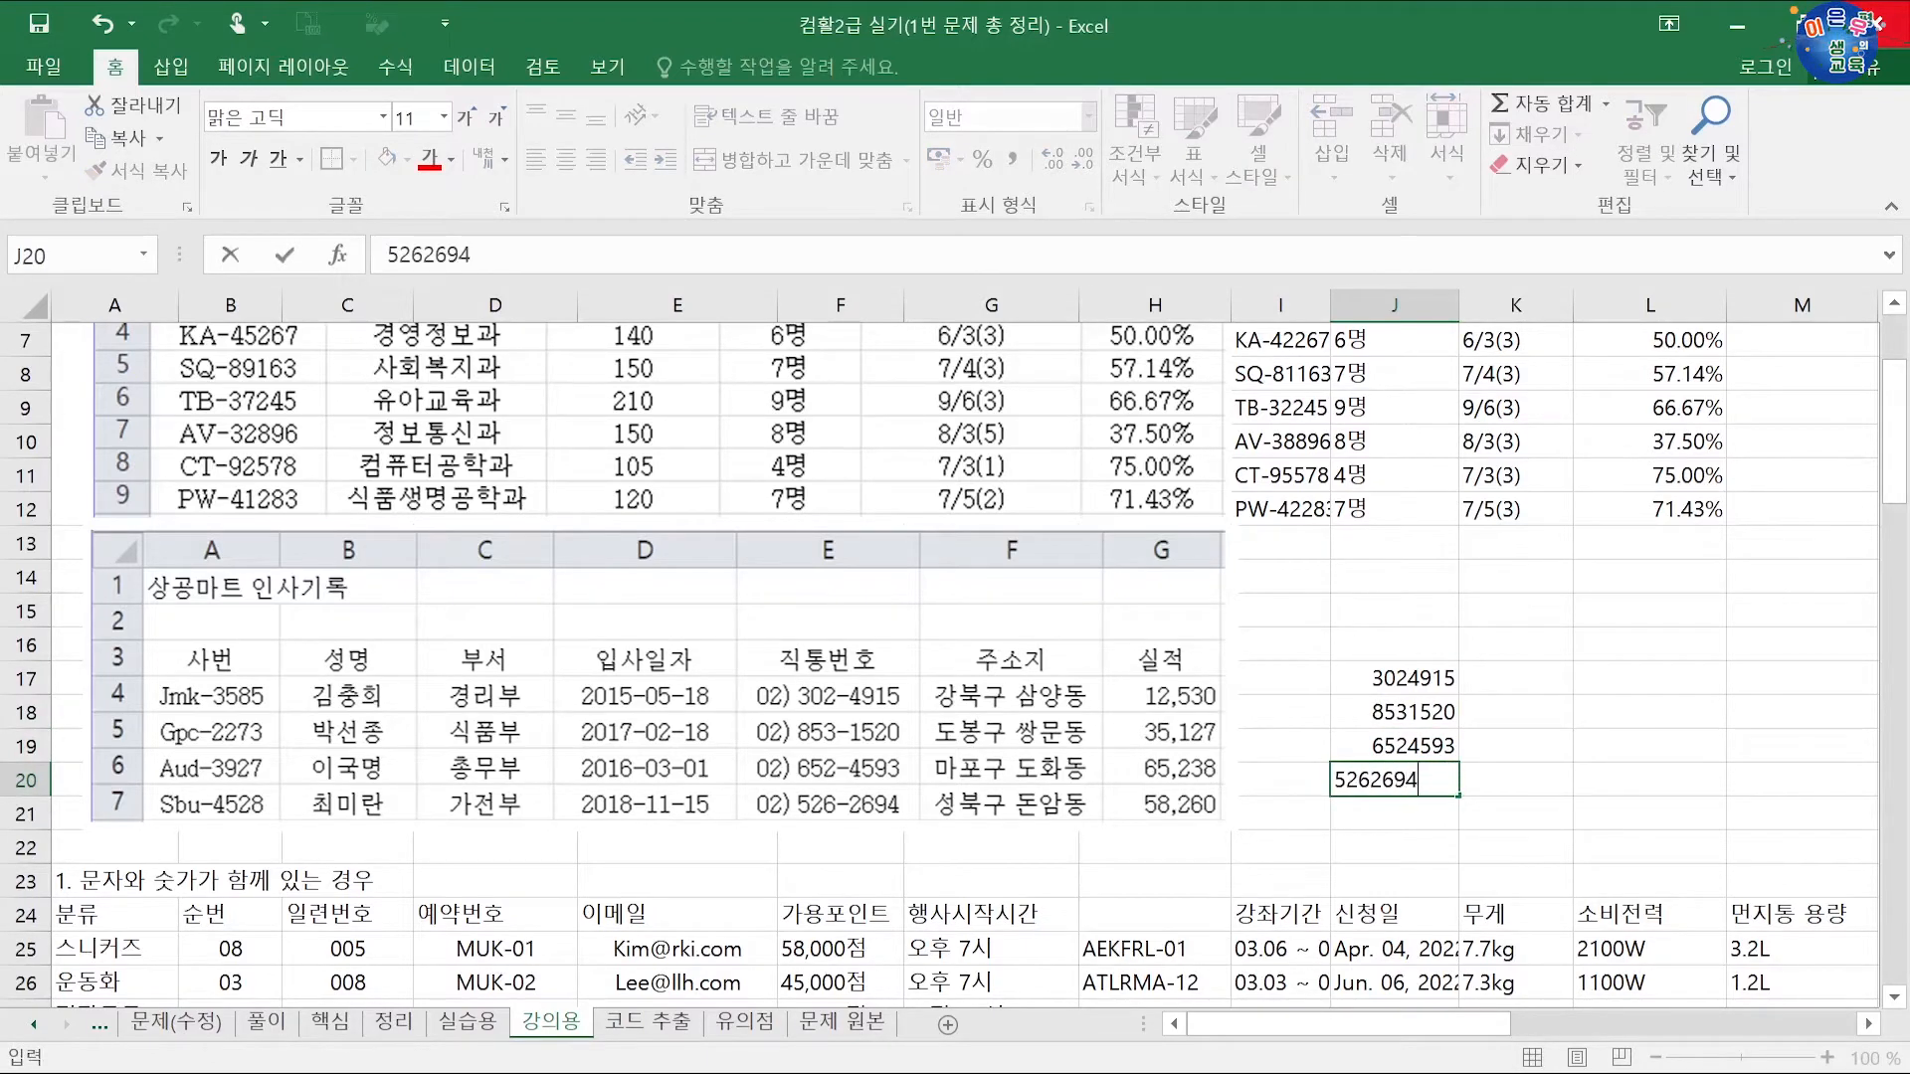
key("Return")
left_click(1545, 675)
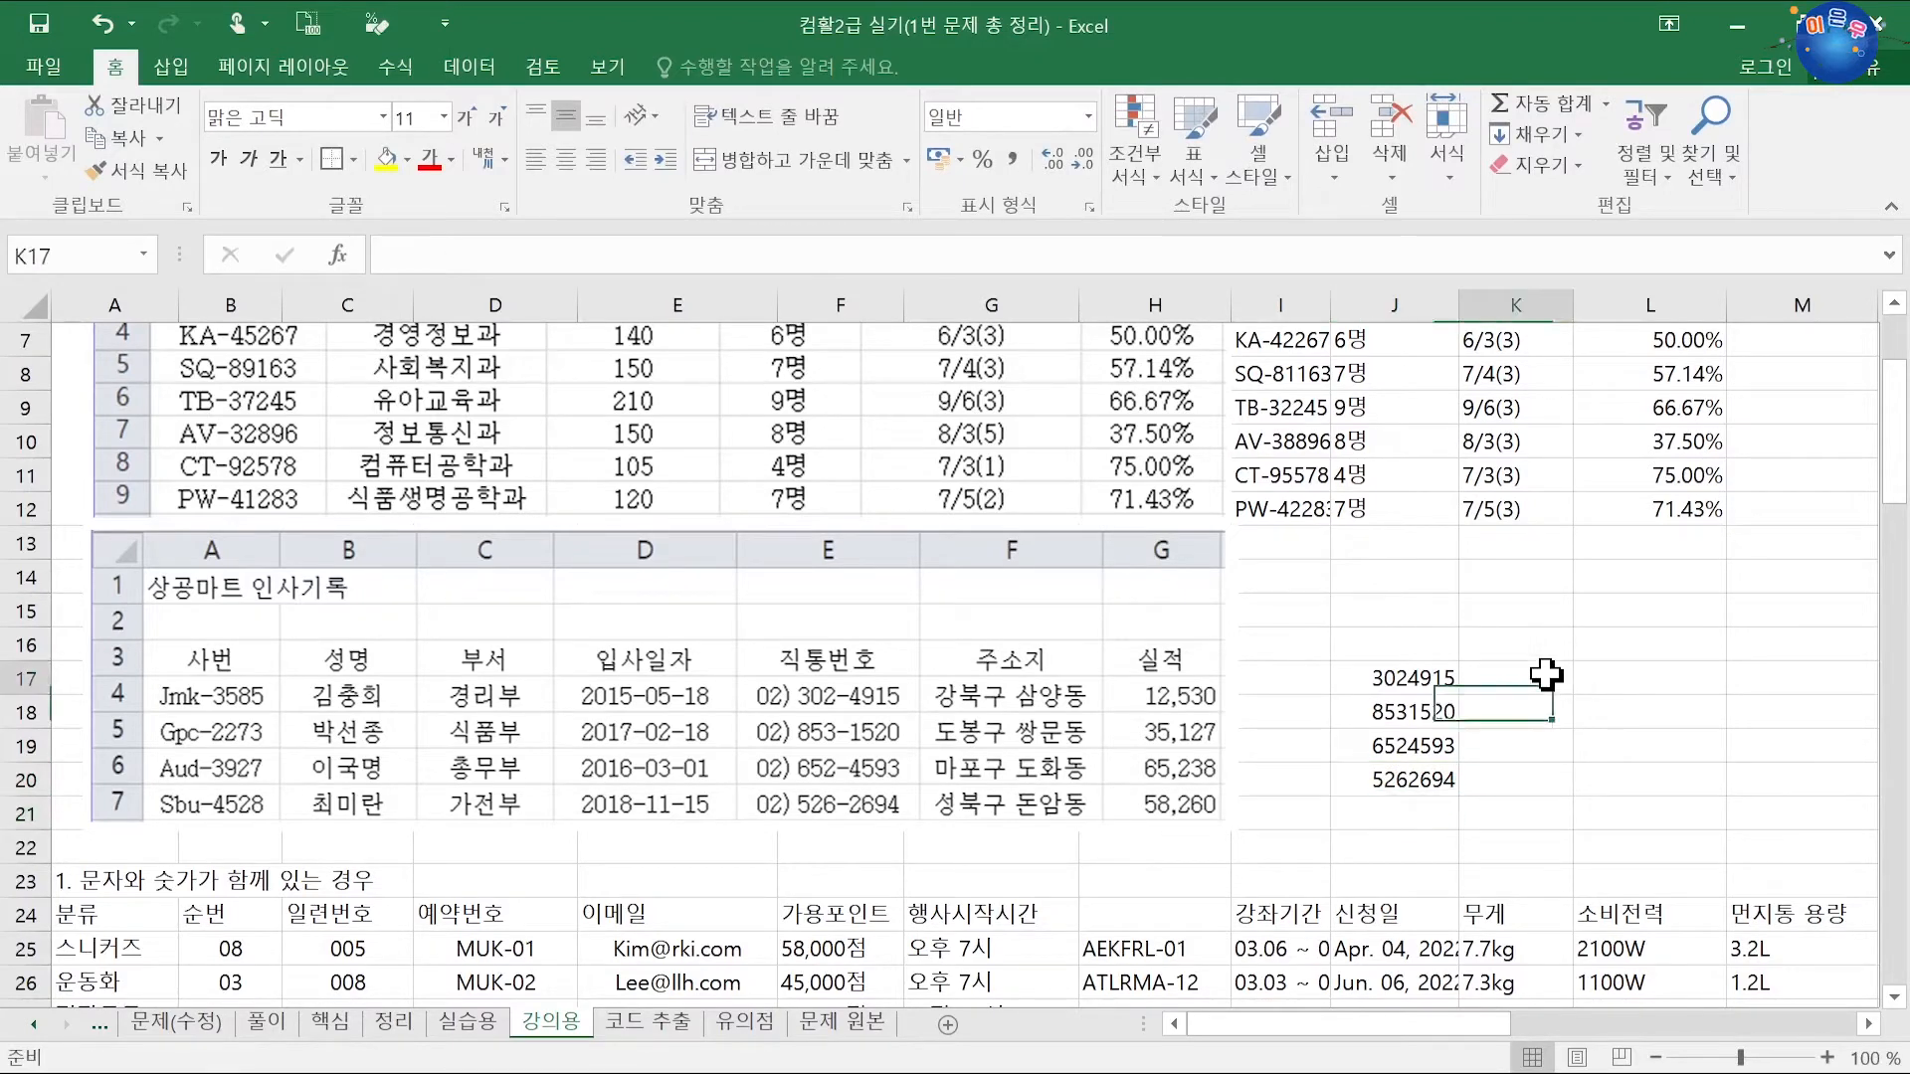
type("02")
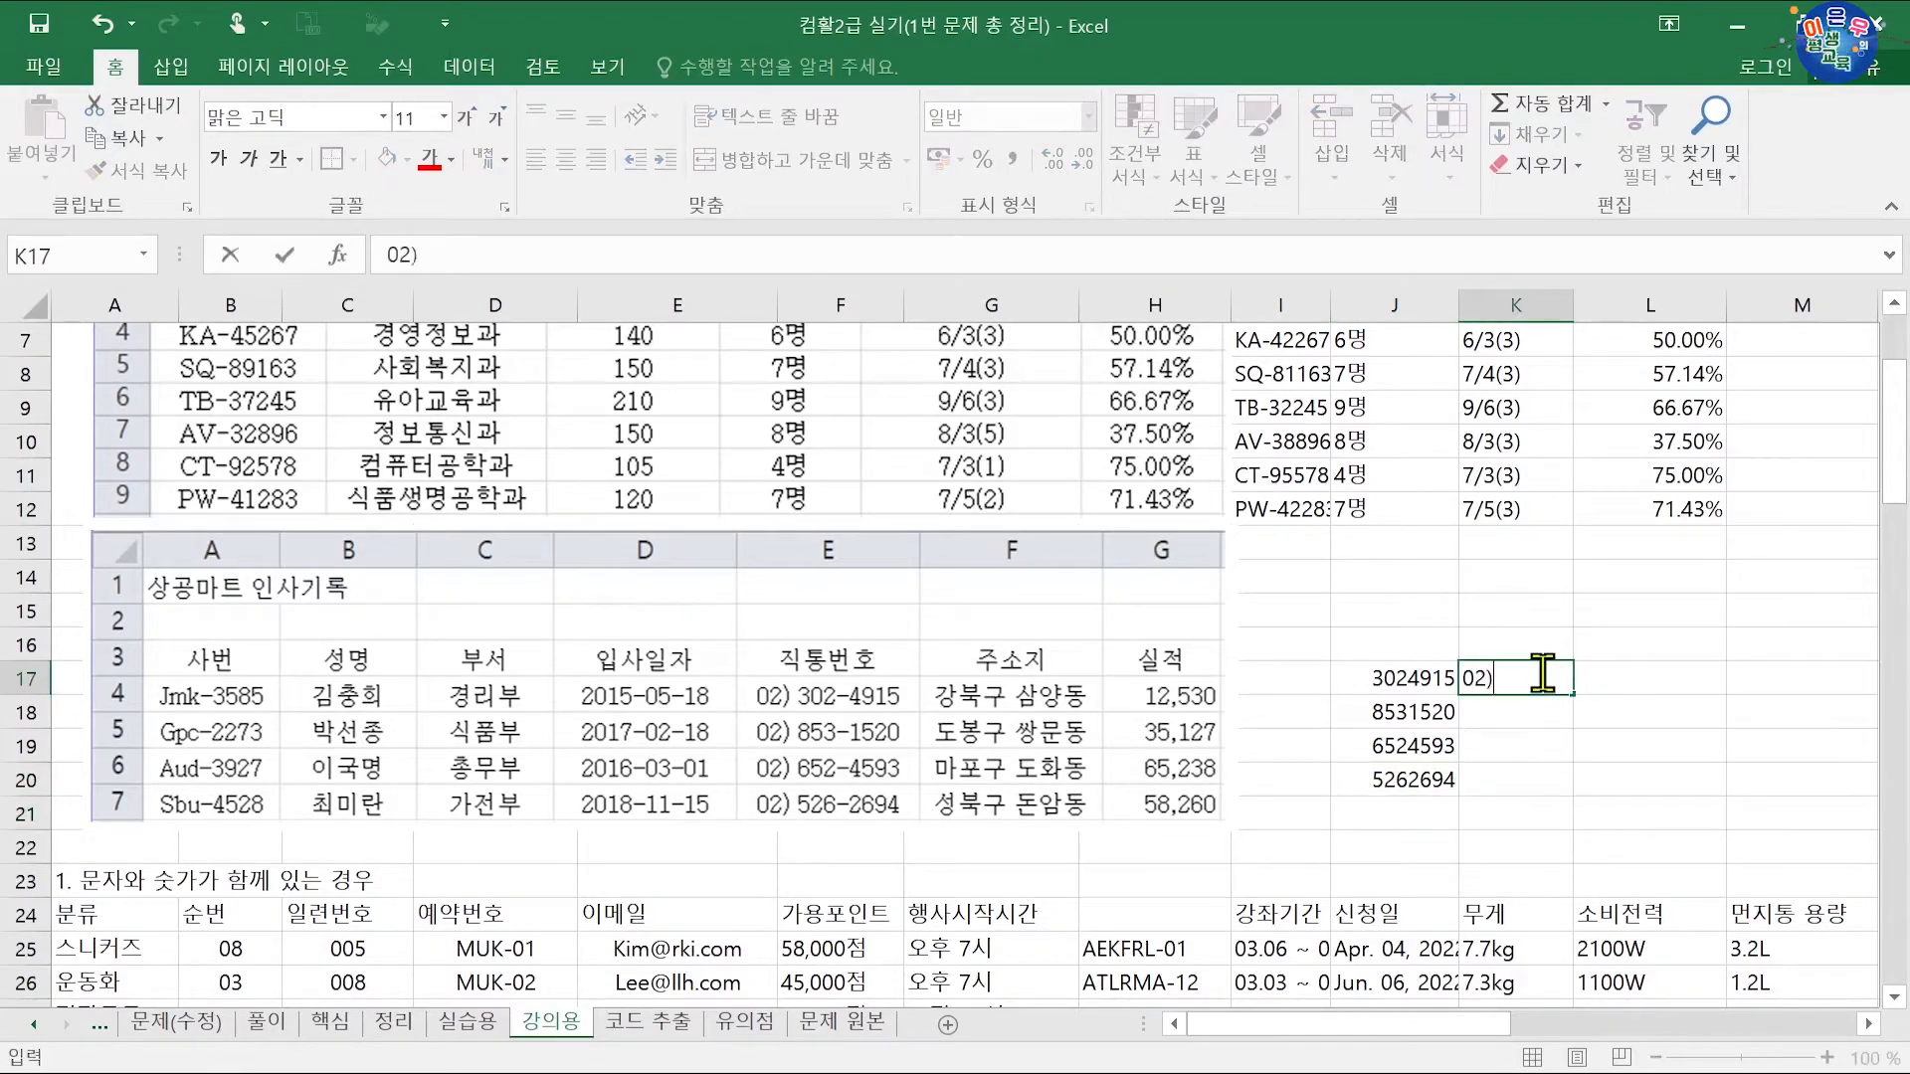
type(")")
key("Escape")
left_click(1444, 682)
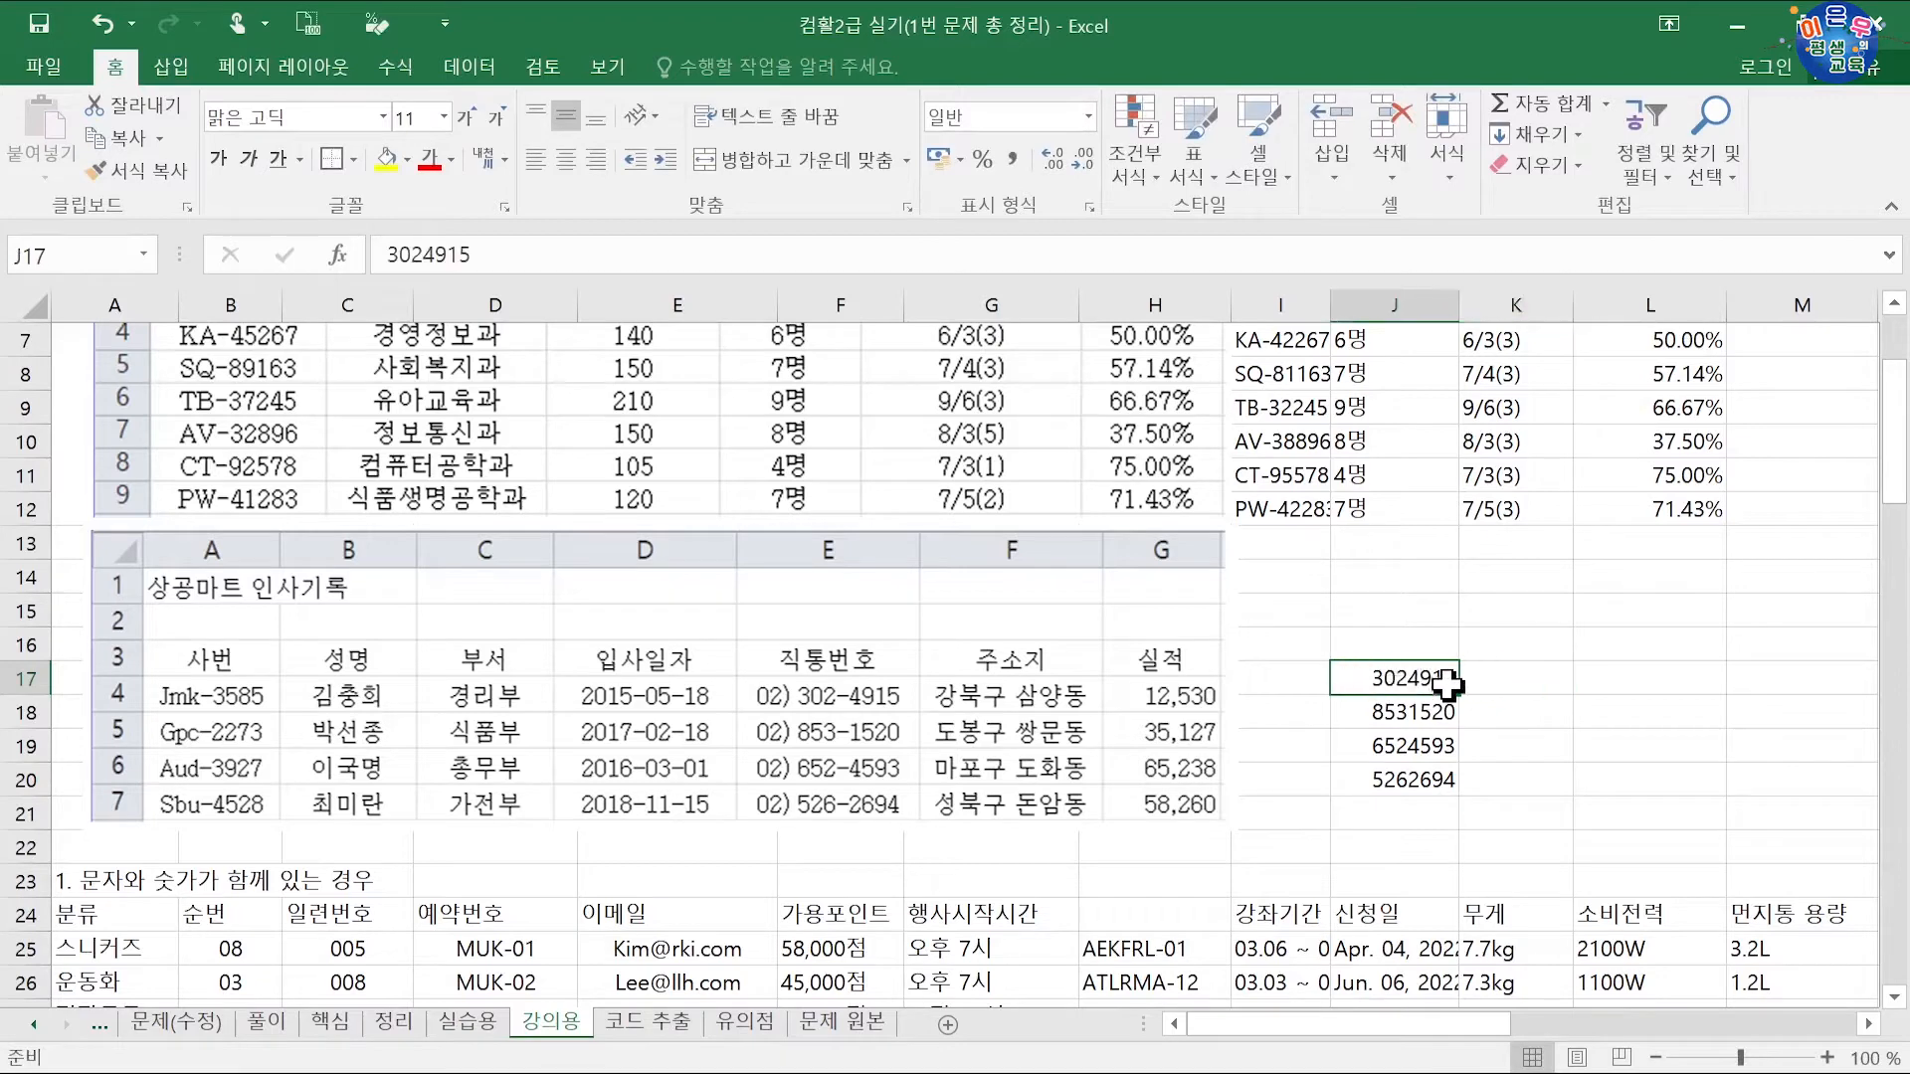
left_click_drag(1460, 682, 1497, 679)
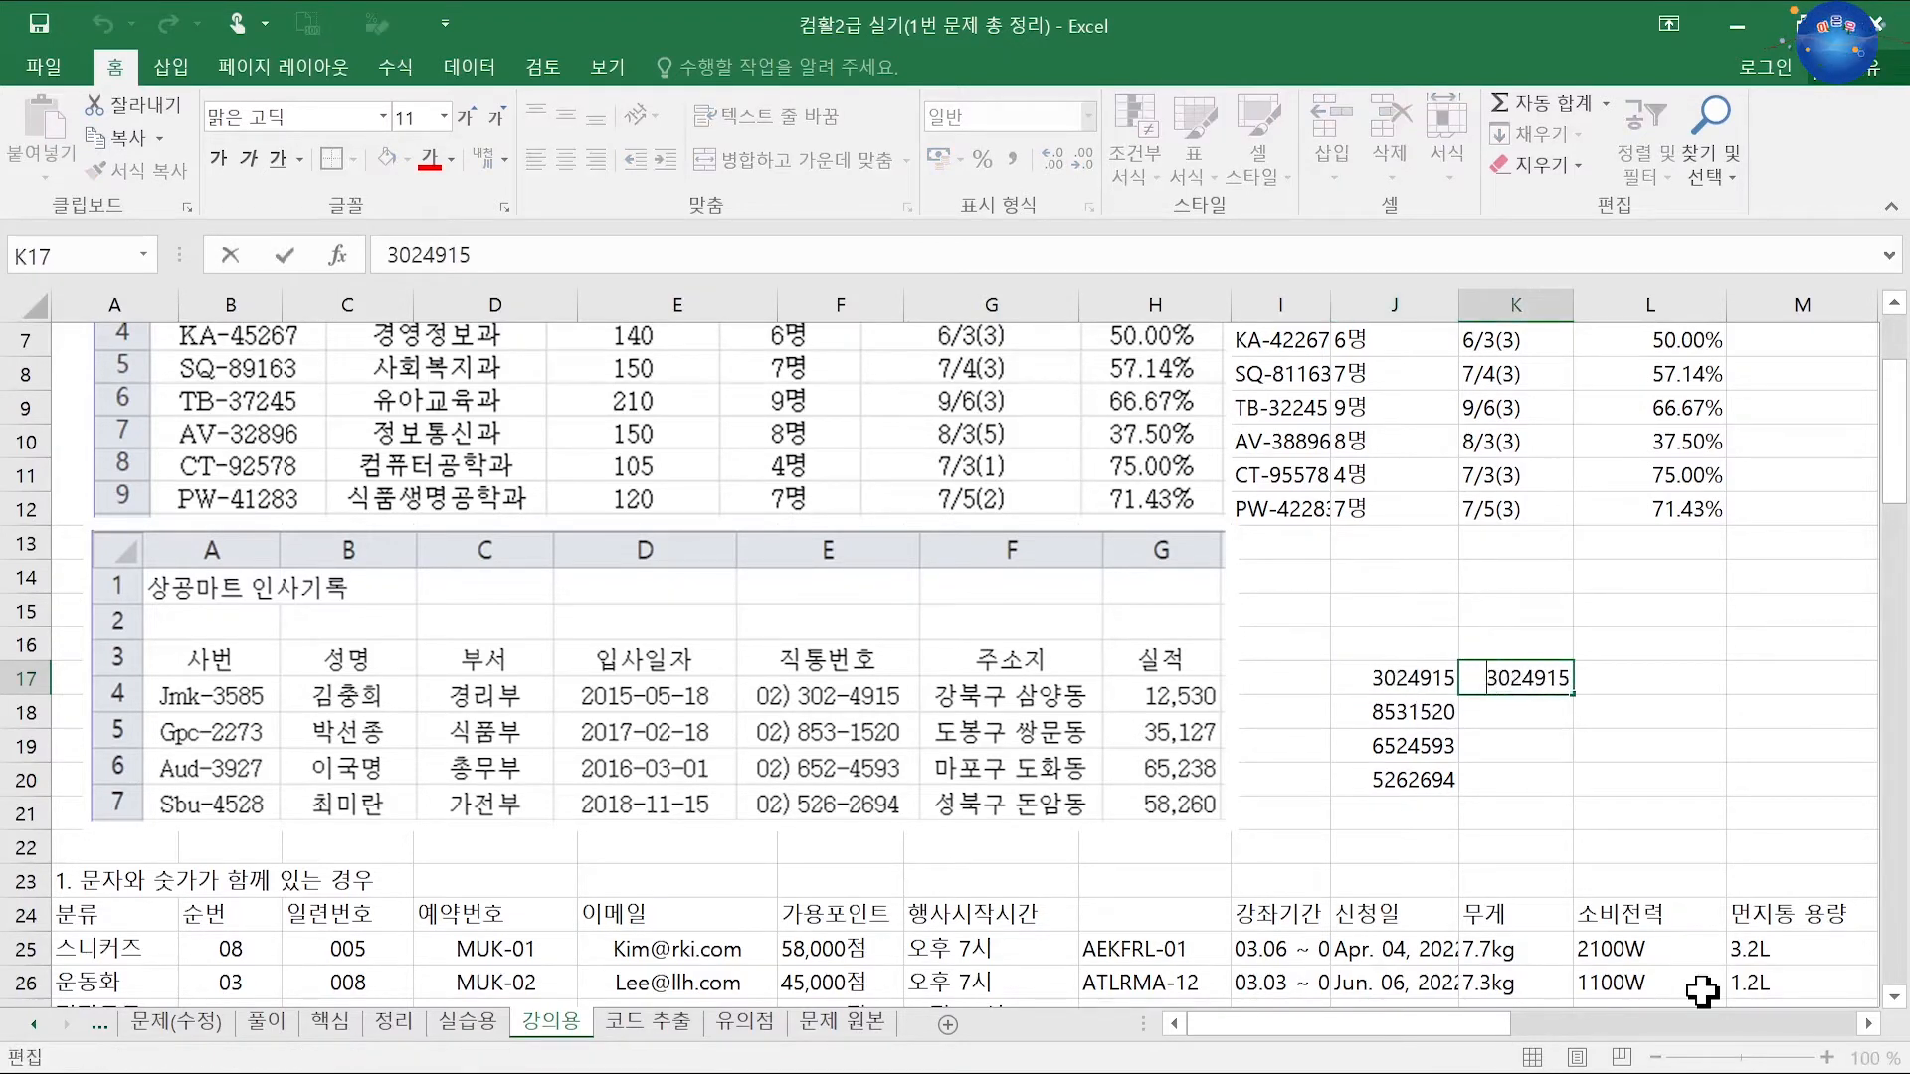
type(")")
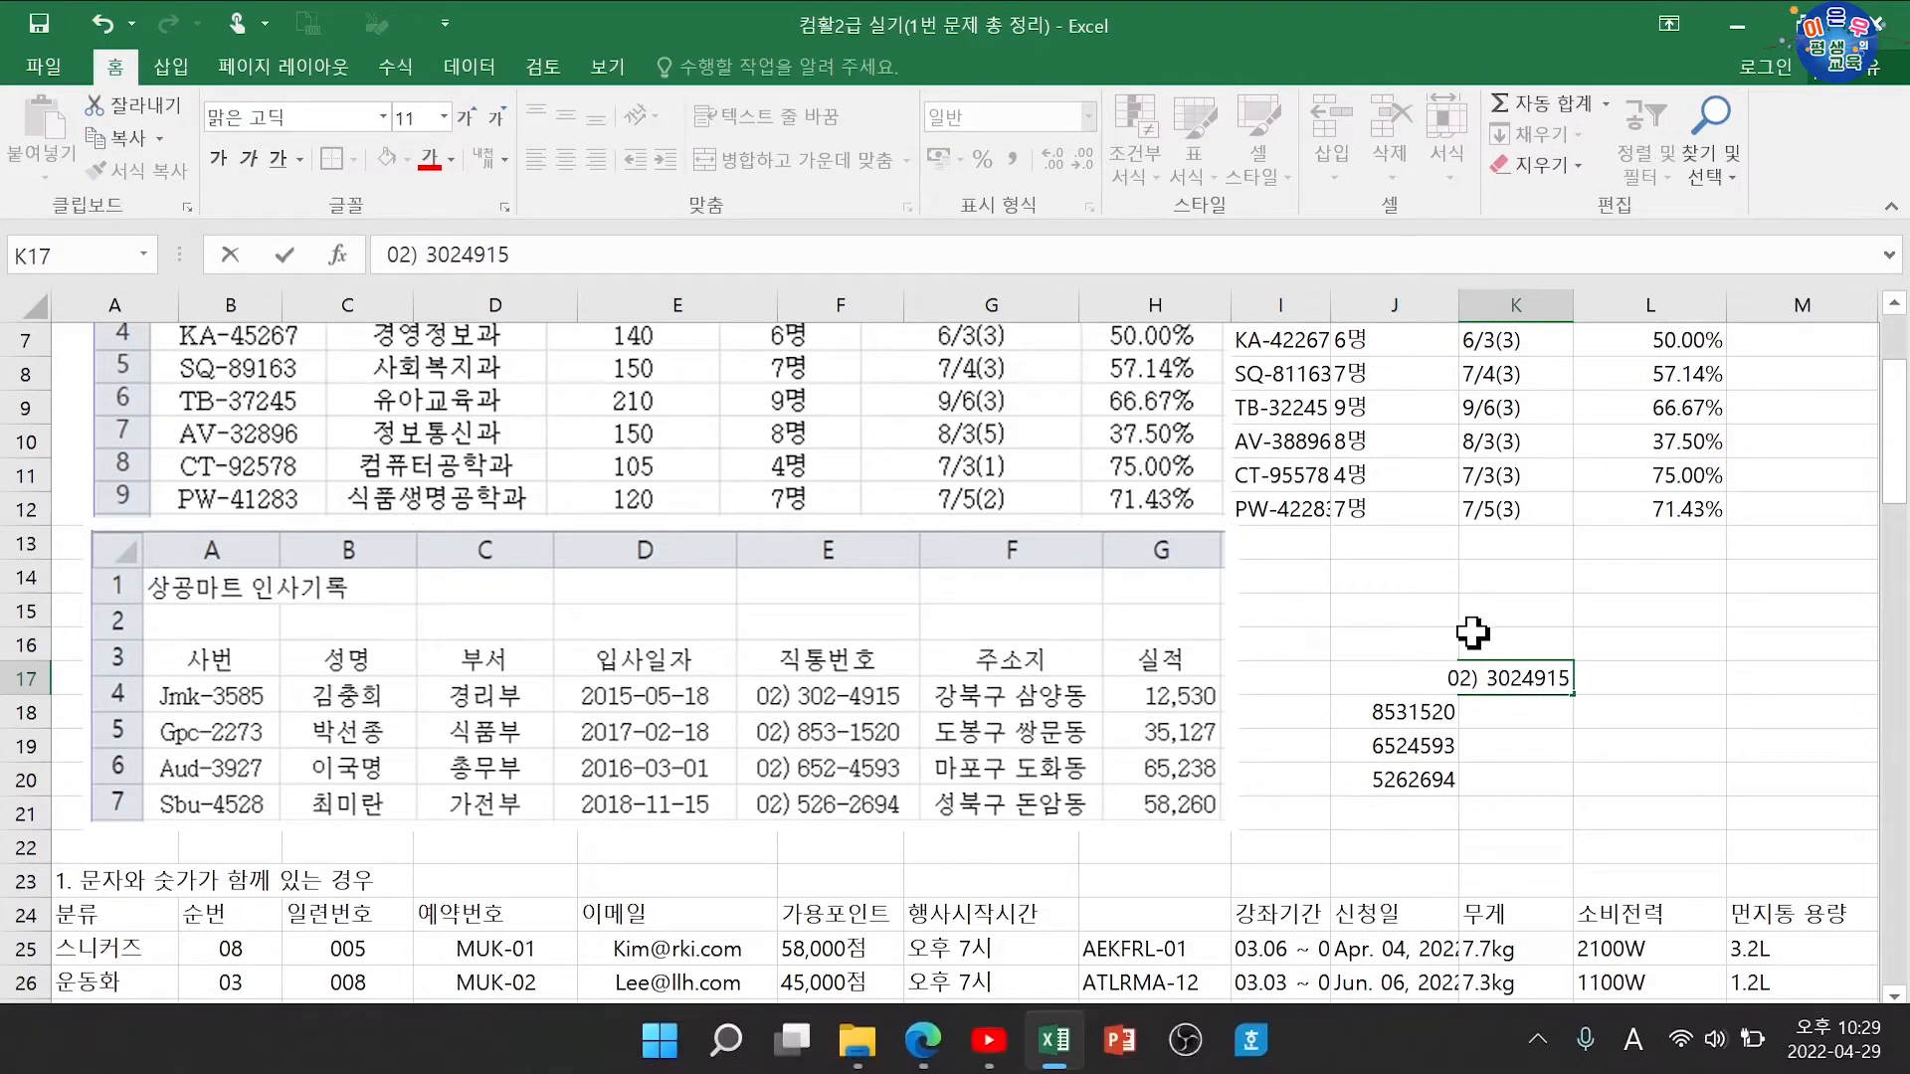
left_click(1521, 679)
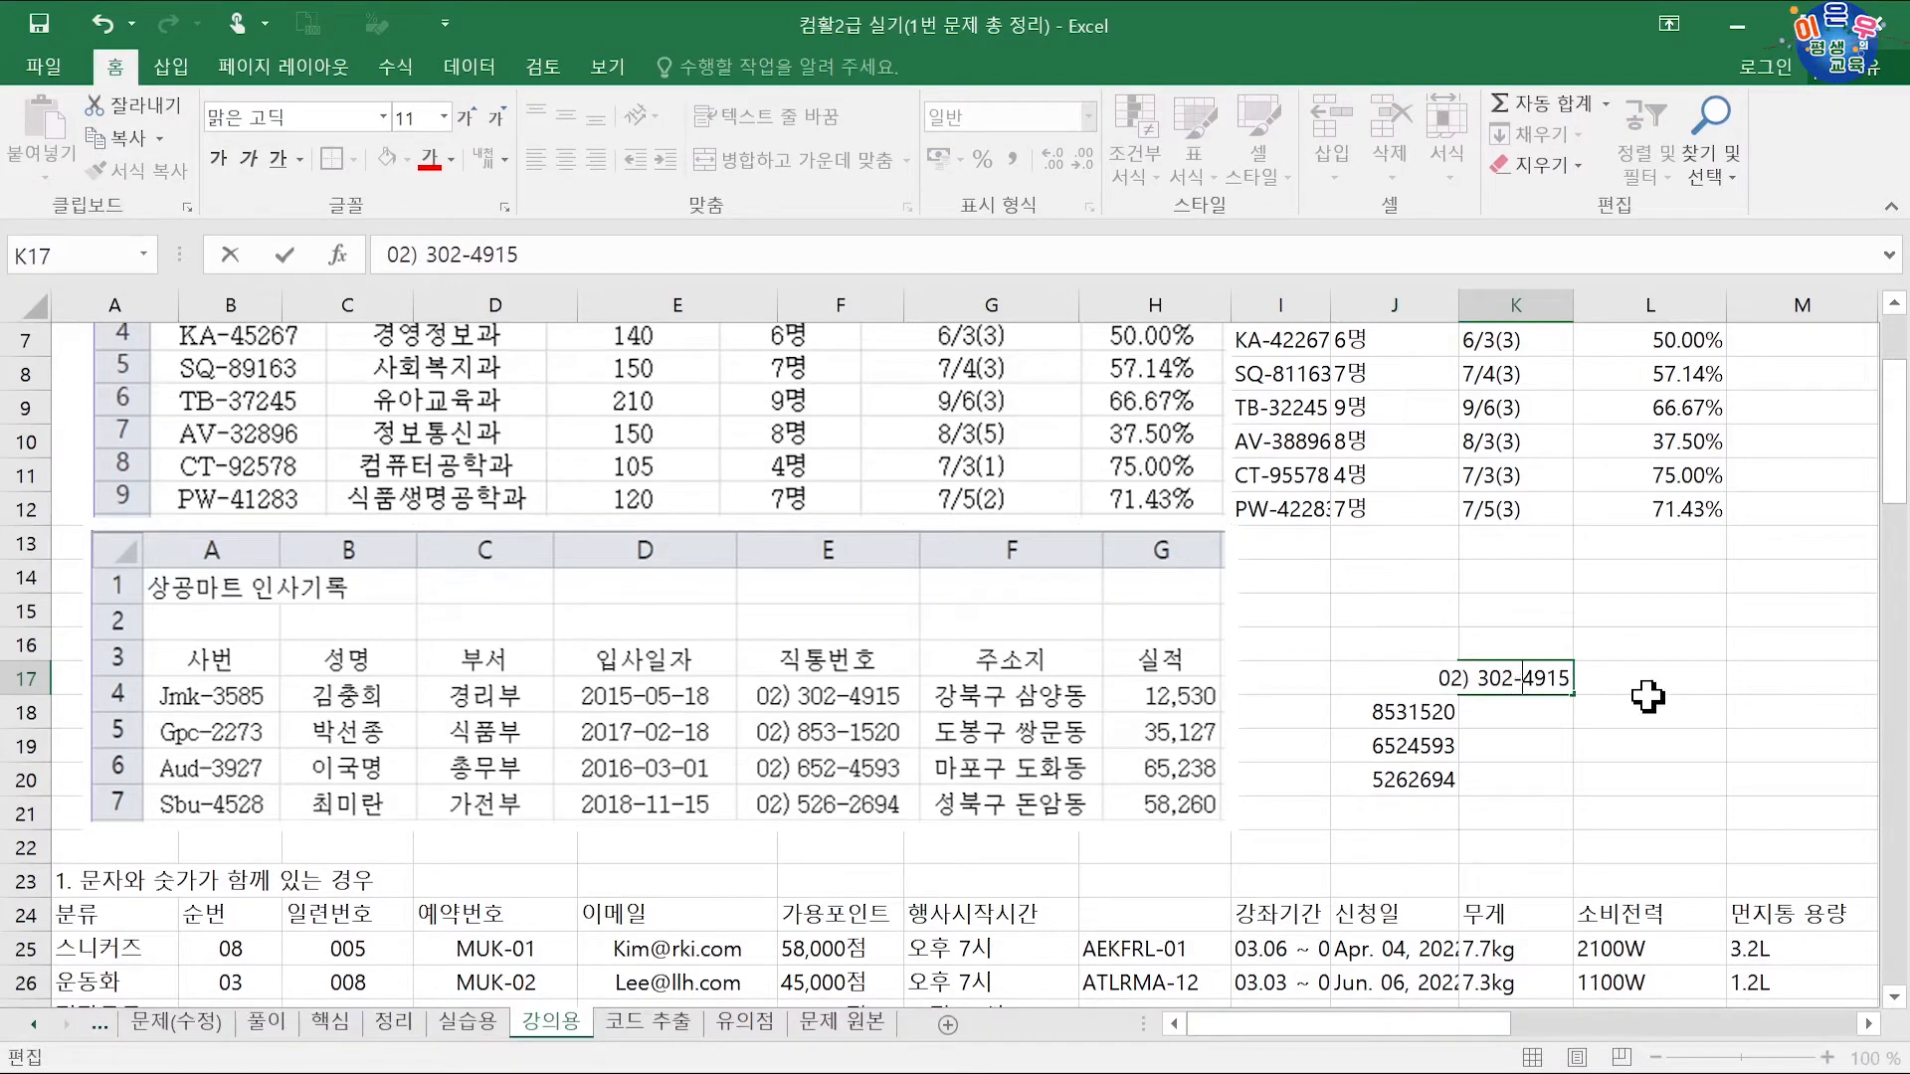
key("Return")
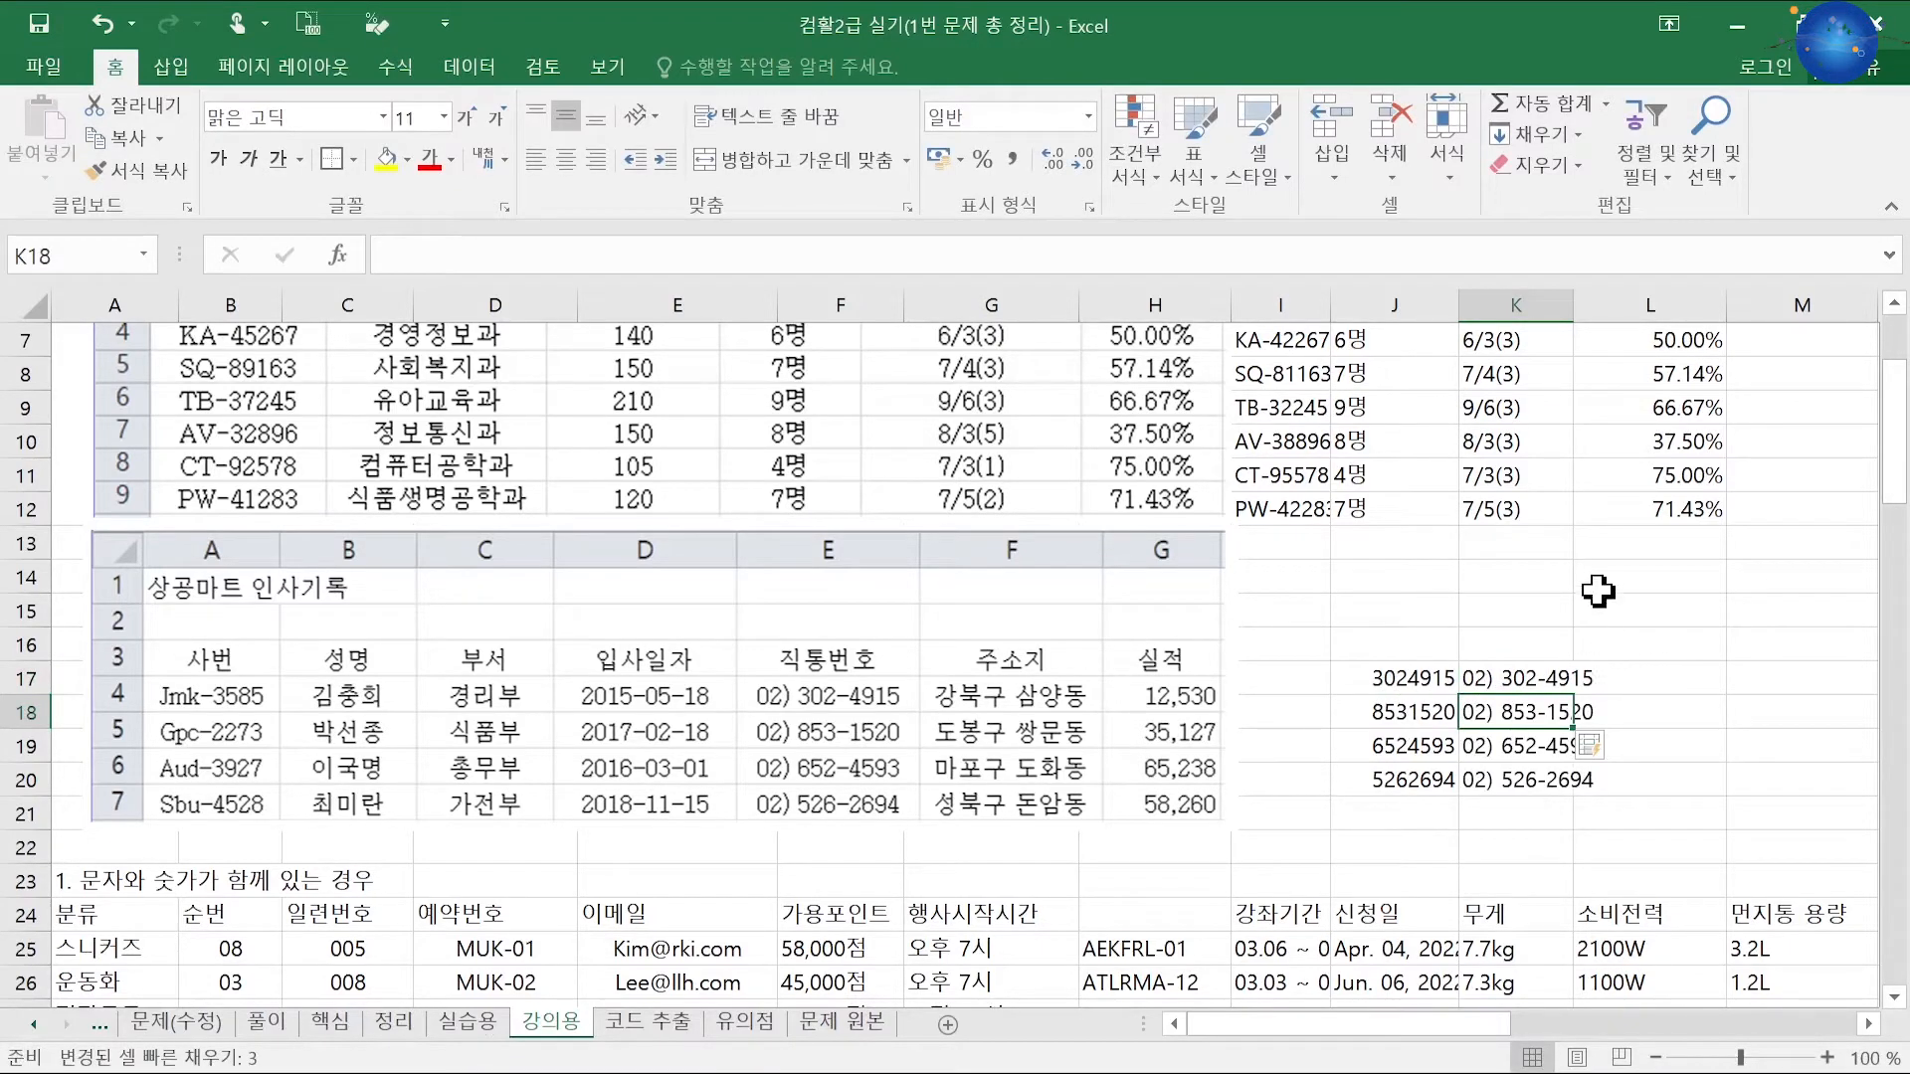
Step: Widen column K so the reformatted phone numbers display in full
left_click_drag(1573, 322, 1603, 336)
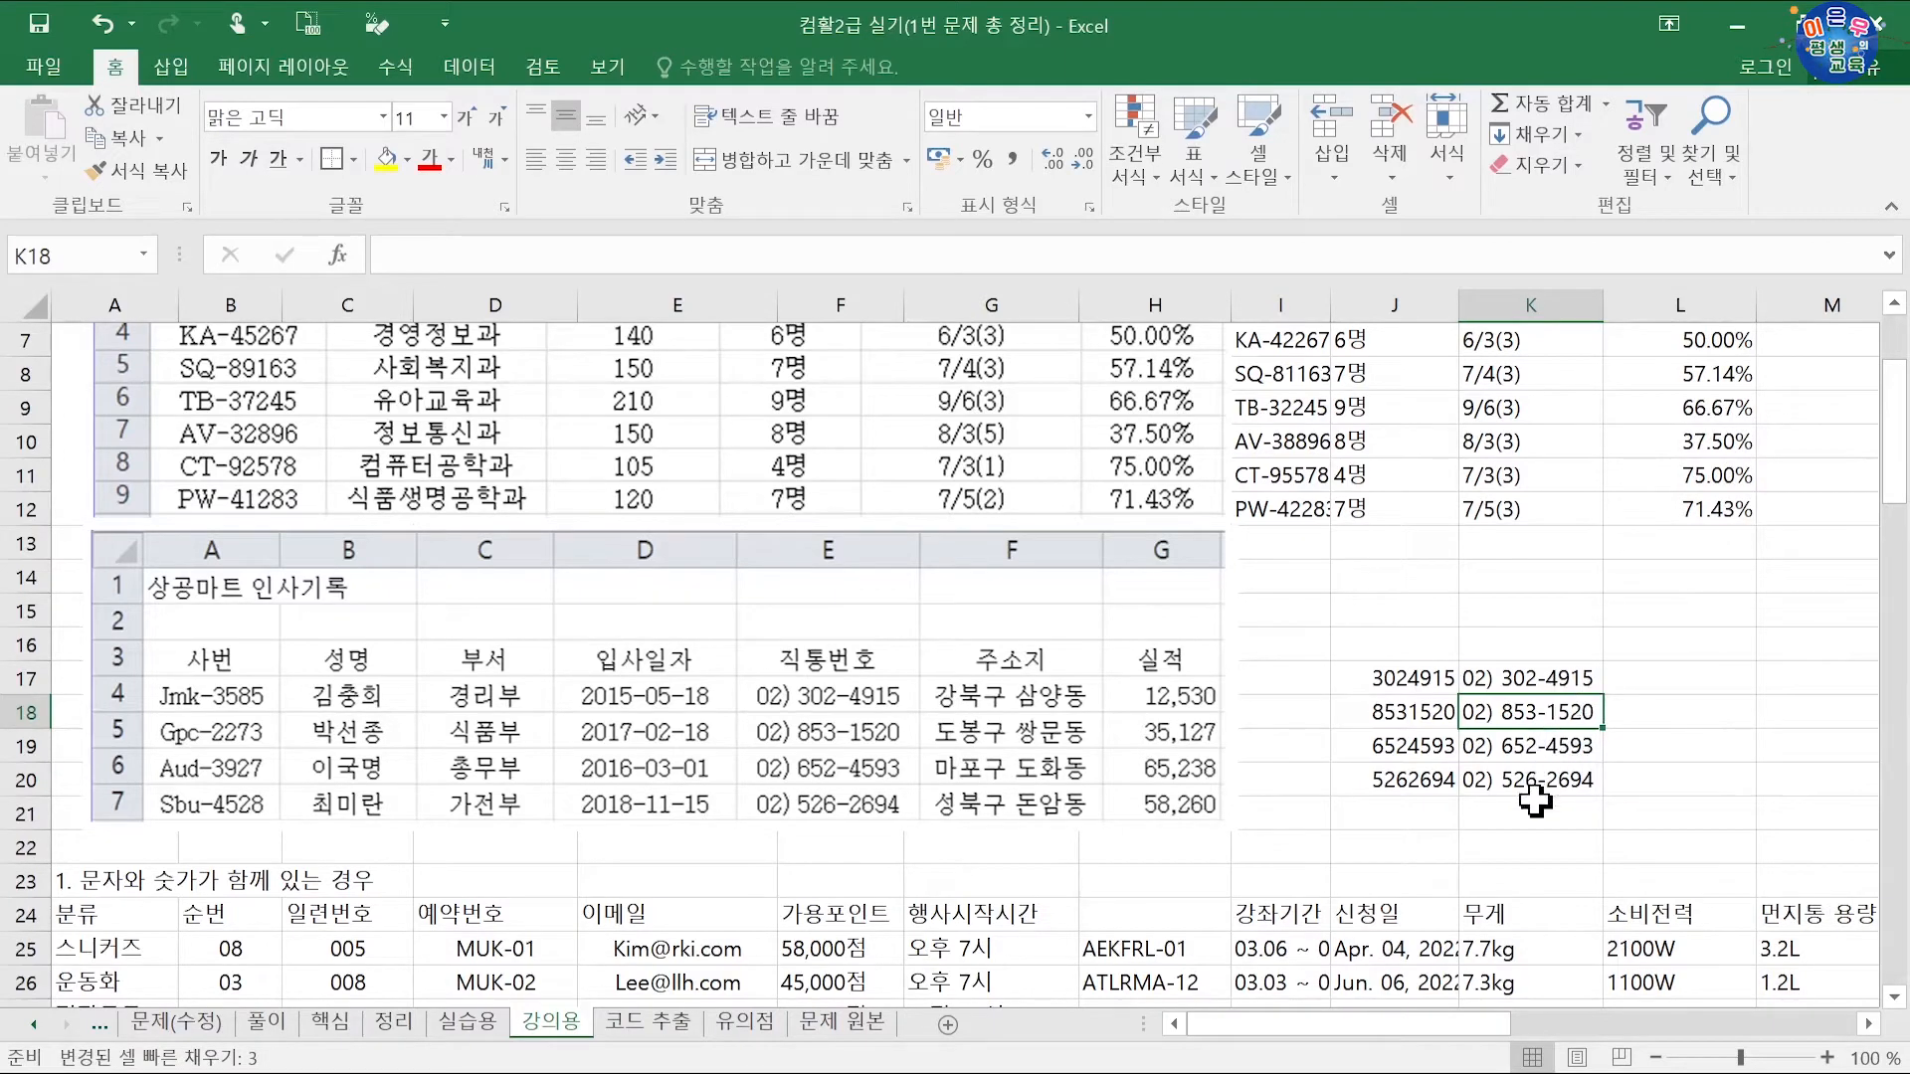
left_click(1200, 712)
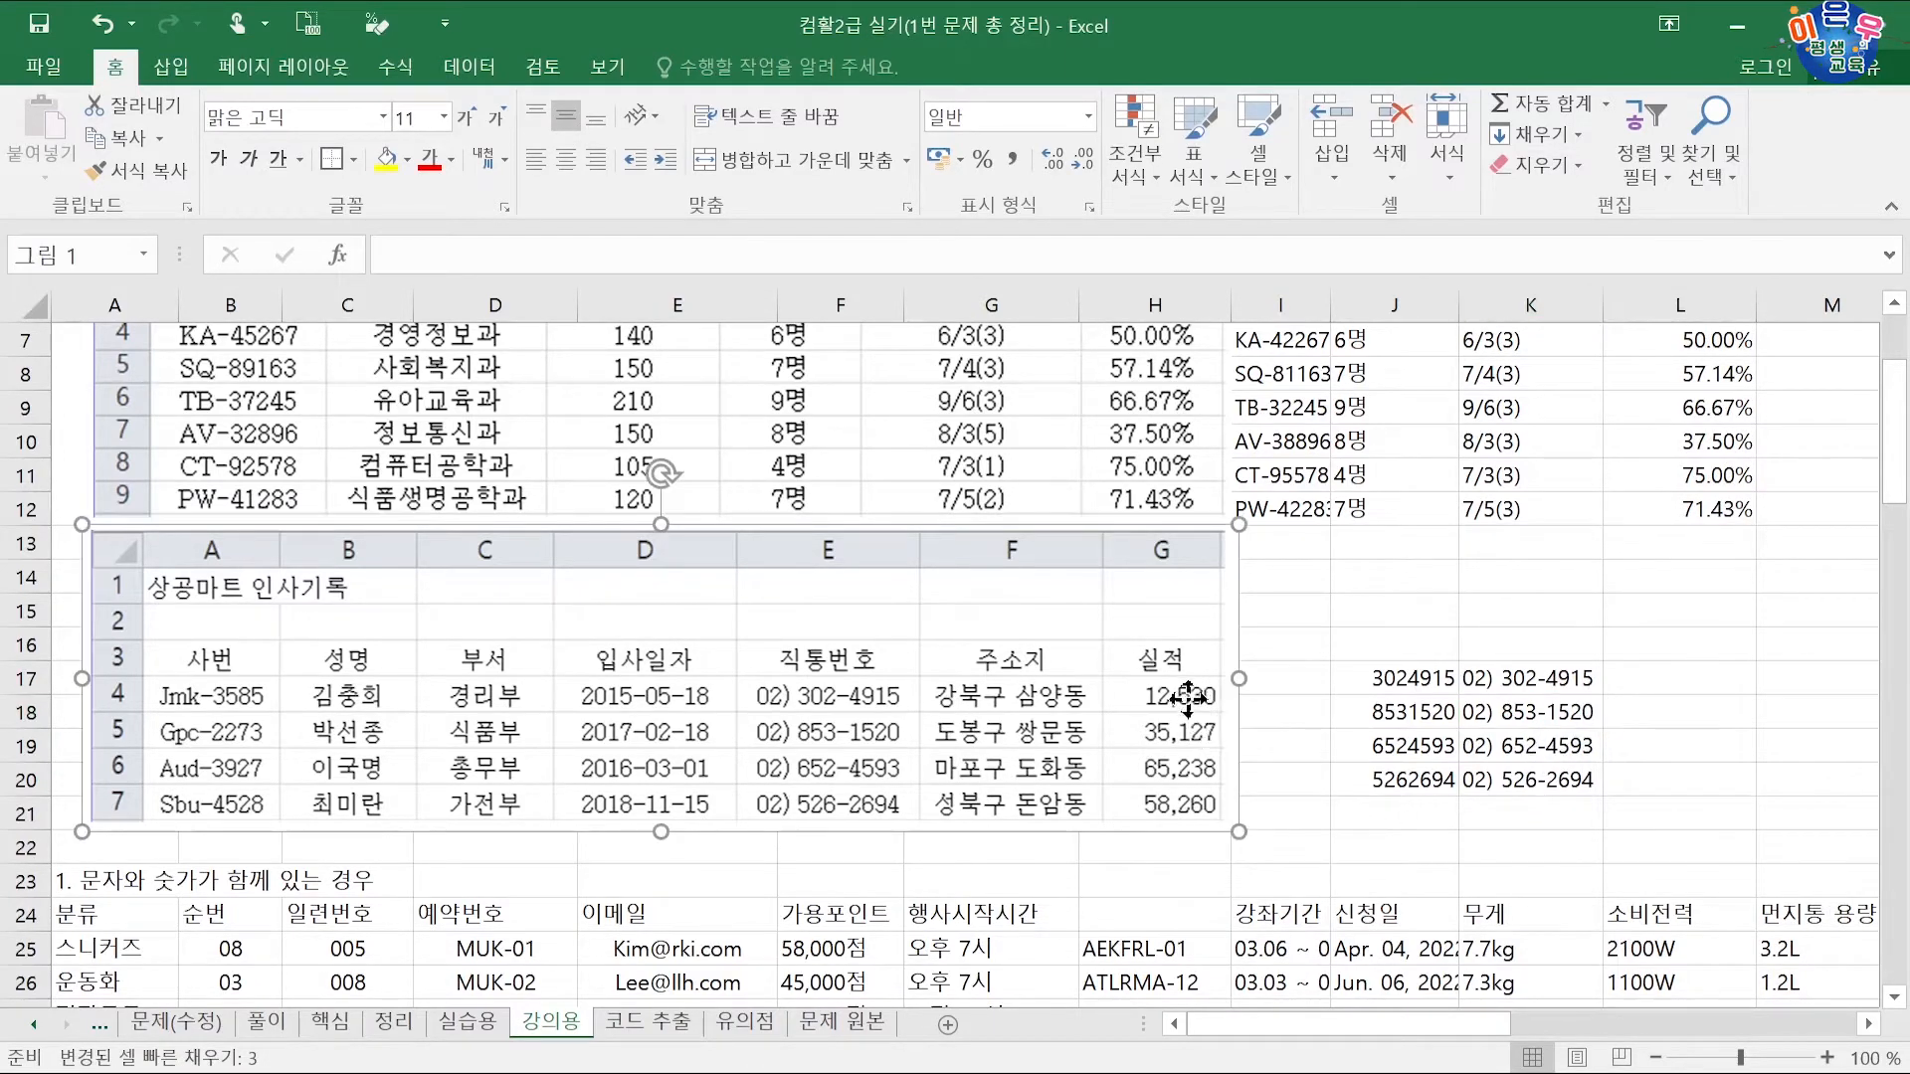
left_click(1265, 721)
left_click(1640, 684)
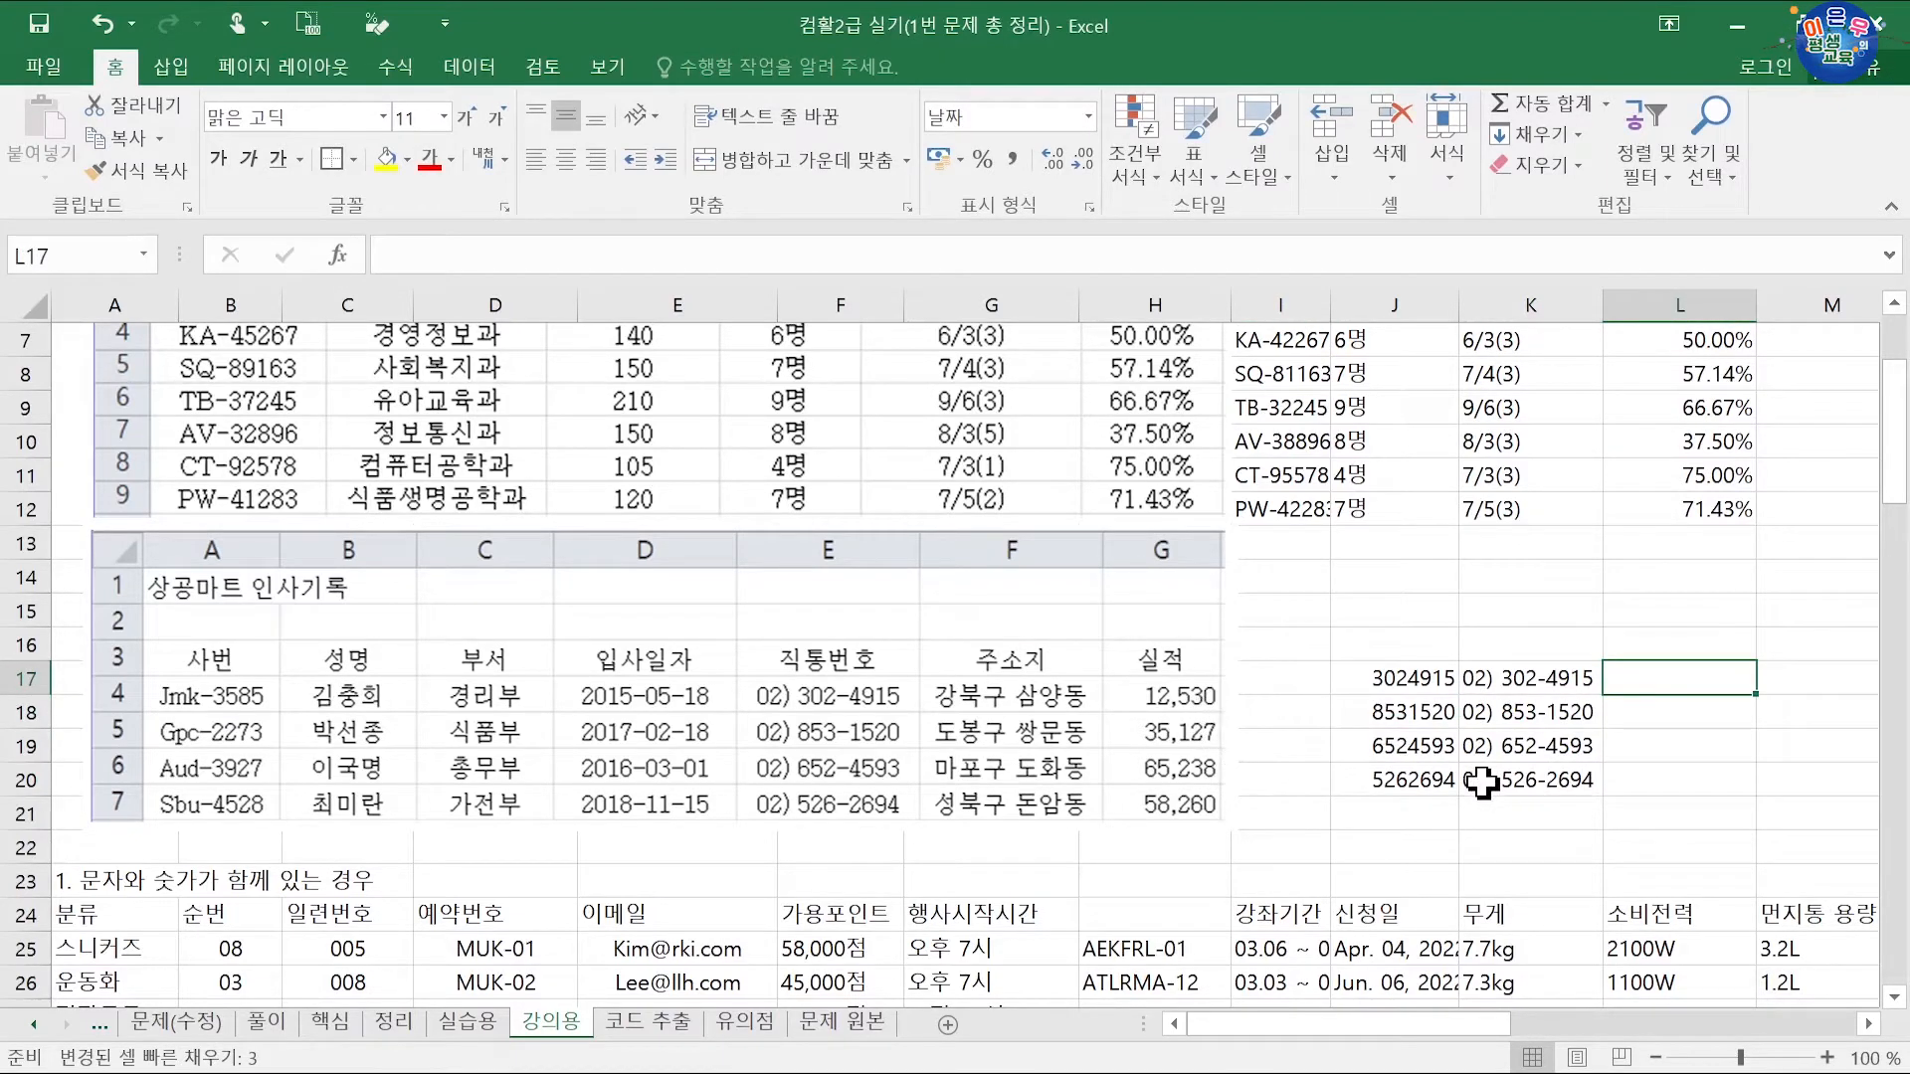
Step: Enter the sales figures 12530 and 35127 in L17:L18
type("1")
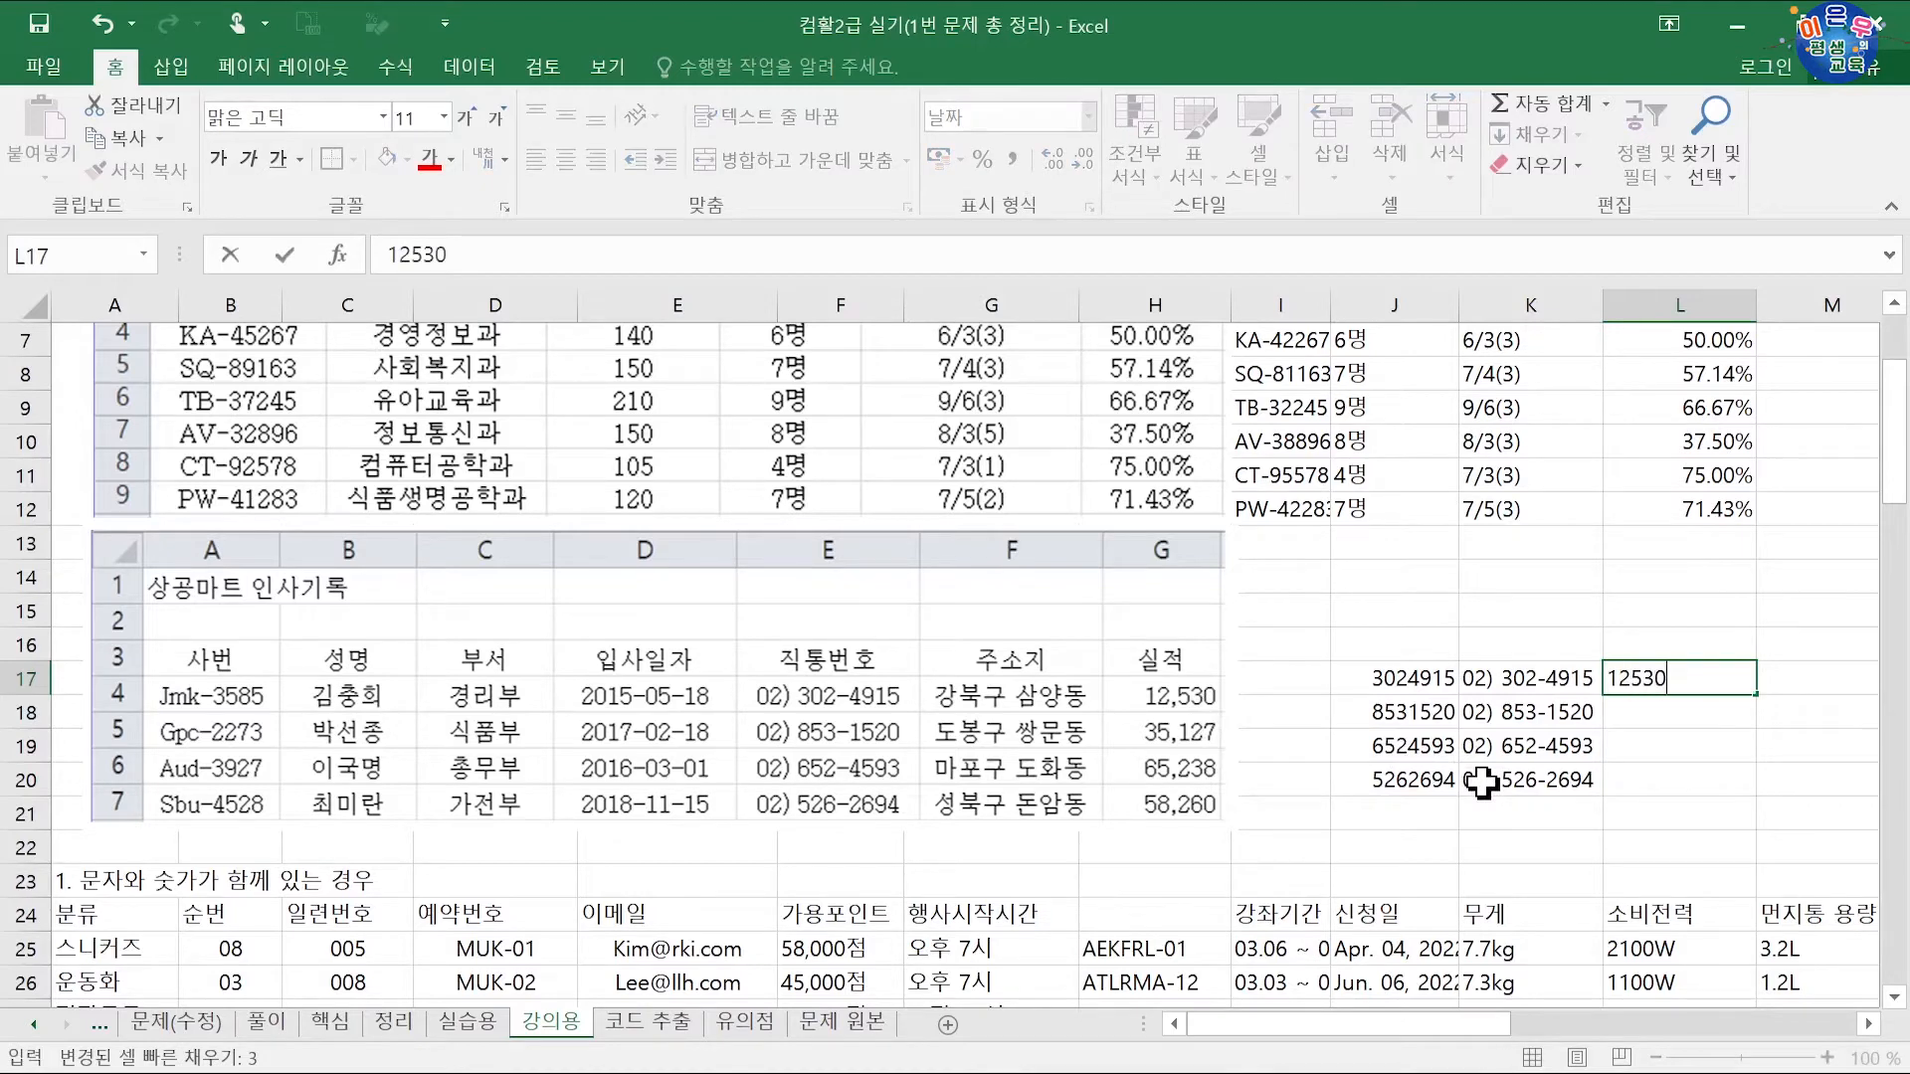
type("2530")
key("Return")
type("3")
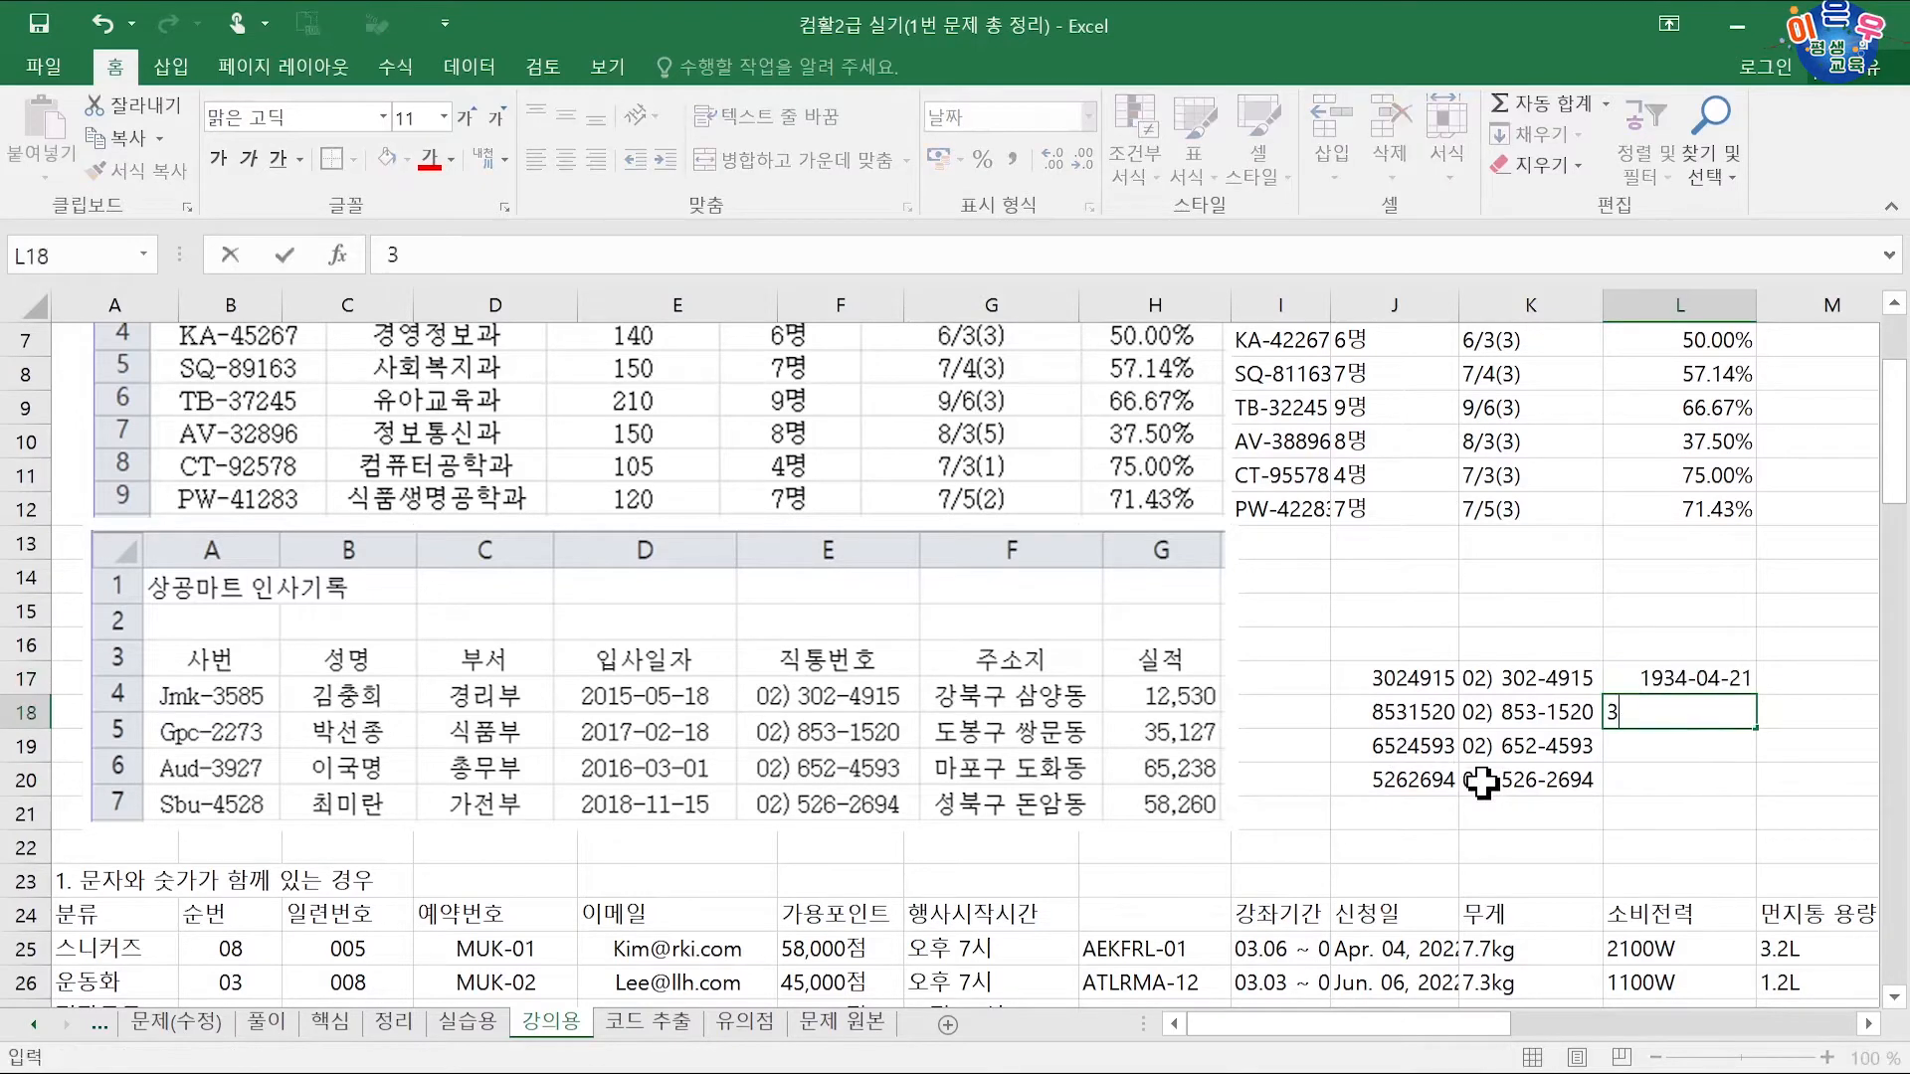
type("5127")
key("Return")
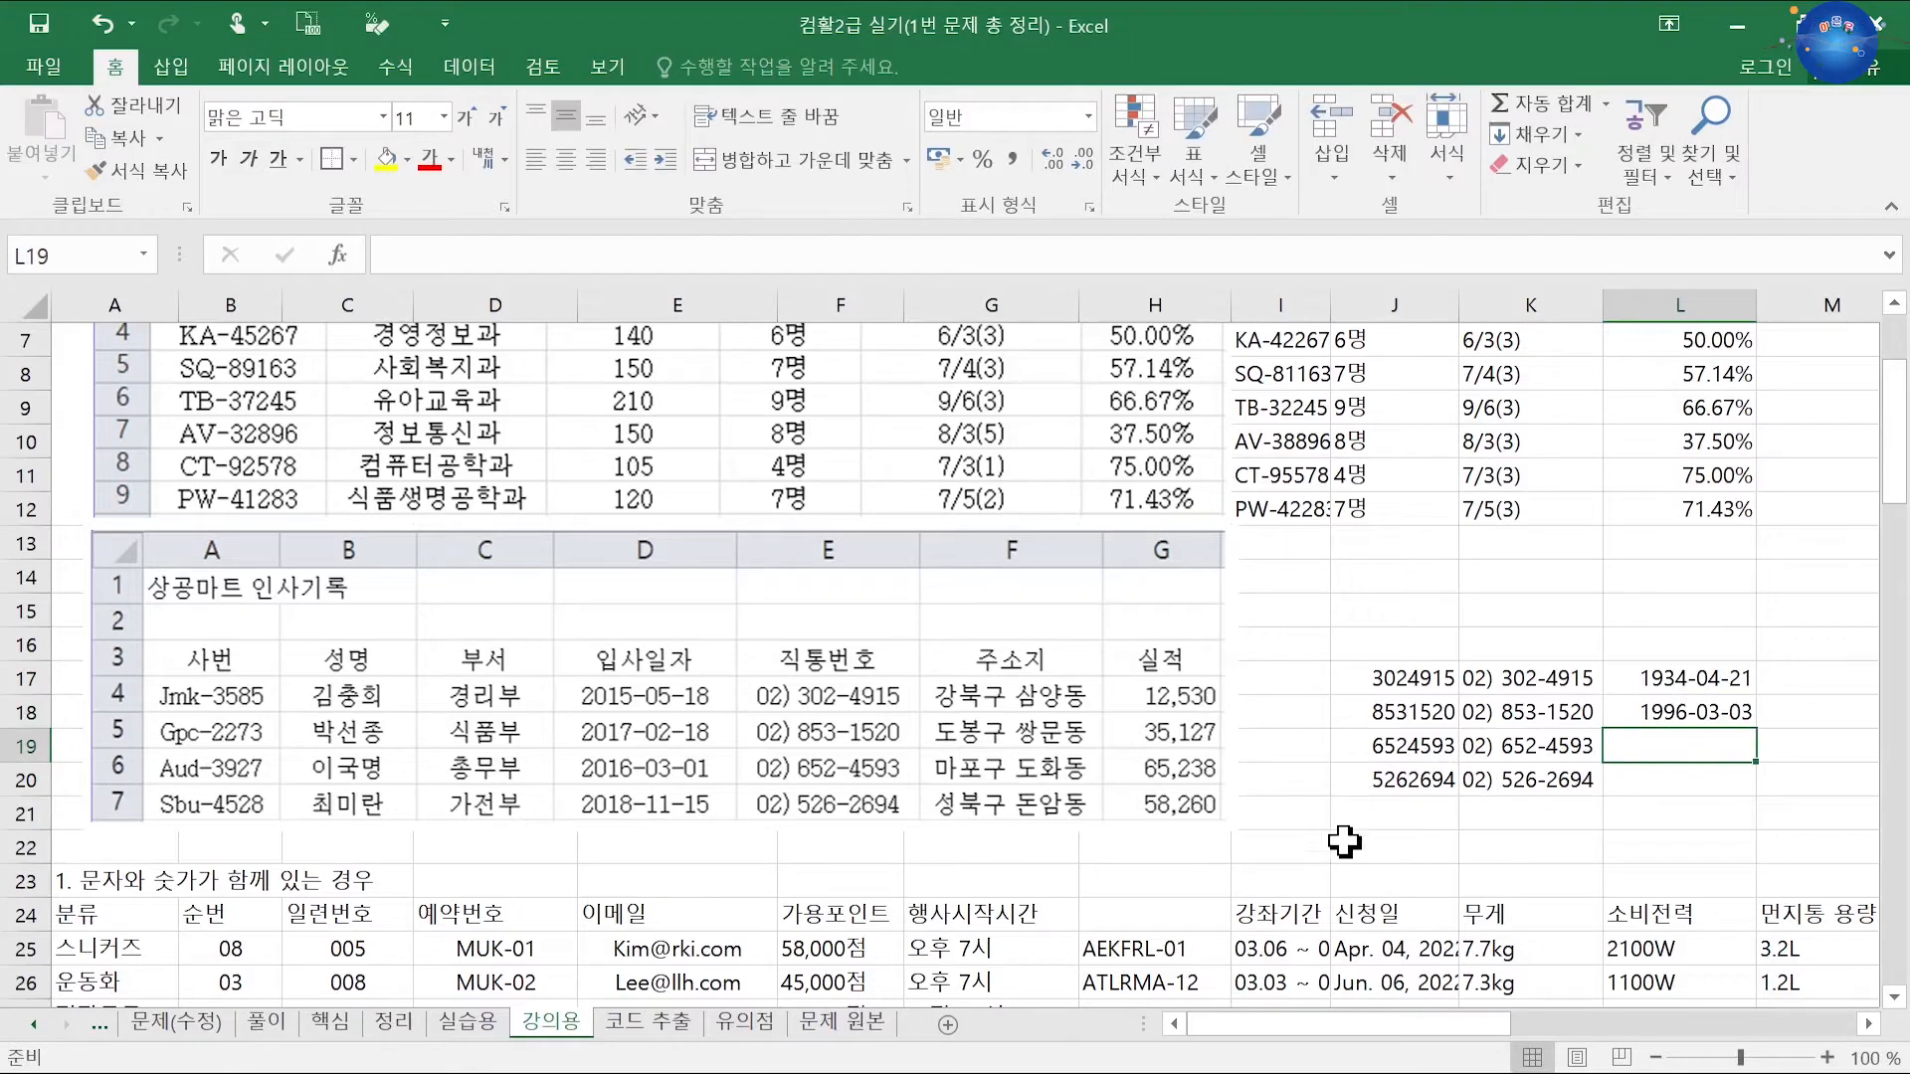
Step: Try General, Number with thousands separators, and comma style on L17:L20, undoing the latter two
left_click_drag(1665, 680, 1667, 788)
key("ctrl+1")
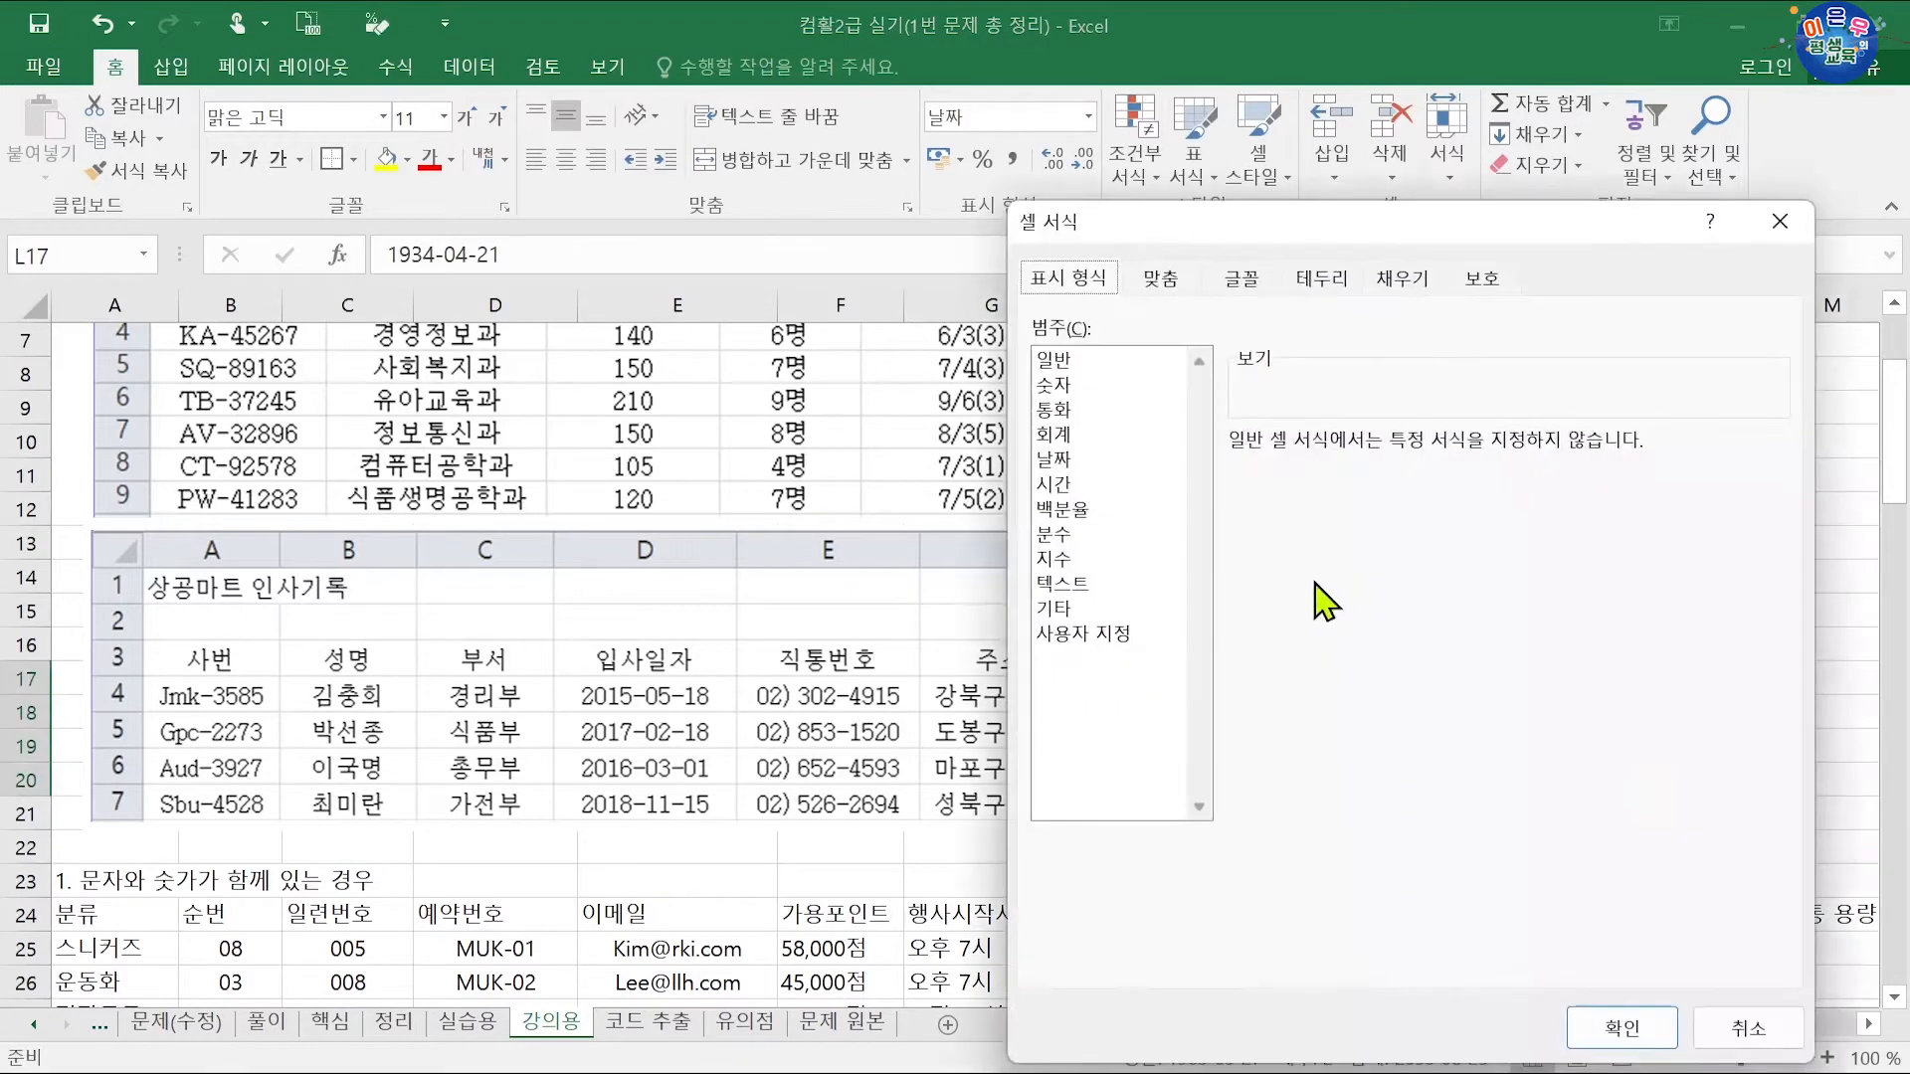
left_click(1081, 363)
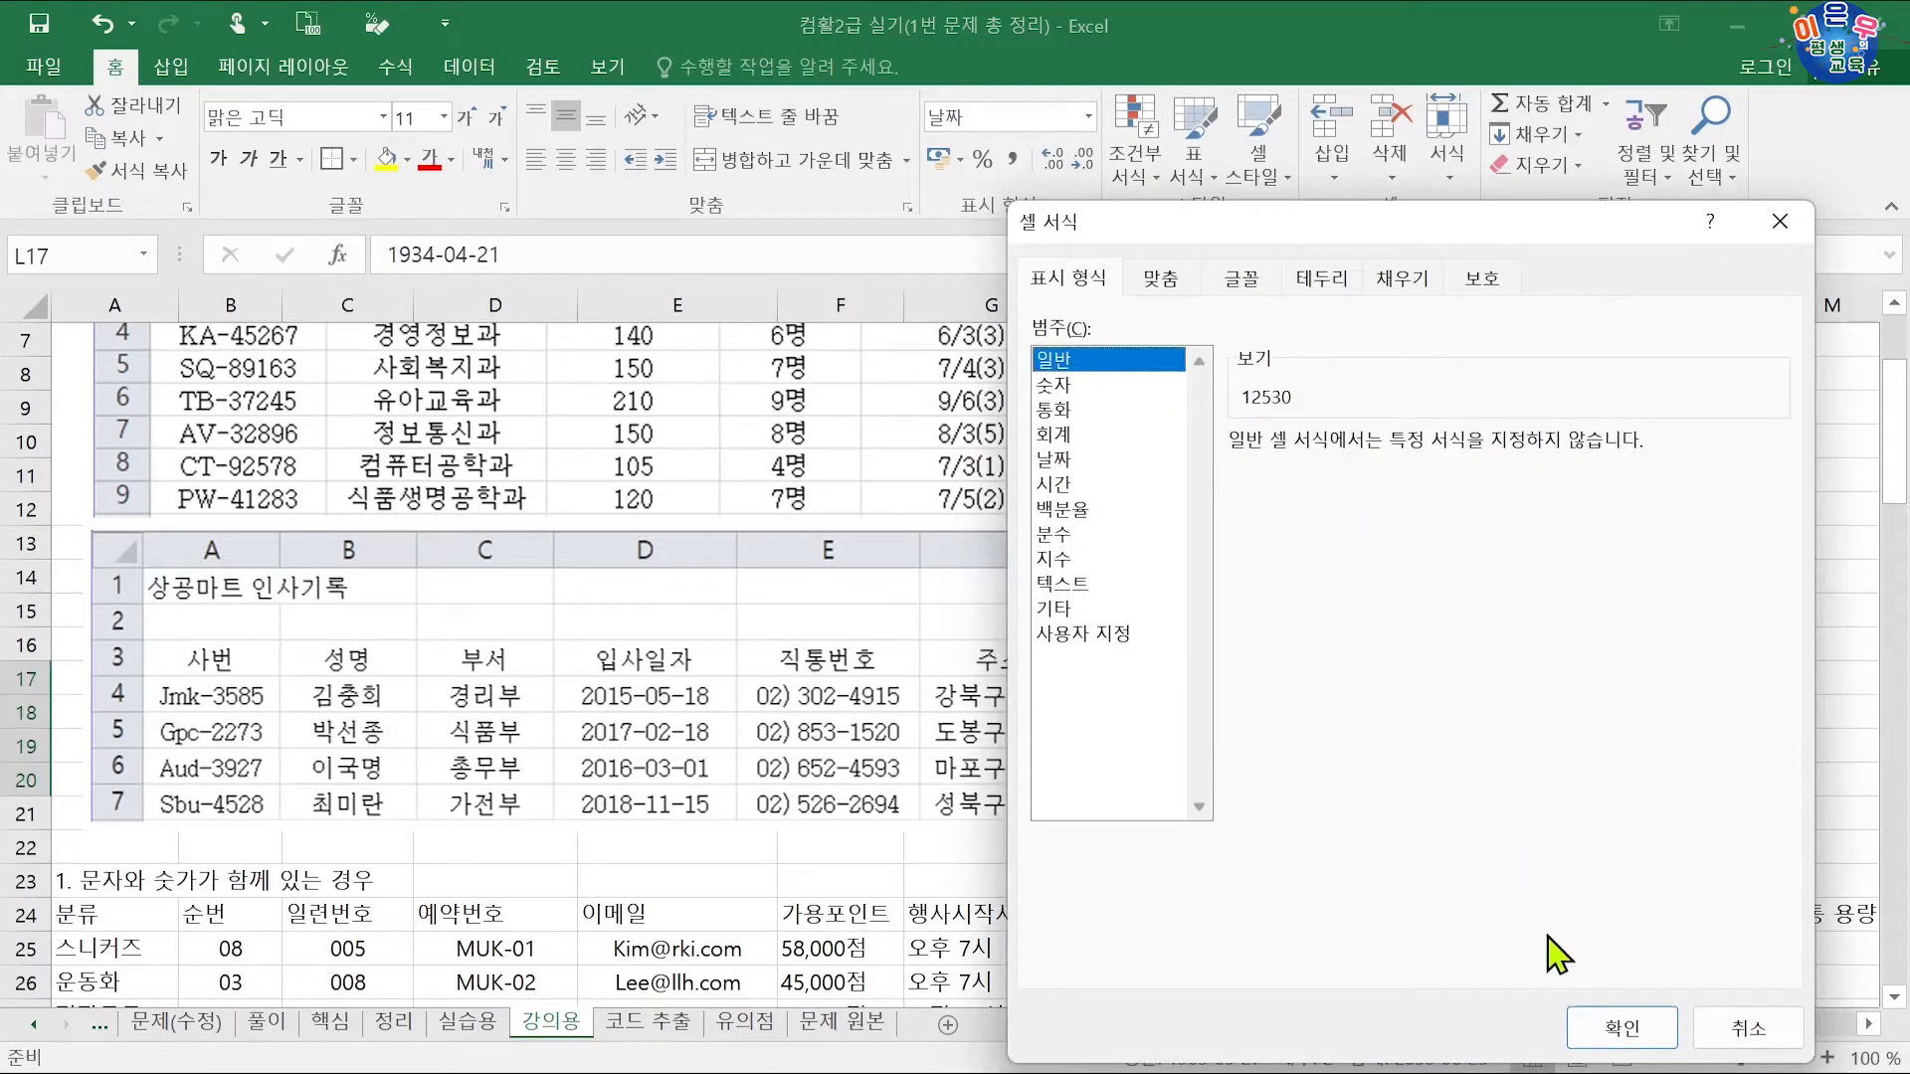
left_click(1621, 1030)
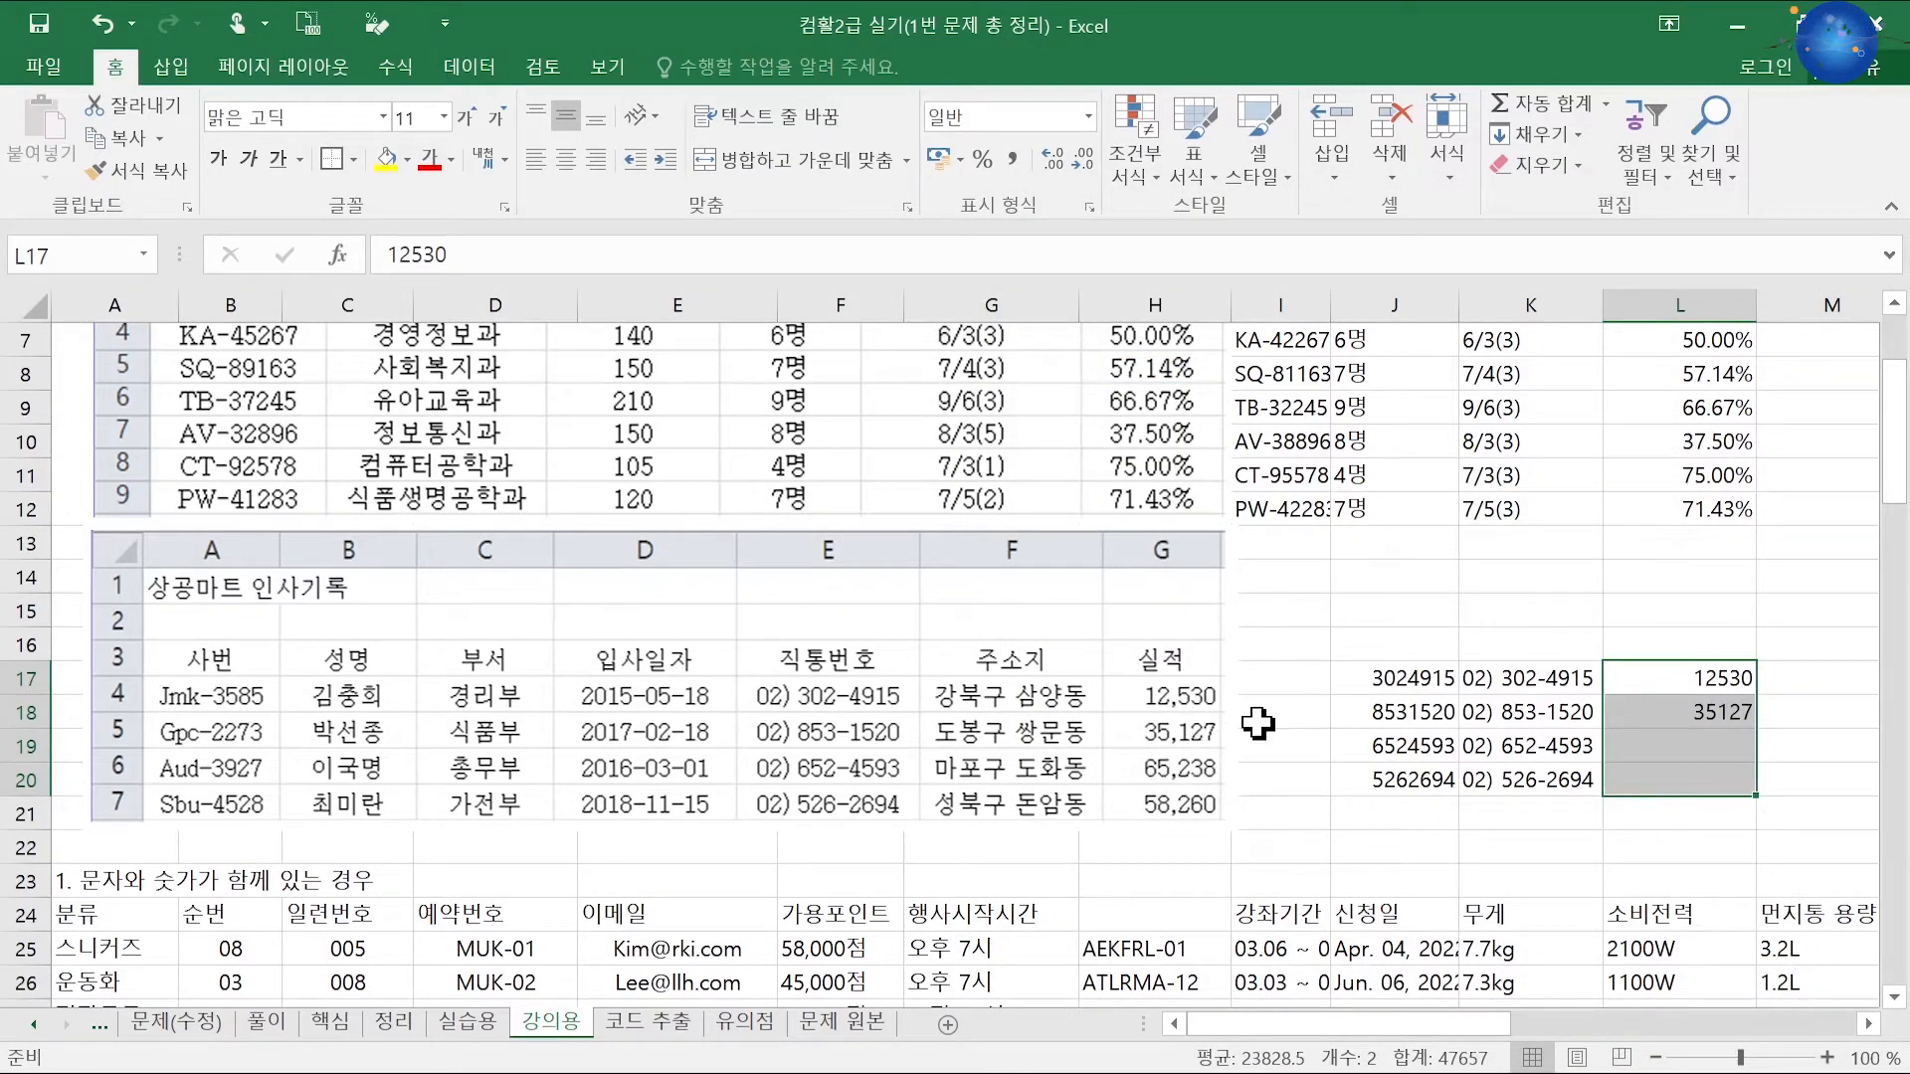
key("ctrl+1")
left_click(1082, 387)
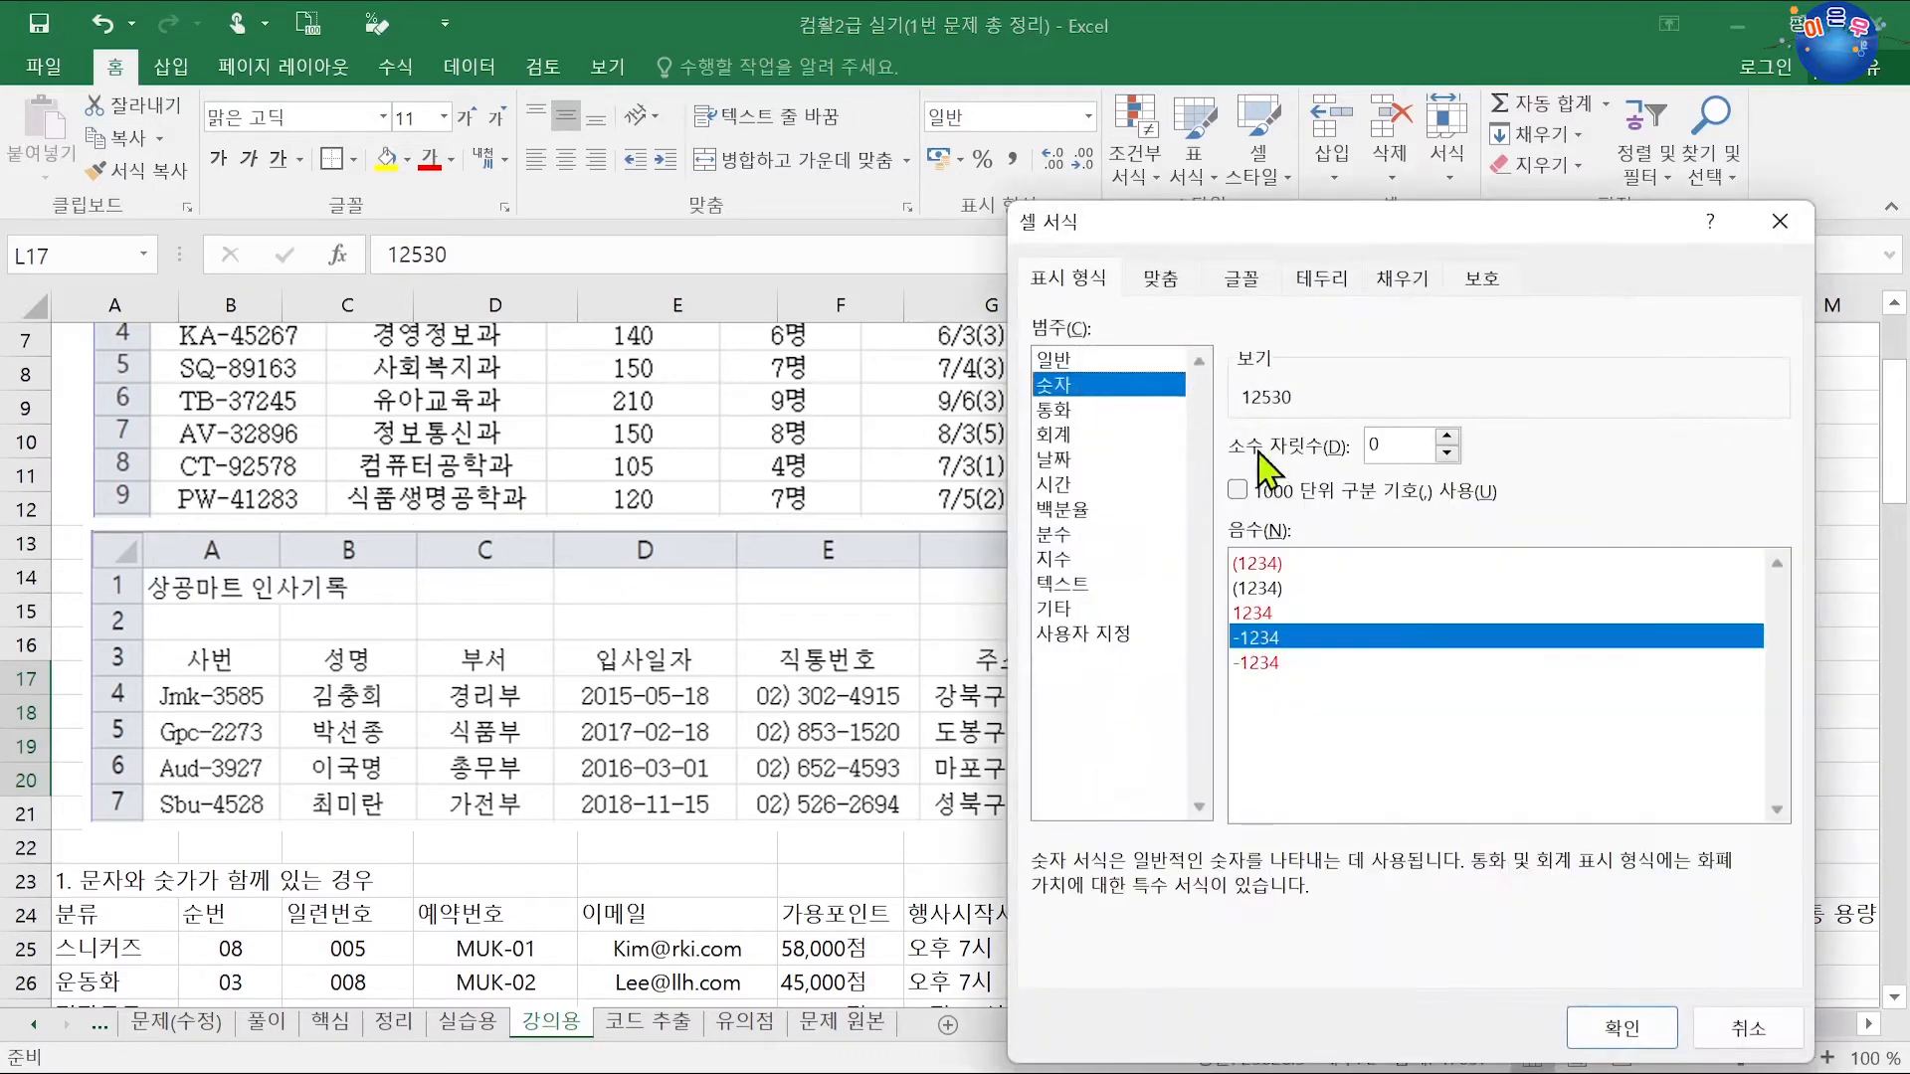
left_click(1361, 493)
left_click(1622, 1027)
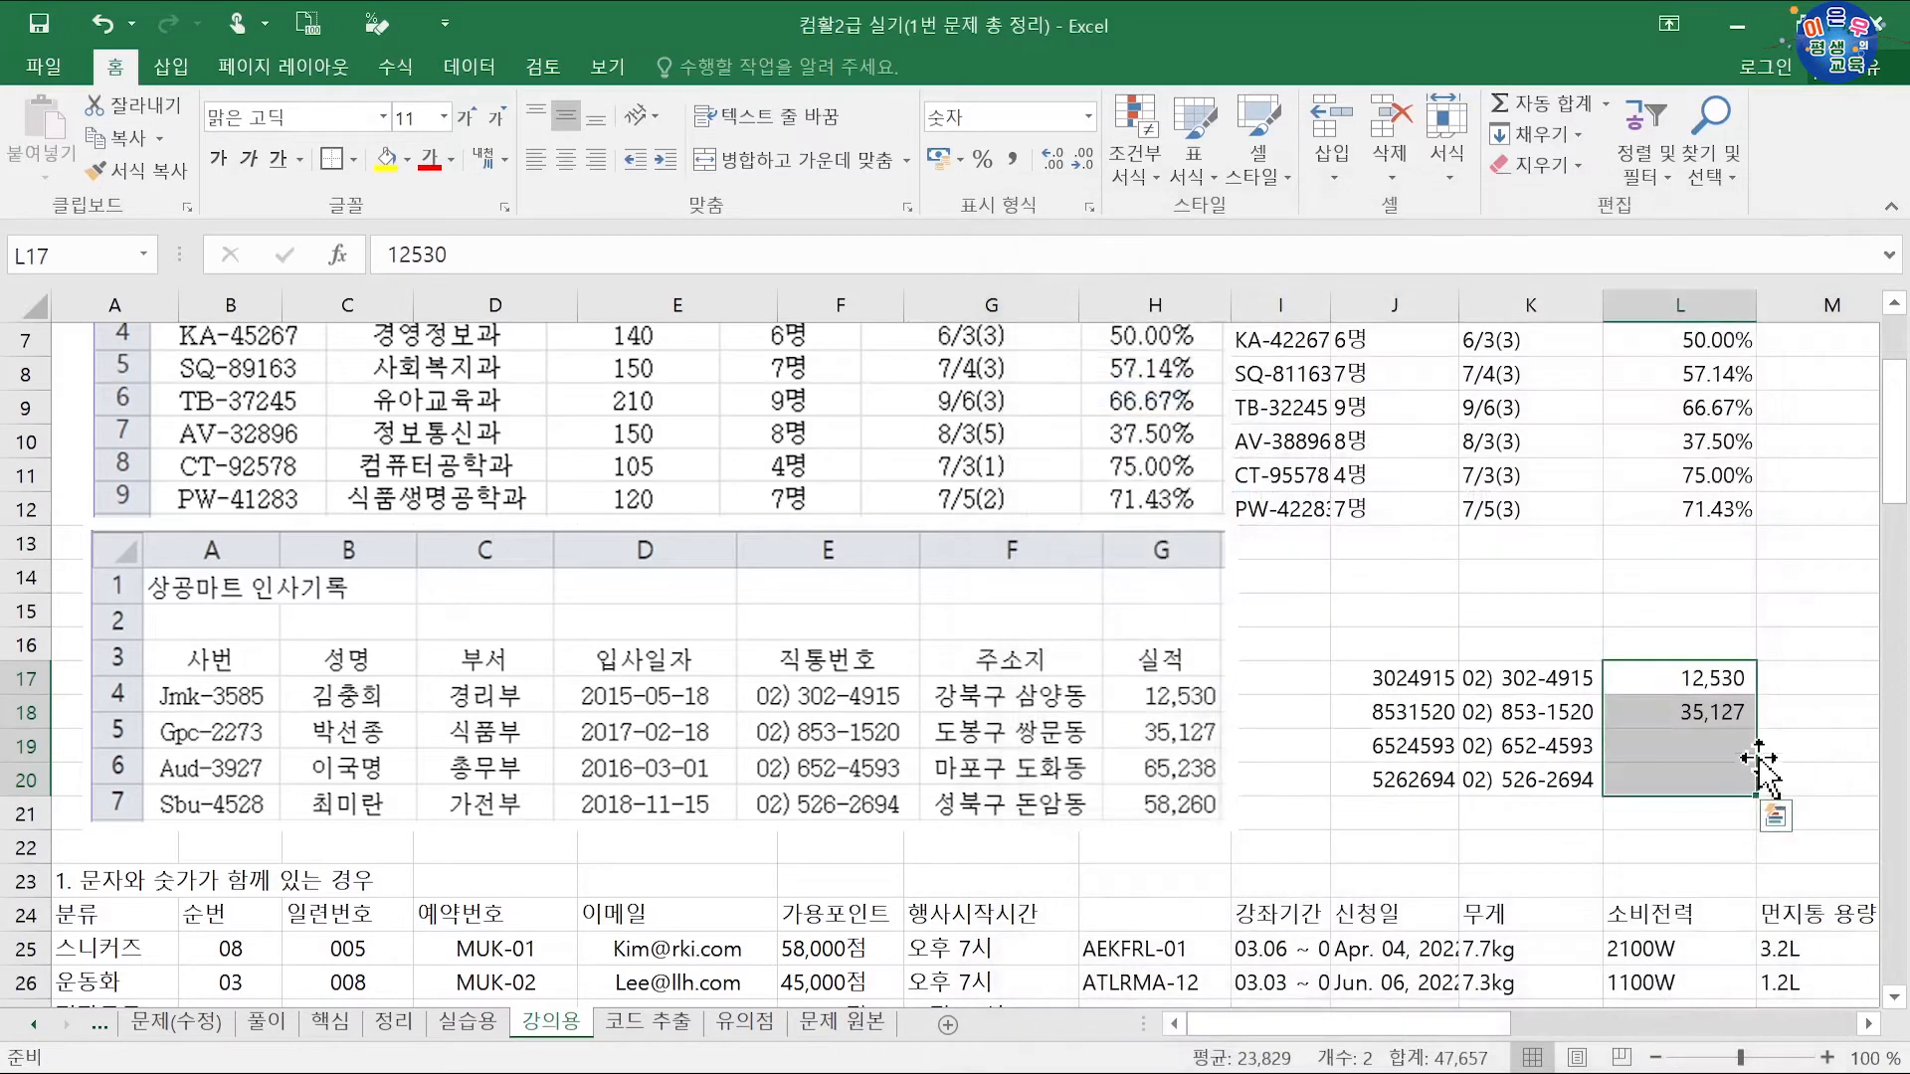
key("ctrl+z")
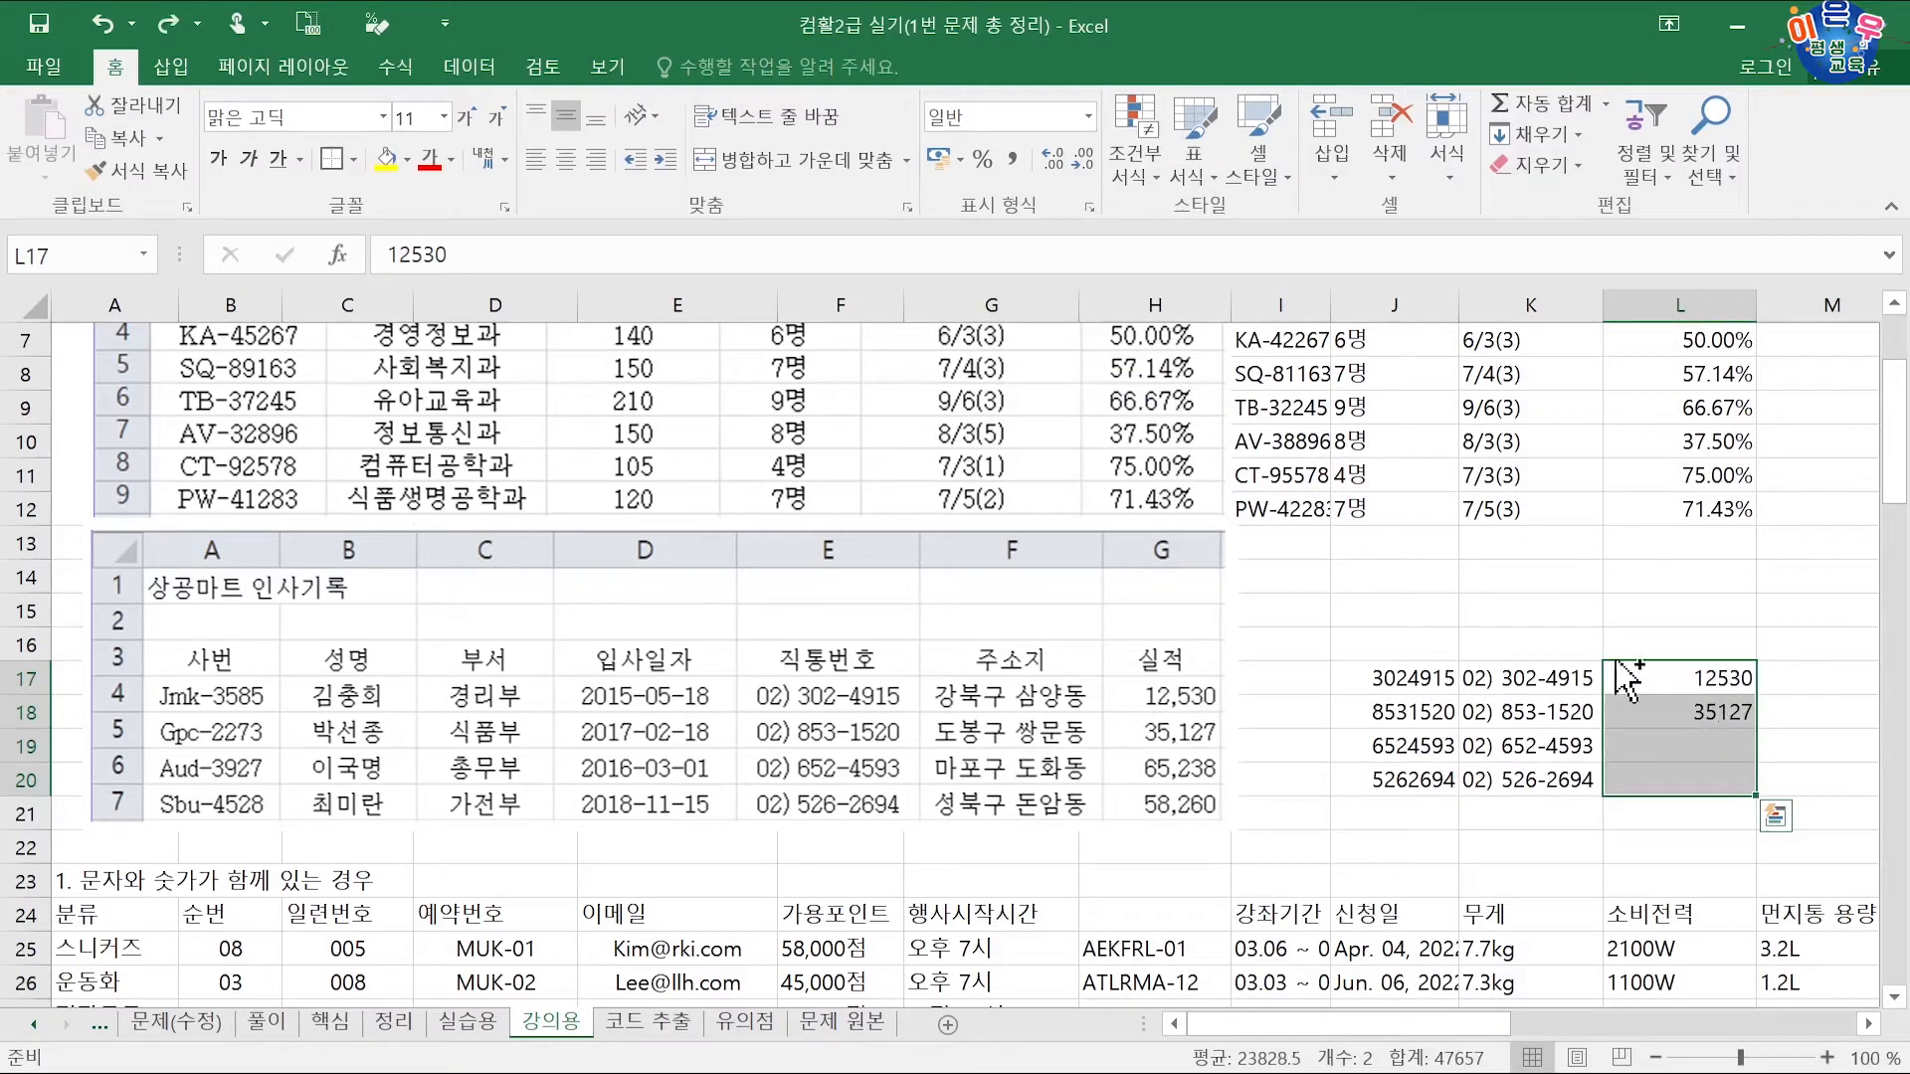
left_click(1015, 162)
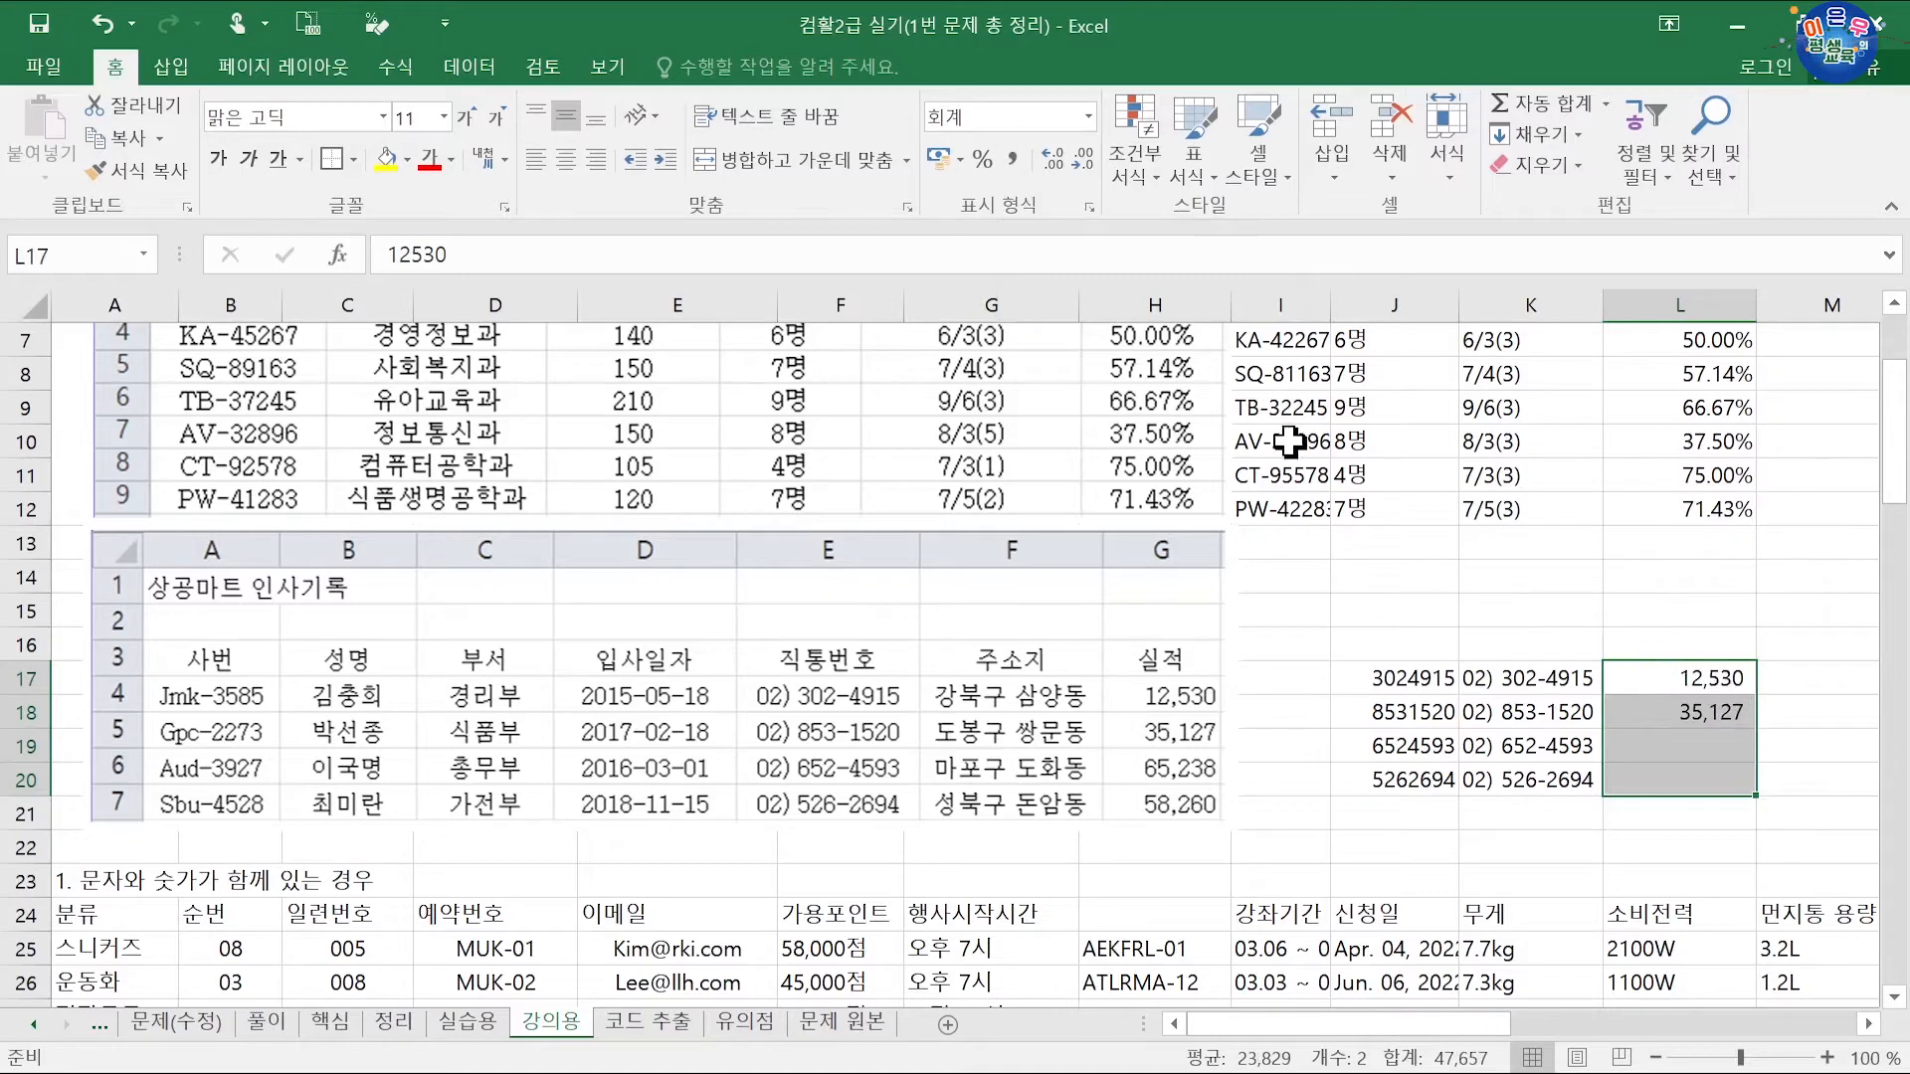
key("ctrl+z")
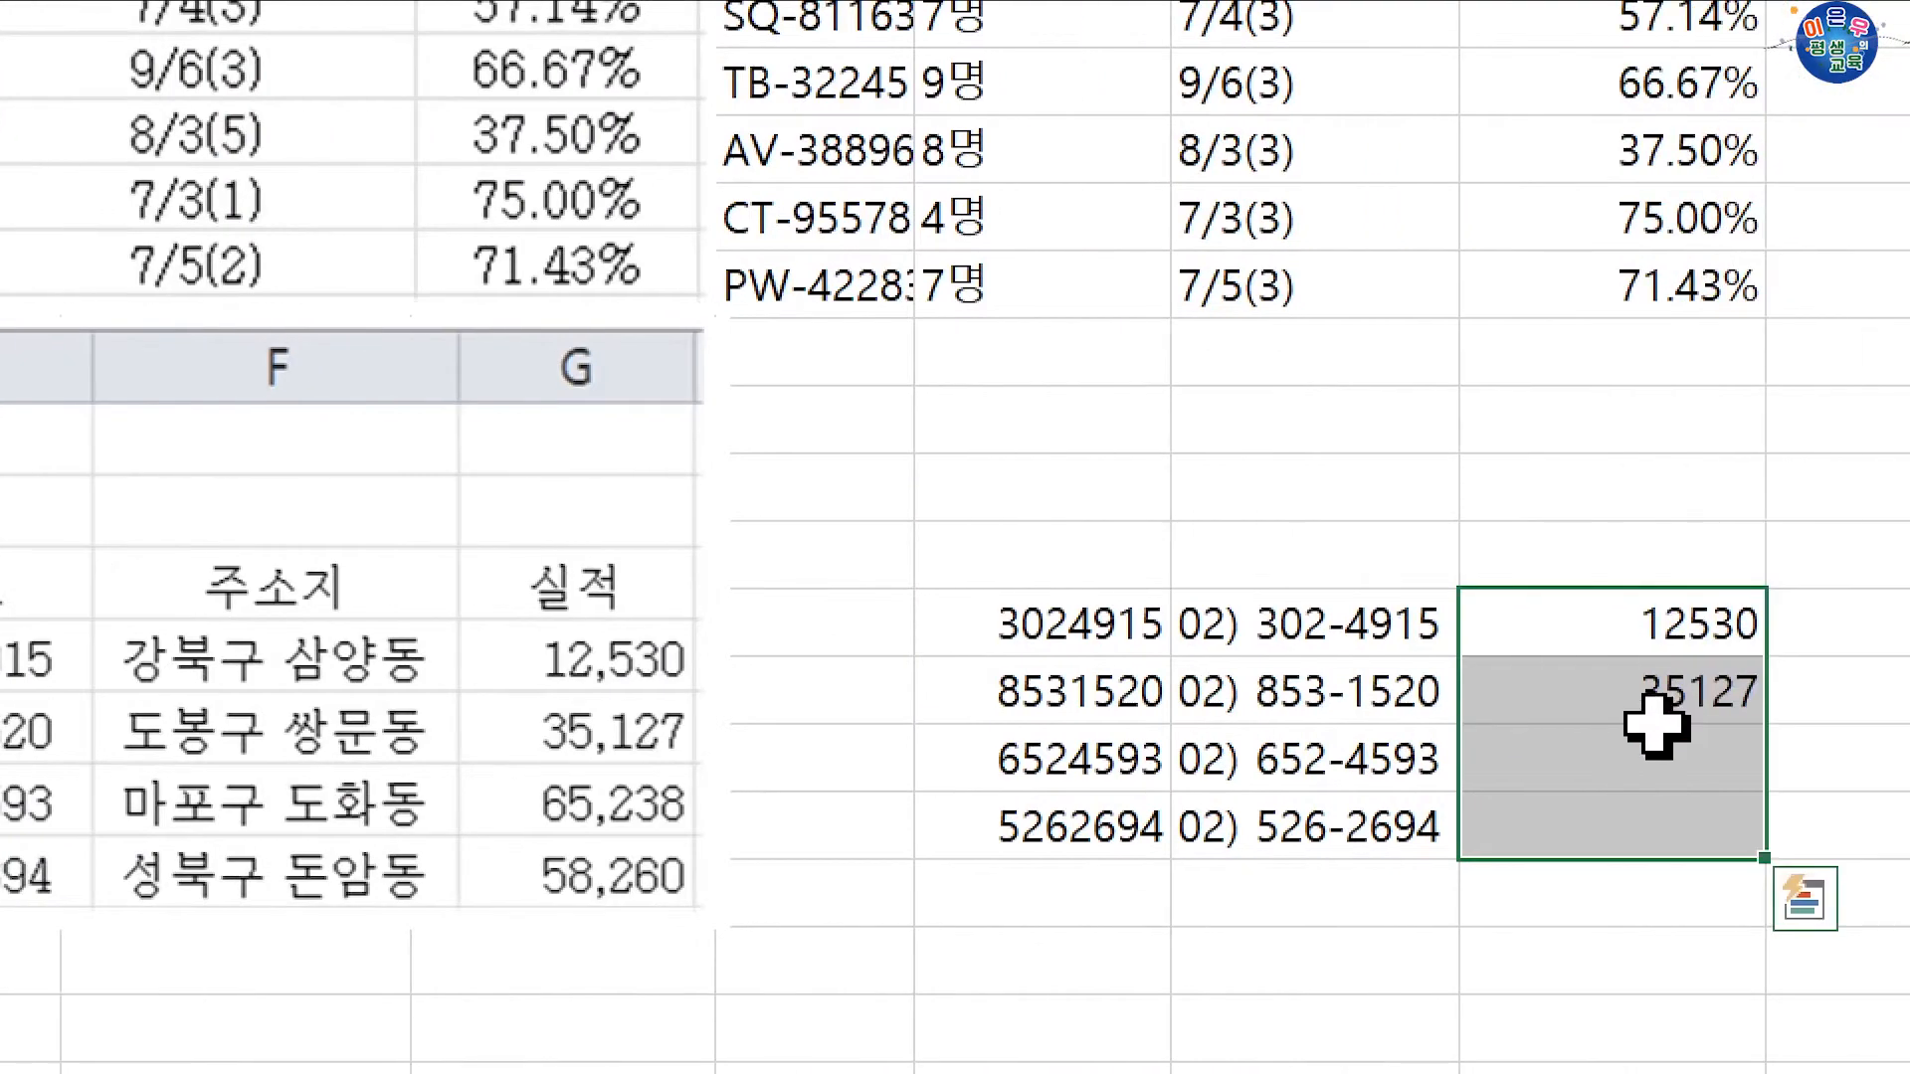
Step: Format L17:L20 as Currency with no symbol, showing 12,530 and 35,127
key("ctrl+1")
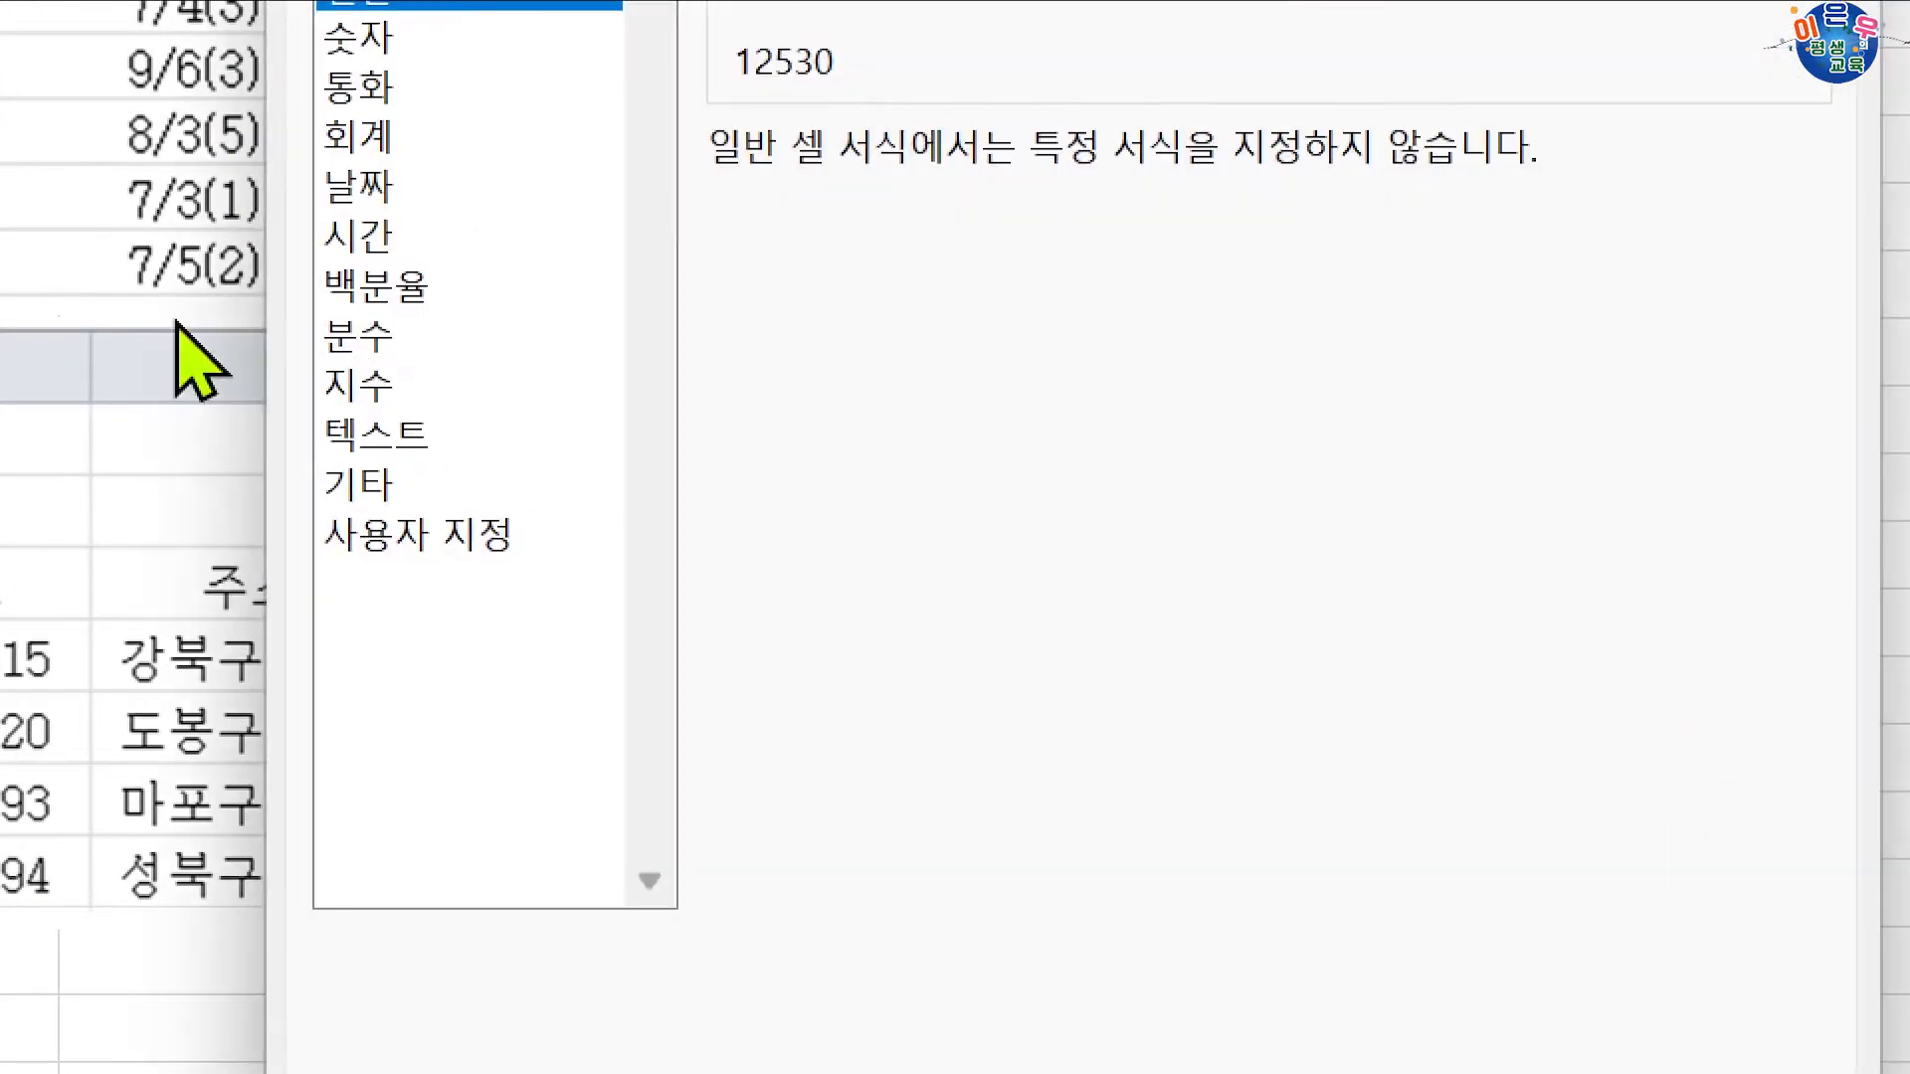
left_click(553, 250)
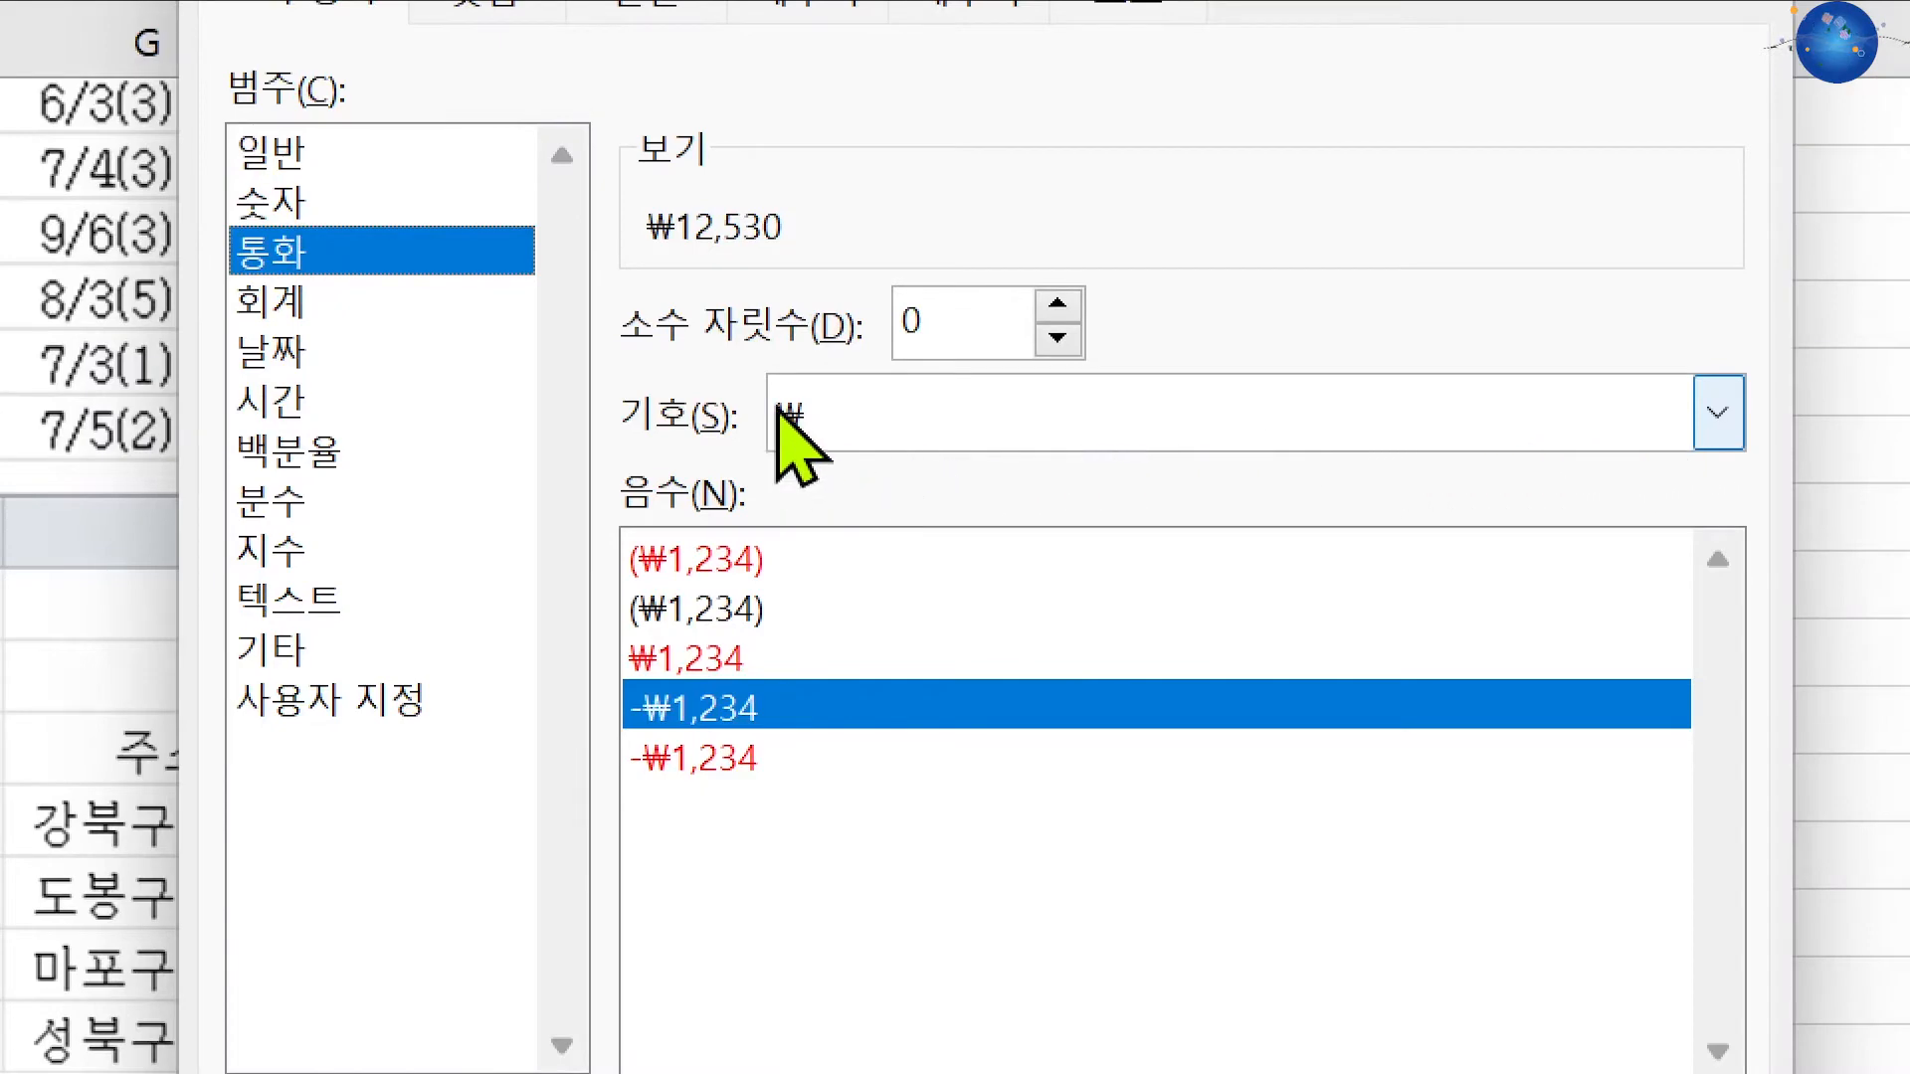
left_click(838, 428)
left_click(800, 483)
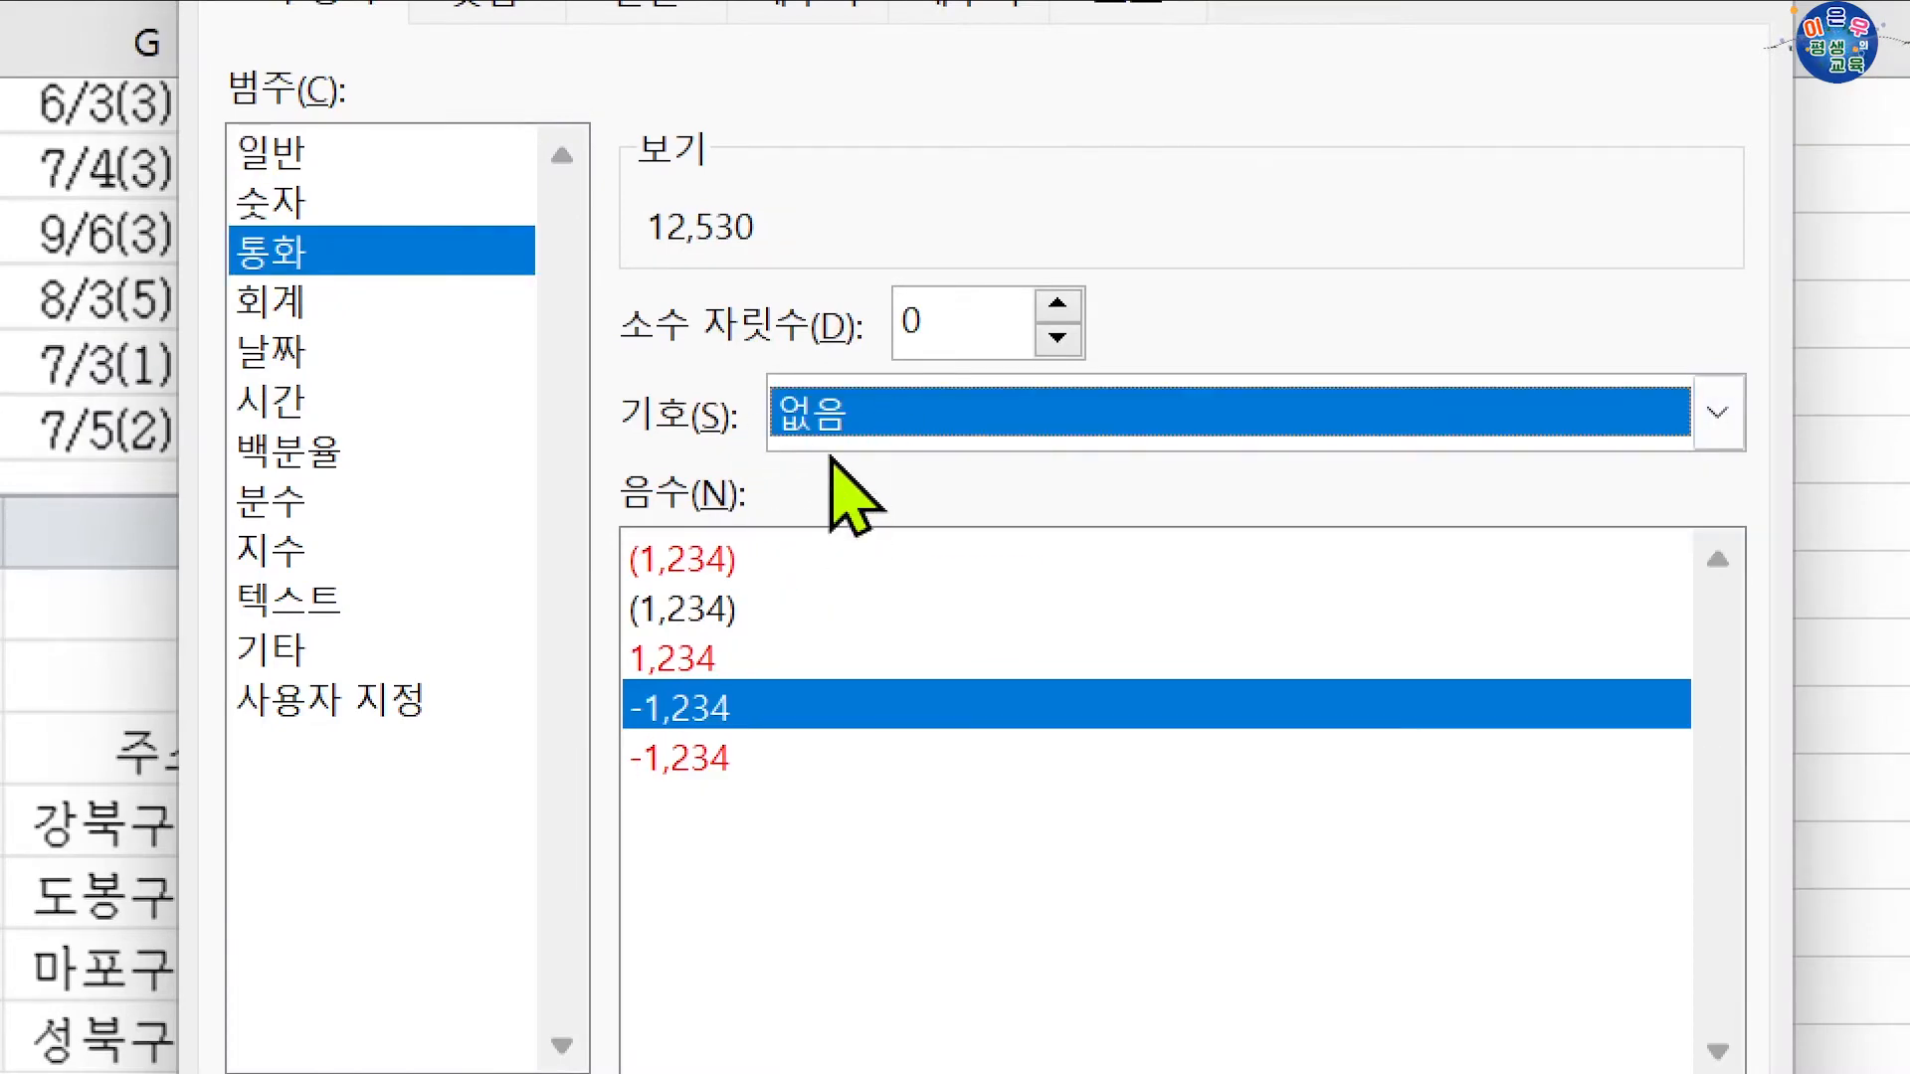
left_click(1432, 990)
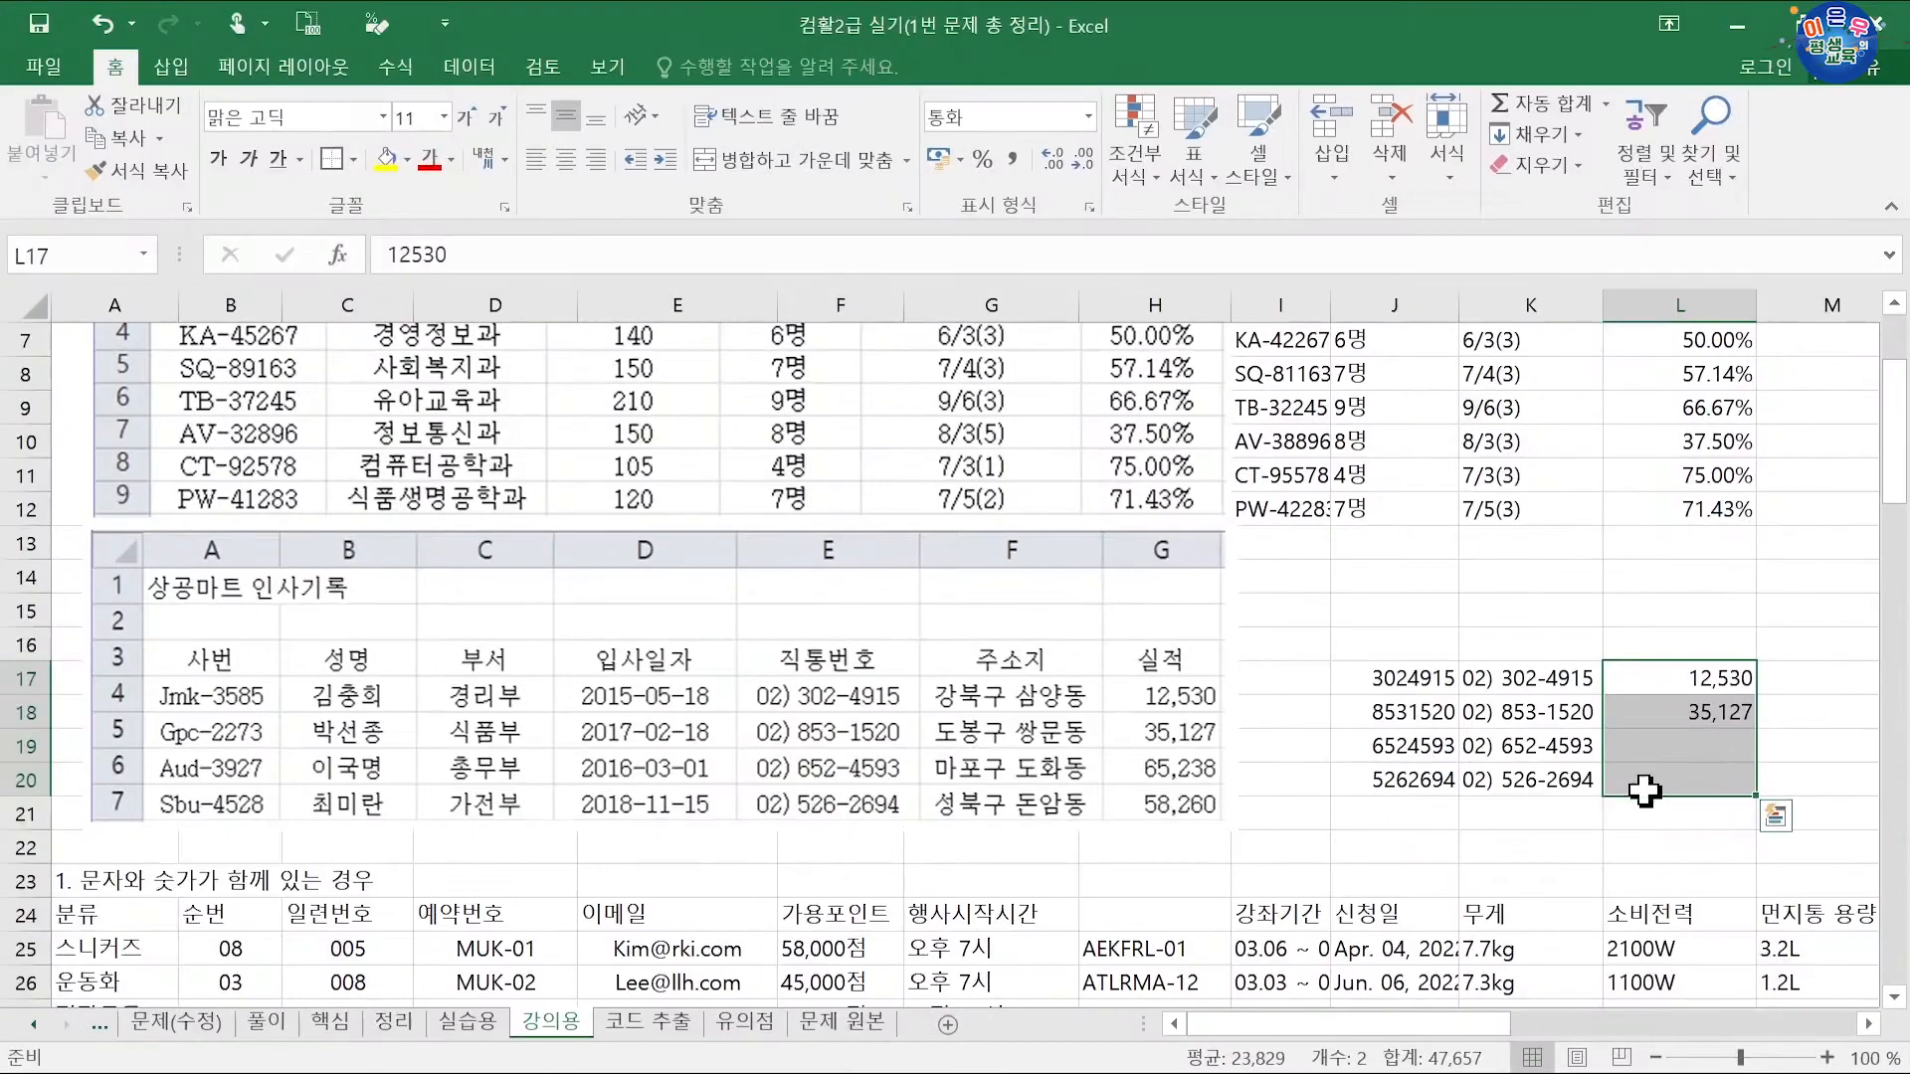
key("ctrl+q")
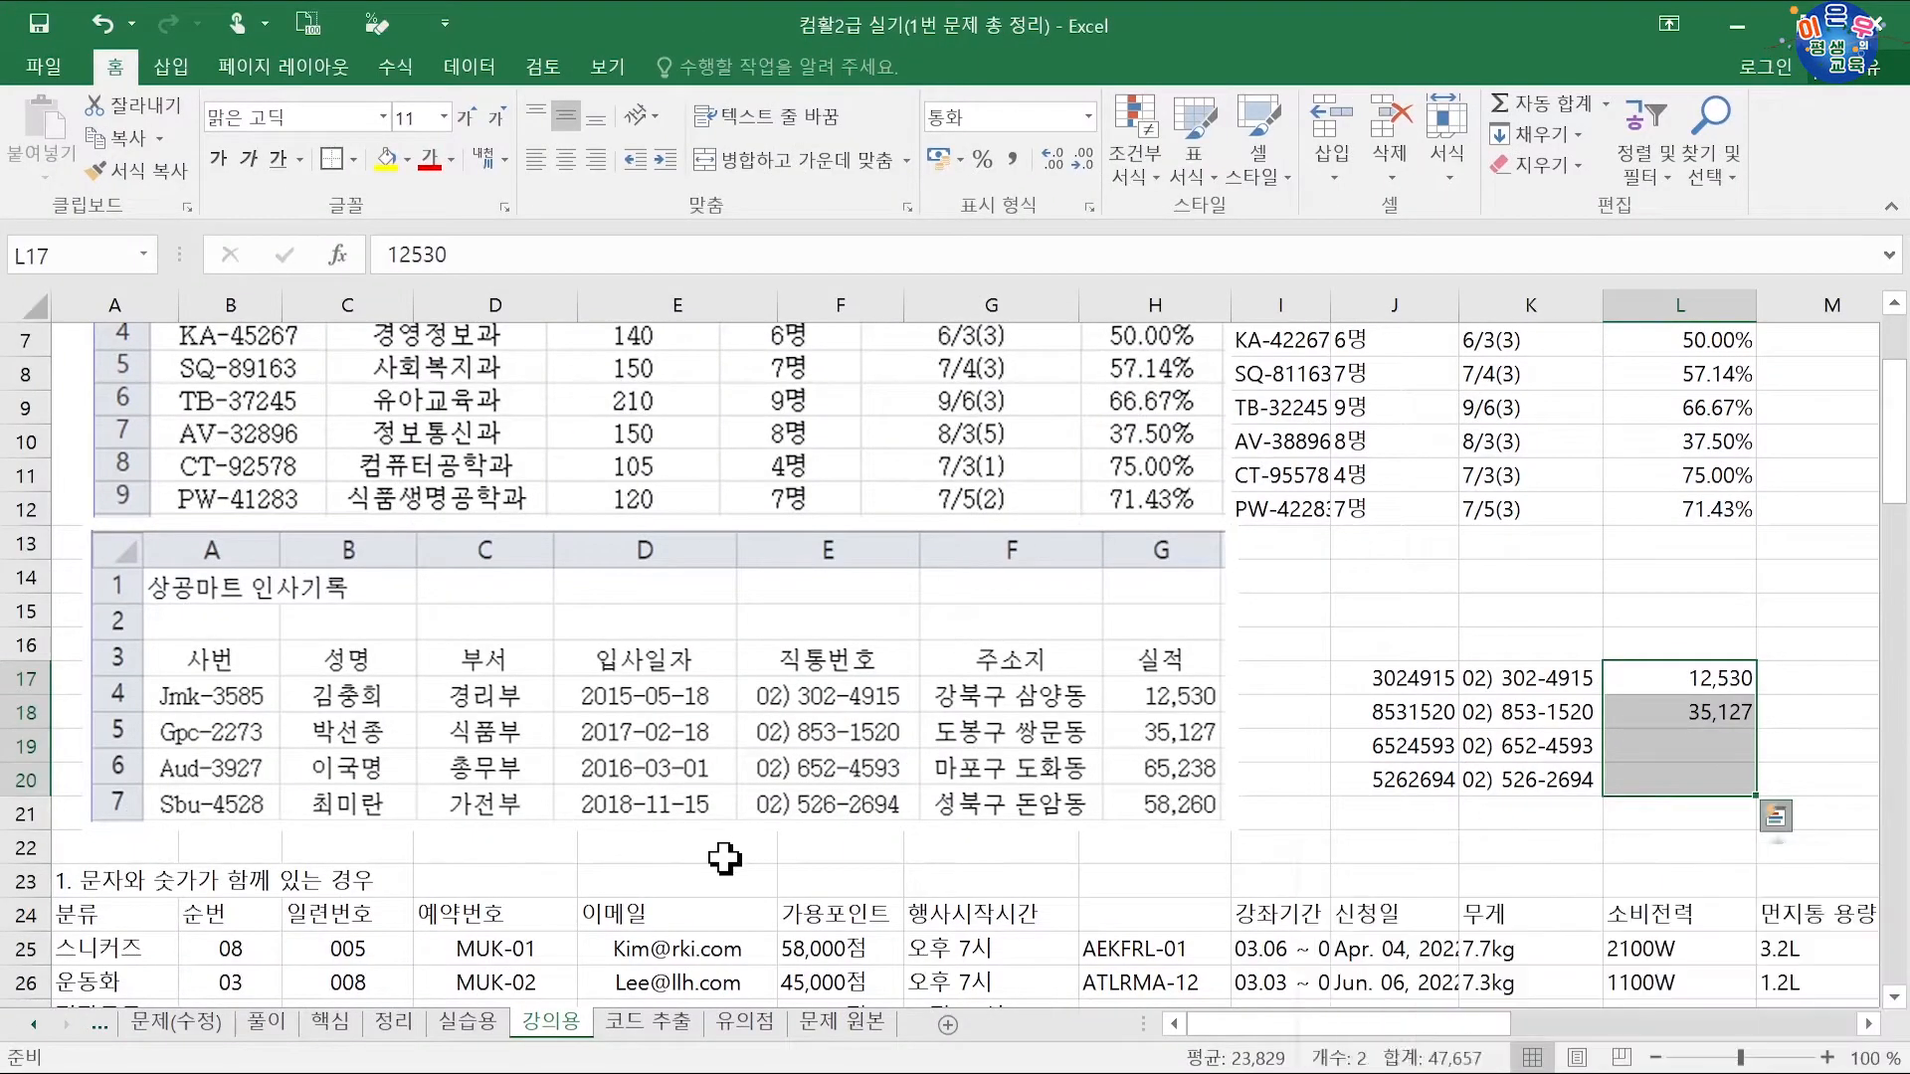
Step: Review the existing category cells A25:A30 in the table
left_click(724, 854)
scroll(1212, 657, "up", 2)
scroll(972, 660, "down", 8)
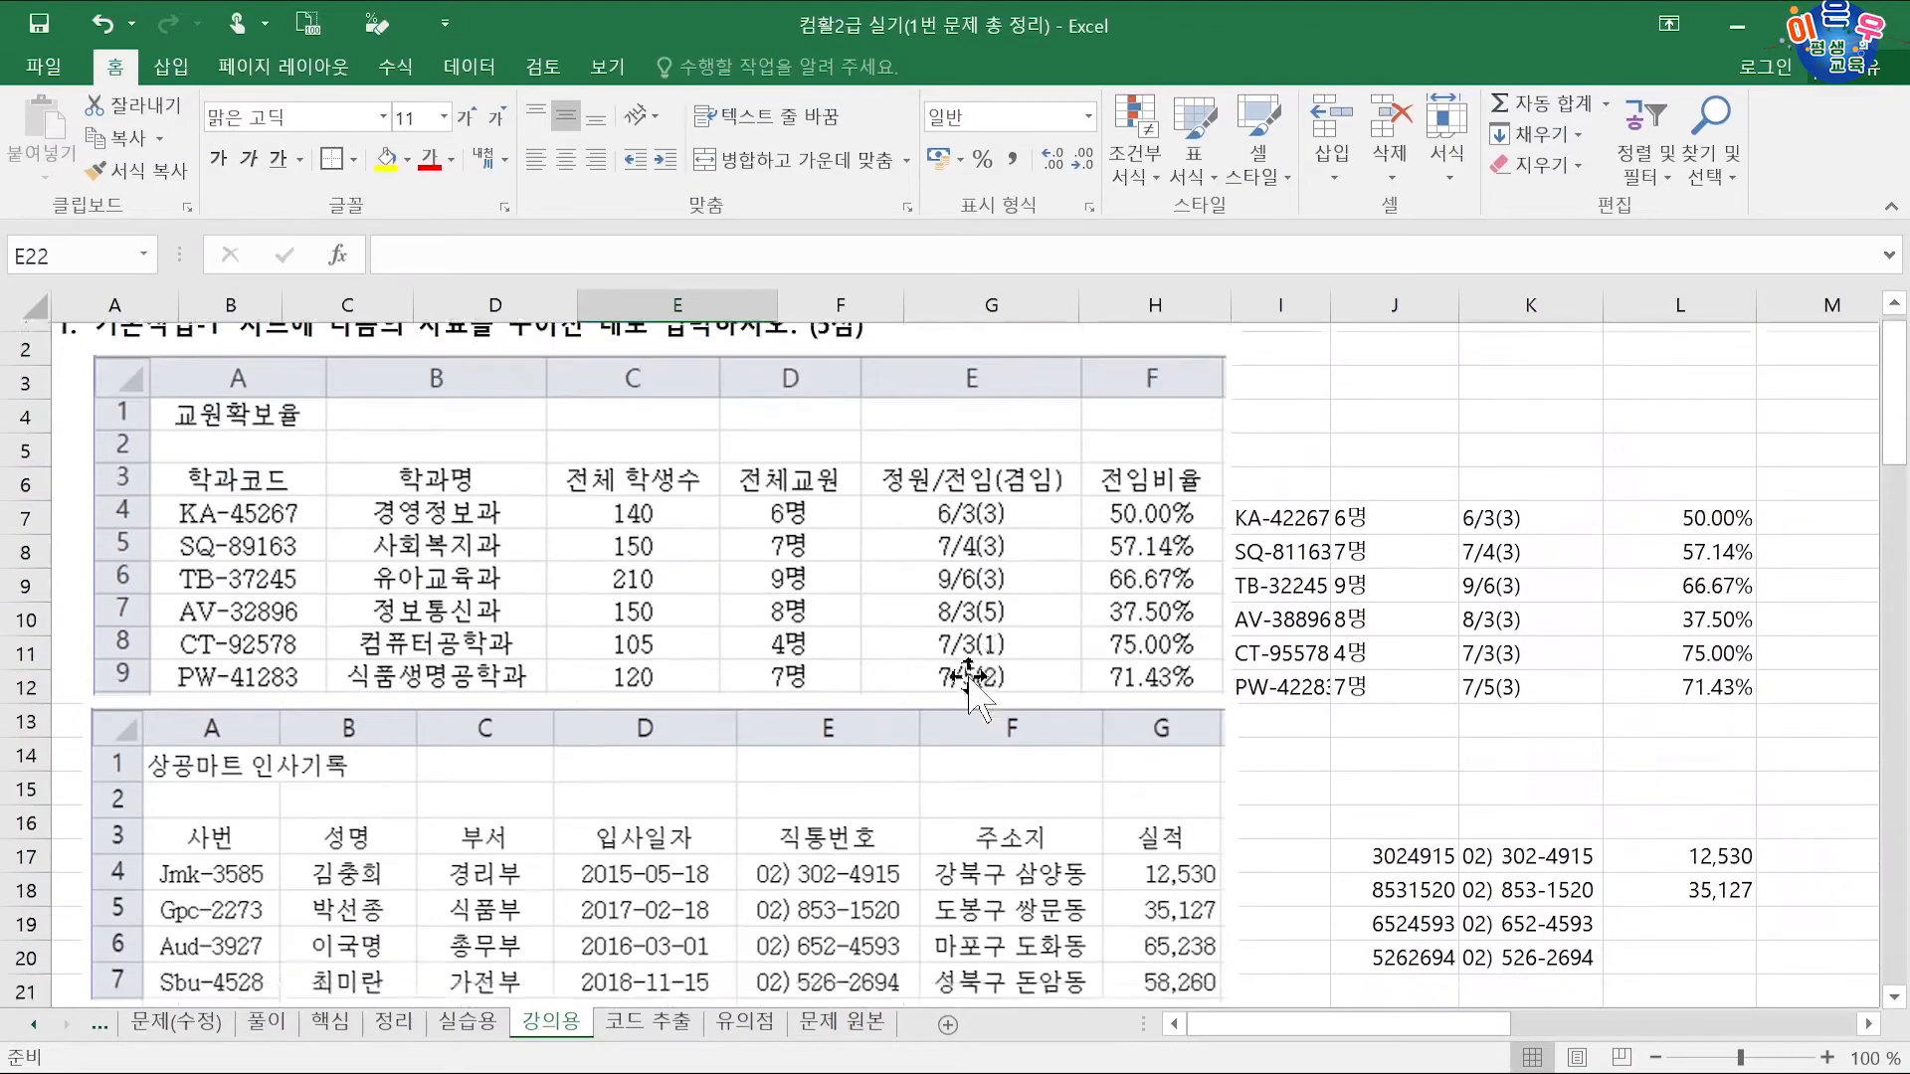
scroll(463, 735, "up", 2)
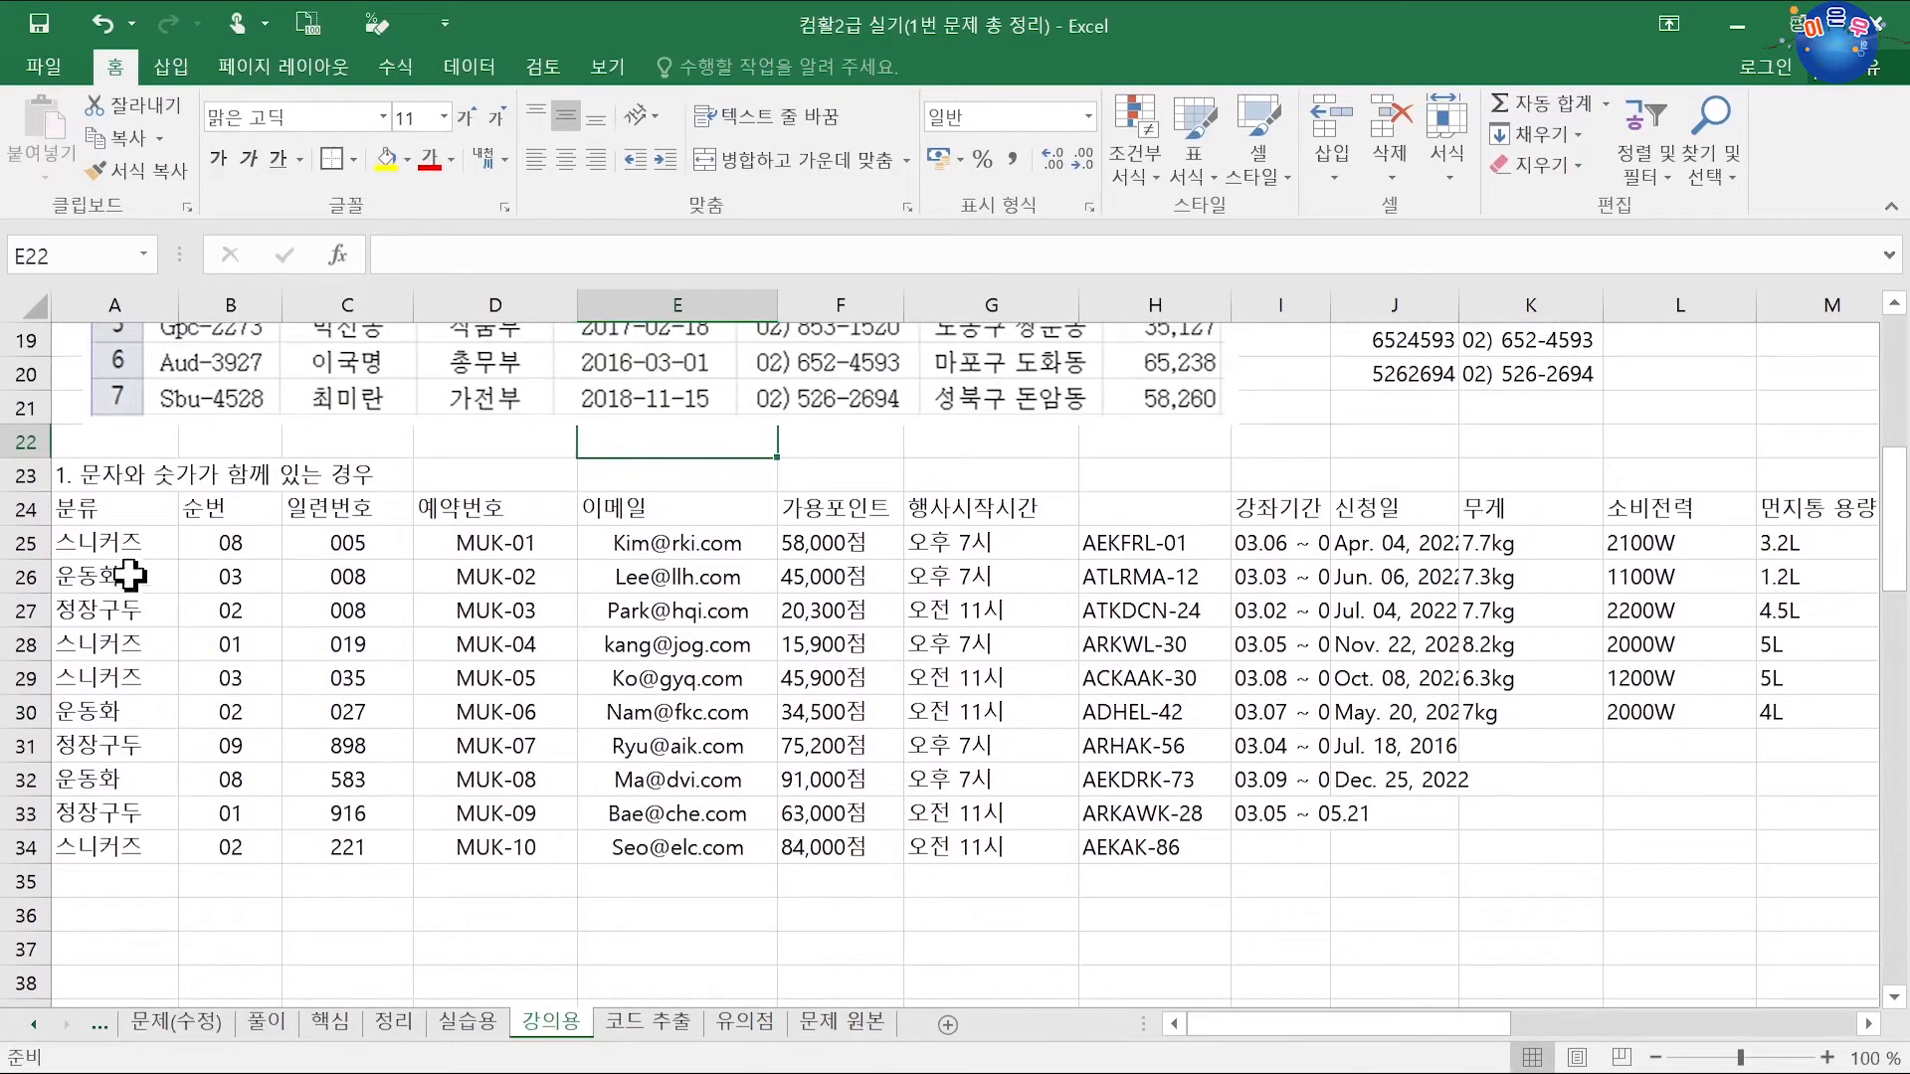
left_click(128, 542)
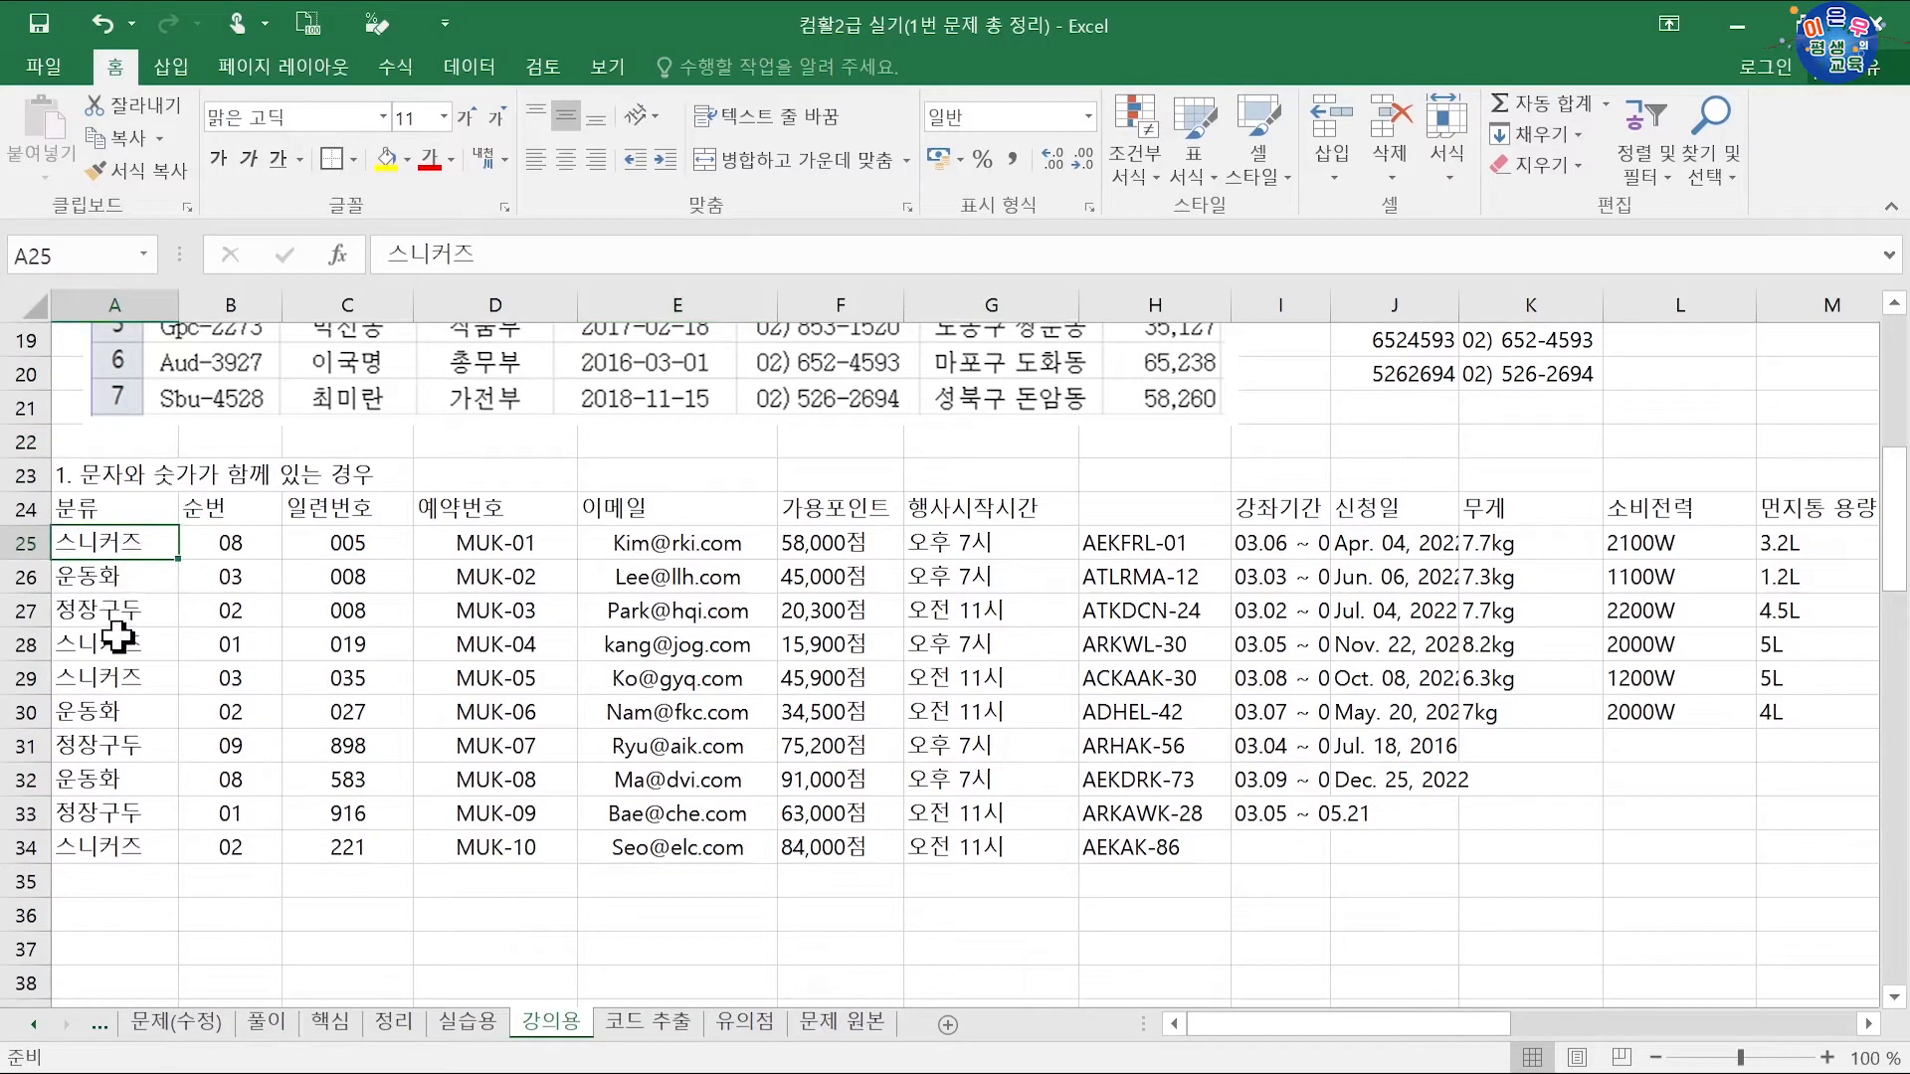
left_click_drag(117, 640, 110, 673)
left_click(110, 580)
left_click(109, 714)
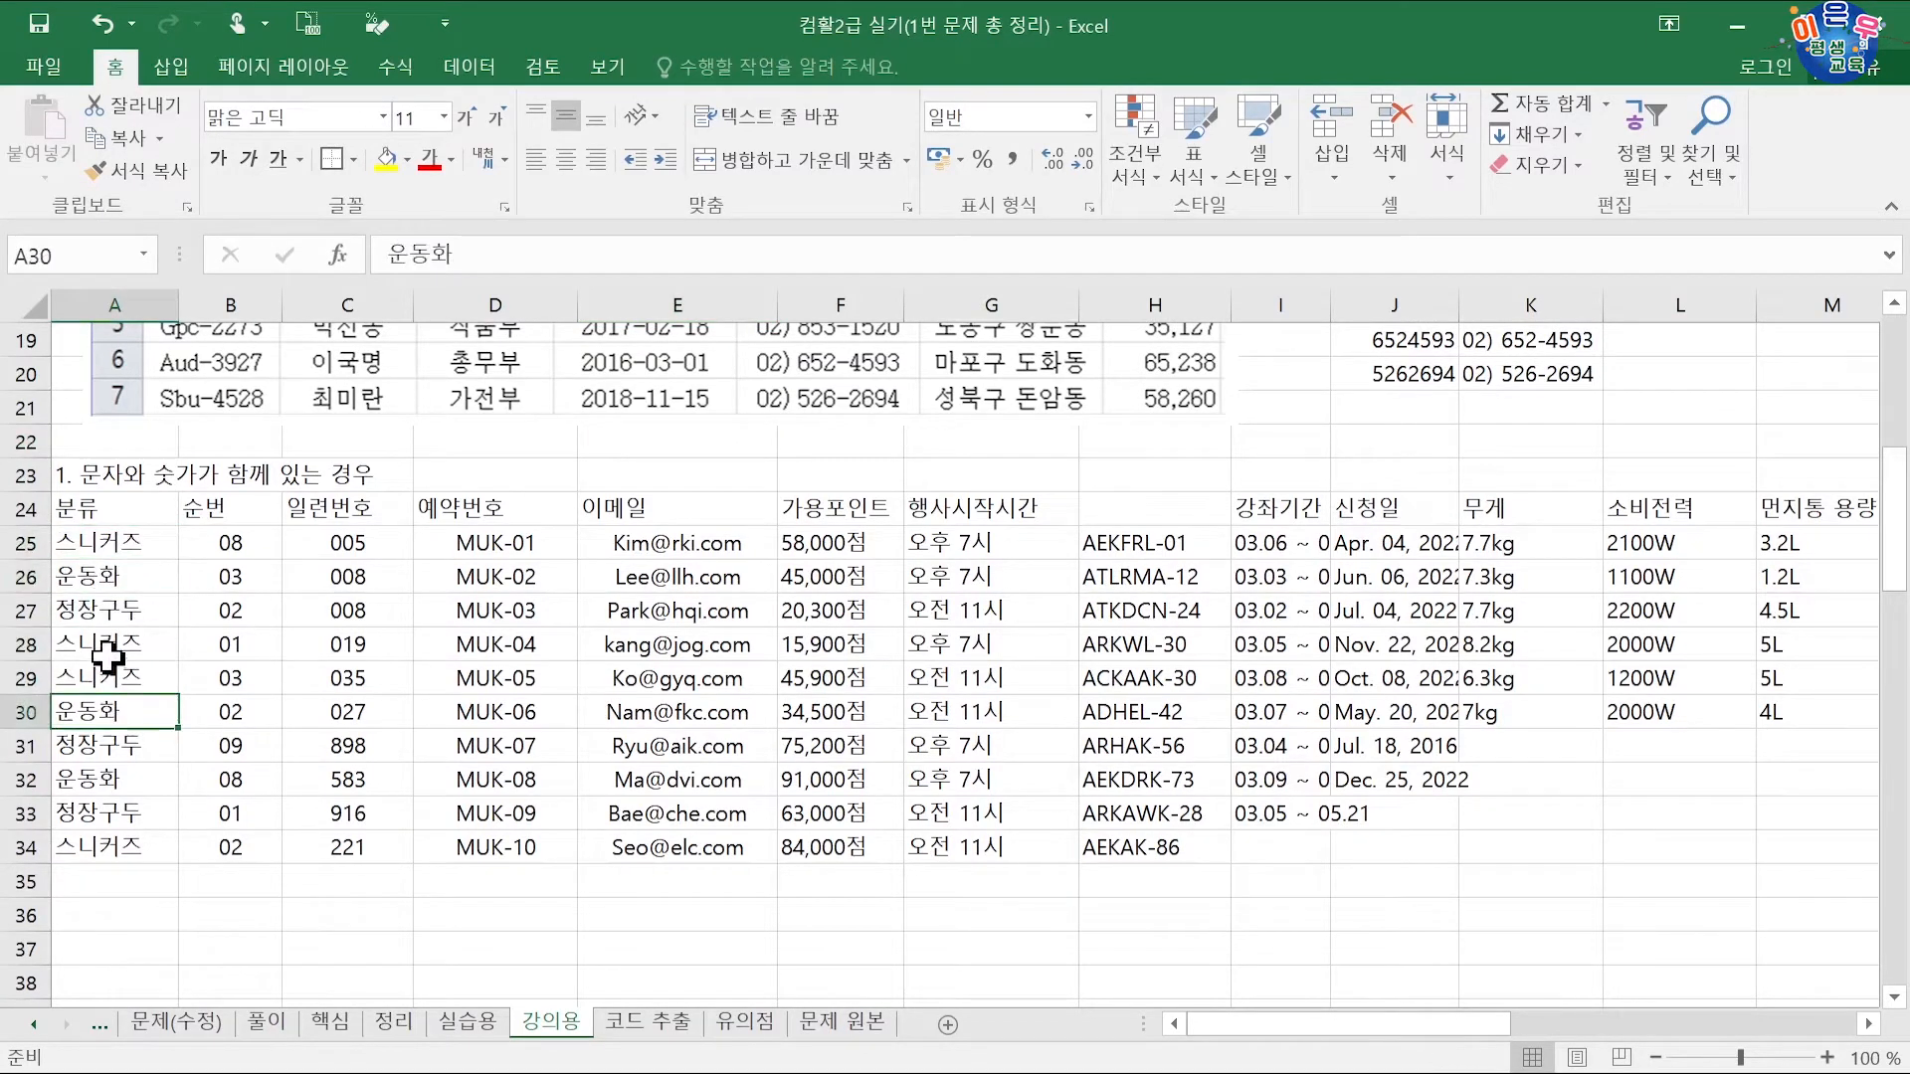
scroll(124, 732, "down", 2)
Step: Start the list below the table in A36:A39 with 스티커즈, 정장구두 and 스티커즈 entries
left_click(113, 714)
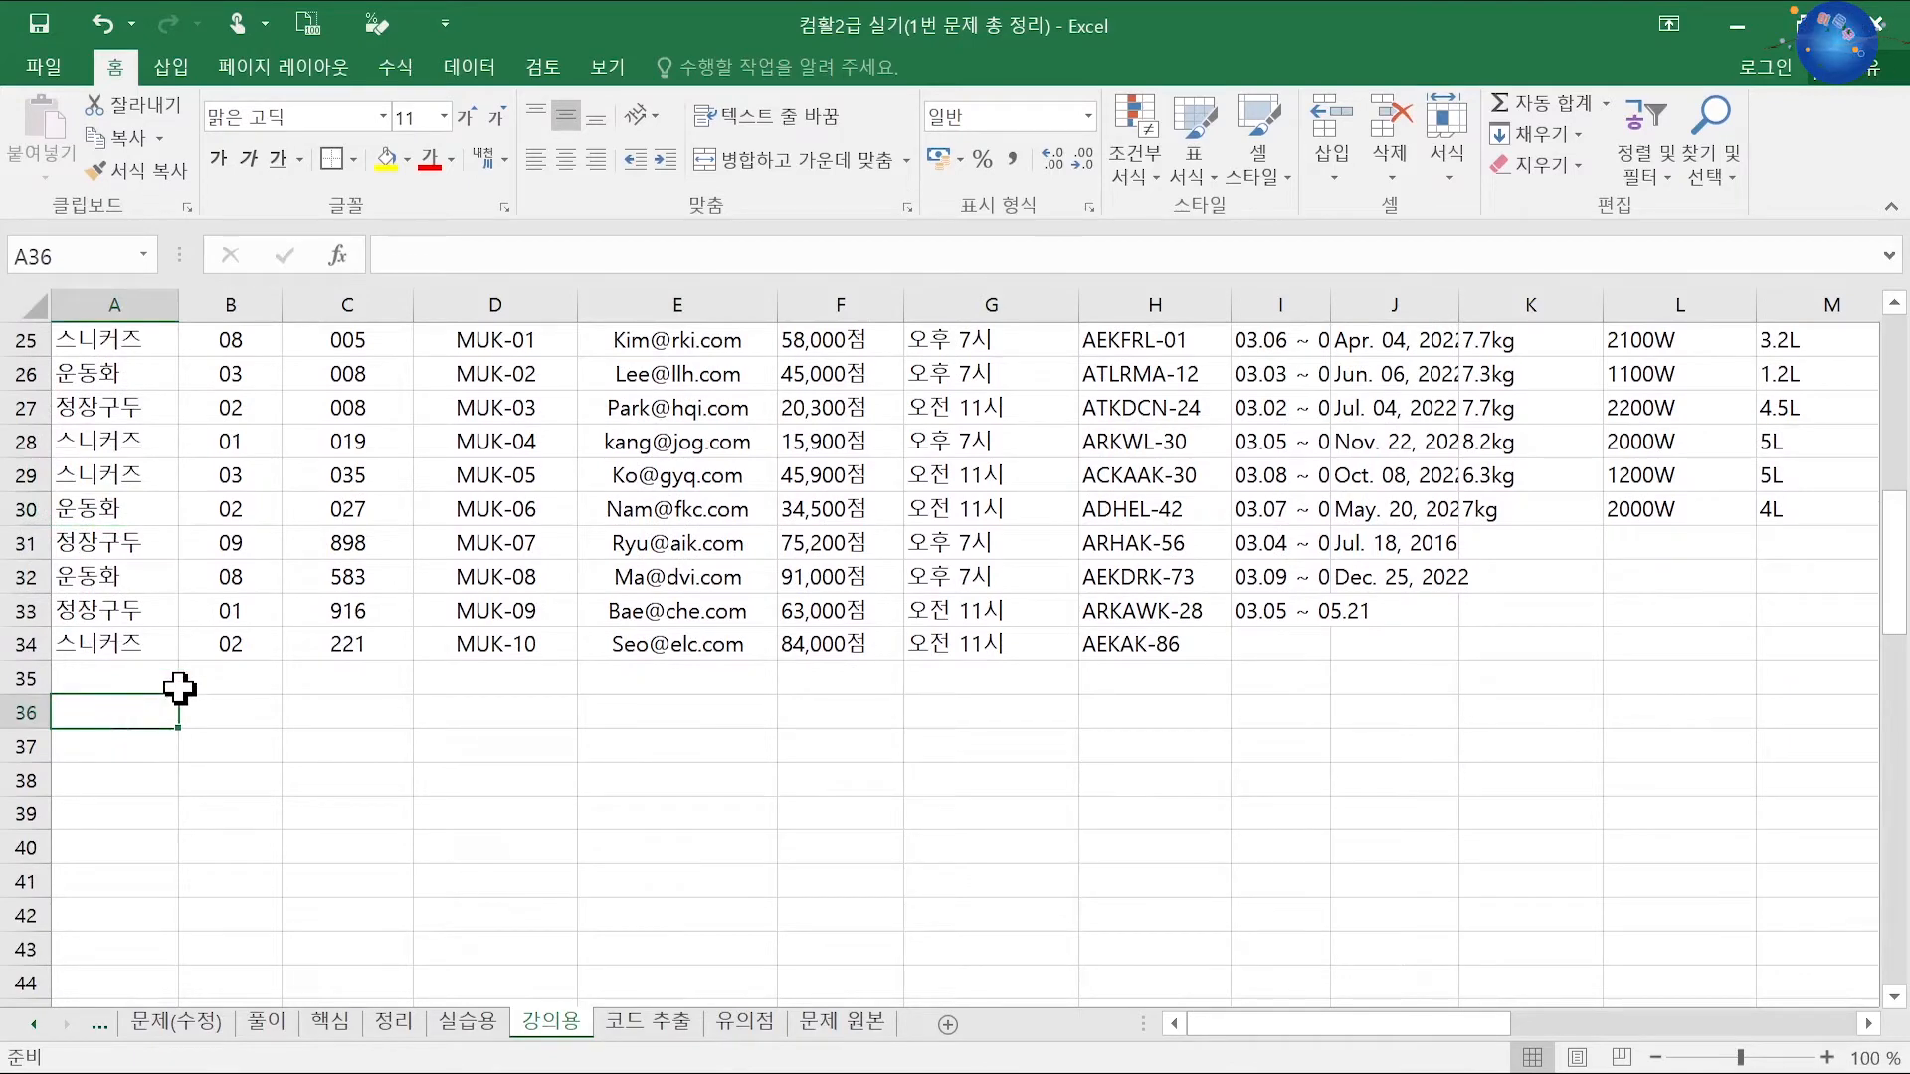
type("tm")
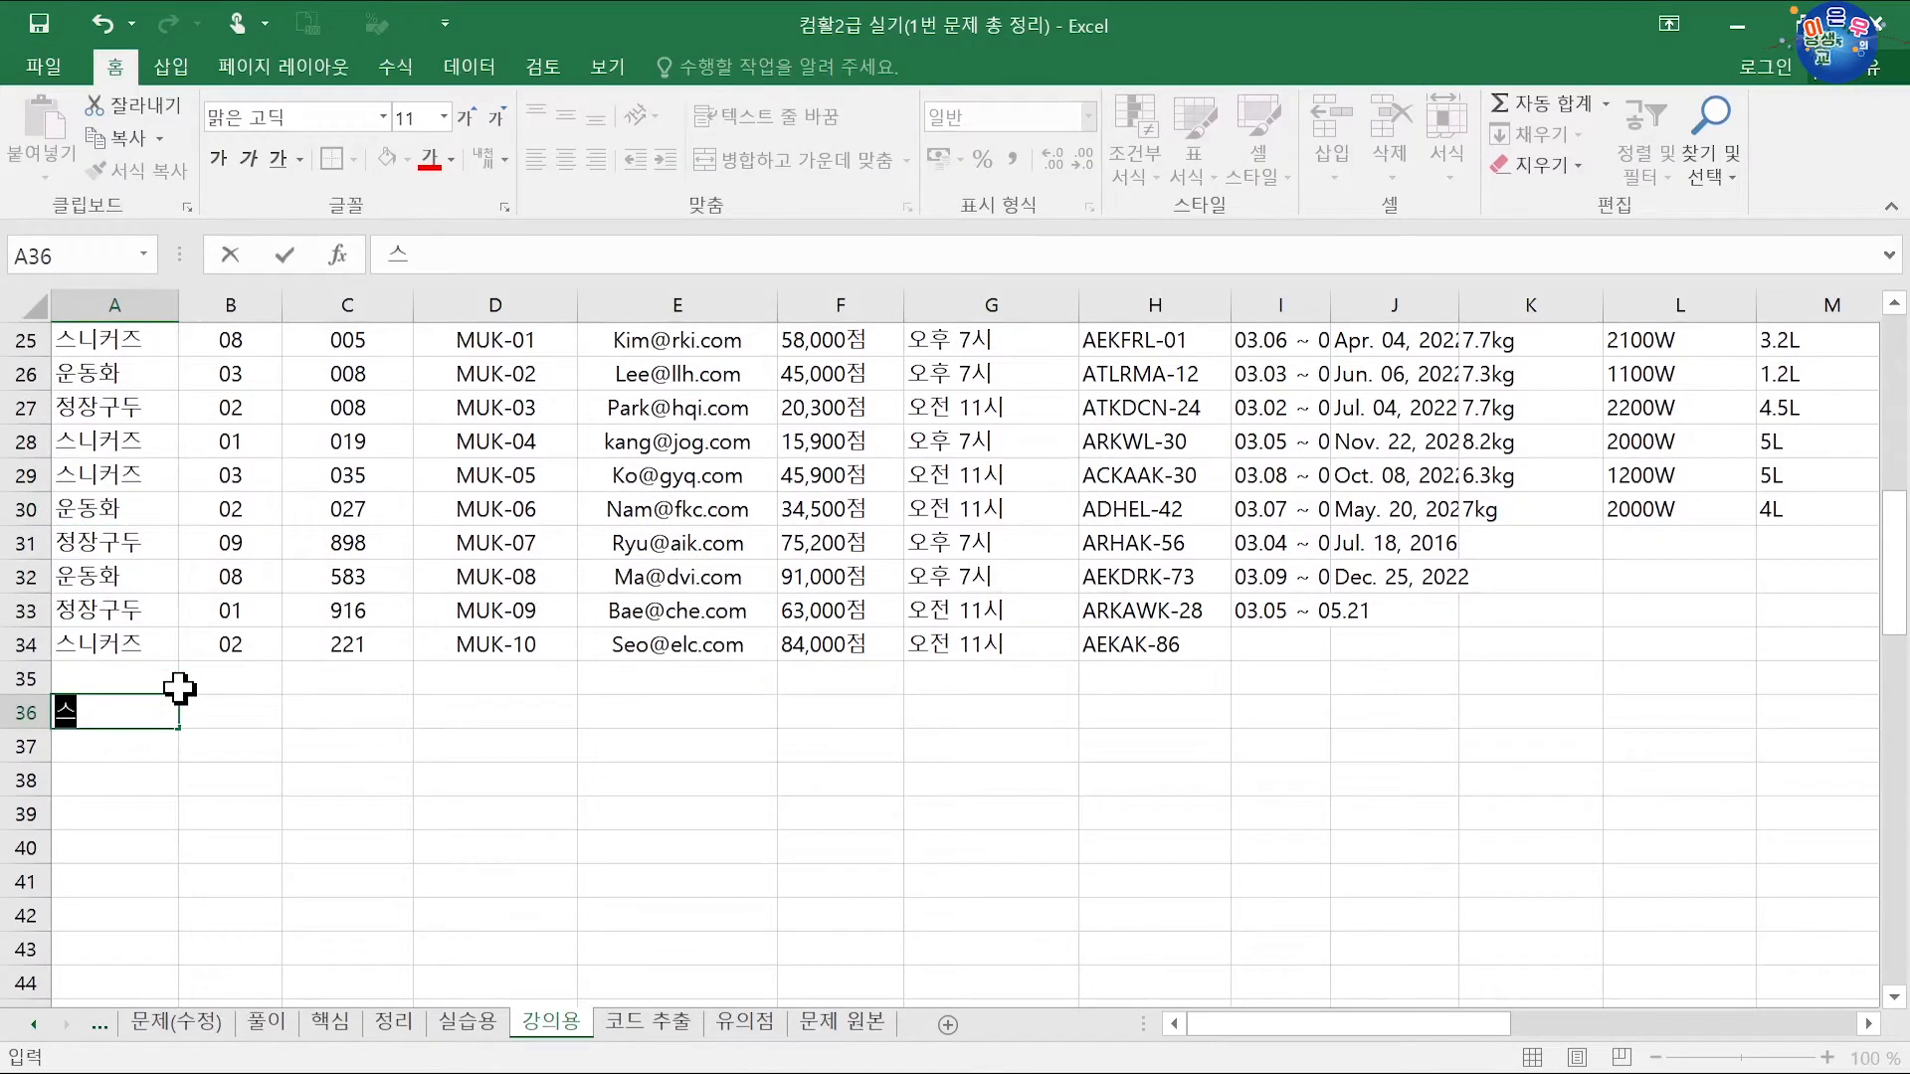
type("xlzjwm")
key("Return")
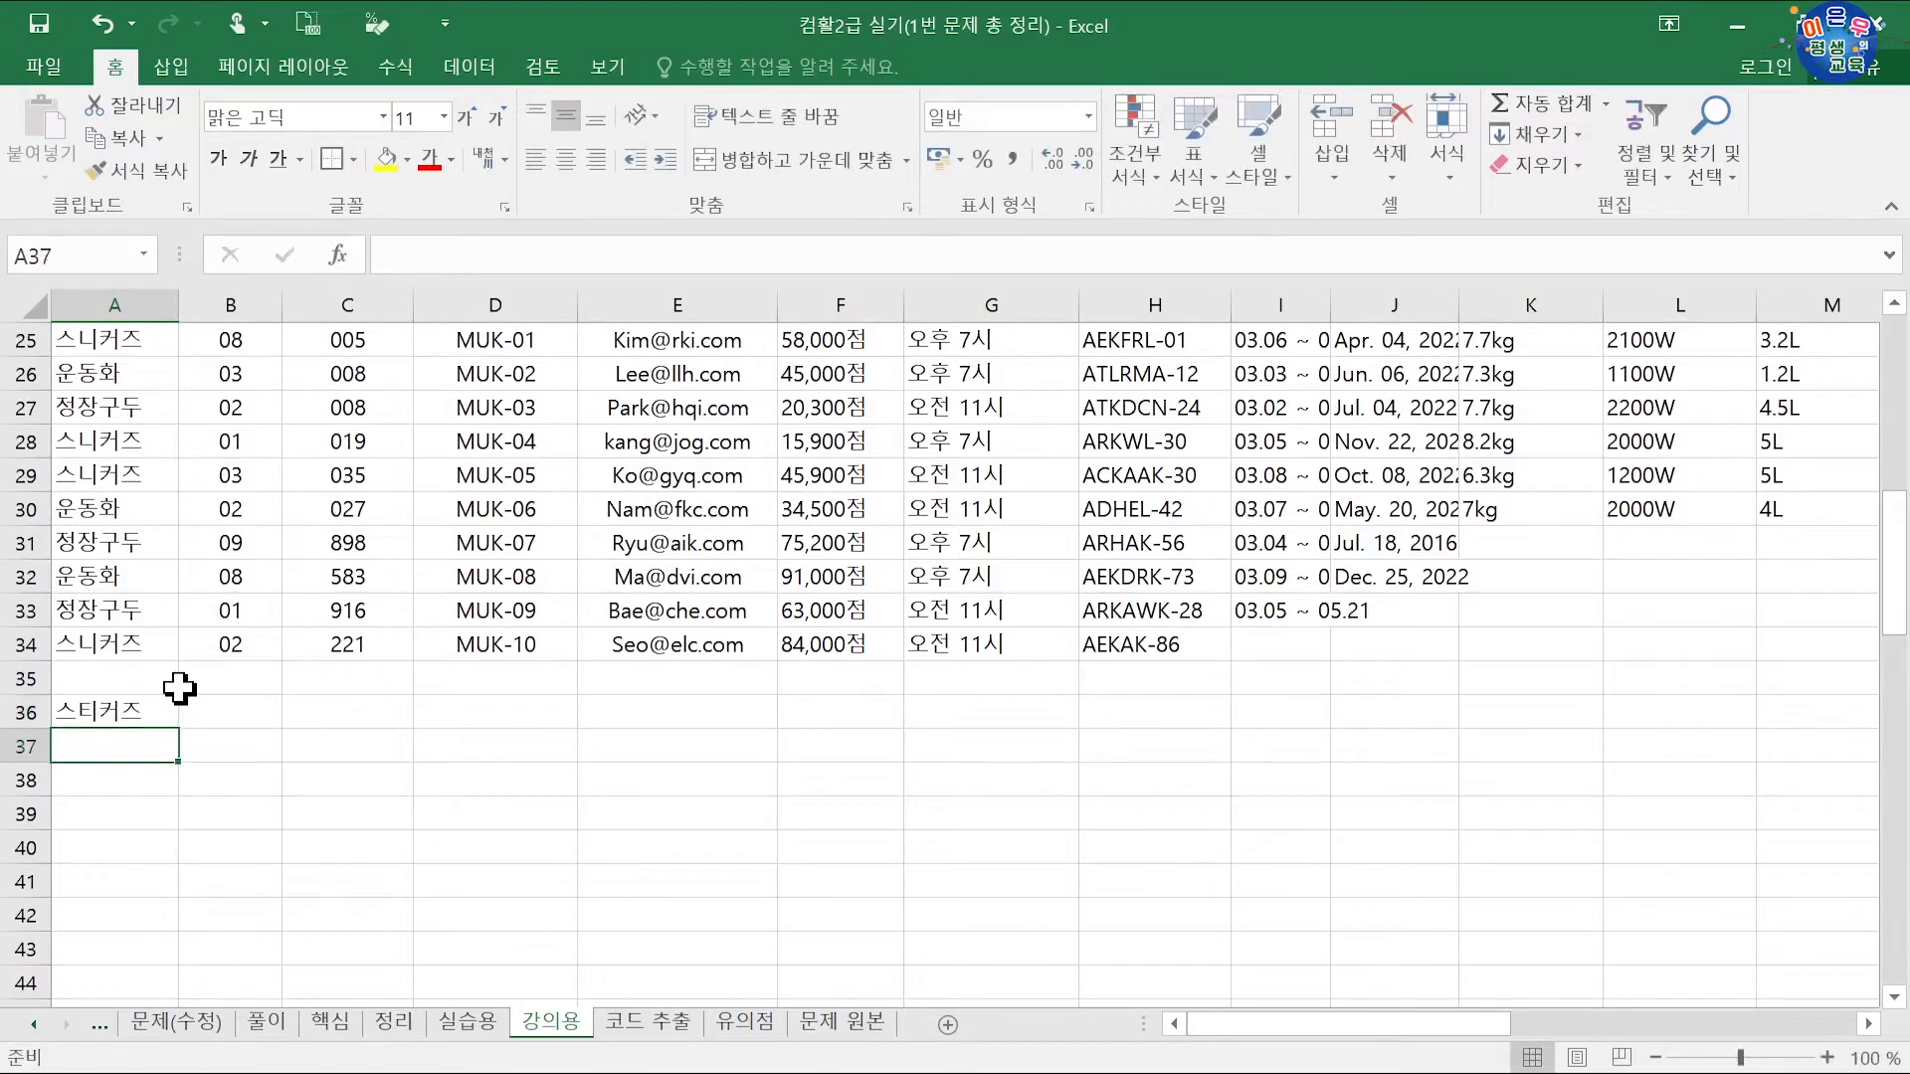
type("dns")
type("정장구두")
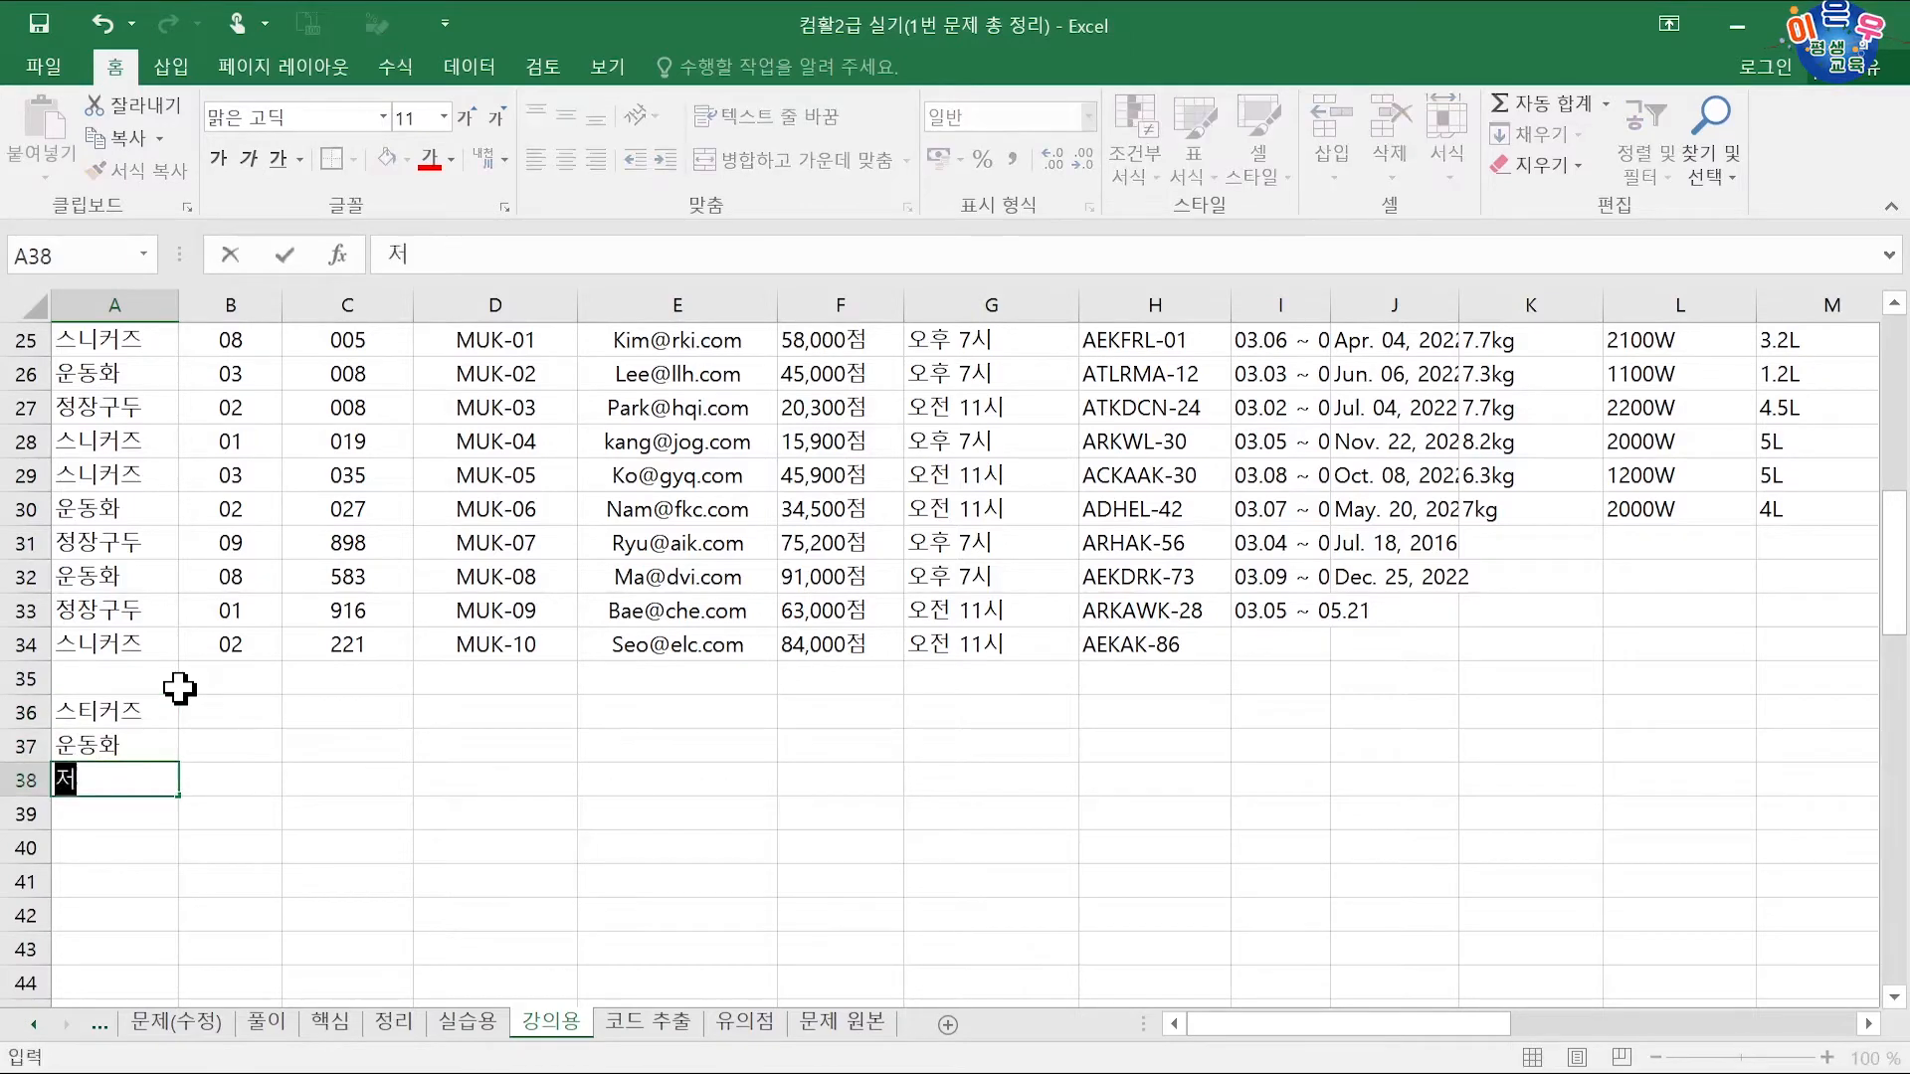
key("Return")
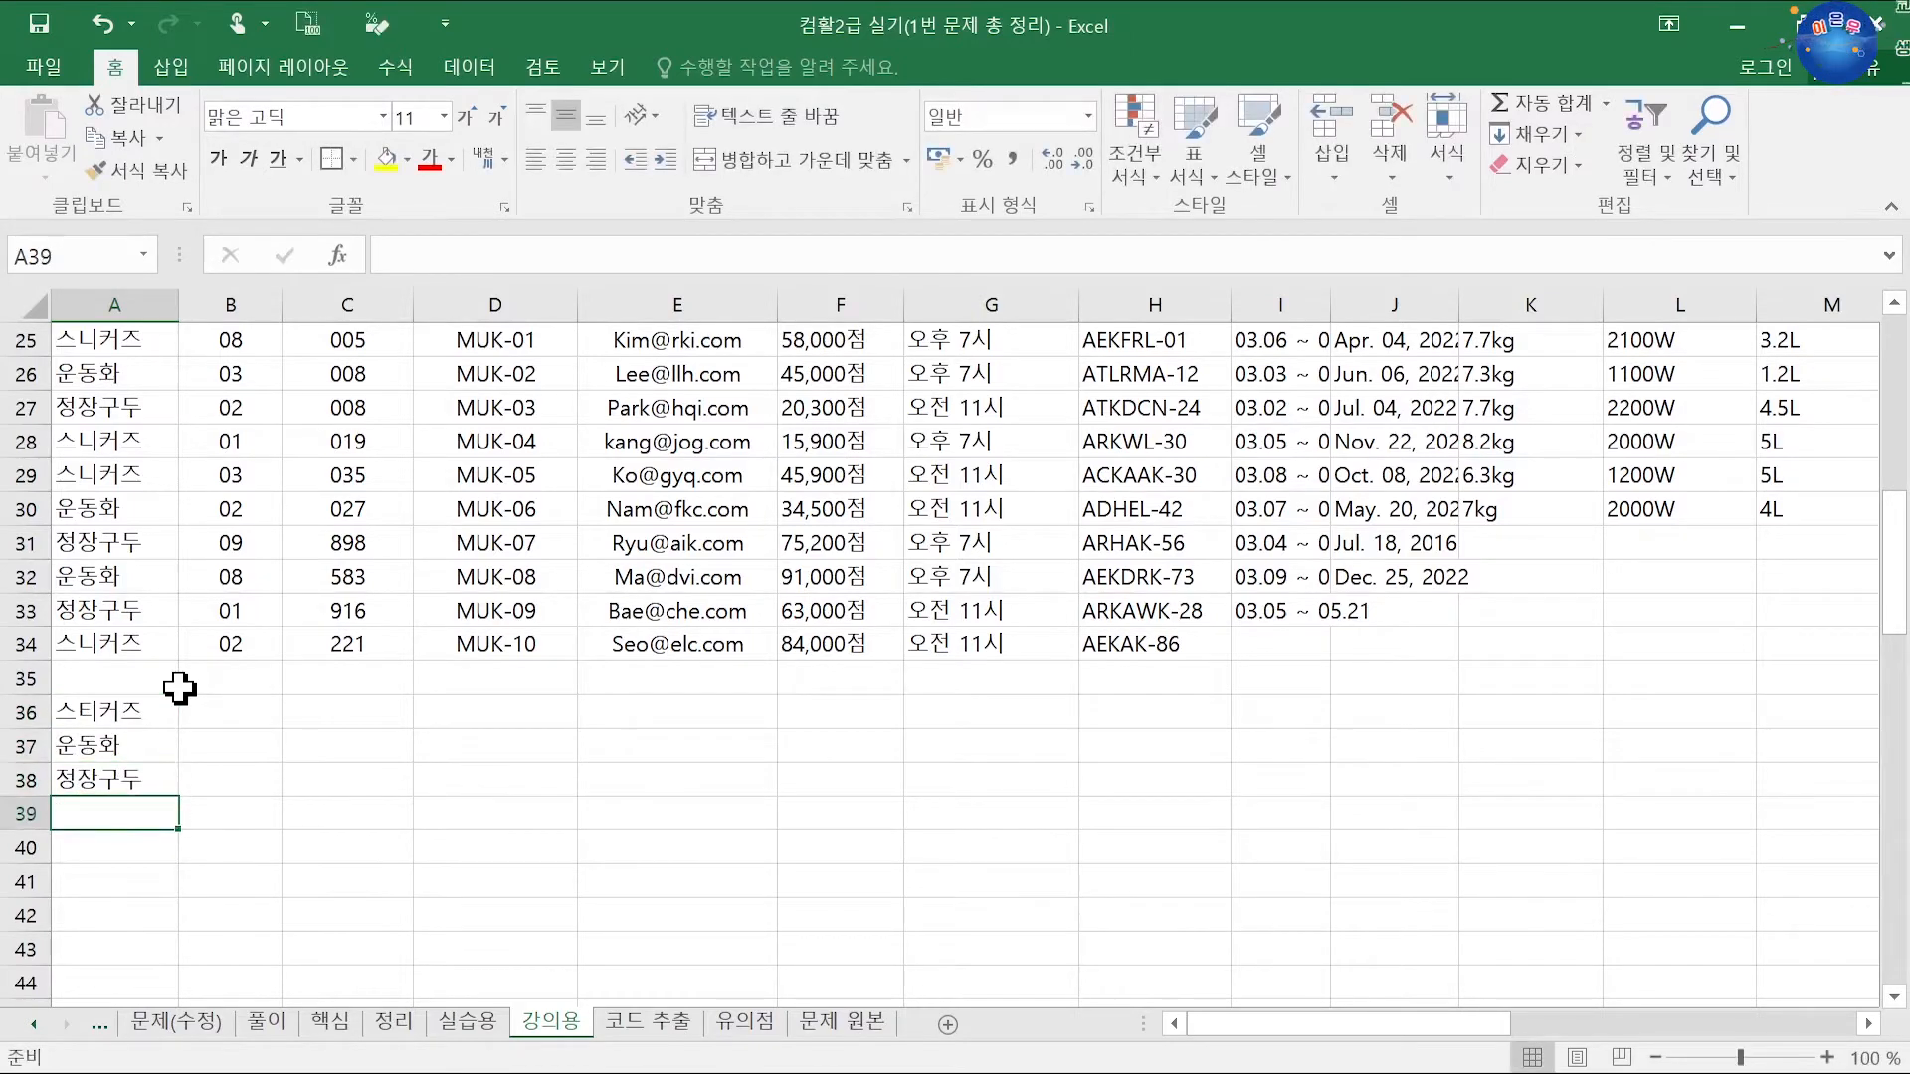
type("스티커즈")
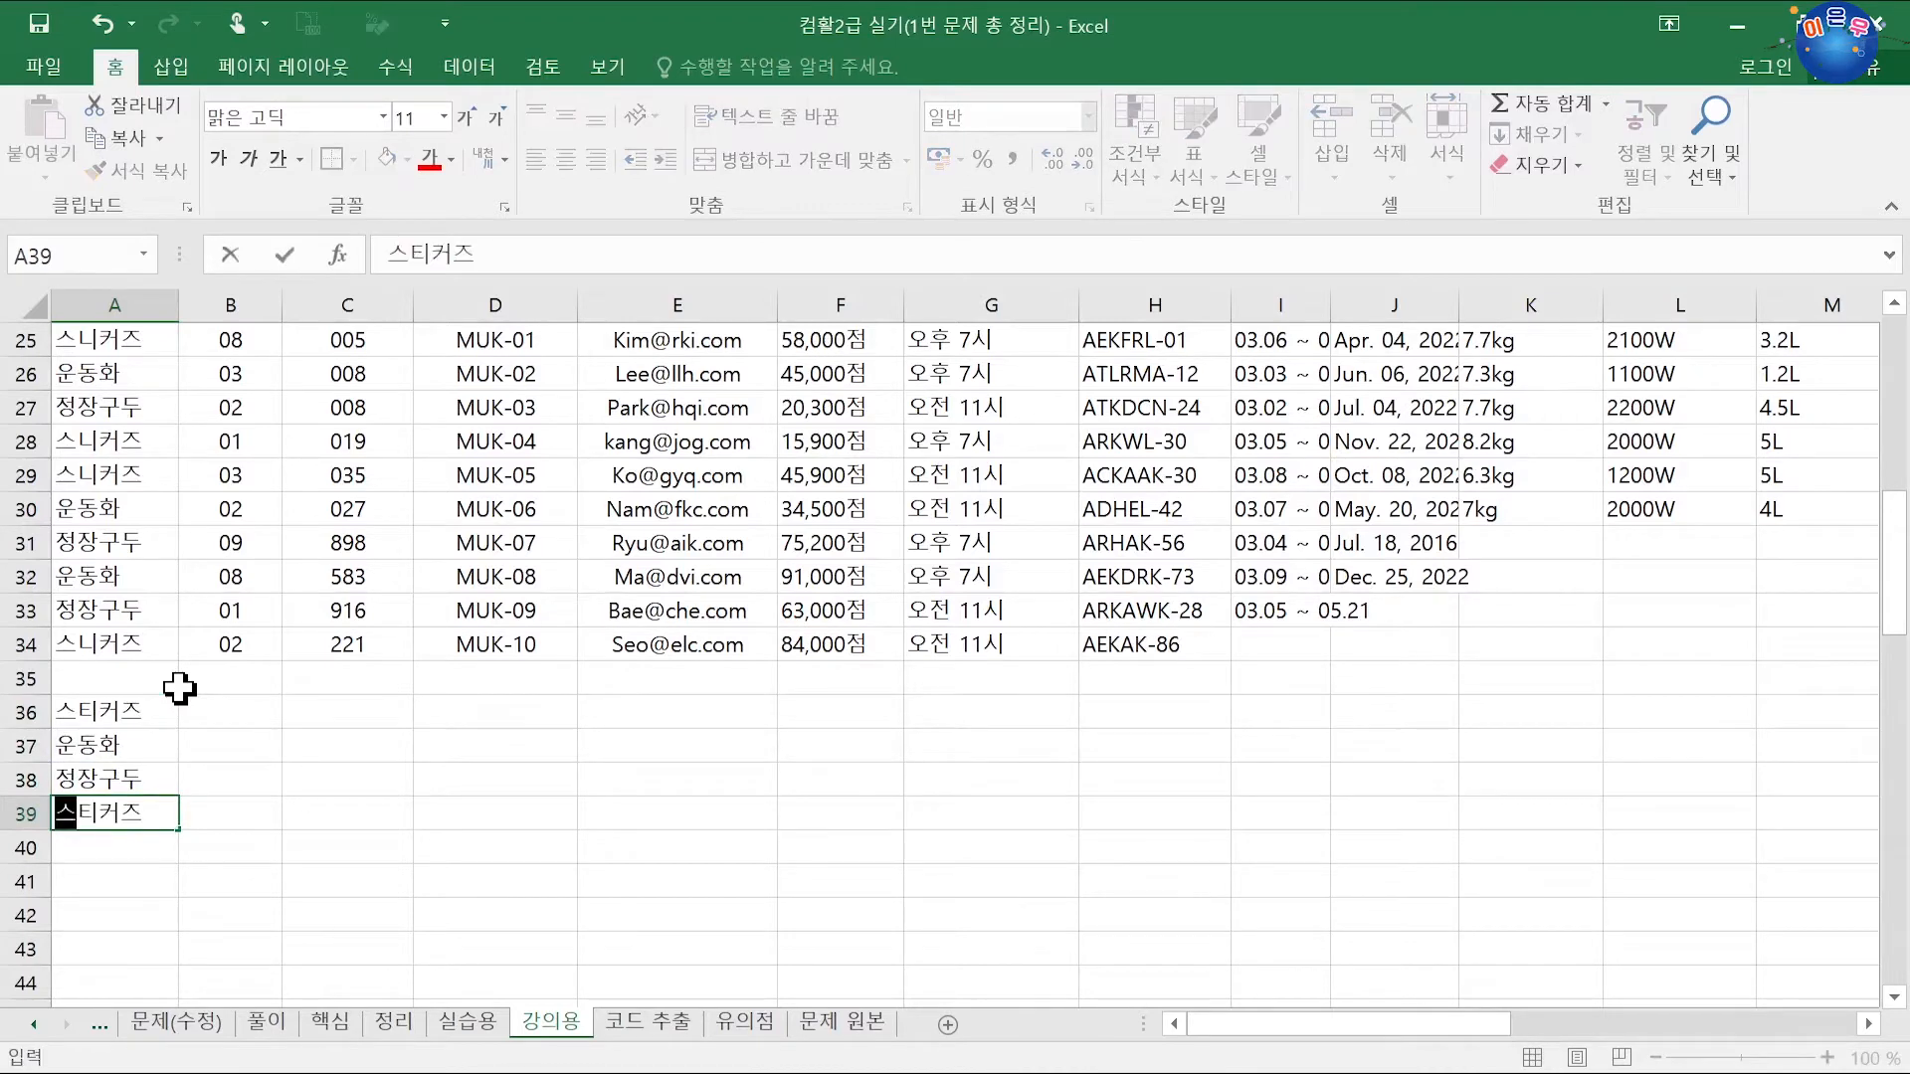
key("Return")
Step: Fill A40:A45 with 스티커즈, 운동화, 정장구두, 운동화, 정장구두, 스티커즈
type("스티커즈")
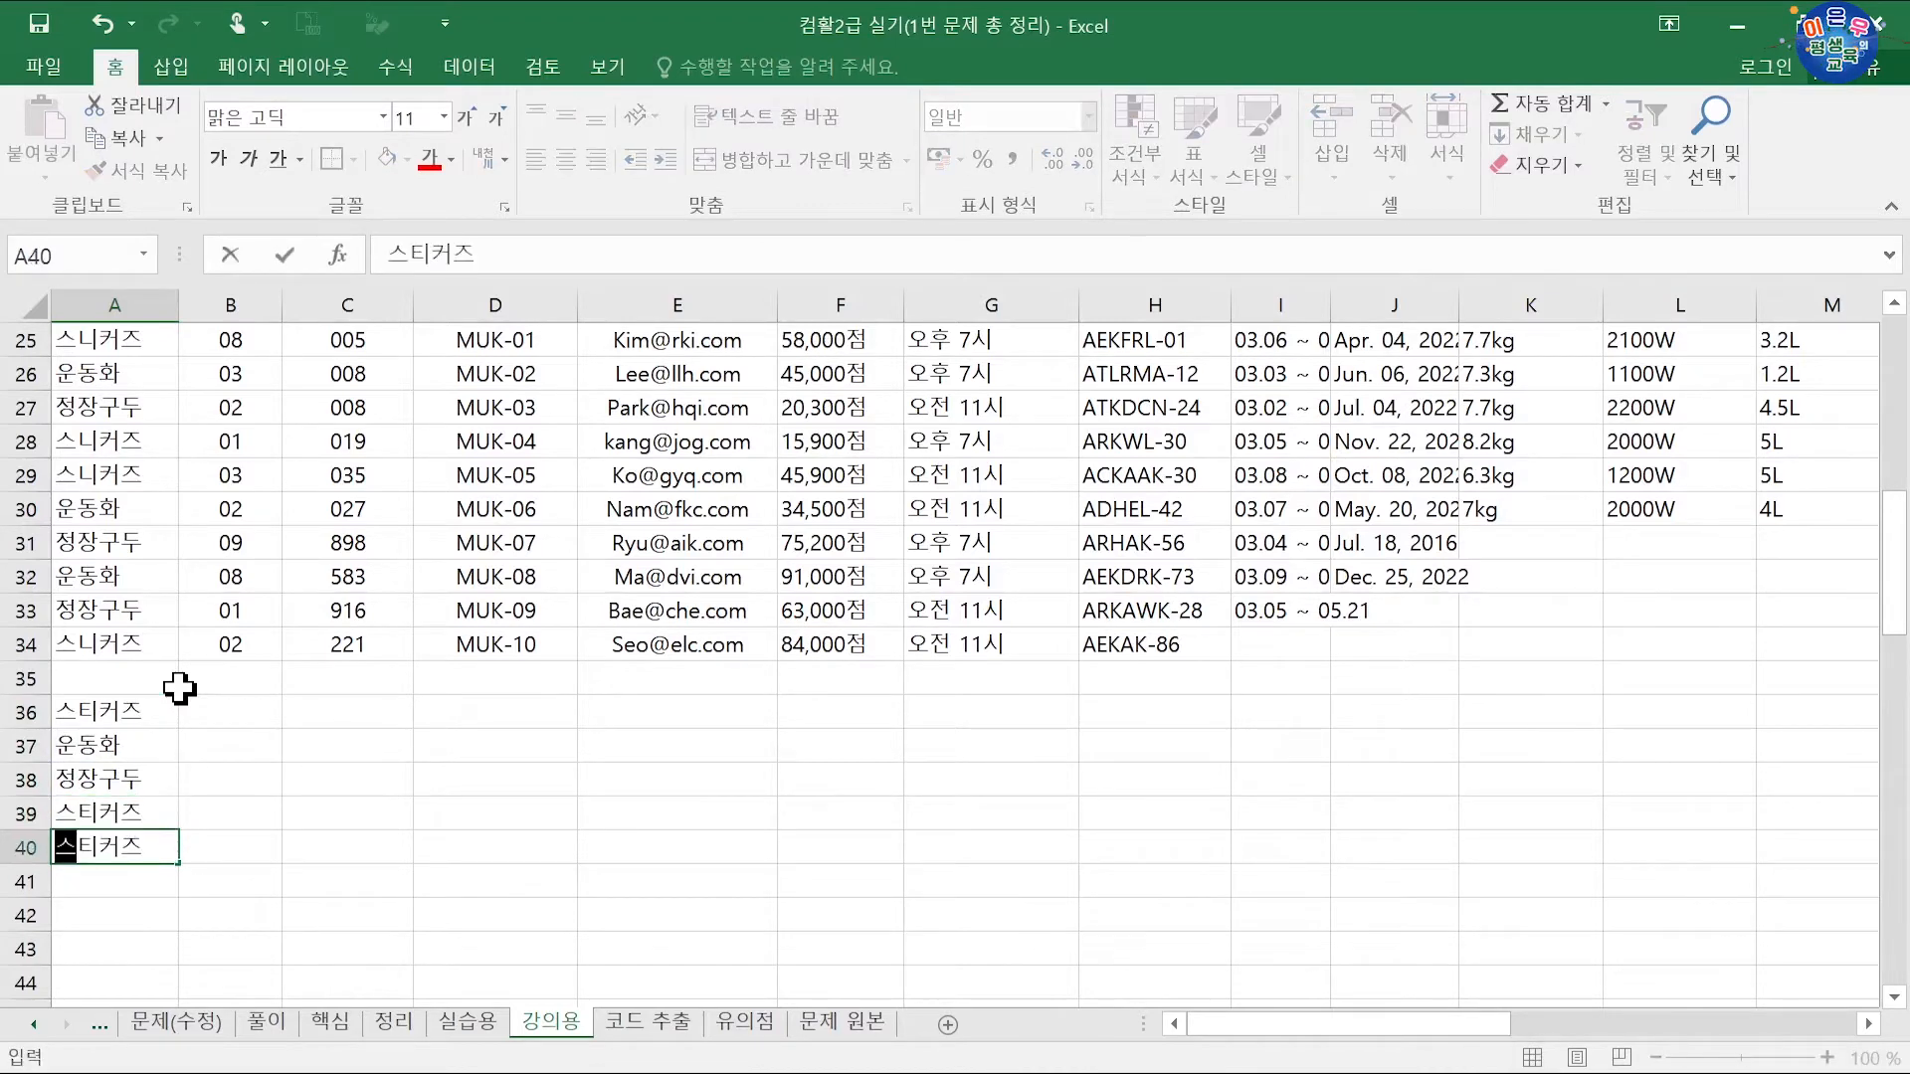
key("Return")
type("운동화")
key("Return")
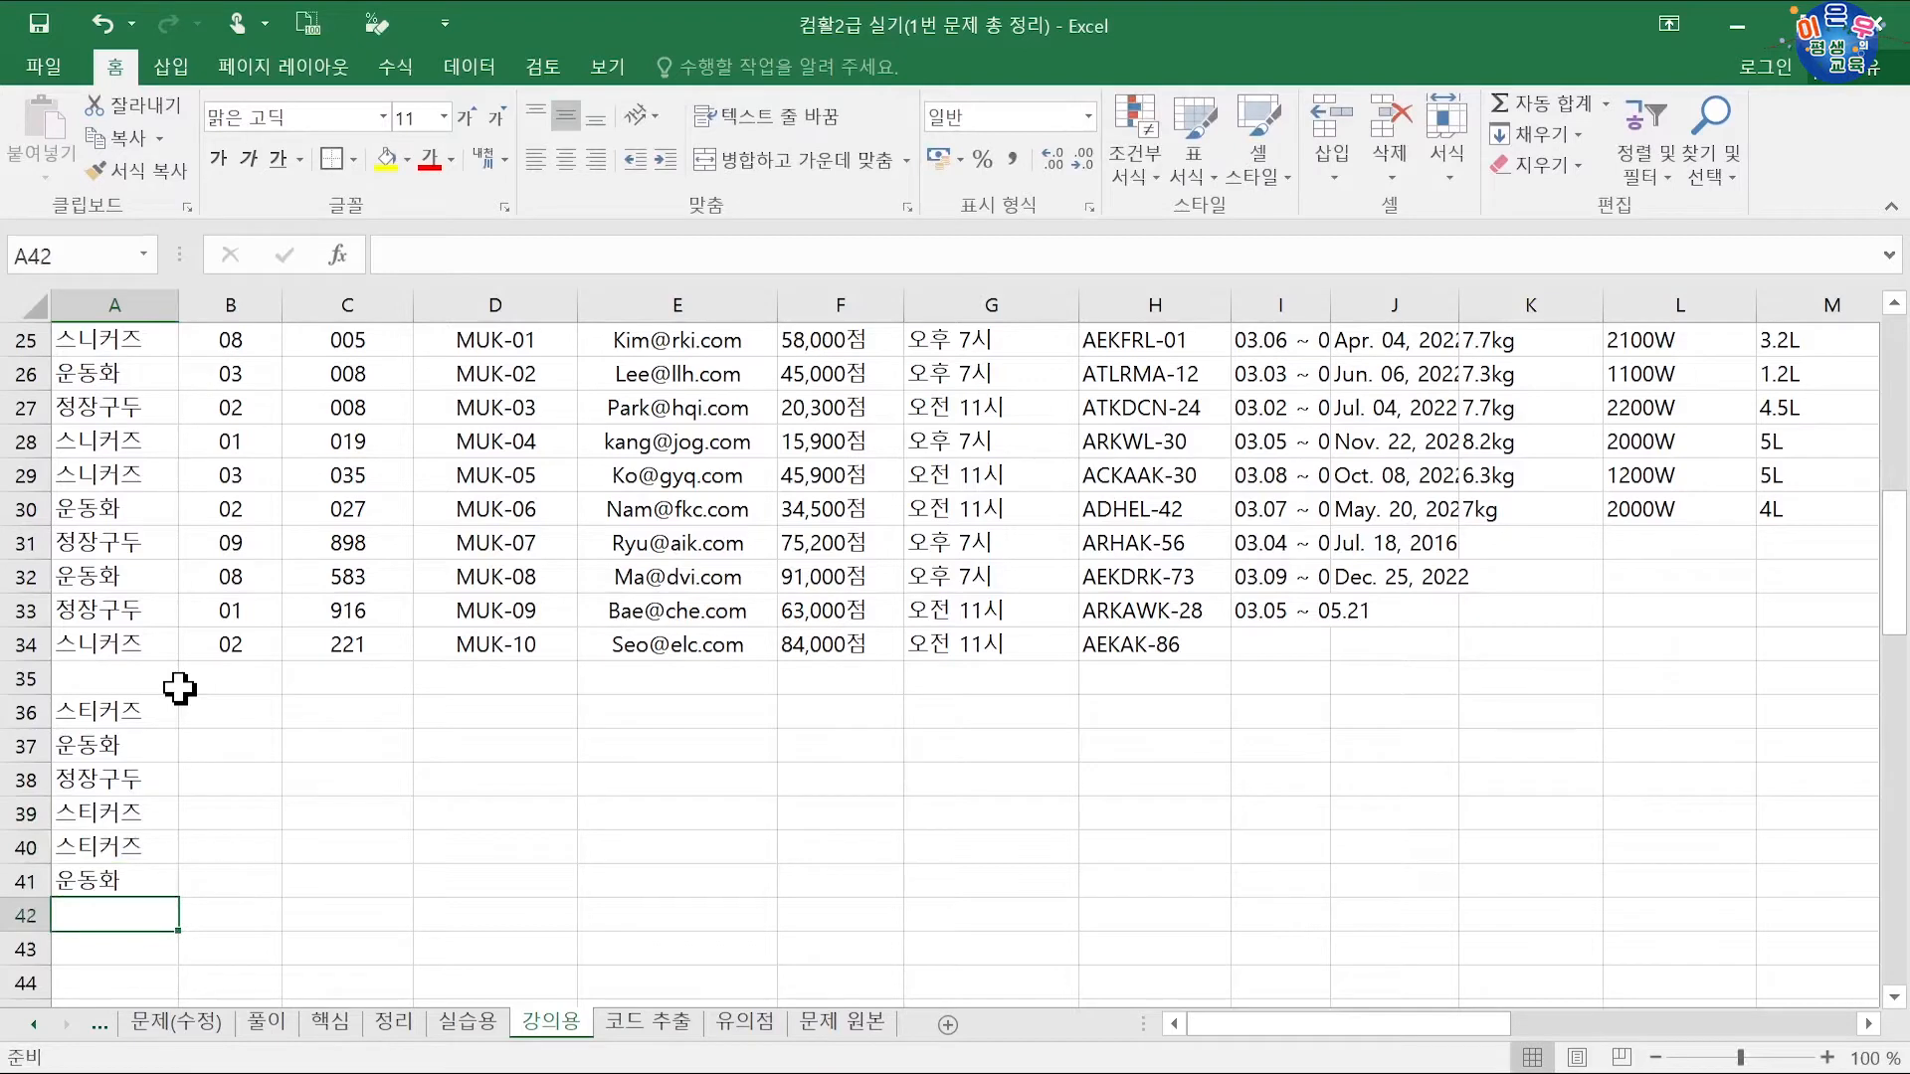
type("정장구두")
key("Return")
type("운동화")
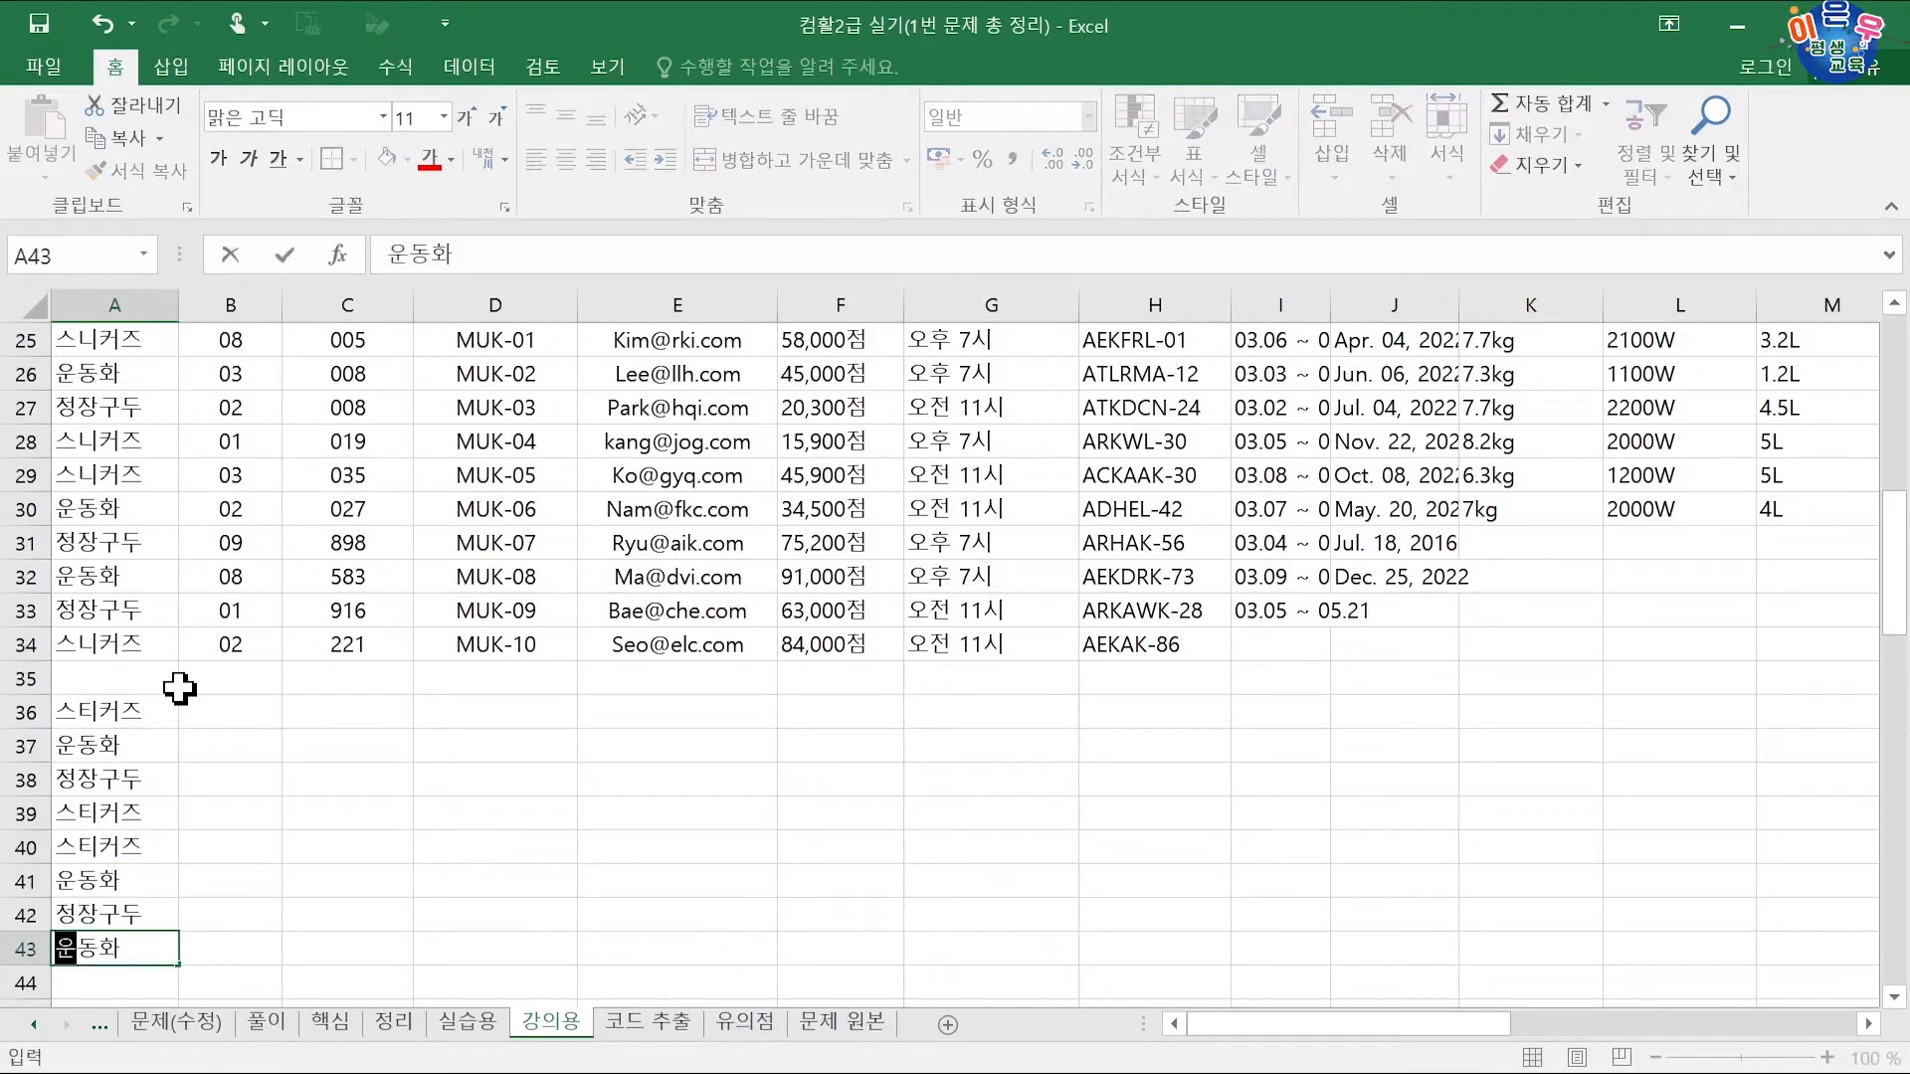
key("Return")
type("정장구두")
key("Return")
type("스티커즈")
key("Return")
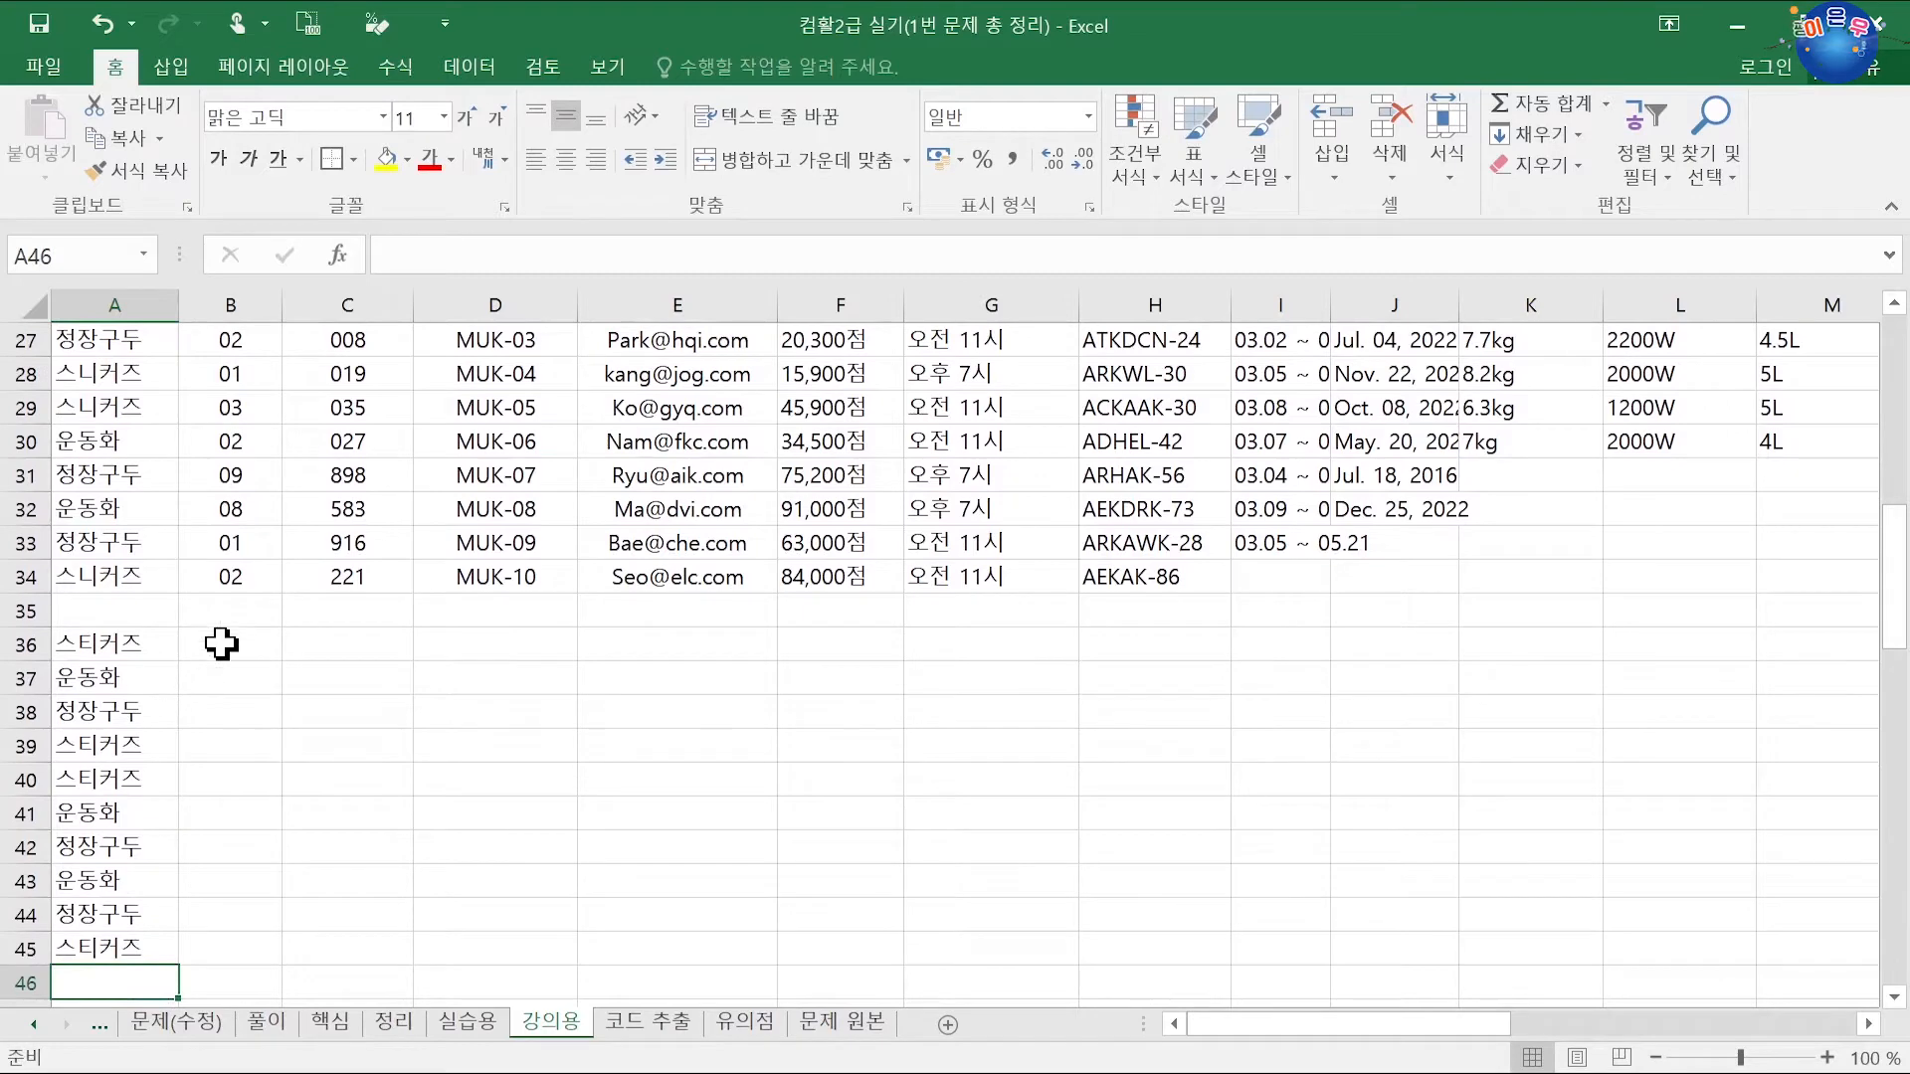
Step: Type 8, 3, 2, 1, 3, 2, 9, 8, 1, 2 down B36:B45 and select the range
scroll(221, 644, "up", 2)
left_click_drag(227, 474, 221, 791)
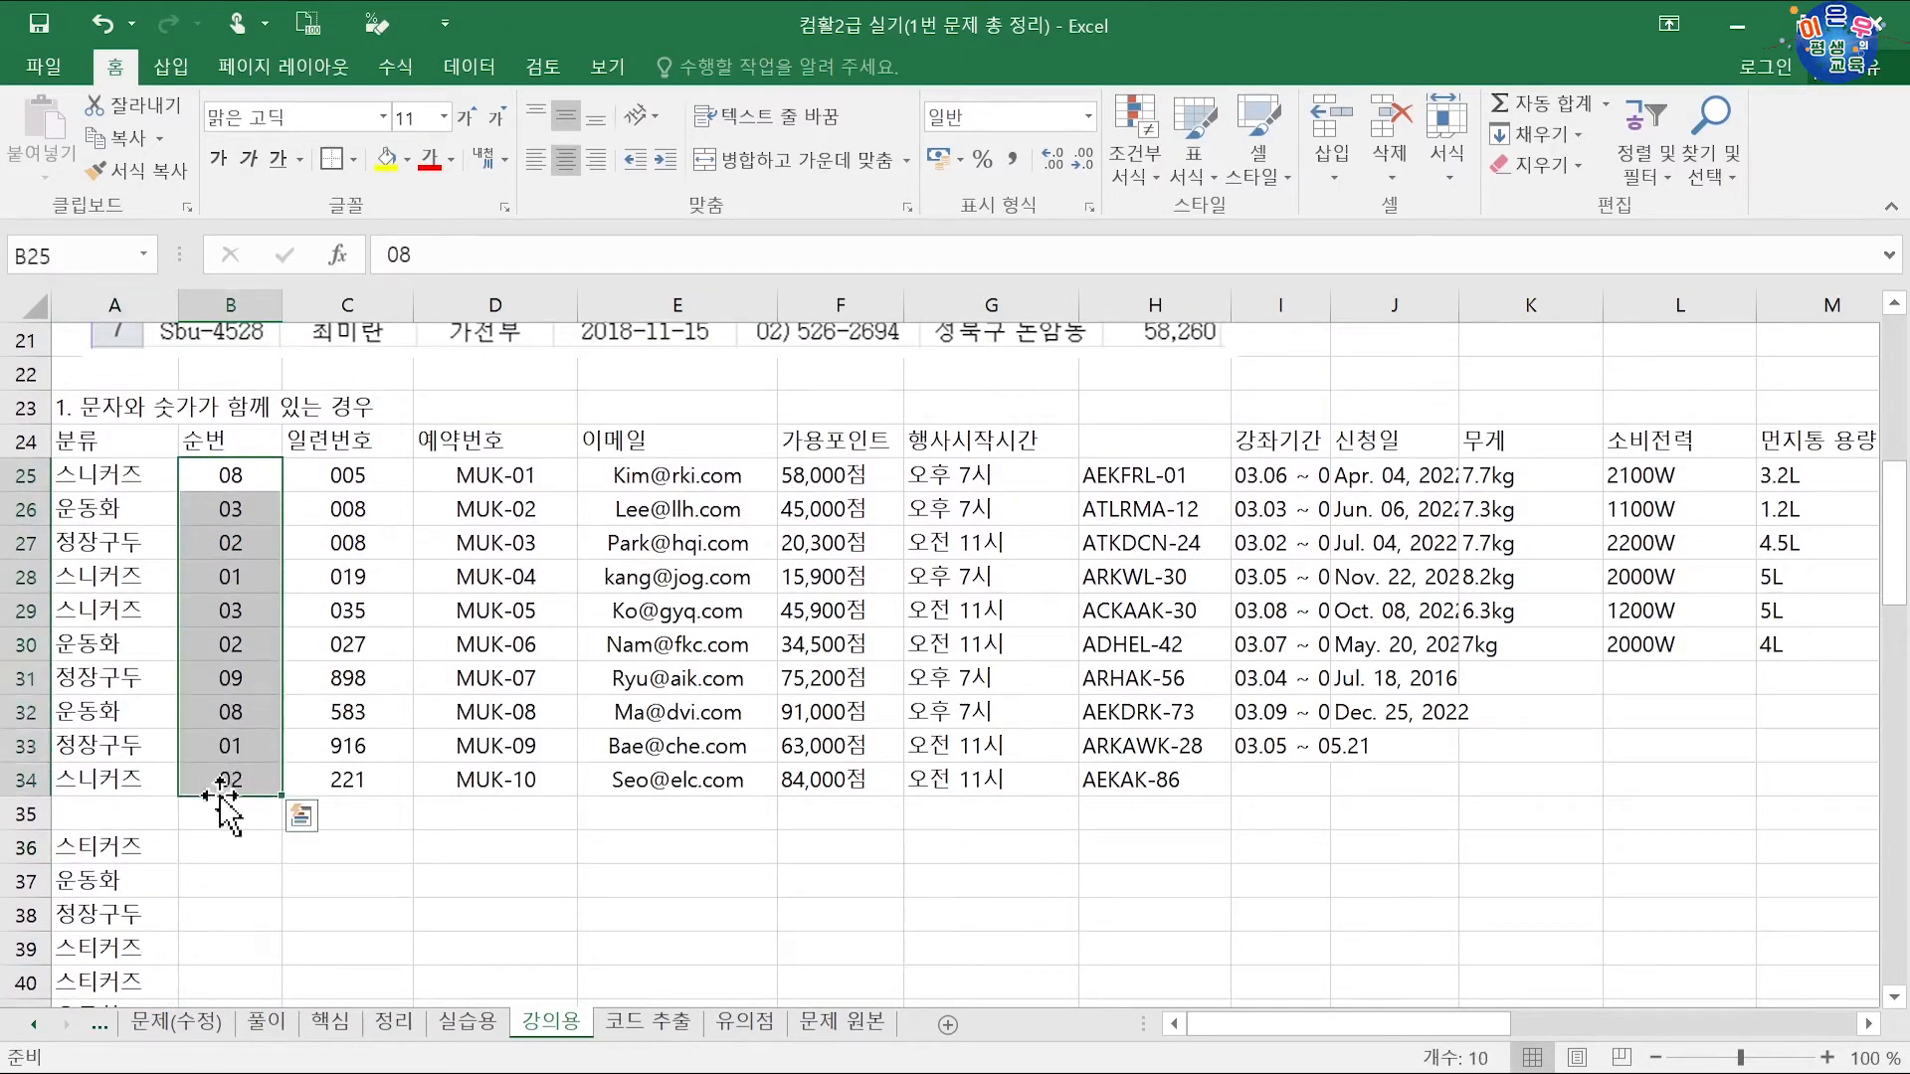
left_click(246, 850)
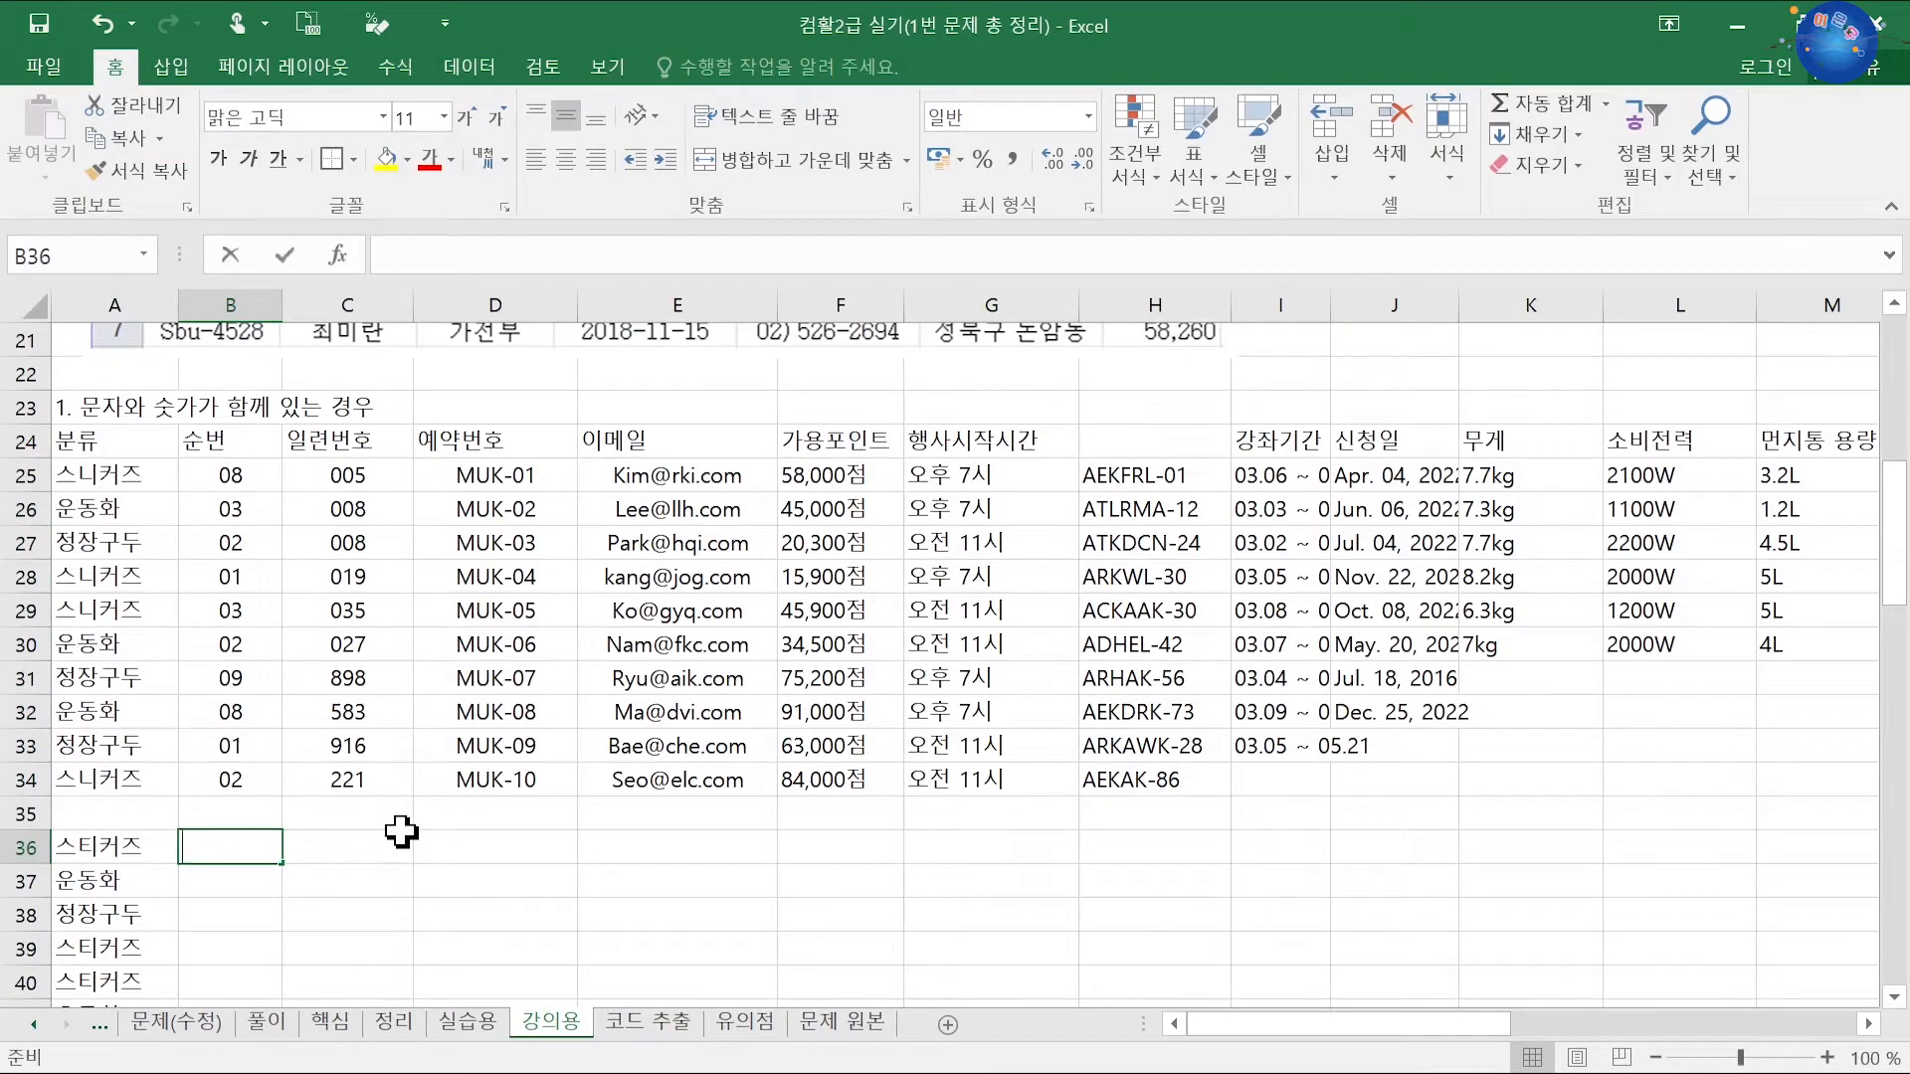
type("8")
key("Return")
type("3")
key("Return")
type("2")
key("Return")
type("1")
key("Return")
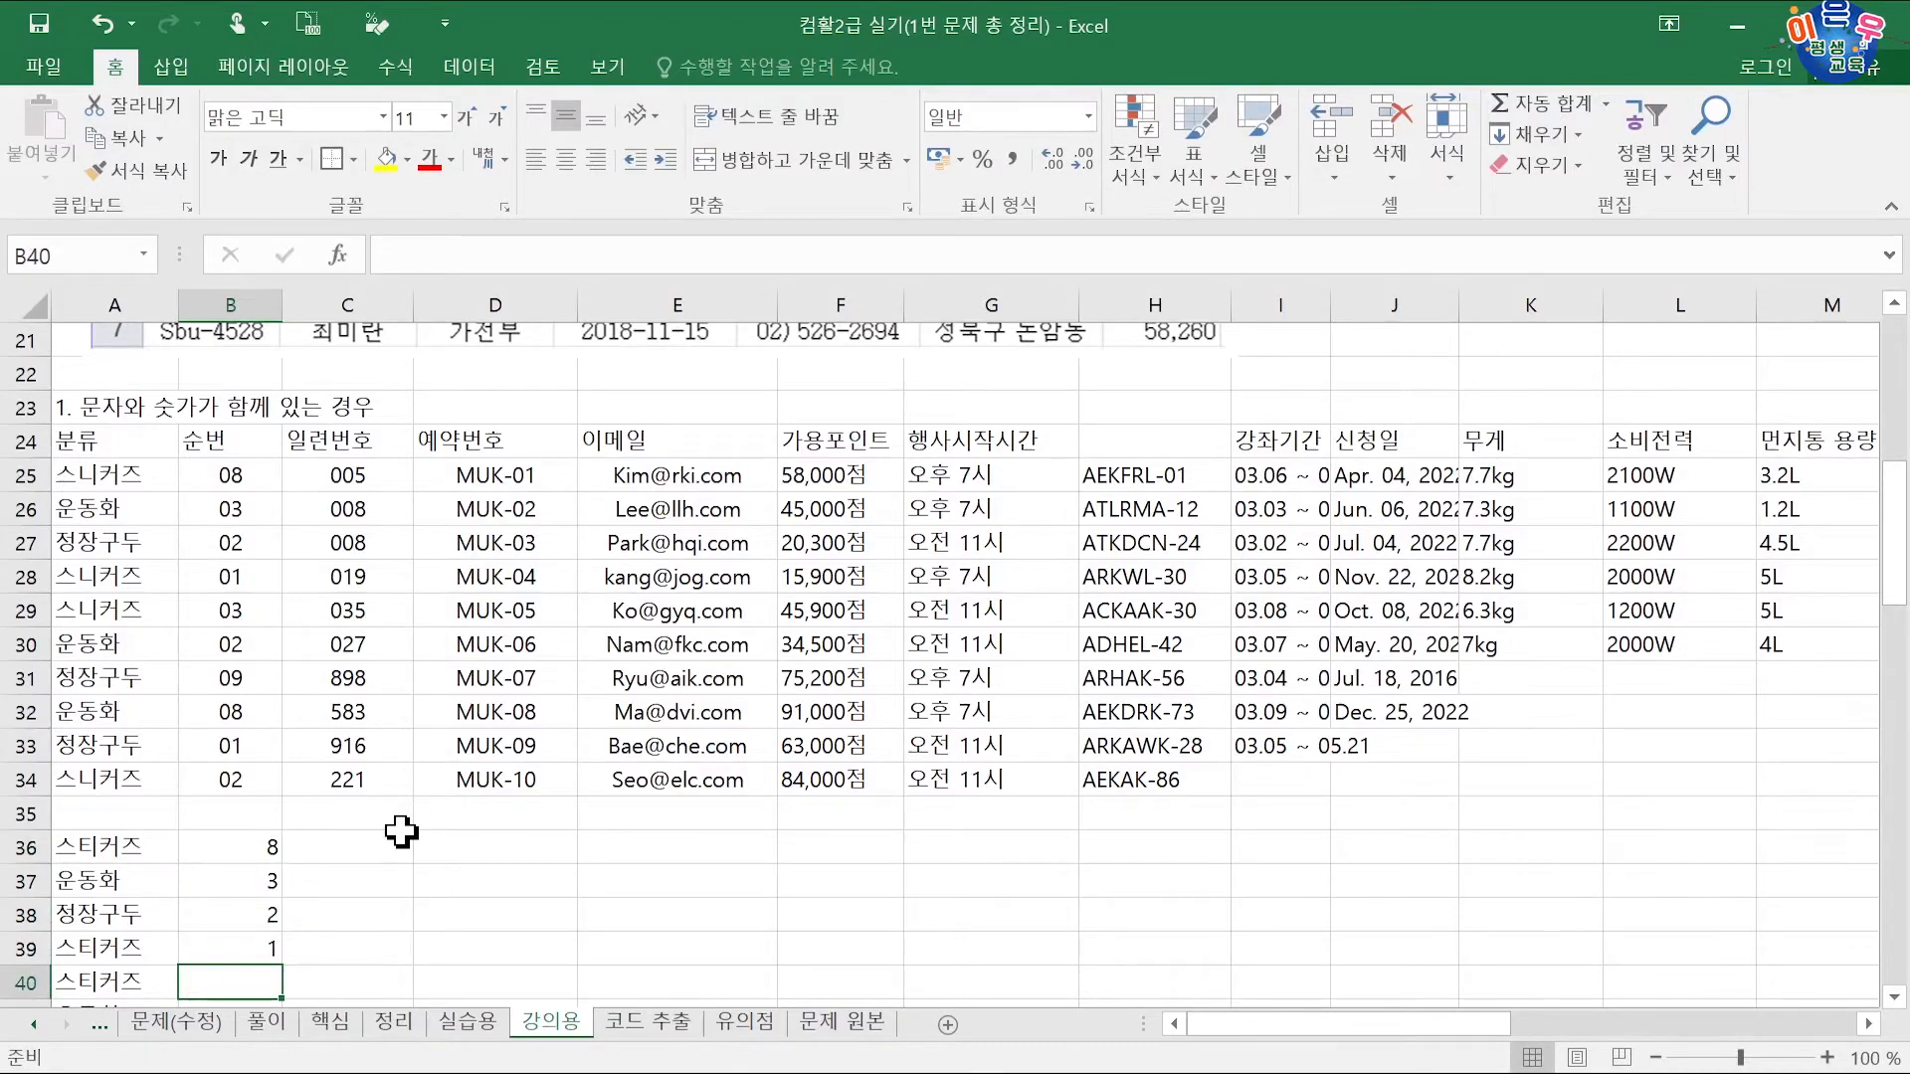
type("3")
key("Return")
type("2")
key("Return")
type("9")
key("Return")
type("8 1")
key("Return")
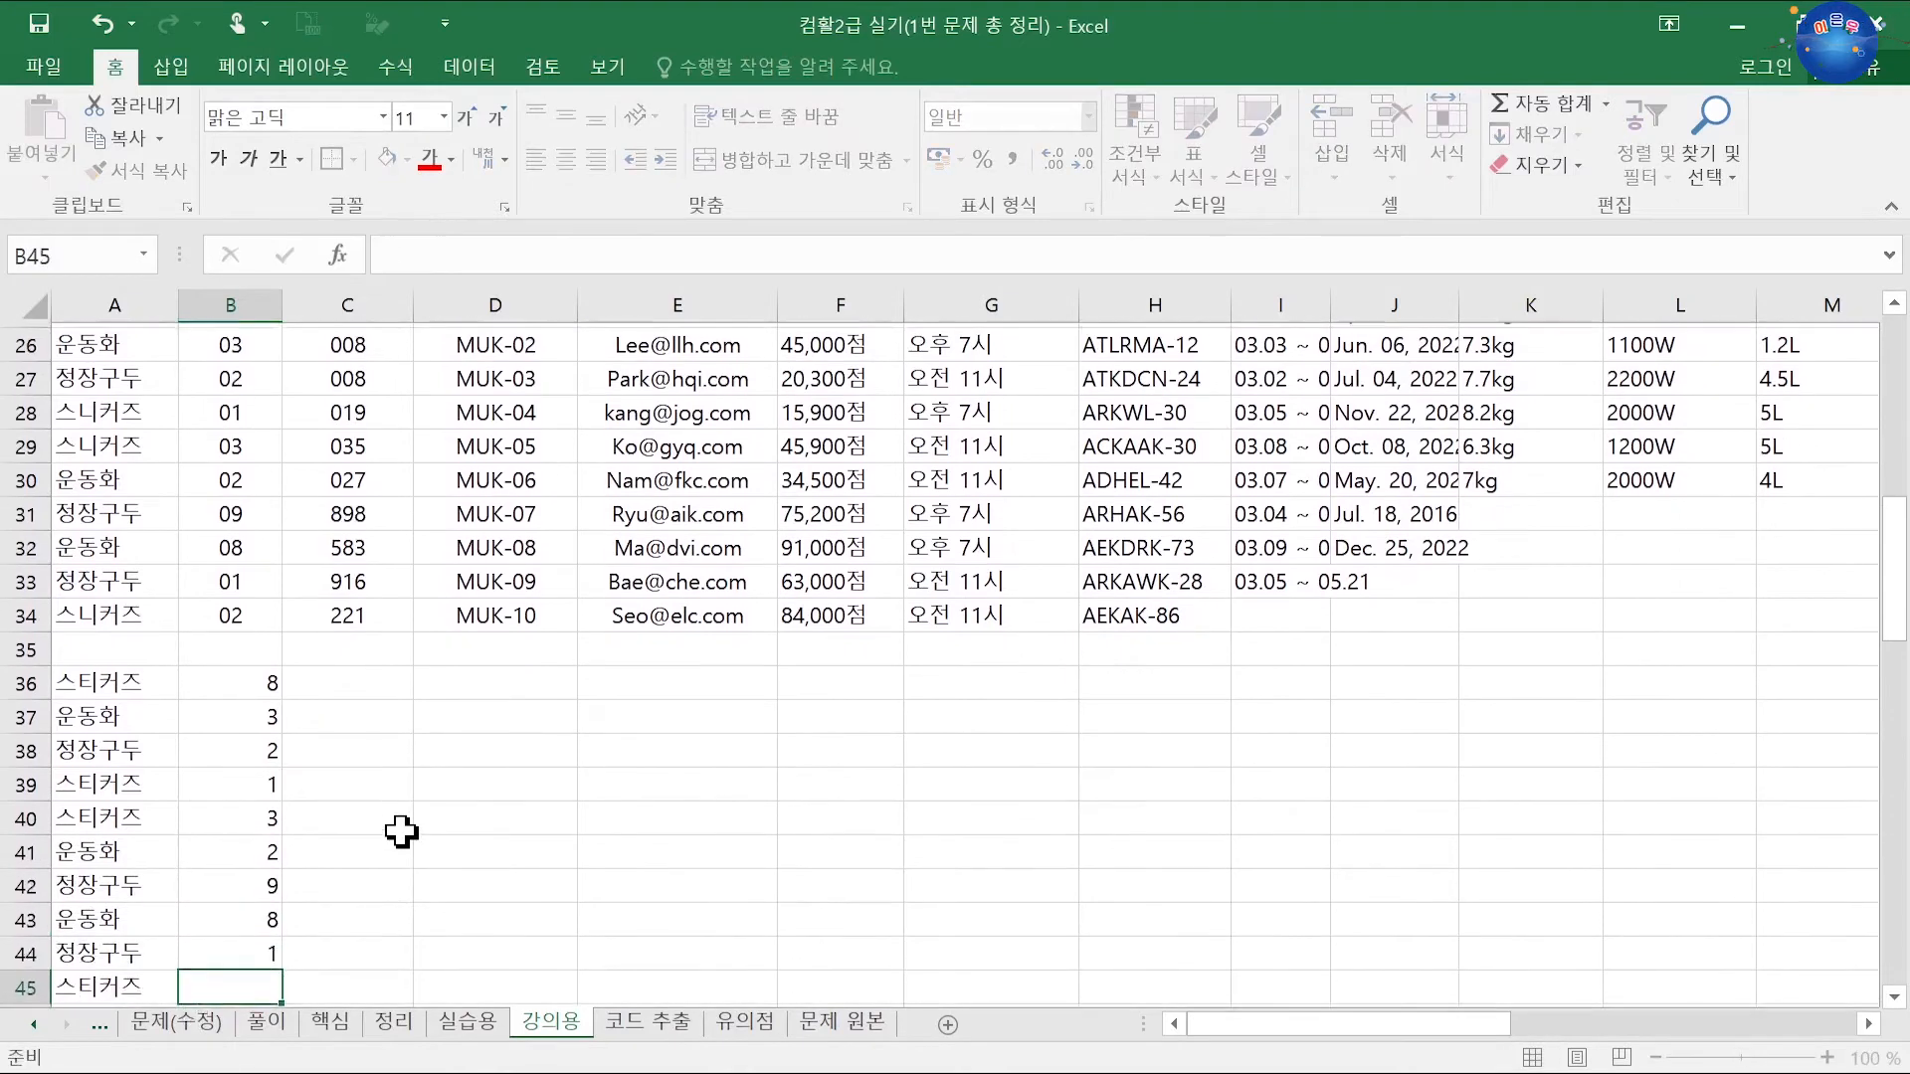
type("2")
key("Return")
left_click_drag(229, 657, 241, 937)
Step: Give B36:B45 the custom number format 00 so values read 08, 03, 02, 01
key("ctrl+1")
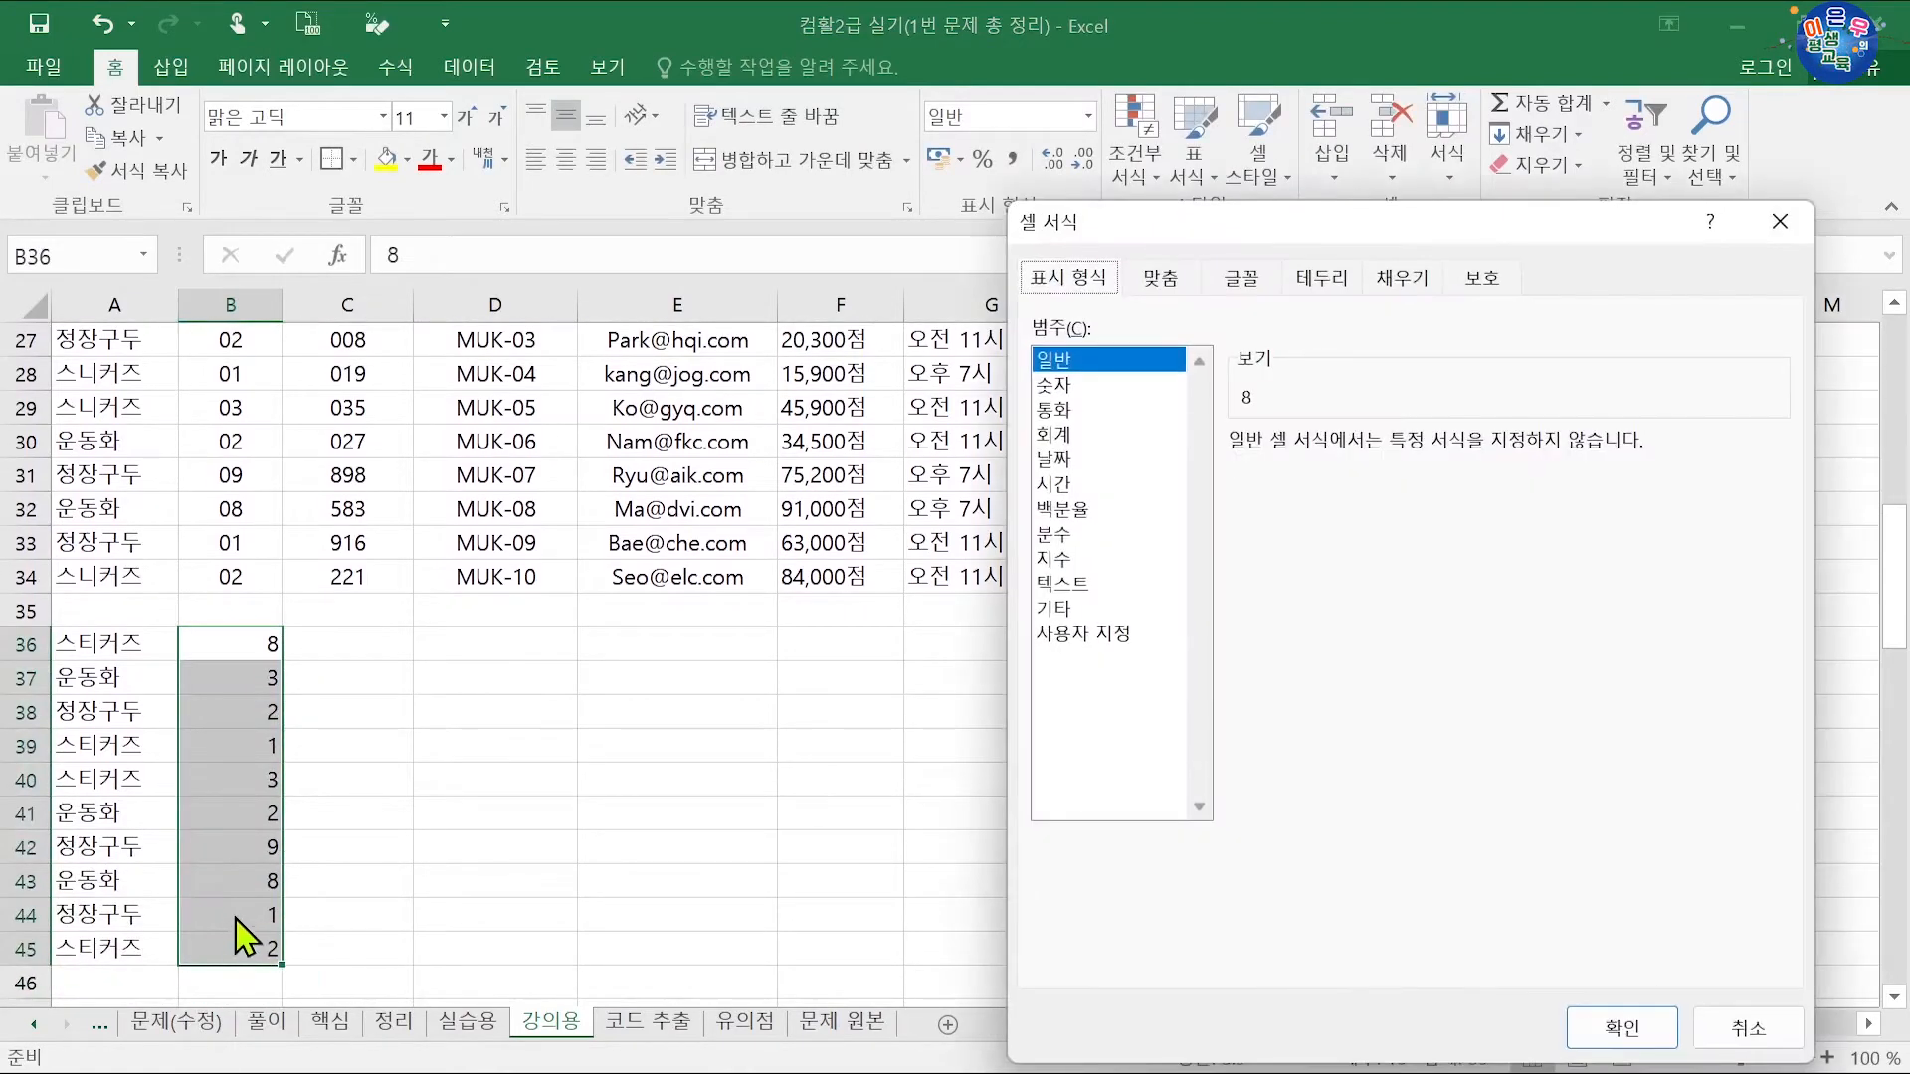
left_click(1107, 647)
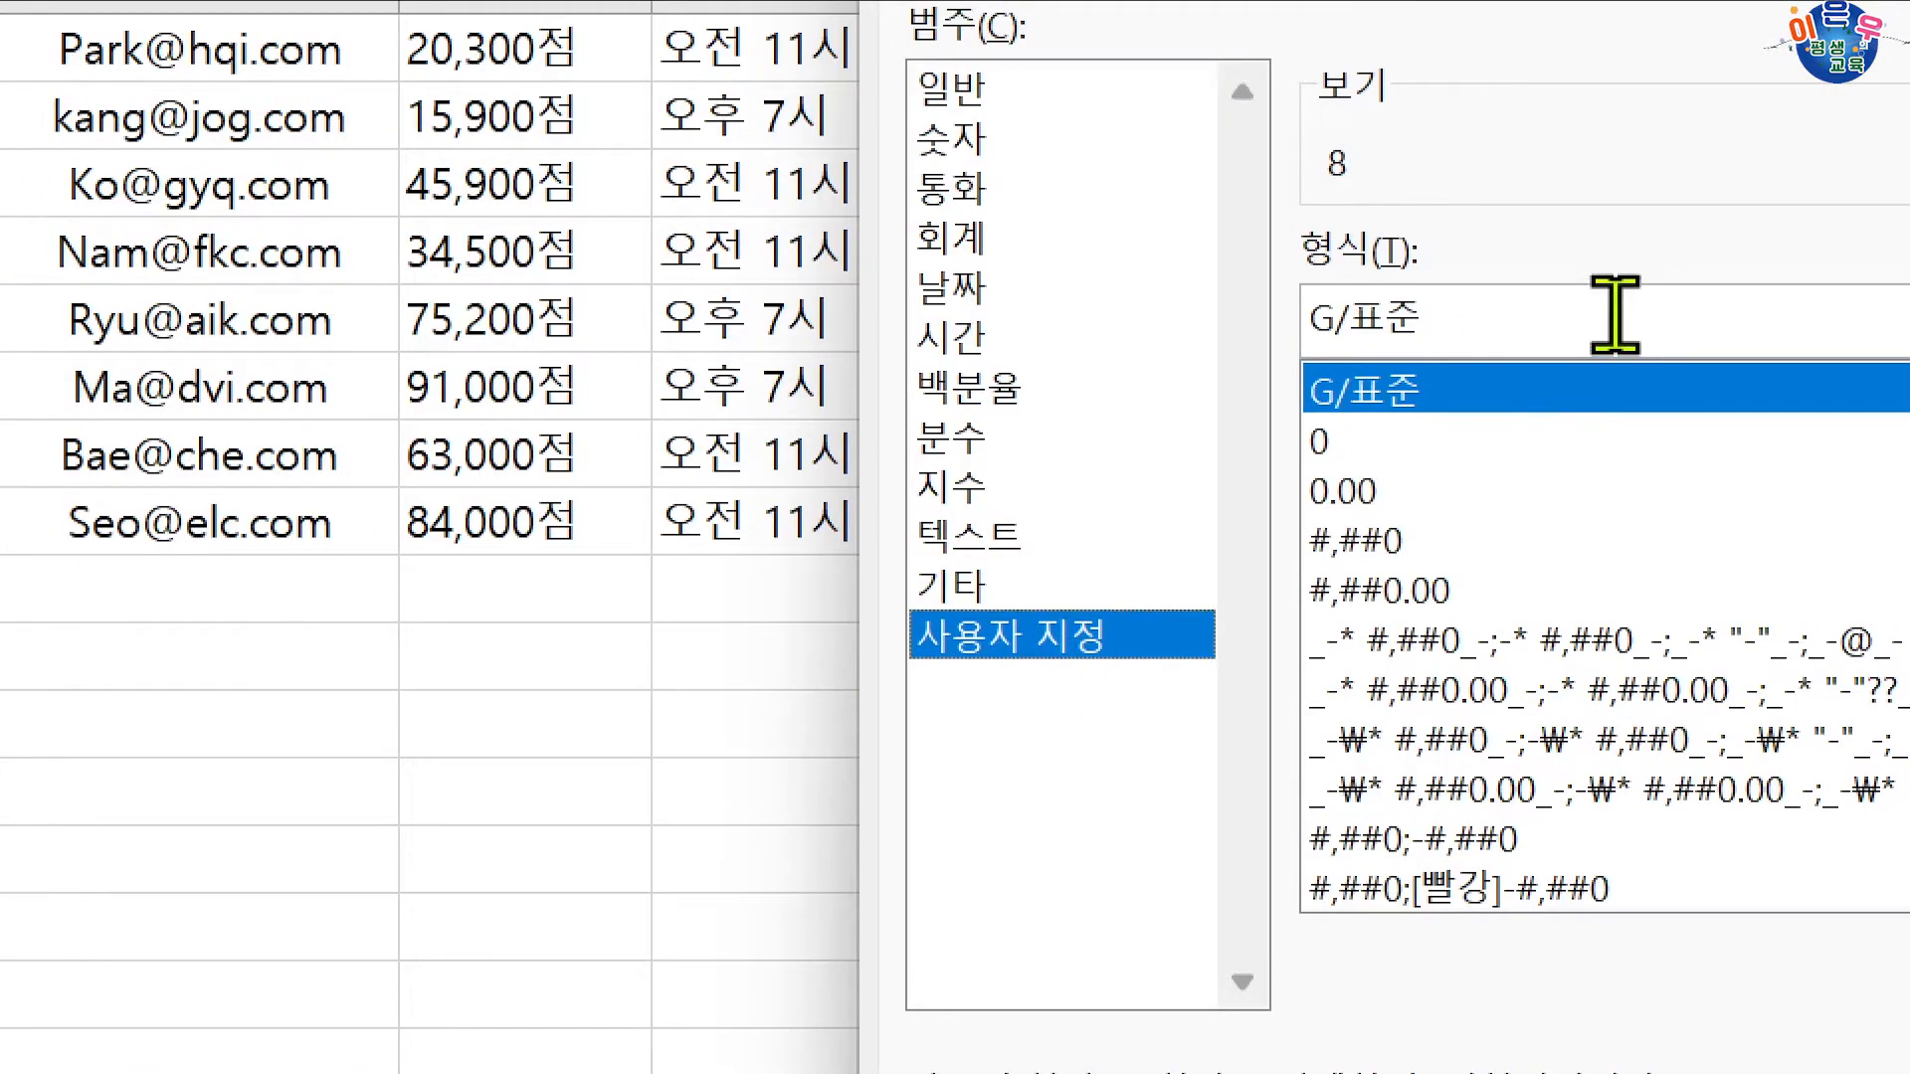
left_click_drag(1378, 472, 1182, 471)
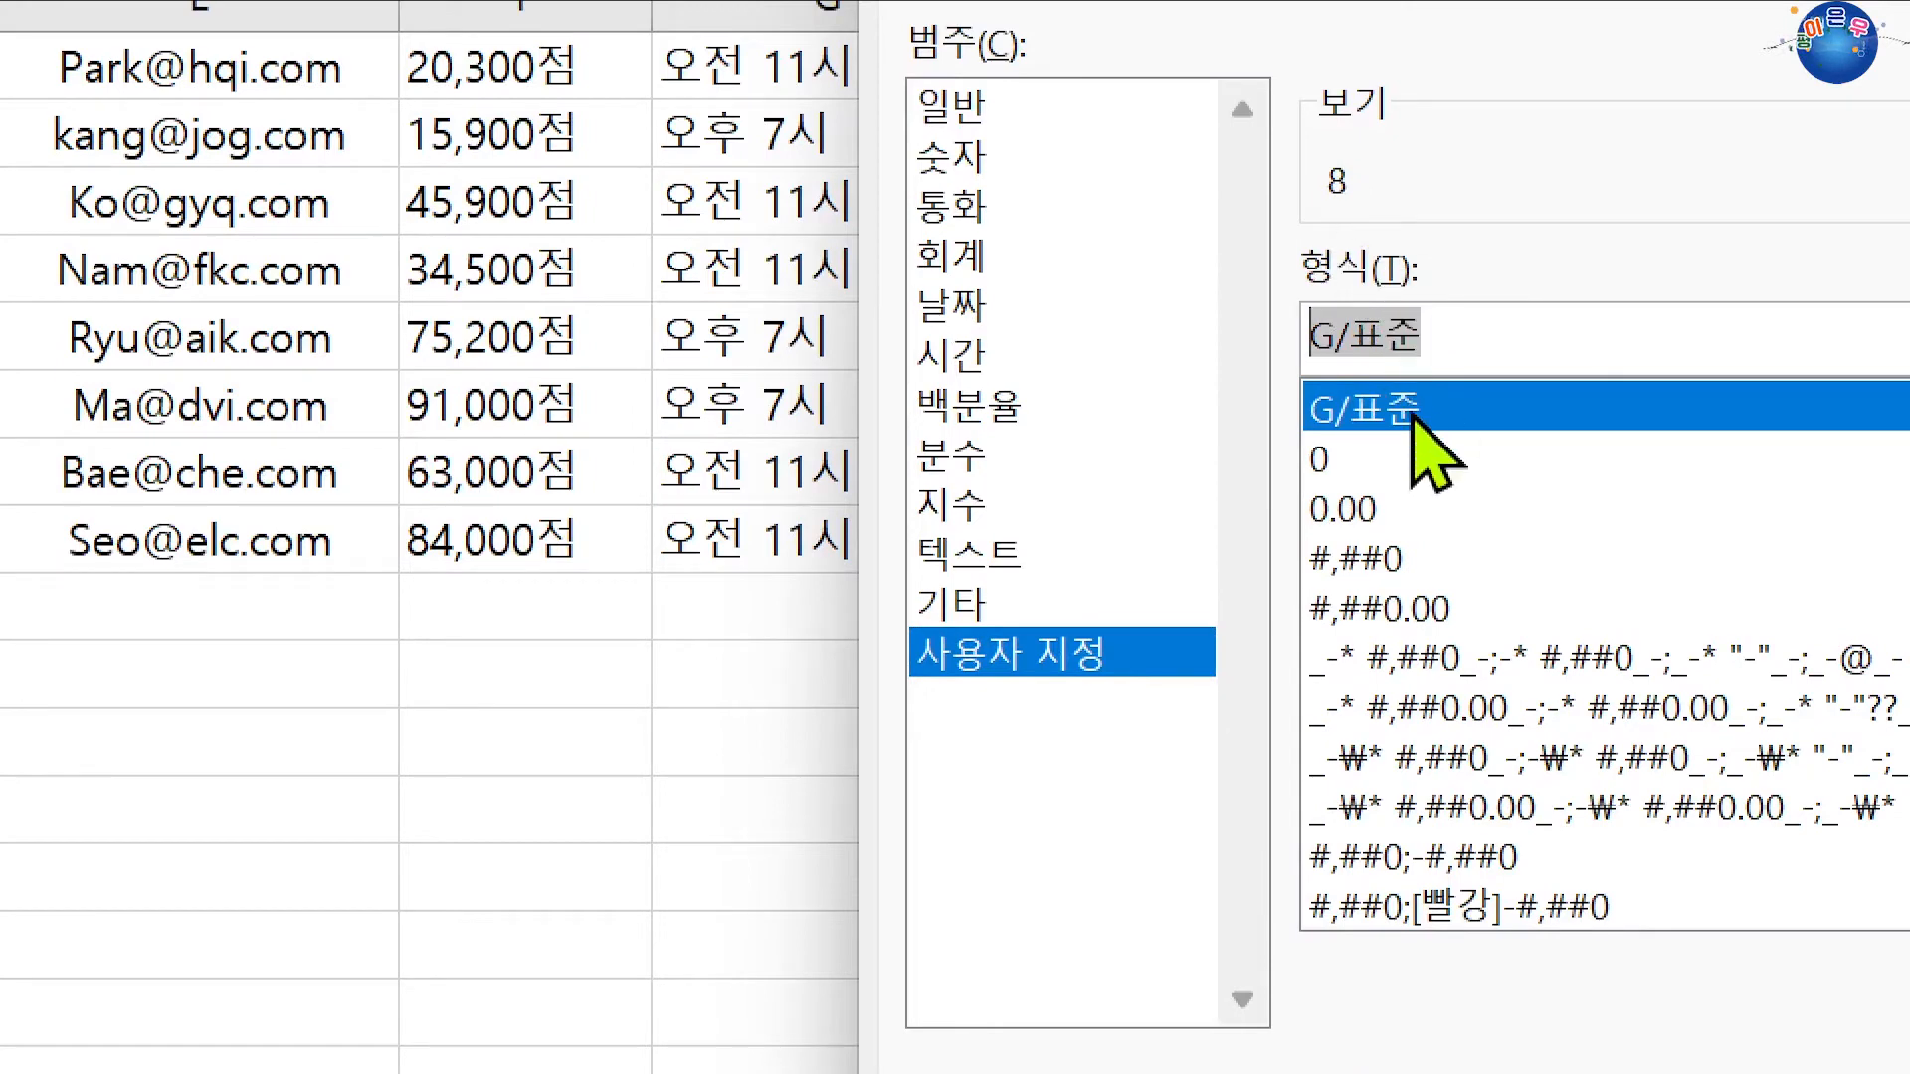
type("0")
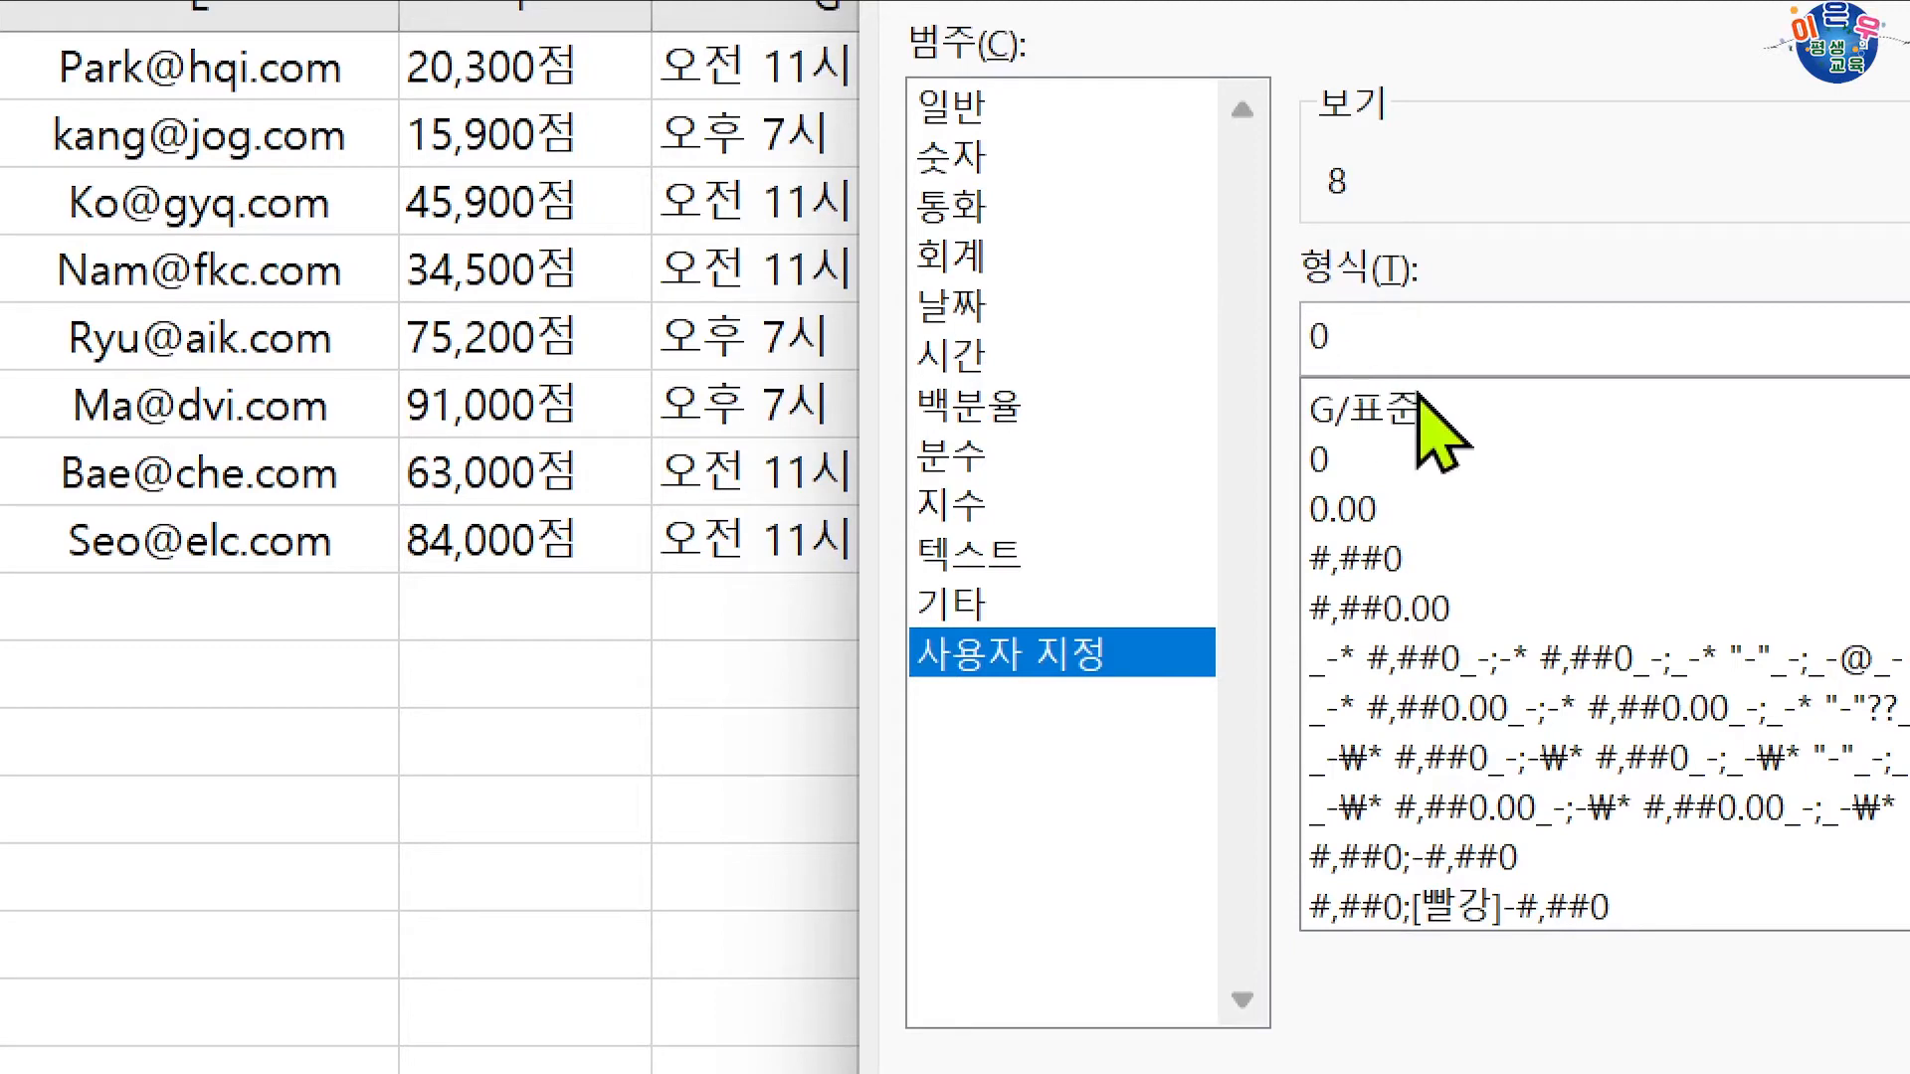
type("0")
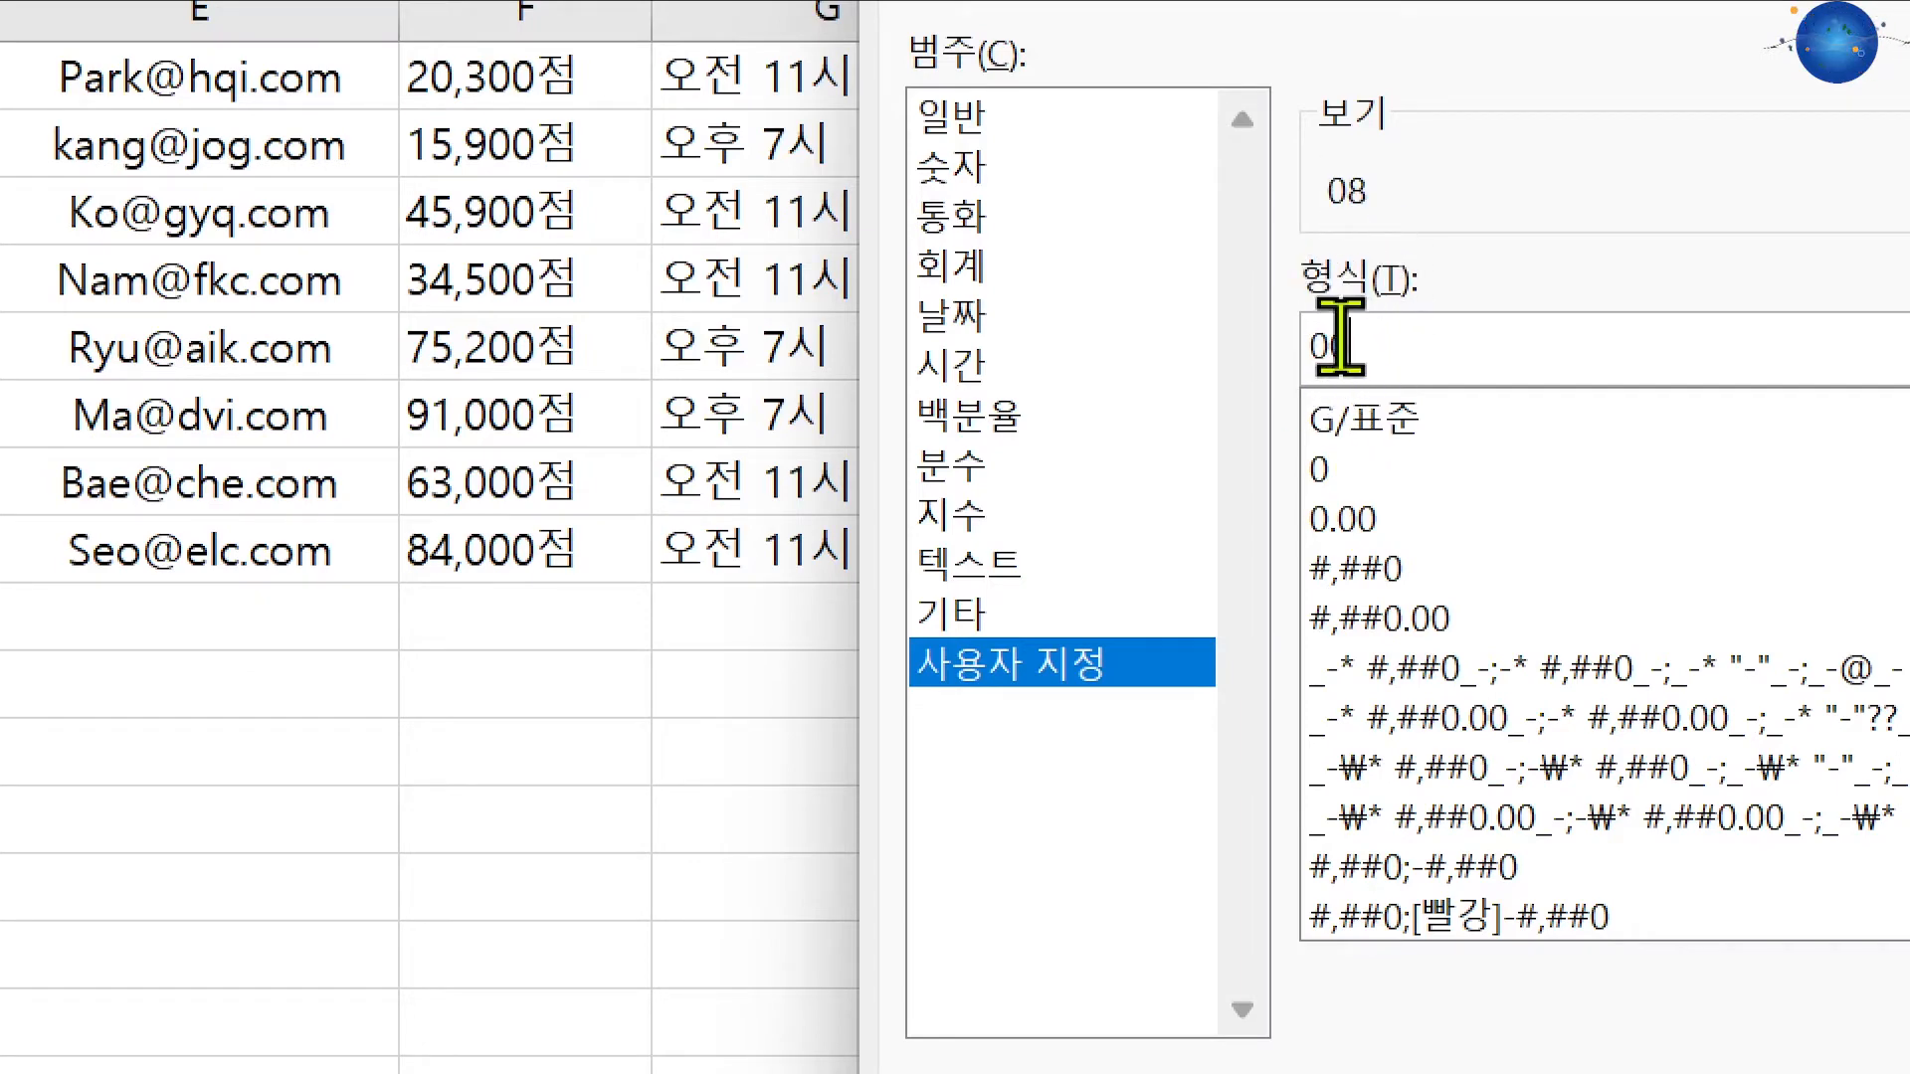
key("Return")
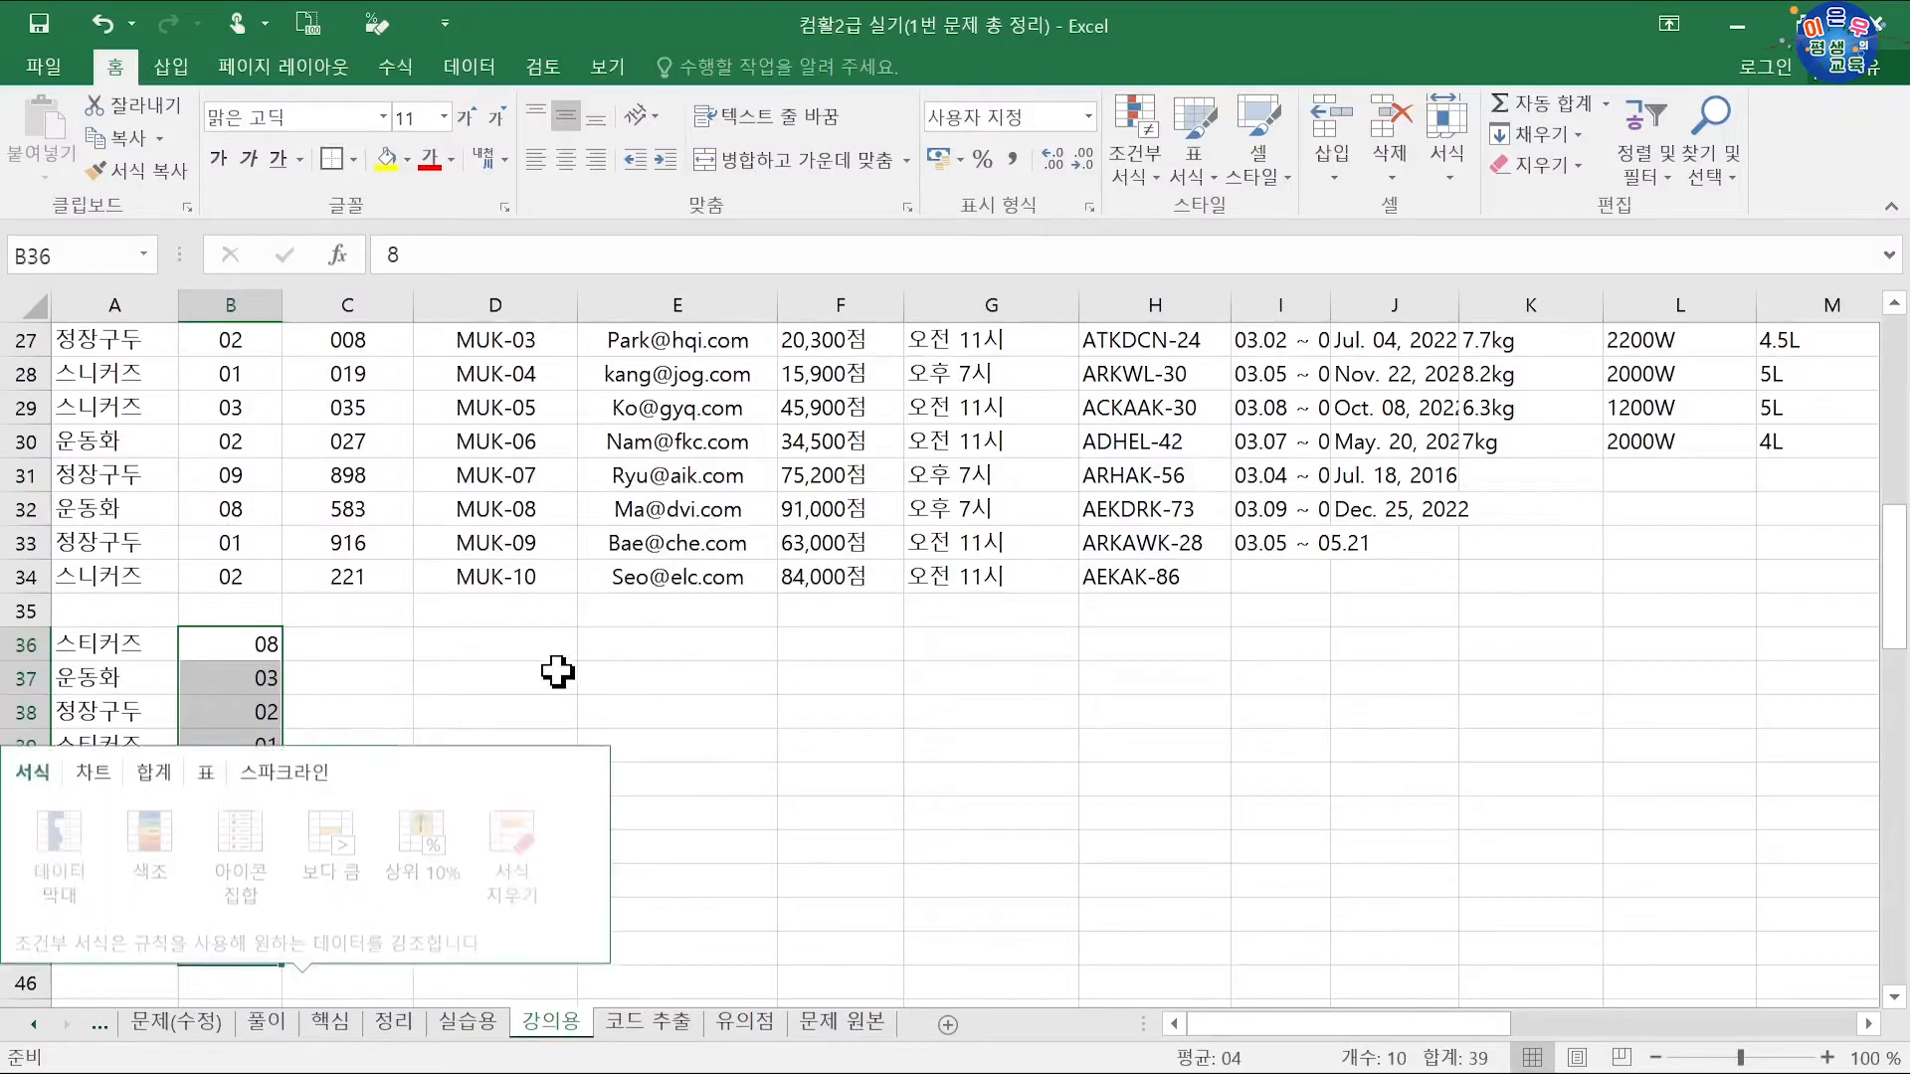
Step: Centre the two-digit numbers in B36:B45
left_click(374, 708)
left_click_drag(263, 645, 278, 945)
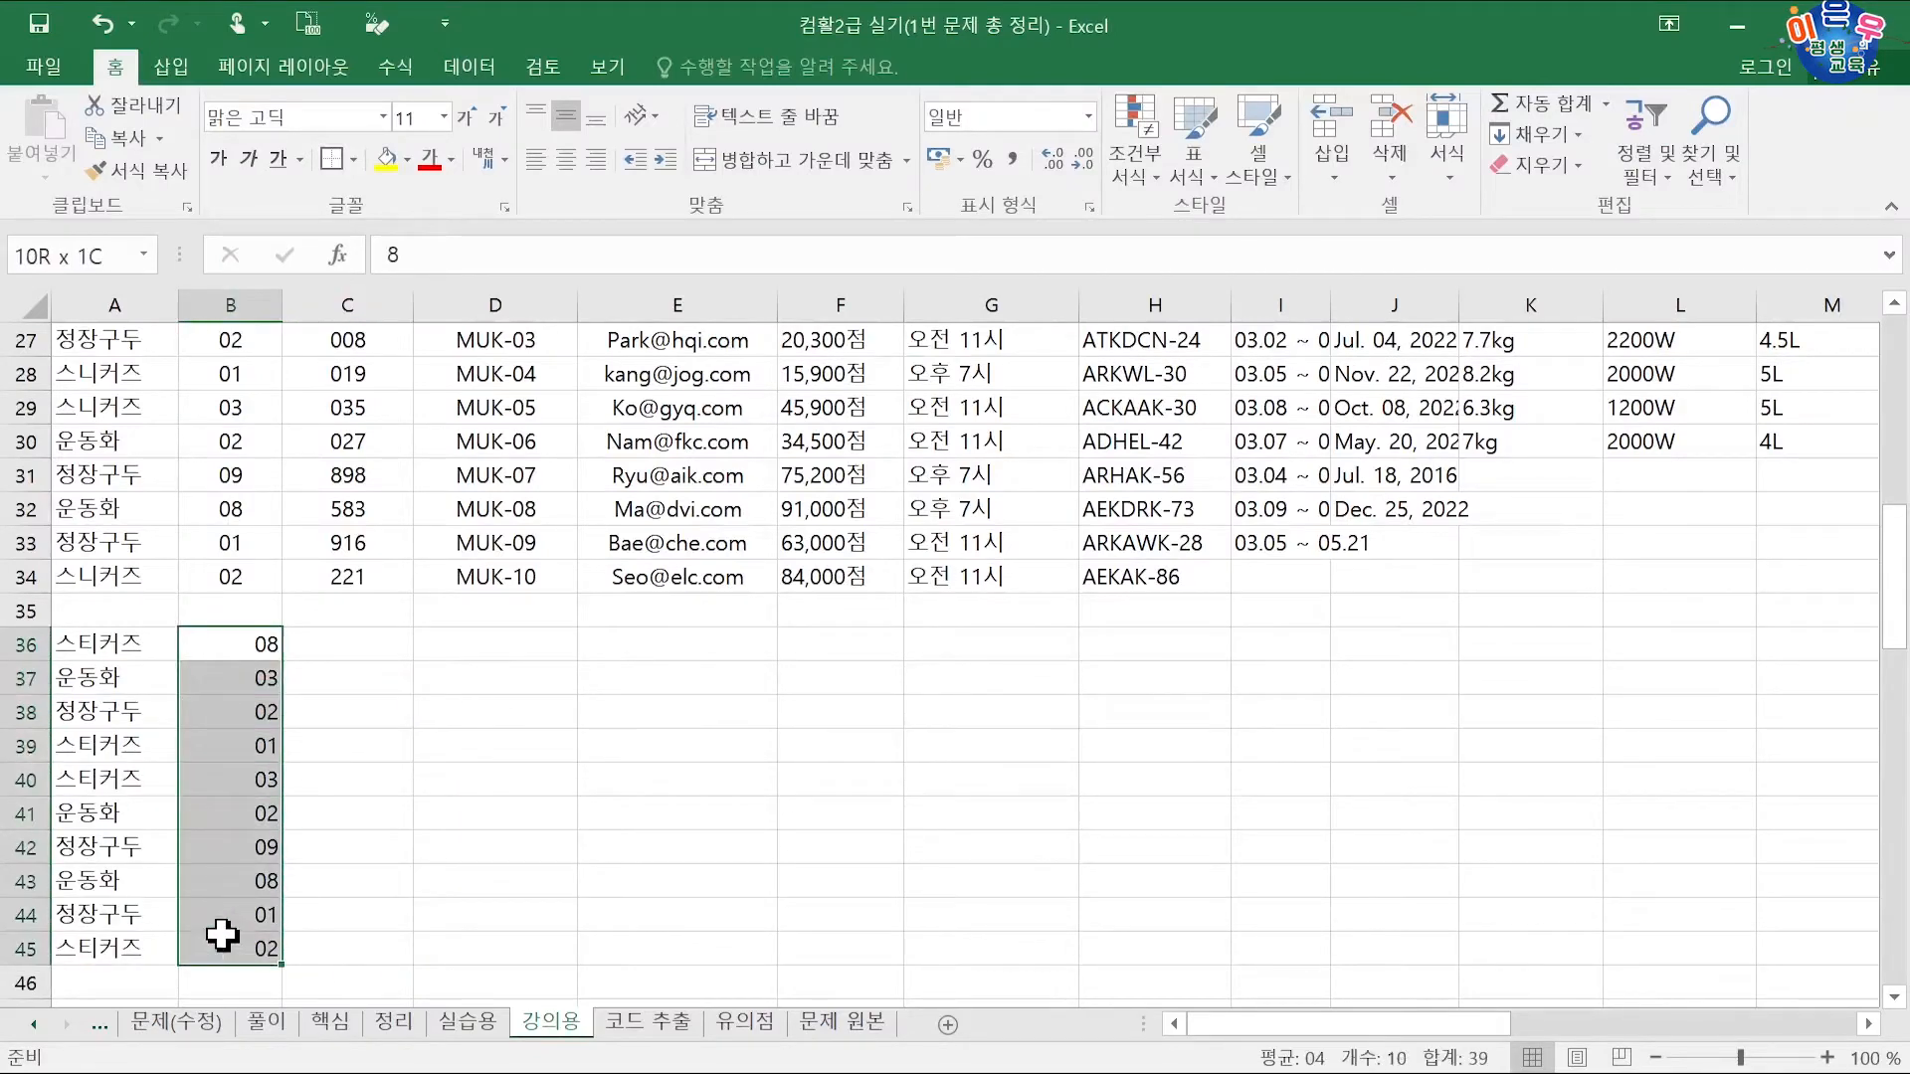
left_click(567, 161)
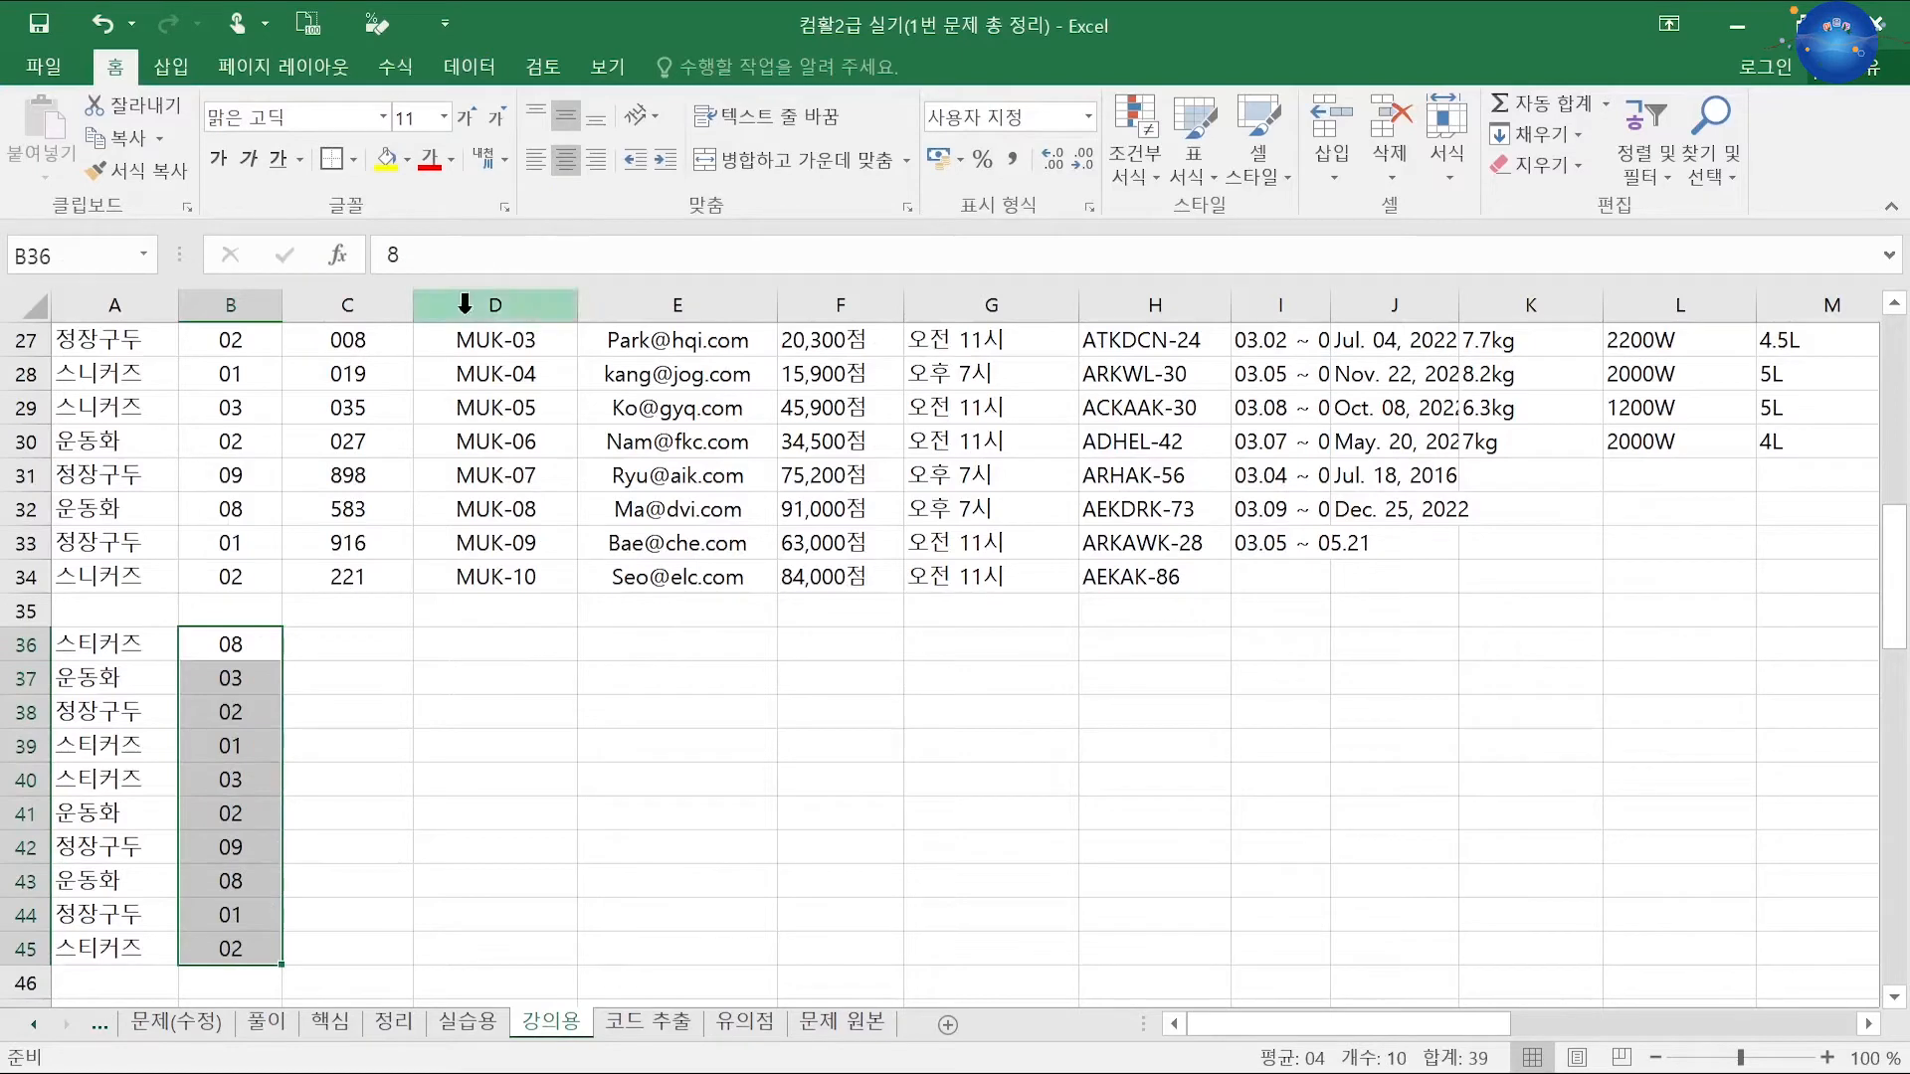
left_click(361, 634)
scroll(386, 600, "up", 2)
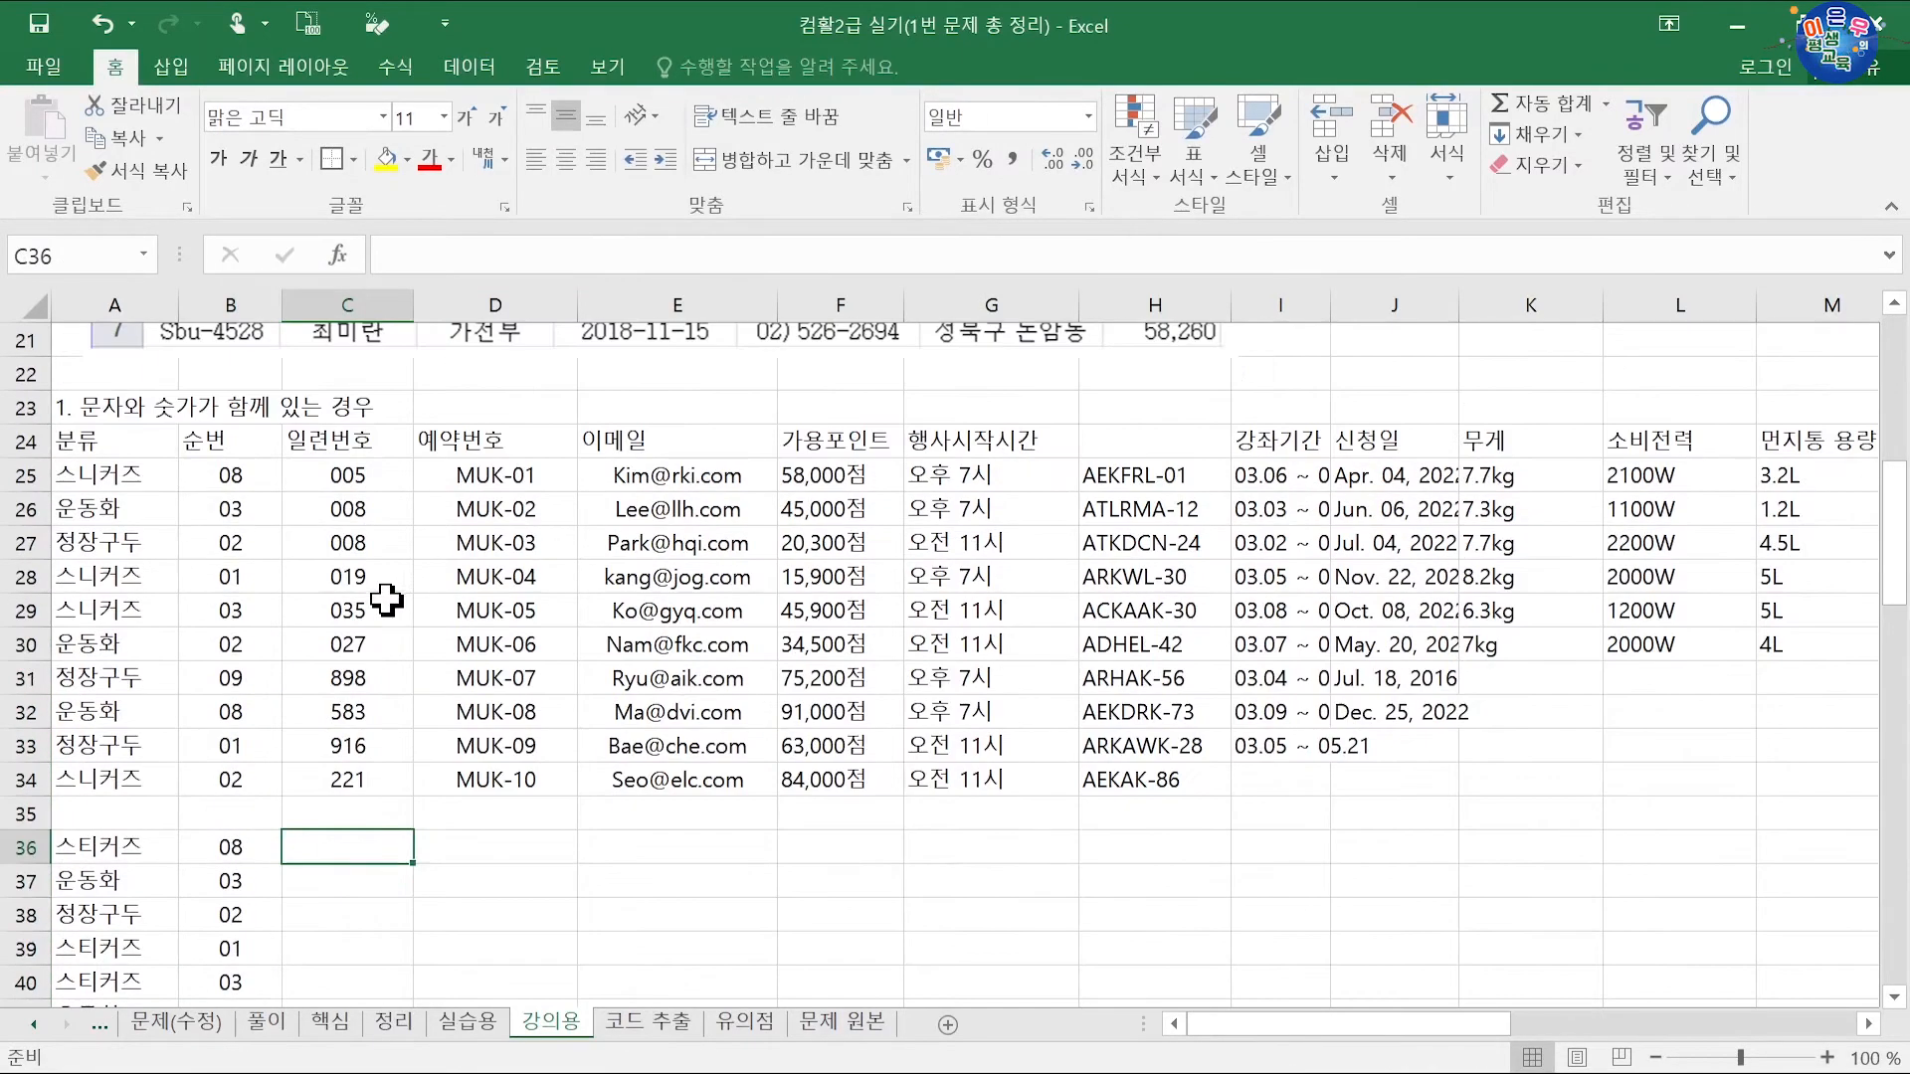
Step: Enter 5, 4, 12, 456 and 153 into C36:C40
left_click_drag(366, 477, 362, 774)
scroll(367, 755, "down", 2)
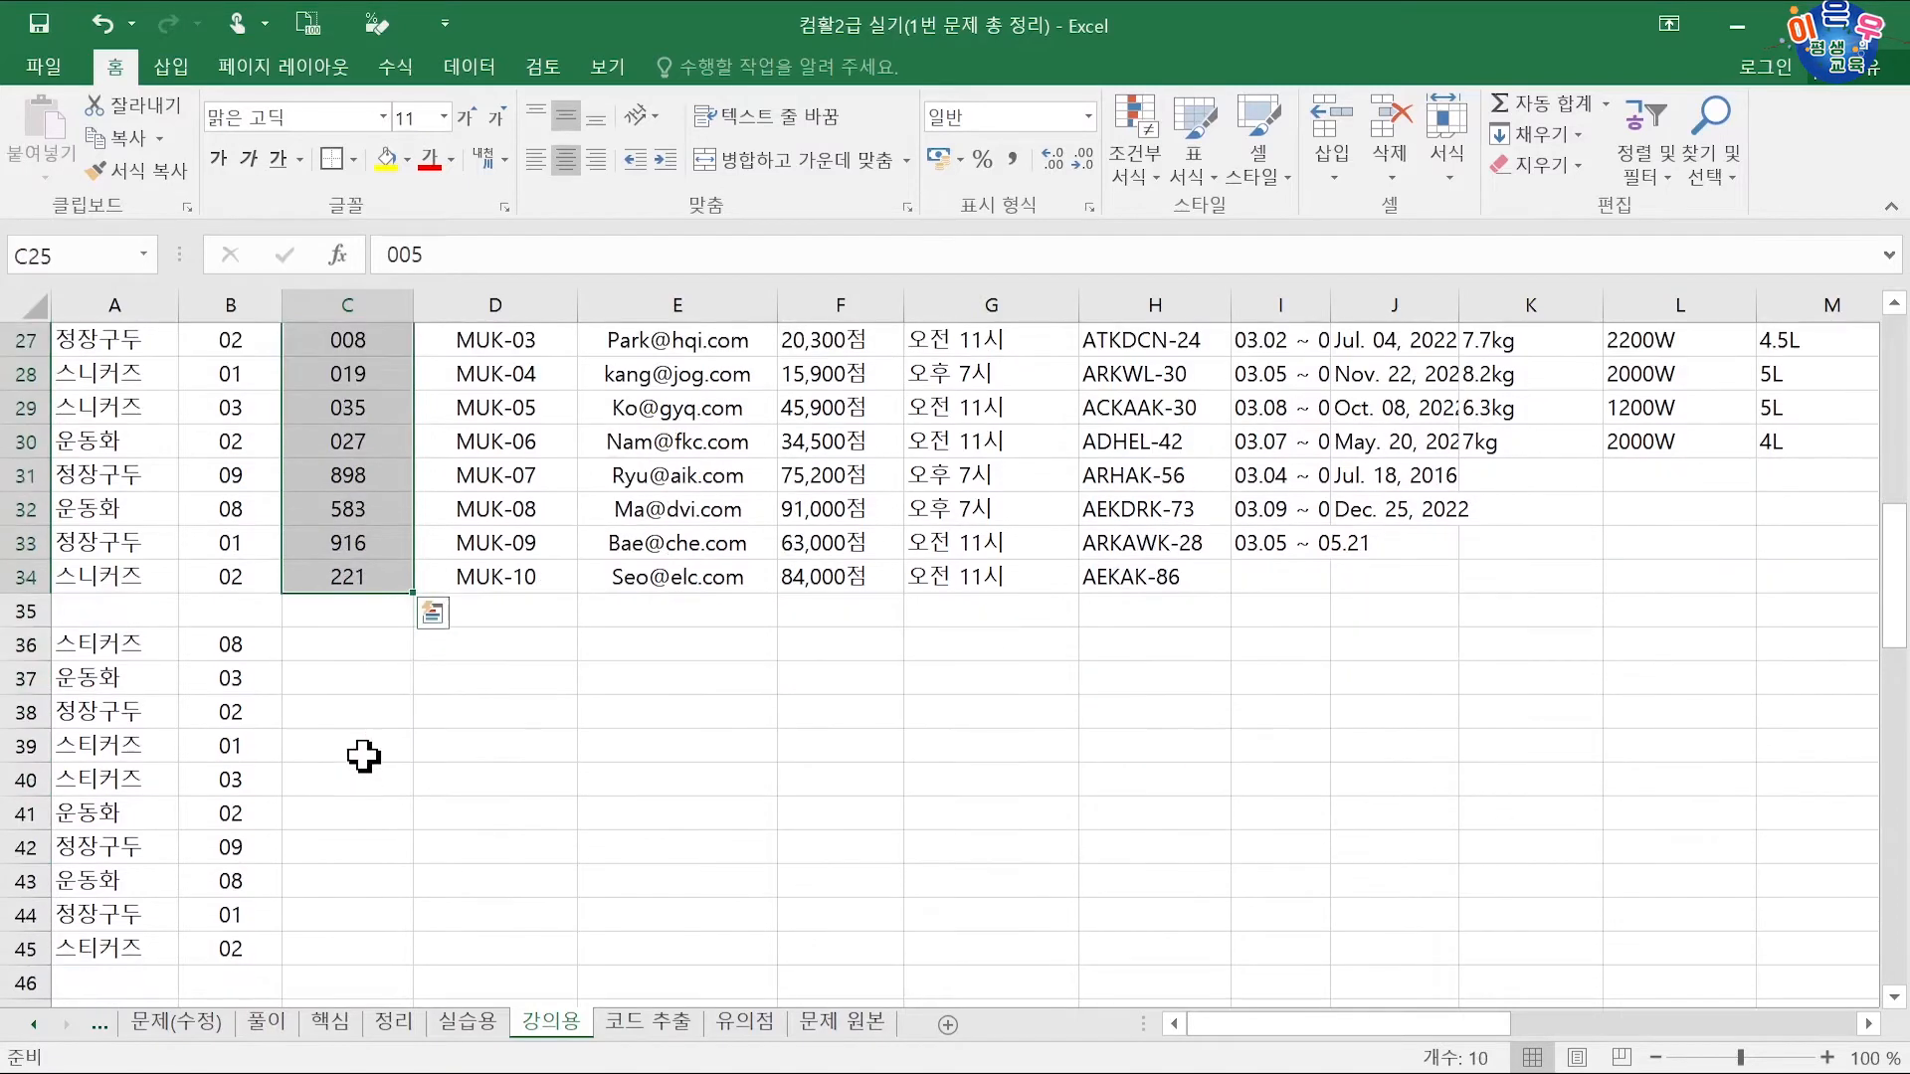
left_click(352, 654)
scroll(418, 689, "up", 2)
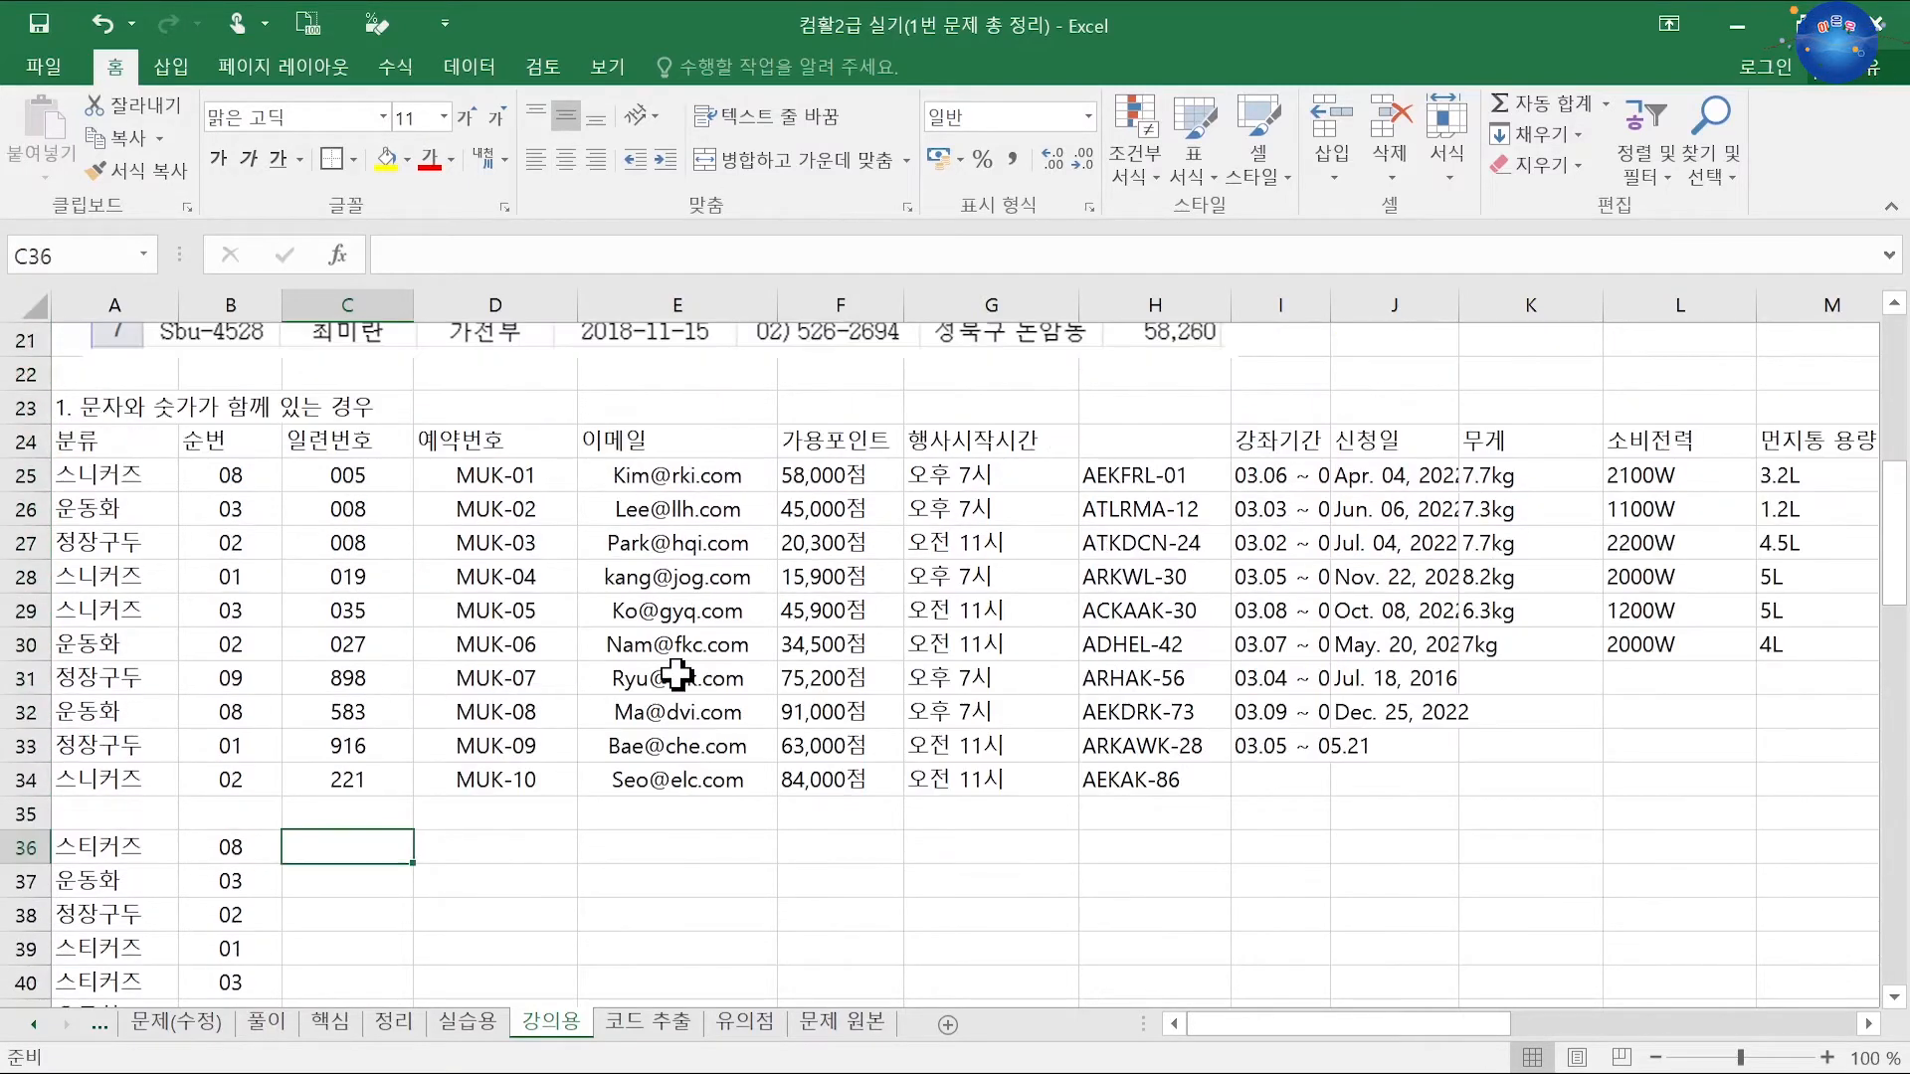
type("5")
key("Return")
type("4")
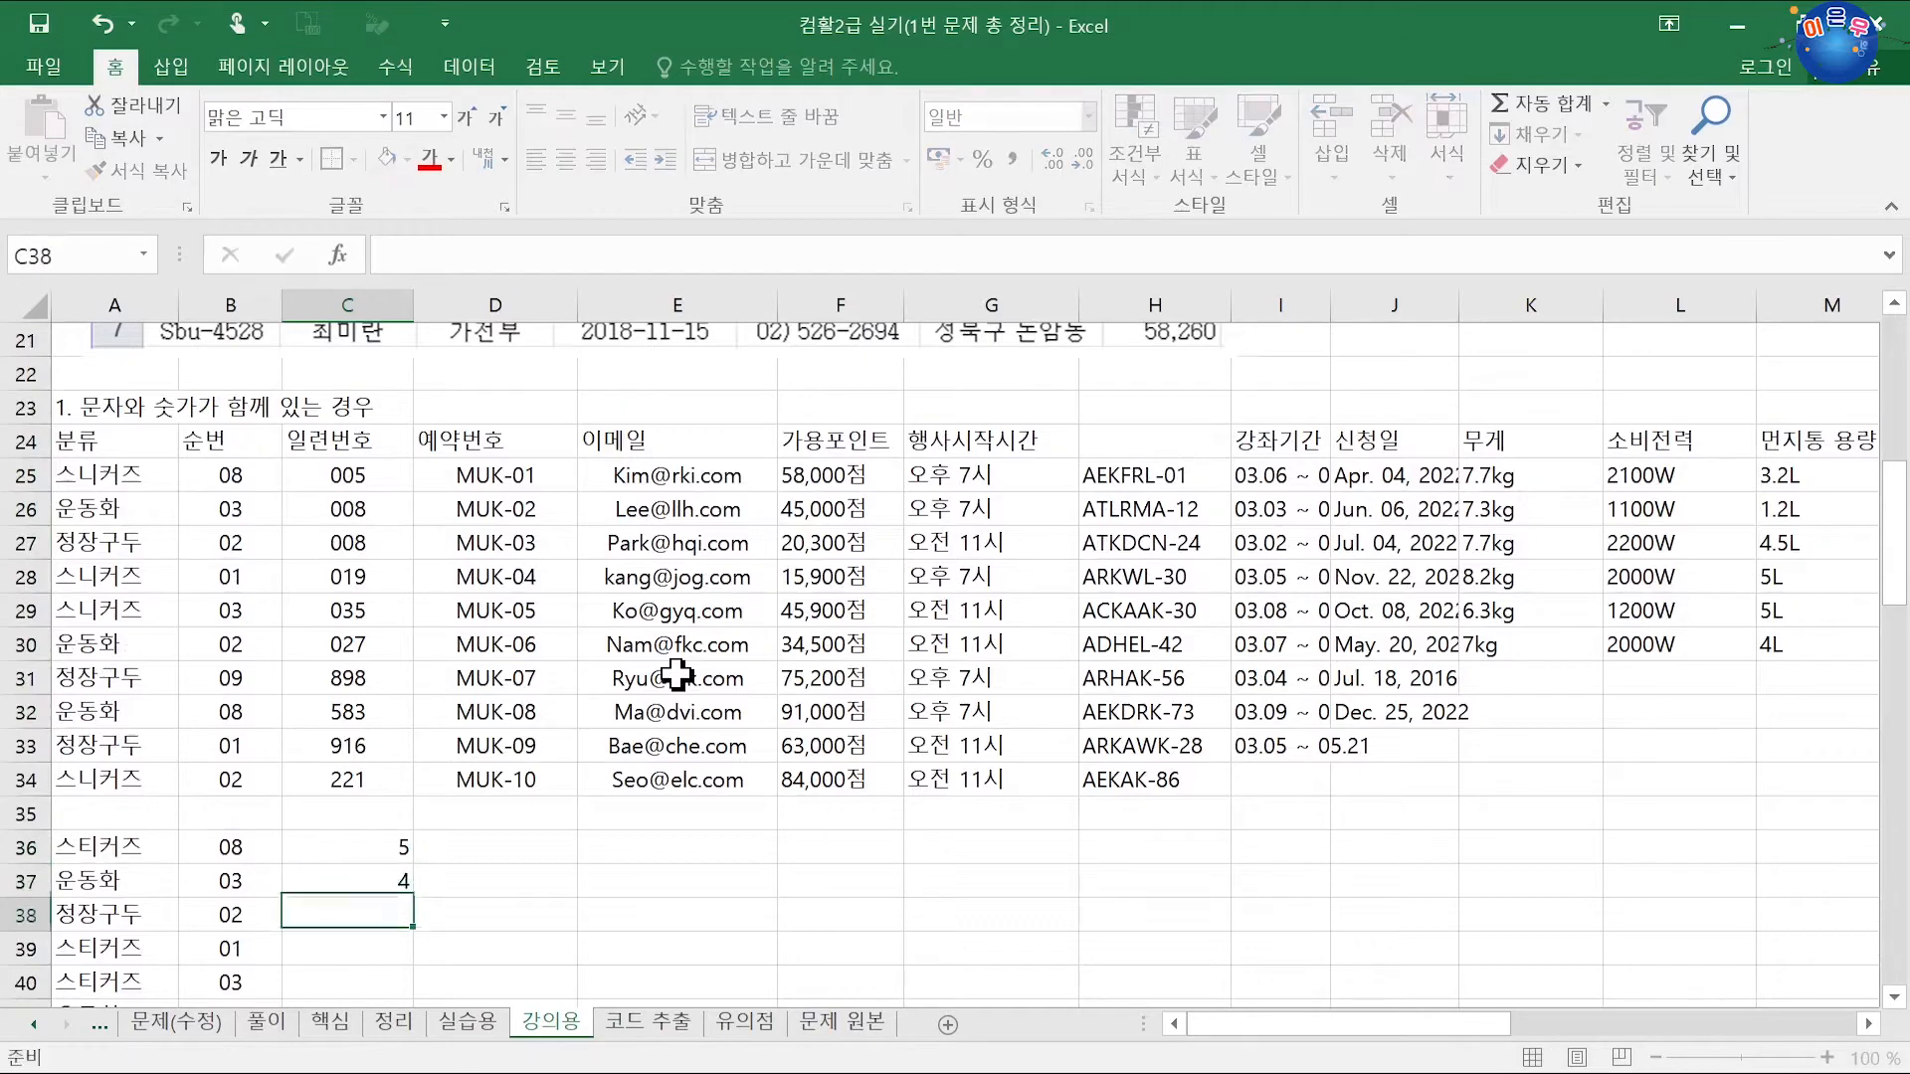
key("Return")
type("12")
key("Return")
type("456")
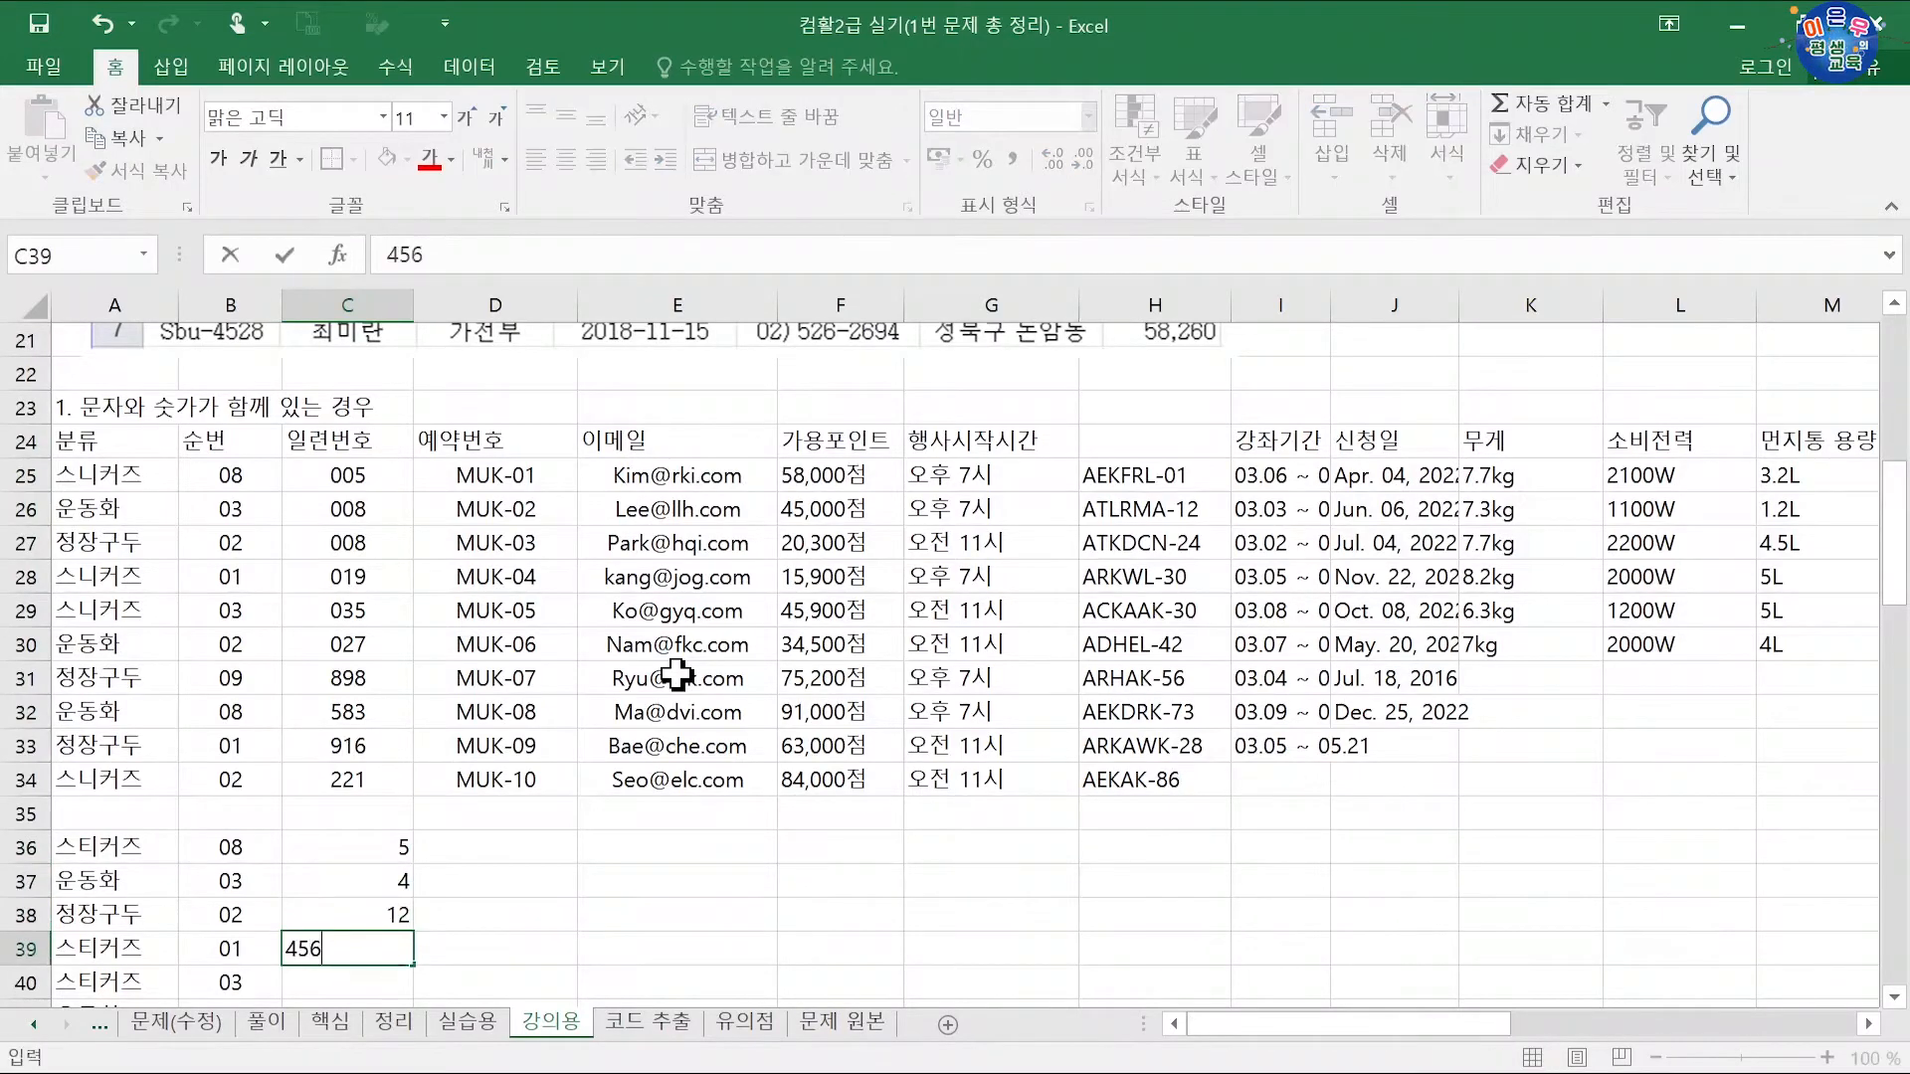
key("Return")
type("153")
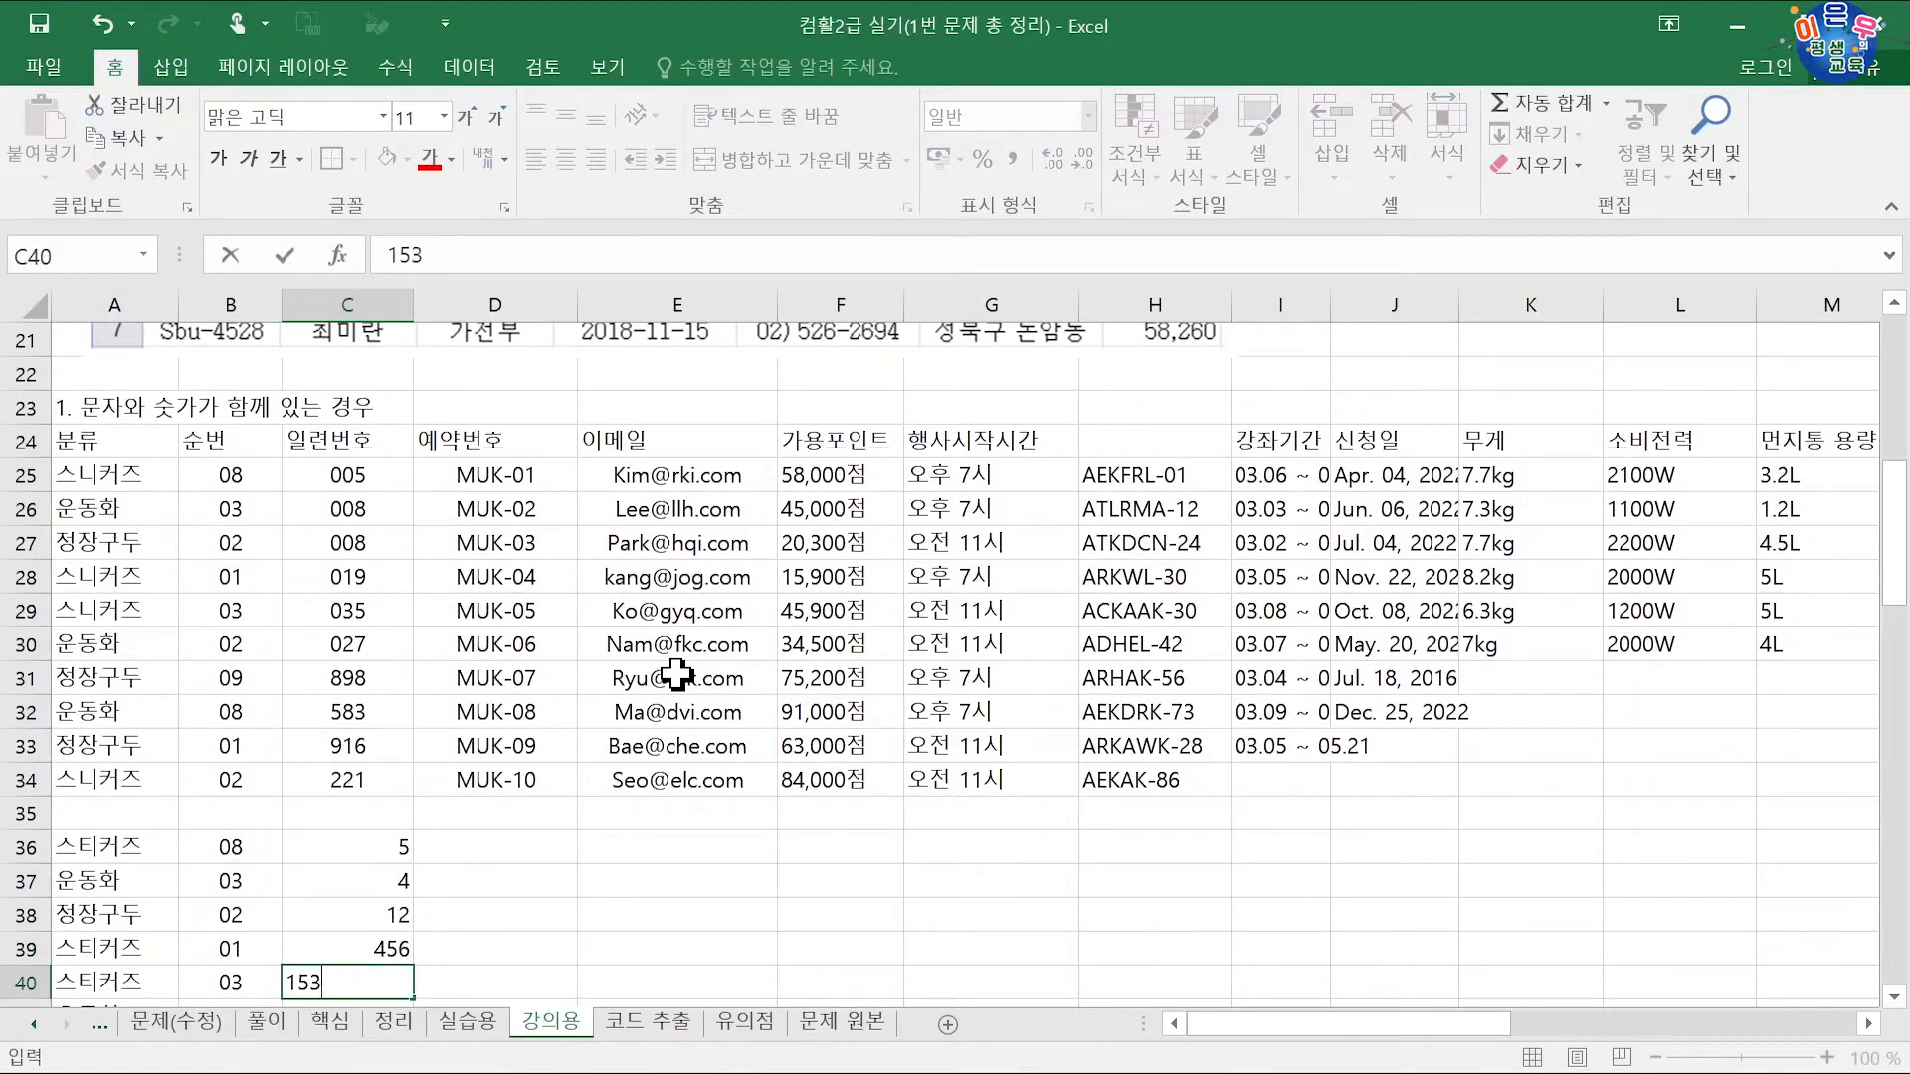
key("Return")
Step: Give C36:C40 the custom number format 000 so they read 005, 004, 012, 456, 153
left_click_drag(363, 820, 384, 928)
key("ctrl+1")
left_click(1075, 634)
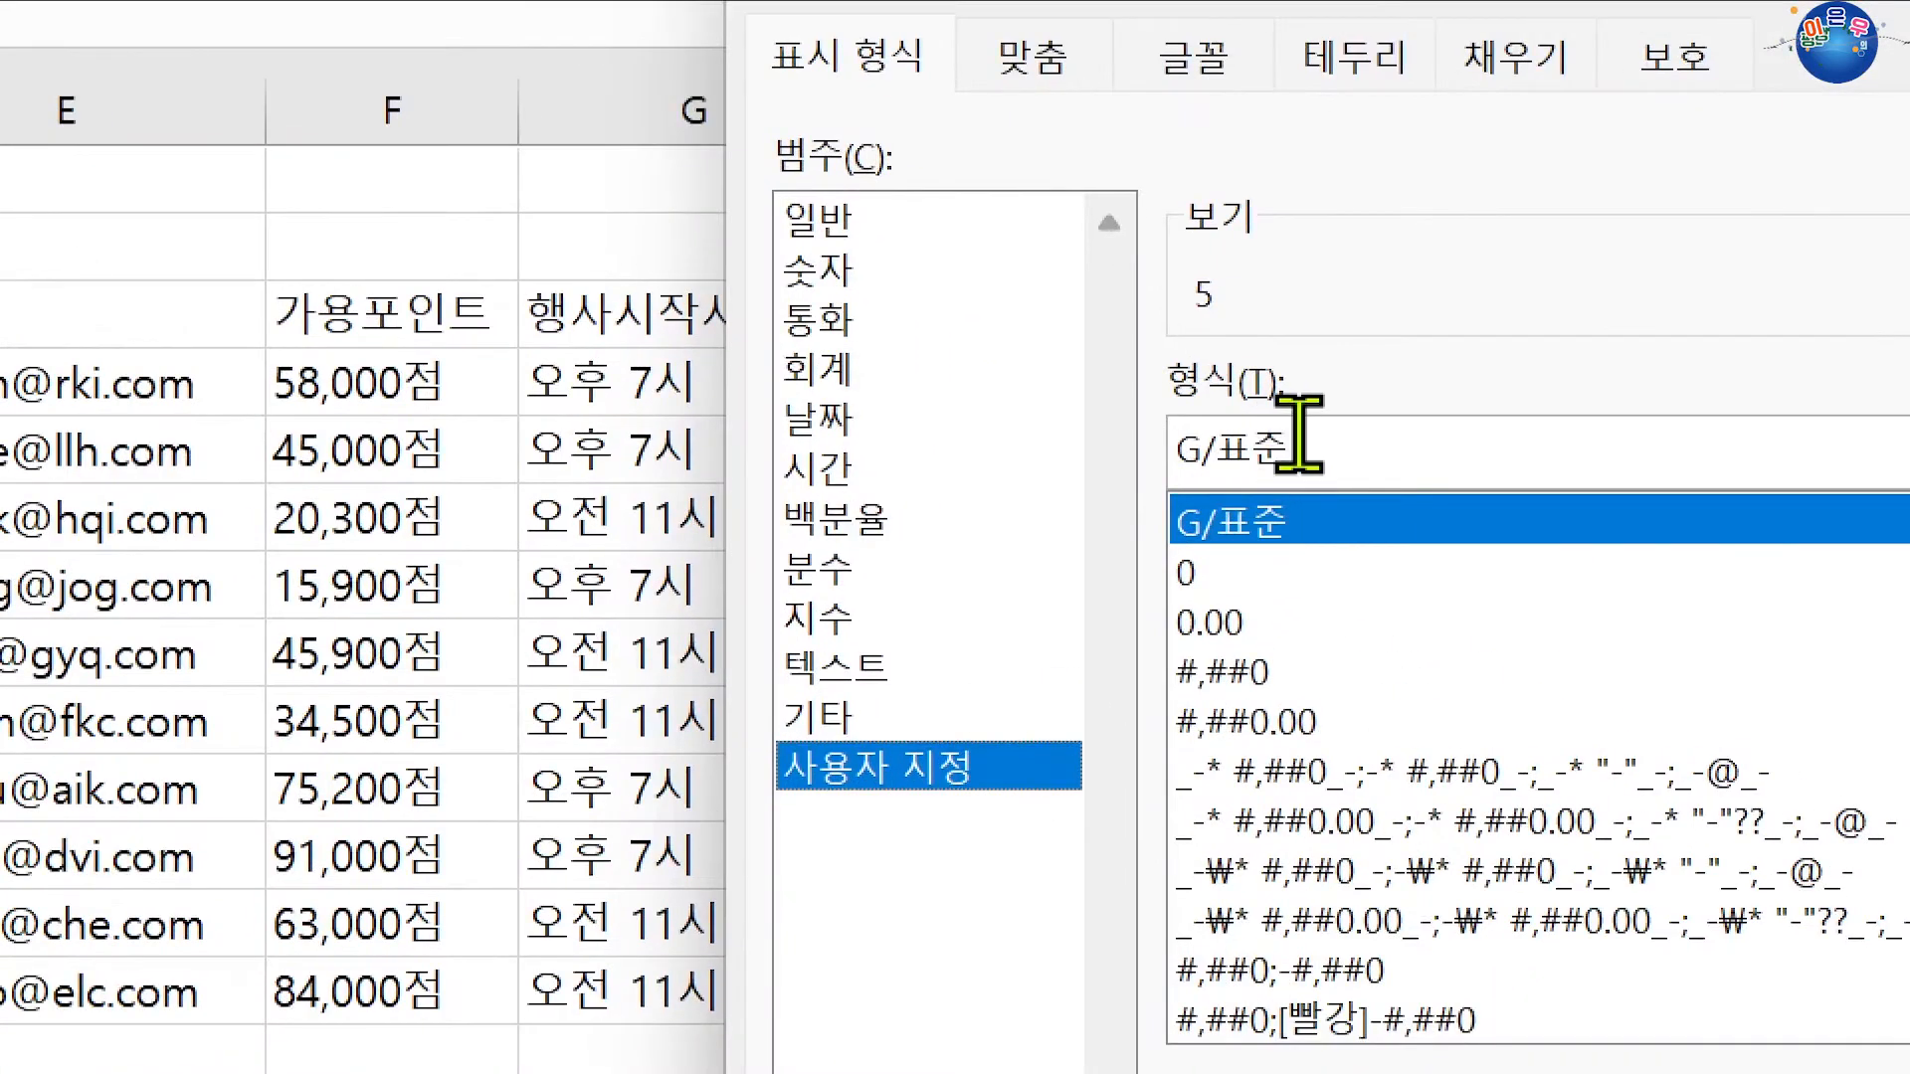
left_click_drag(1293, 465, 1162, 485)
type("000")
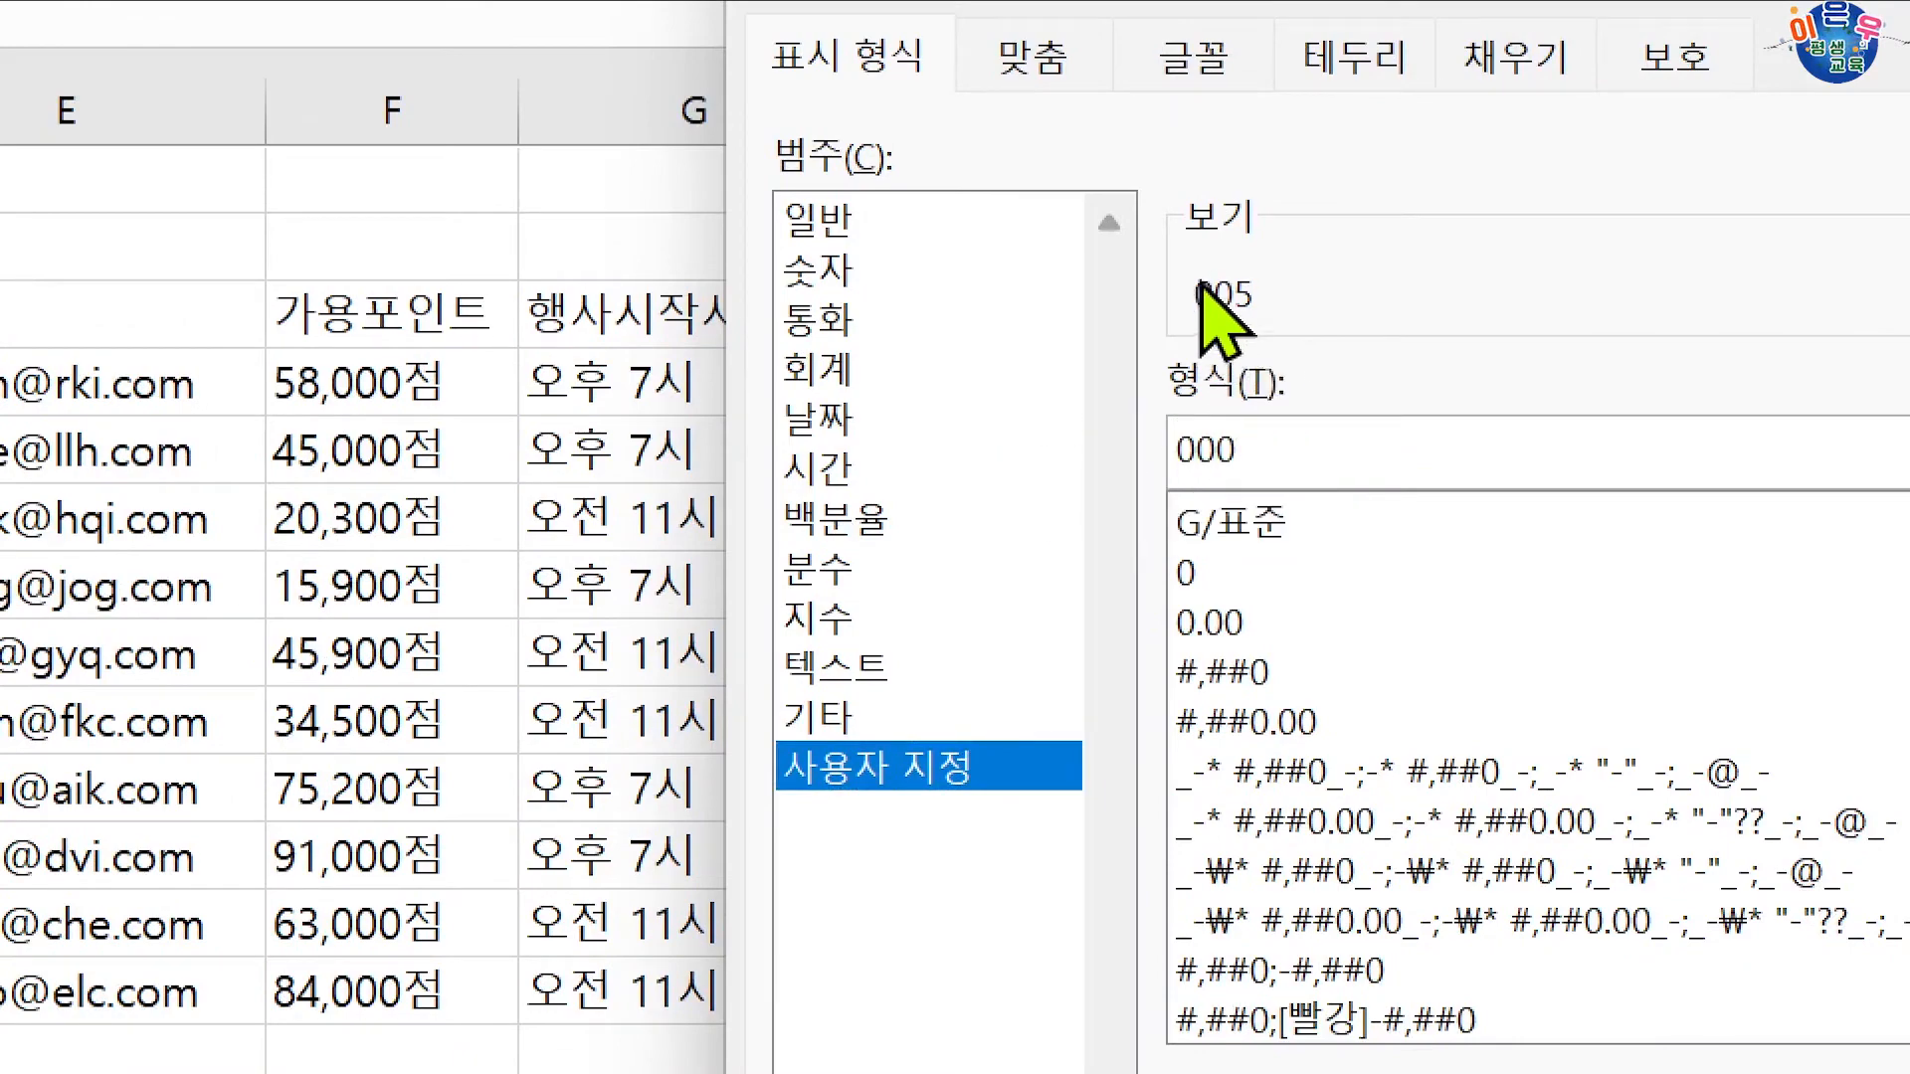
key("Return")
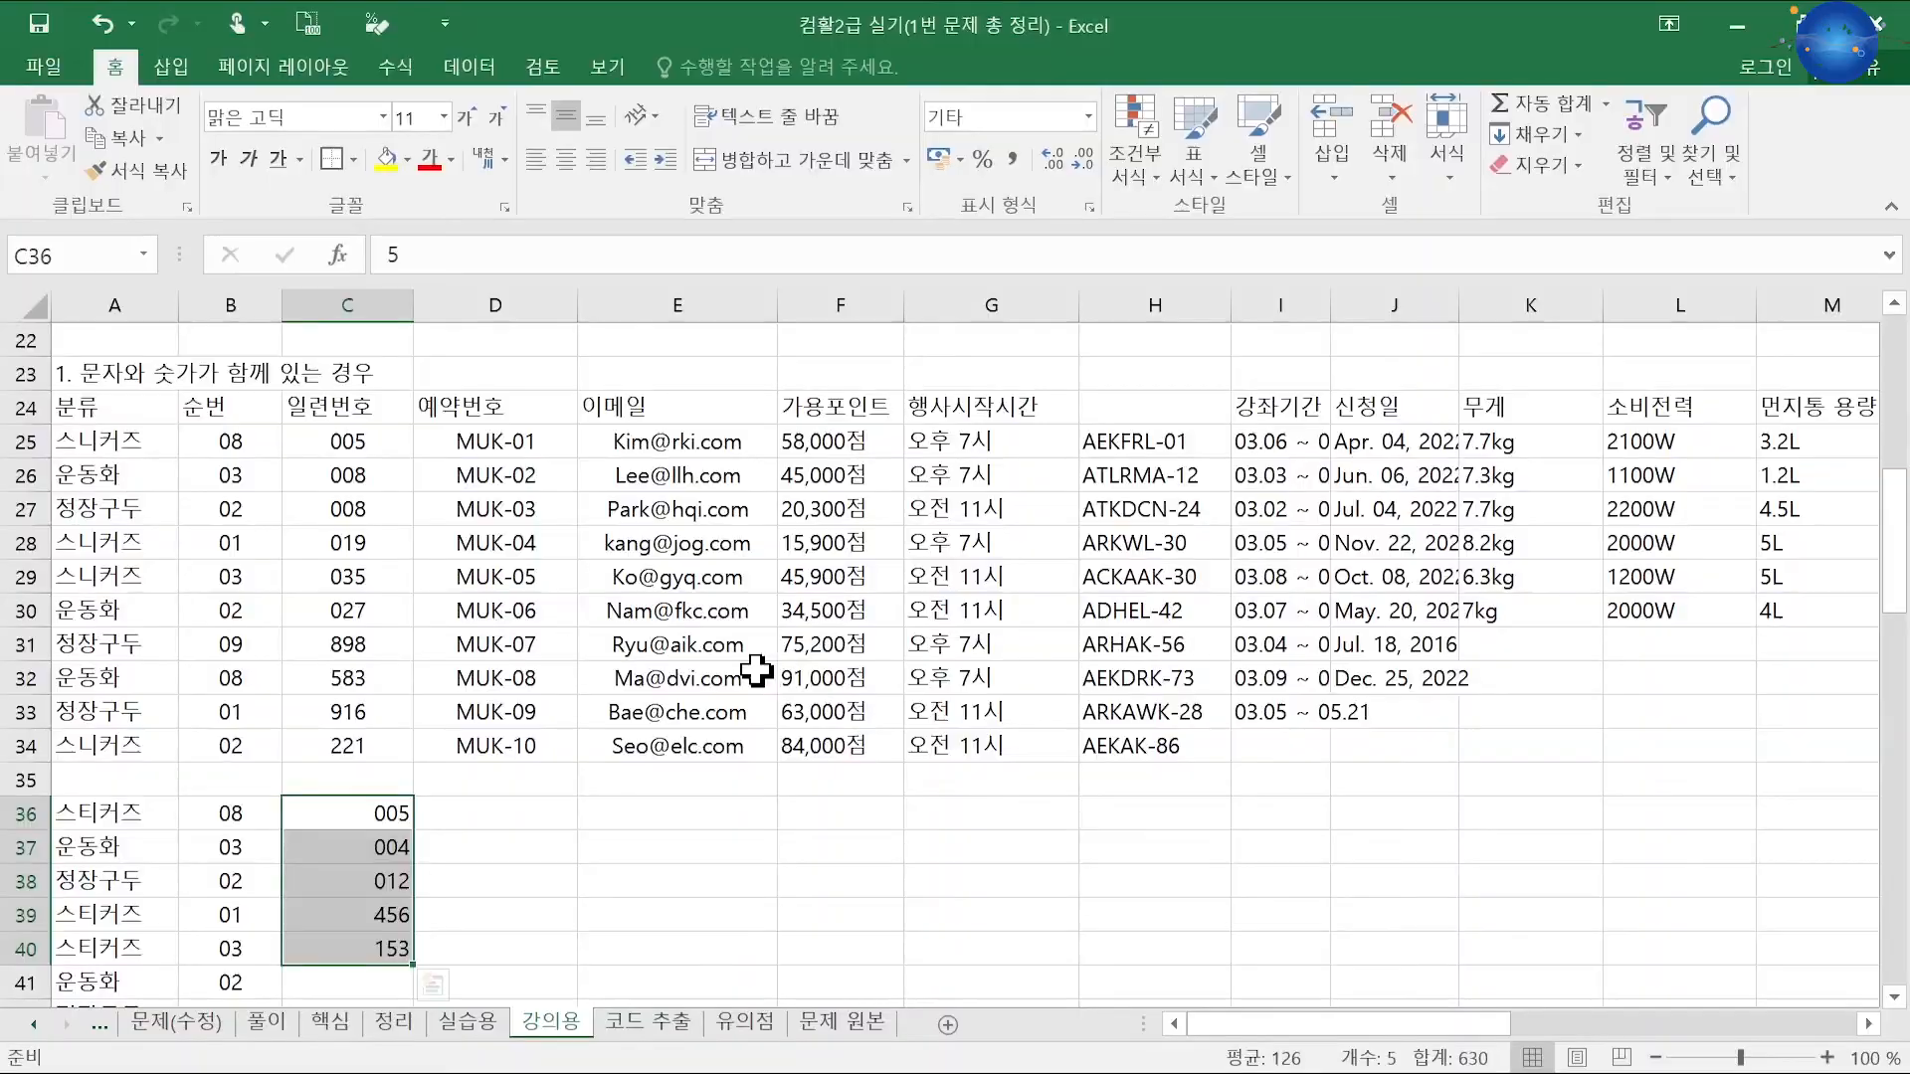
left_click(433, 985)
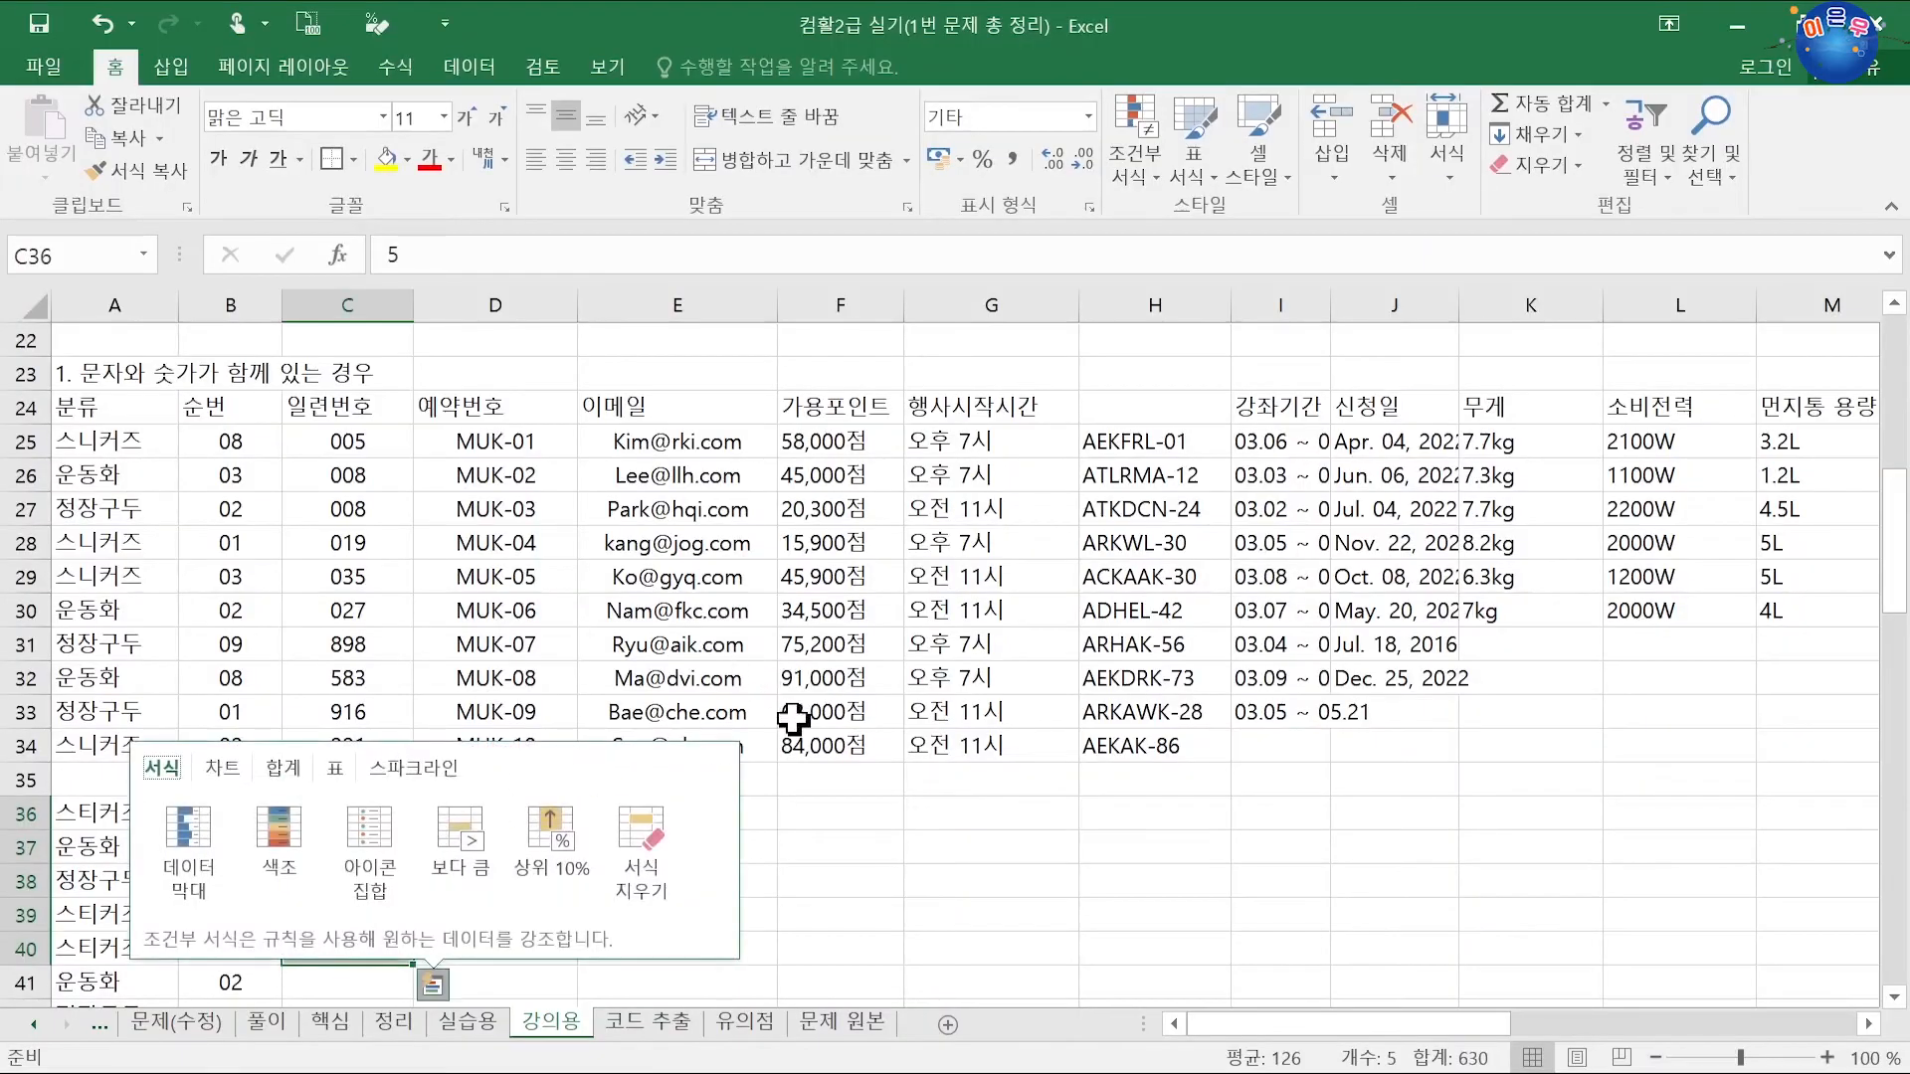
left_click(816, 746)
left_click_drag(402, 813, 375, 952)
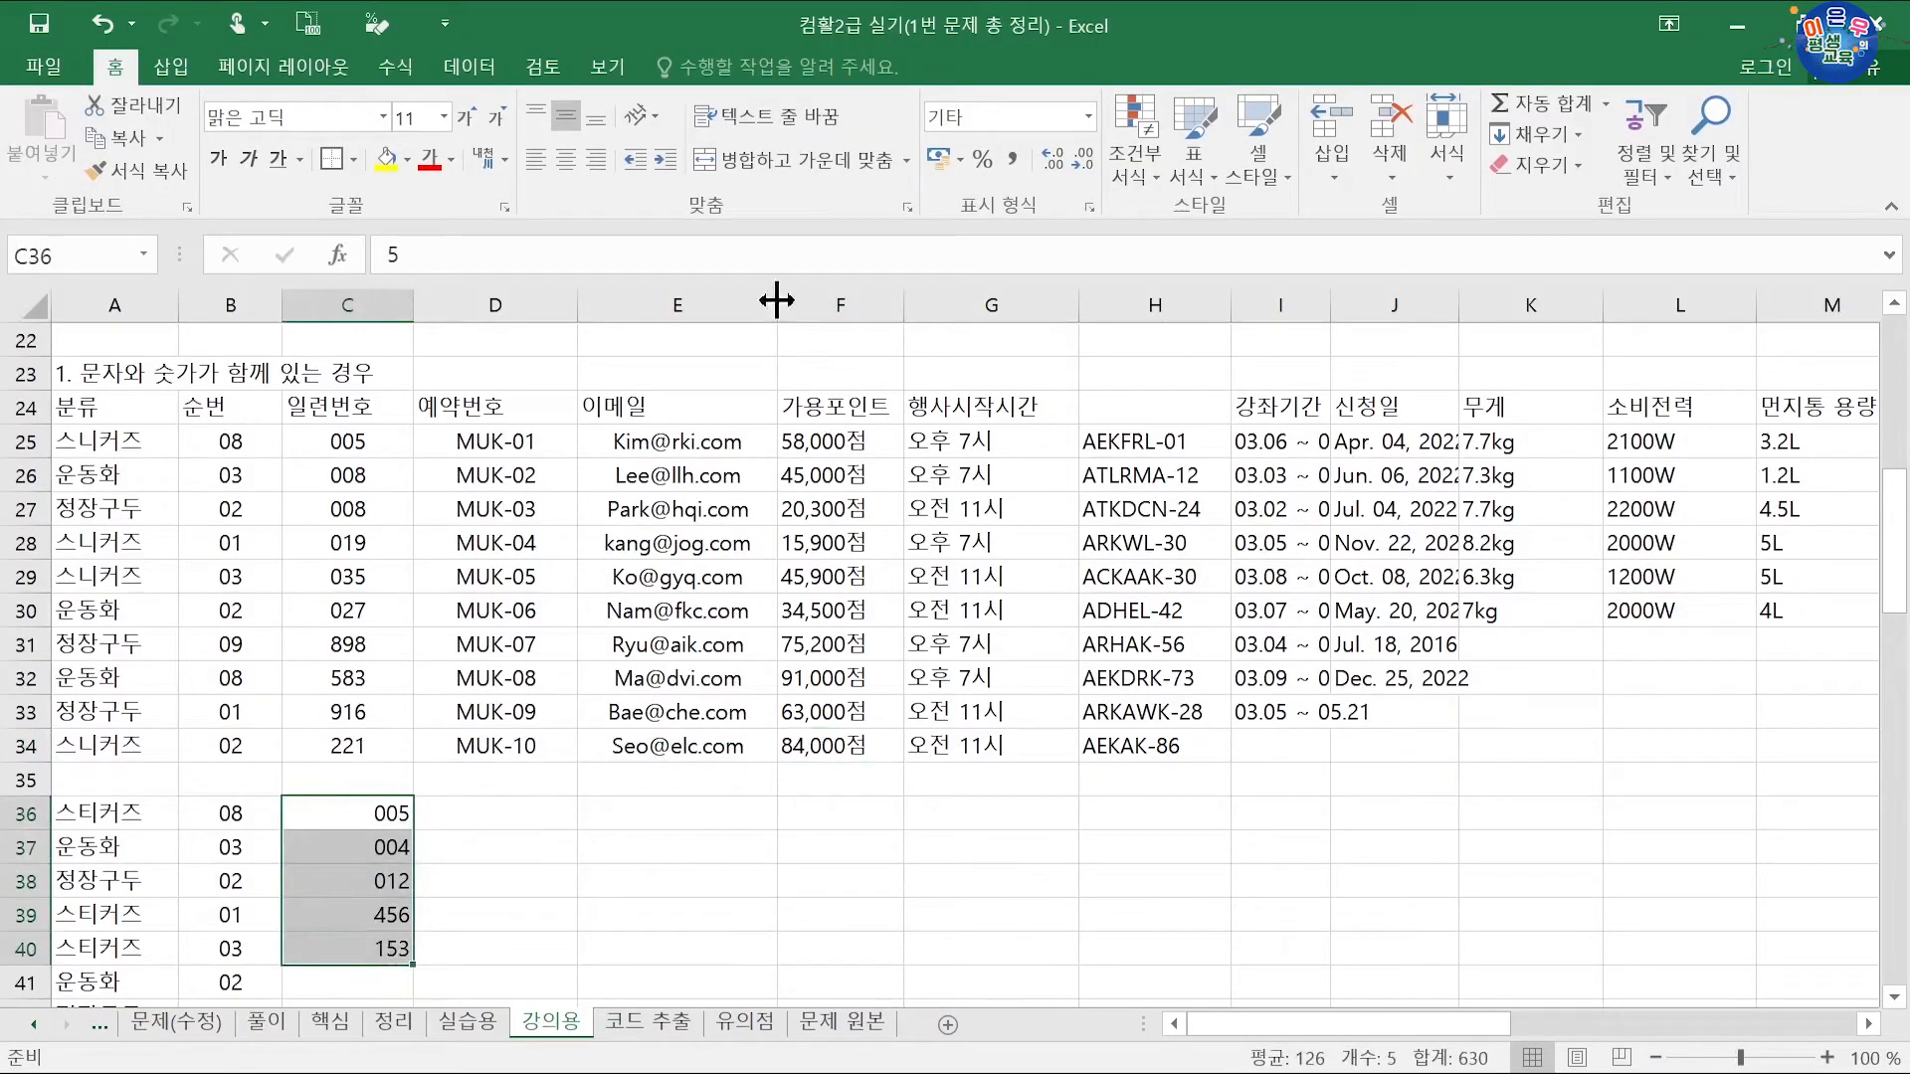
left_click(485, 780)
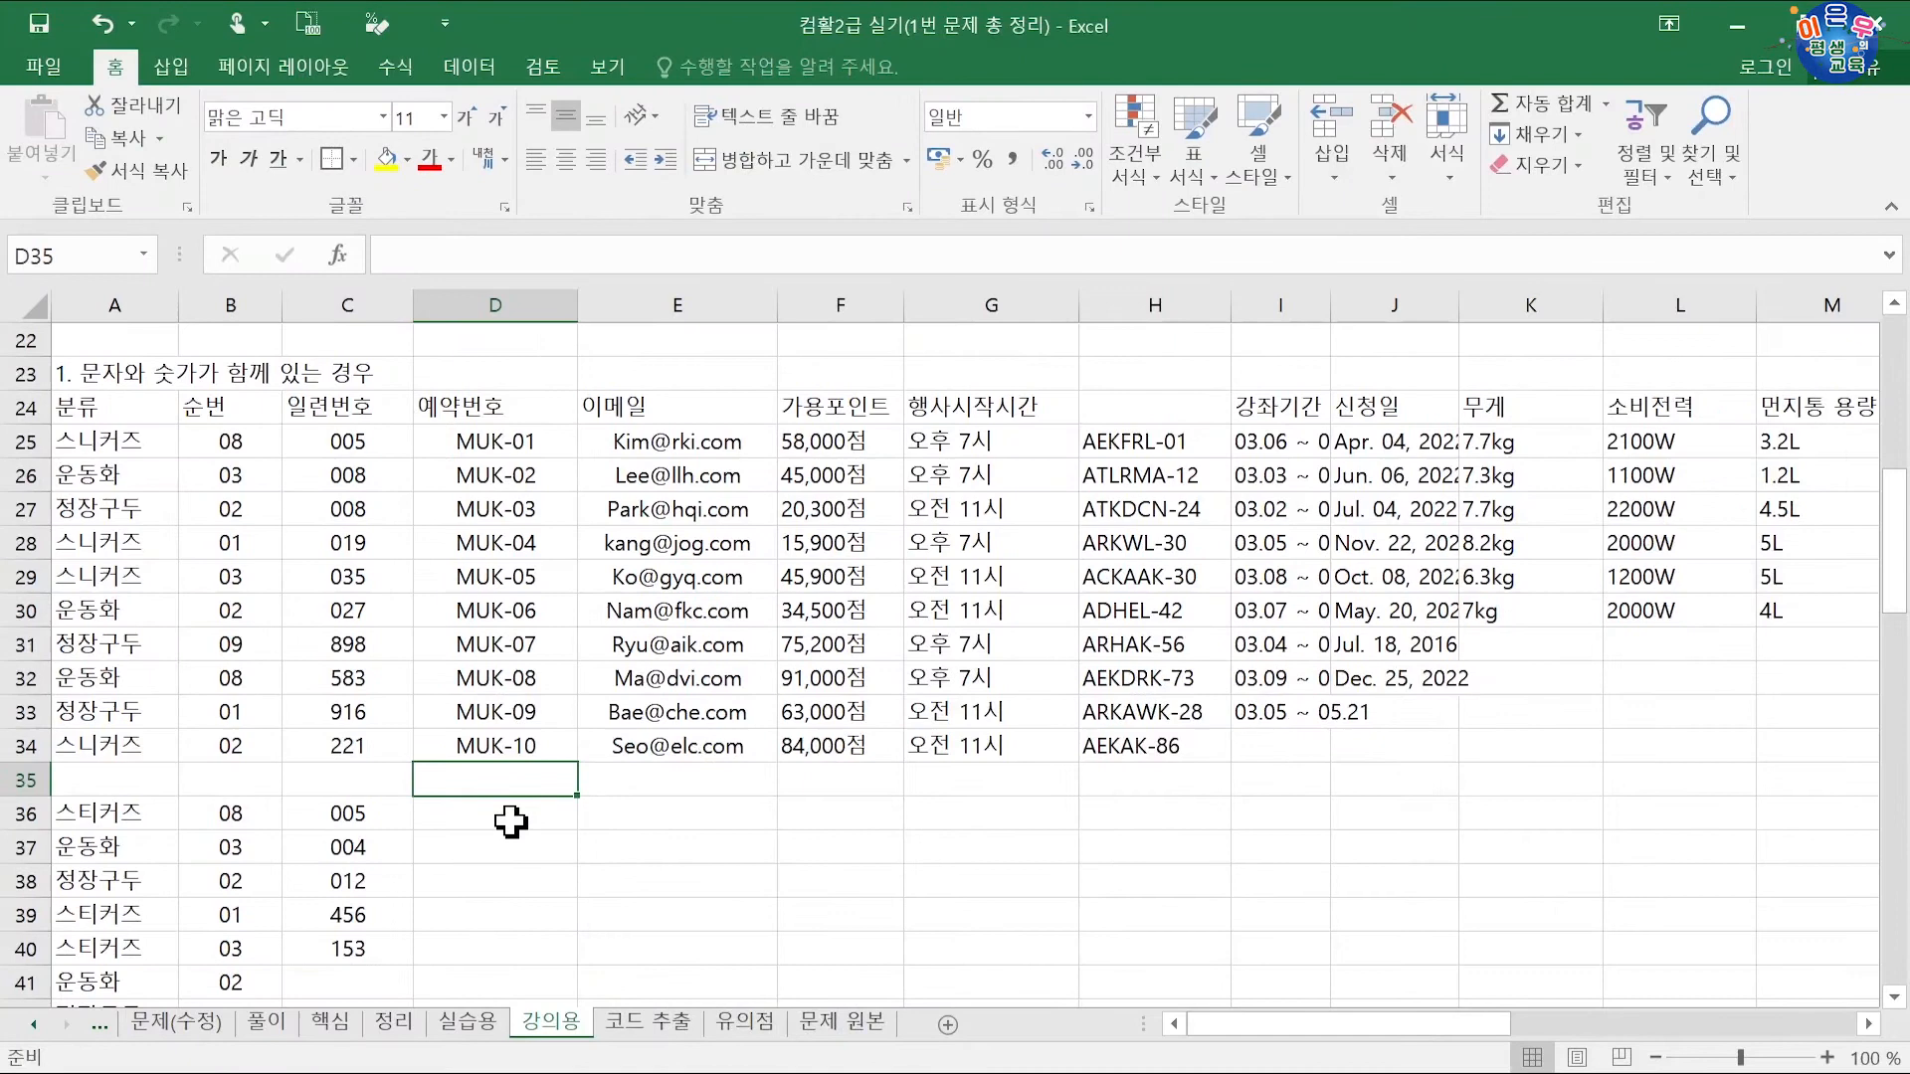
Step: Enter MUK-01 in D36 and drag it down to D45 to fill MUK-02 through MUK-10
left_click(522, 1012)
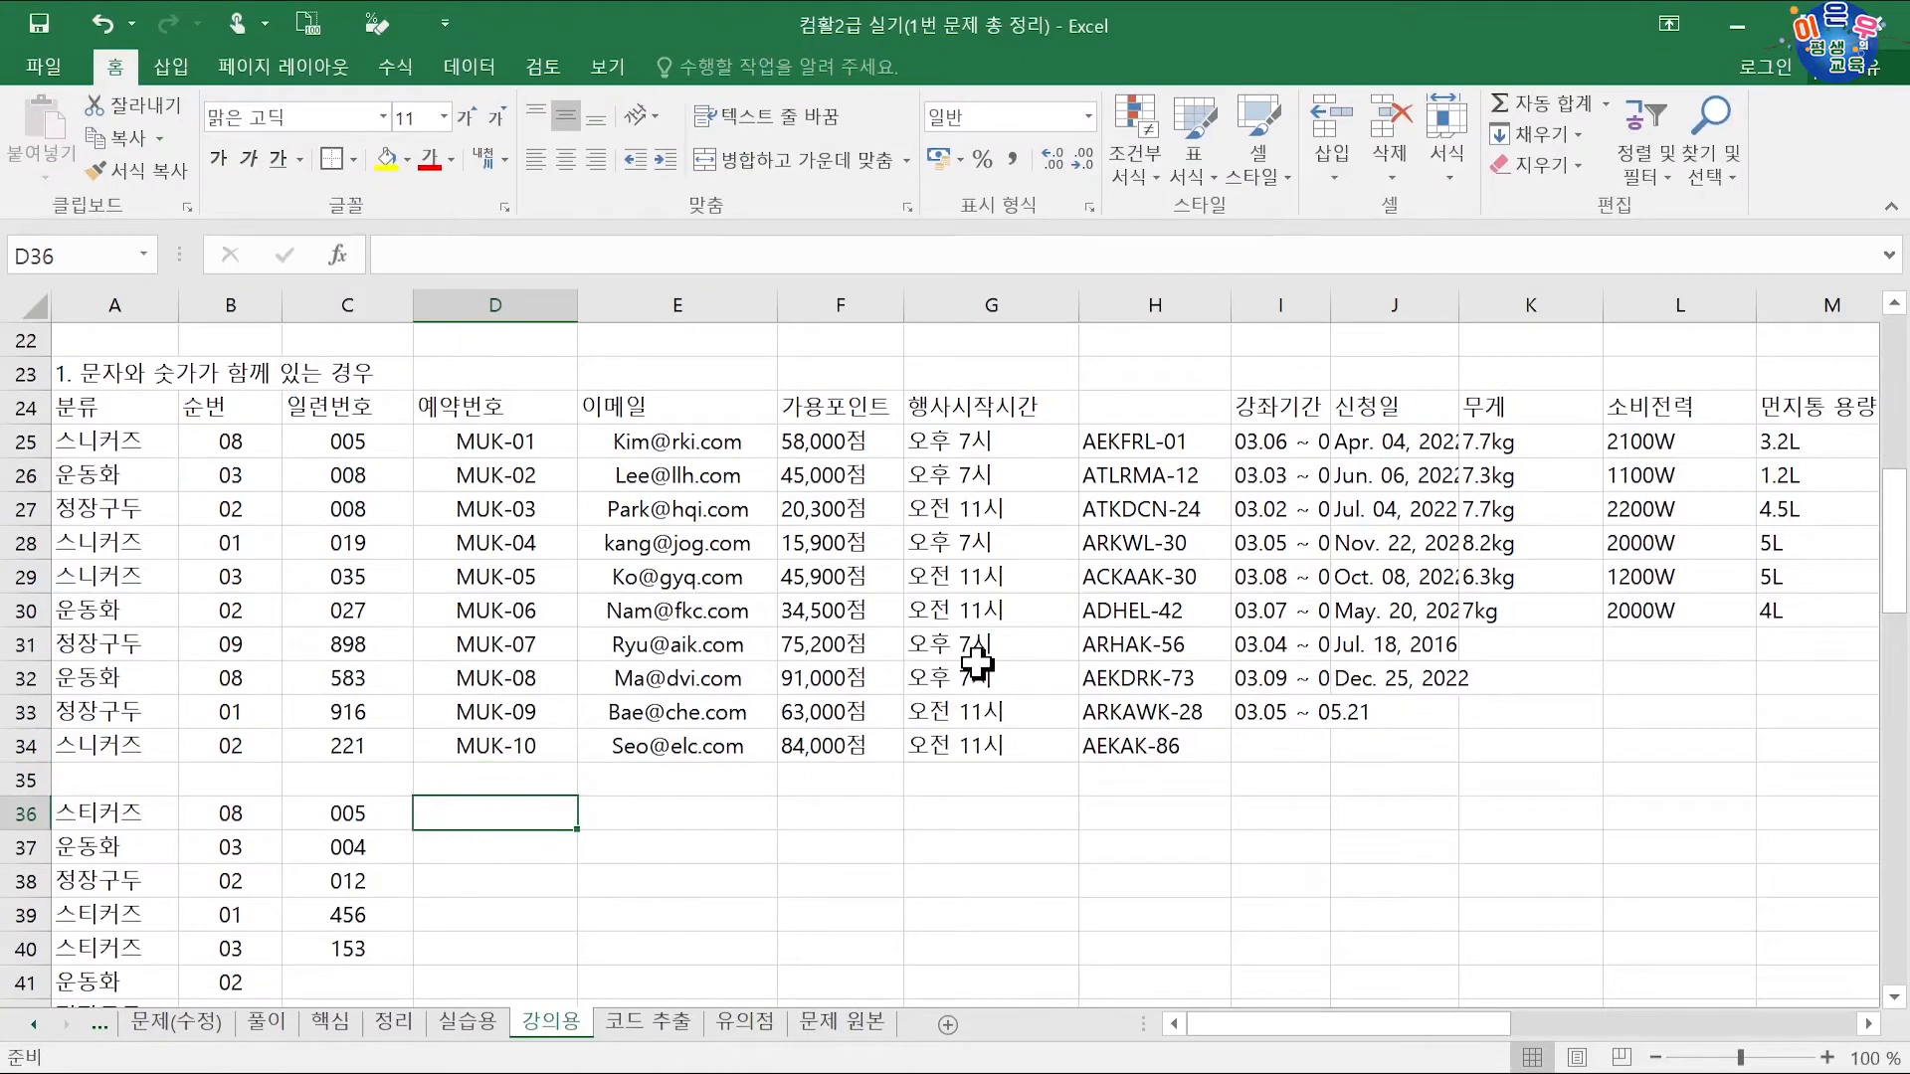
type("ㅡ")
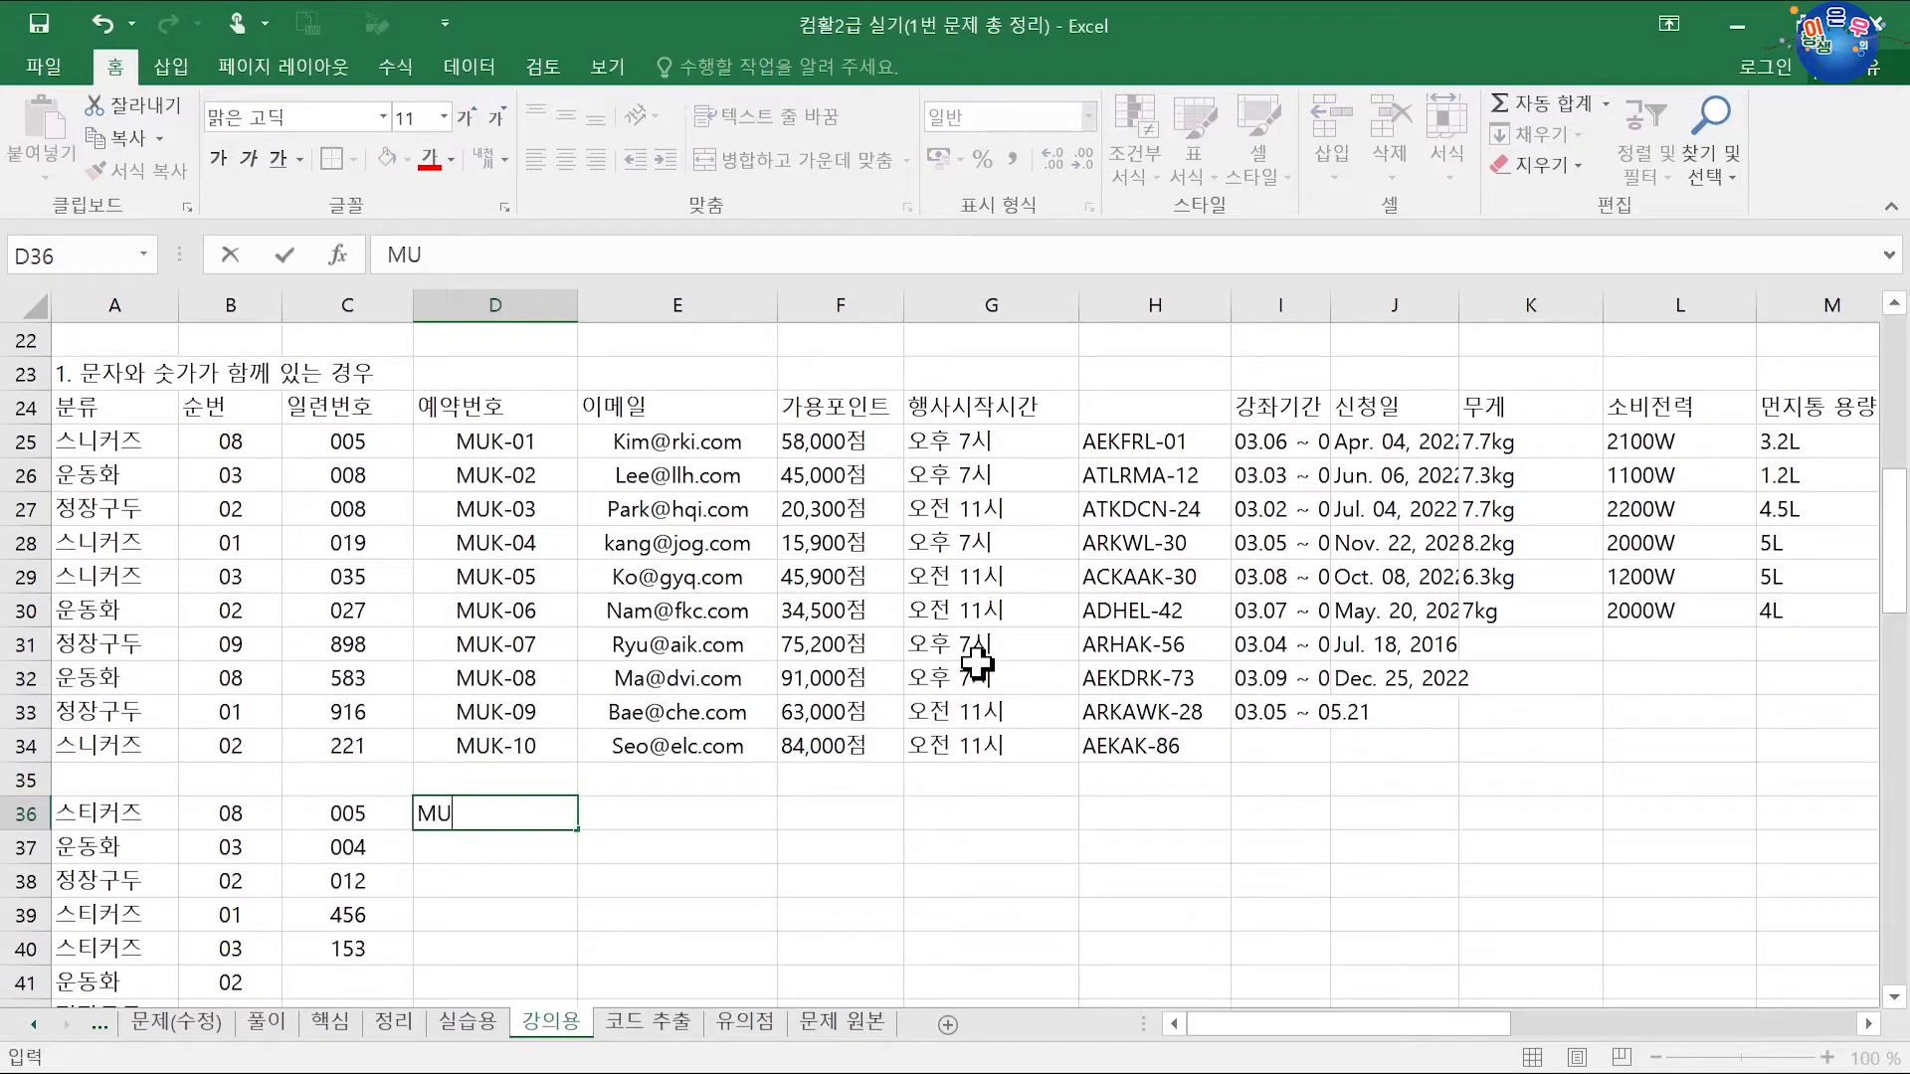
type("MUK-01")
key("Return")
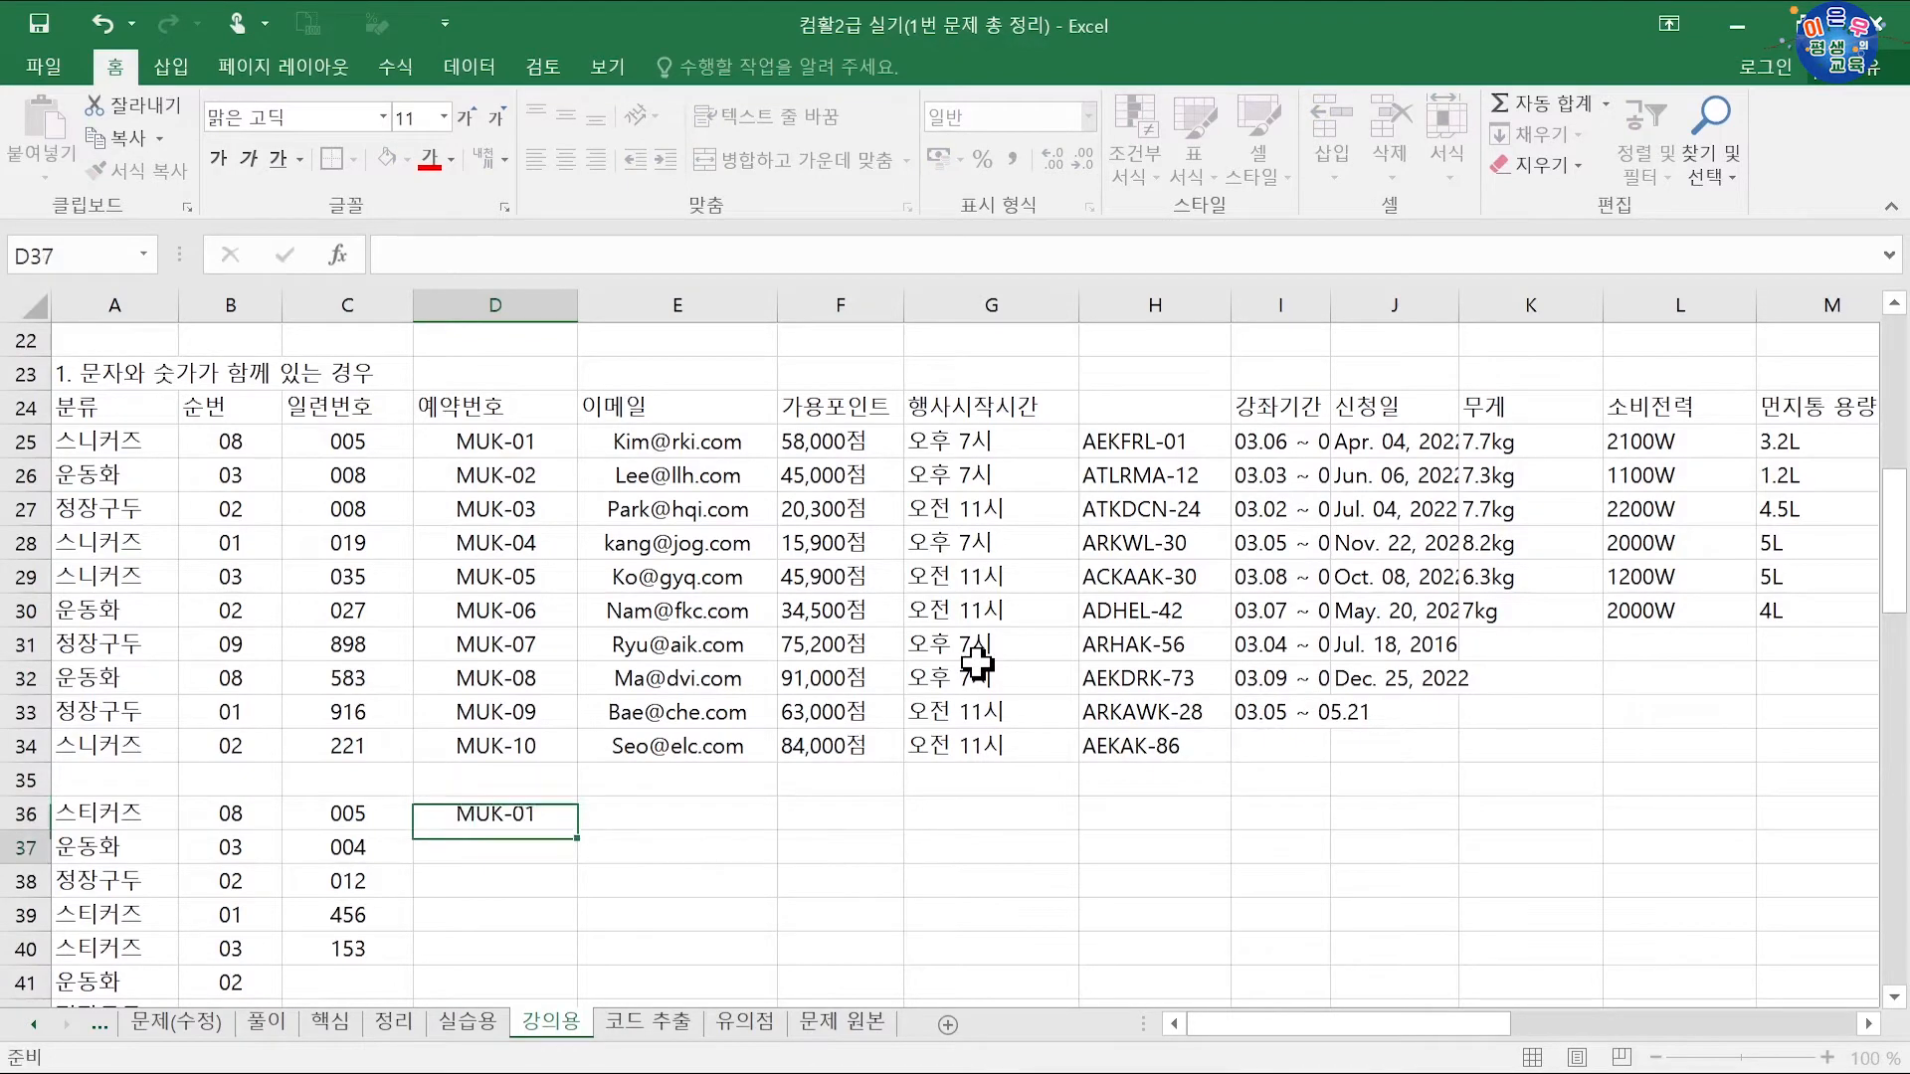
scroll(751, 640, "down", 2)
left_click(546, 614)
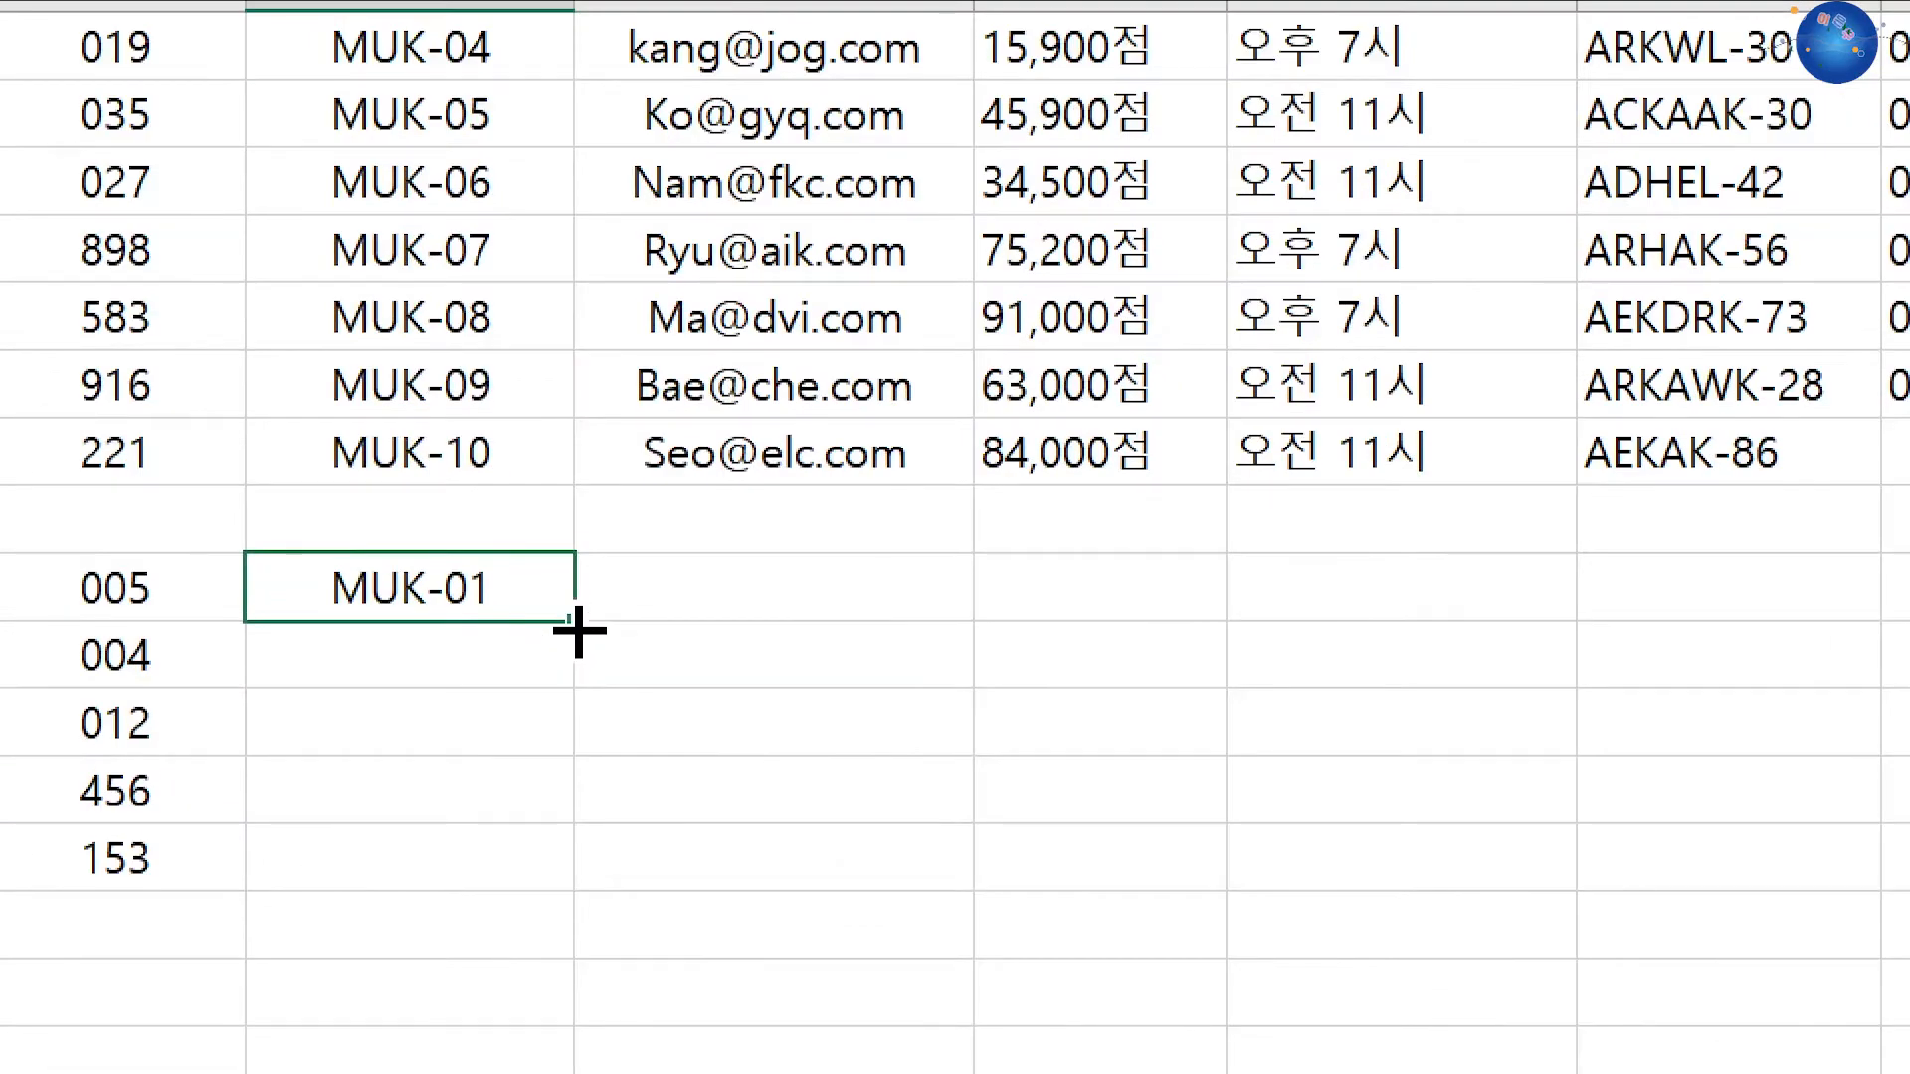
left_click_drag(577, 632, 531, 910)
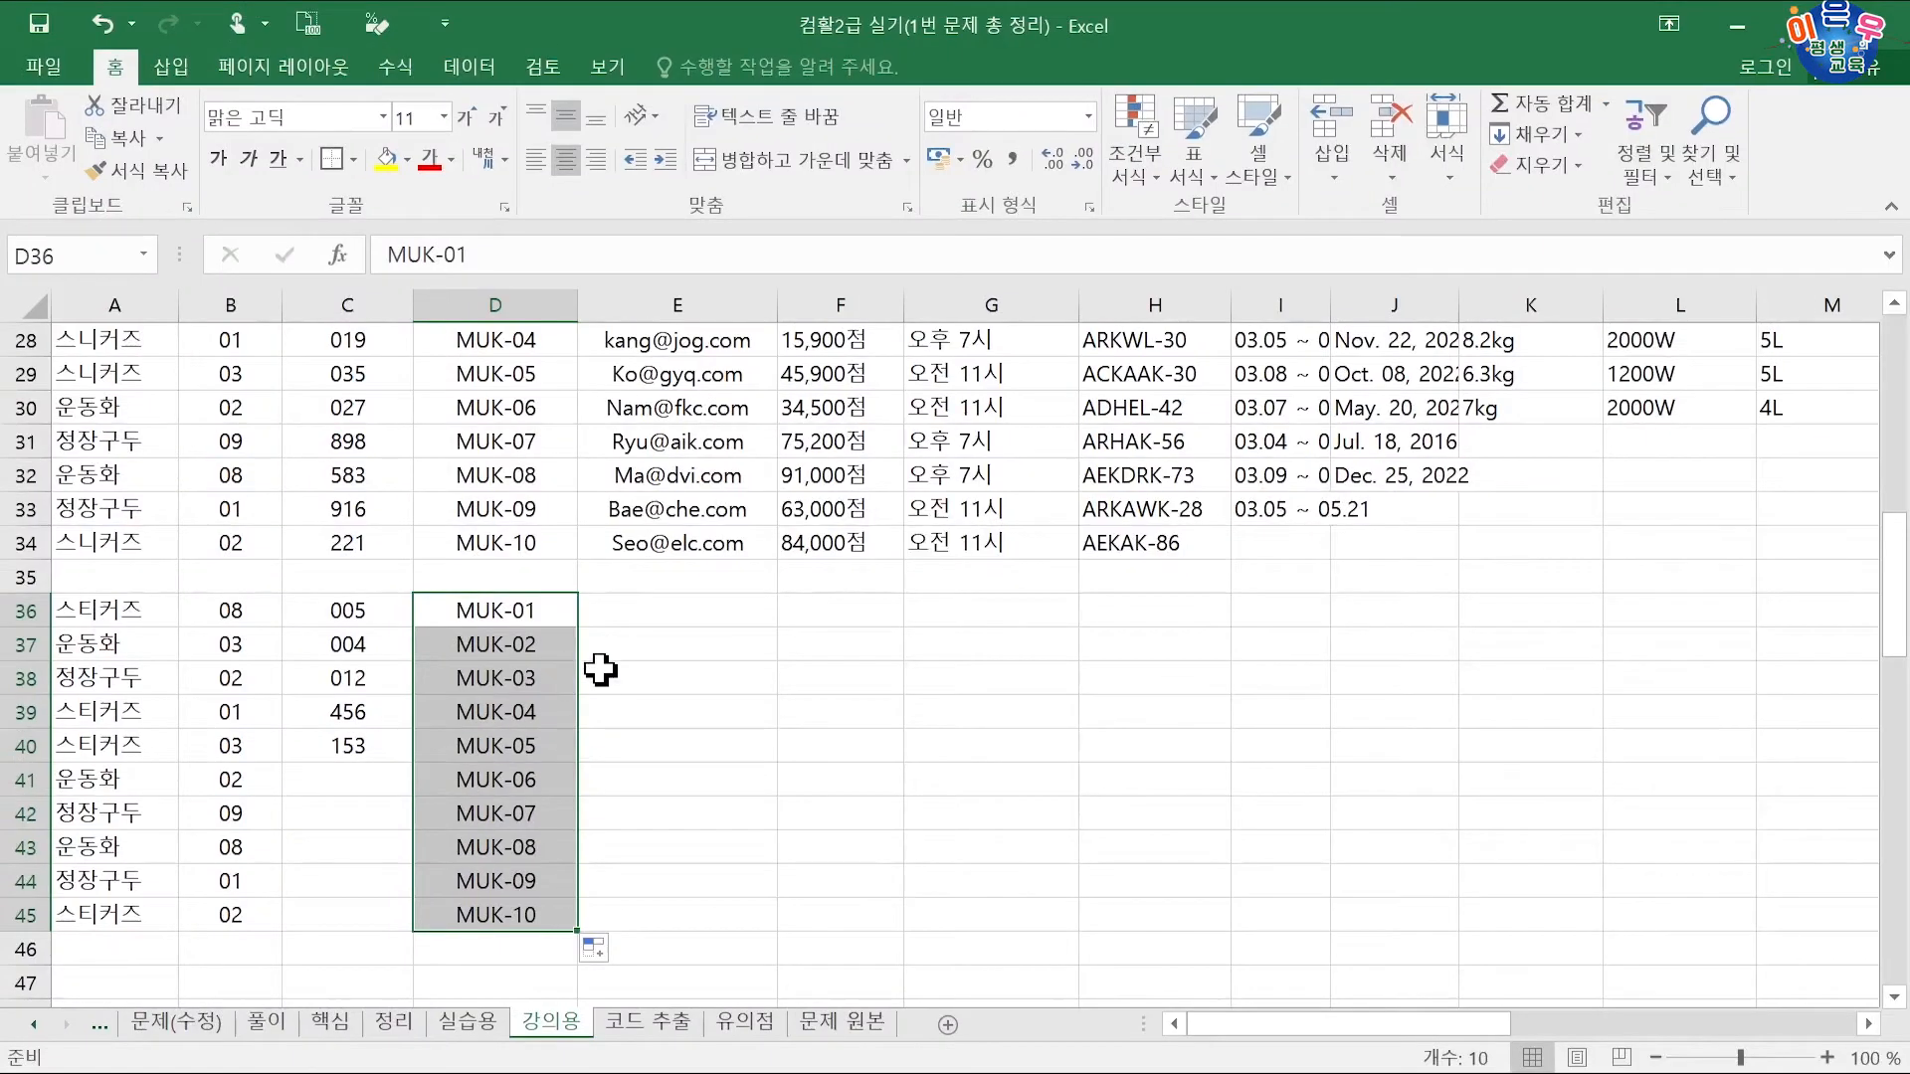
scroll(620, 437, "up", 2)
left_click(693, 450)
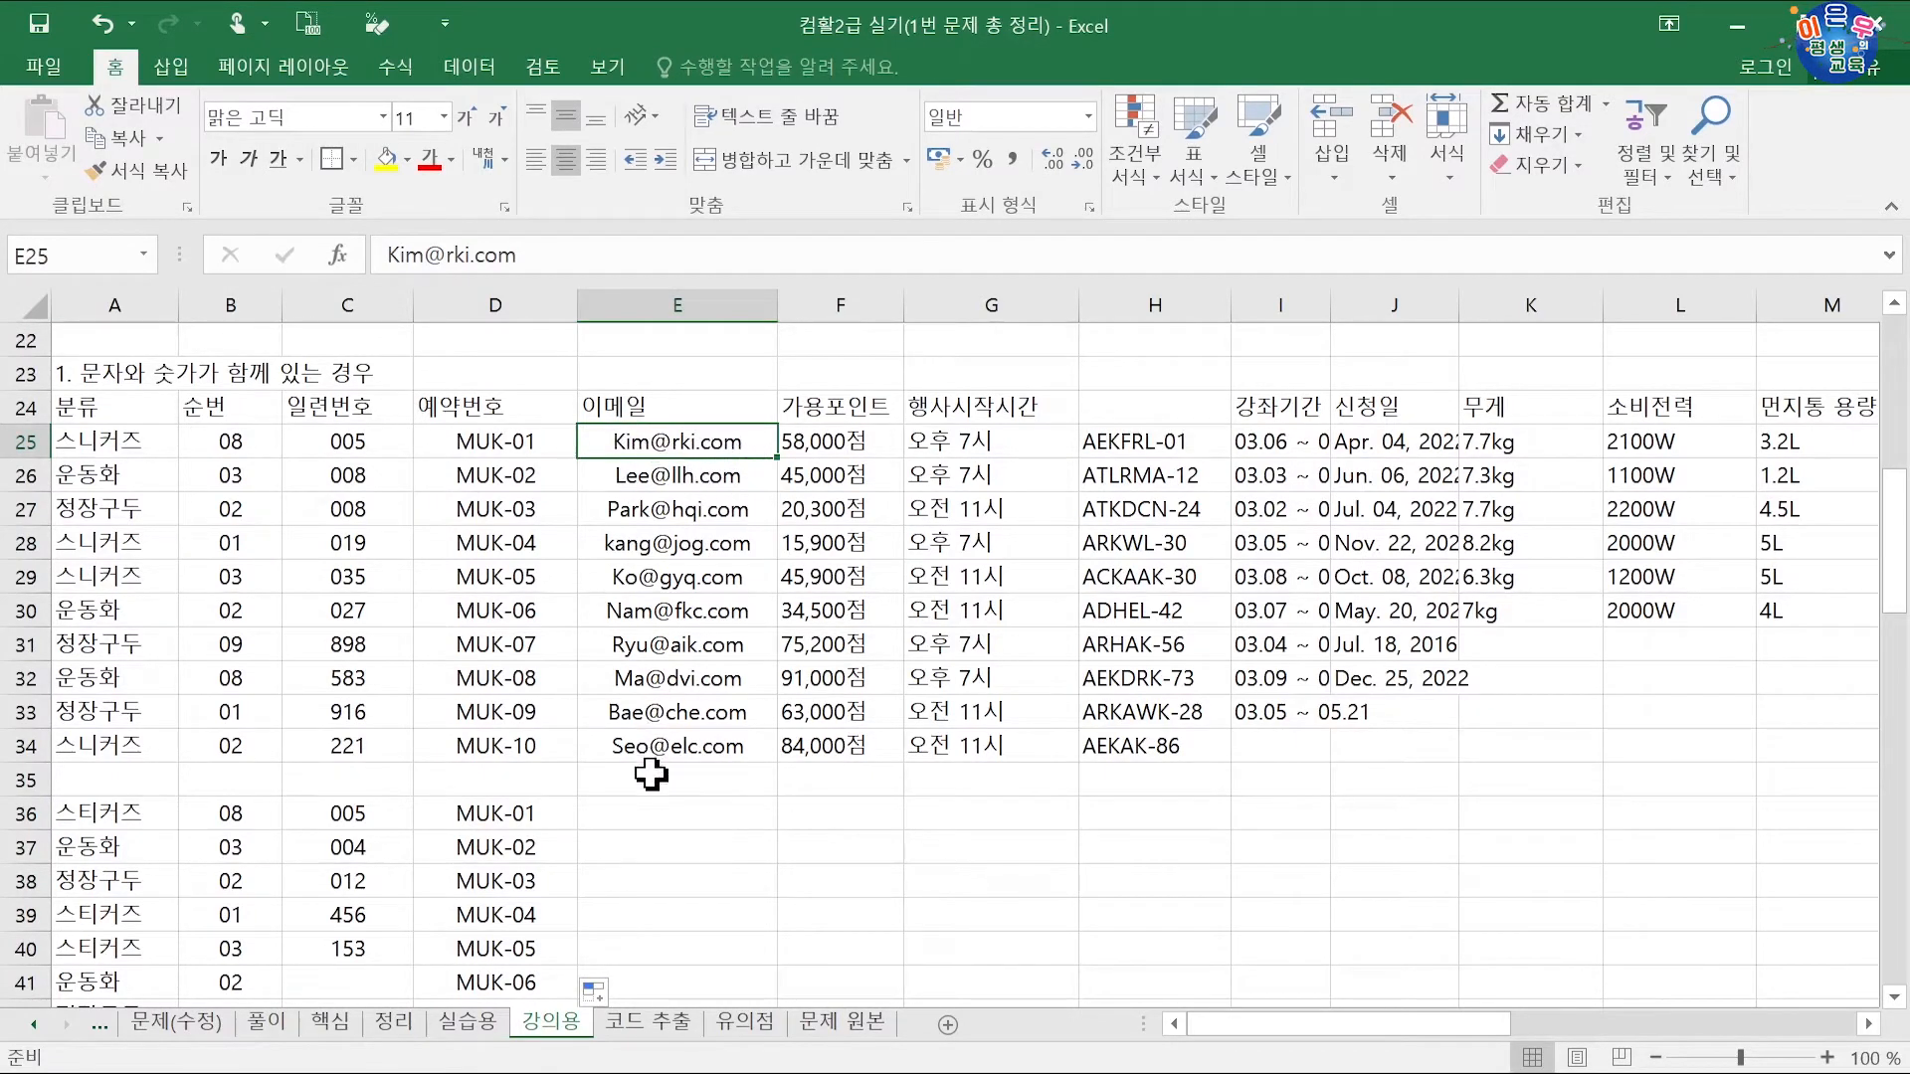
Step: Type each of the first three emails' joined name-and-domain strings into E36, E37 and E38
left_click(639, 811)
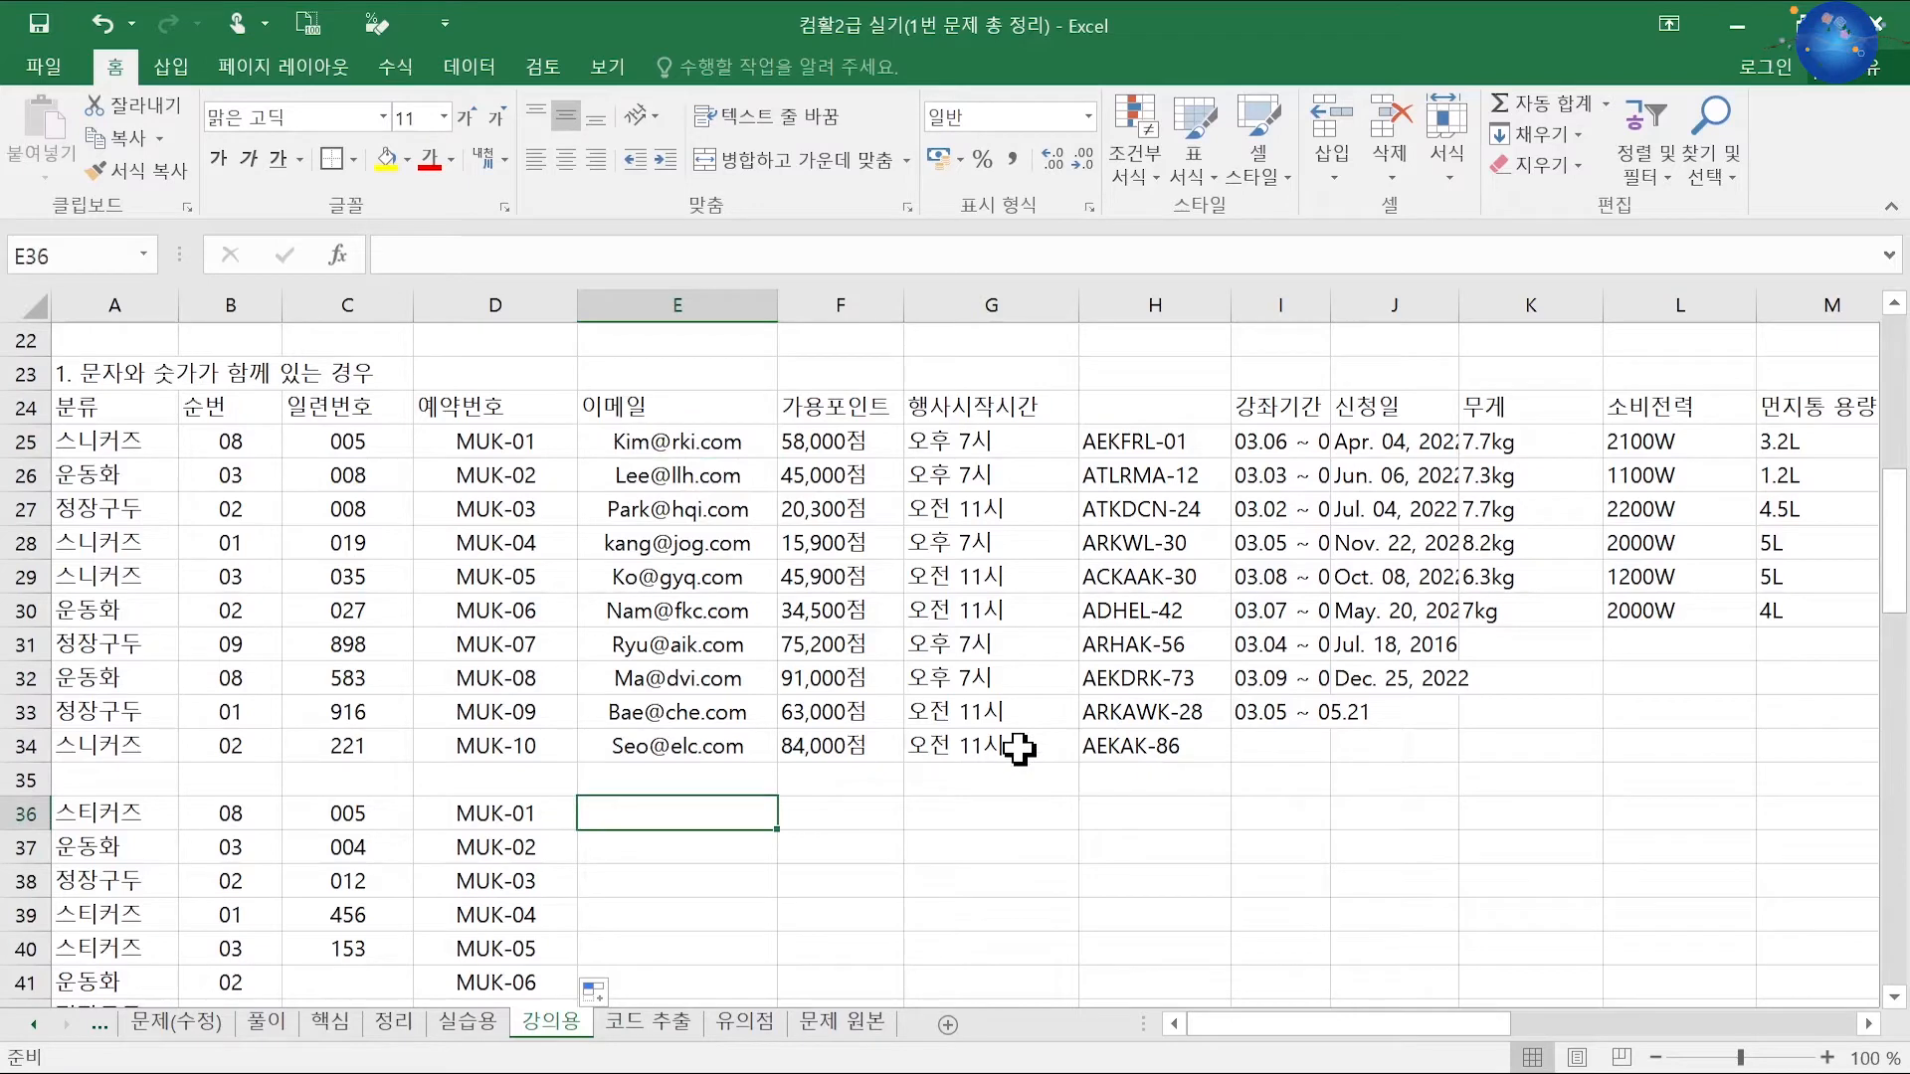
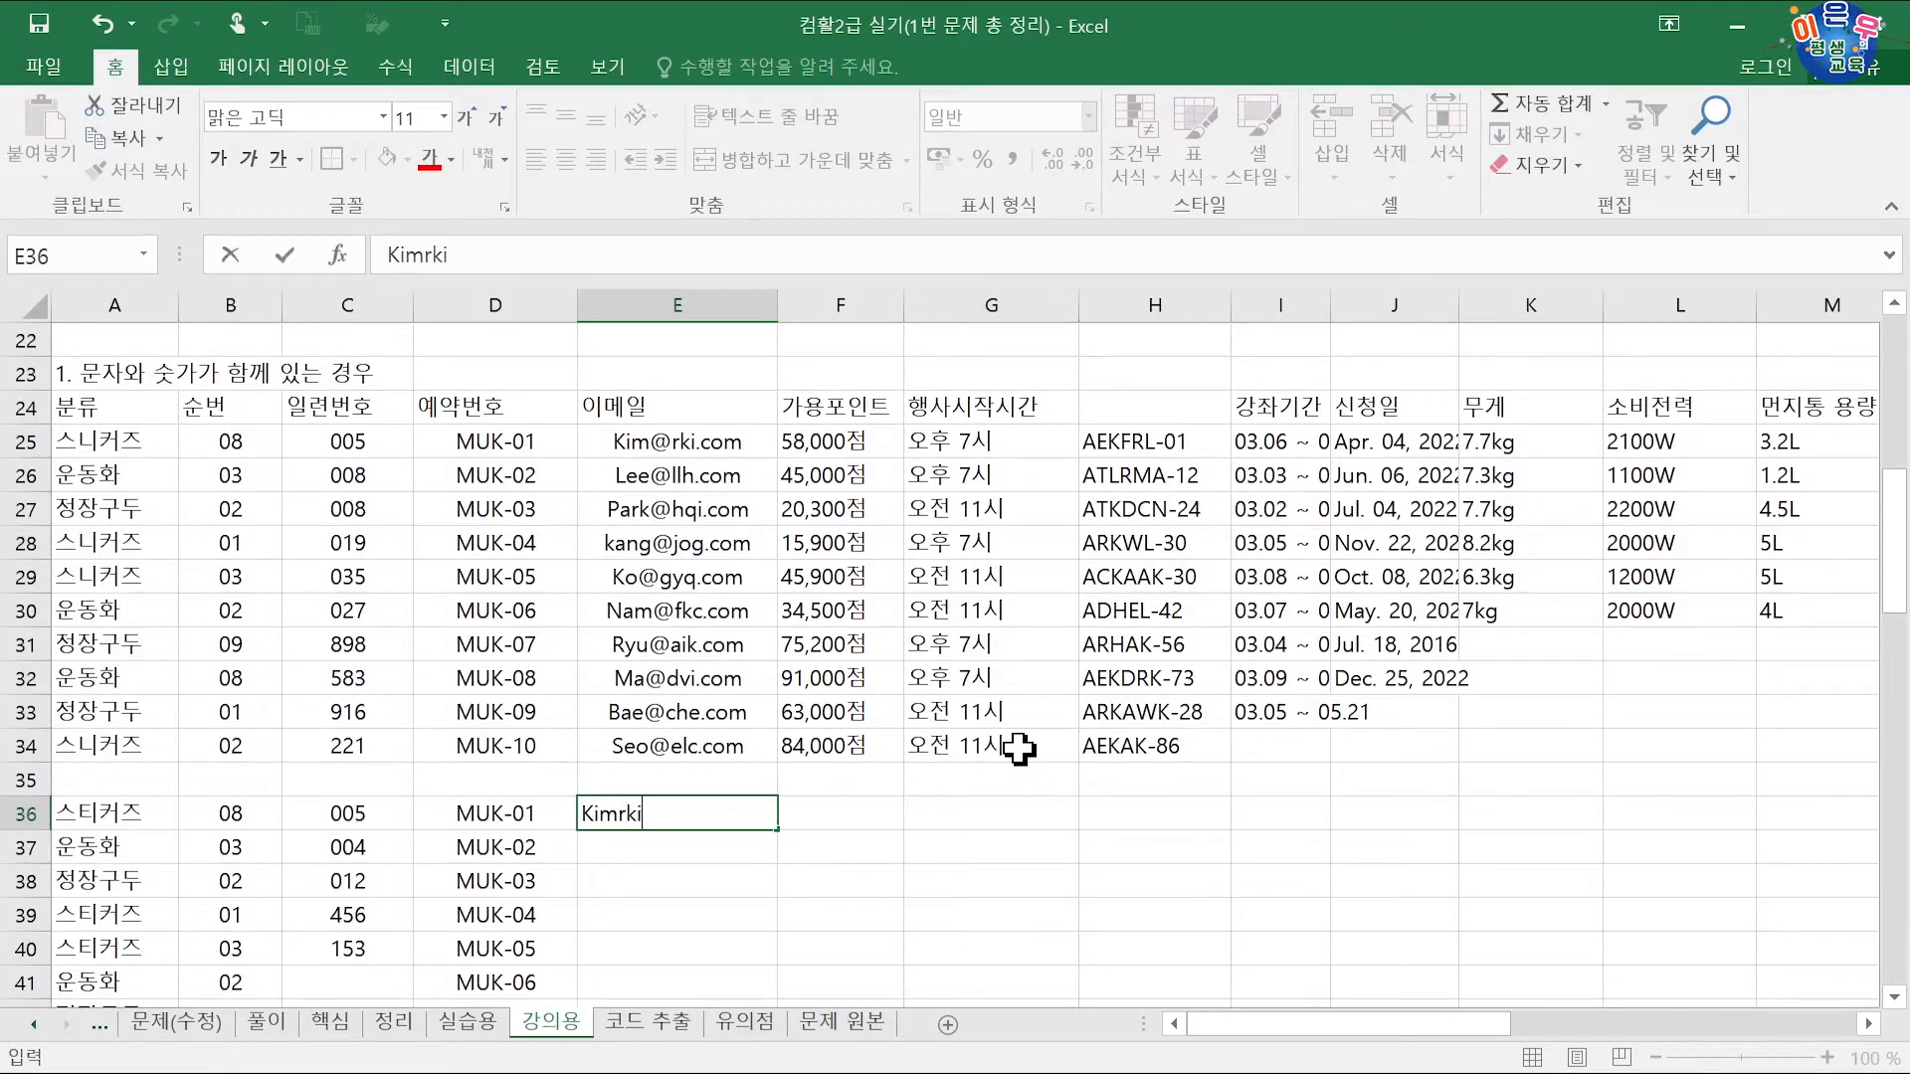
key("Return")
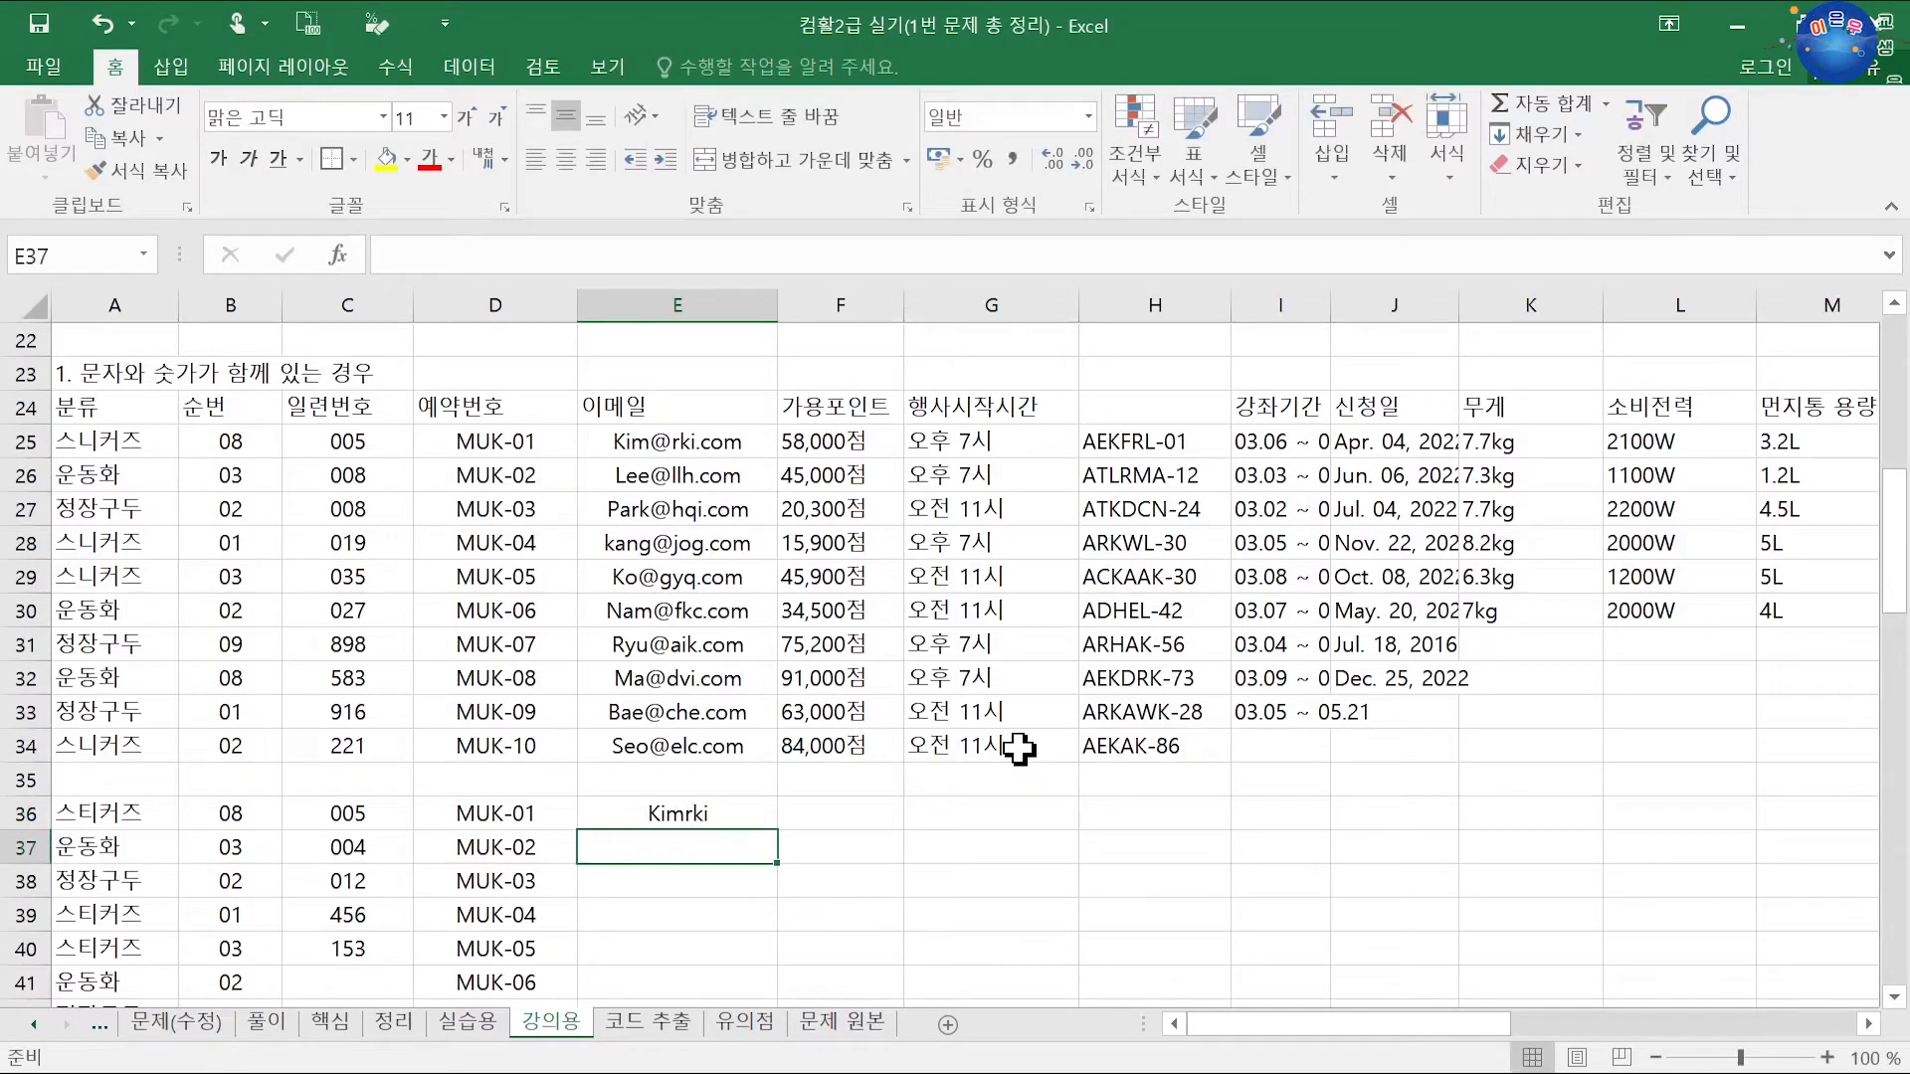
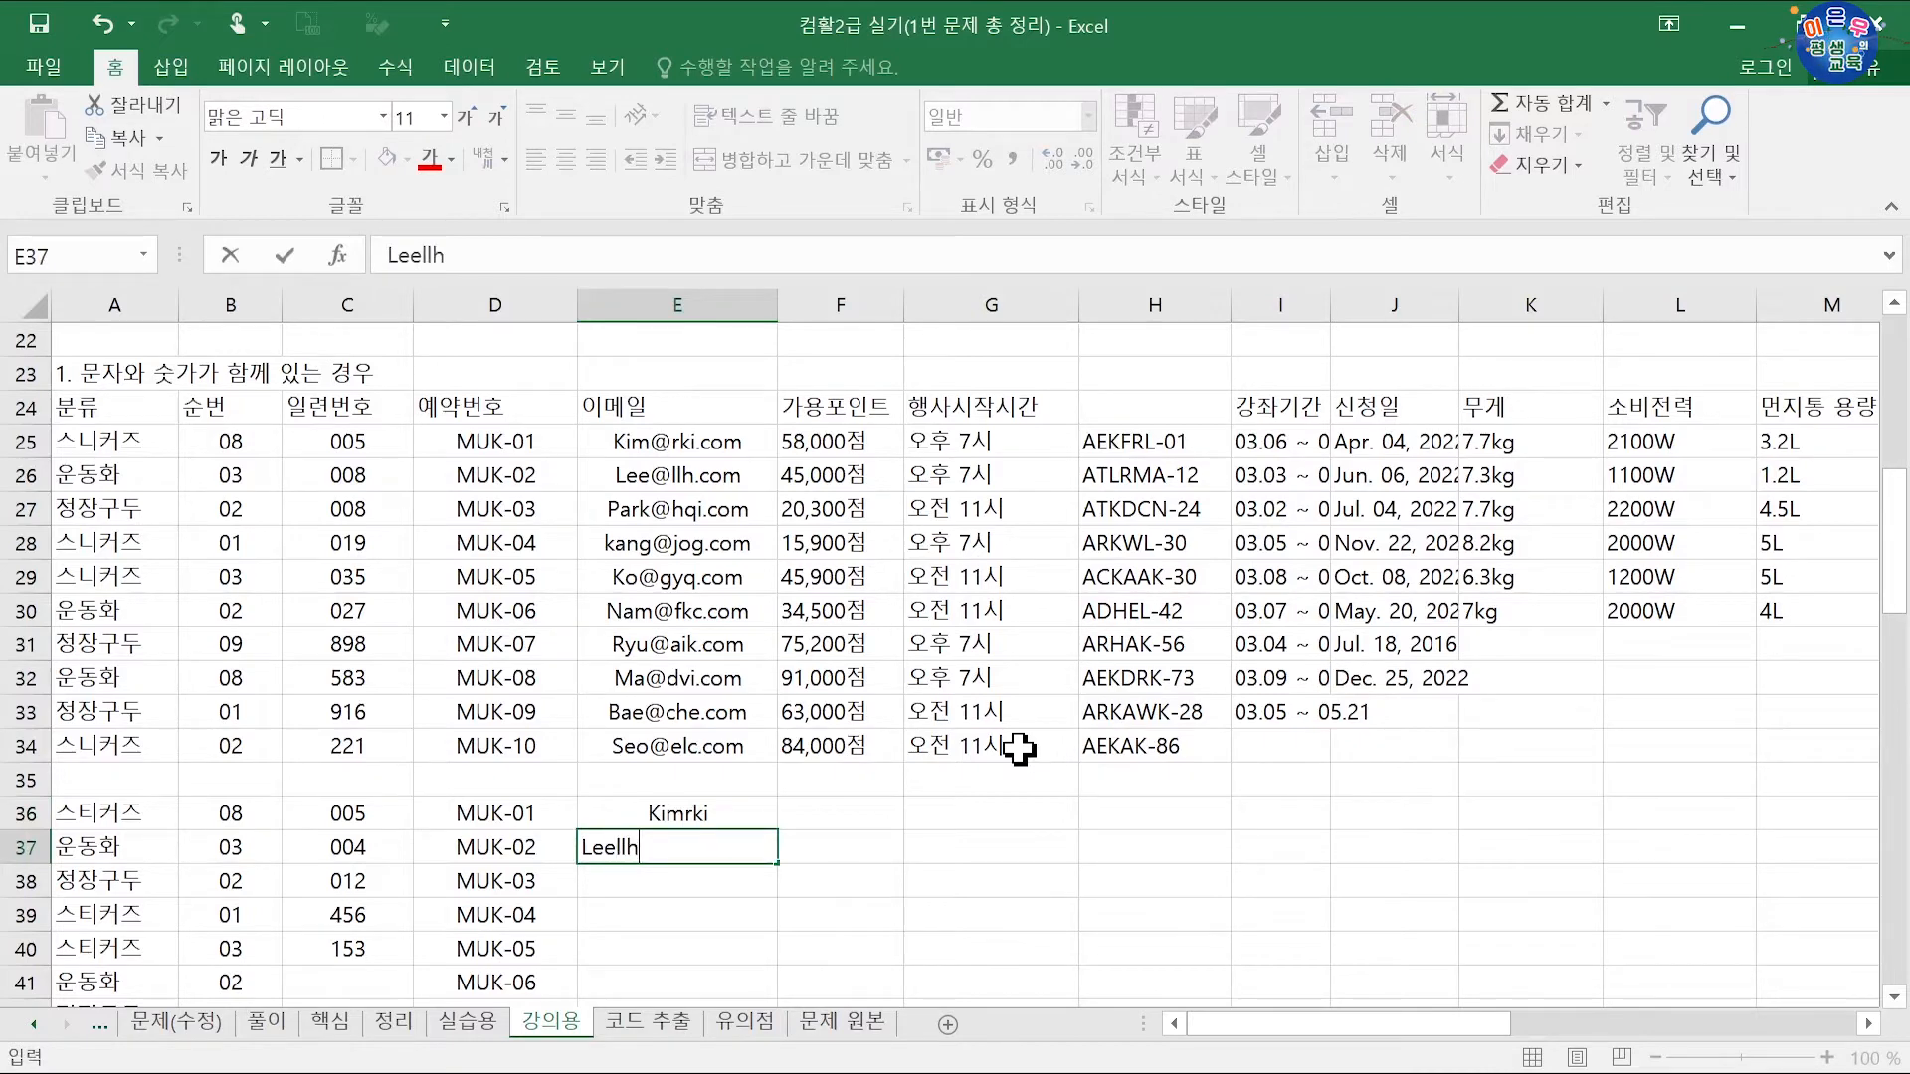
key("Return")
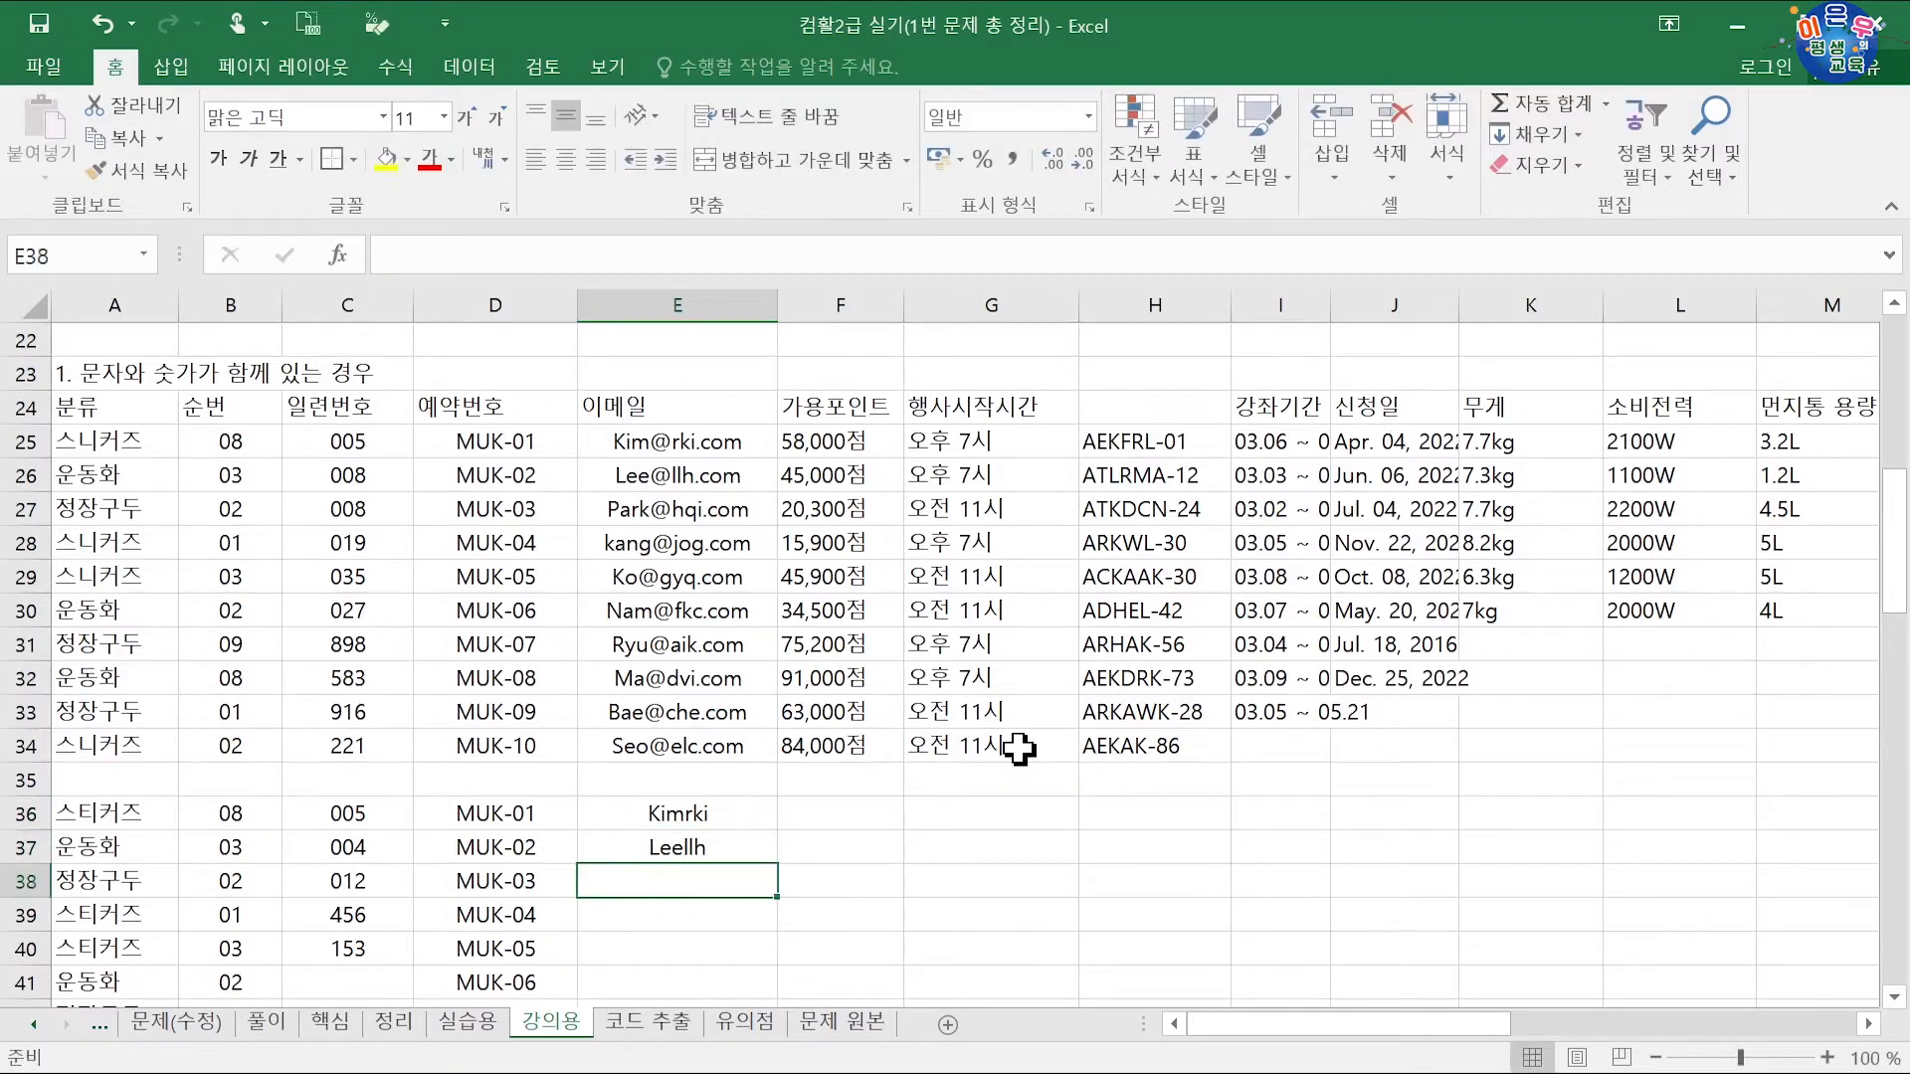
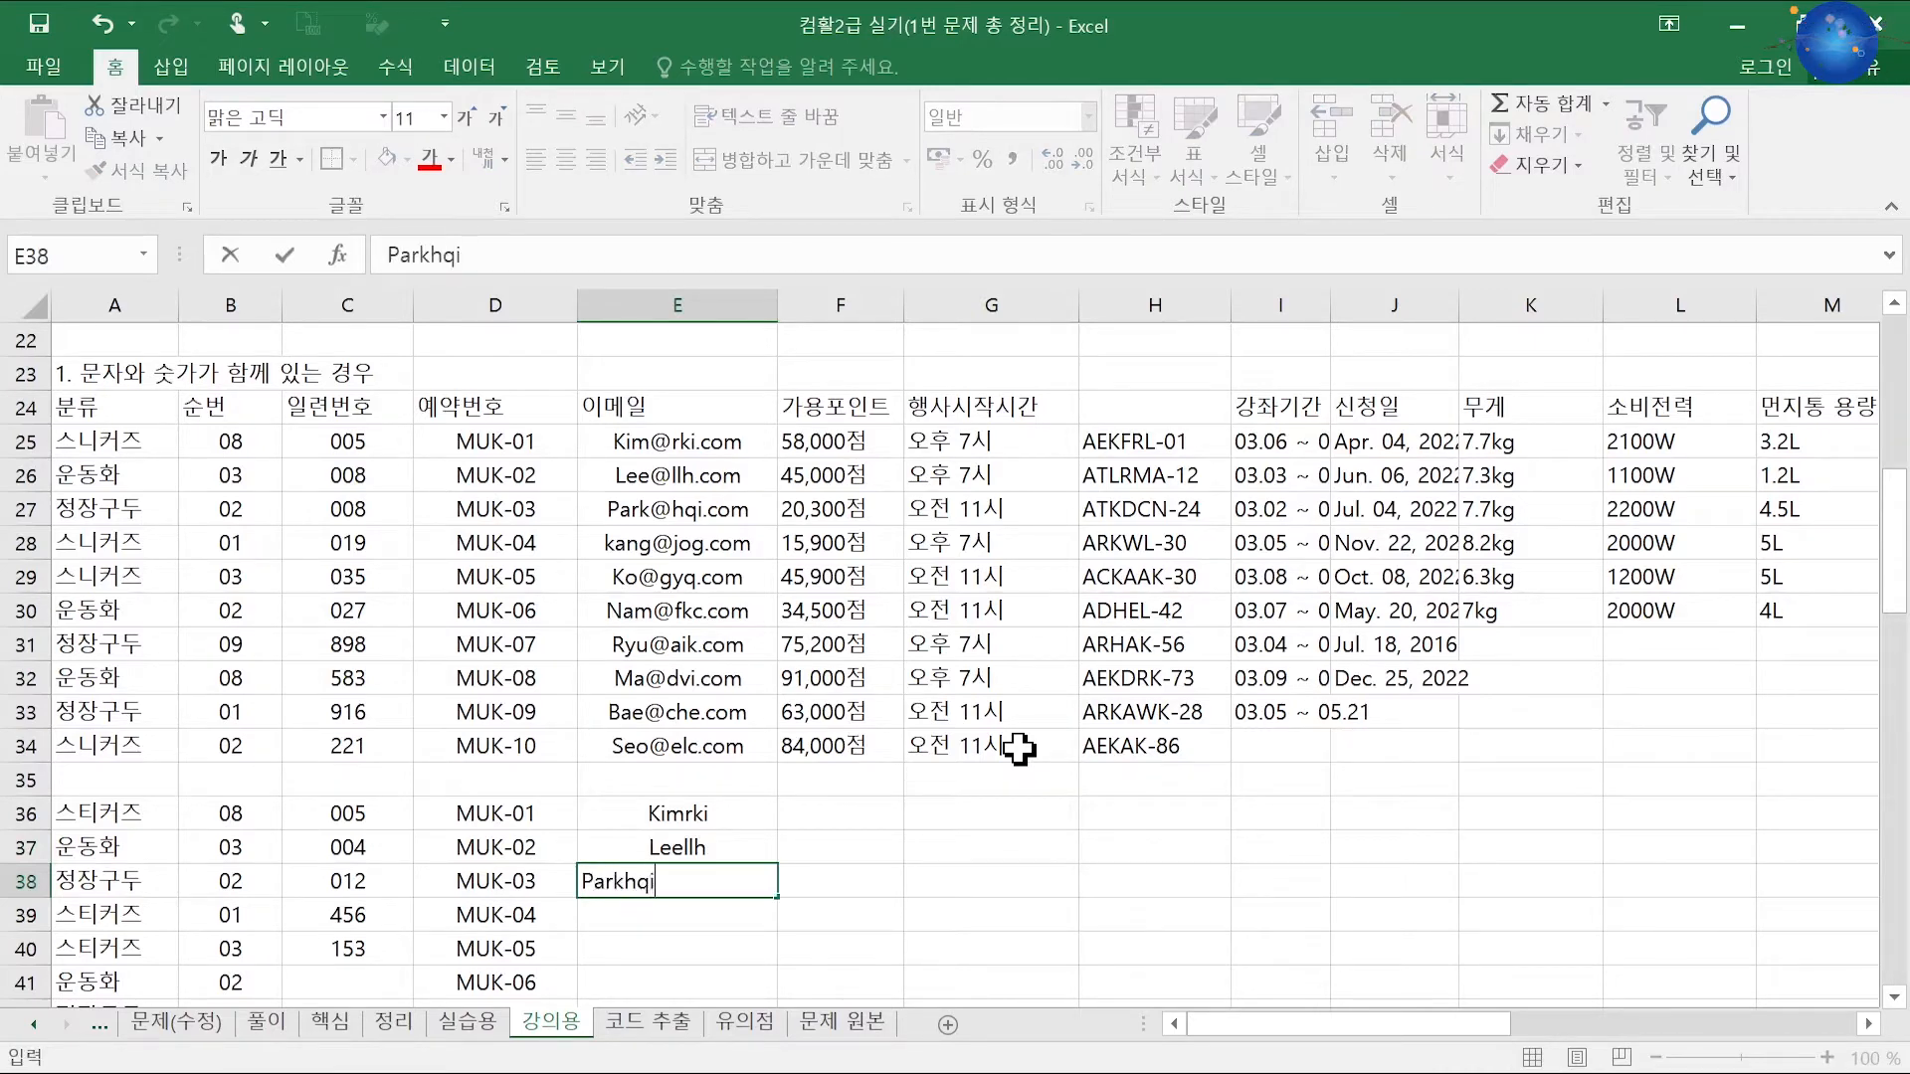
key("Return")
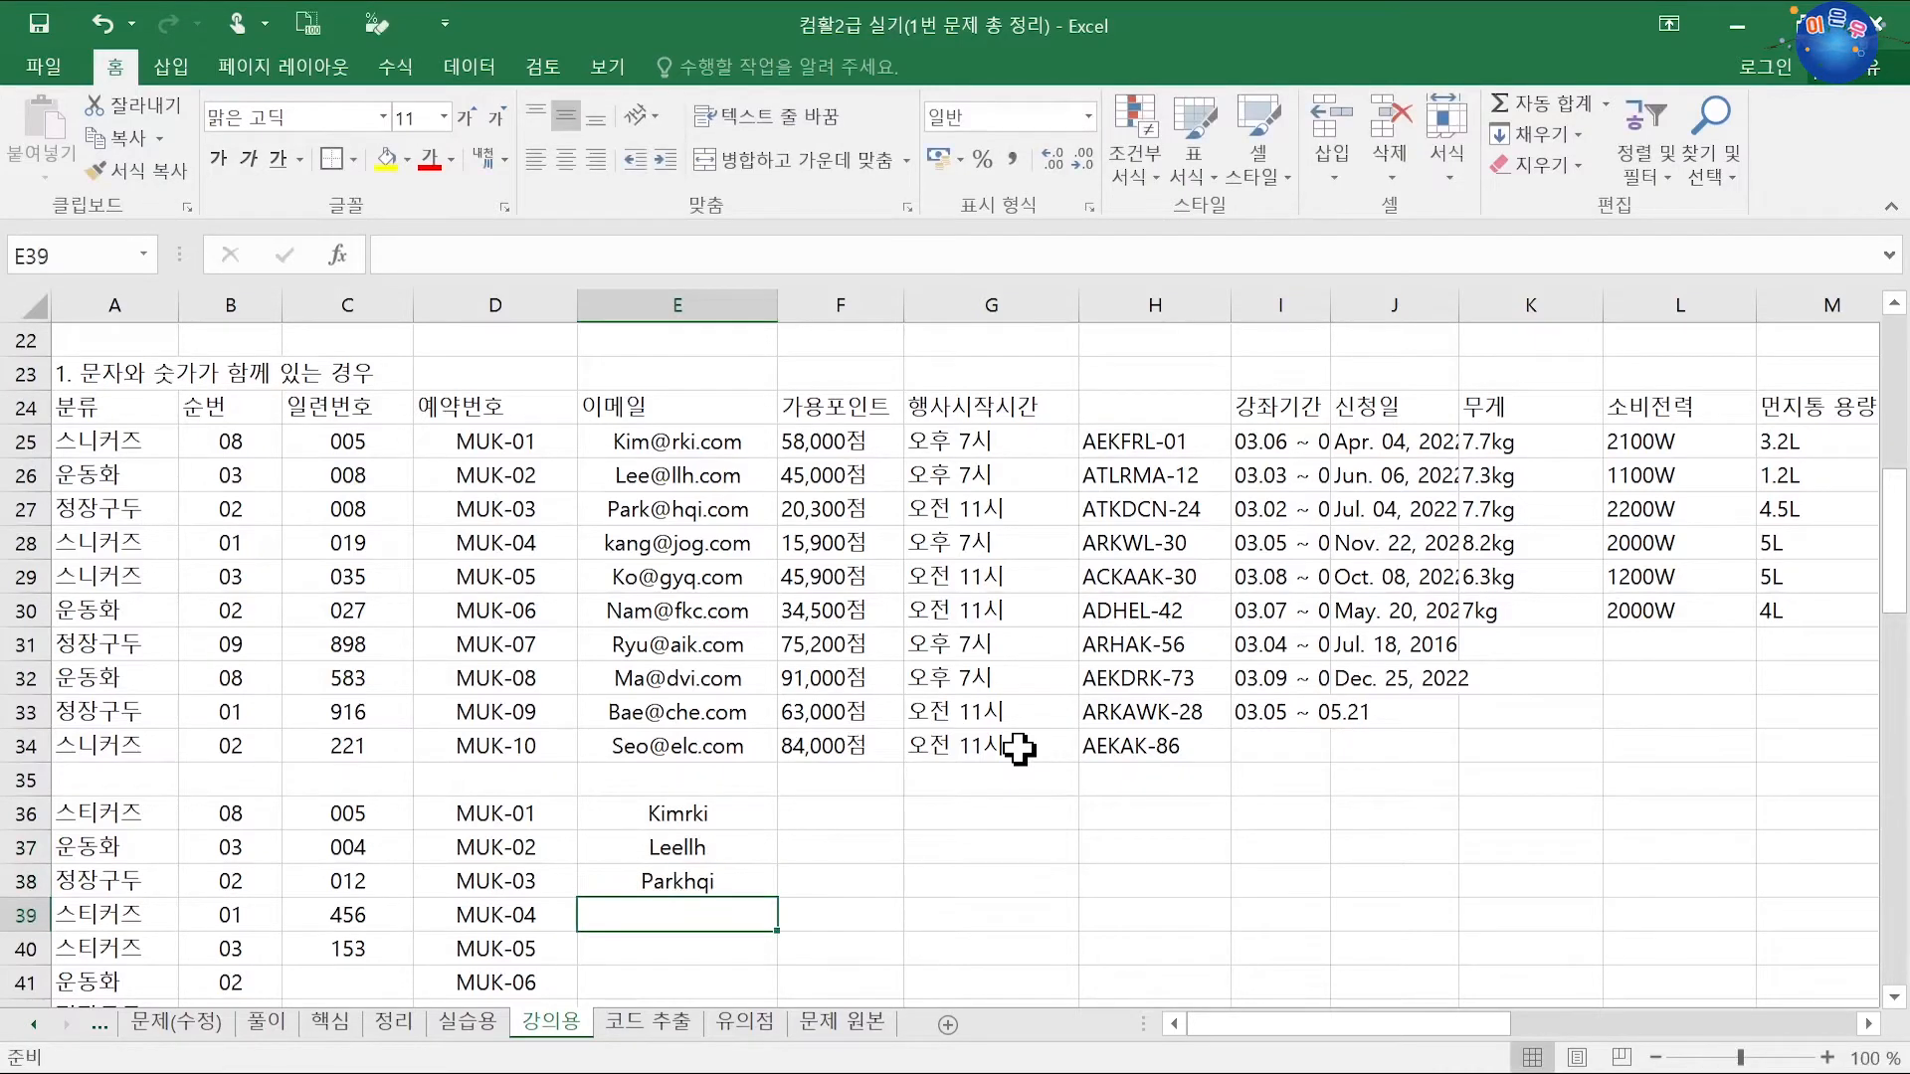
left_click(856, 802)
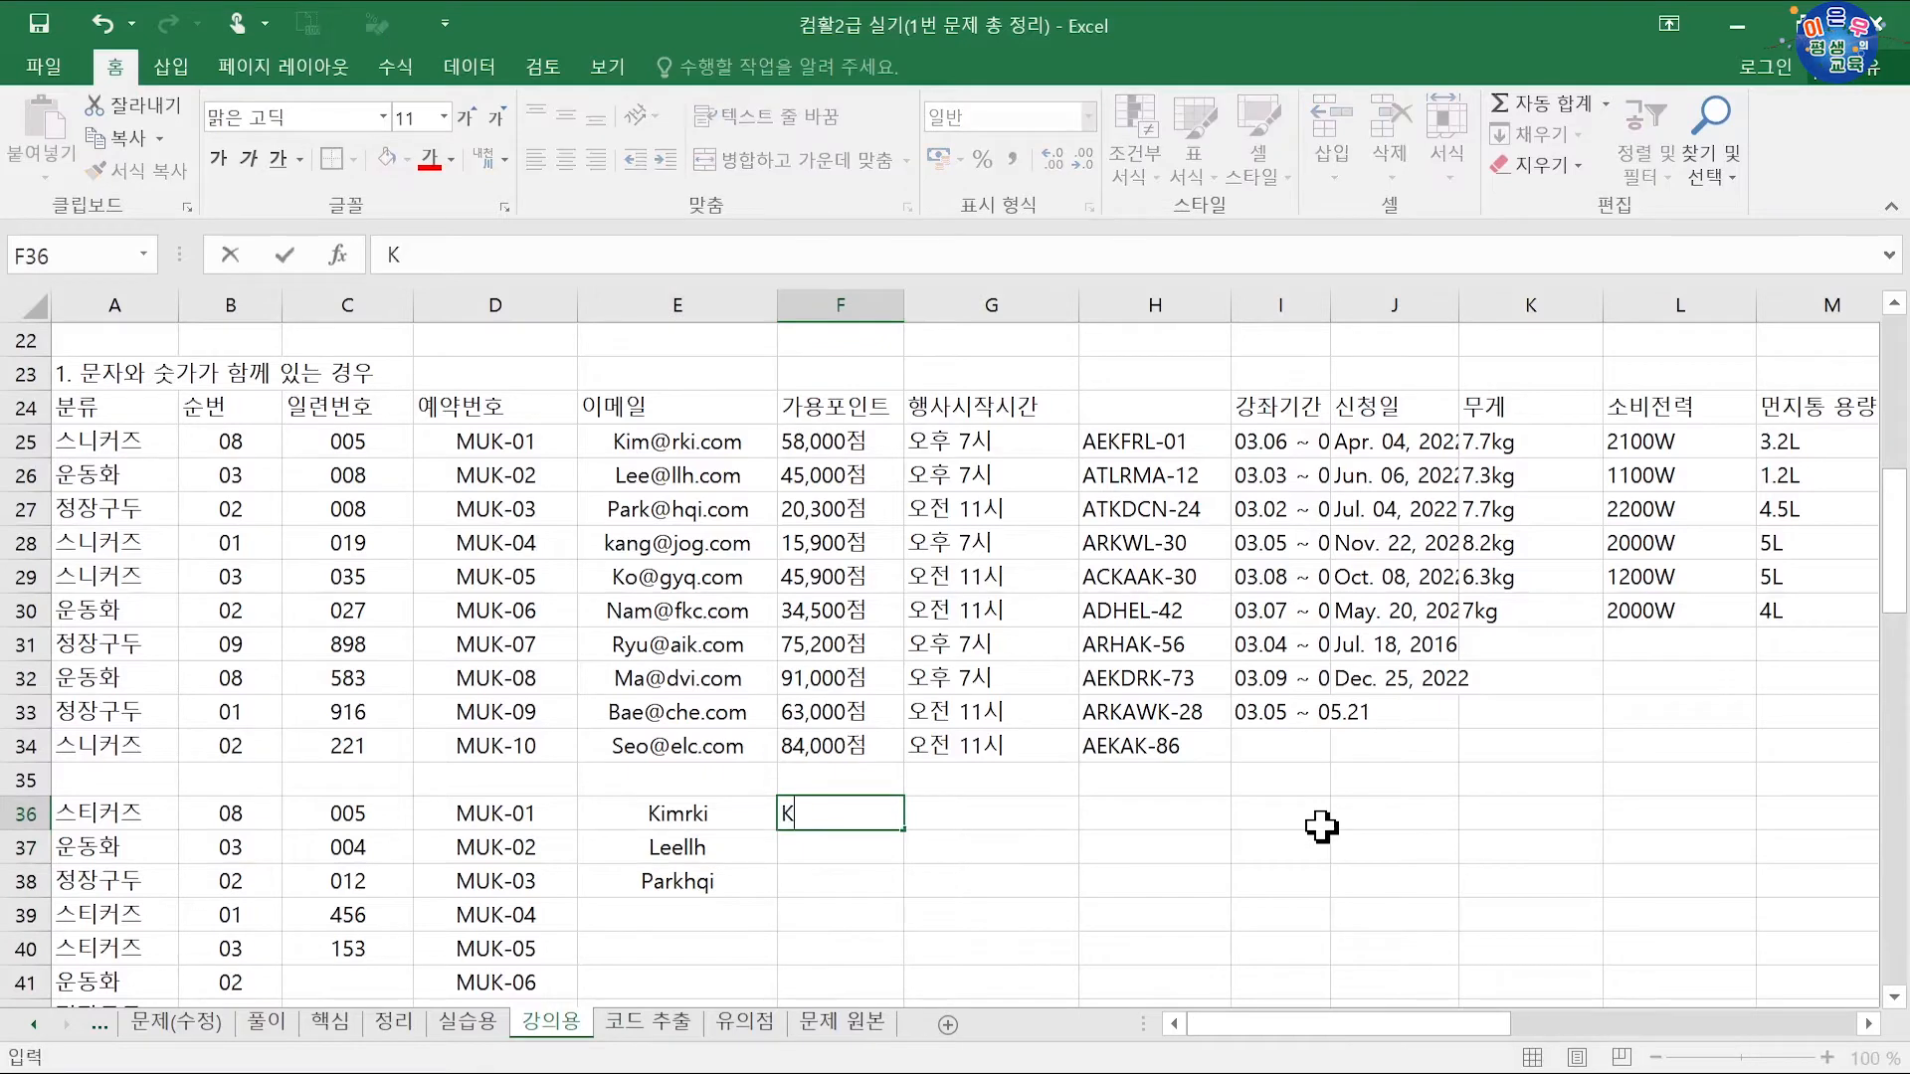
Step: Copy the E36 entry into F36 and complete it into the full email address
key("Escape")
left_click(659, 817)
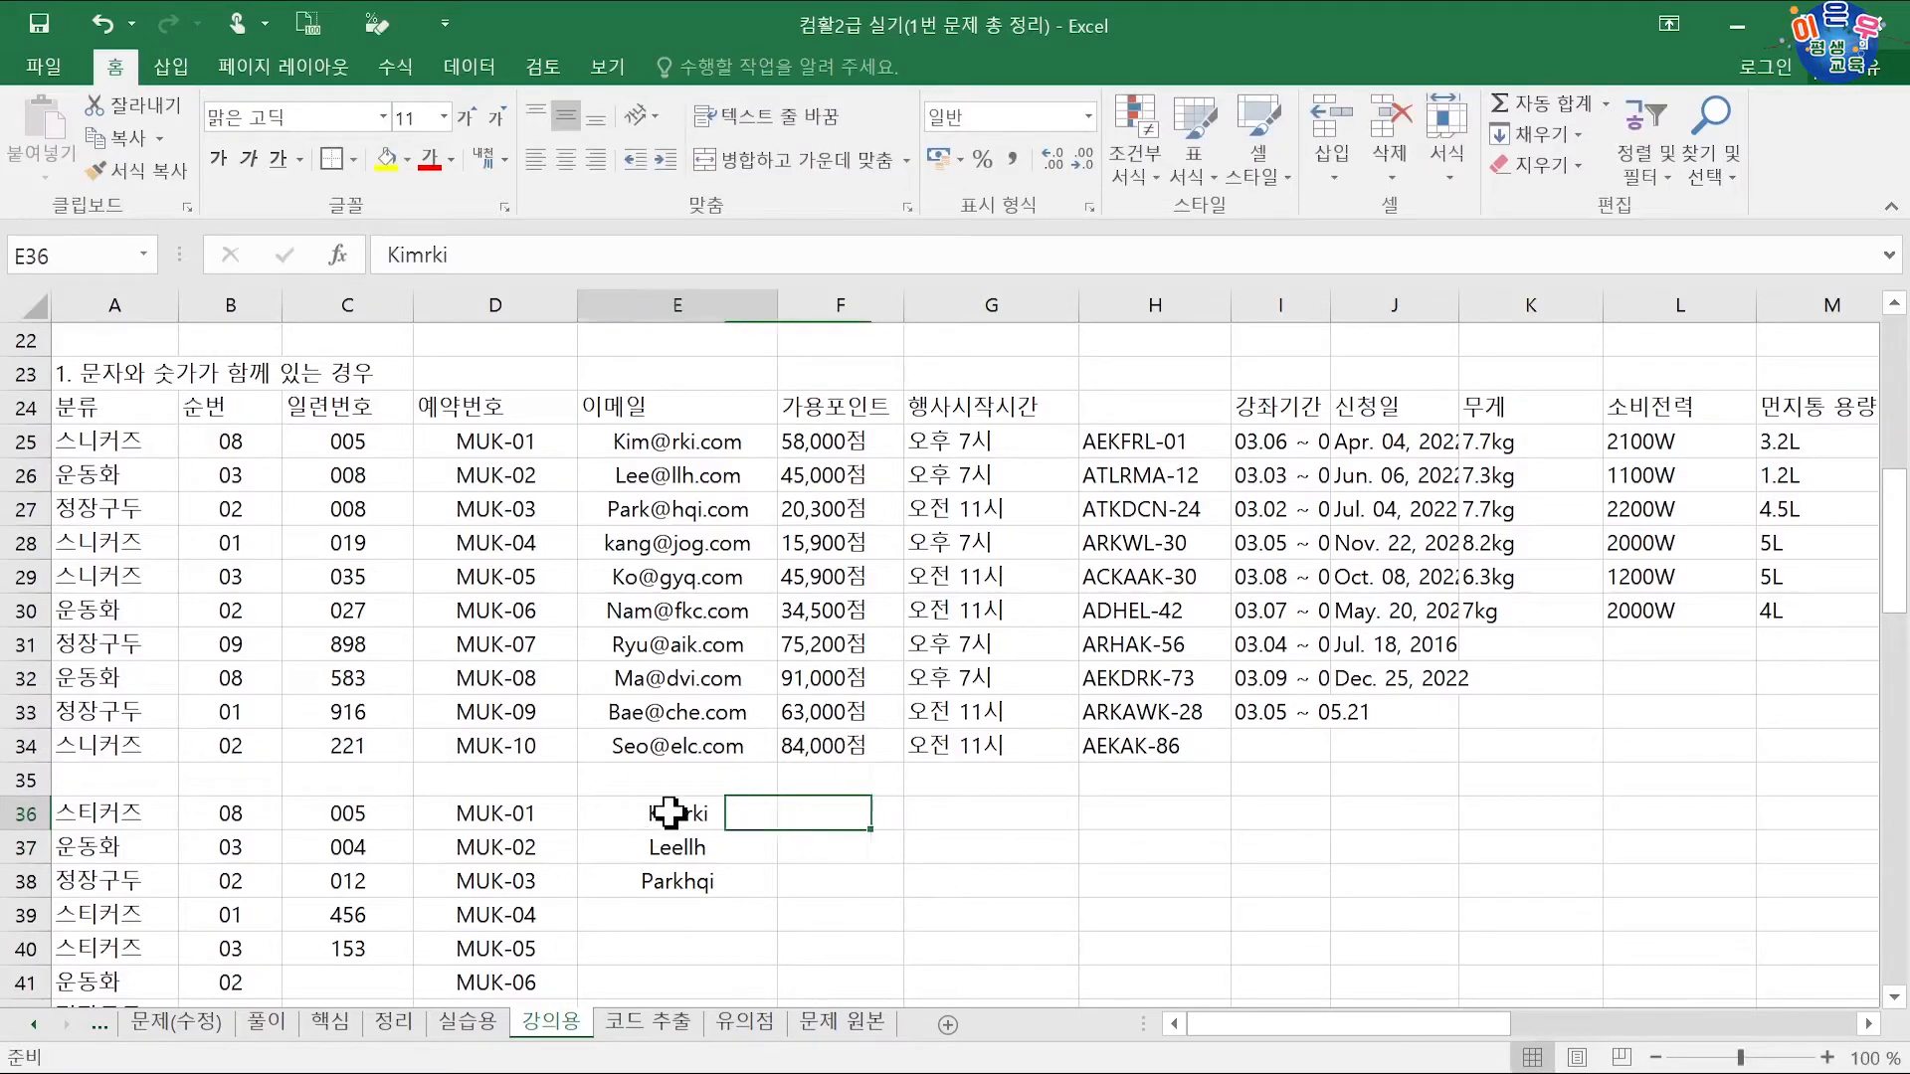
left_click_drag(777, 813, 835, 813)
double_click(848, 815)
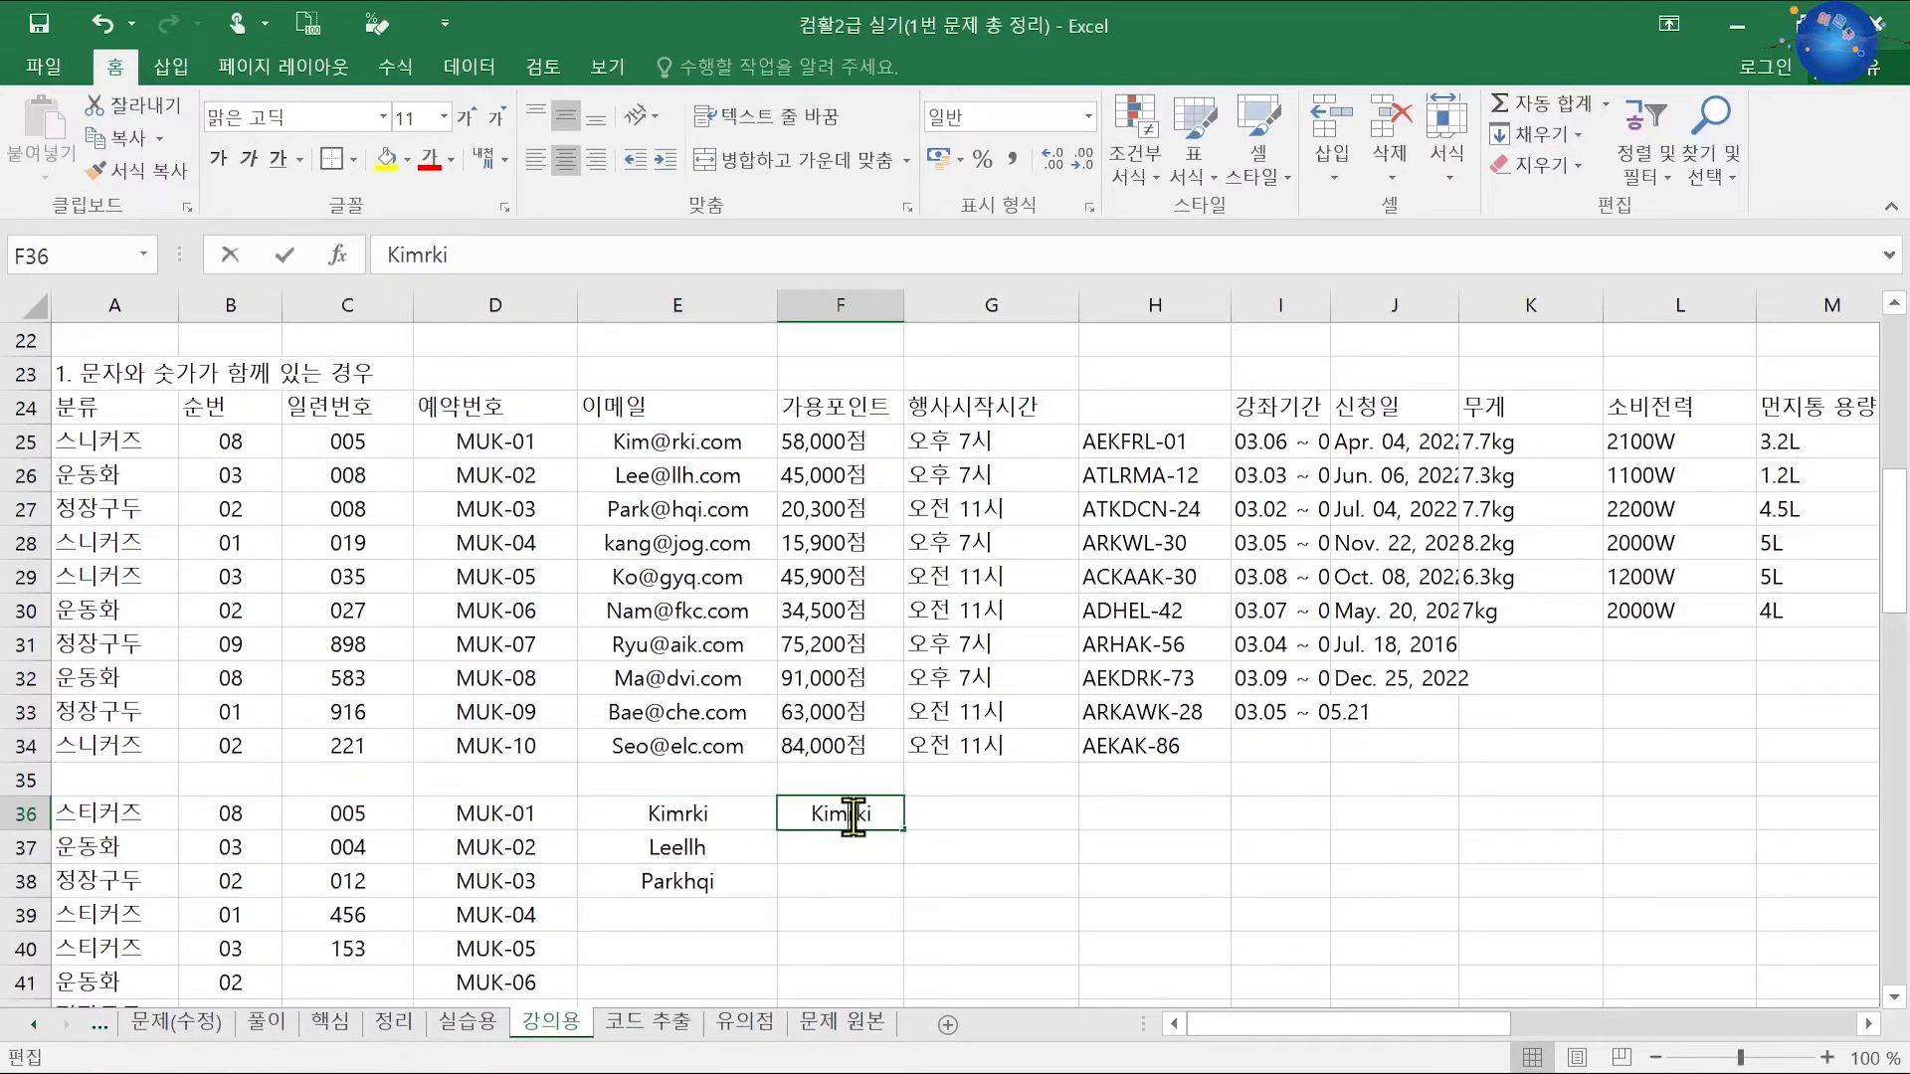
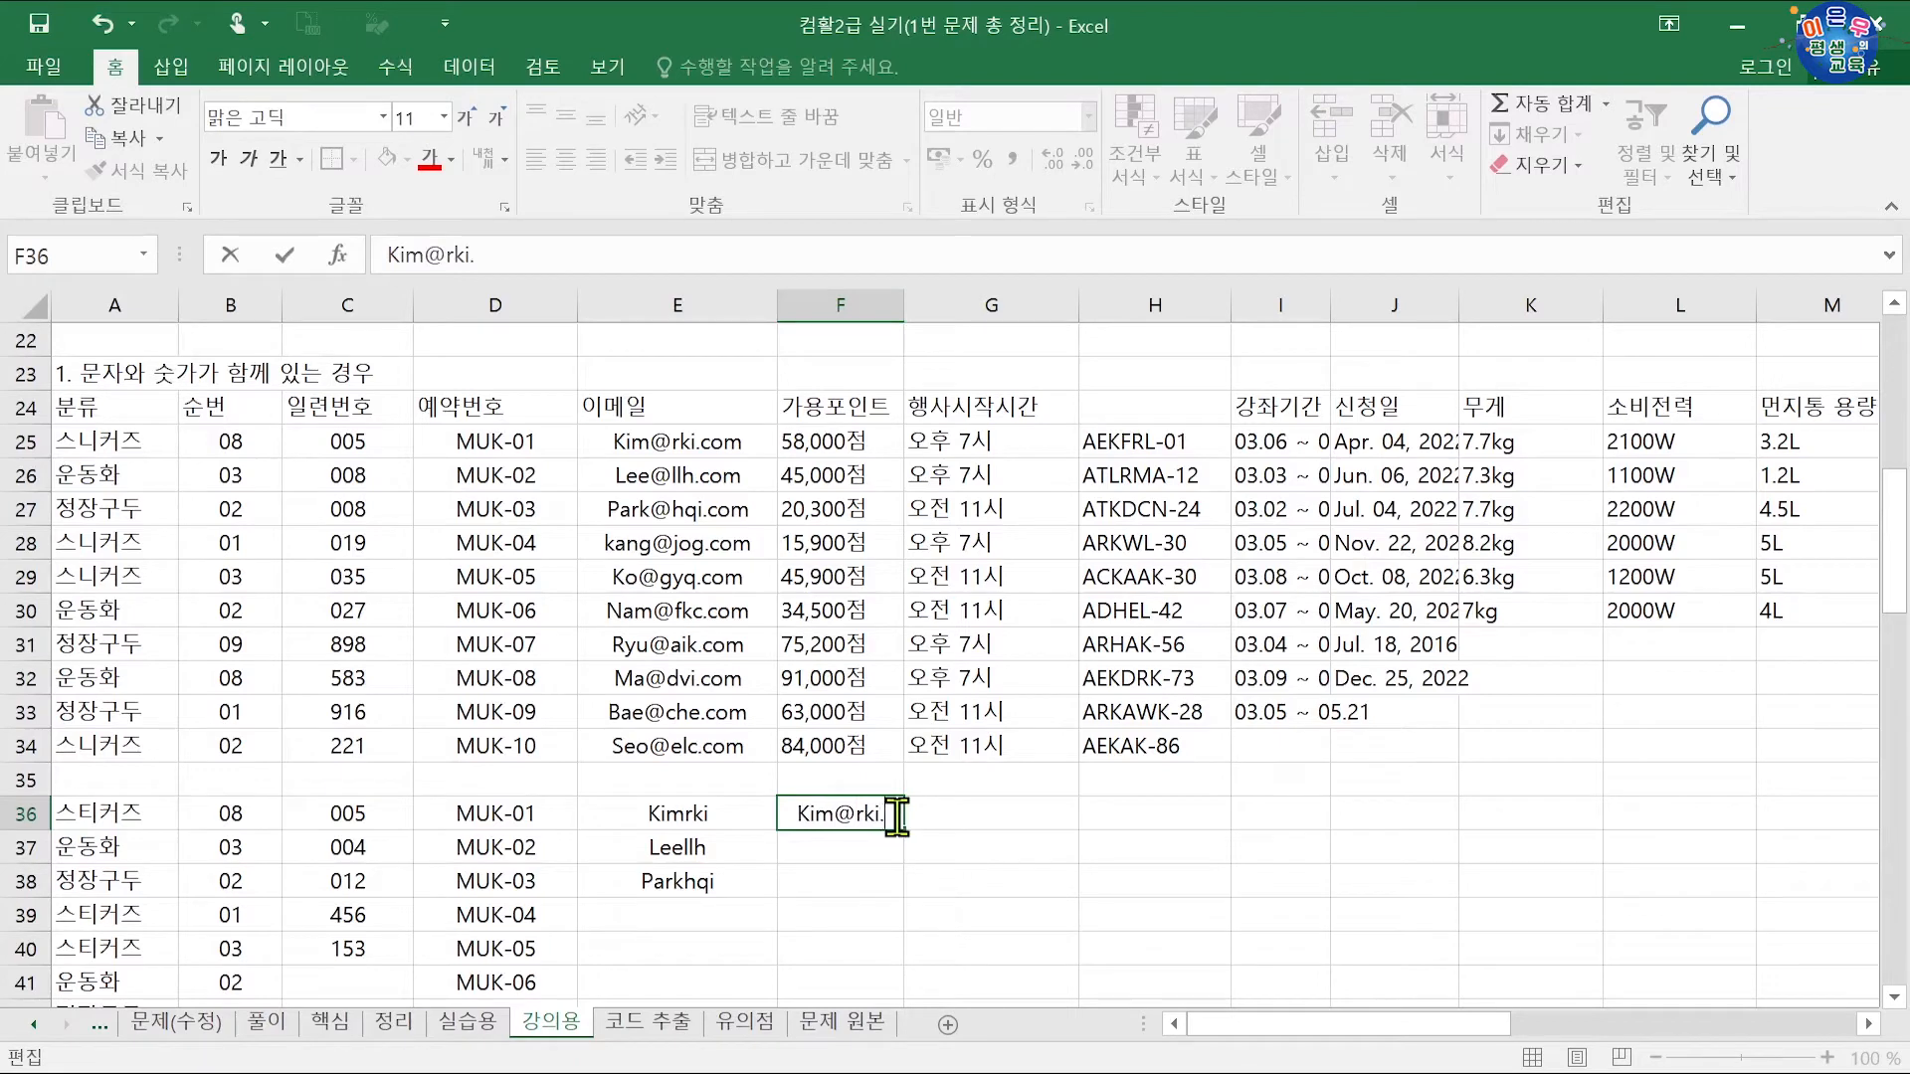
key("Return")
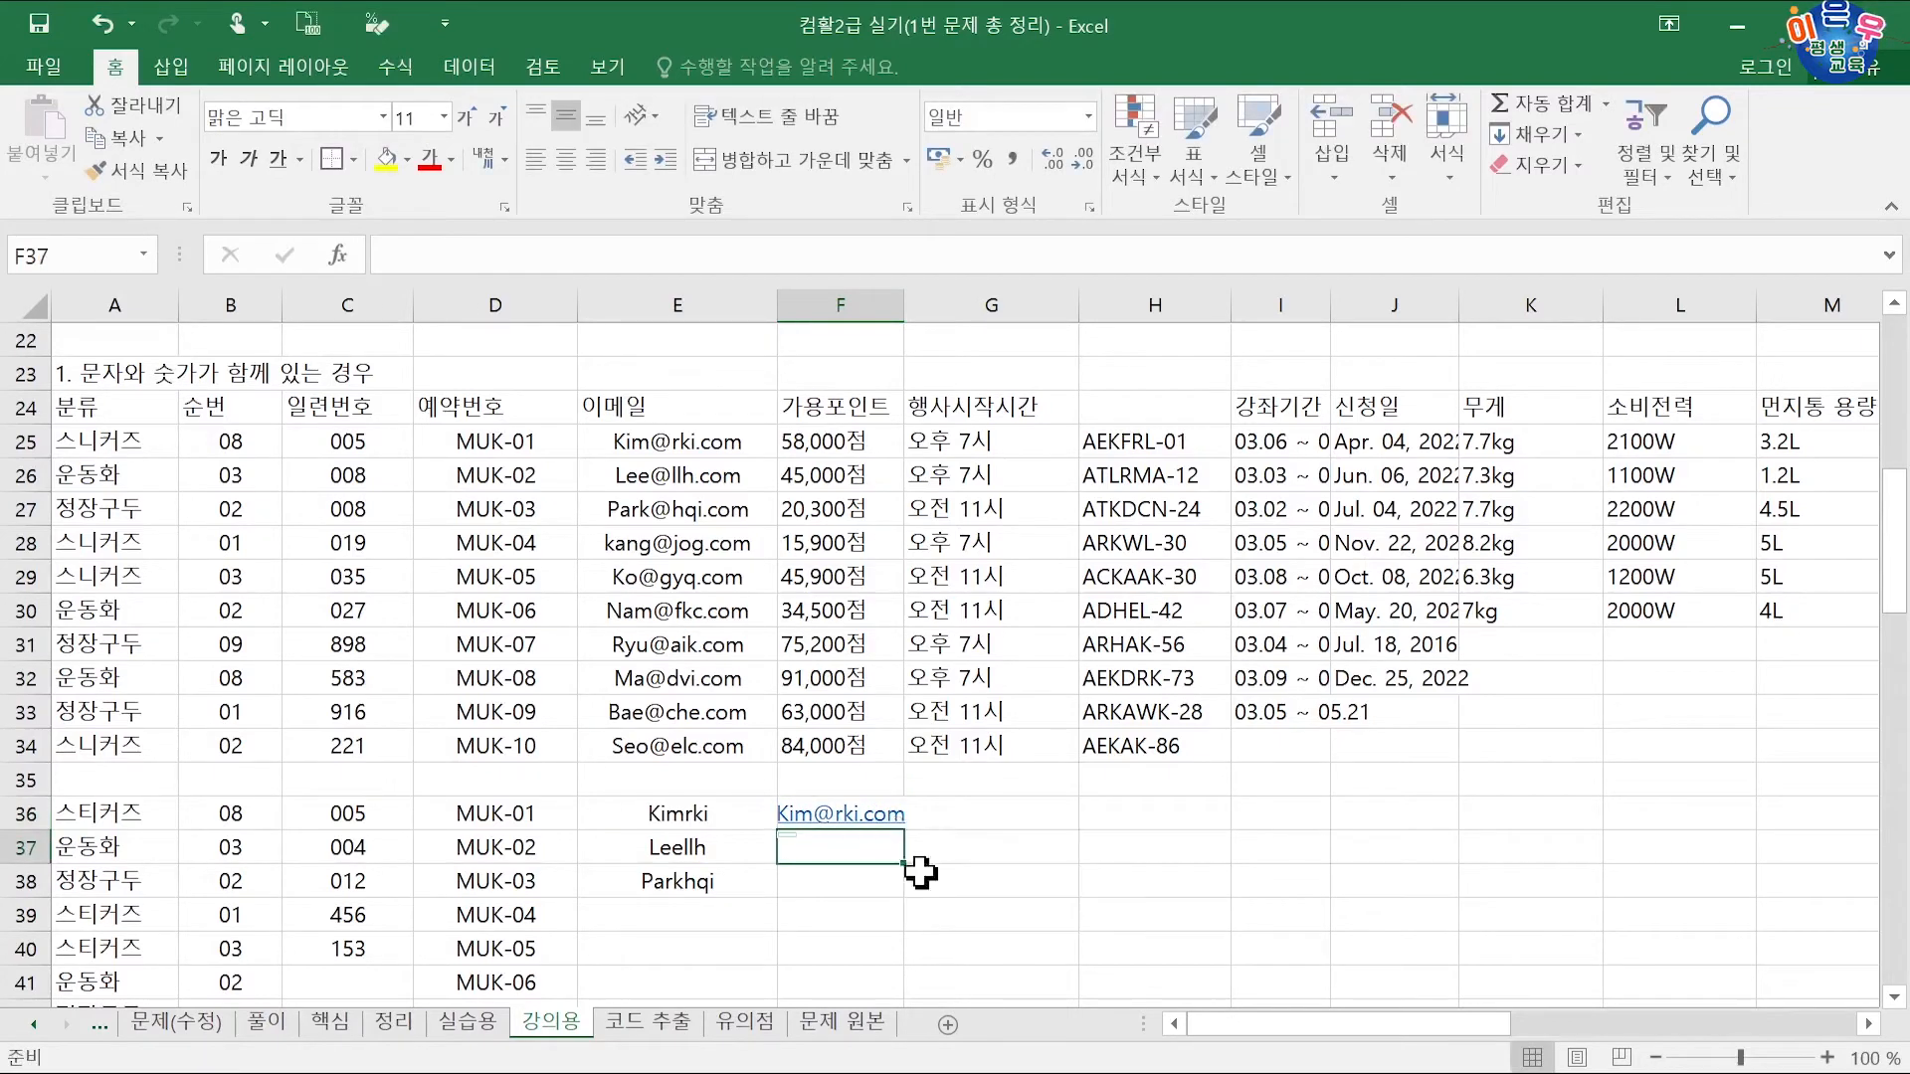
Step: Undo the automatic hyperlink so the F36 email stays plain text
right_click(841, 823)
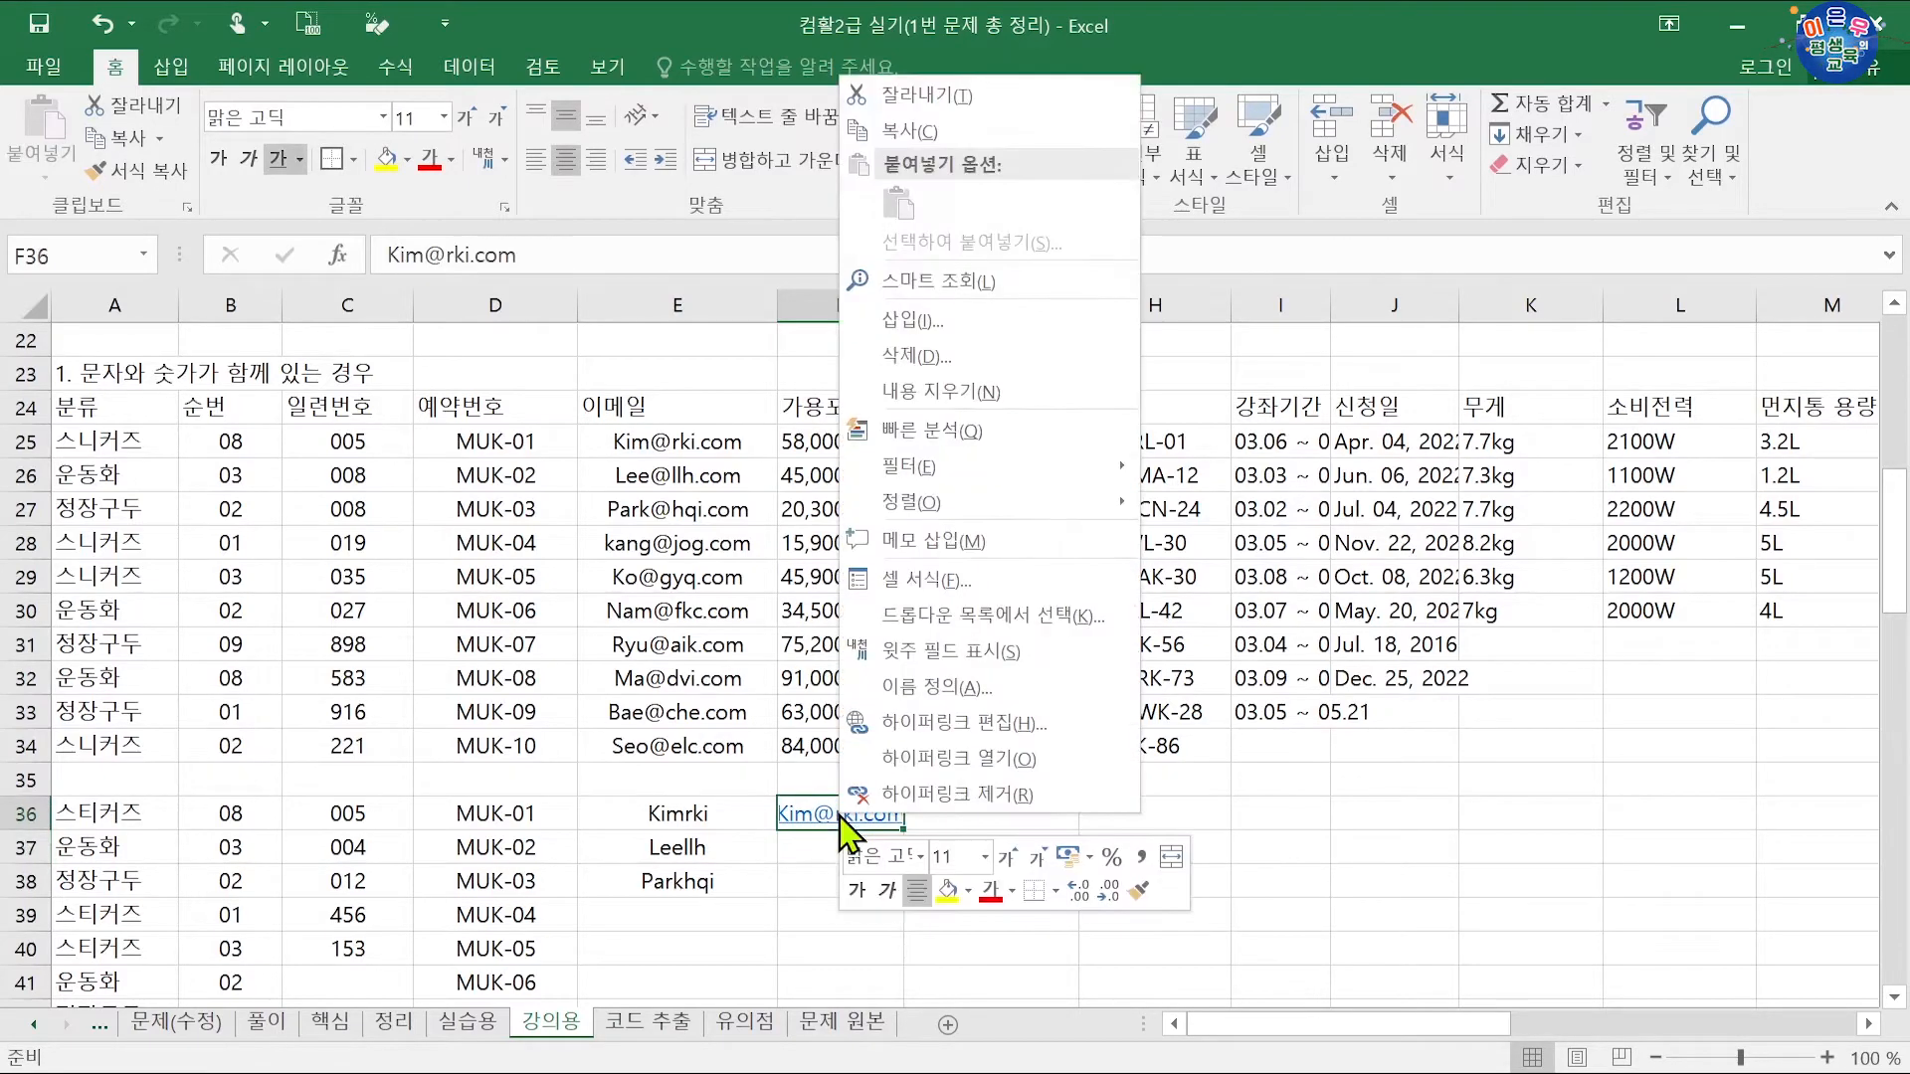
left_click(829, 840)
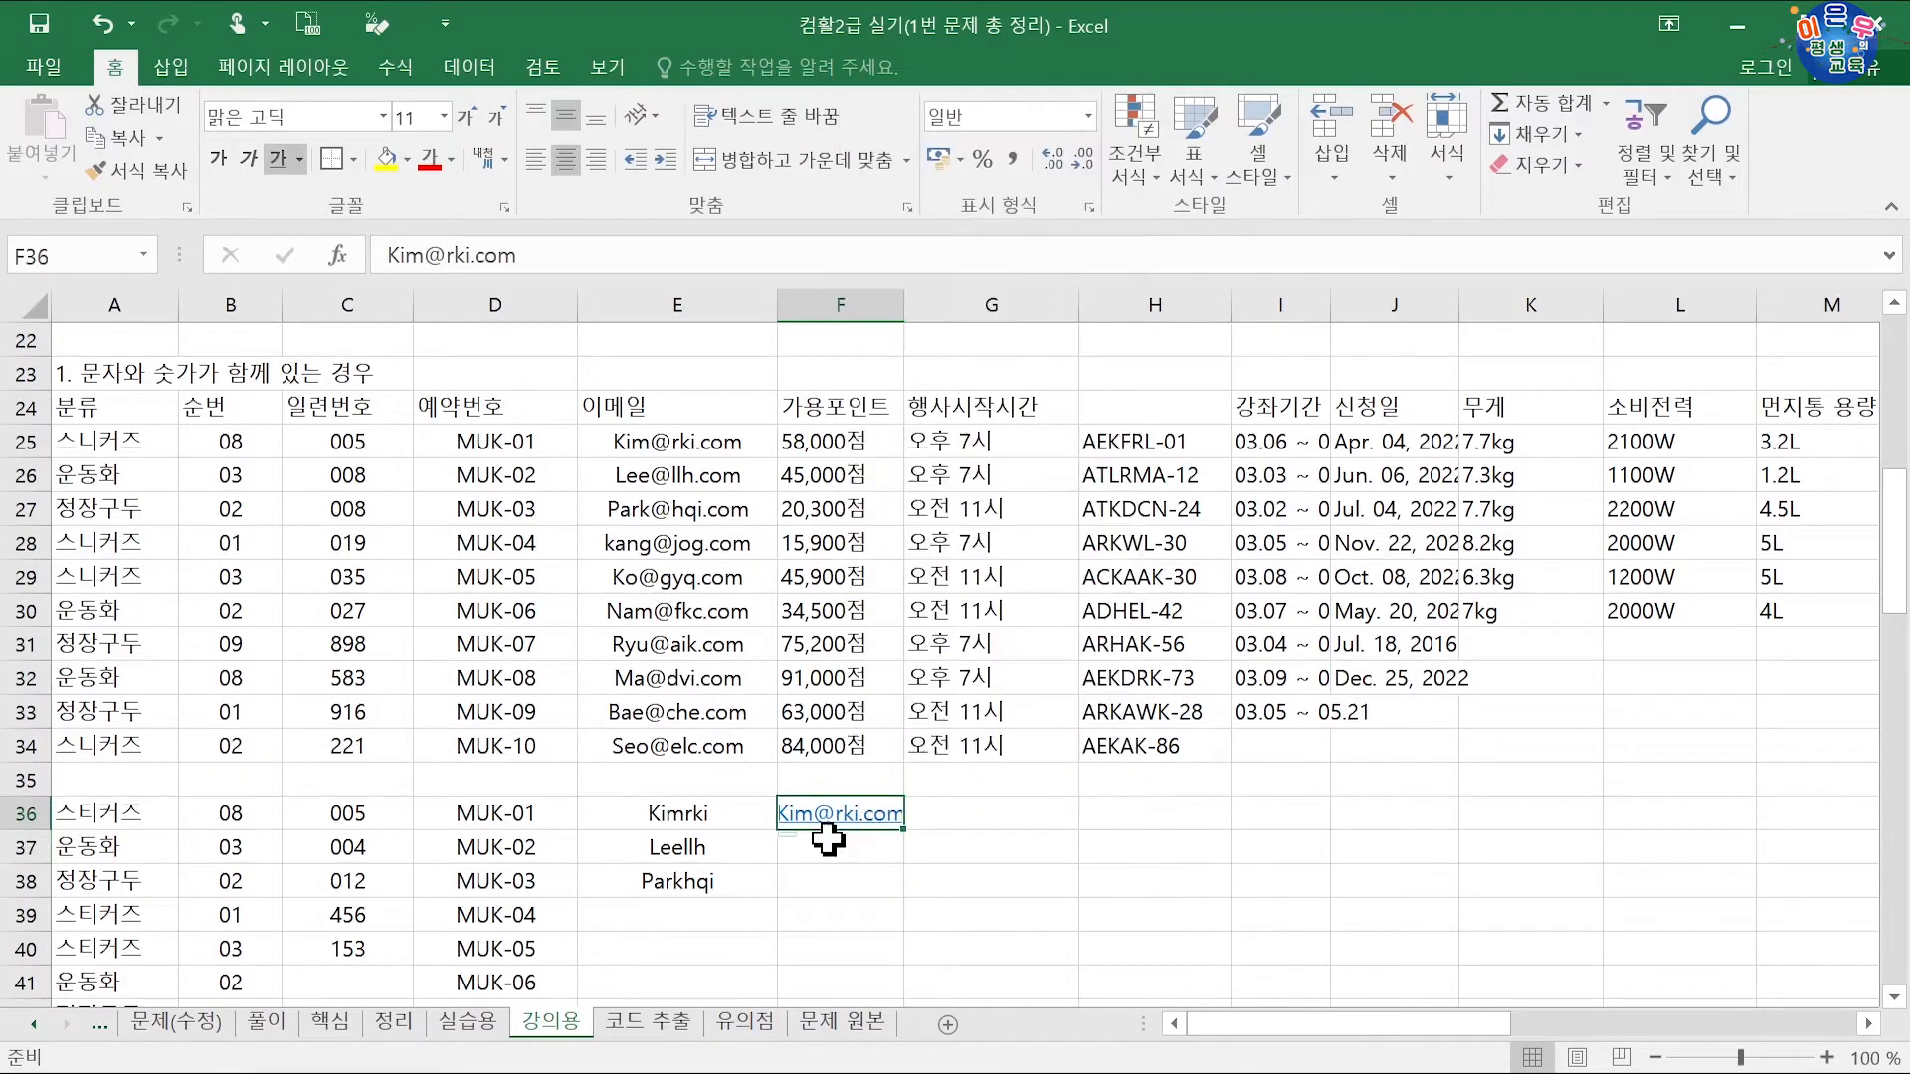
left_click(824, 844)
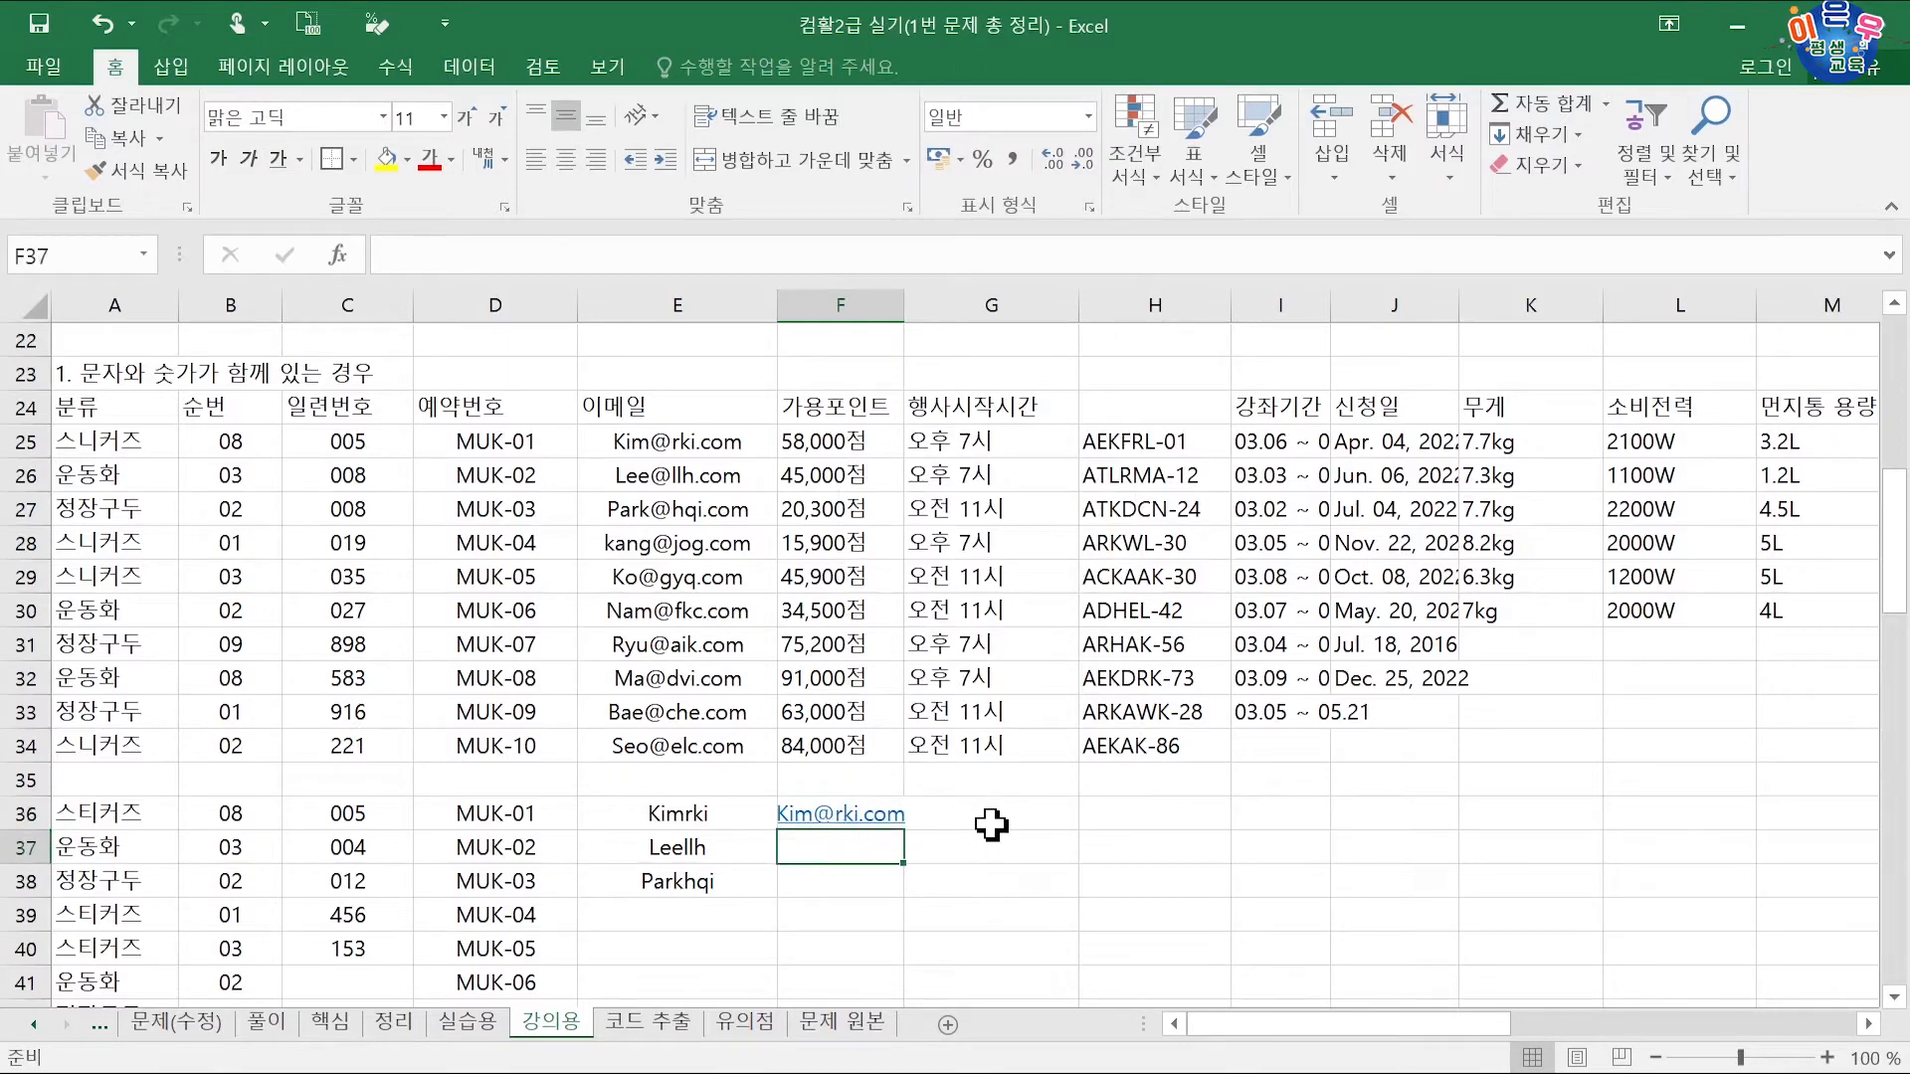
key("ctrl+z")
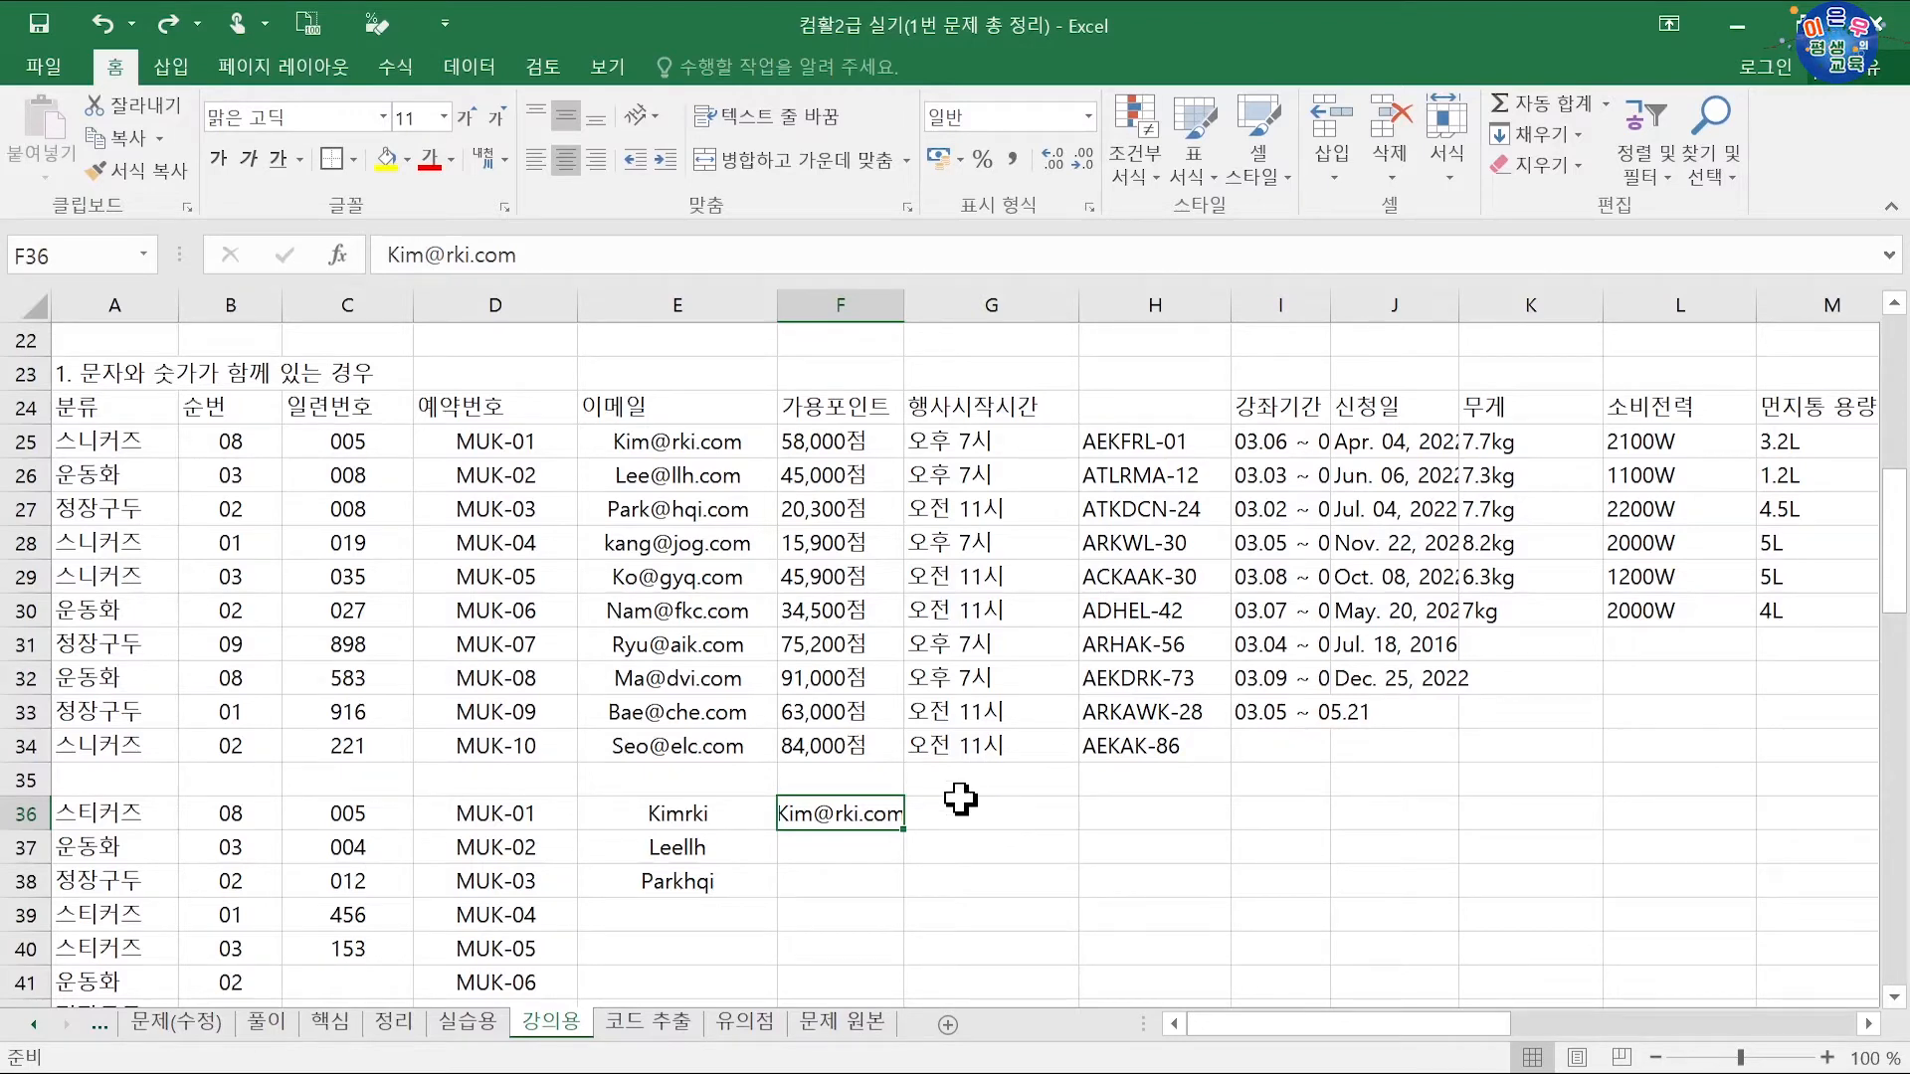
right_click(884, 805)
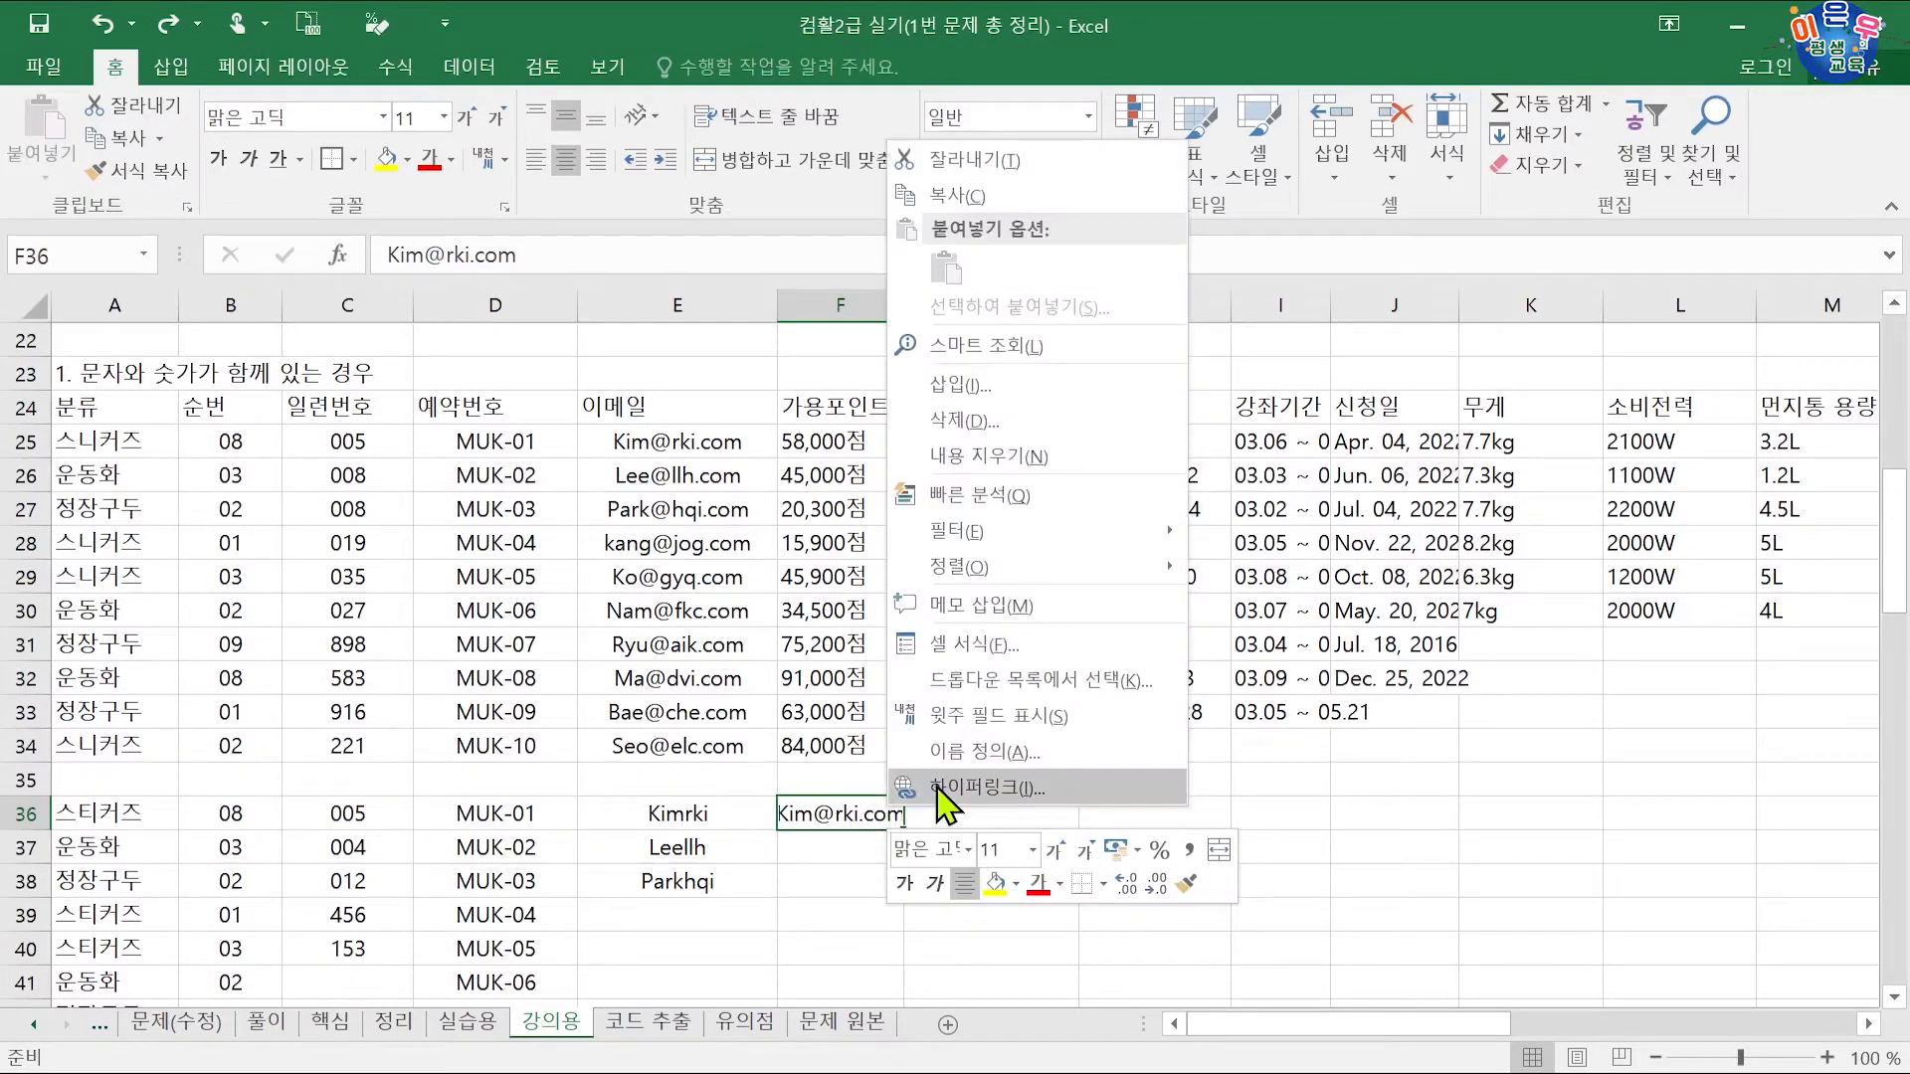
left_click(873, 851)
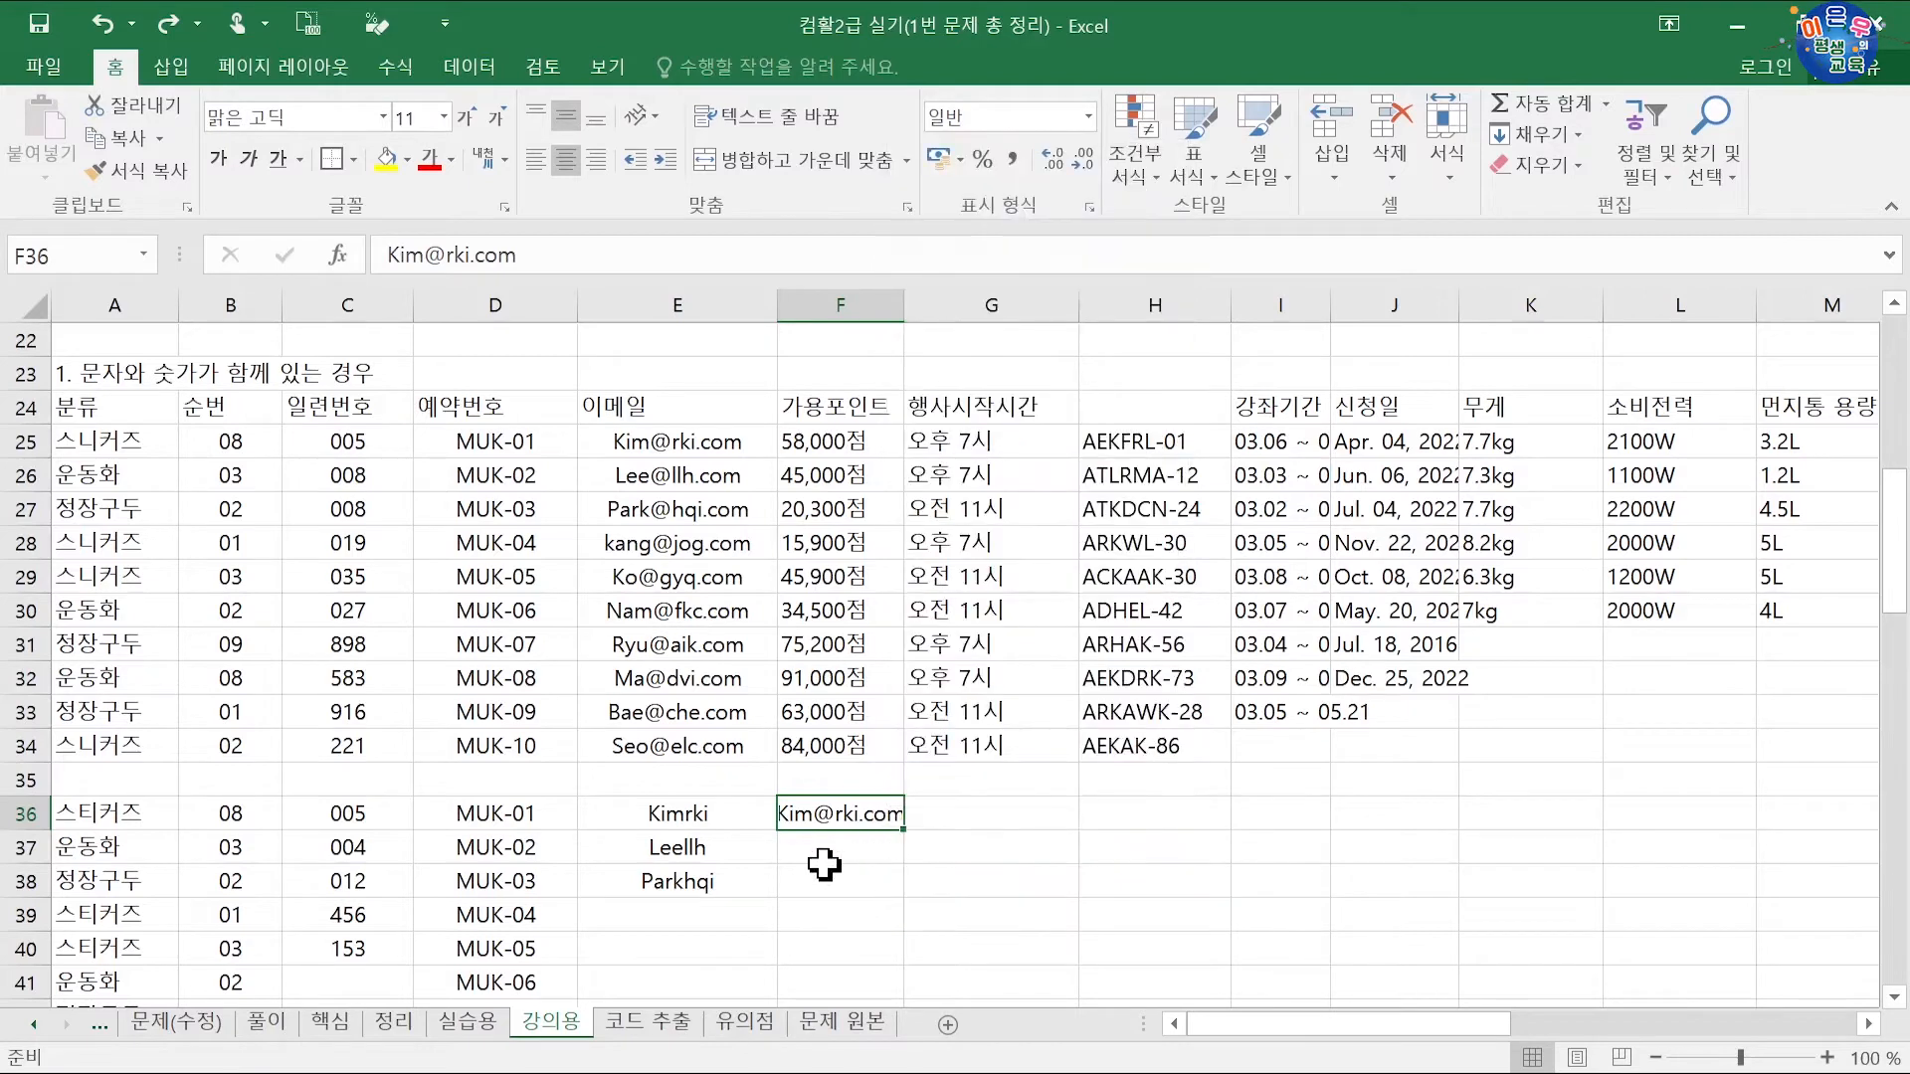
left_click(874, 875)
left_click(817, 848)
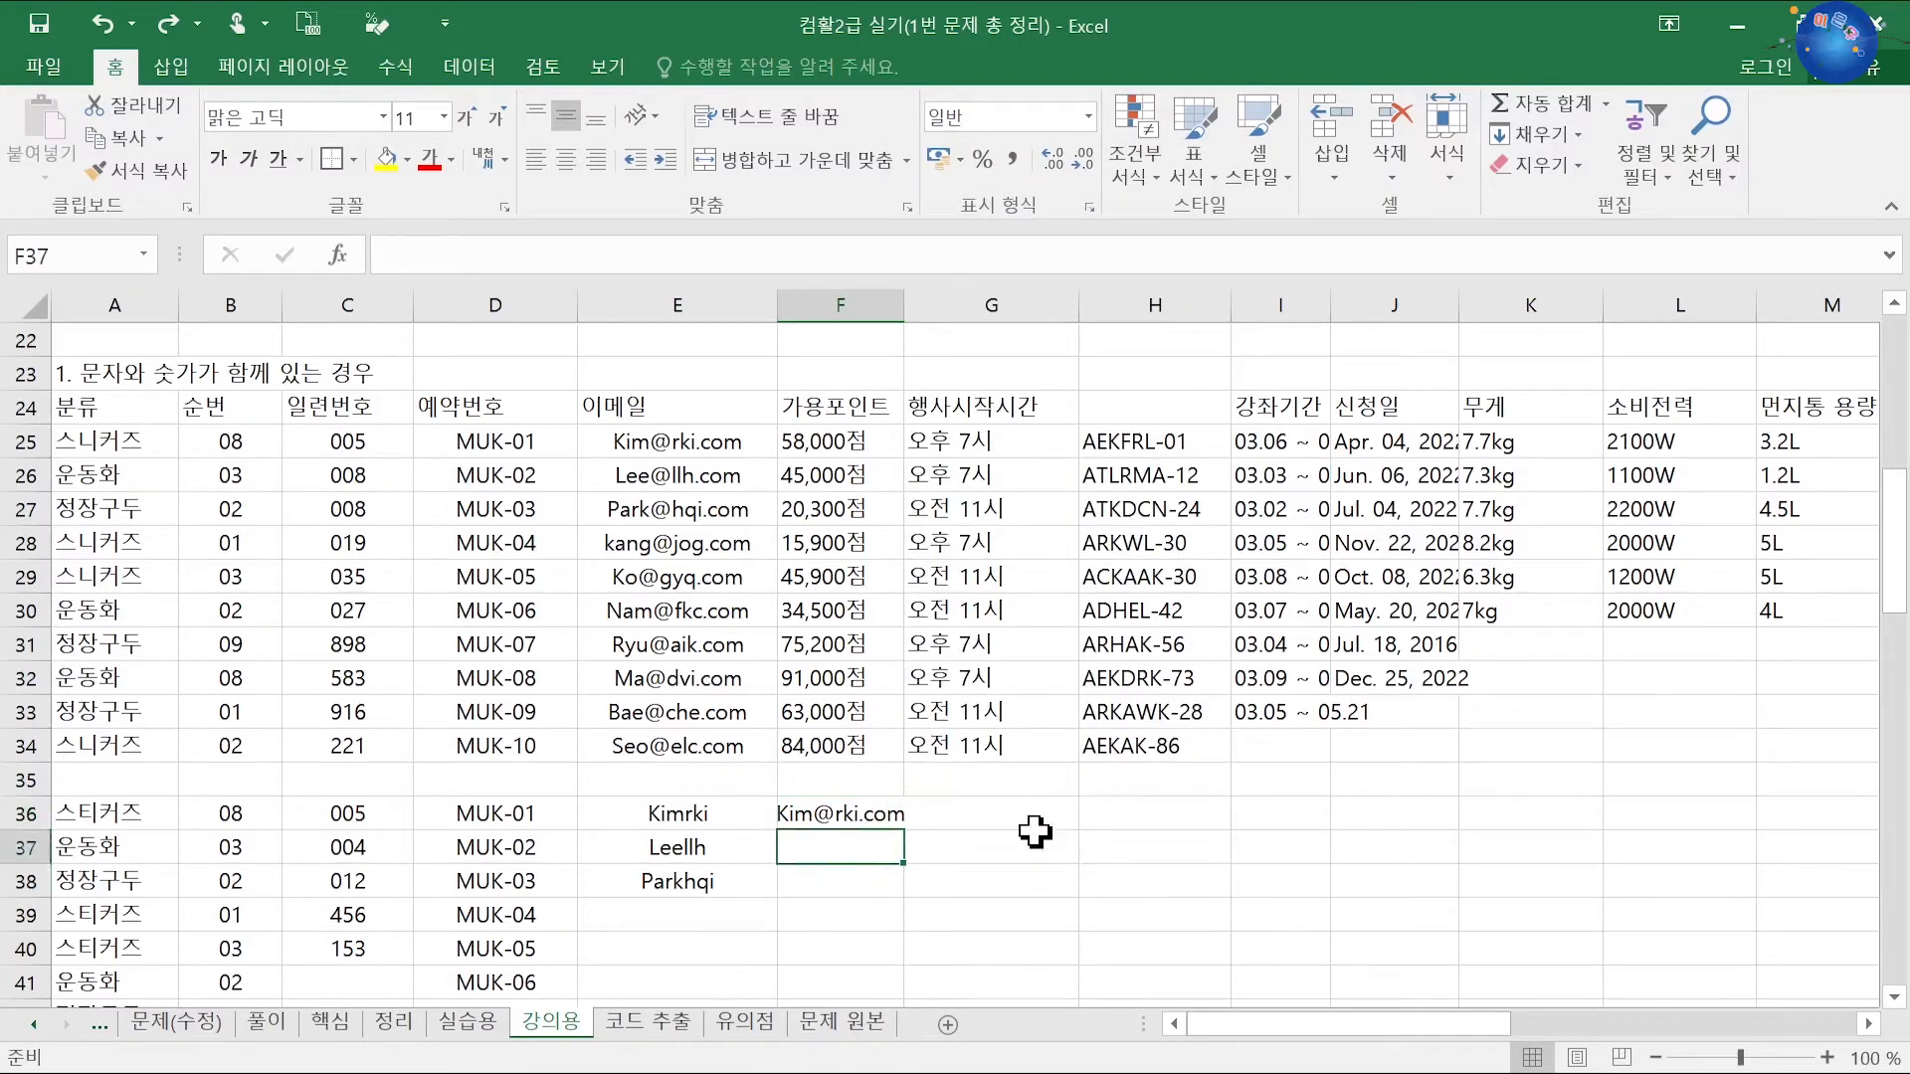
left_click(872, 812)
Step: Flash-fill F37:F38, widen column F, clear E36:E38 and move the three emails there
key("ctrl+e")
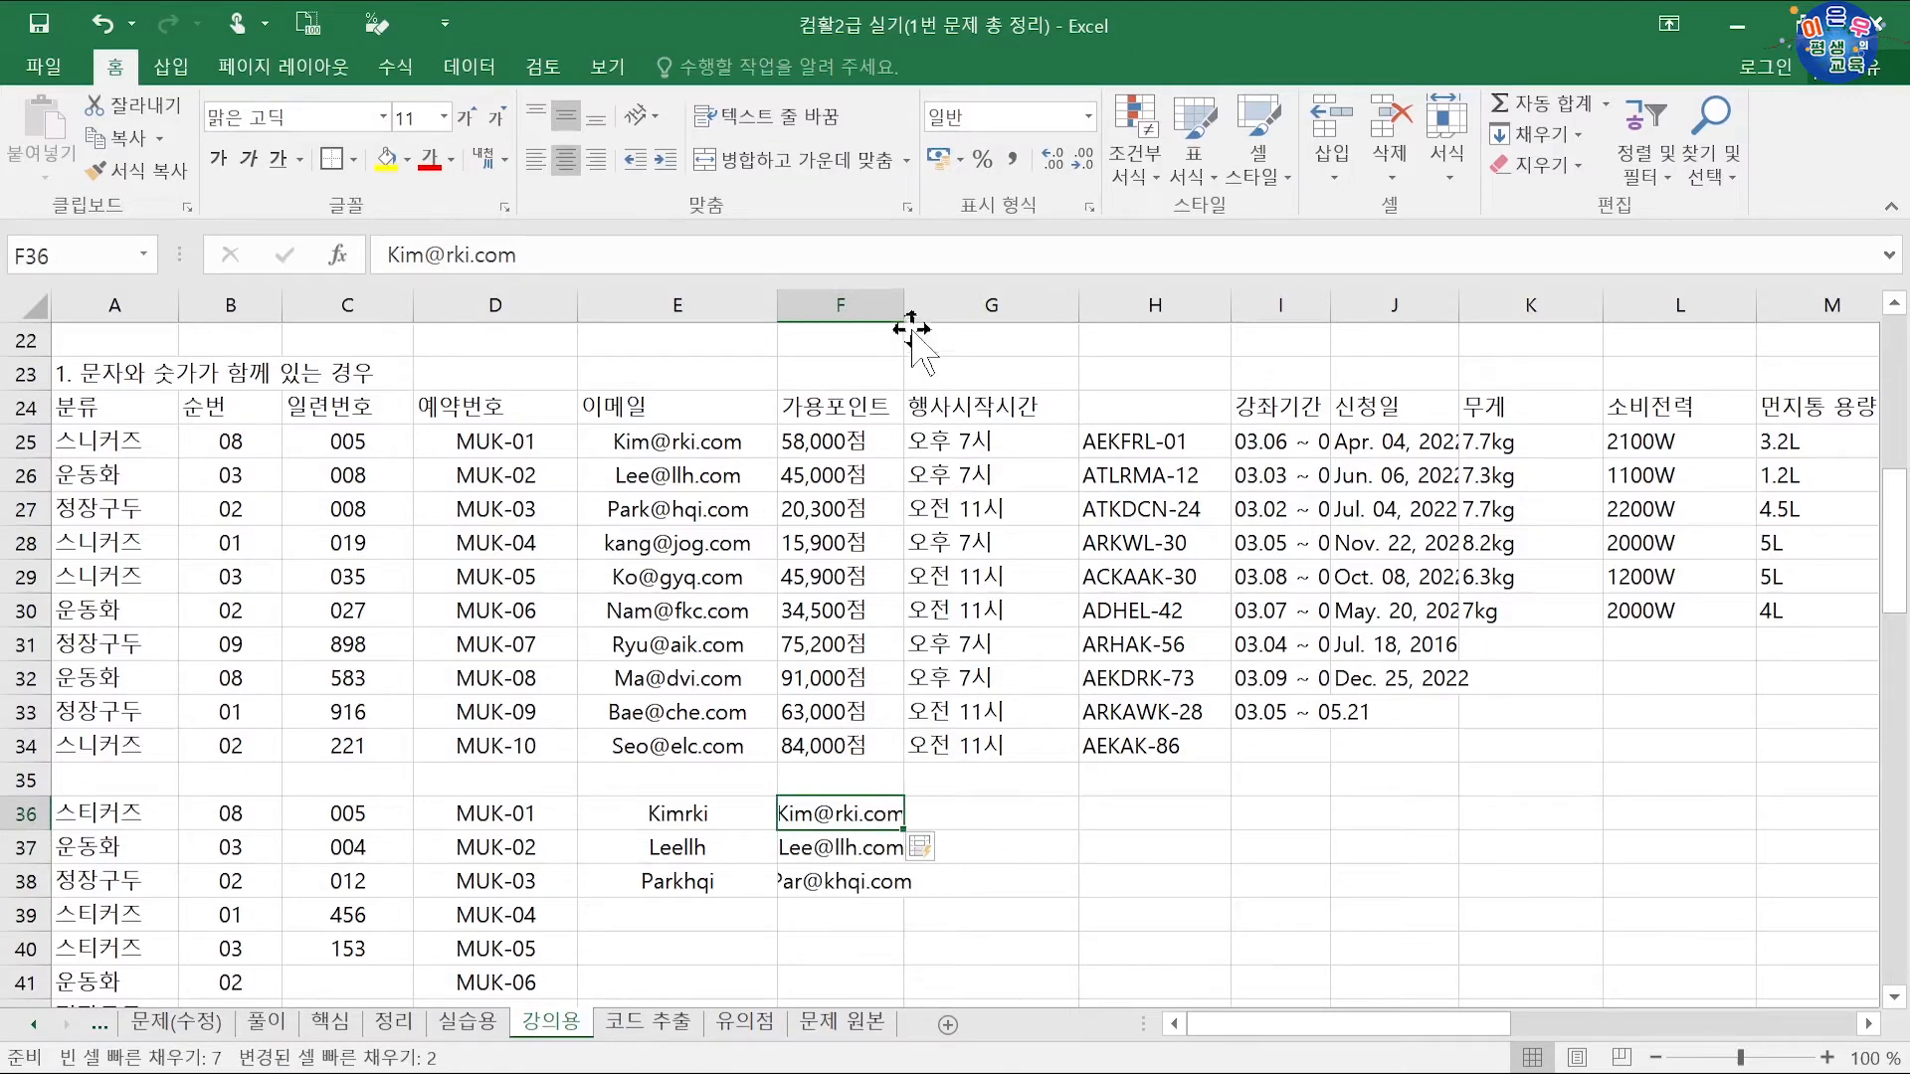
left_click_drag(911, 326, 932, 309)
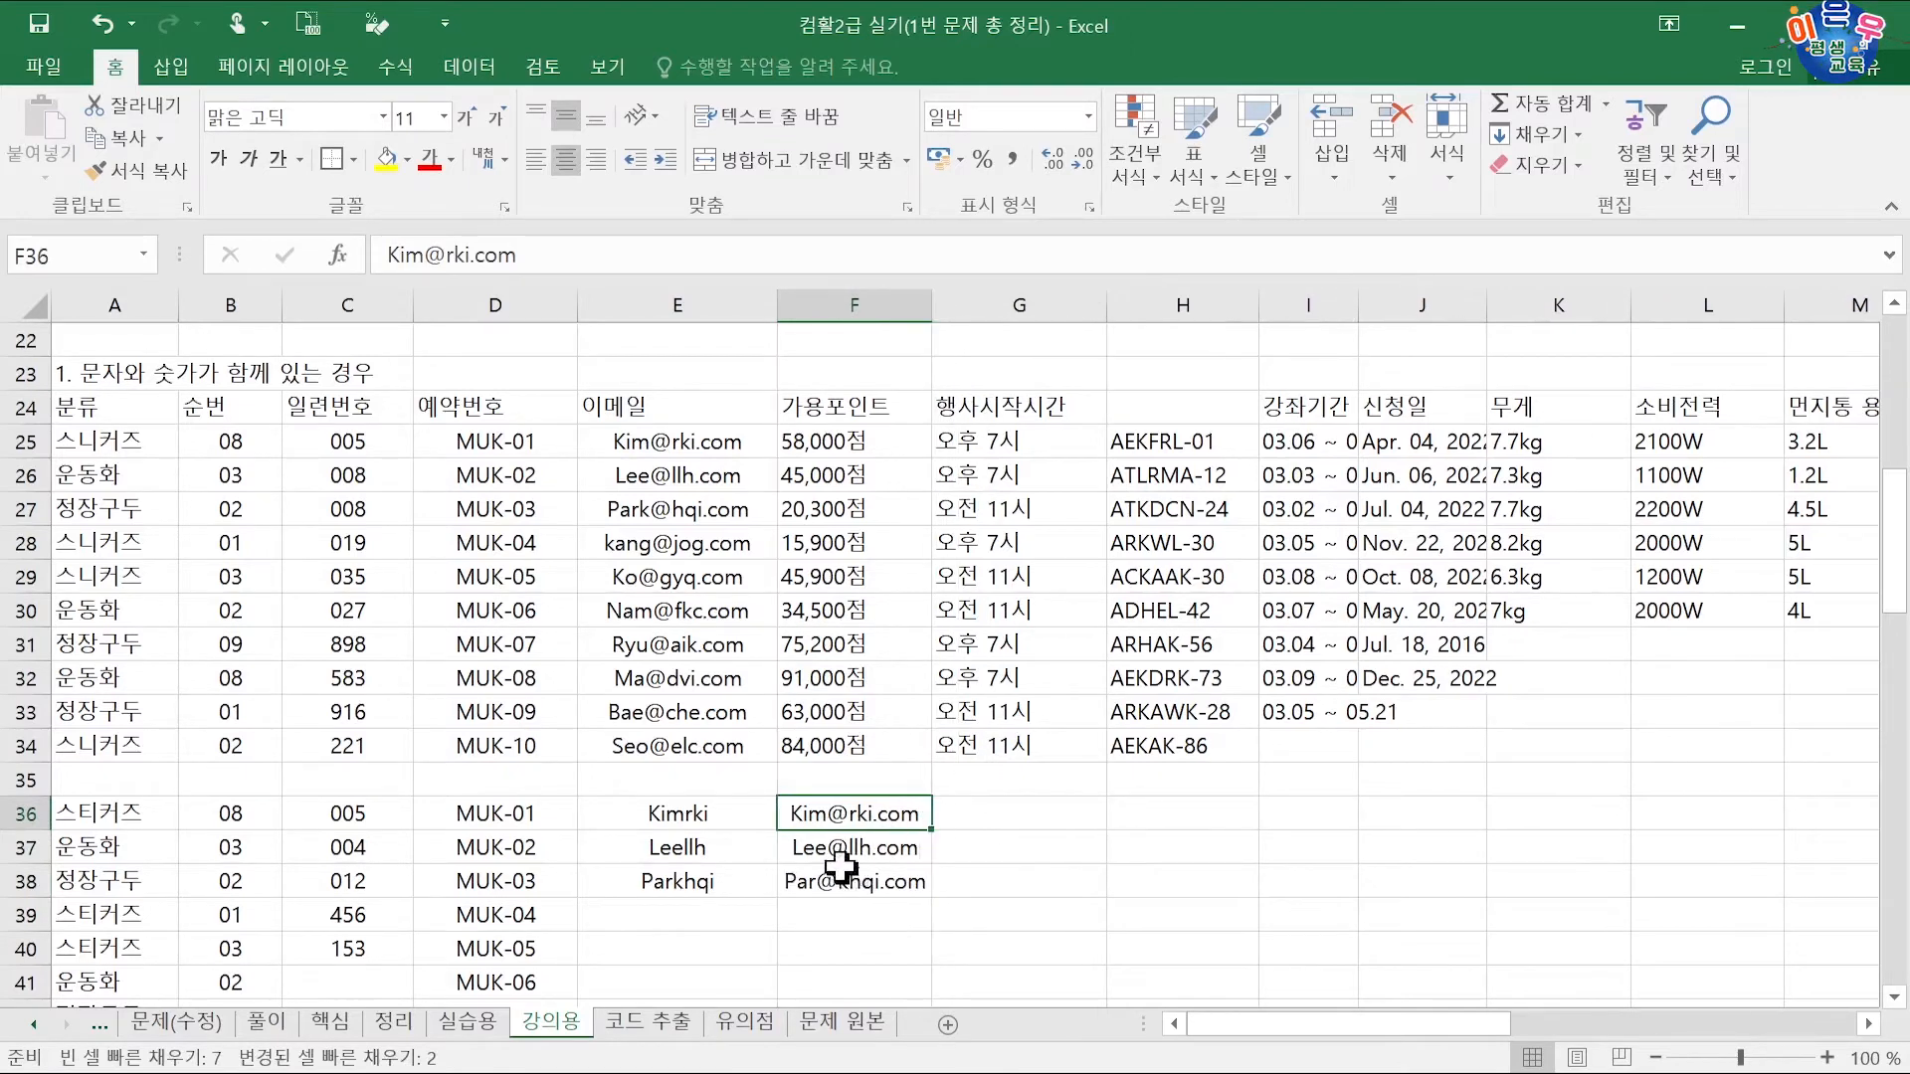
left_click_drag(730, 814, 726, 882)
key("Delete")
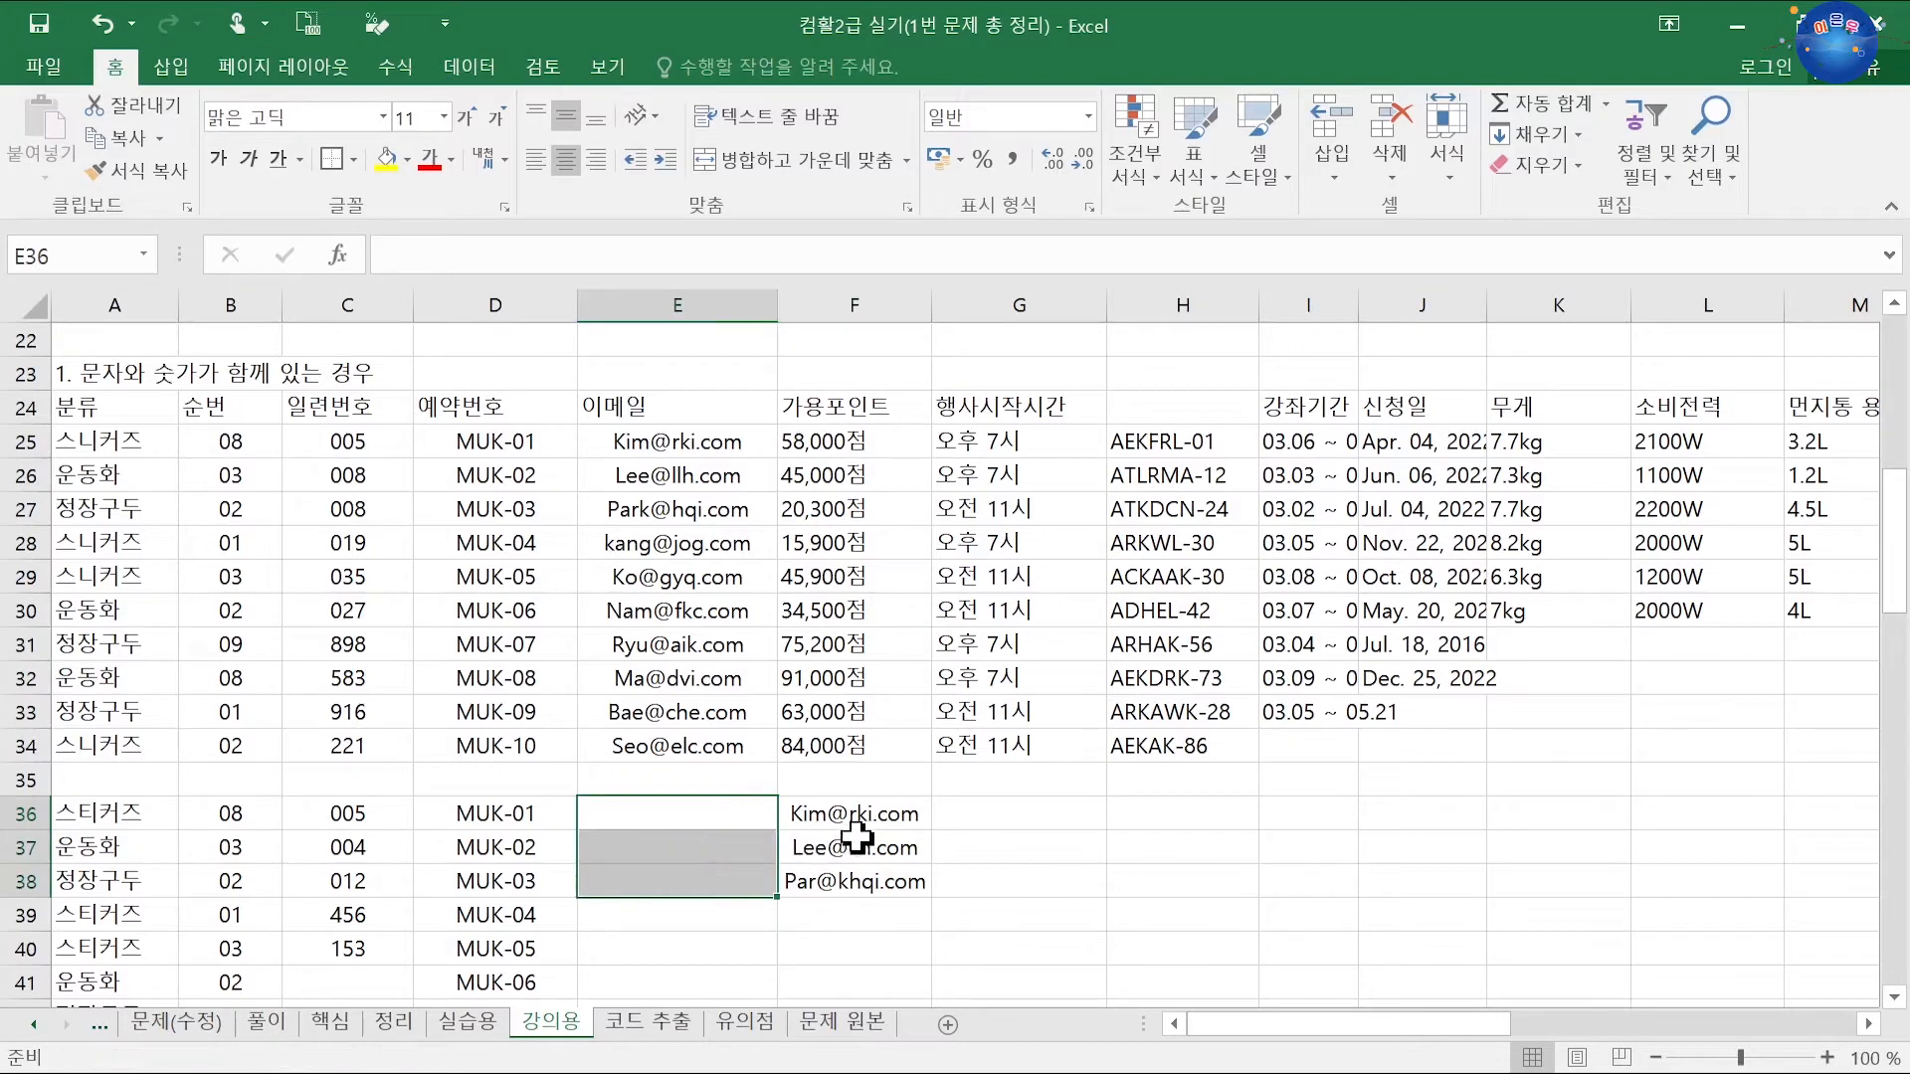
left_click_drag(852, 813, 756, 858)
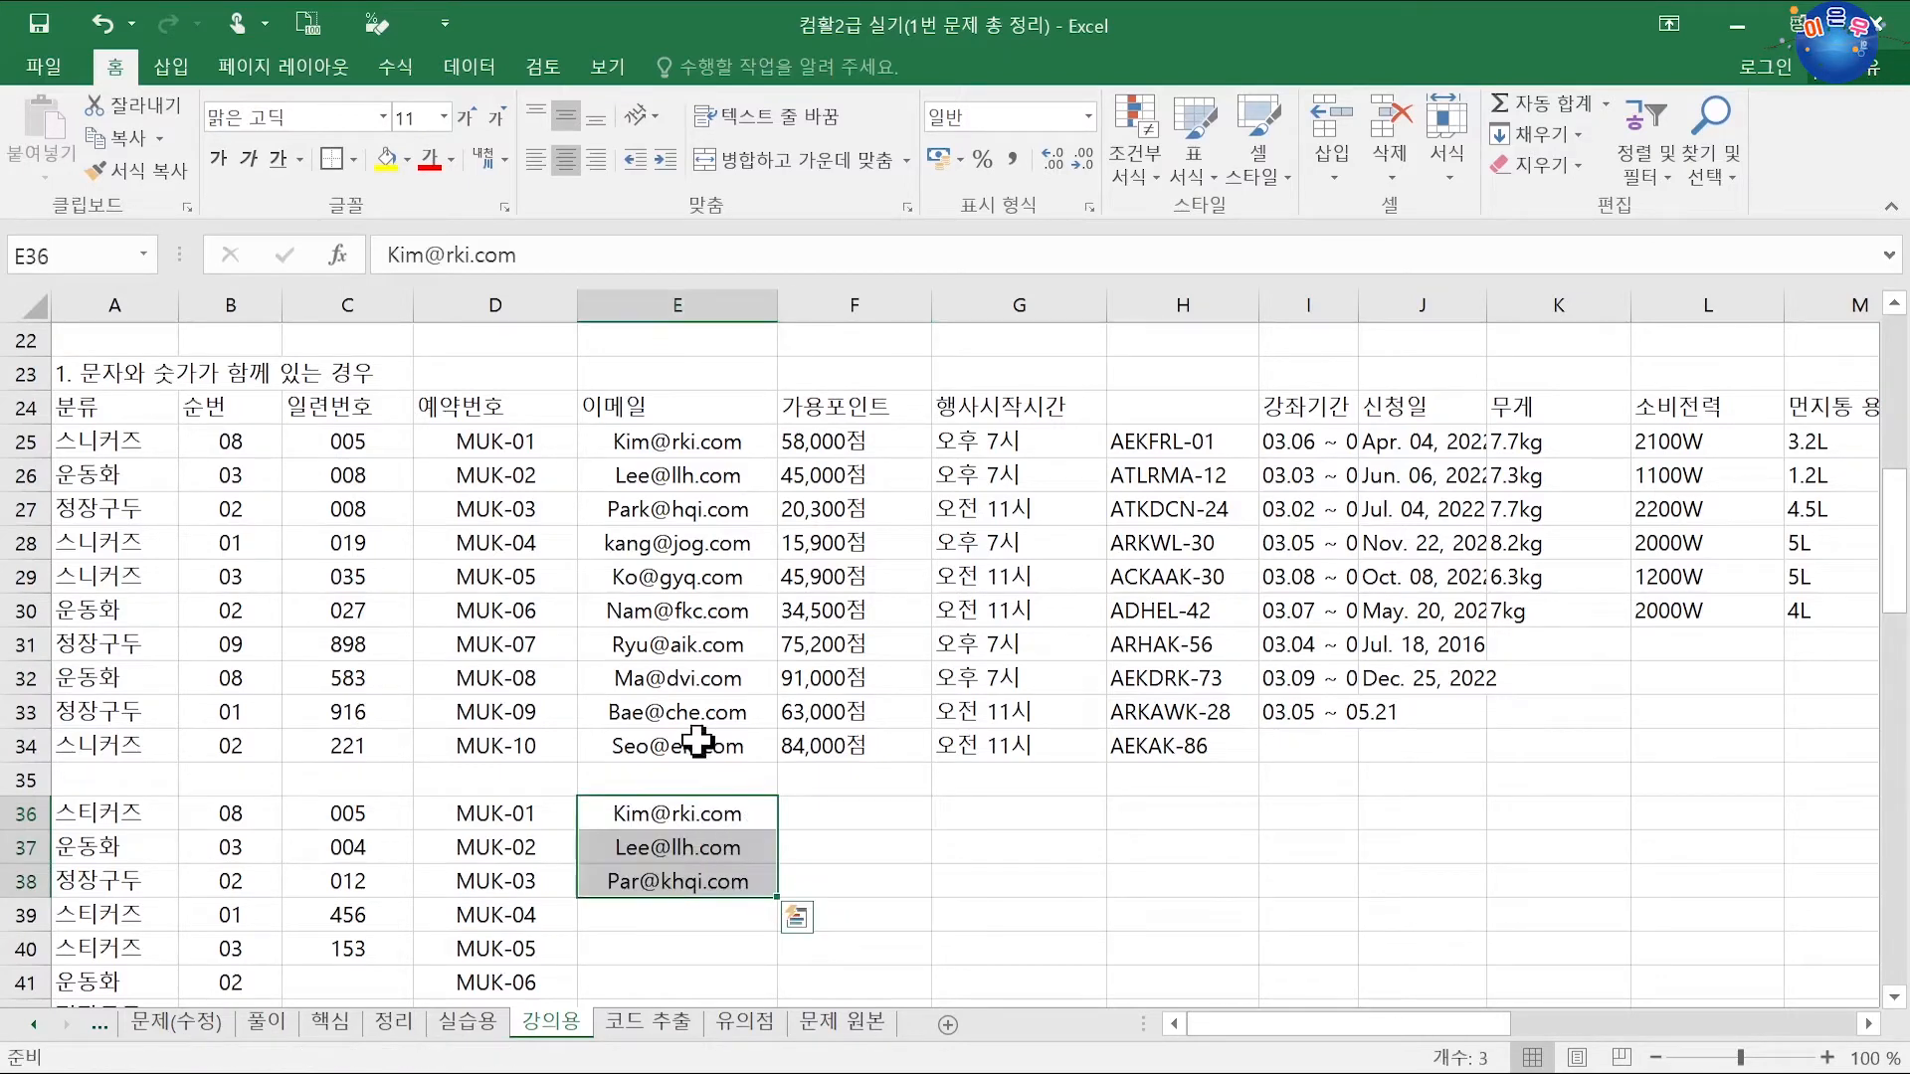
left_click(853, 802)
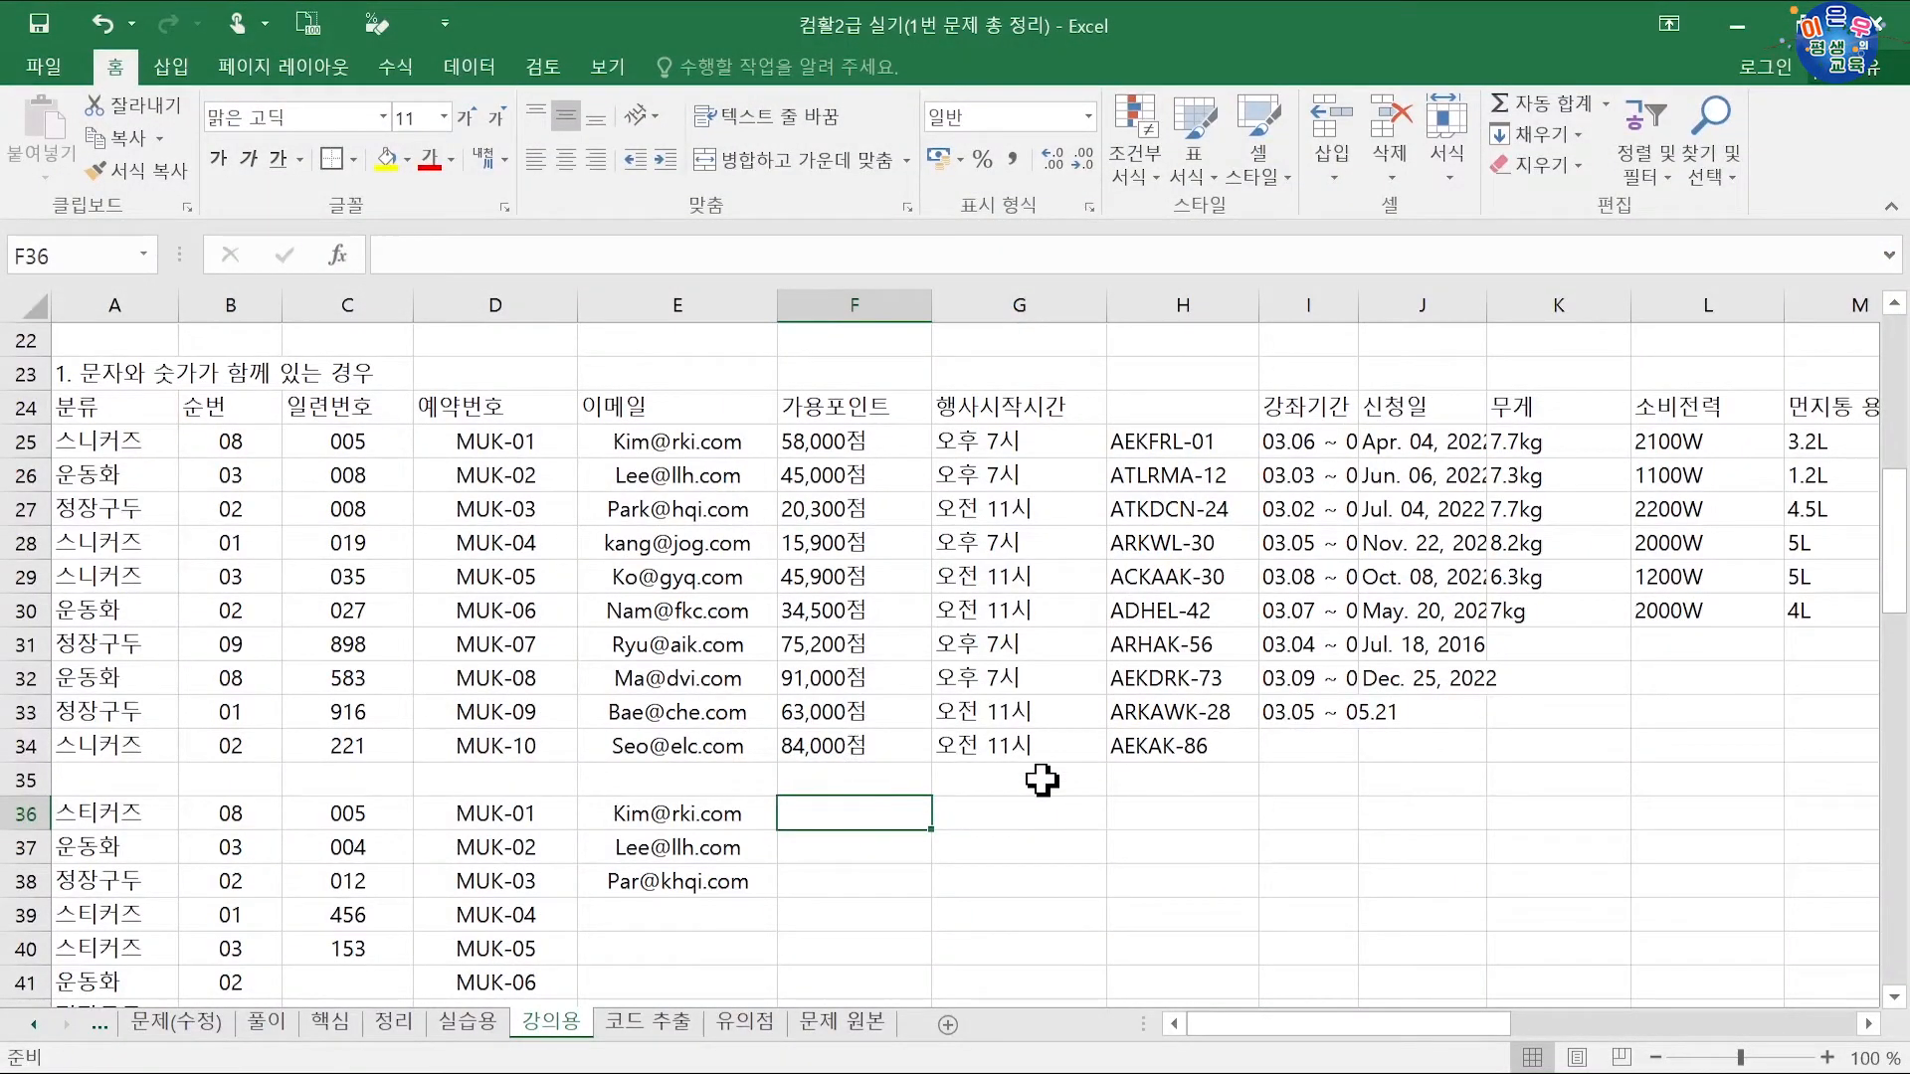
Step: Enter the point values 580, 450, 203, 159 and 459 down F36:F40
type("580")
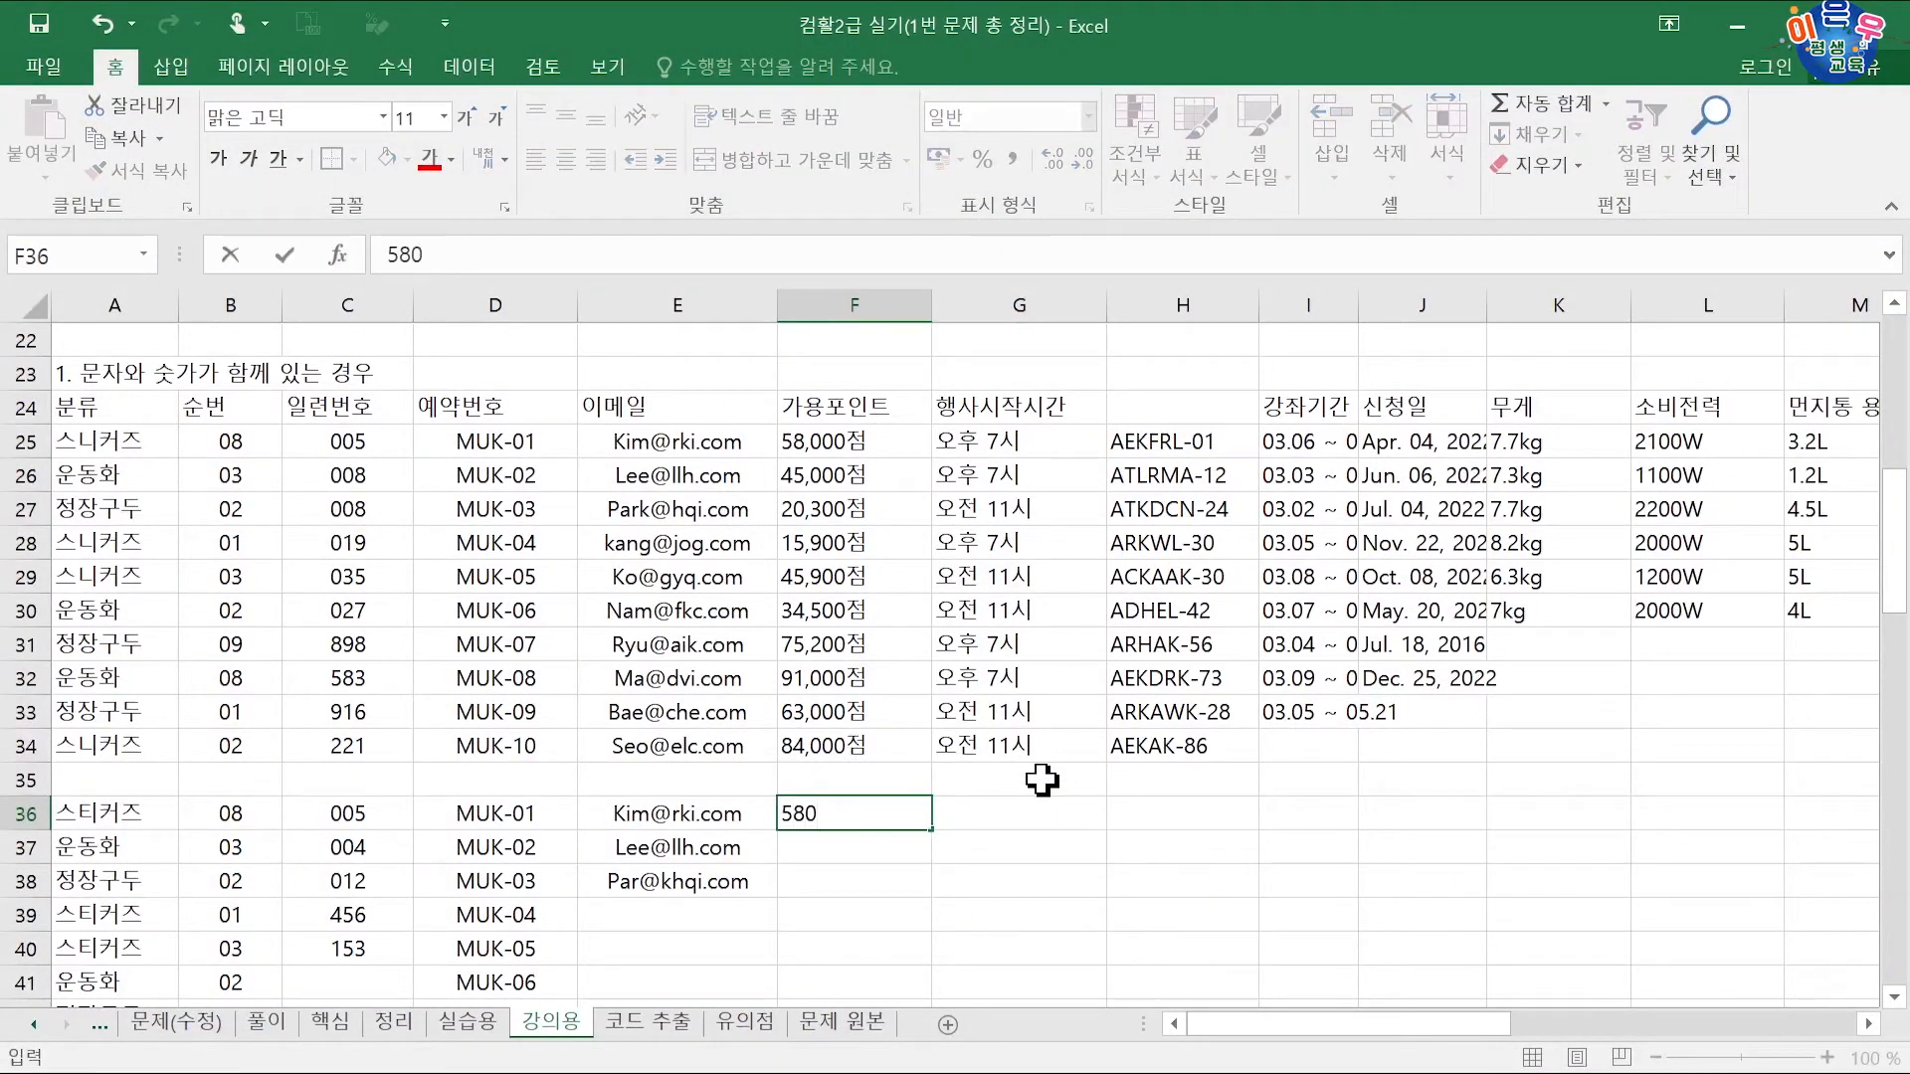
key("Return")
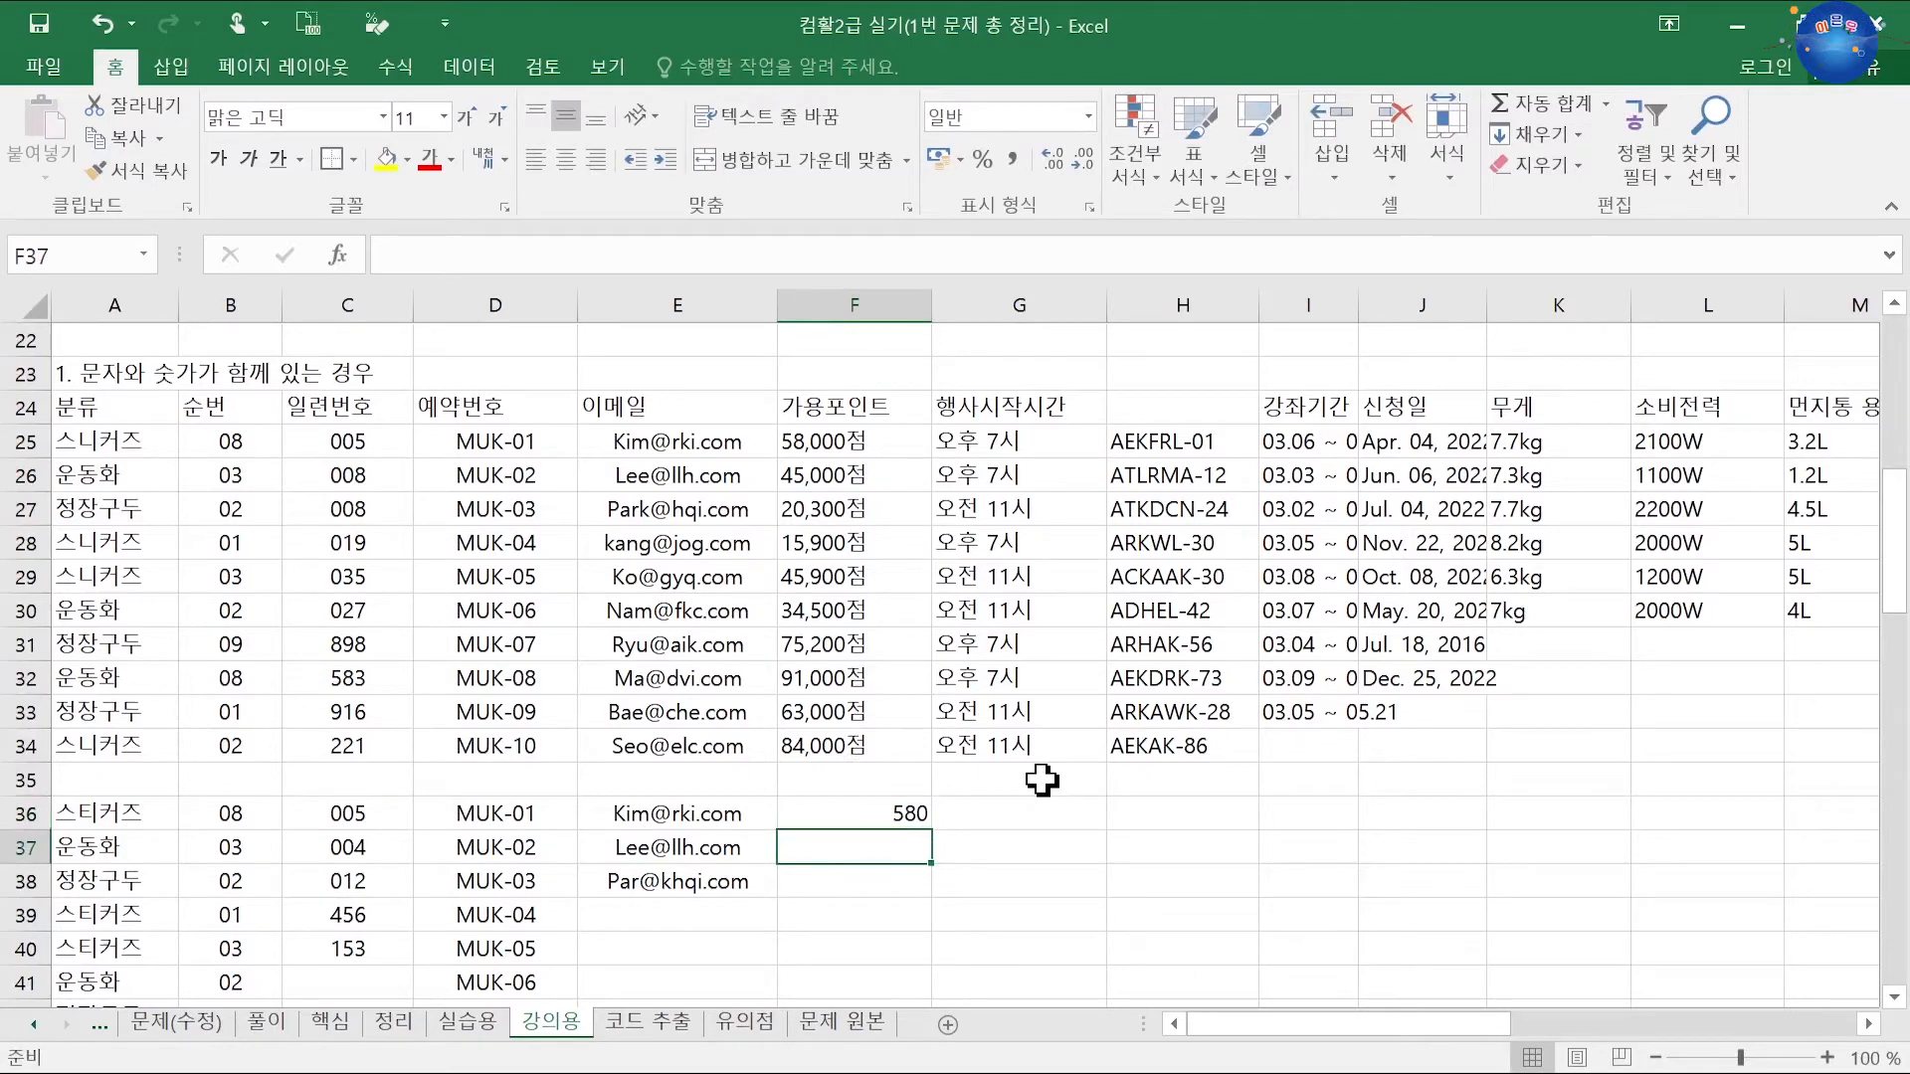
type("450")
key("Return")
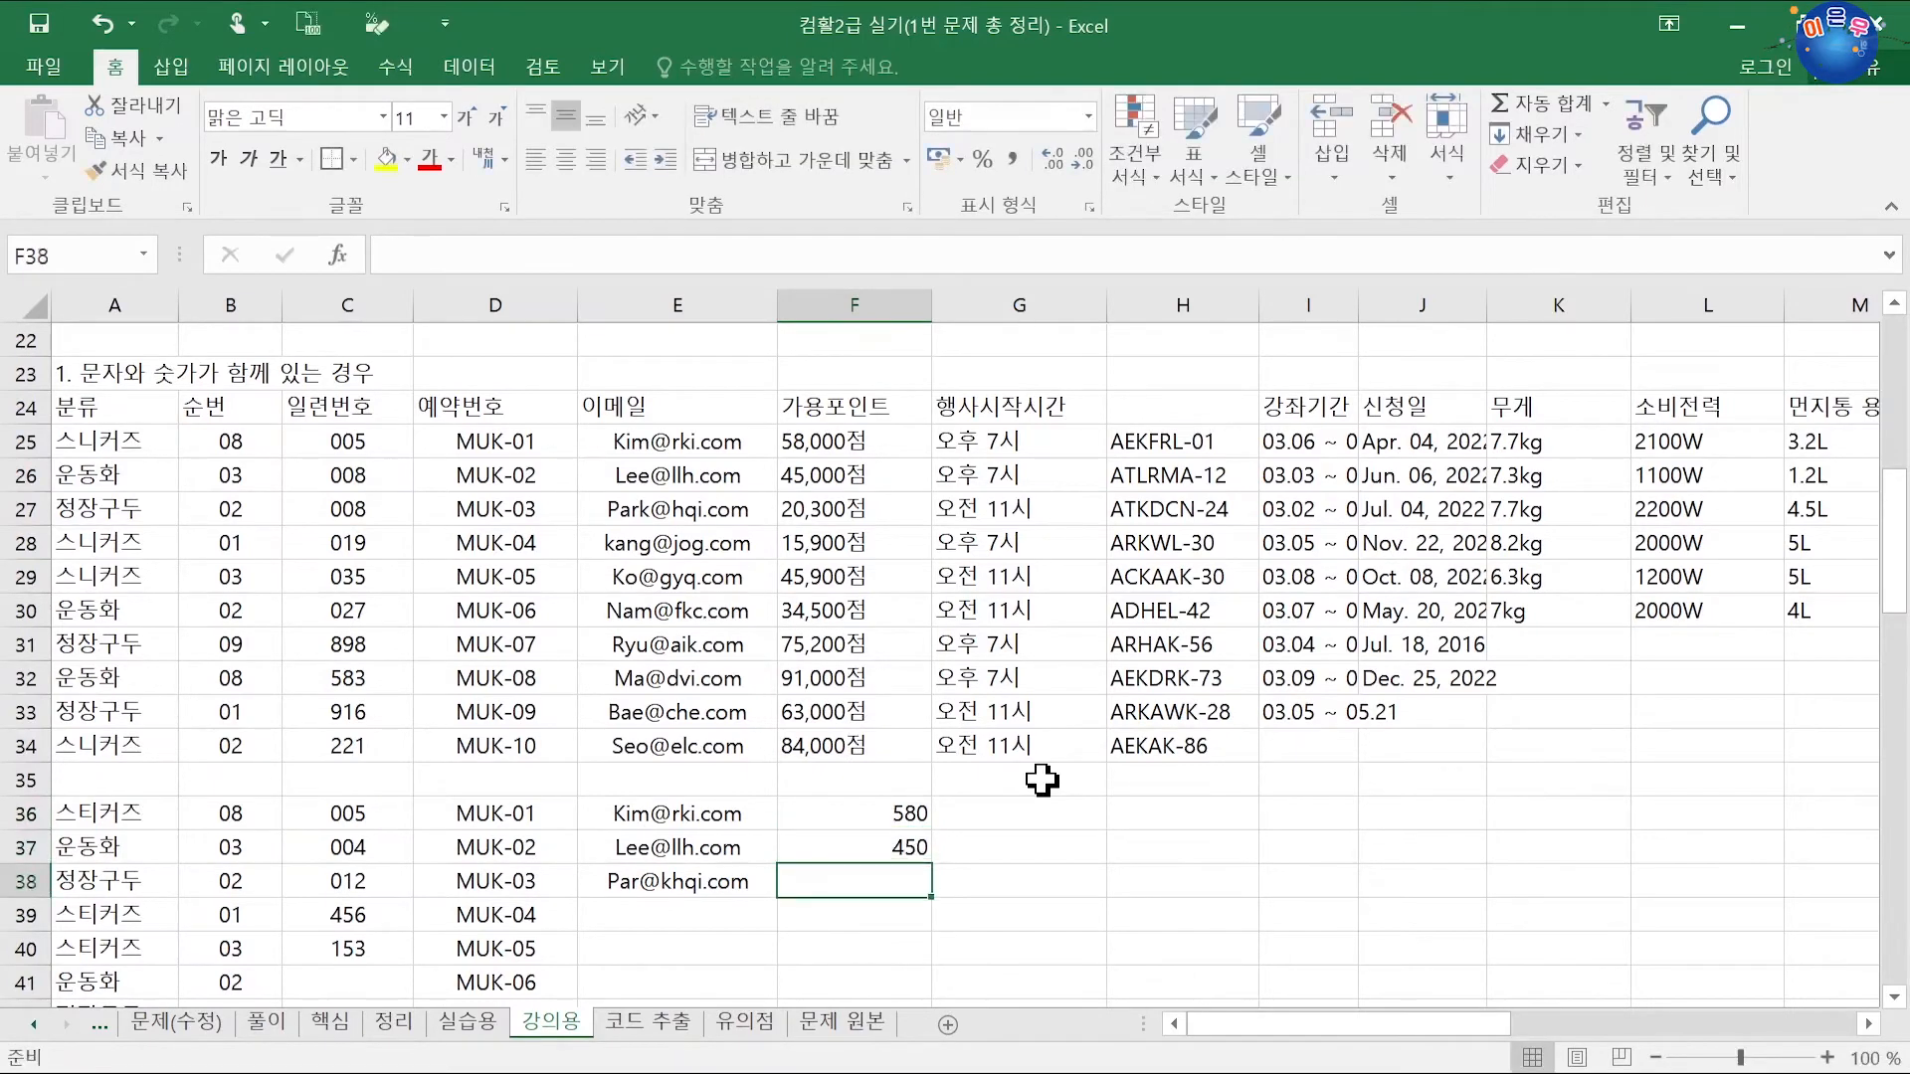
type("203")
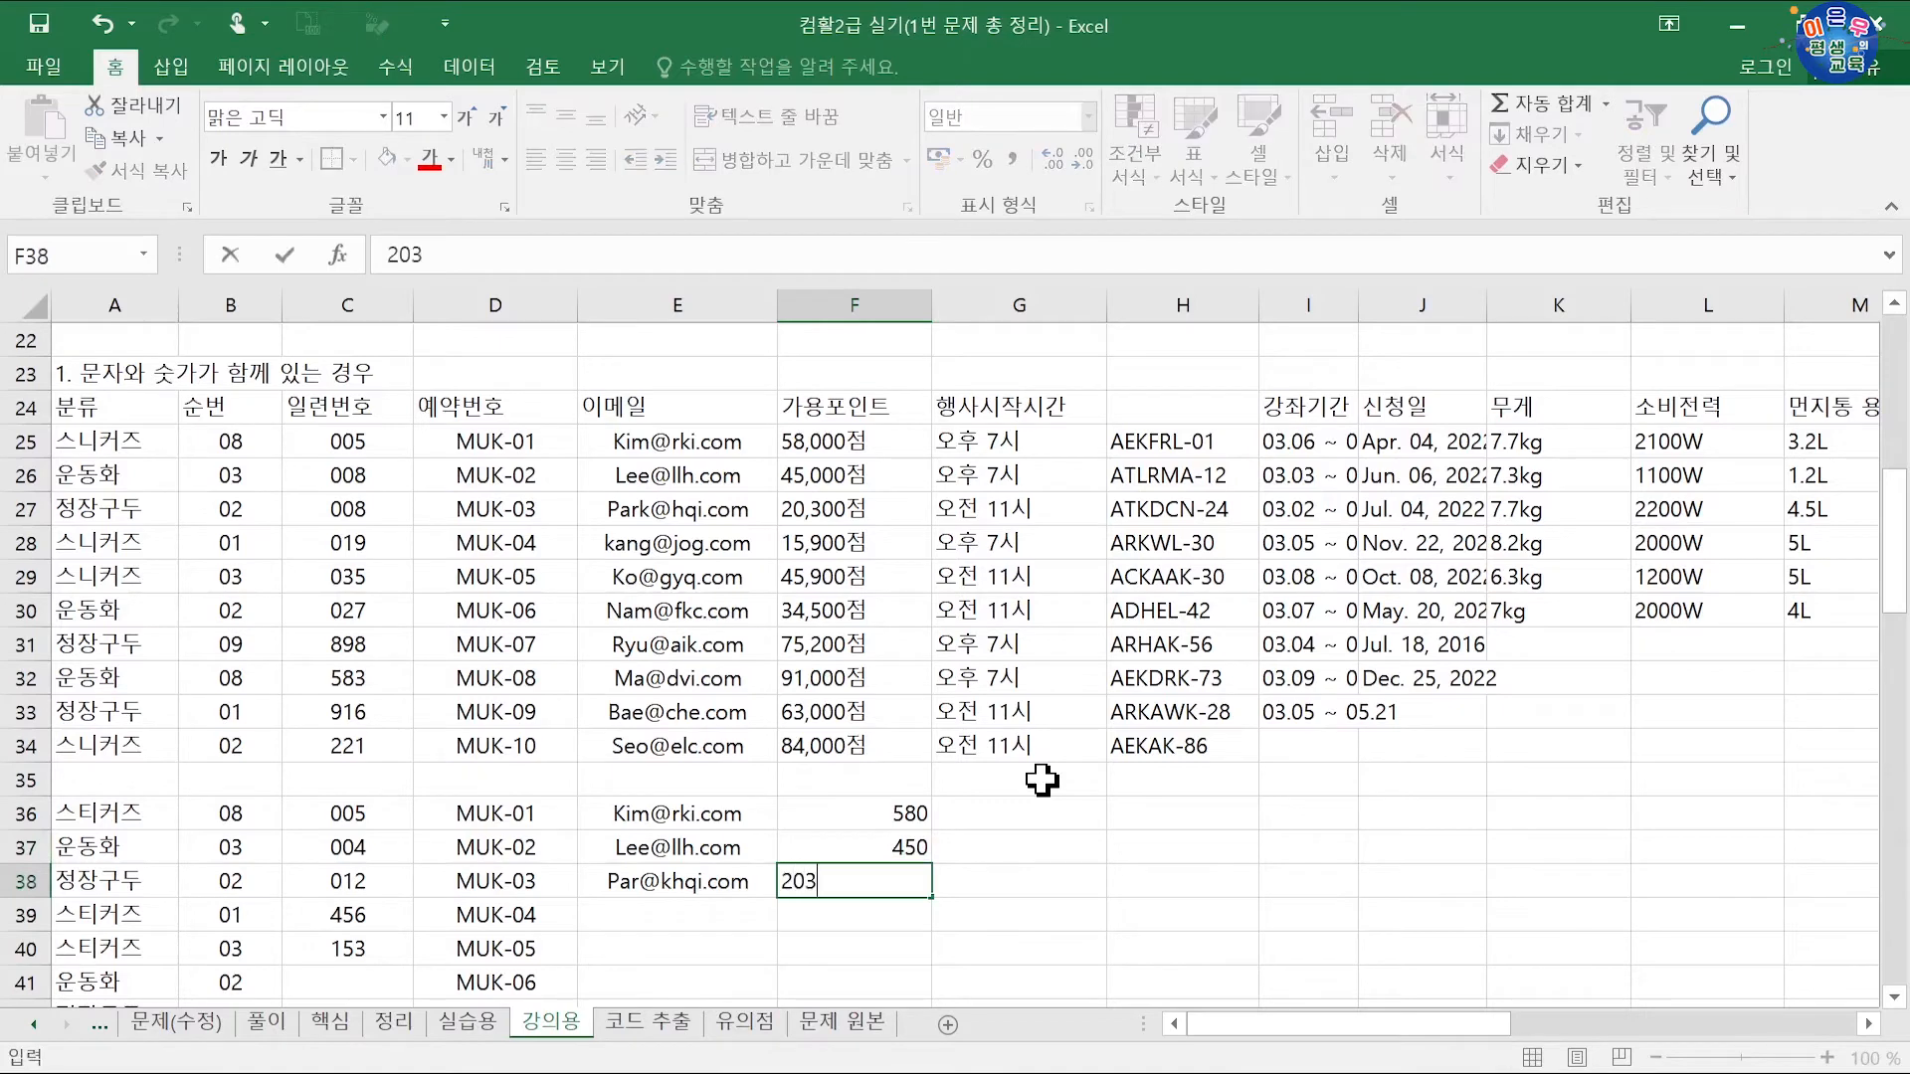
key("Return")
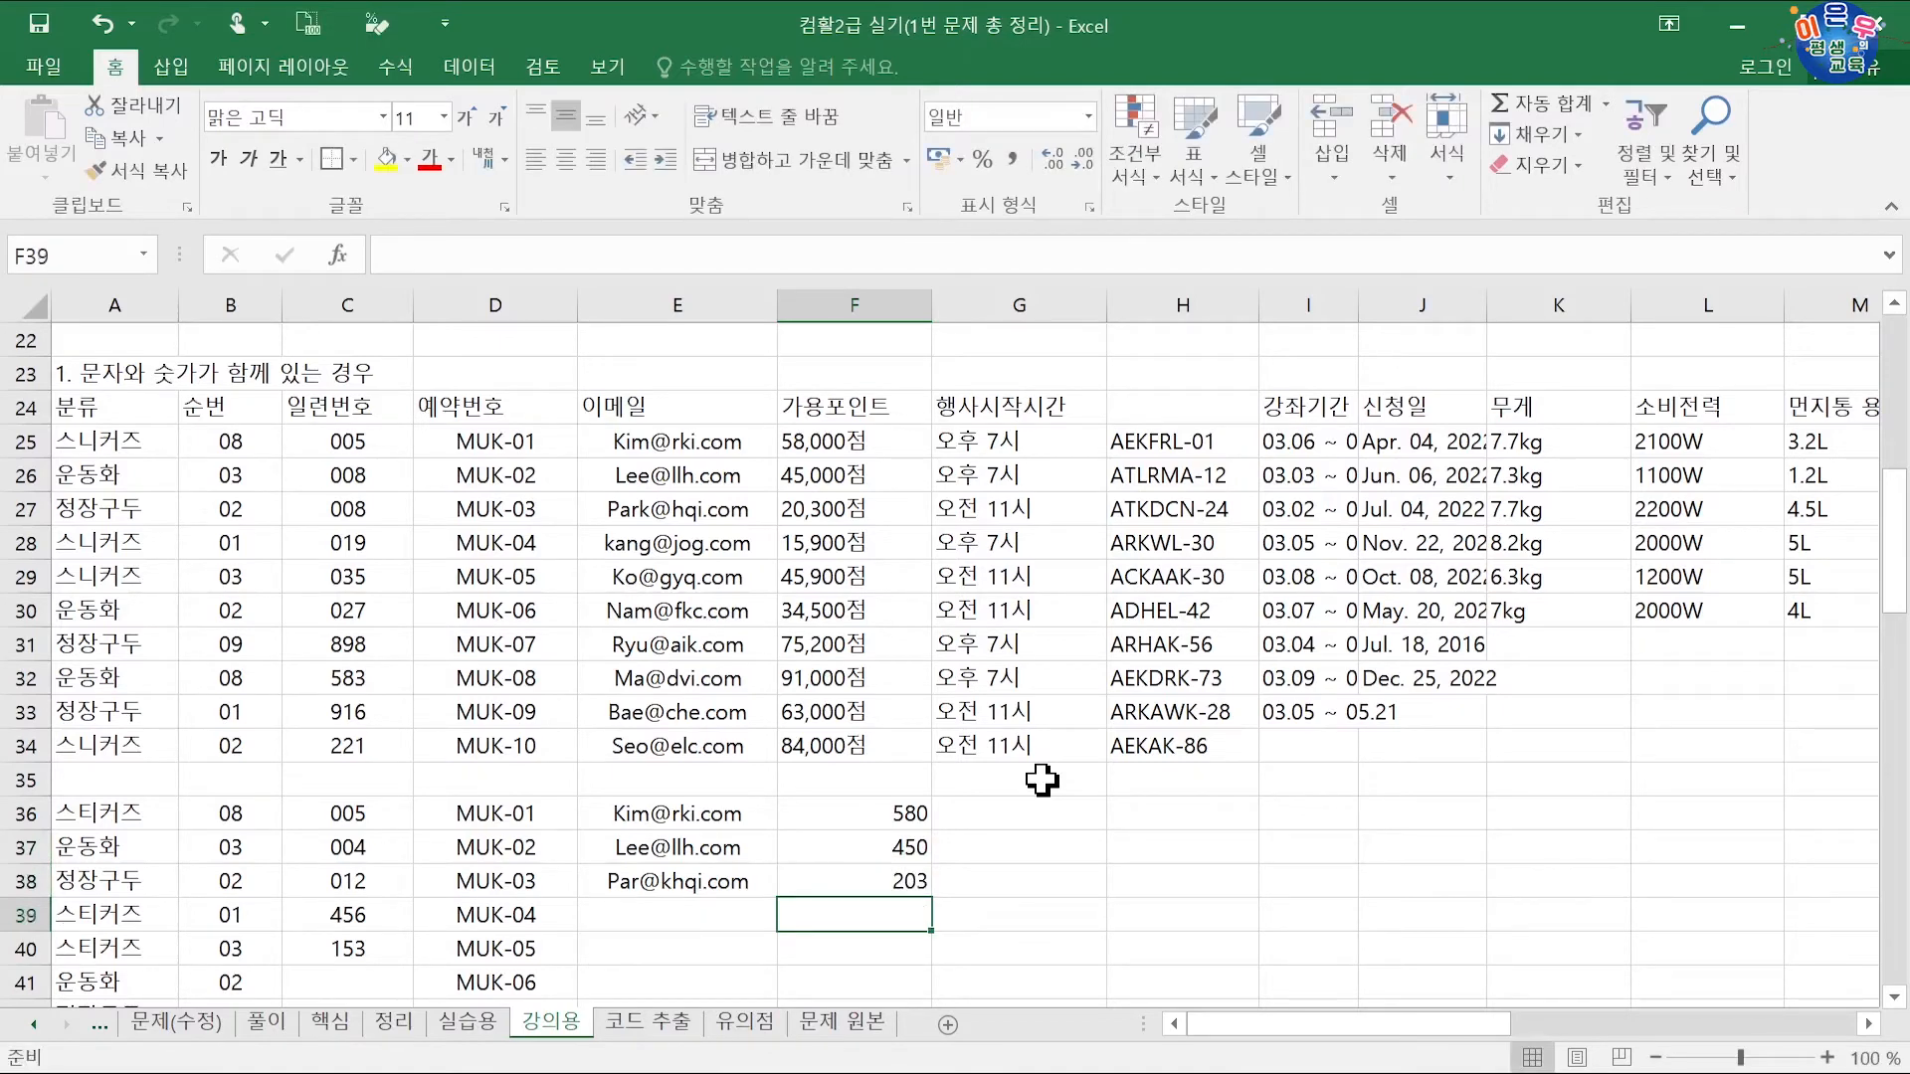
type("159")
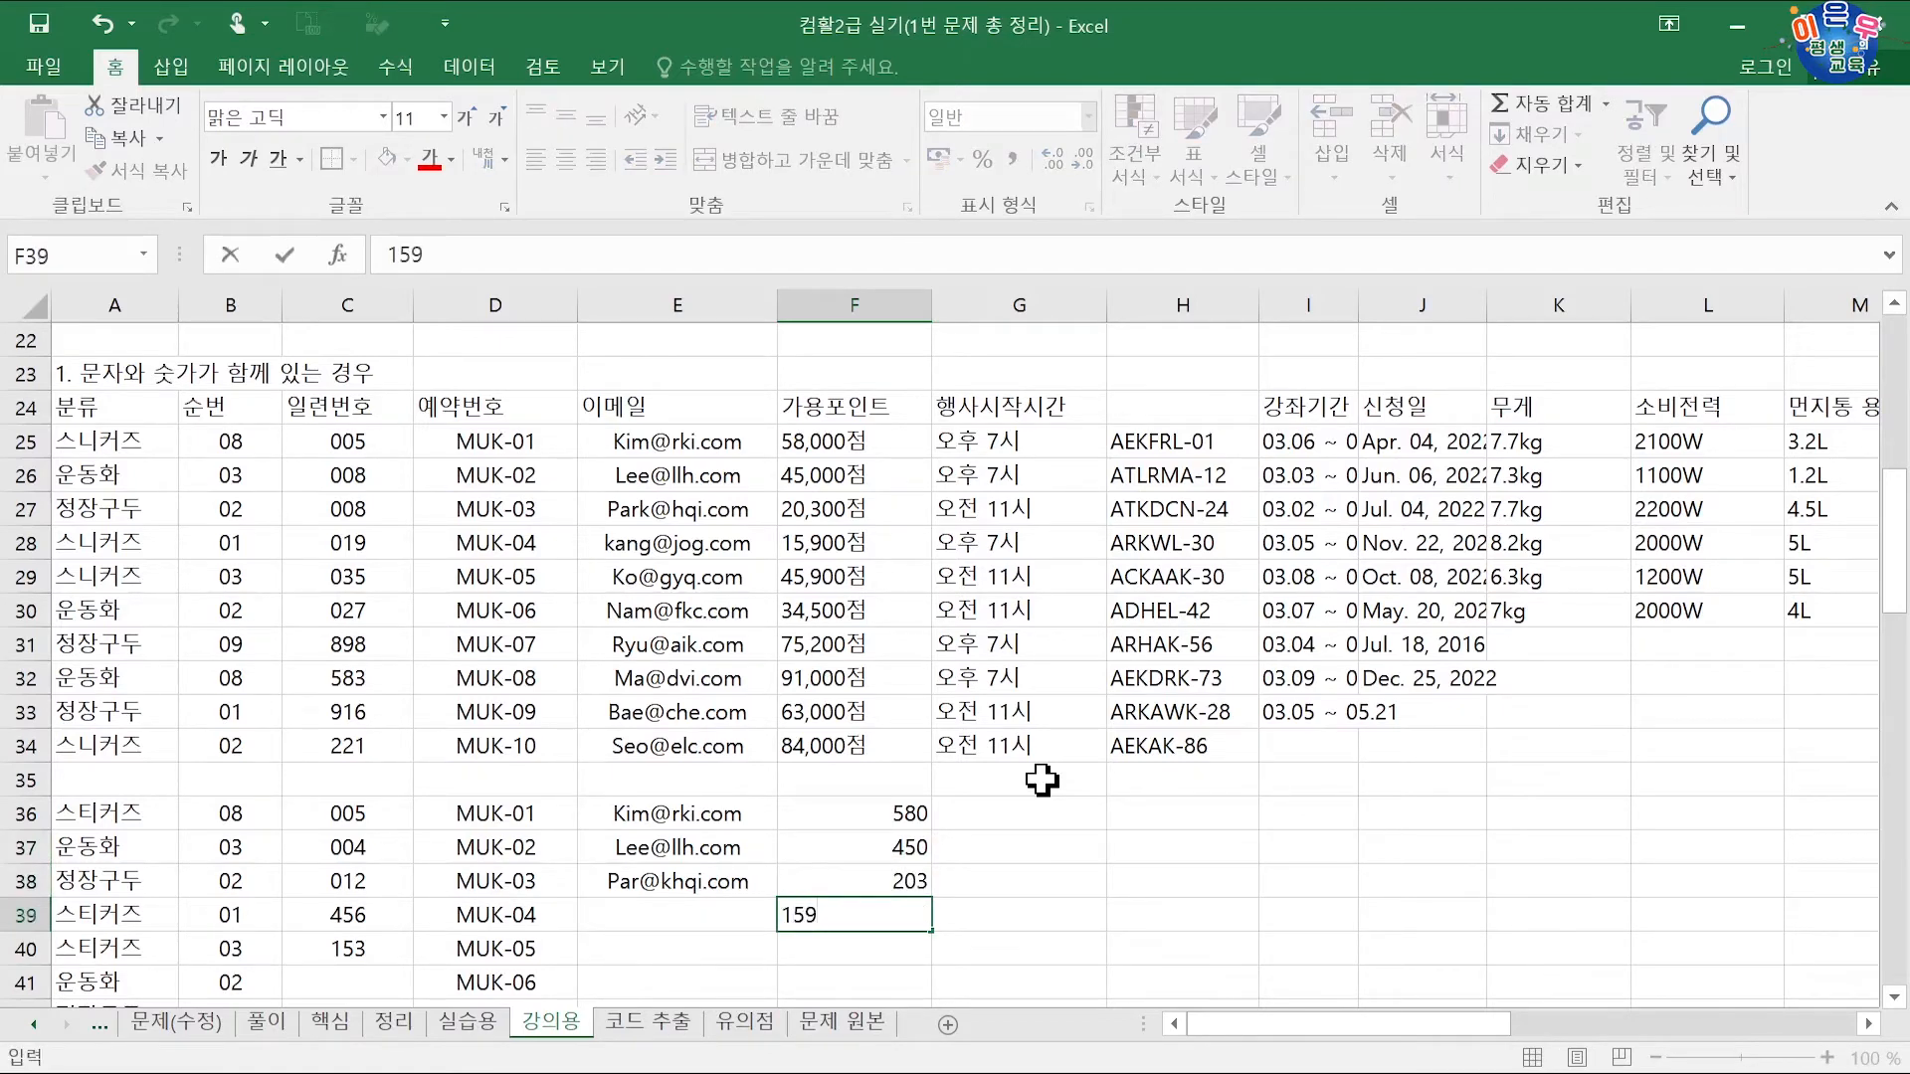
key("Return")
type("459")
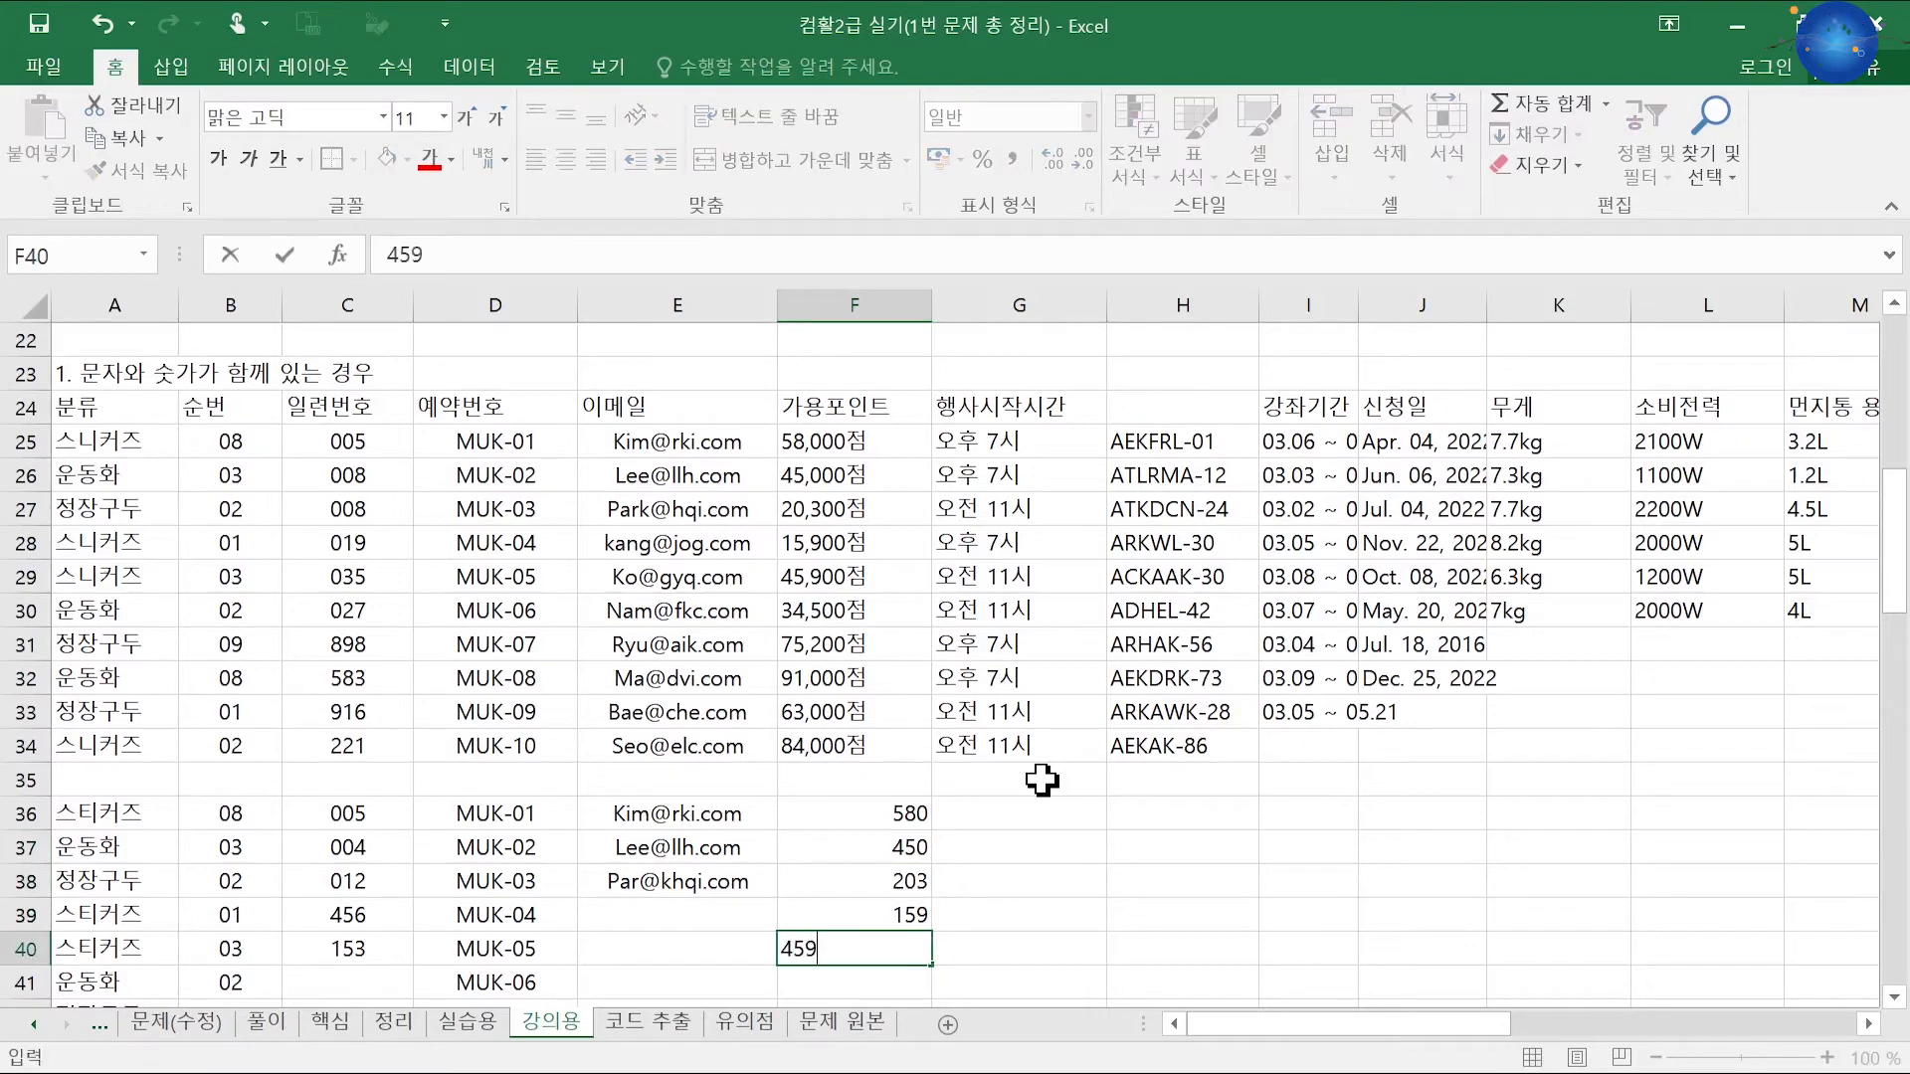
key("Return")
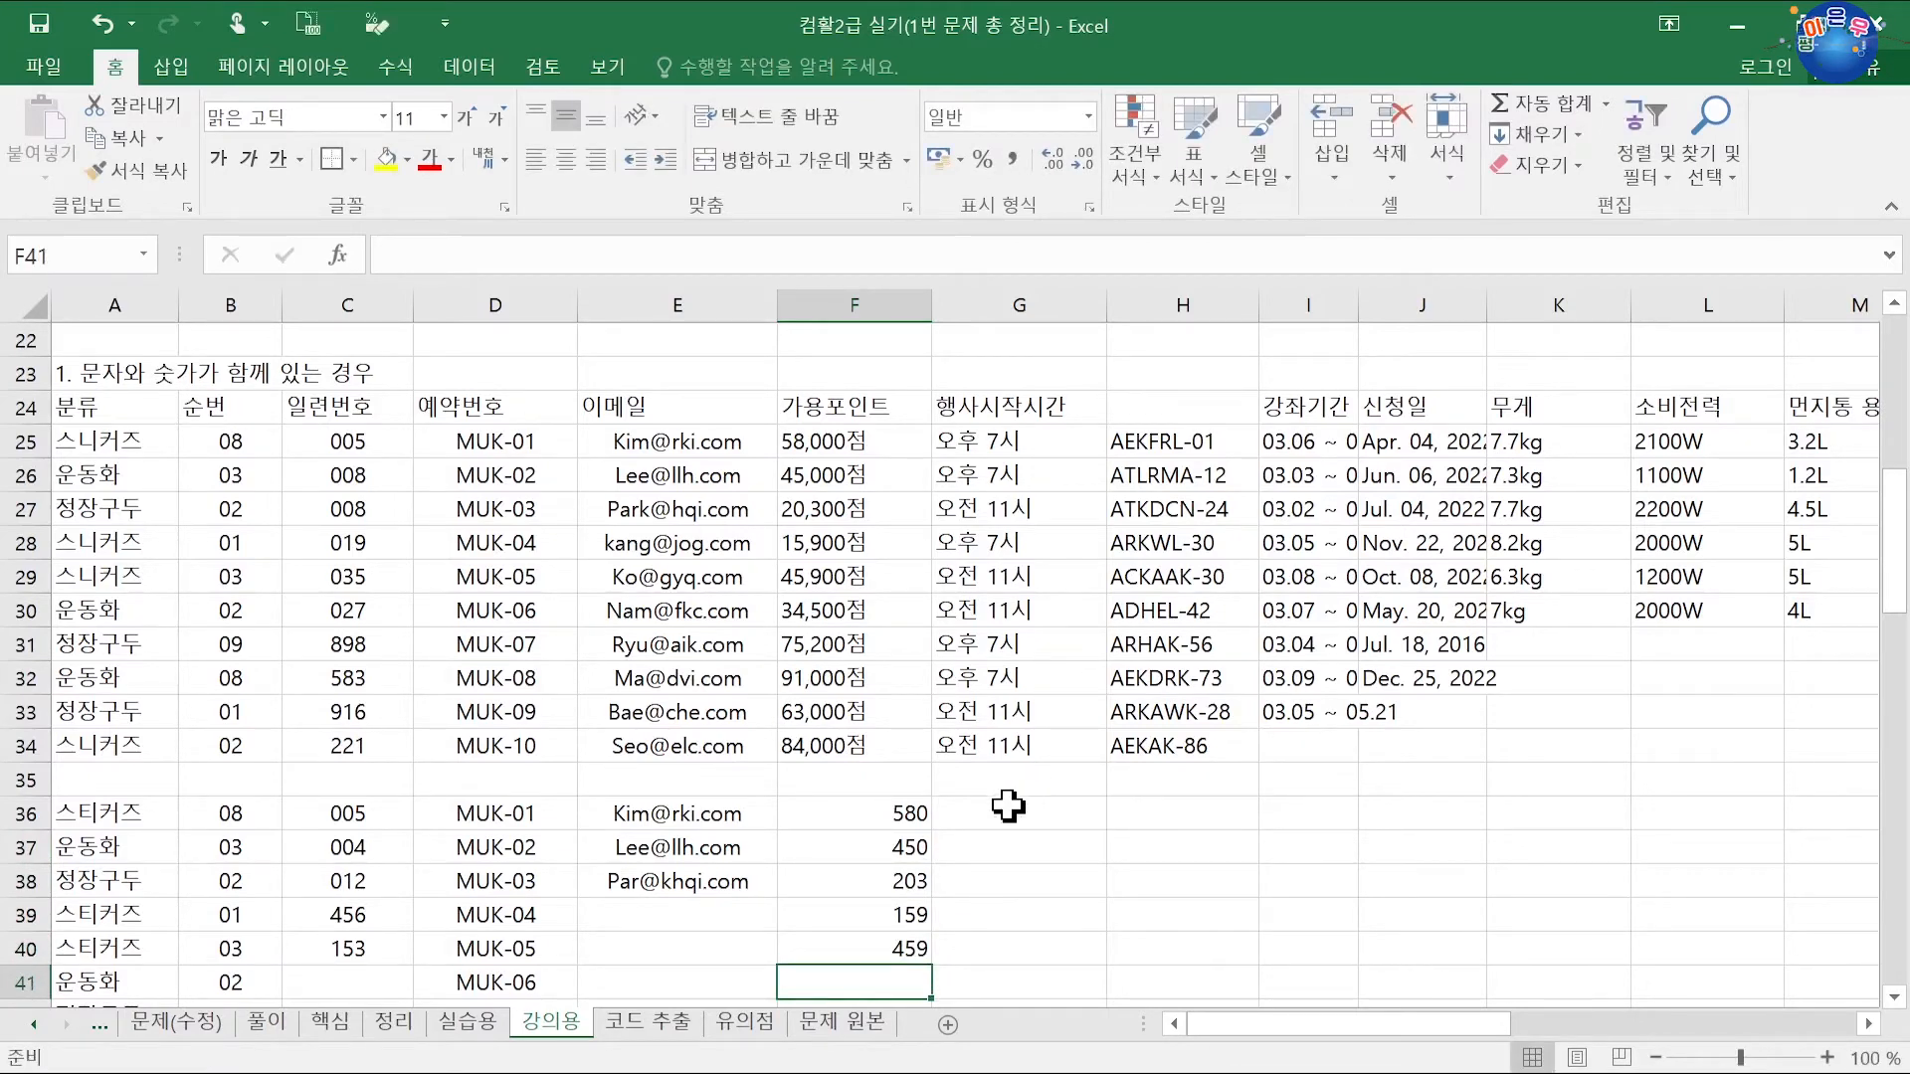
left_click(1008, 806)
scroll(1110, 895, "down", 1)
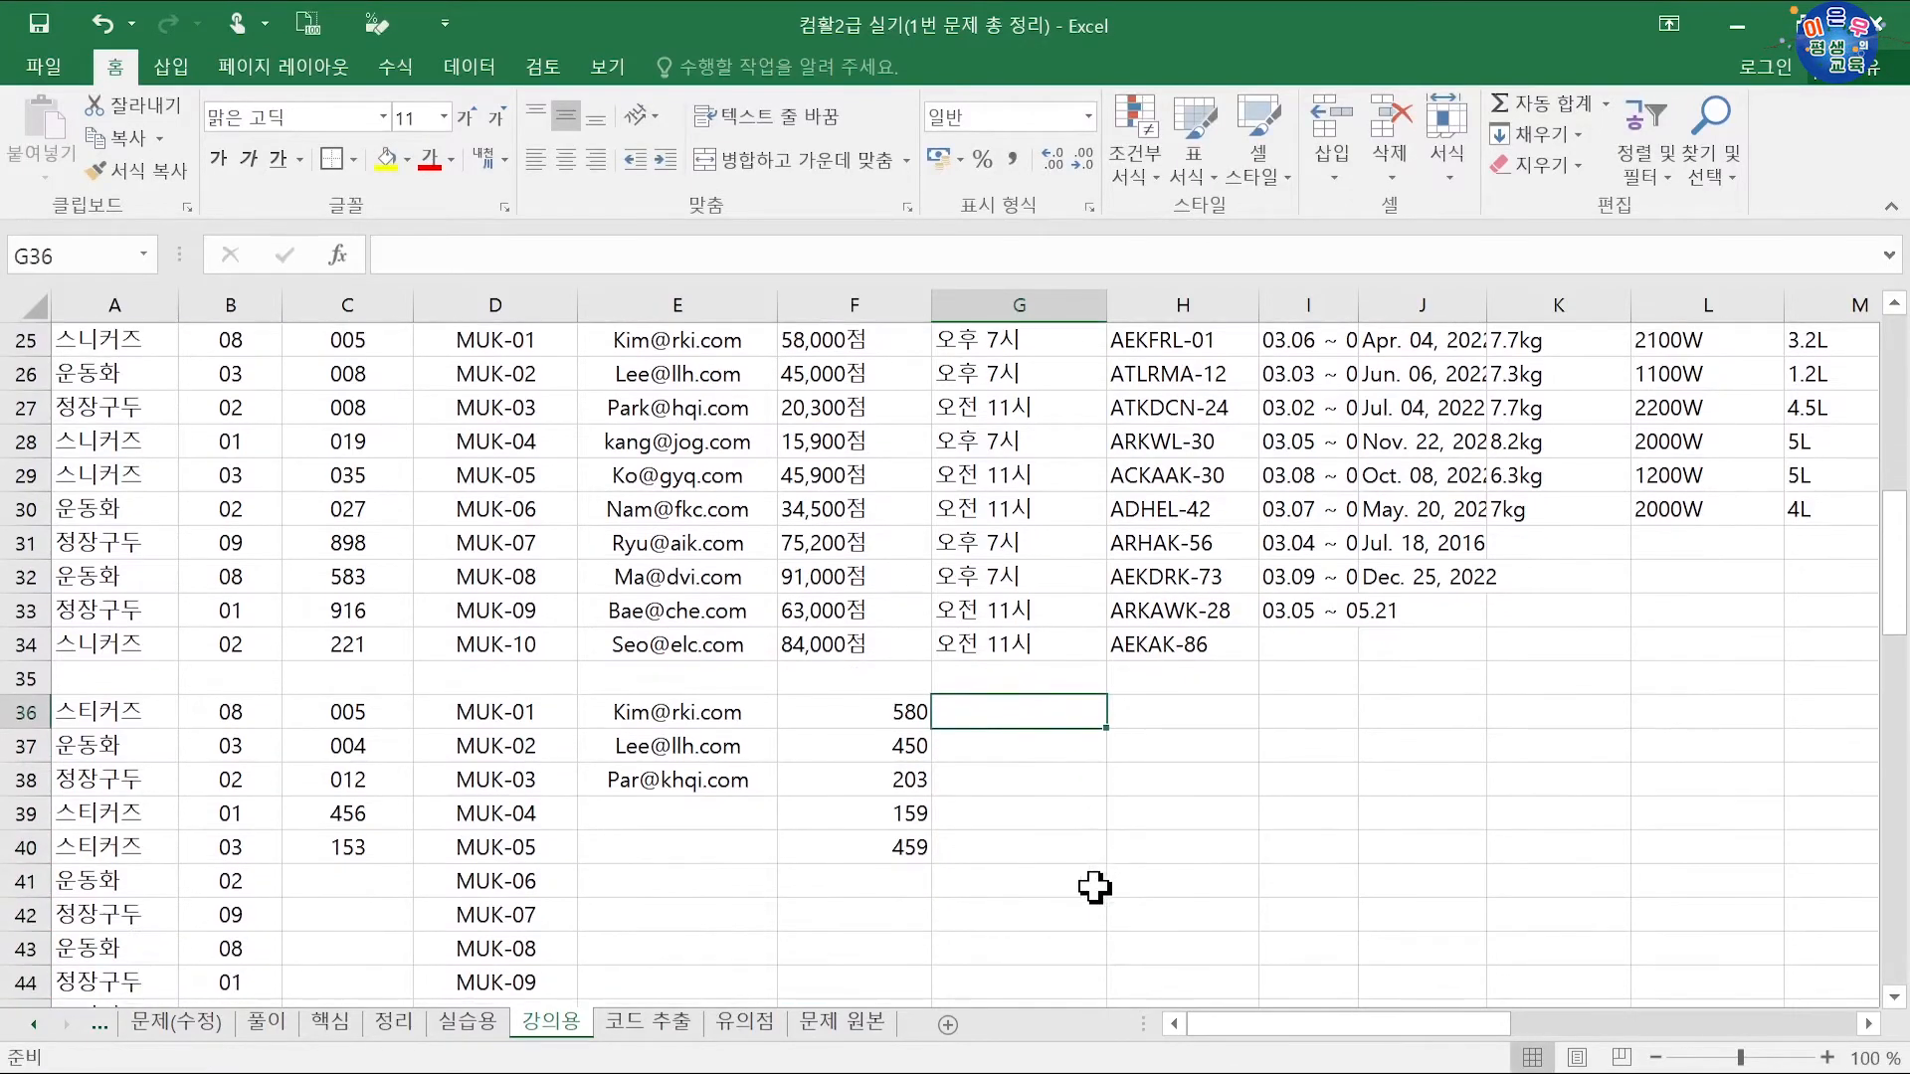
left_click_drag(893, 711, 900, 746)
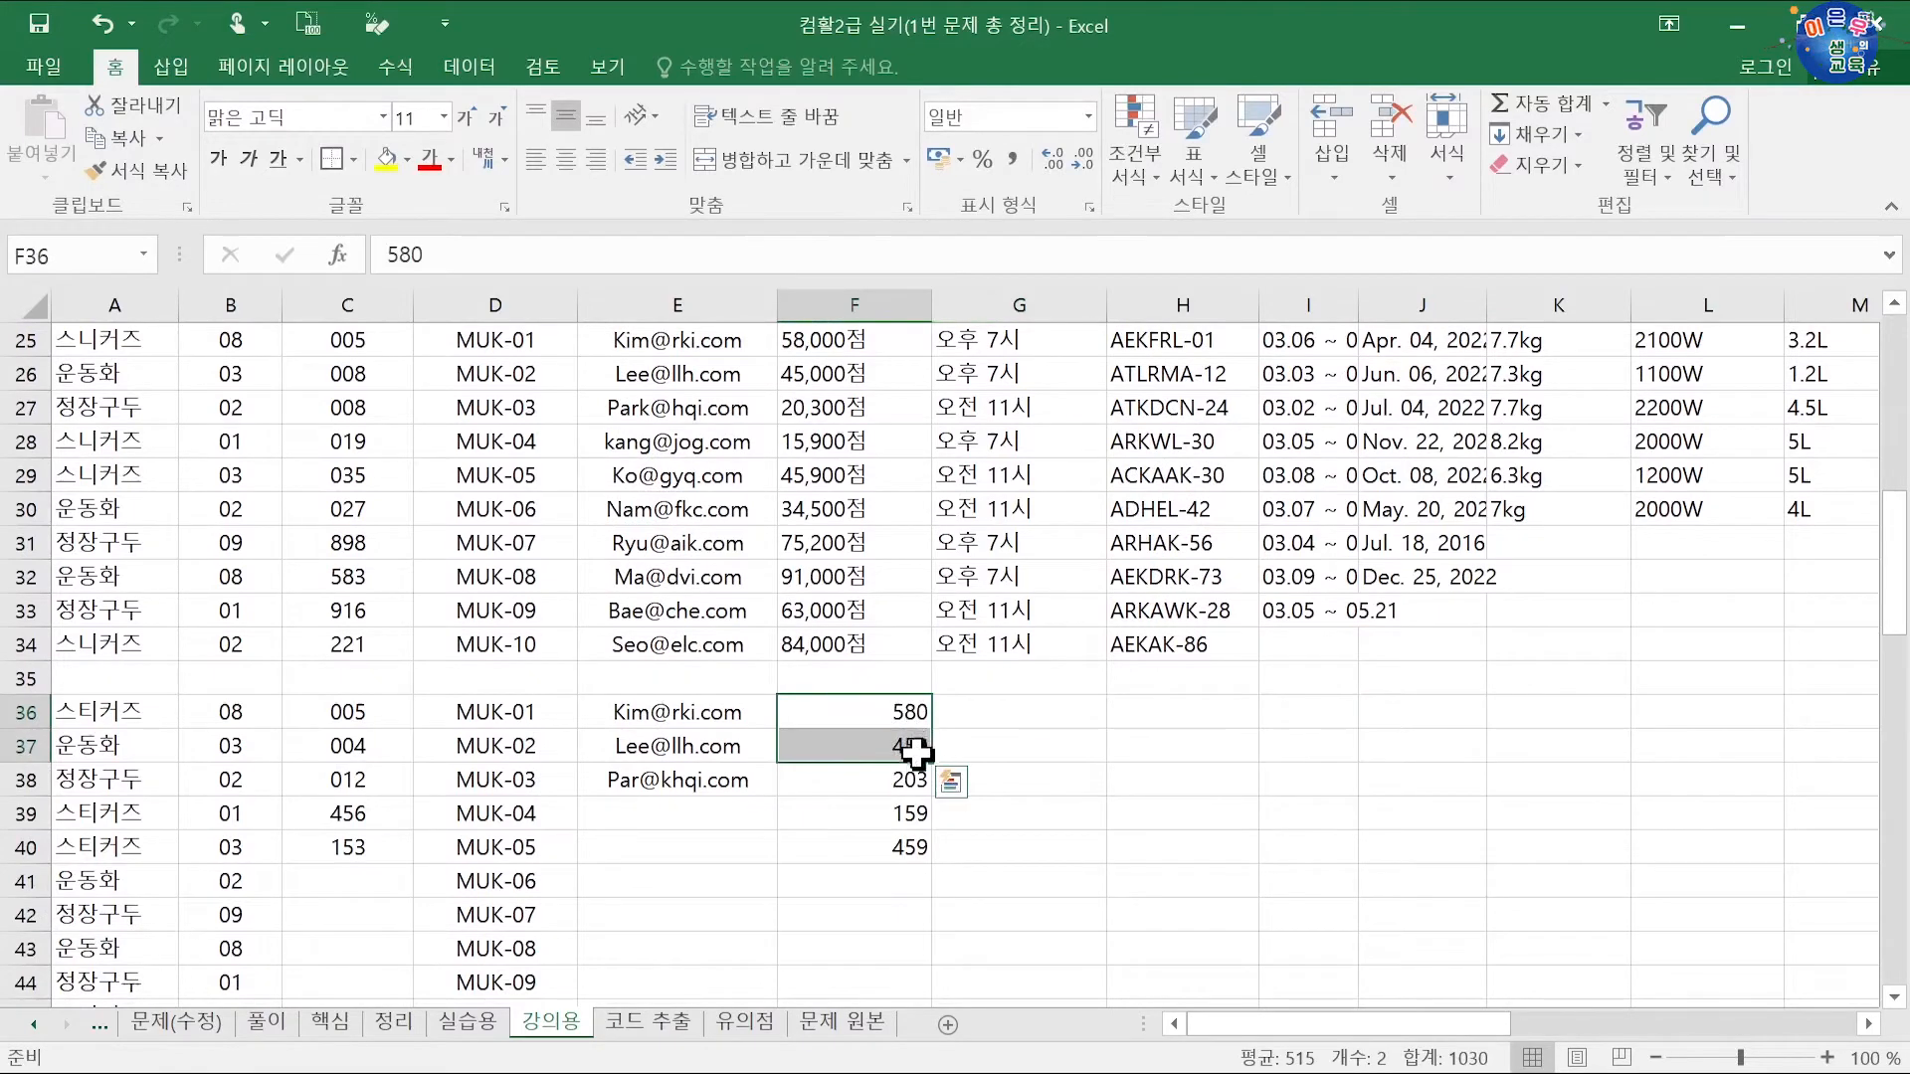
left_click(906, 786)
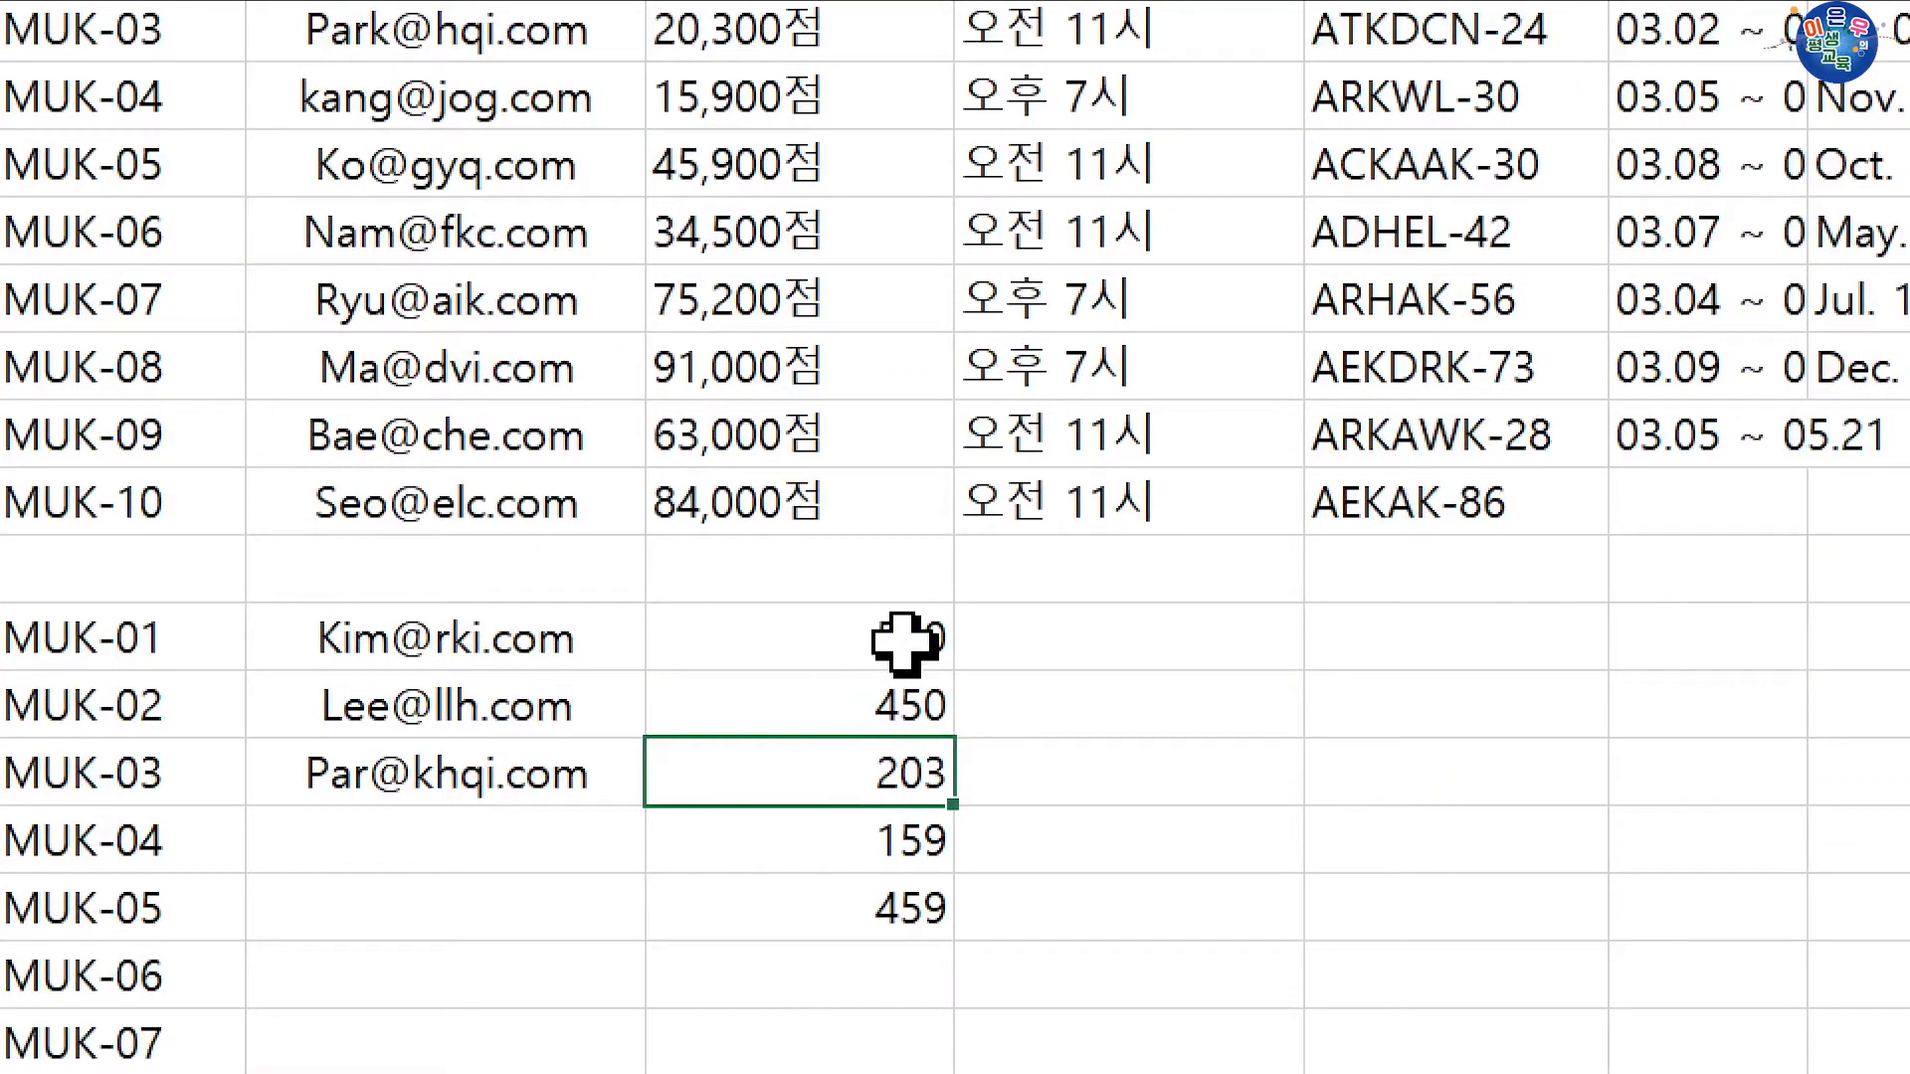
Step: Enter 45,000점 in G37 as a Flash Fill example, then clear the wrongly filled values
left_click_drag(917, 713, 887, 772)
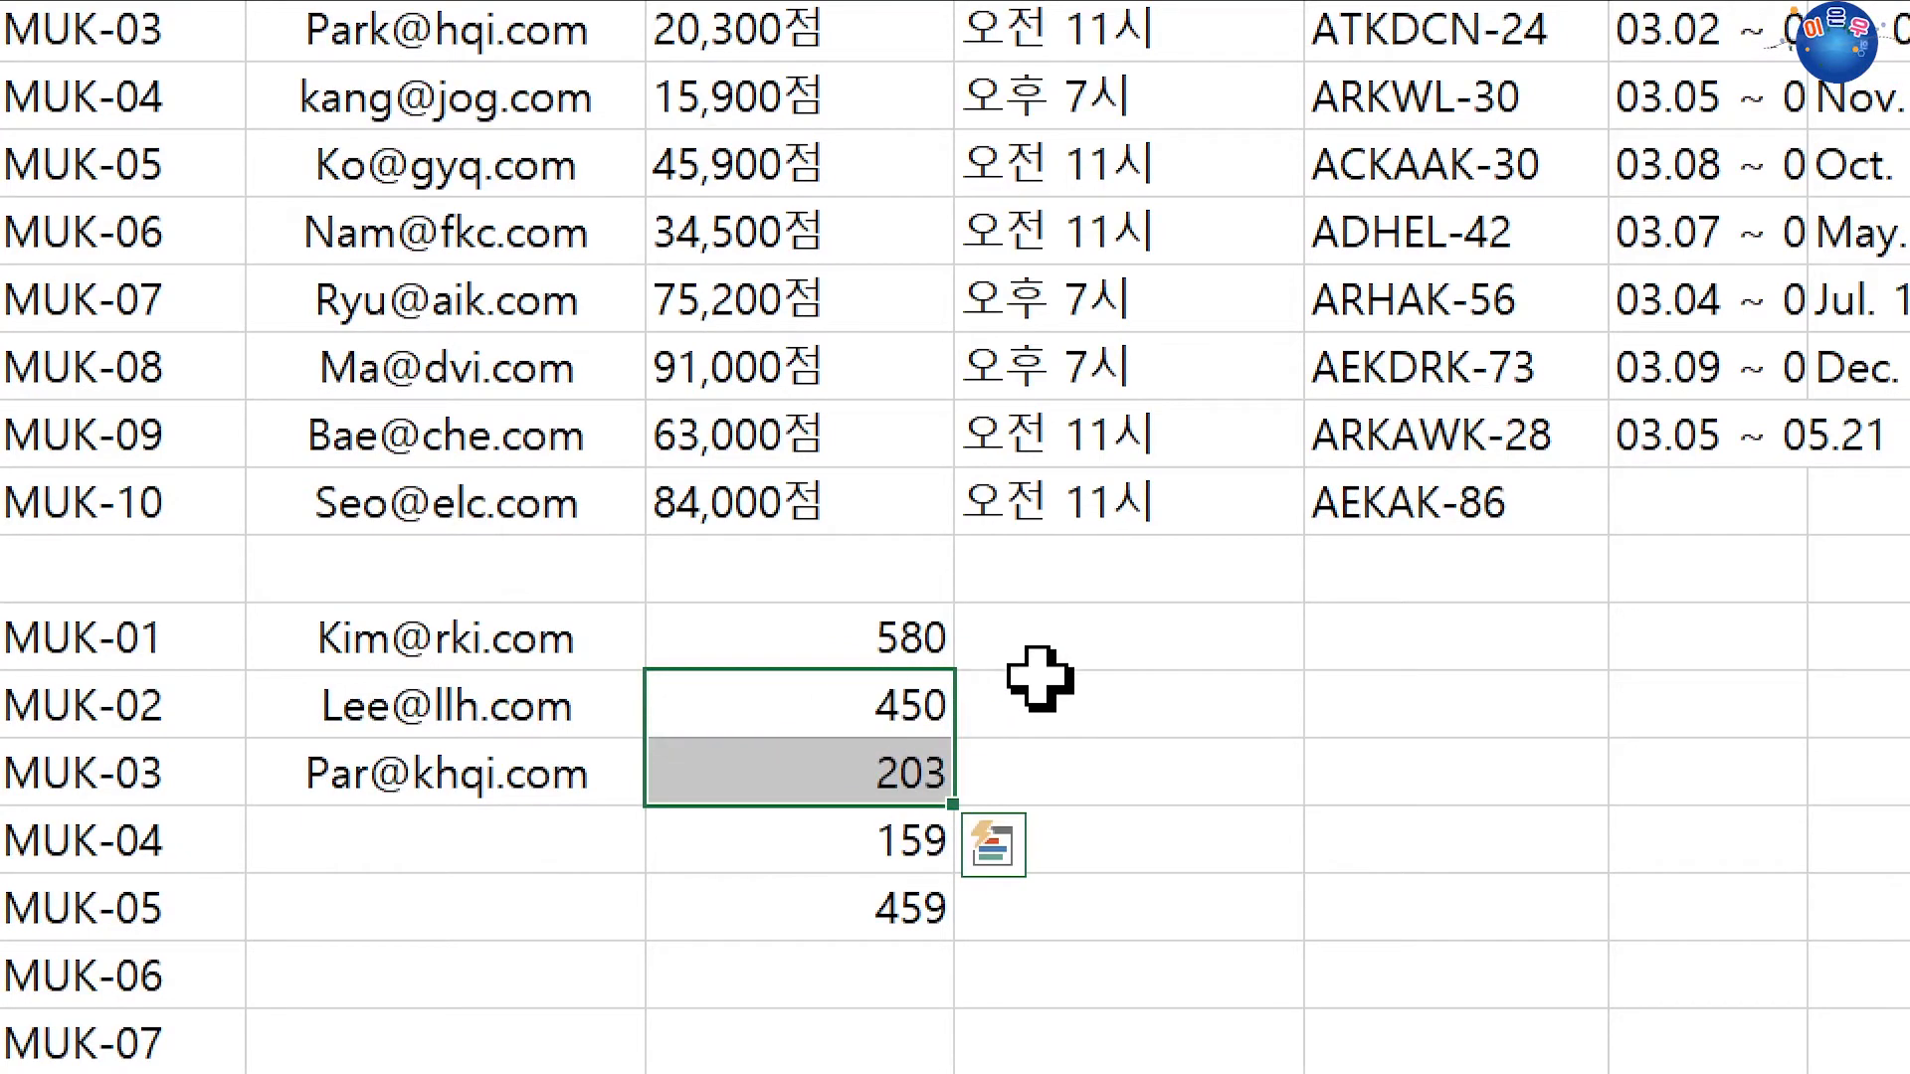
left_click(1036, 708)
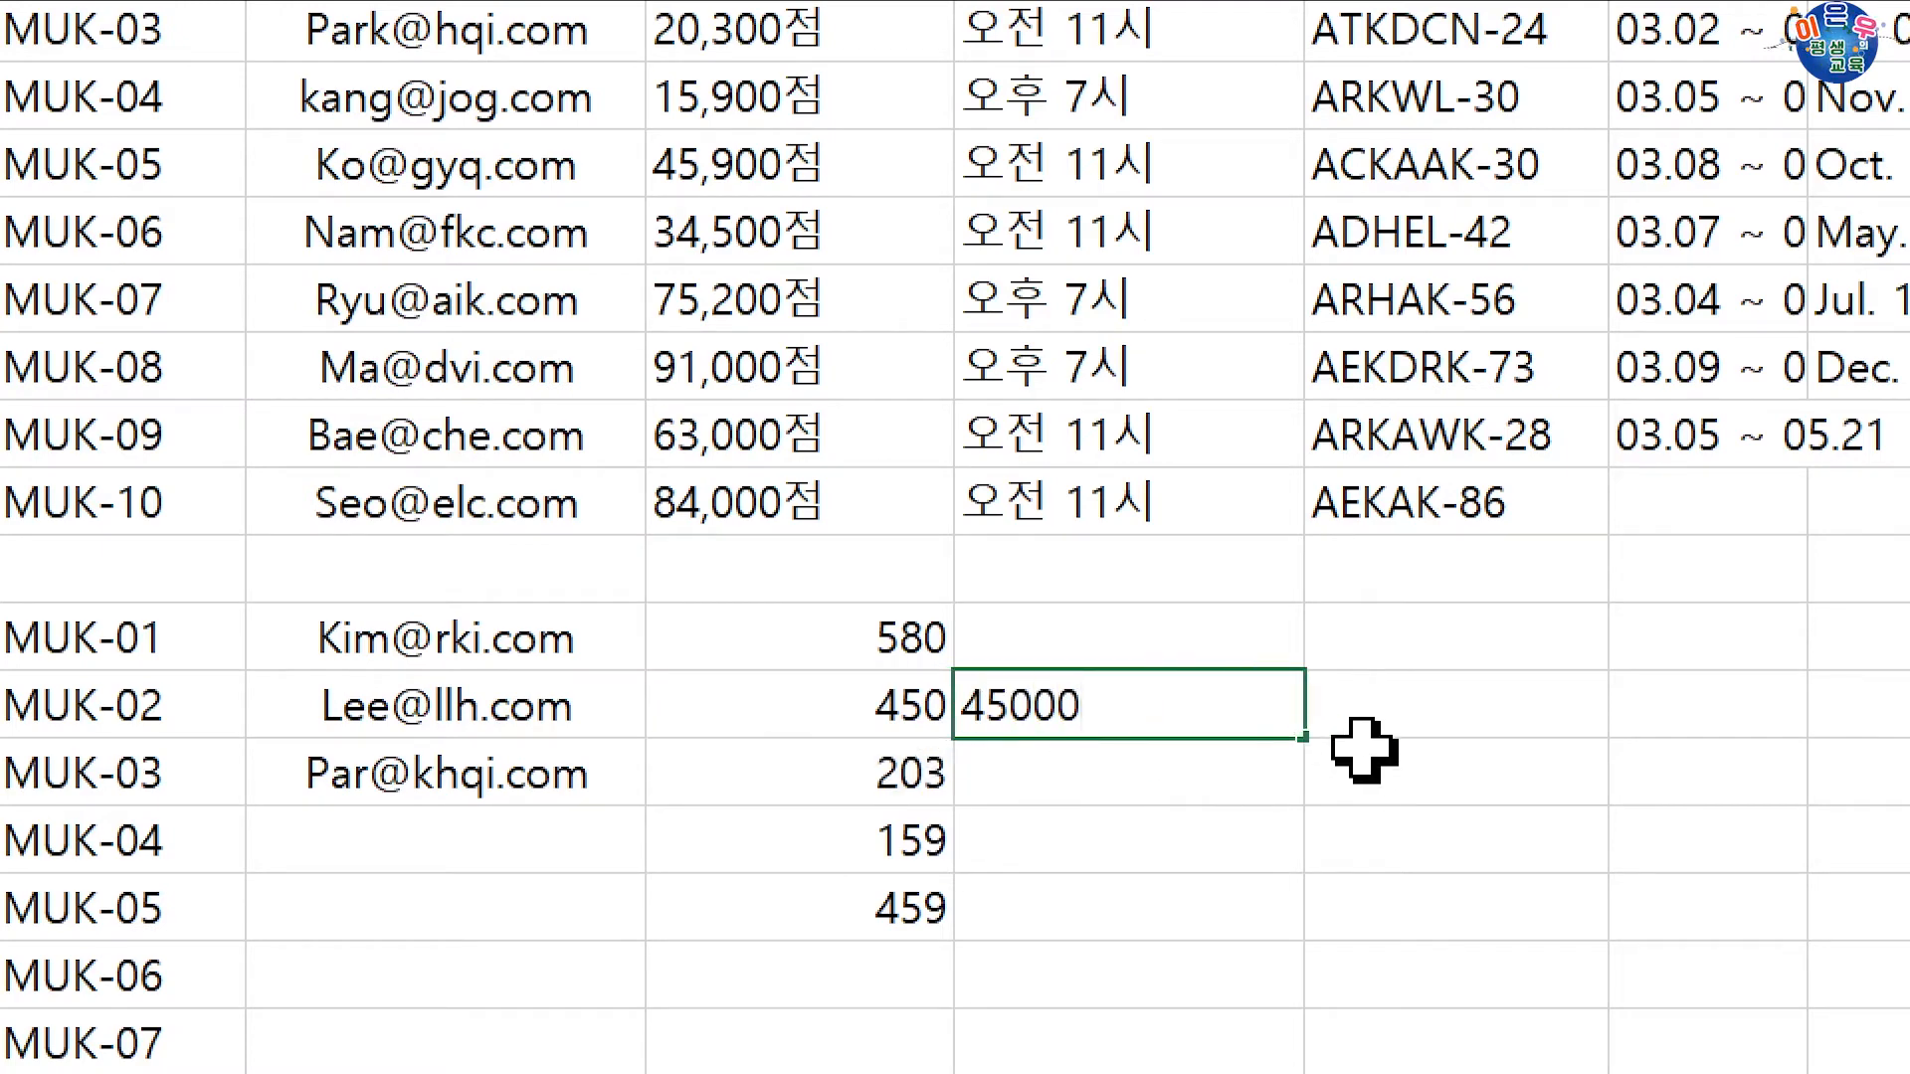
type("45000점")
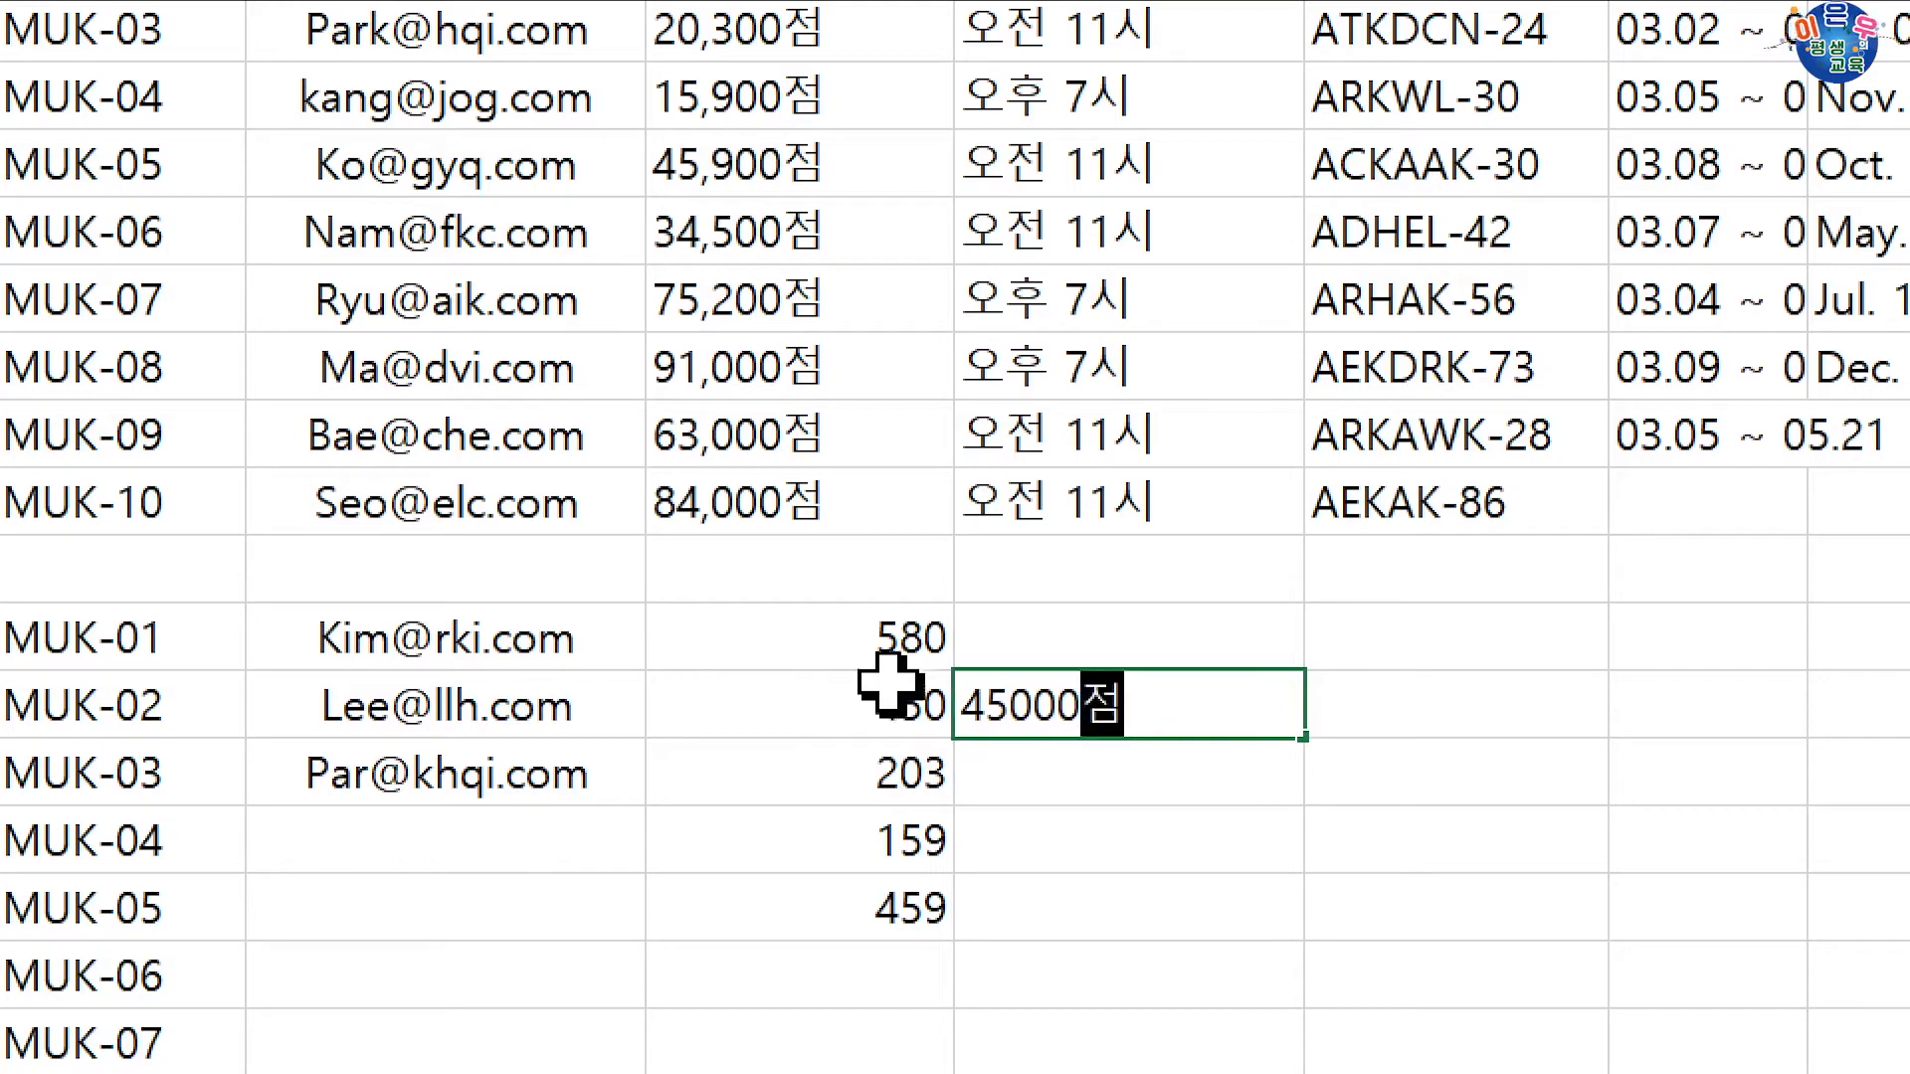
left_click(1010, 708)
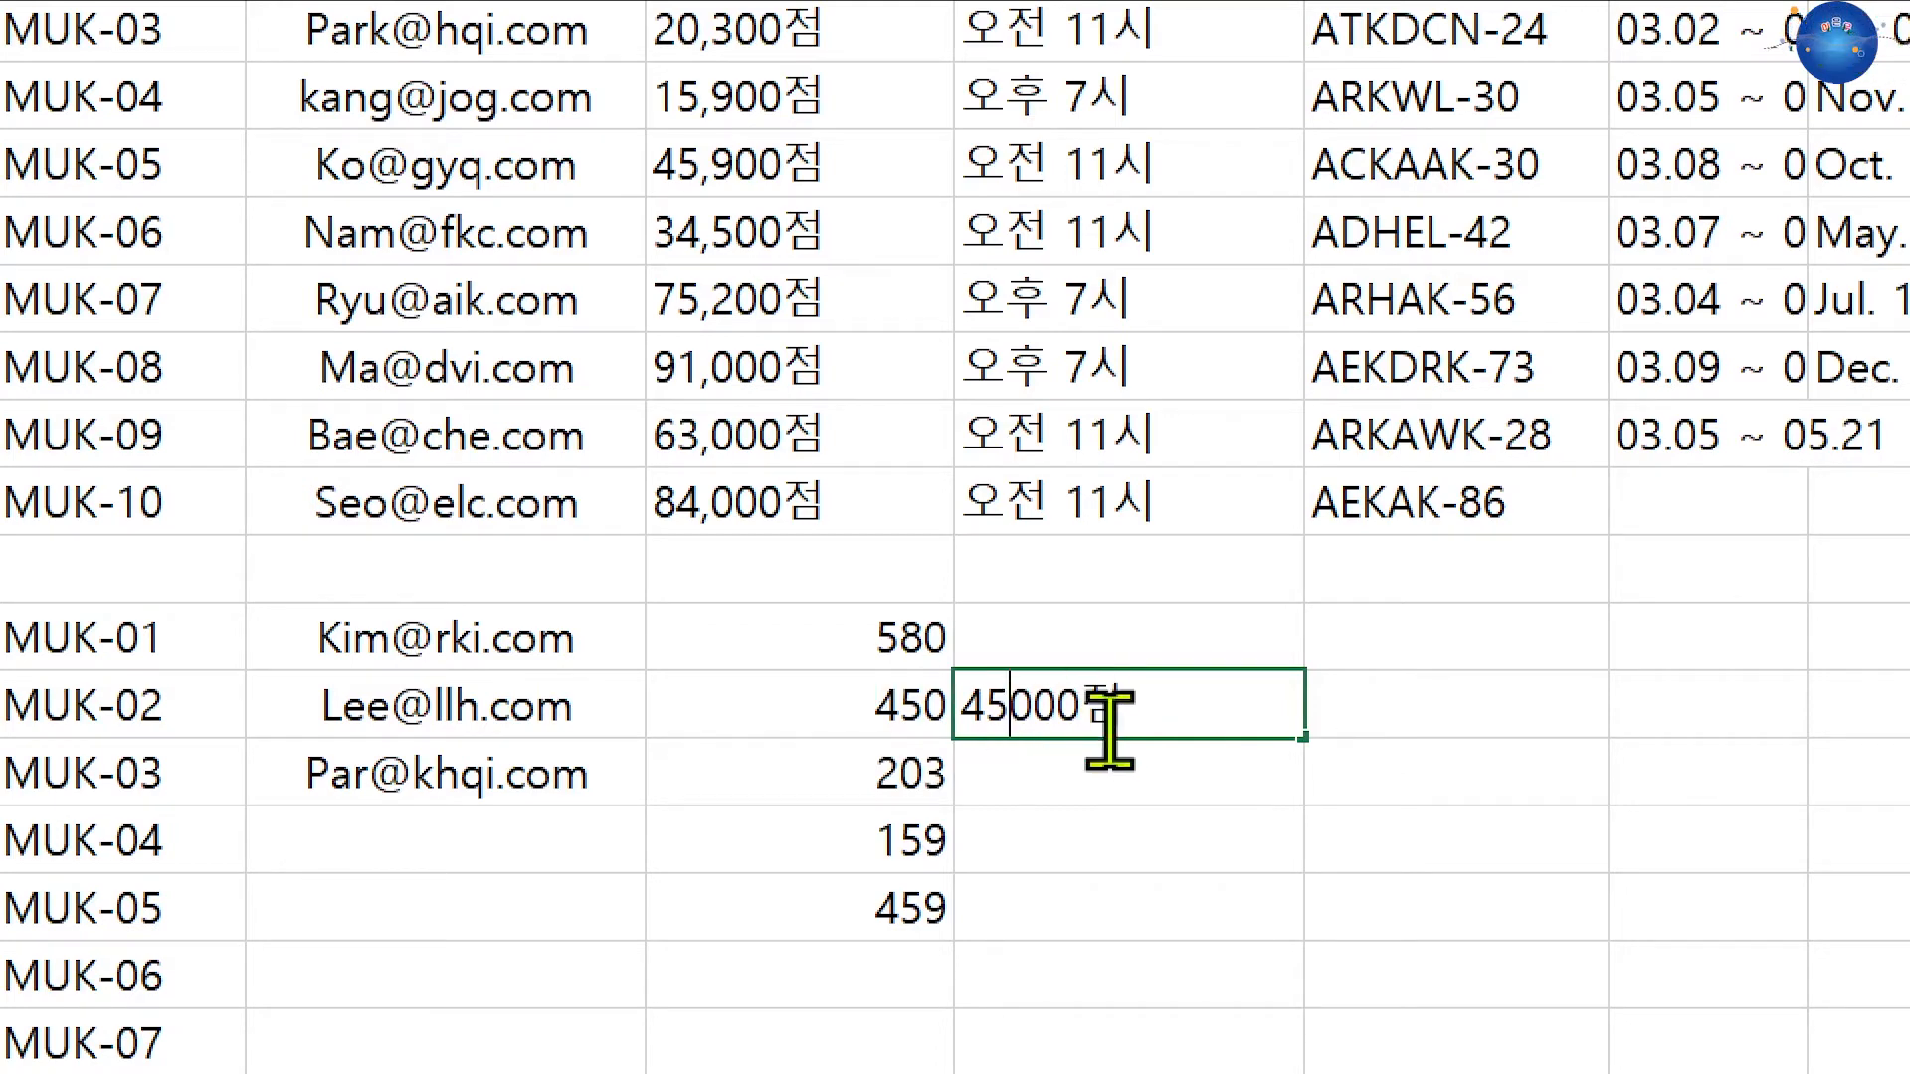
type(",")
left_click(1169, 785)
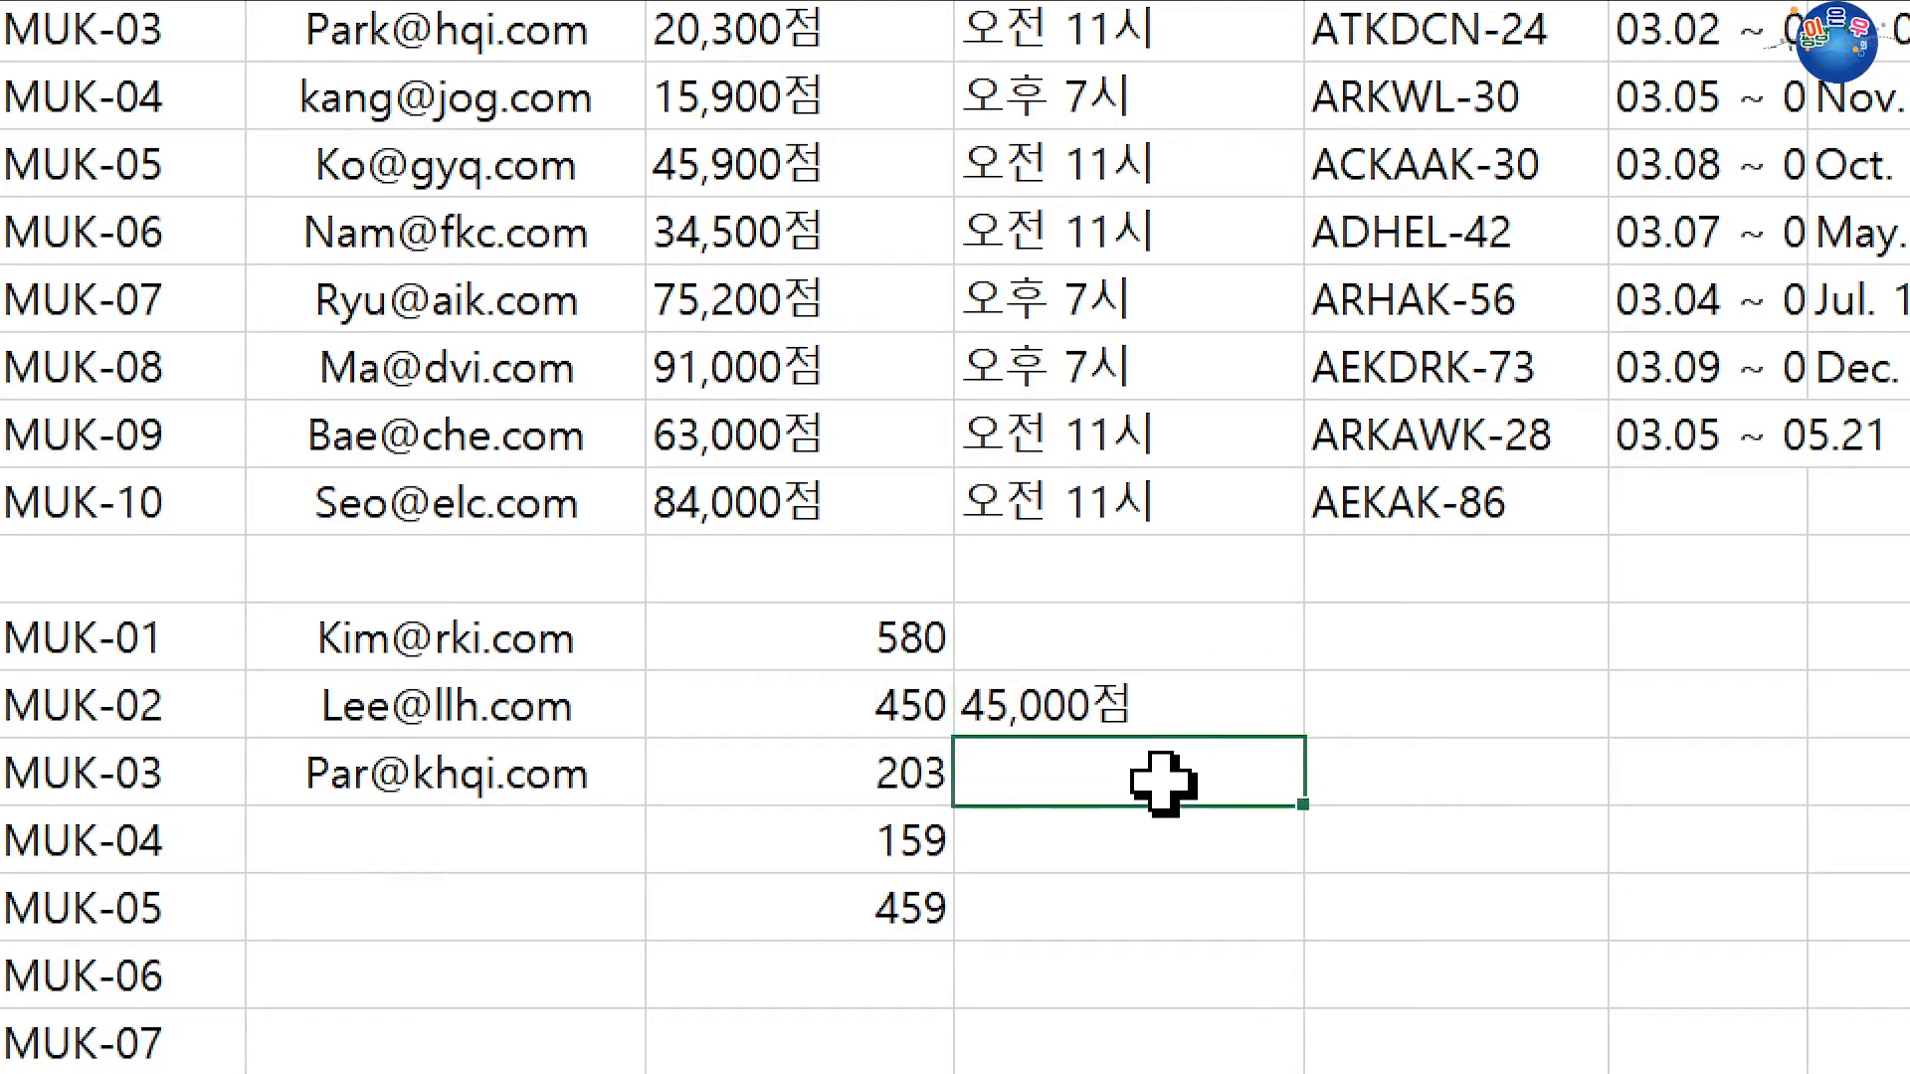
key("ctrl+e")
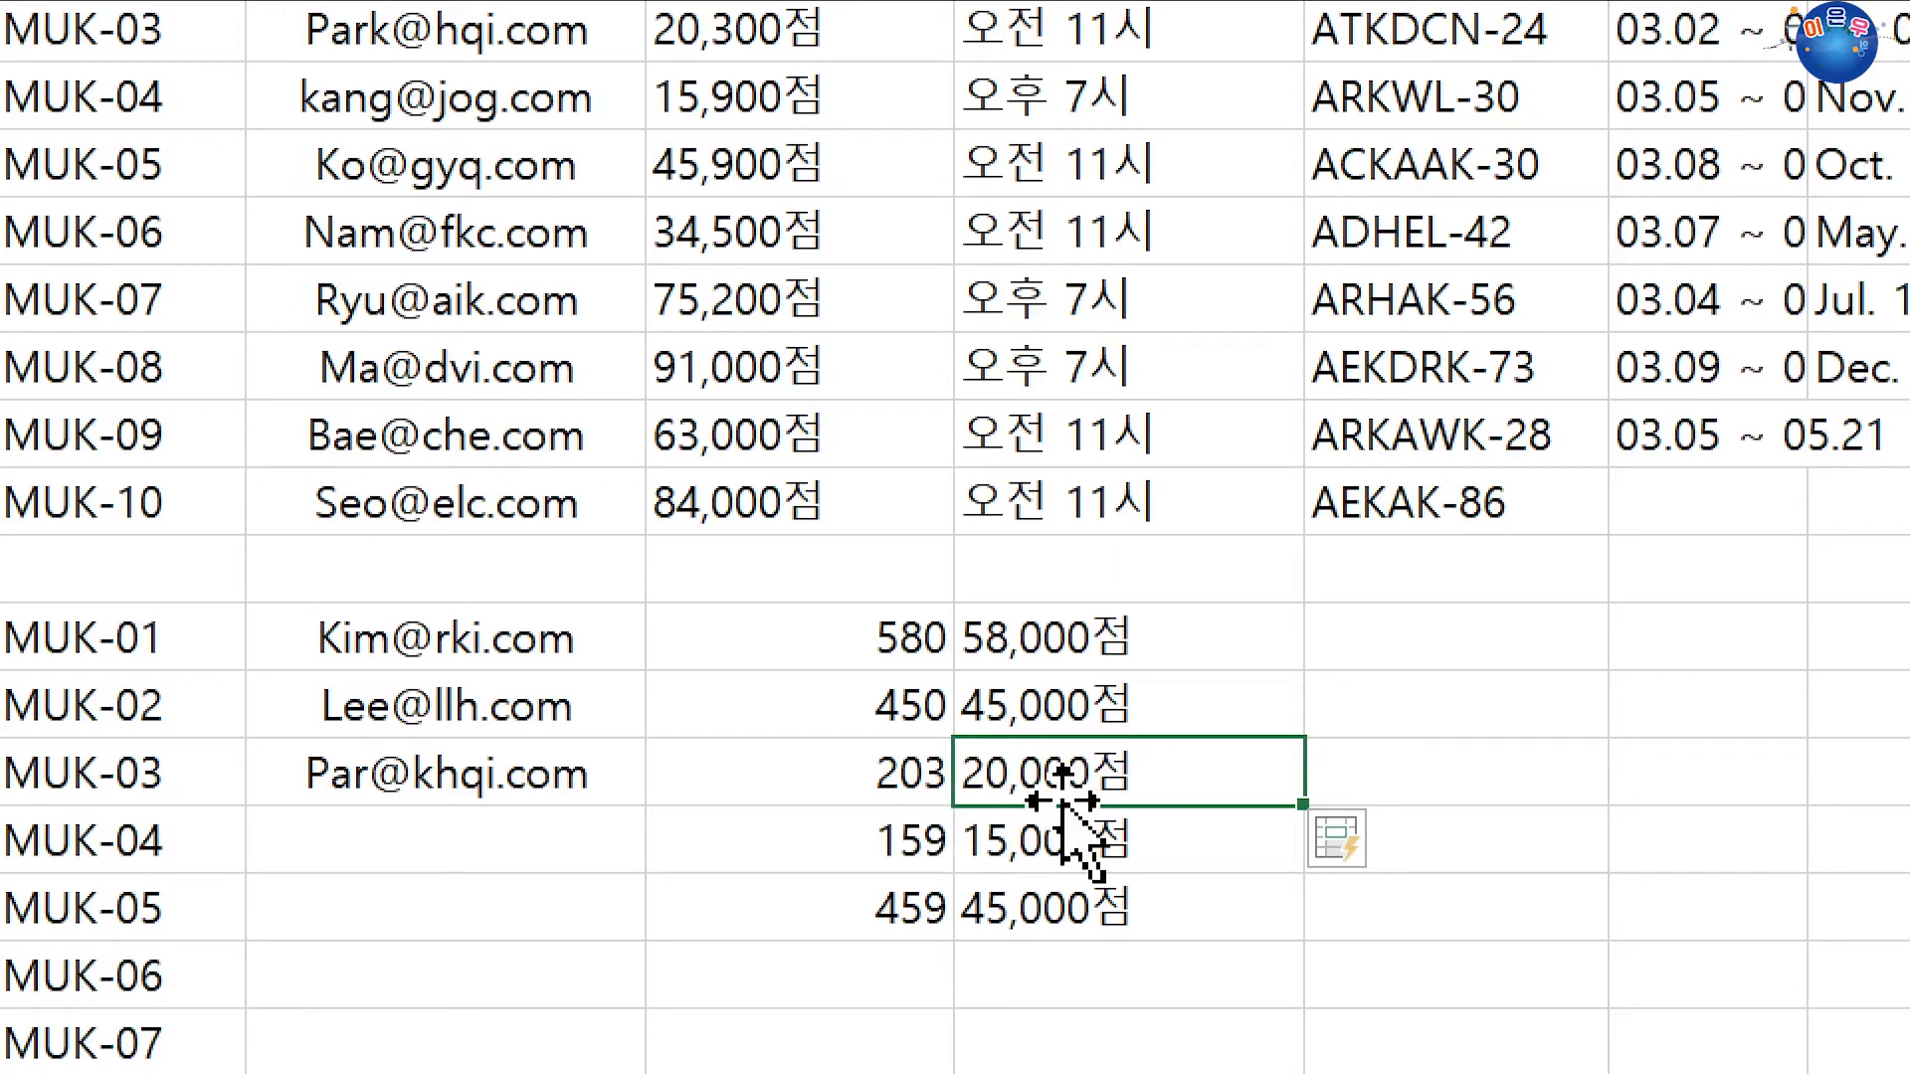
left_click_drag(1045, 637, 1049, 916)
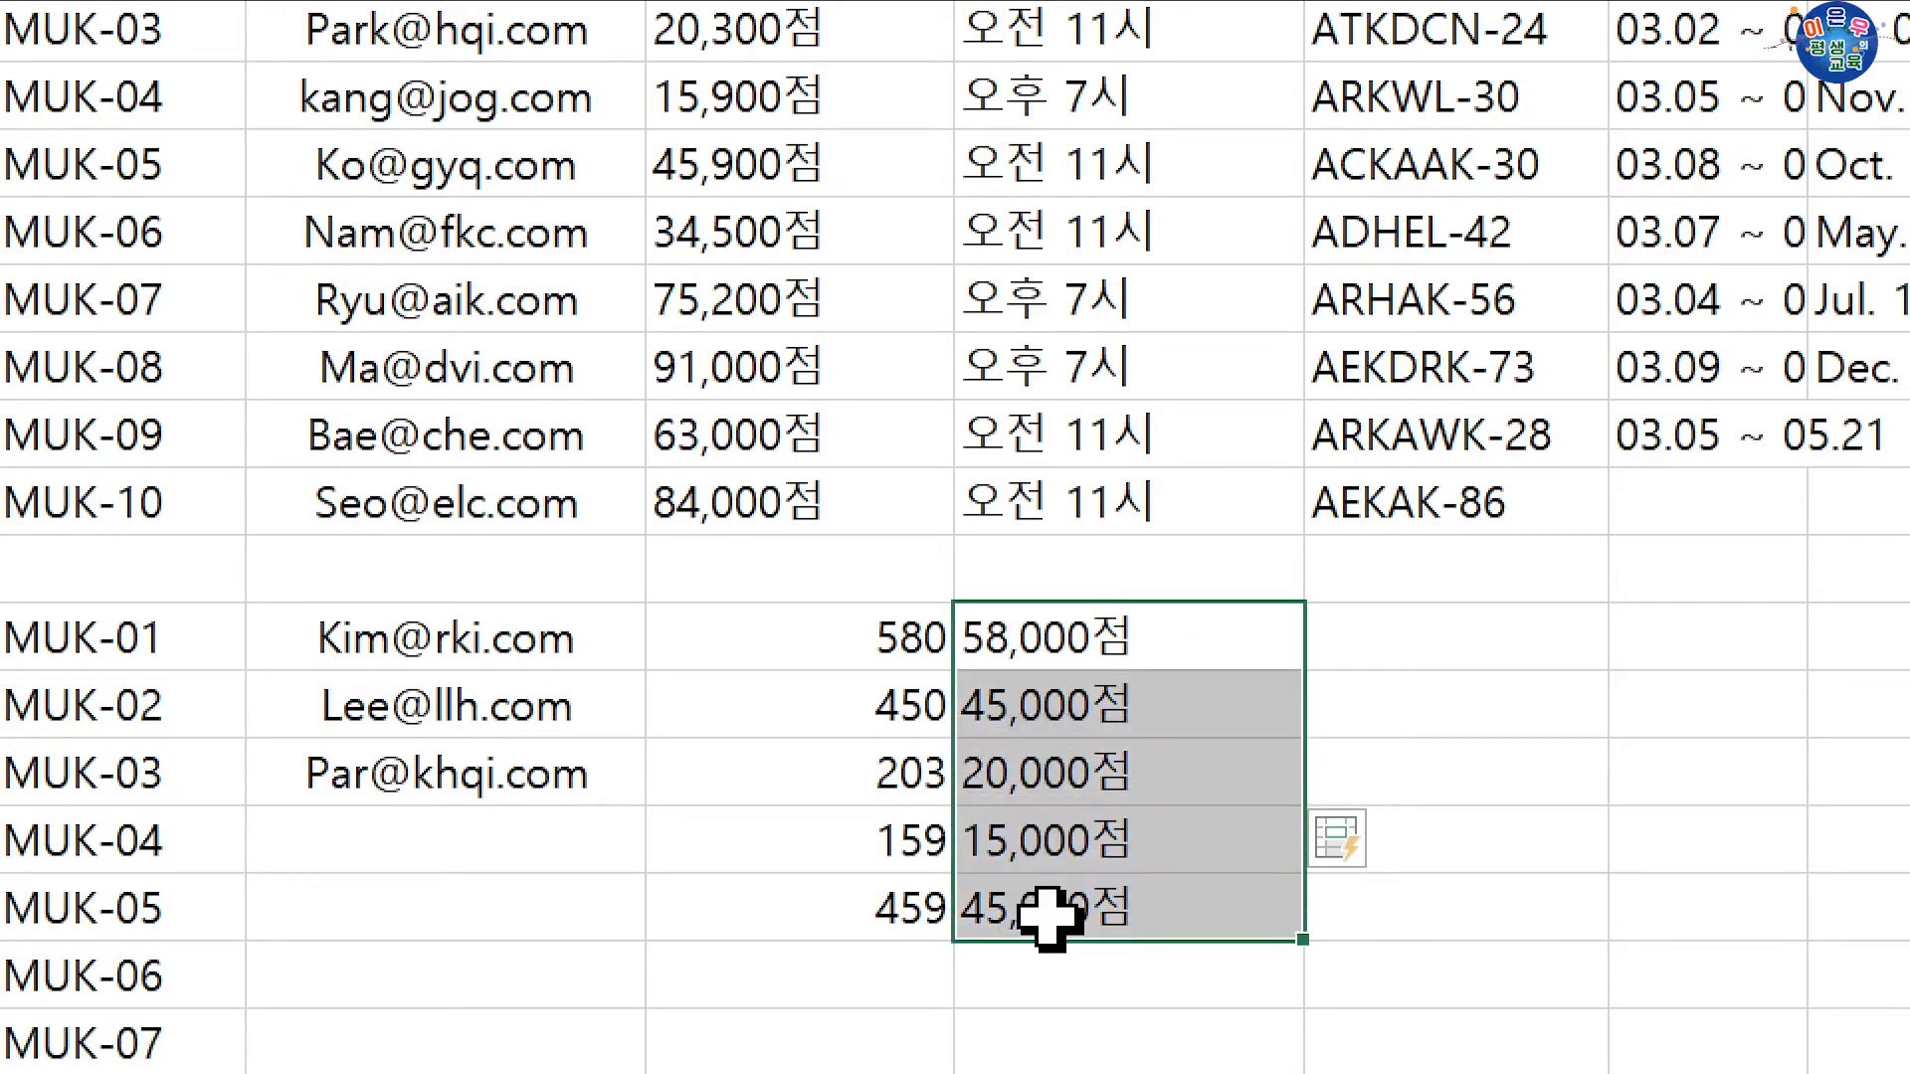
key("Delete")
Step: Add 20,300점 in G38 as a second example and undo the incorrect flash fill
left_click(1045, 772)
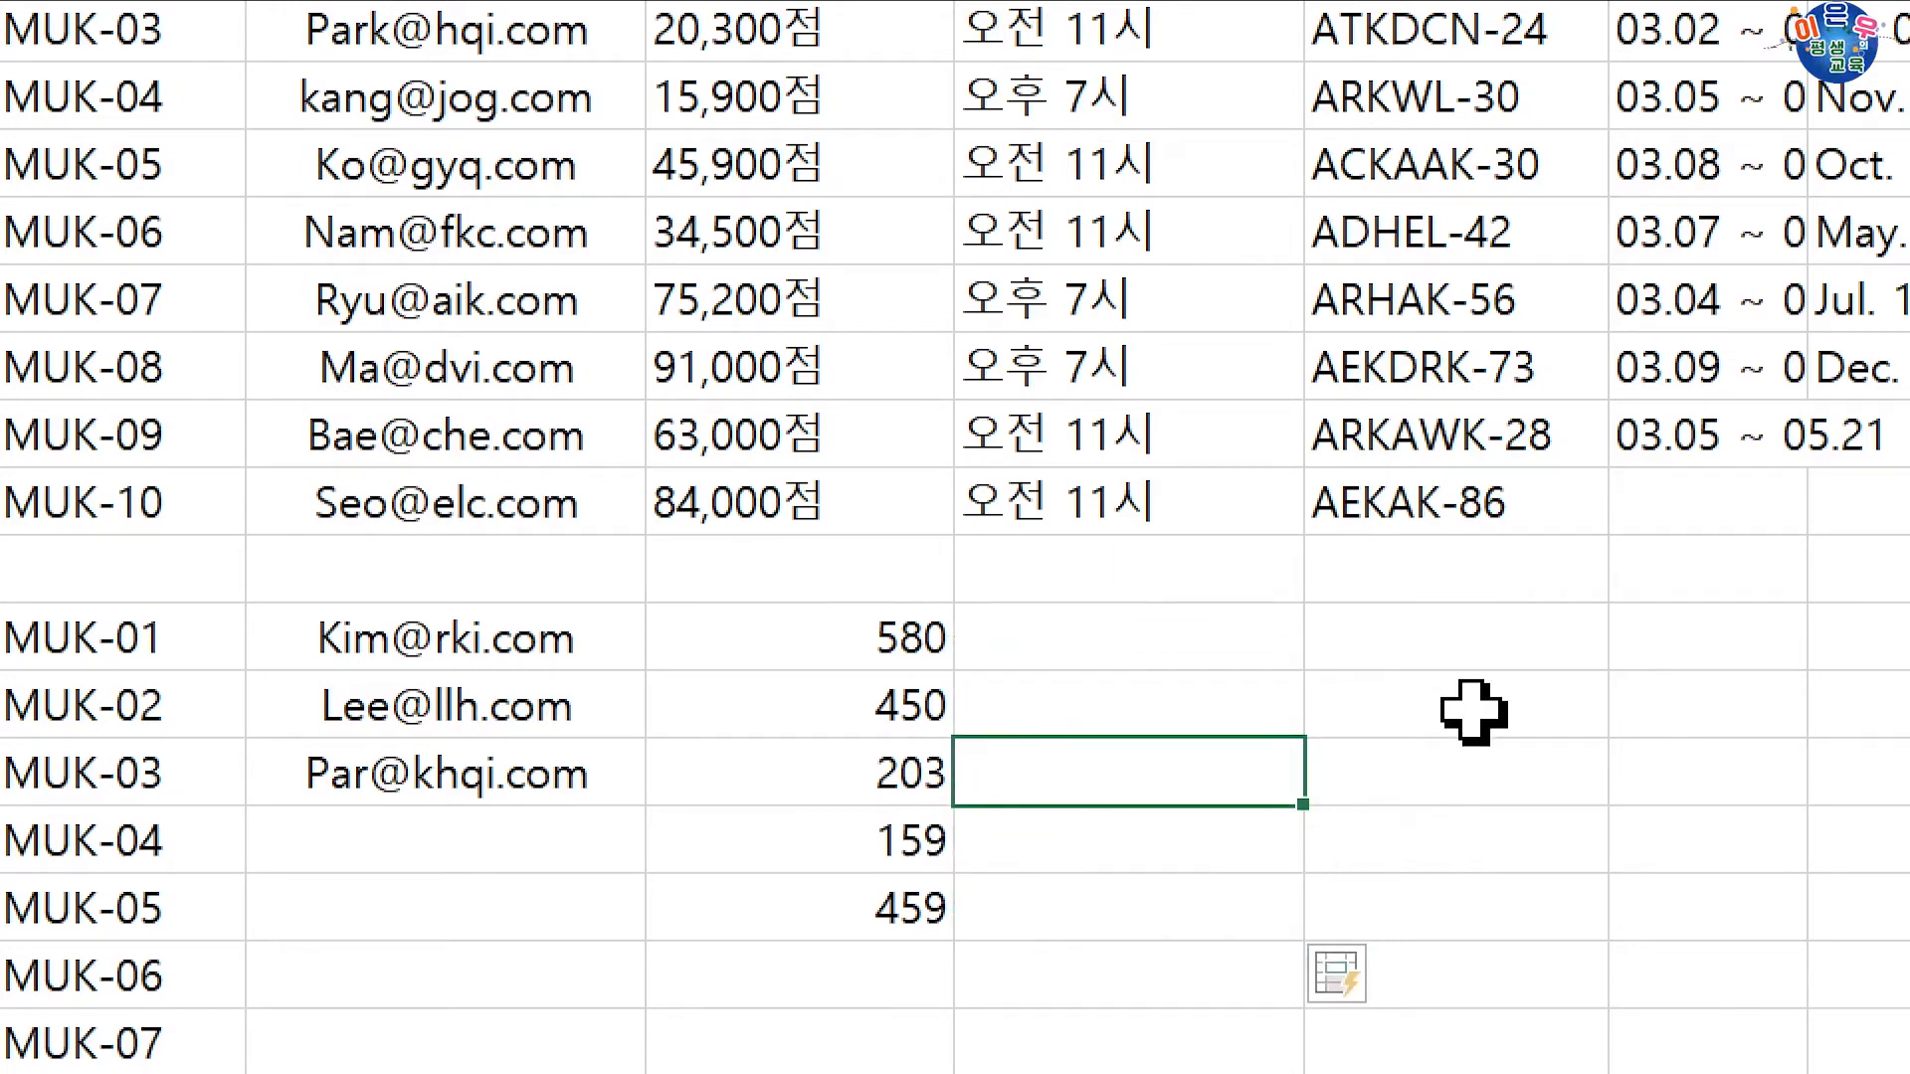
type("203")
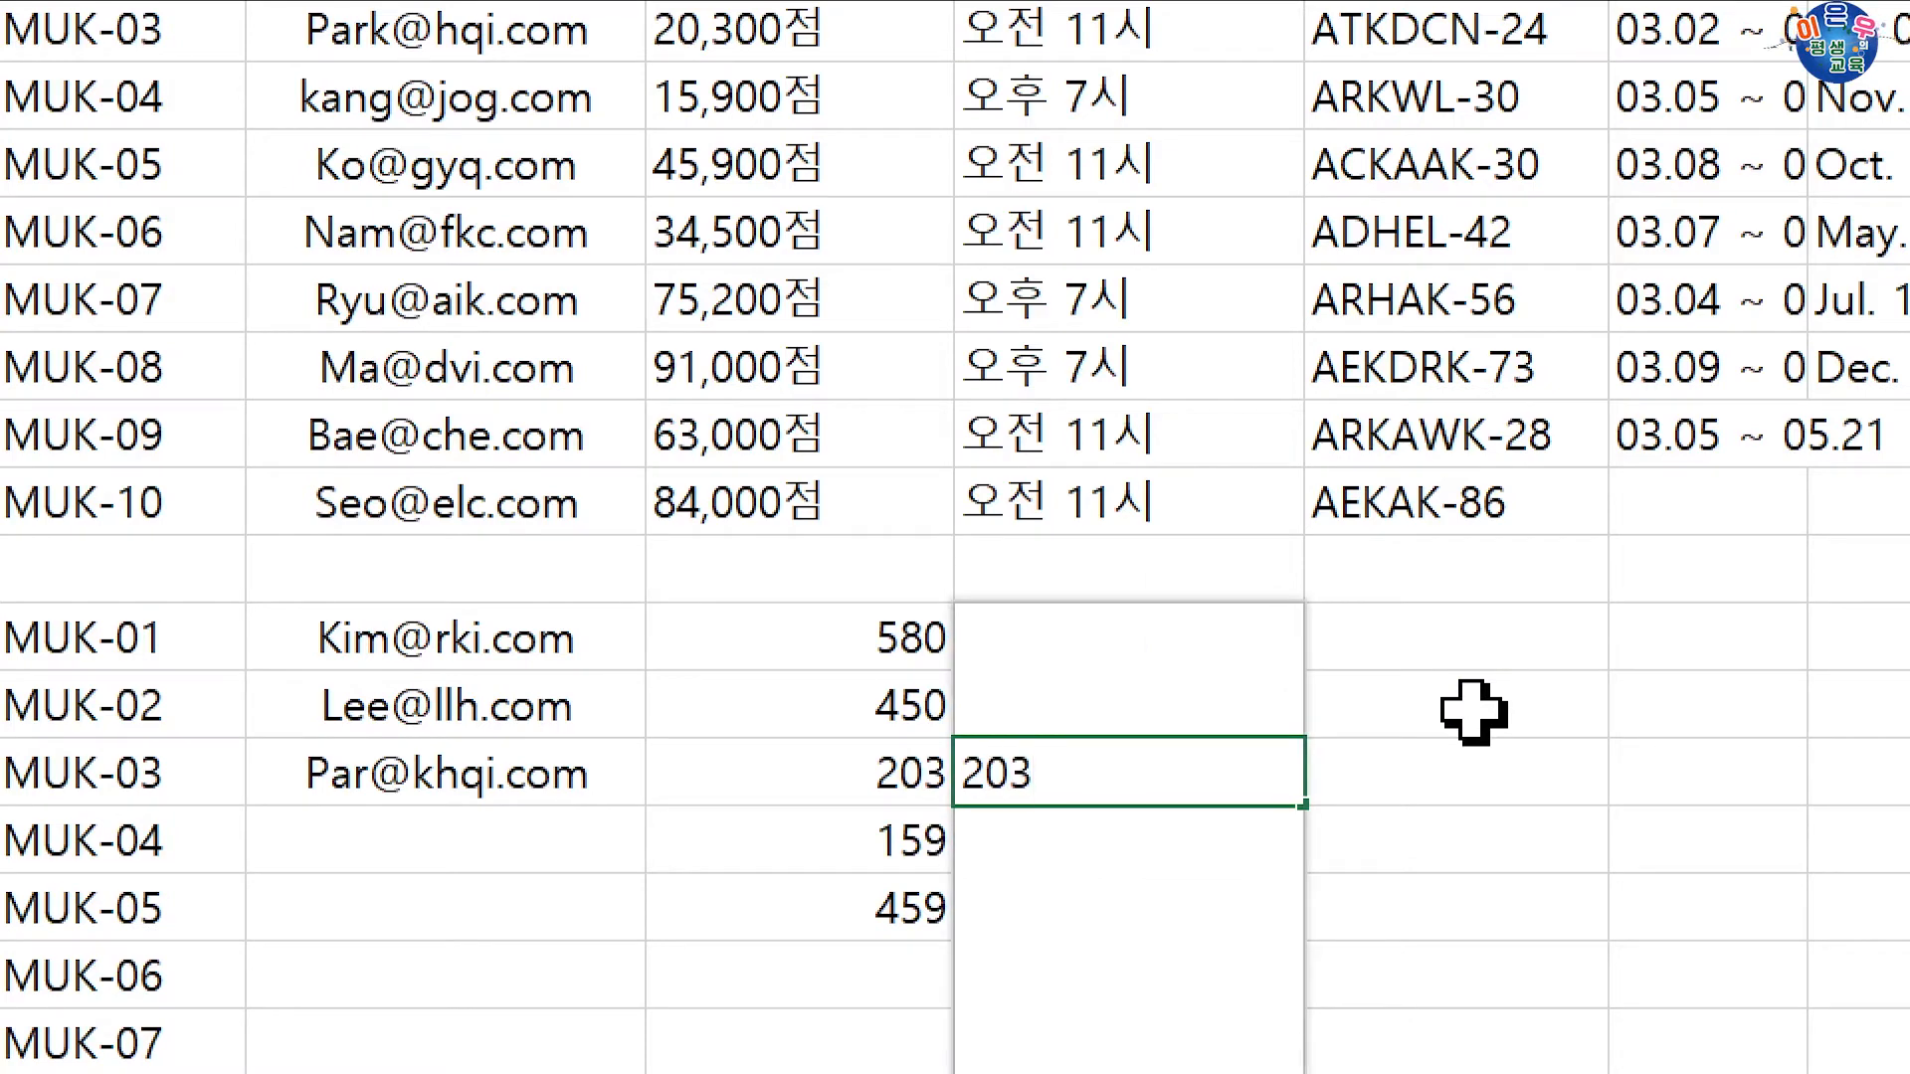
type("00저")
key("BackSpace")
key("BackSpace")
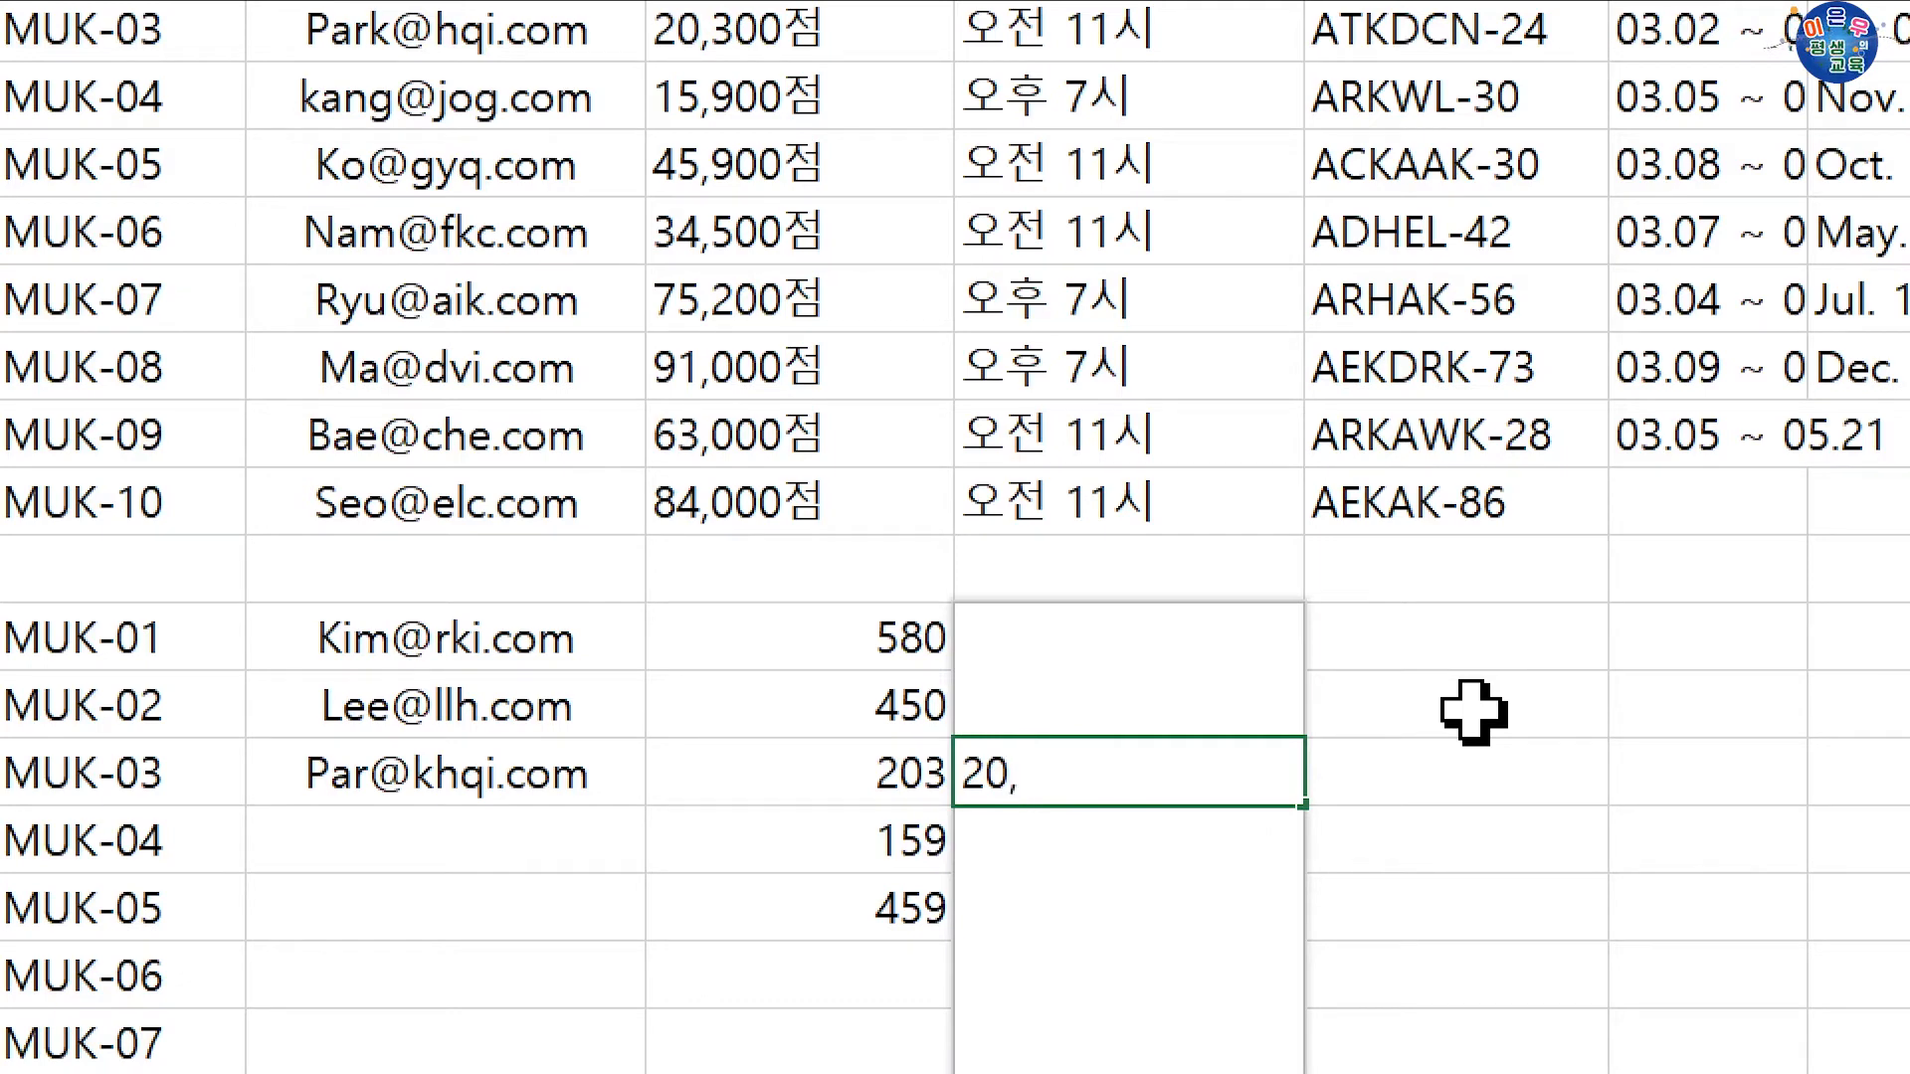
type("0저")
key("Return")
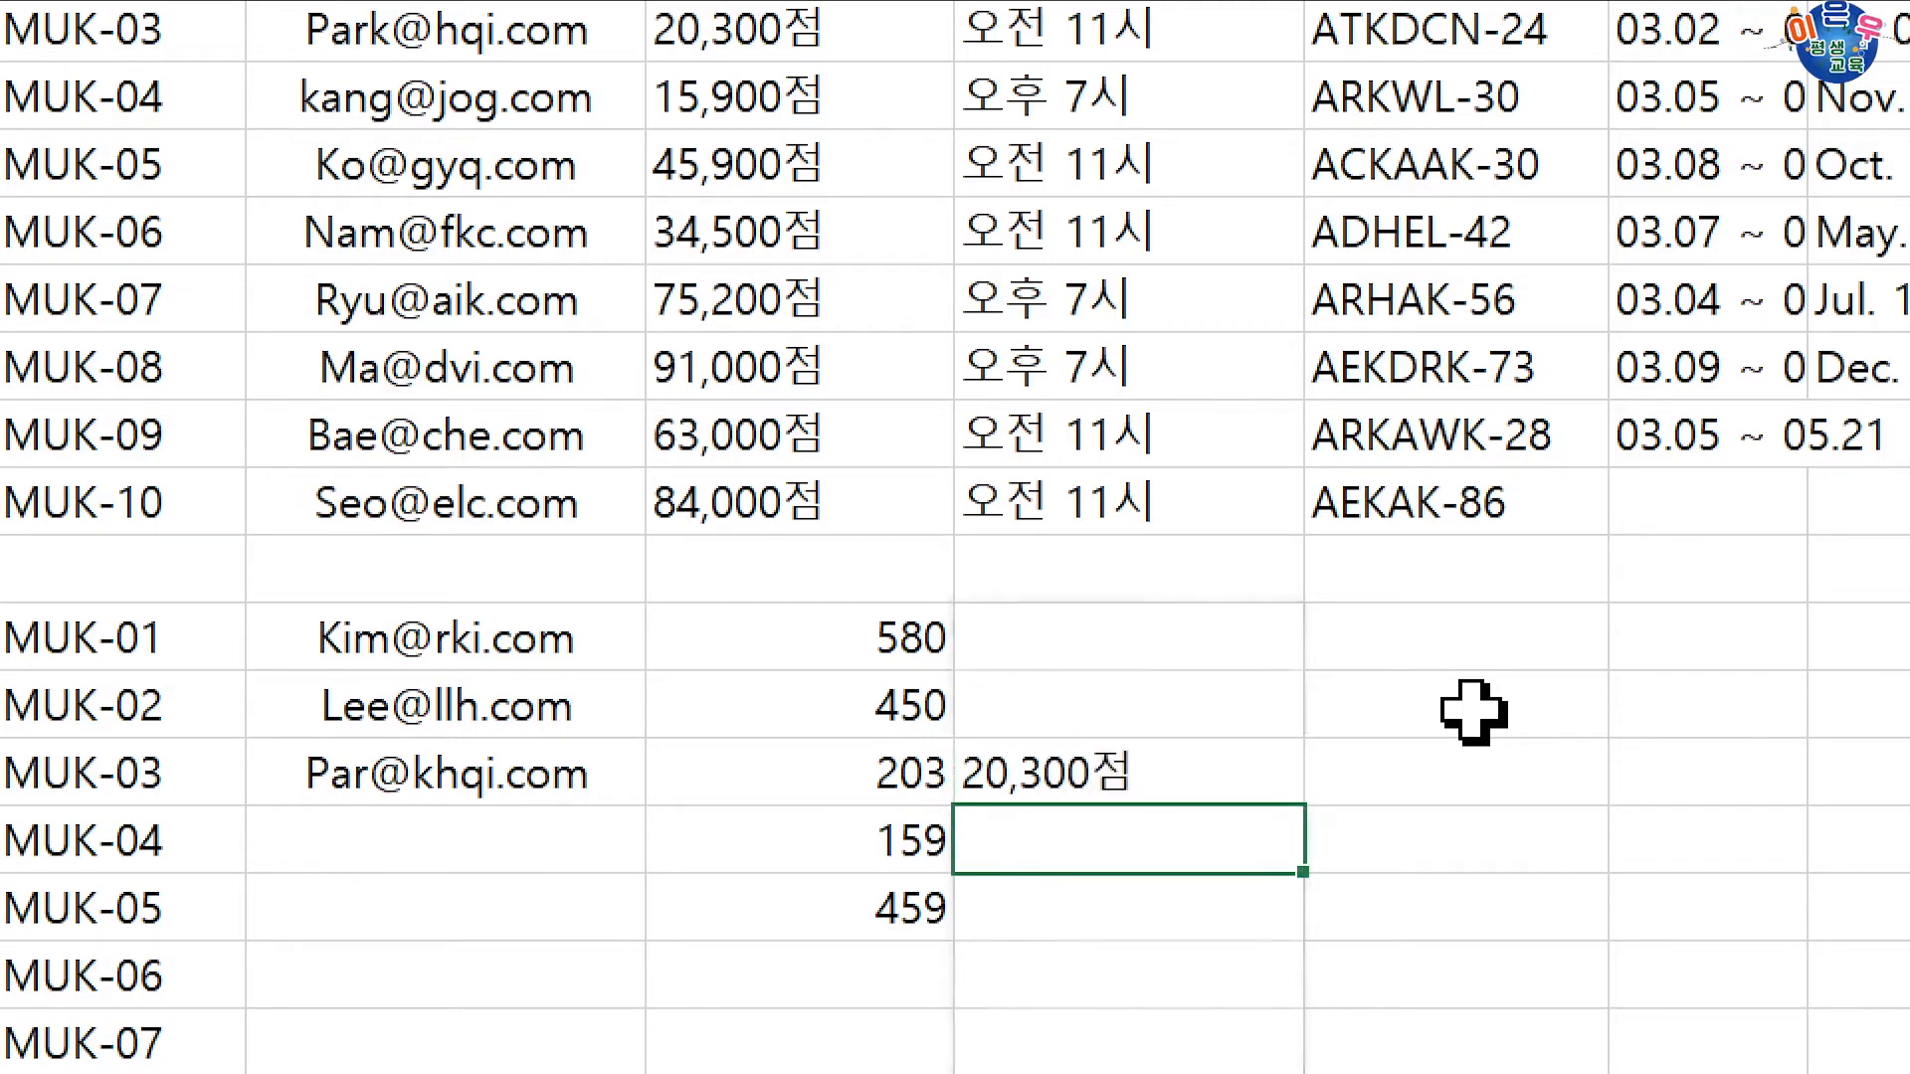
key("ctrl+e")
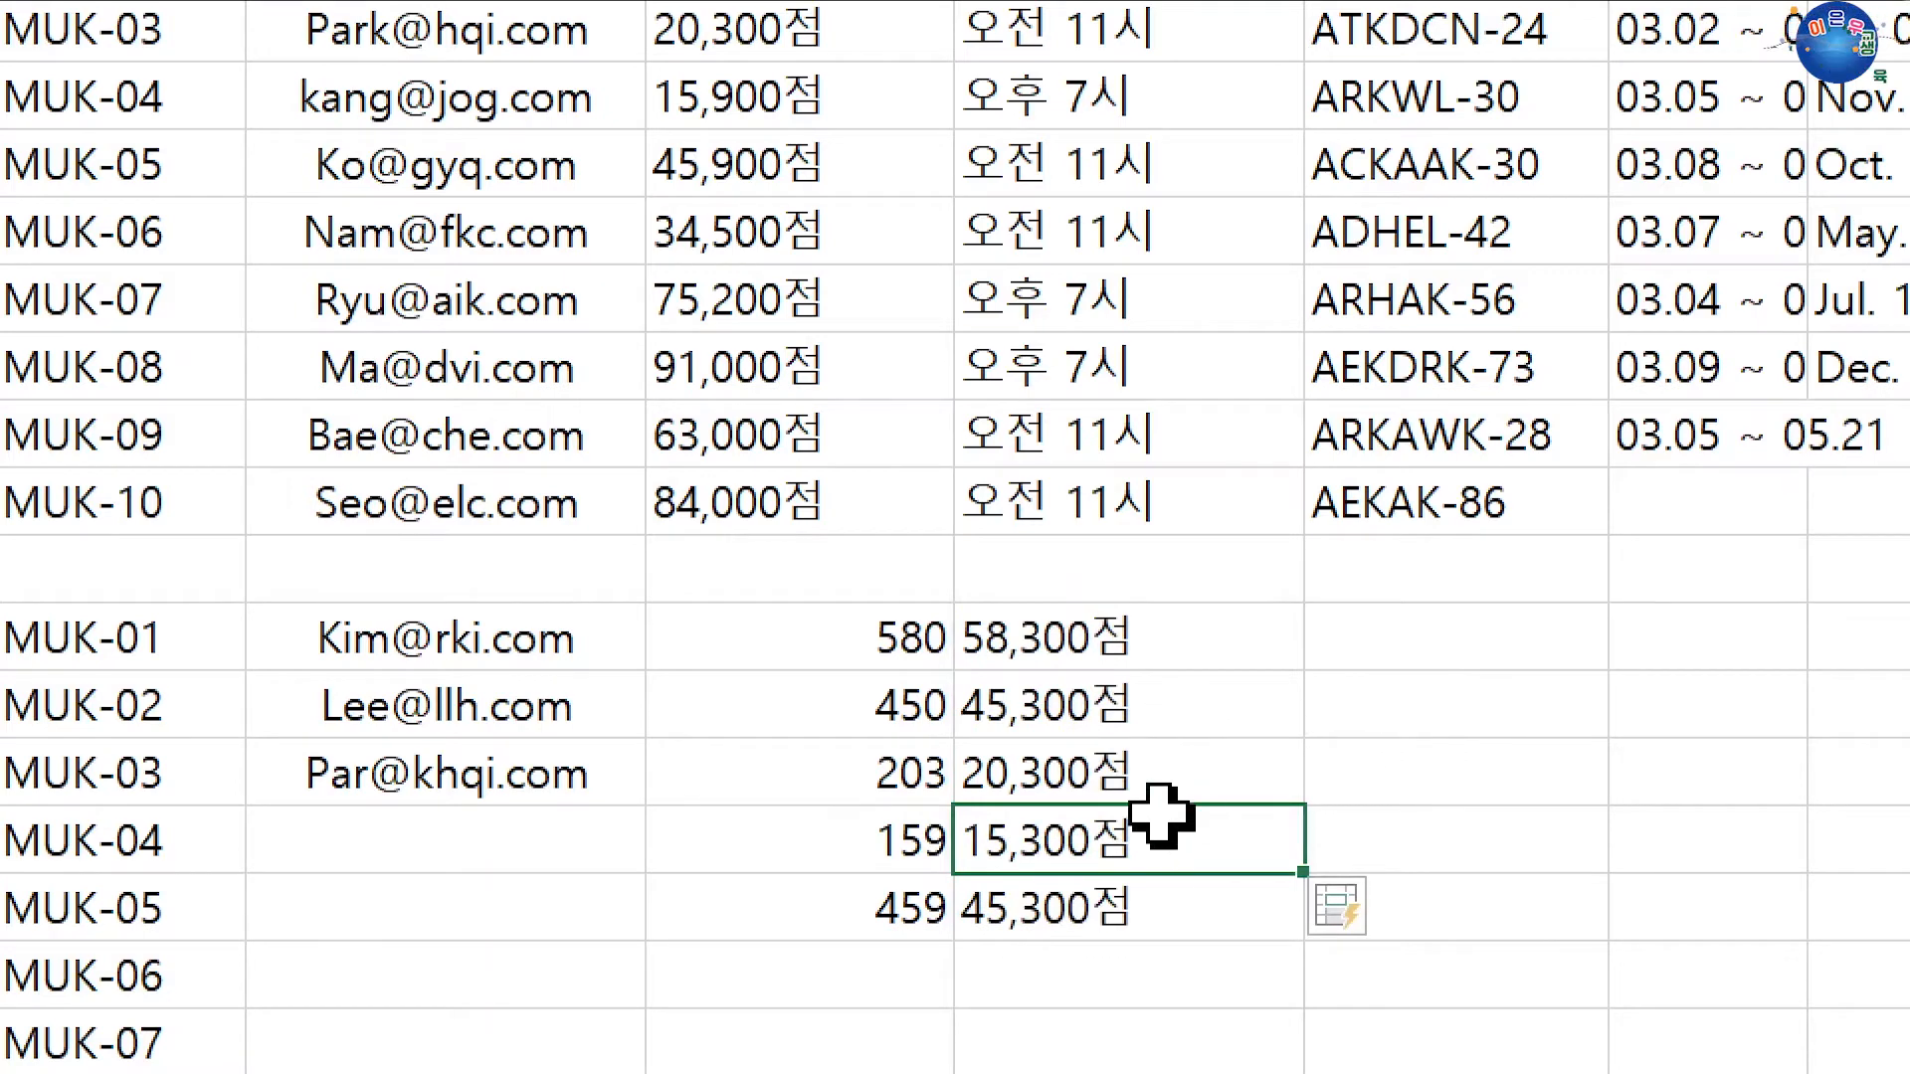
left_click(1102, 786)
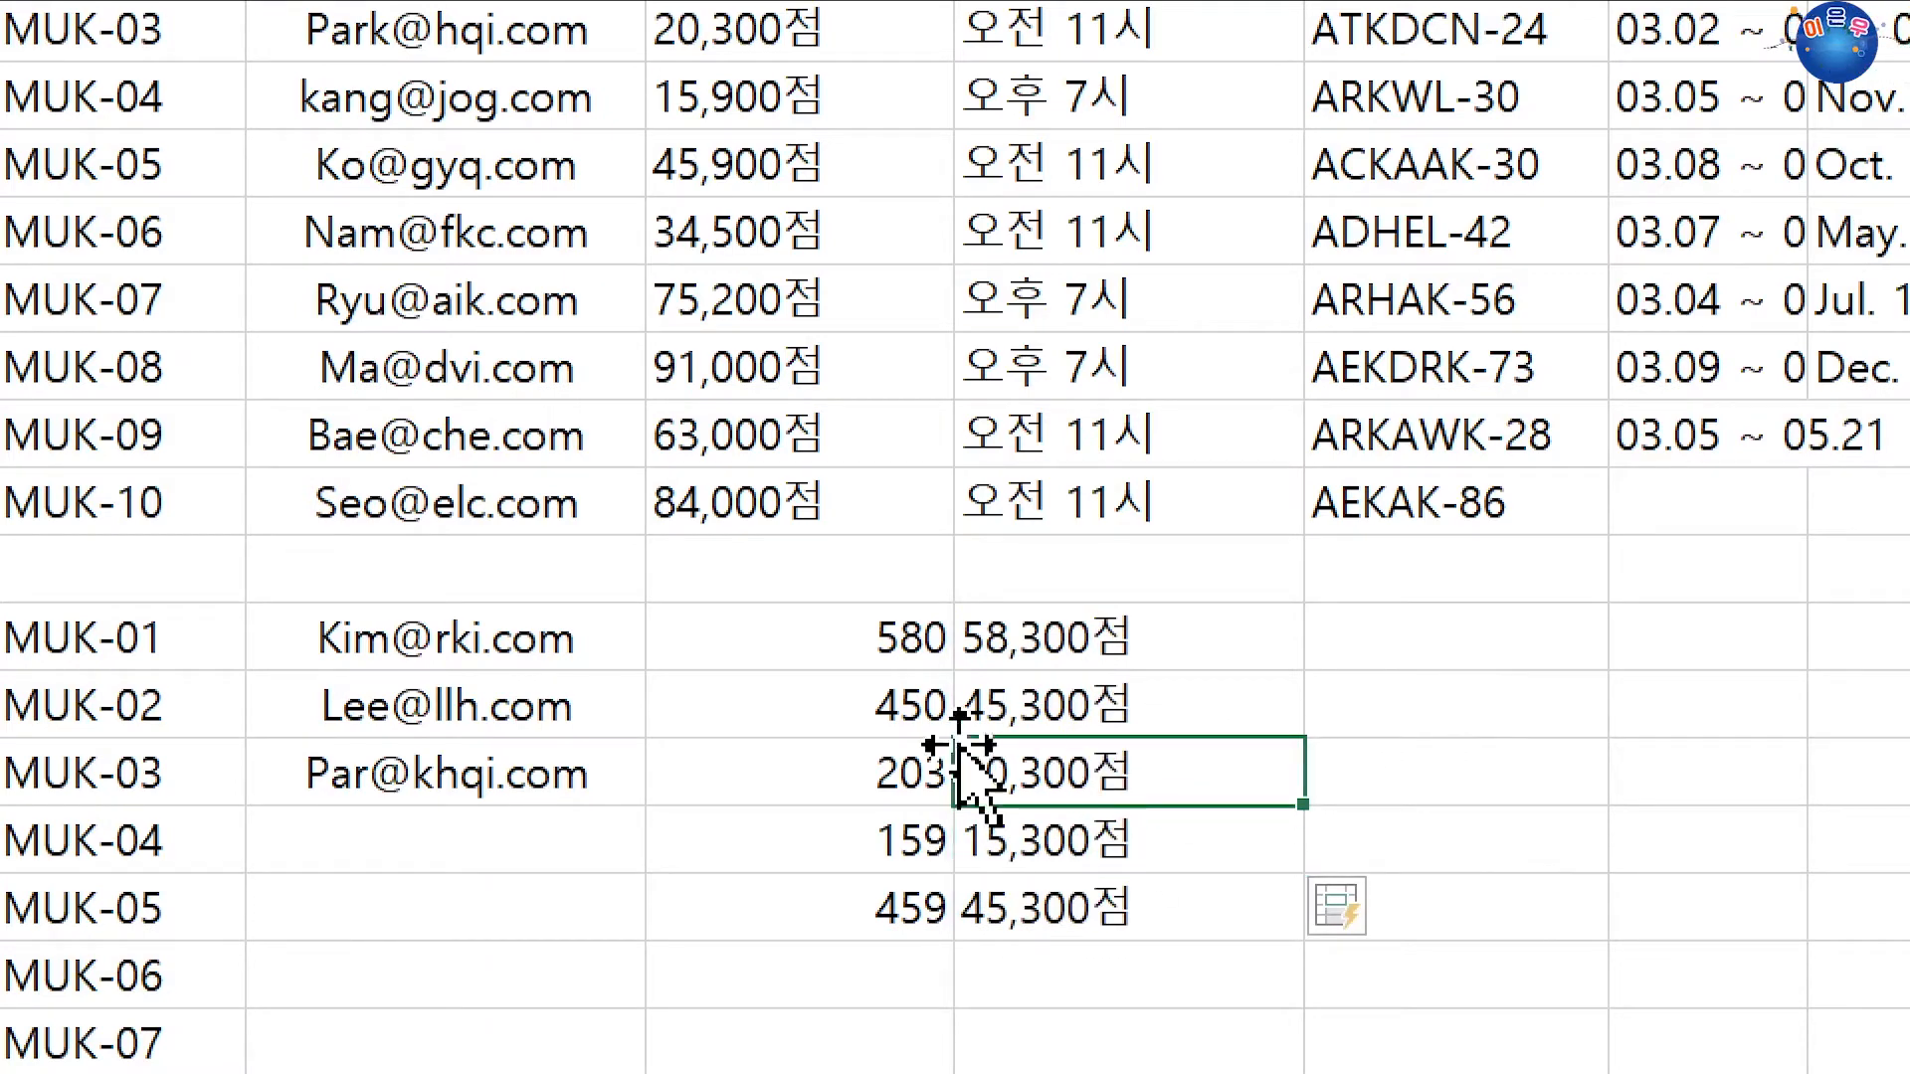
left_click(1059, 723)
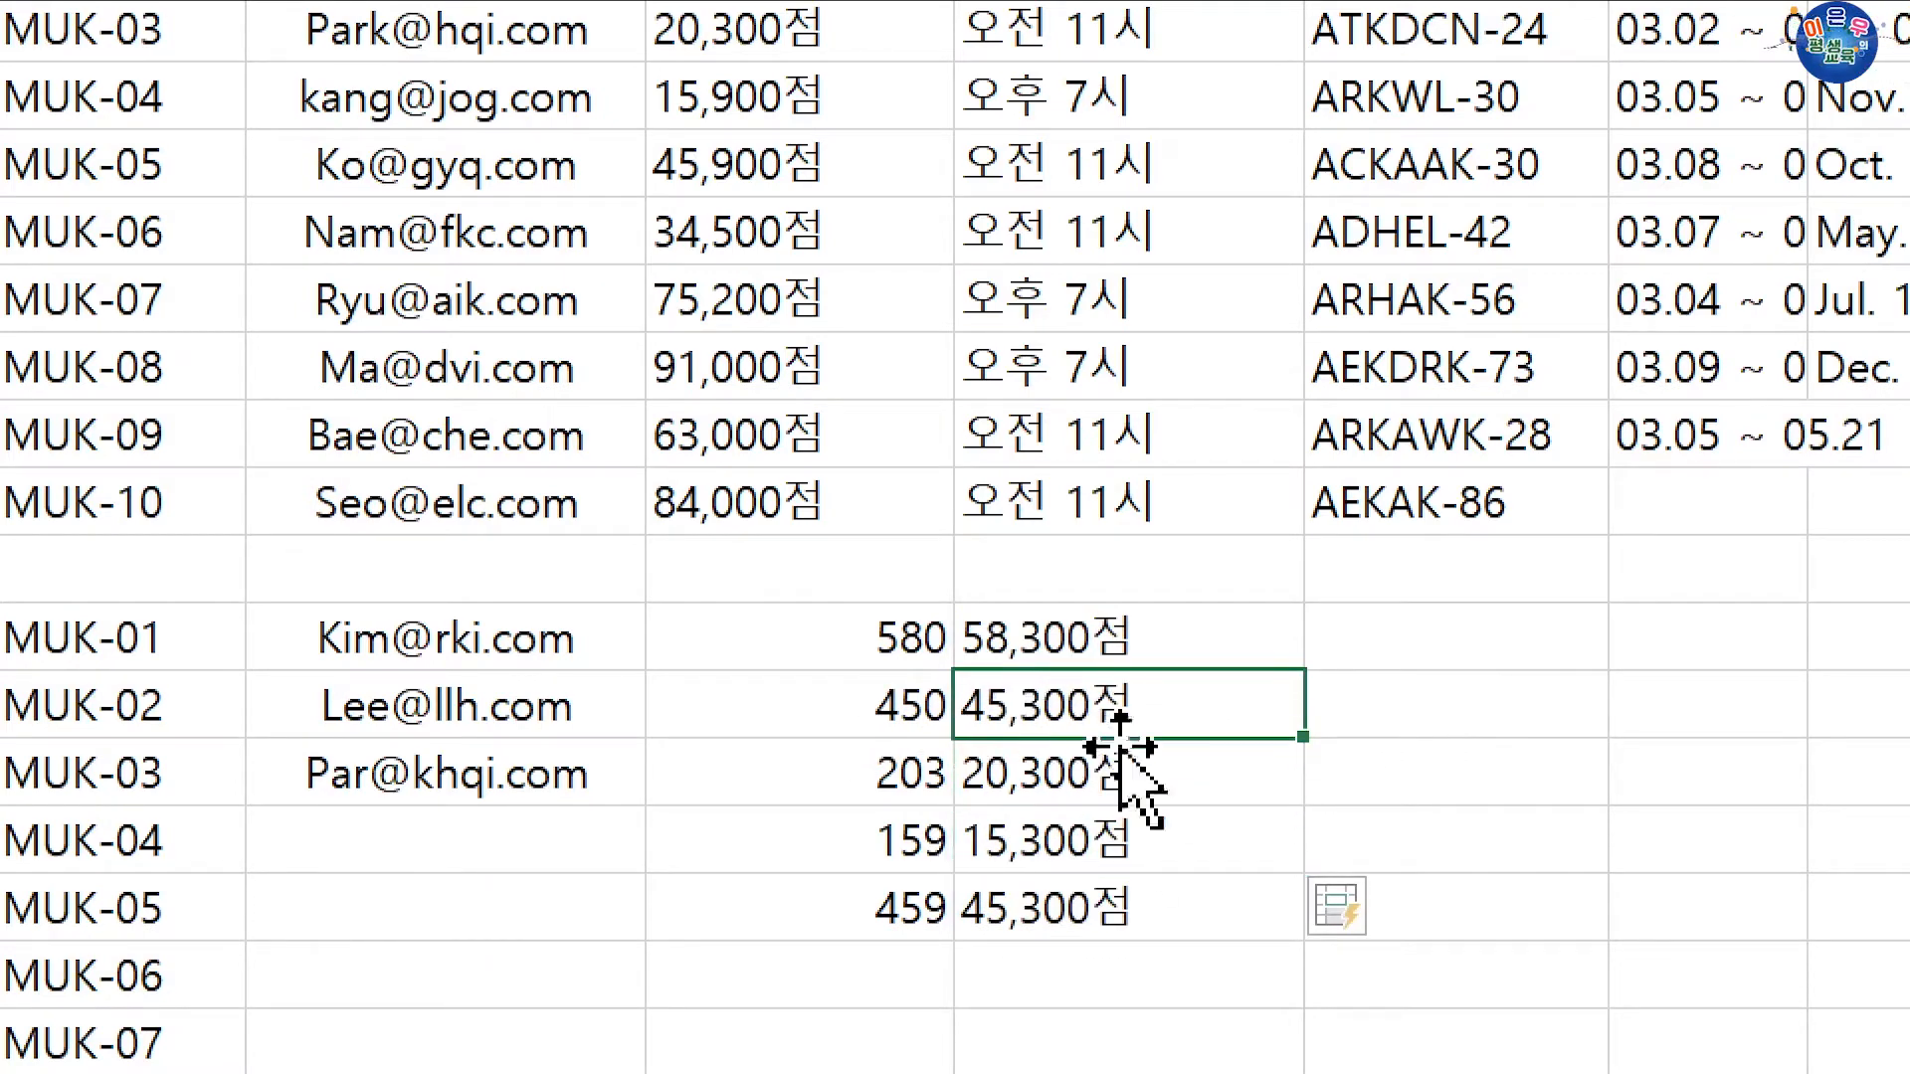
key("ctrl+z")
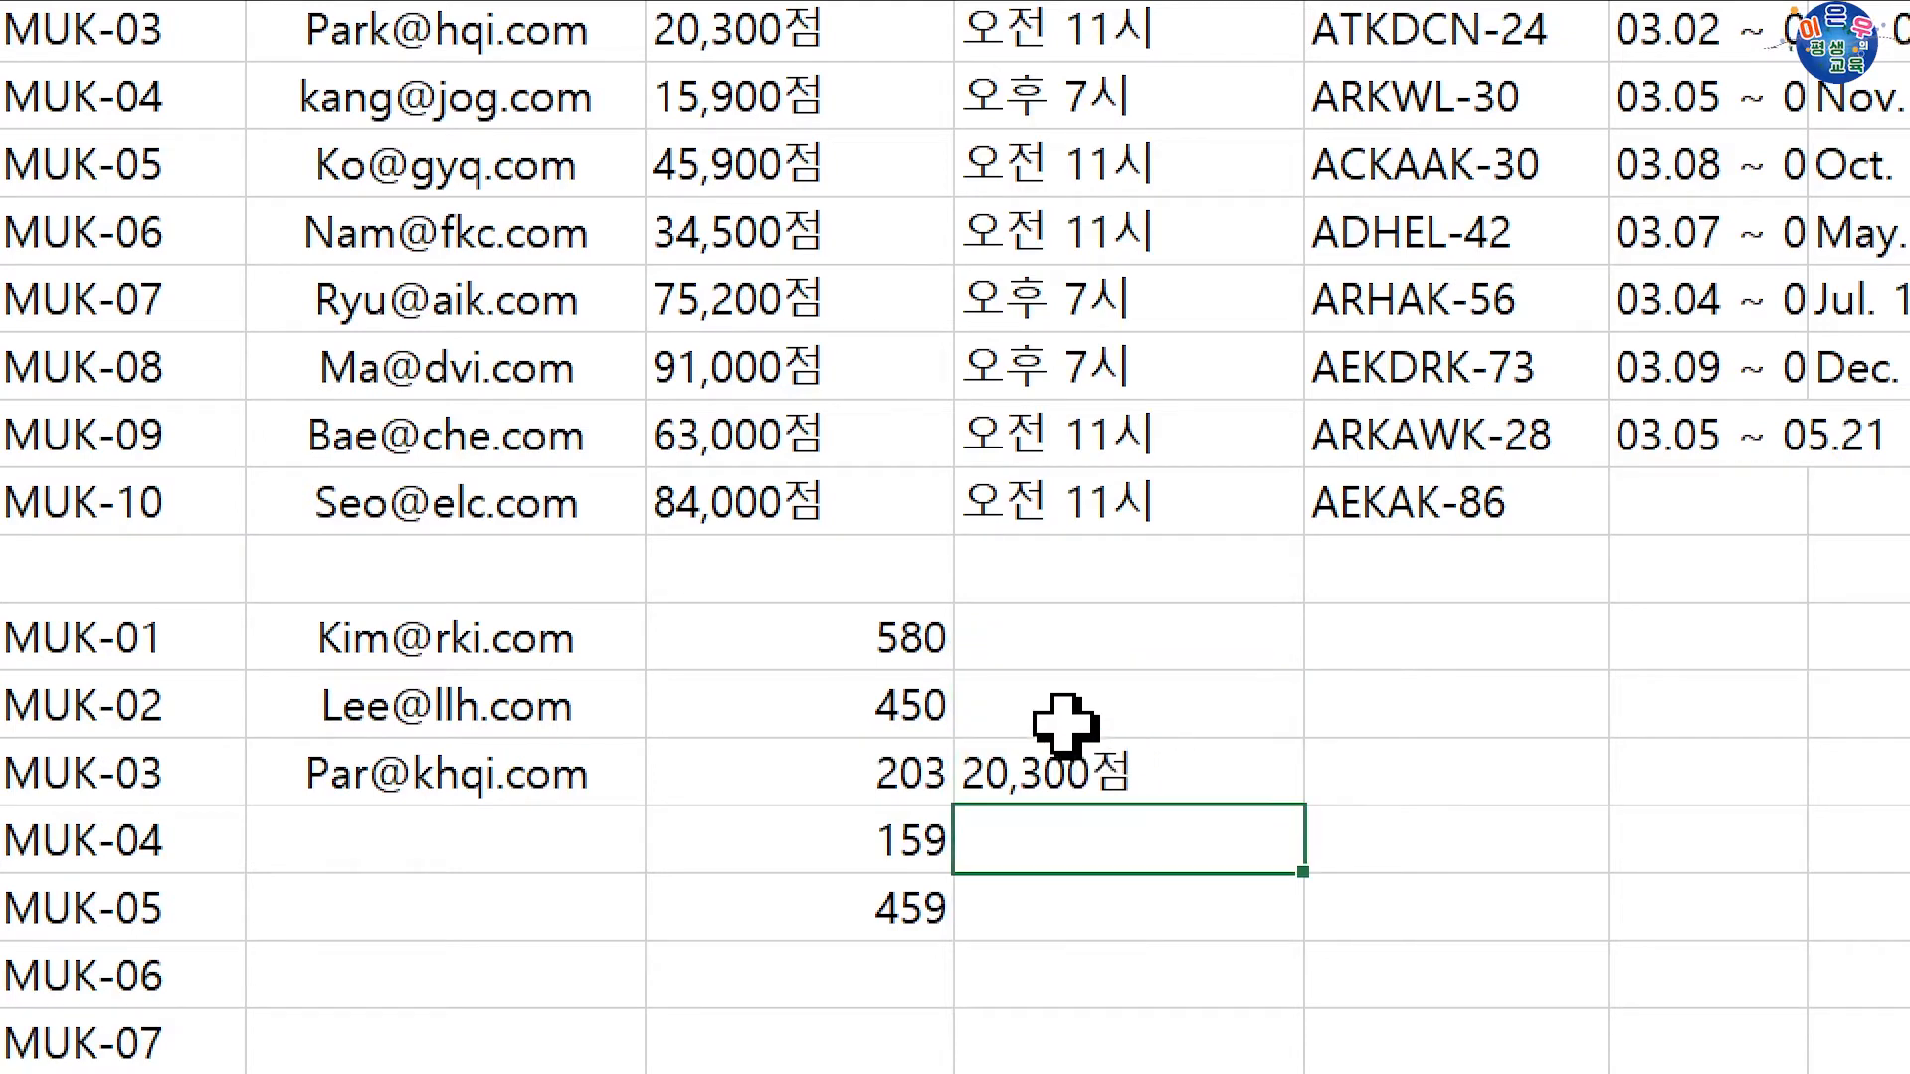
Step: Re-enter 45,000점 in G37 and flash-fill G36:G40 with 58,000점 through 45,900점
left_click(1185, 696)
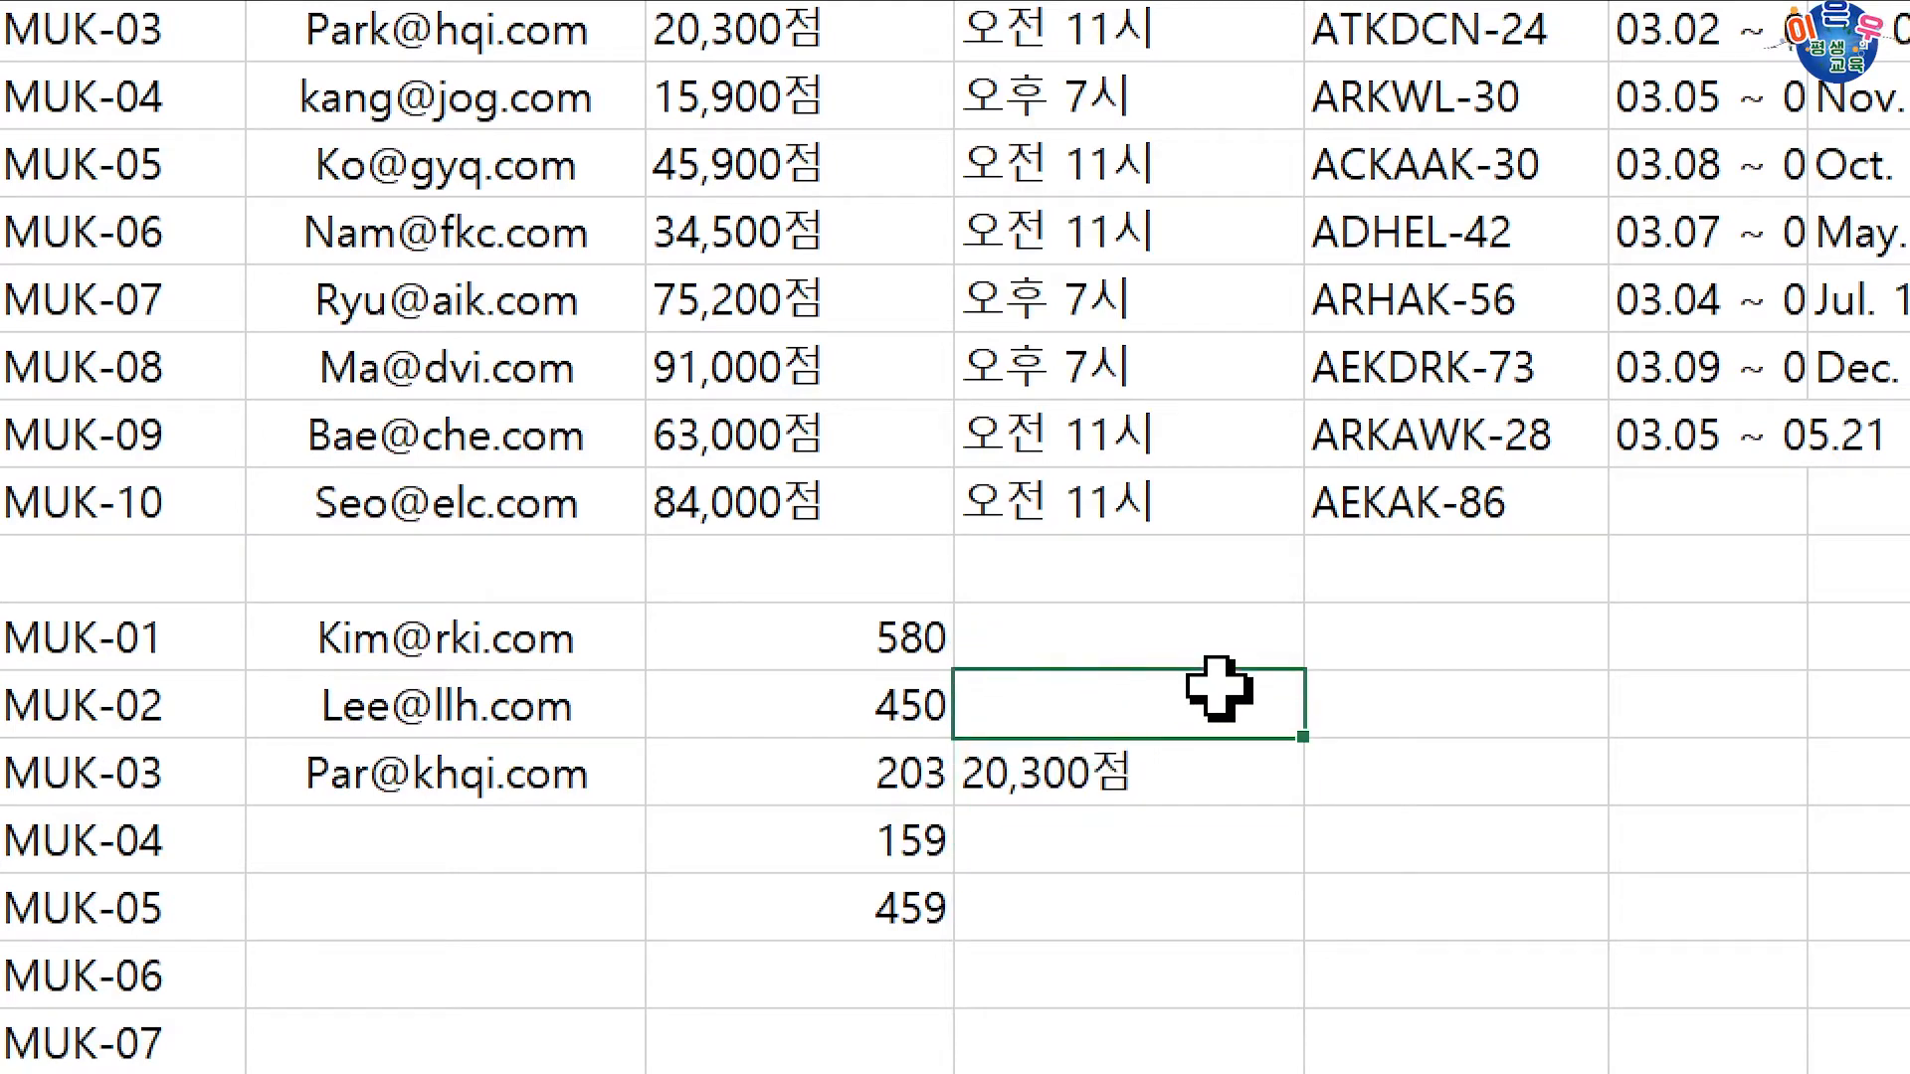
type("45,0")
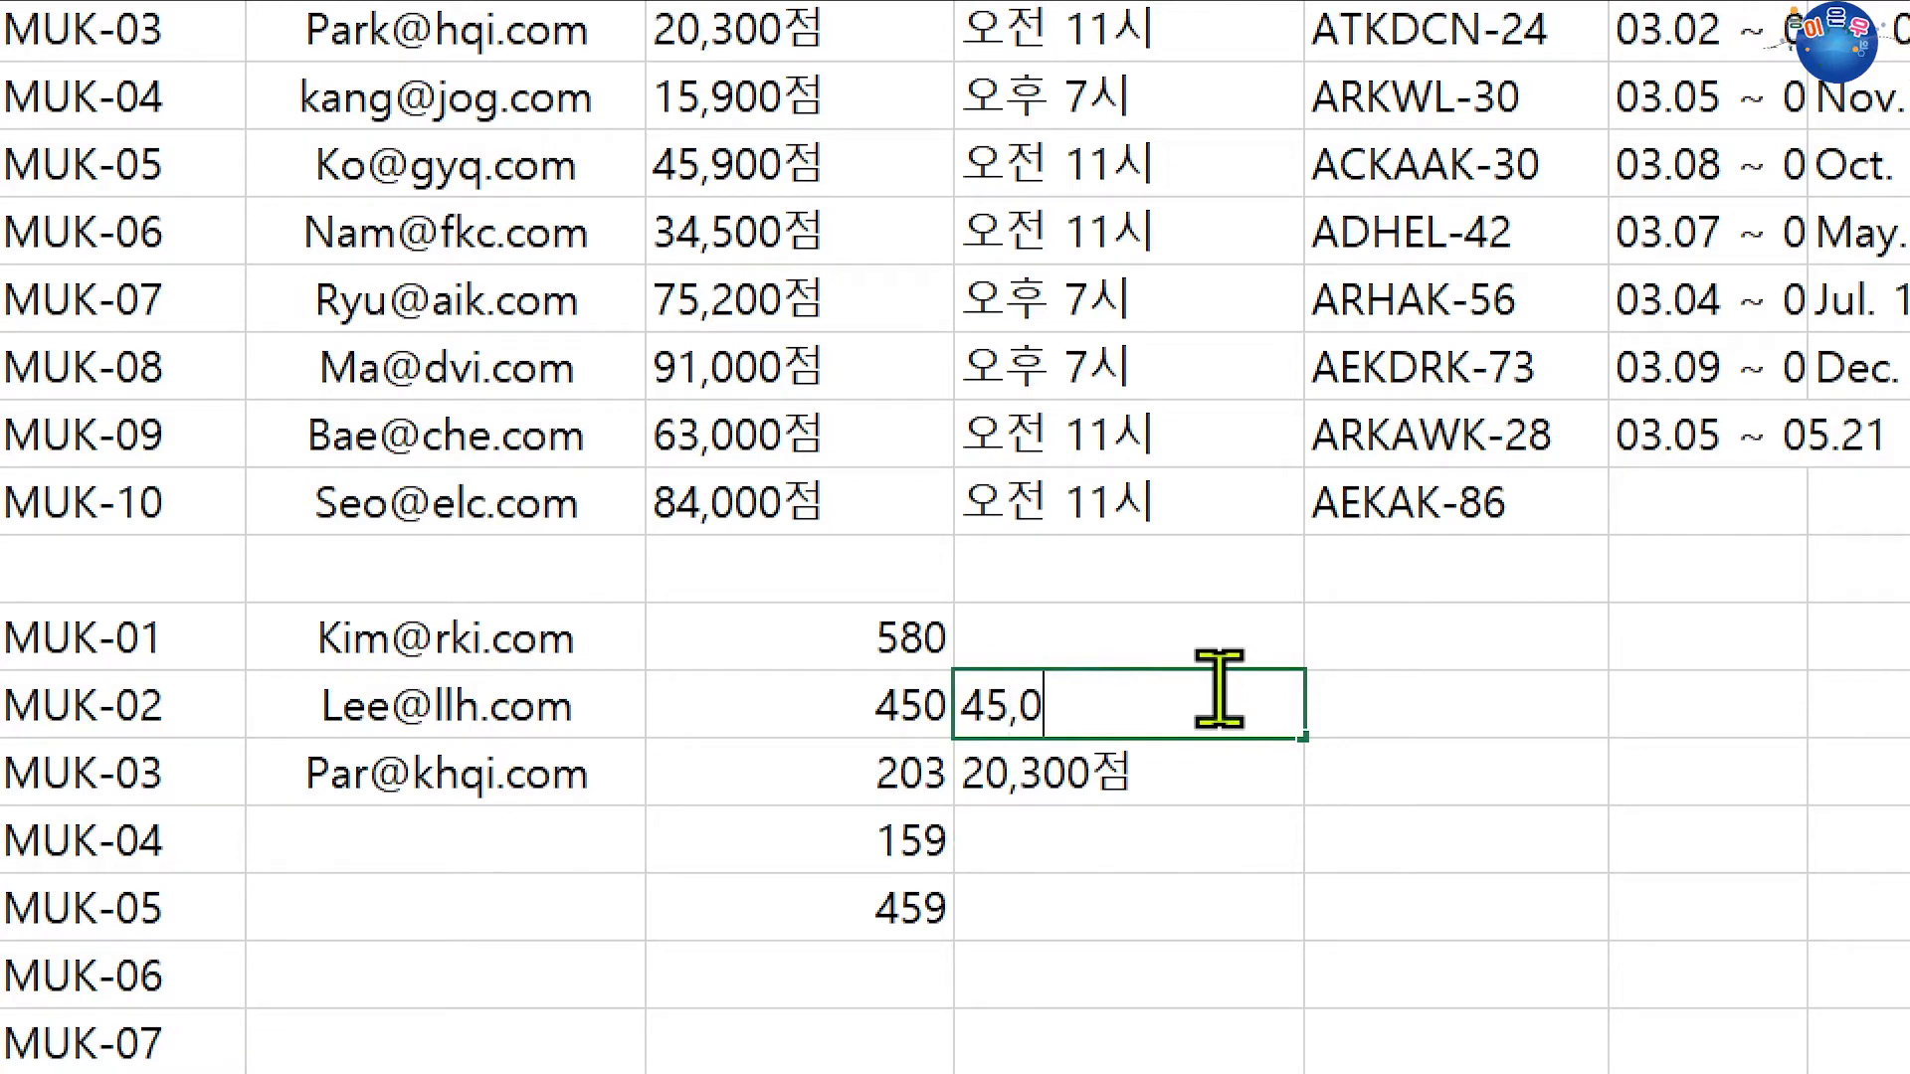
type("00점")
key("Return")
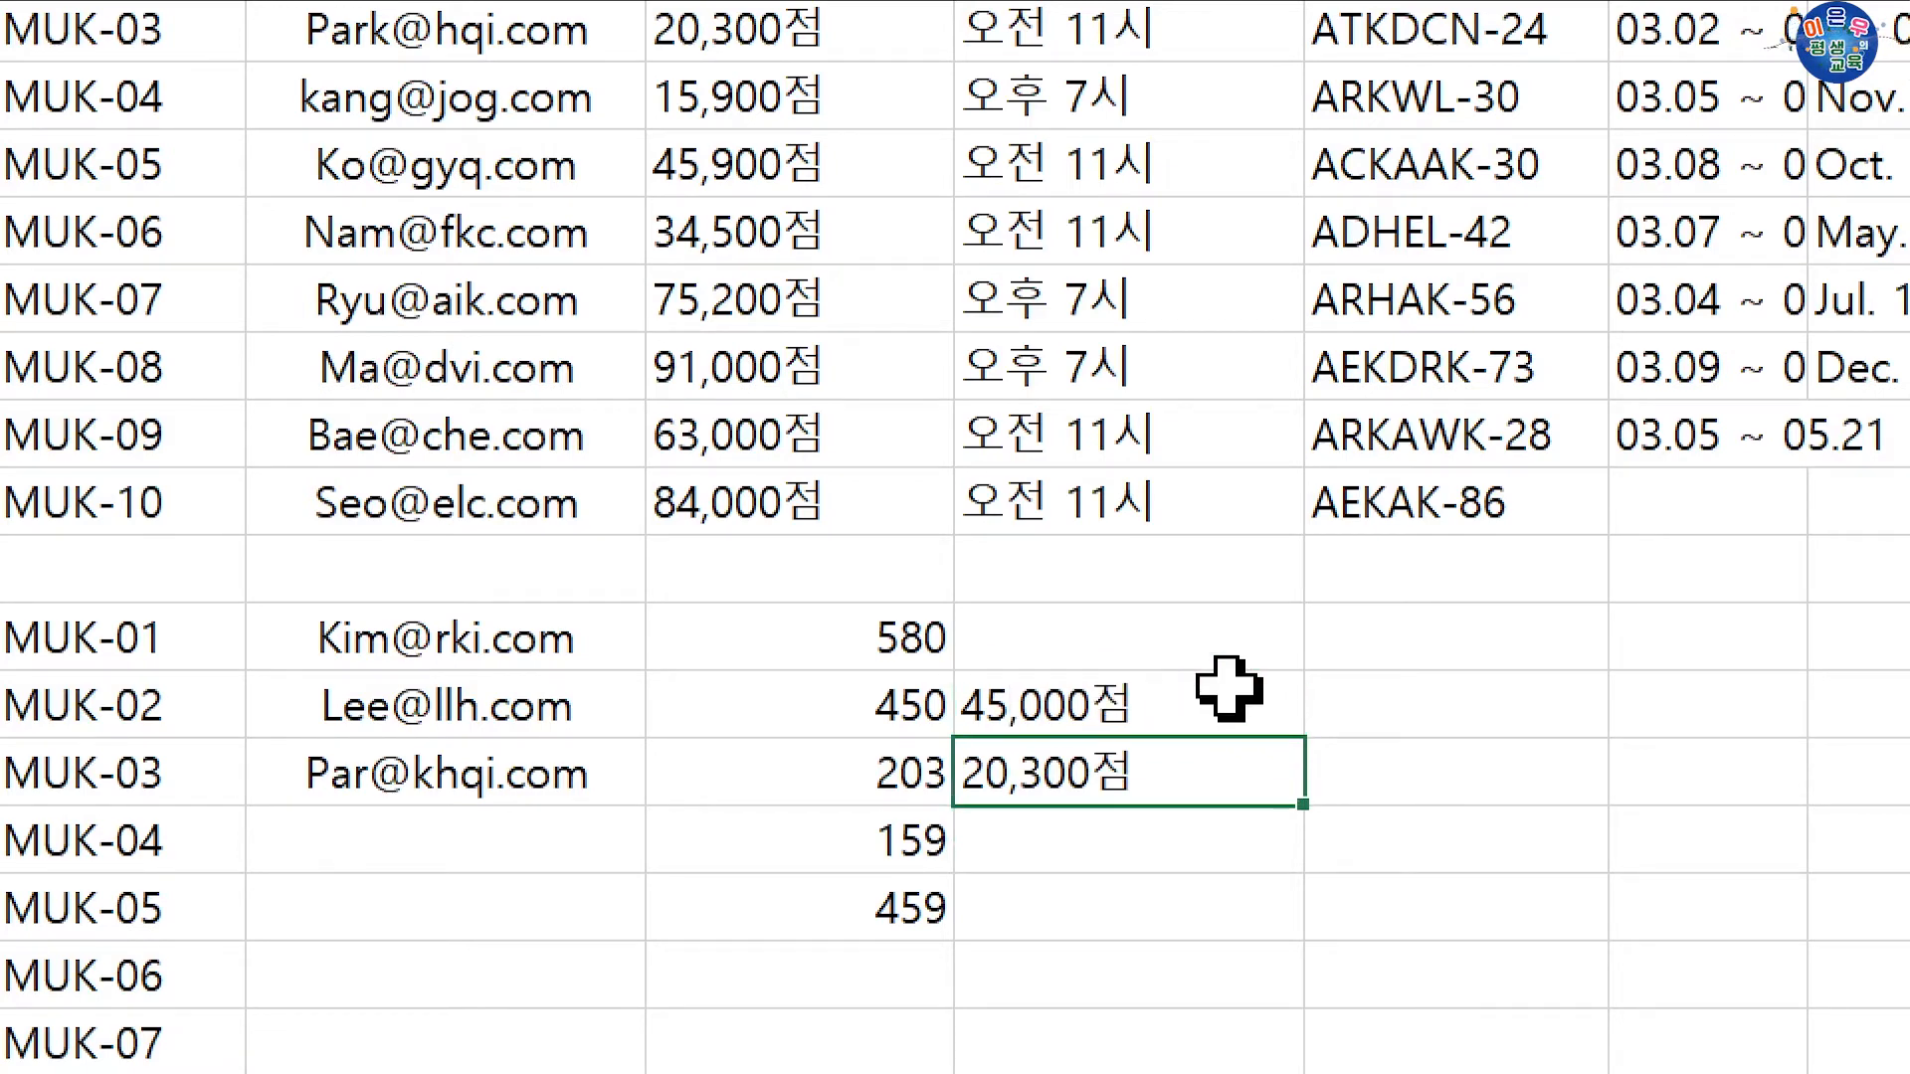
left_click(1149, 712)
key("ctrl+e")
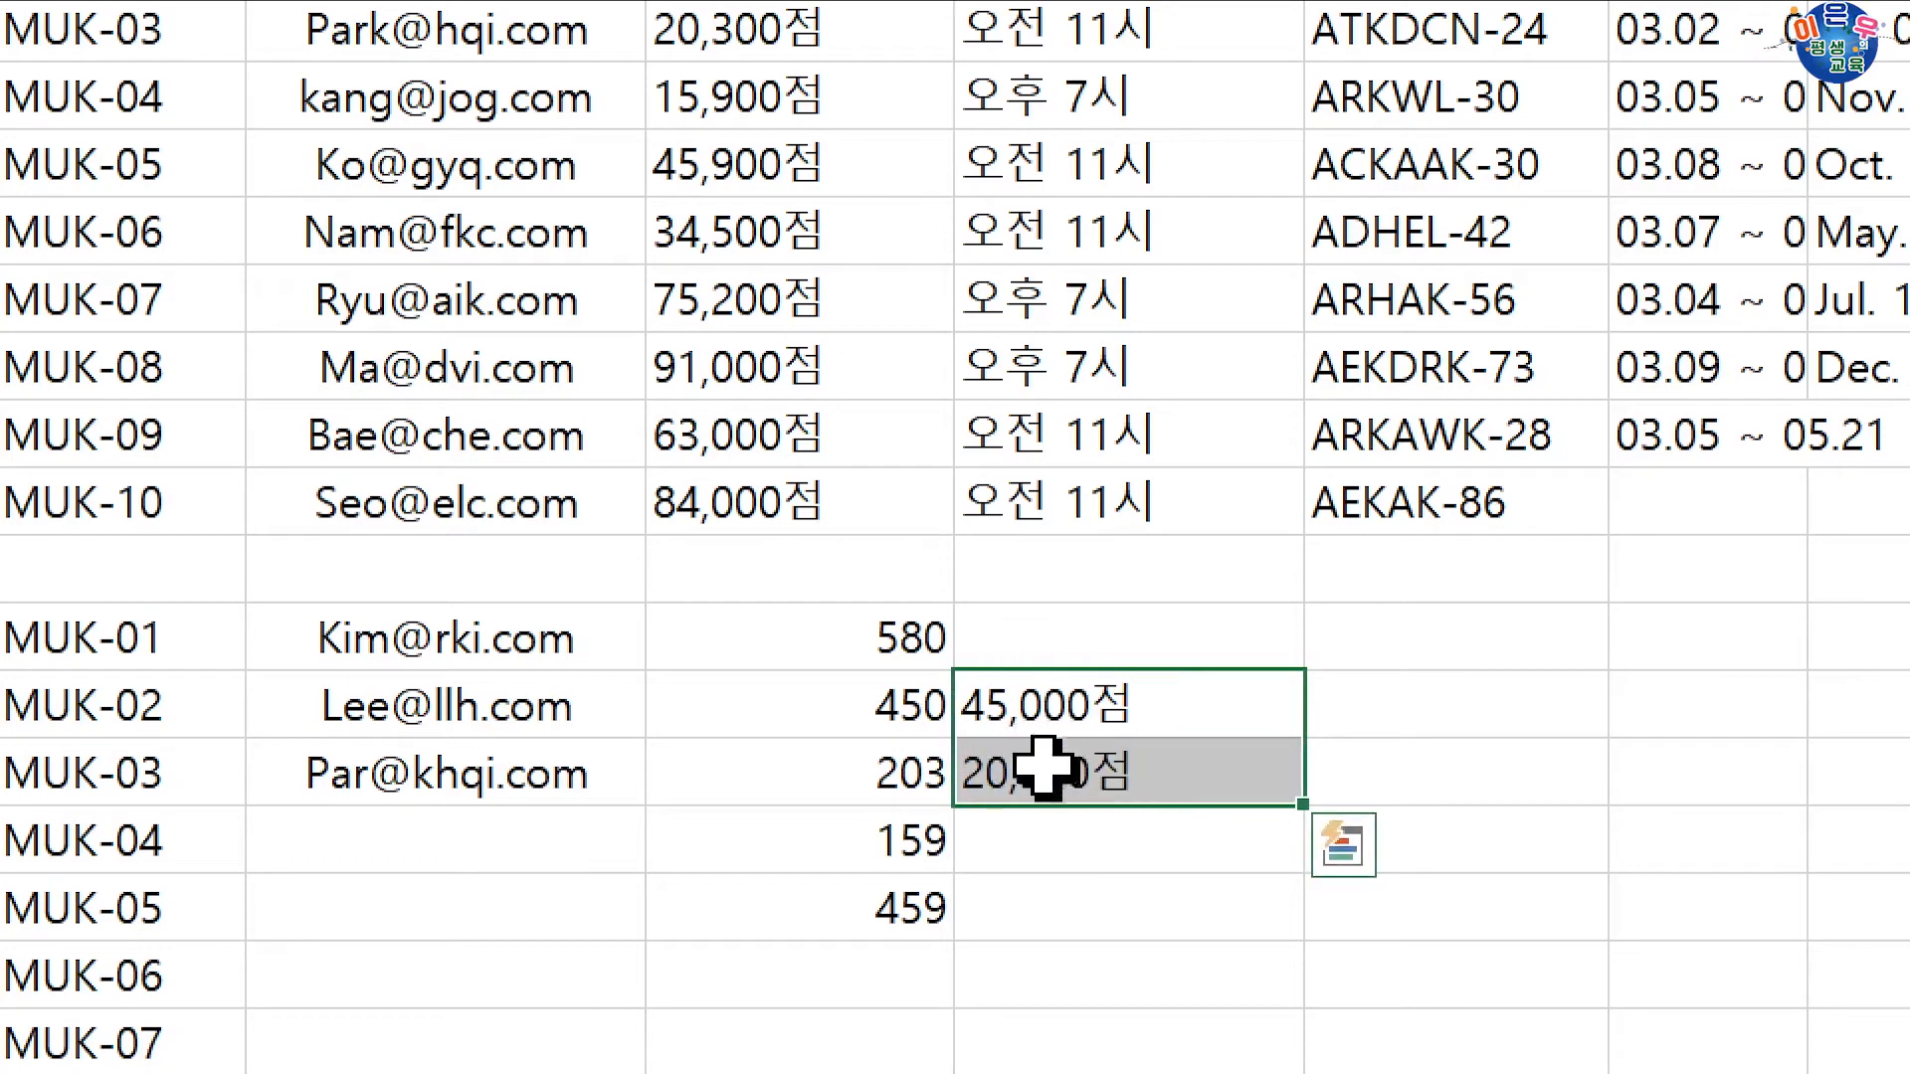
left_click(1094, 846)
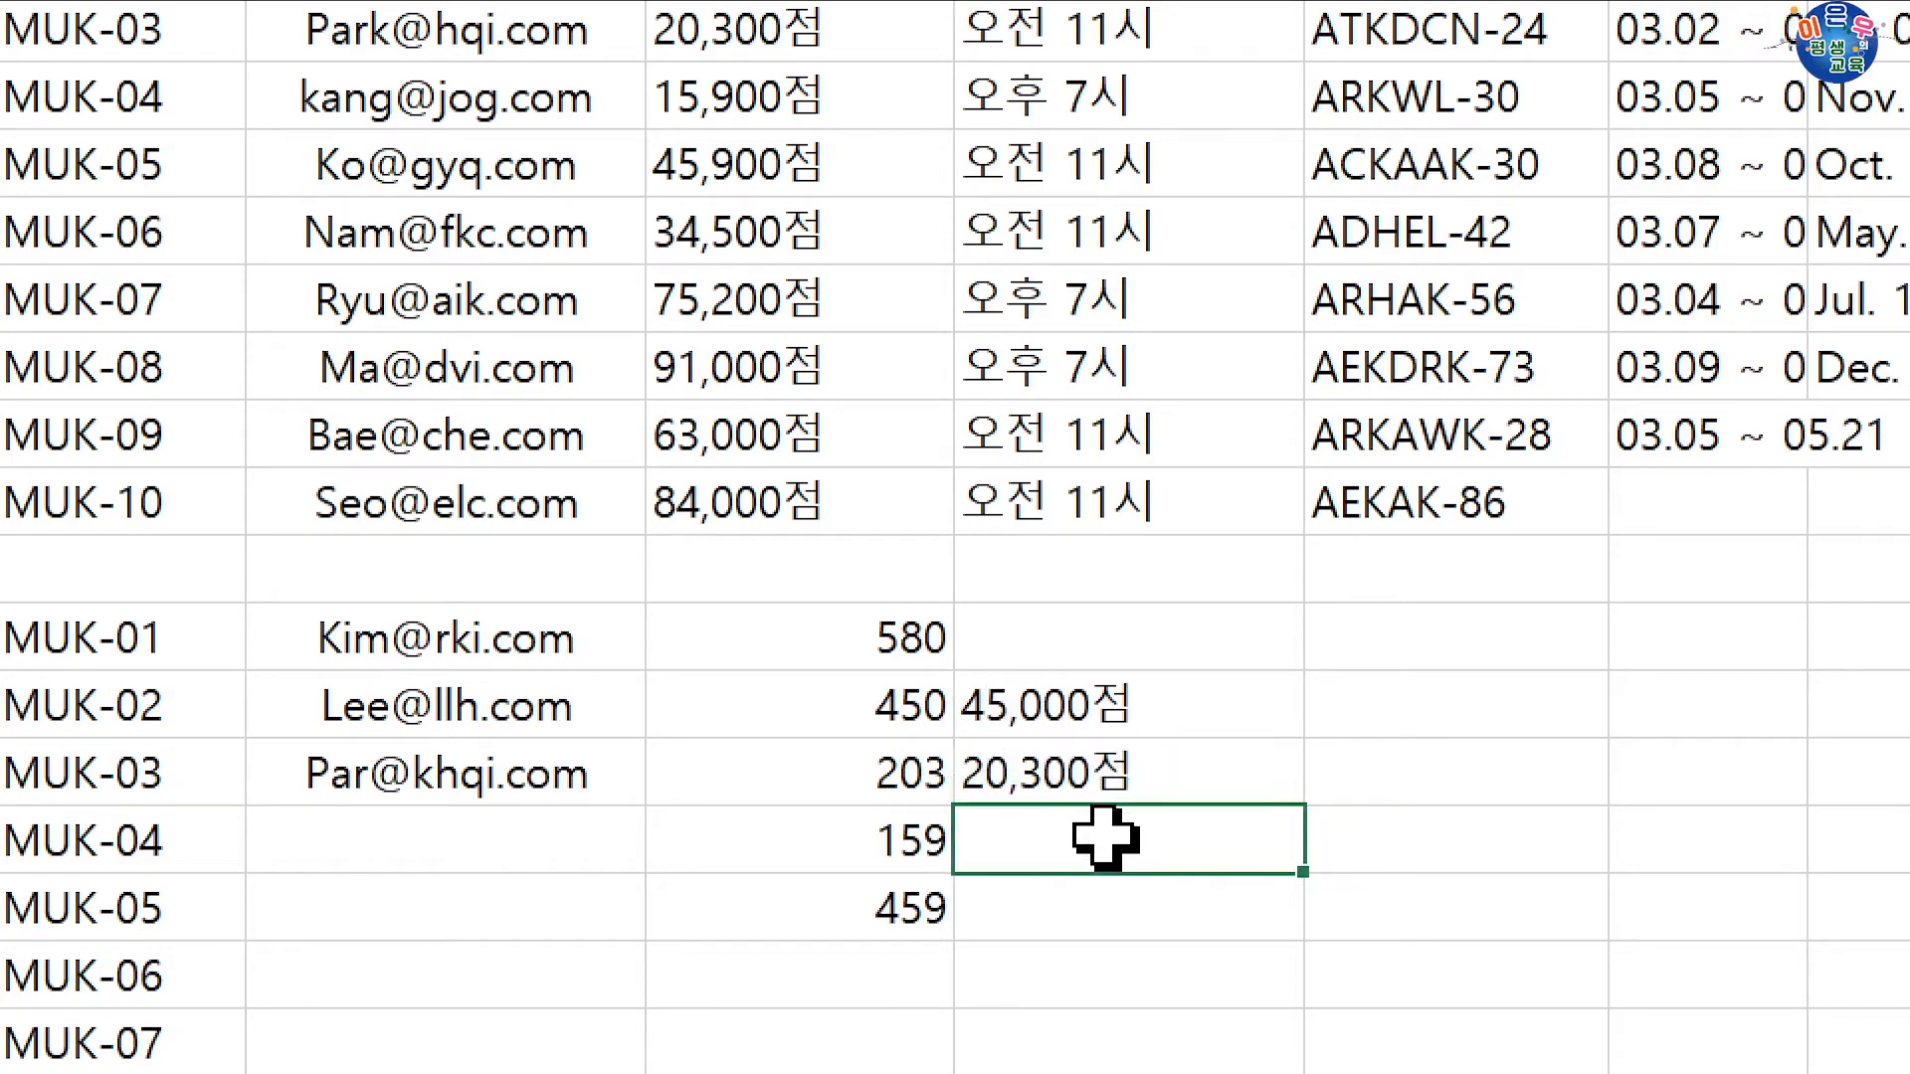
key("ctrl+e")
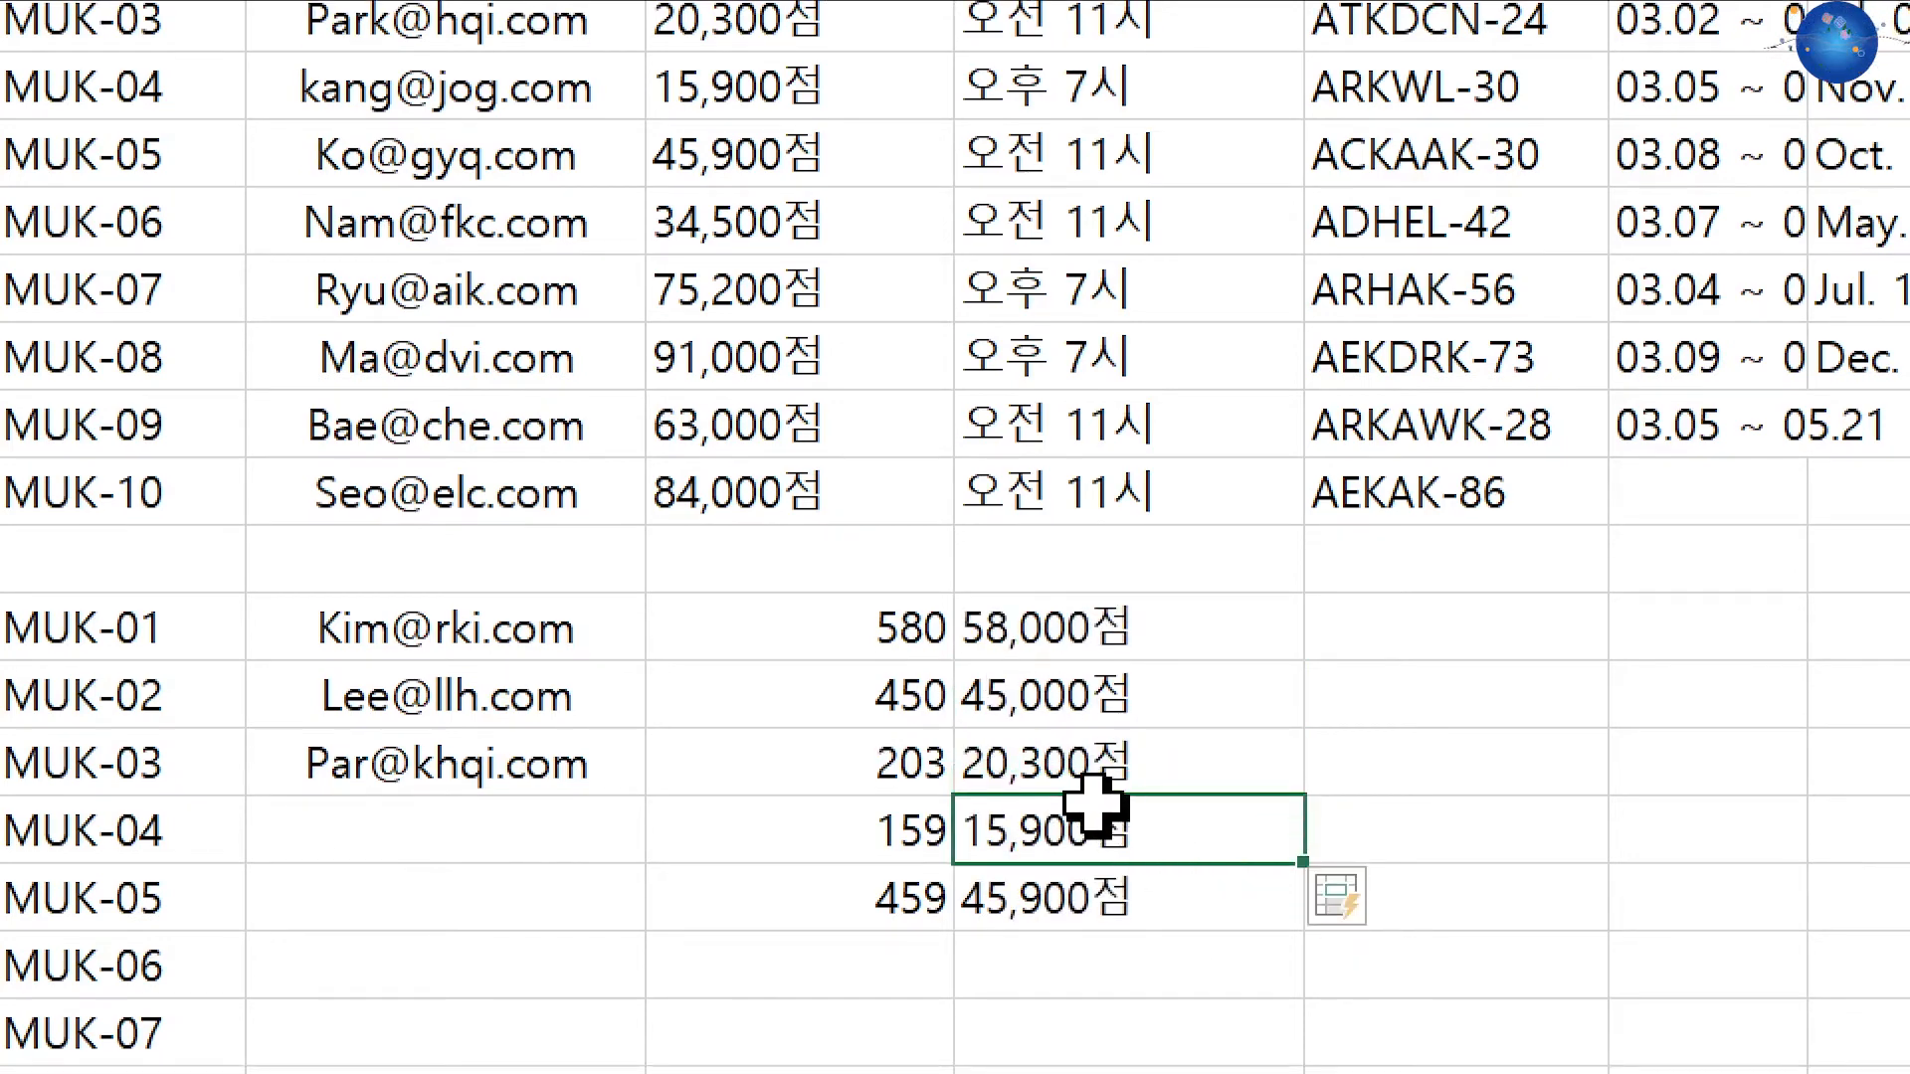
Step: Retry Flash Fill and Quick Analysis on G36:G40, dismissing both without changes
left_click_drag(1058, 743, 1051, 892)
left_click_drag(1055, 631, 1050, 916)
left_click(1355, 634)
key("ctrl+e")
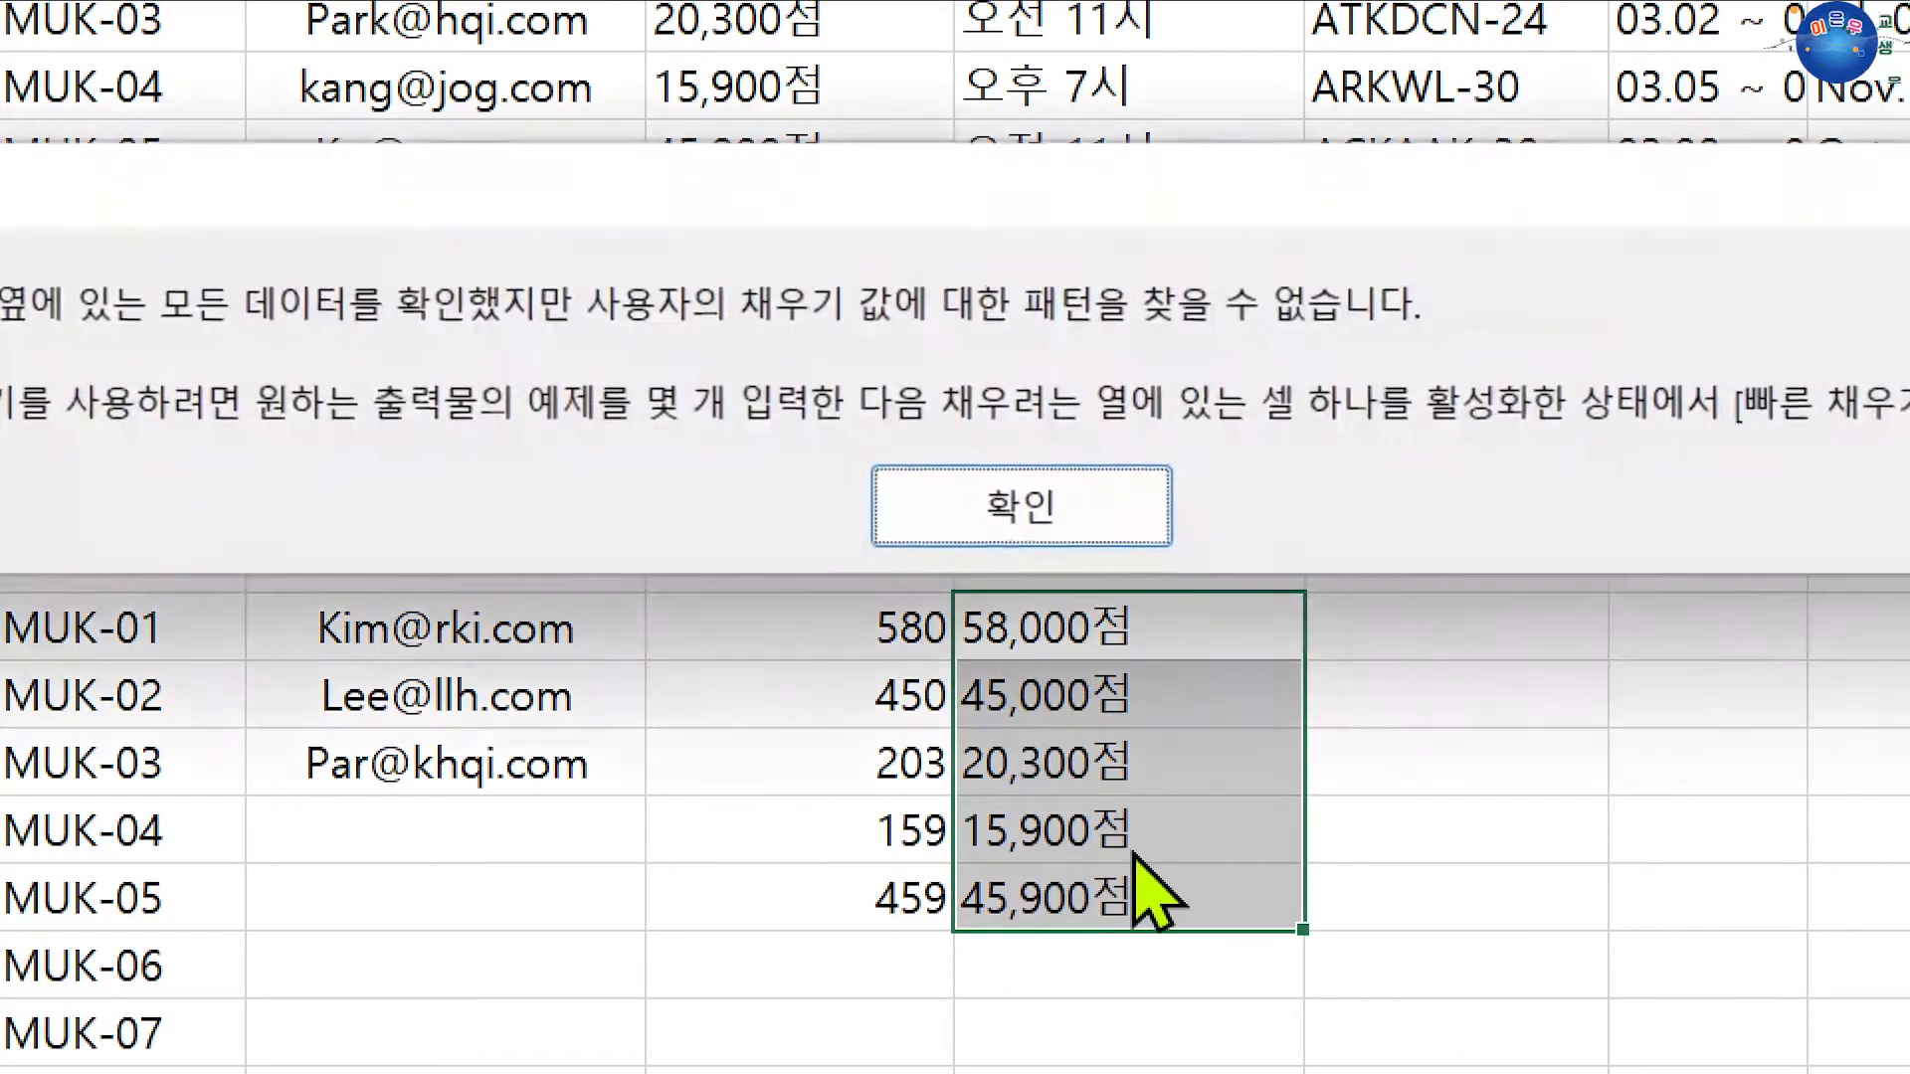
left_click(1112, 538)
key("ctrl+q")
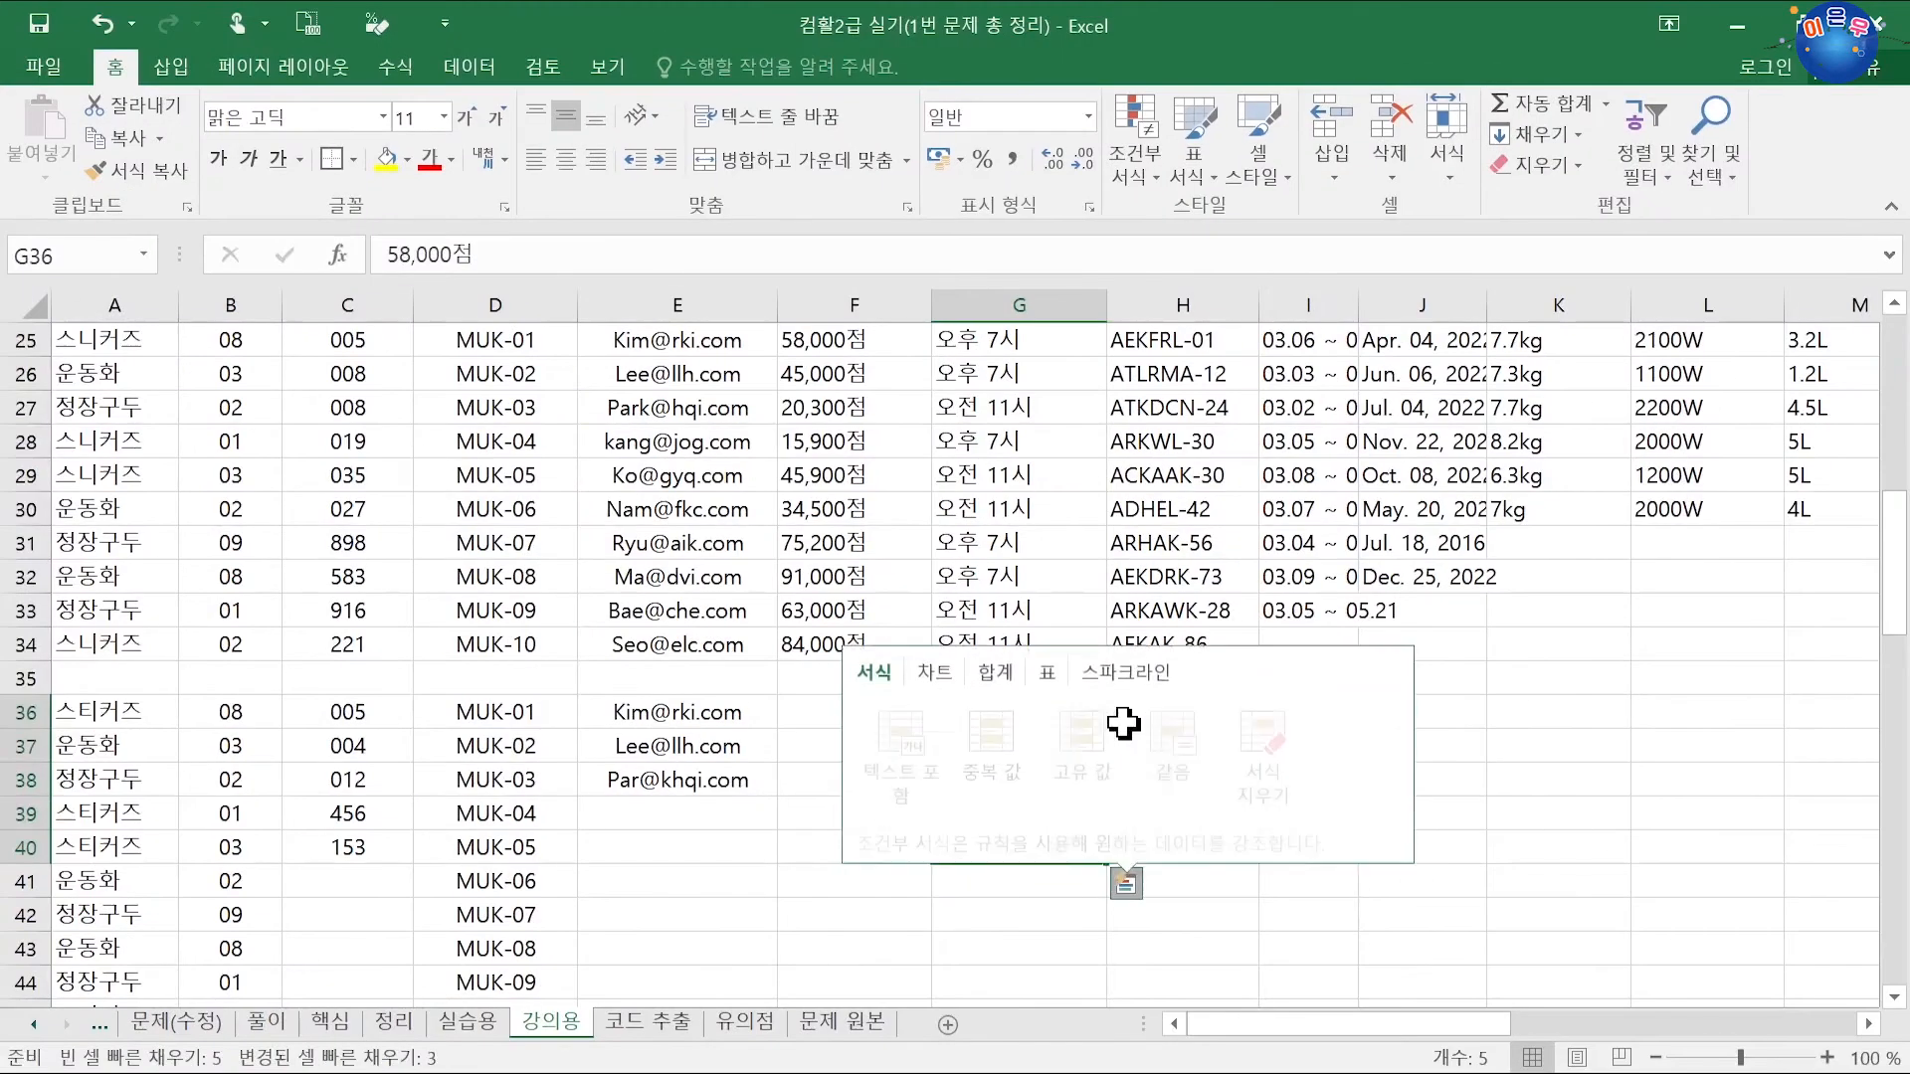
left_click(1151, 718)
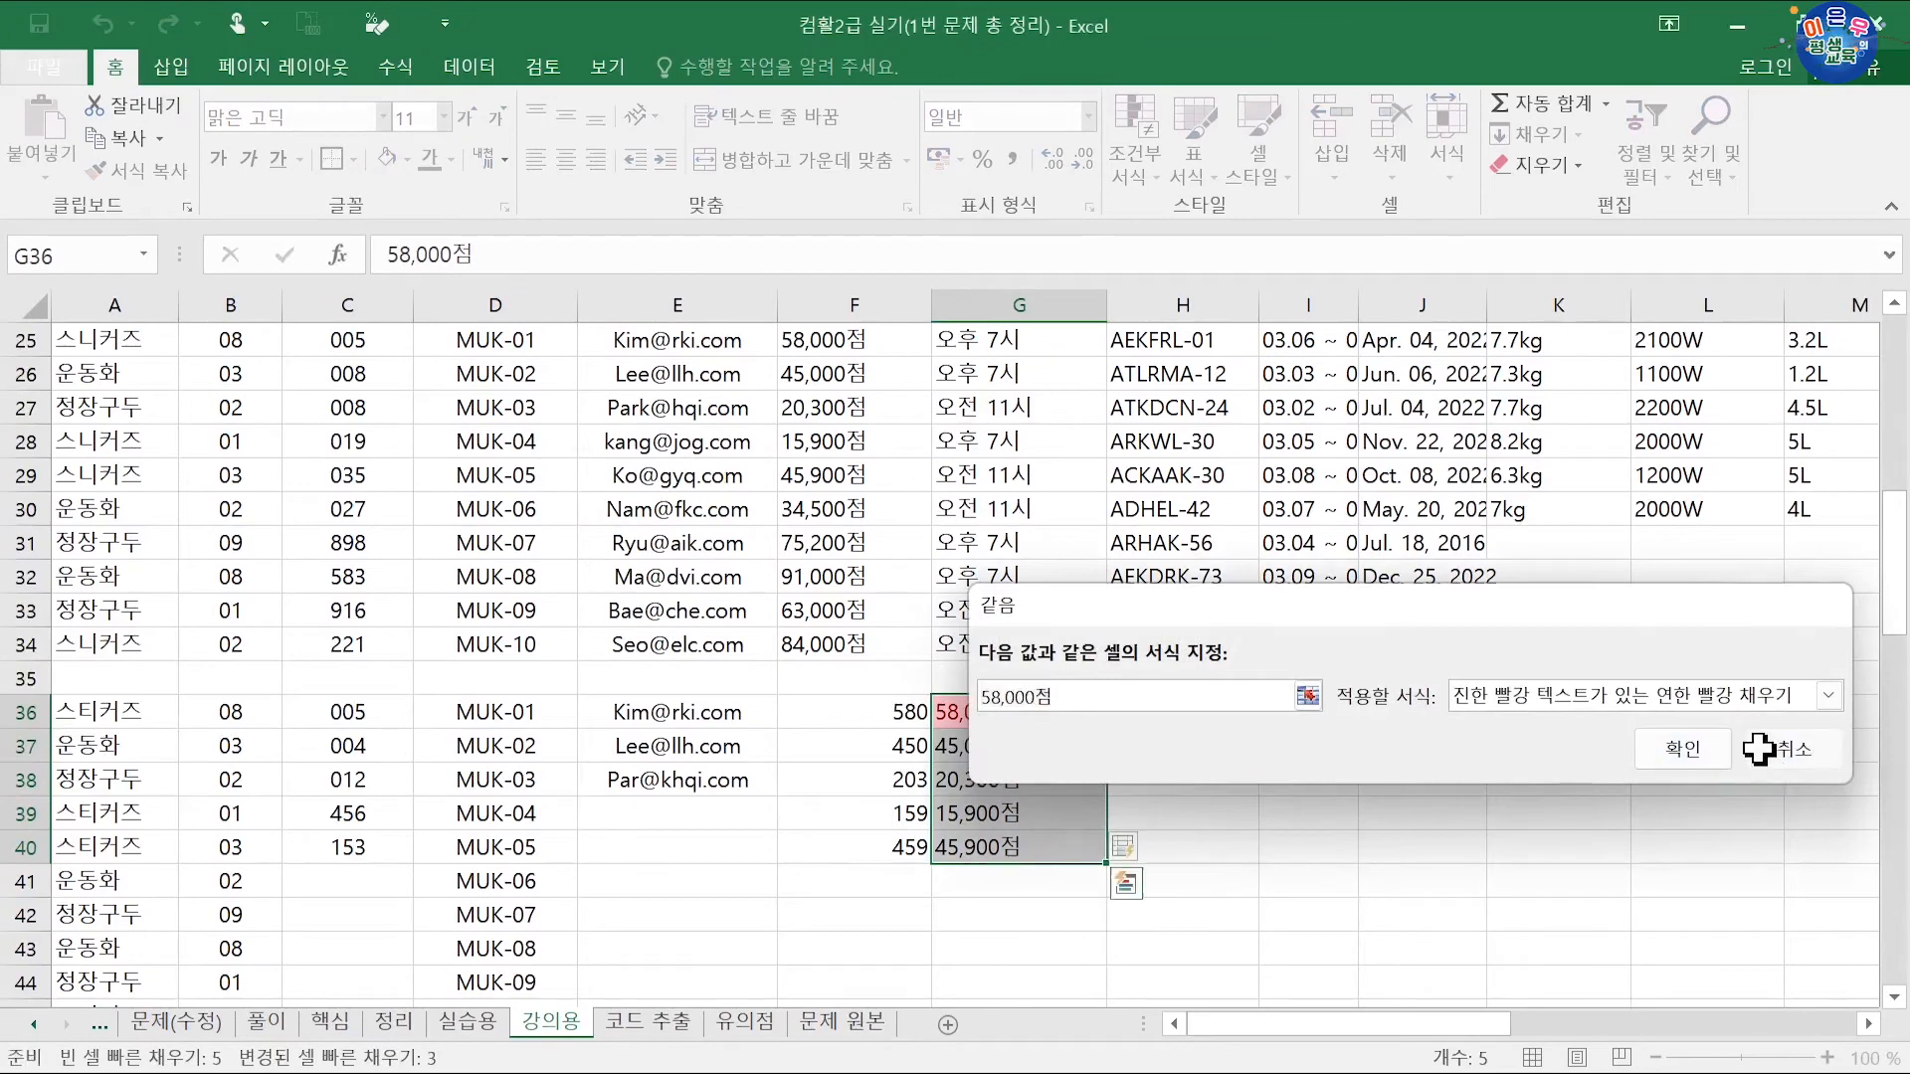
left_click(1759, 748)
left_click(1251, 769)
Step: Clear F36:F40 and move the 점 point values from G36:G40 into it
left_click_drag(898, 715, 907, 845)
key("Delete")
left_click_drag(970, 714, 866, 810)
left_click(1023, 754)
scroll(1023, 748, "up", 2)
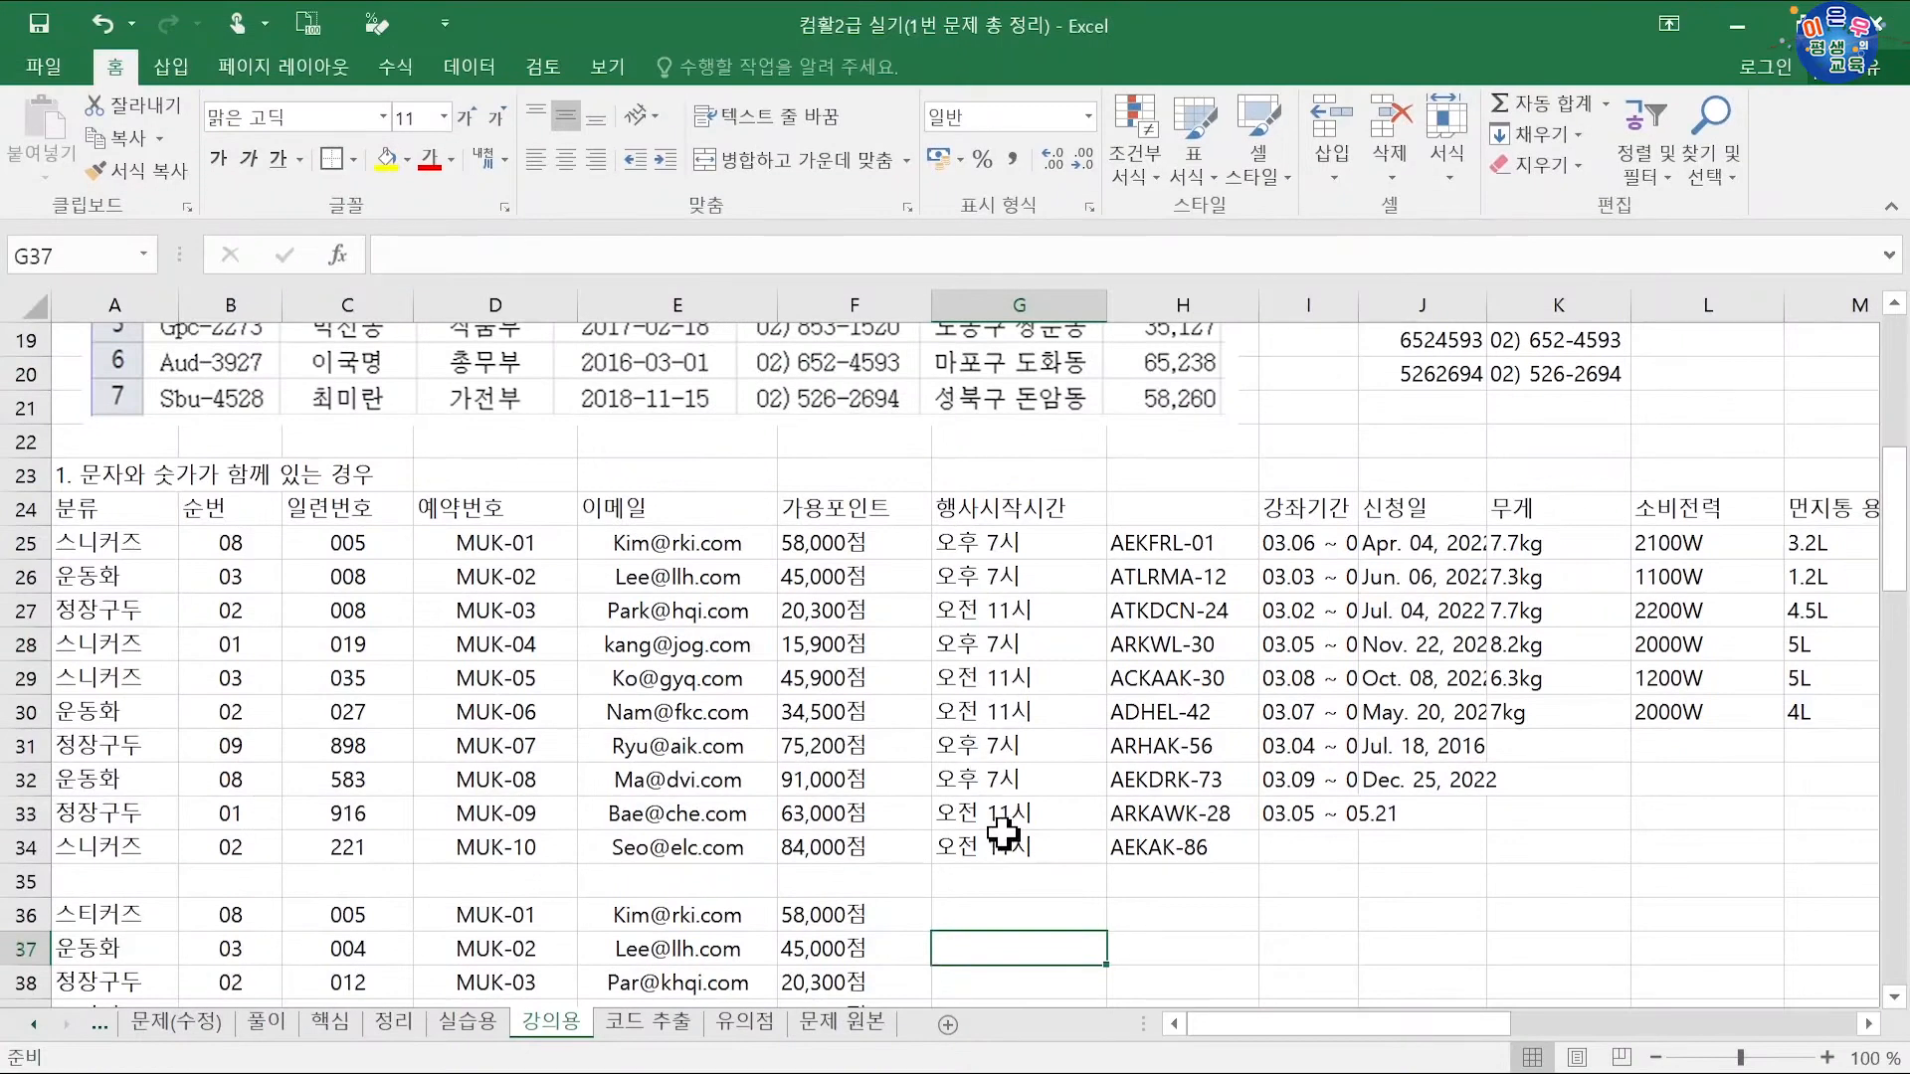
Step: Enter 후, 후, 전, 후, 전, 전, 후, 후, 전, 전 down G36:G45
scroll(1003, 834, "down", 1)
left_click(997, 814)
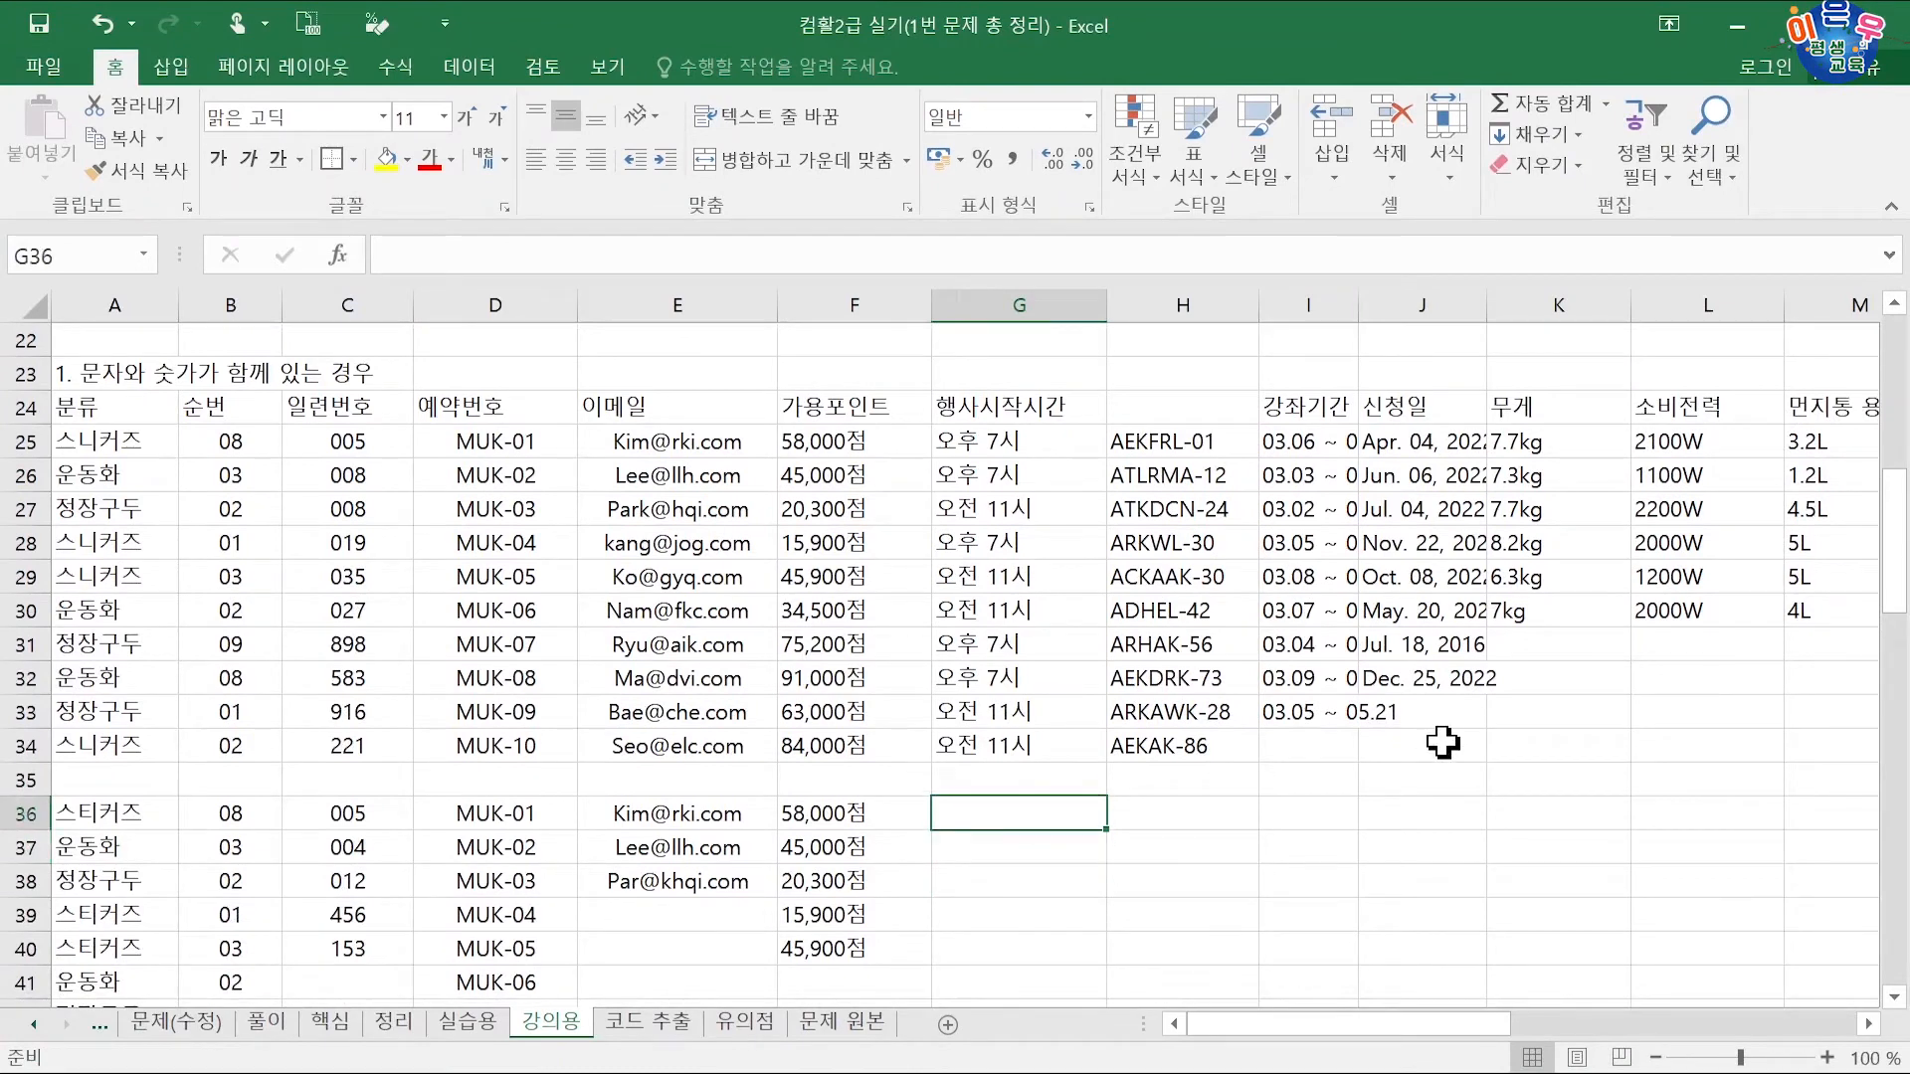
type("후")
key("Return")
type("후")
key("Return")
type("전")
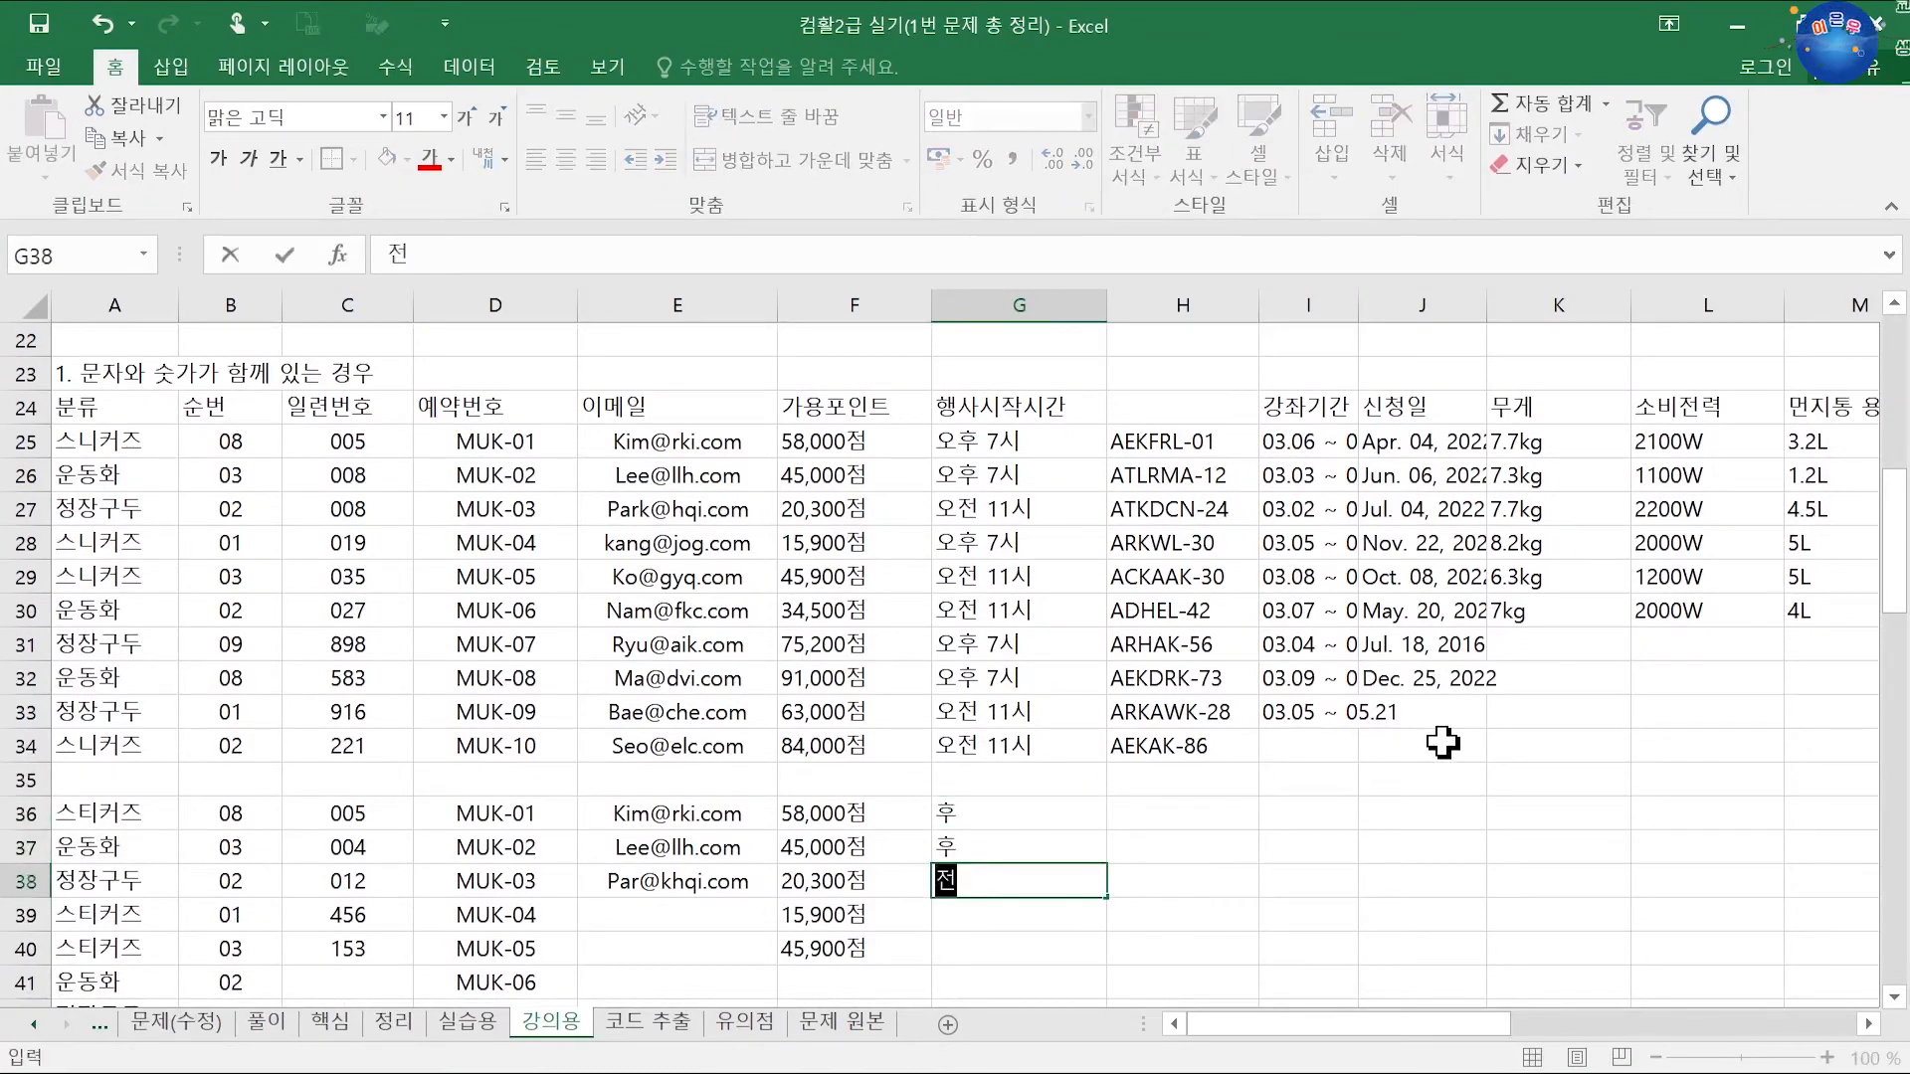
key("Return")
type("후")
key("Return")
type("전")
key("Return")
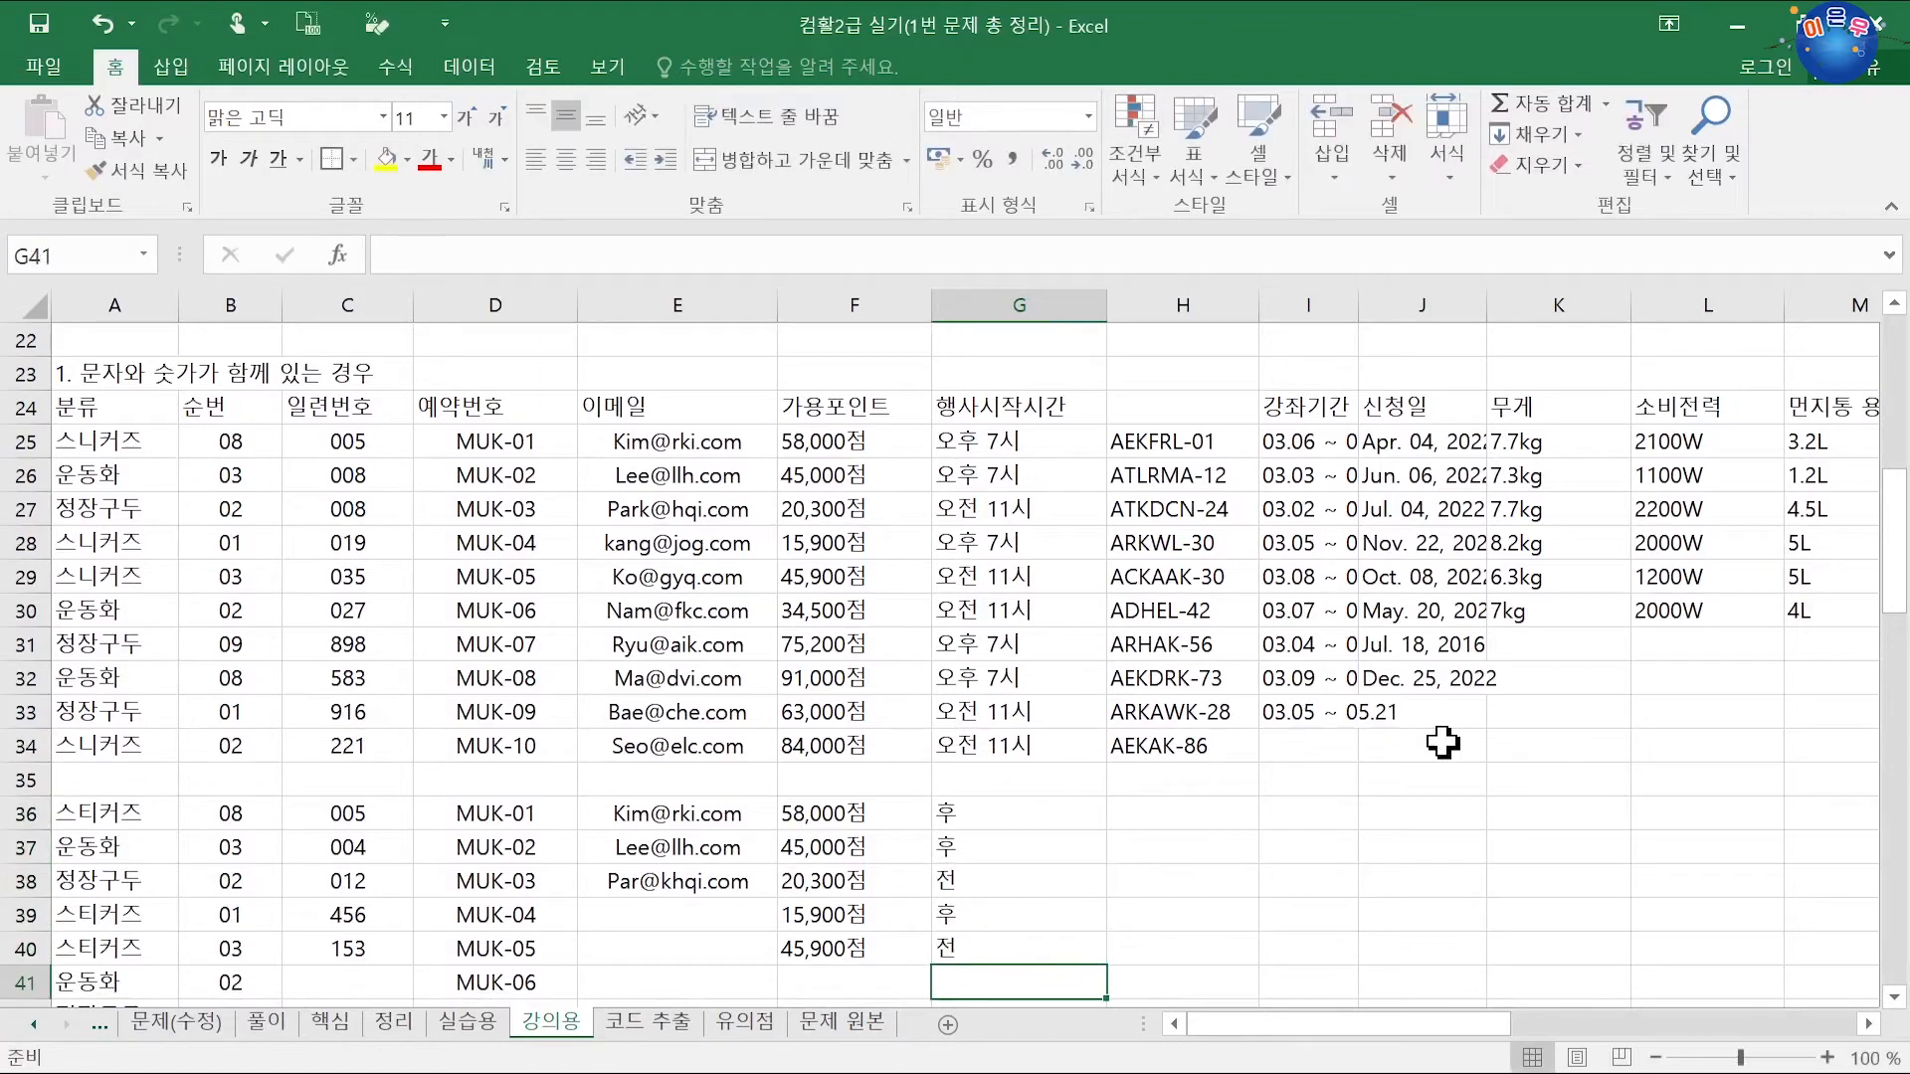
type("전")
key("Return")
type("후")
key("Return")
type("후")
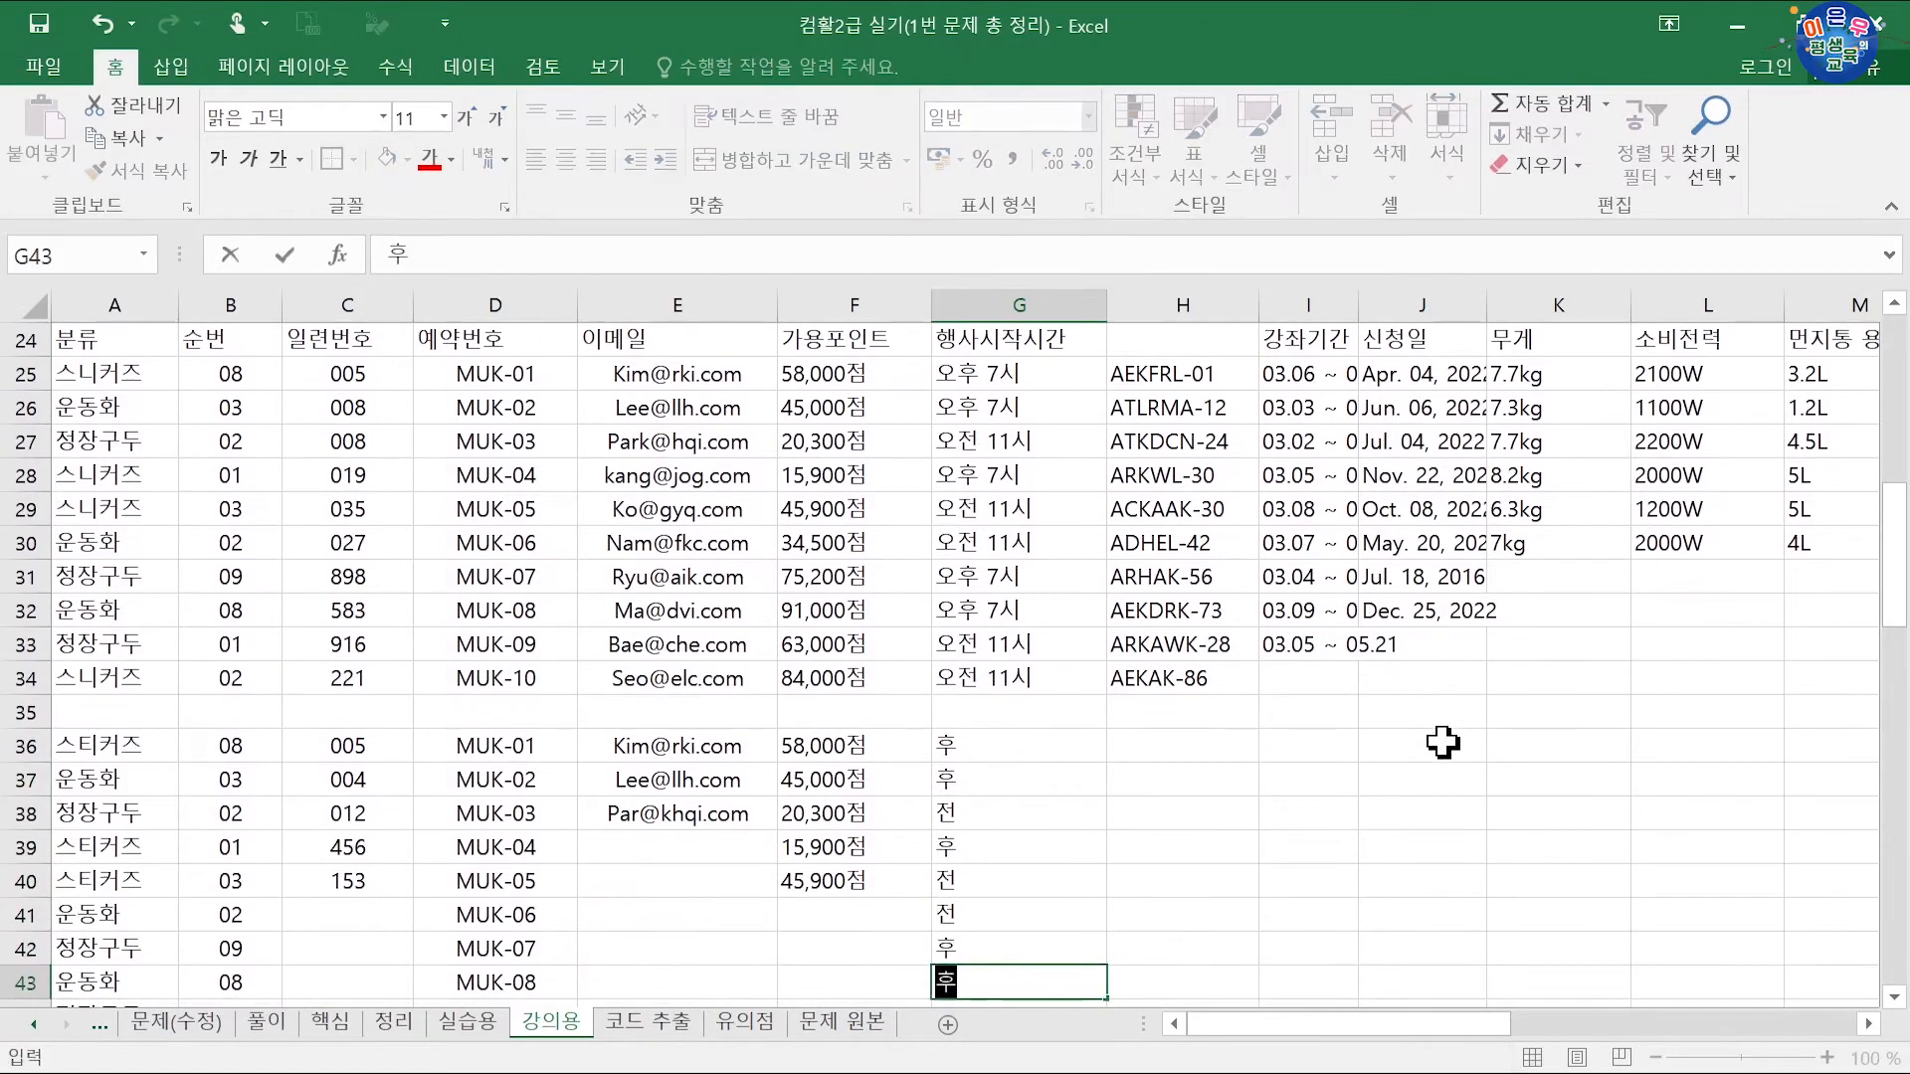
key("Return")
type("전")
key("Return")
type("전")
key("Return")
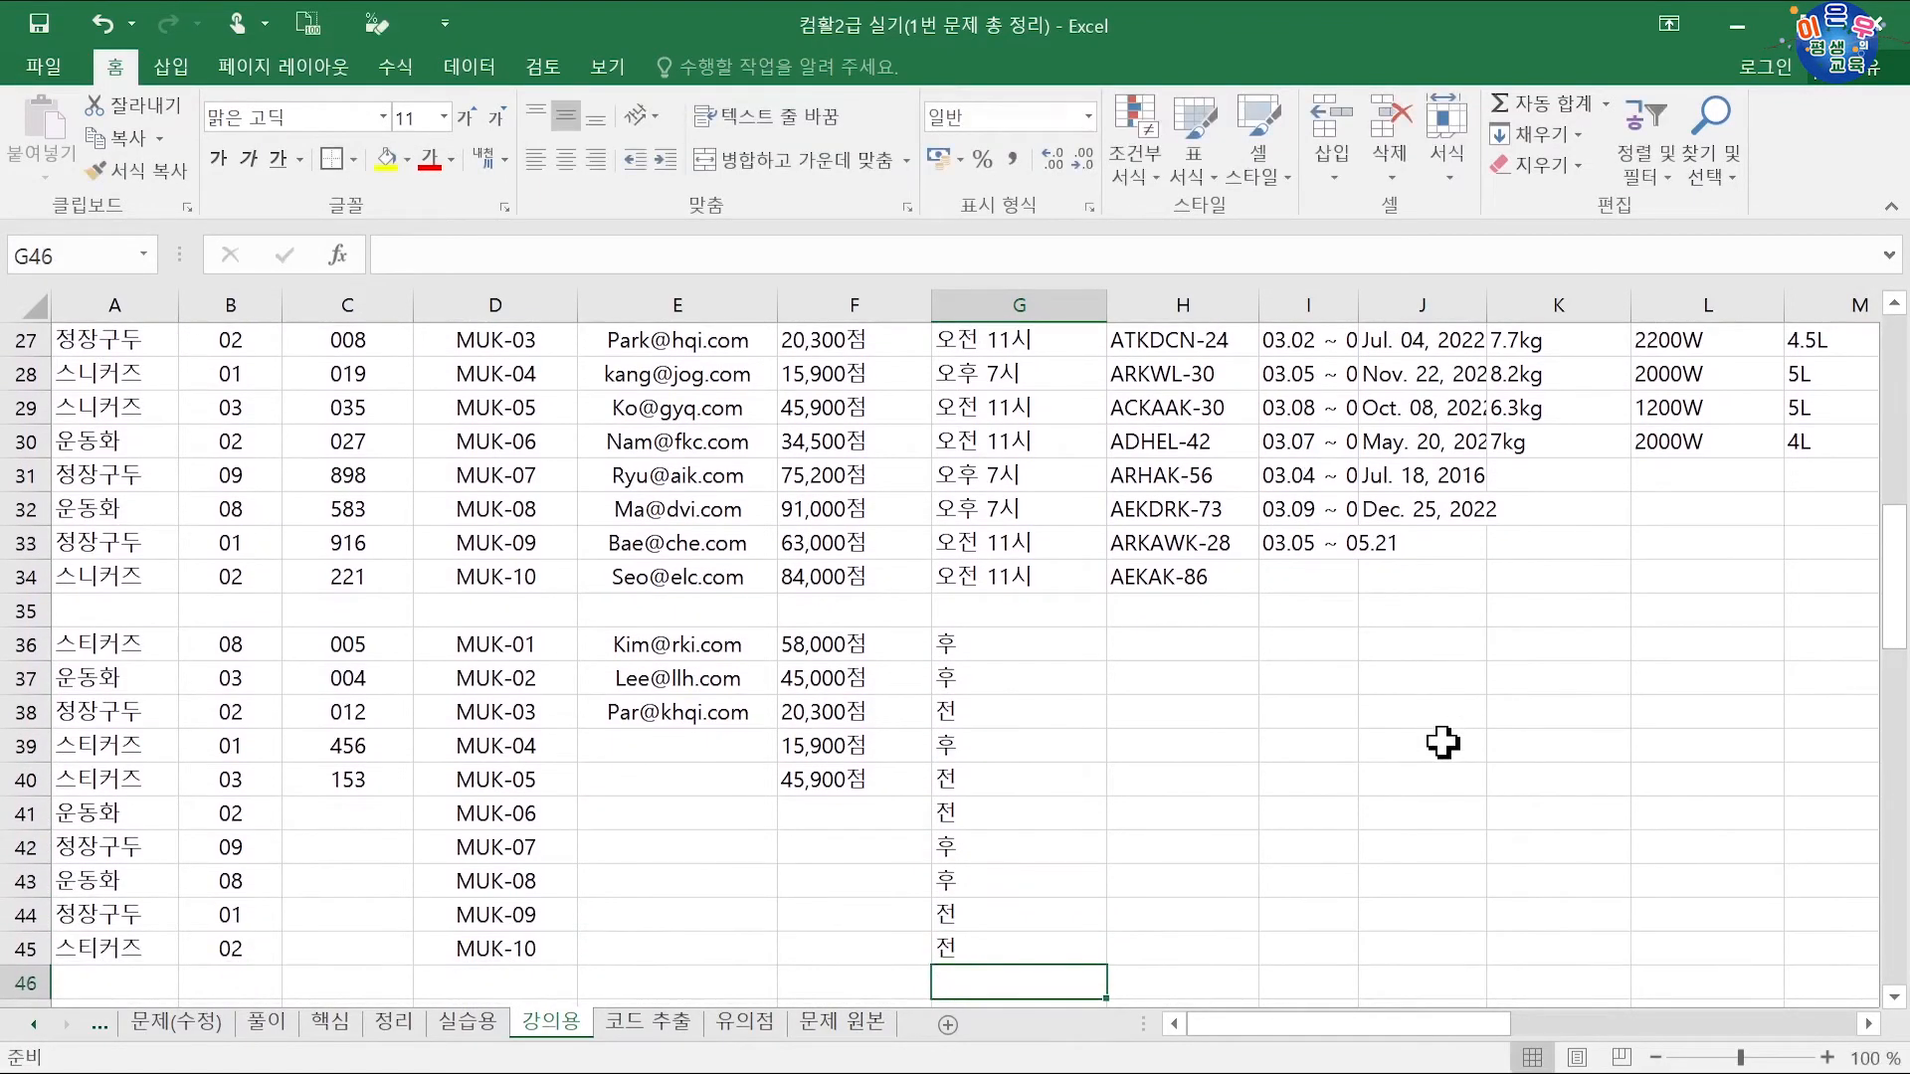
Step: Enter the matching hours 7, 7, 11, 7, 11, 11, 7, 7, 11, 11 down H36:H45
left_click(1179, 645)
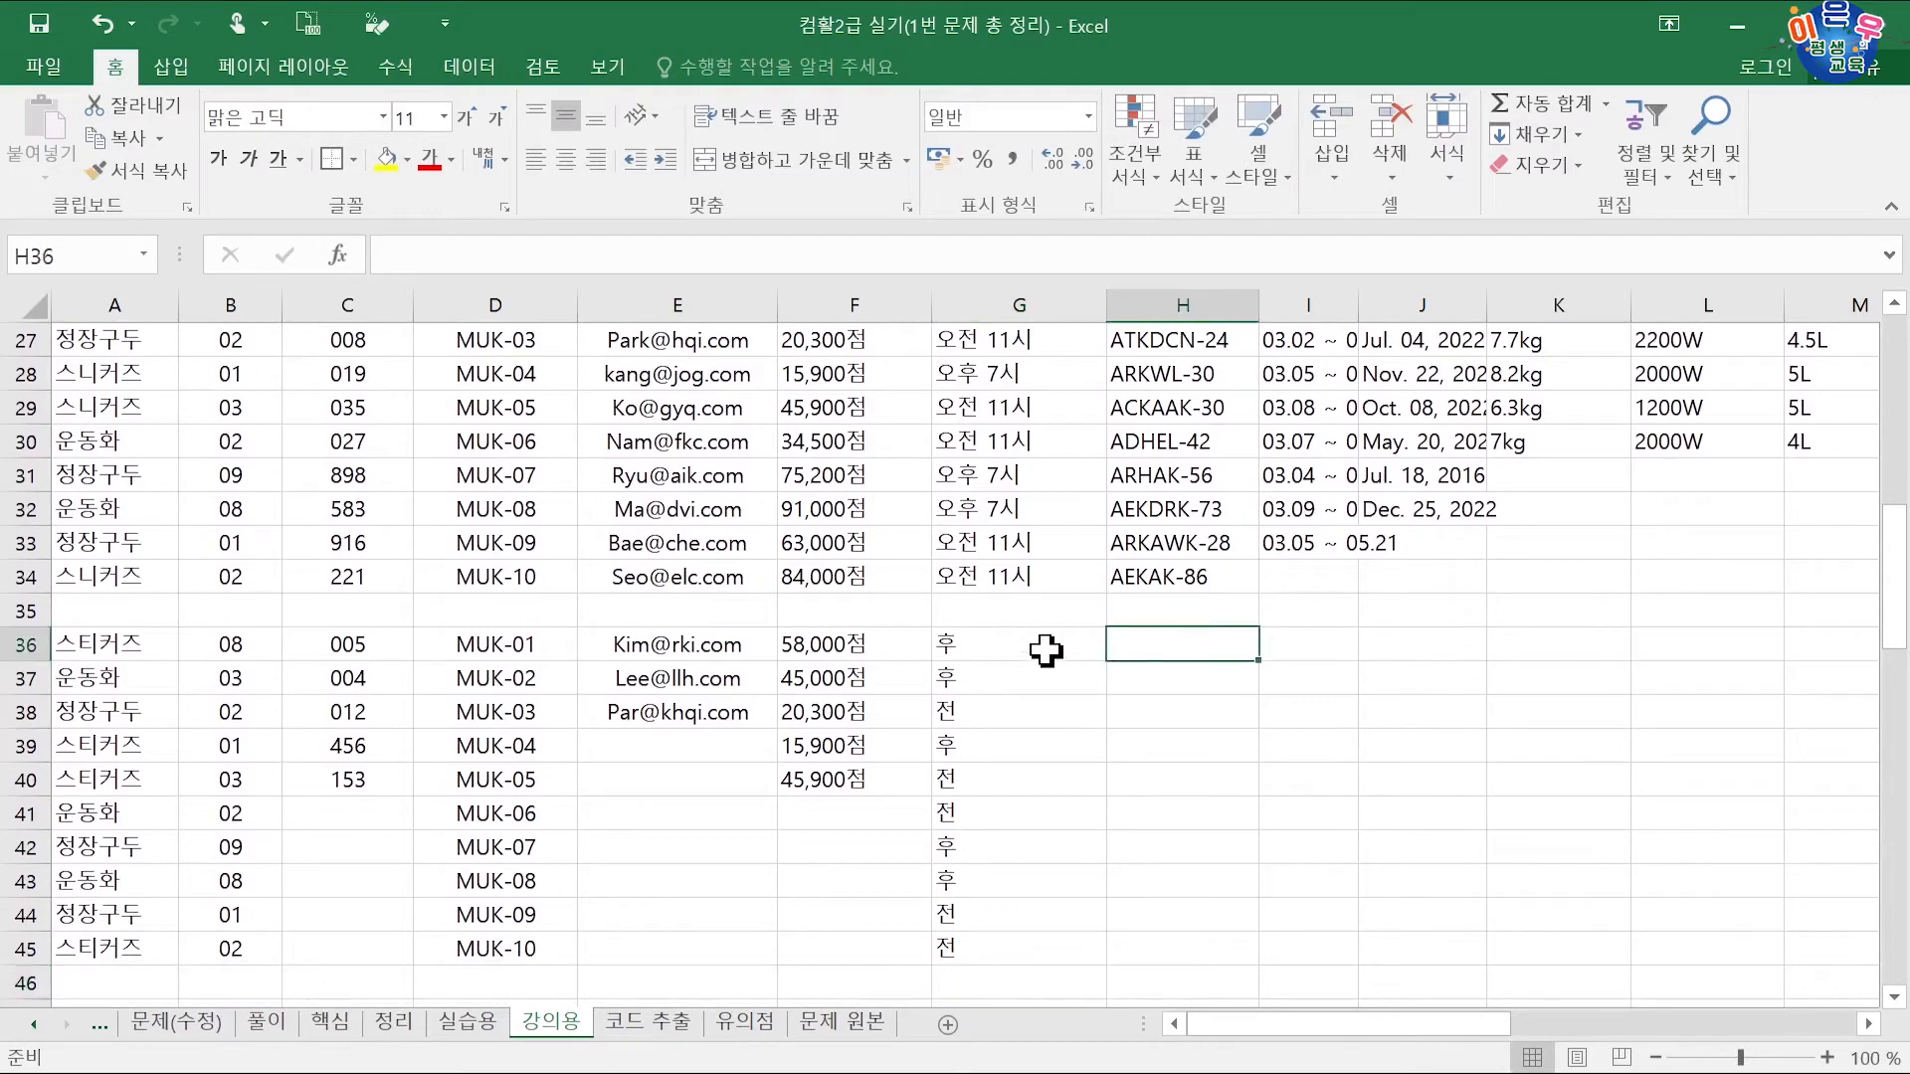
scroll(1073, 650, "up", 3)
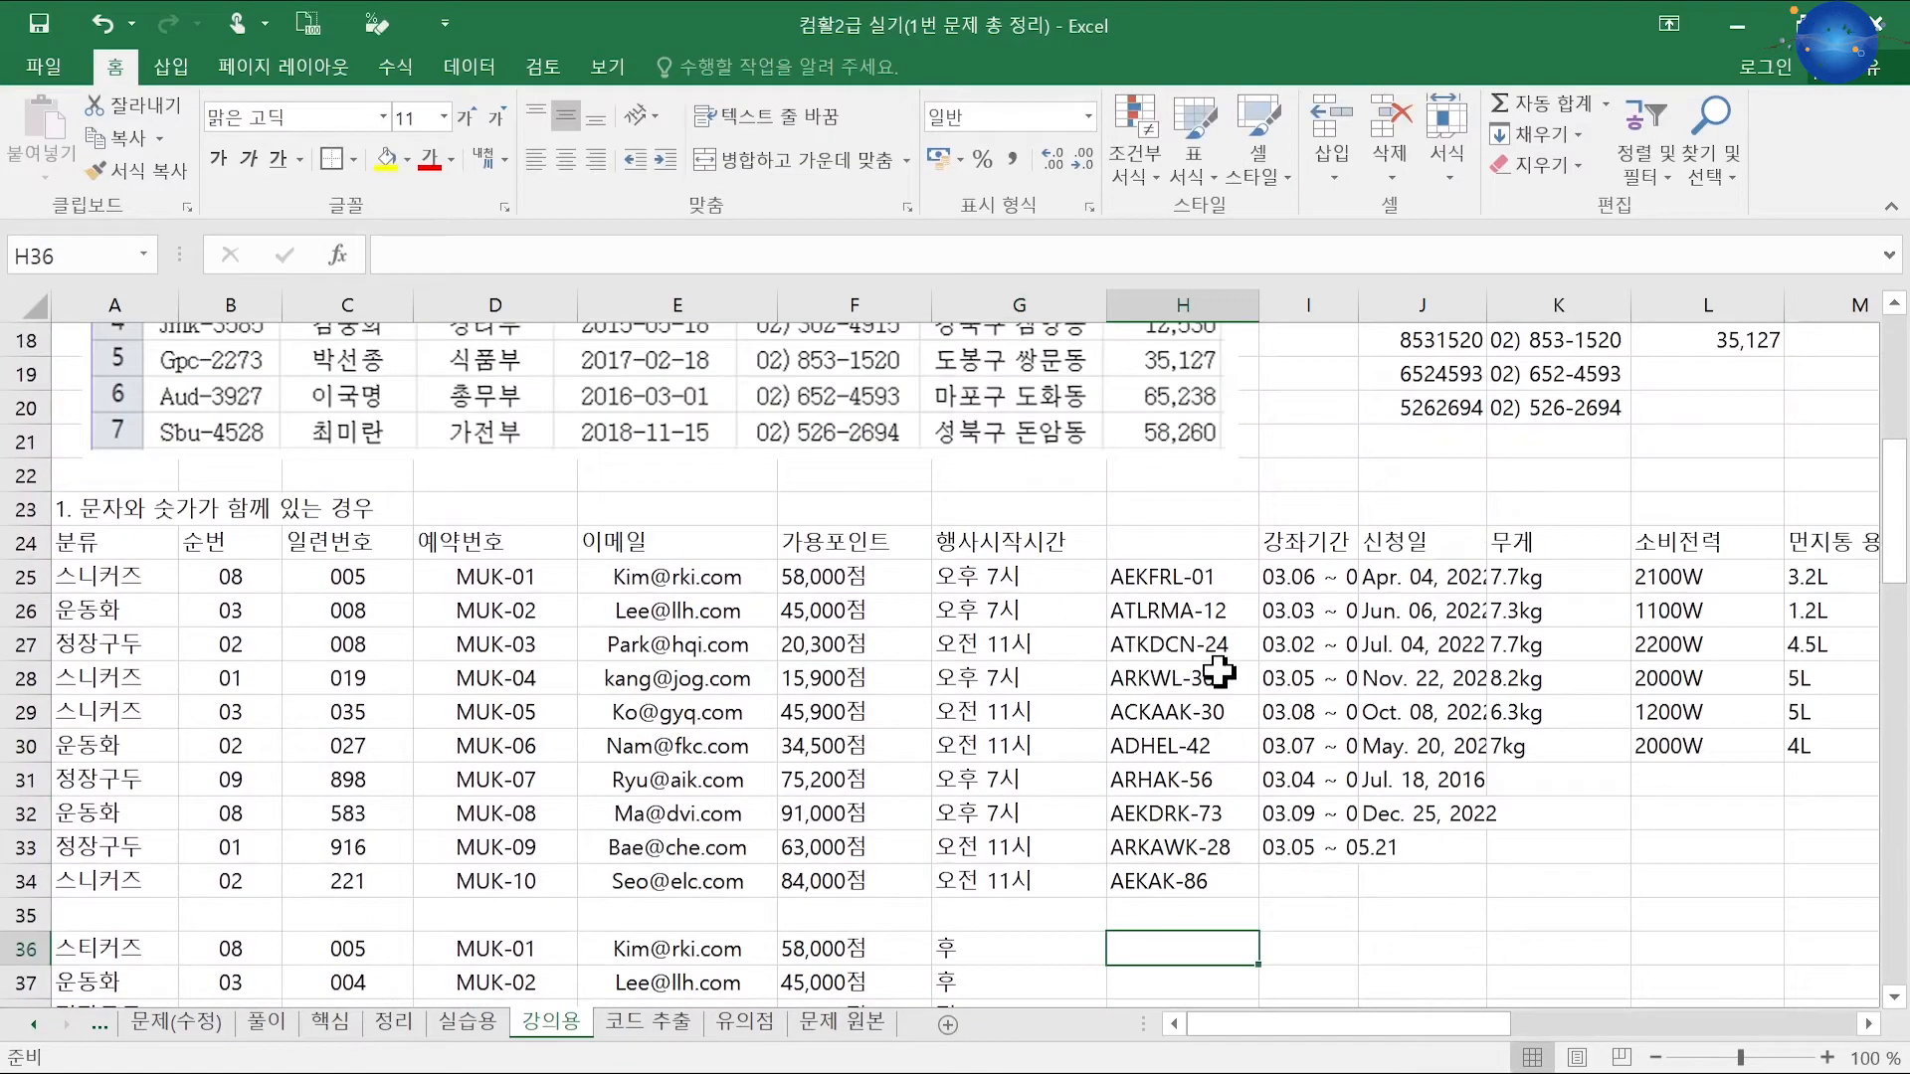
type("7")
key("Return")
type("7")
key("Return")
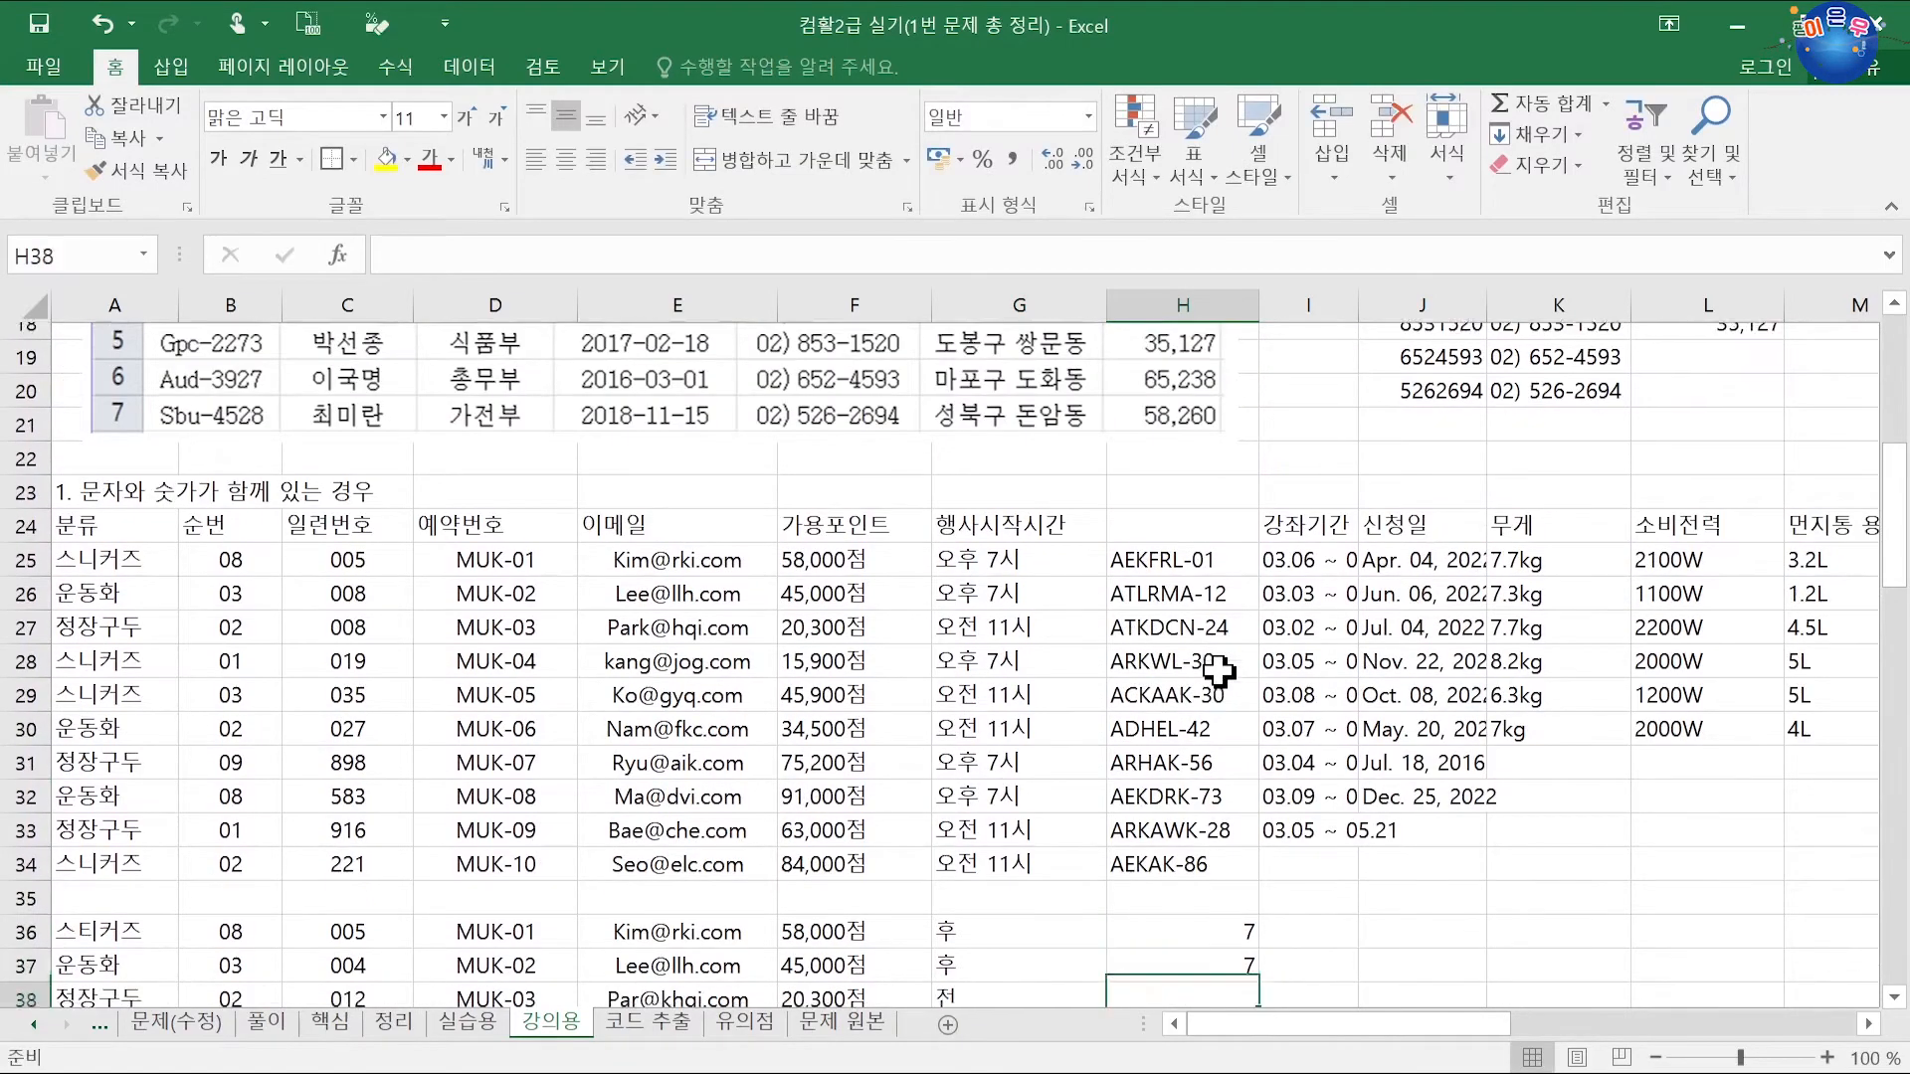
type("11")
key("Return")
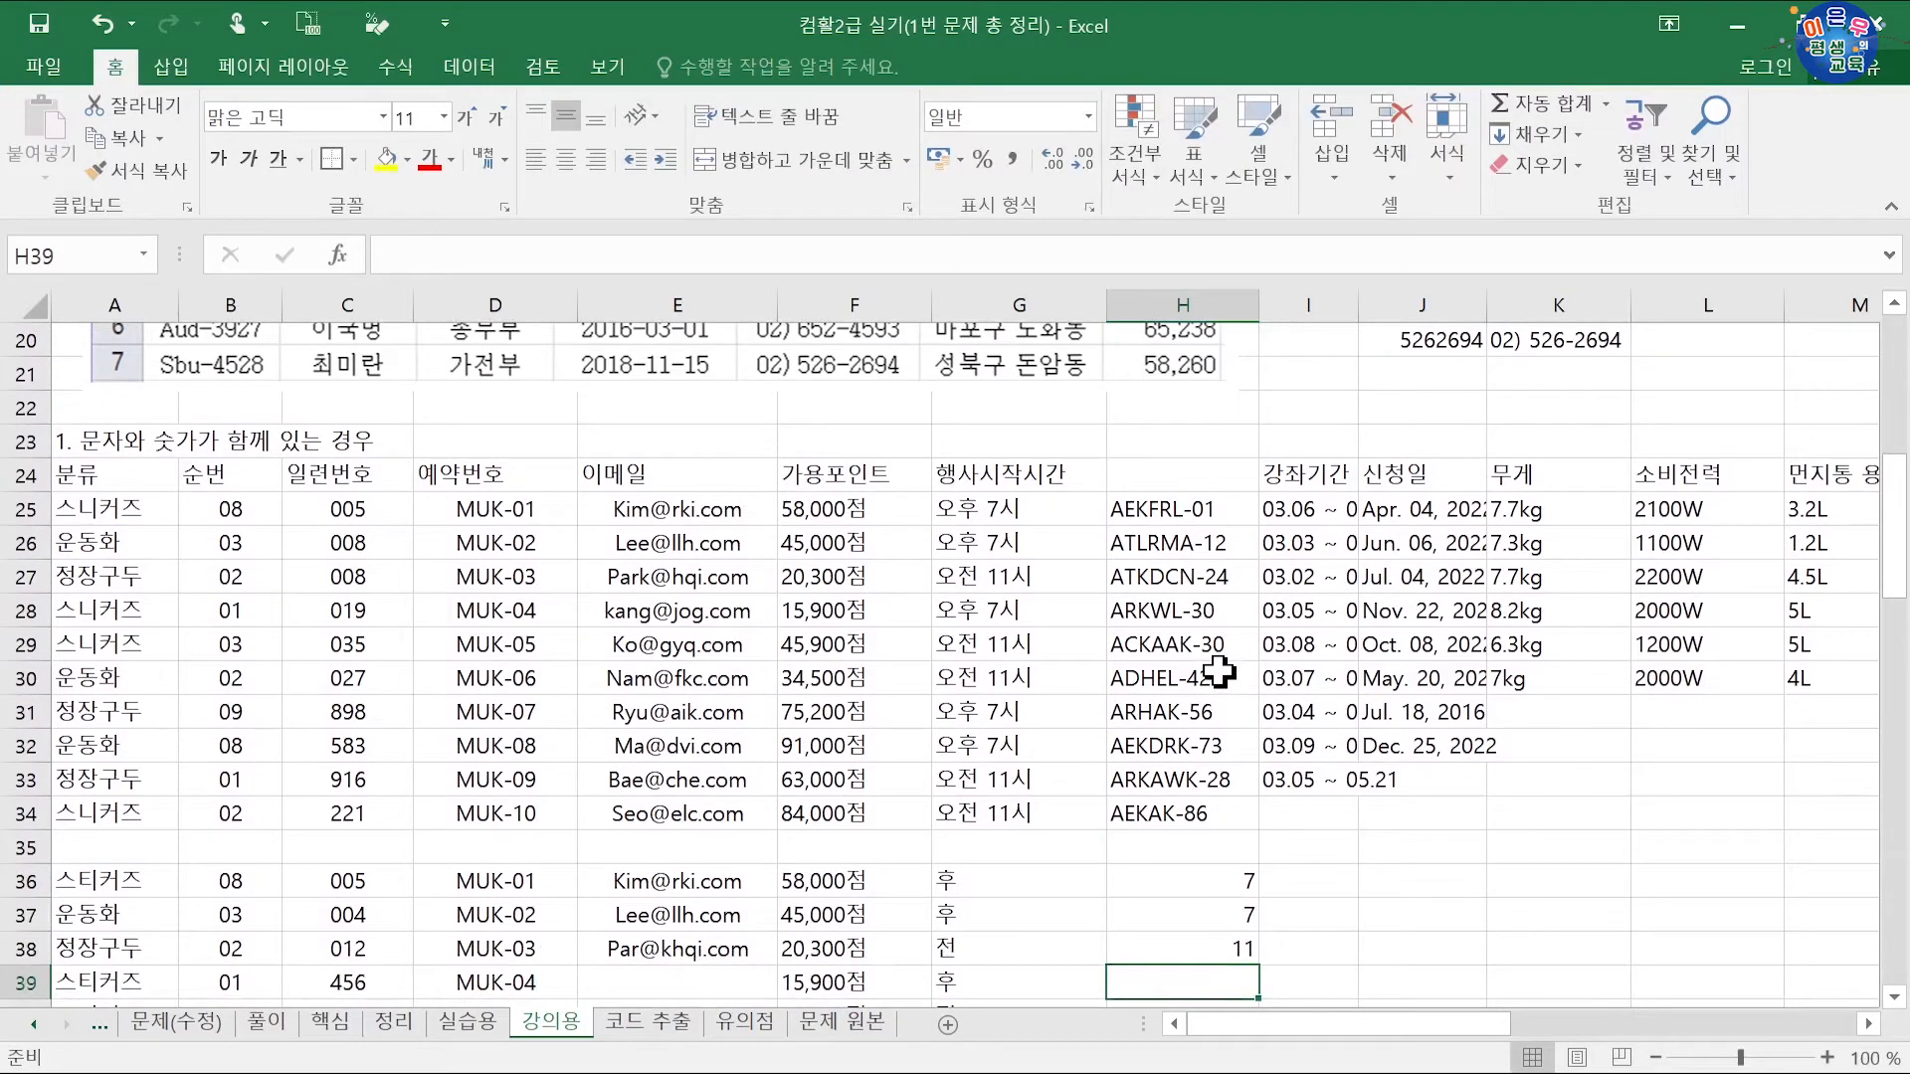
type("7")
key("Return")
type("11")
key("Return")
type("11")
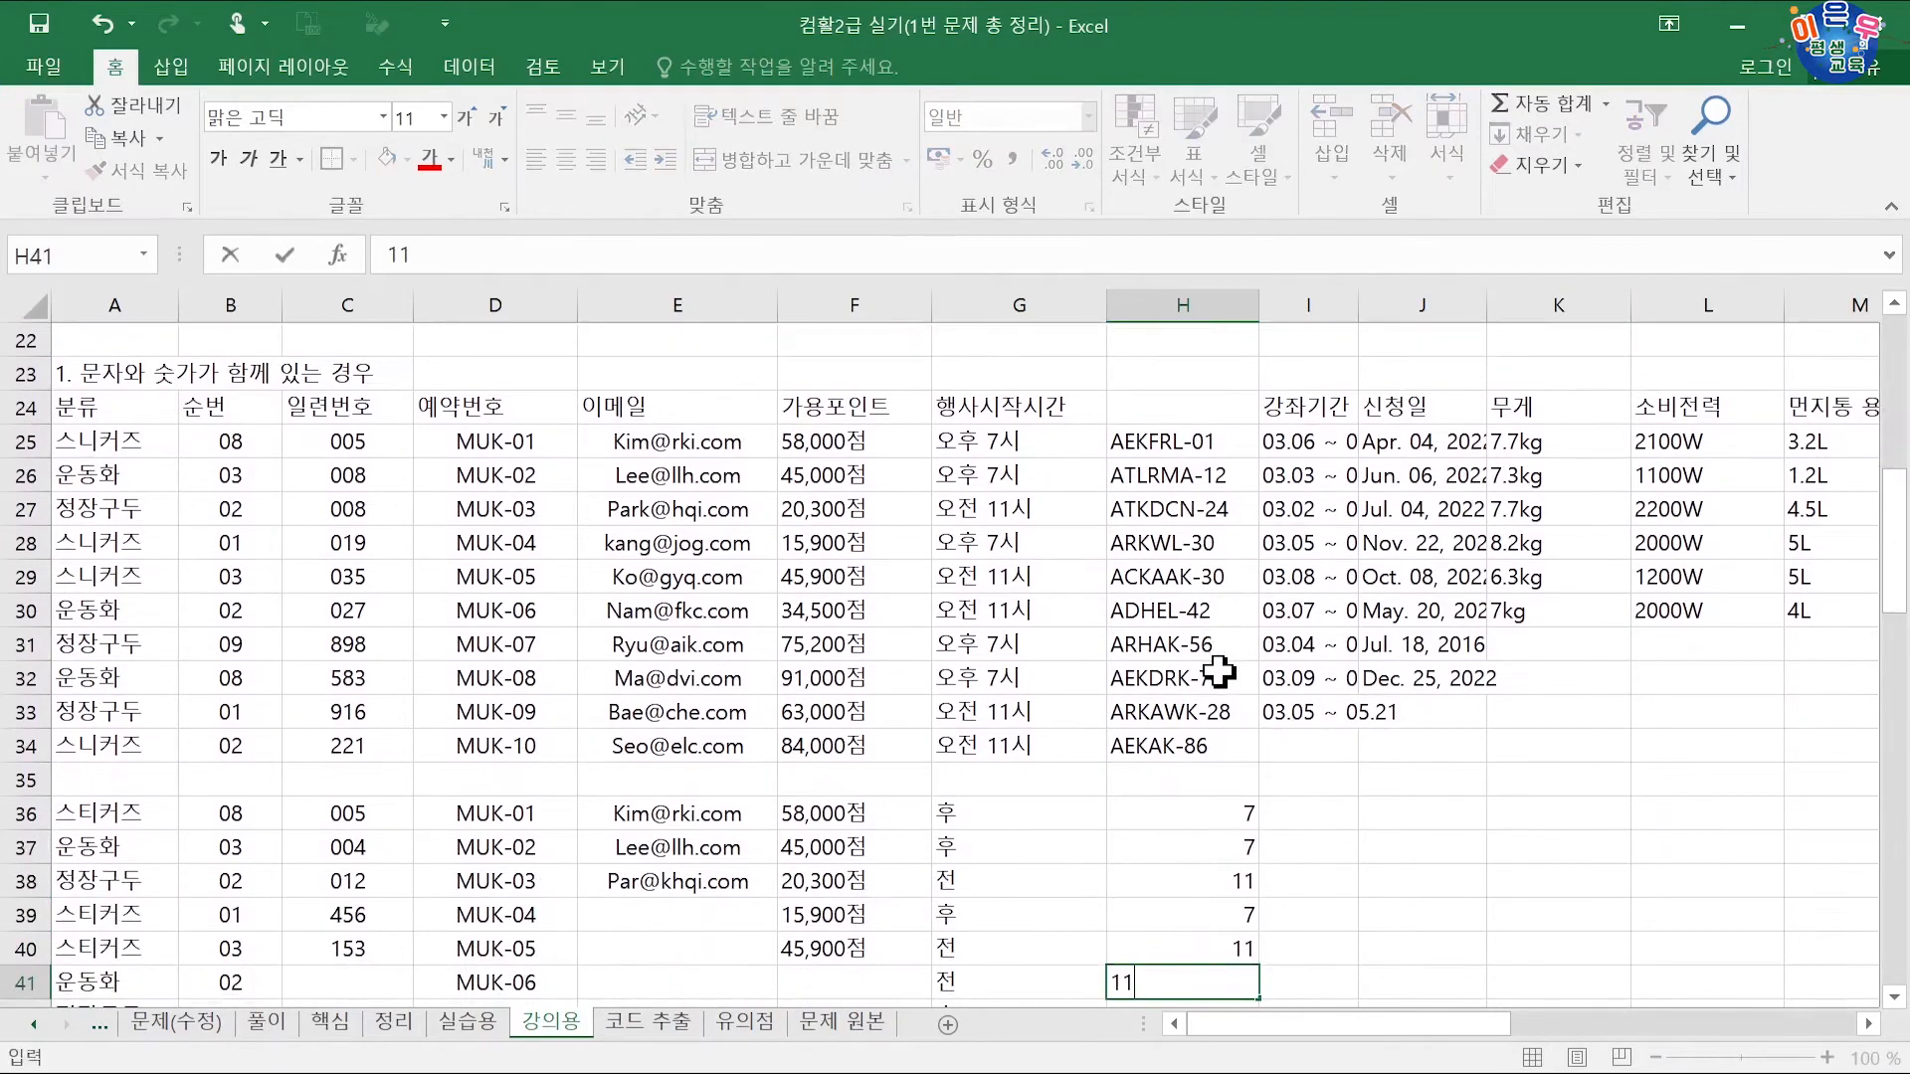
key("Return")
type("7")
key("Return")
type("7")
key("Return")
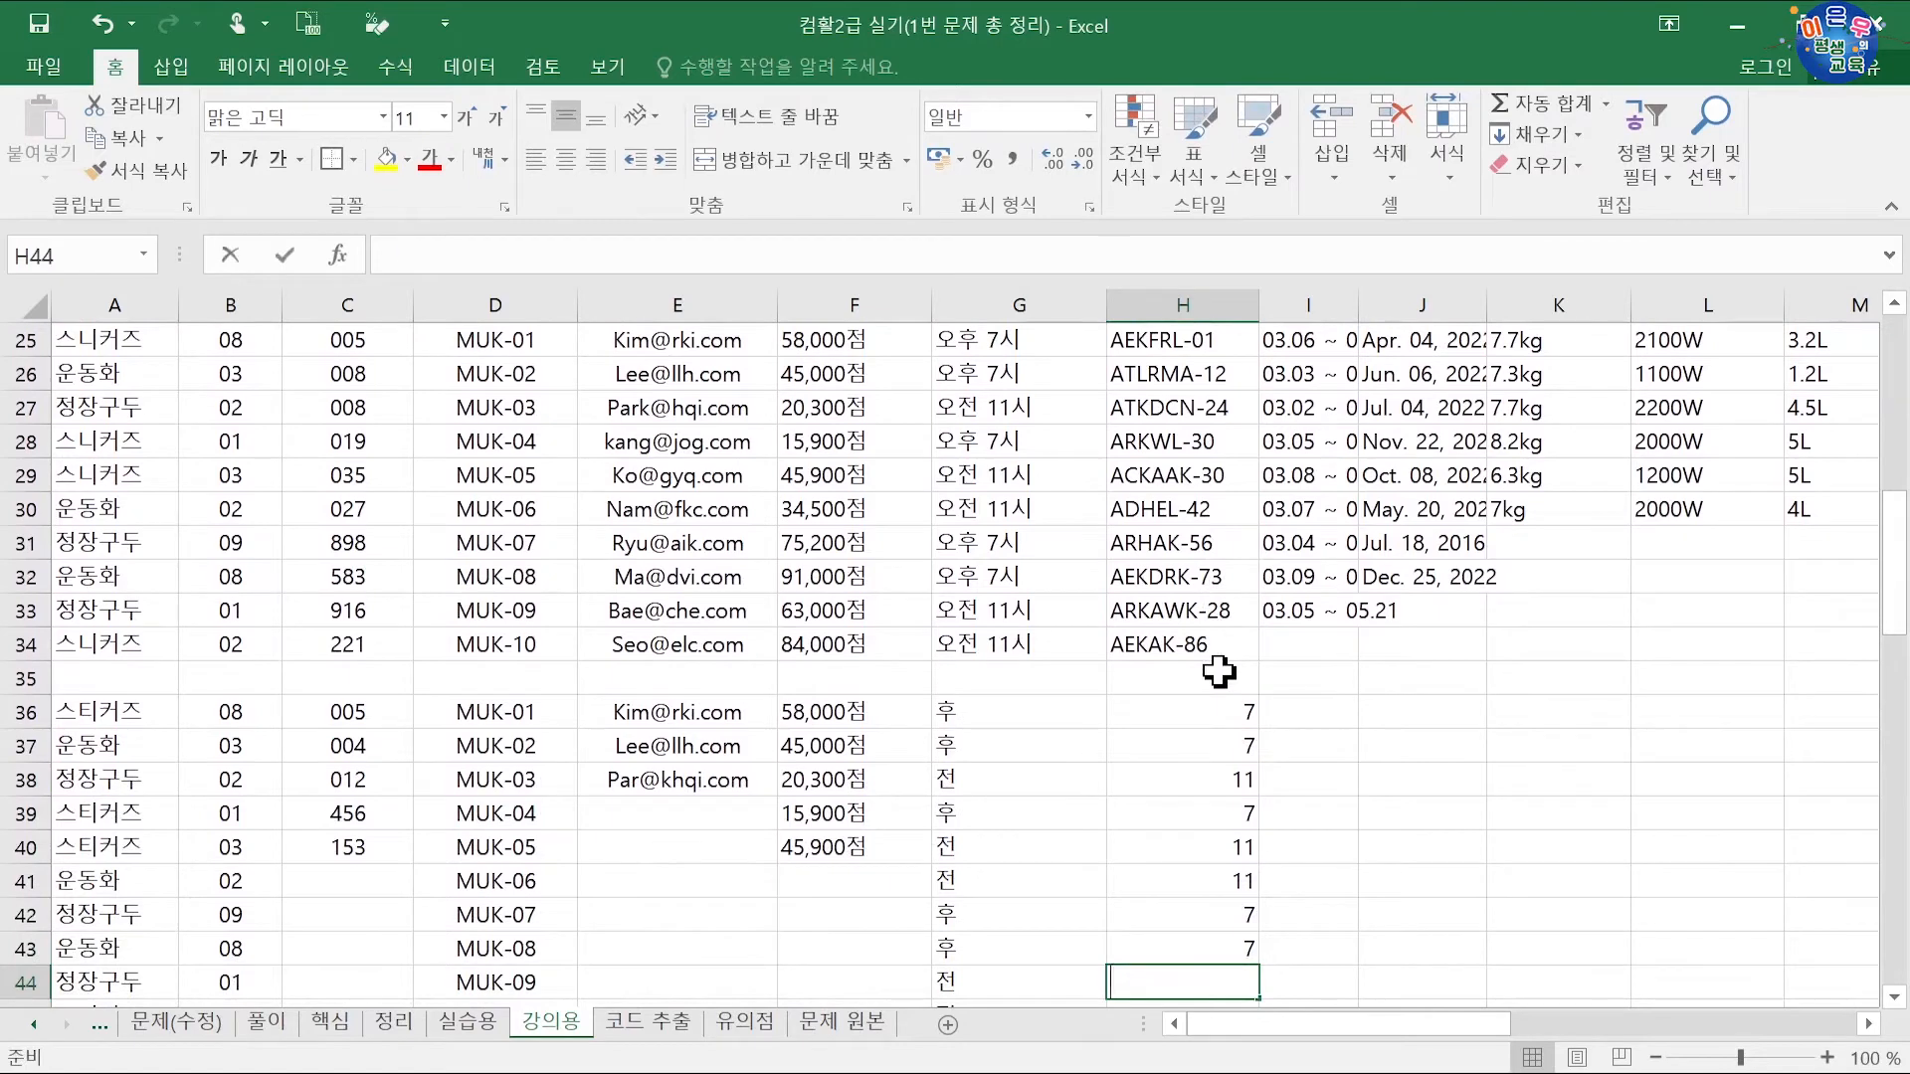
type("11")
key("Return")
type("11")
key("Return")
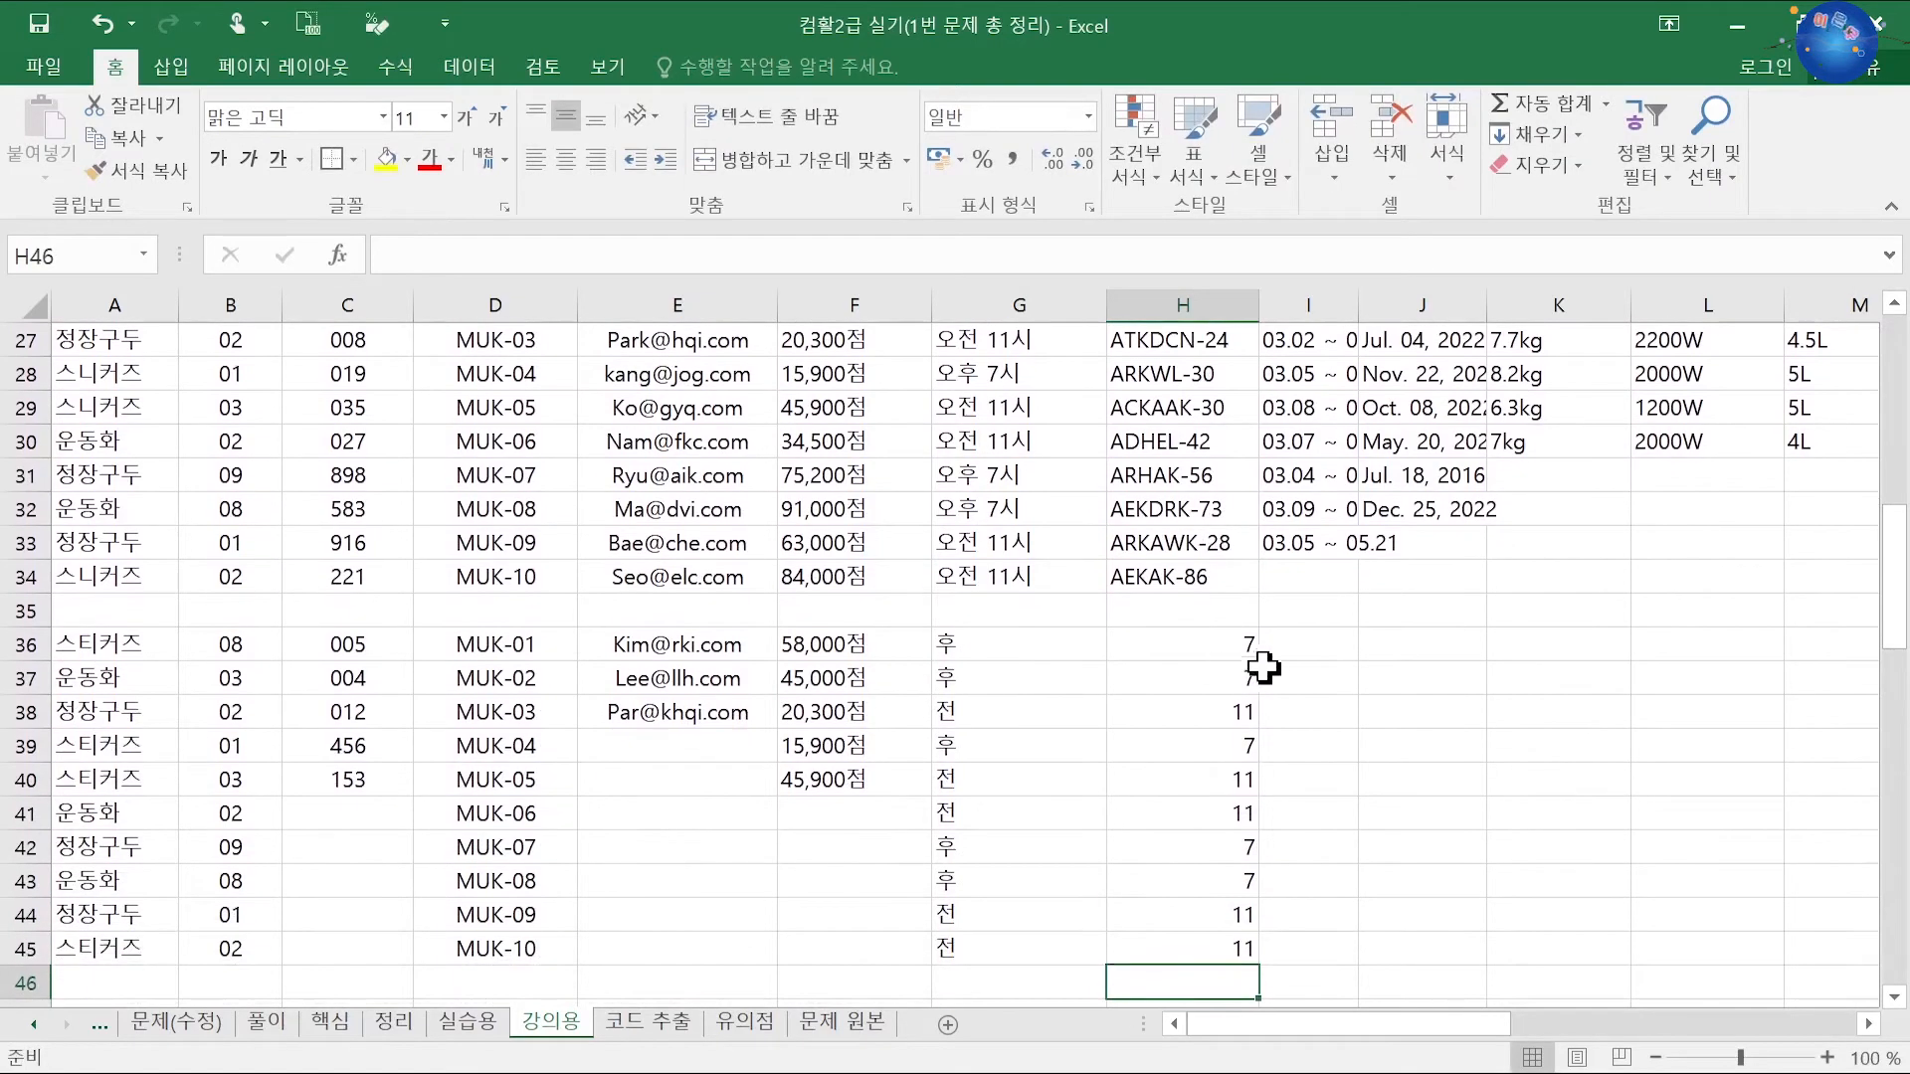
Step: Enter the sample '오후 7시' in I36 and flash-fill start times down I37:I45
left_click(1287, 655)
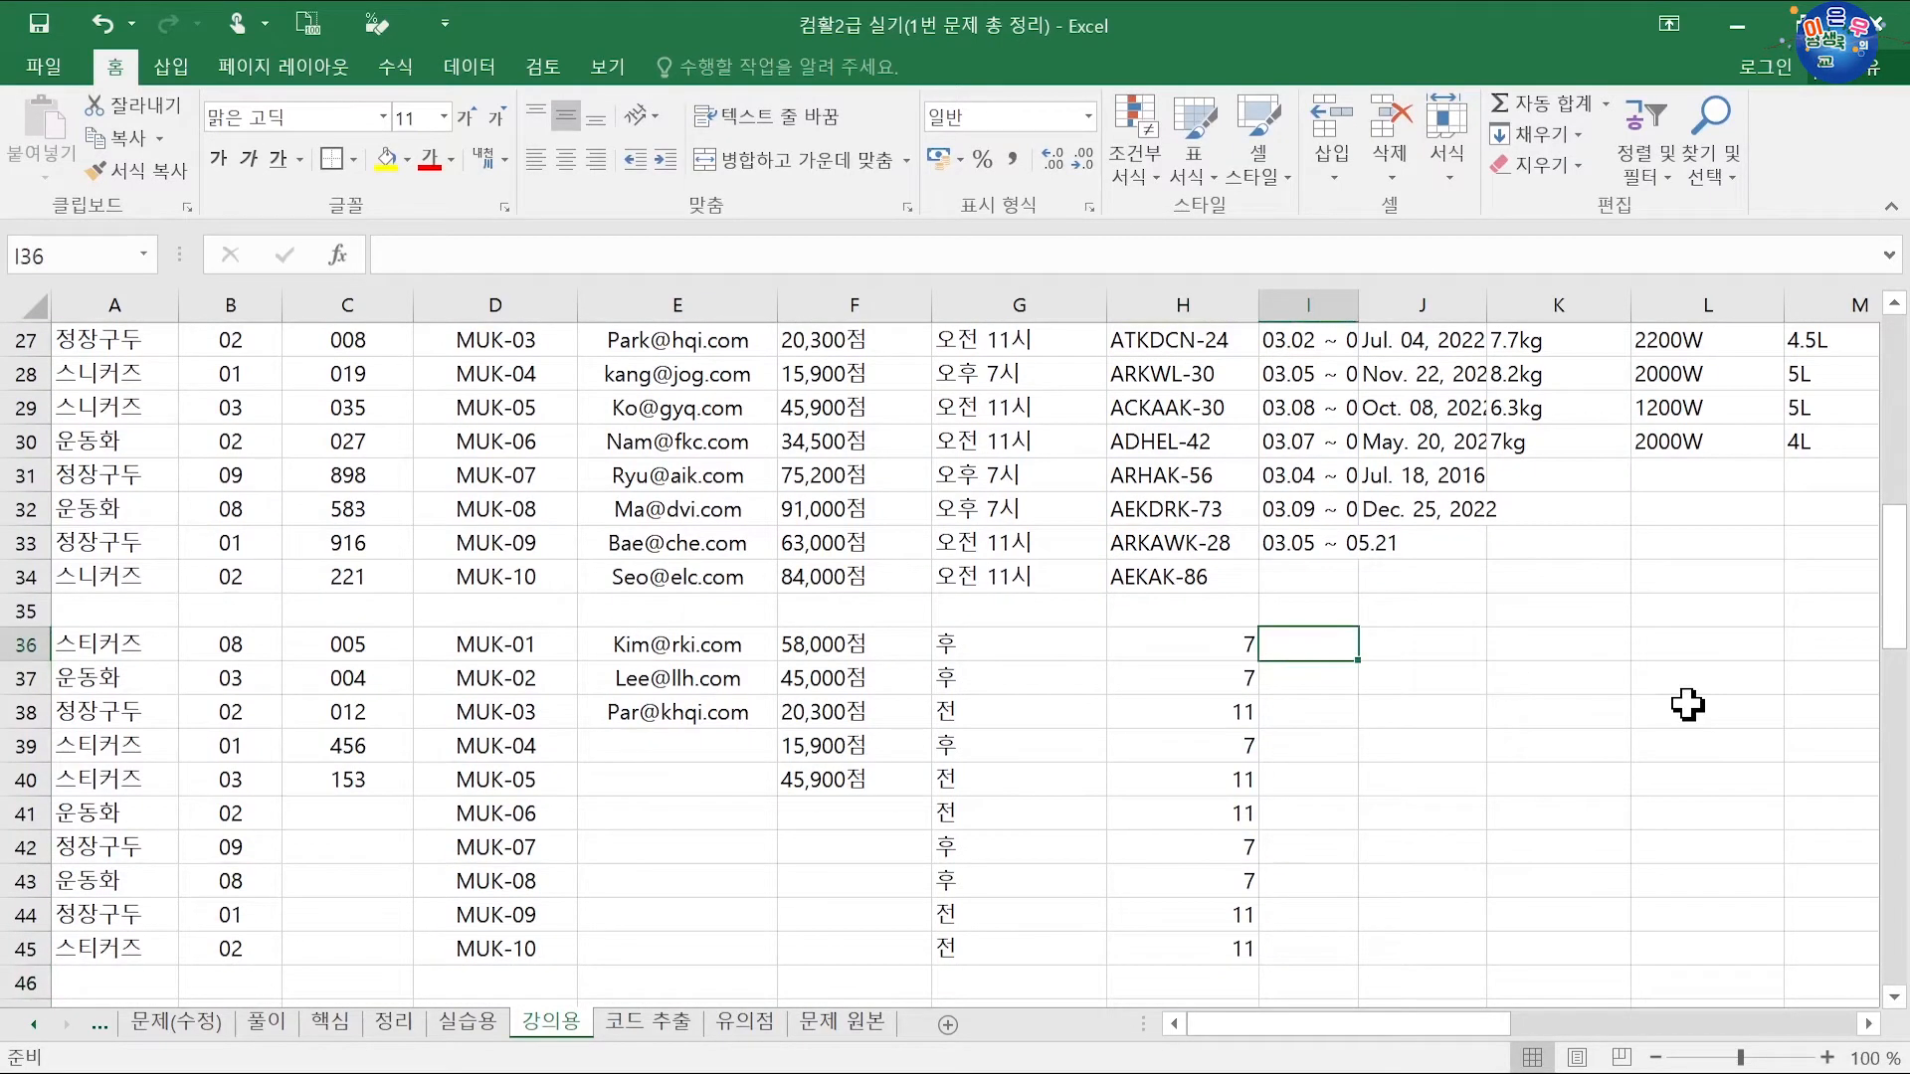
type("오후7시")
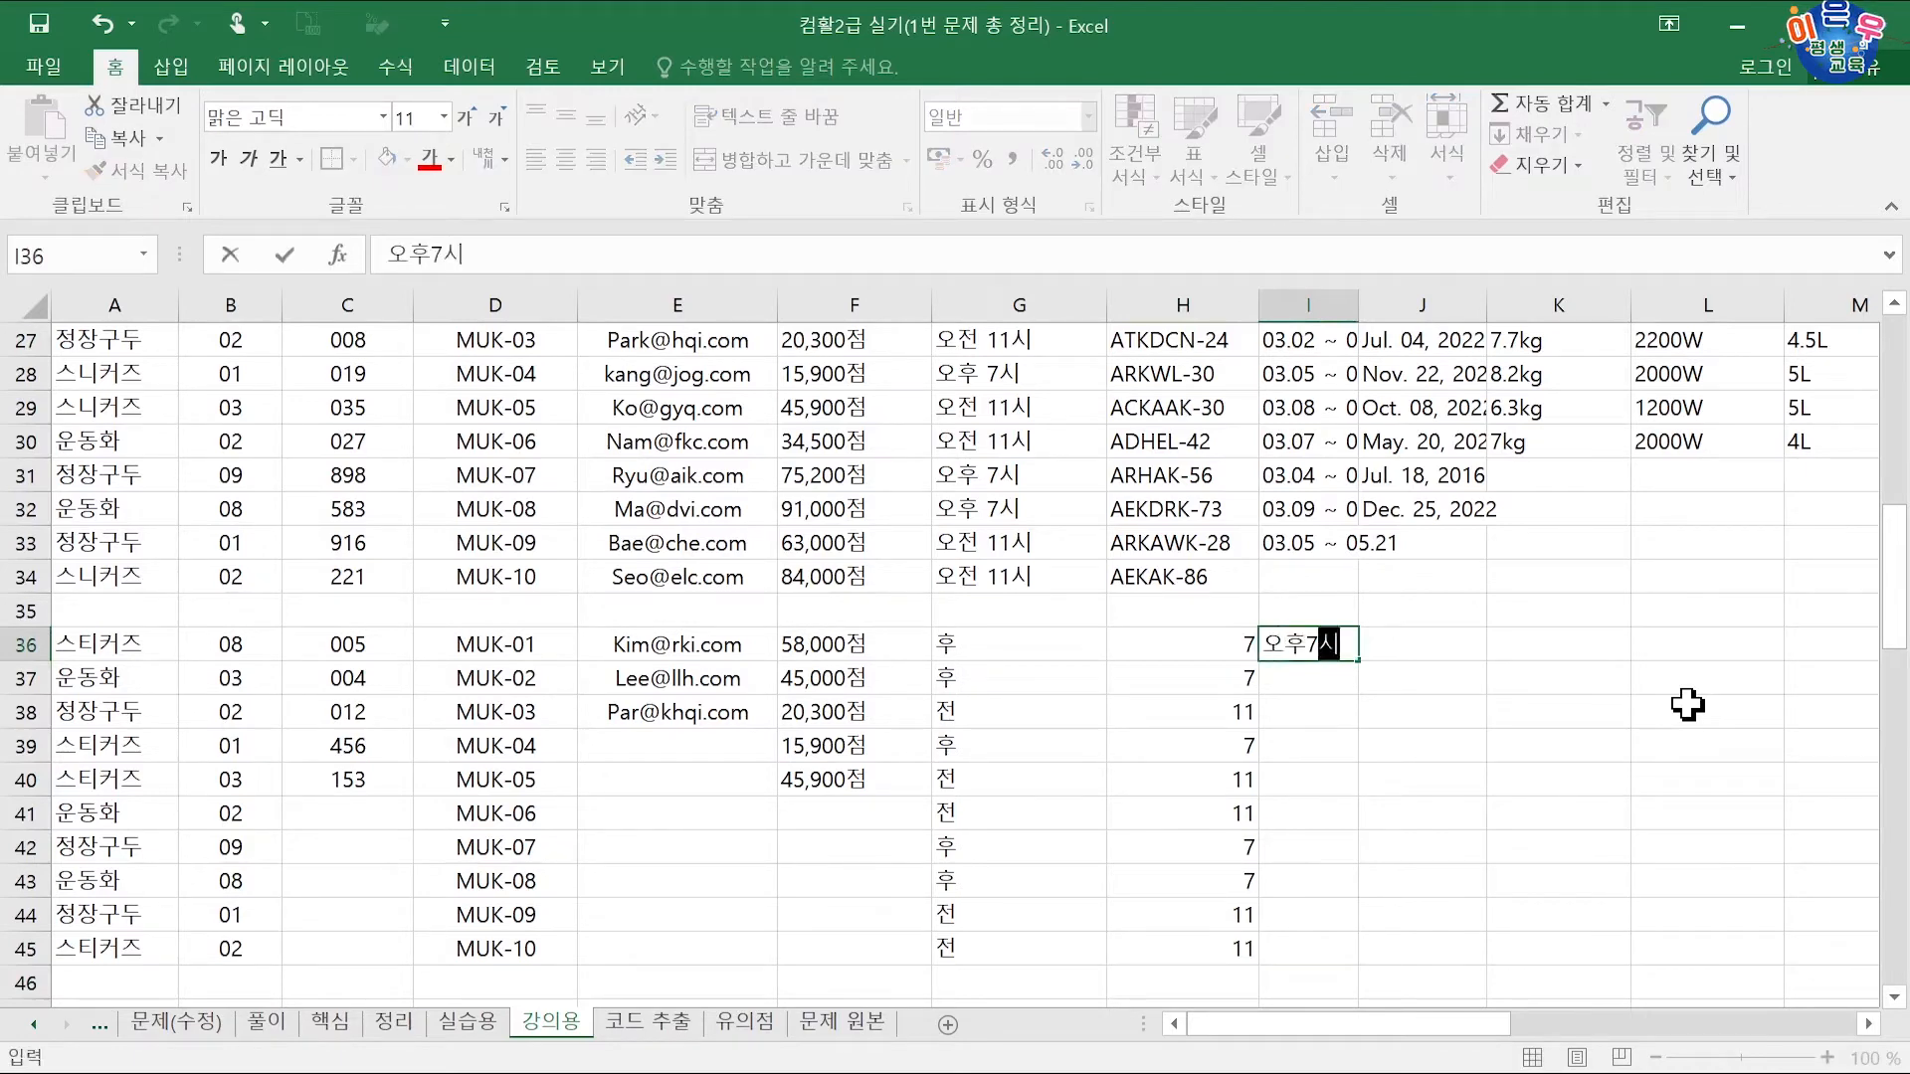
key("Return")
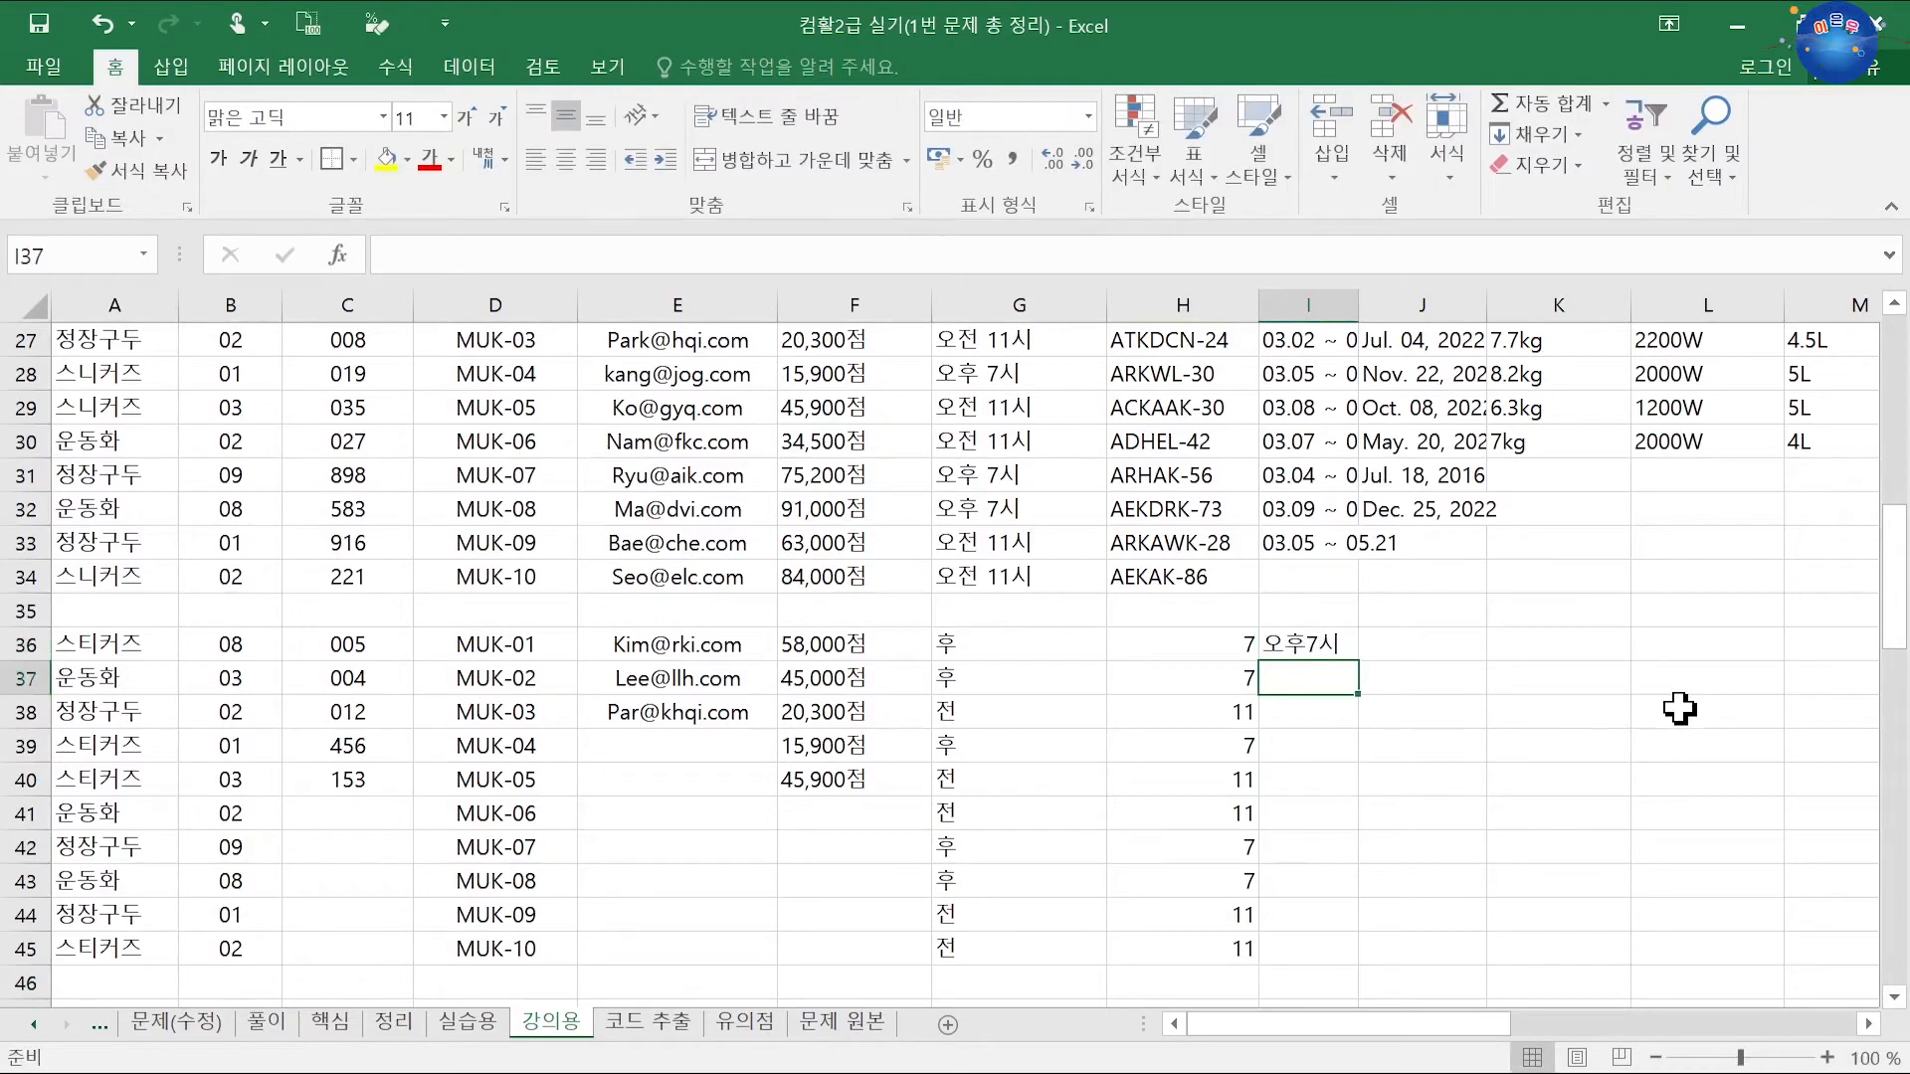
left_click(1323, 645)
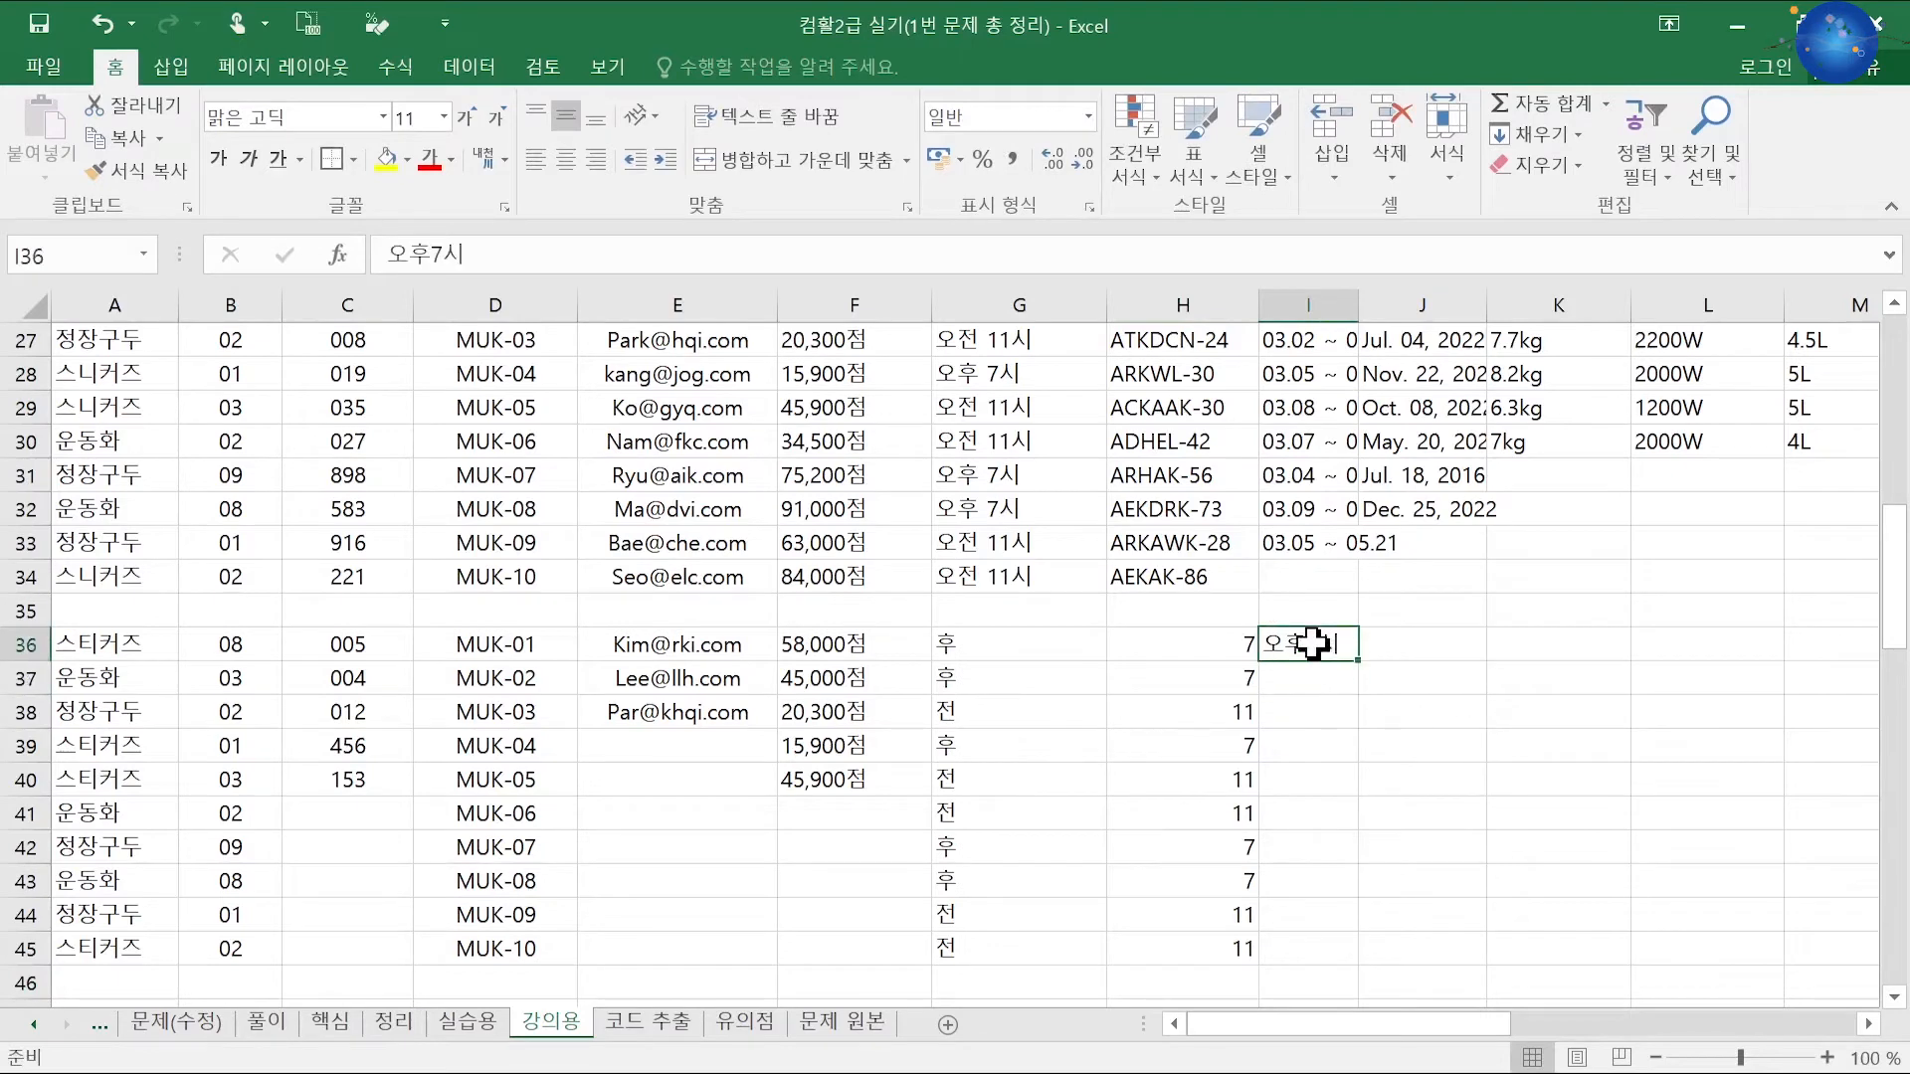
left_click(431, 256)
key("Return")
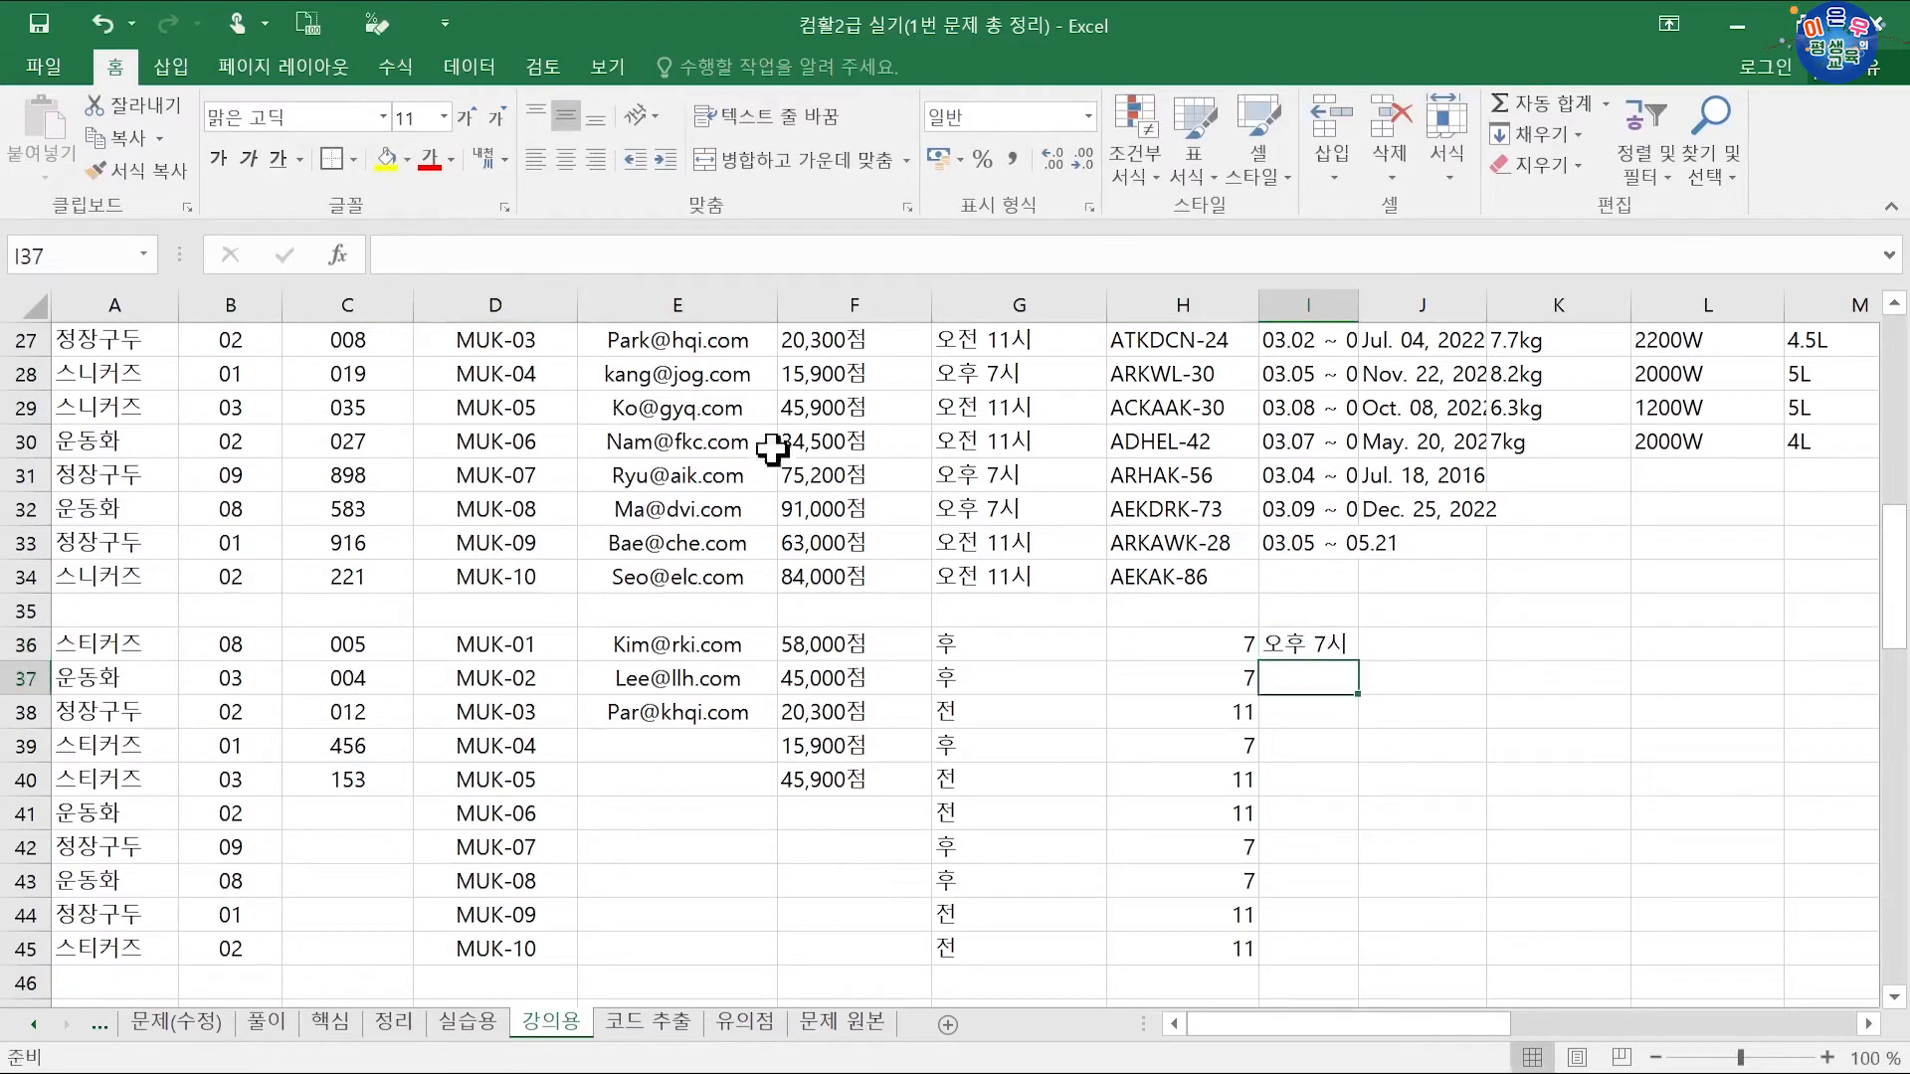
key("ctrl+e")
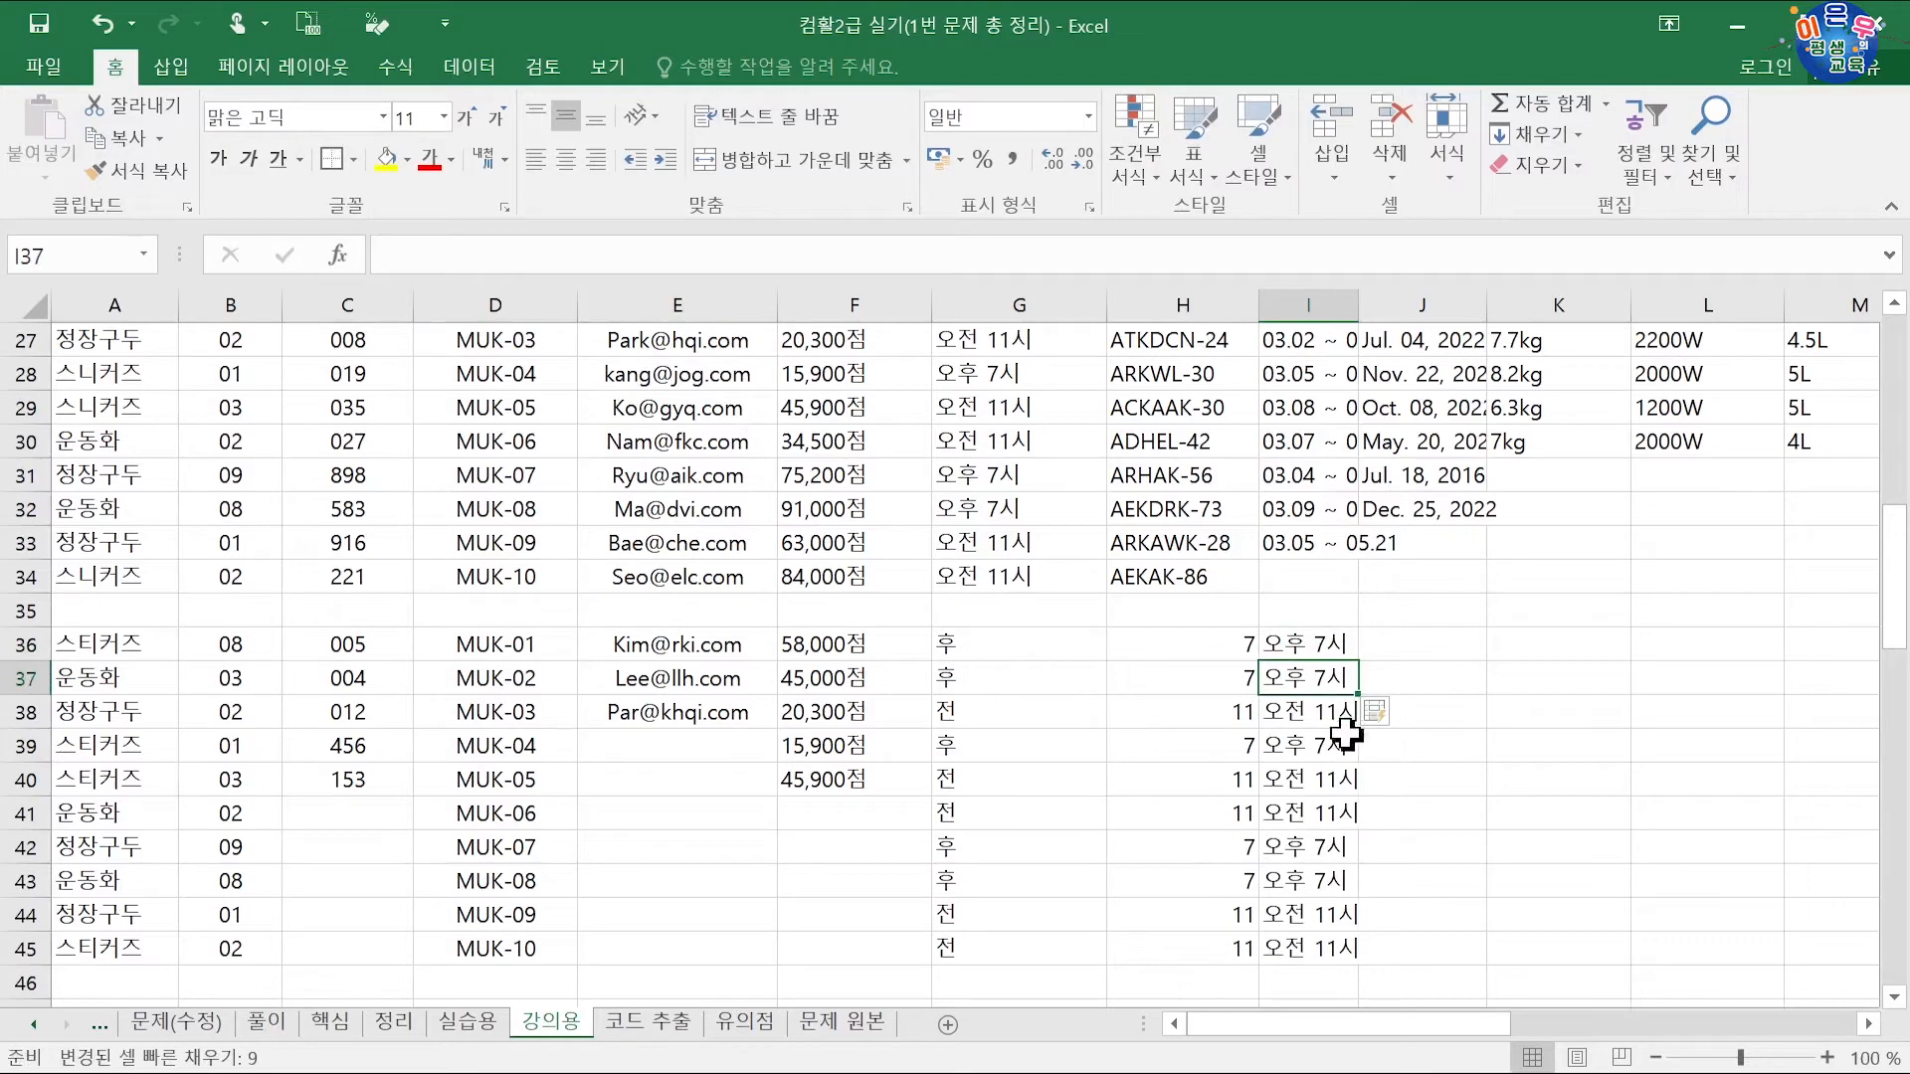
Step: Clear the helper values in G36:H45 and move the start times from I36:I45 into G36:G45
left_click_drag(994, 644, 1196, 936)
key("Delete")
left_click_drag(1289, 645, 1313, 927)
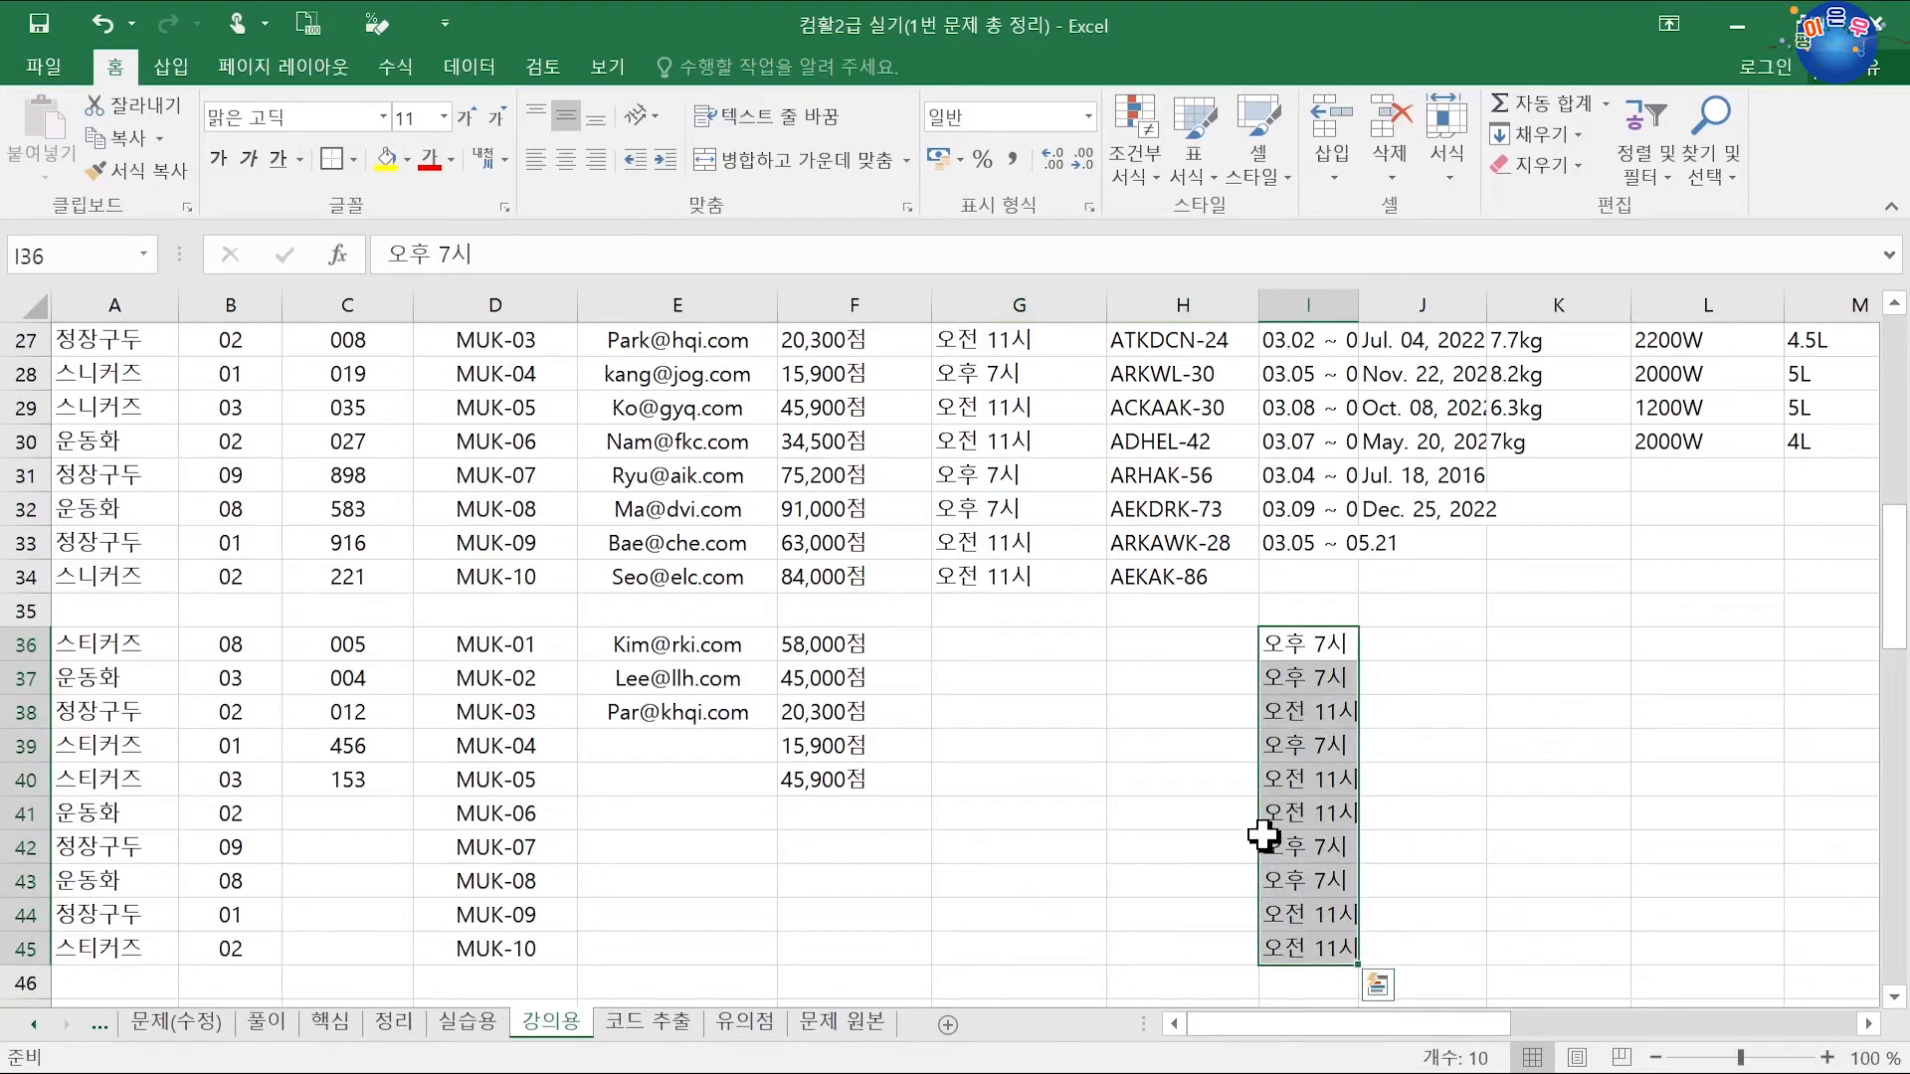
left_click_drag(1262, 836, 1078, 845)
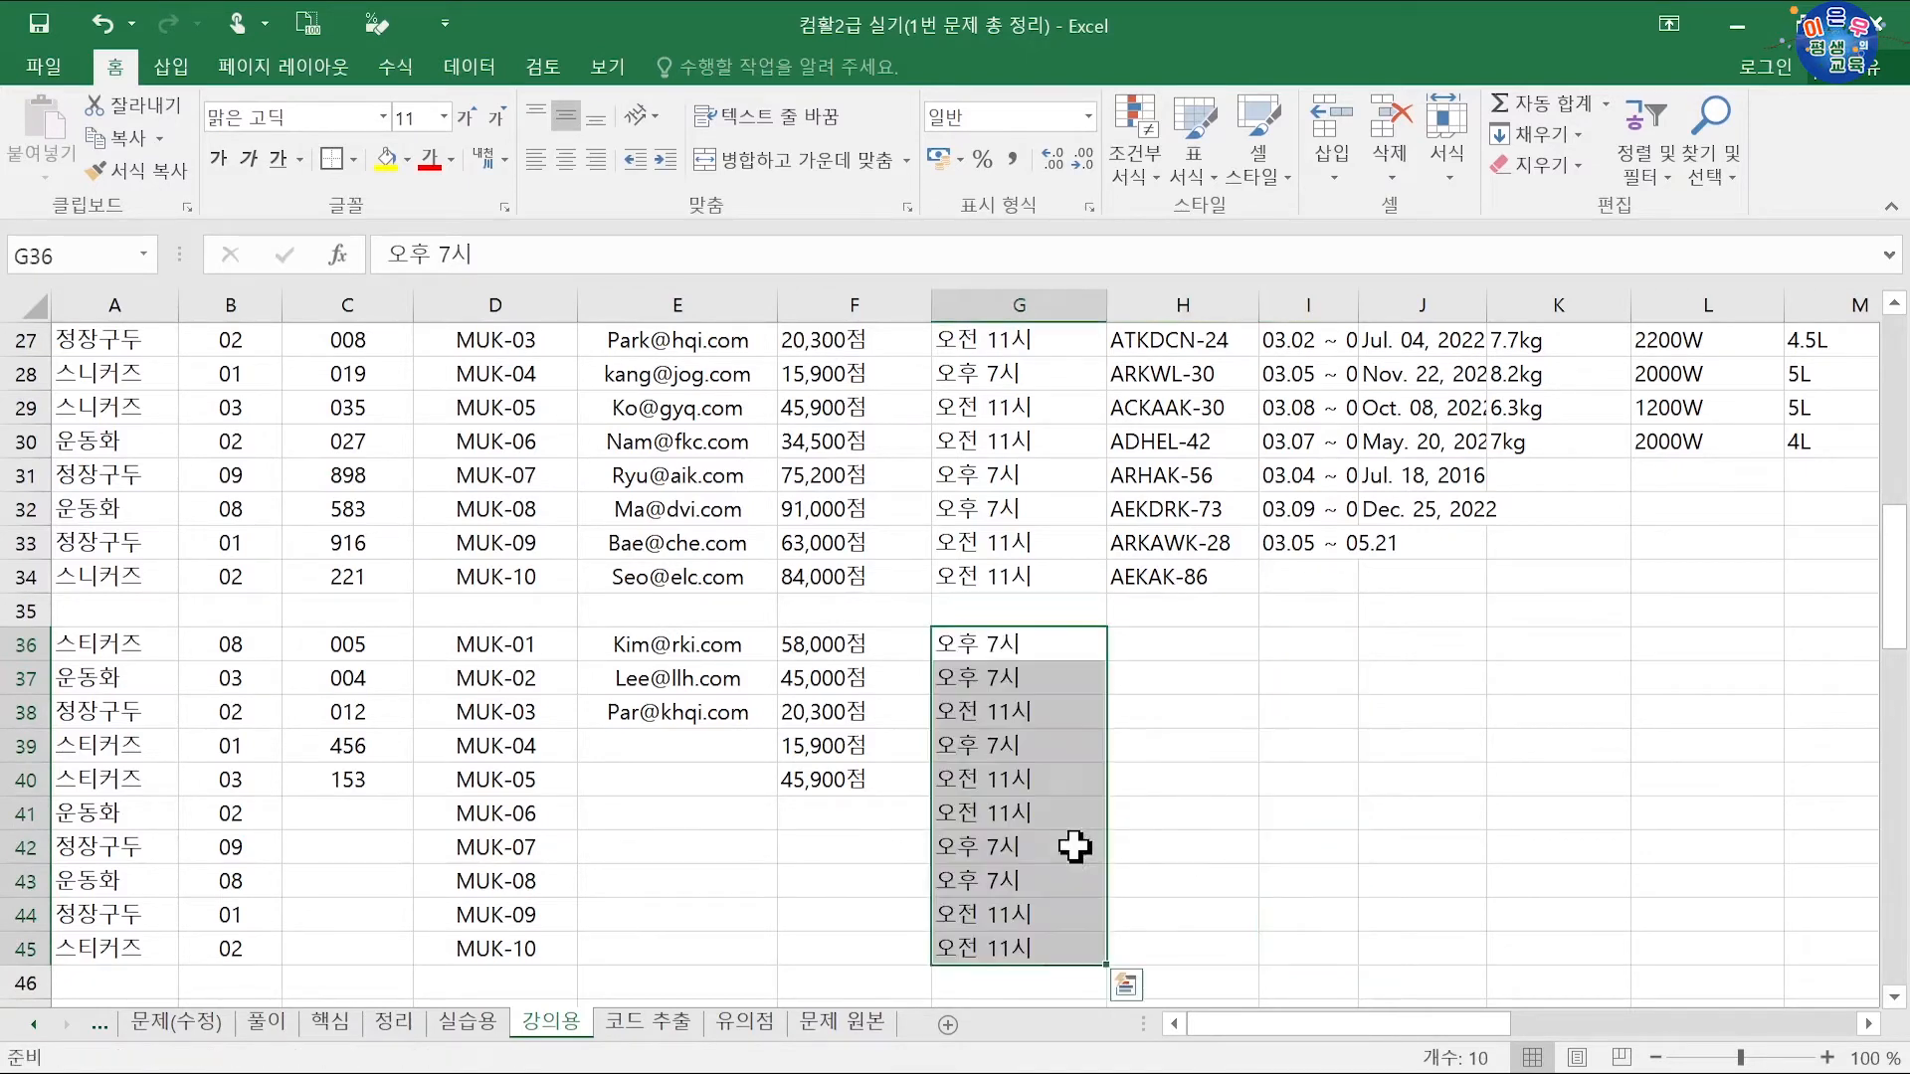
scroll(1240, 766, "up", 2)
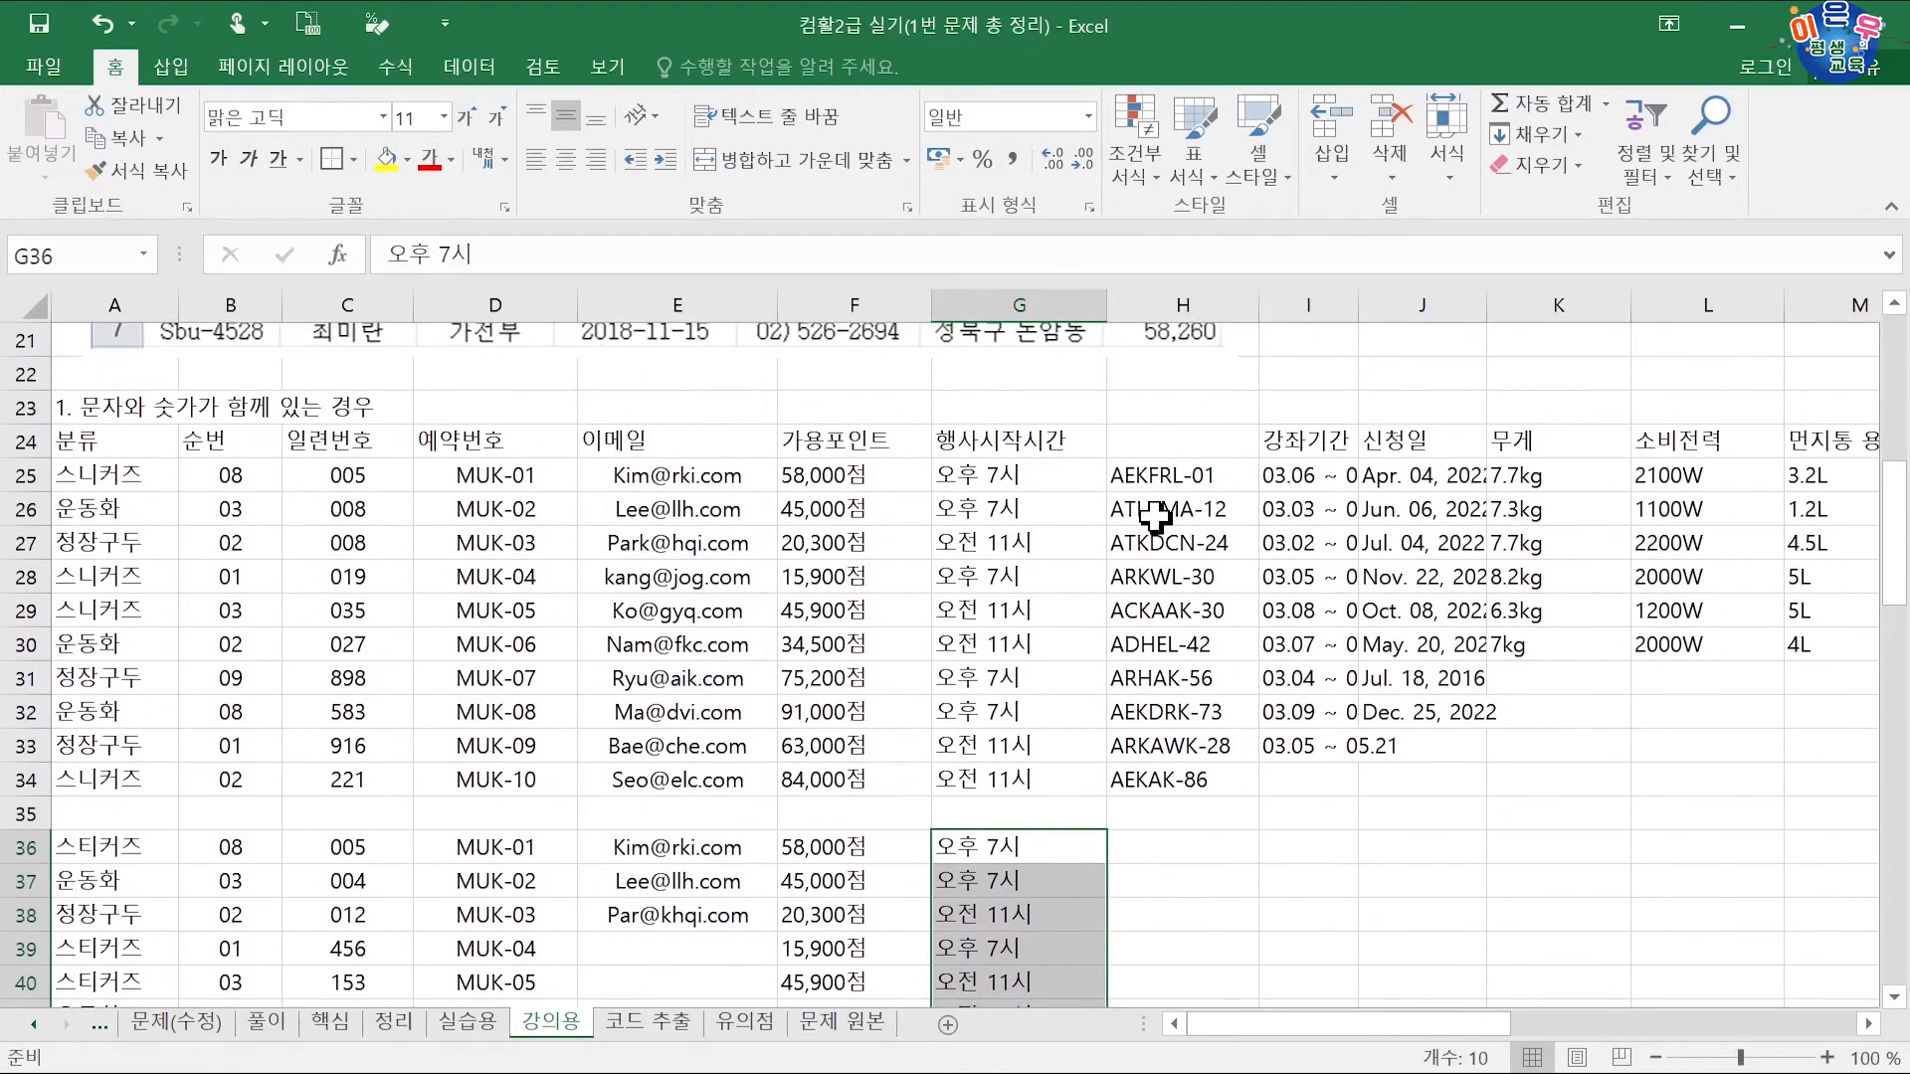
left_click(1157, 515)
left_click_drag(1159, 478, 1174, 766)
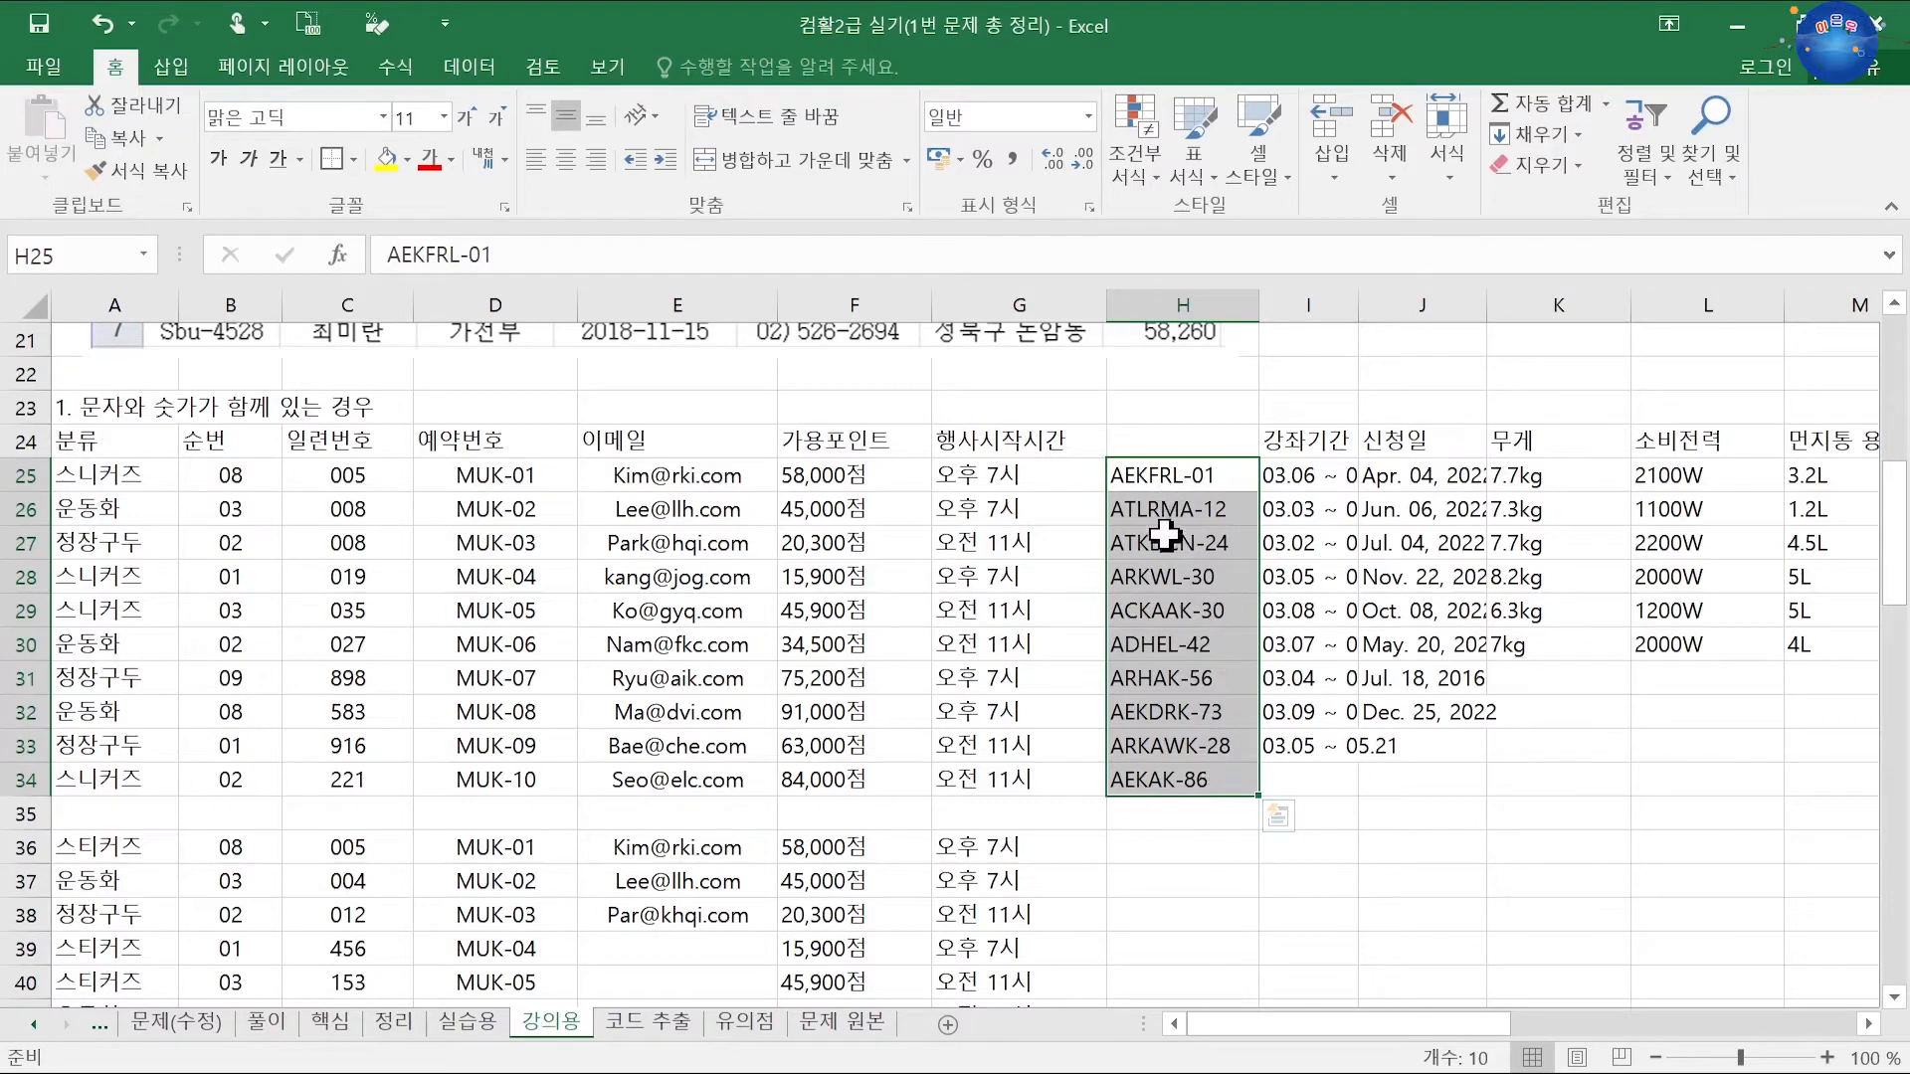
left_click_drag(1174, 847, 1190, 916)
left_click_drag(1301, 716, 1306, 901)
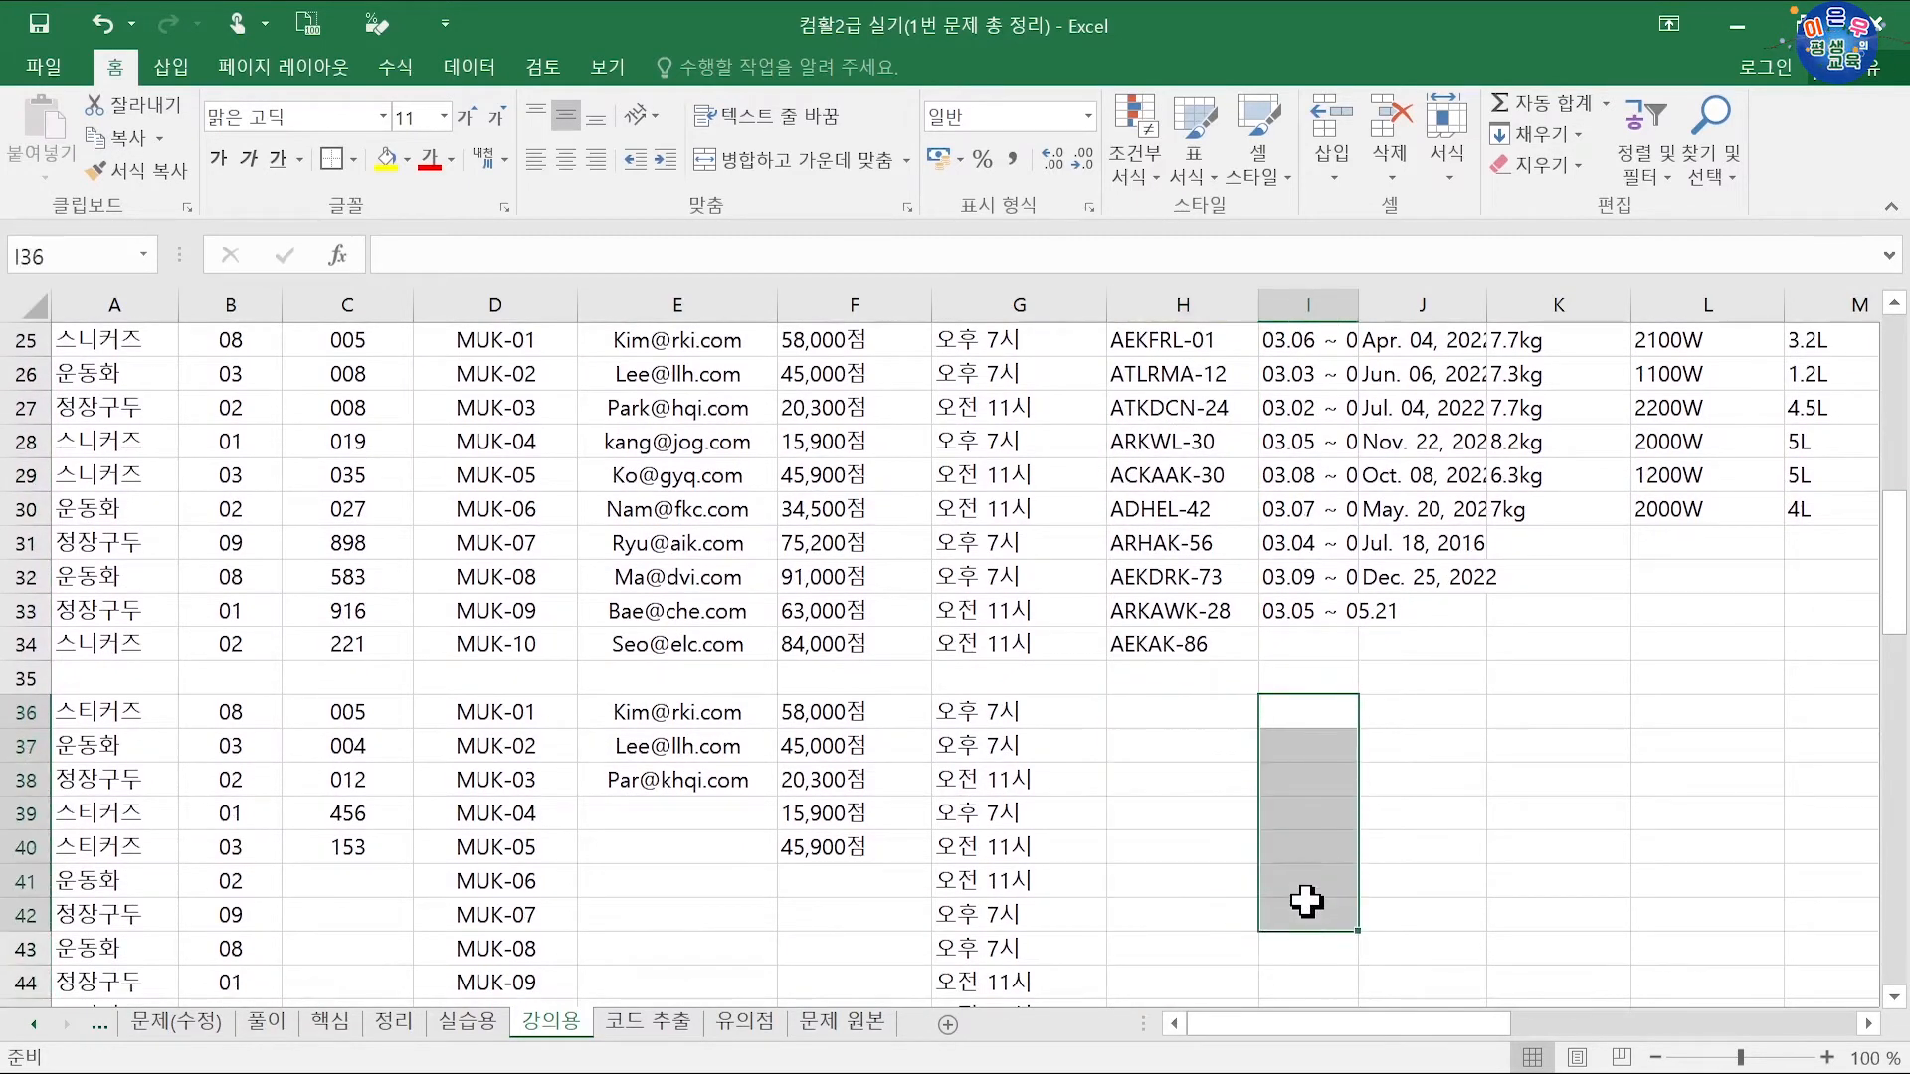
scroll(1306, 901, "up", 2)
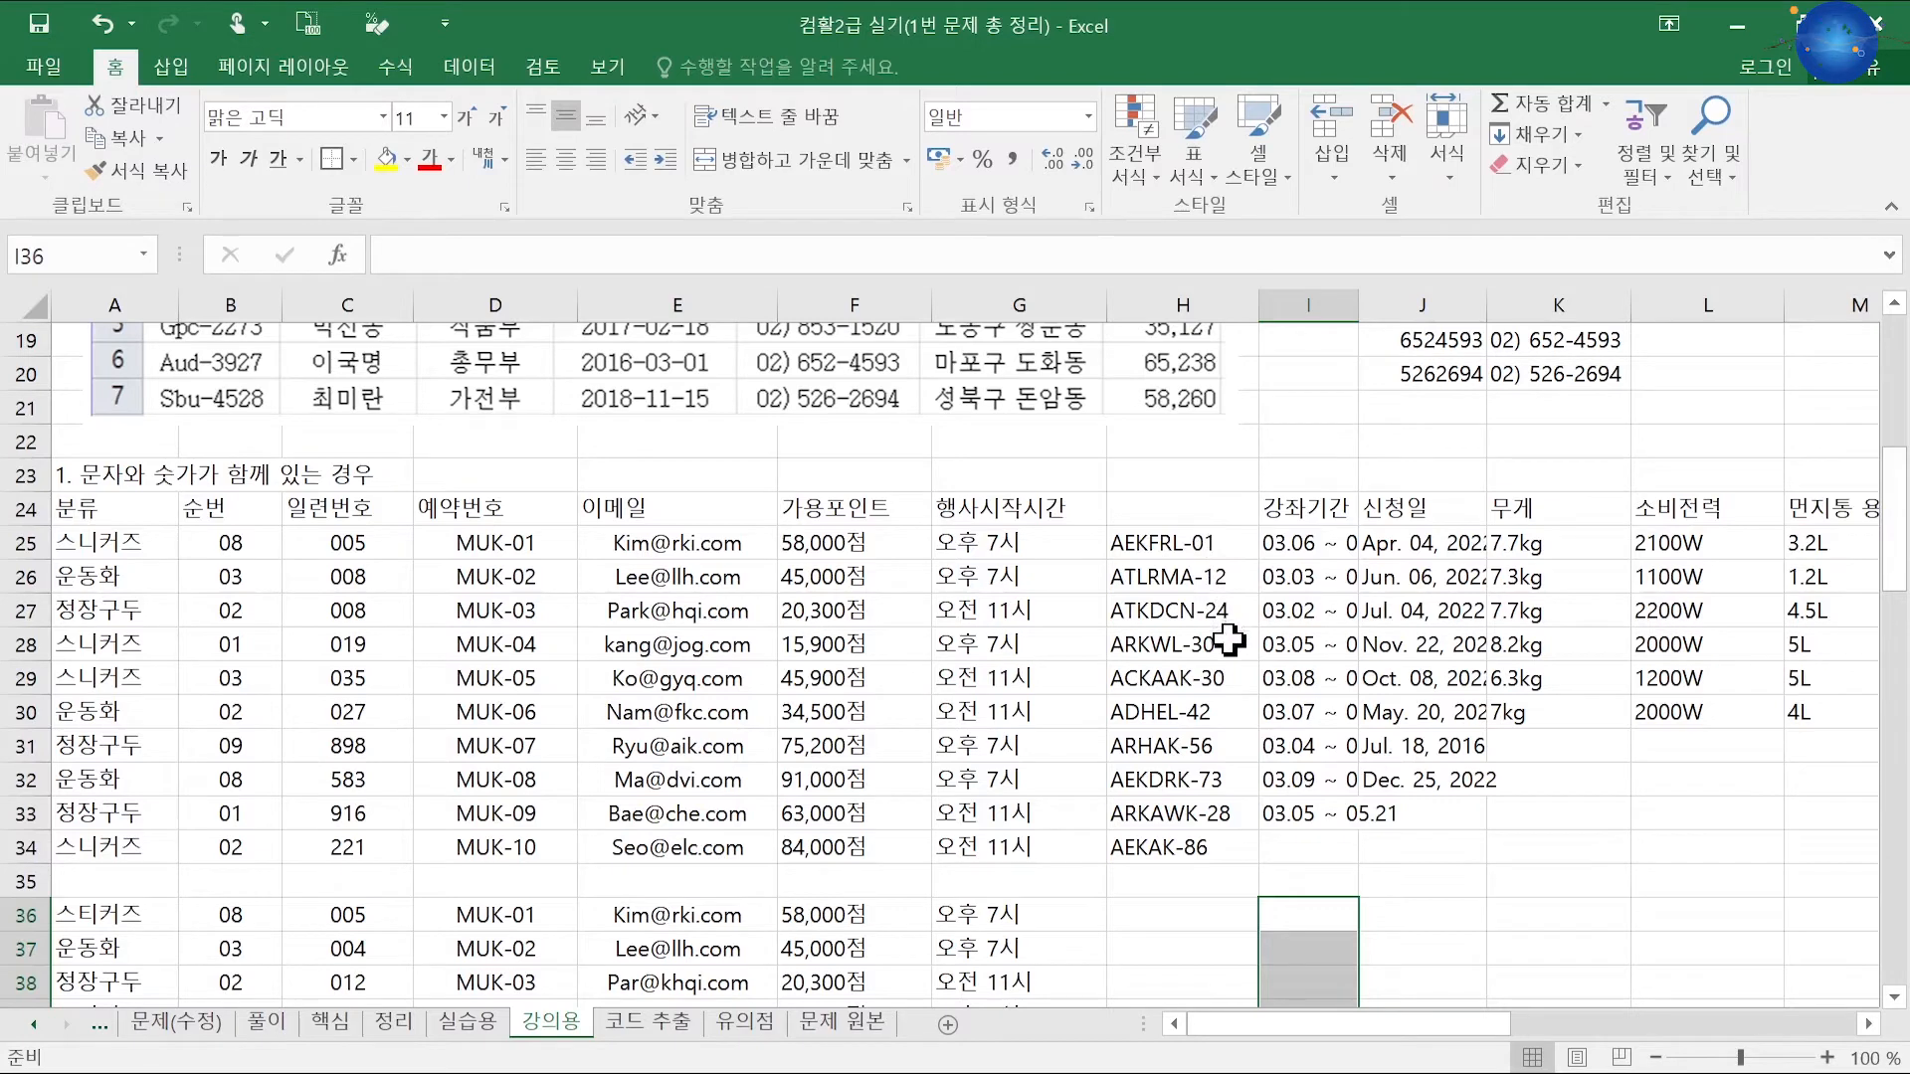
left_click(1207, 546)
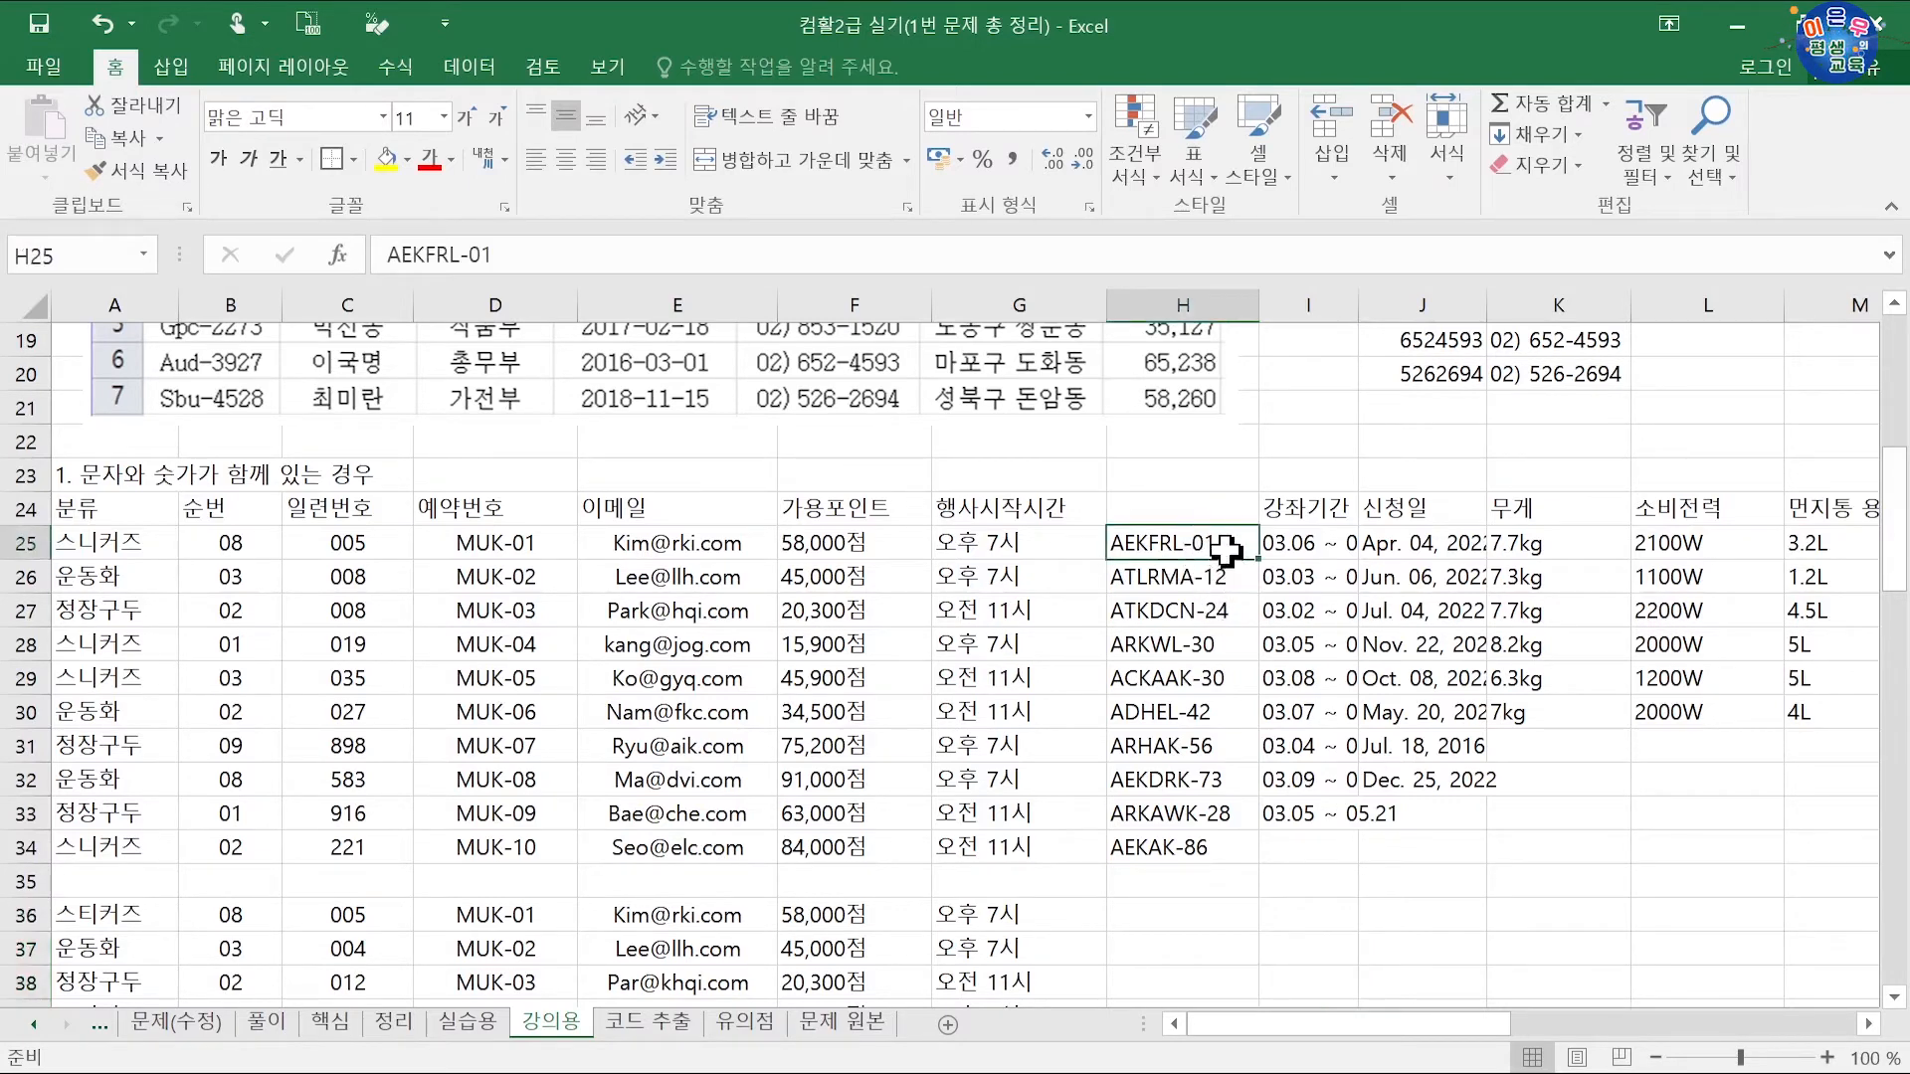
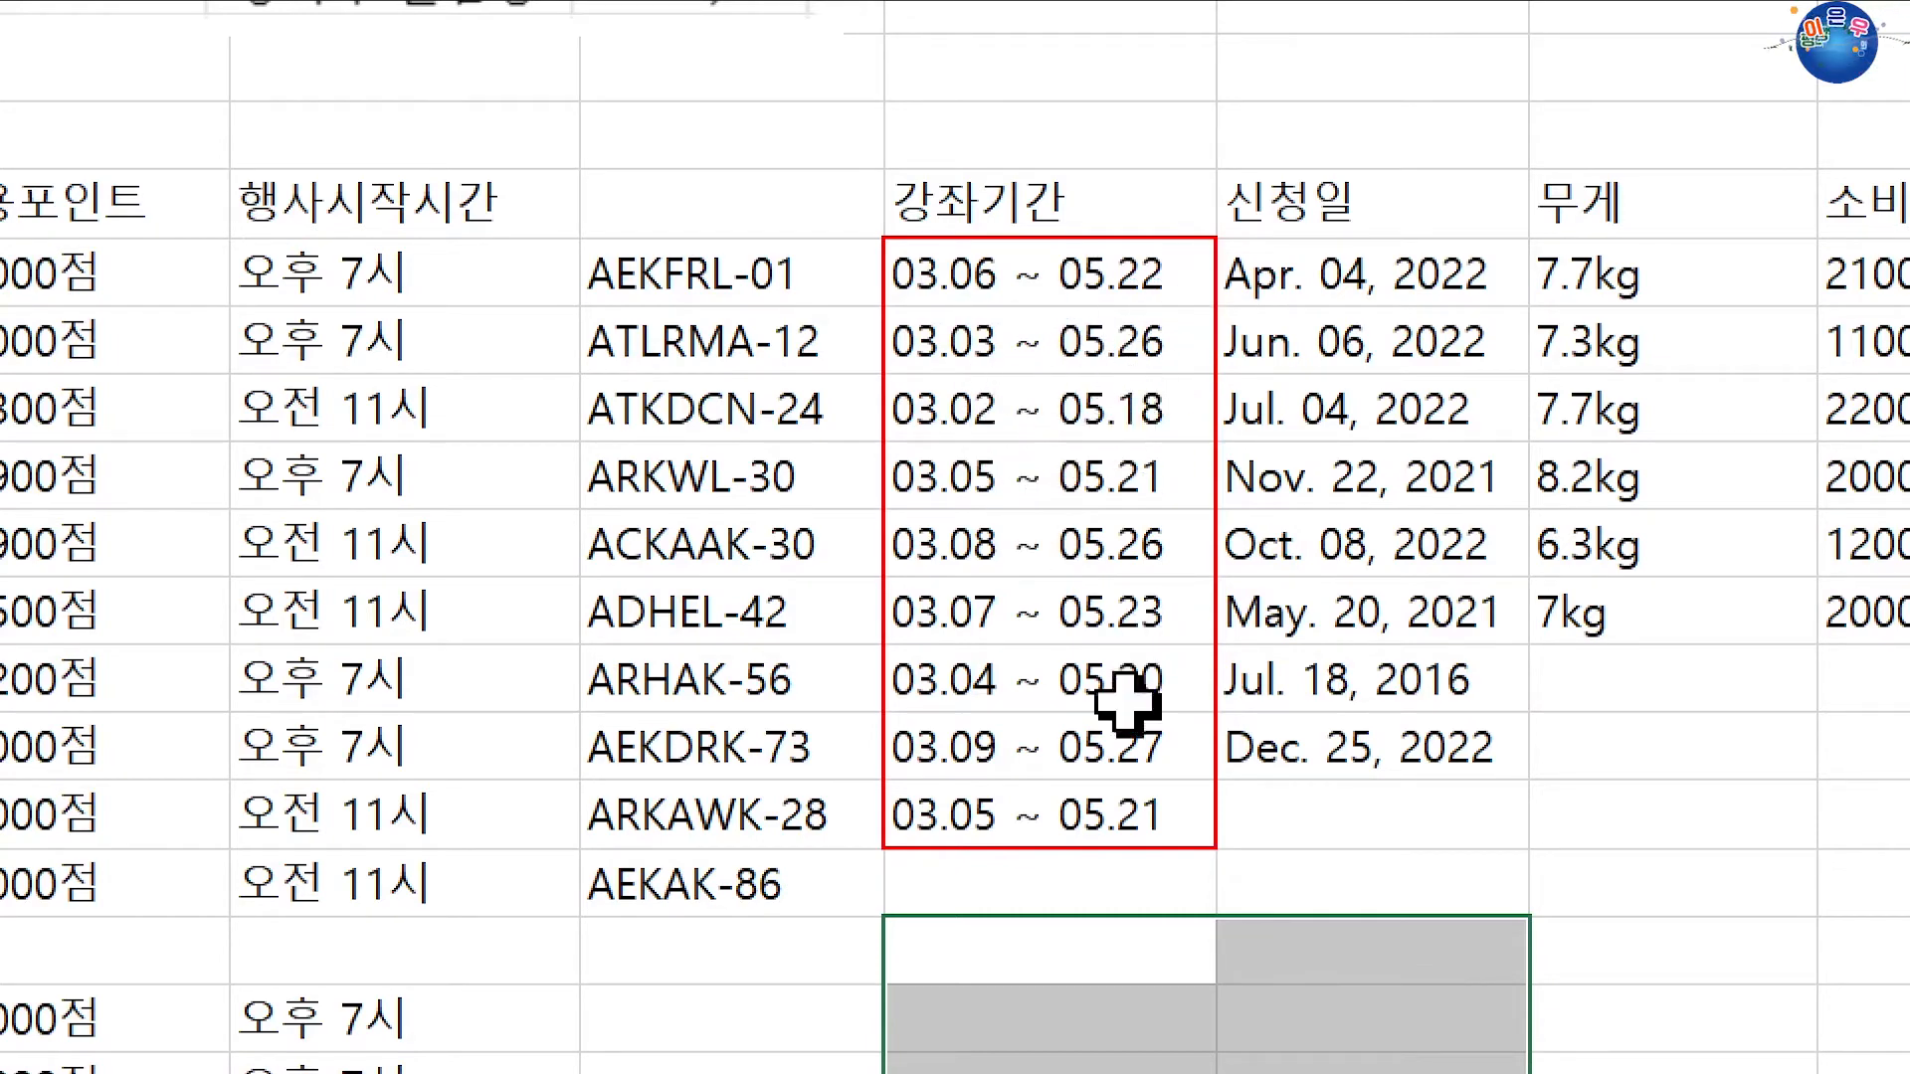
Step: Enter the start days 6, 3, 2, 5, 8, 7, 4, 9, 5 down I35:I43
left_click(1088, 935)
scroll(1297, 771, "down", 1)
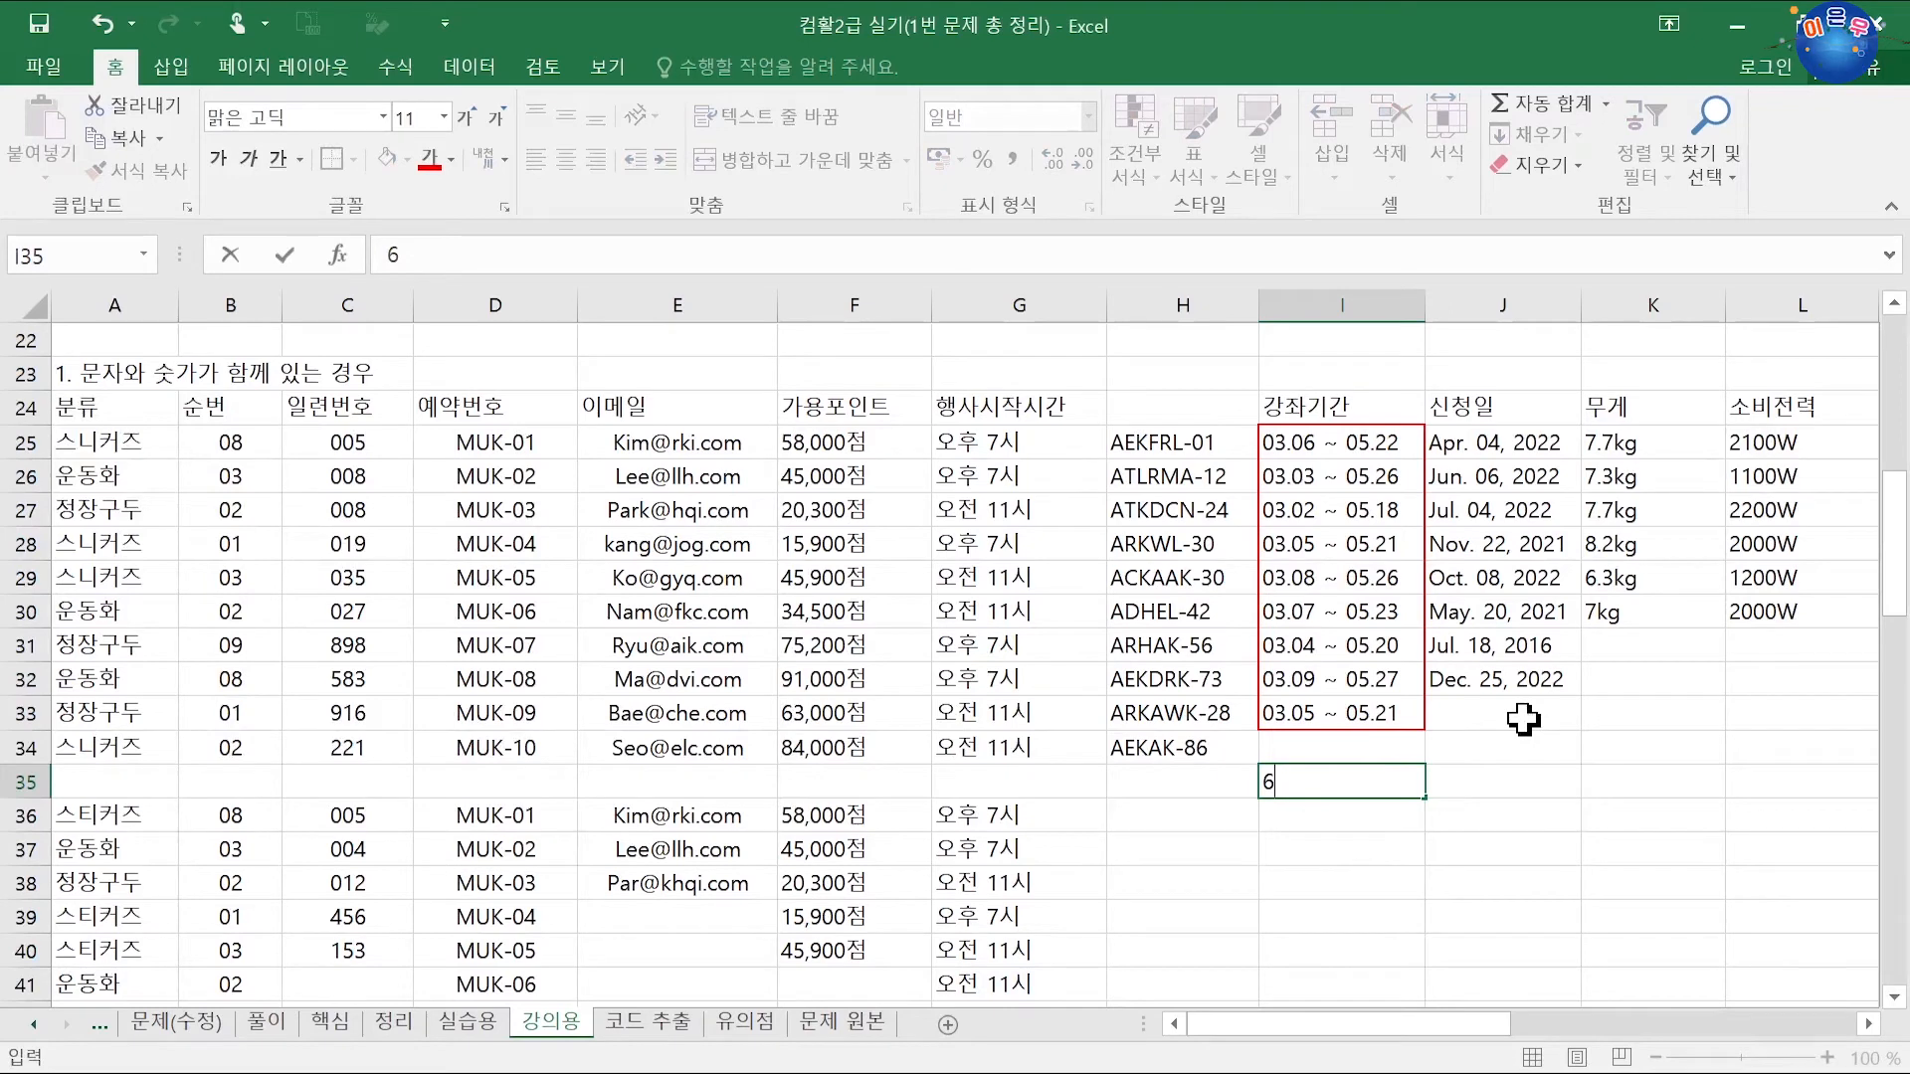
key("Return")
type("3")
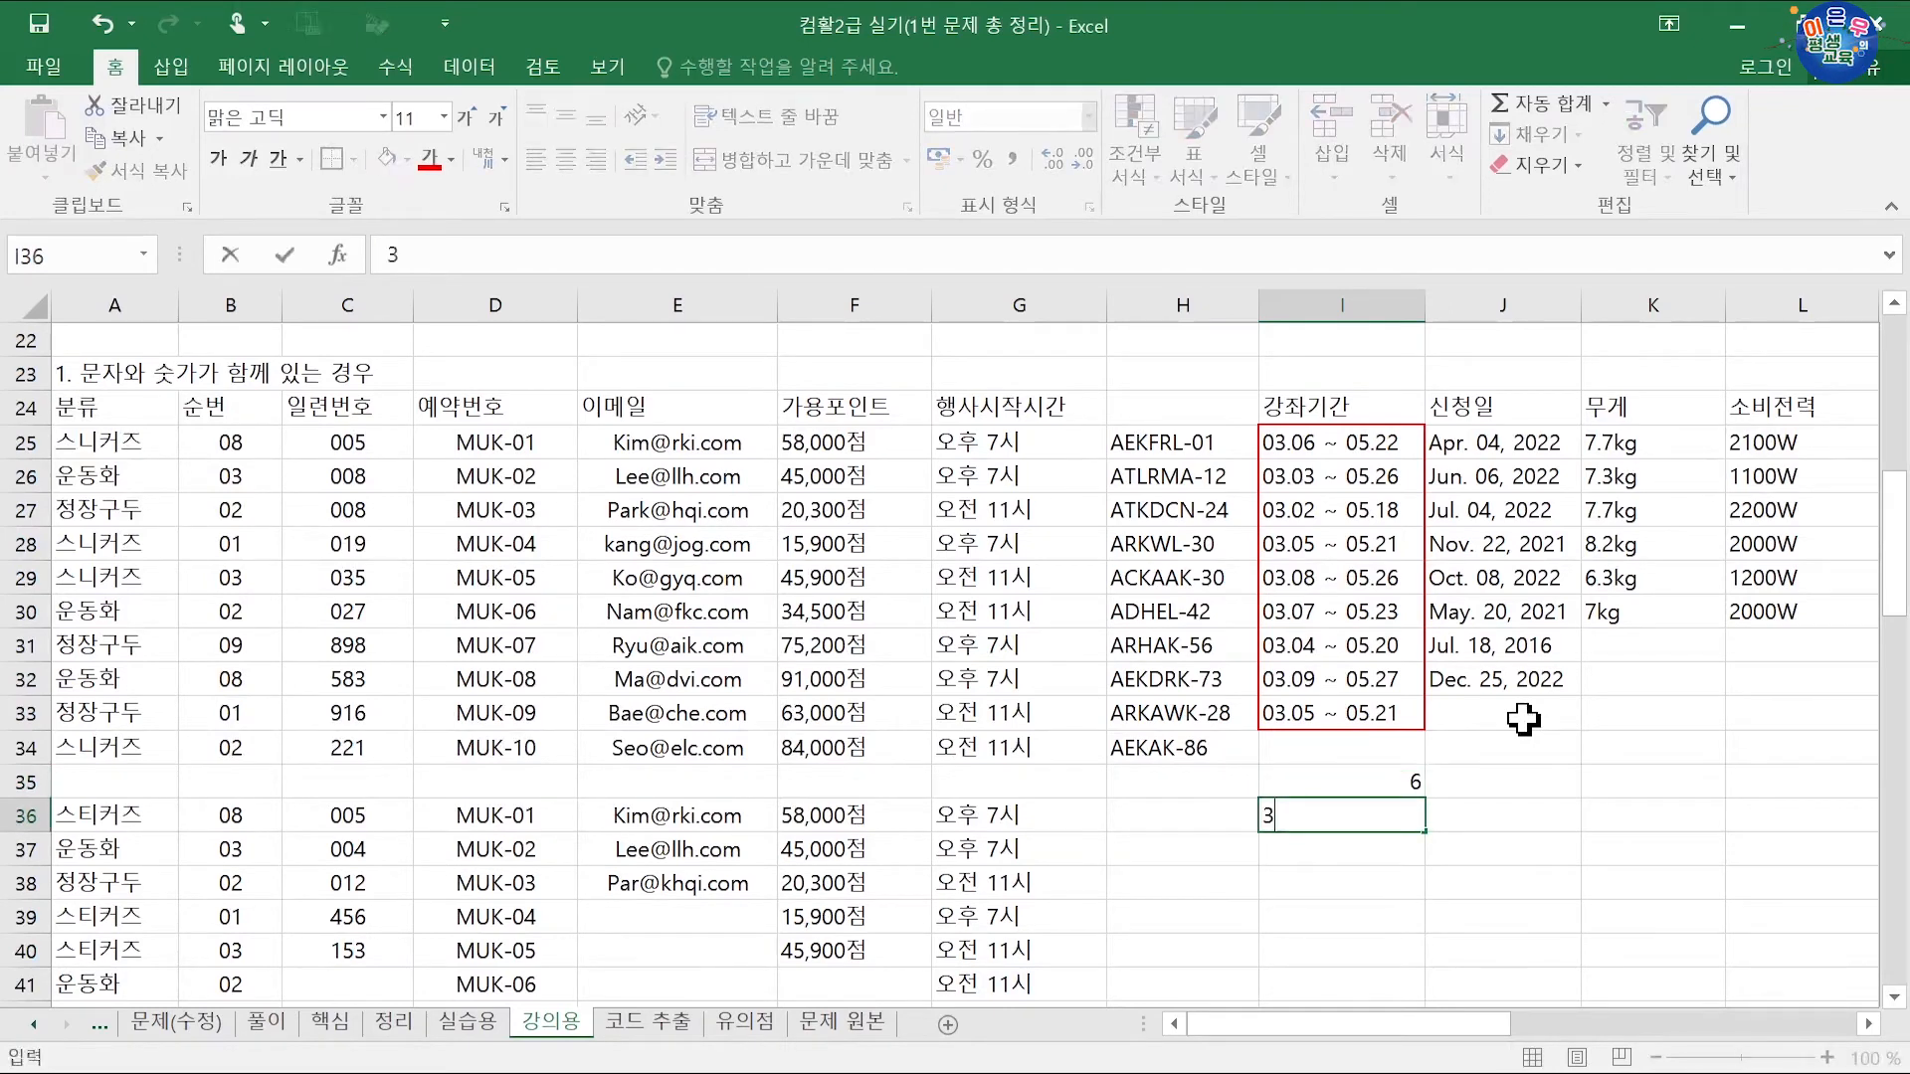
key("Return")
type("2")
key("Return")
type("5")
key("Return")
type("8")
key("Return")
type("7")
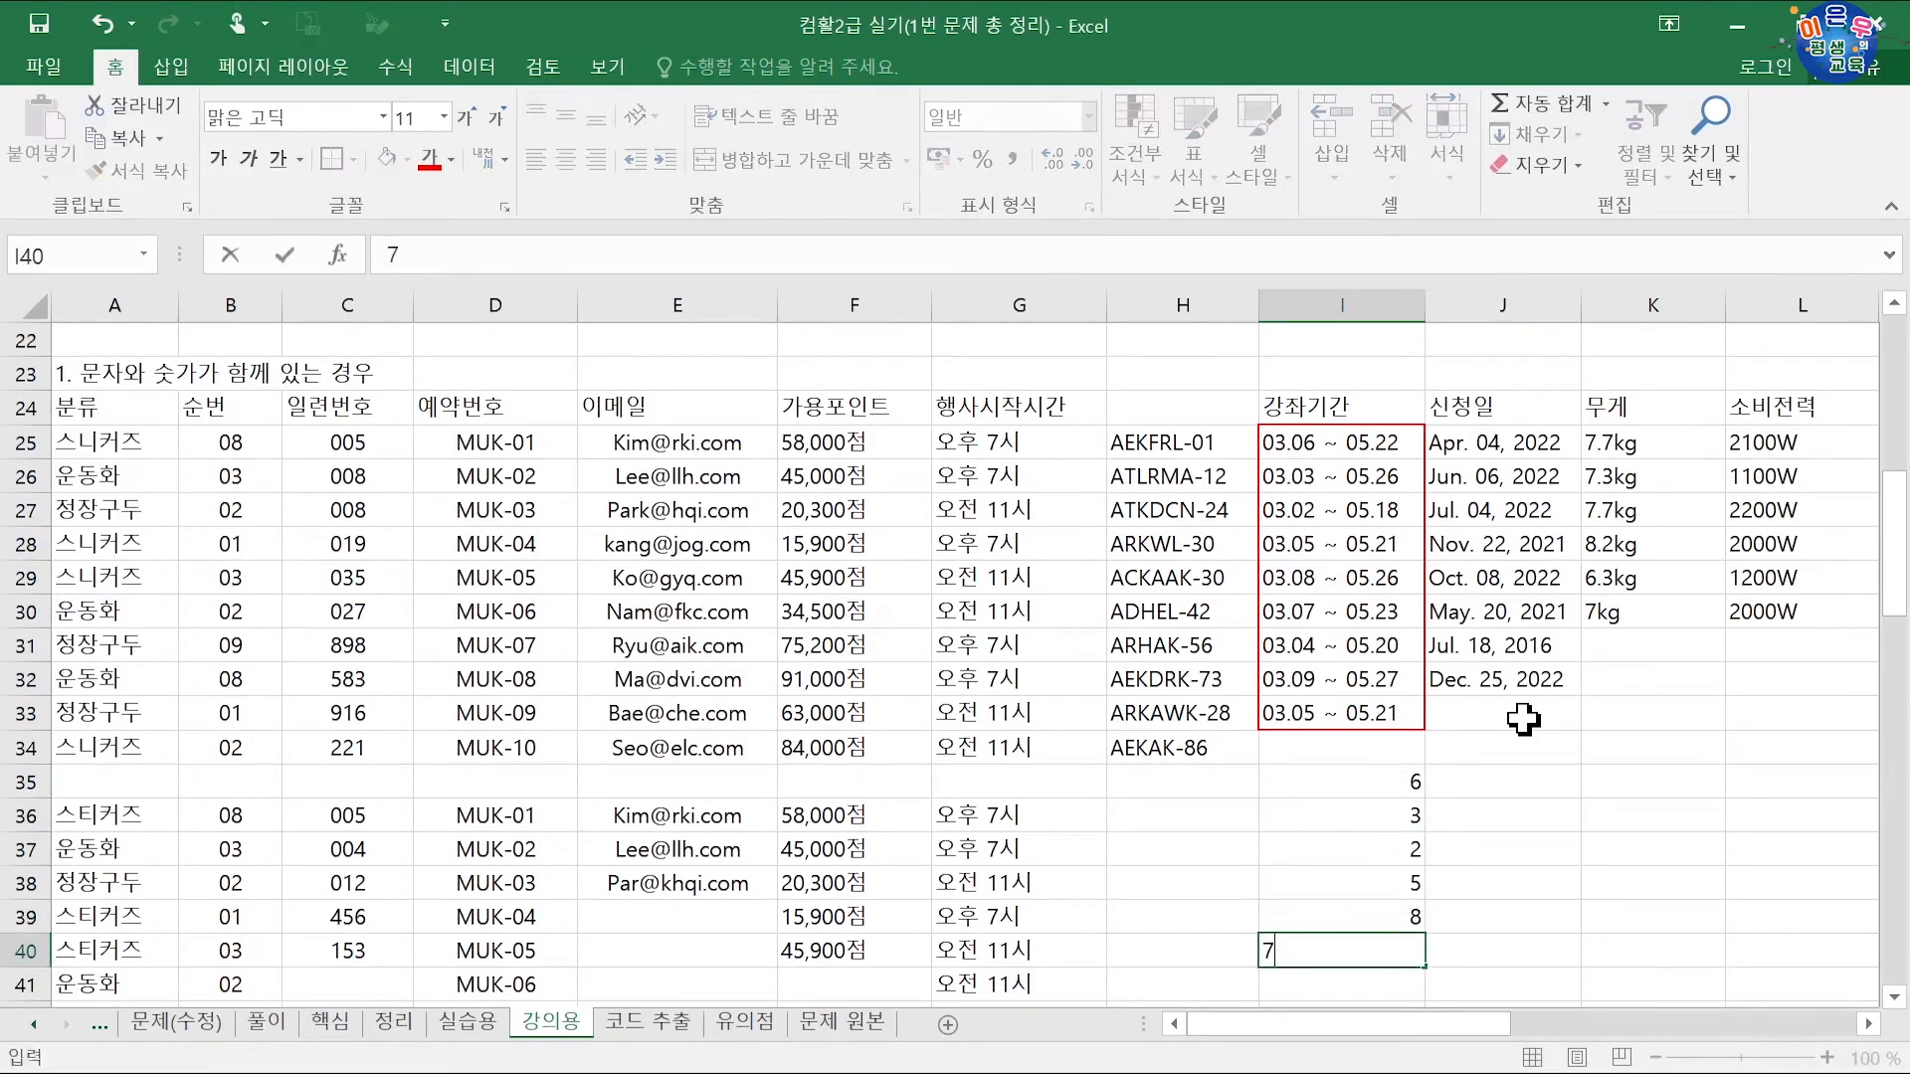
key("Return")
type("4")
key("Return")
type("9")
key("Return")
type("5")
key("Return")
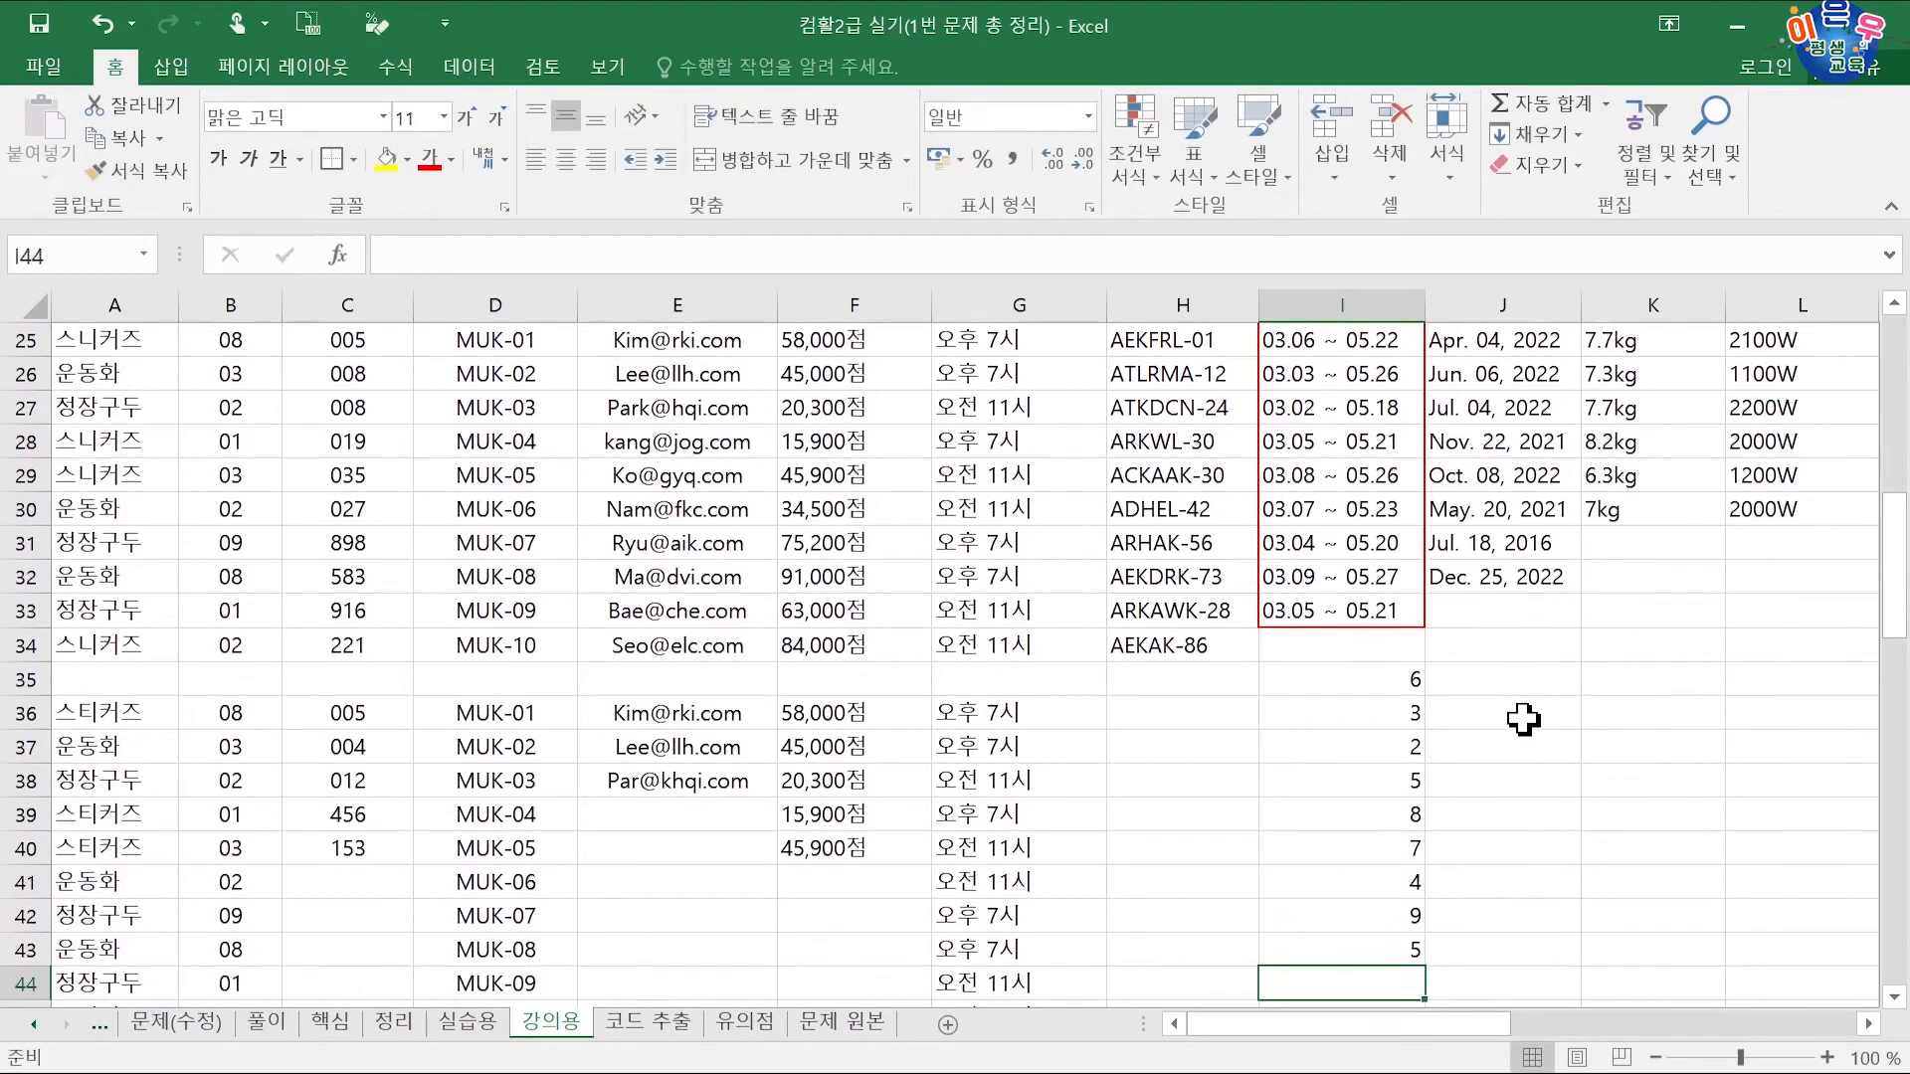
Step: Enter the end days 22, 26, 18, 21, 26, 23, 20, 27, 21 down J35:J43
left_click(1513, 679)
scroll(1502, 647, "up", 1)
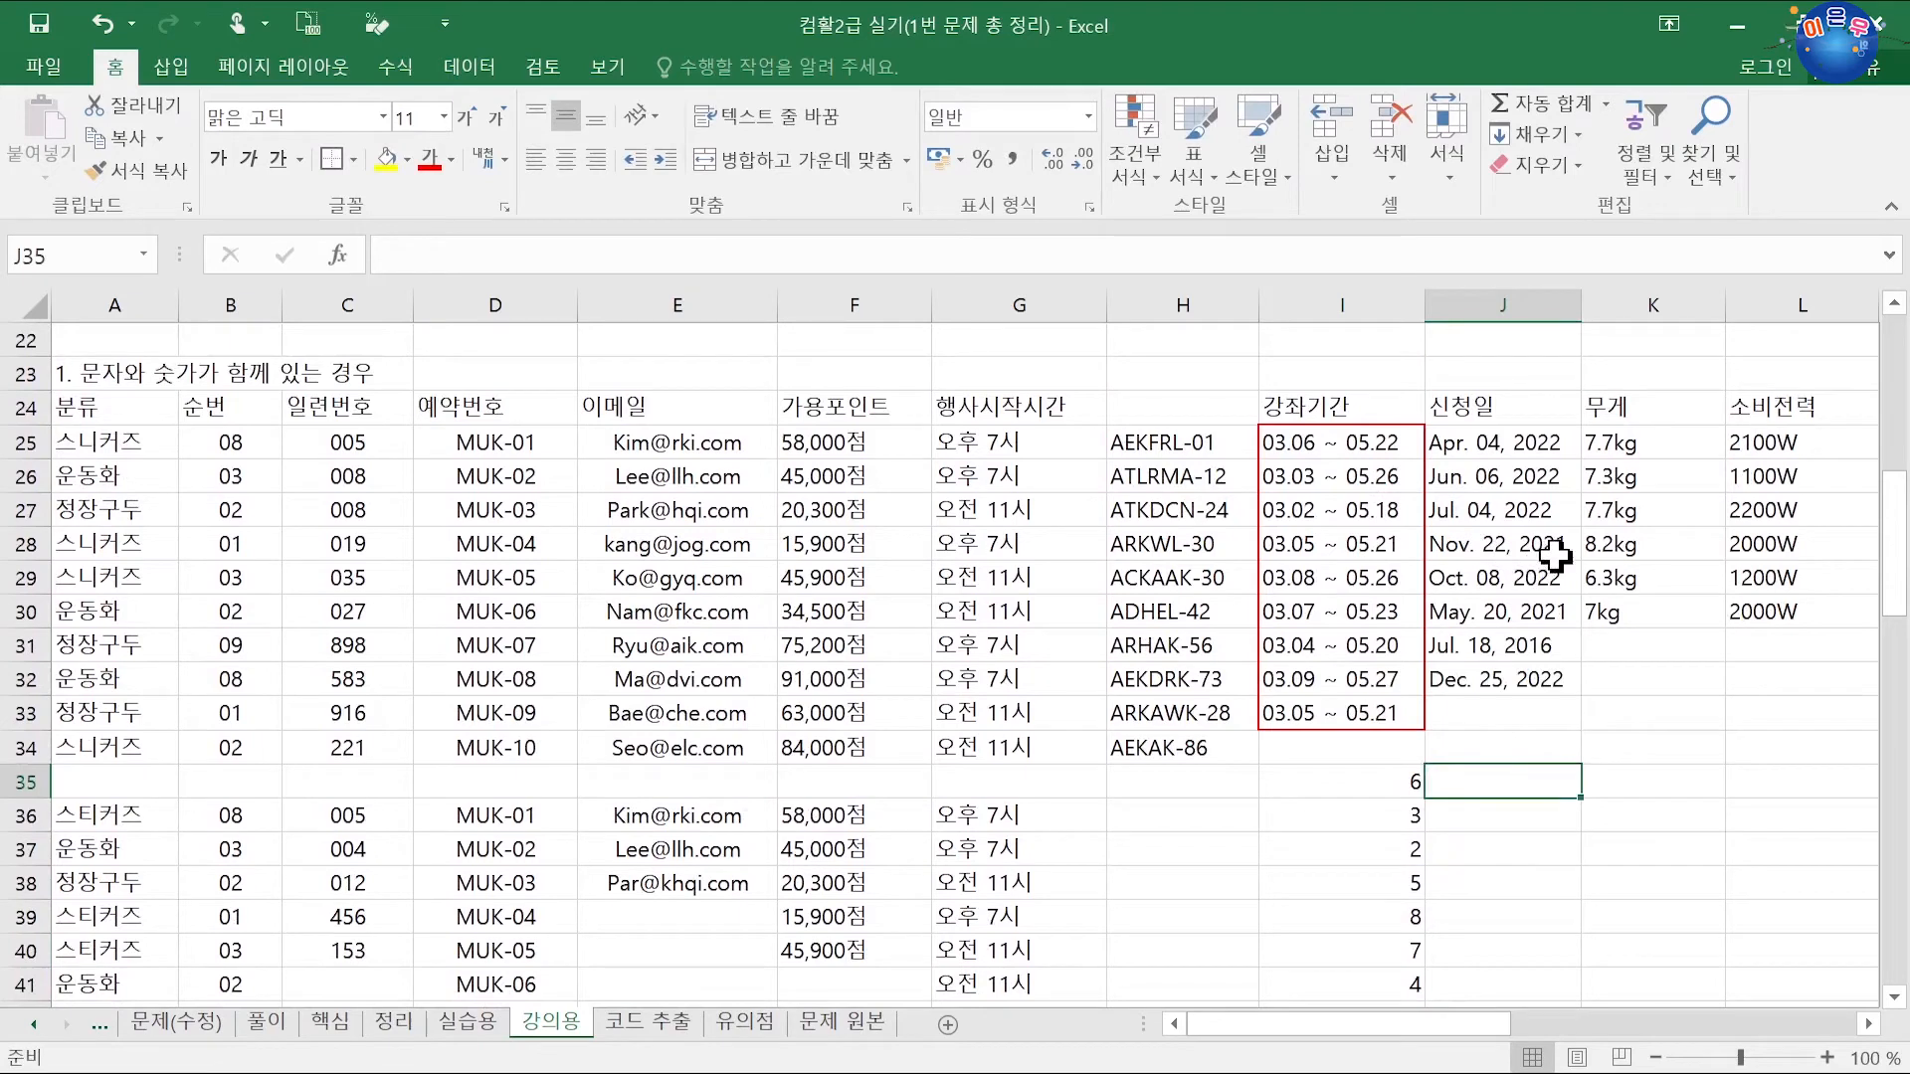
type("22")
key("Return")
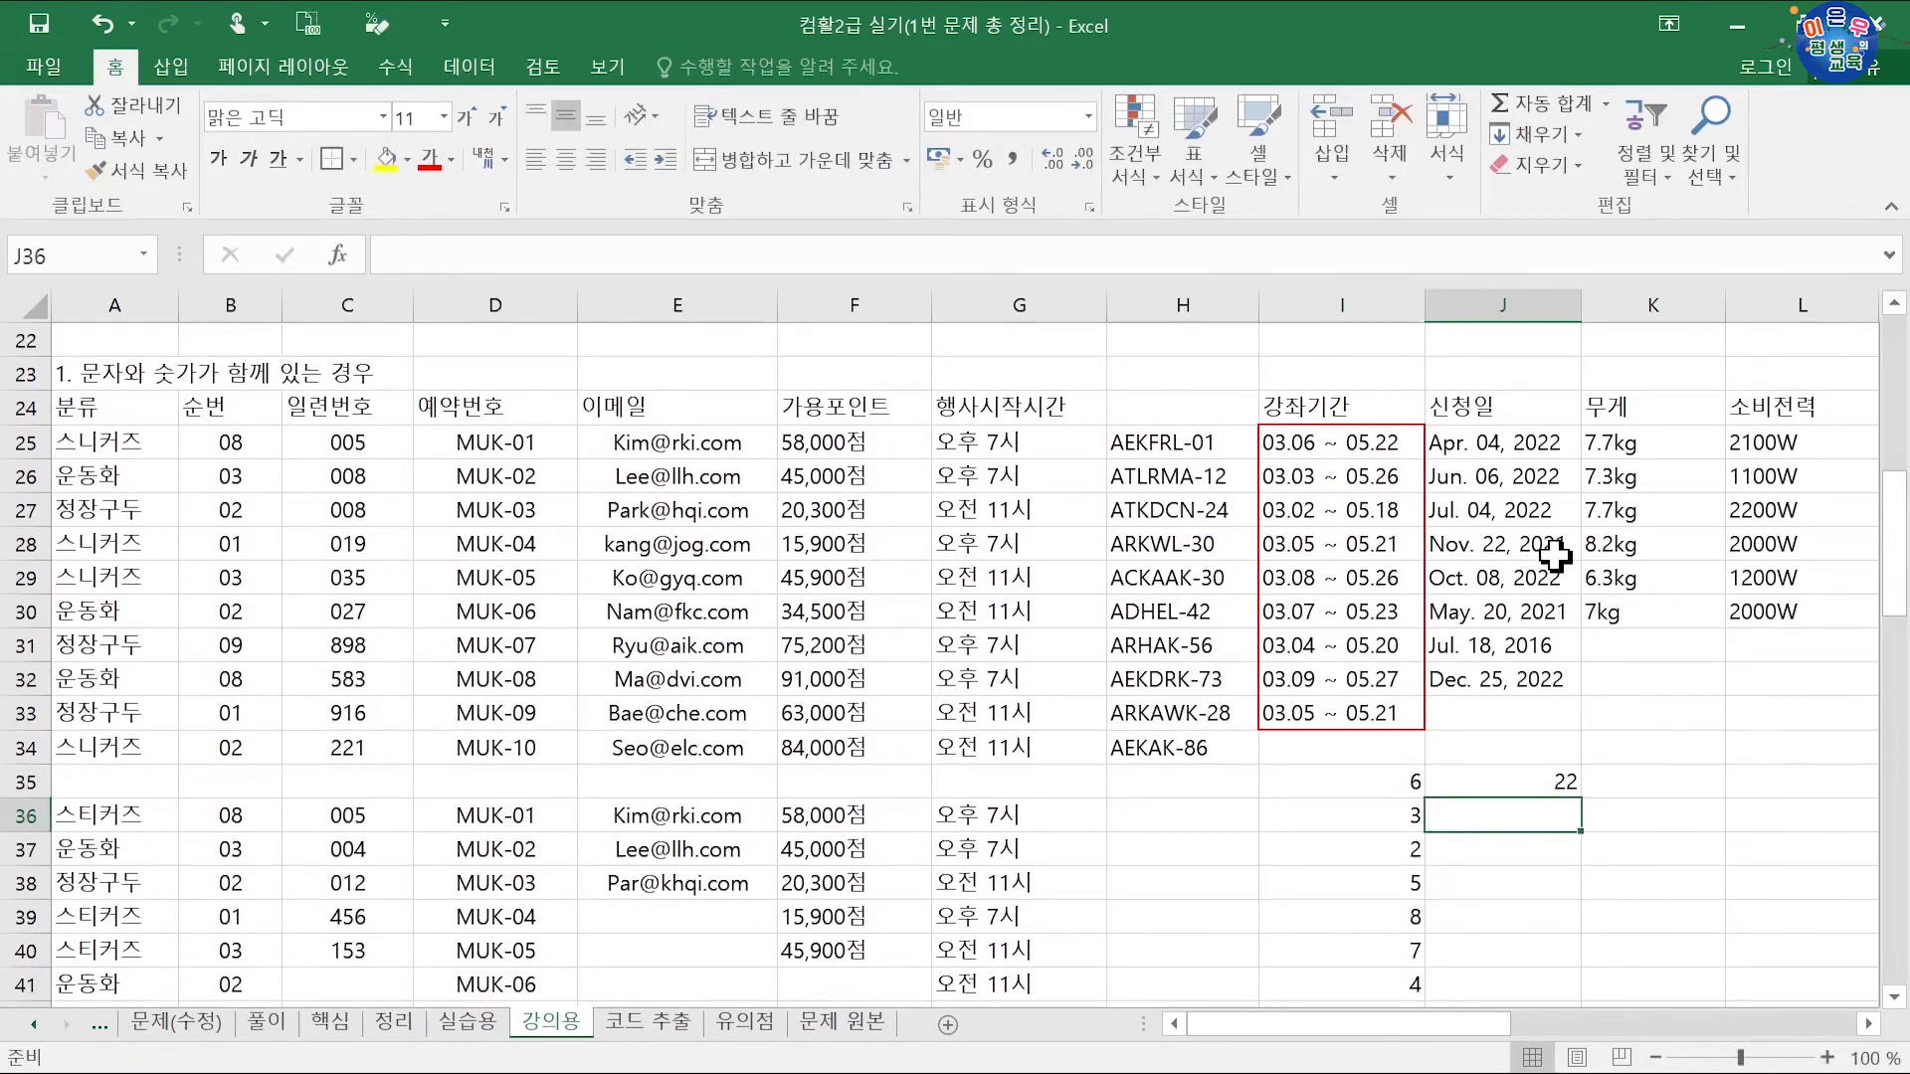
type("26")
key("Return")
type("18")
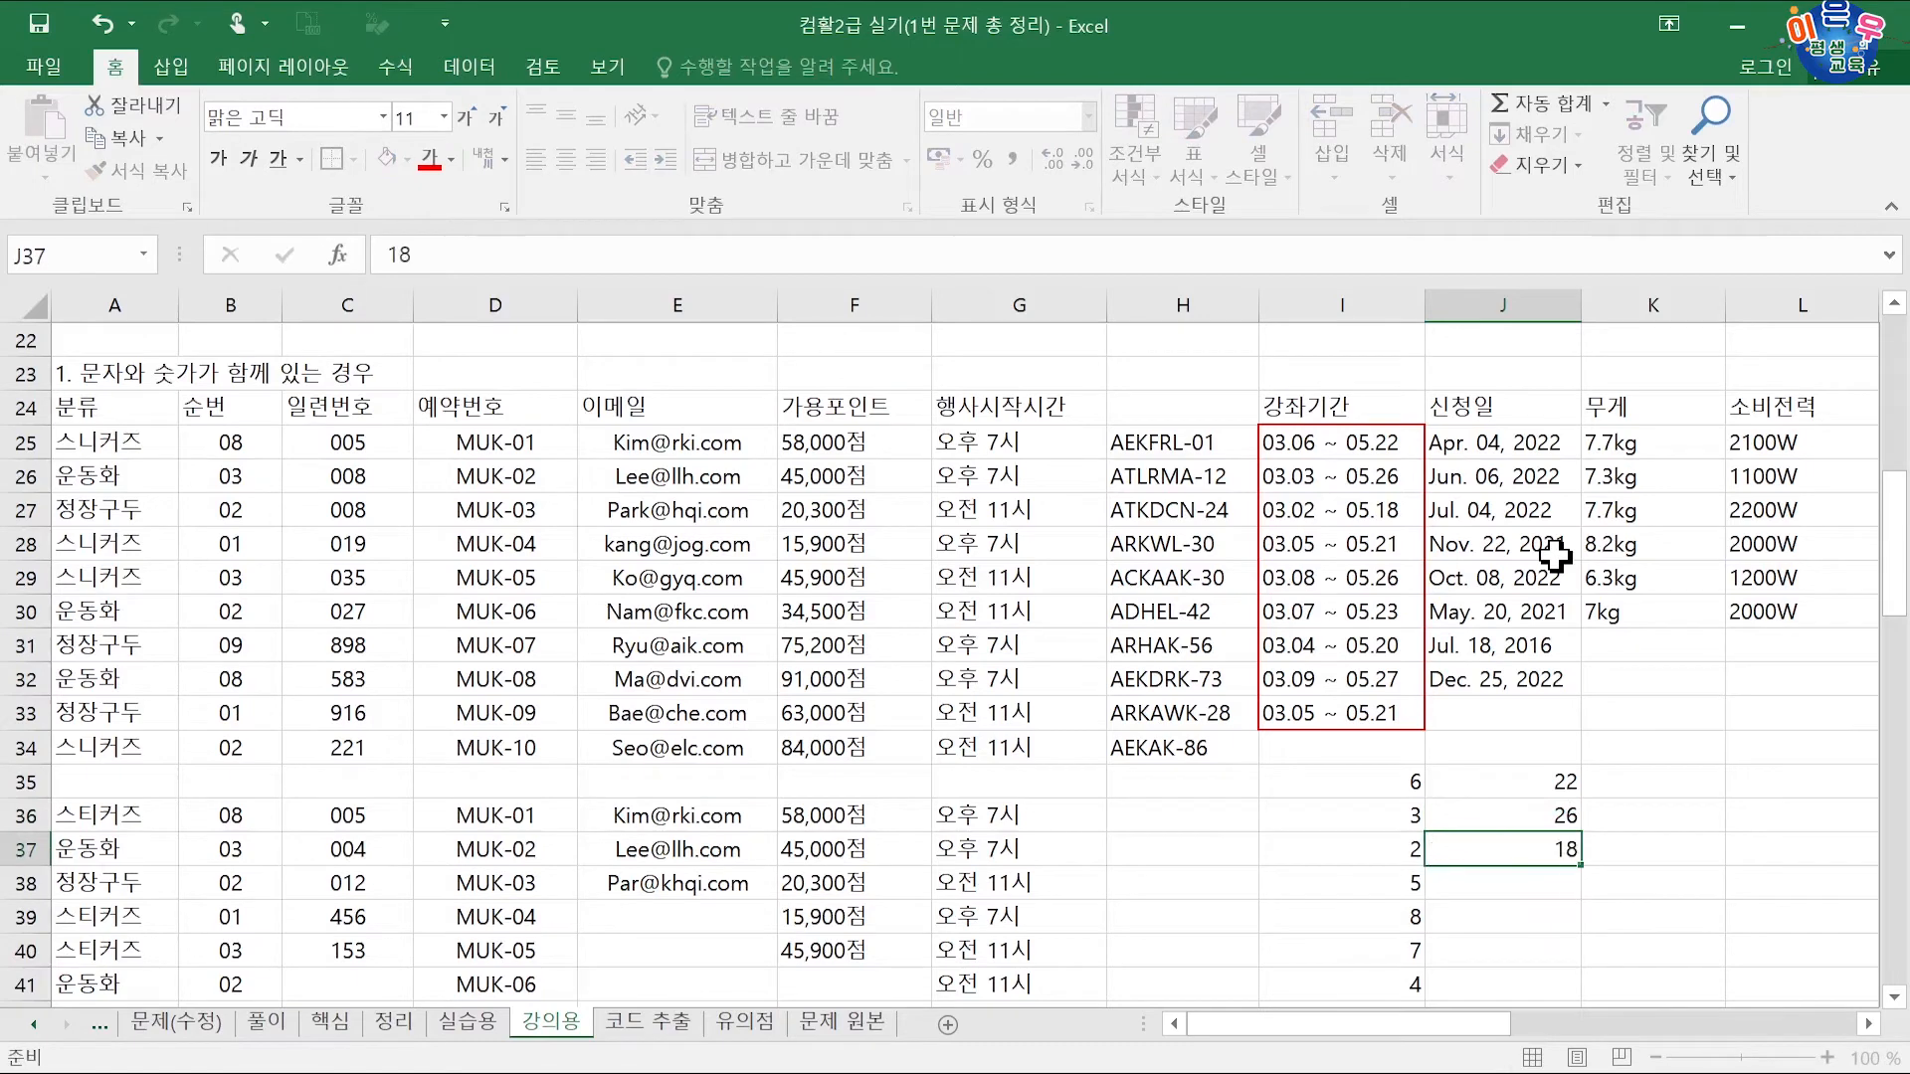
key("Return")
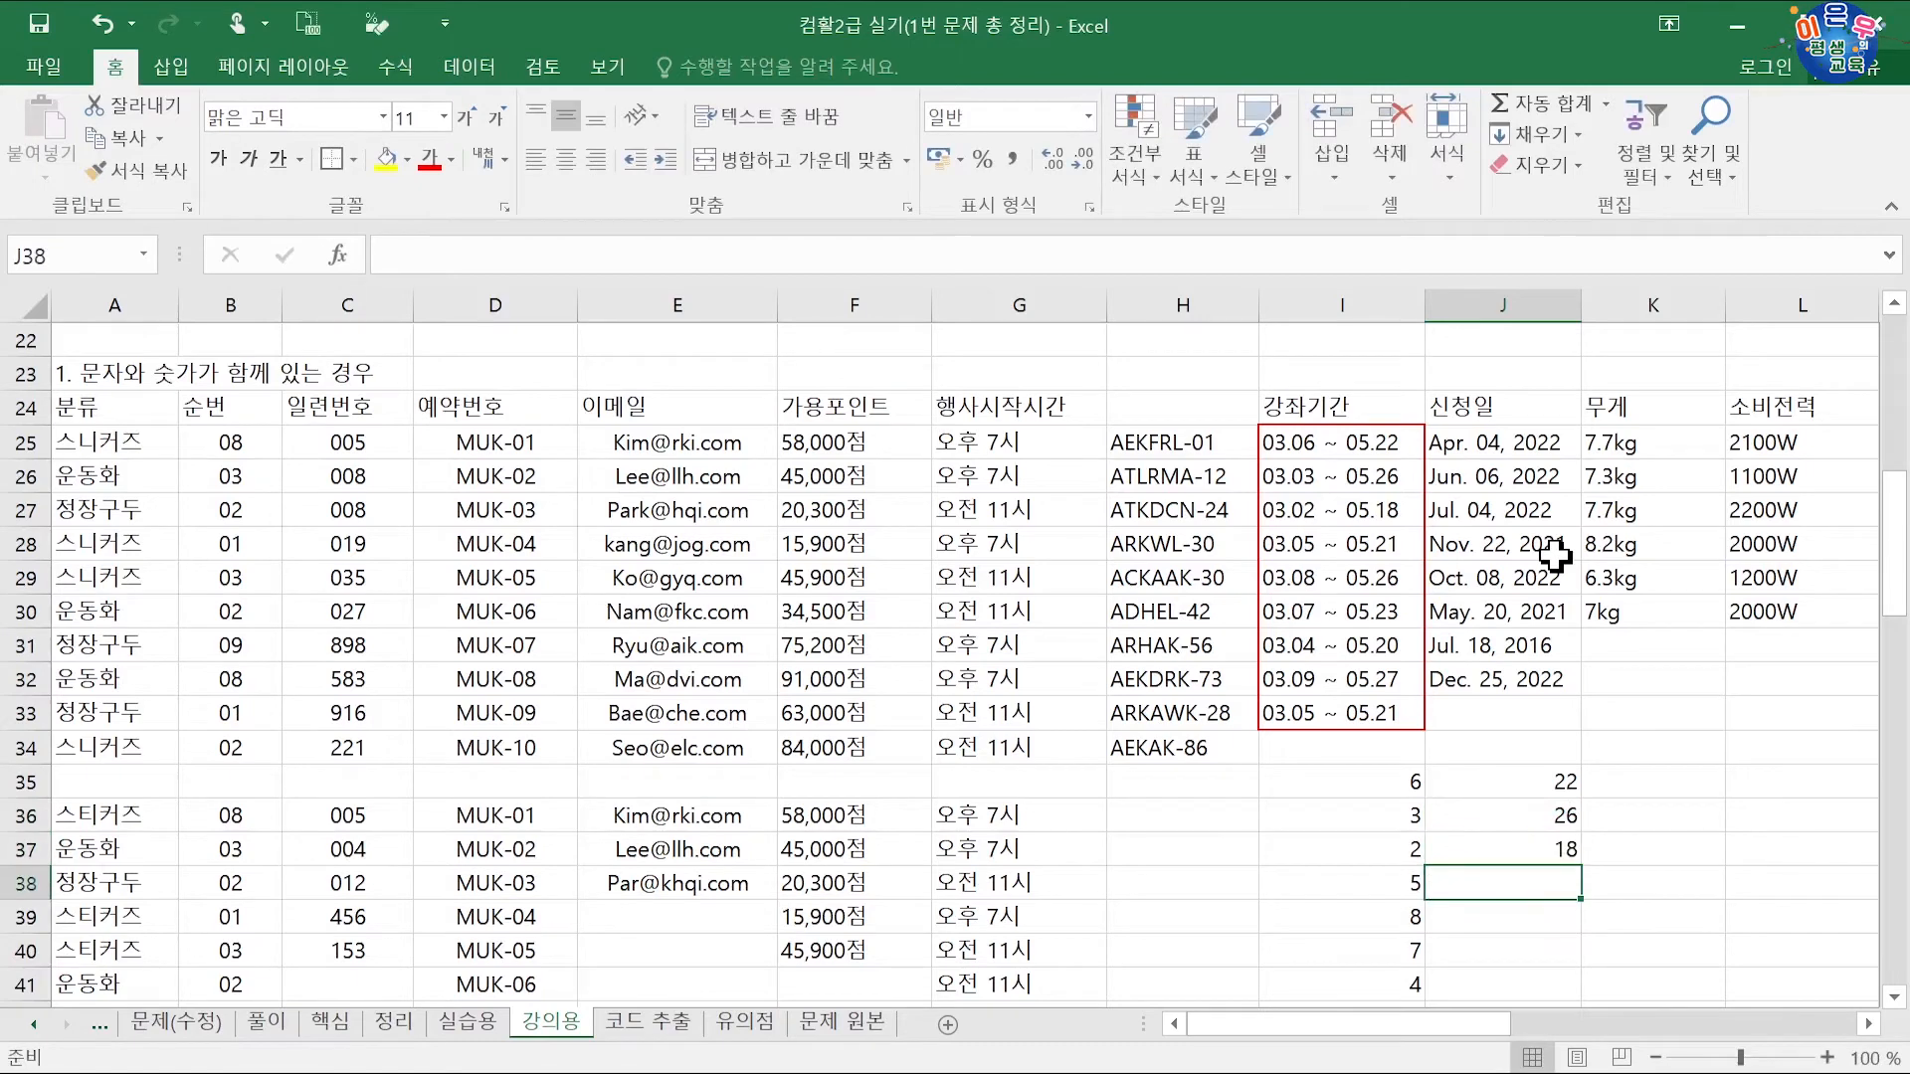
type("21")
key("Return")
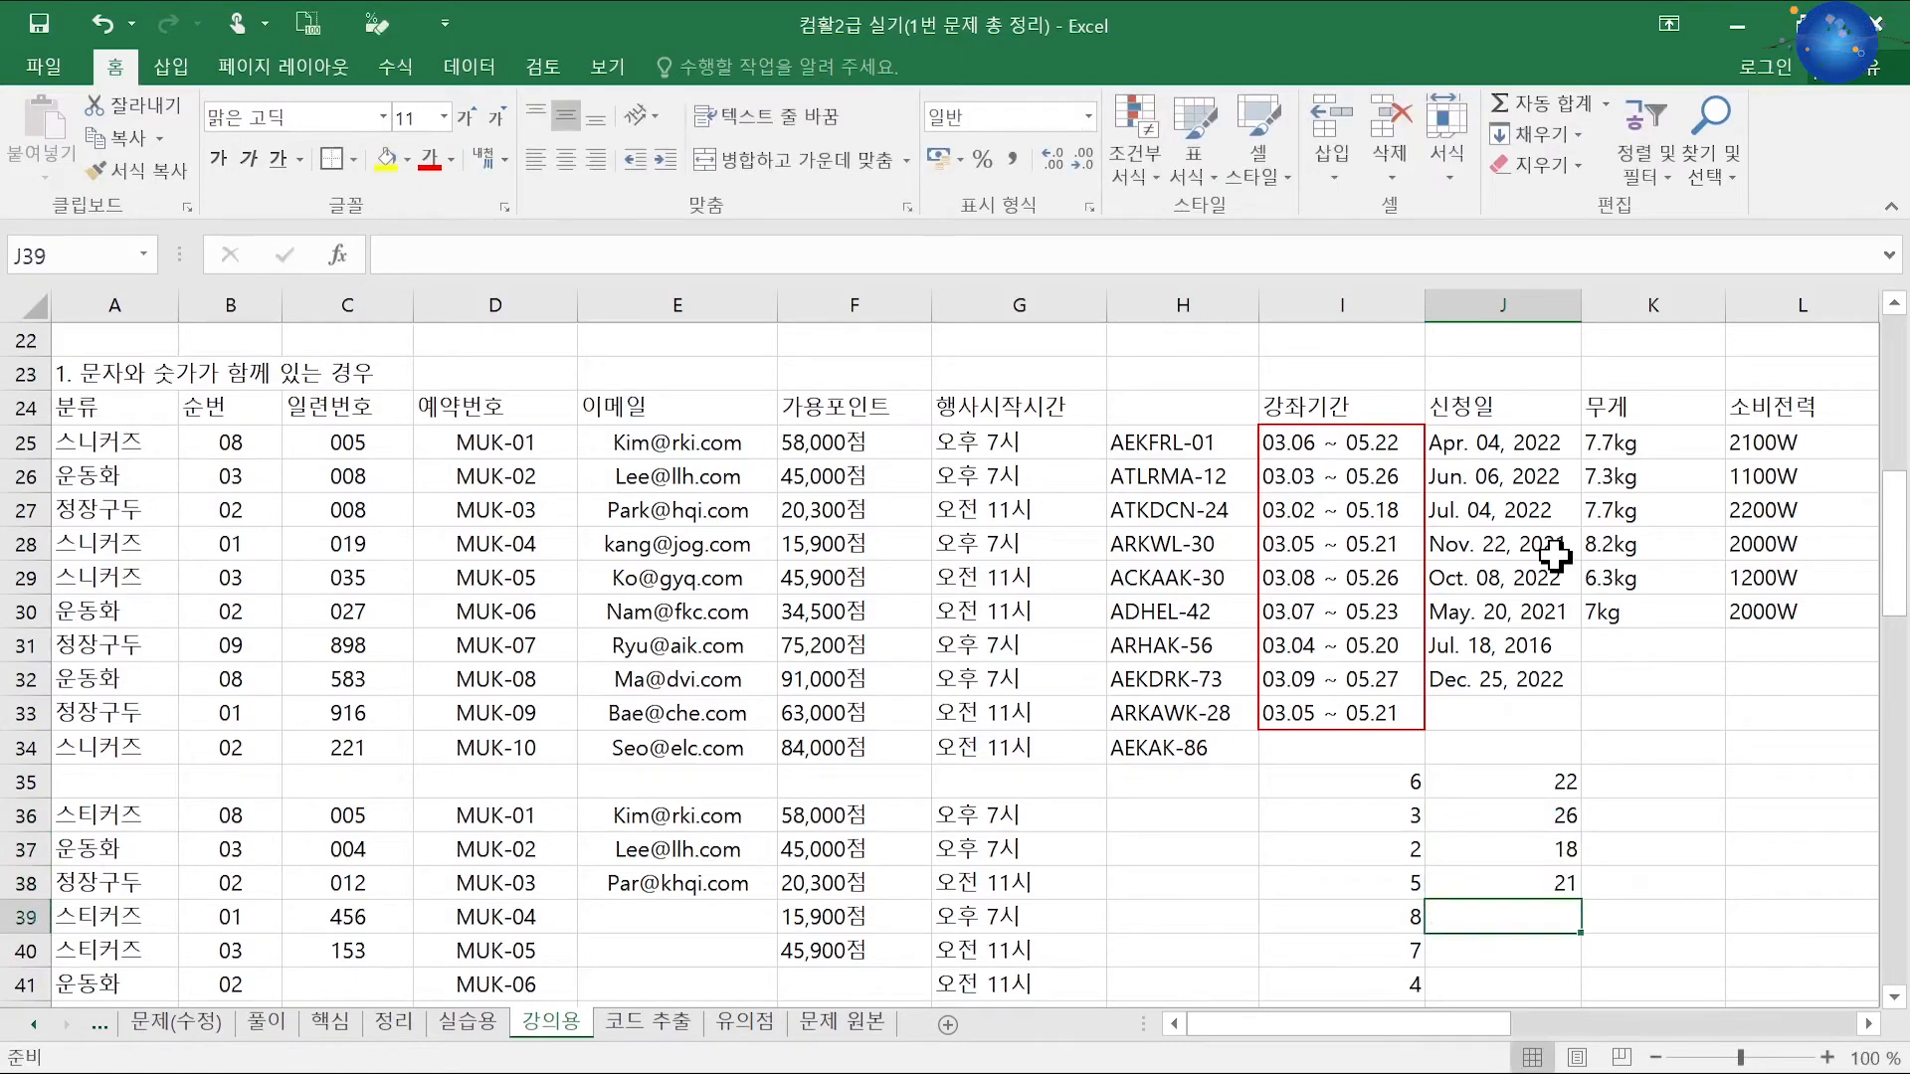
type("26")
key("Return")
type("23")
key("Return")
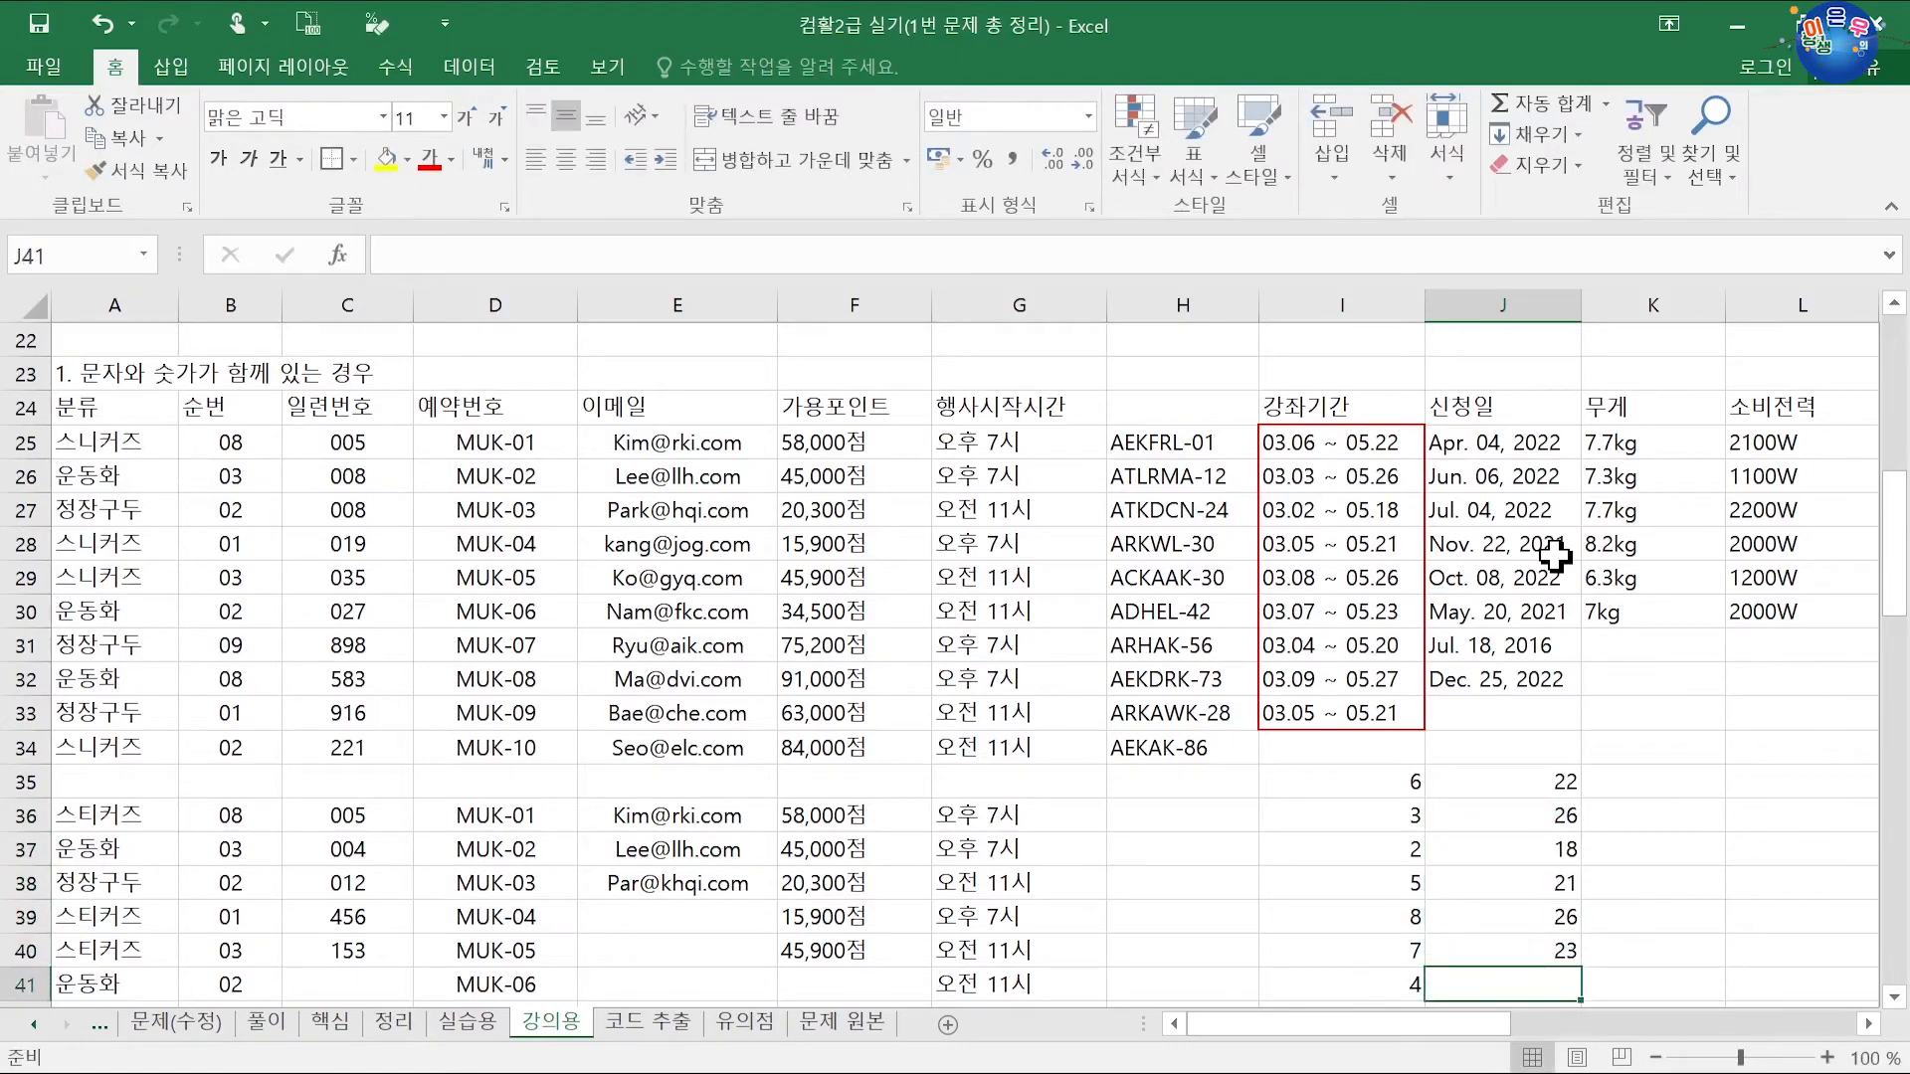
type("20")
key("Return")
type("27")
key("Return")
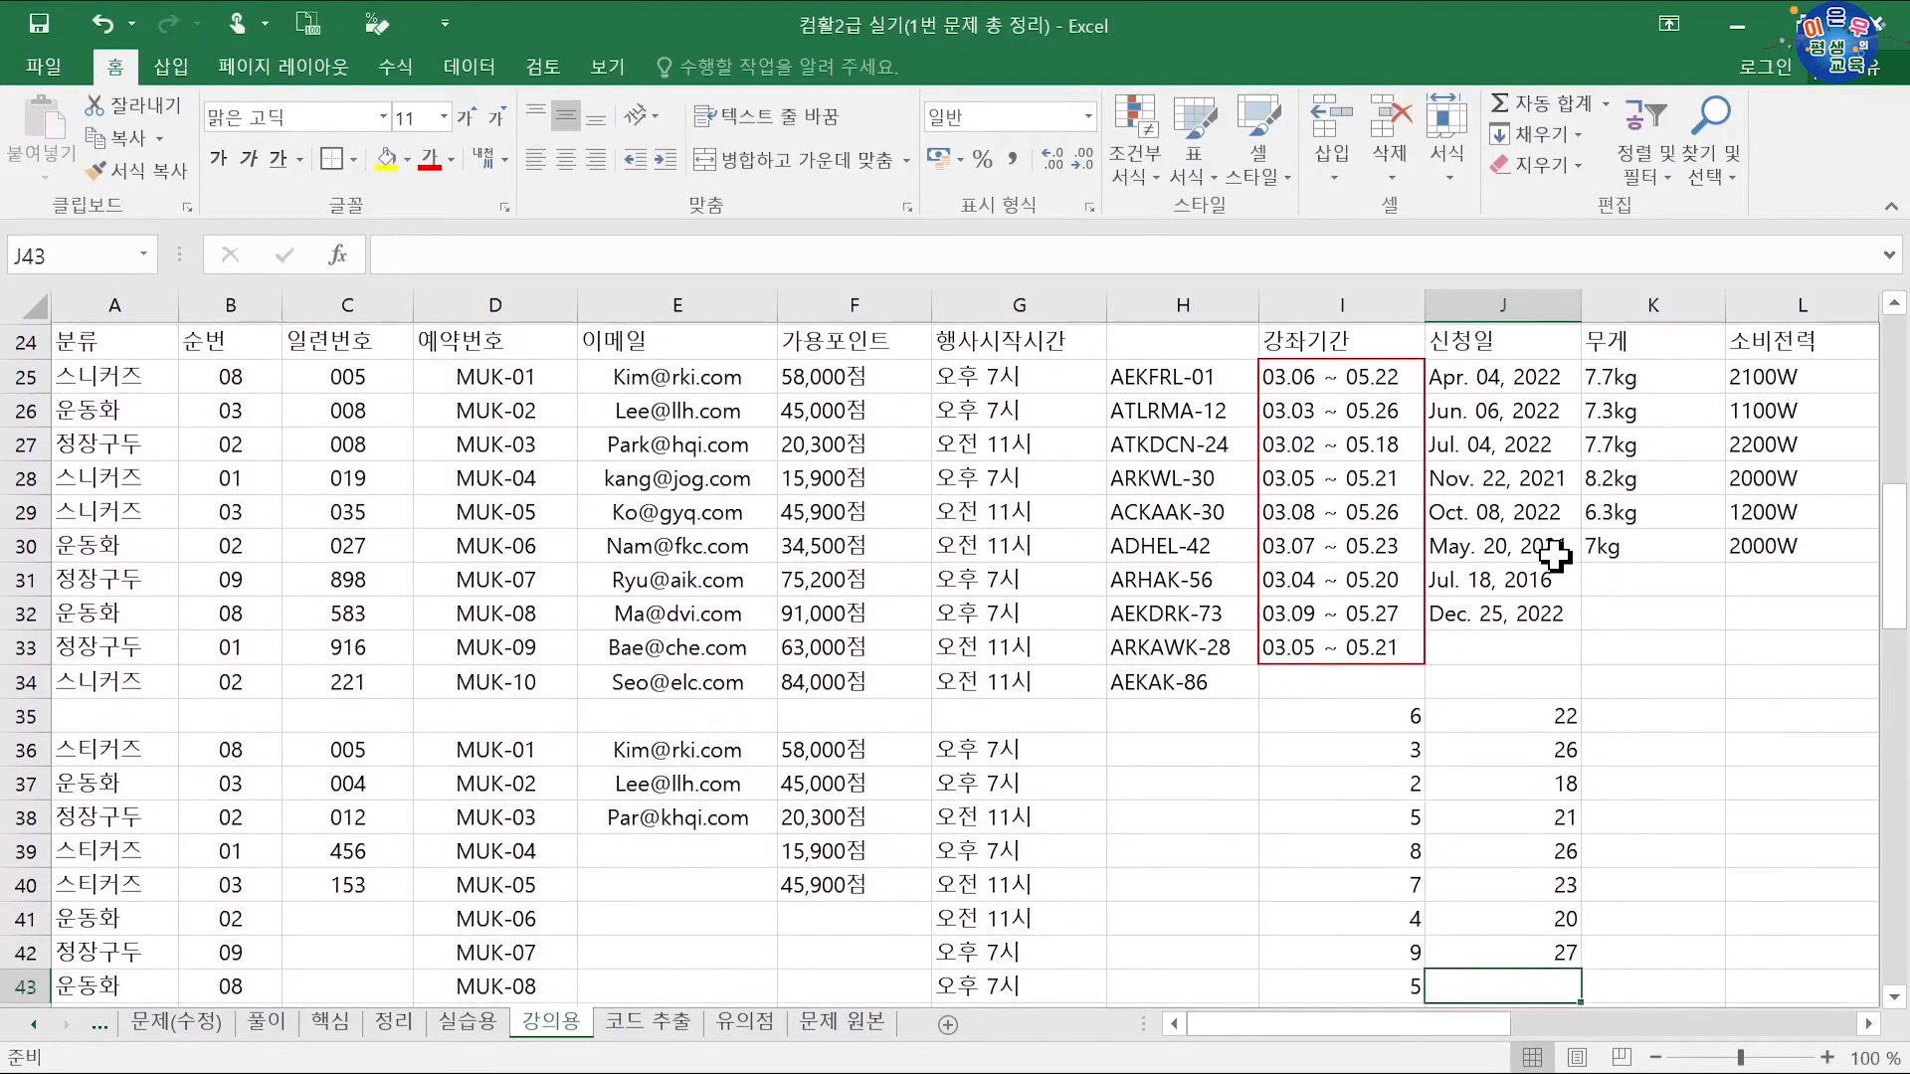
type("21")
key("Return")
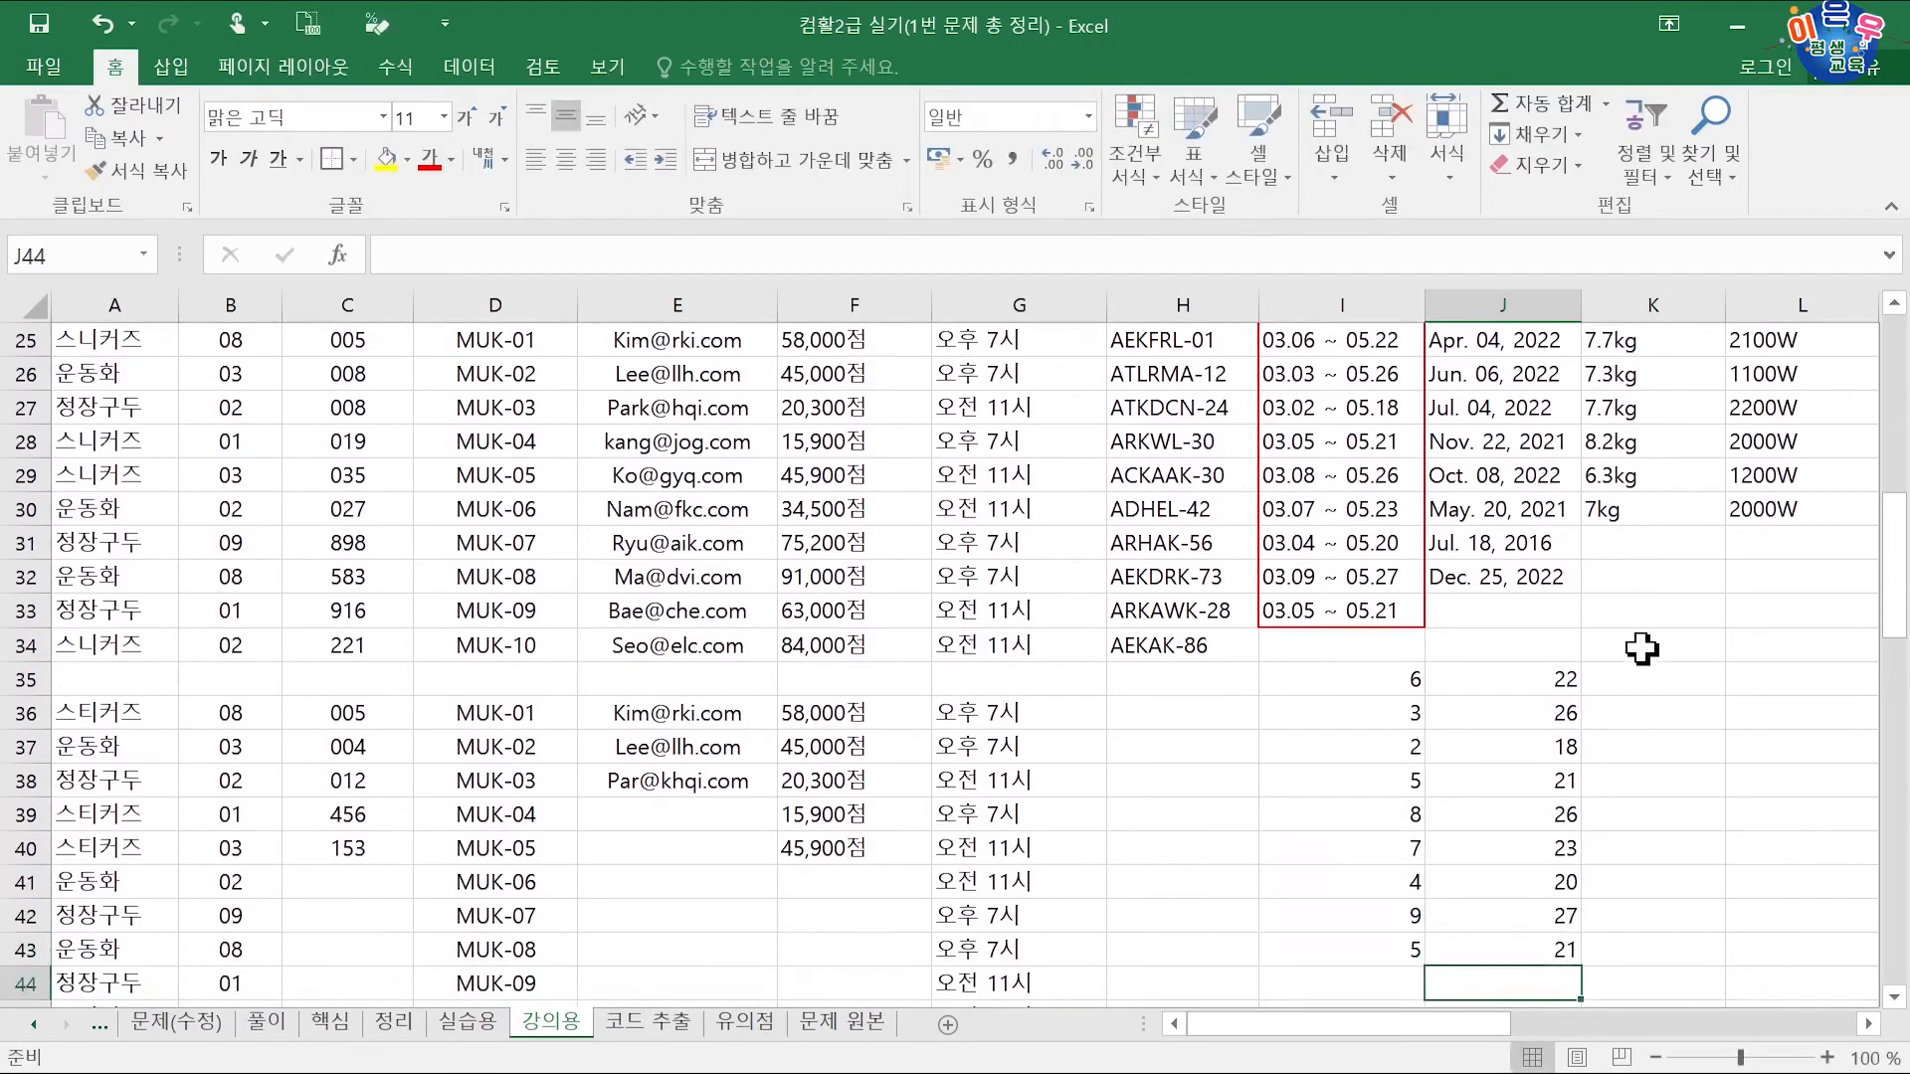
Step: Enter the sample '03.06 ~ 05.22' in K35 and try a flash fill, dismissing the no-pattern message
left_click(1644, 677)
scroll(1642, 653, "up", 1)
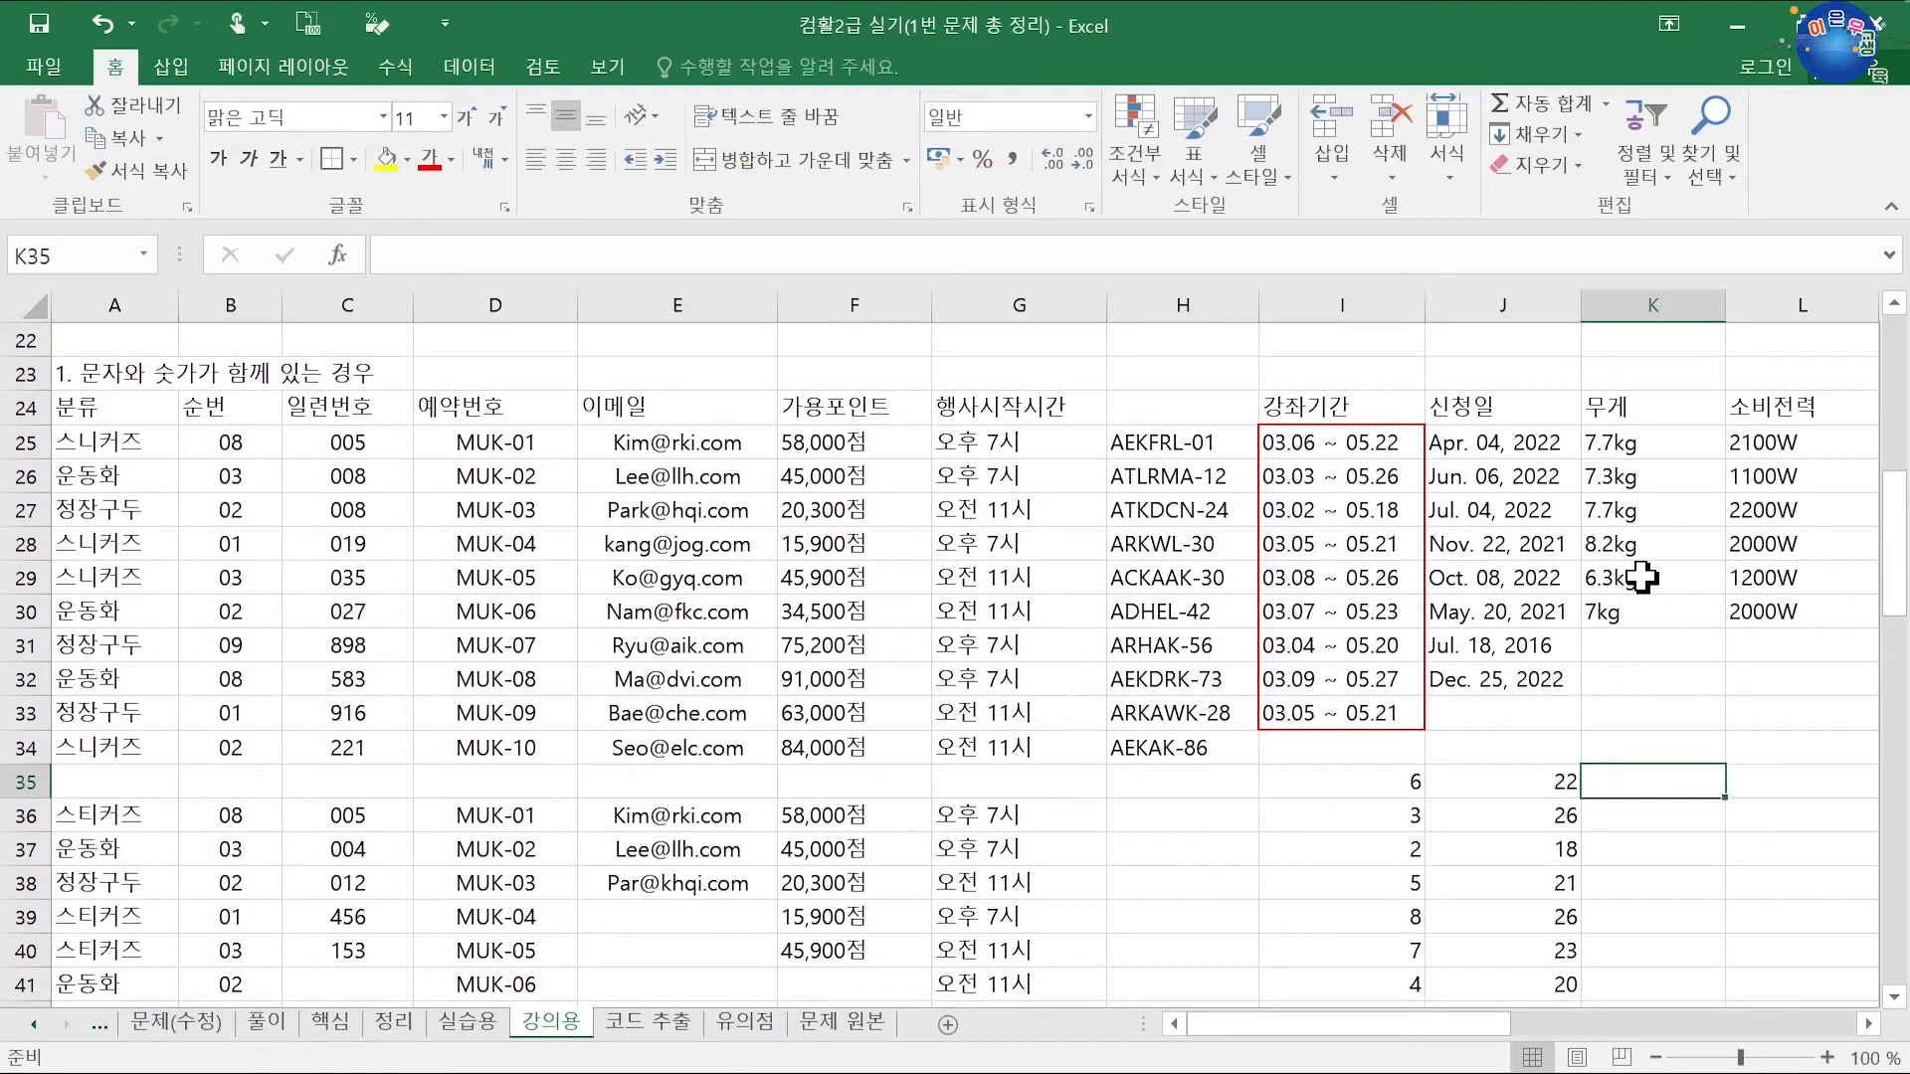
type("03.06 ~ 05.")
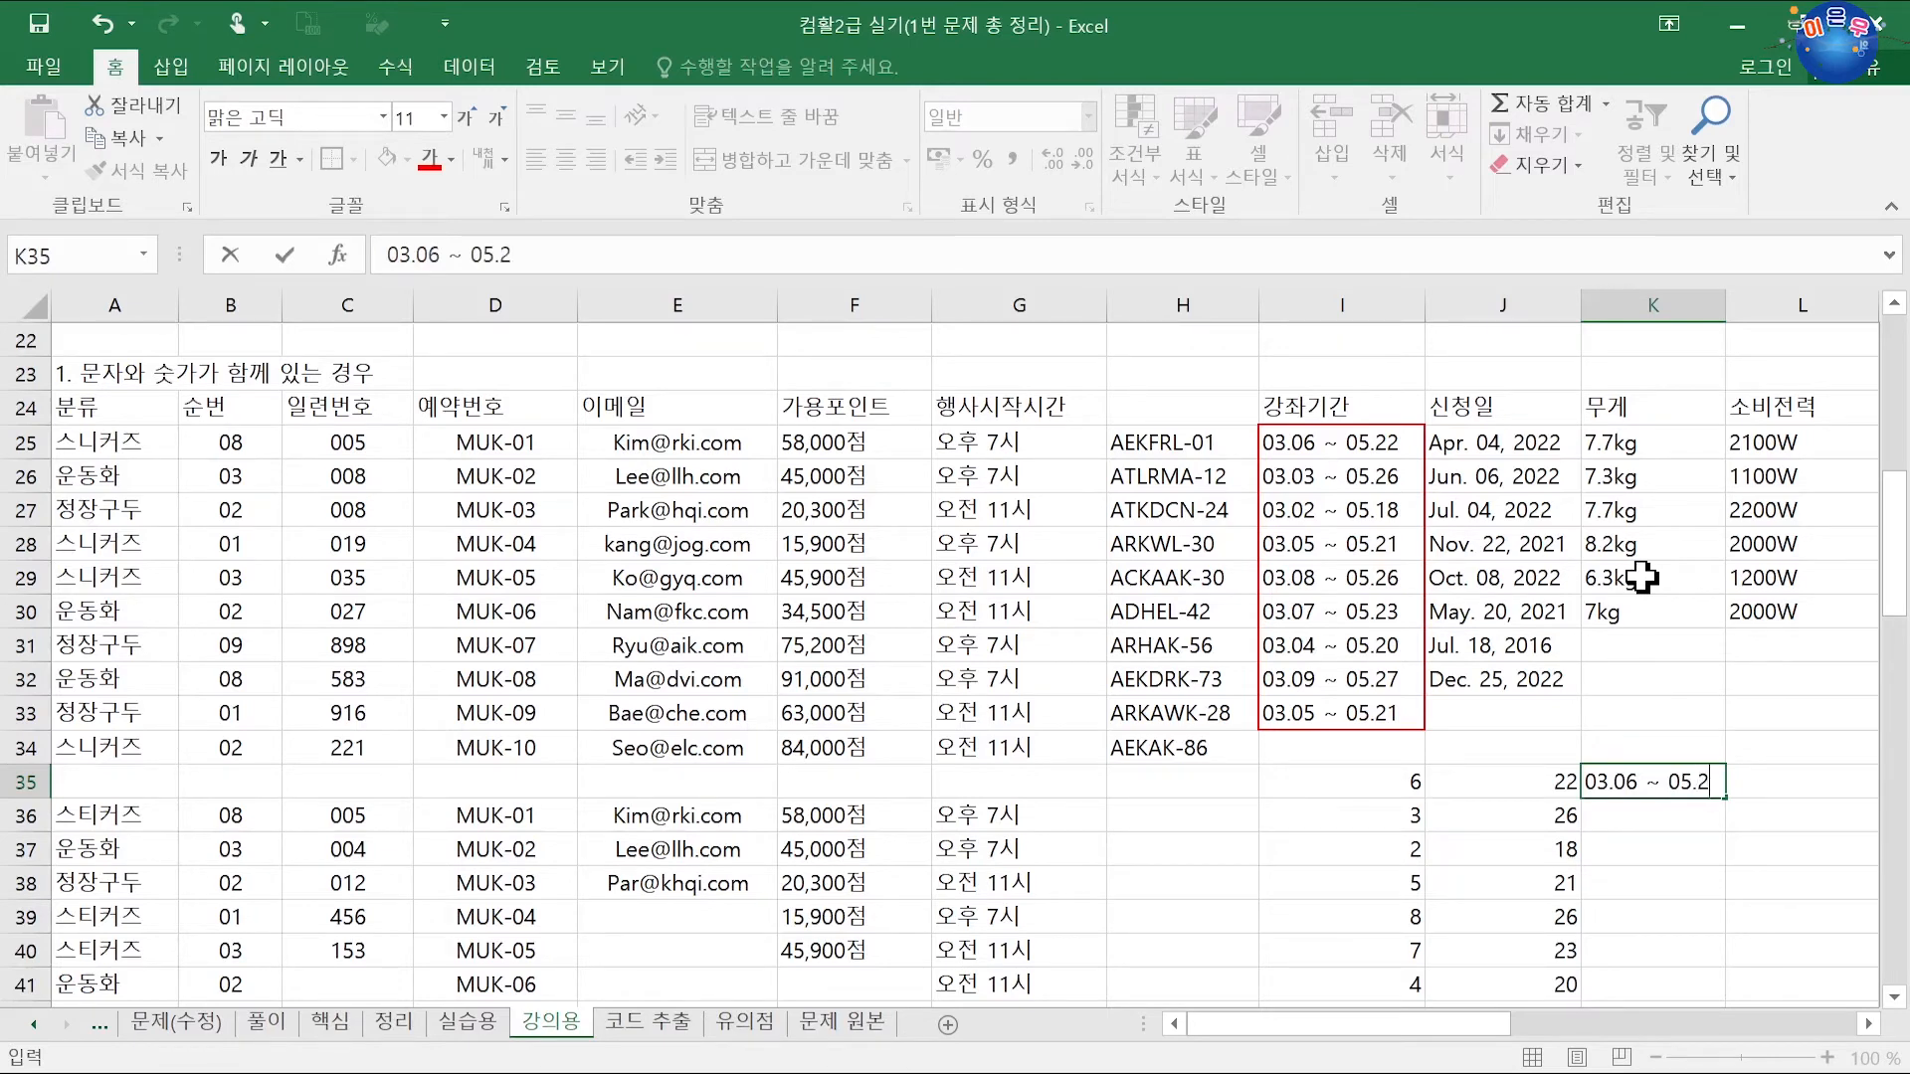
type("2")
key("Return")
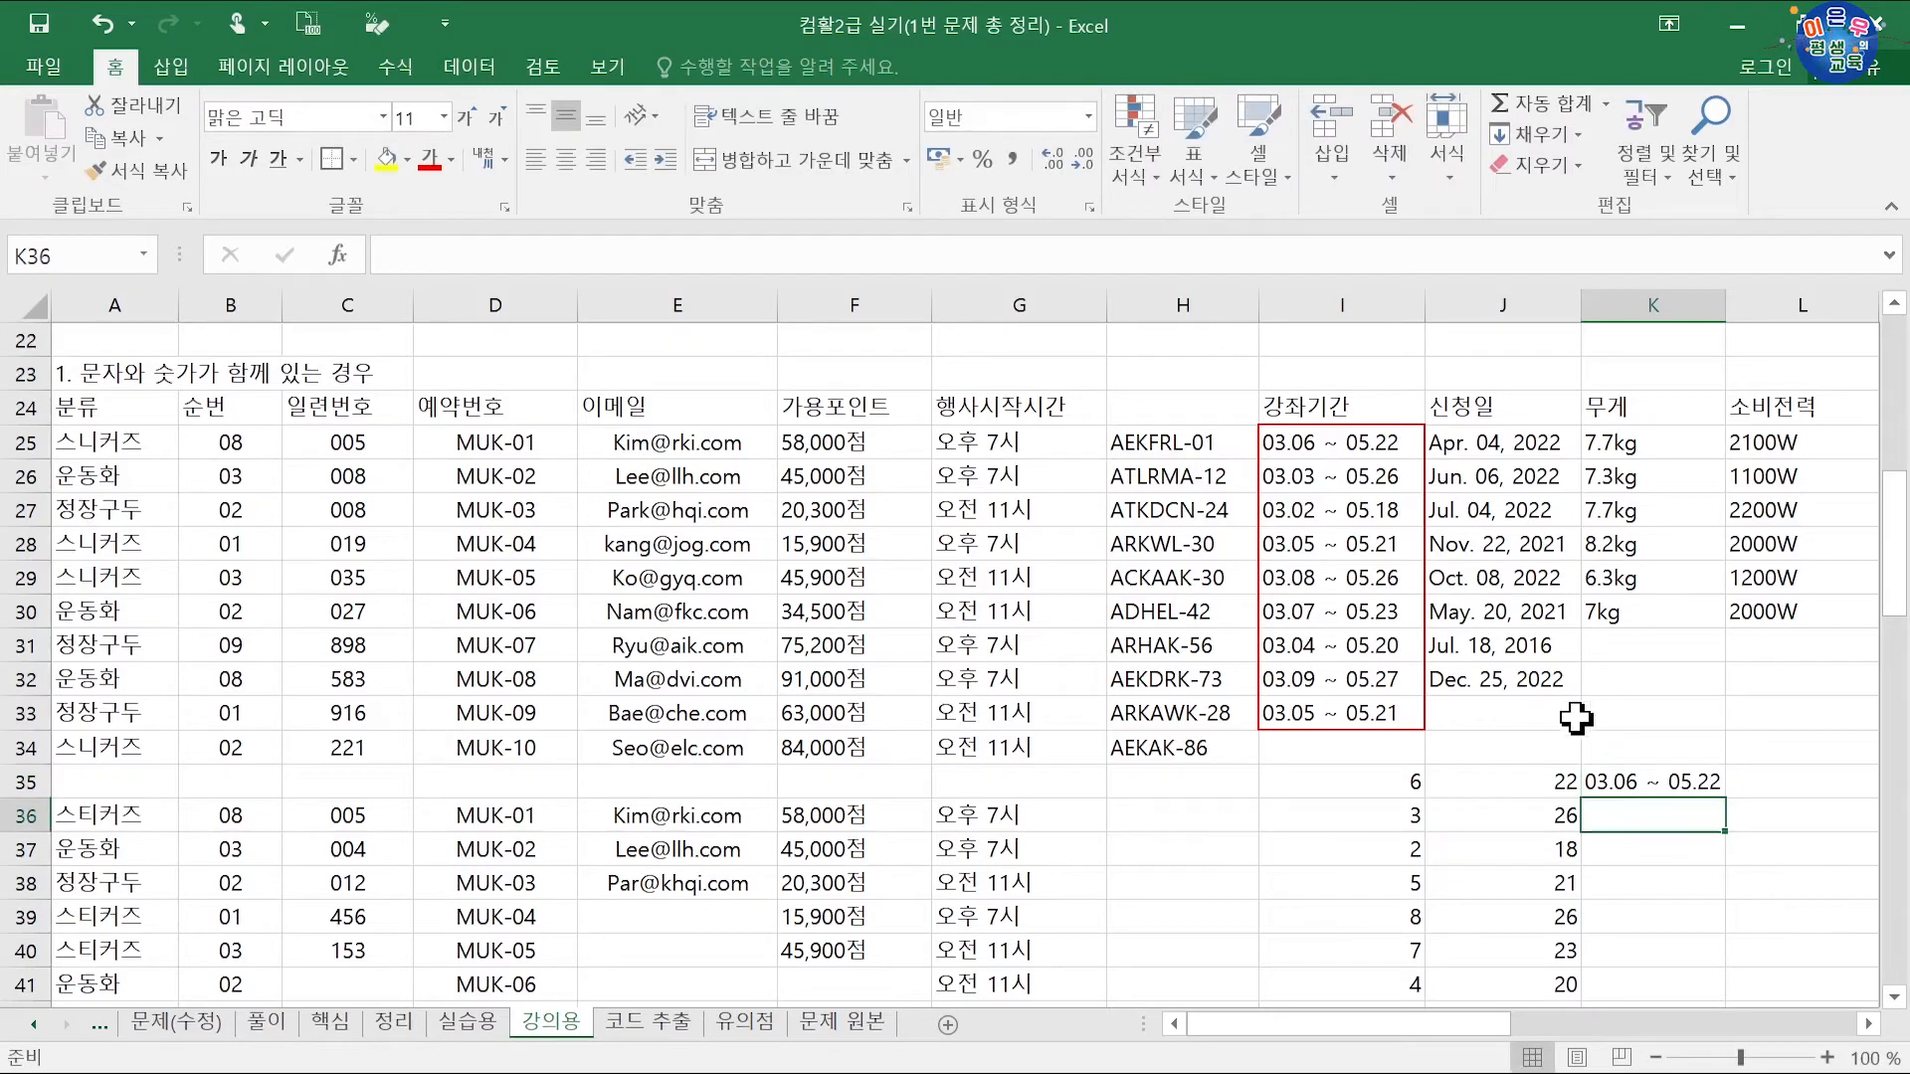
key("ctrl+e")
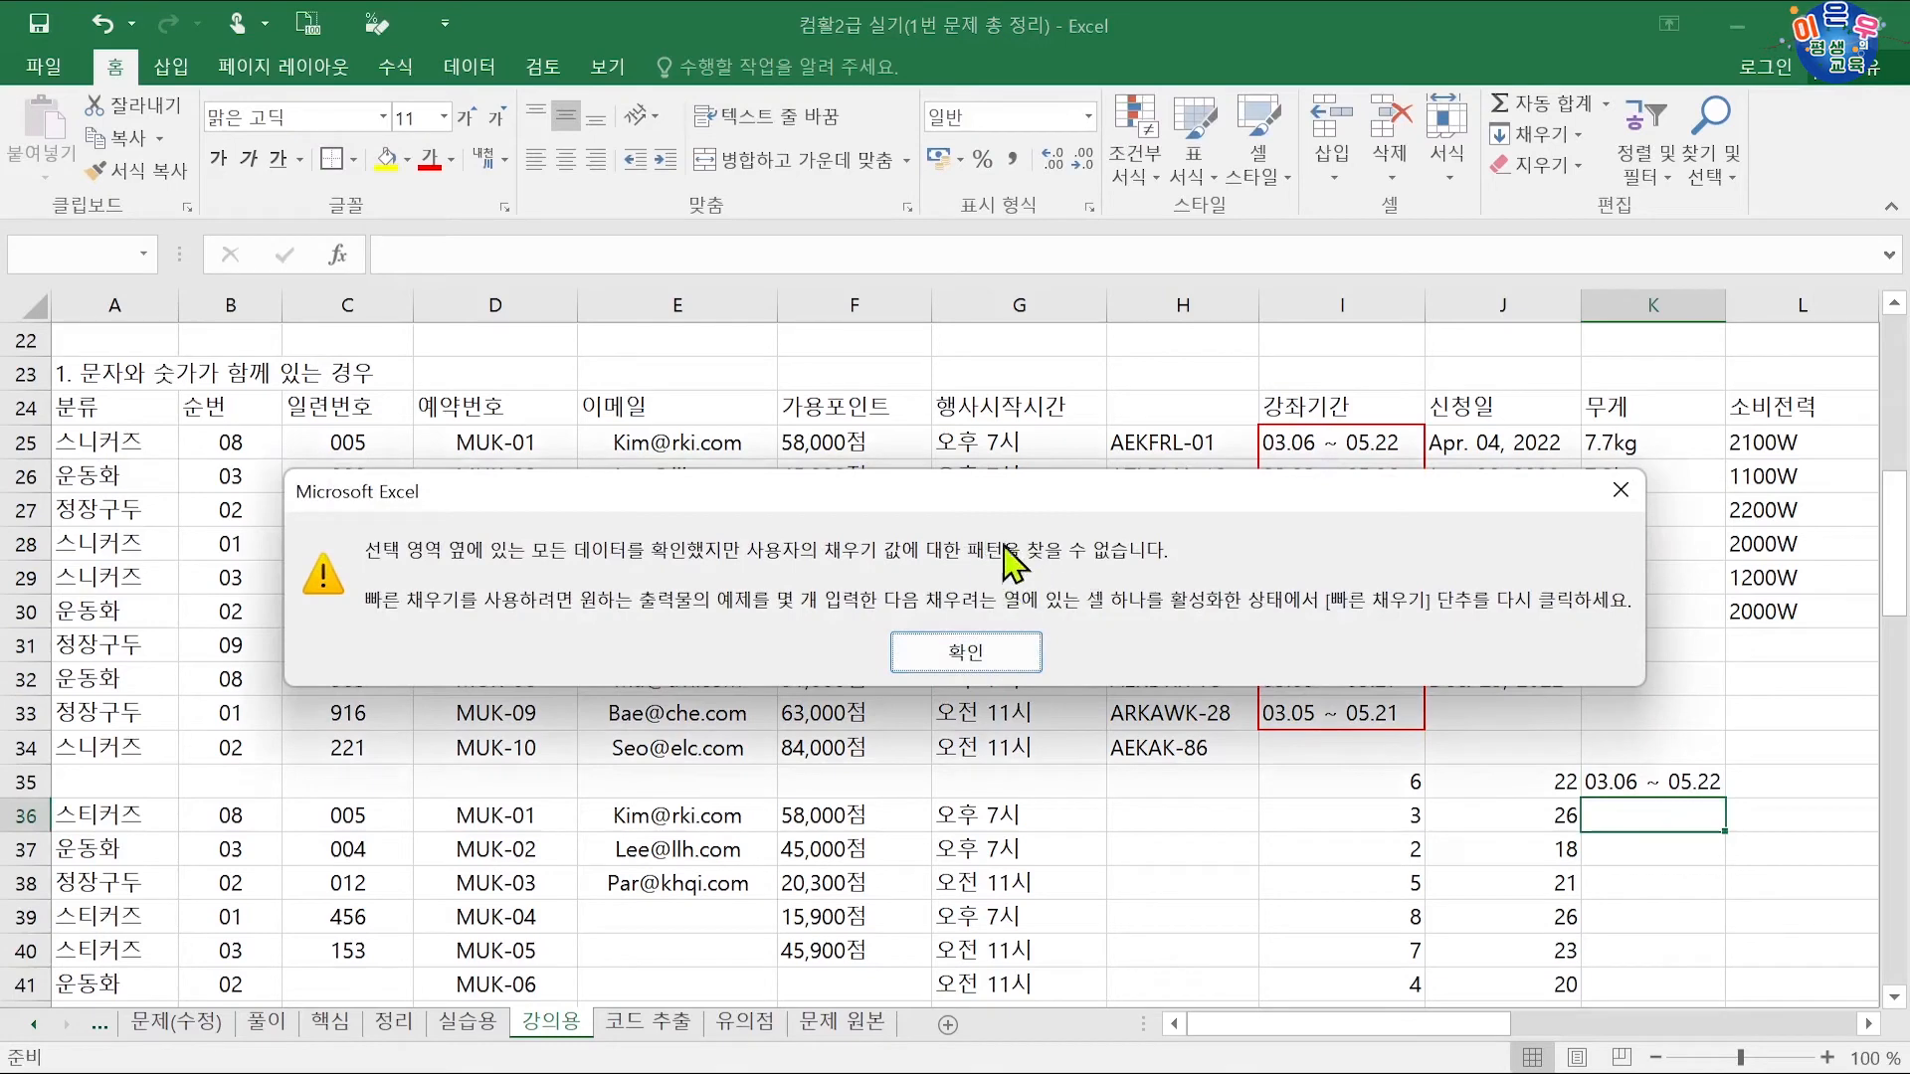
left_click(1621, 490)
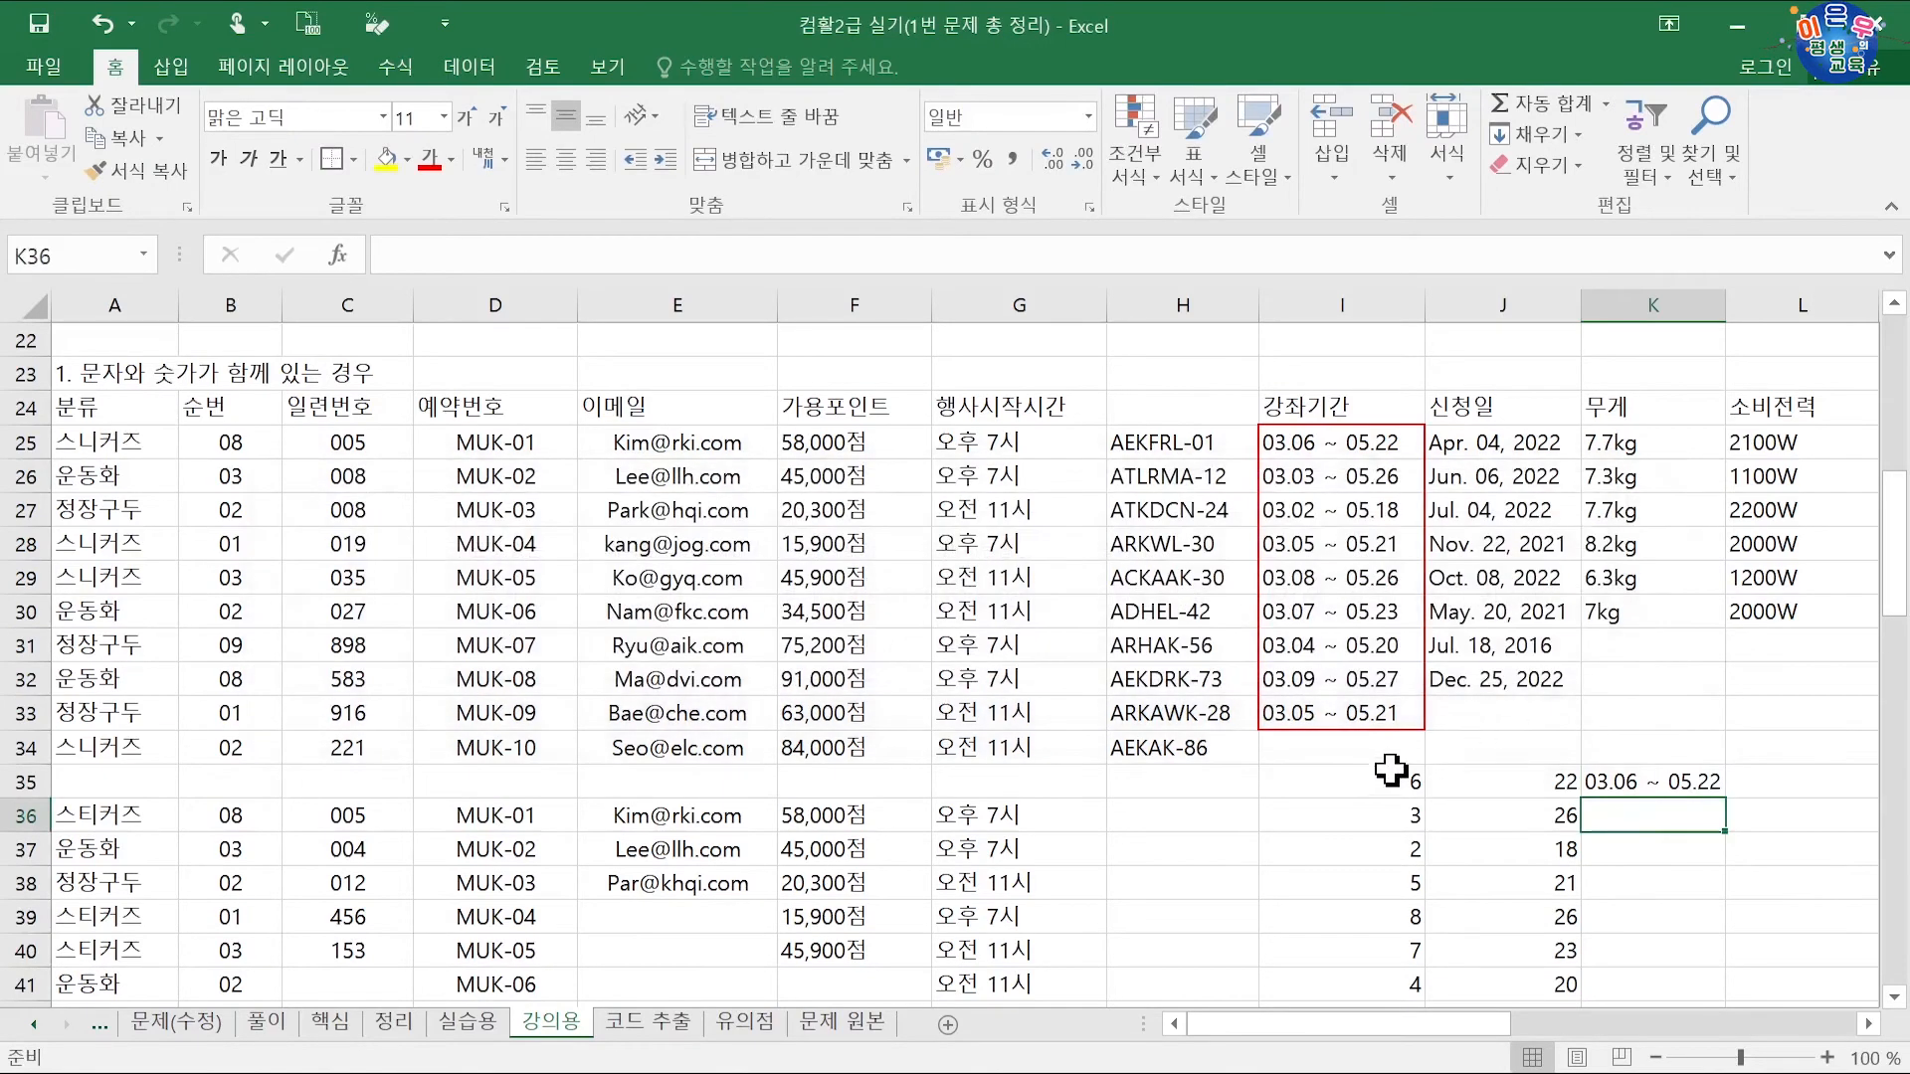
left_click(1383, 773)
mouse_move(1383, 773)
left_mouse_down()
mouse_move(1373, 861)
mouse_move(1387, 777)
left_mouse_up()
Step: Flash-fill the course periods down K35:K43 from the '03.06 ~ 05.22' example
left_click(1234, 746, "ctrl")
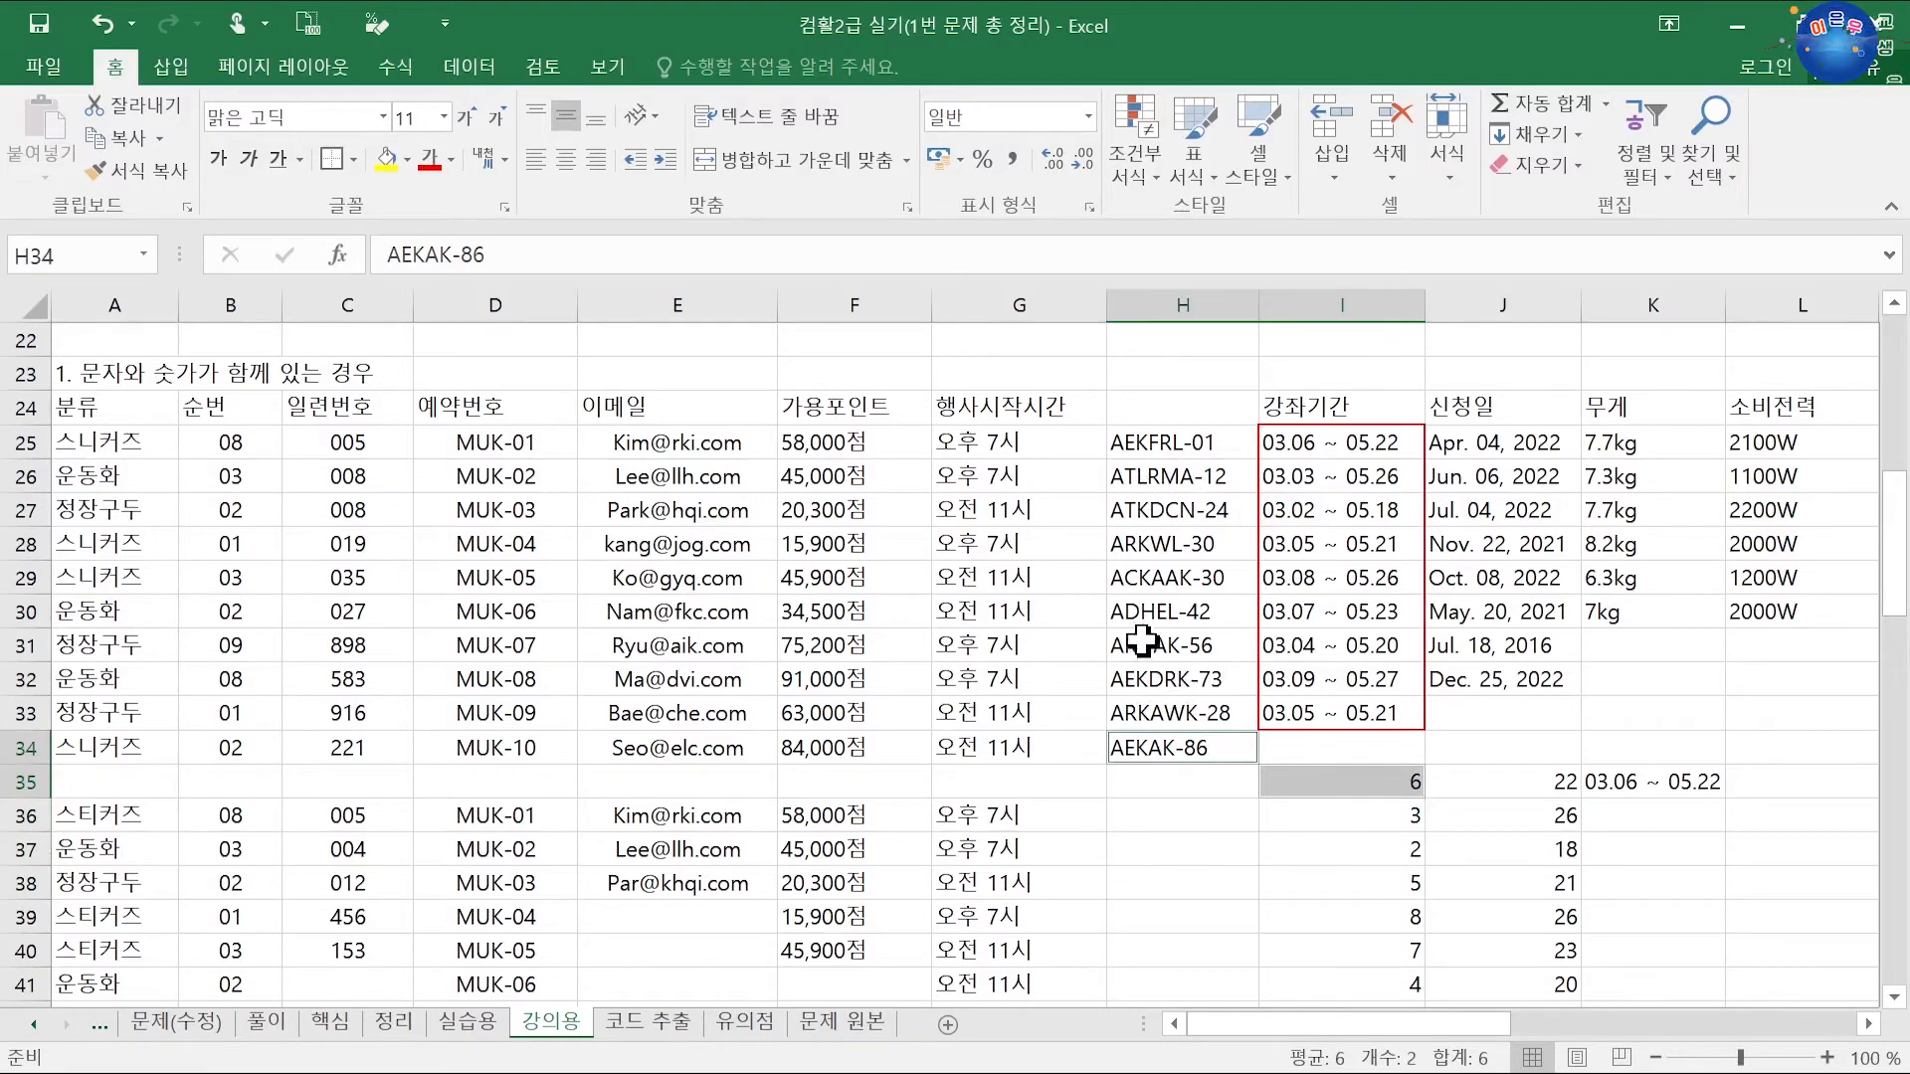
left_click(1451, 788)
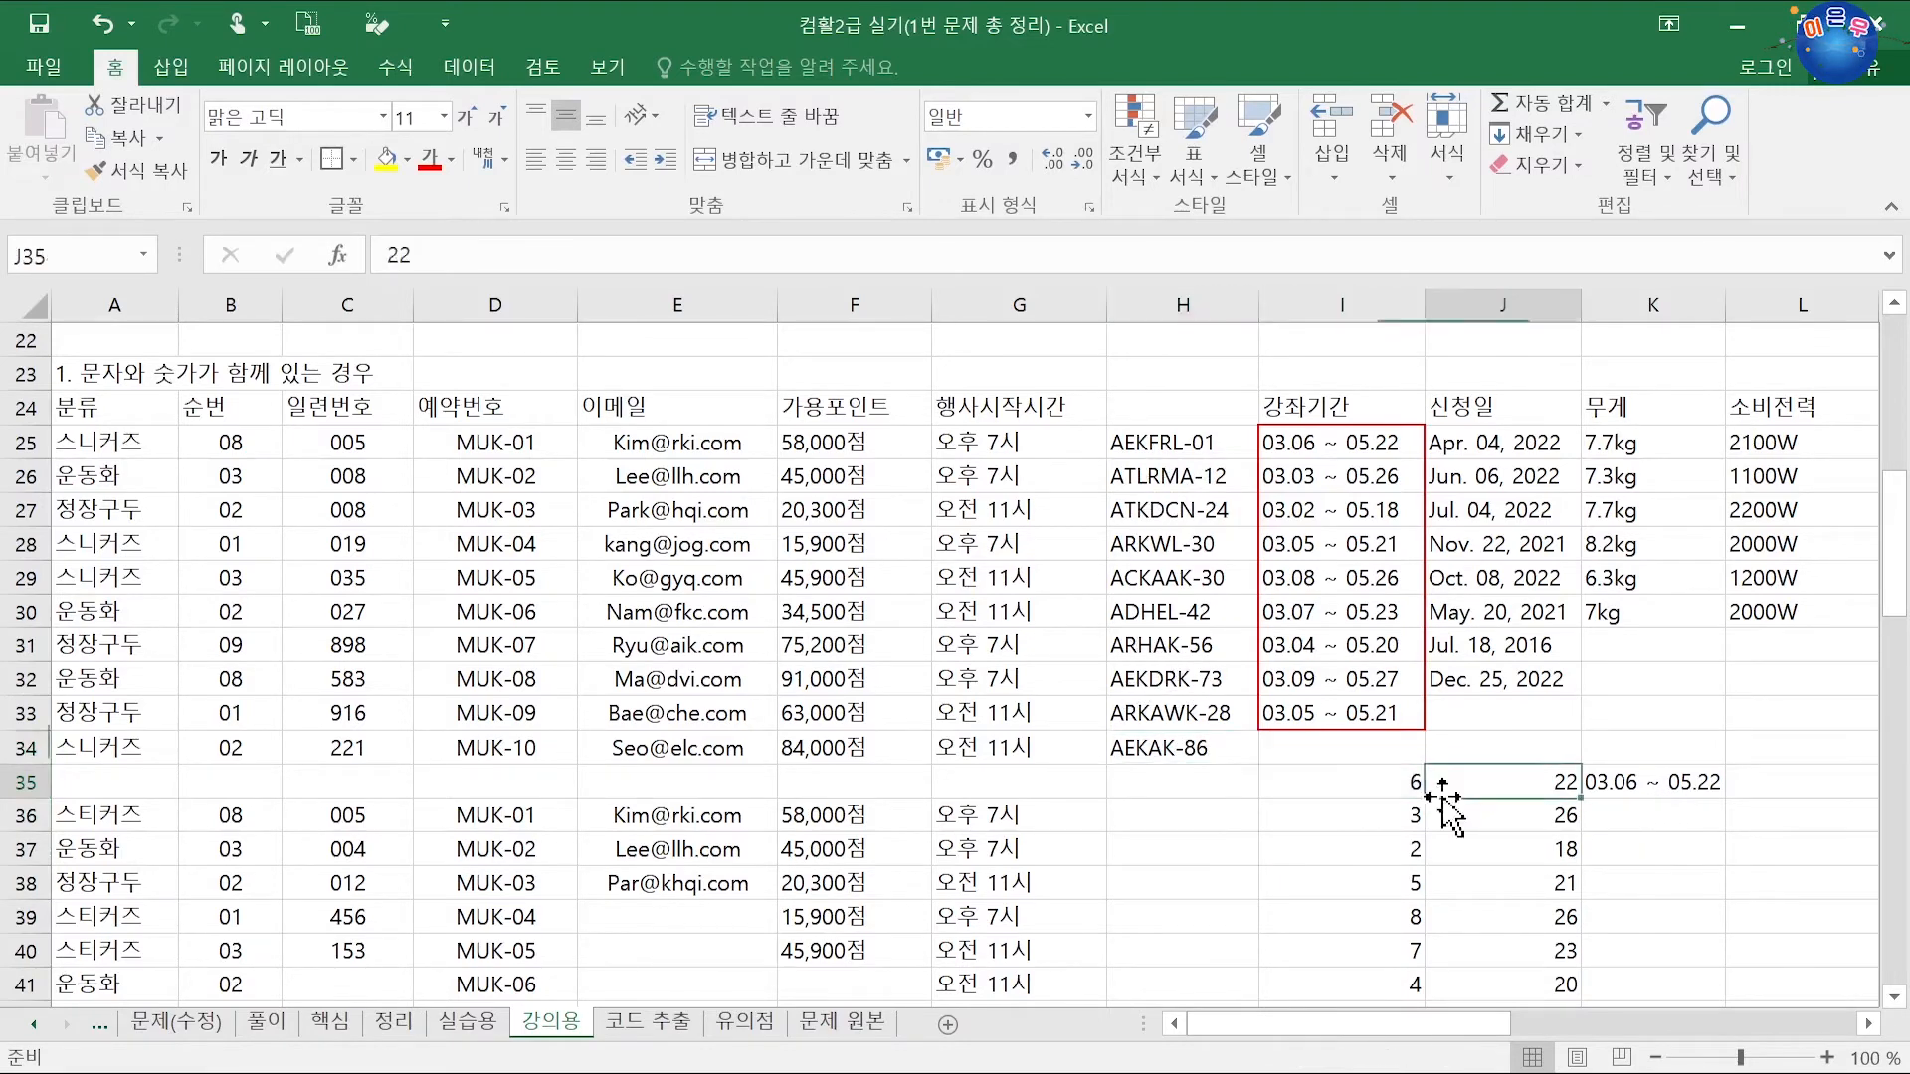
scroll(1454, 811, "down", 2)
left_click(1390, 587)
left_click_drag(1389, 587, 1611, 883)
left_click(1637, 642)
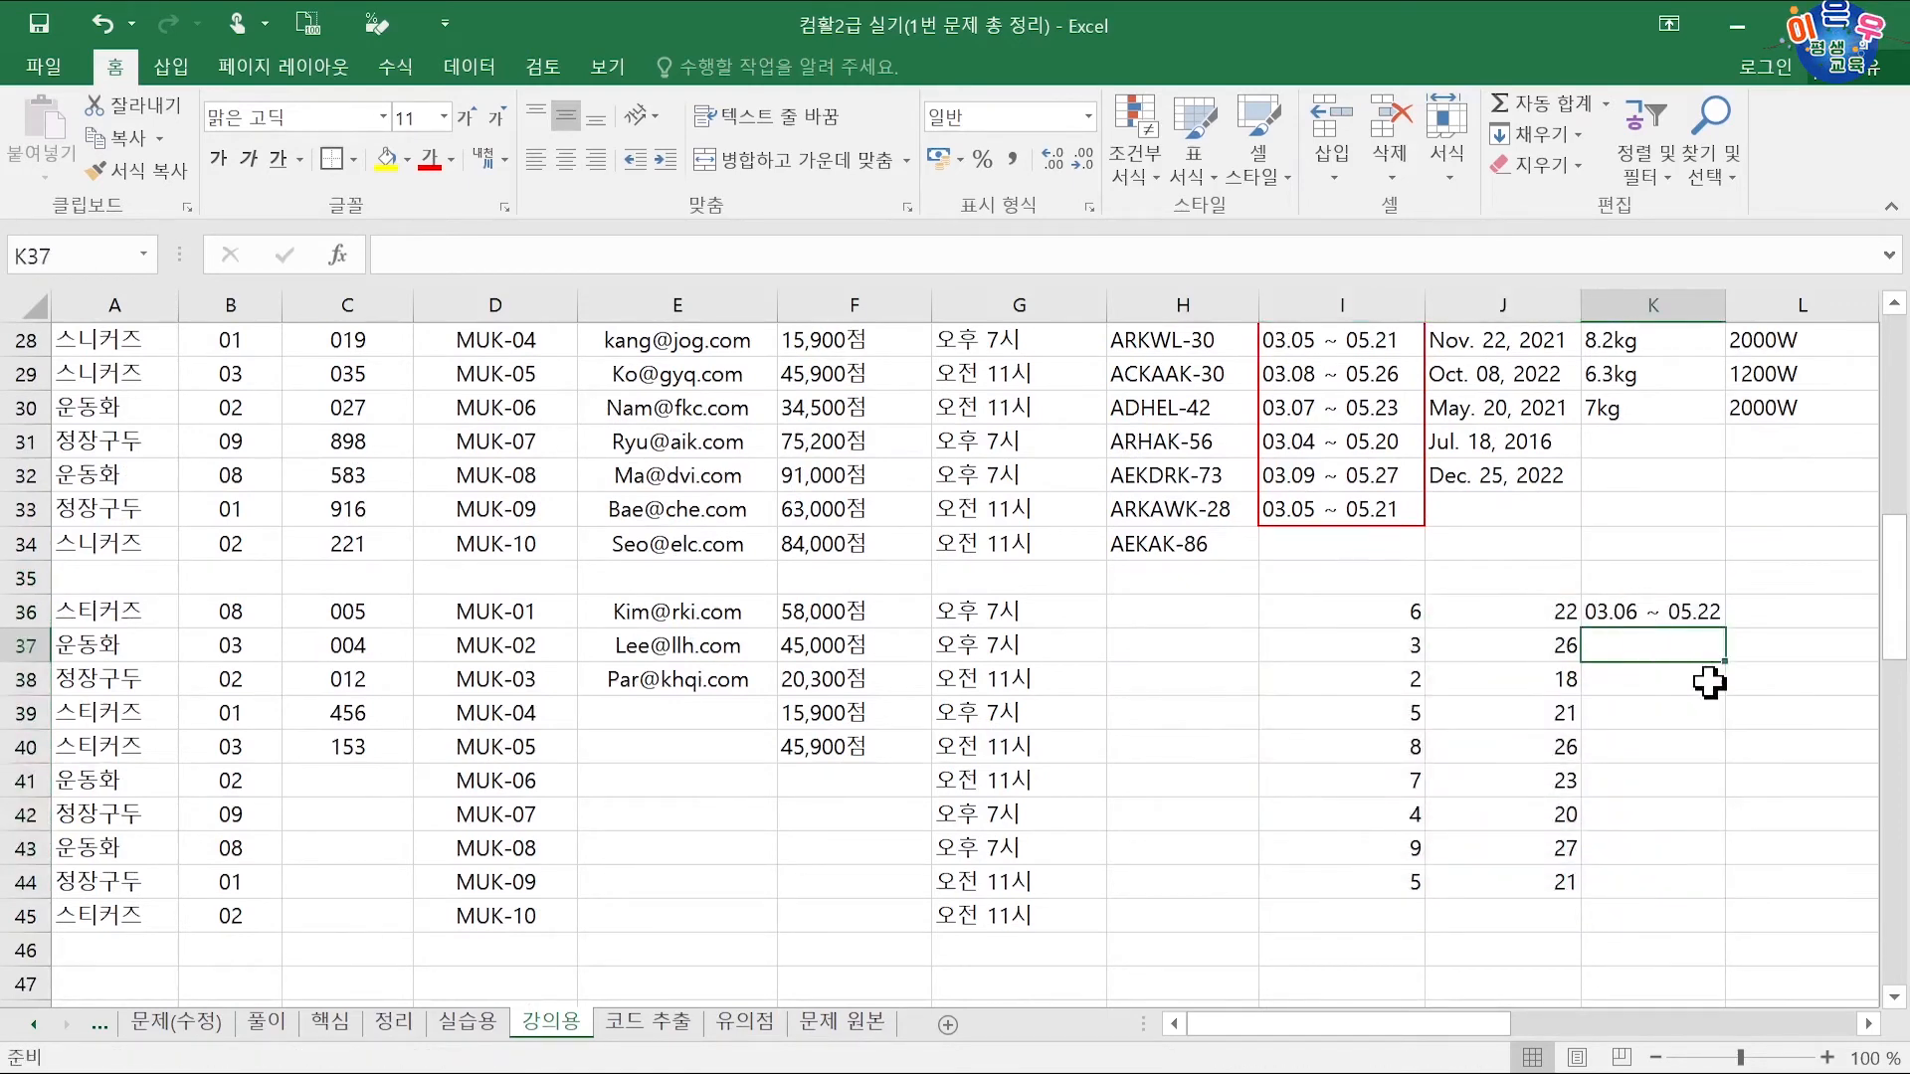
key("ctrl+e")
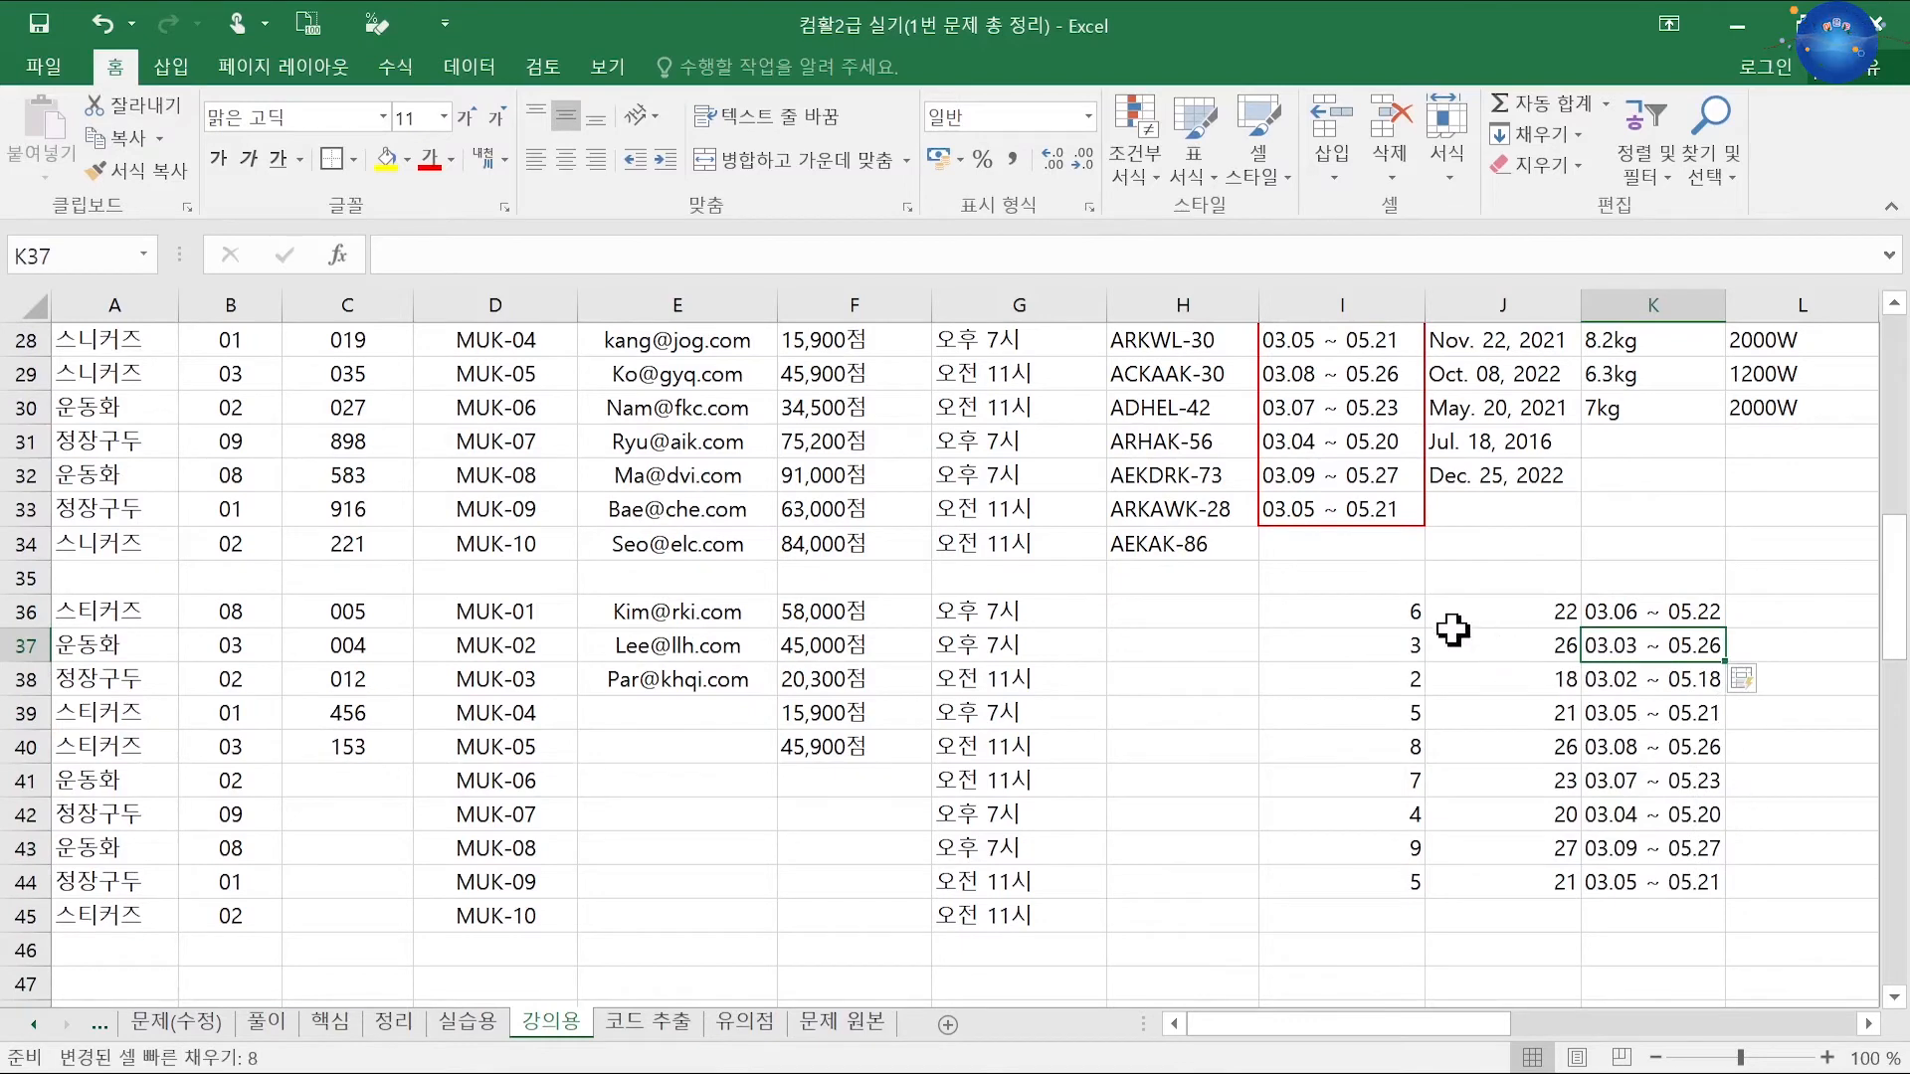
left_click_drag(1407, 610, 1616, 865)
left_click_drag(1419, 597, 1420, 572)
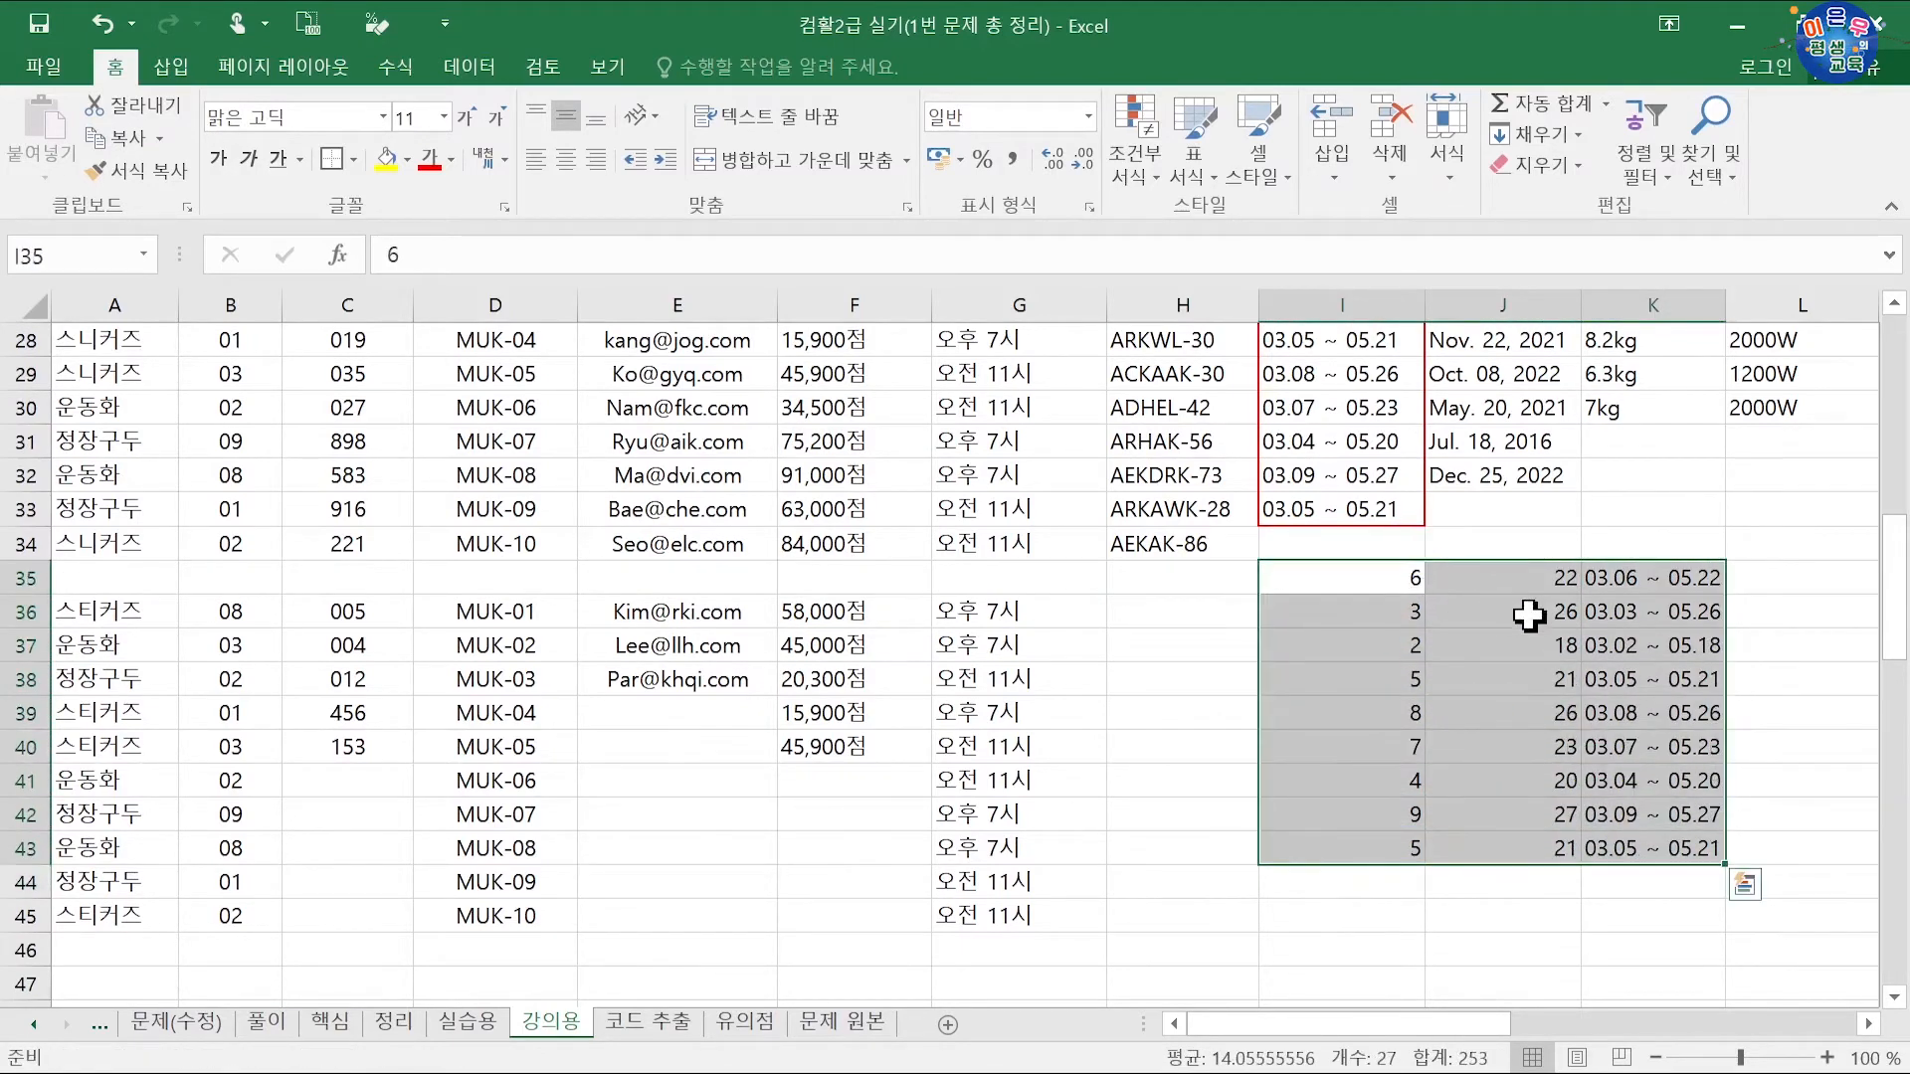
left_click_drag(1612, 611, 1644, 839)
key("Delete")
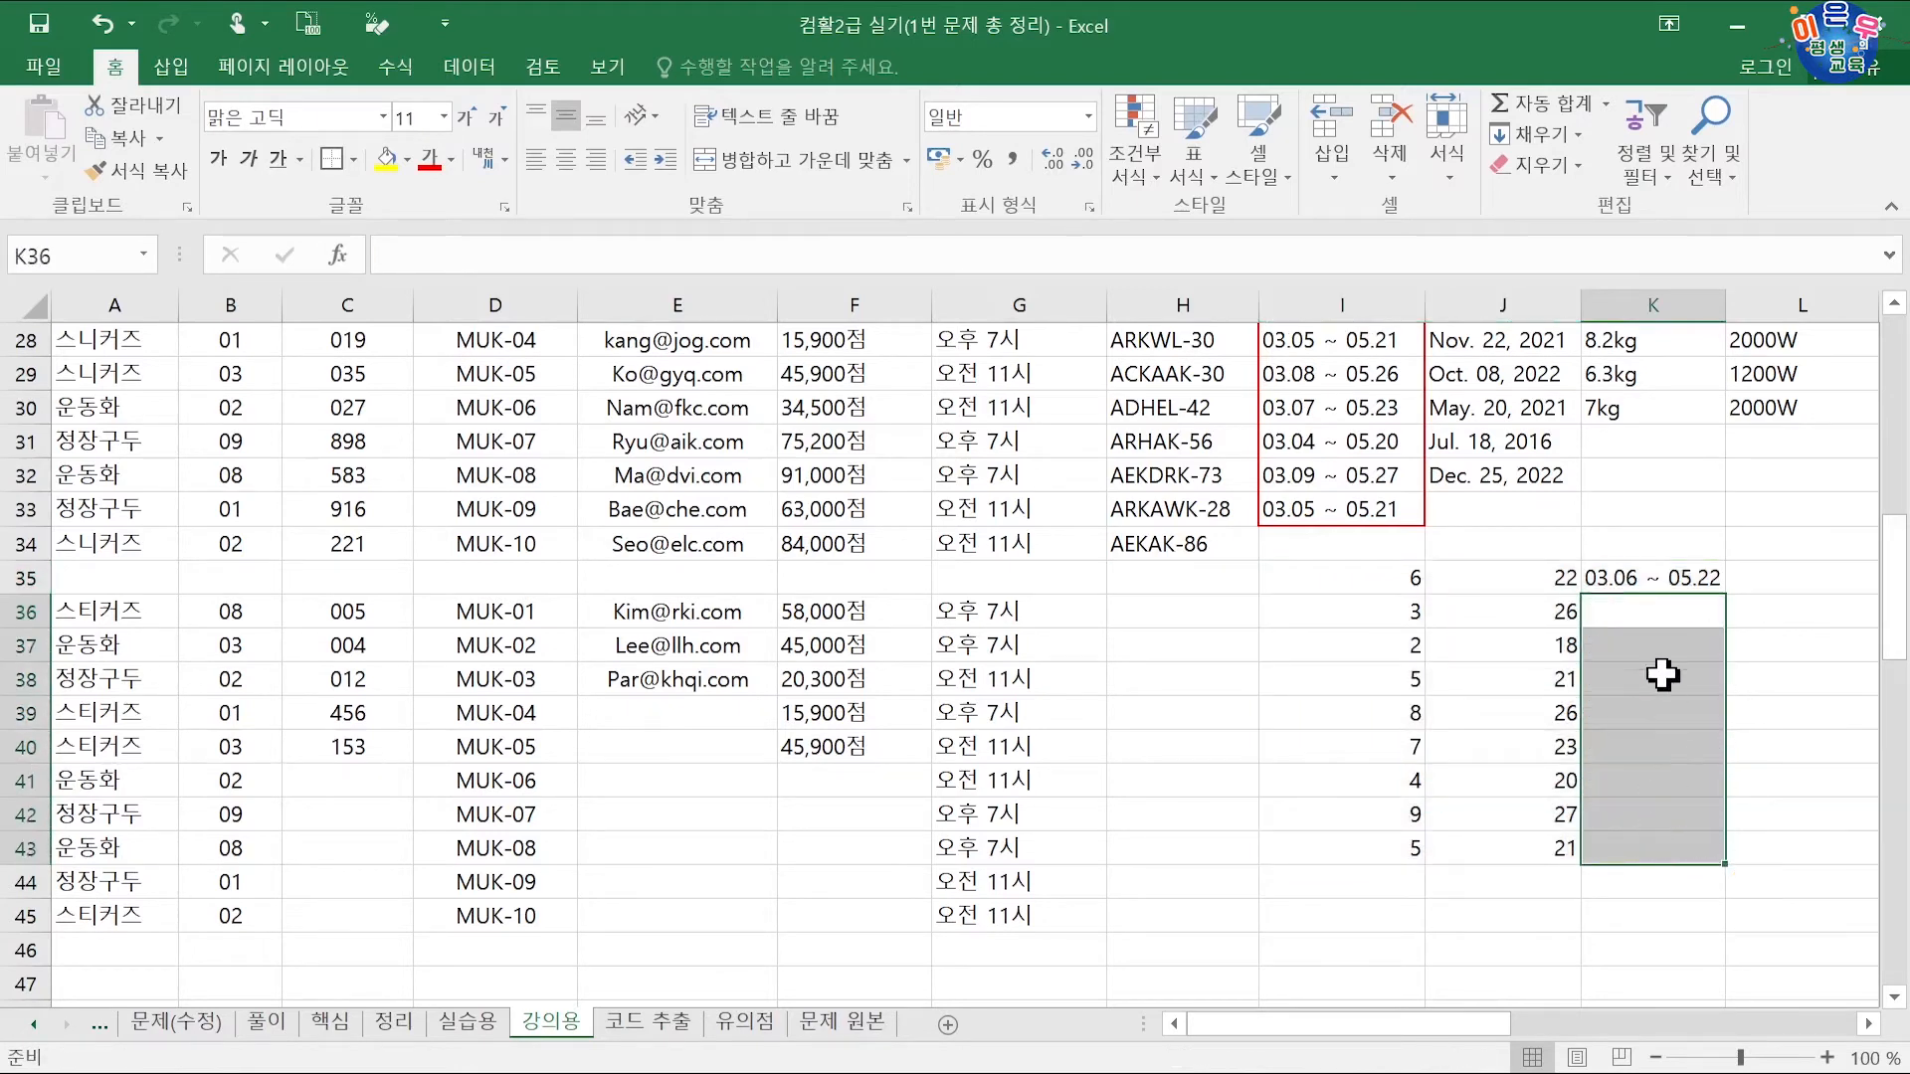
left_click_drag(1660, 585, 1669, 855)
key("ctrl+e")
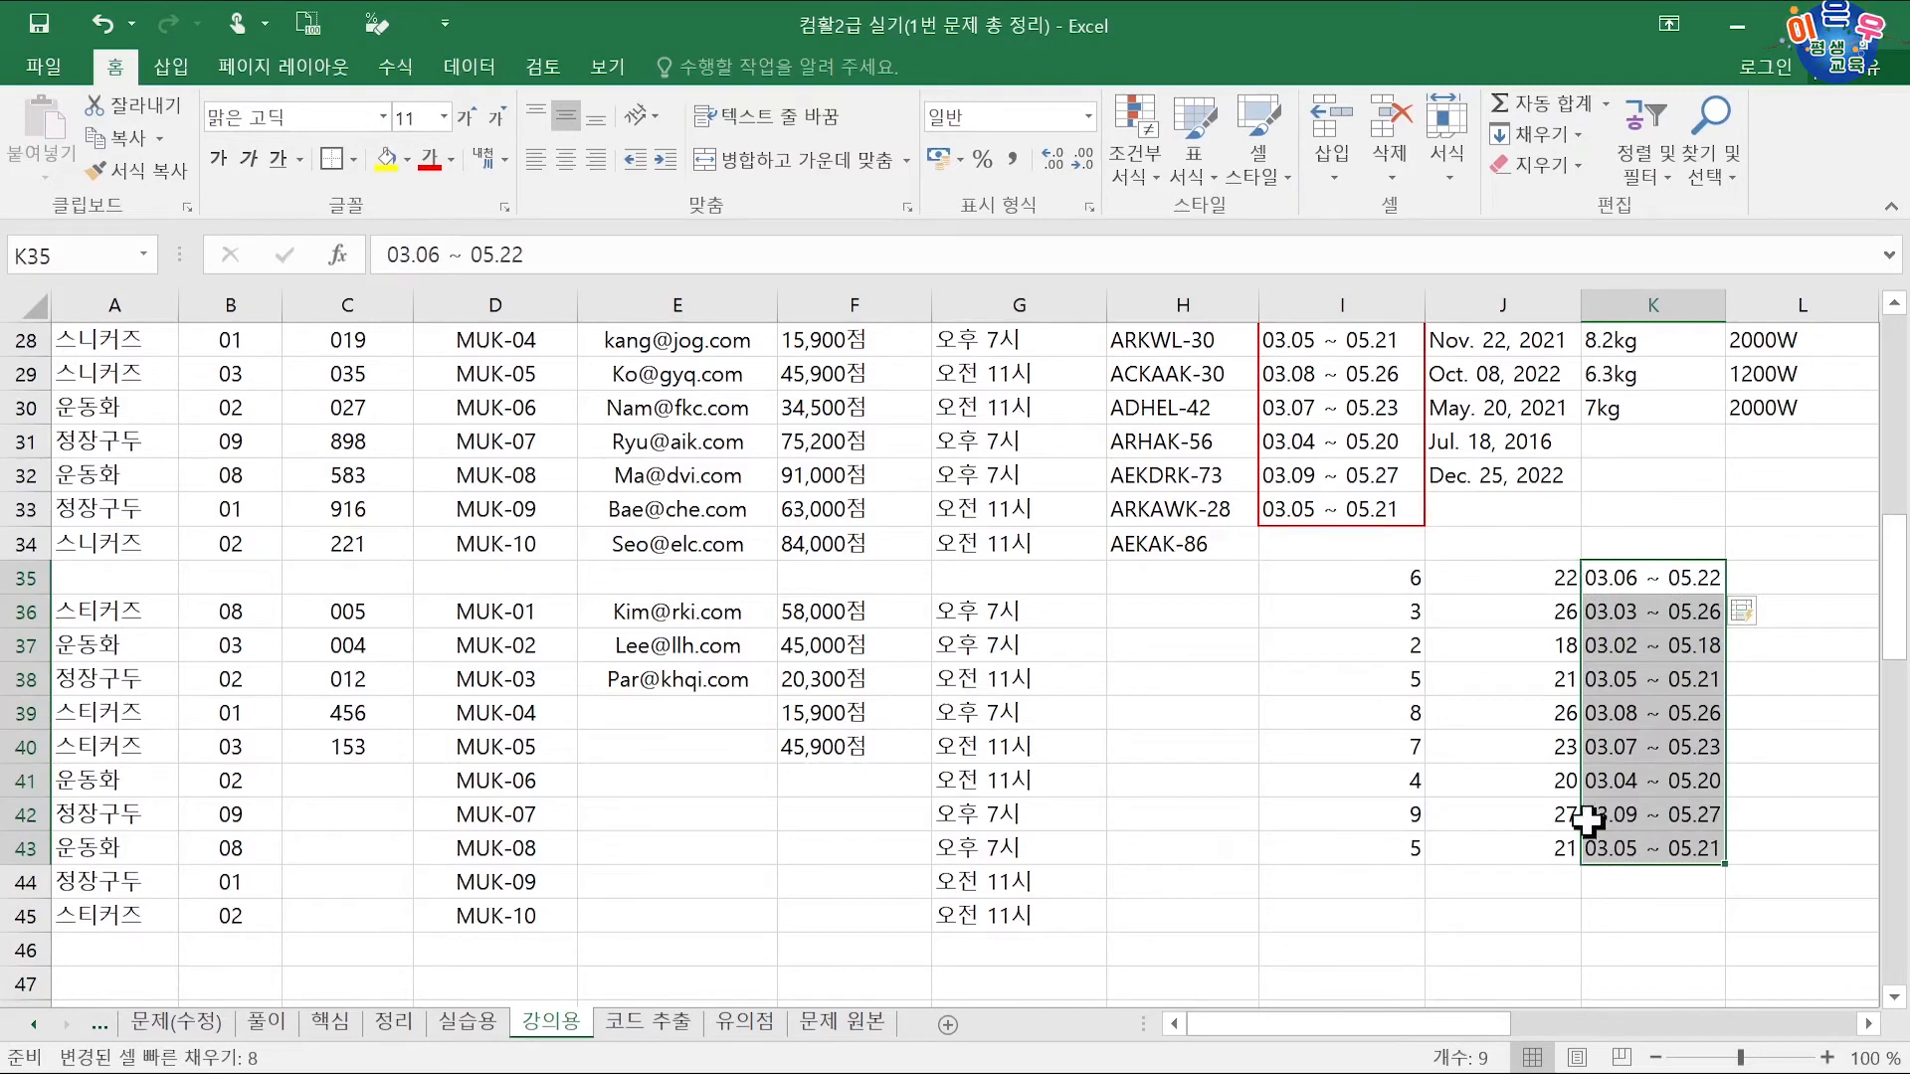
Step: Clear the start and end days in I35:J43 and move the periods into I36:I44
left_click_drag(1375, 583, 1633, 845)
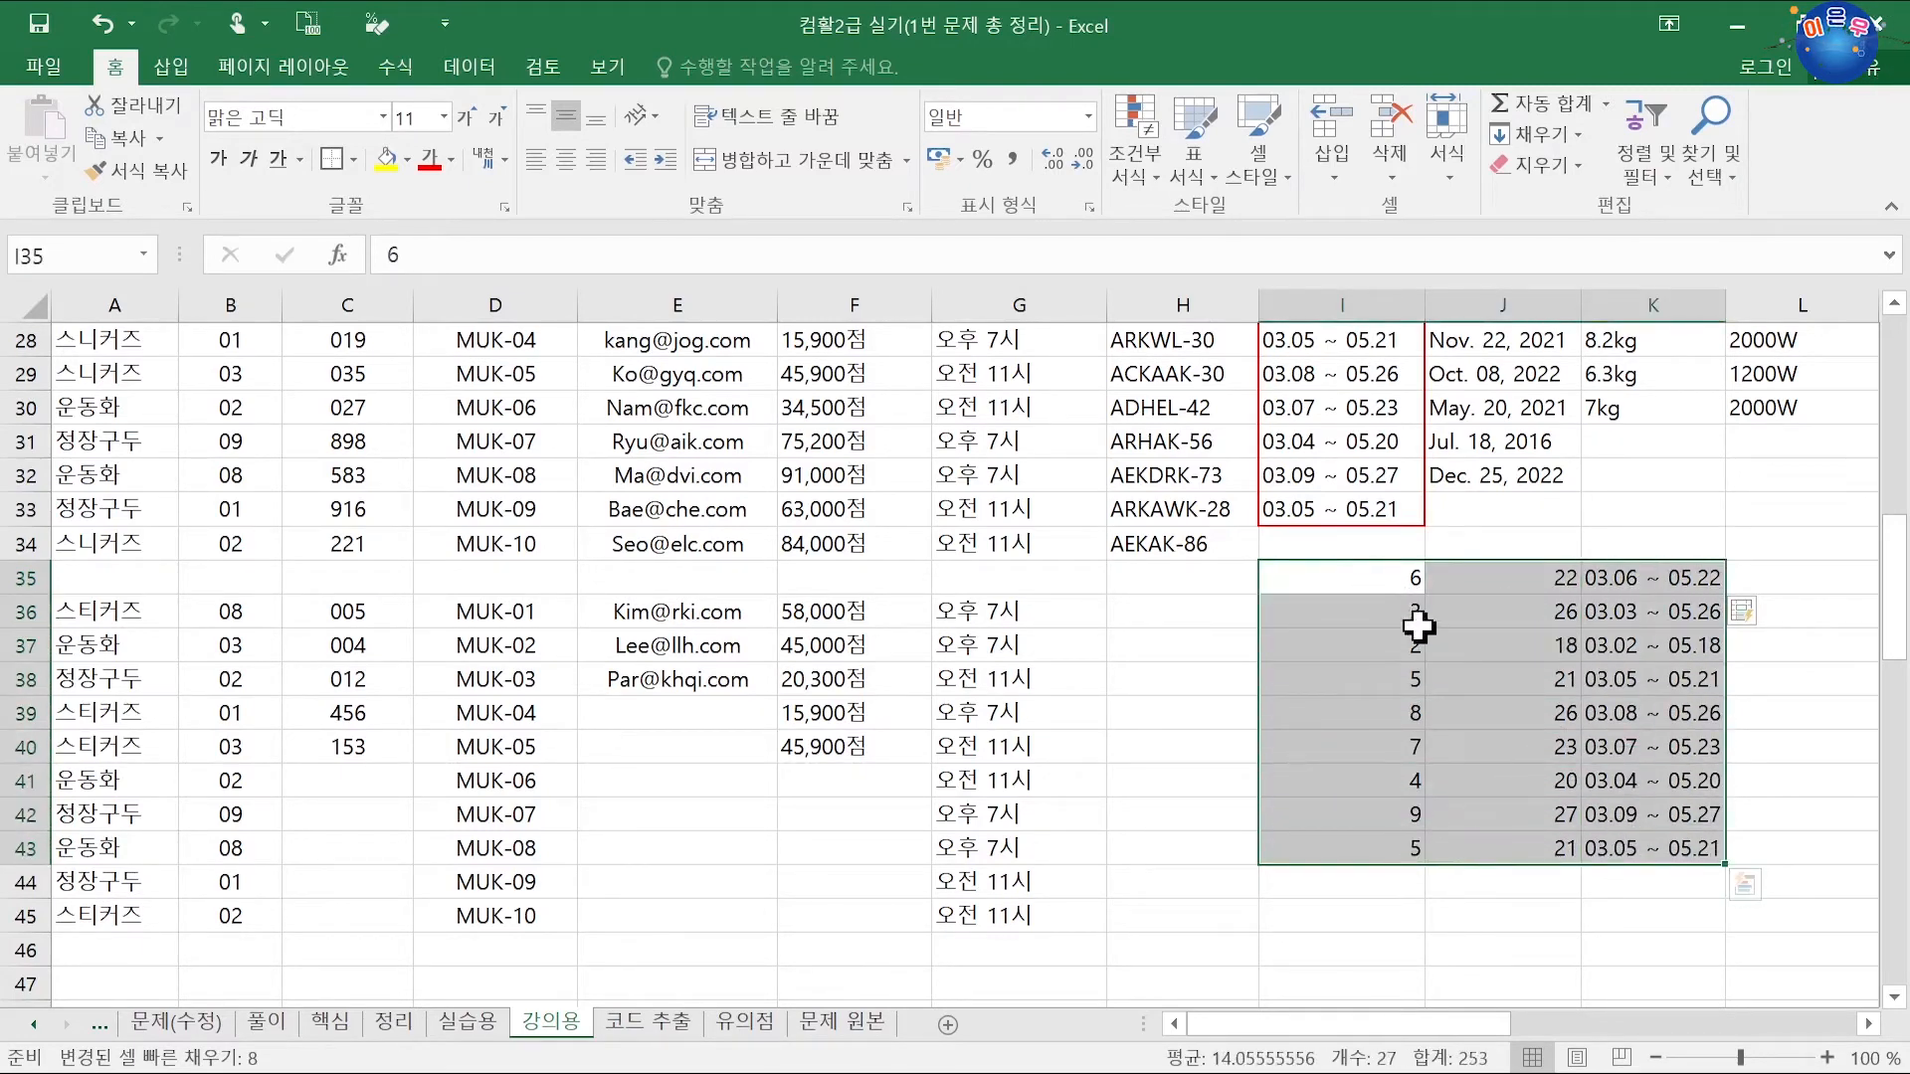
left_click_drag(1355, 570, 1476, 839)
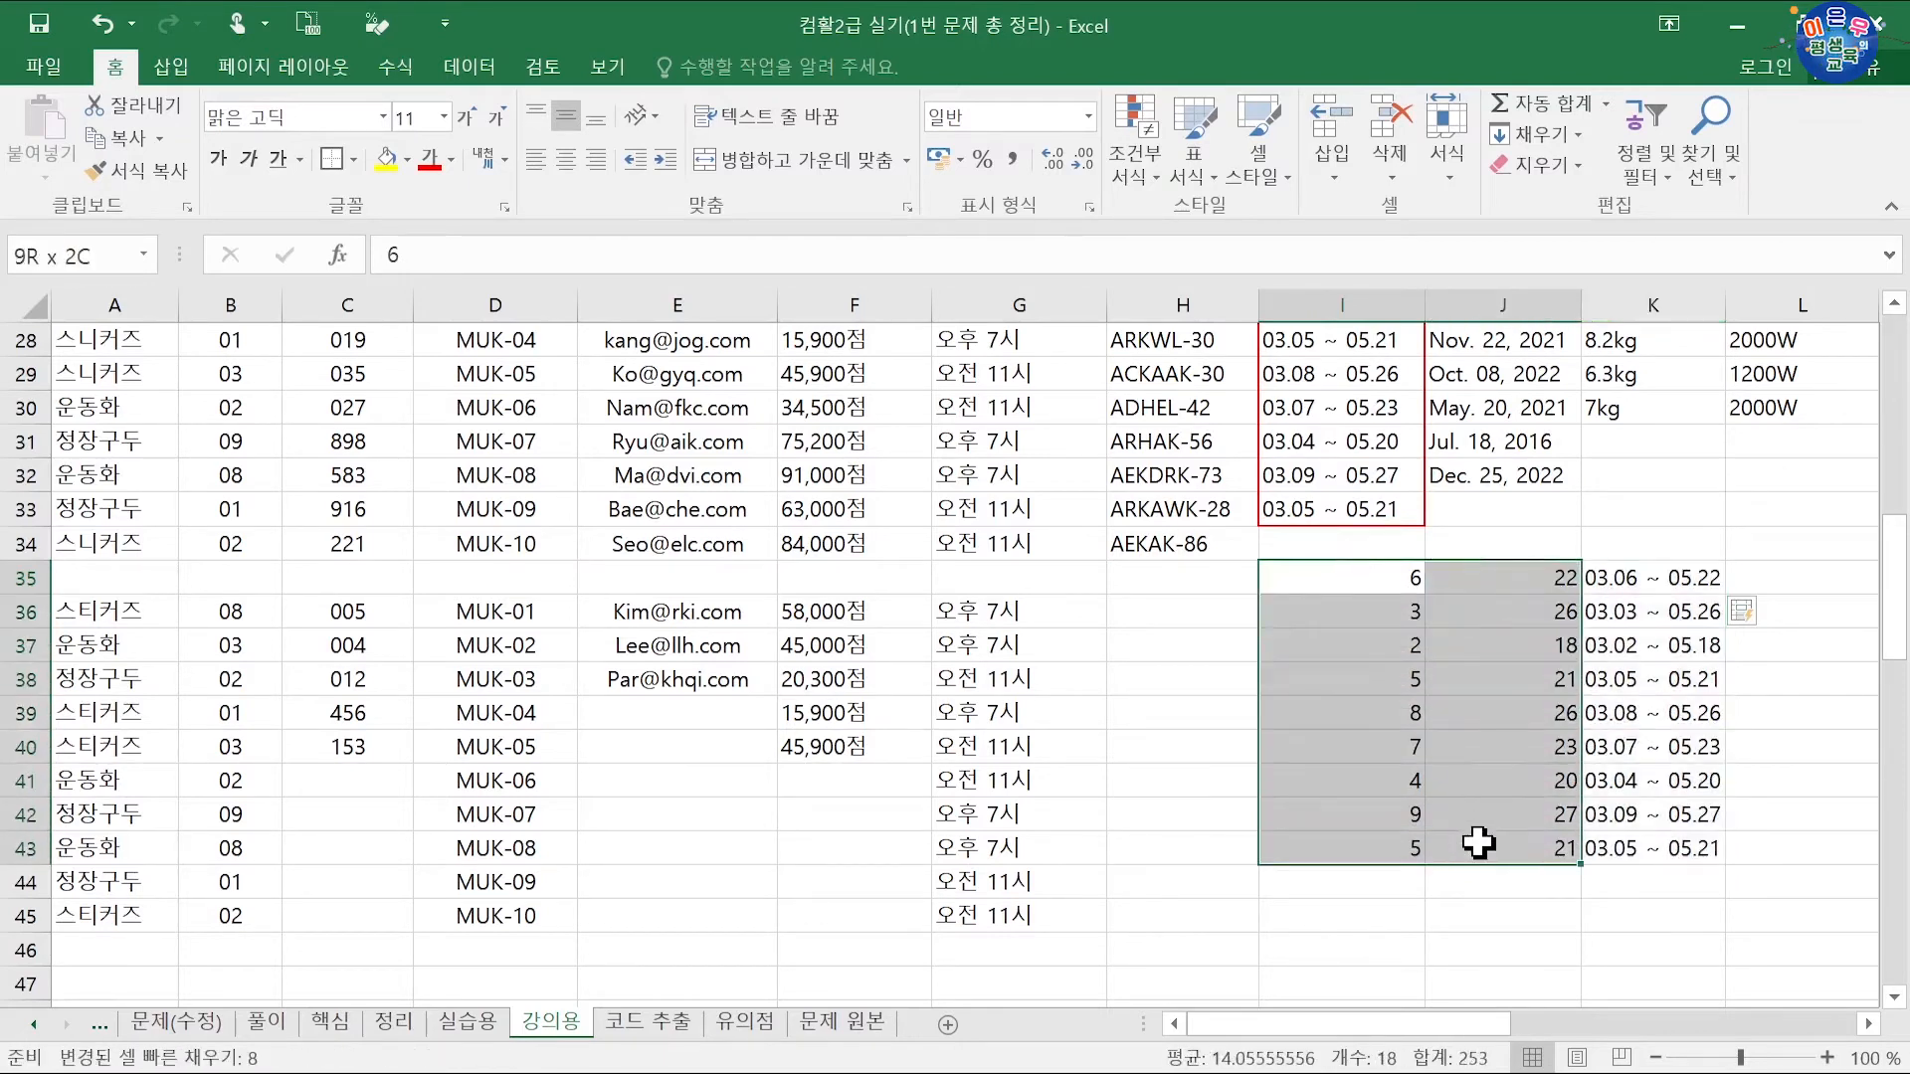
key("Delete")
left_click_drag(1627, 594, 1298, 869)
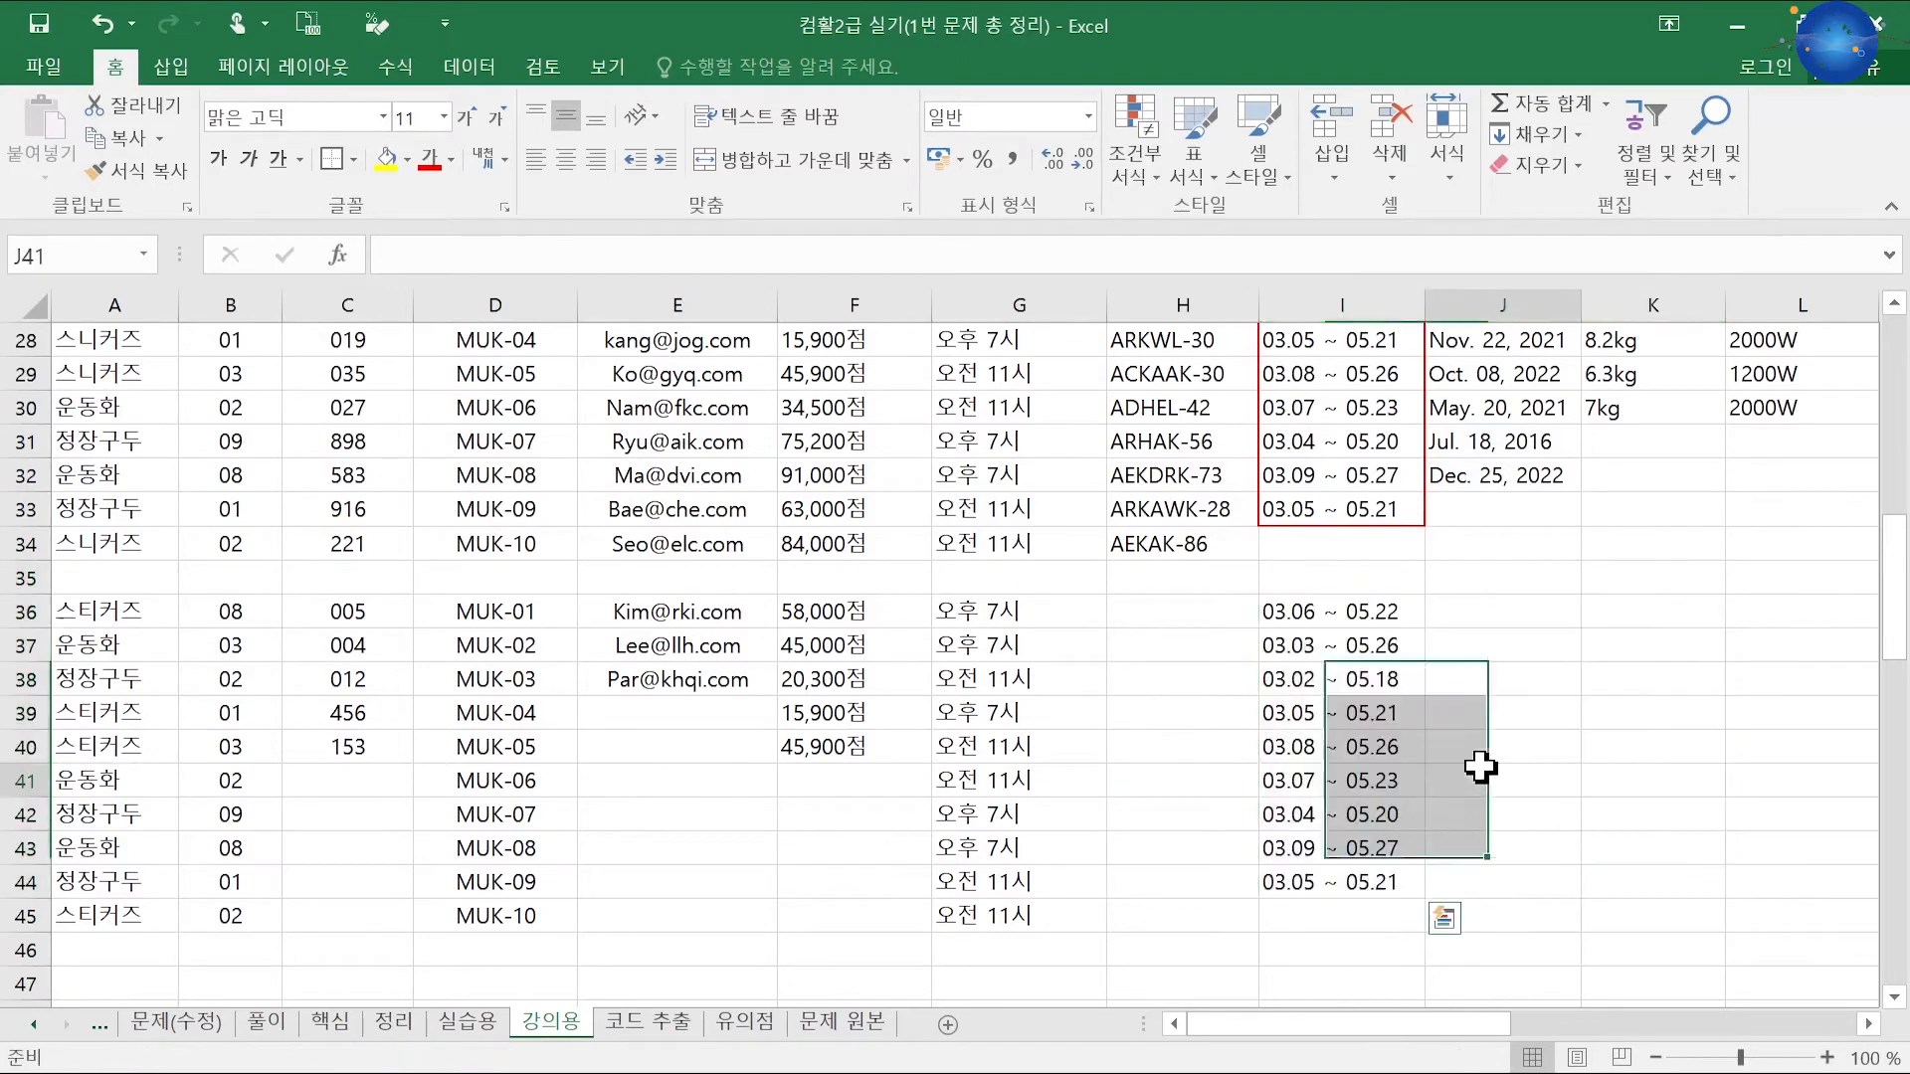
left_click(1483, 771)
scroll(1556, 789, "up", 3)
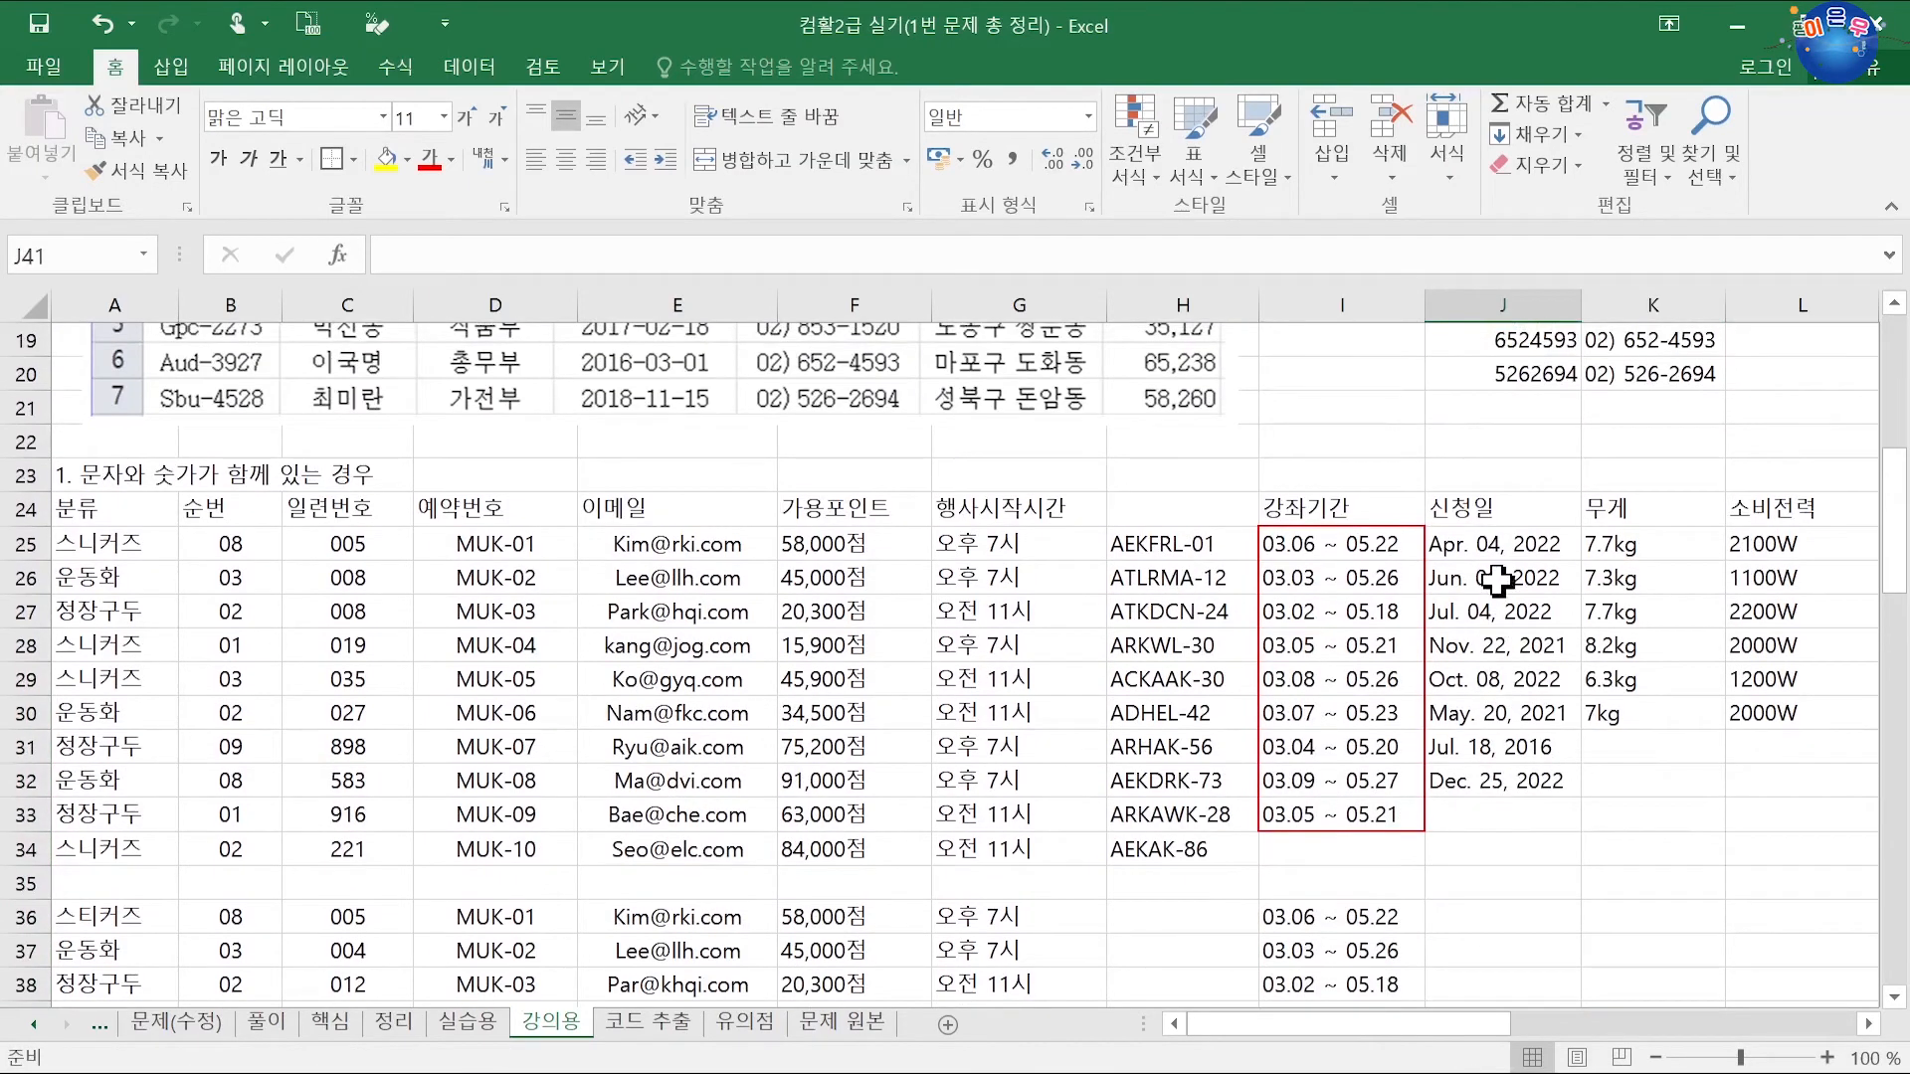
left_click(1501, 550)
left_click(1492, 585)
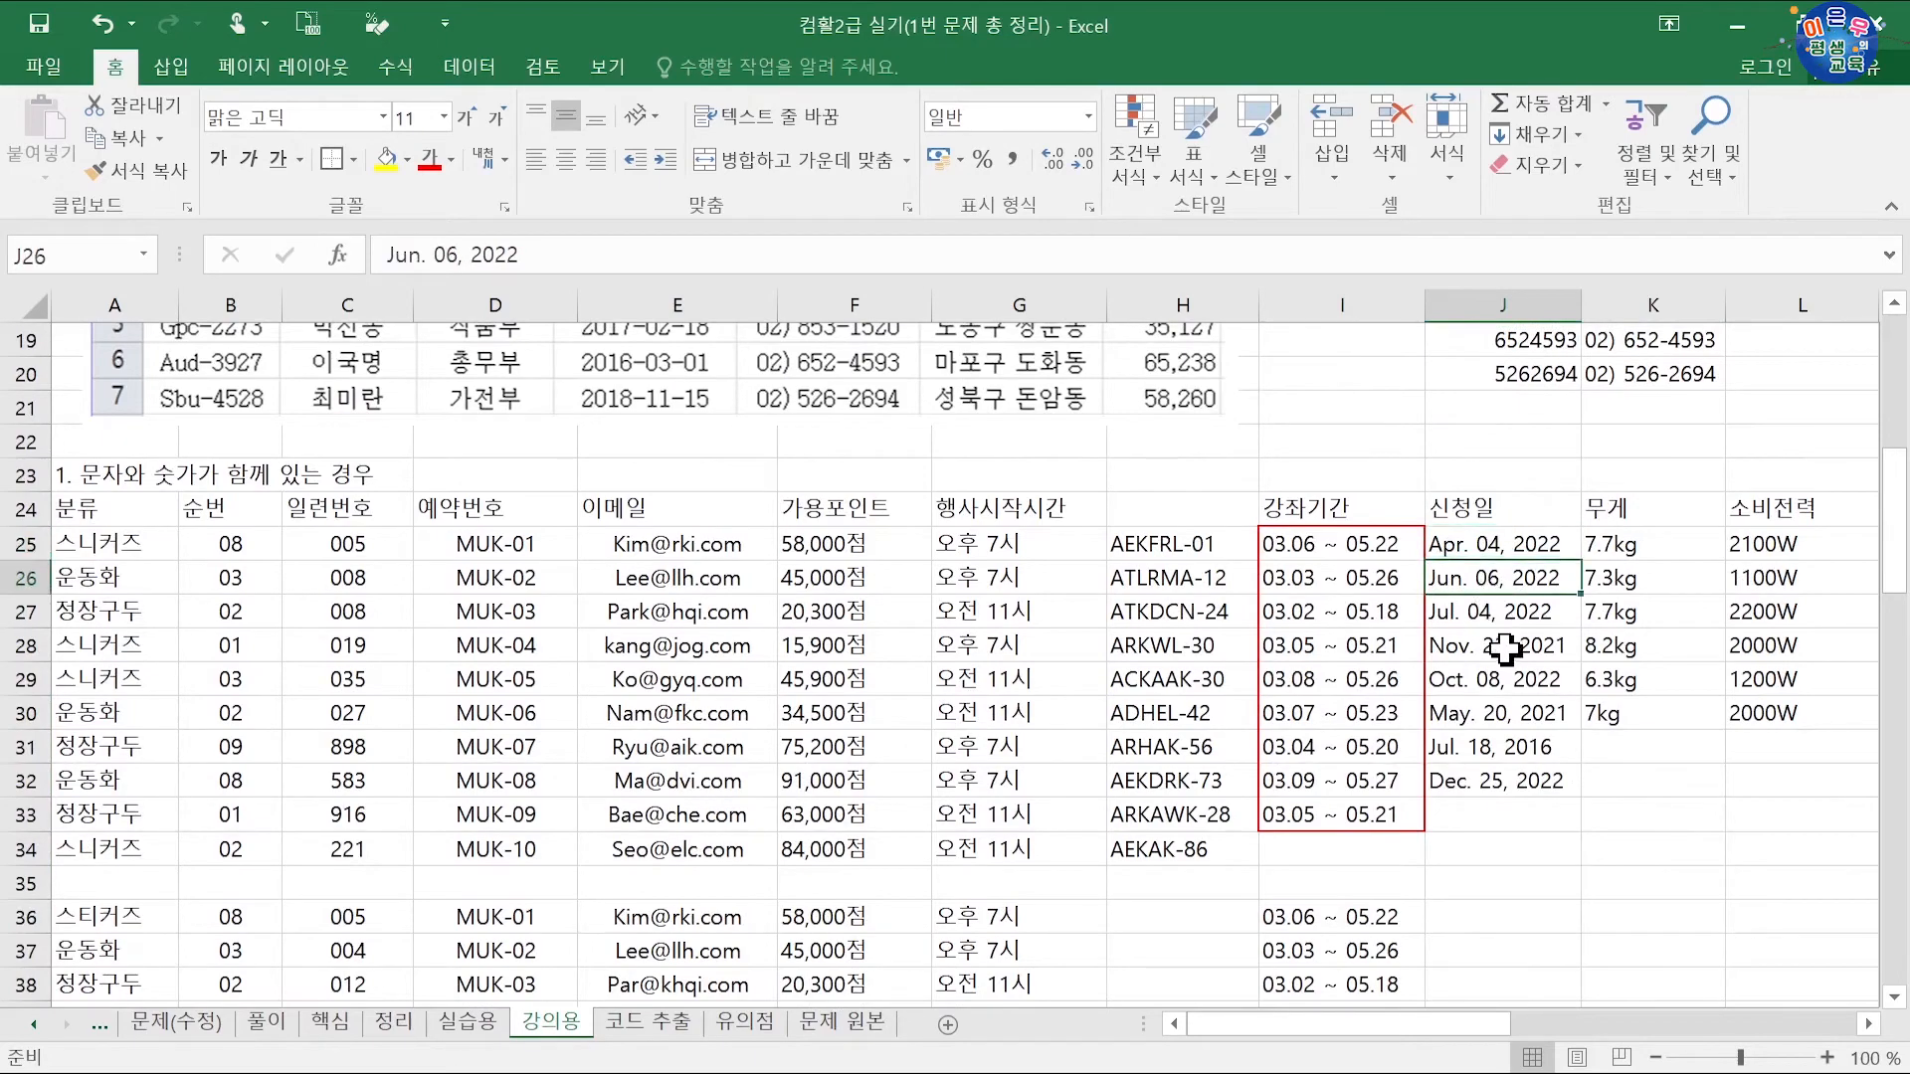
left_click(1505, 649)
left_click(1499, 575)
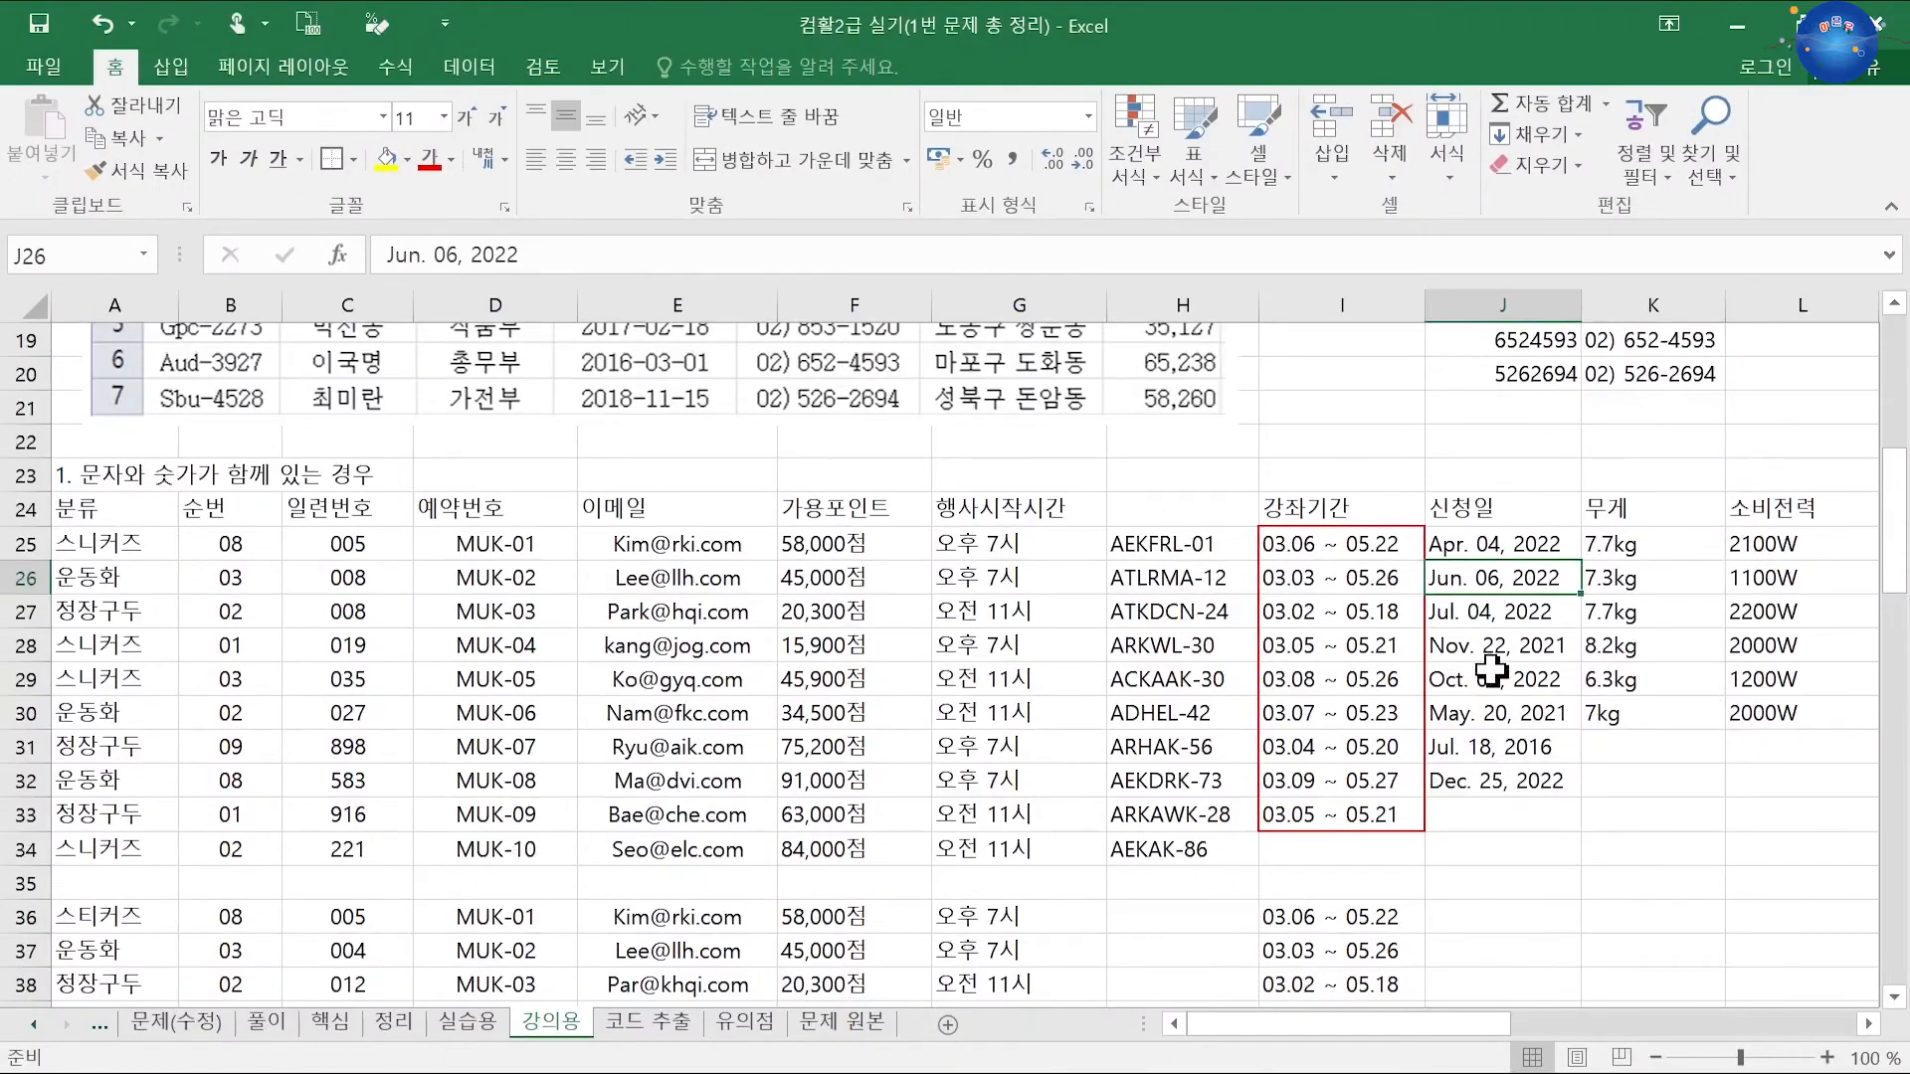
scroll(1545, 762, "down", 2)
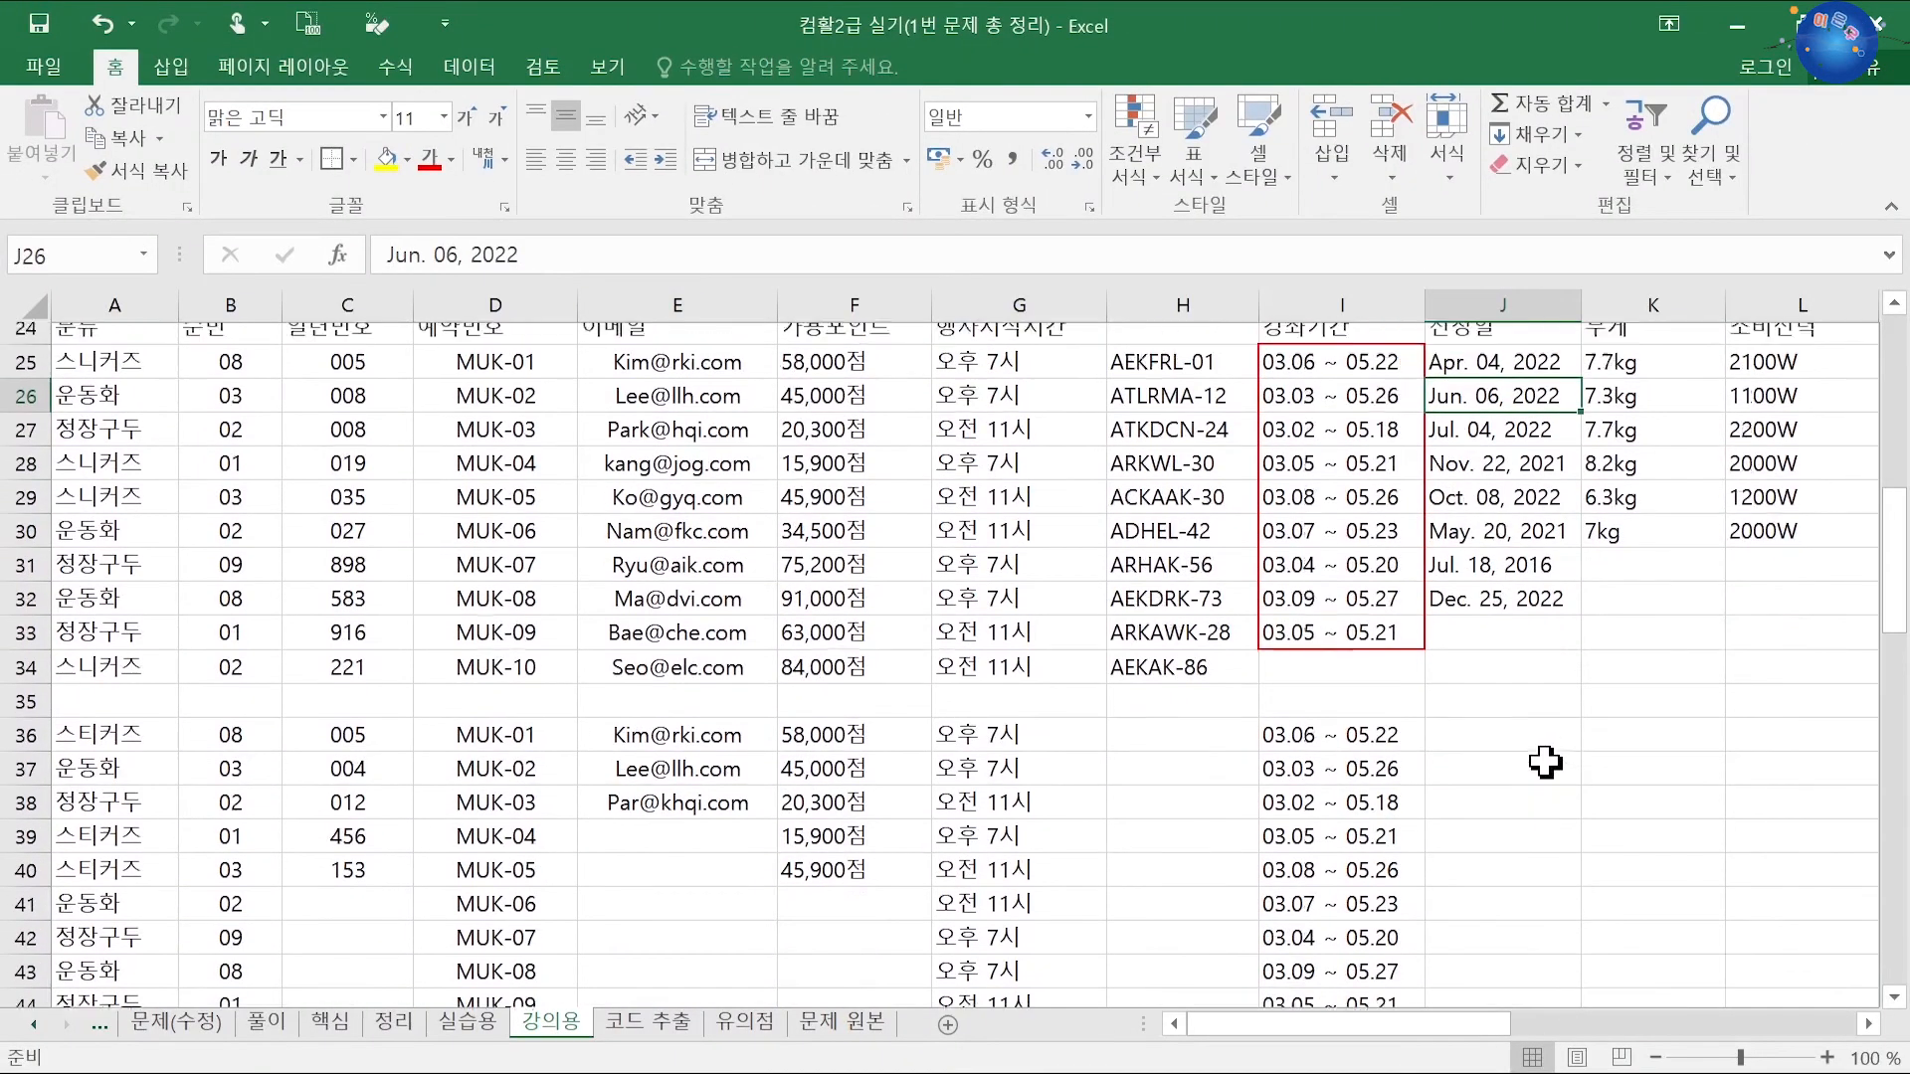
scroll(1545, 762, "up", 1)
left_click(1519, 448)
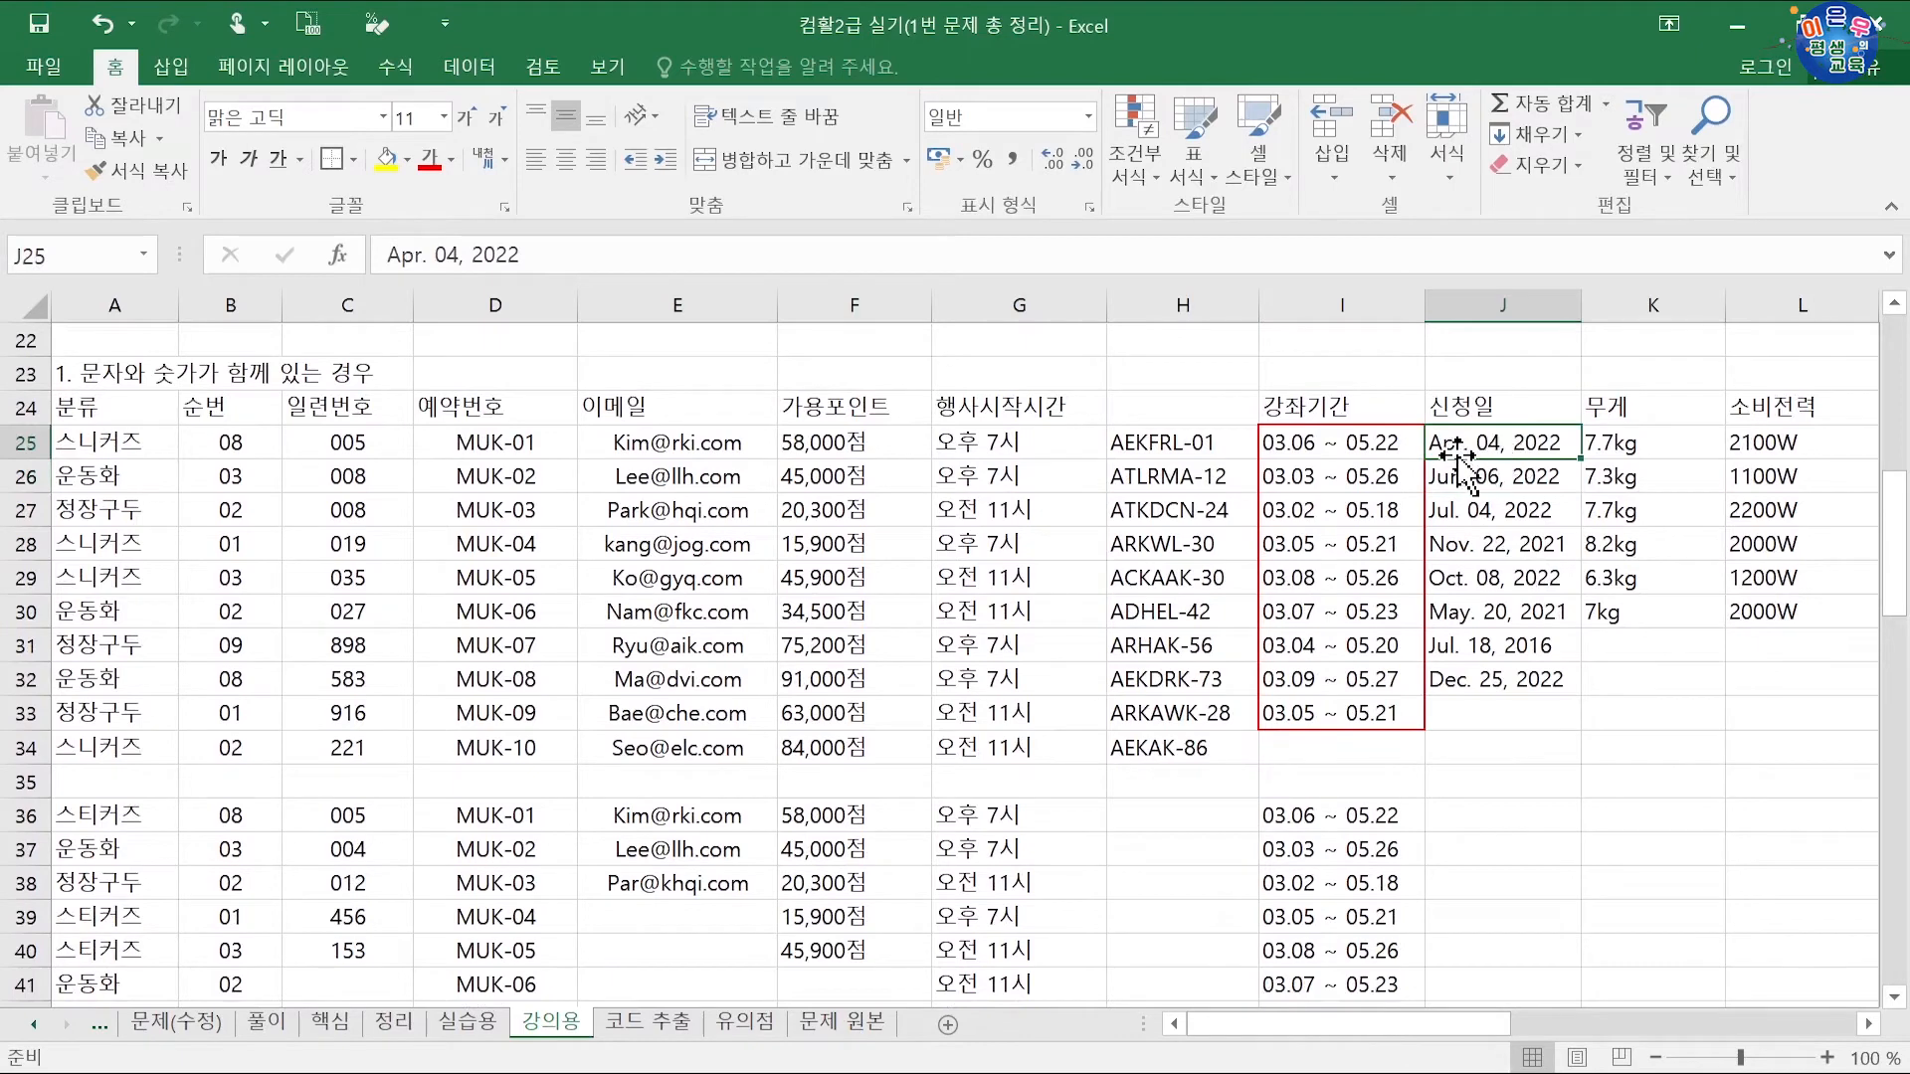
left_click(1489, 813)
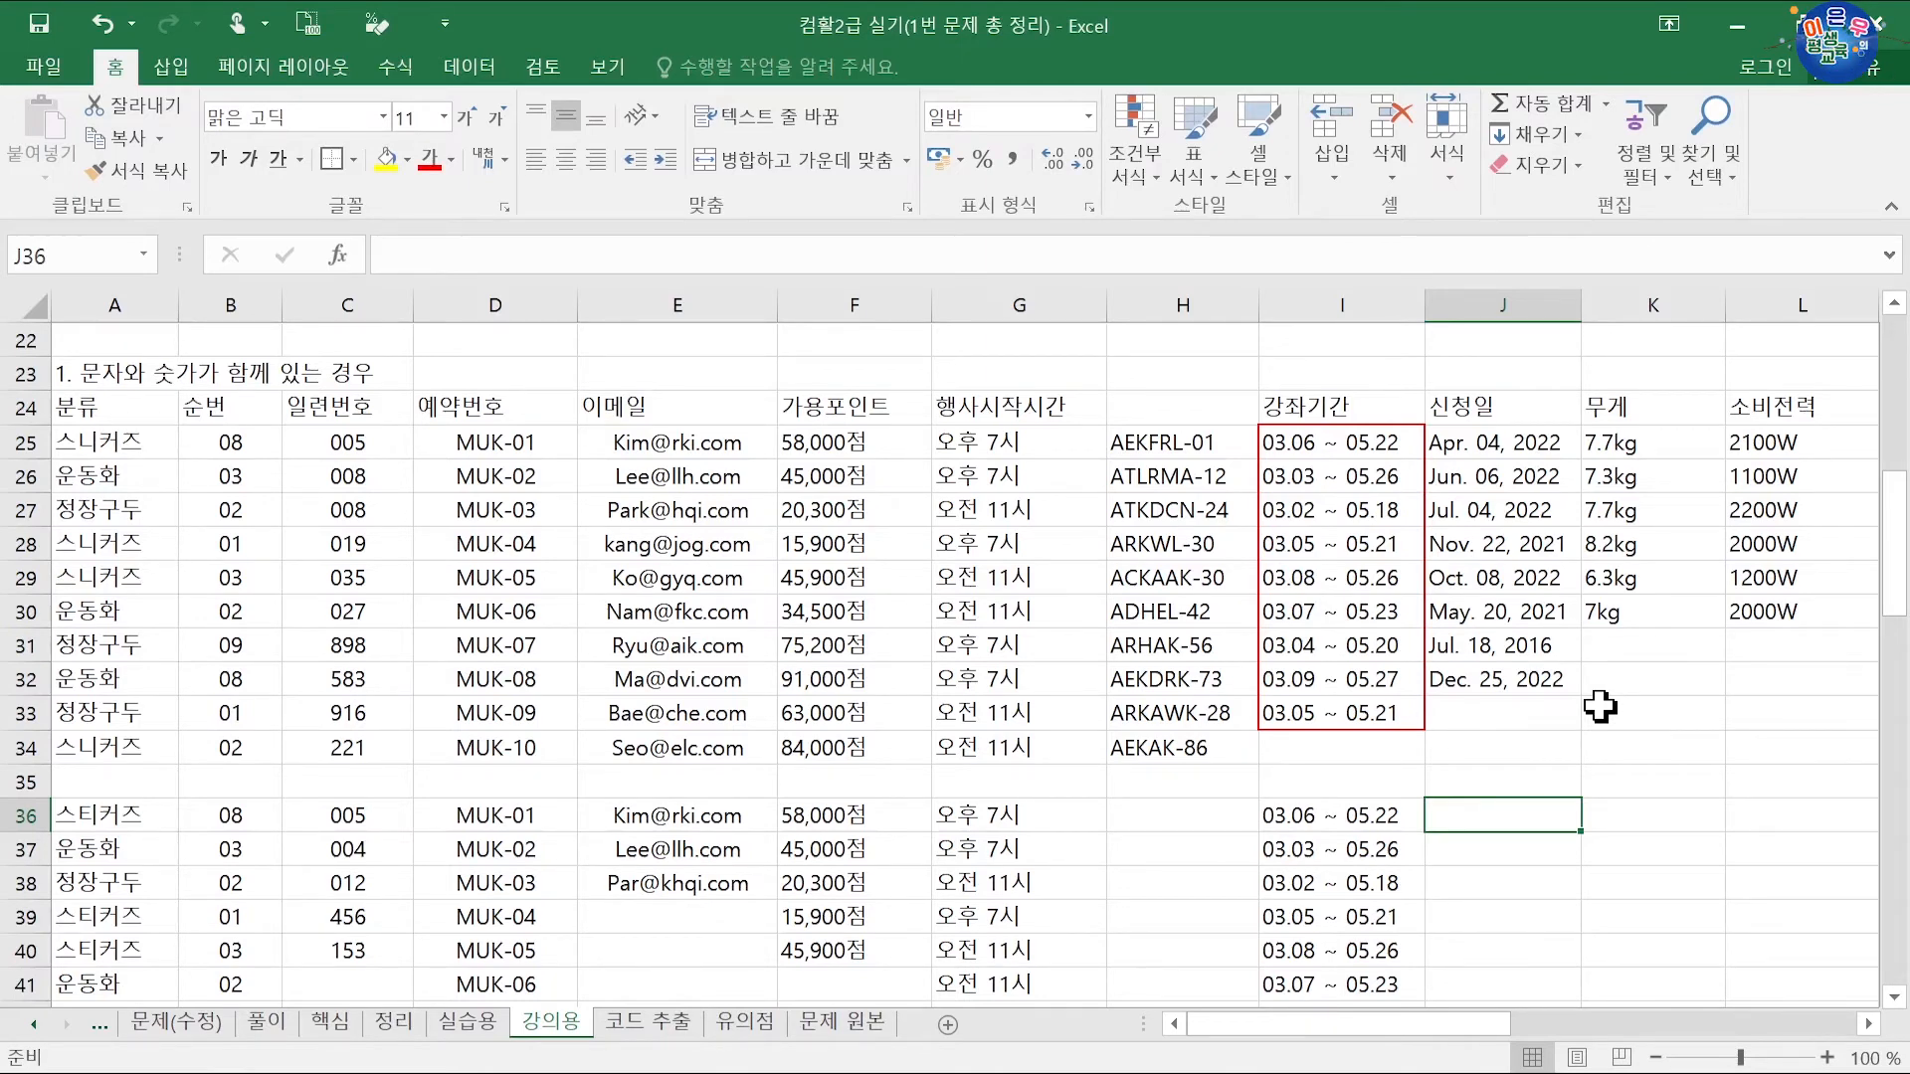
Step: Type 22-4-4, 22-6-6, 22-7-4 and 22-11-22 into J36:J39 as dates
type("22-4-4")
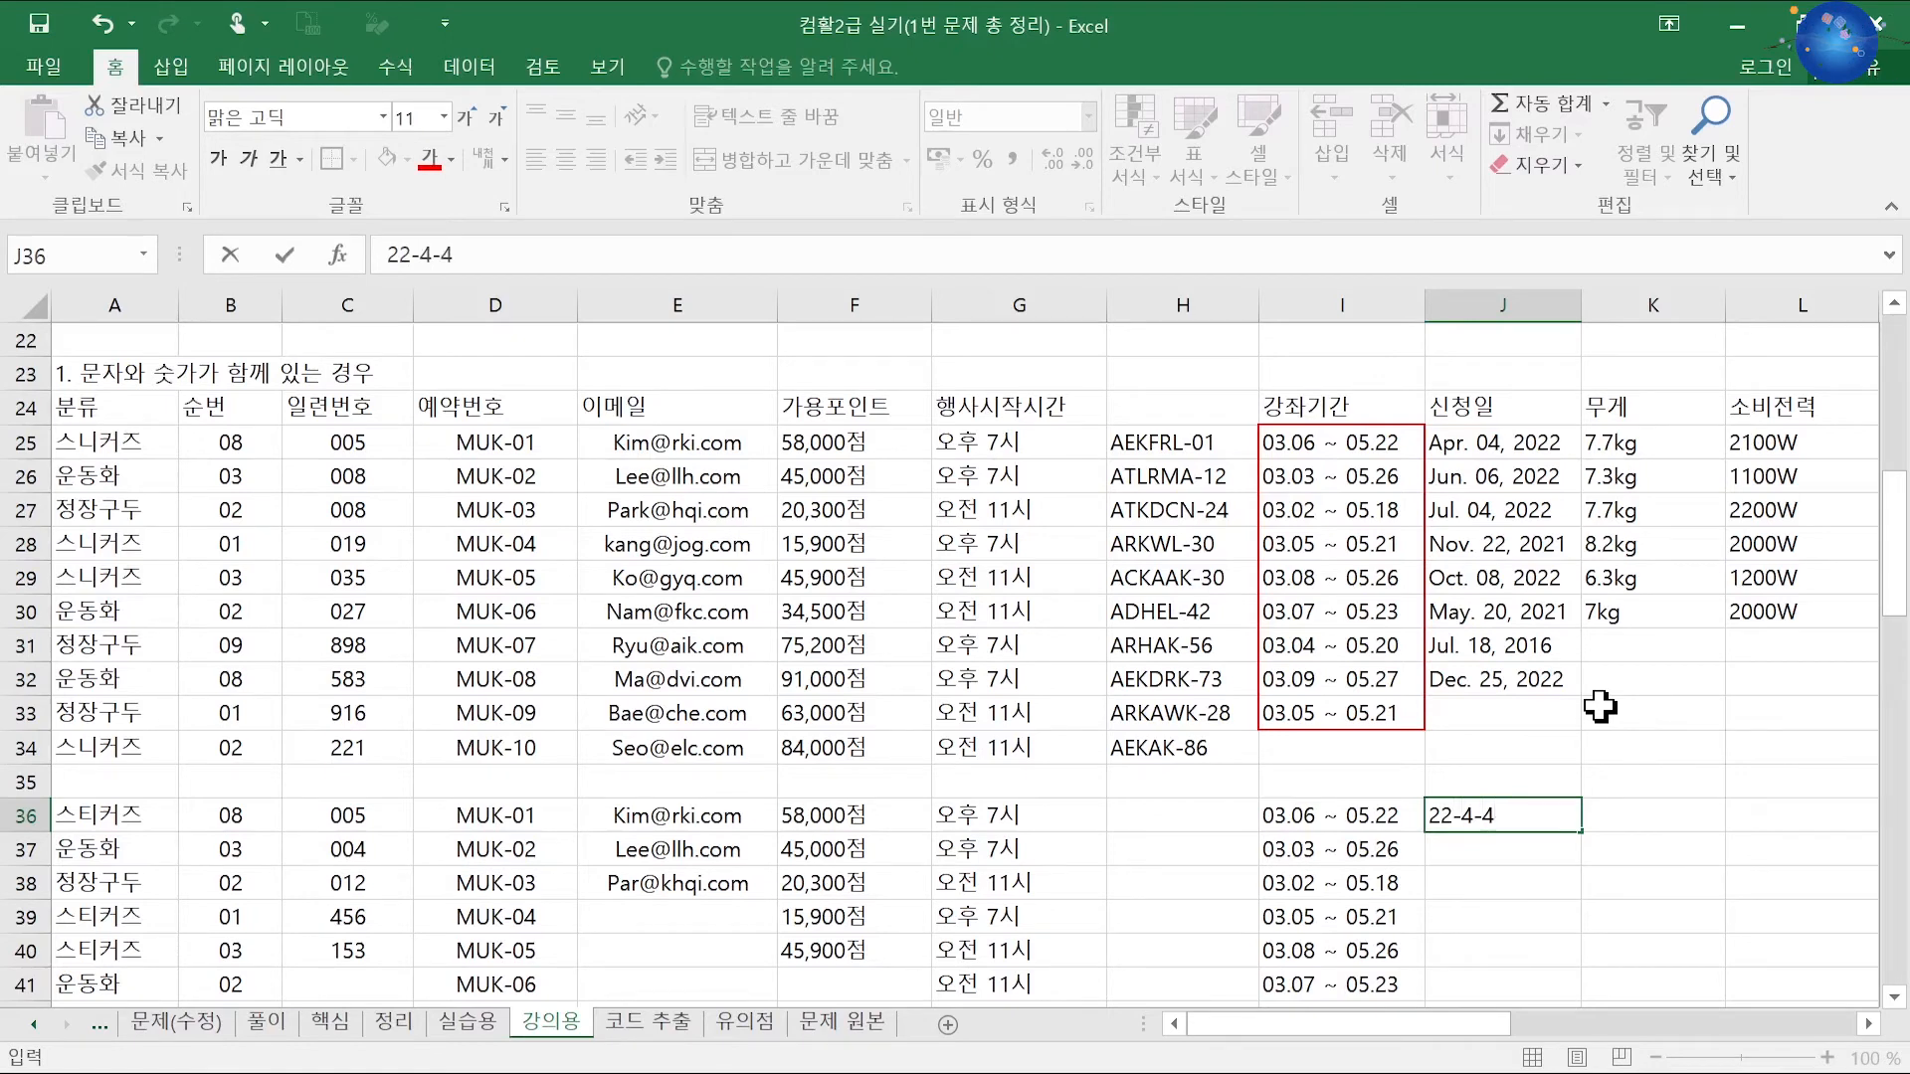
key("Return")
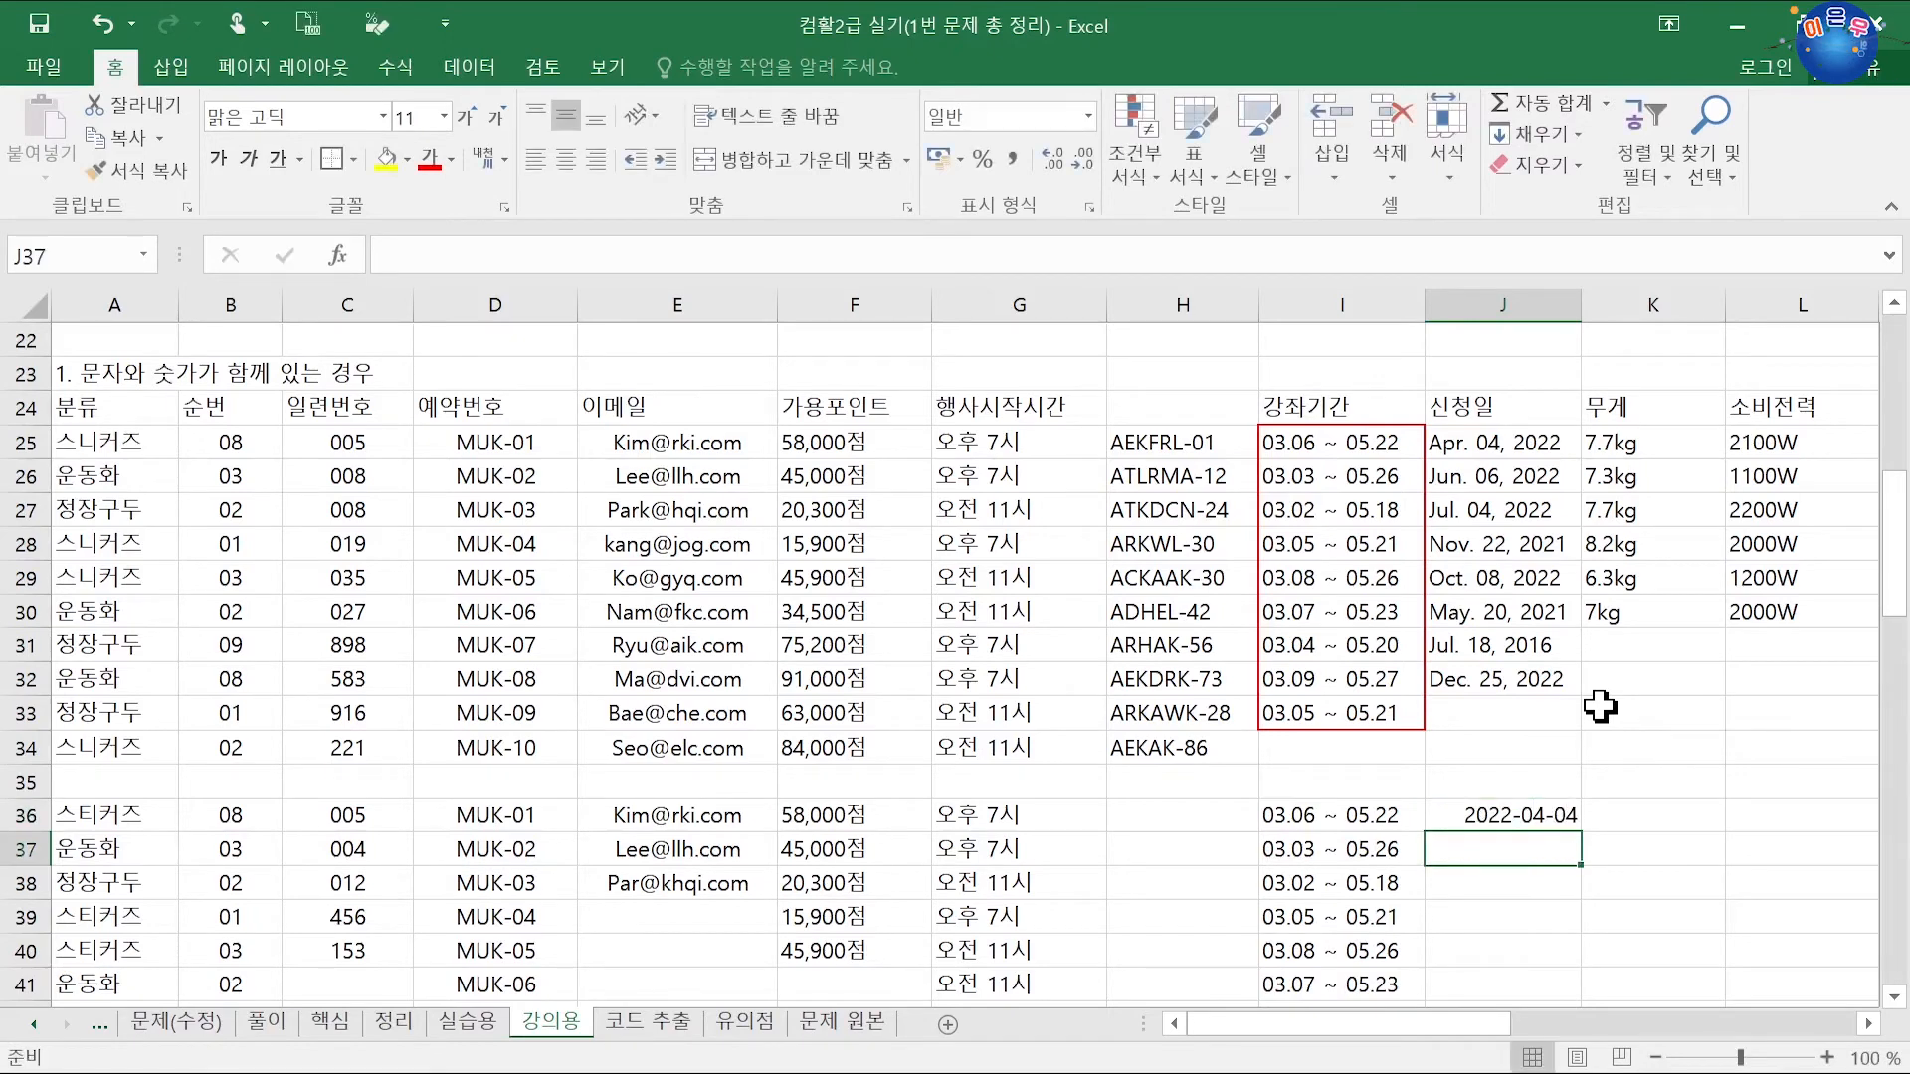
type("22-6-6")
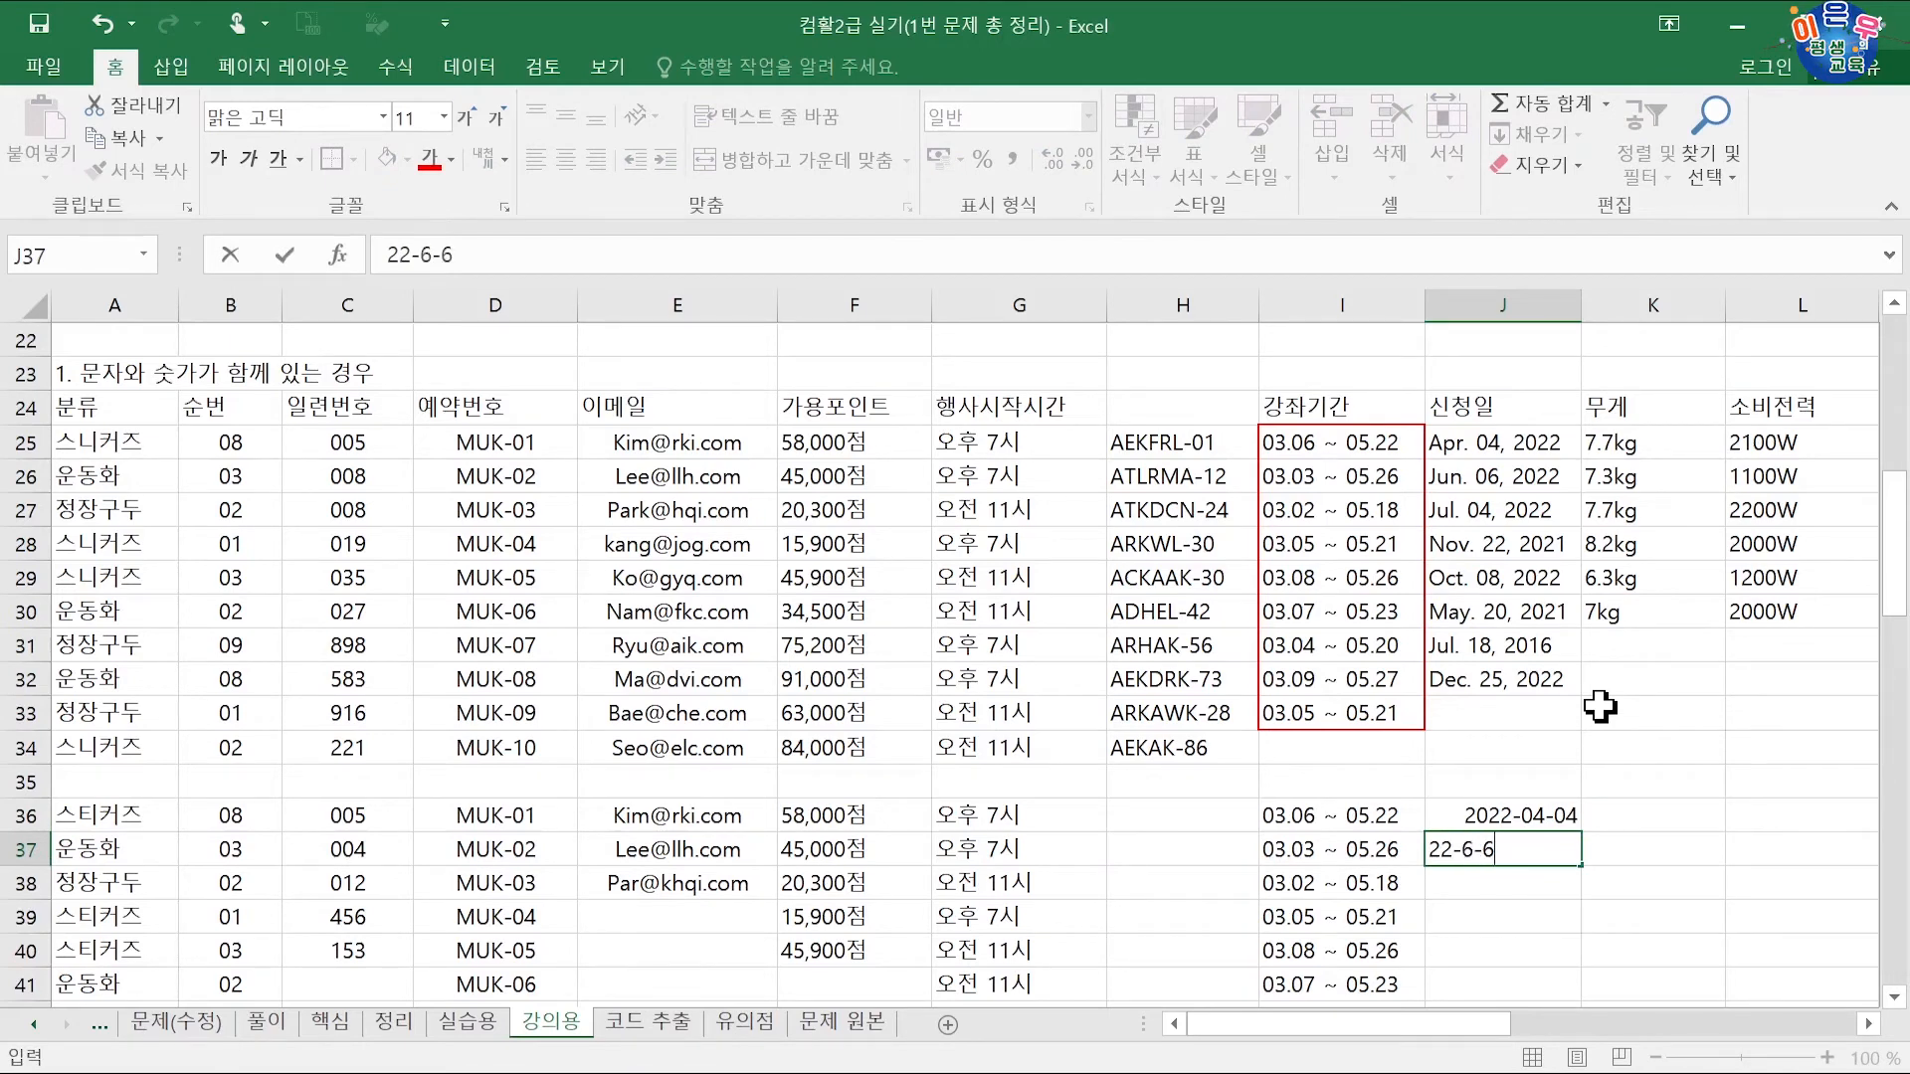
key("Return")
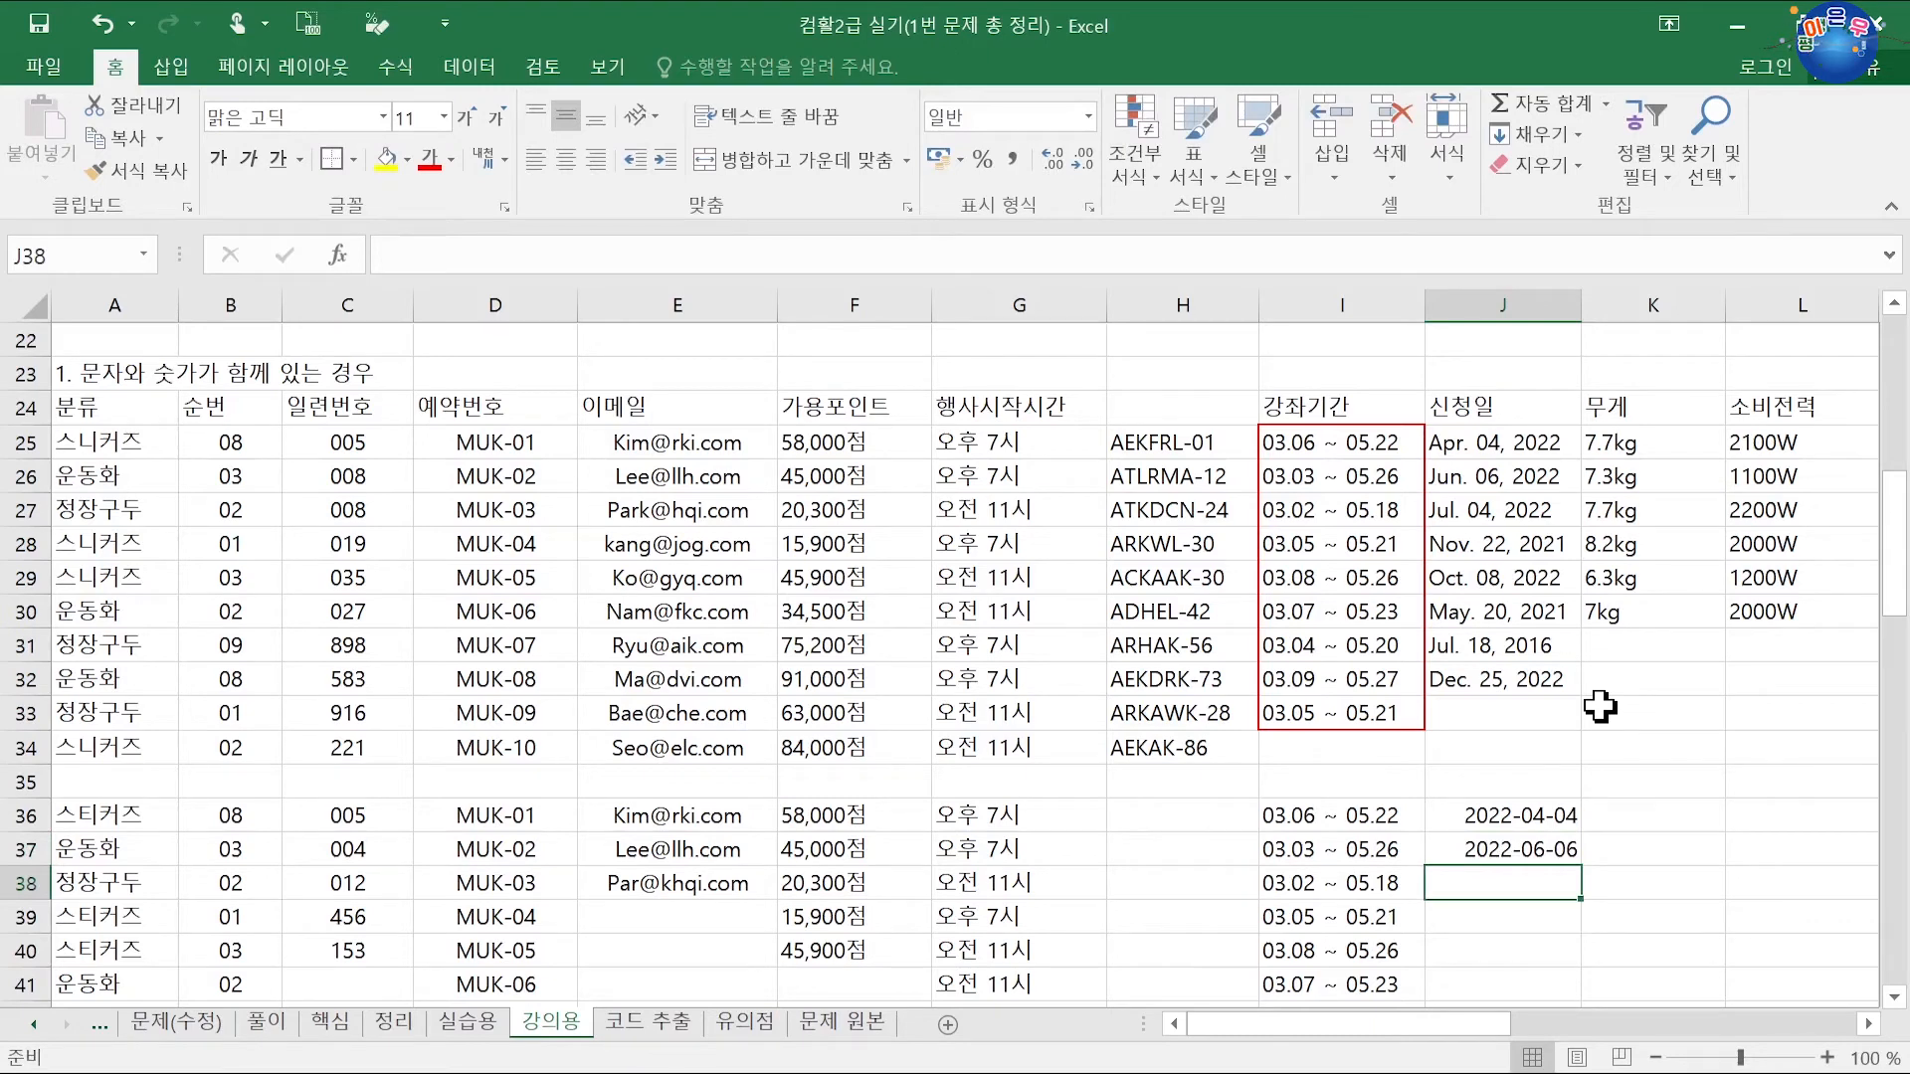
type("22-7-4")
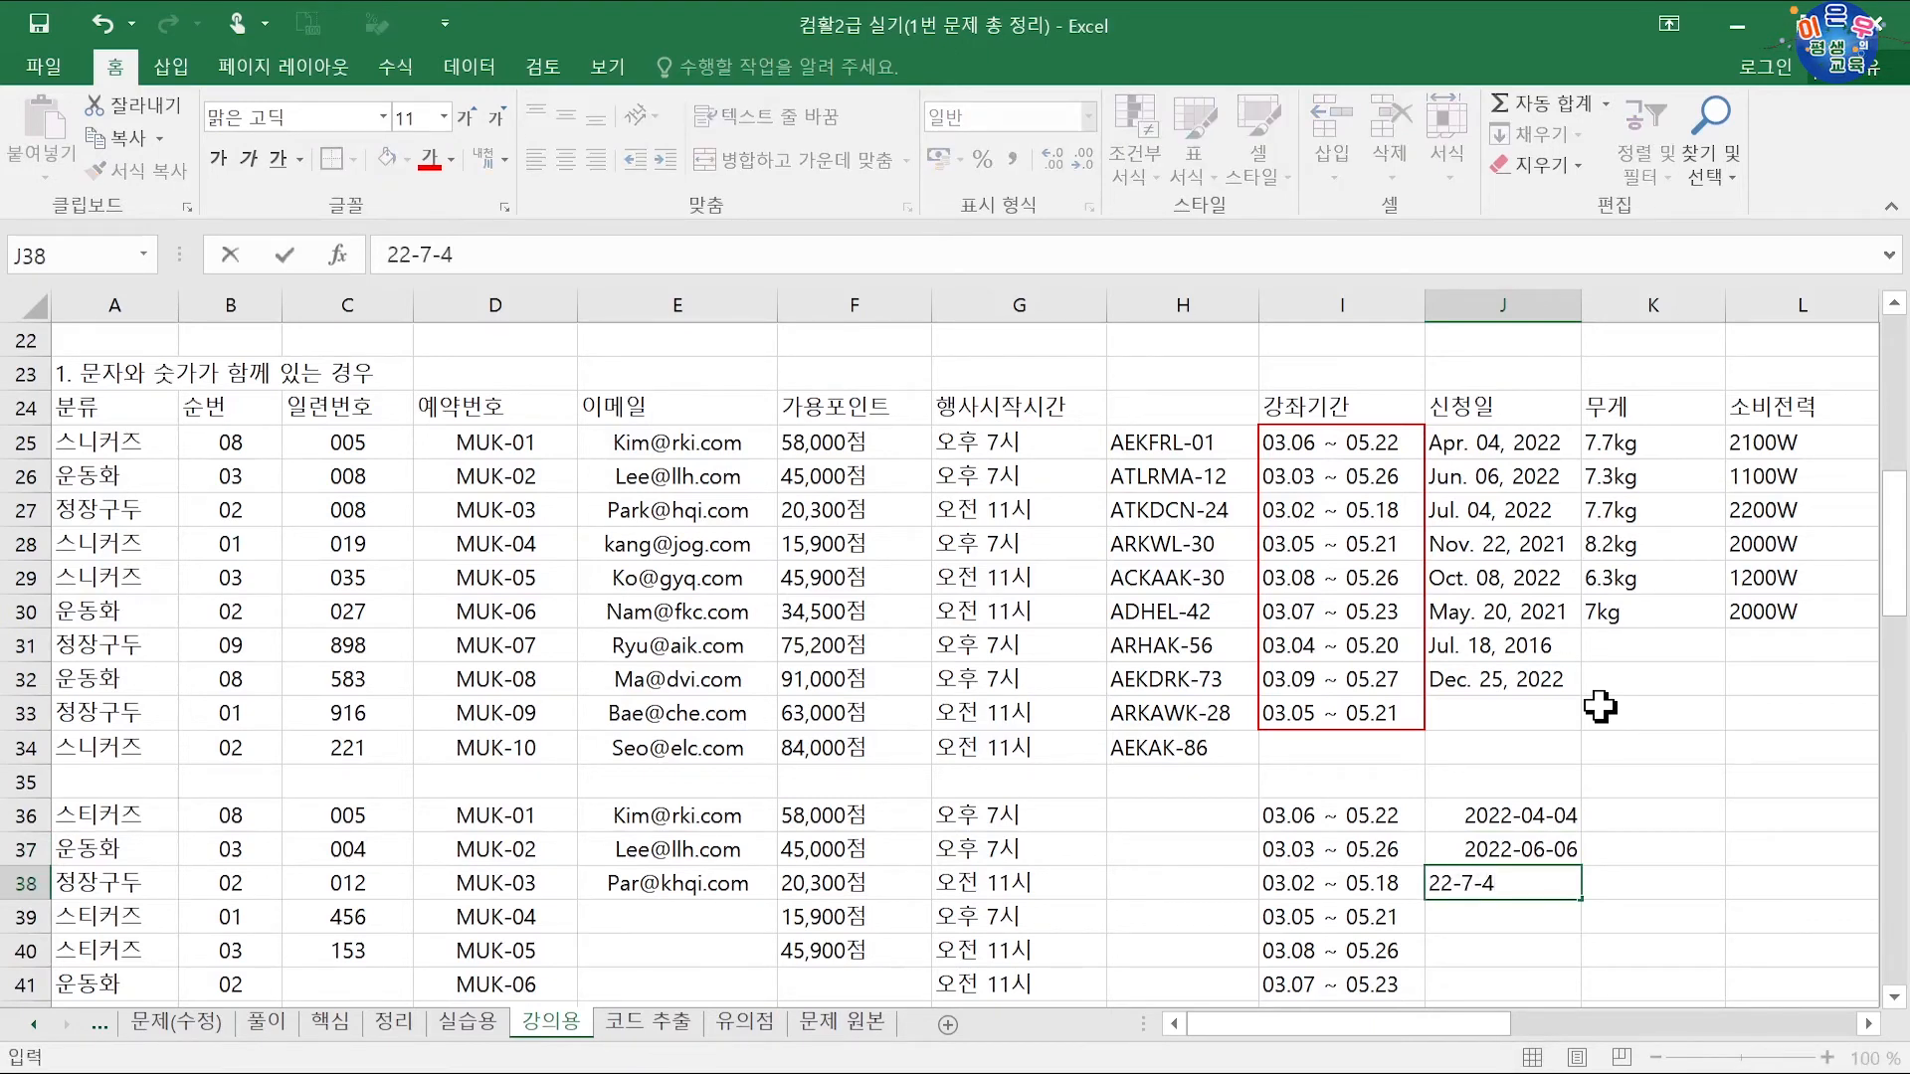
key("Return")
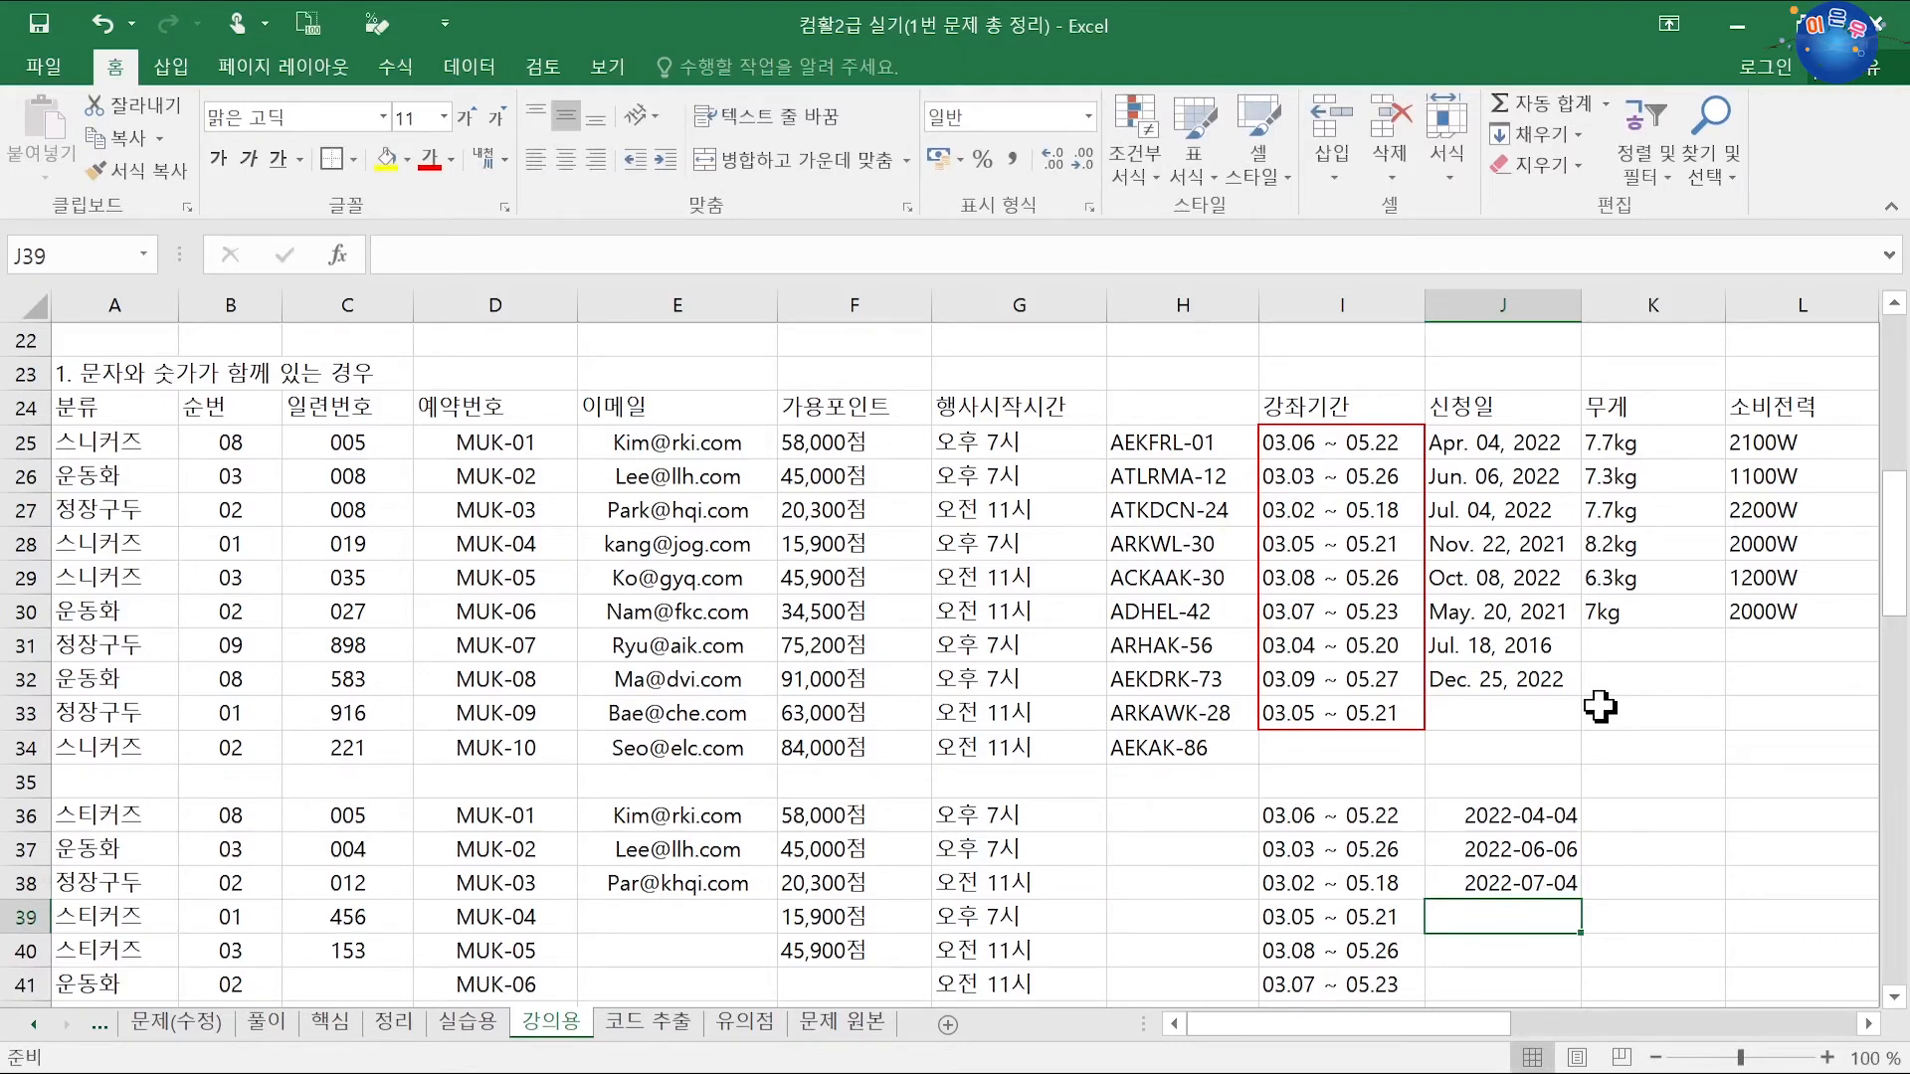
type("22-11-")
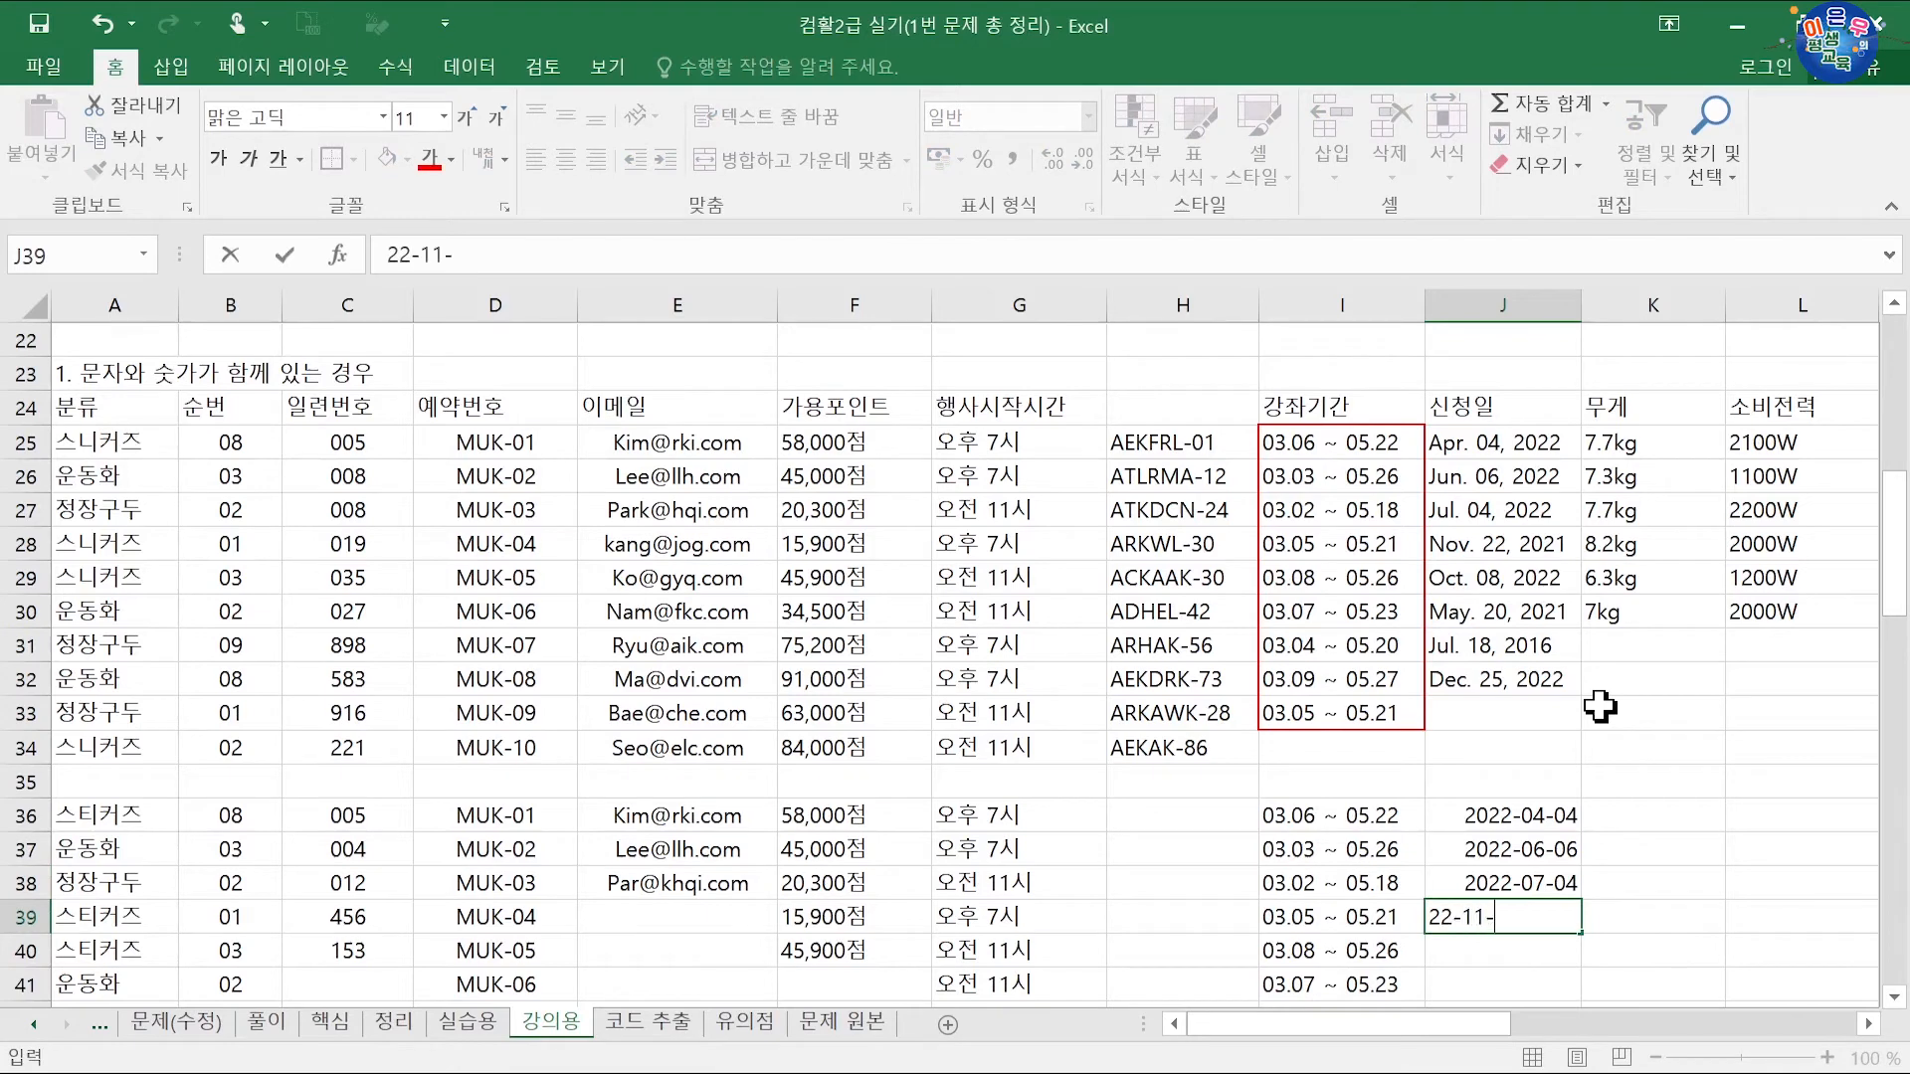
type("22")
key("Return")
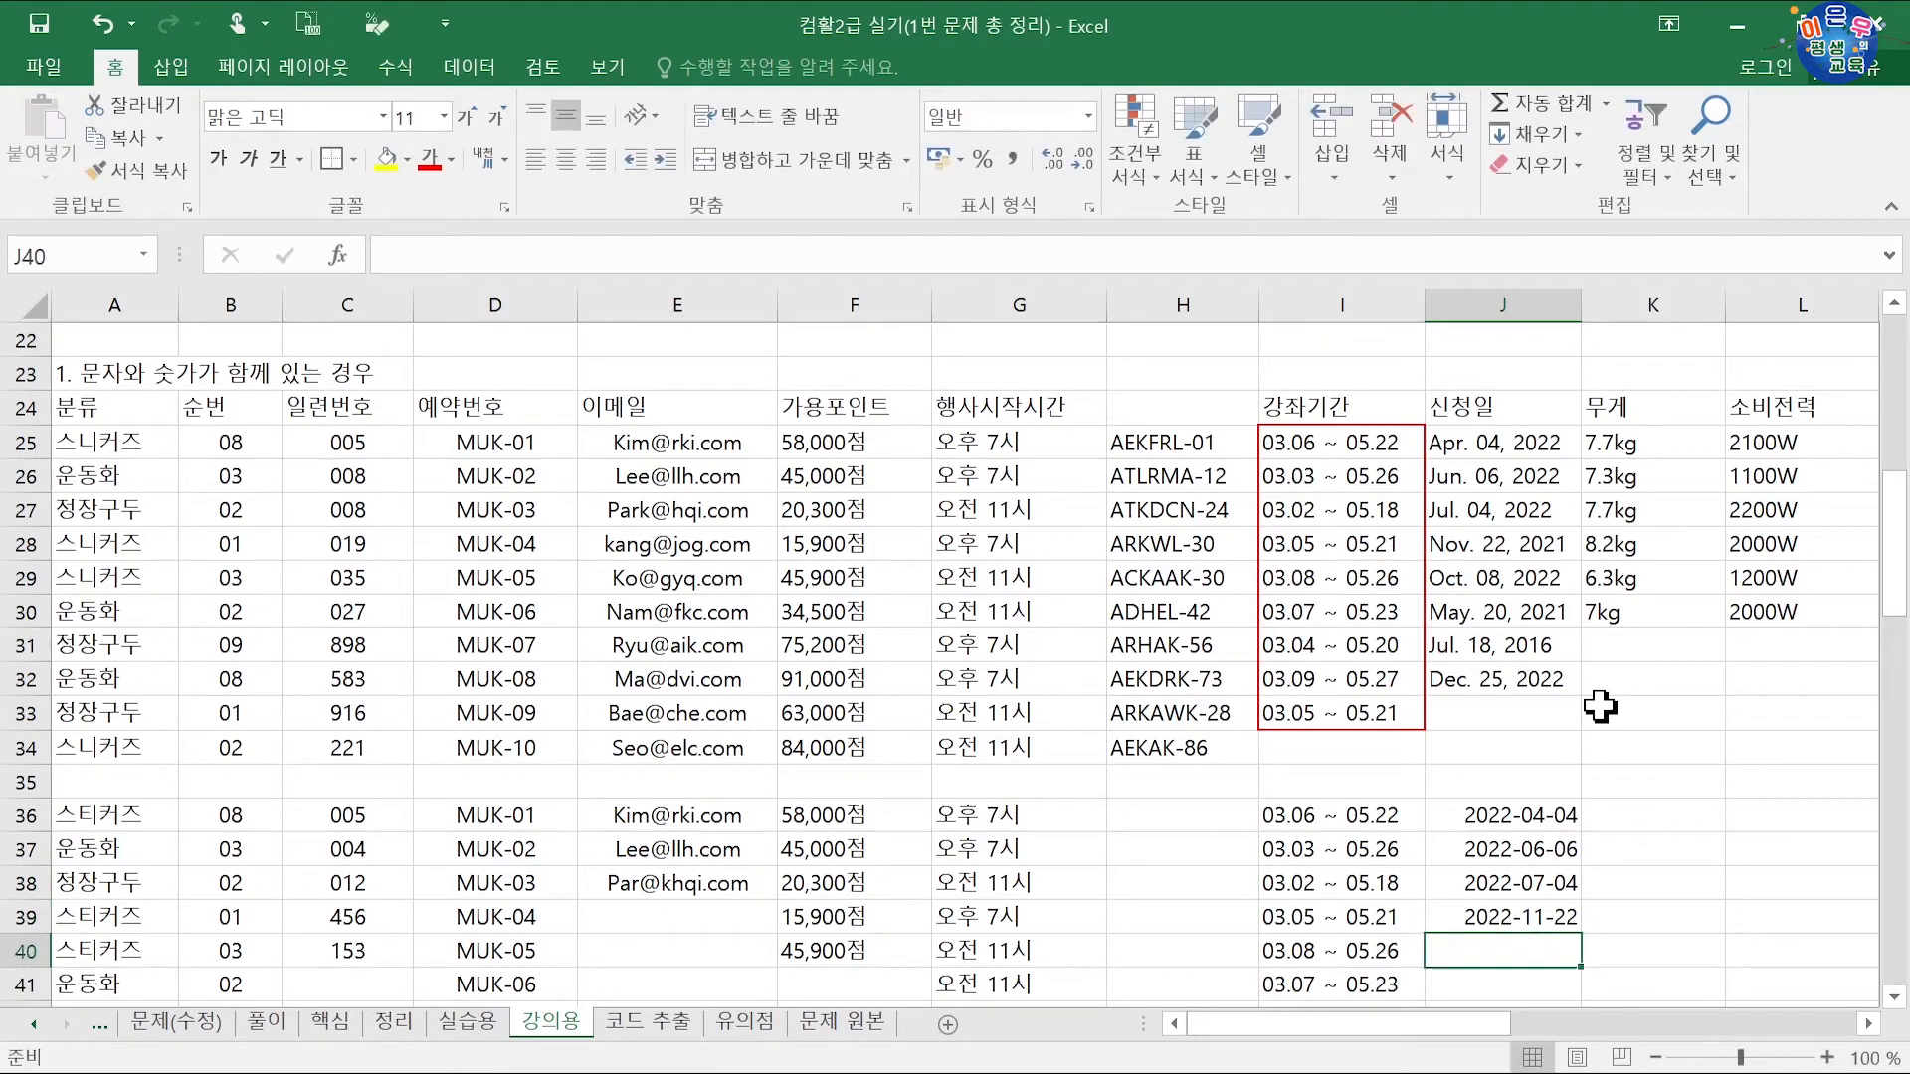
scroll(1600, 708, "down", 2)
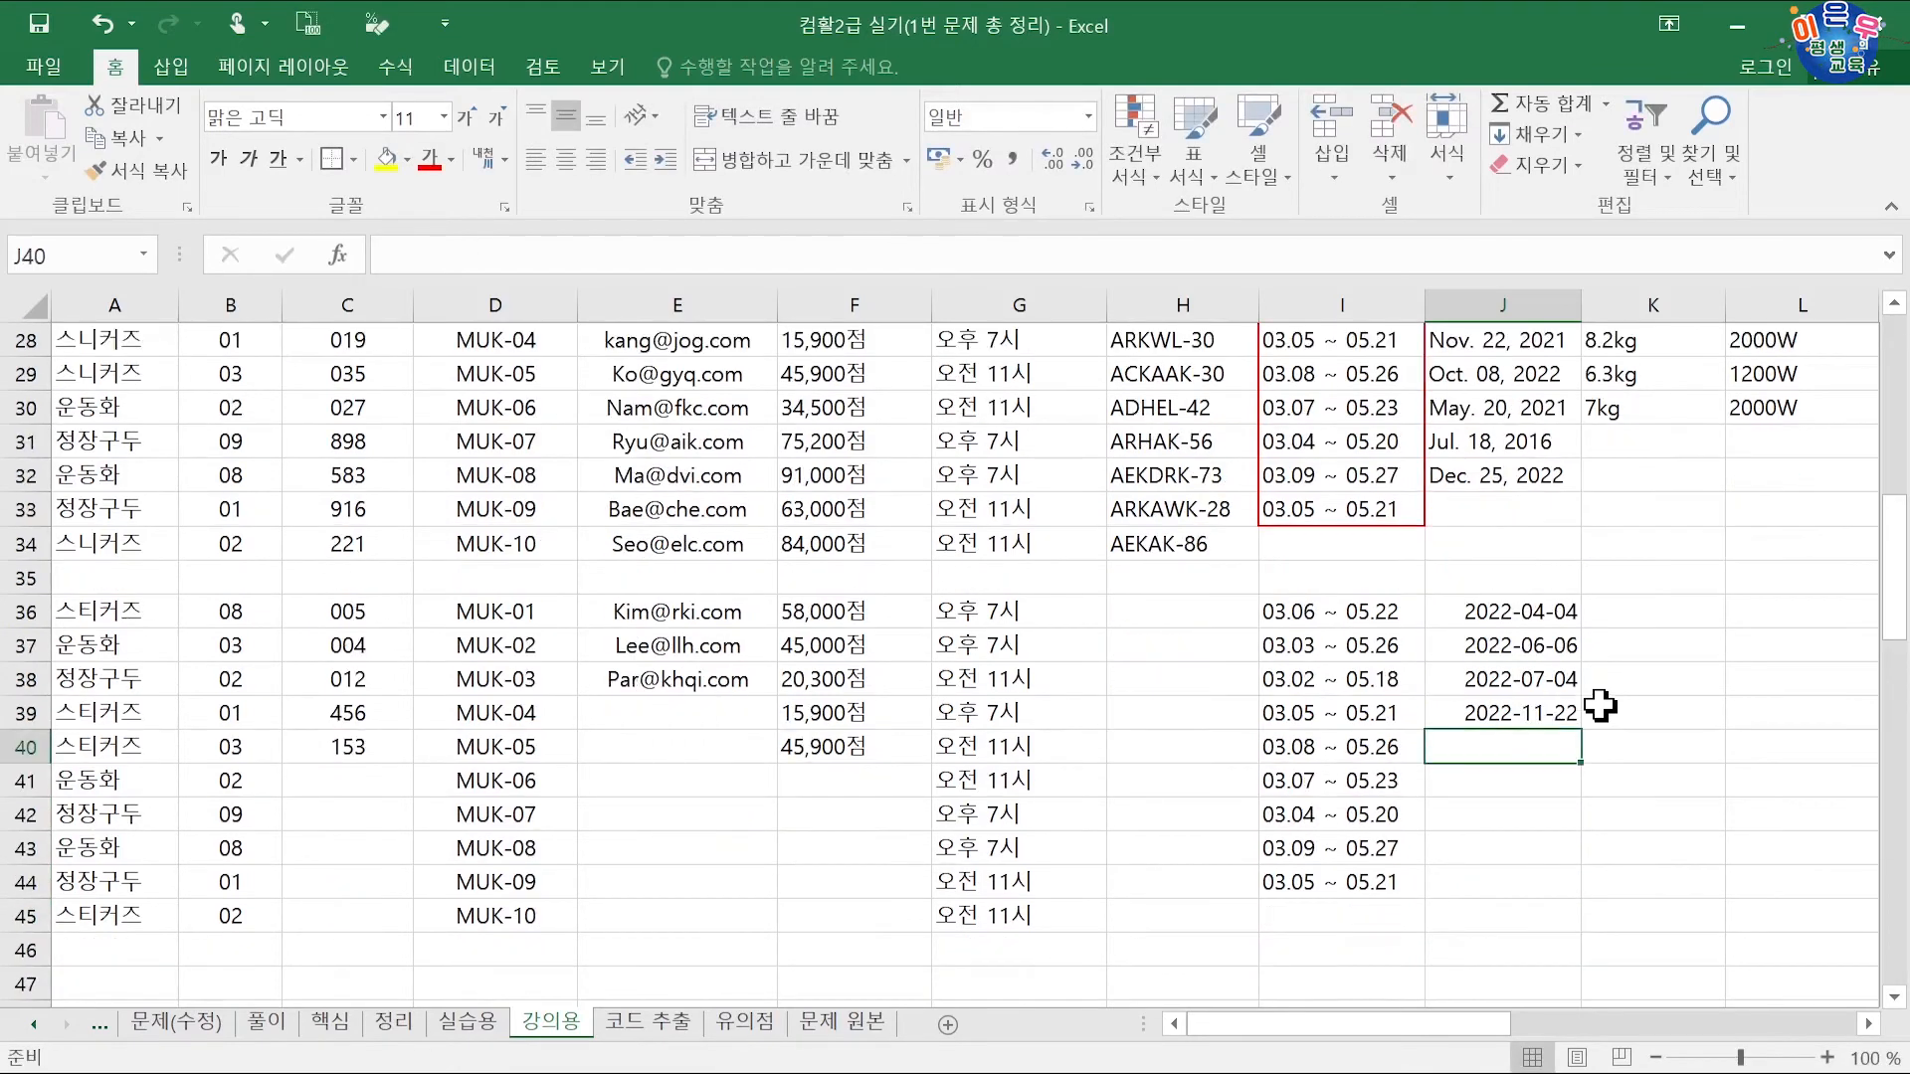
left_click(1519, 611)
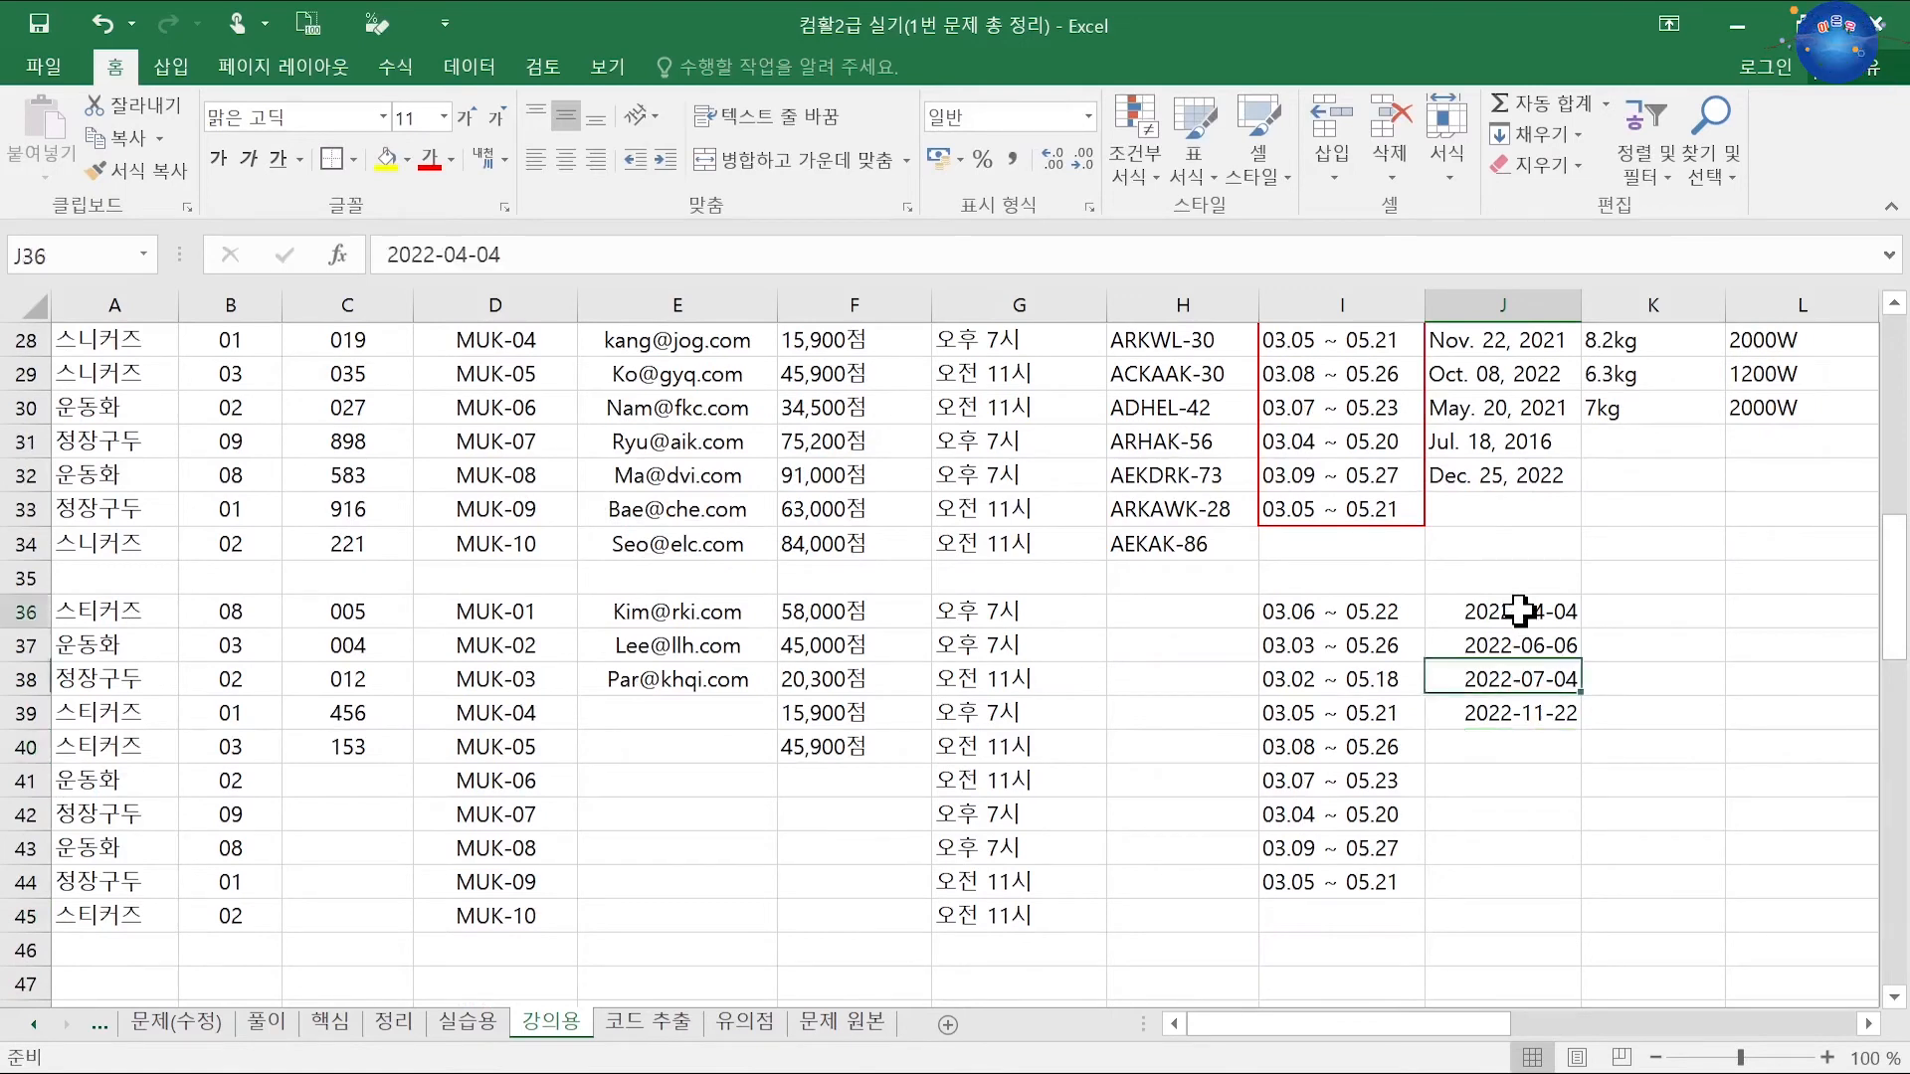
Step: For the dates in J36:J39, pick a month-and-day date format in Format Cells
left_click_drag(1519, 611, 1508, 881)
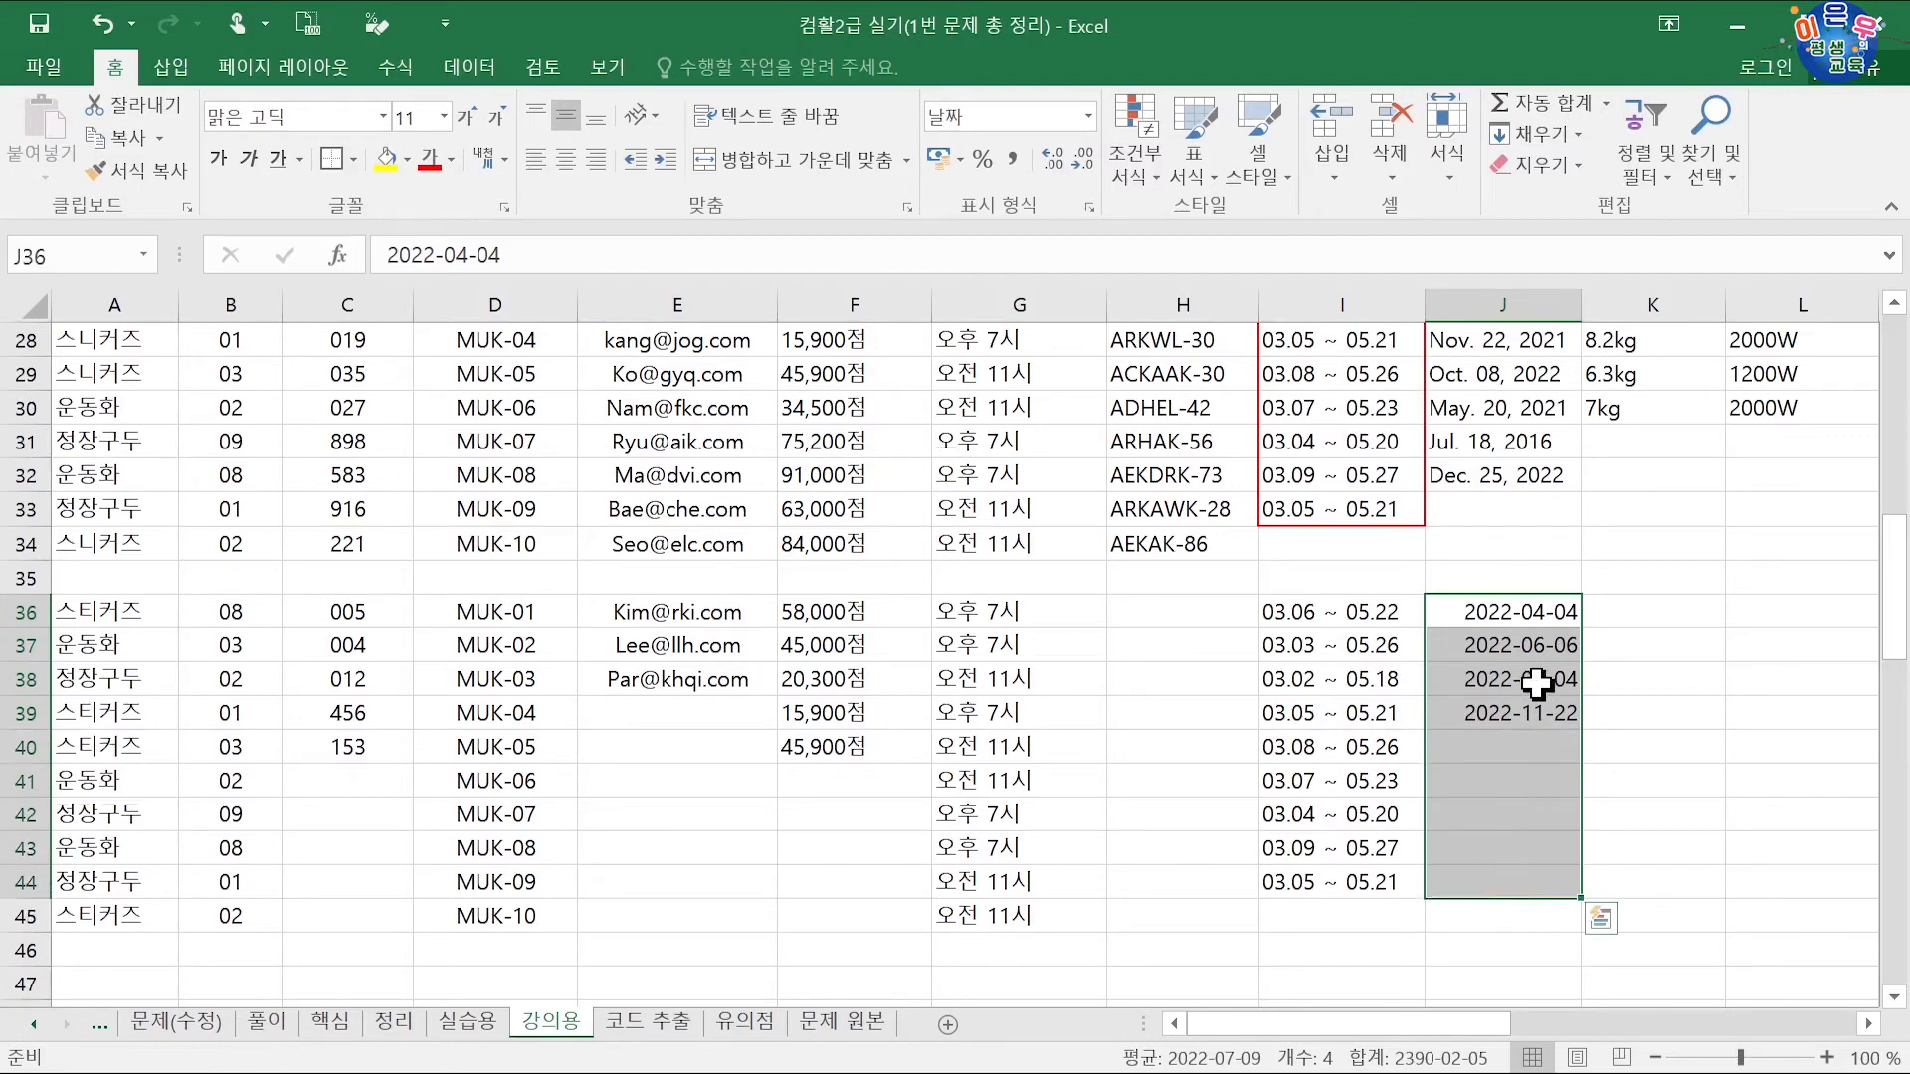
key("ctrl+1")
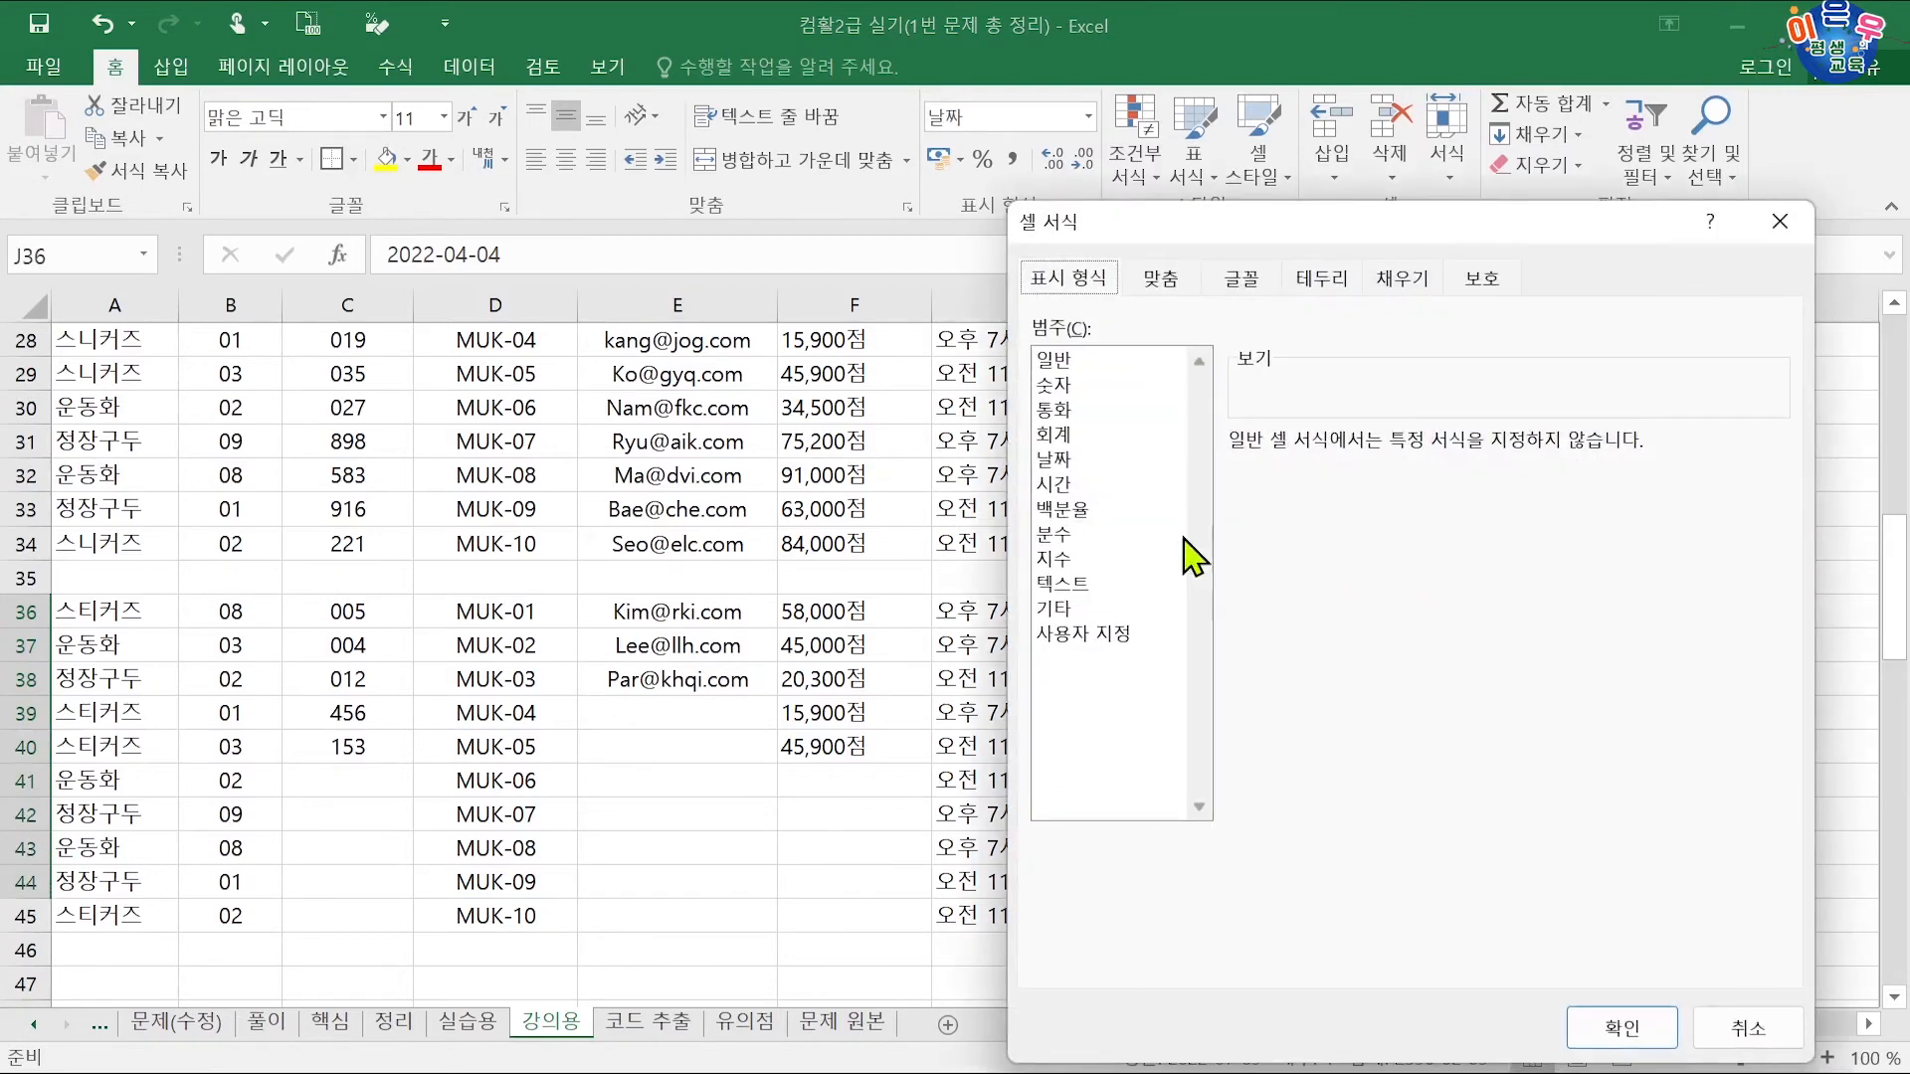
left_click(1097, 636)
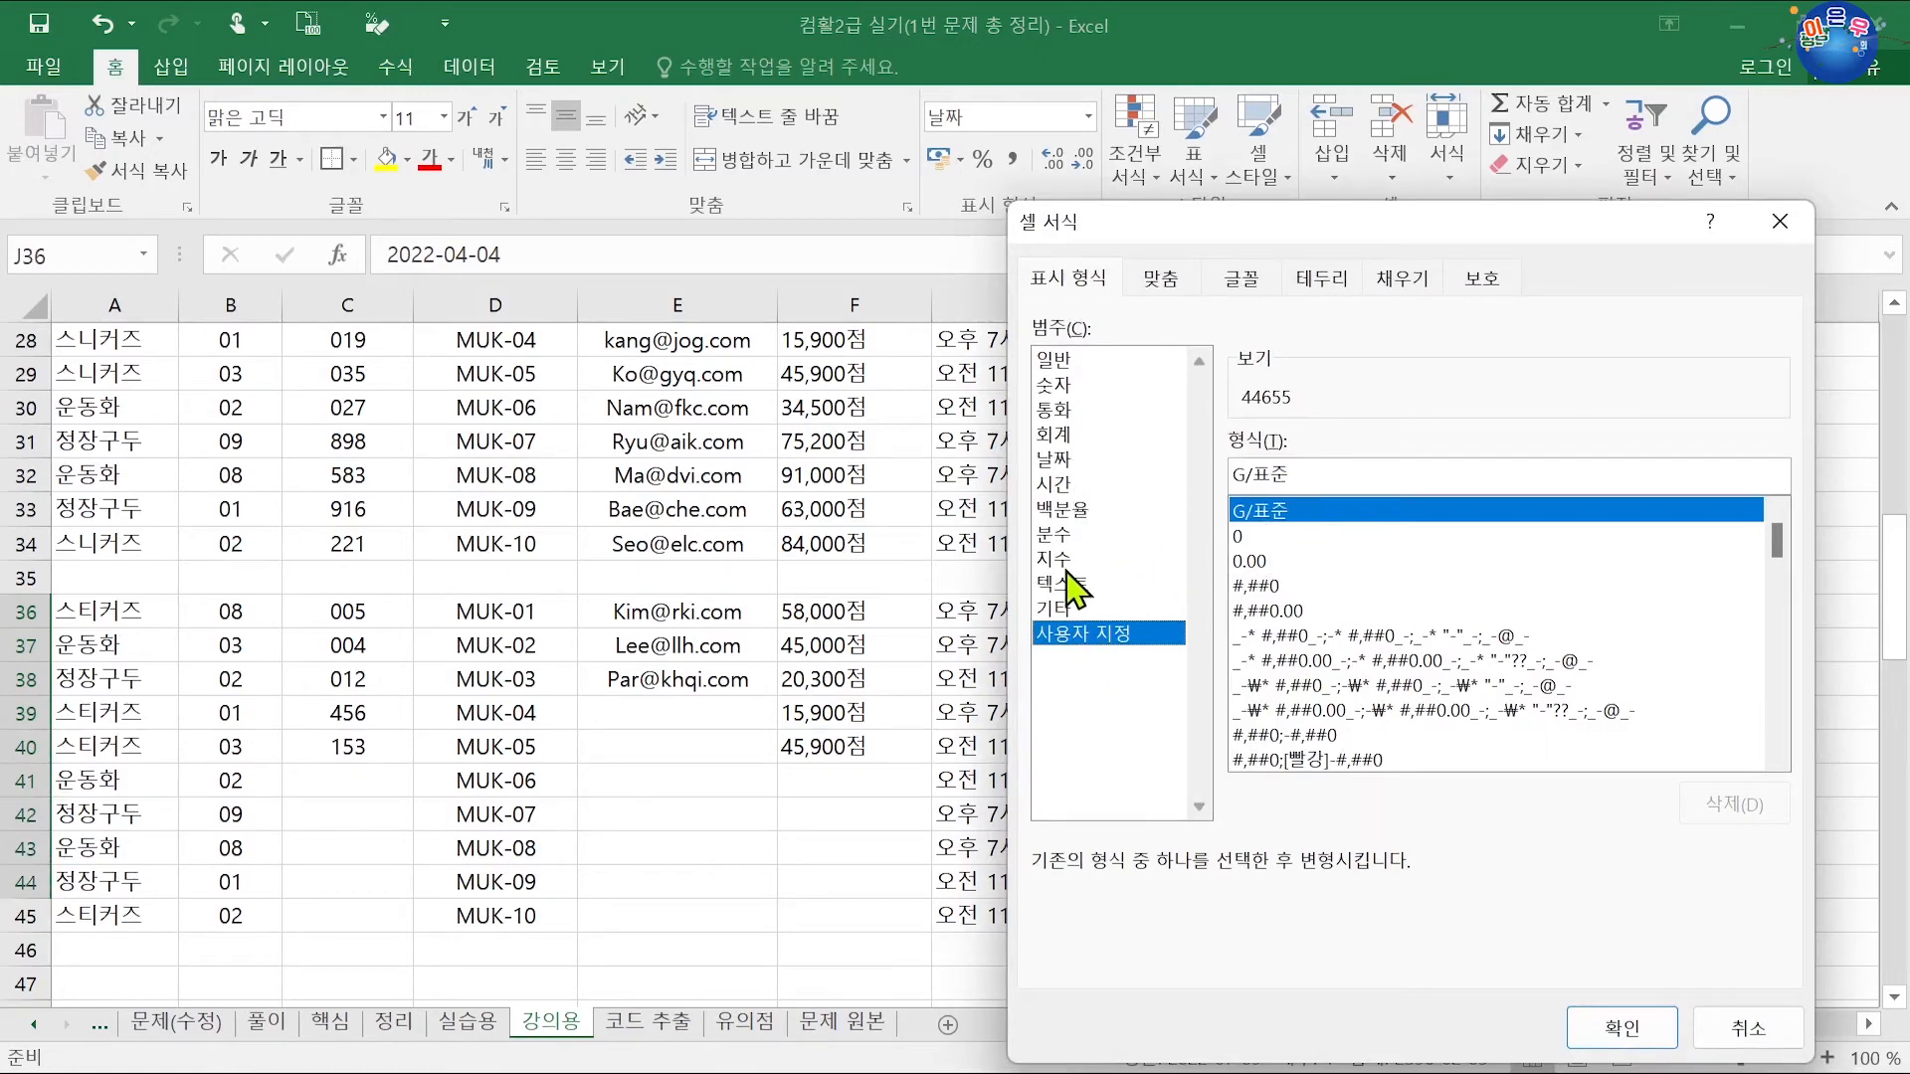
left_click(1072, 460)
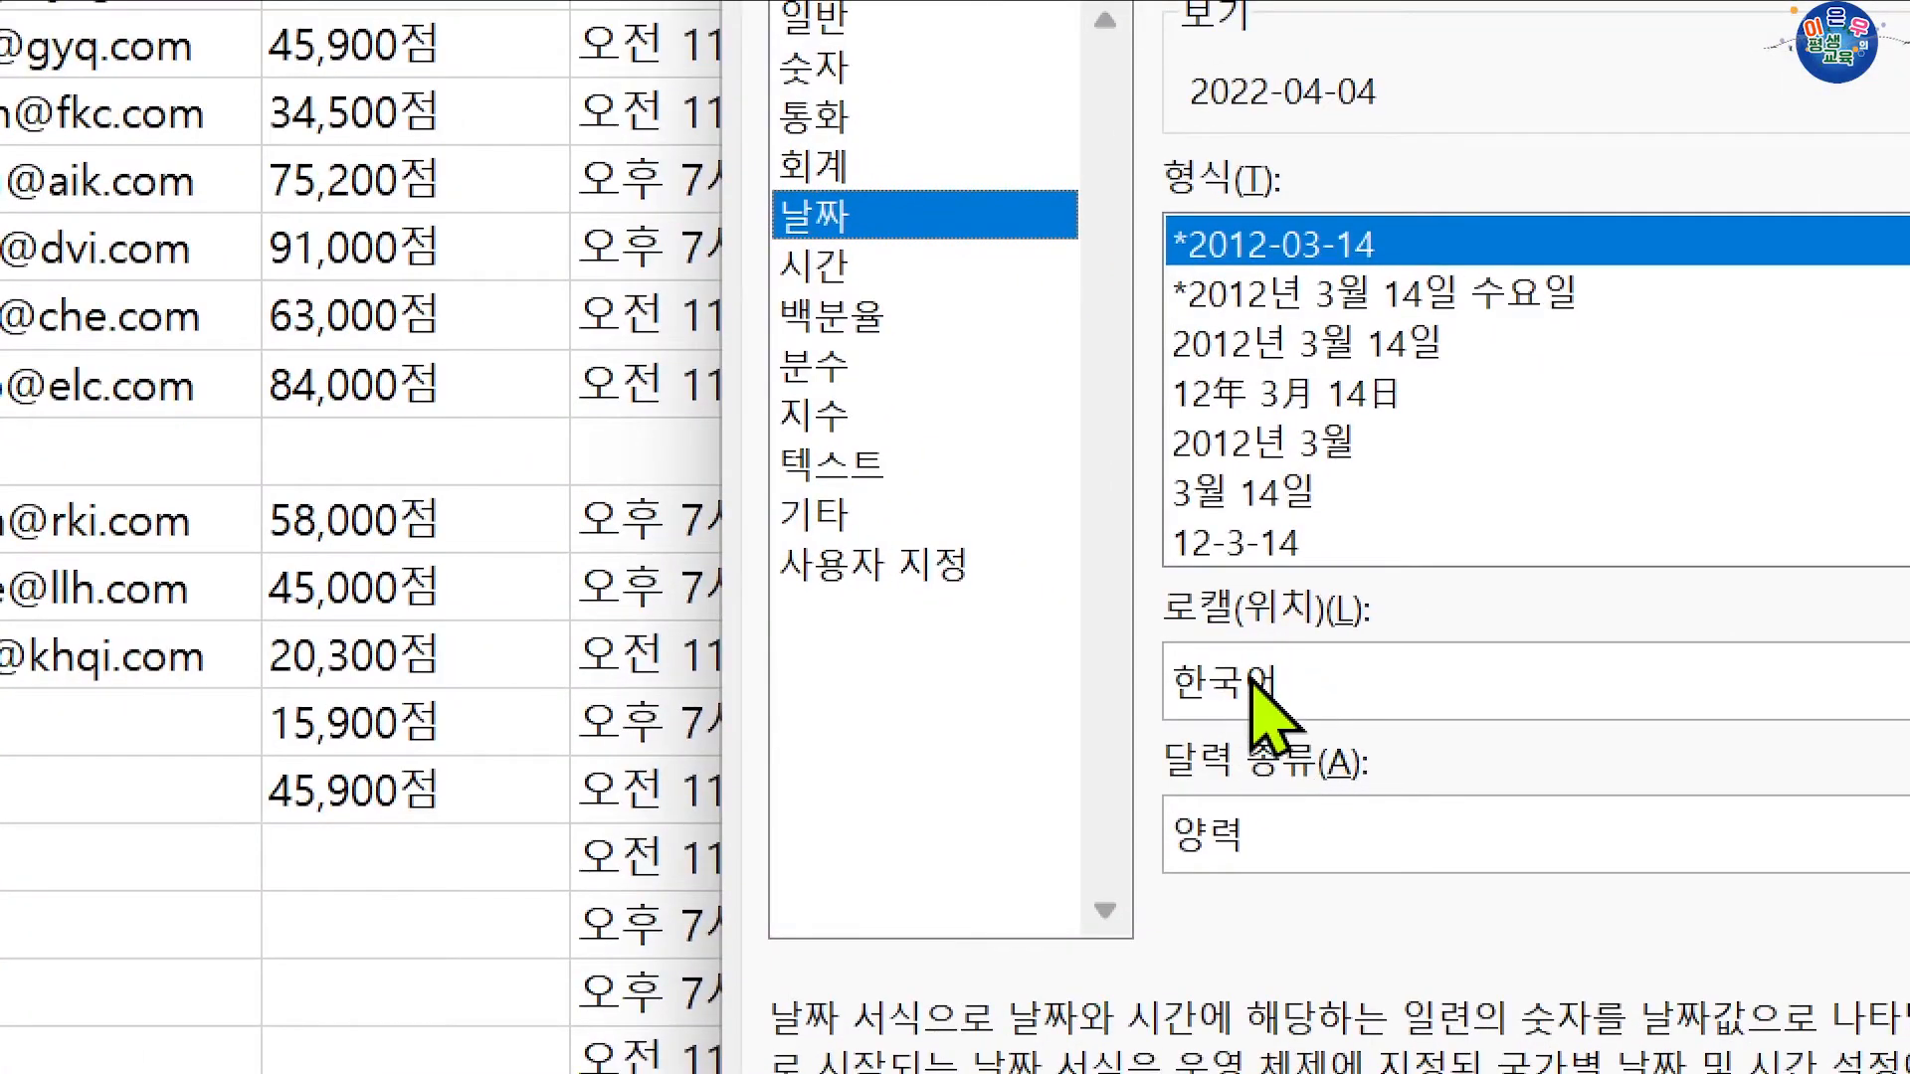
left_click(1255, 697)
scroll(1633, 930, "up", 12)
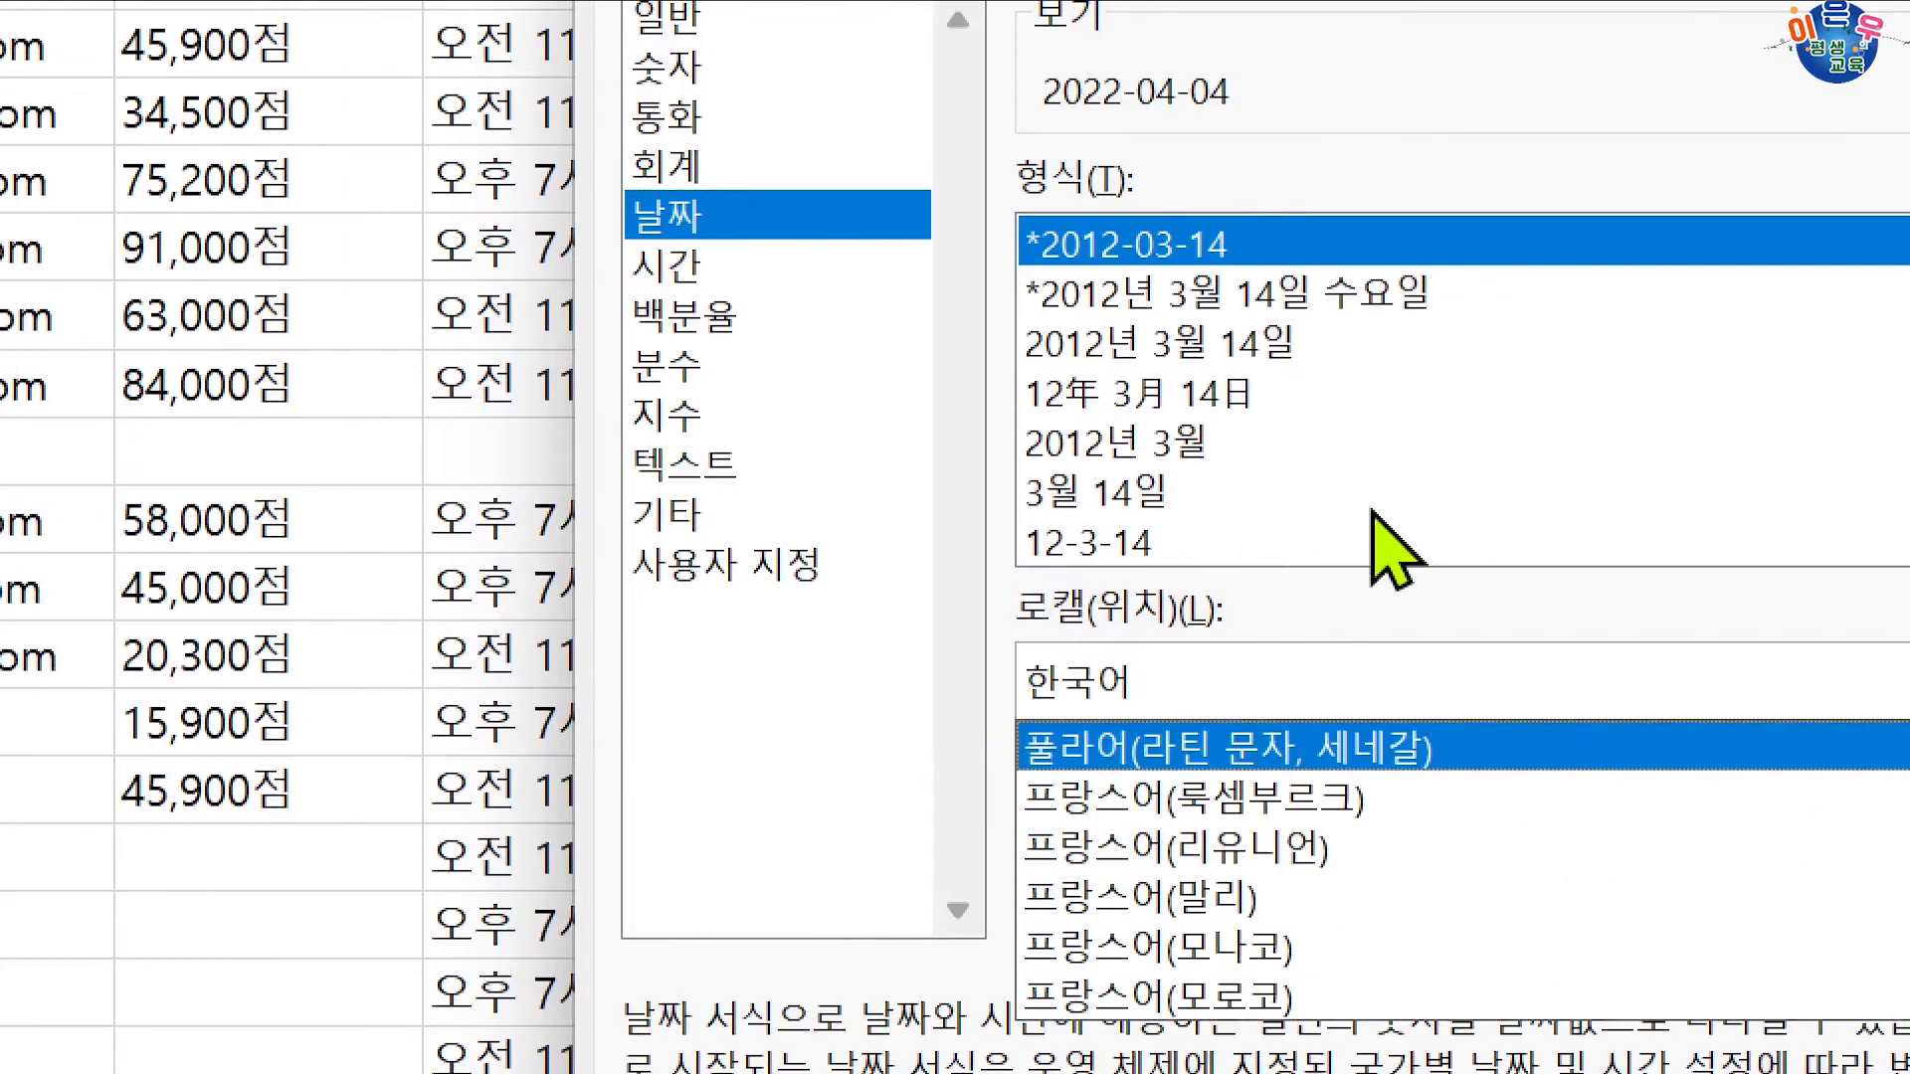
left_click(1262, 498)
Step: Replace the custom format code with mmm. dd, yyyy and apply it
left_click(700, 580)
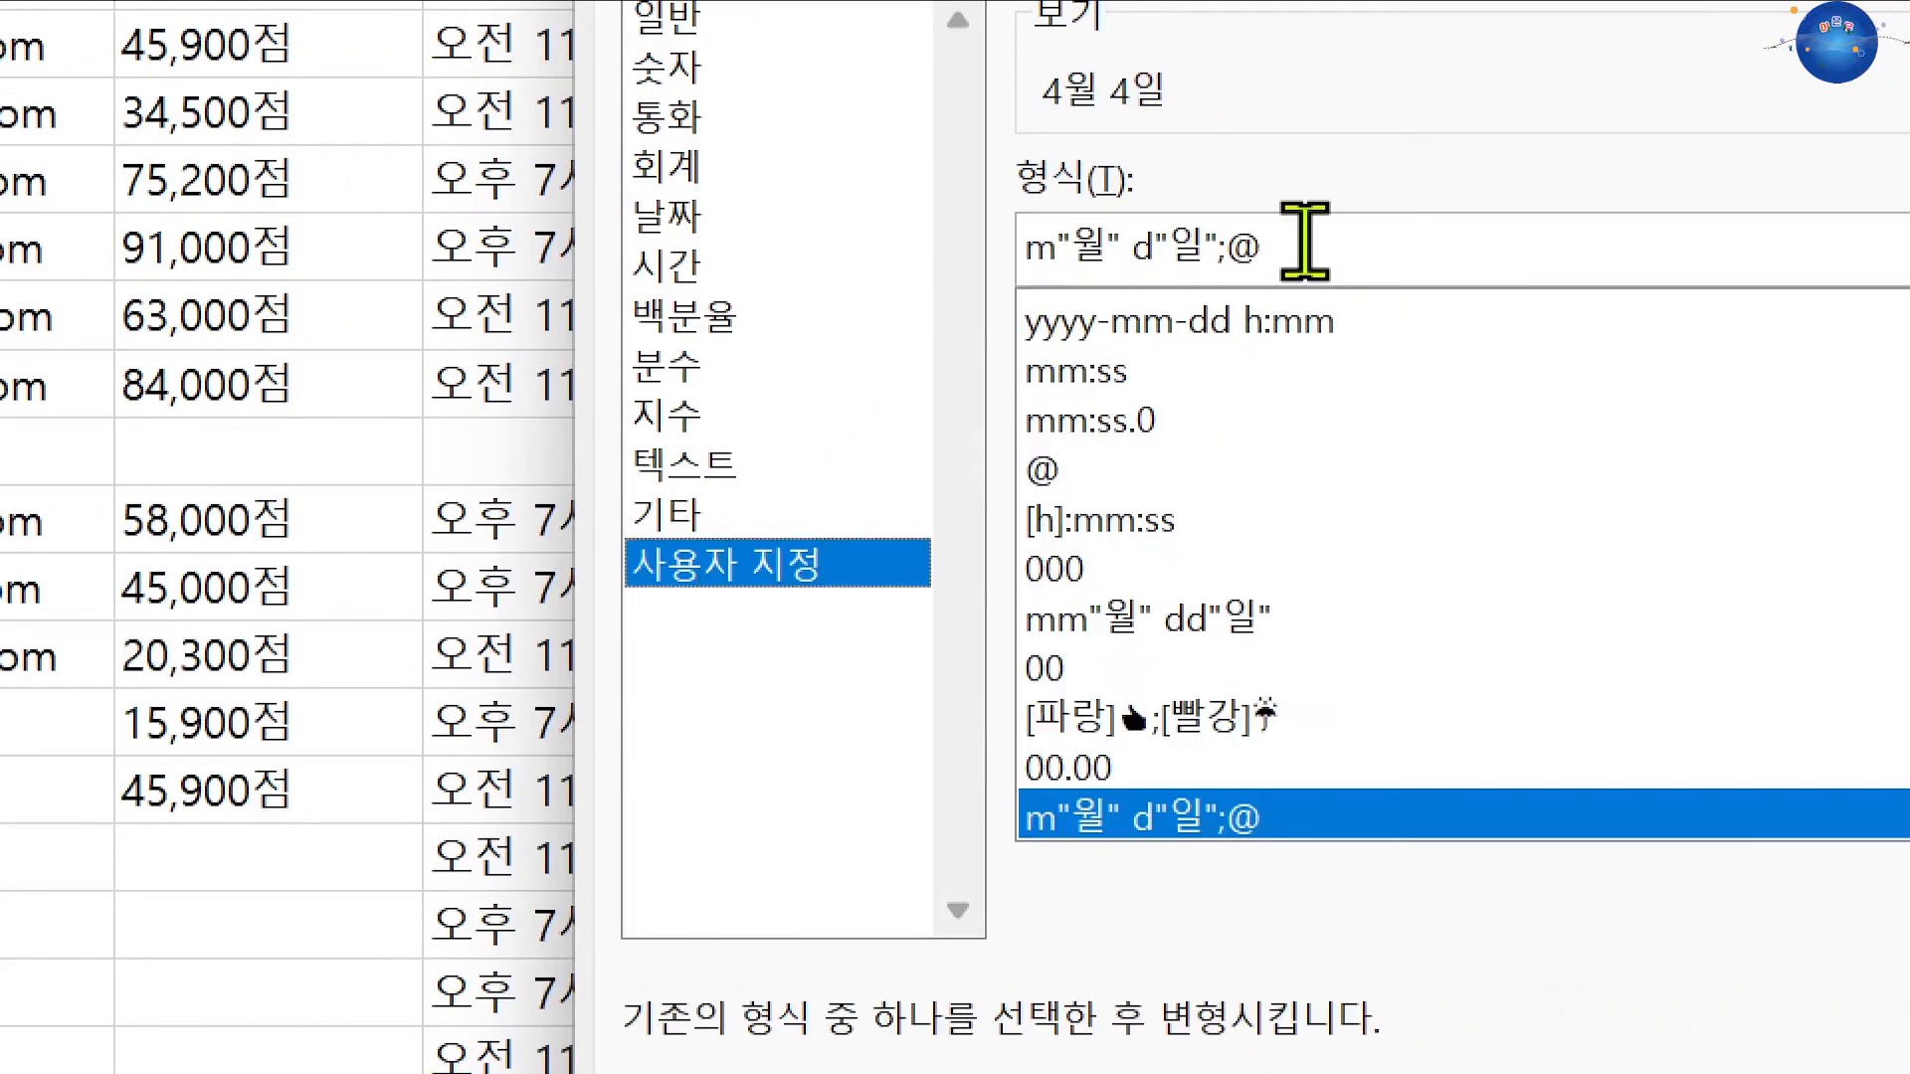
left_click_drag(1304, 242, 918, 249)
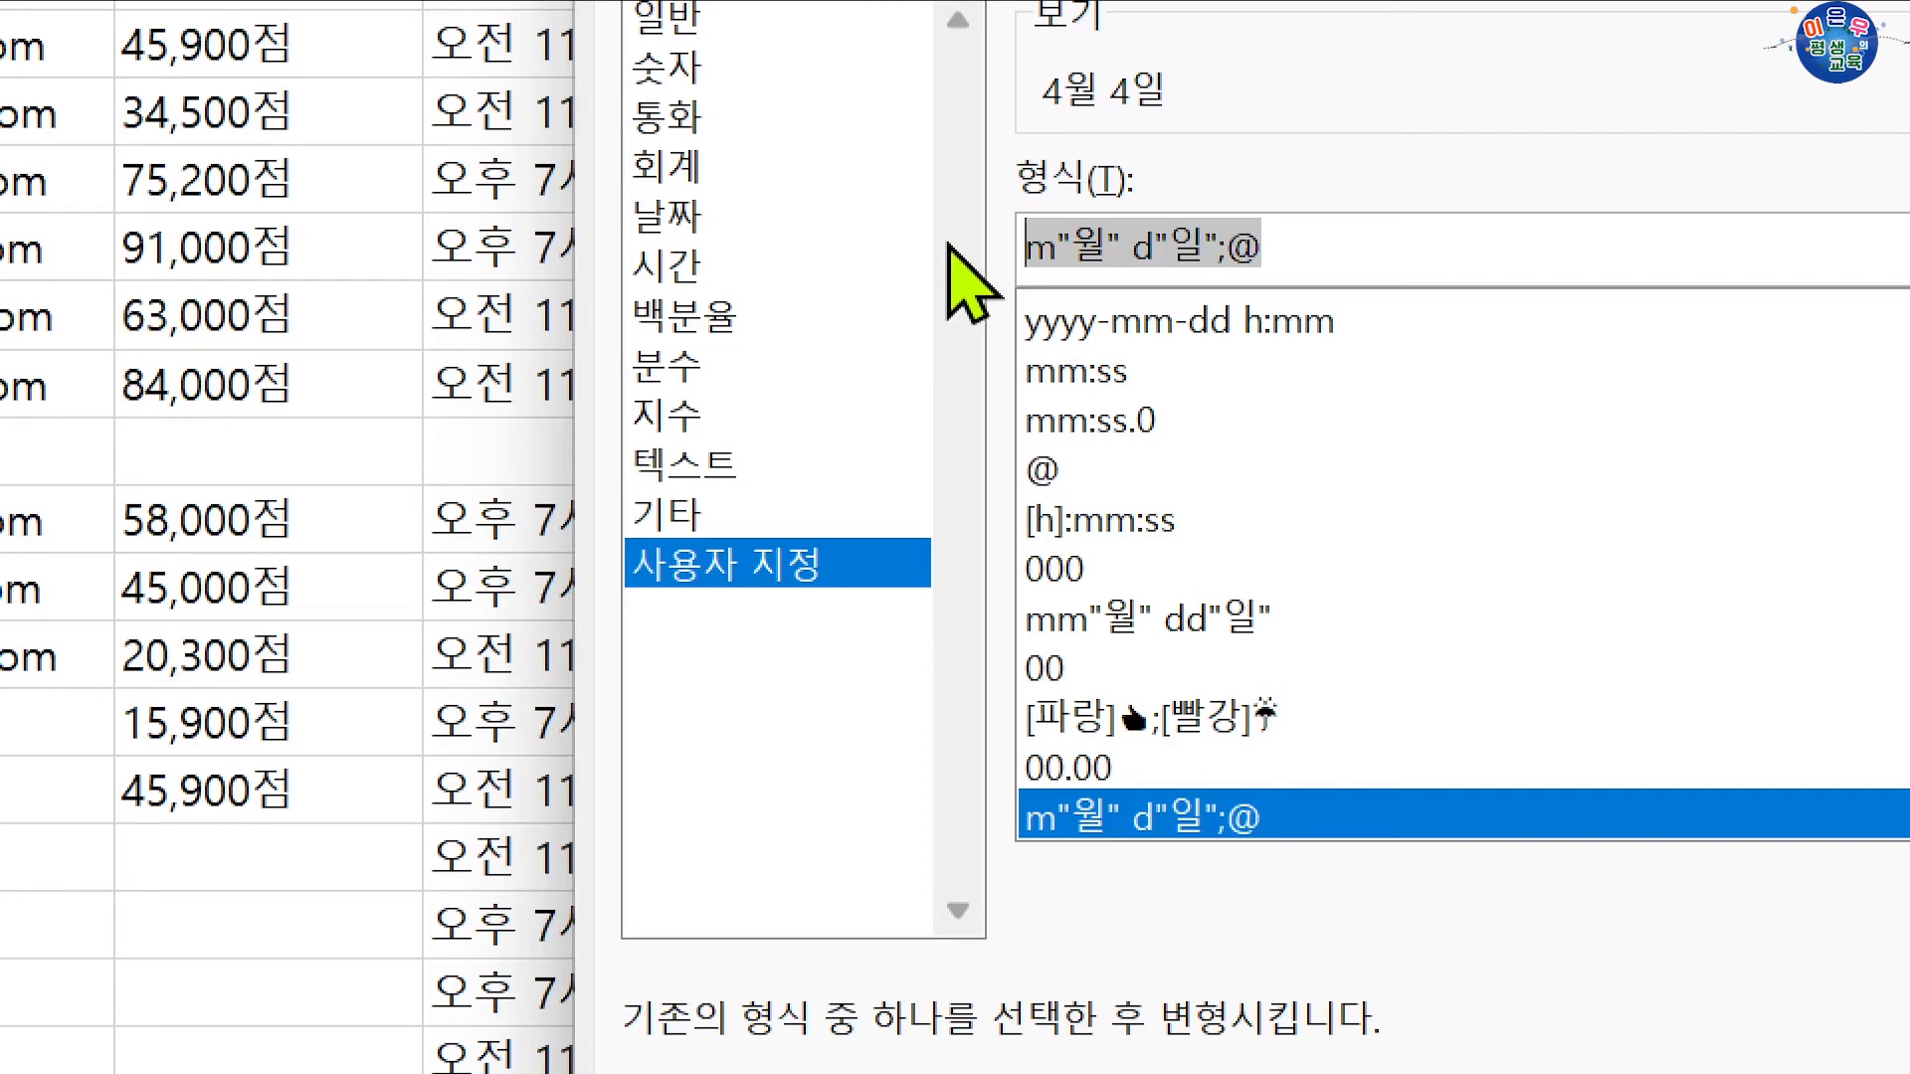
key("Delete")
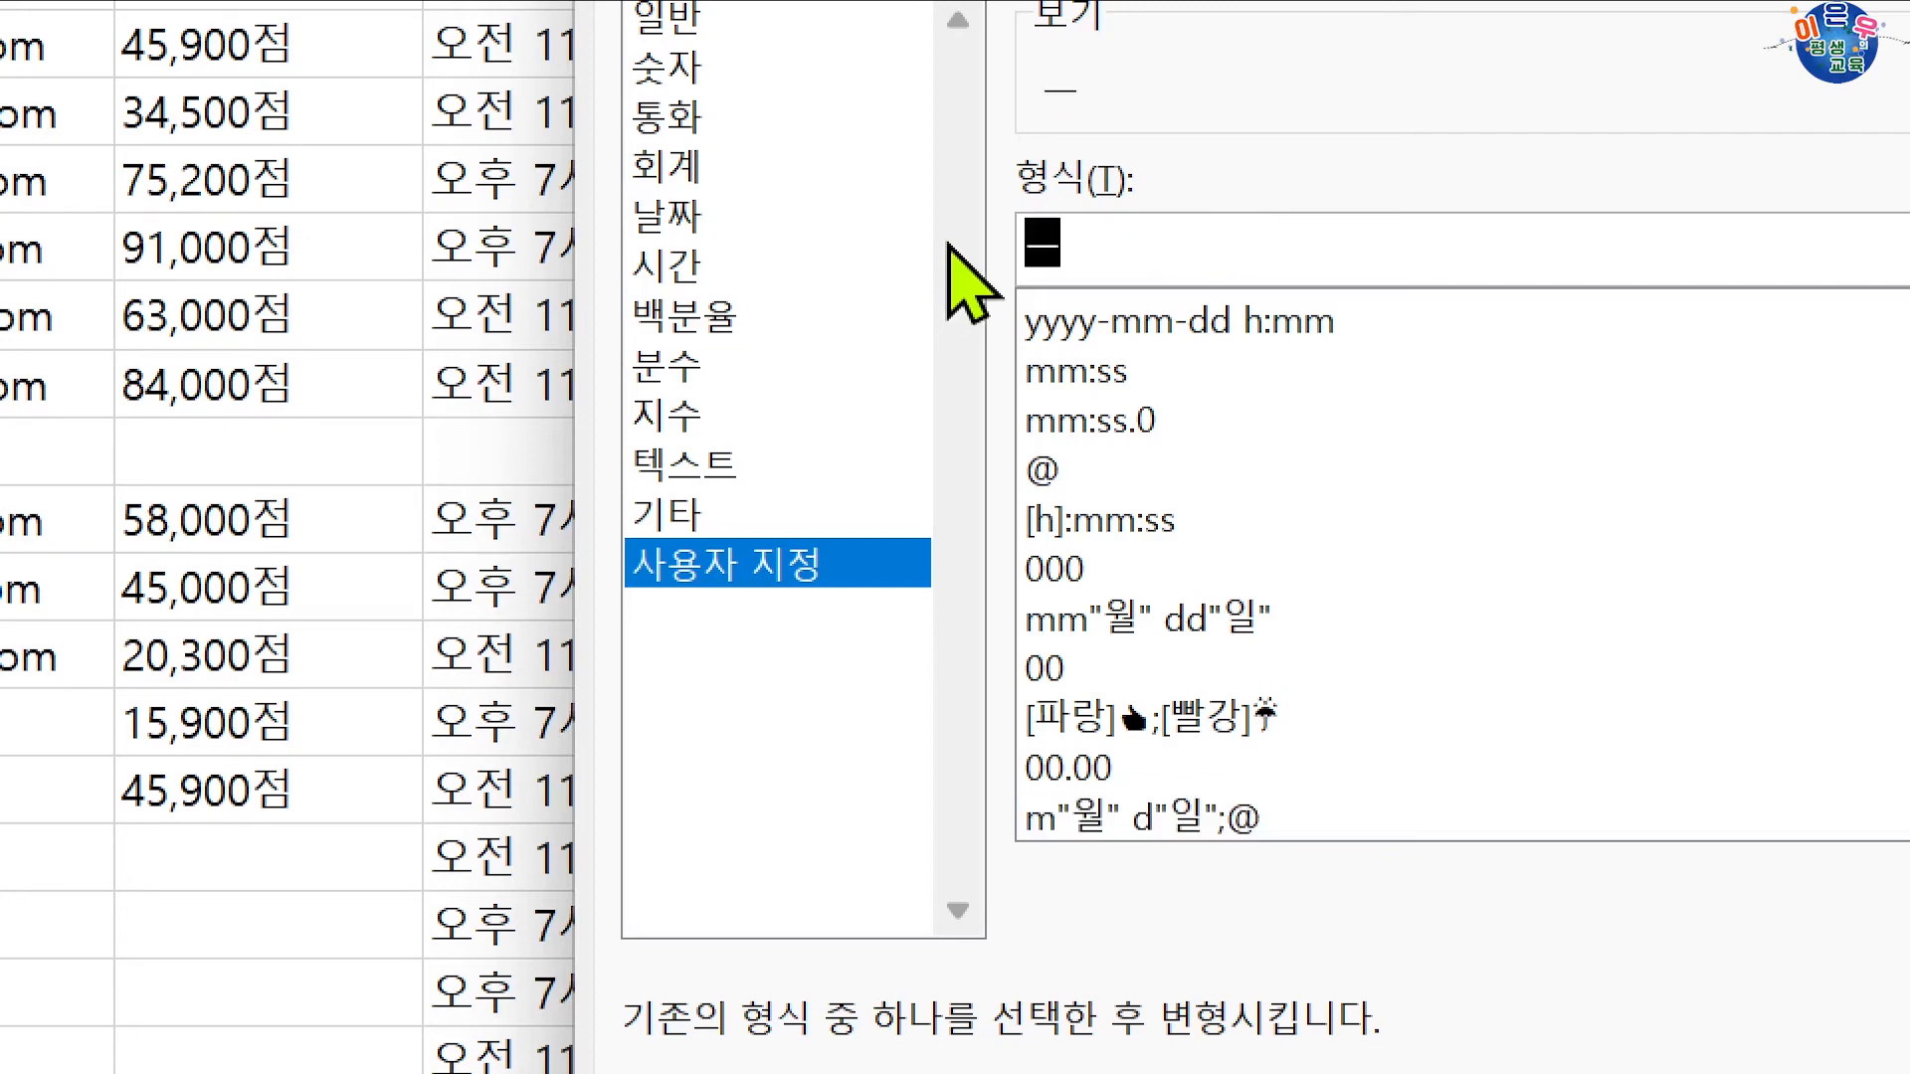
type("m")
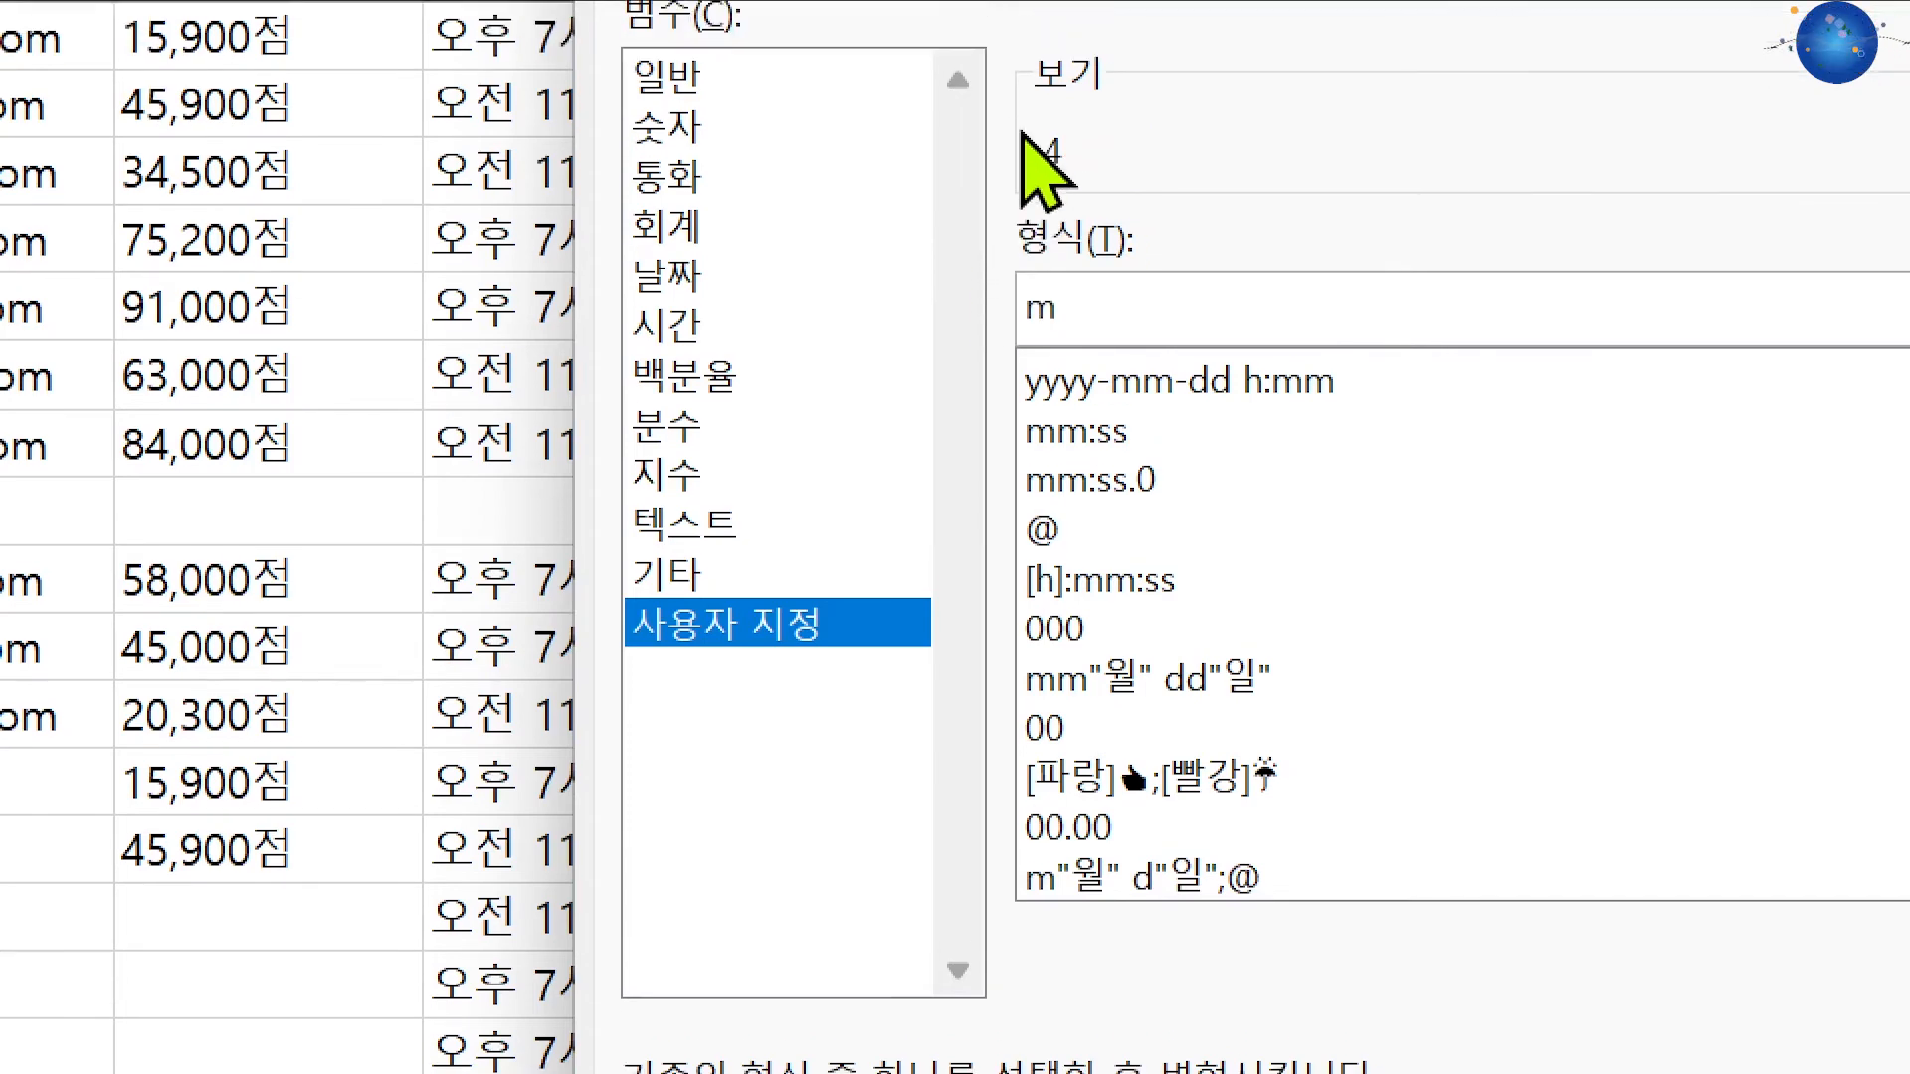
type("m")
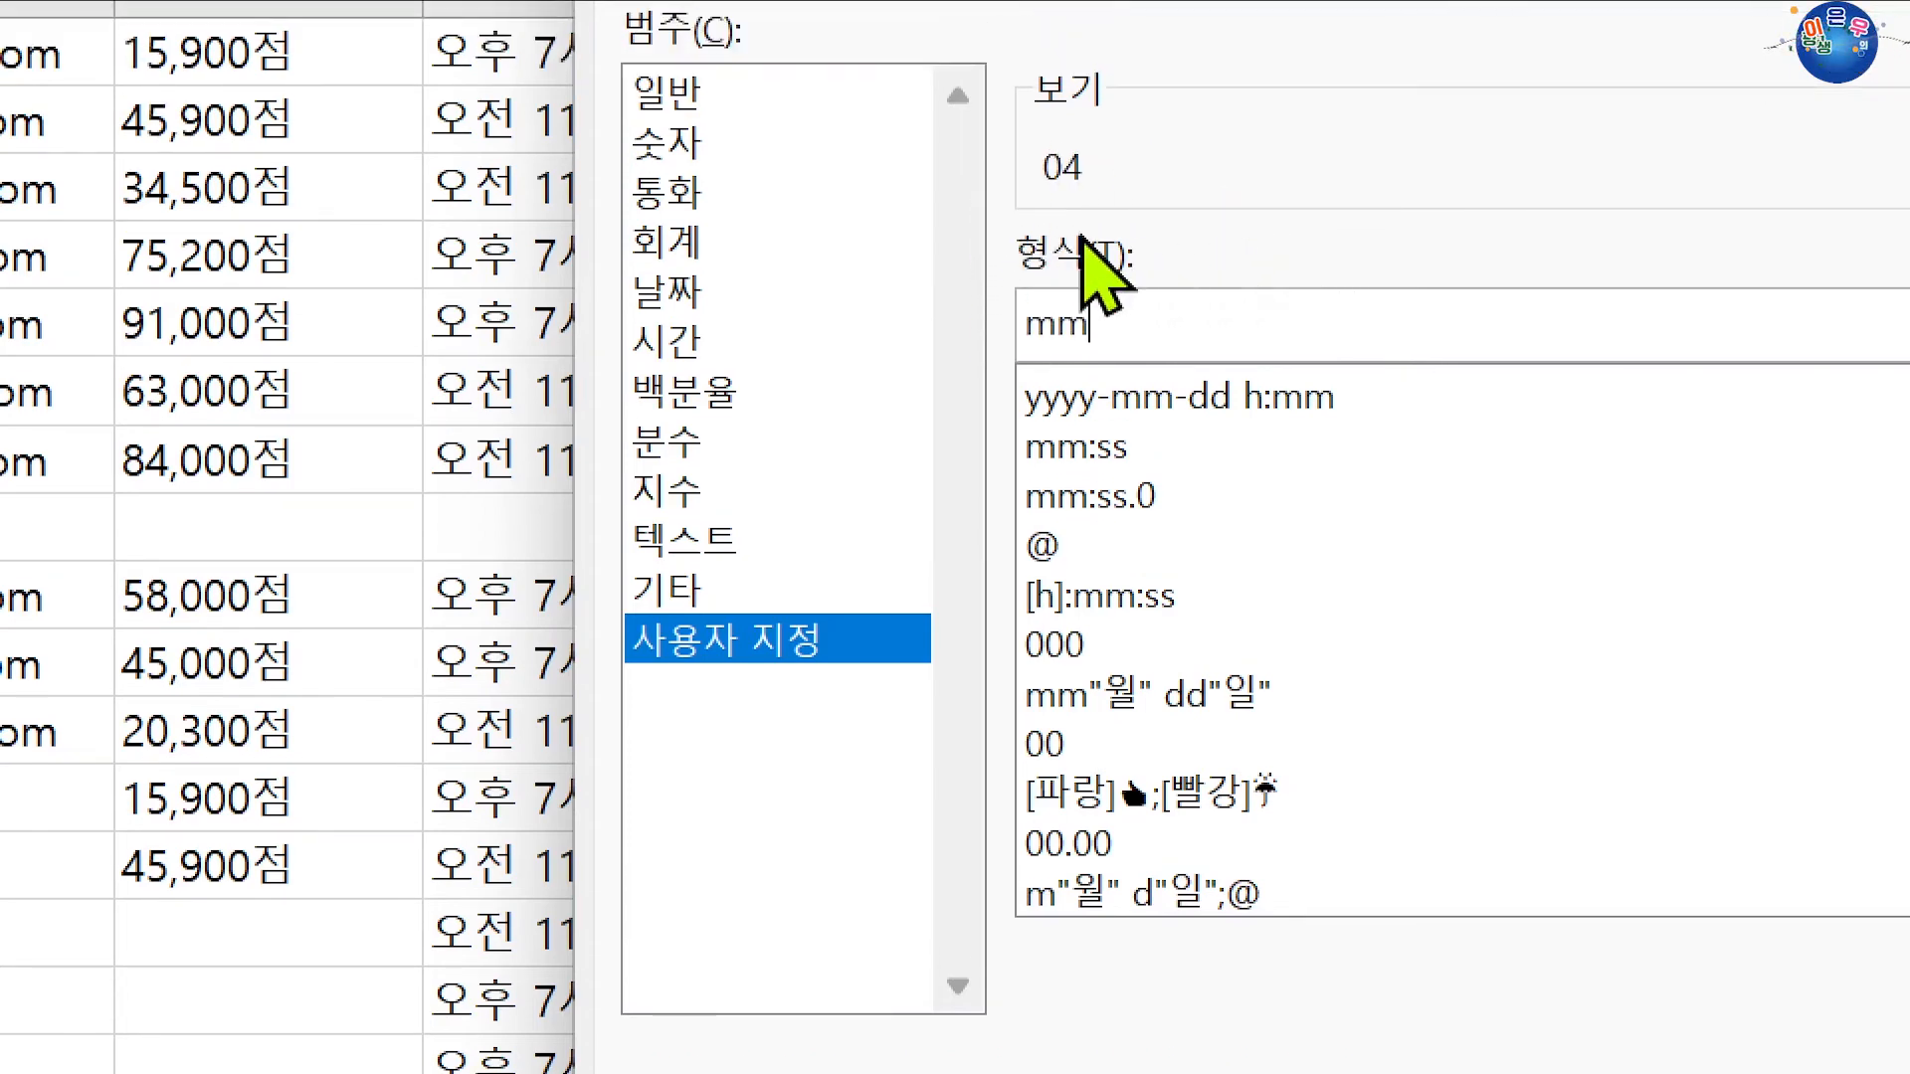
type("m")
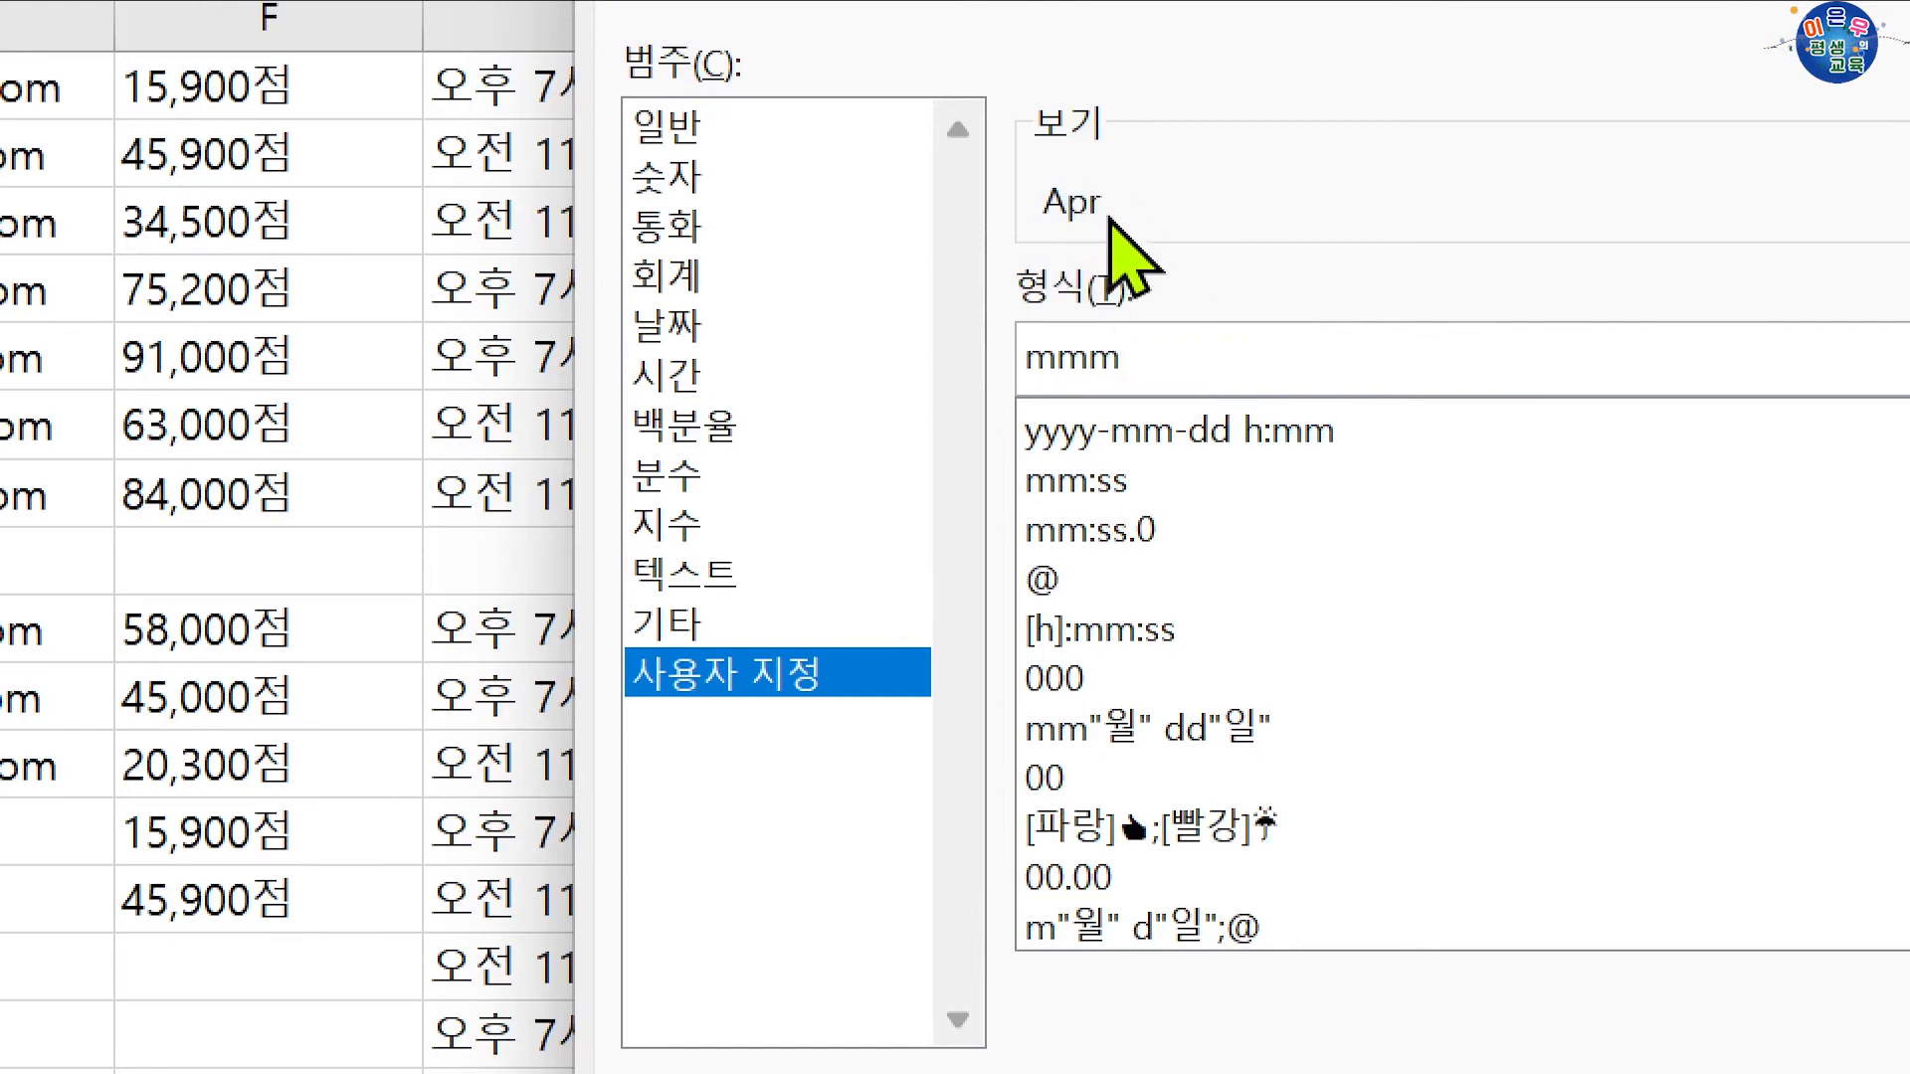
type("m")
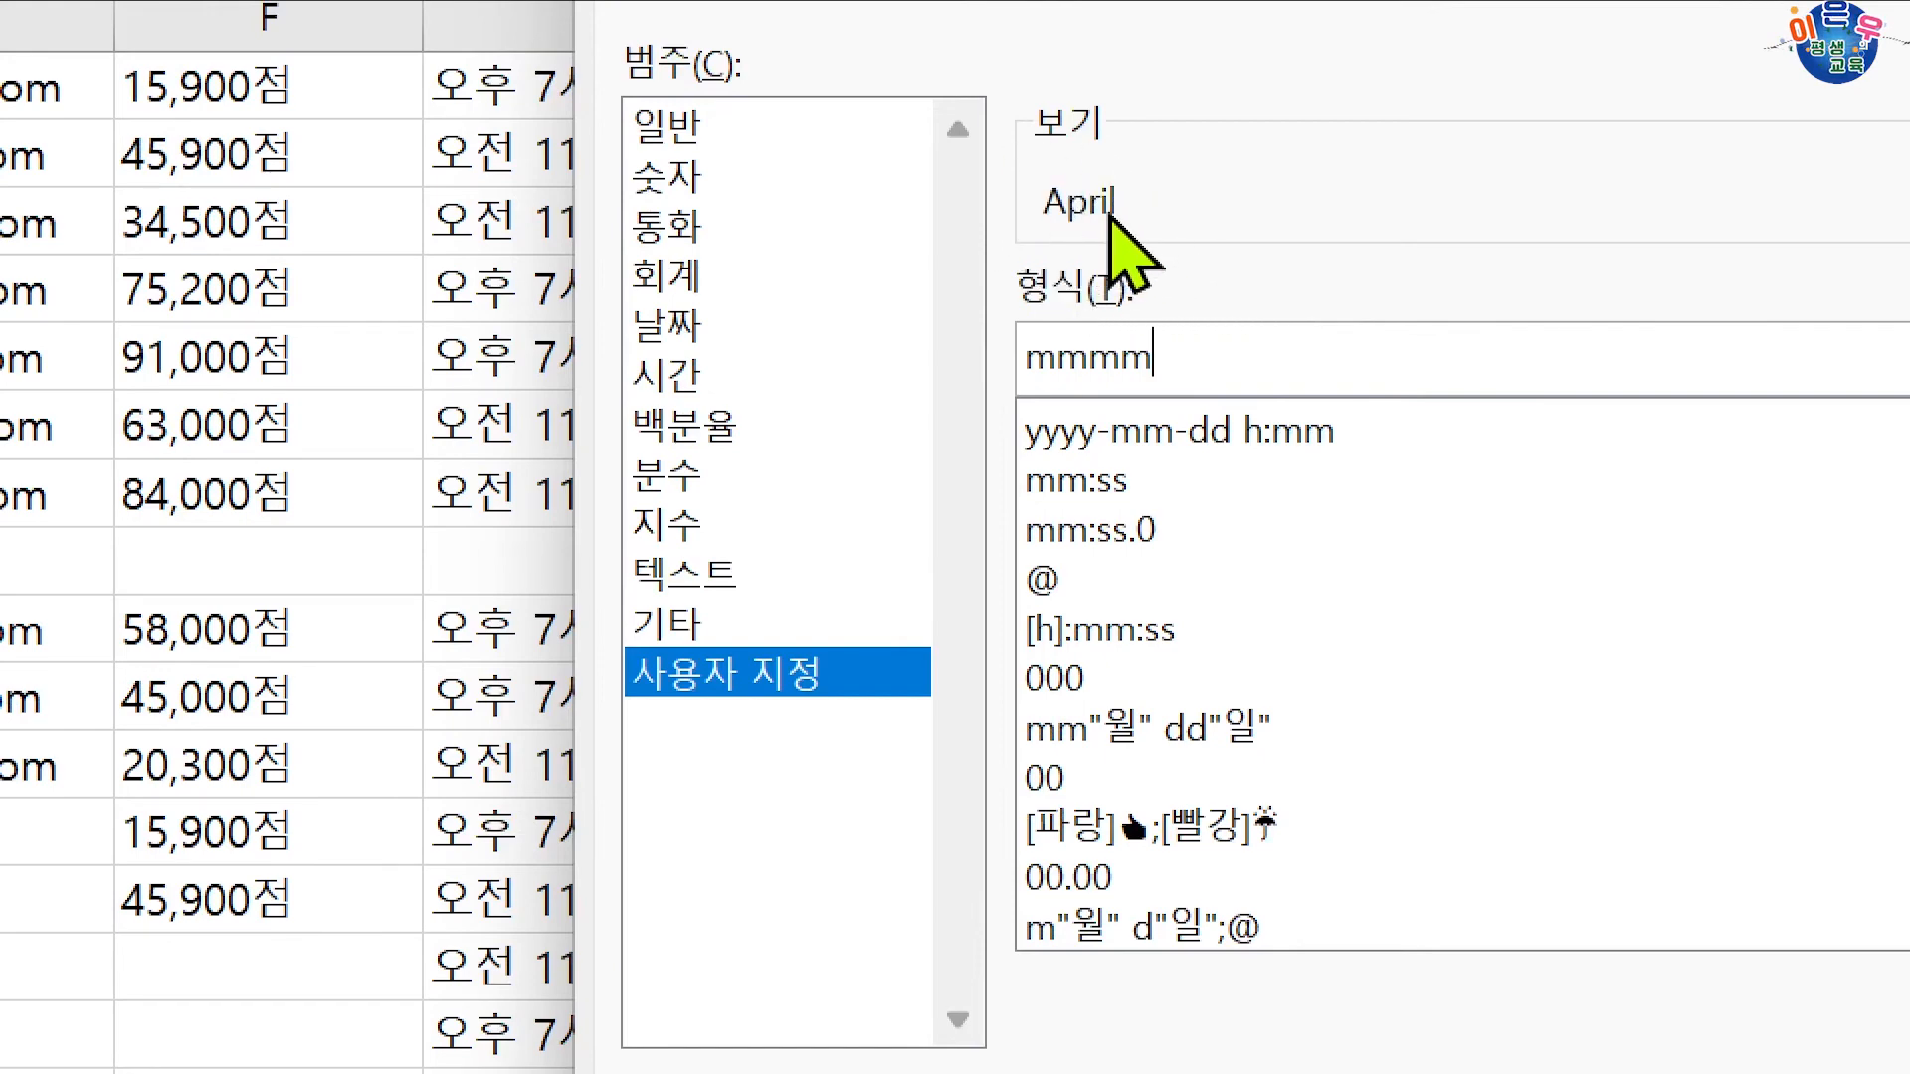
key("BackSpace")
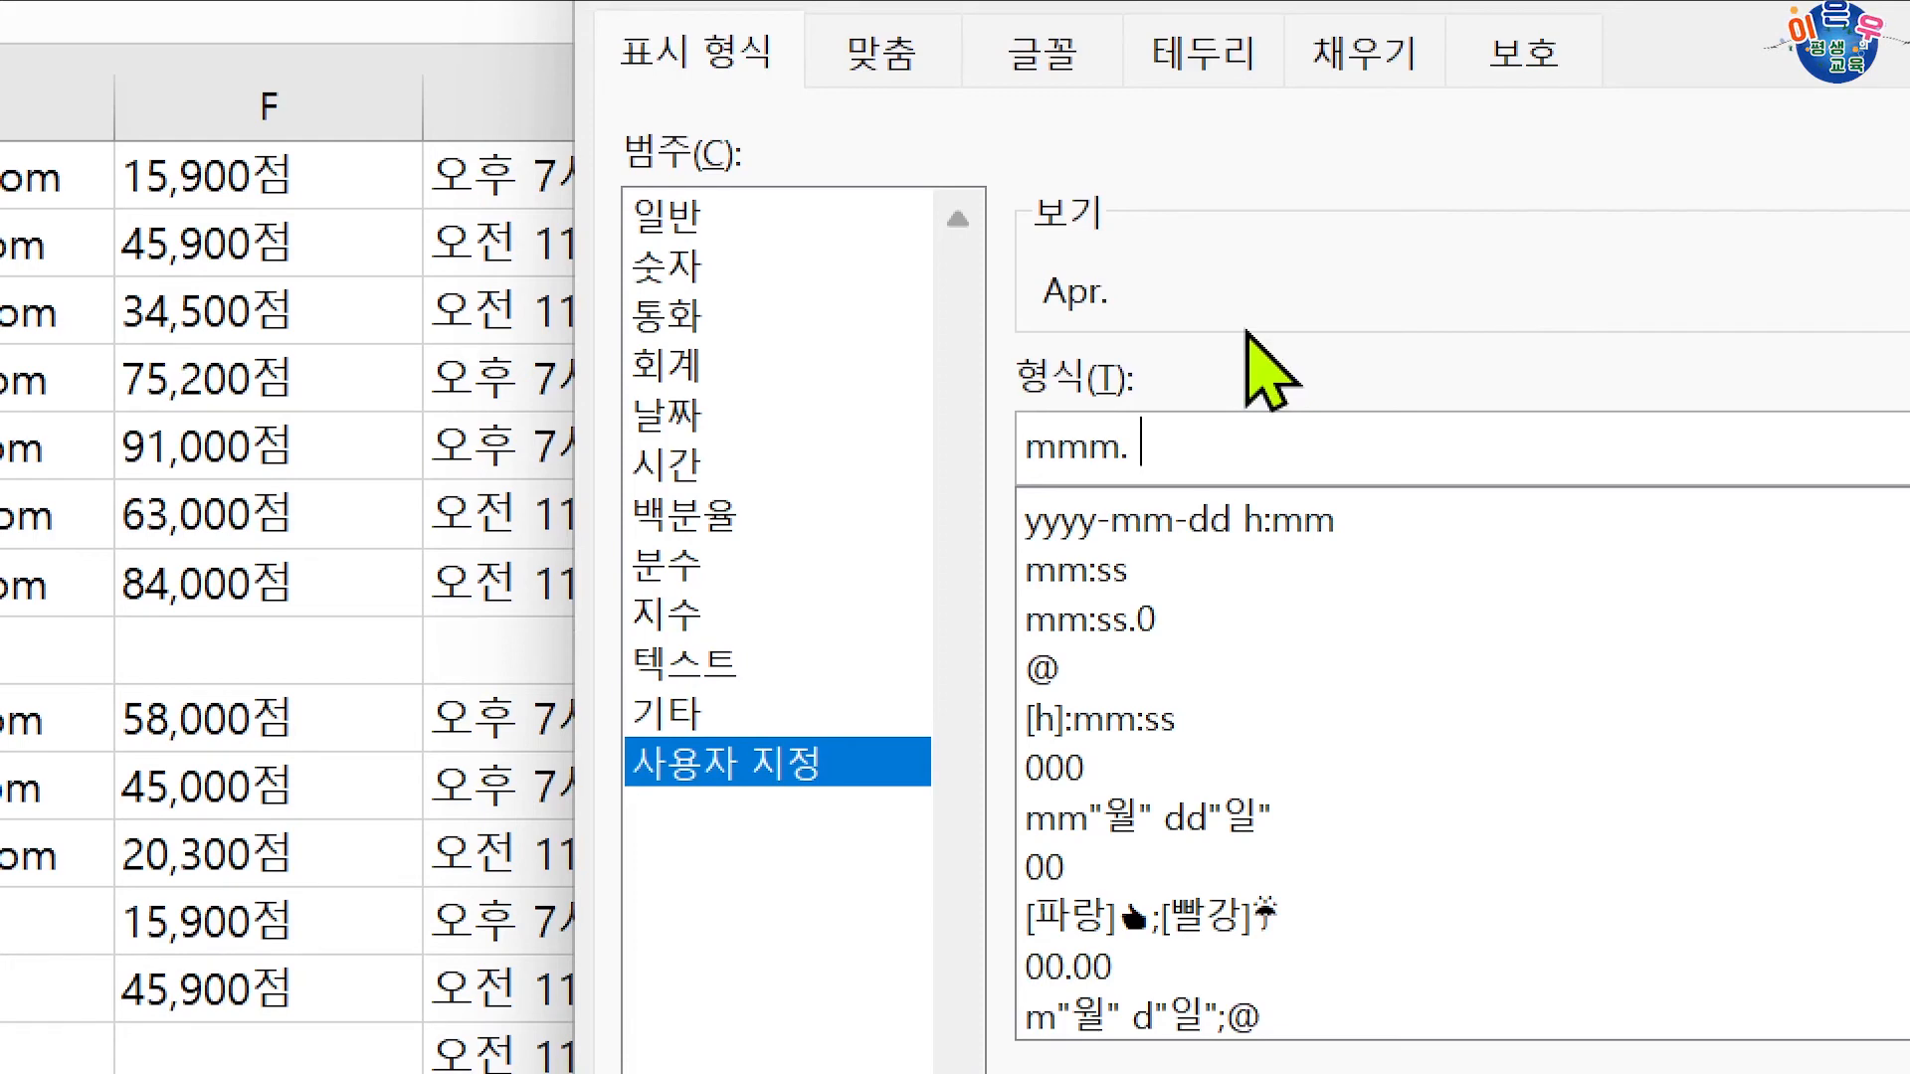
type("dd")
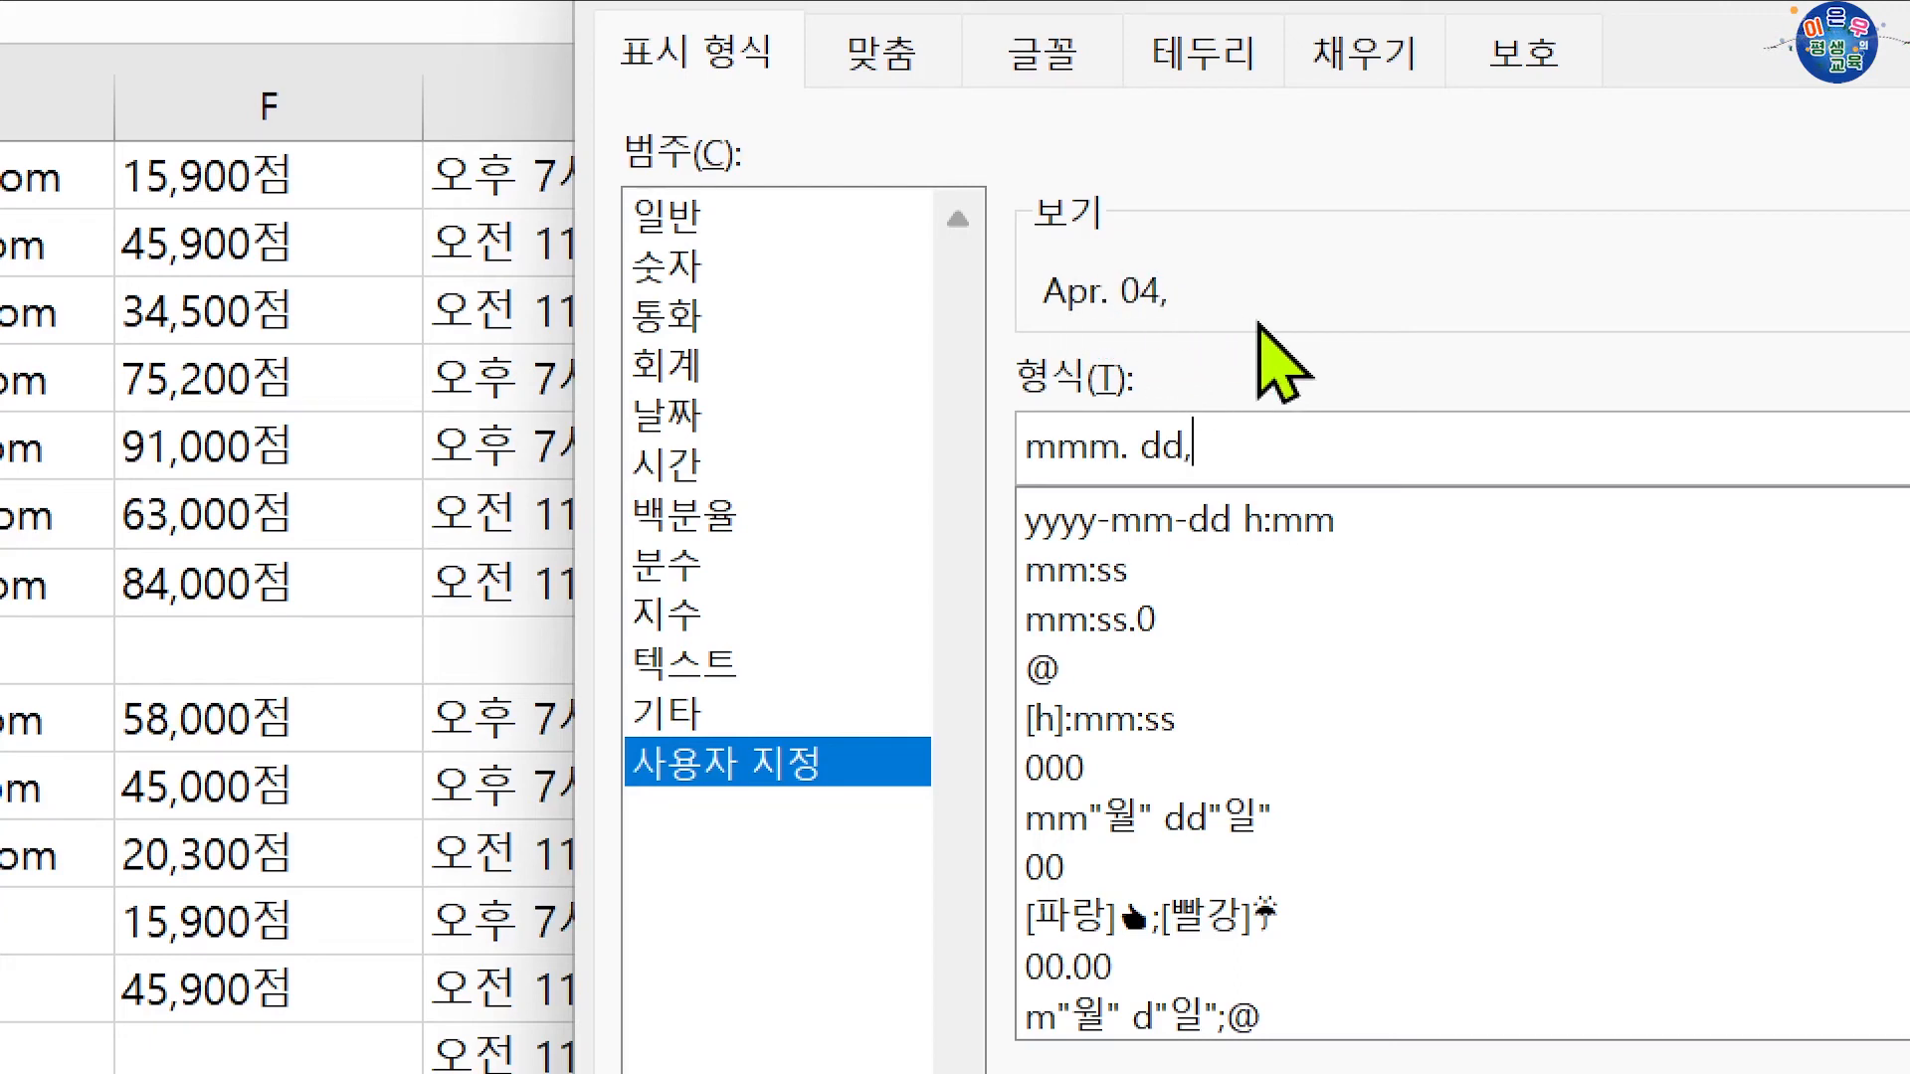
type(", ")
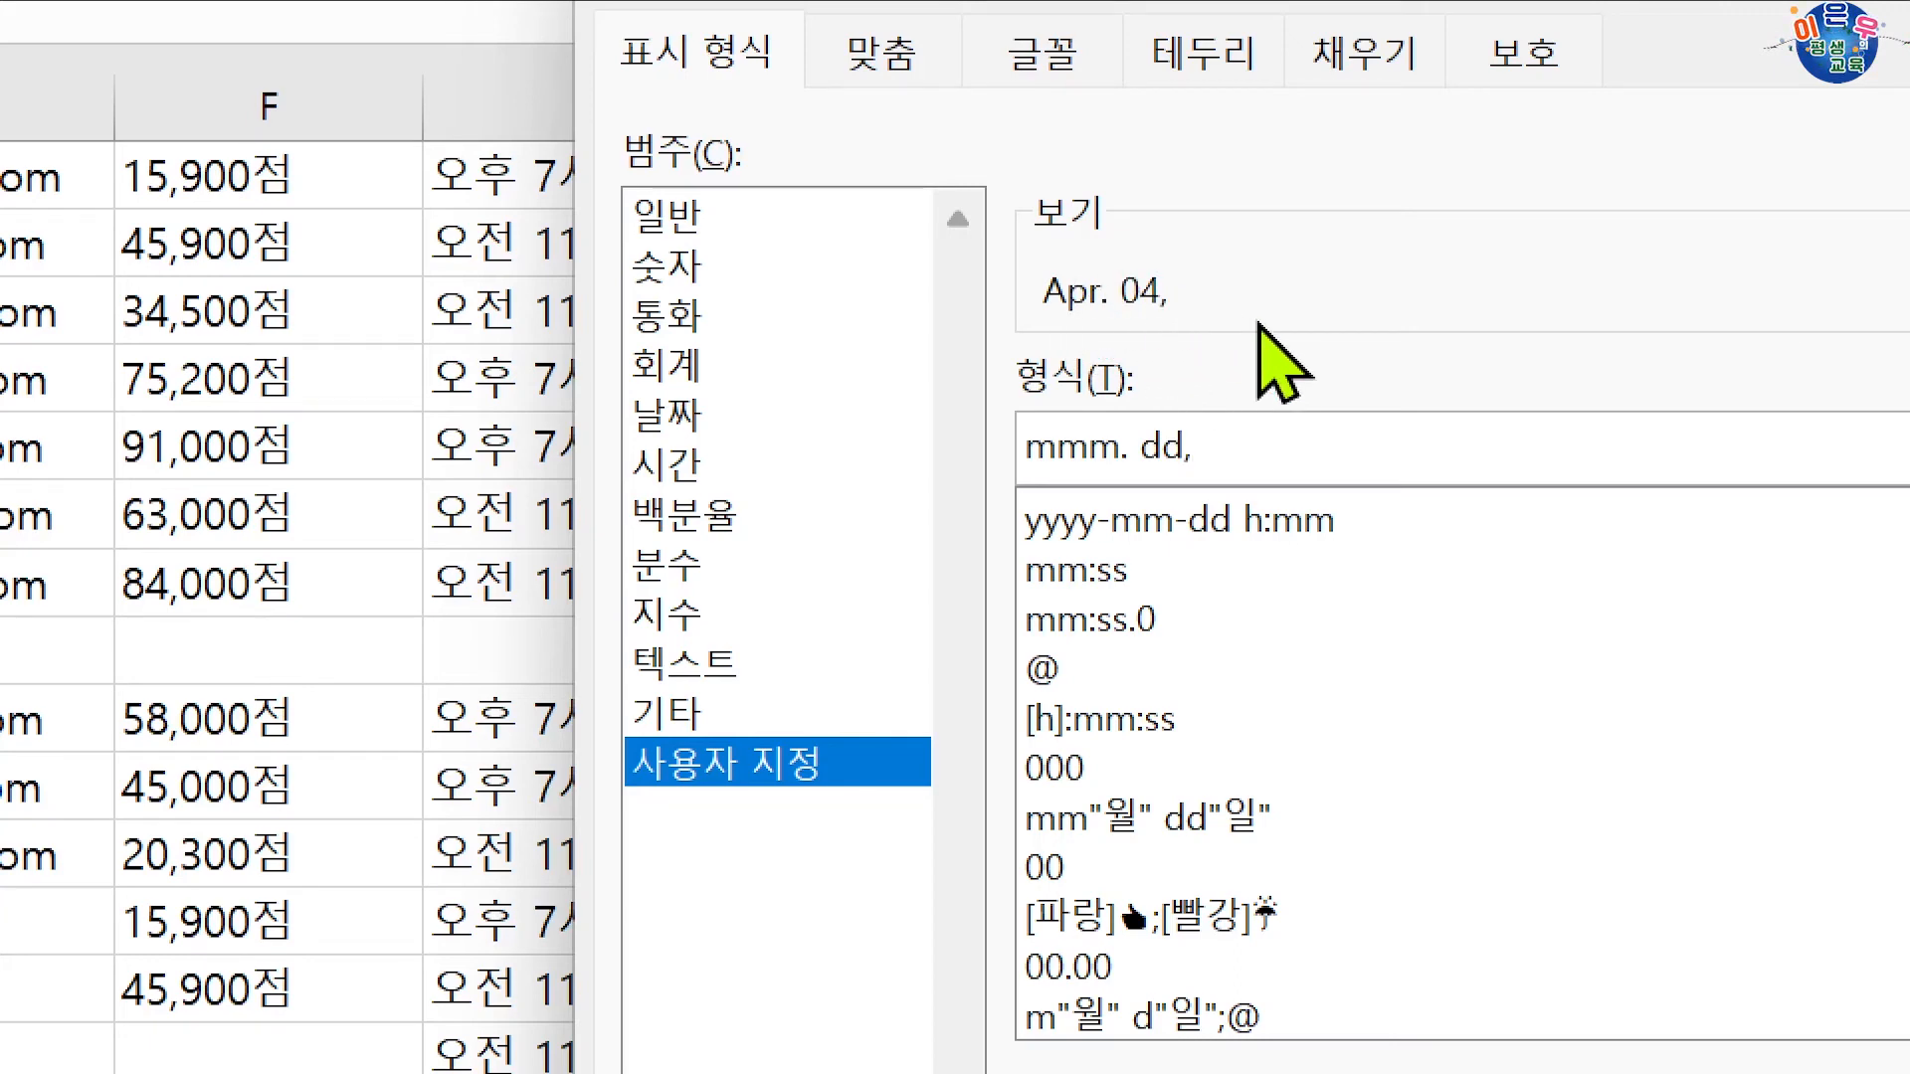
type("yyyy")
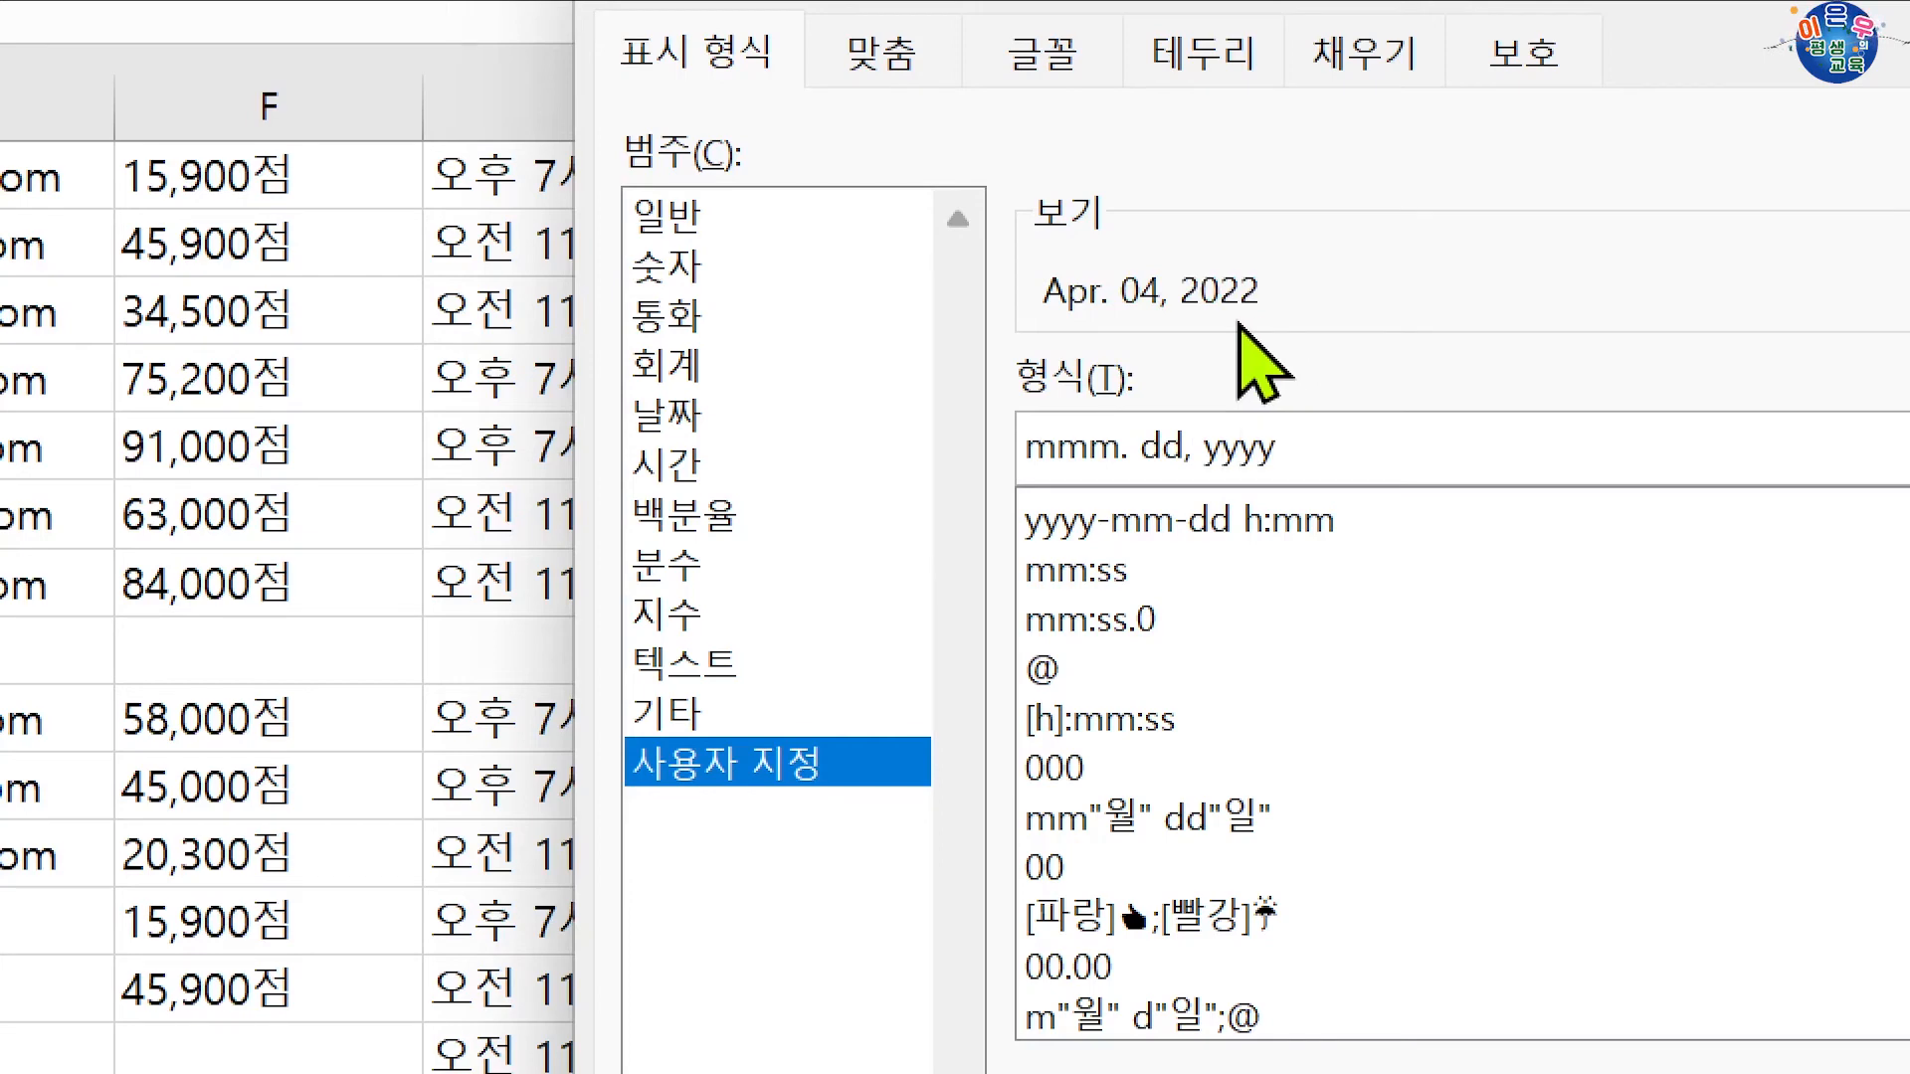
left_click_drag(1219, 144, 965, 679)
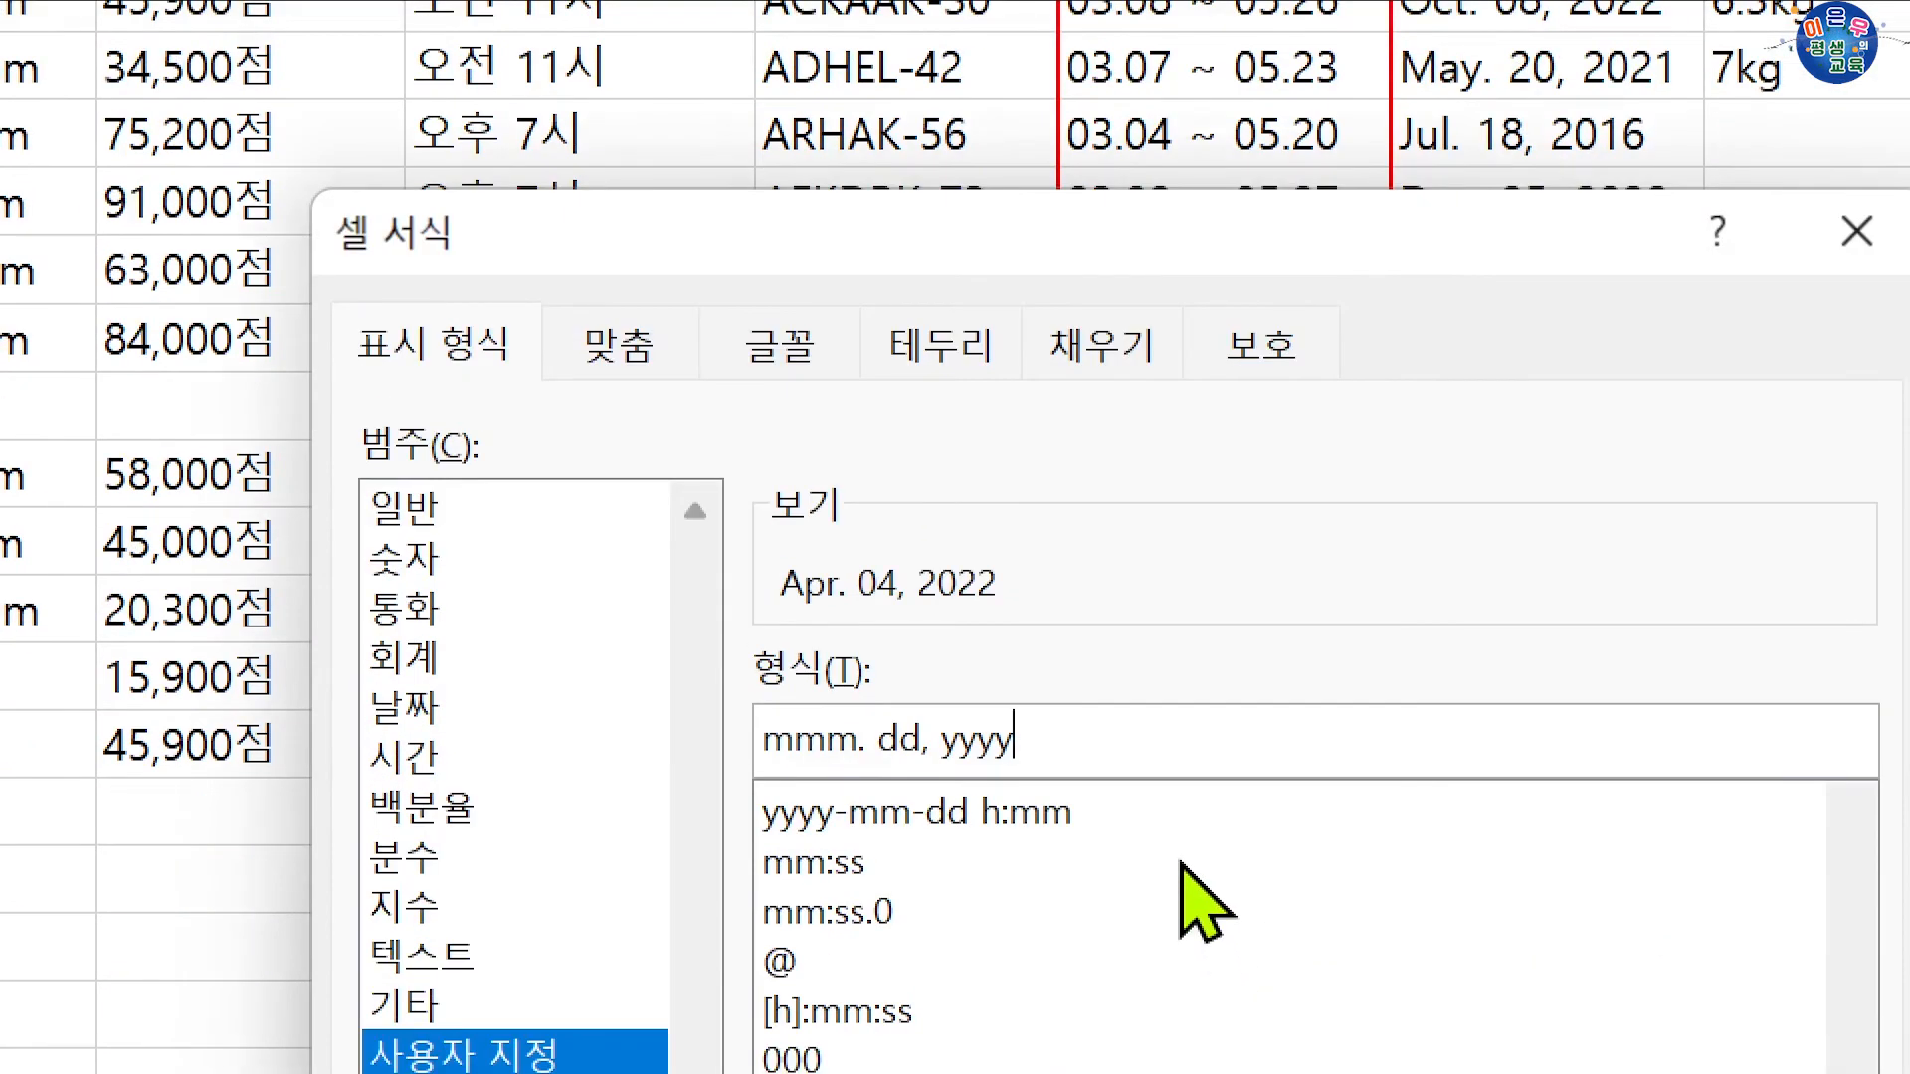
key("Return")
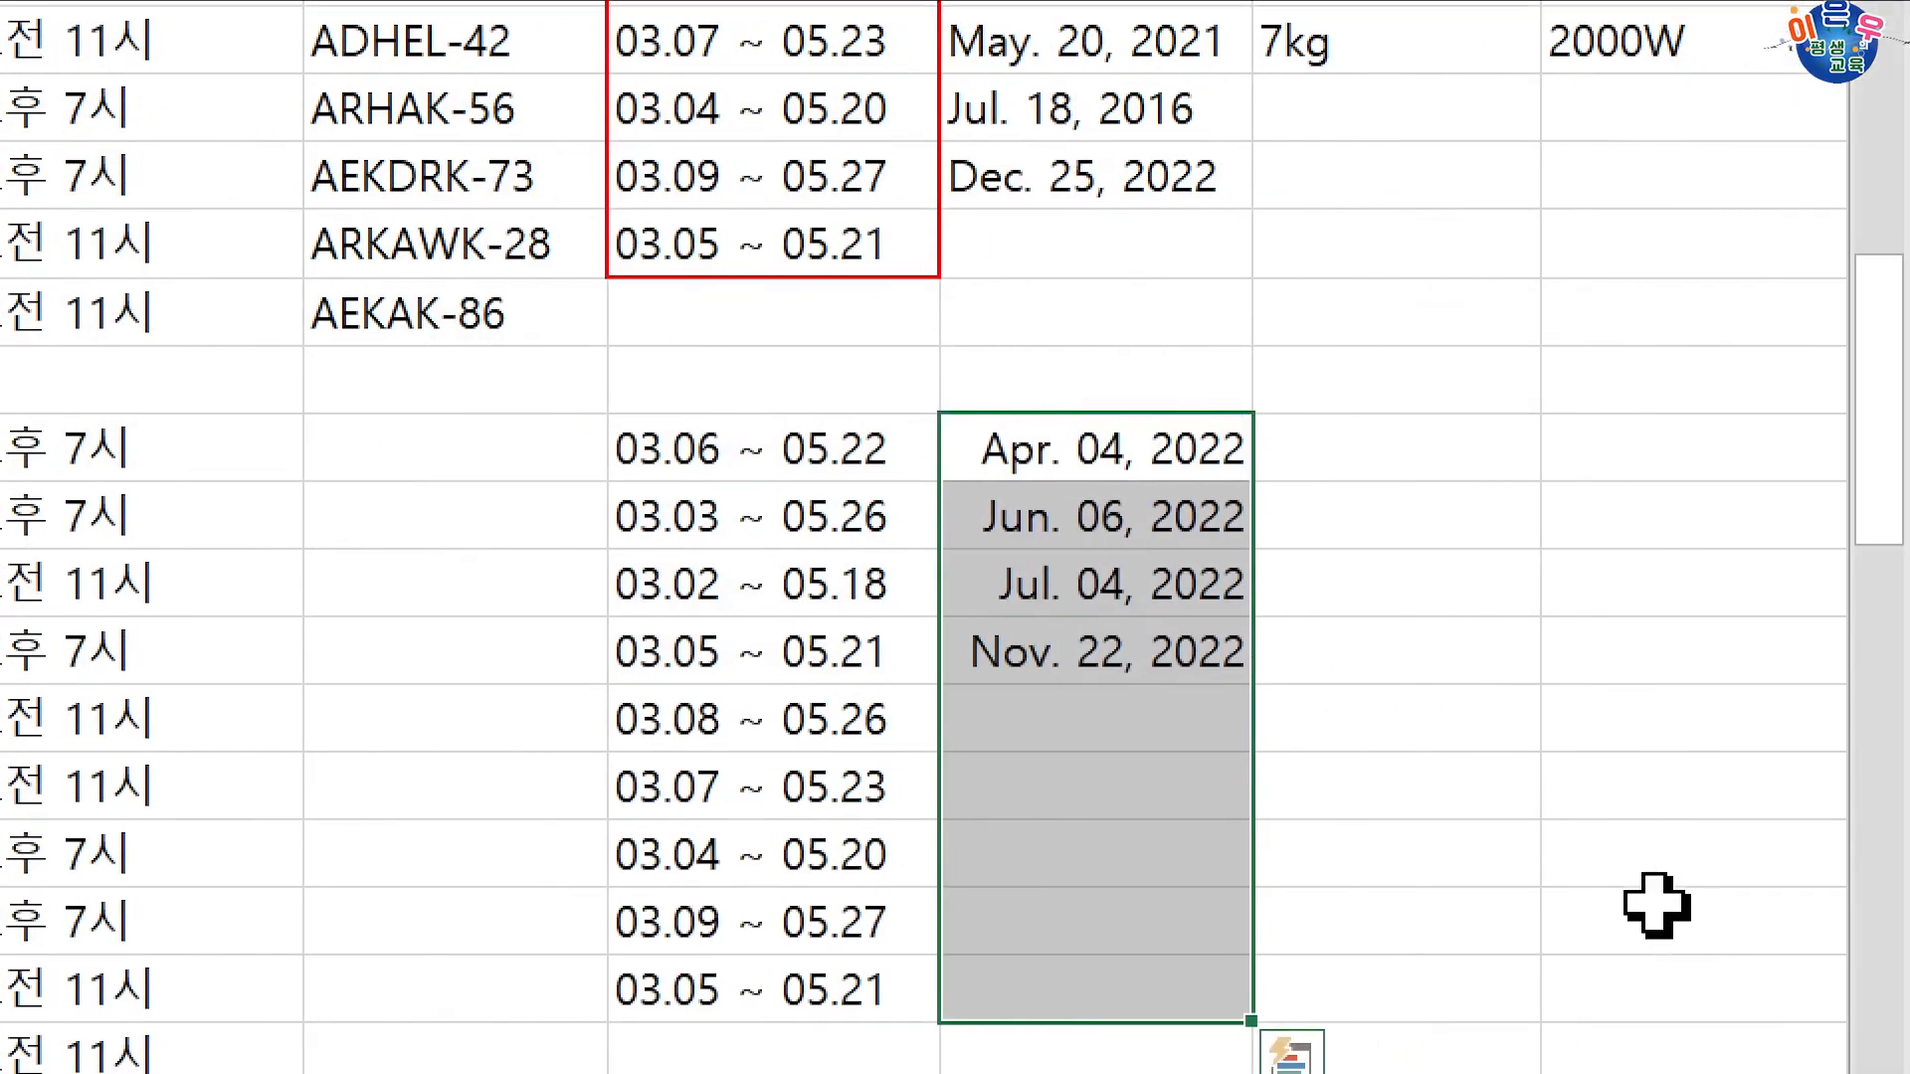
Step: Try a month-only example 'Apr' in K36 with flash fill, then undo it
left_click(1129, 443)
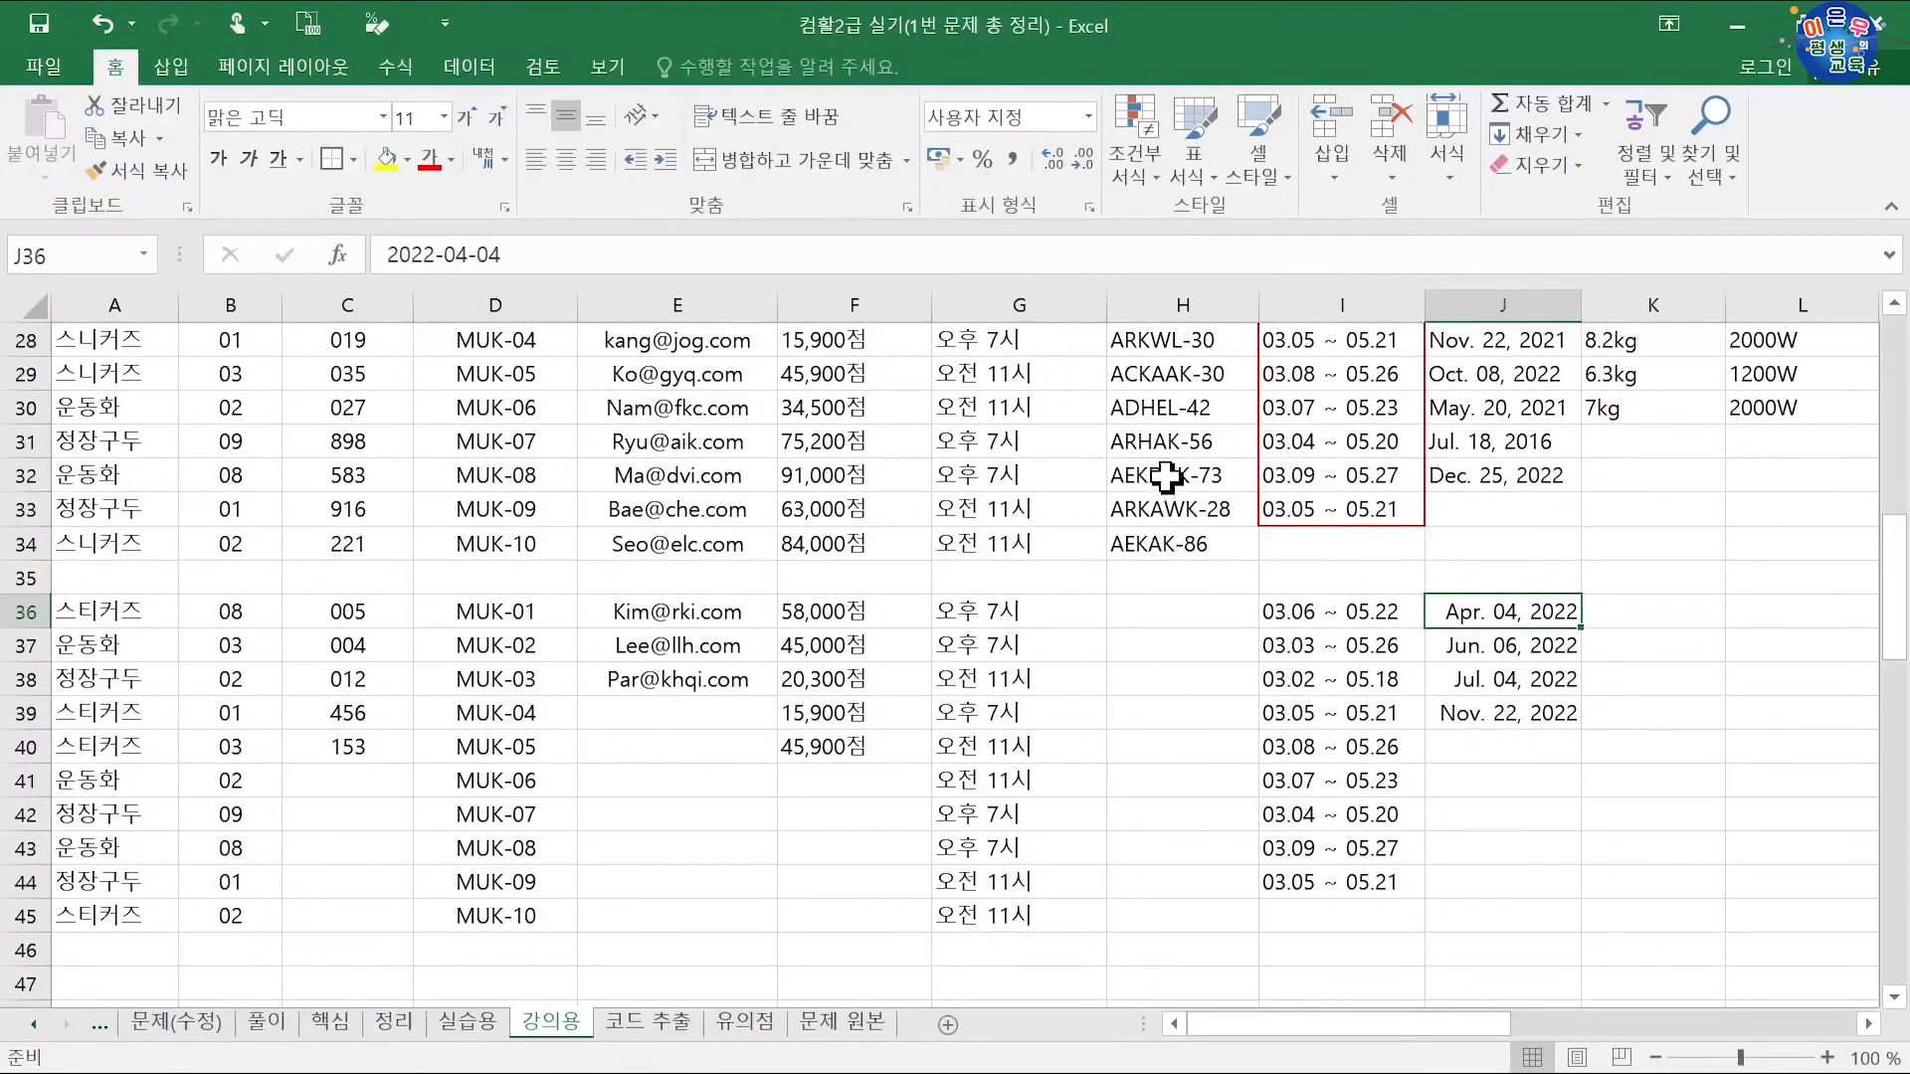
left_click(1461, 410)
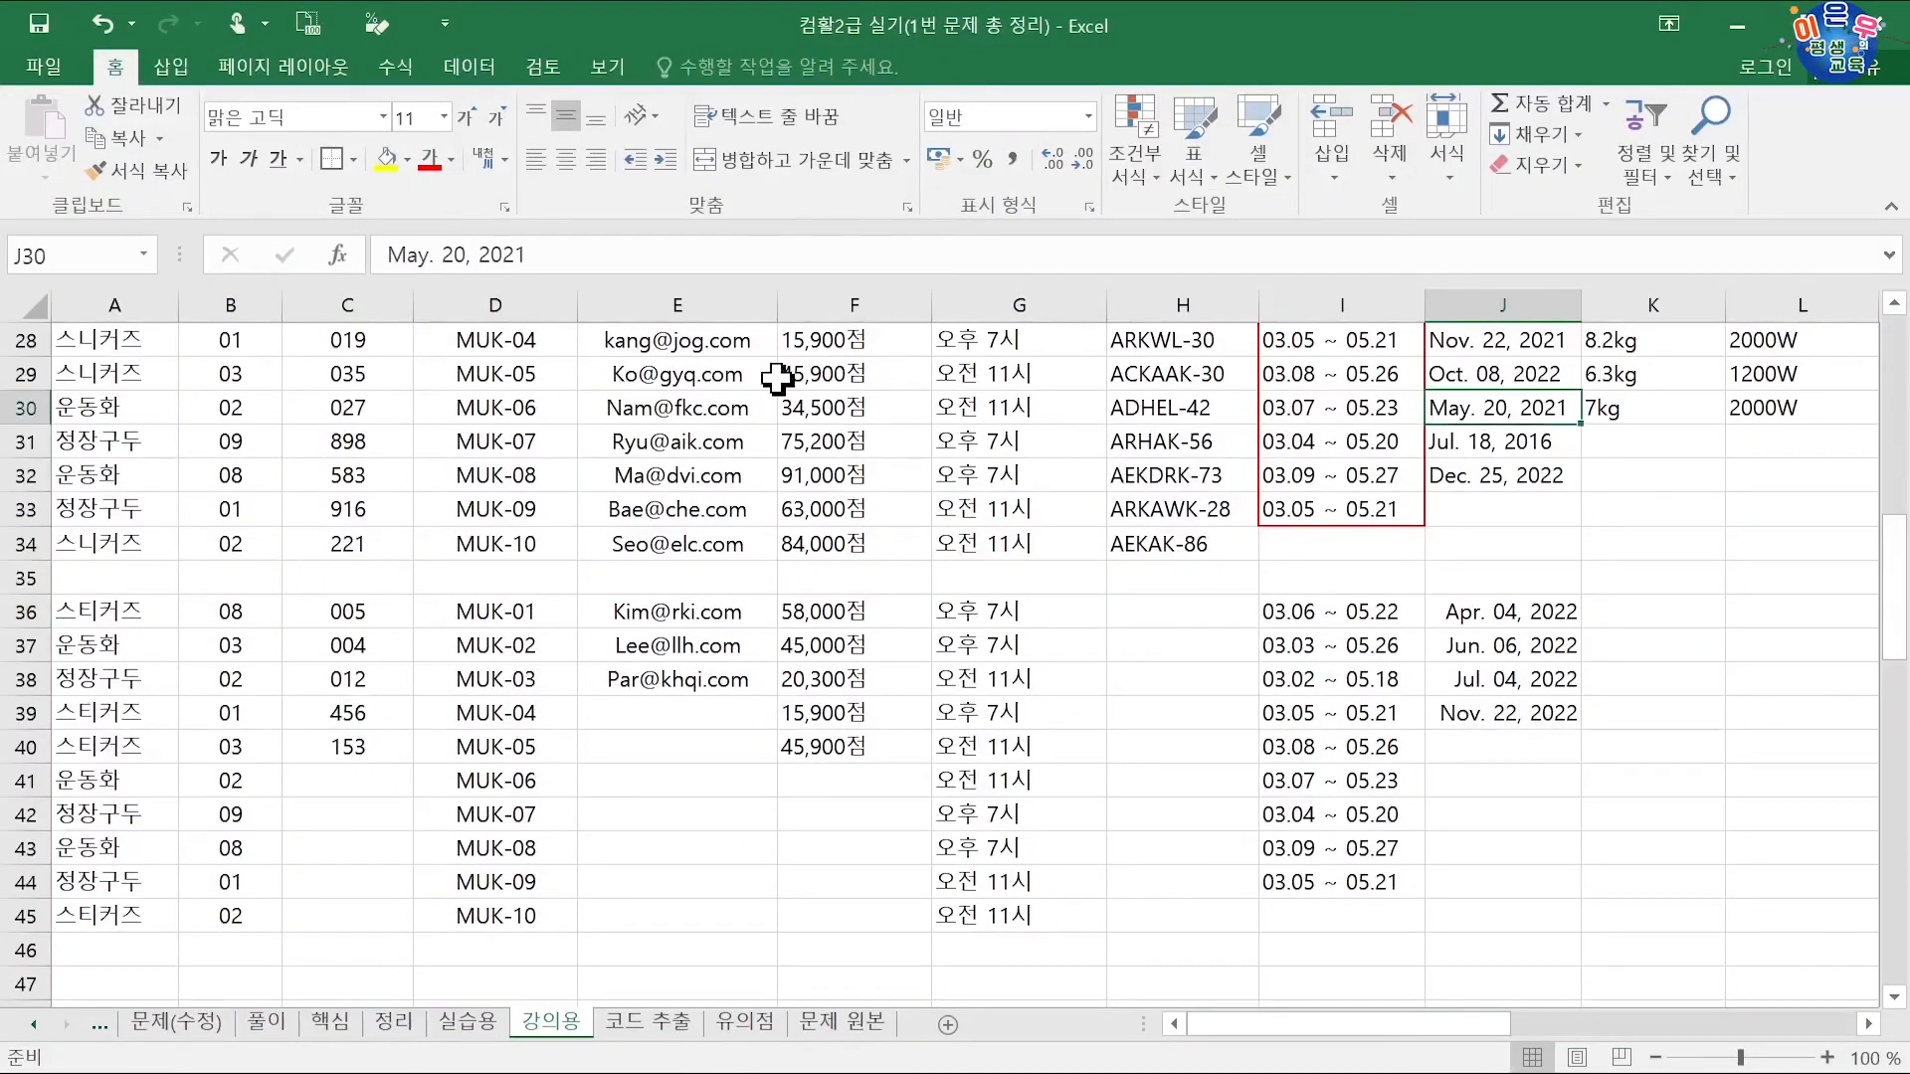
left_click(1616, 615)
type("Apr")
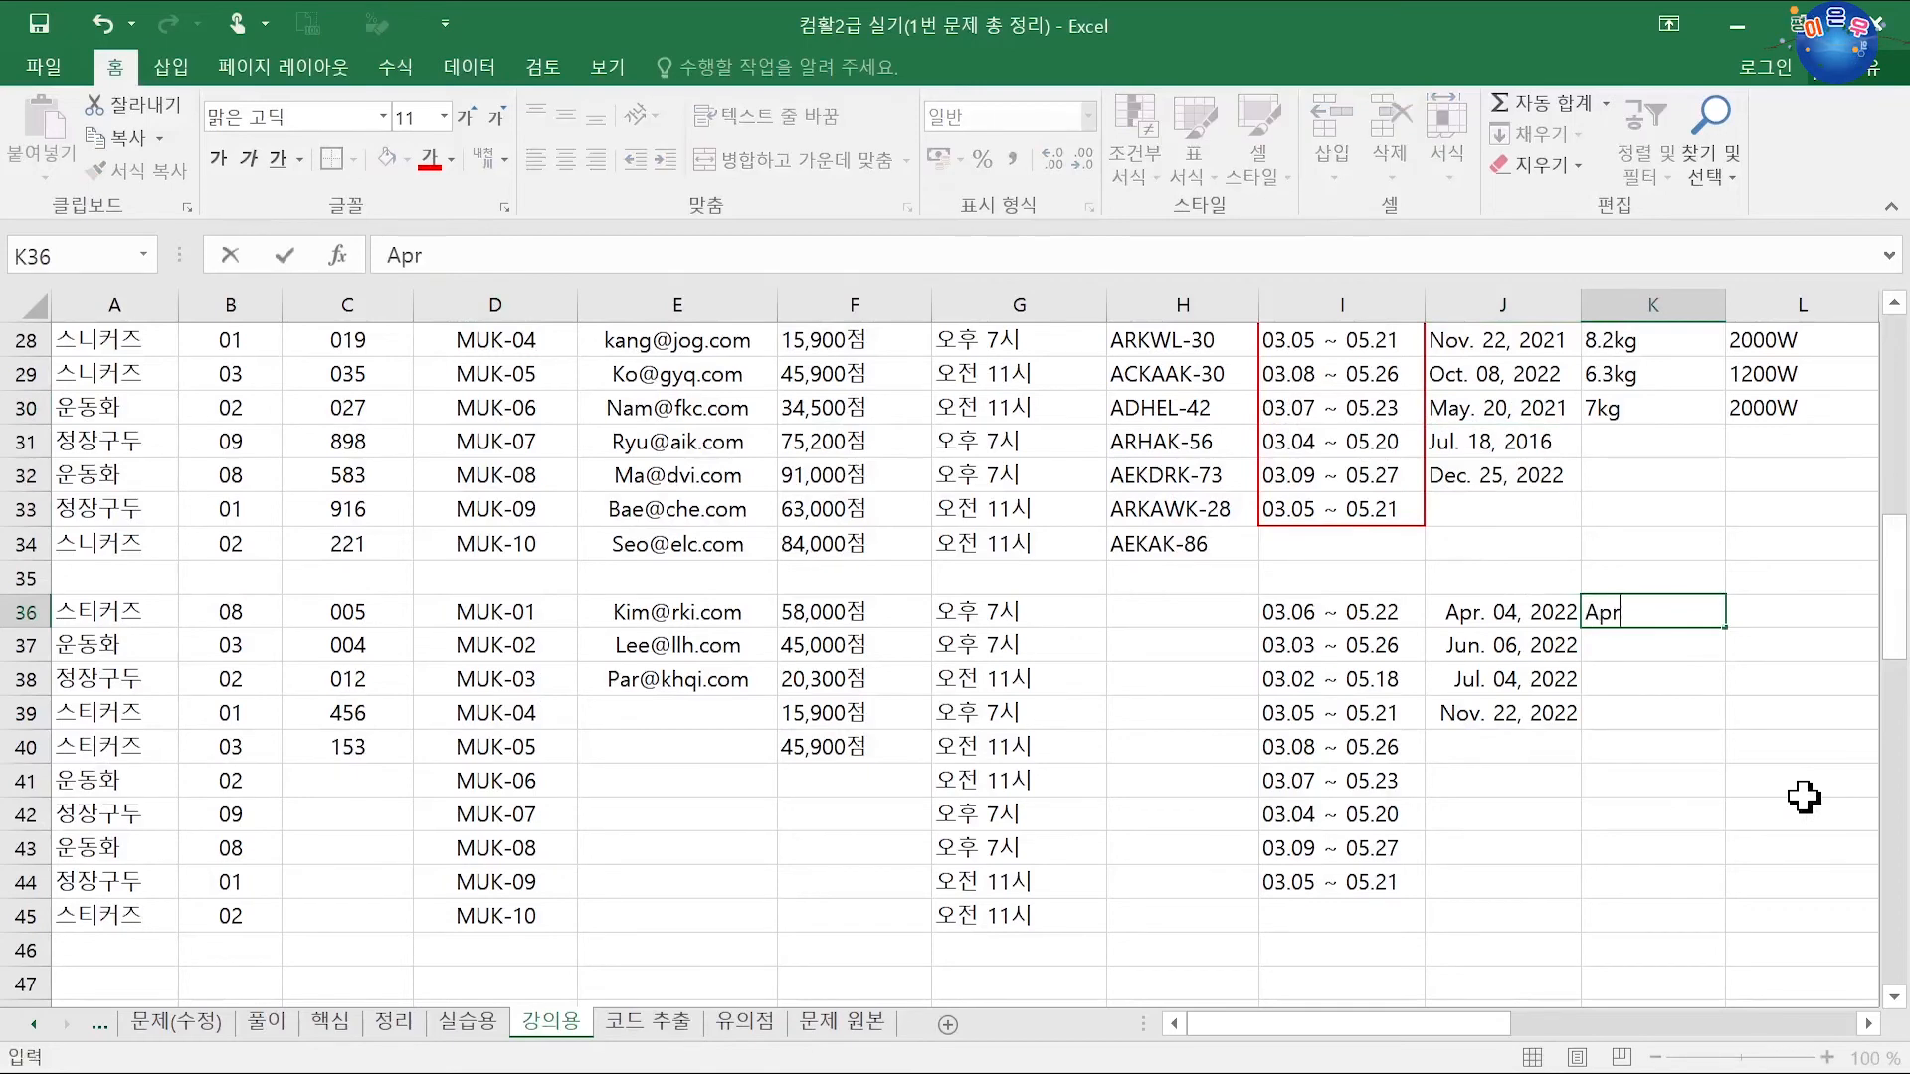
key("Return")
key("ctrl+e")
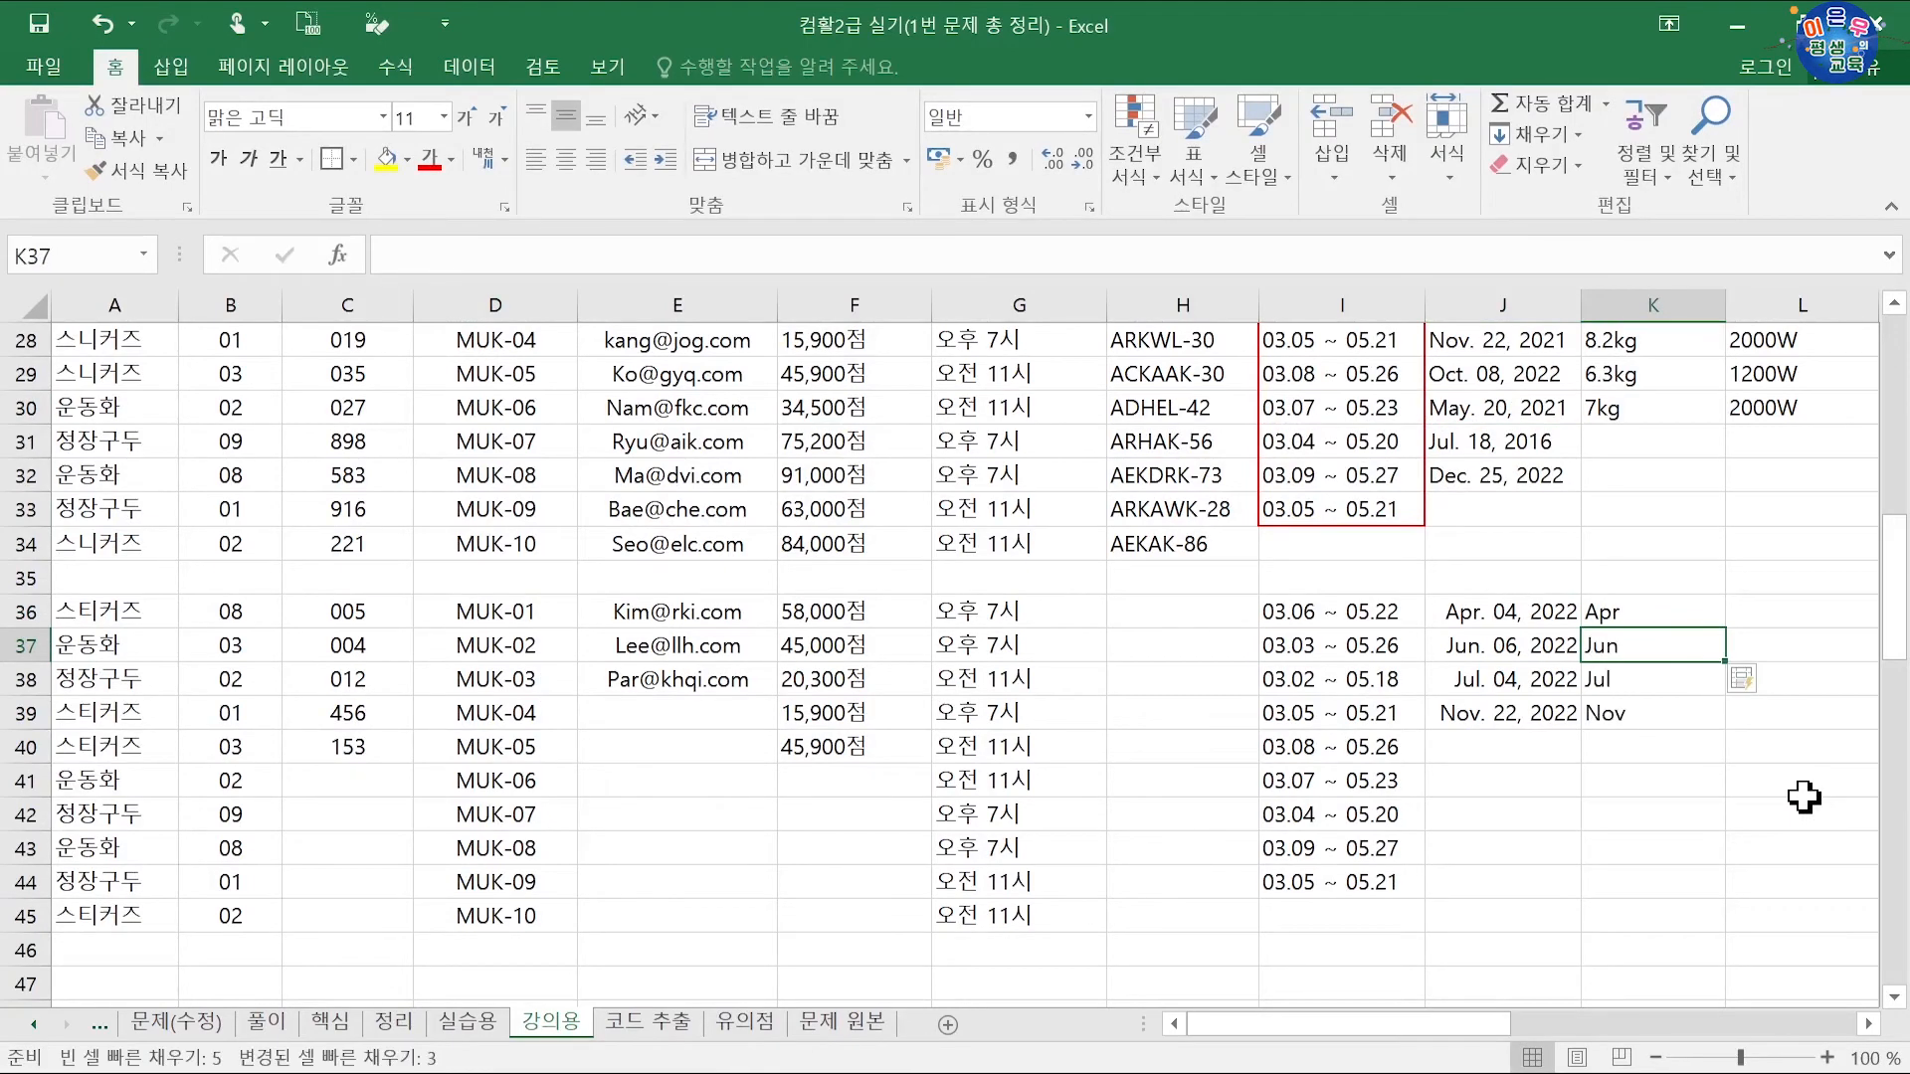
key("ctrl+z")
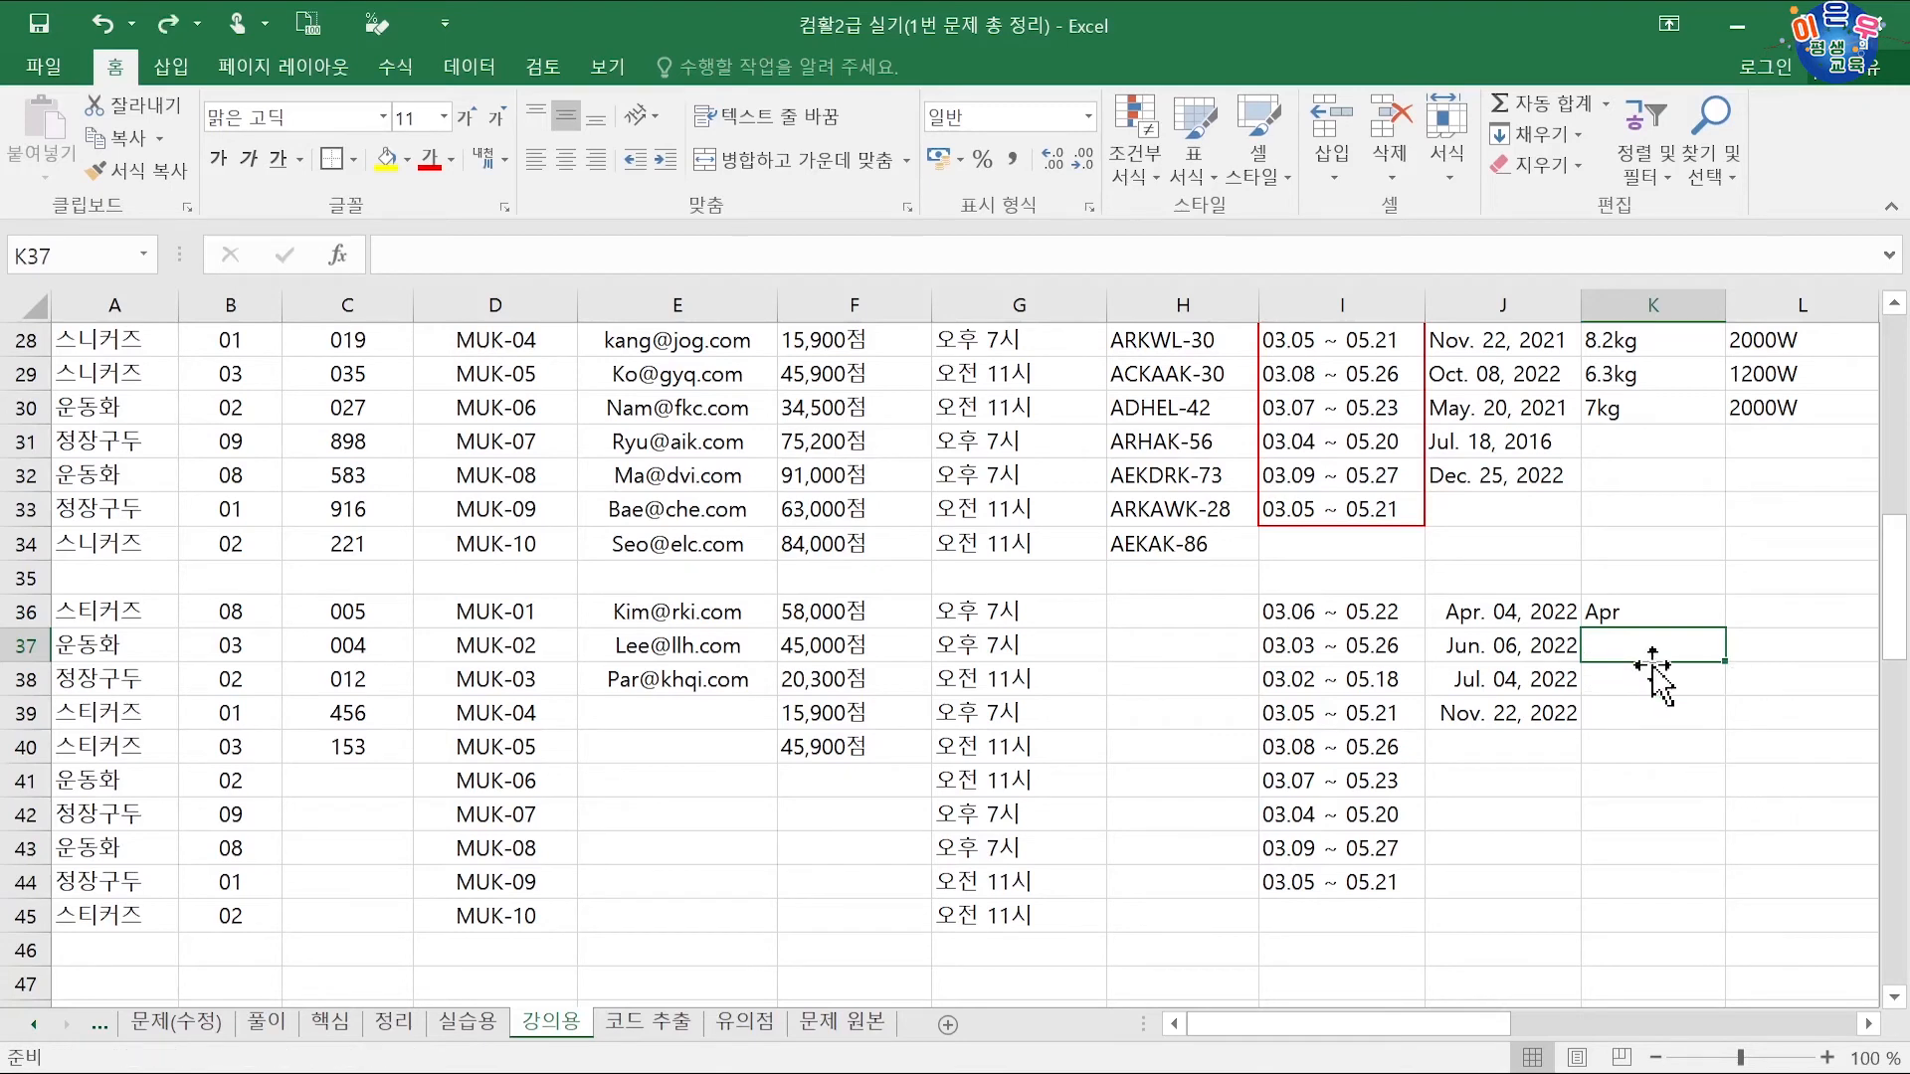
Step: Change the K36 example to 'Apr. 04, 2022' and flash-fill K37:K39, comparing with column J
double_click(1651, 611)
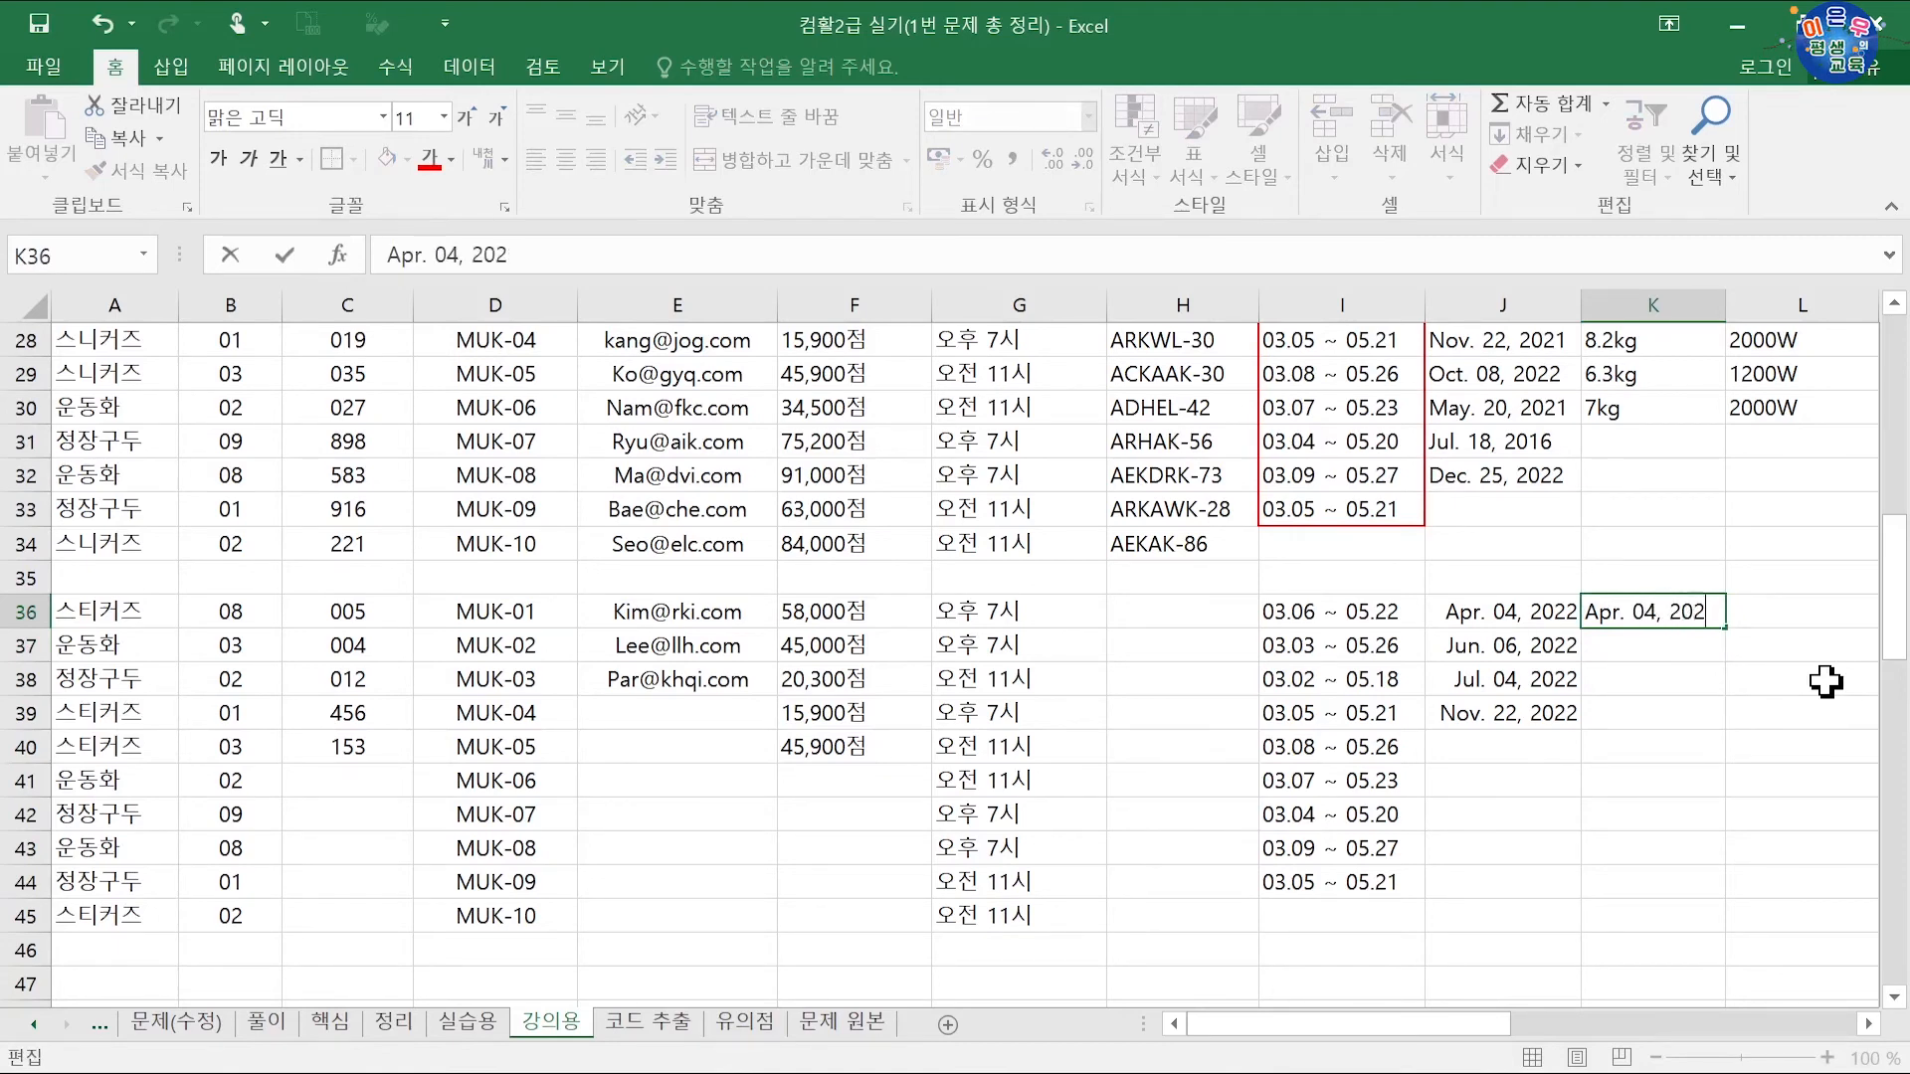
key("Return")
key("ctrl+e")
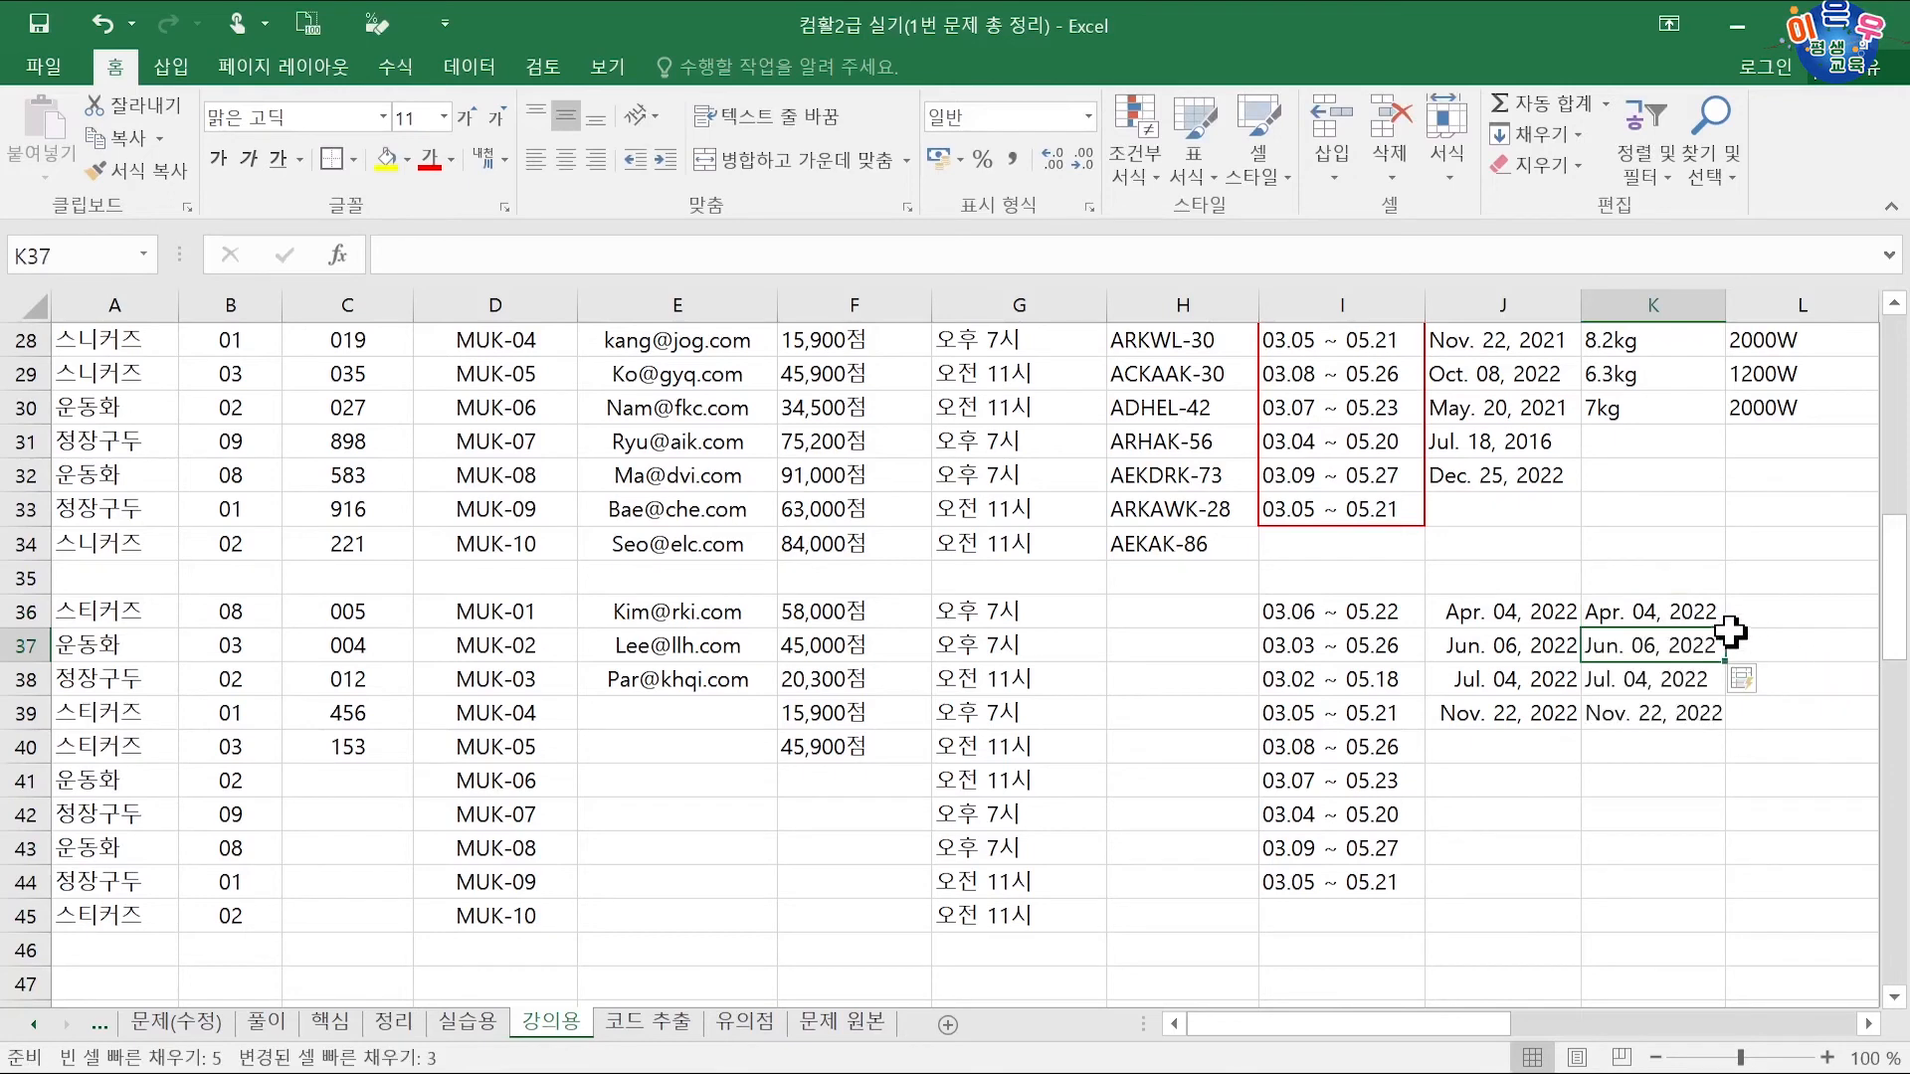
left_click(1513, 671)
left_click(1652, 654)
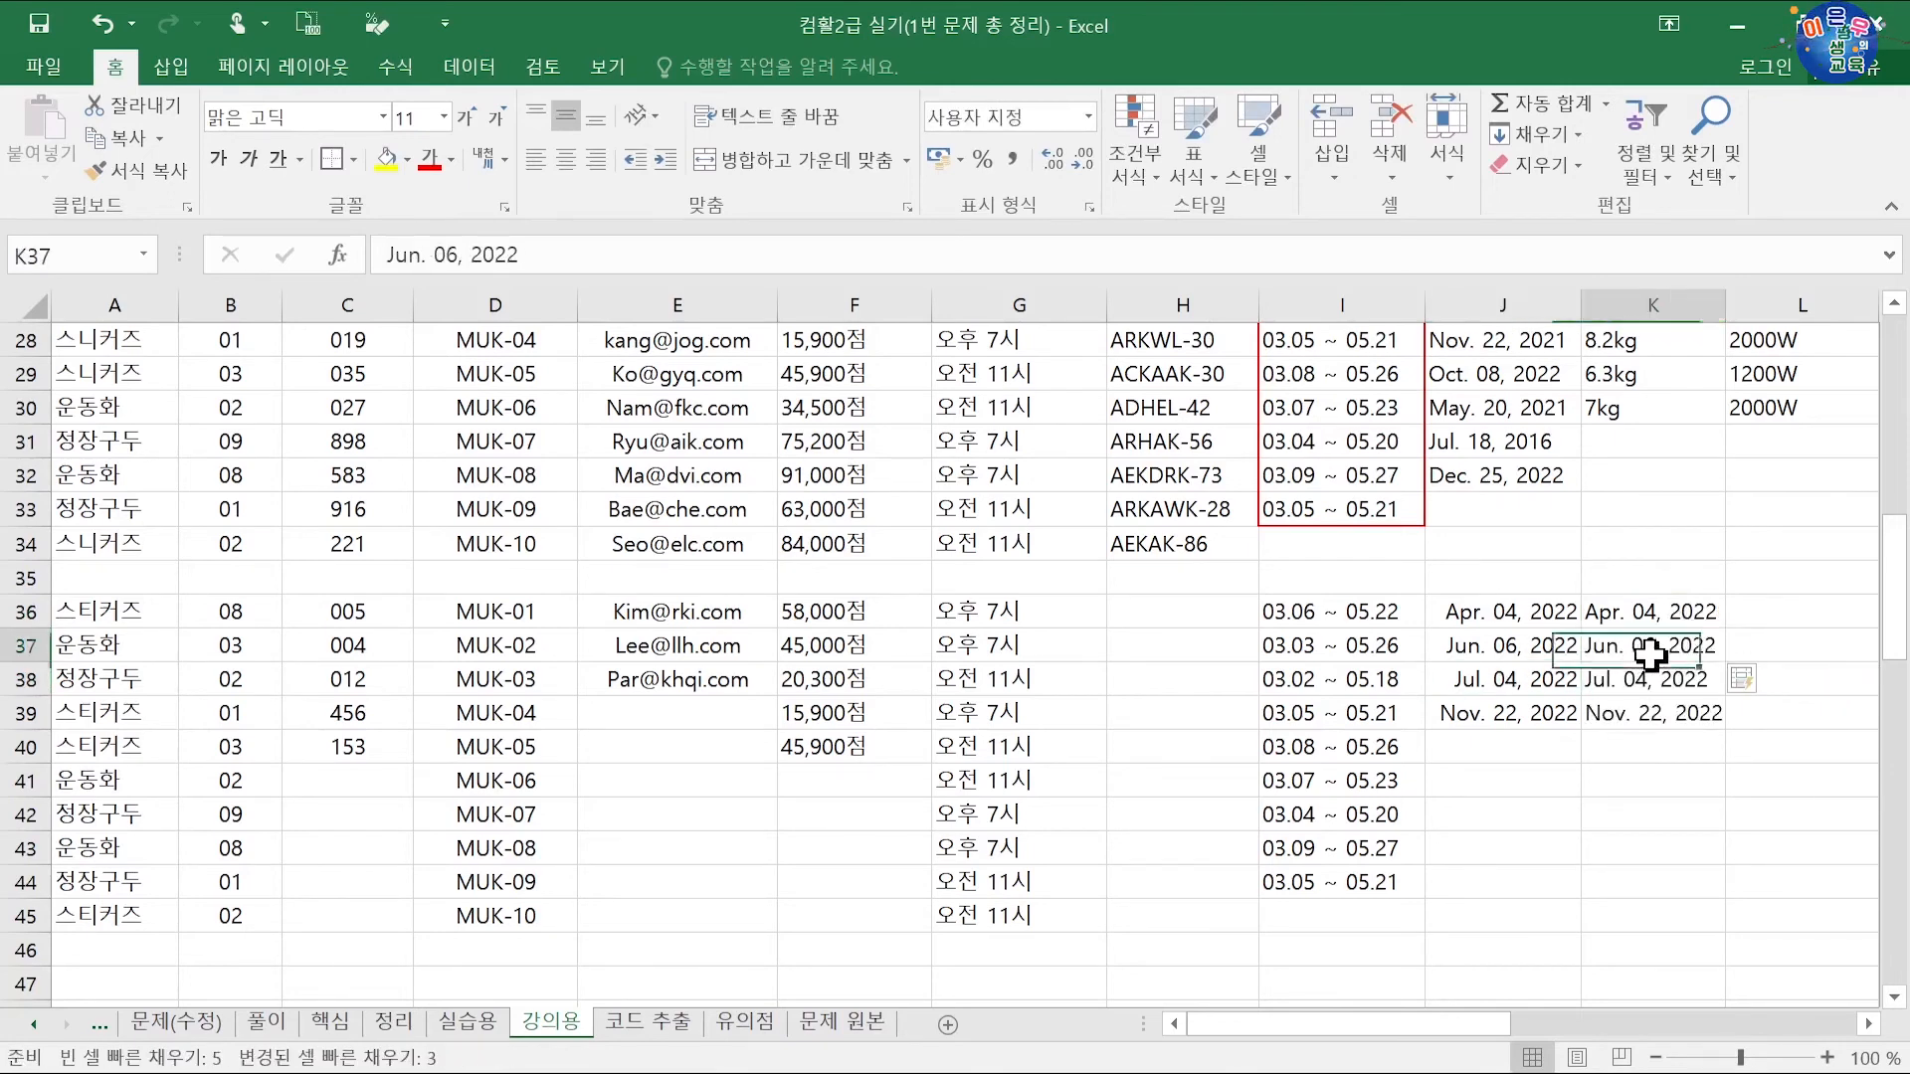
left_click(1503, 620)
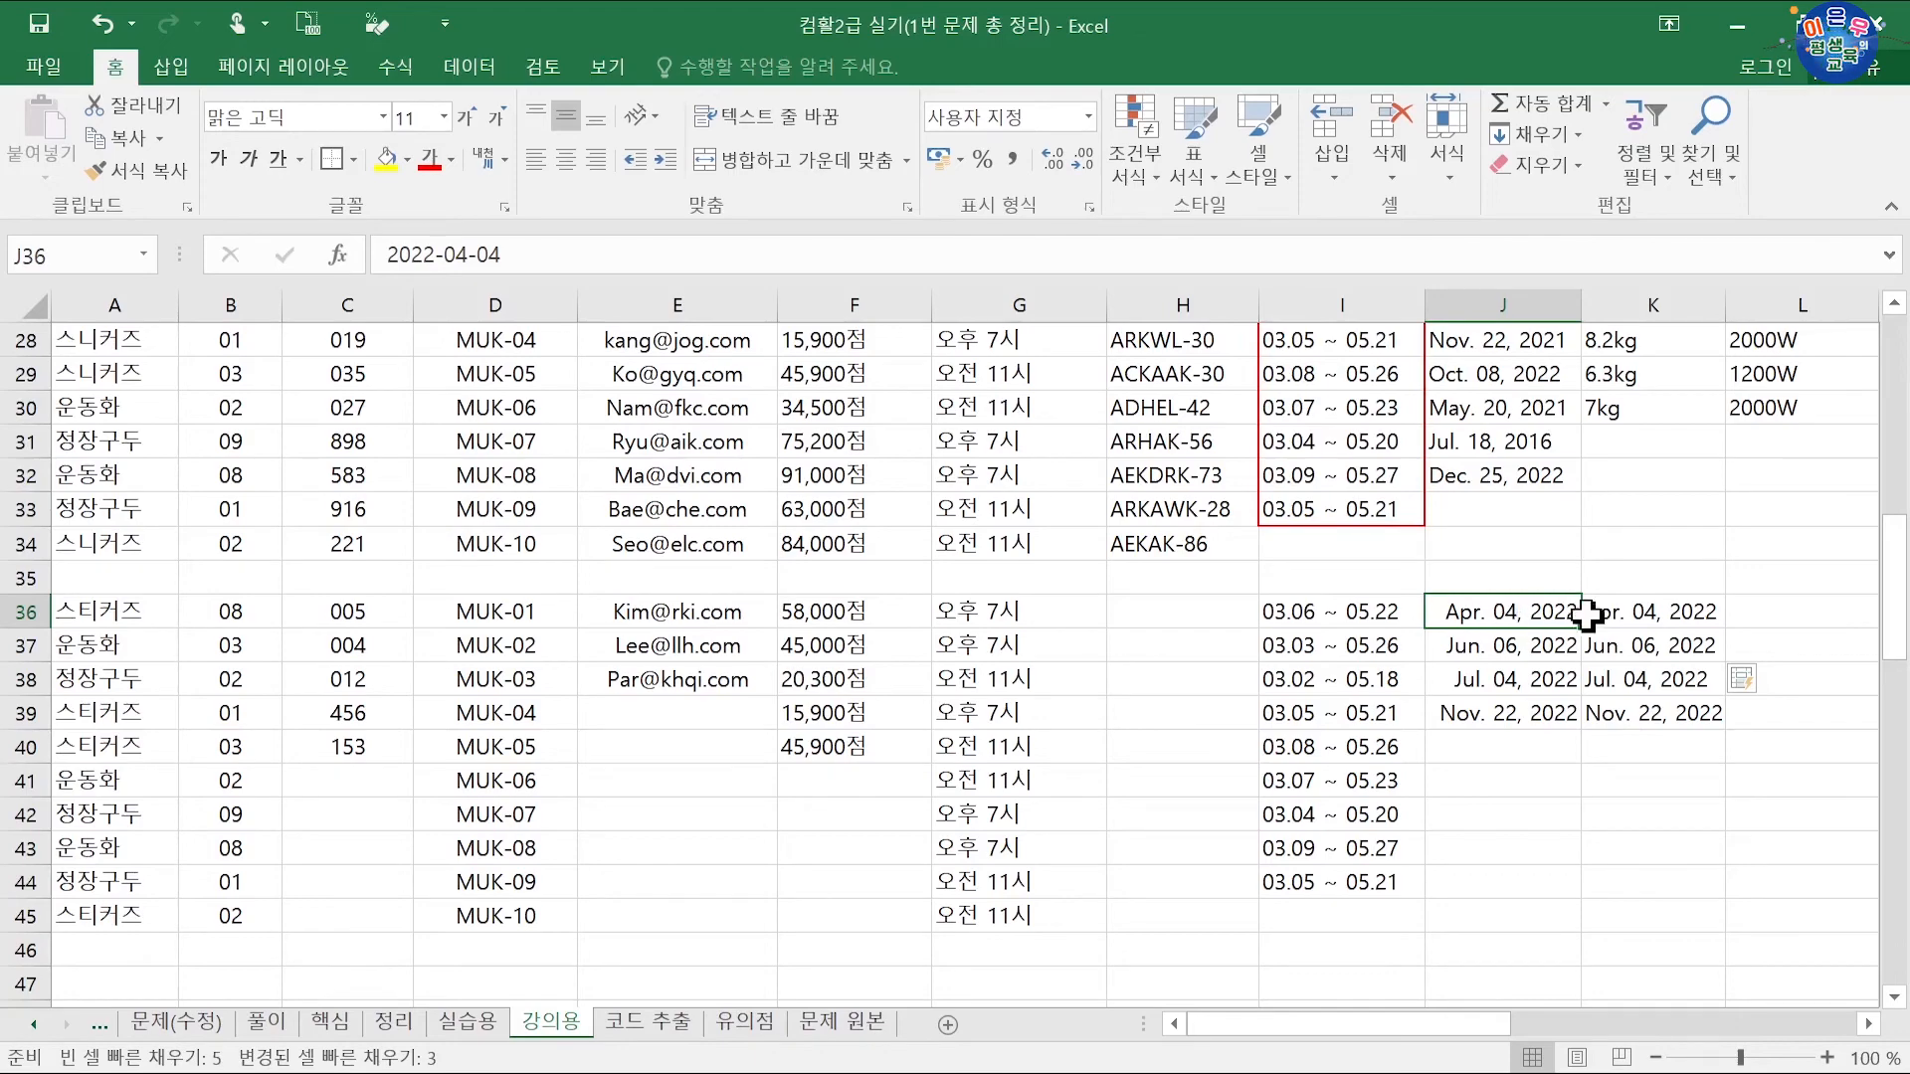
Step: Compare J36 and K36 to confirm K holds text dates, then select K36:K39
left_click(1633, 615)
left_click(1503, 617)
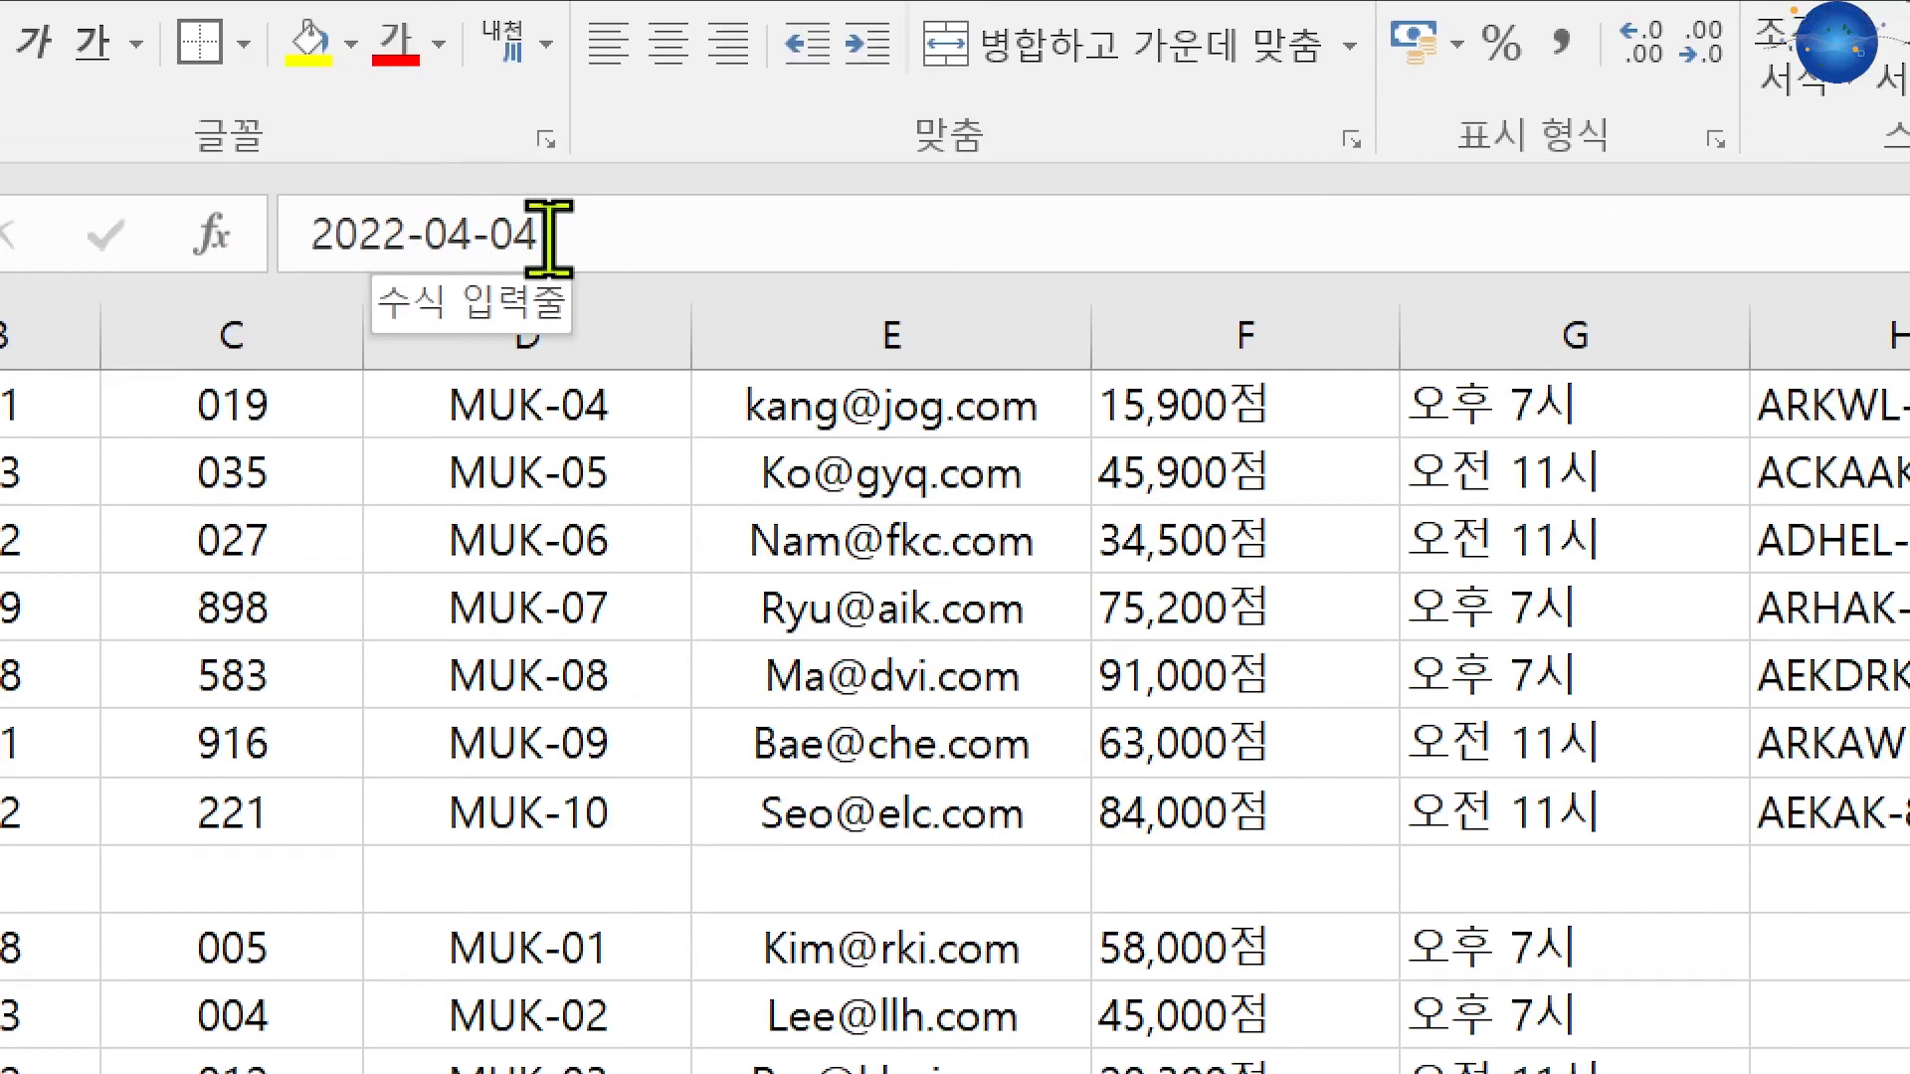
key("Right")
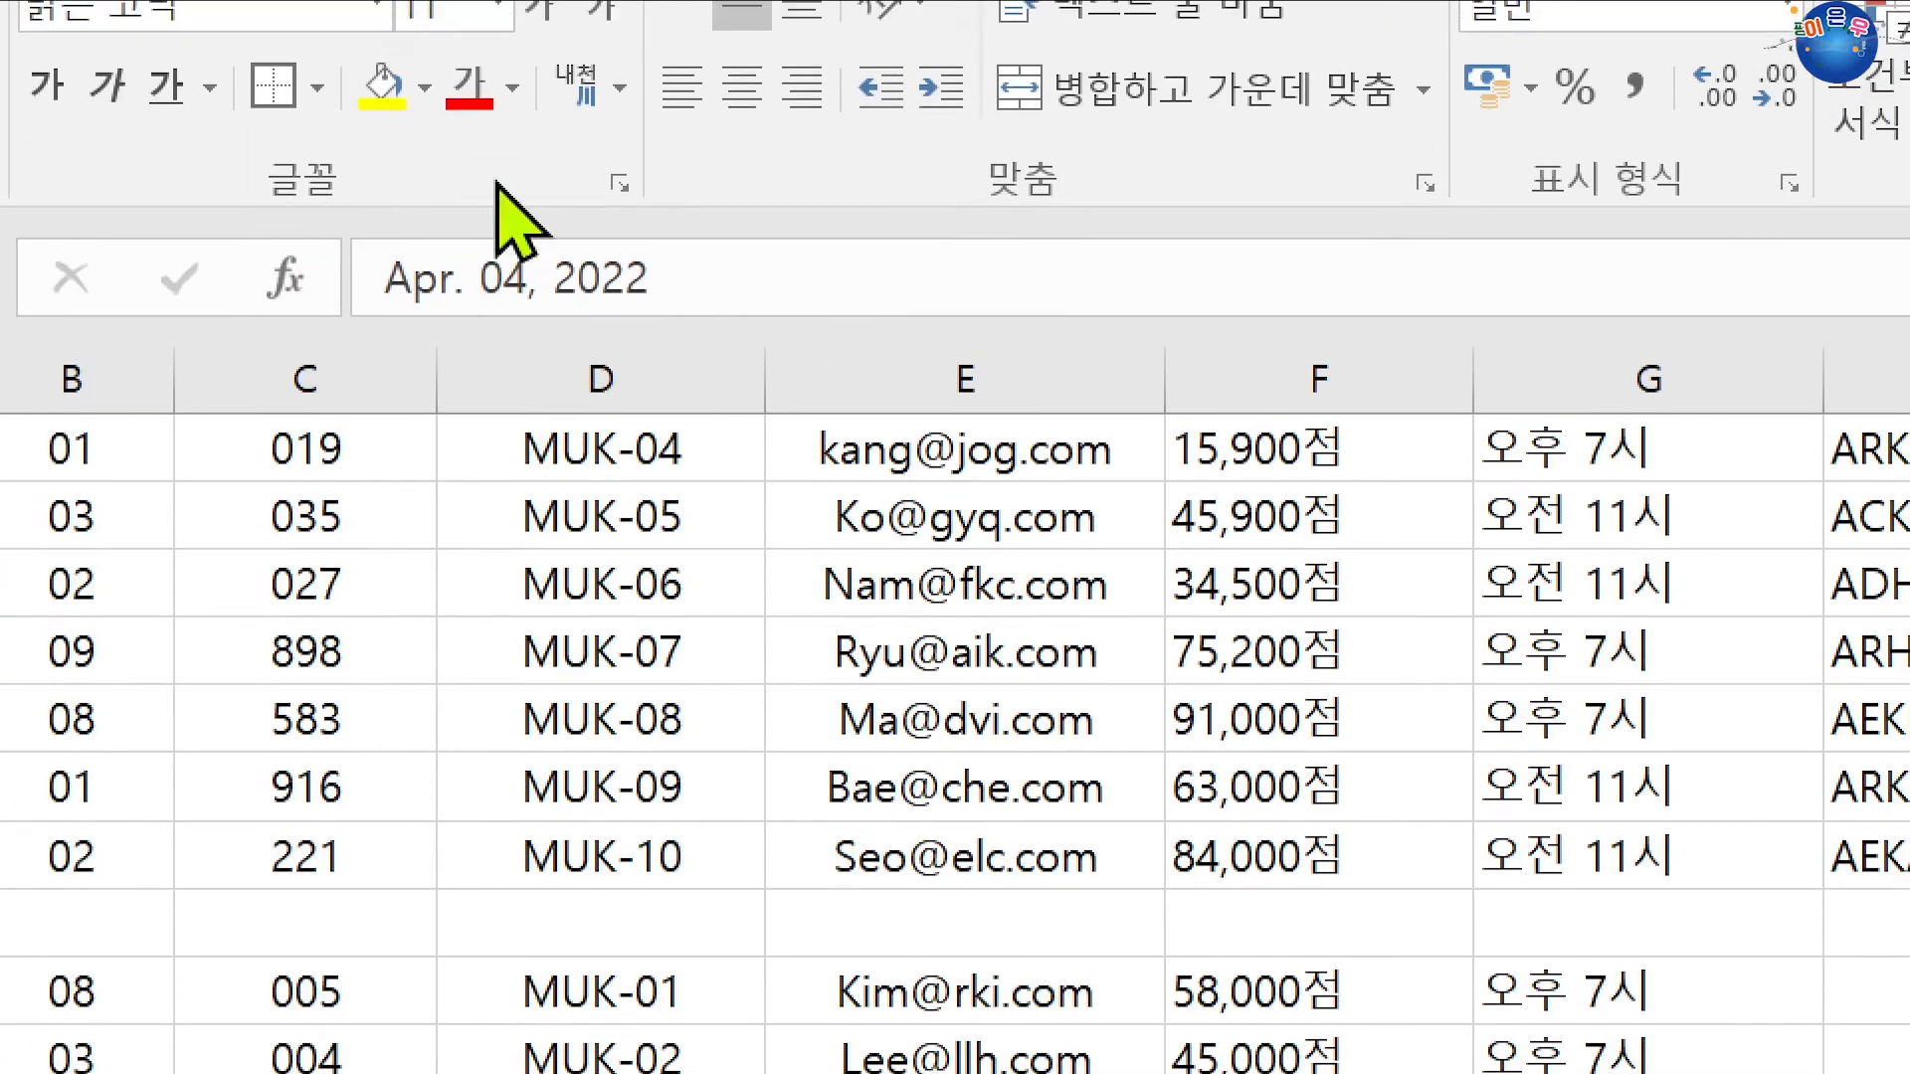
key("Left")
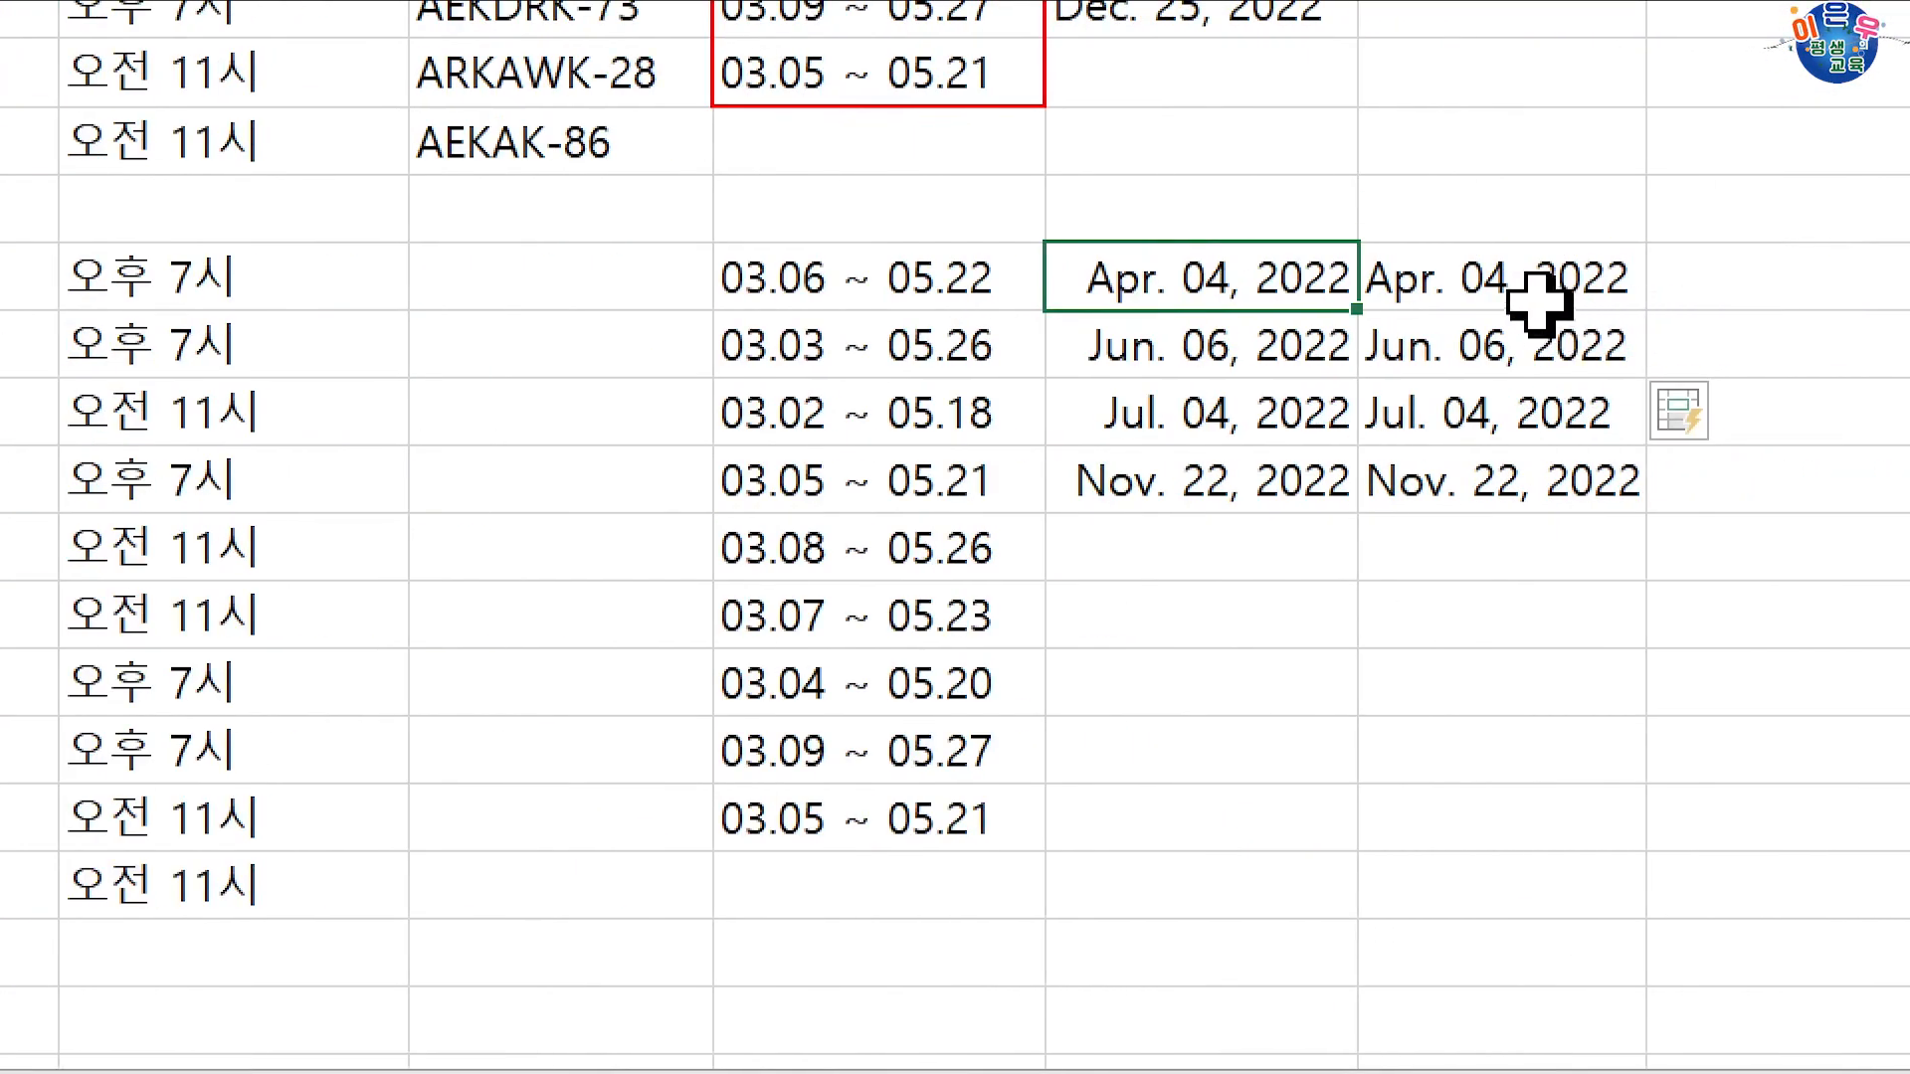
left_click(1523, 283)
left_click(1355, 291)
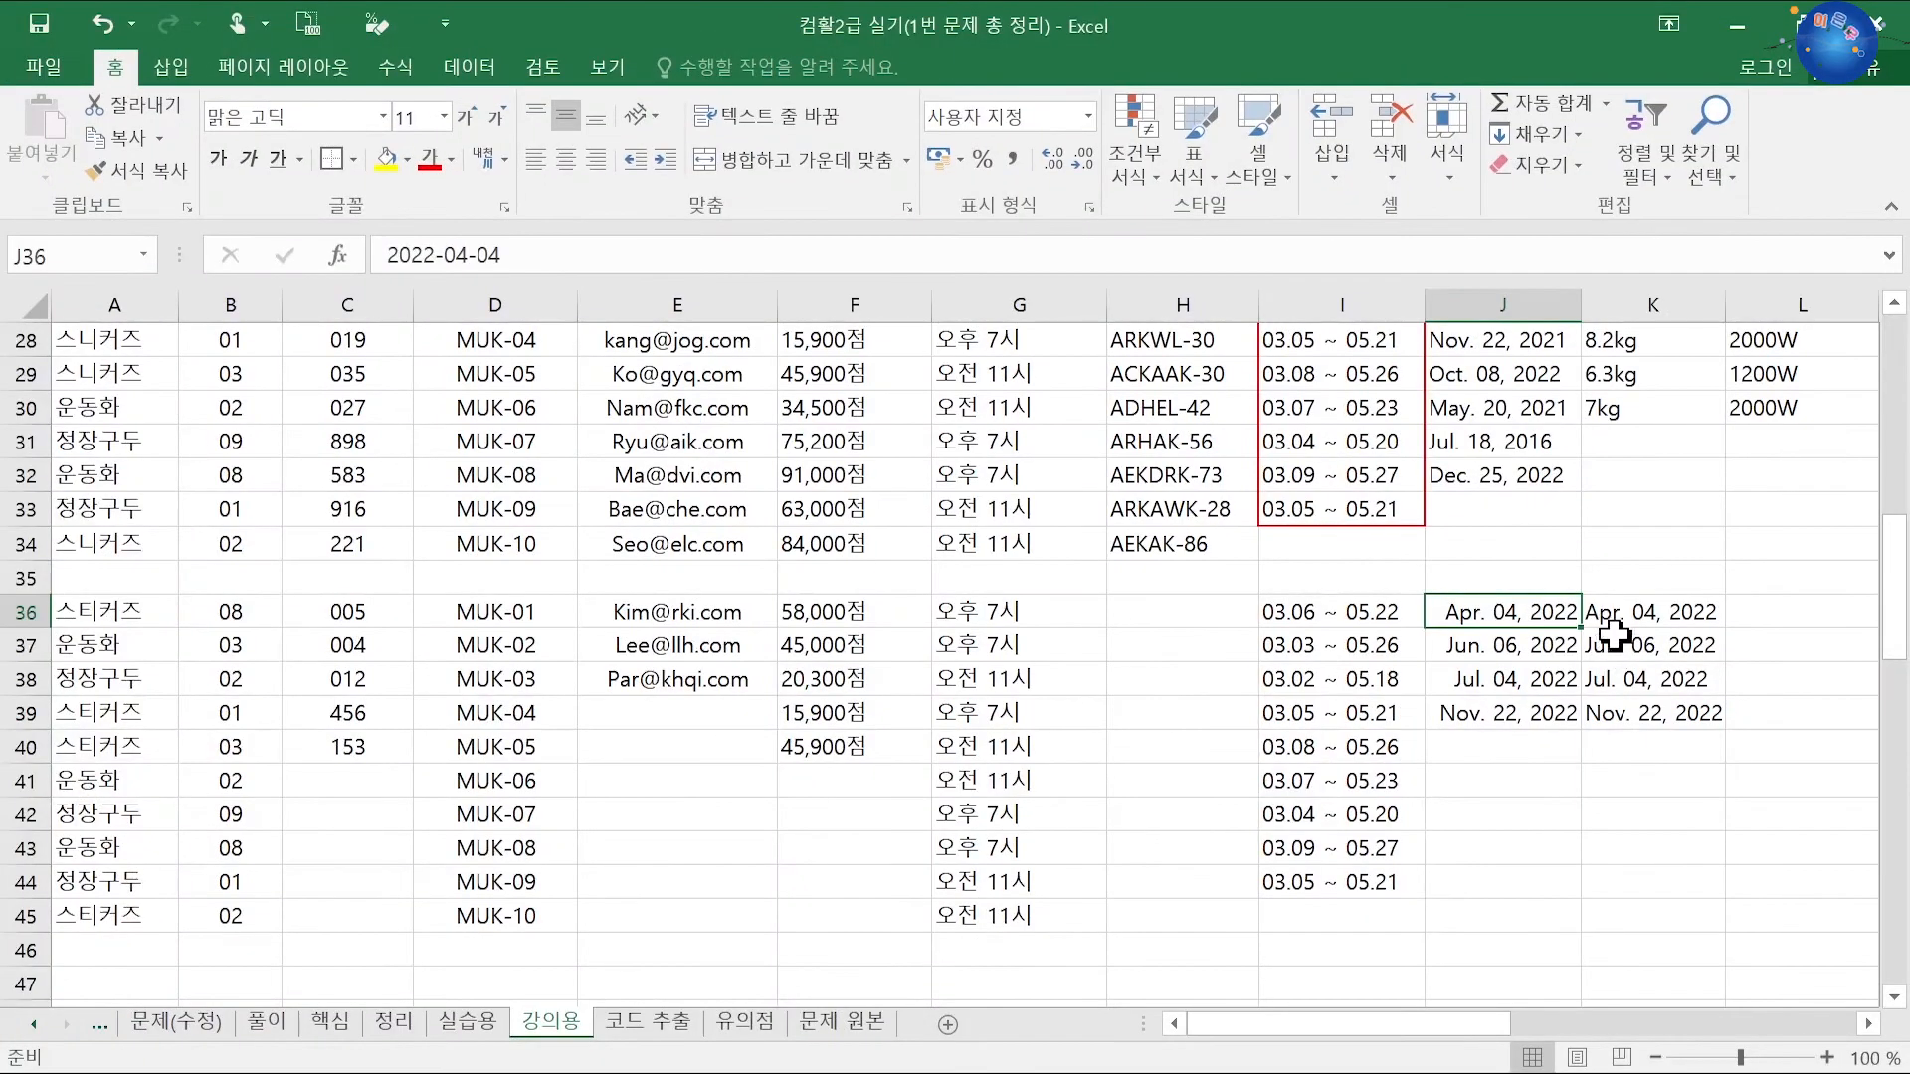
left_click_drag(1607, 612, 1631, 711)
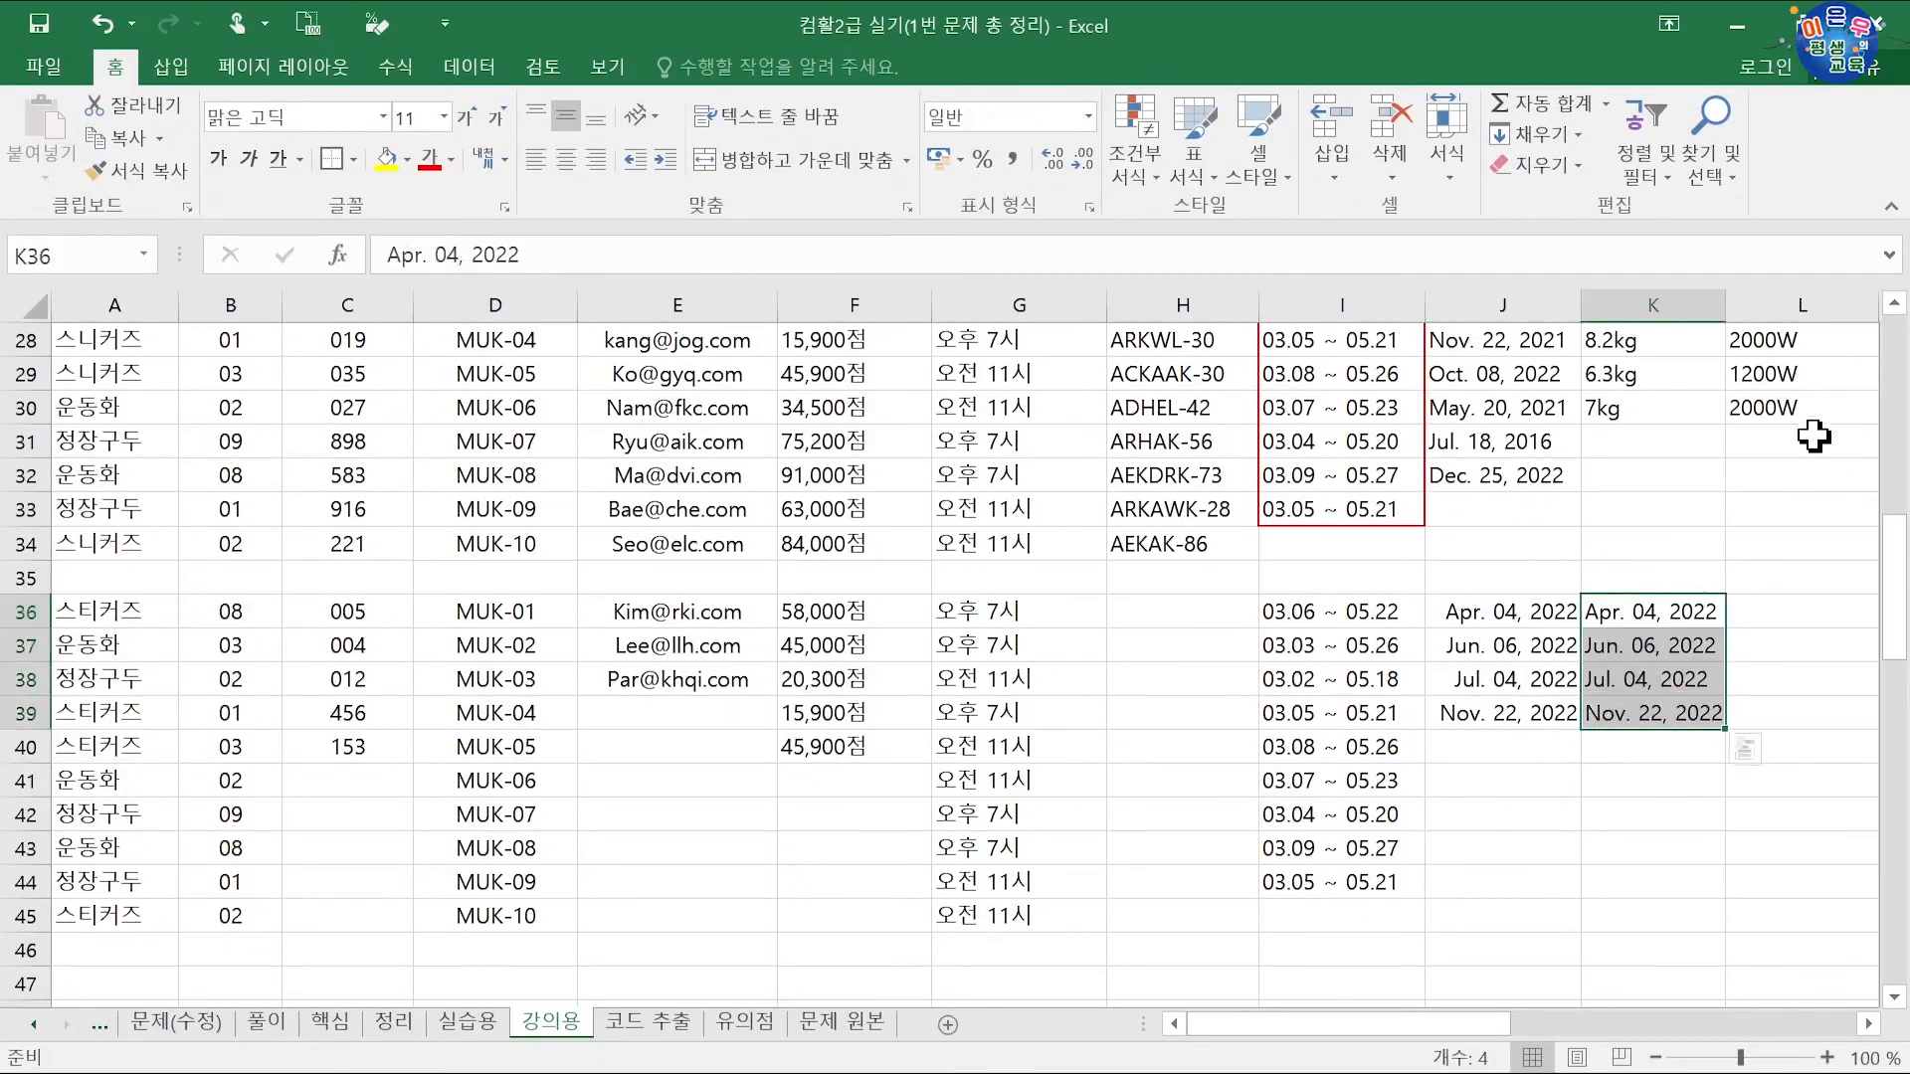
Step: Scroll the sheet down to bring the booking table at row 49 into view
scroll(1831, 898, "right", 2)
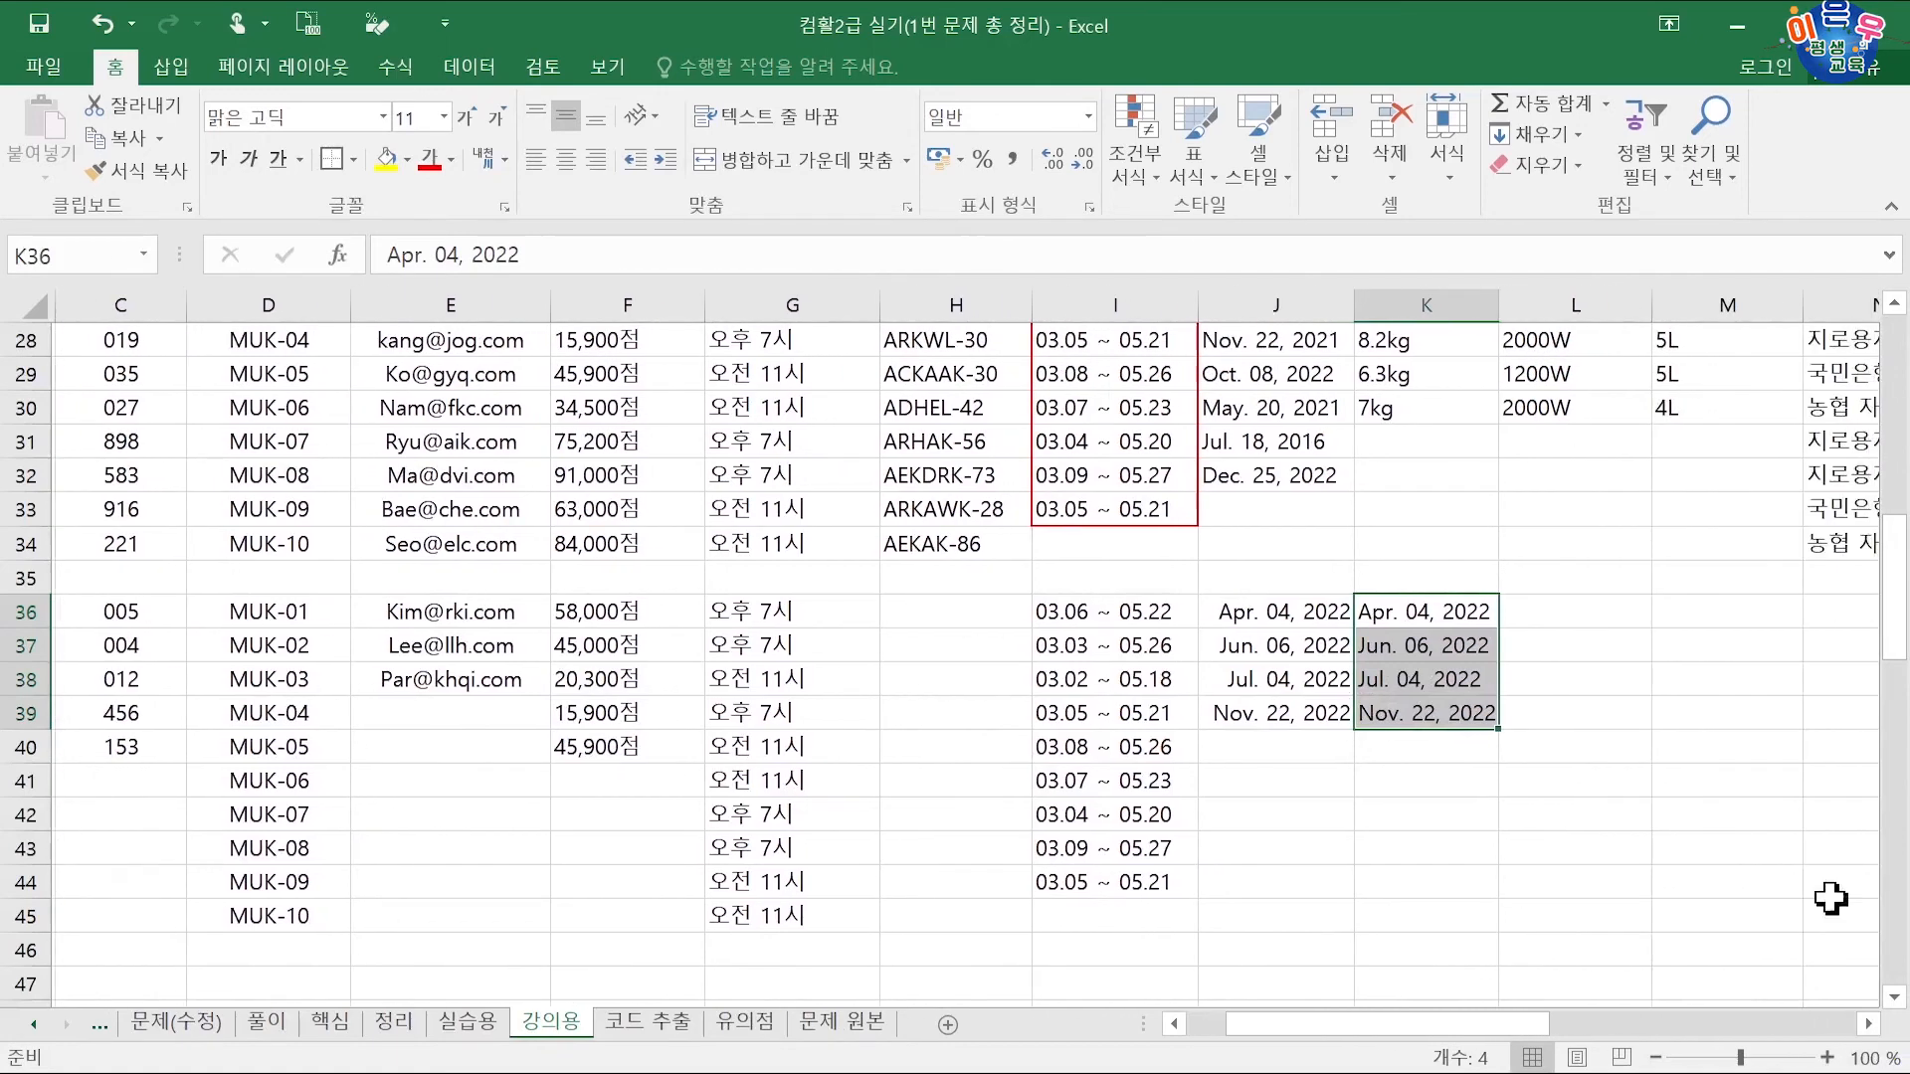
left_click_drag(1894, 592, 1871, 505)
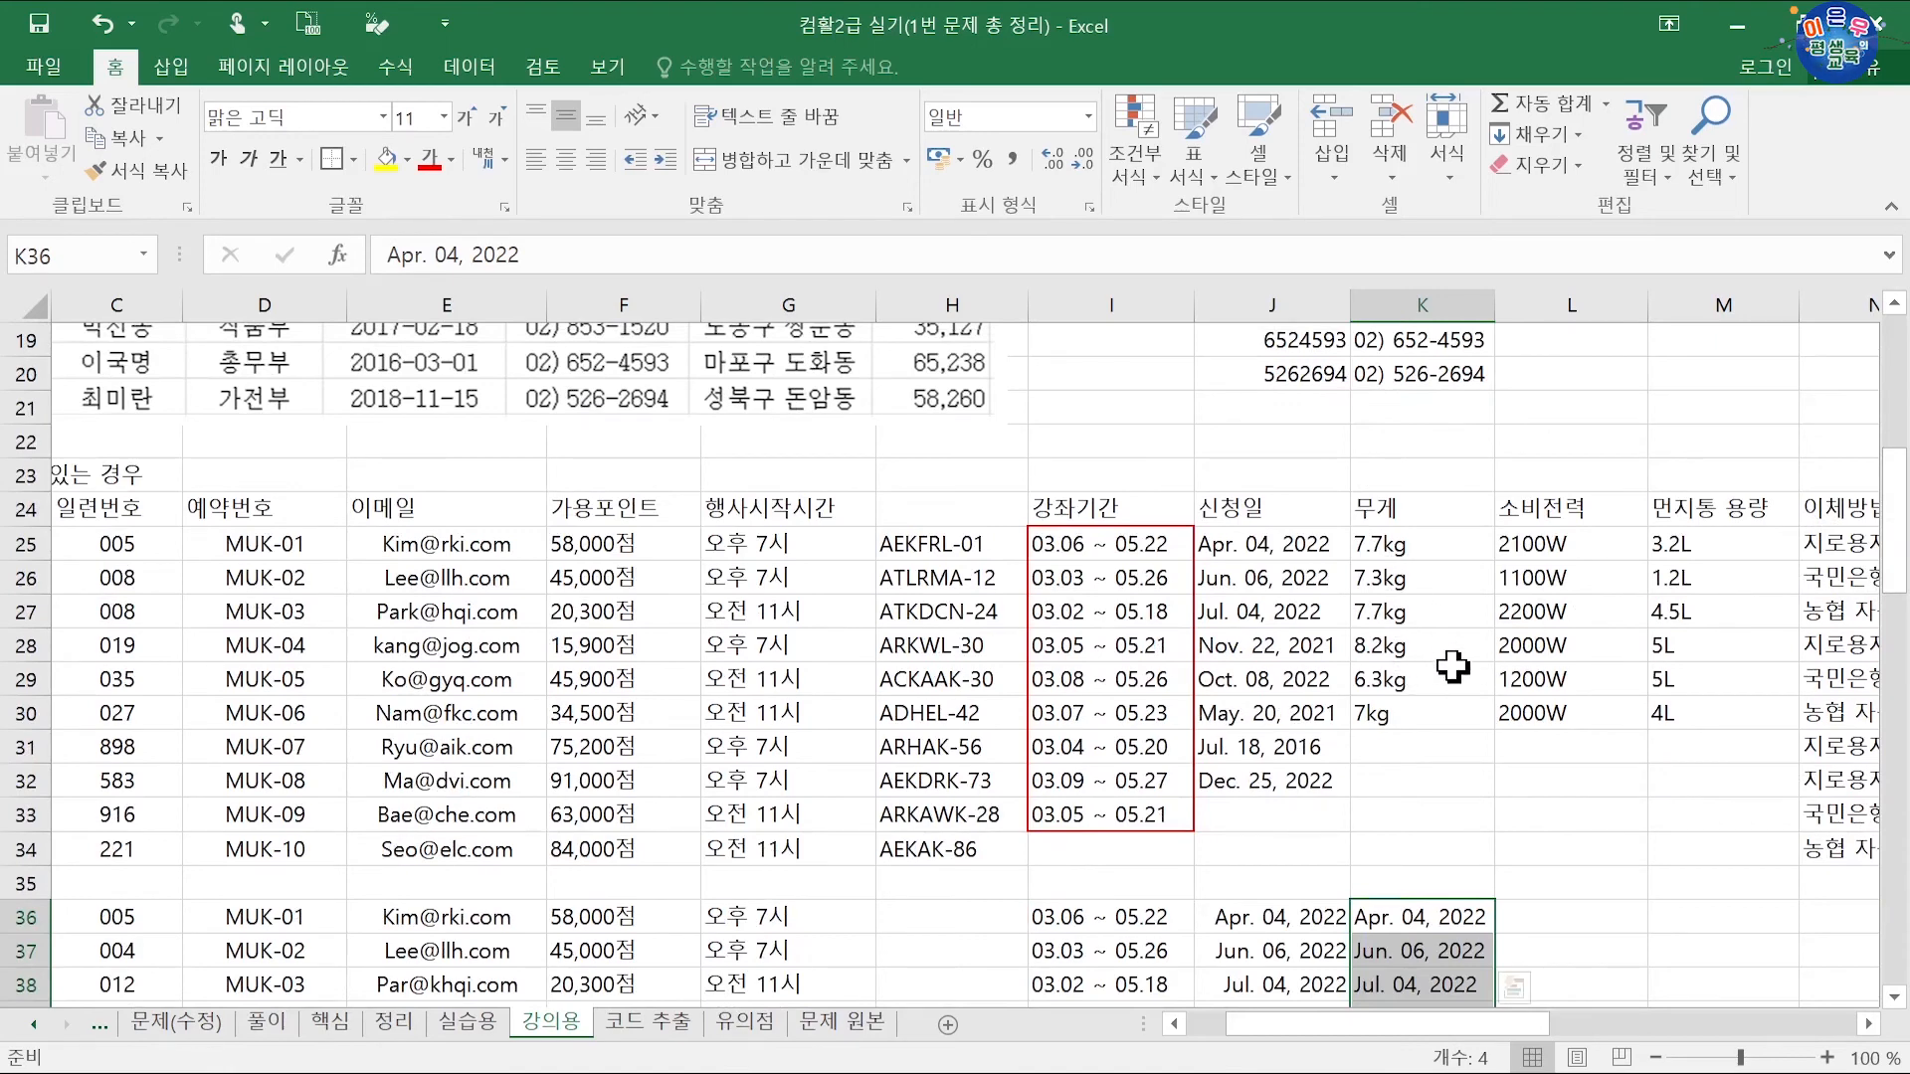
left_click(1868, 1025)
left_click(1867, 1025)
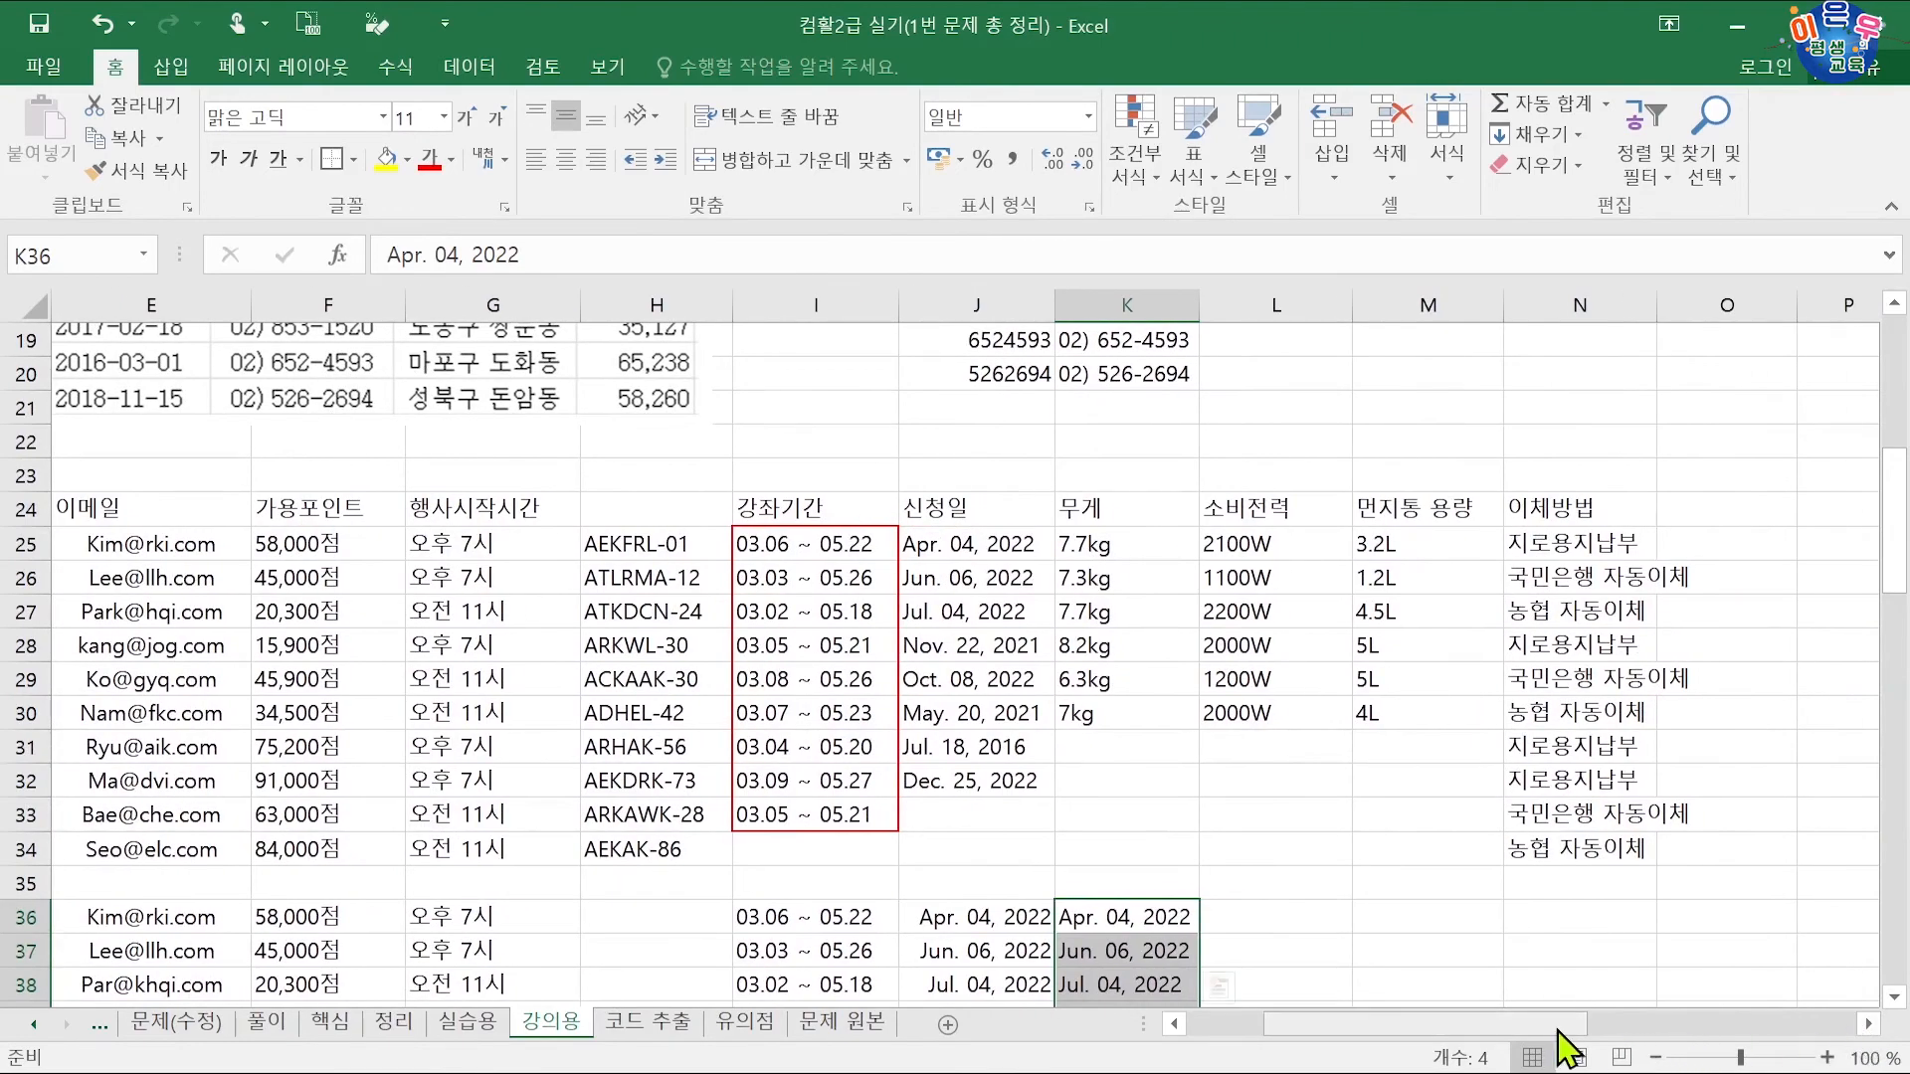
left_click_drag(1558, 1026, 1379, 1031)
scroll(565, 841, "down", 7)
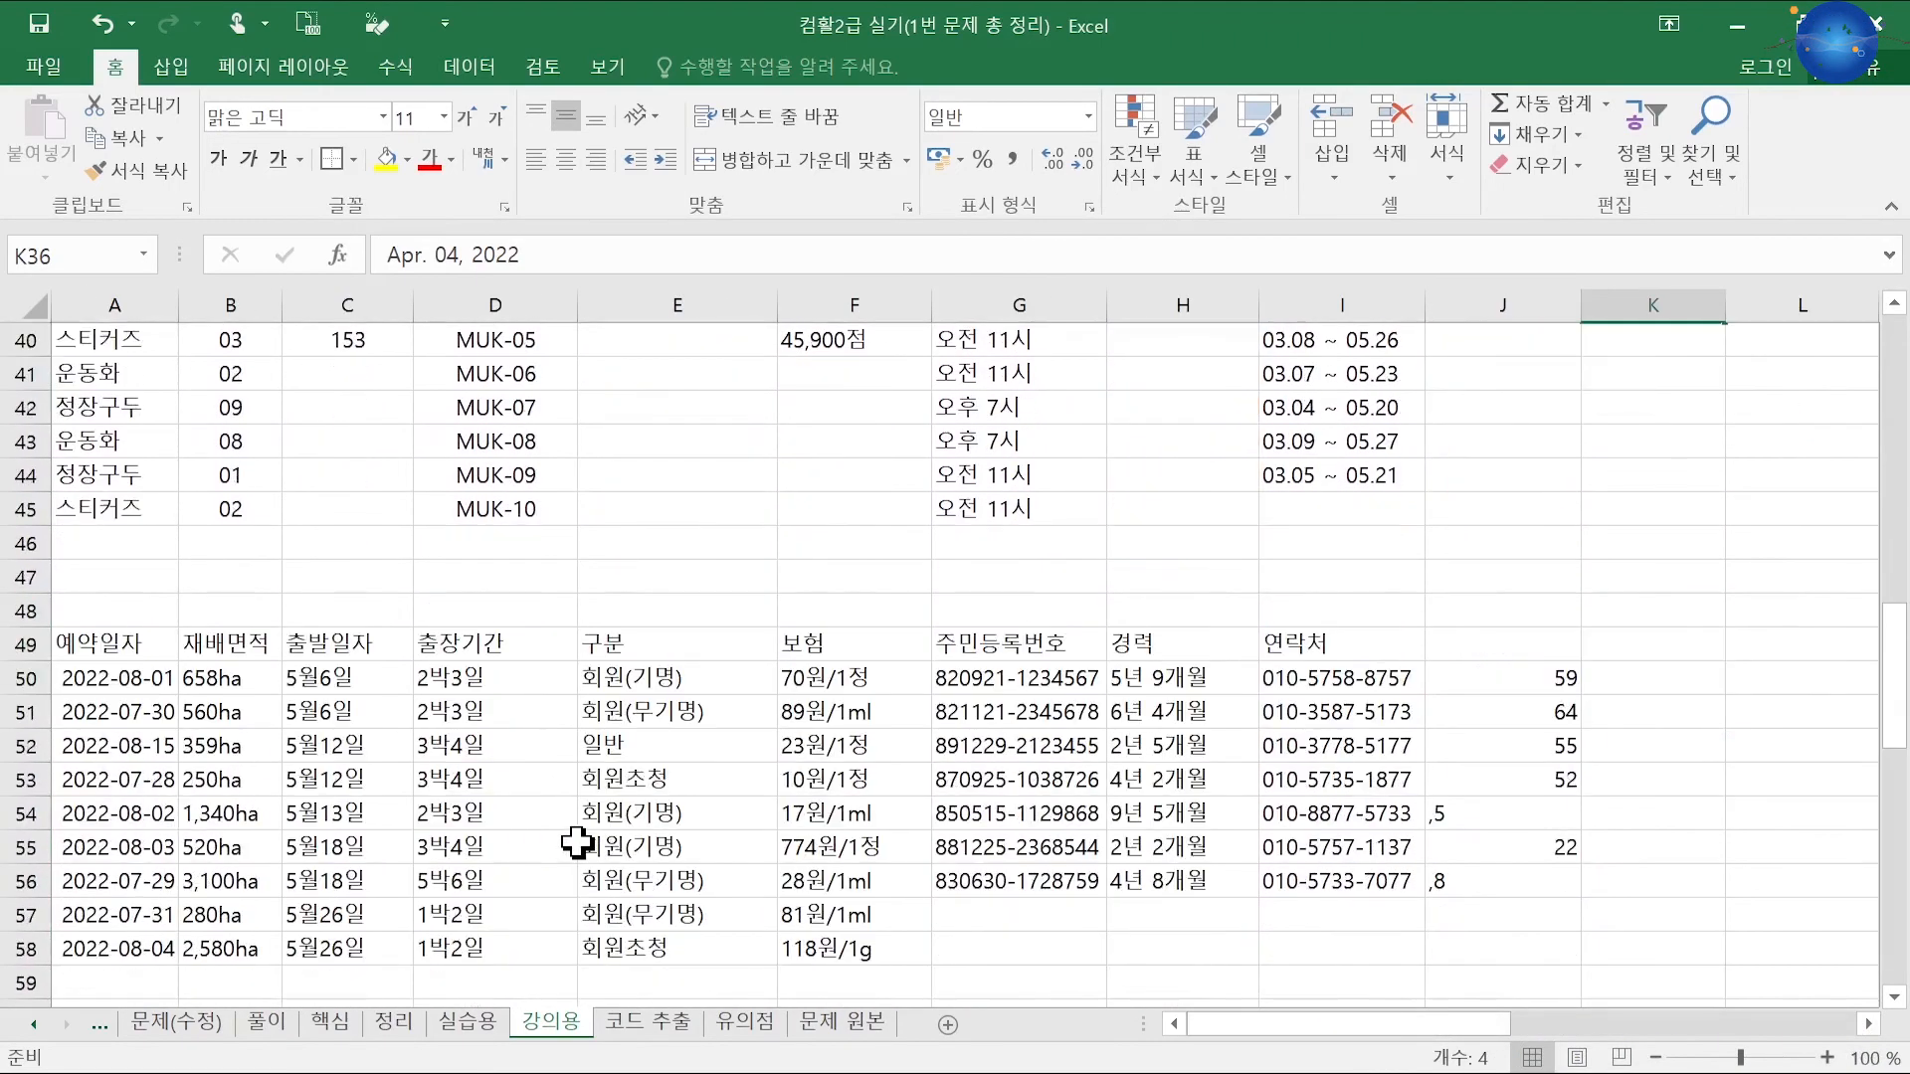
scroll(566, 841, "down", 2)
left_click(140, 780)
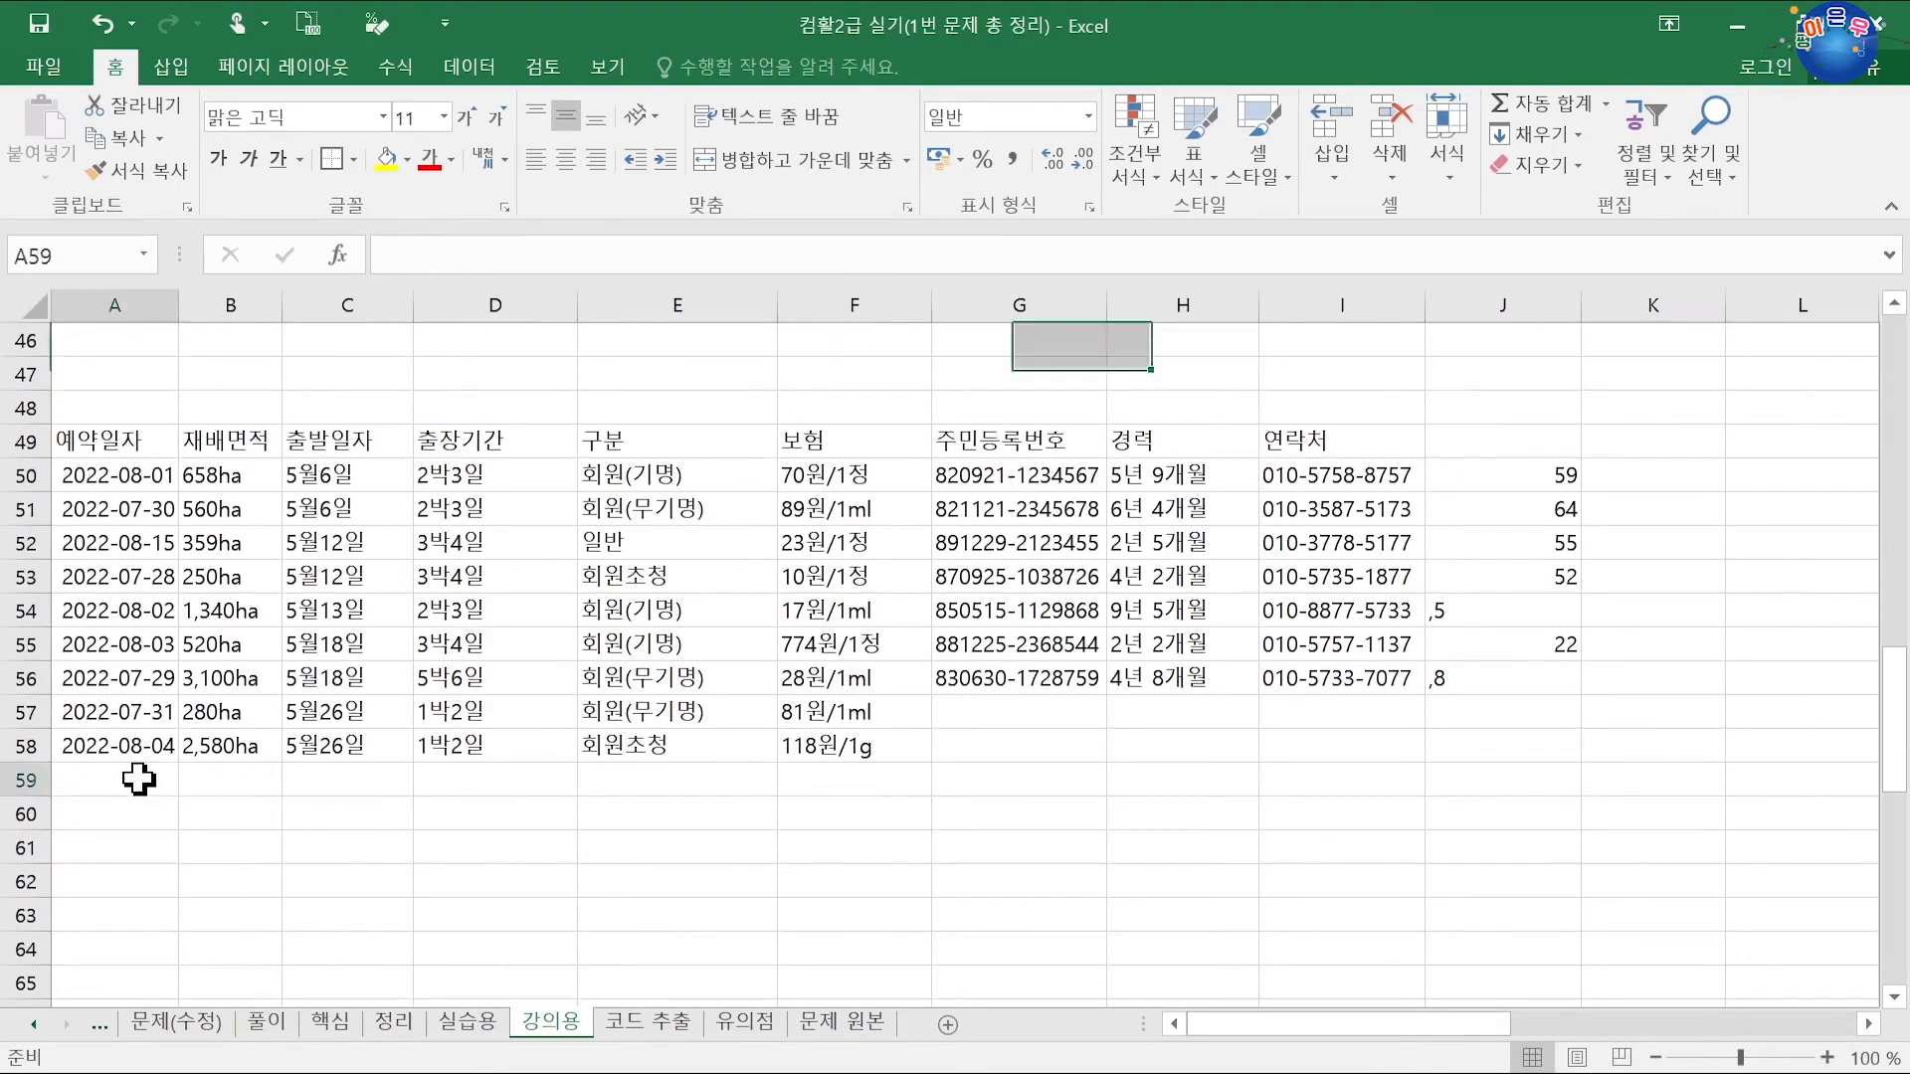
left_click(68, 474)
left_click_drag(68, 474, 57, 744)
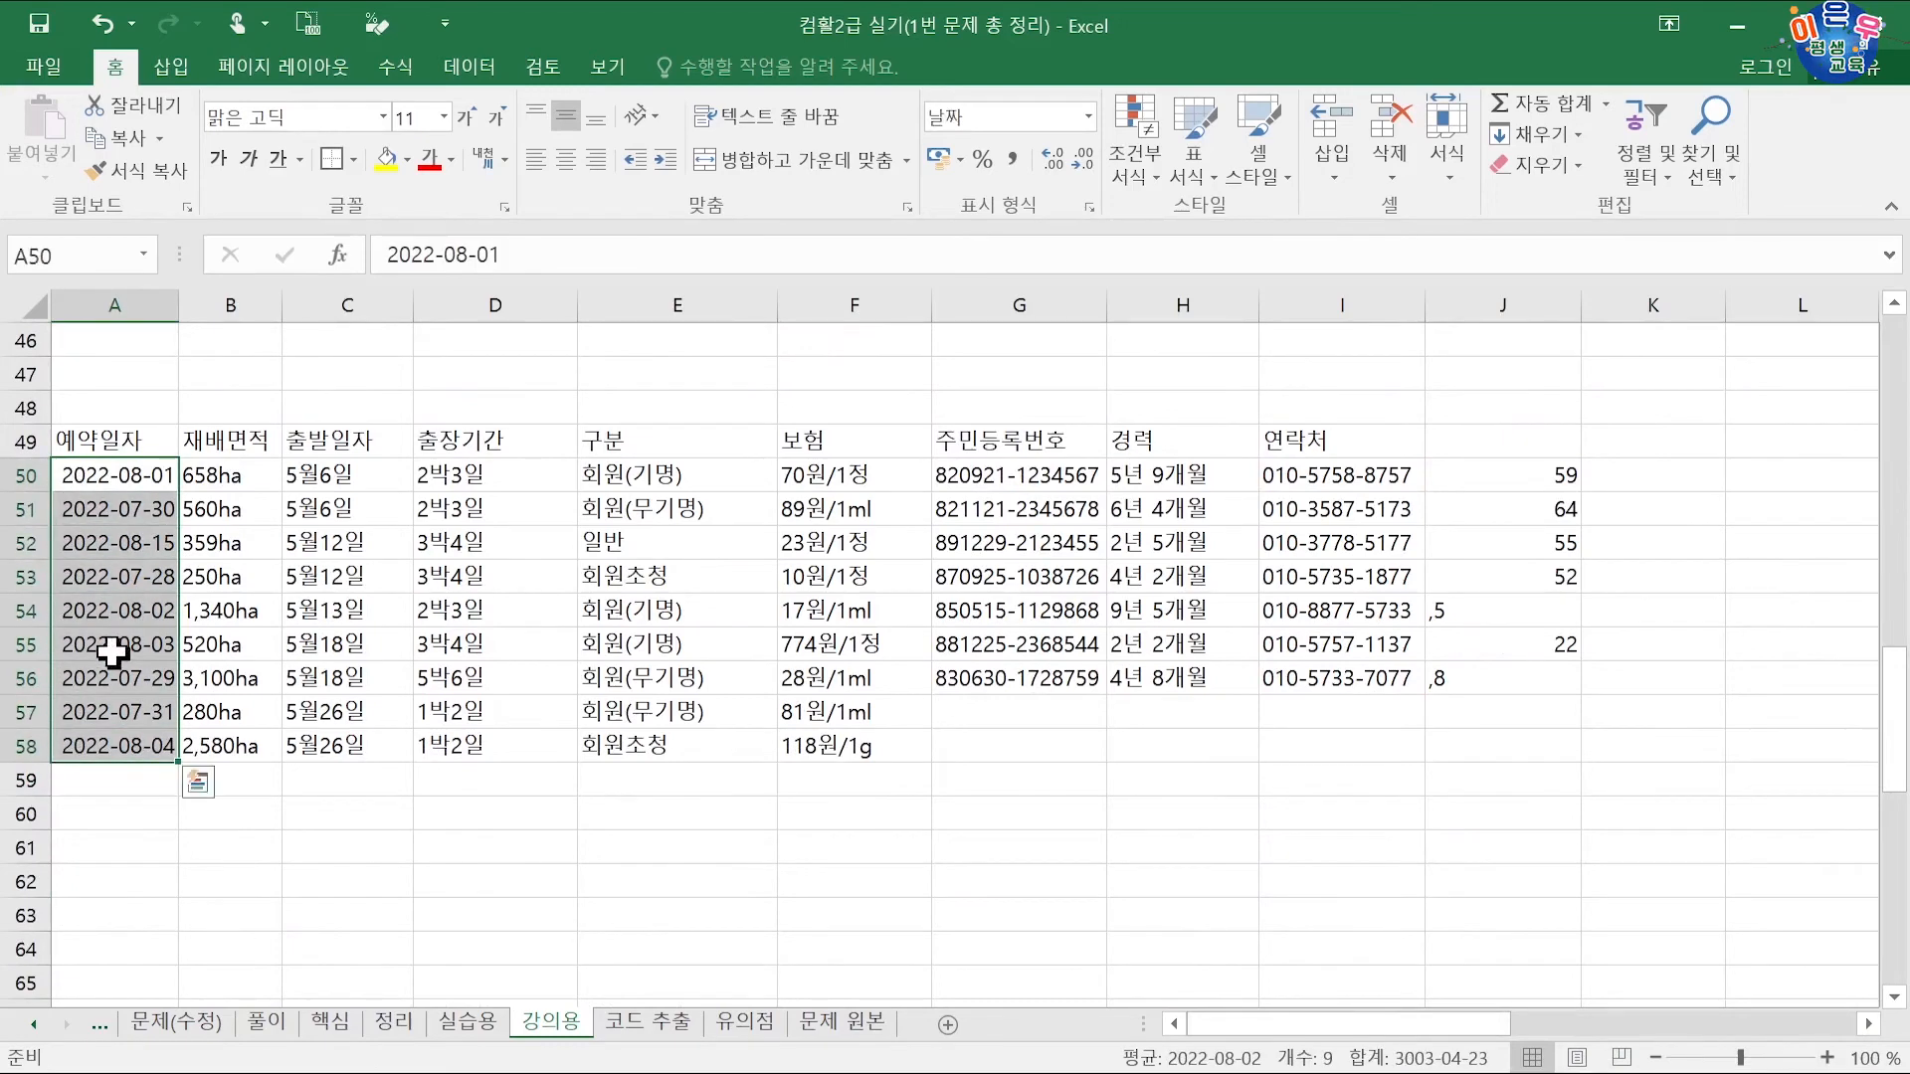
left_click_drag(137, 490, 127, 720)
left_click_drag(139, 483, 130, 744)
left_click_drag(140, 512, 129, 665)
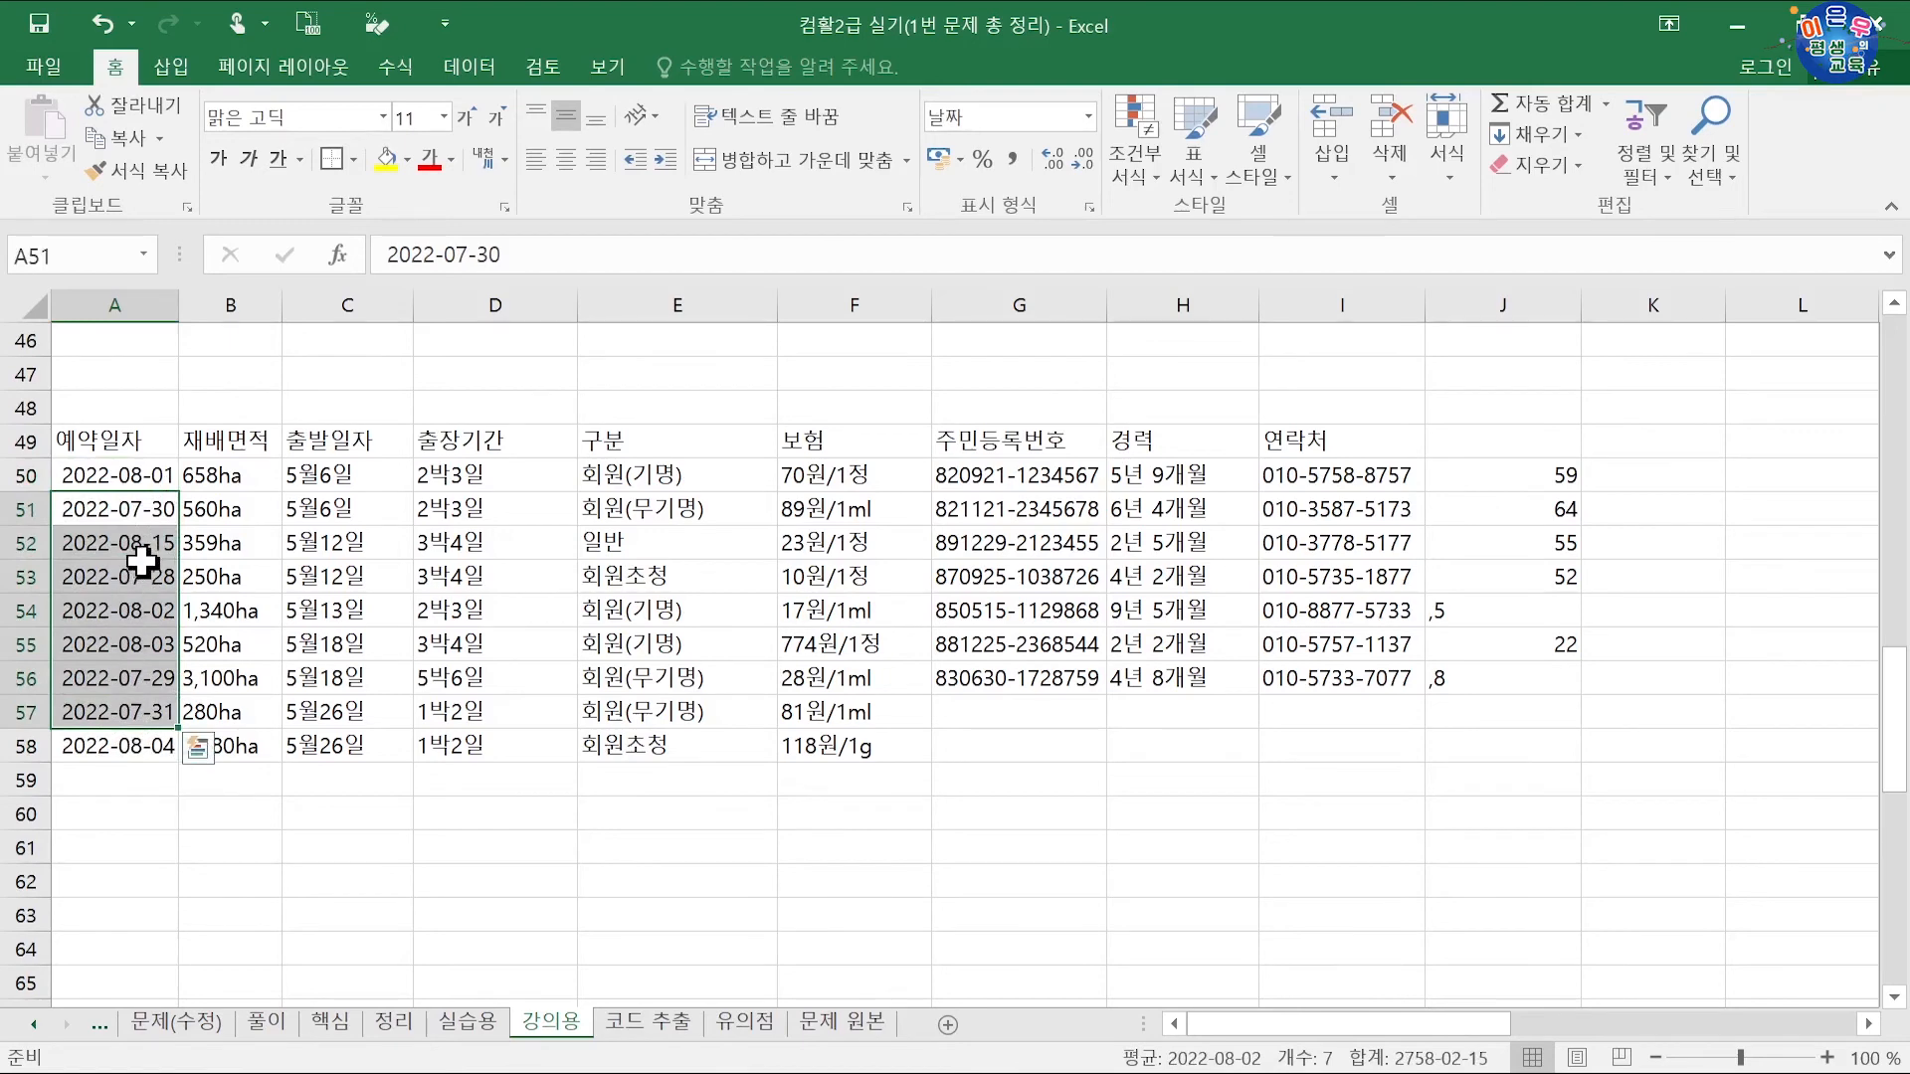
left_click_drag(139, 577, 139, 664)
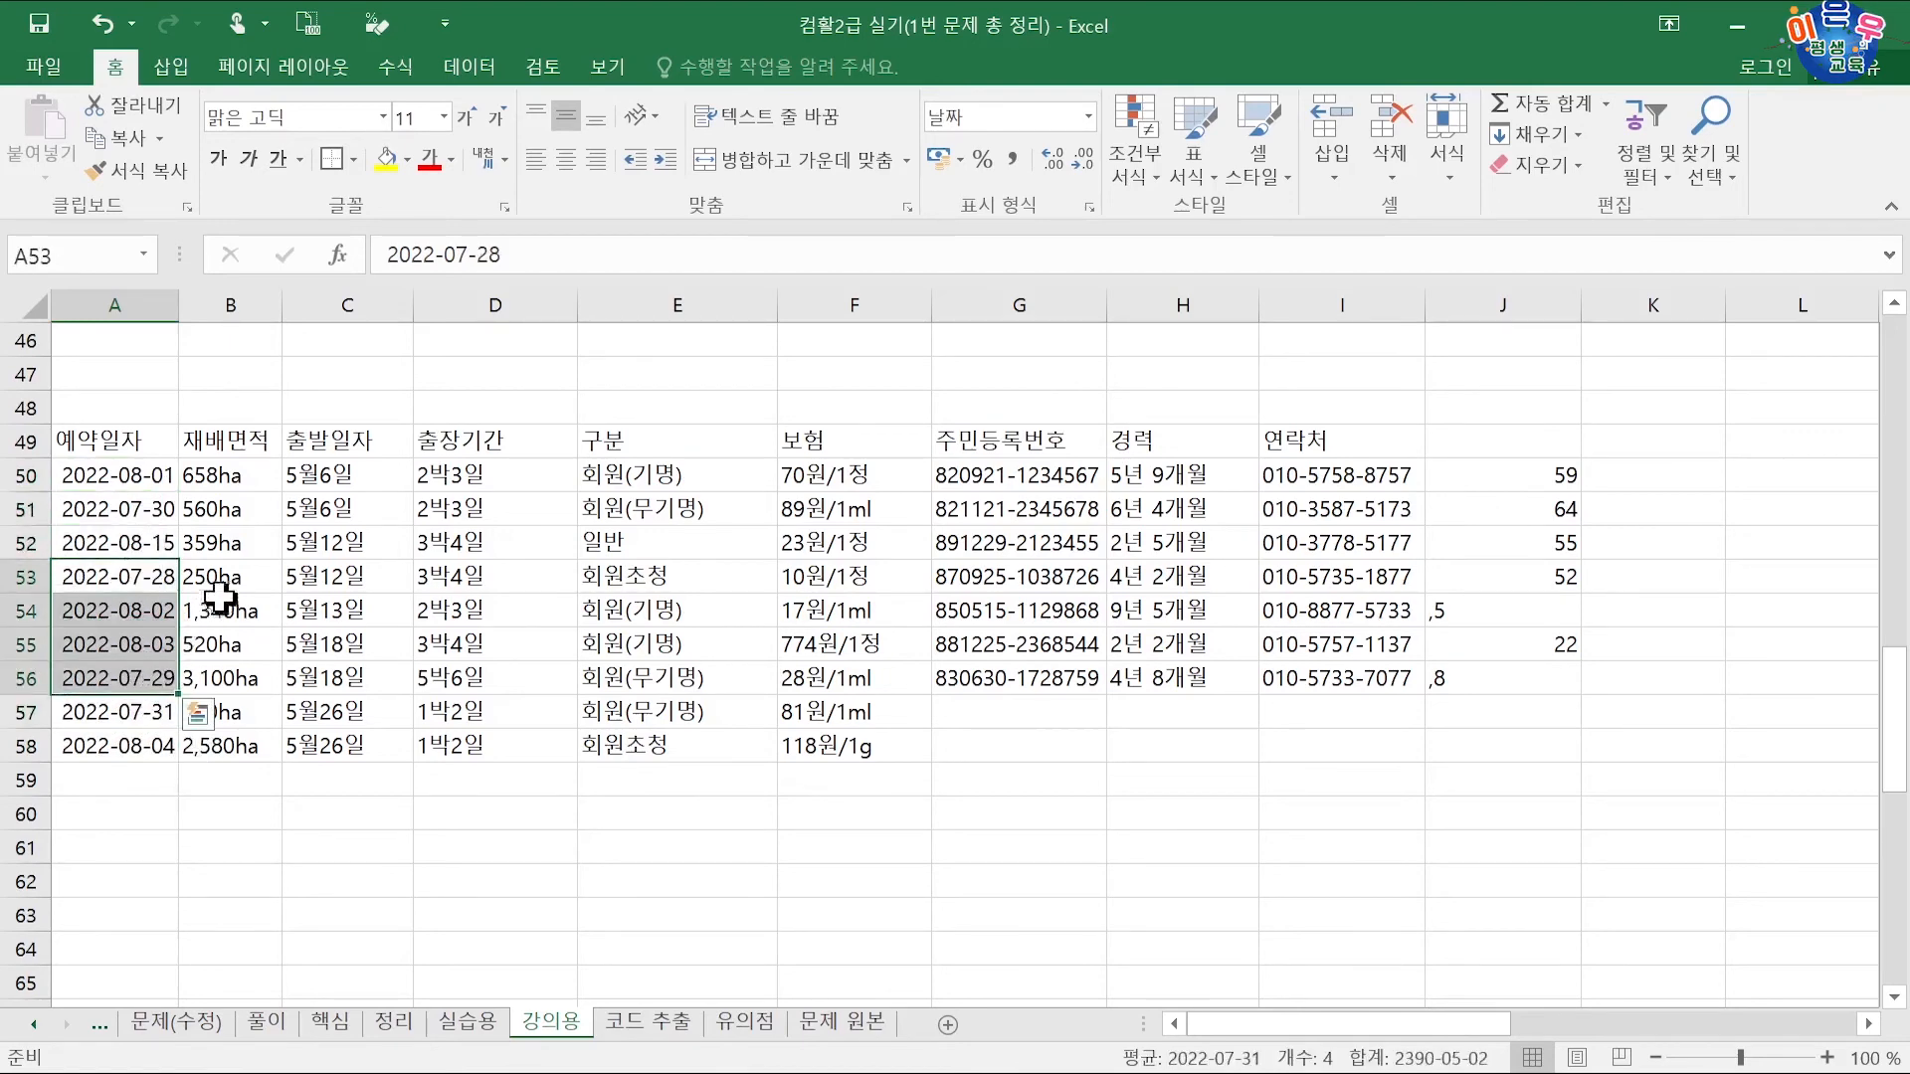
left_click_drag(249, 477, 223, 737)
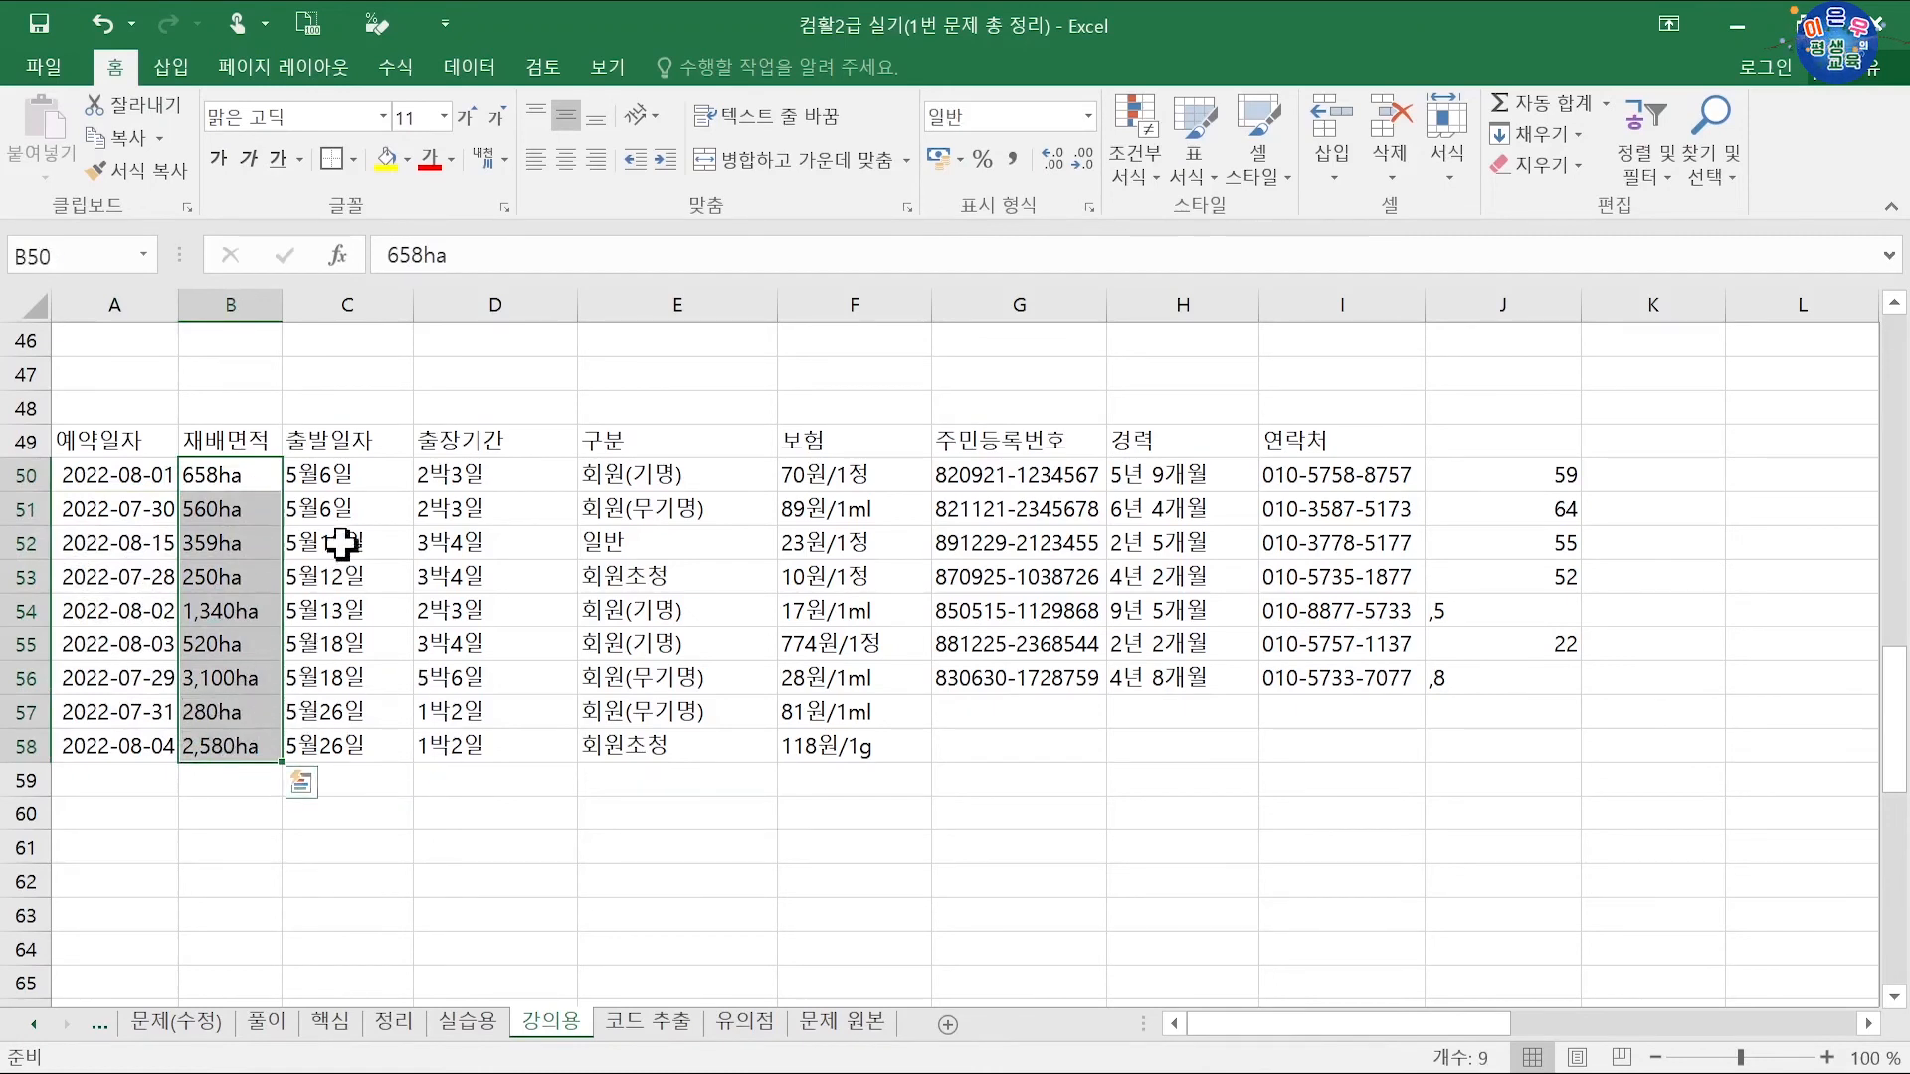
left_click(345, 481)
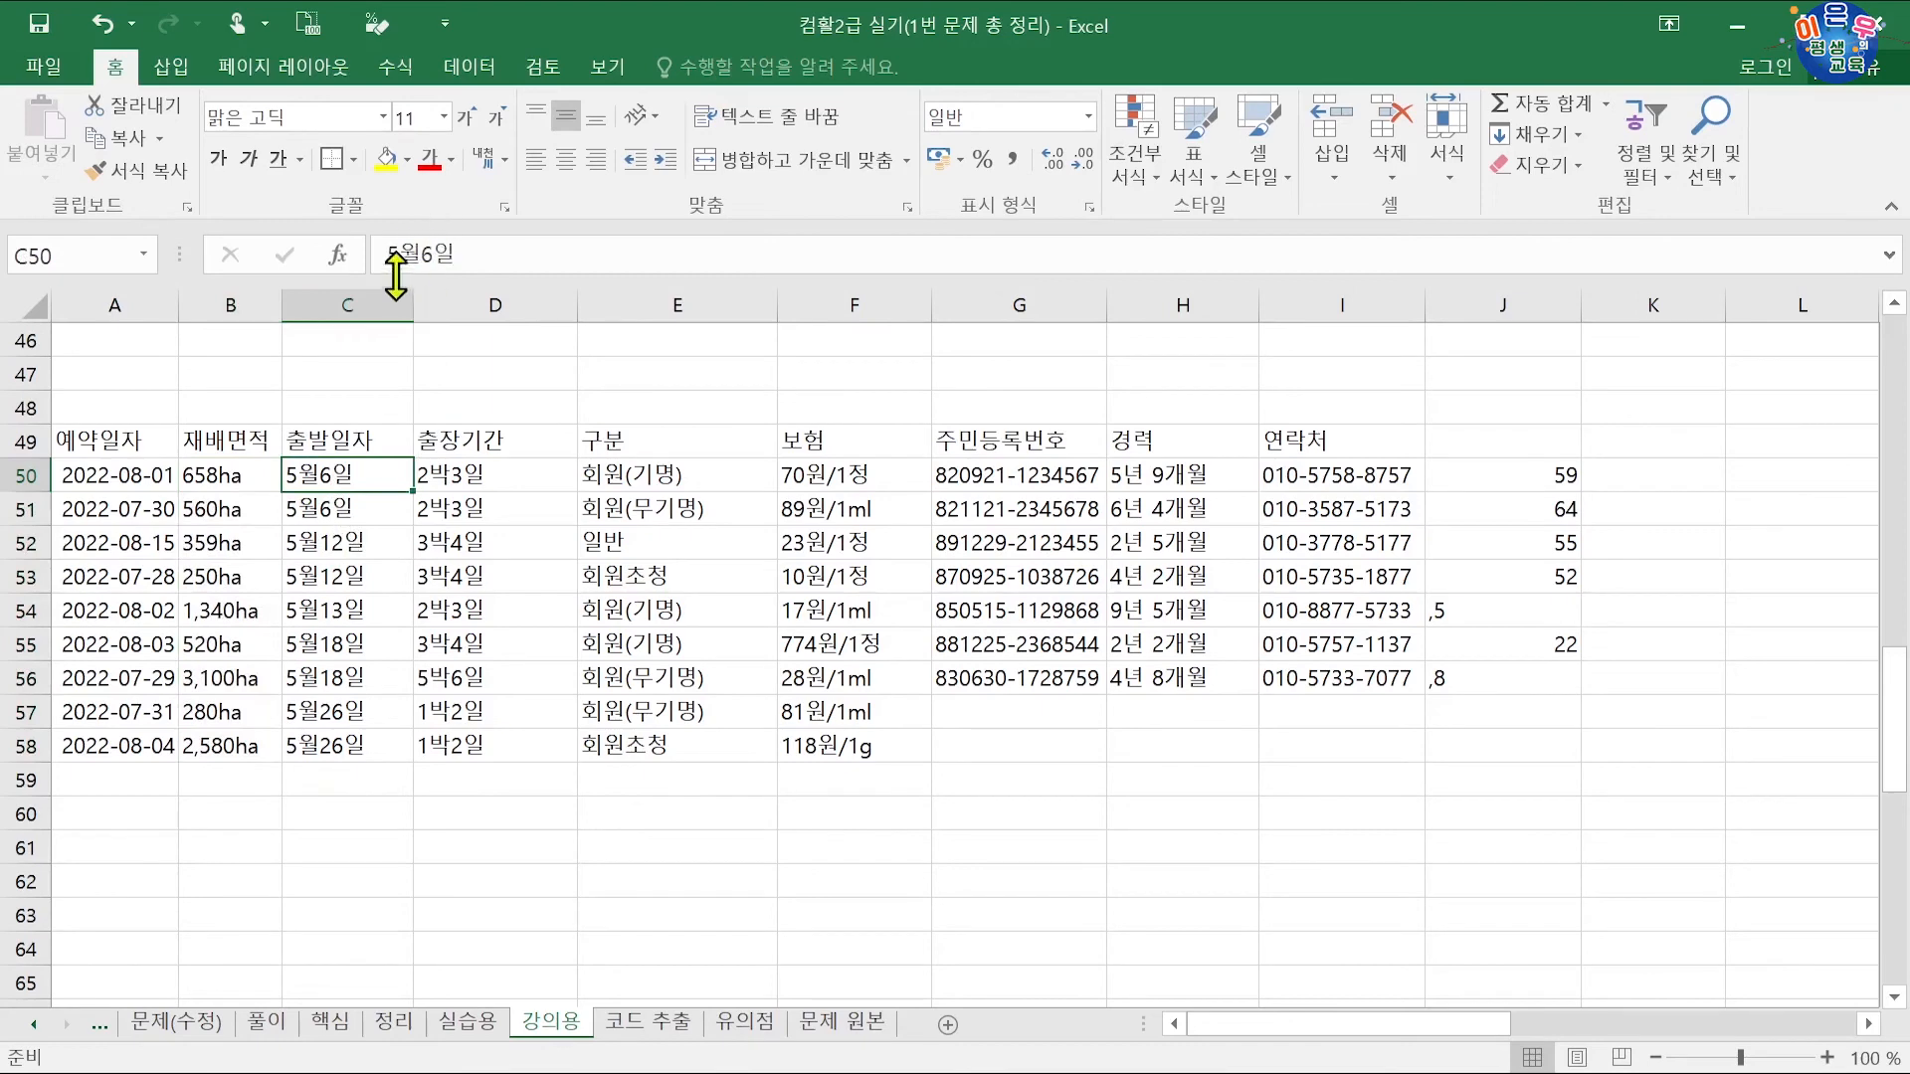
left_click(323, 806)
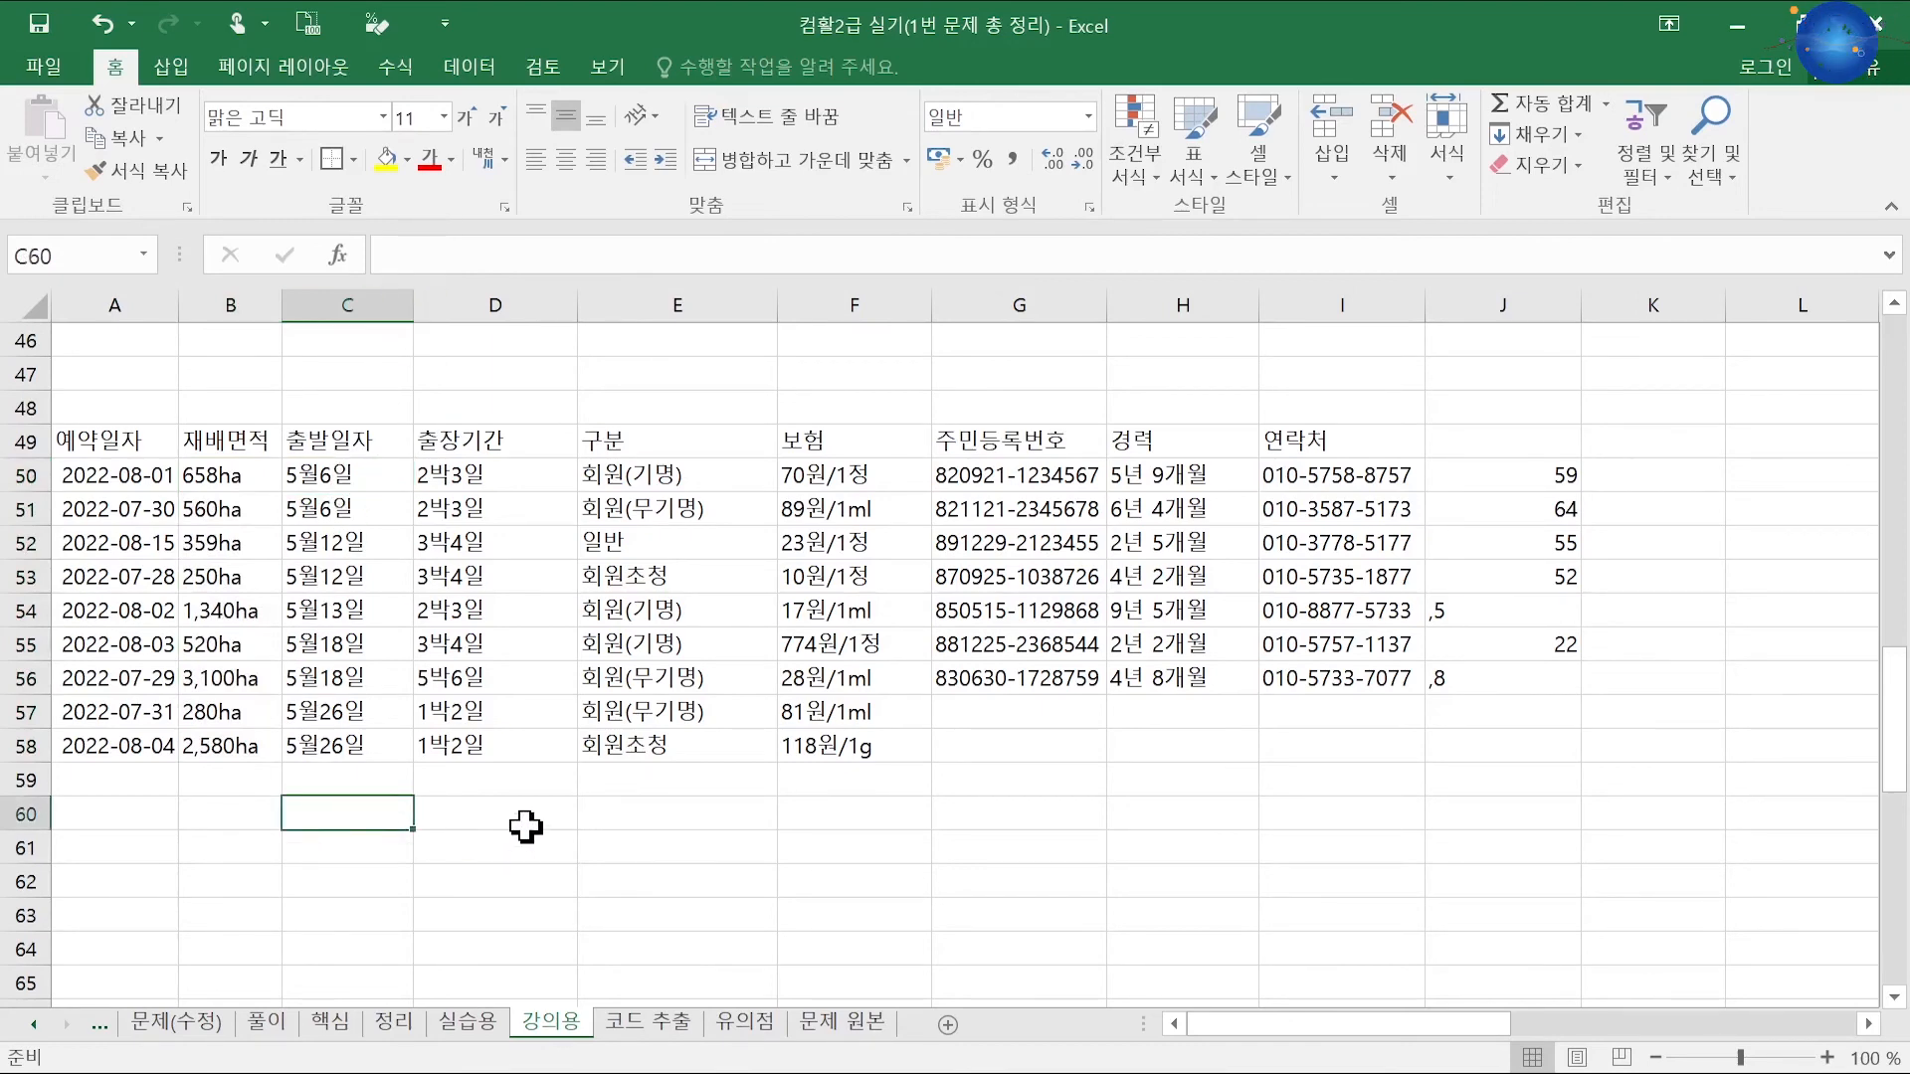
Step: Enter the helper numbers 56, 56, 512, 513 in C60:C63
type("56")
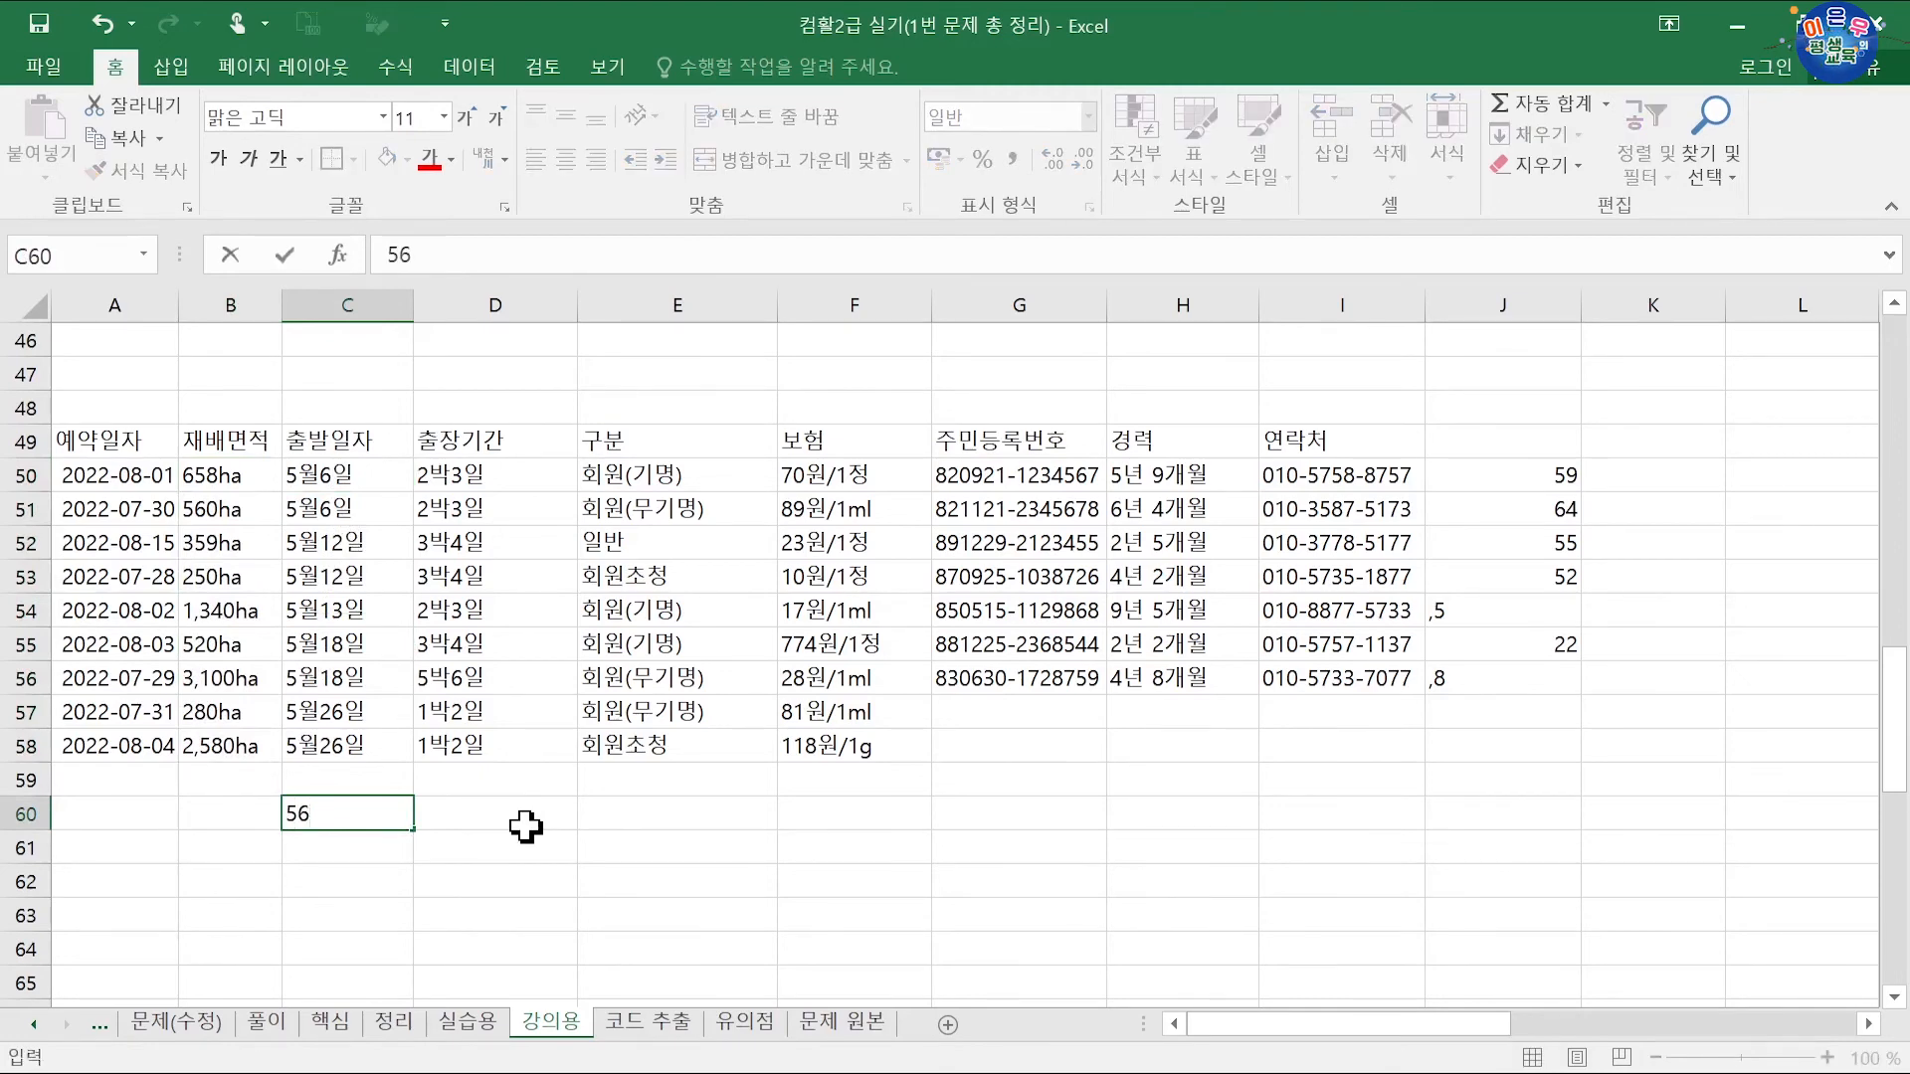
key("Return")
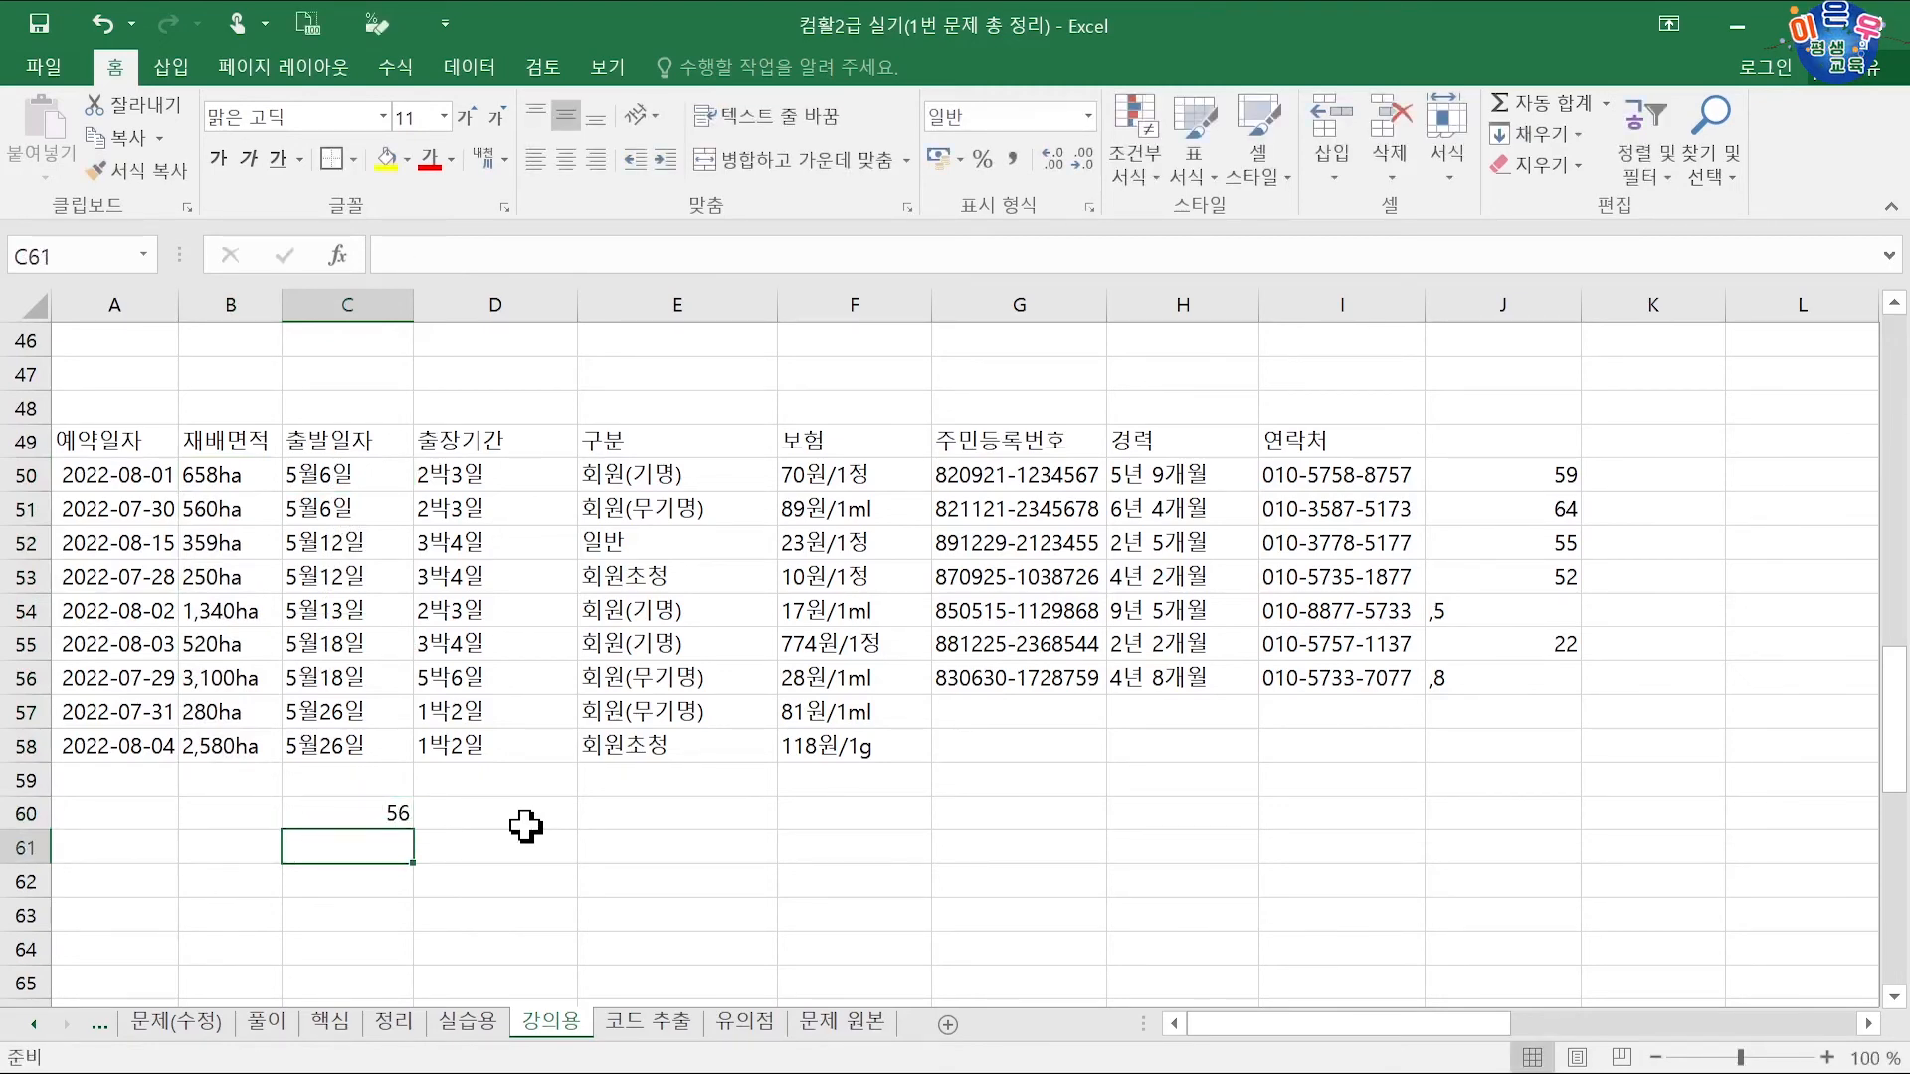
type("56")
key("Return")
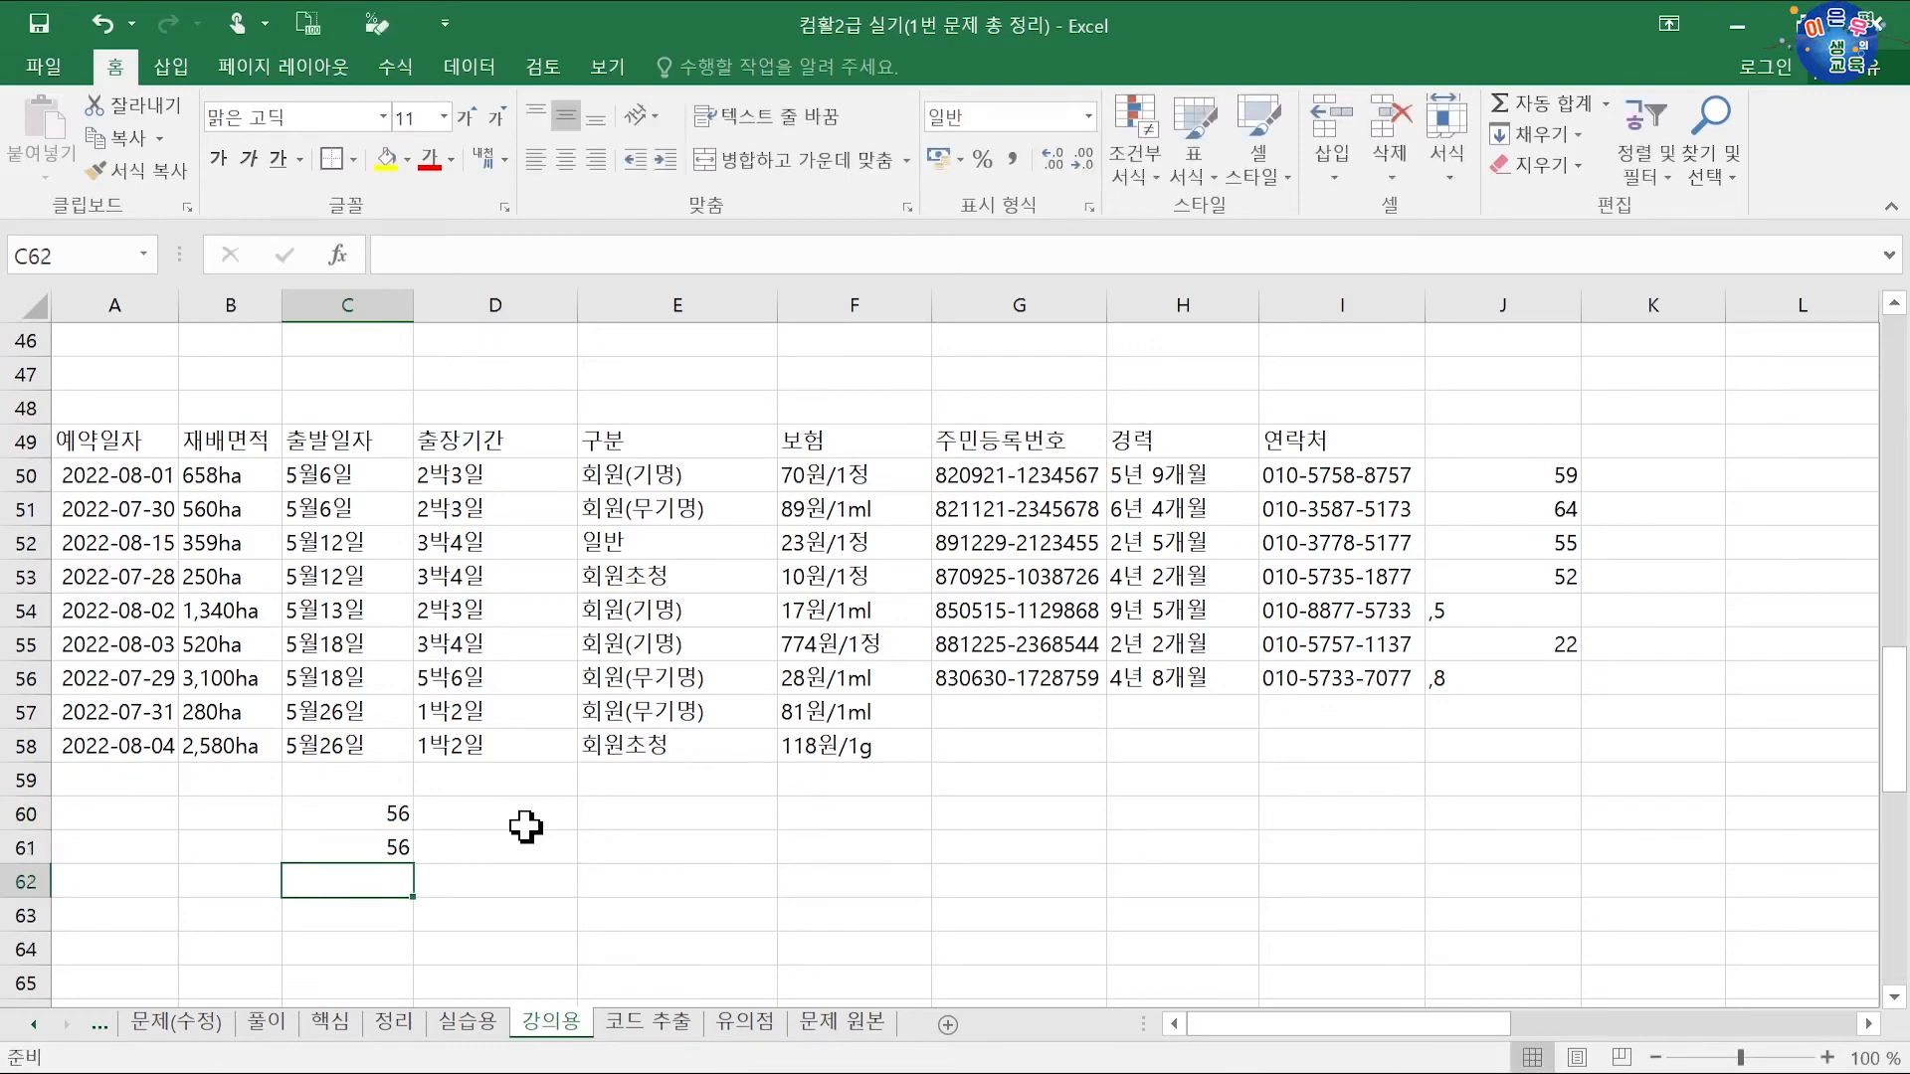
type("512")
key("Return")
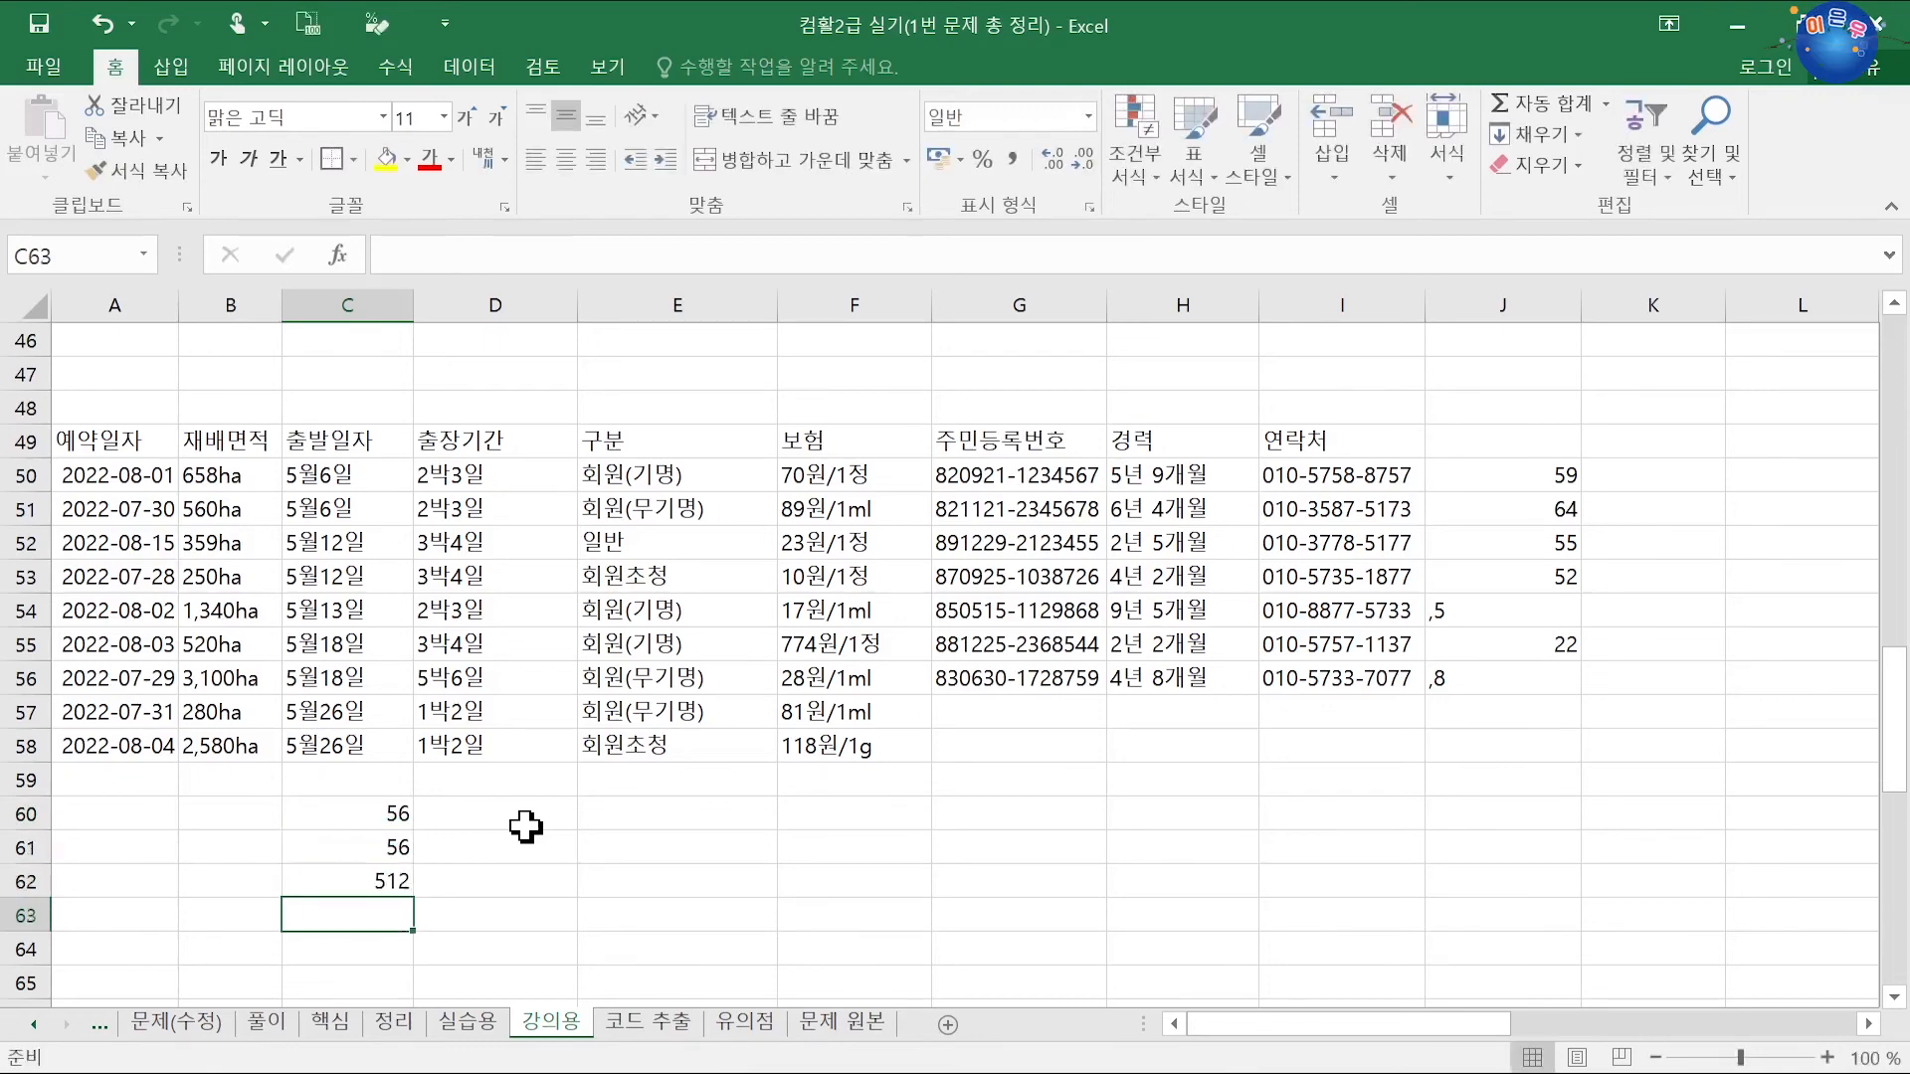
type("1513")
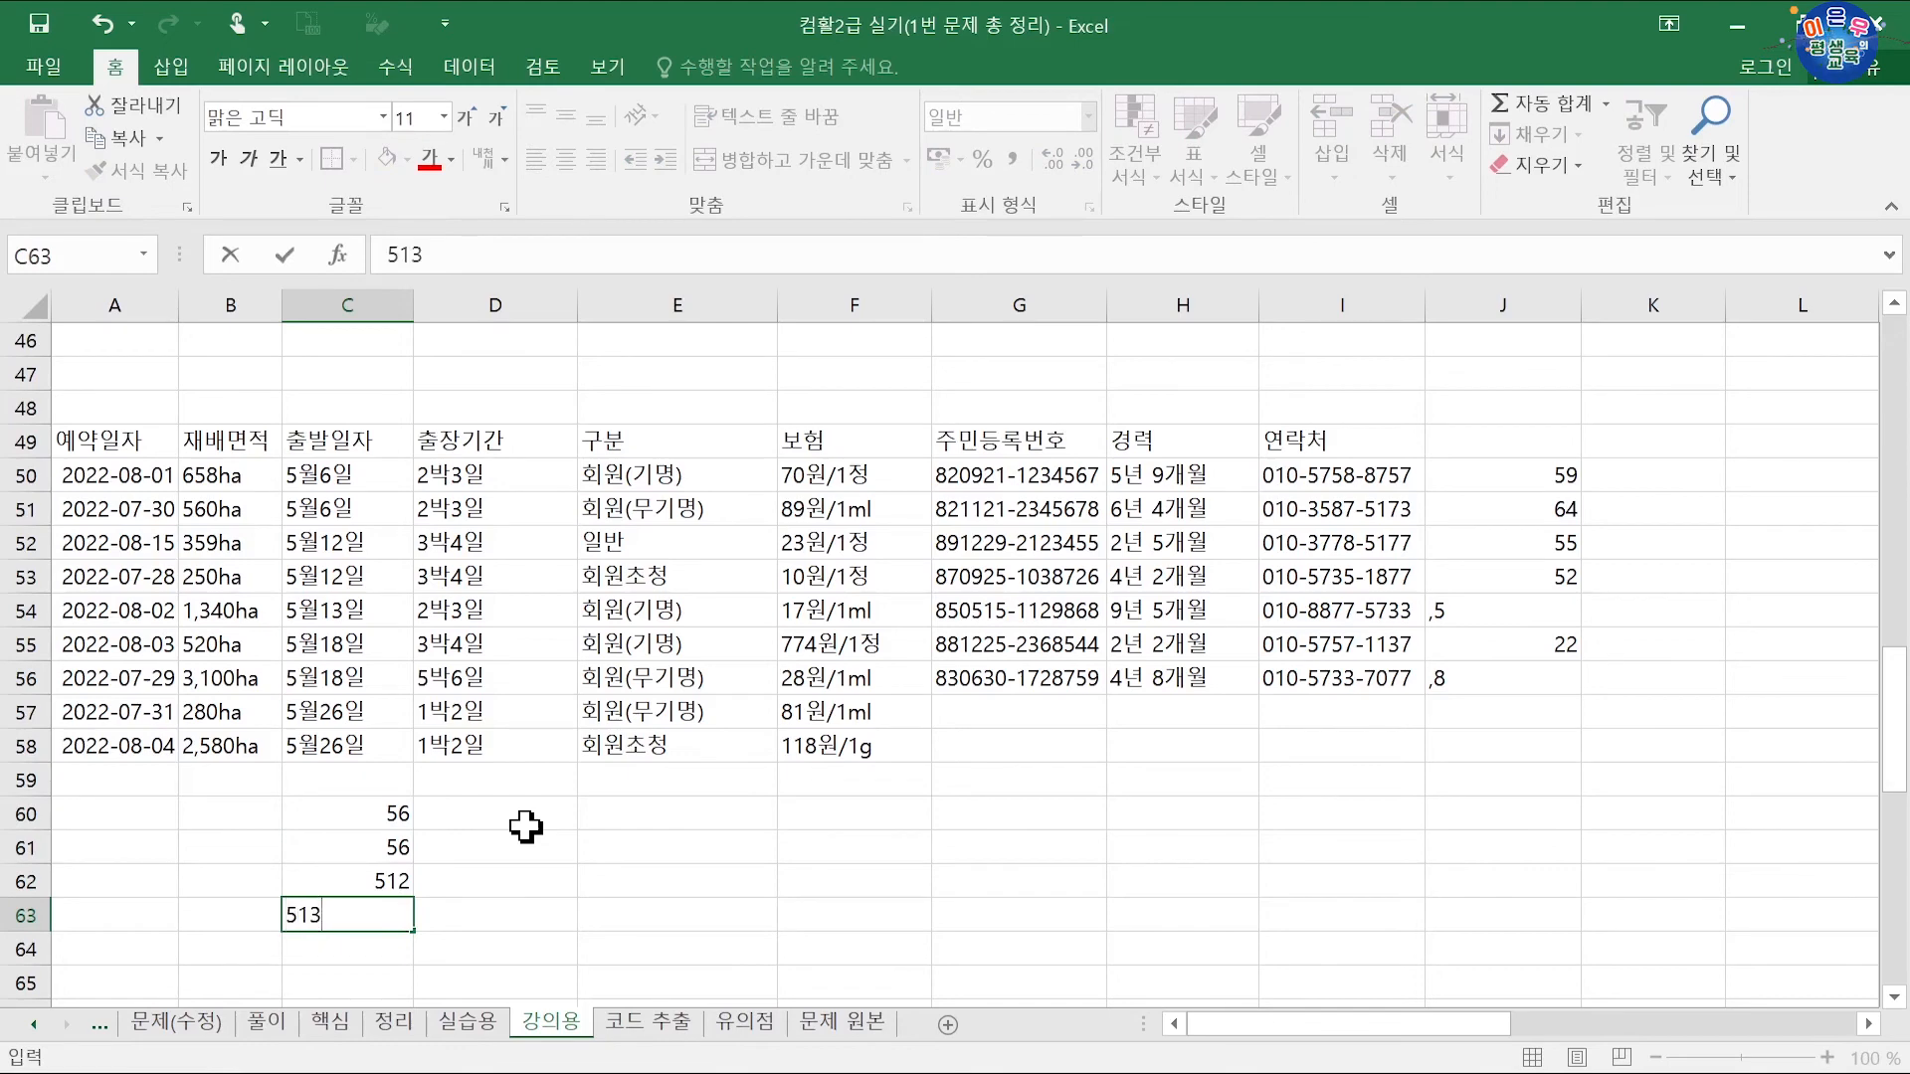
key("Return")
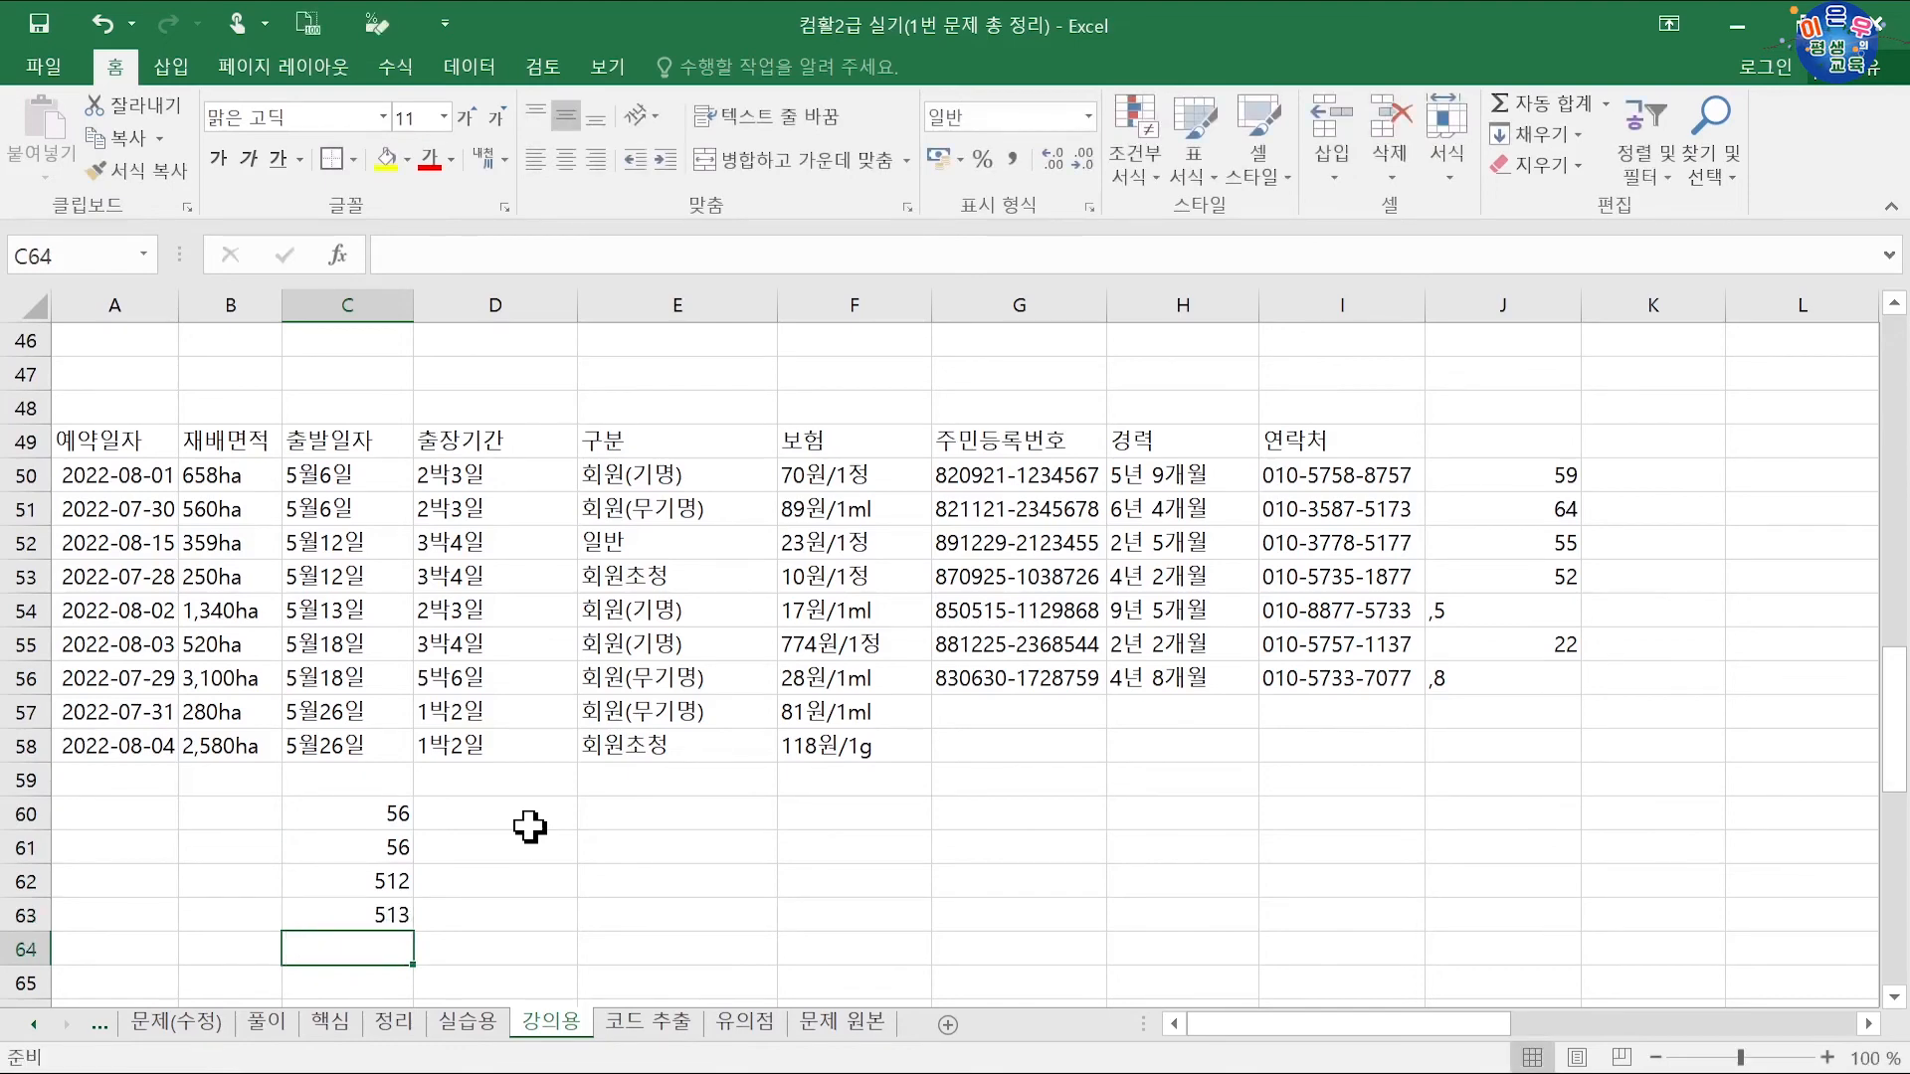
Step: Enter 5월6일 in D61 as a date example and try Flash Fill, undoing the wrong result
left_click(519, 841)
type("5")
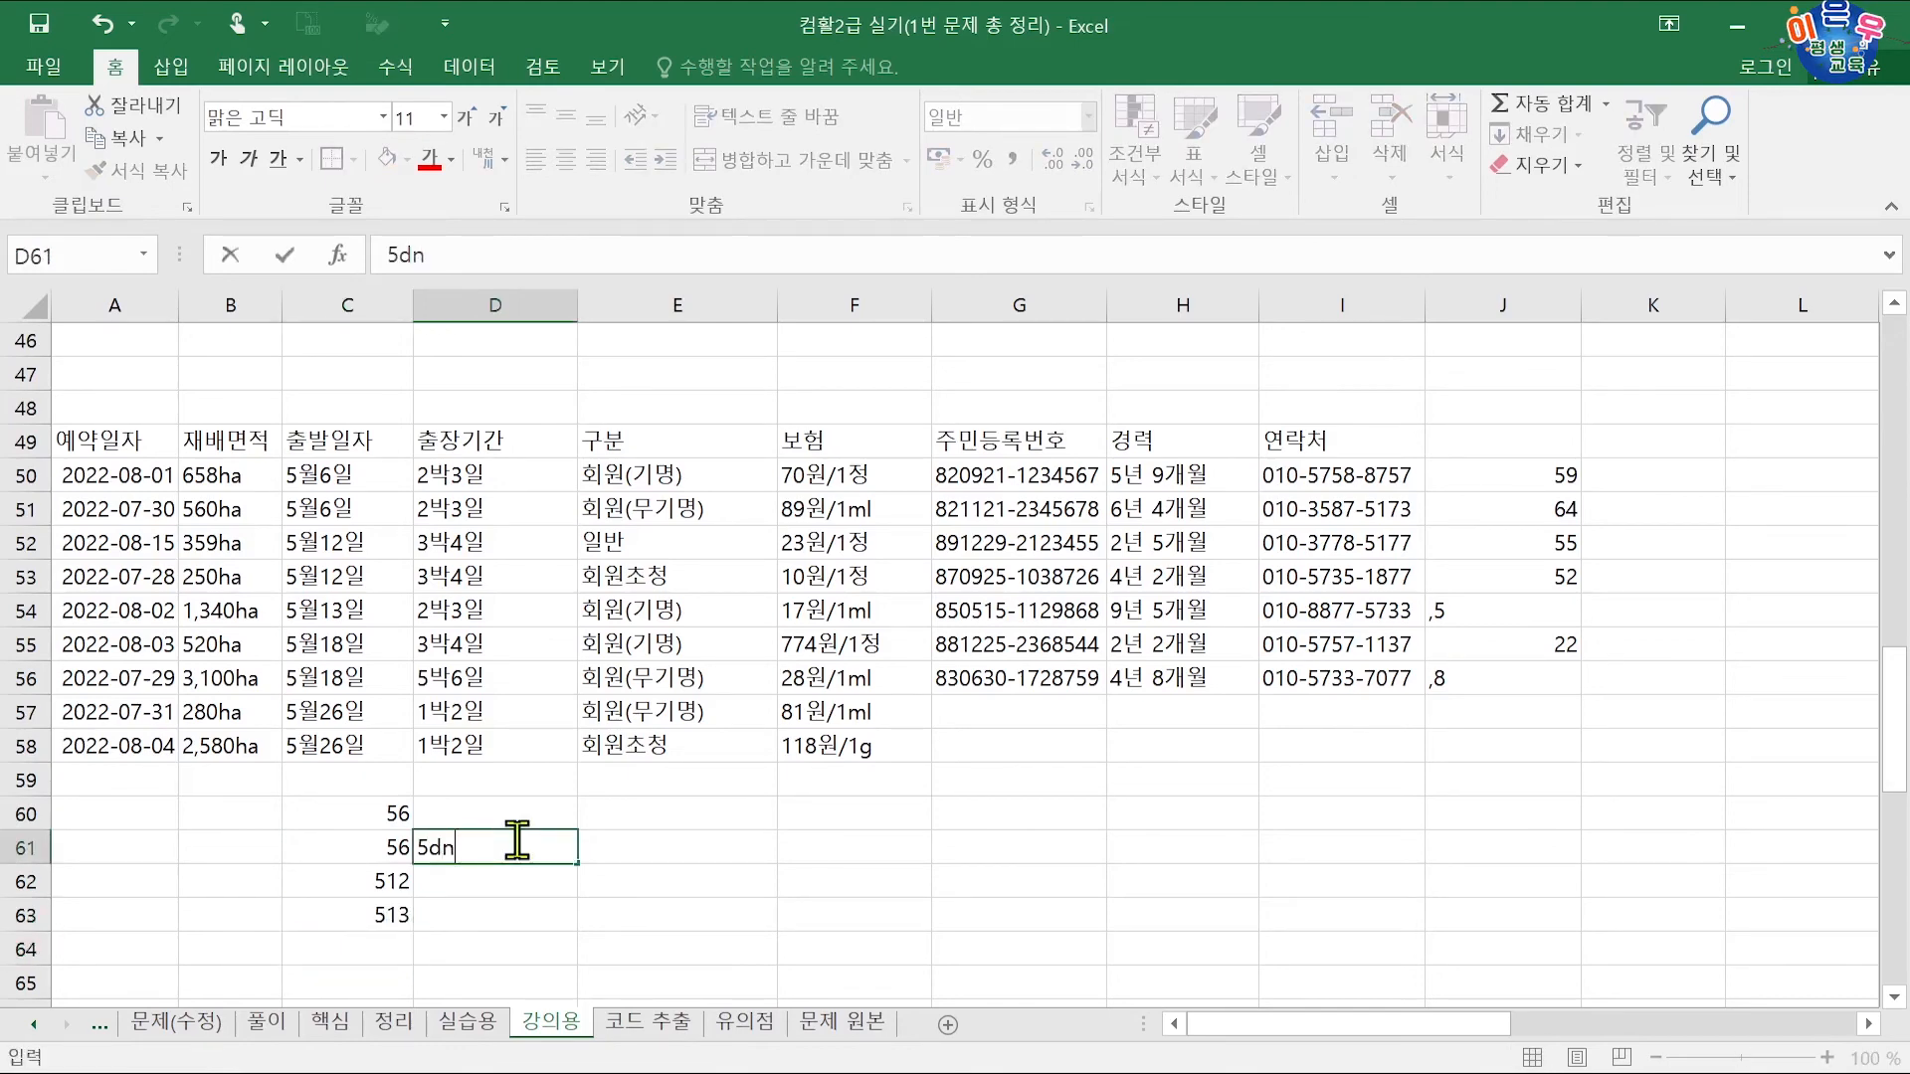
type("워")
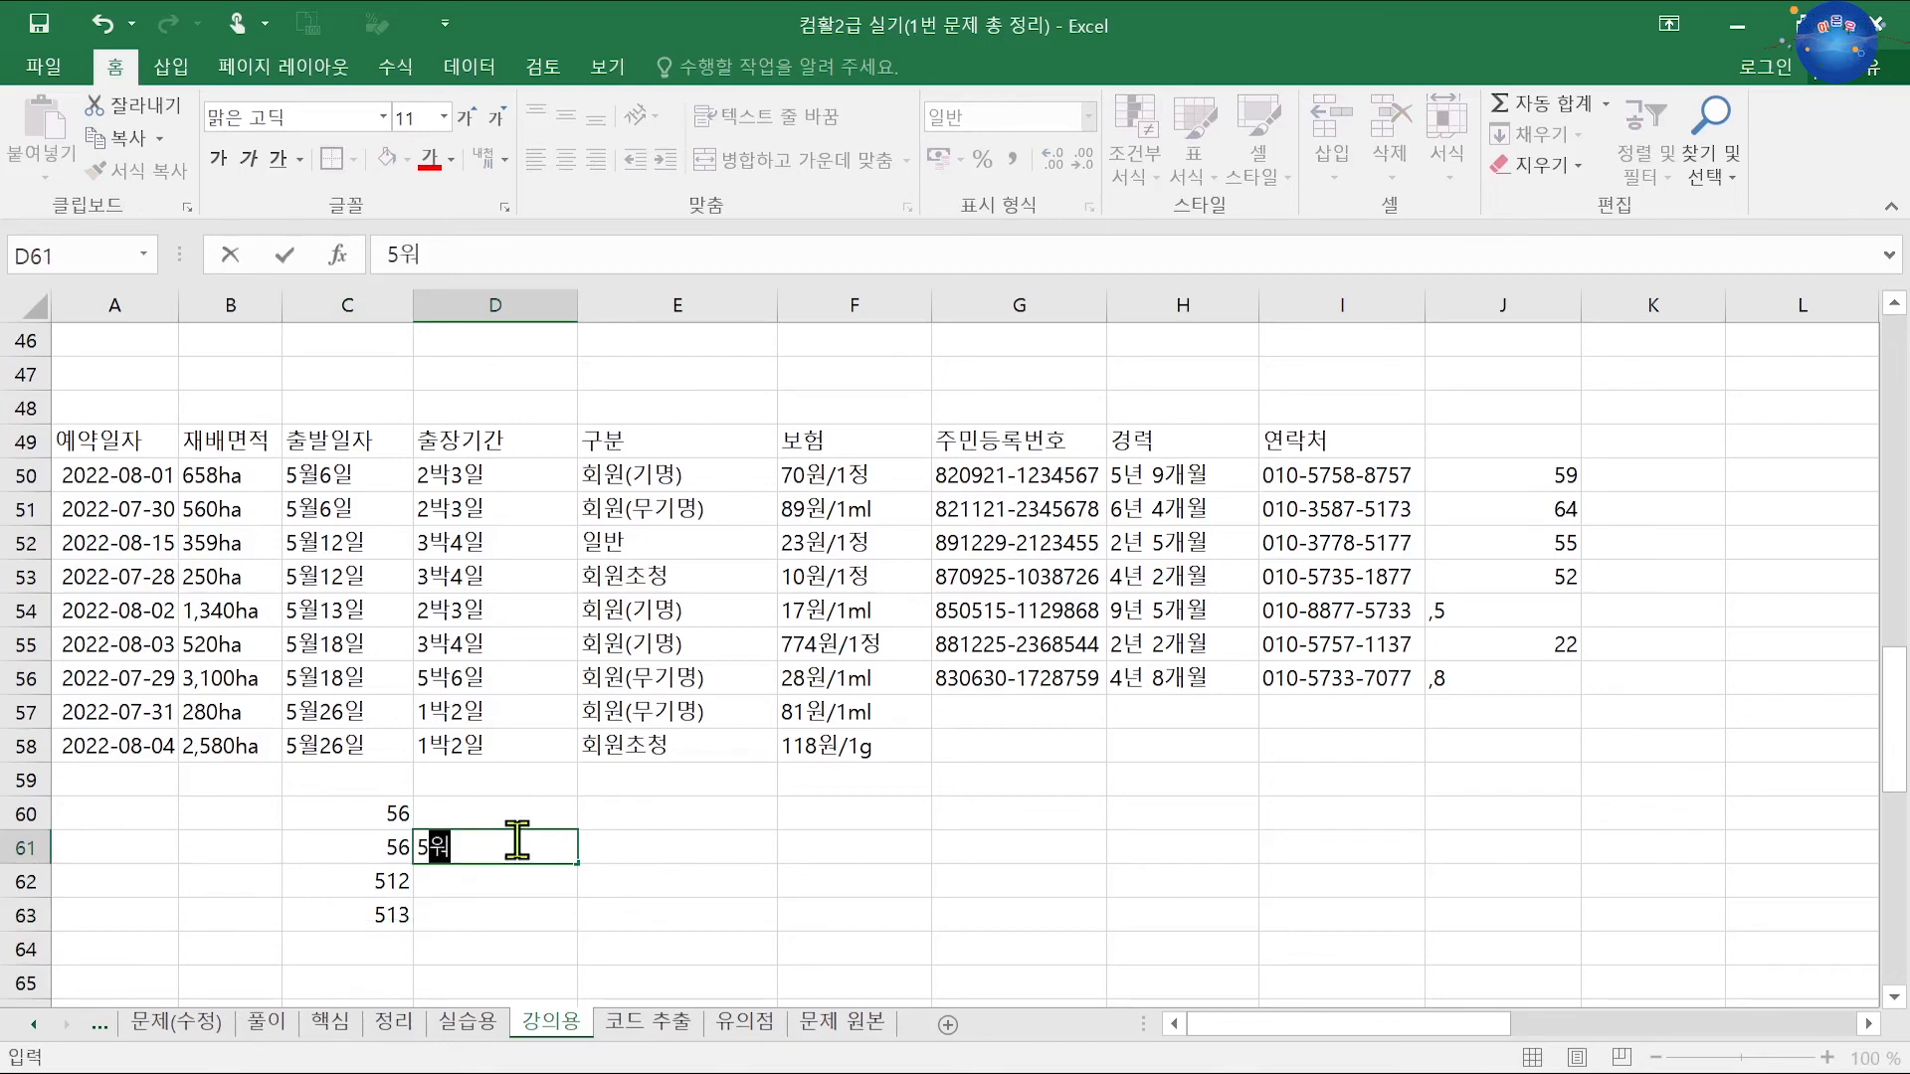
type("6일")
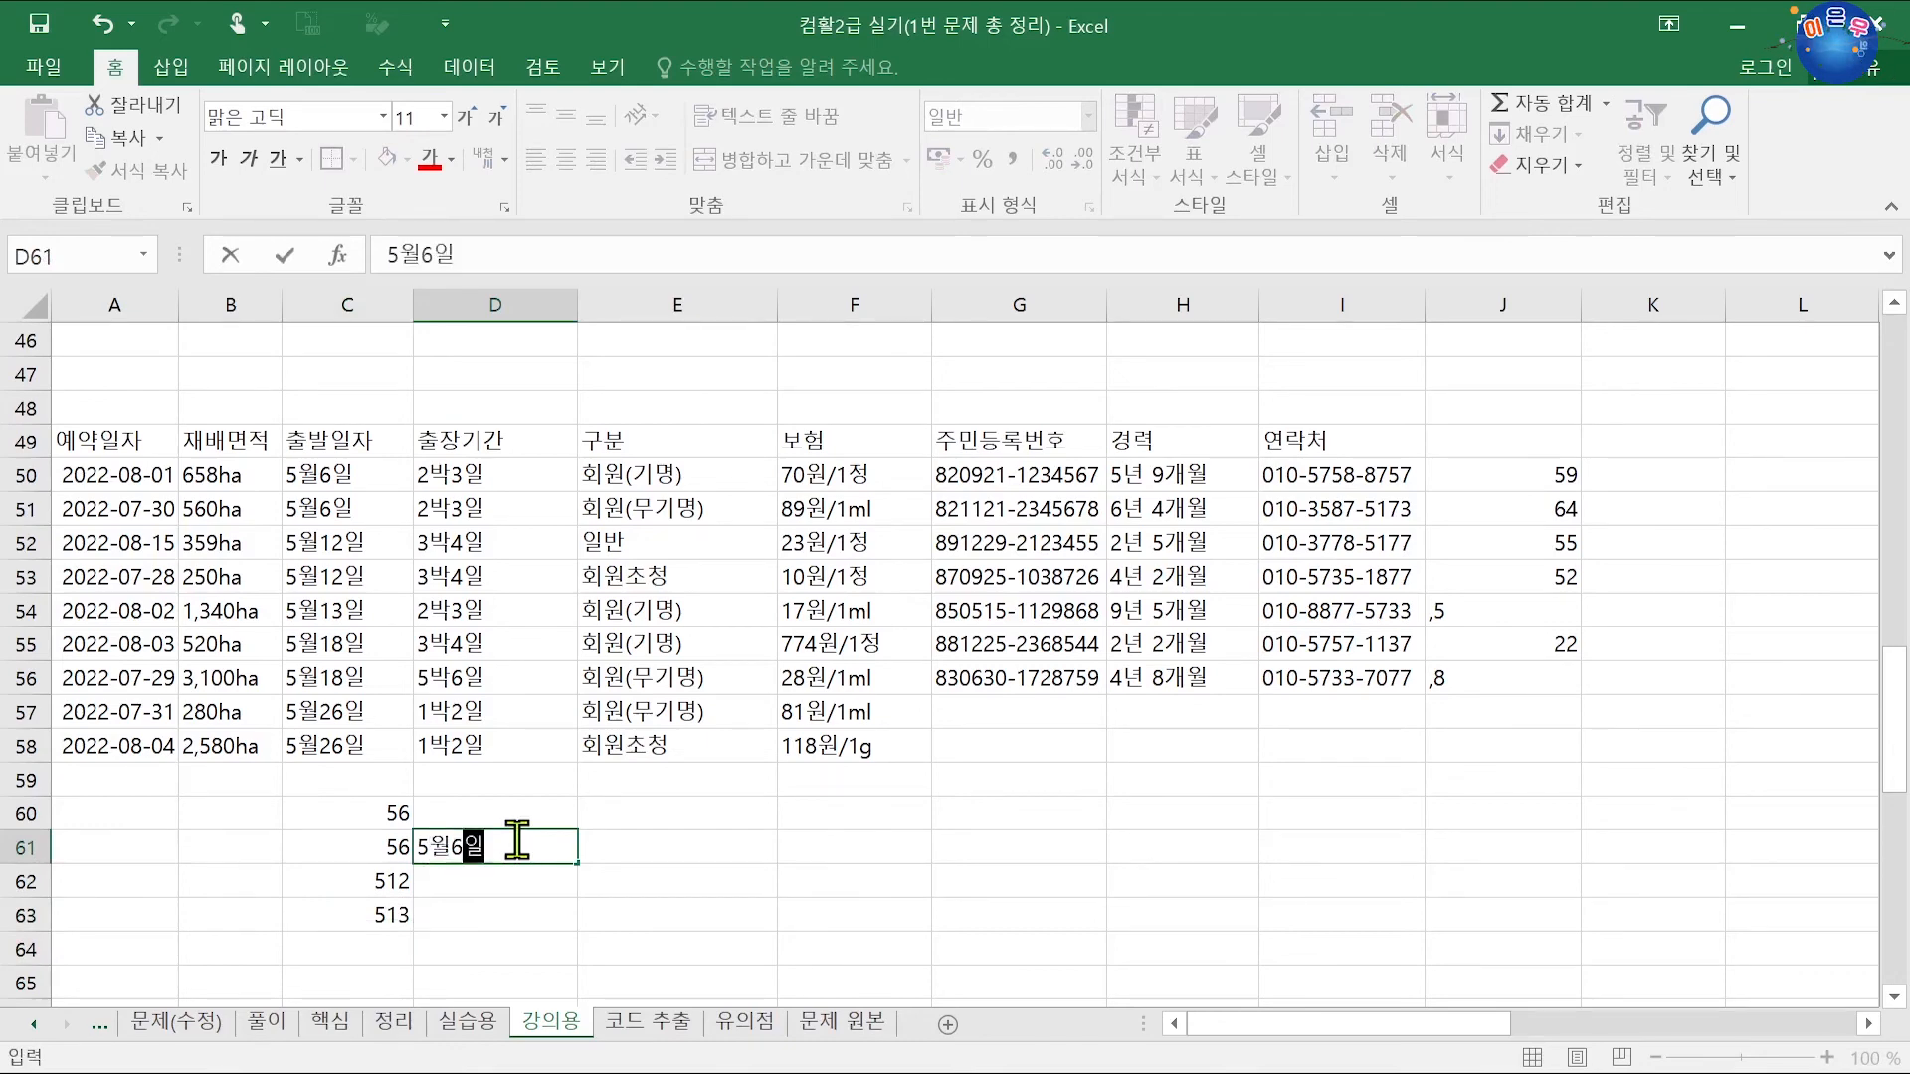
key("Return")
key("ctrl+e")
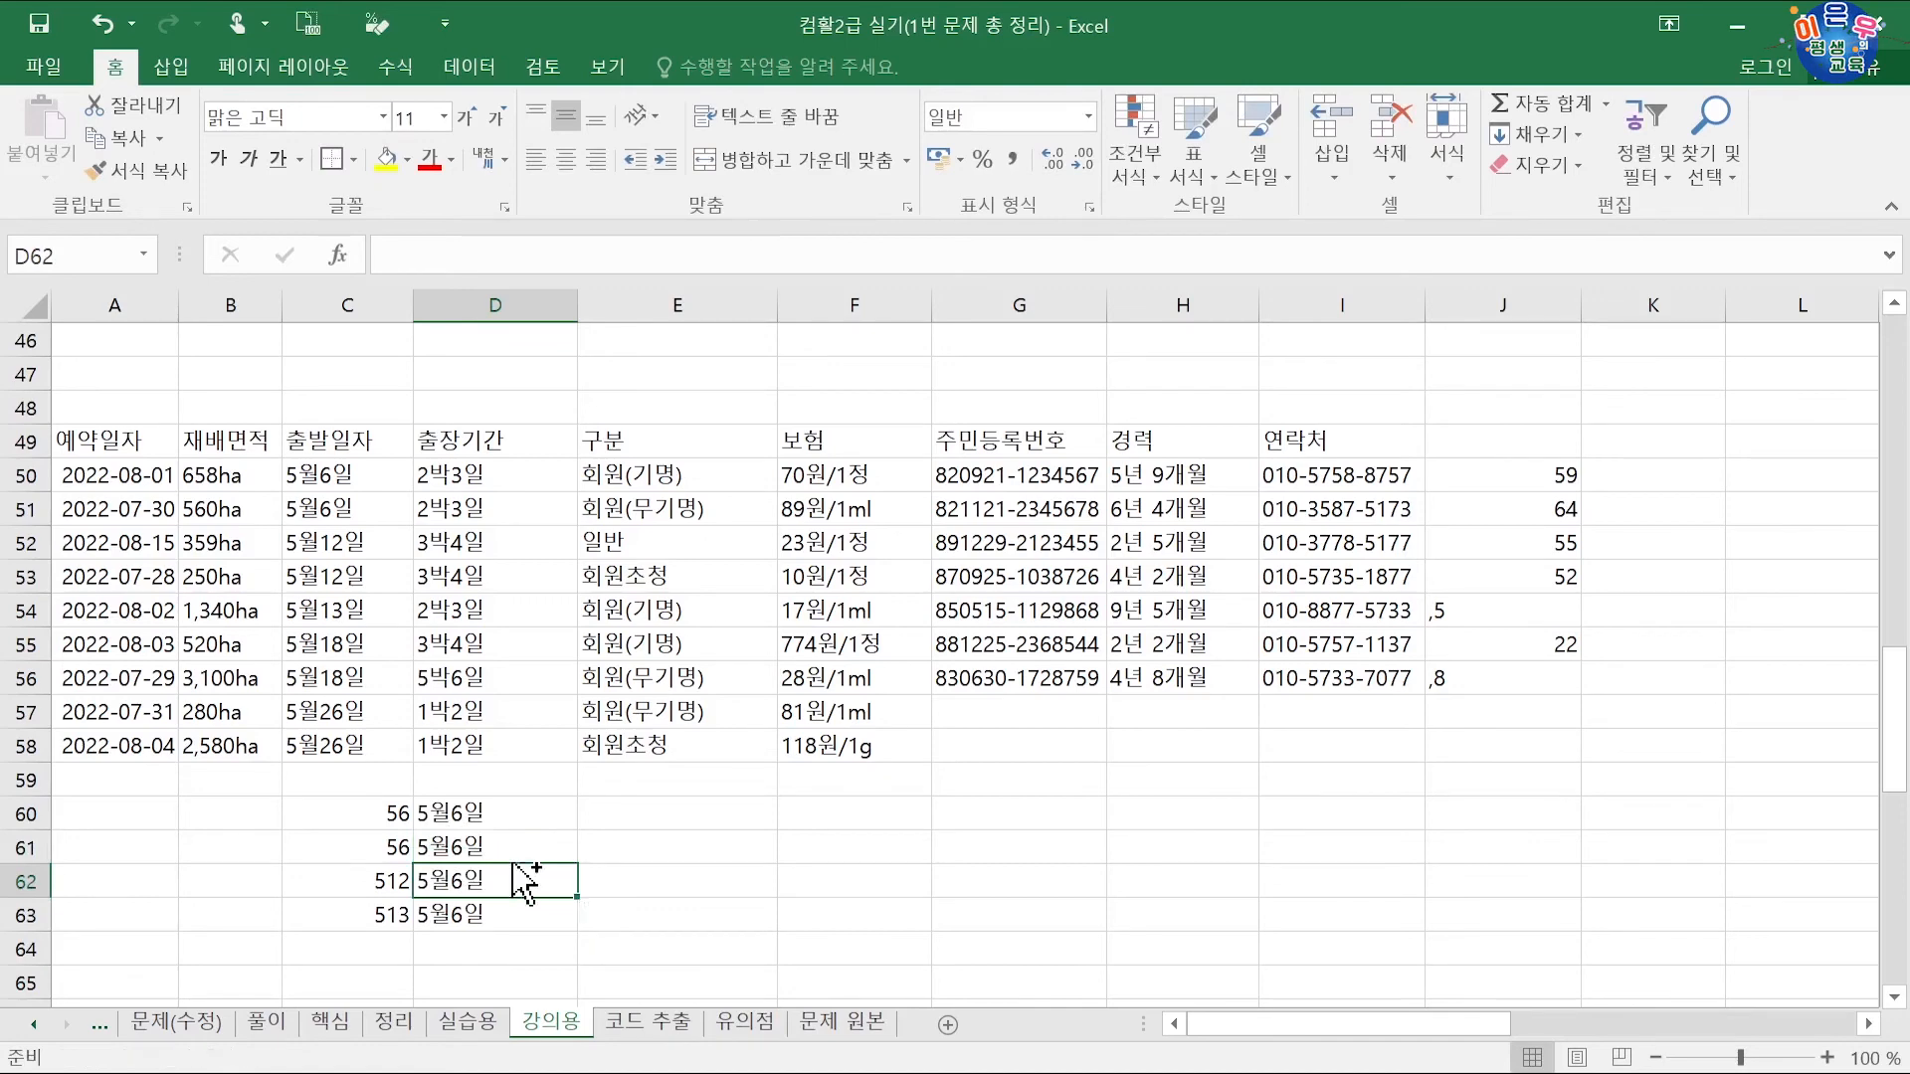
key("ctrl+z")
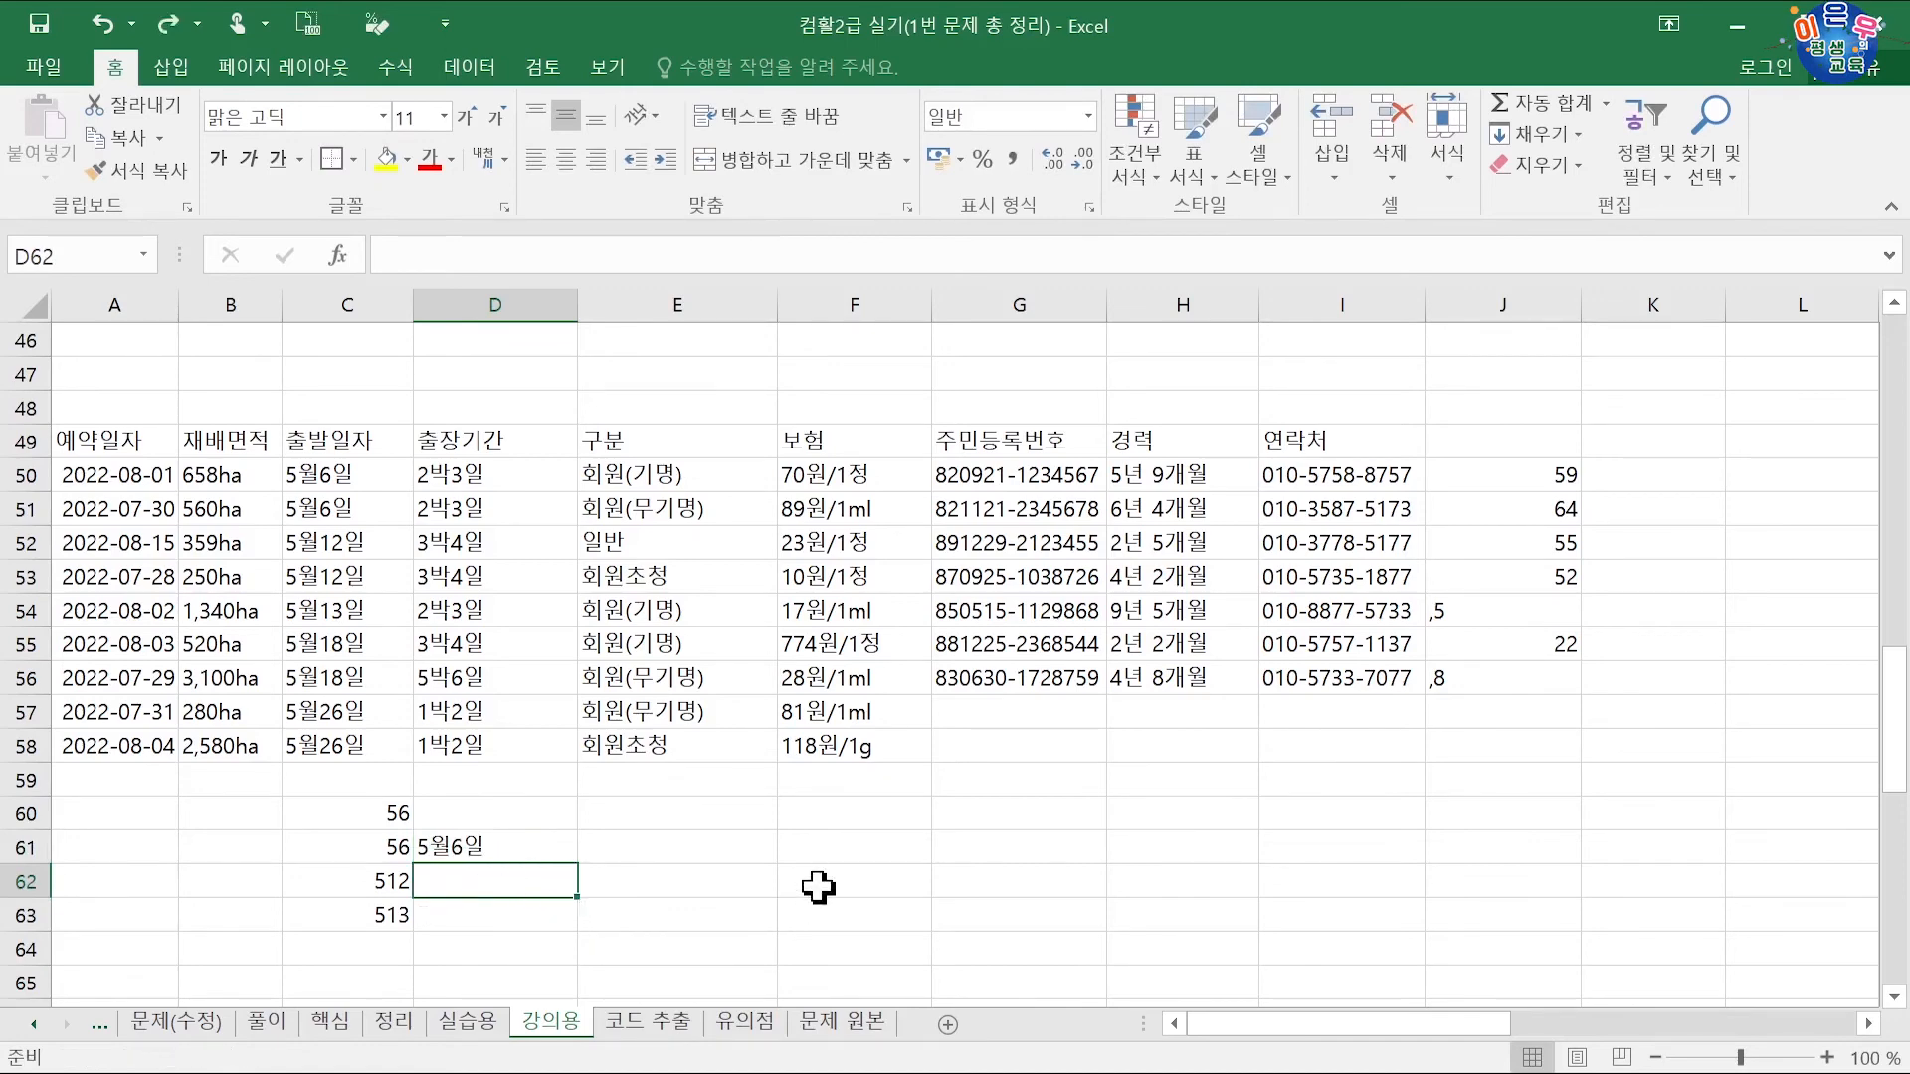
Step: Add 5월12일 in D62 and flash-fill D60:D63 with 5월6일, 5월6일, 5월12일, 5월13일
type("5")
type("월1")
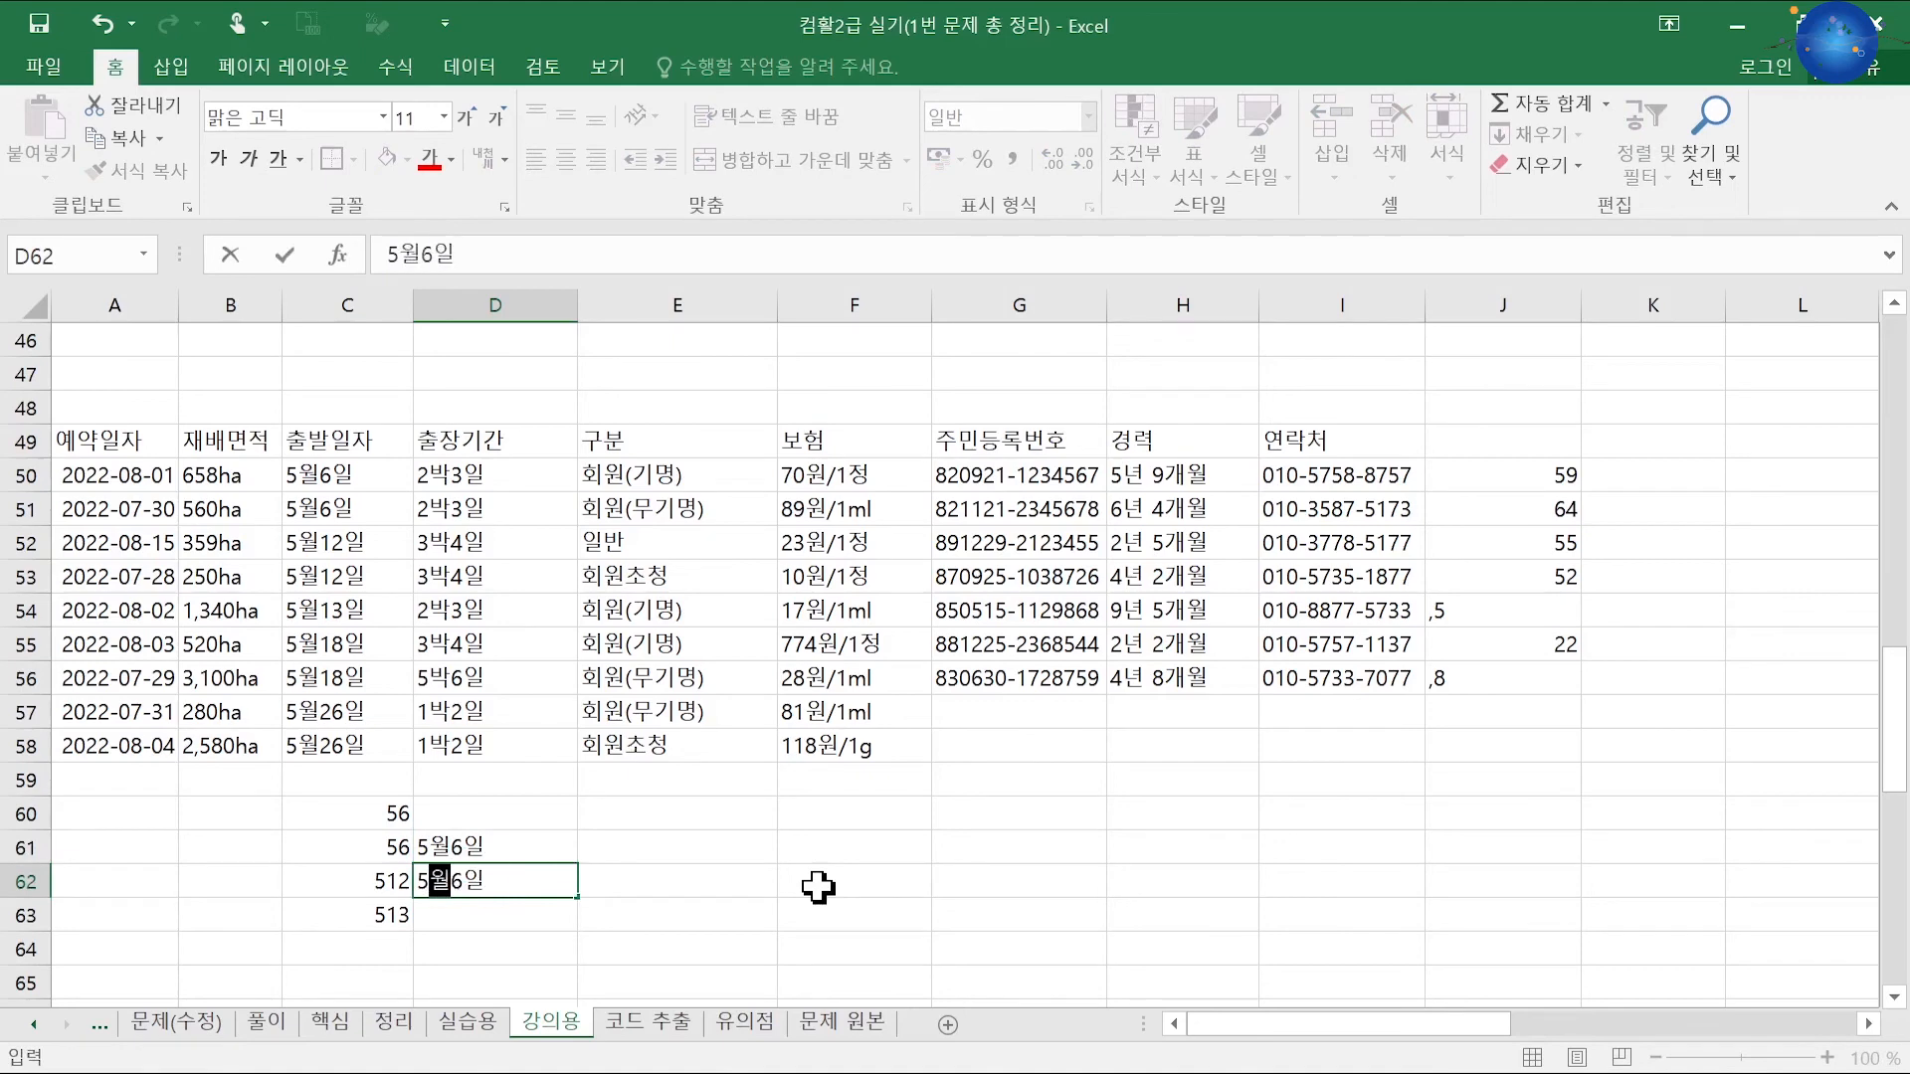
type("2")
key("Return")
key("ctrl+e")
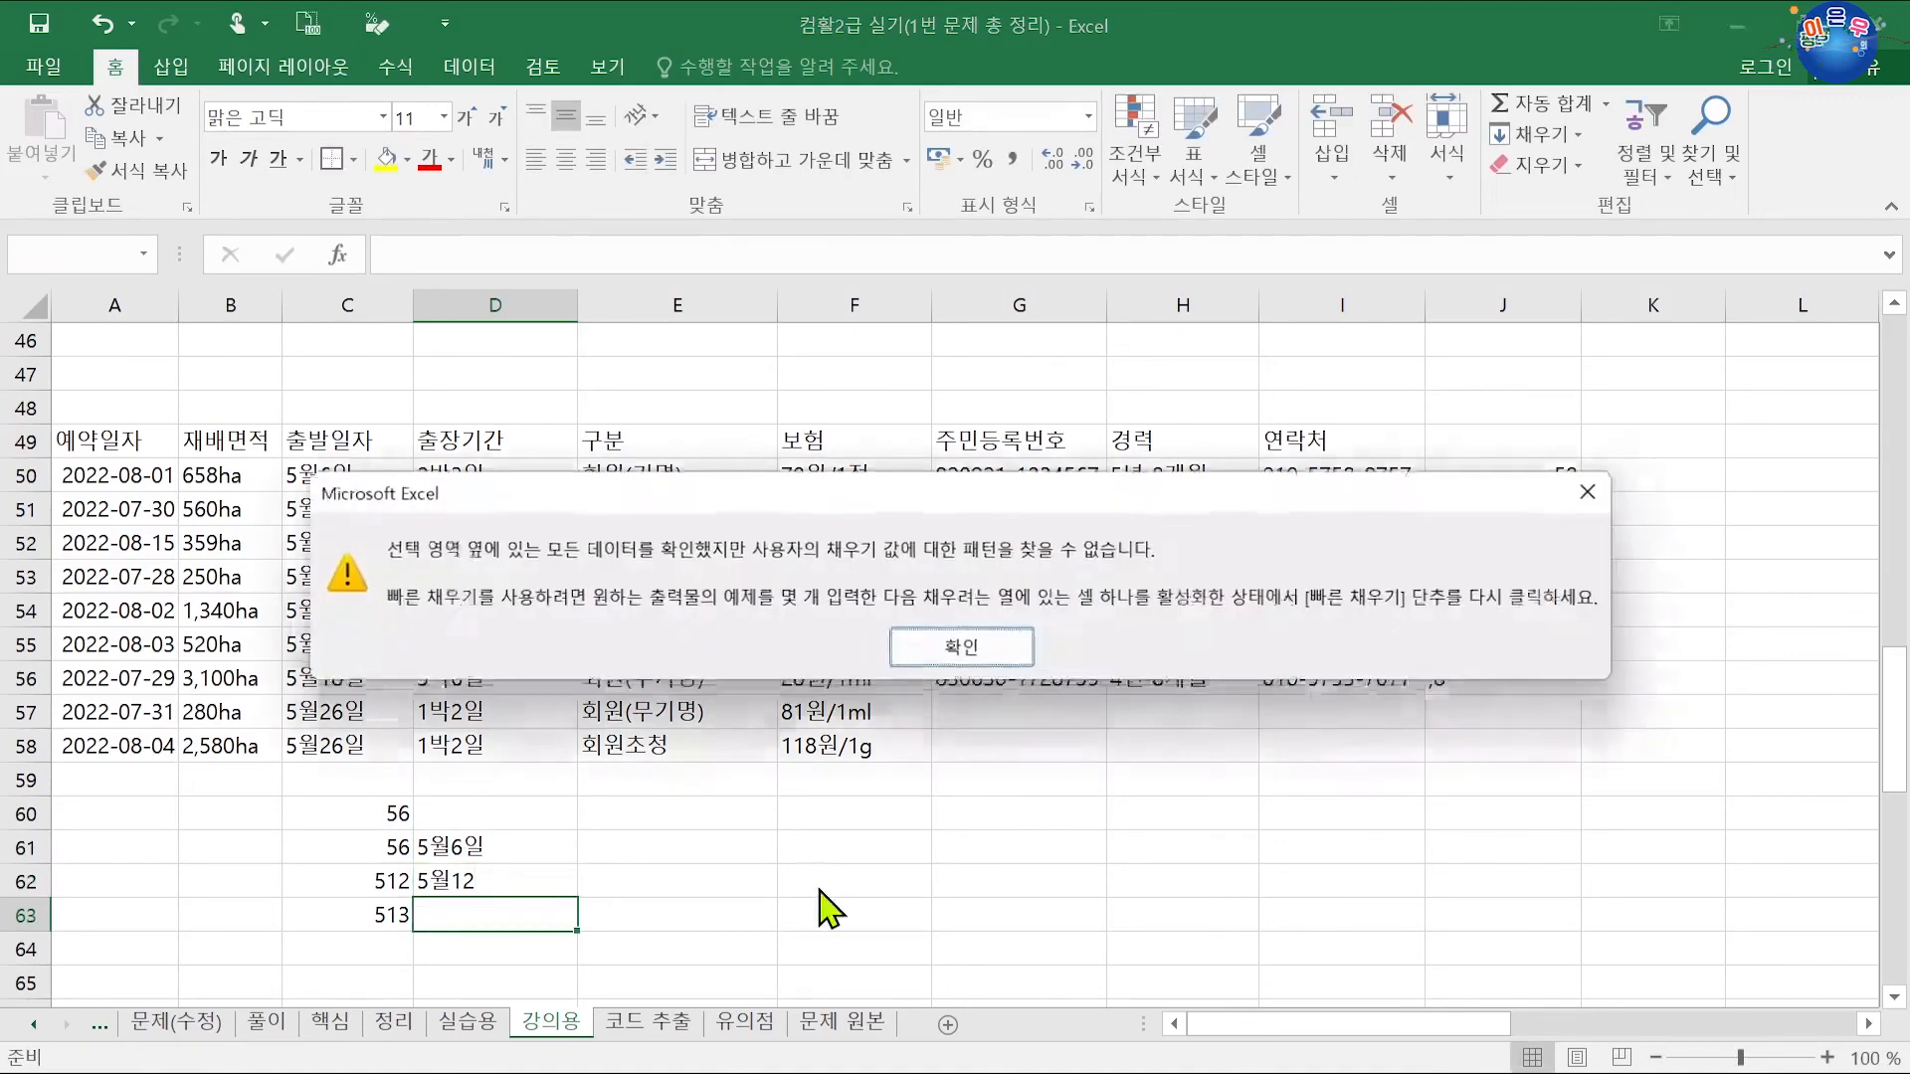
left_click(927, 655)
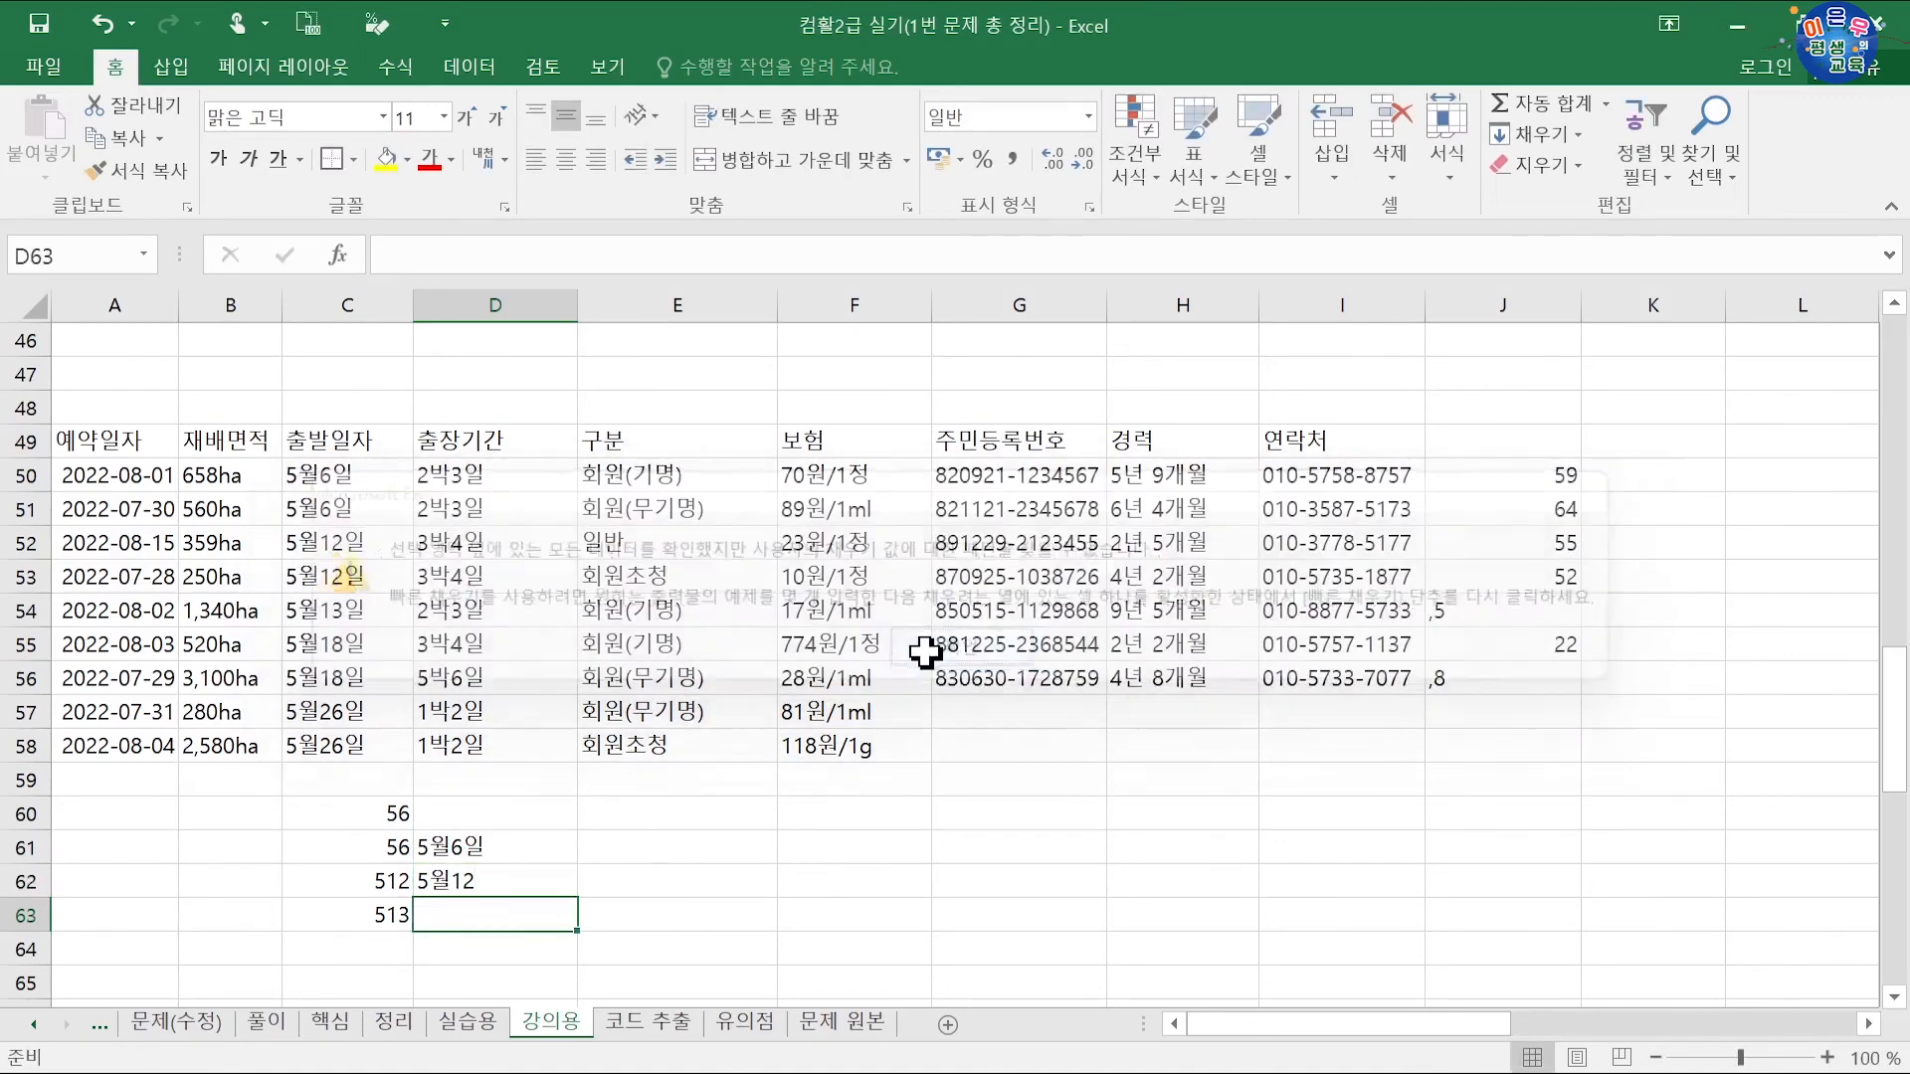
double_click(520, 869)
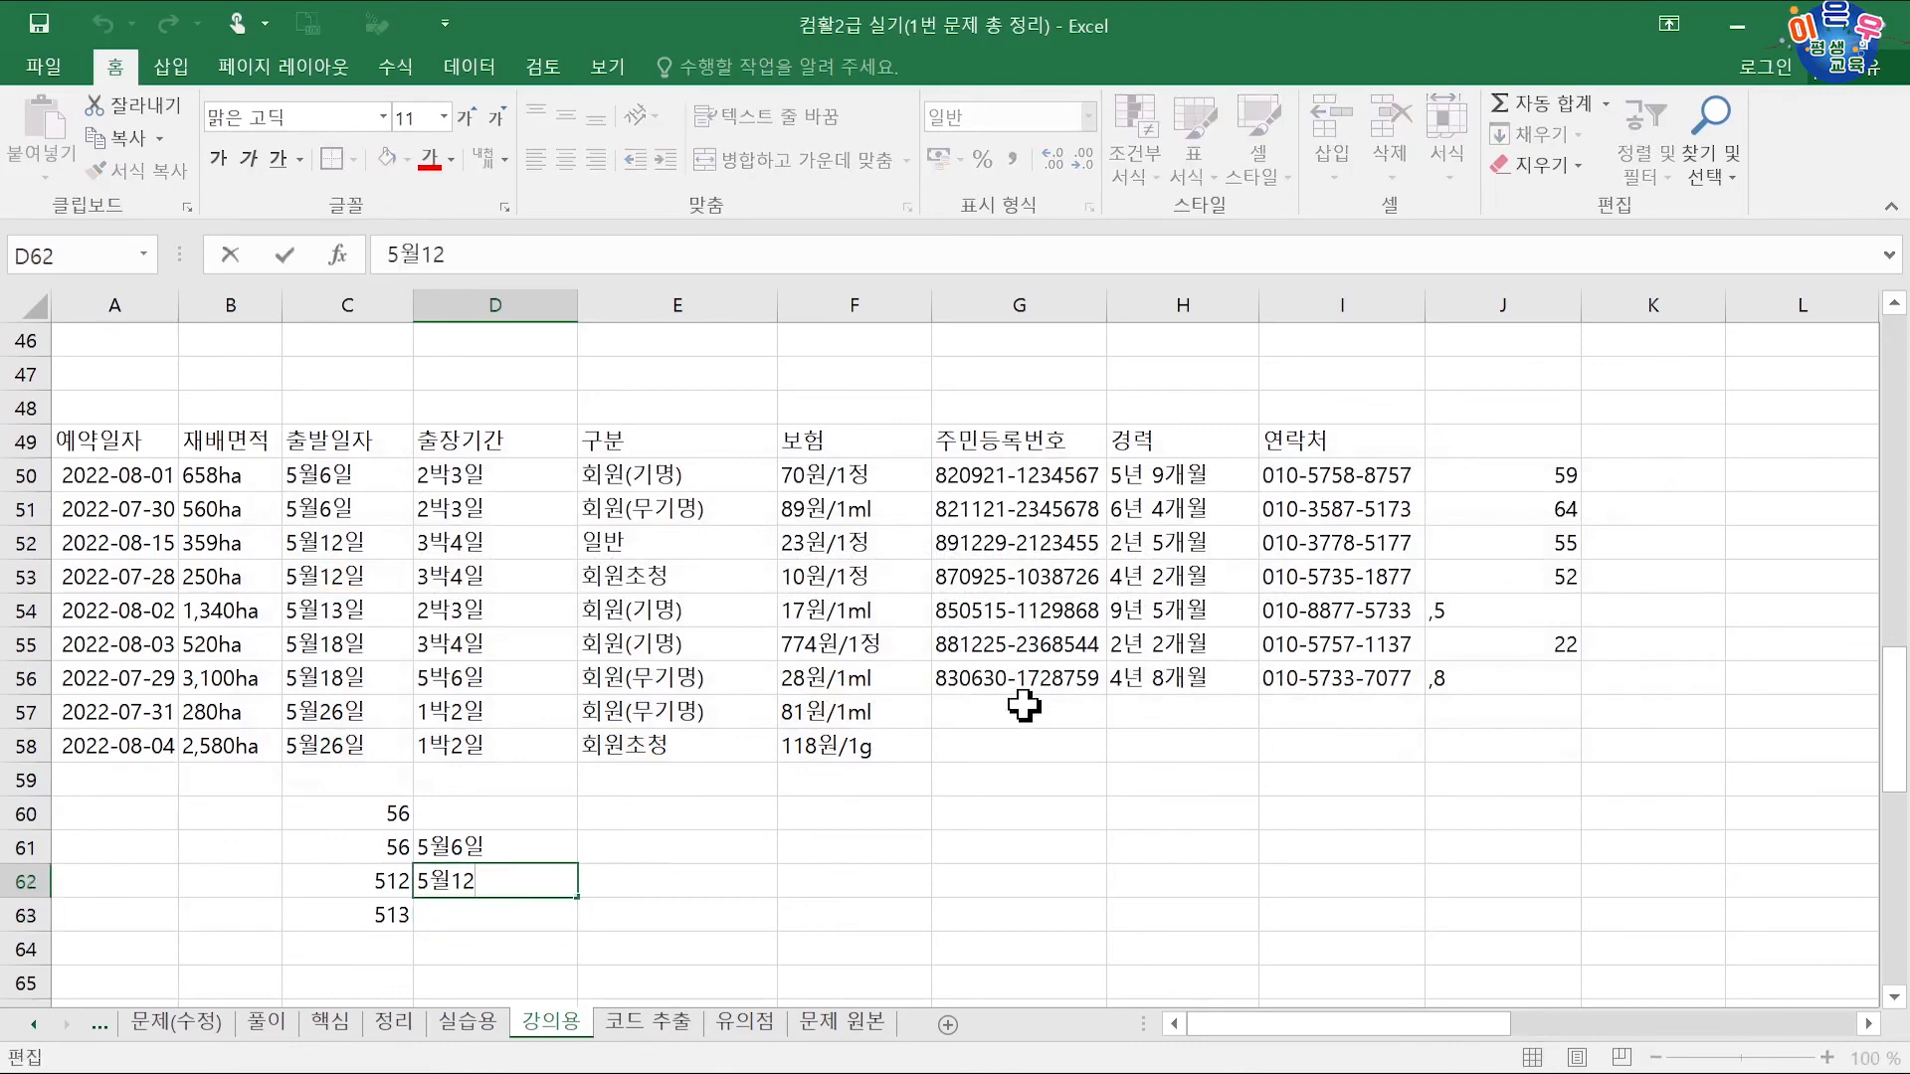
type("일")
key("Return")
key("ctrl+e")
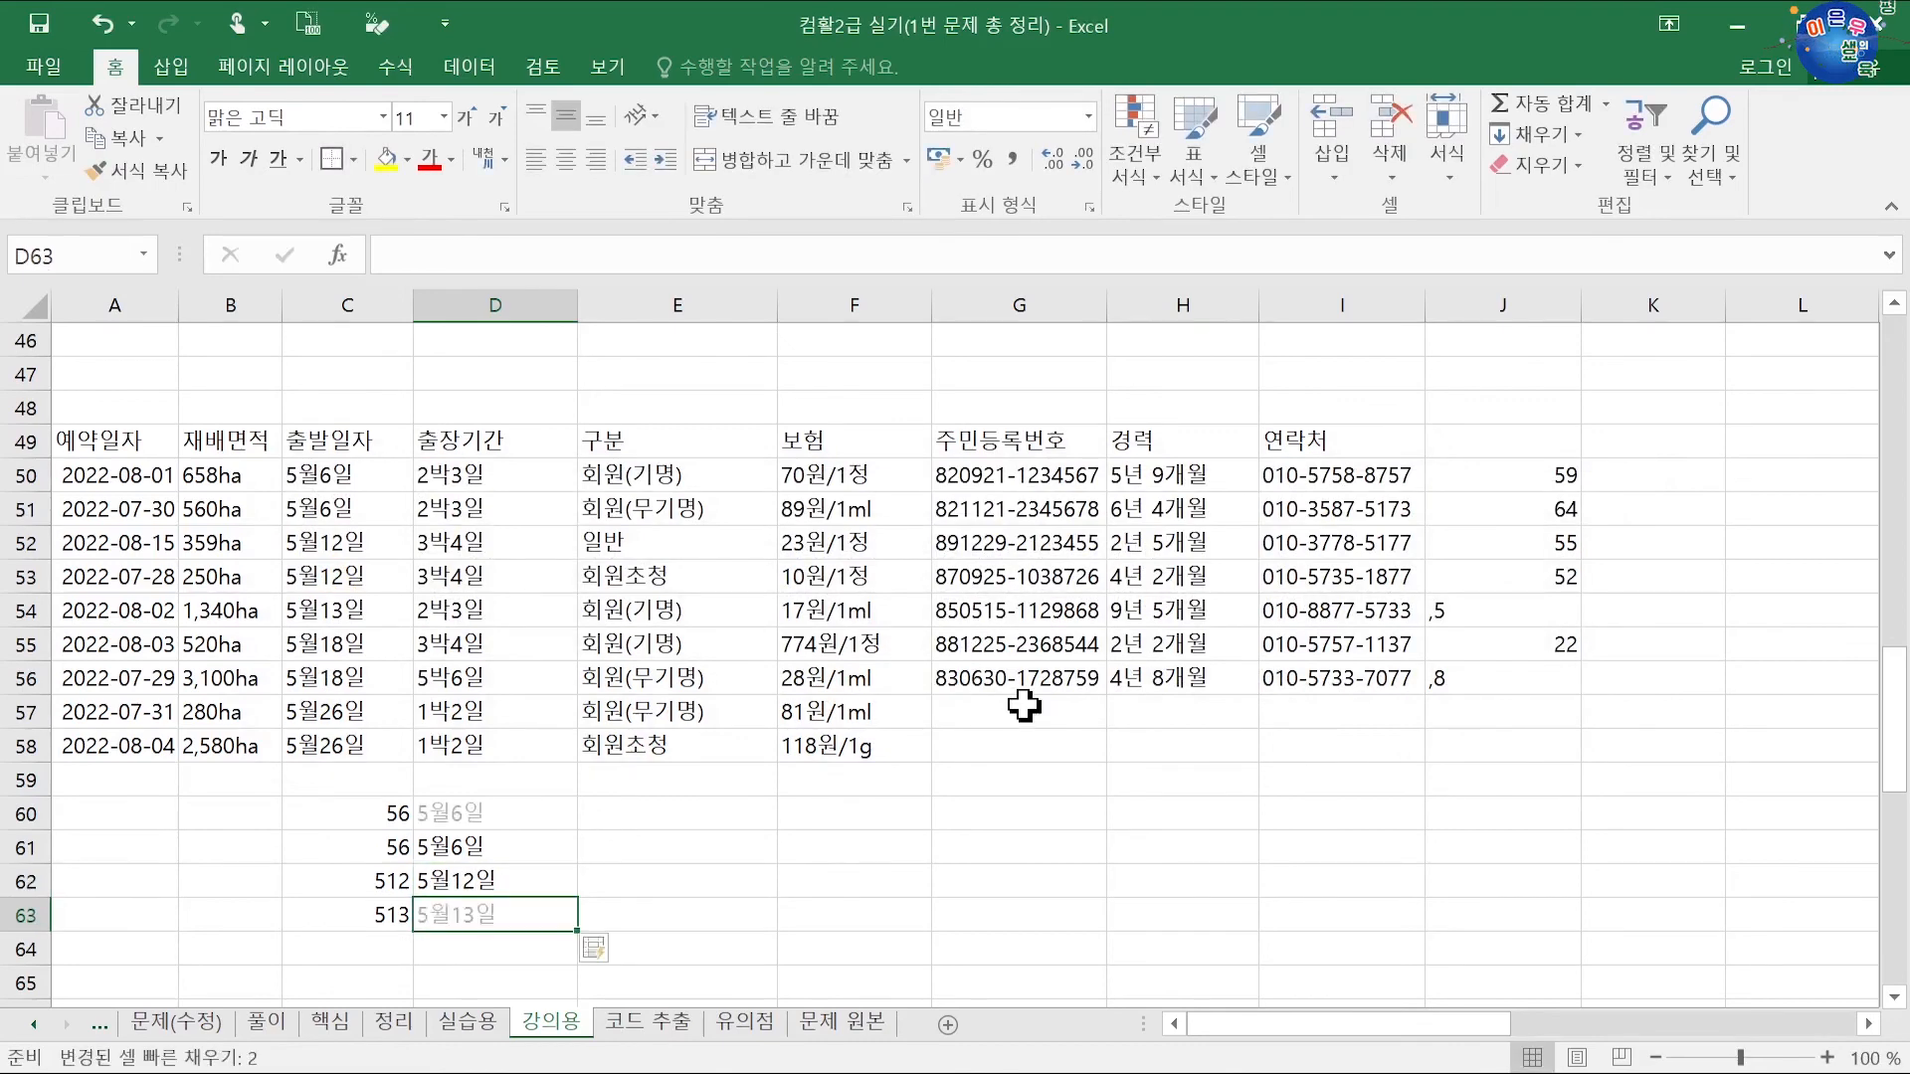
left_click(484, 848)
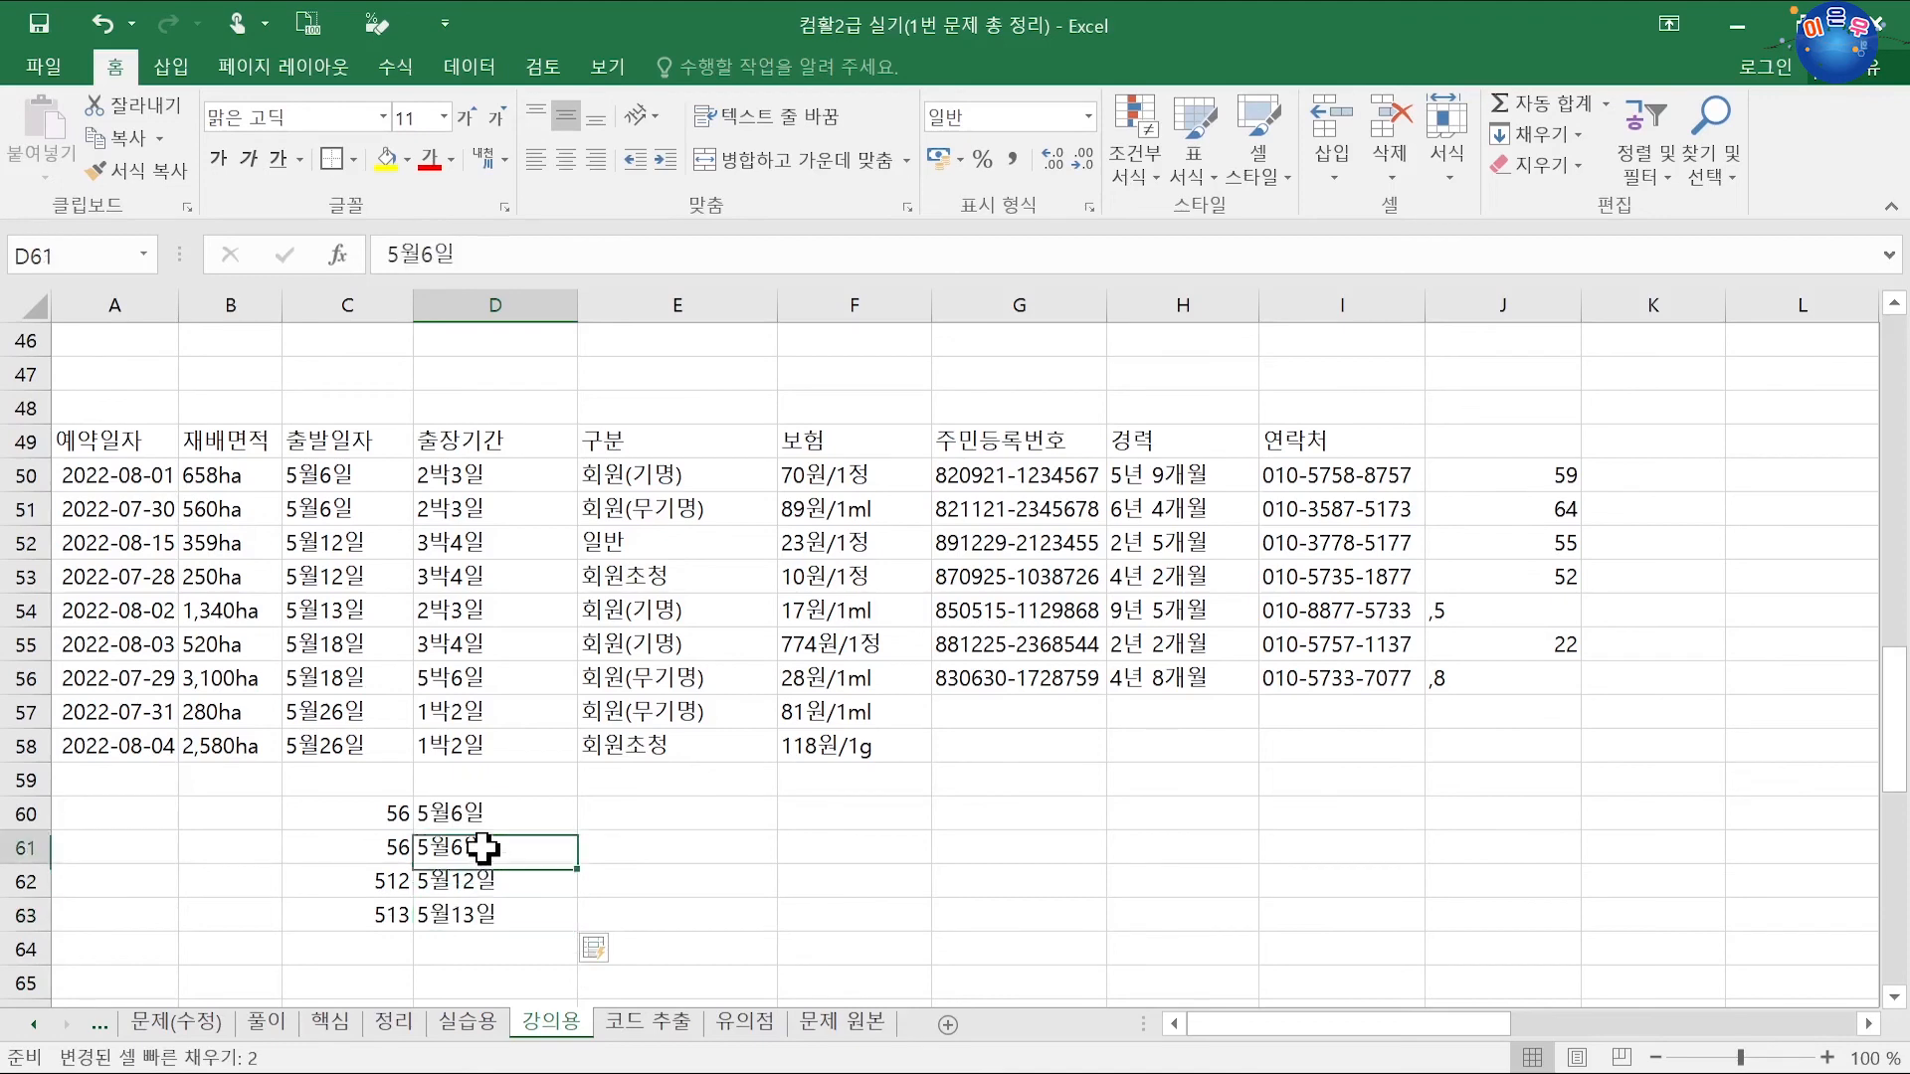
left_click_drag(394, 852, 464, 880)
left_click(402, 856)
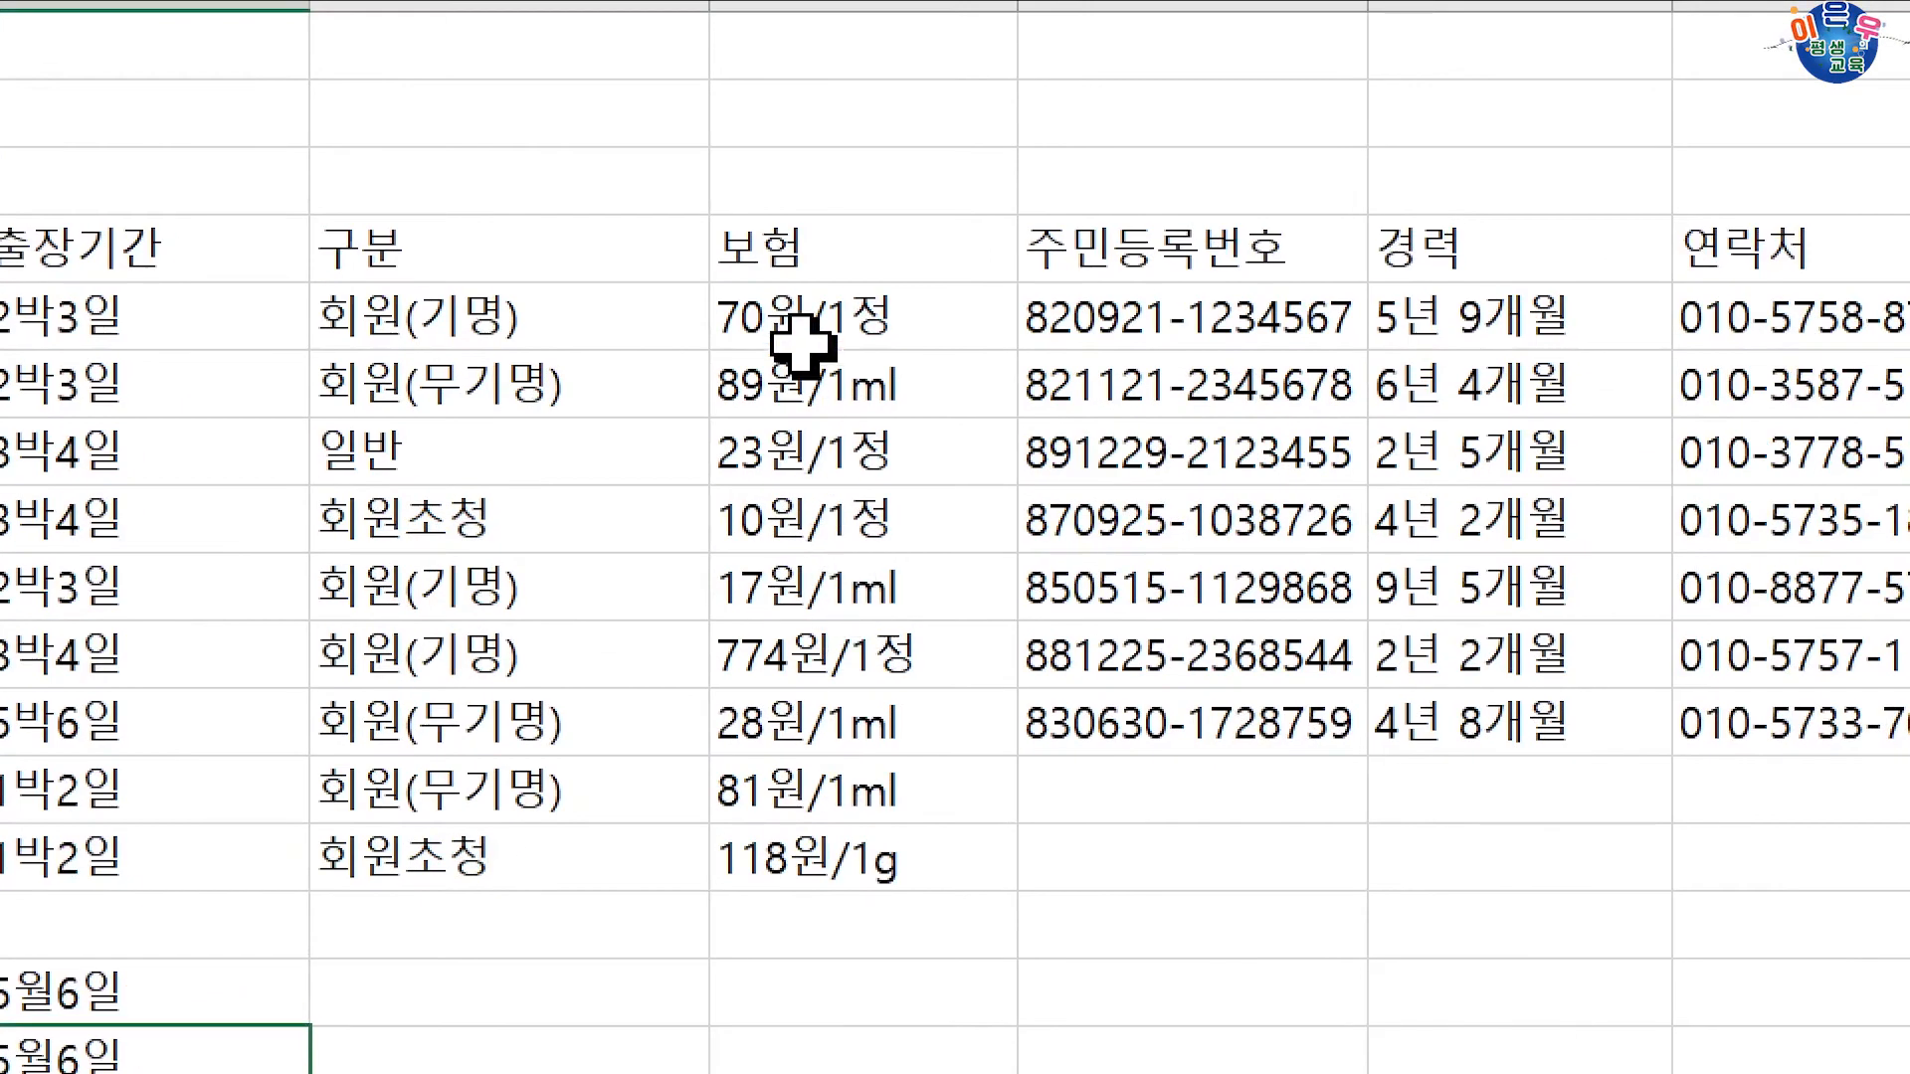
key("ctrl+q")
left_click(1160, 976)
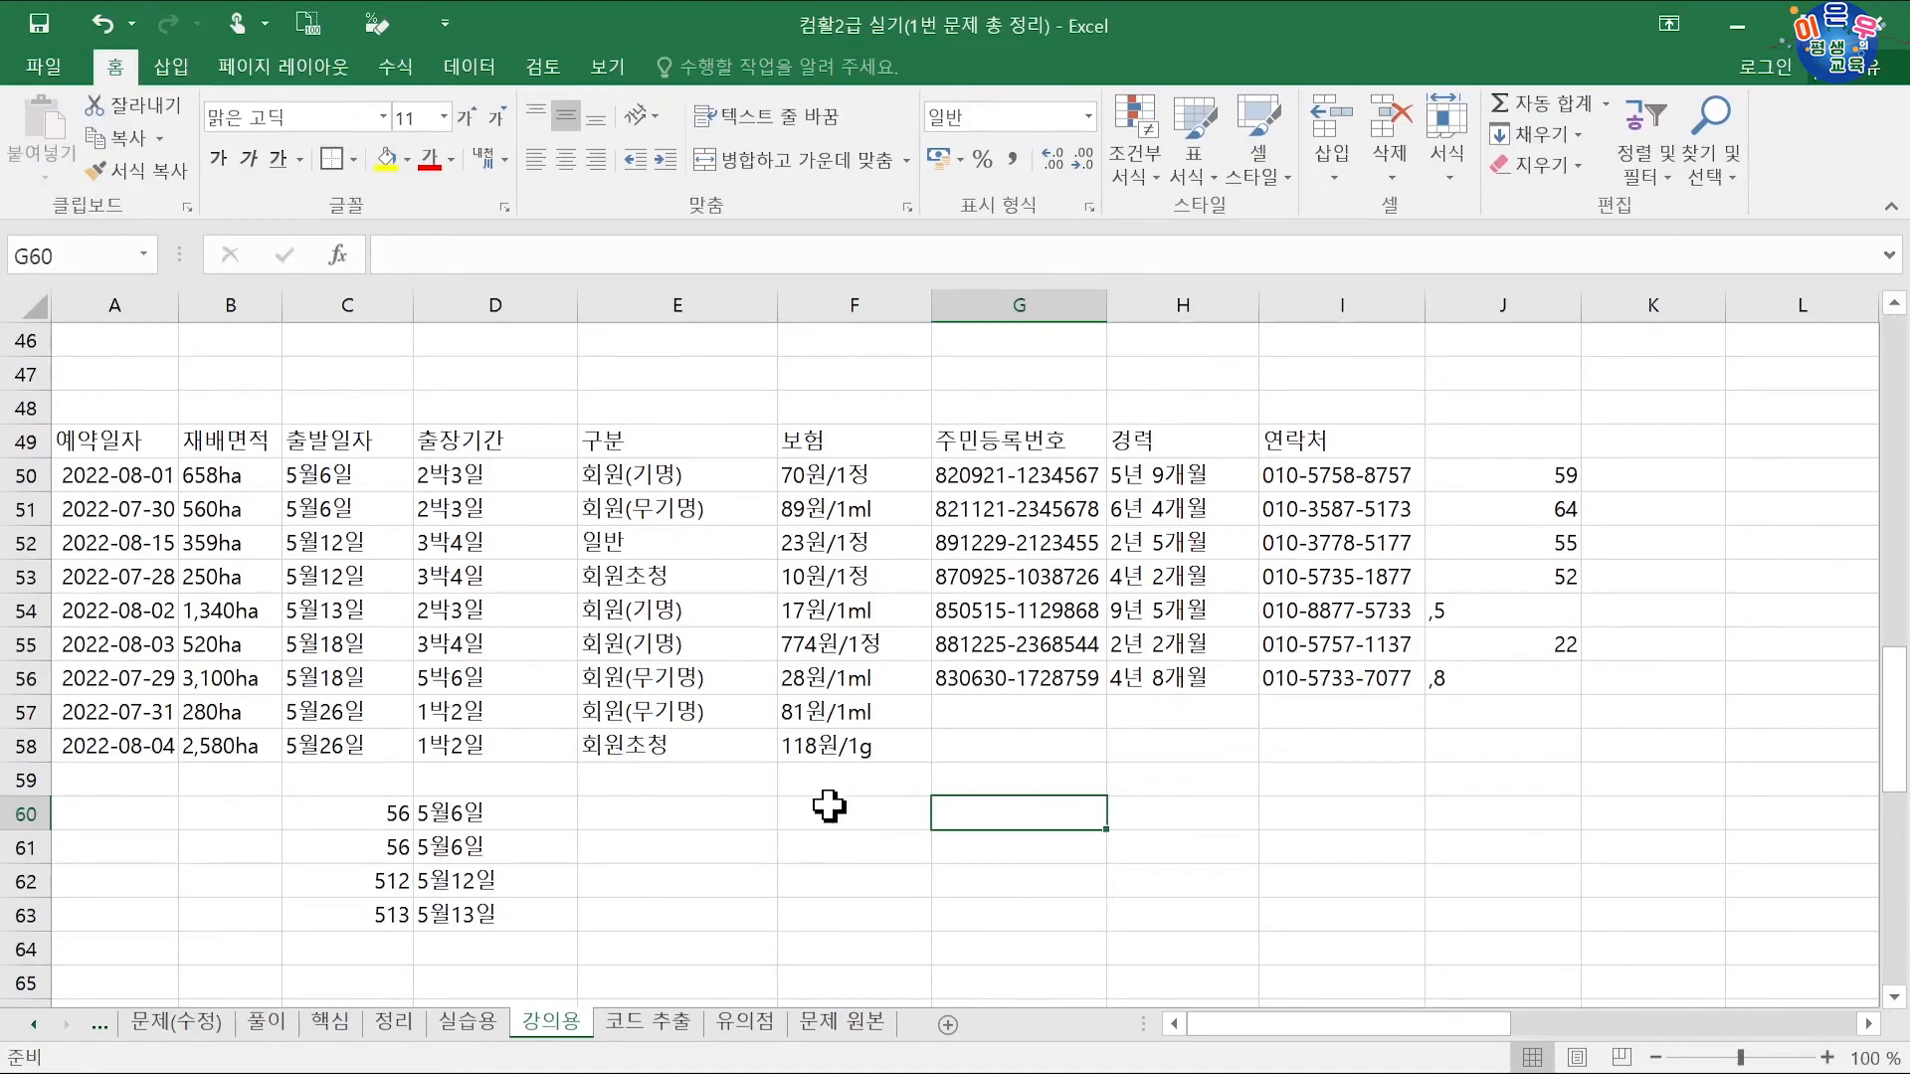
left_click(819, 879)
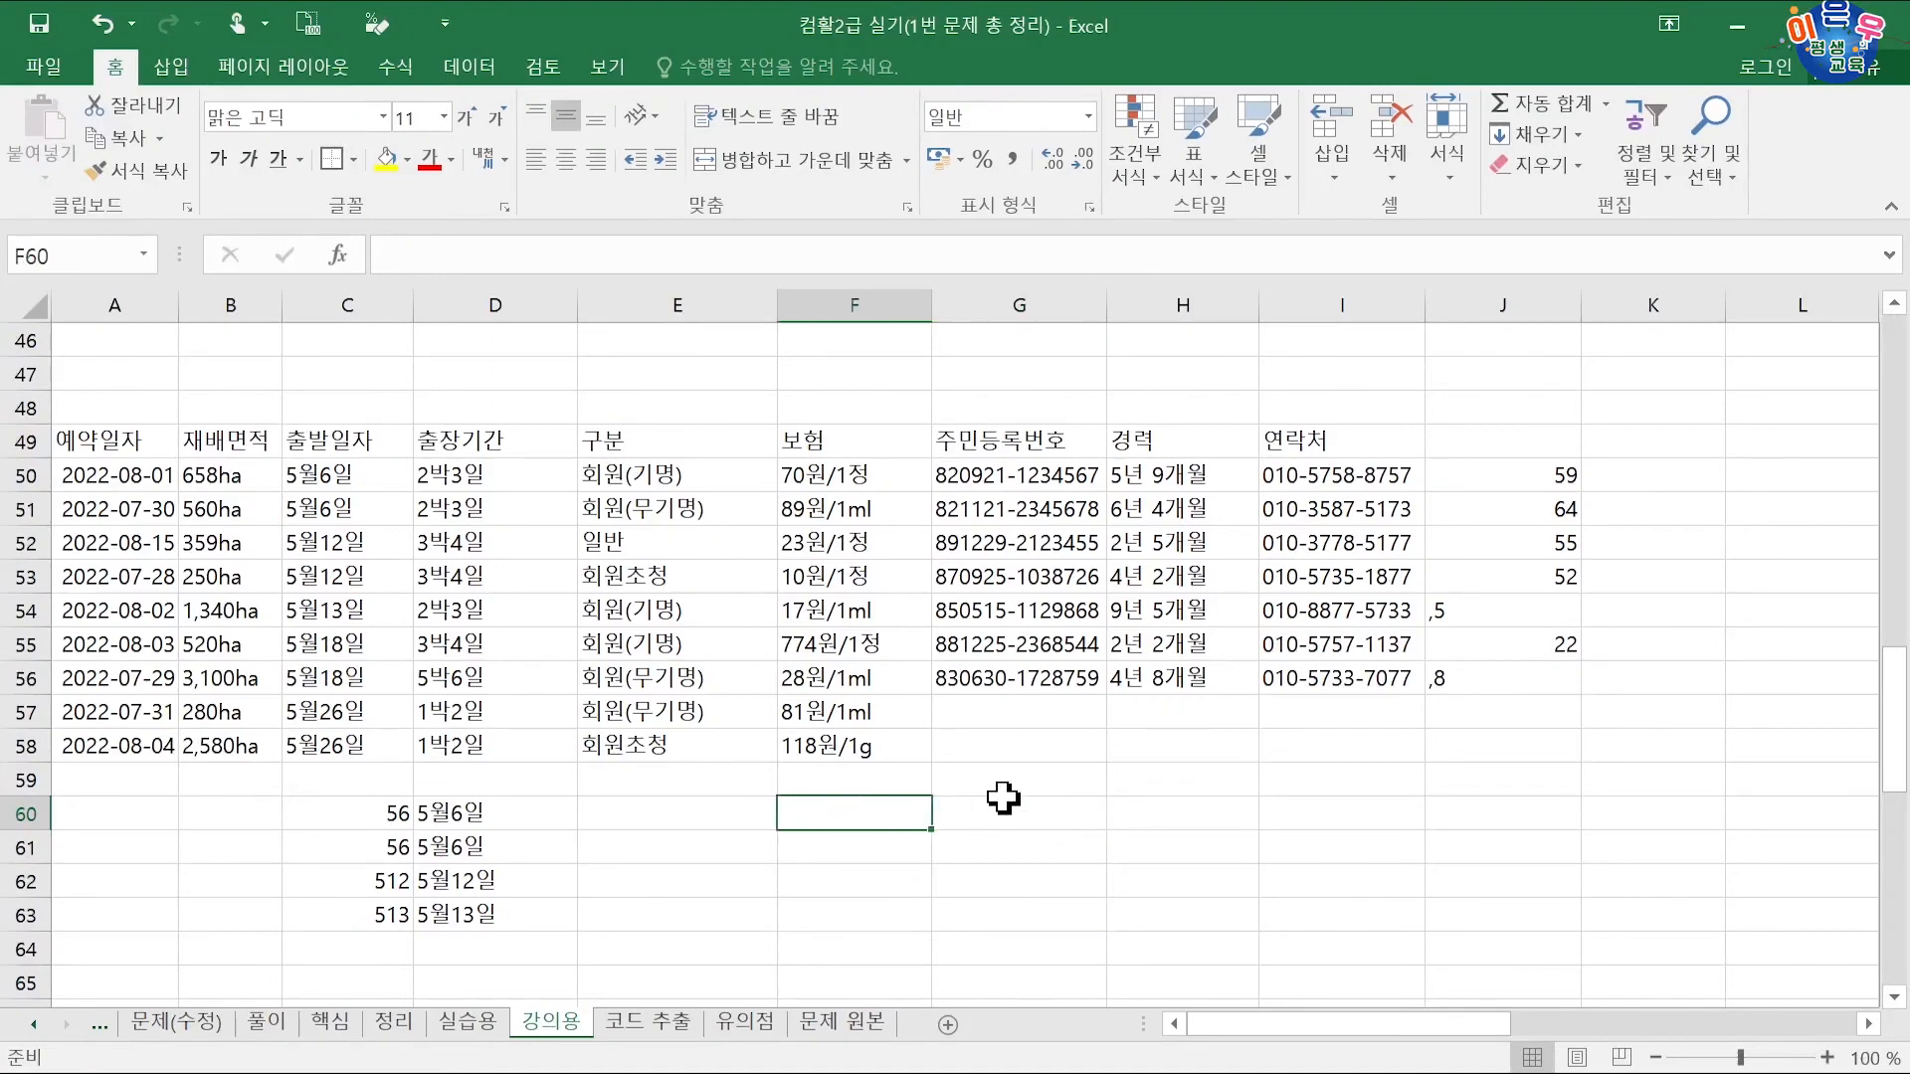
Step: Enter the insurance amounts 70, 89, 23, 10, 17 and 77 in F60:F65
type("70")
key("Return")
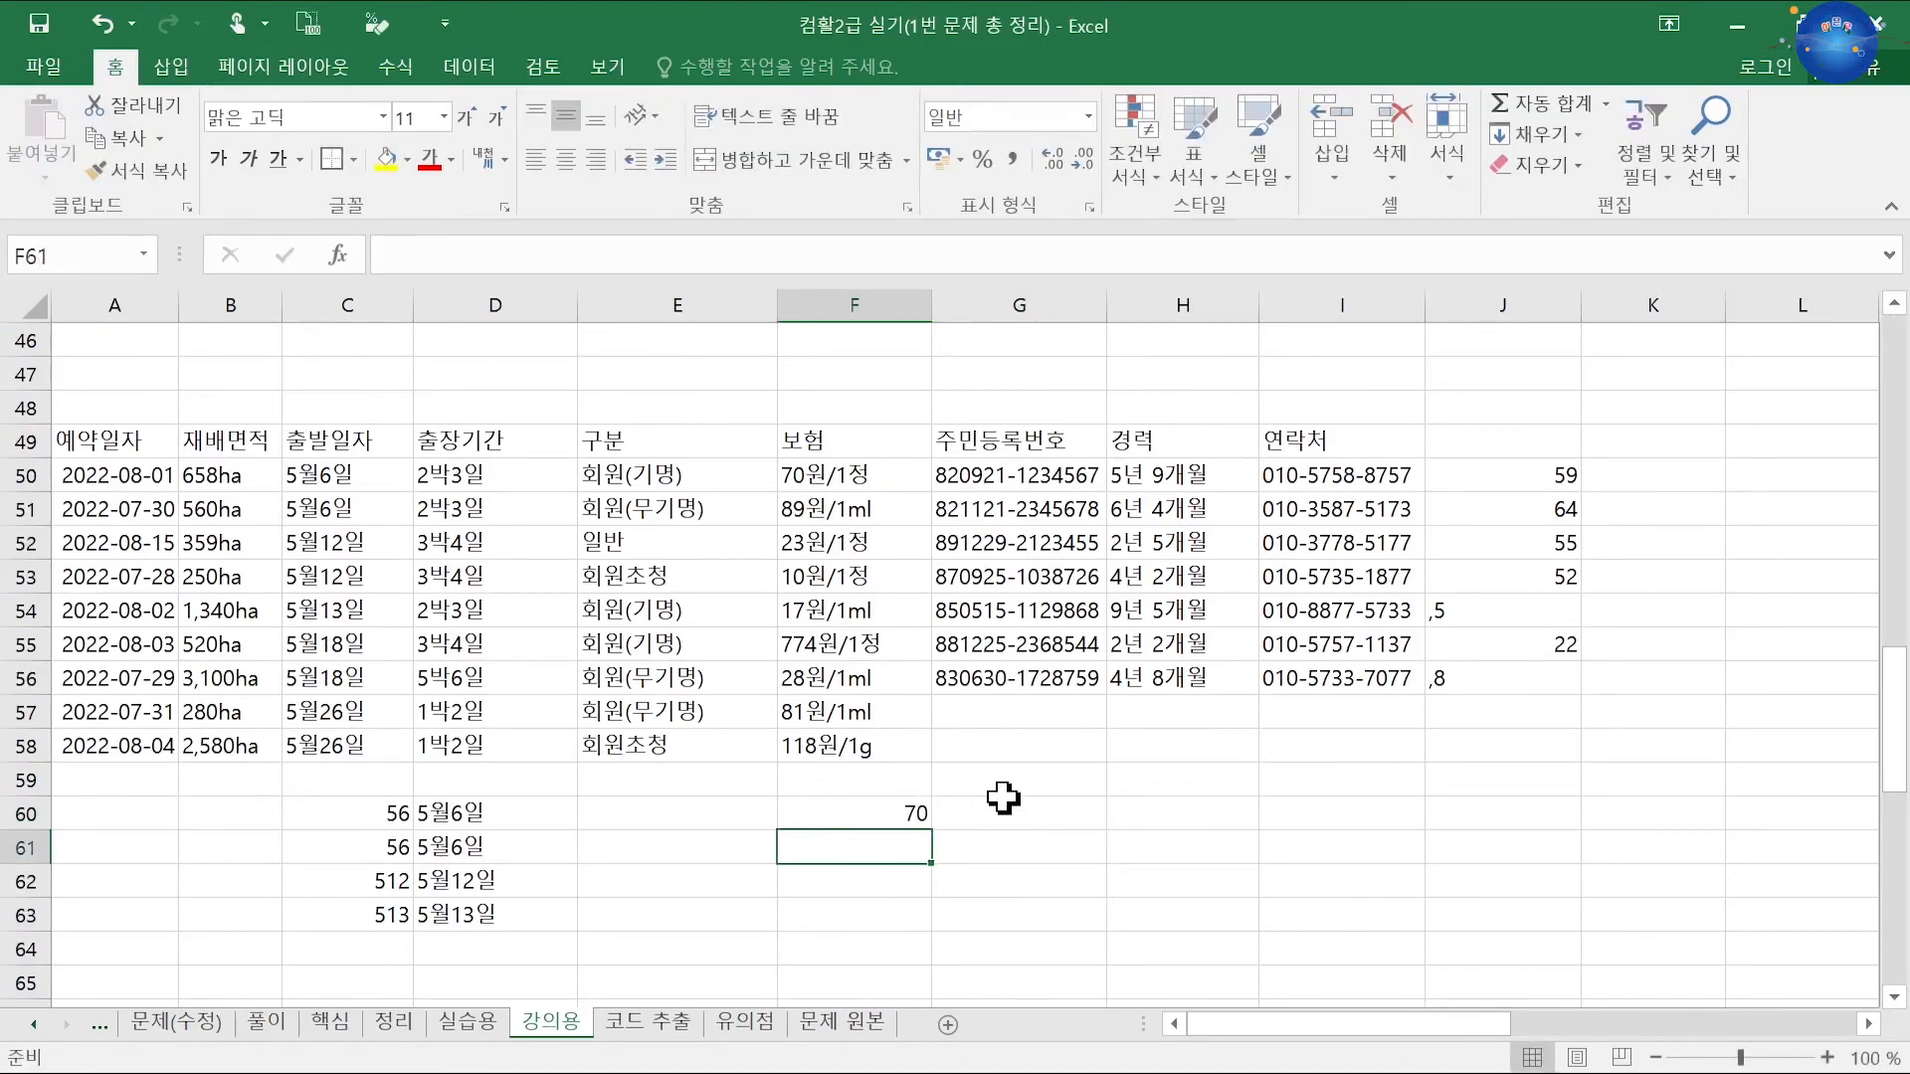
type("89")
key("Return")
type("23")
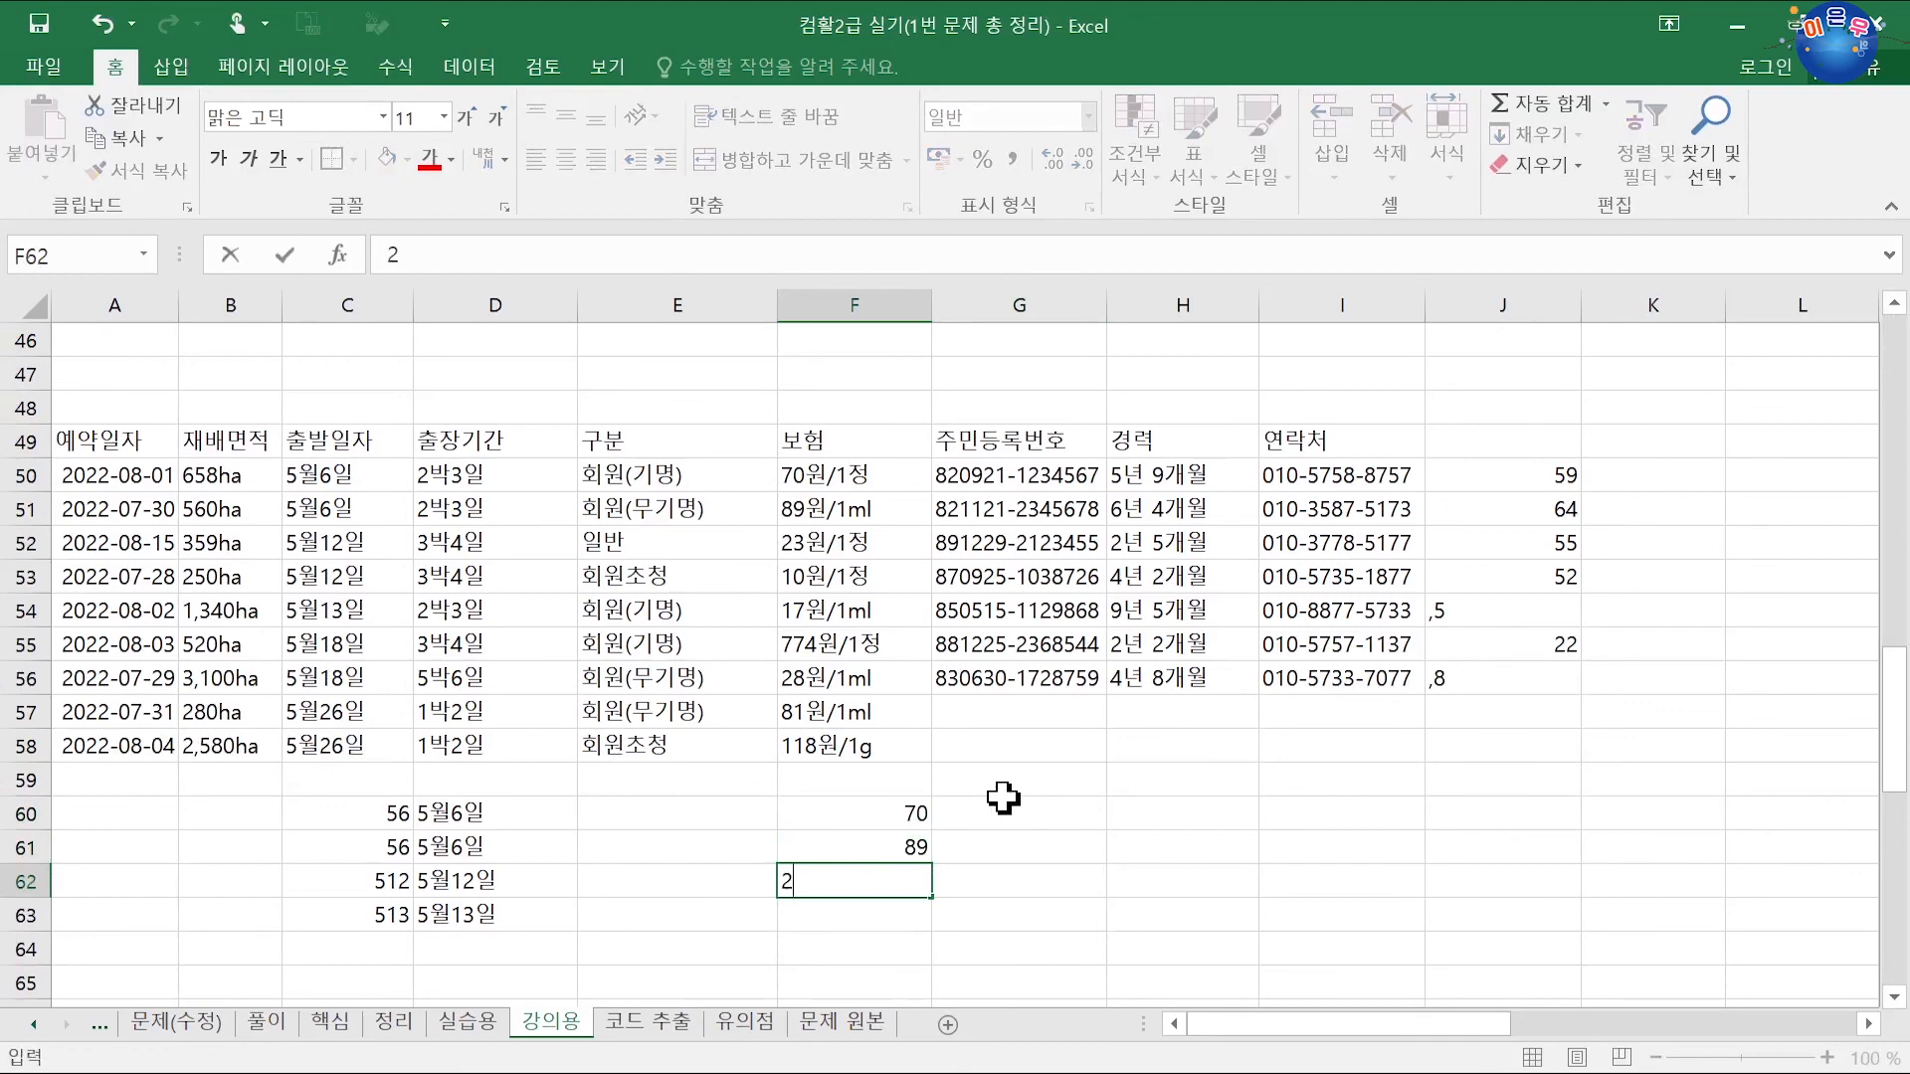
key("Return")
type("10")
key("Return")
type("17")
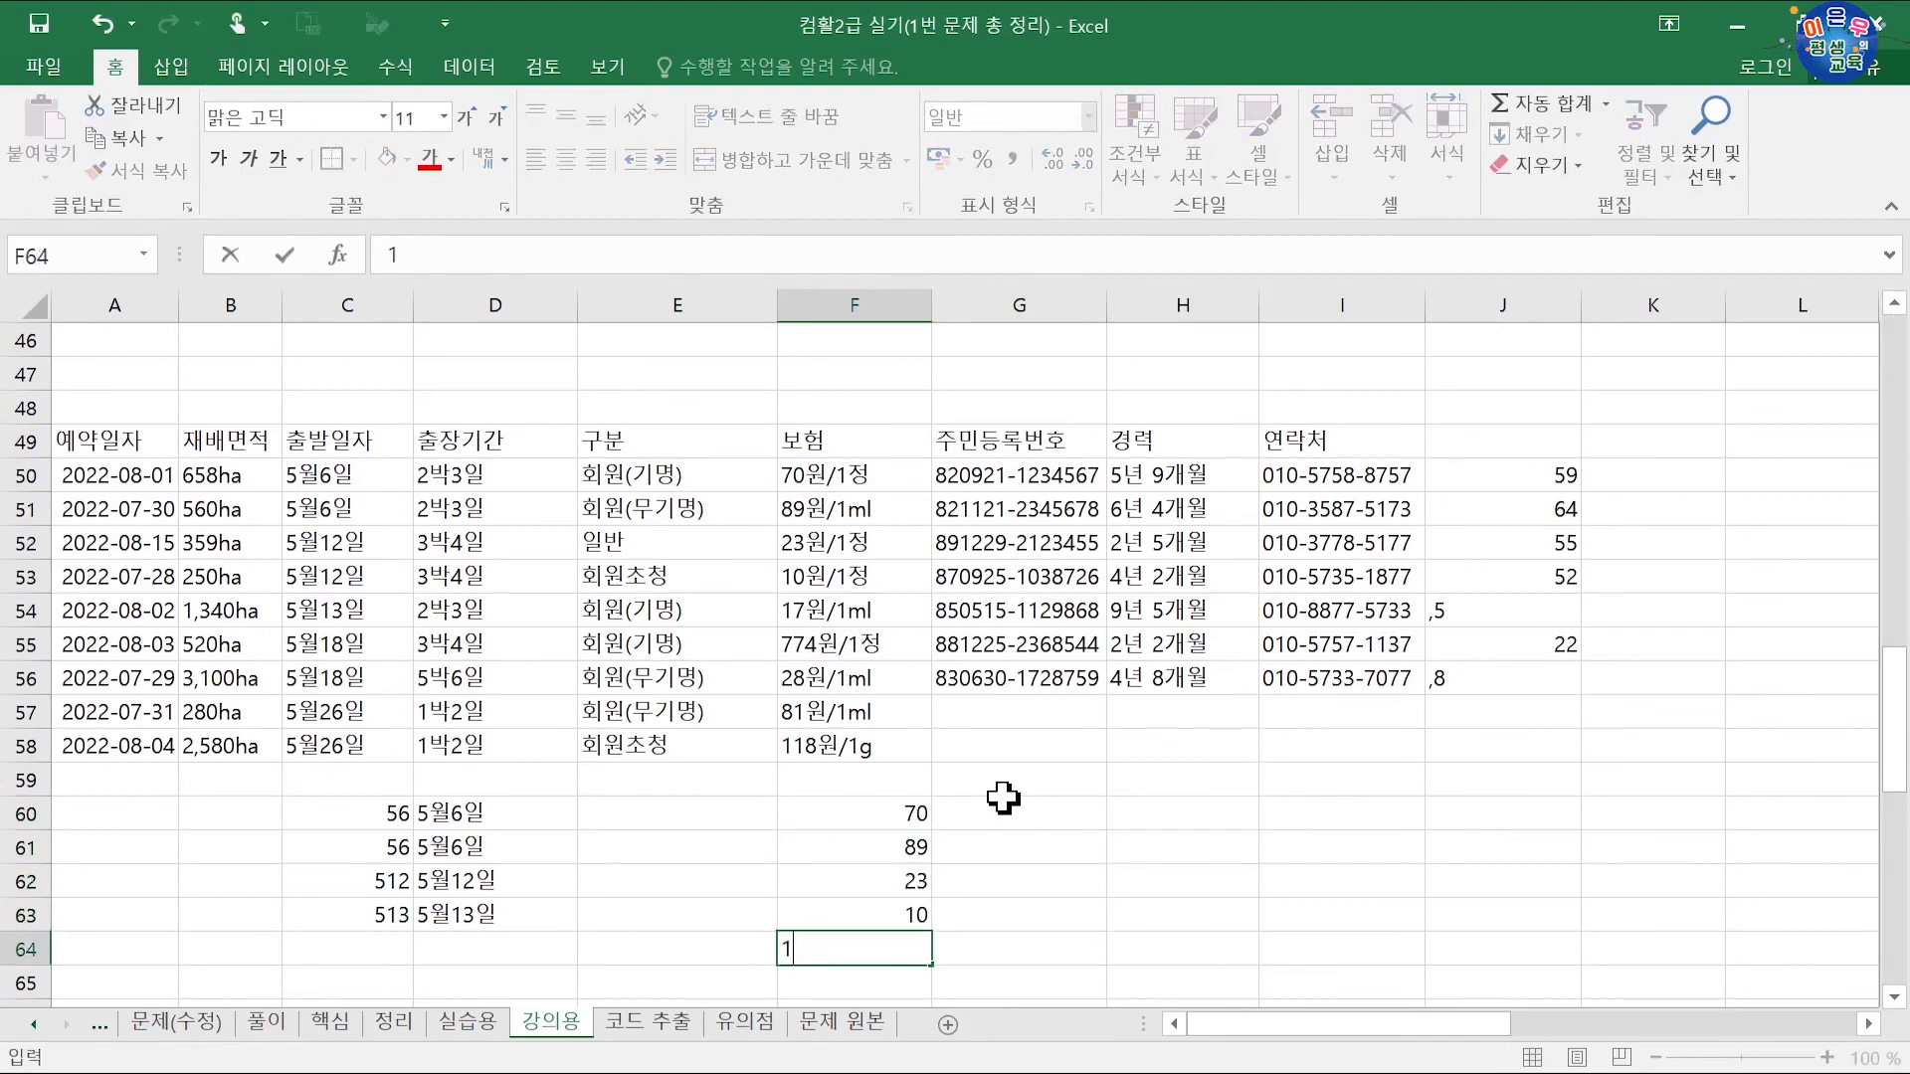
key("Return")
type("774")
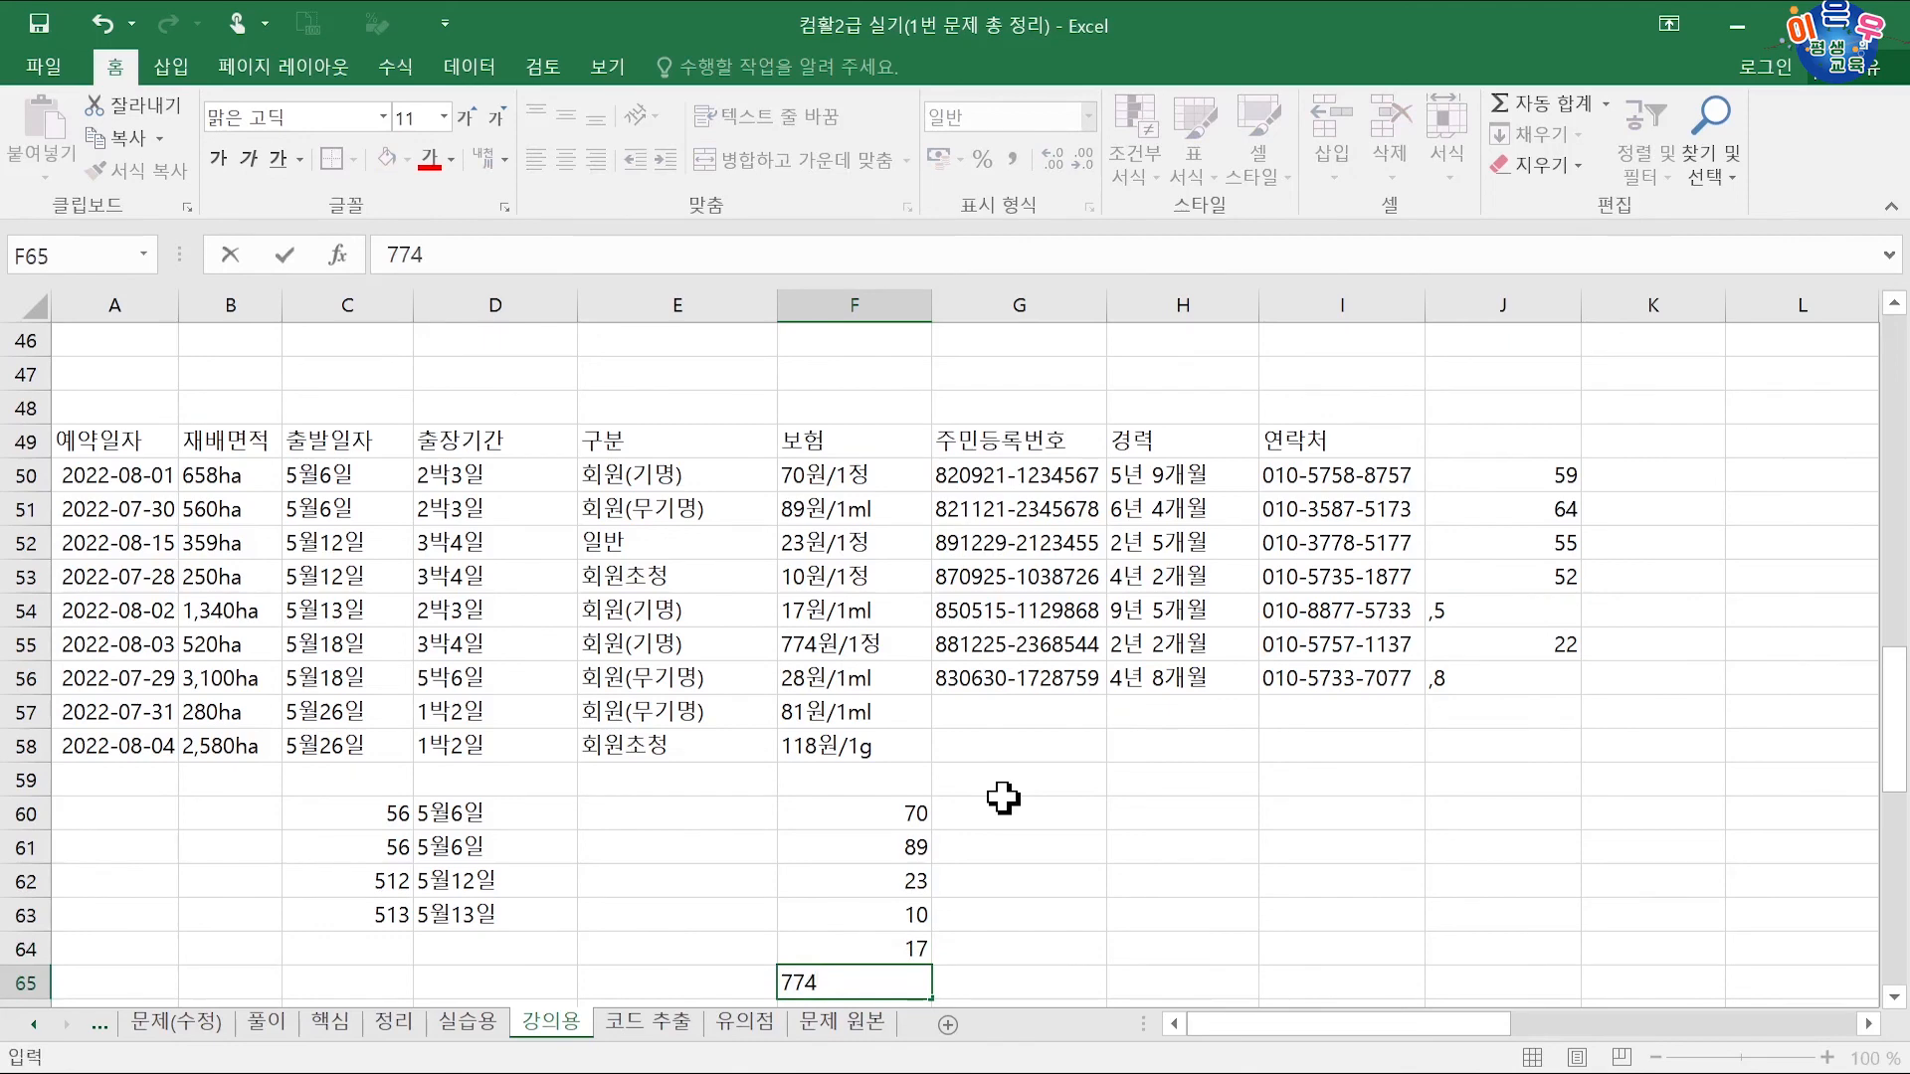
key("Return")
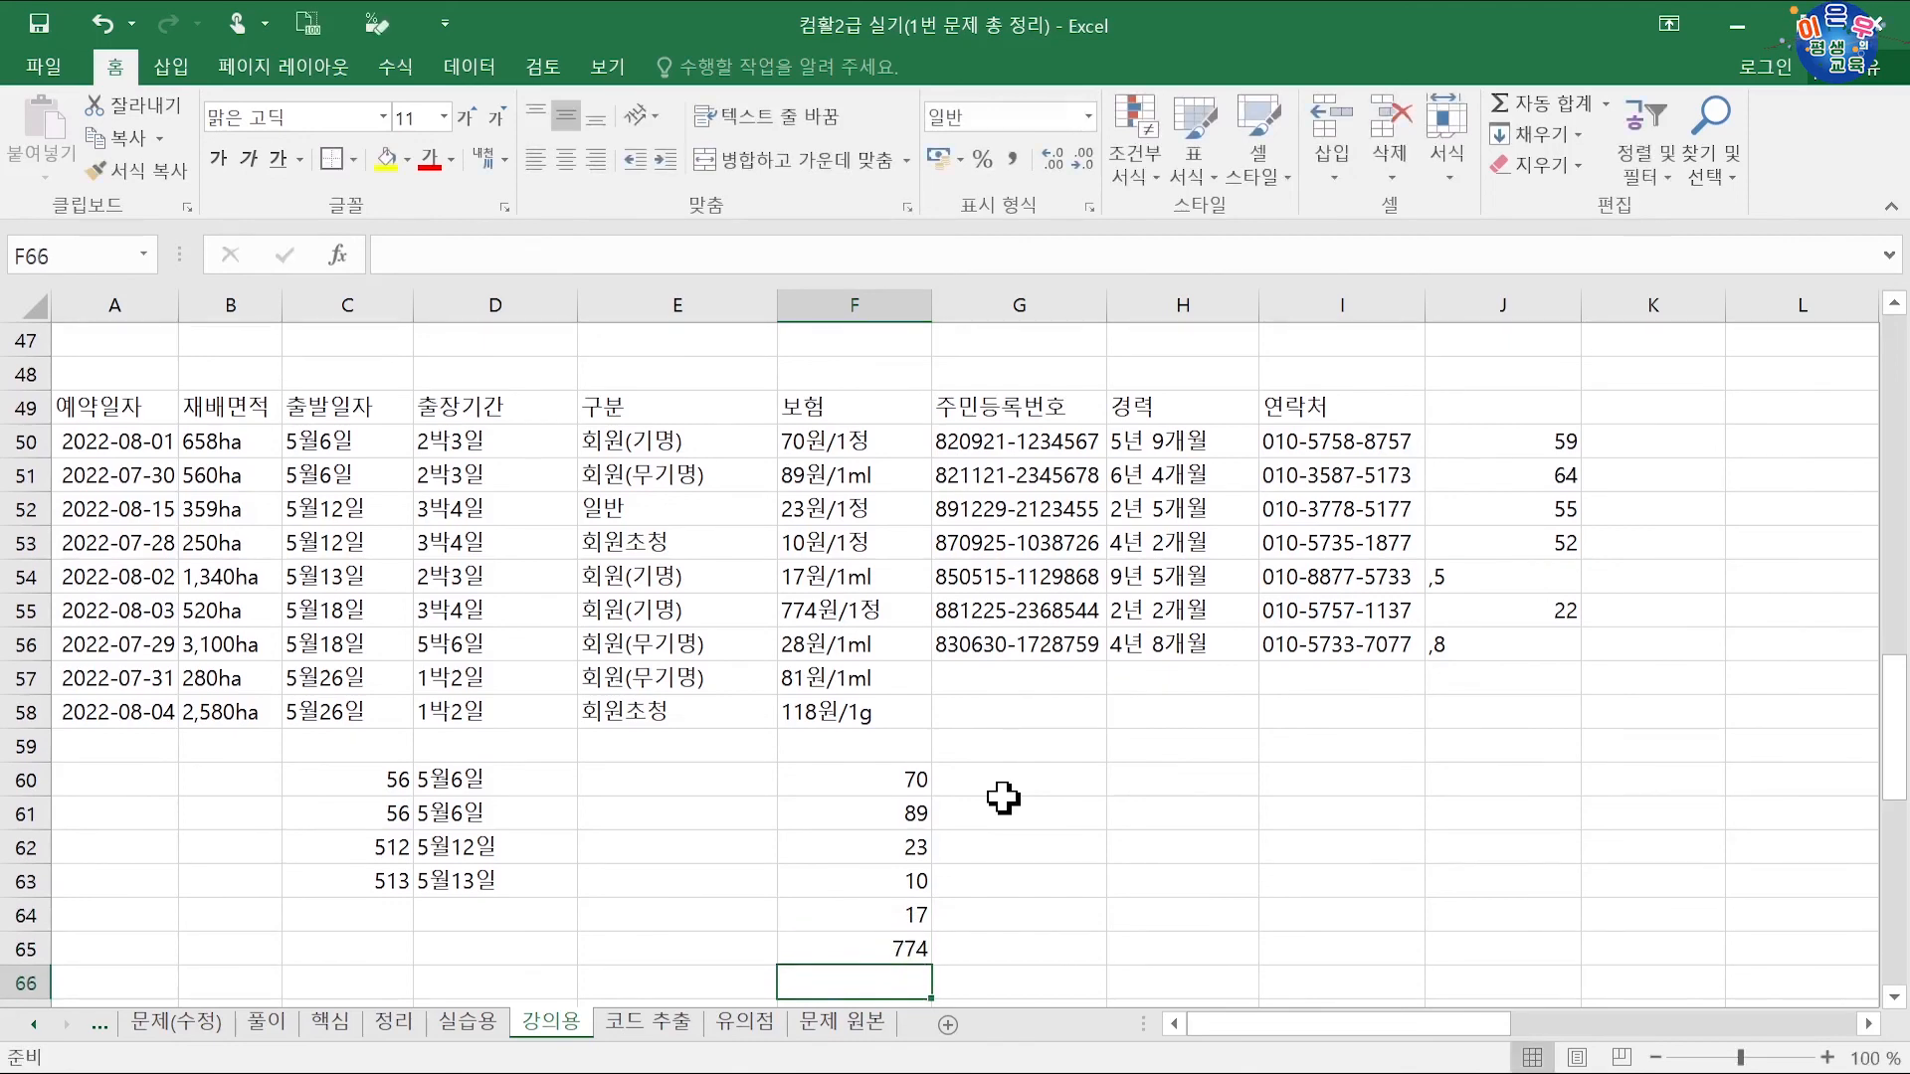
Step: Enter the units 정, ml, 정, 정, ml in G60:G64
left_click(1002, 782)
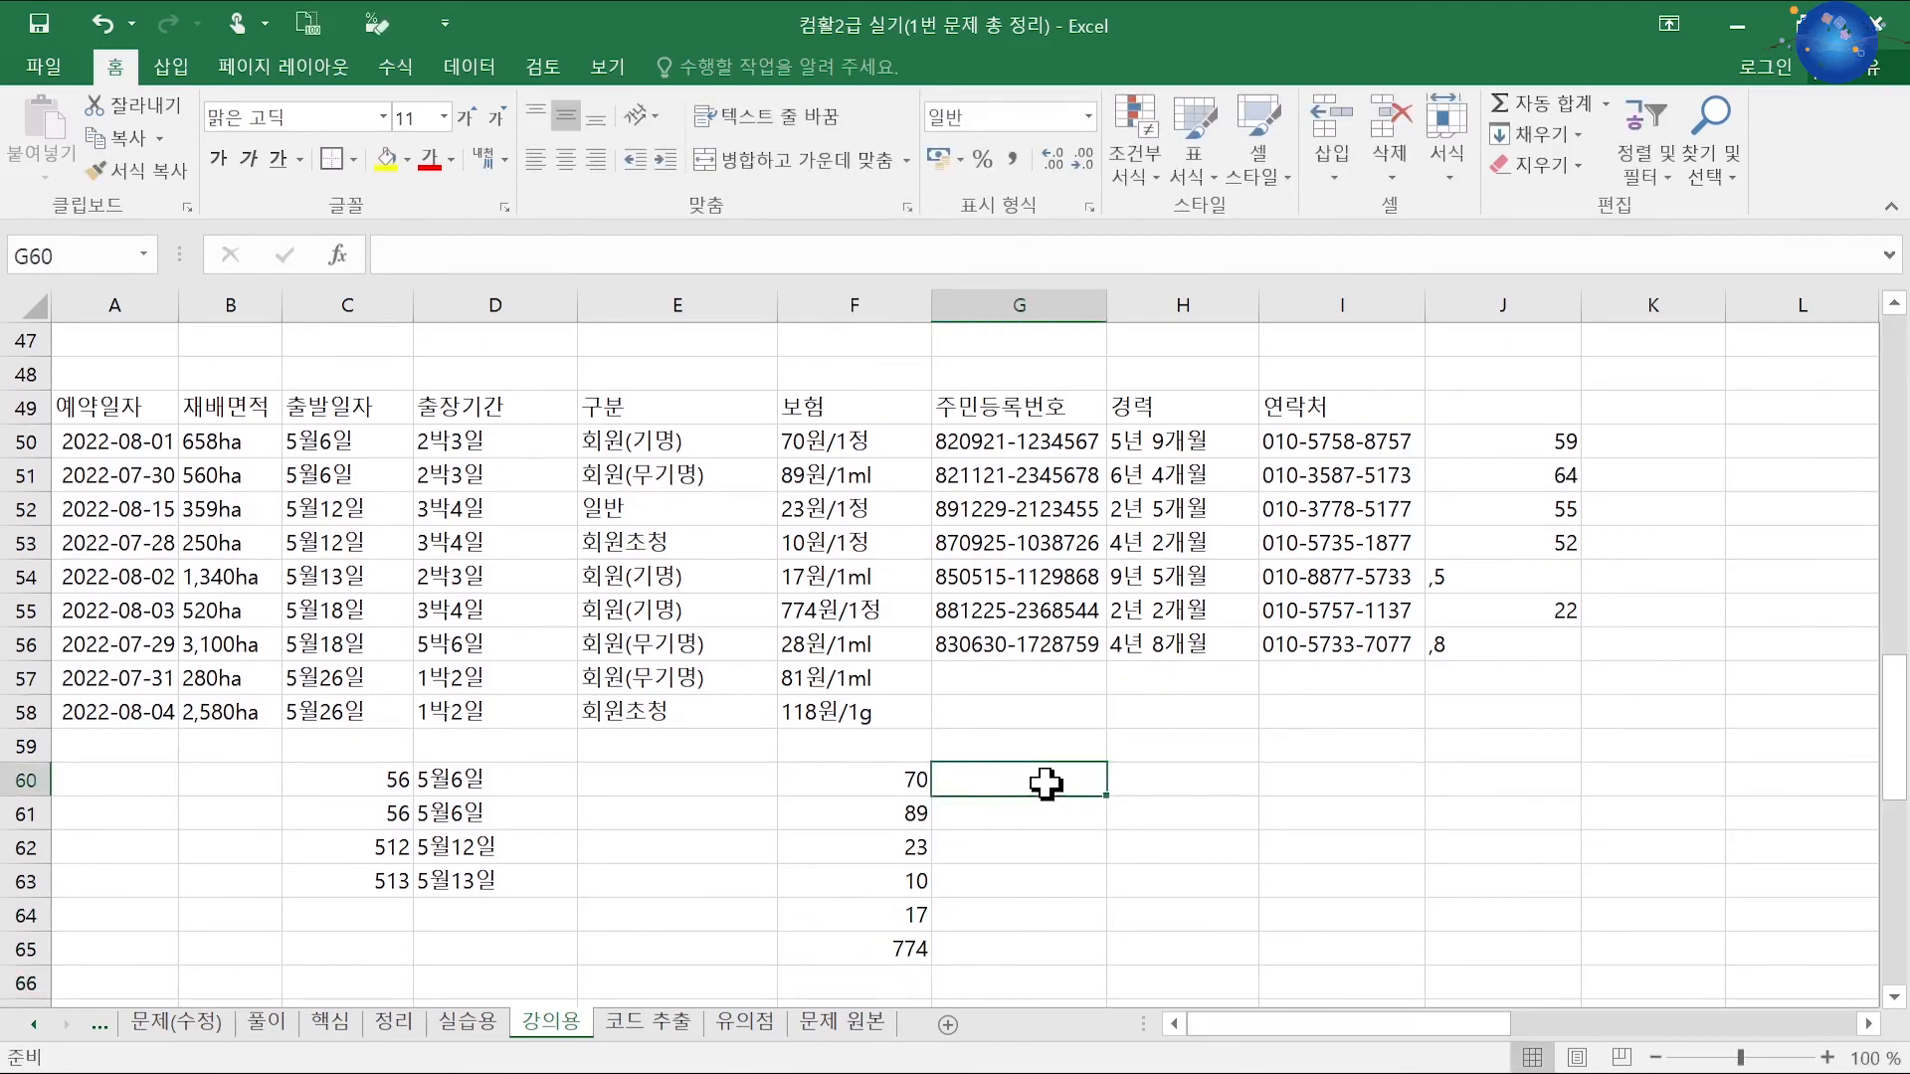
type("정")
key("Return")
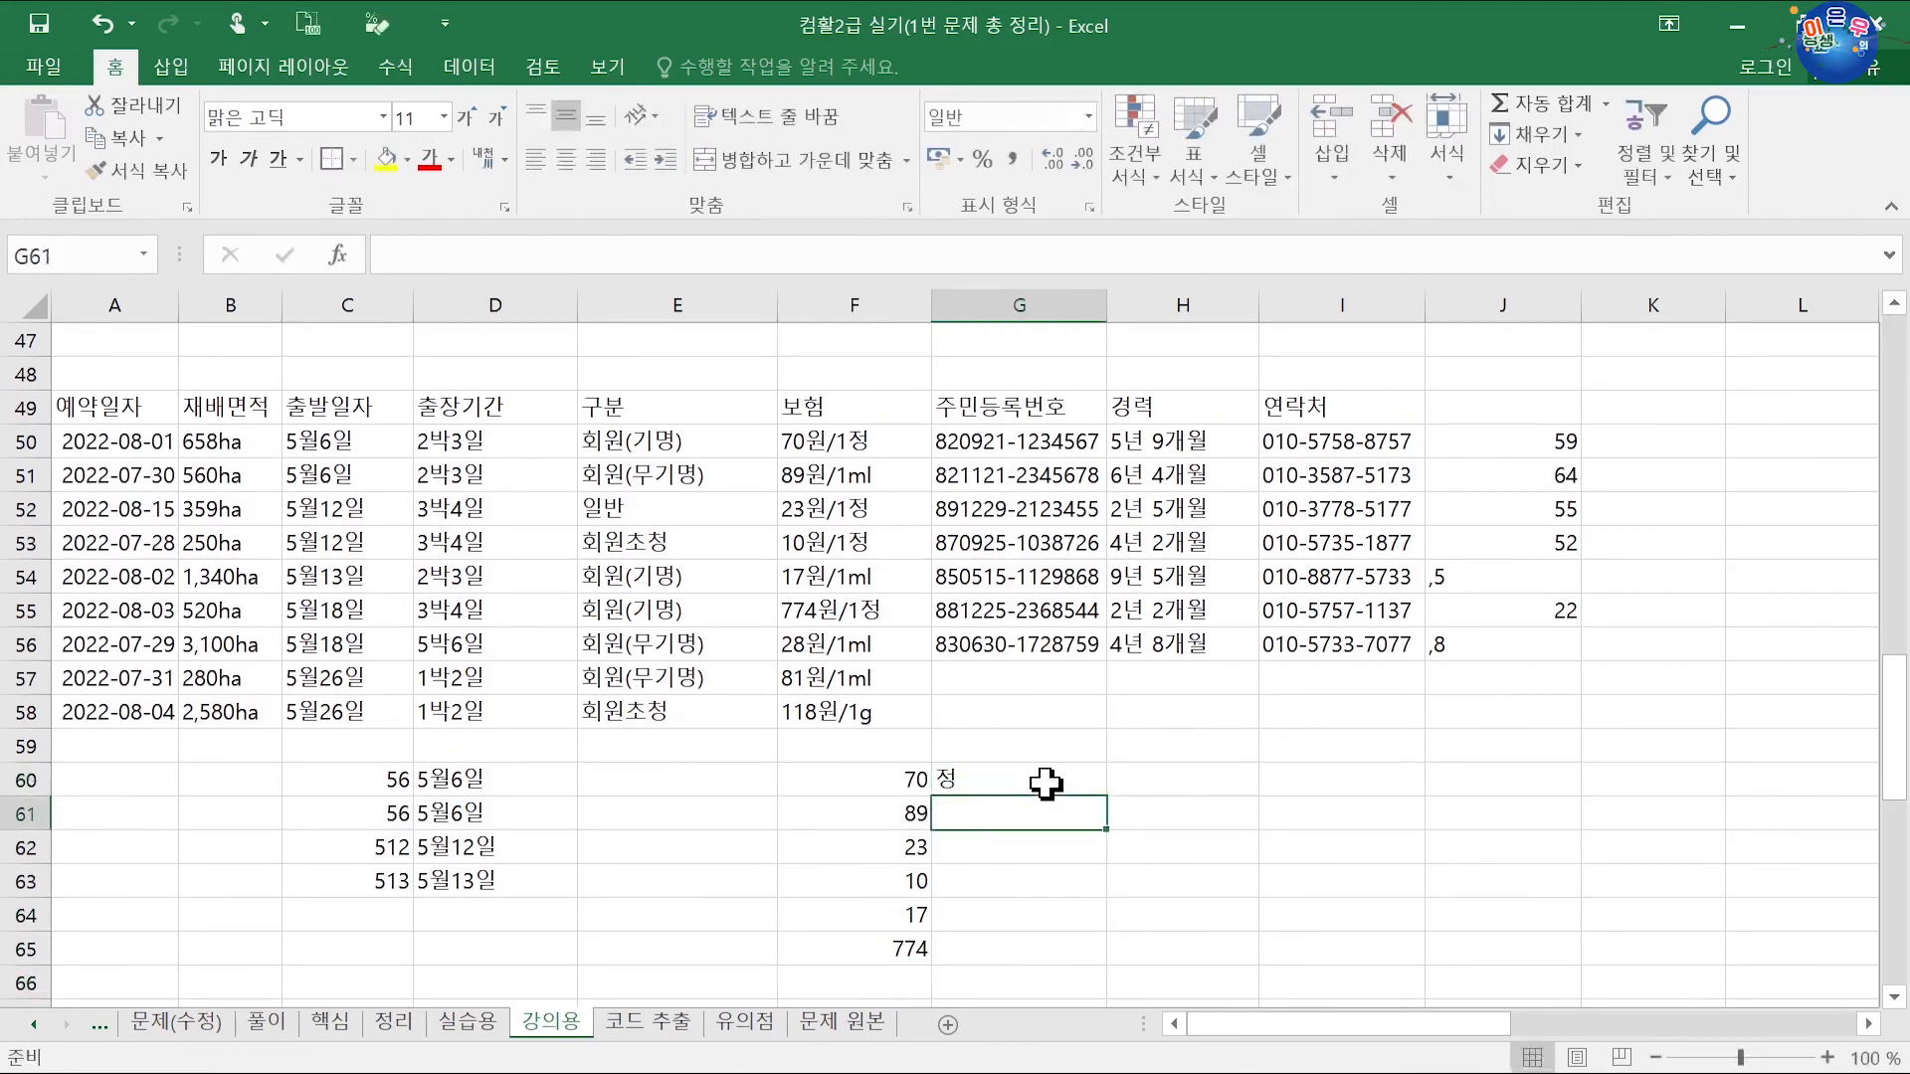
type("ml")
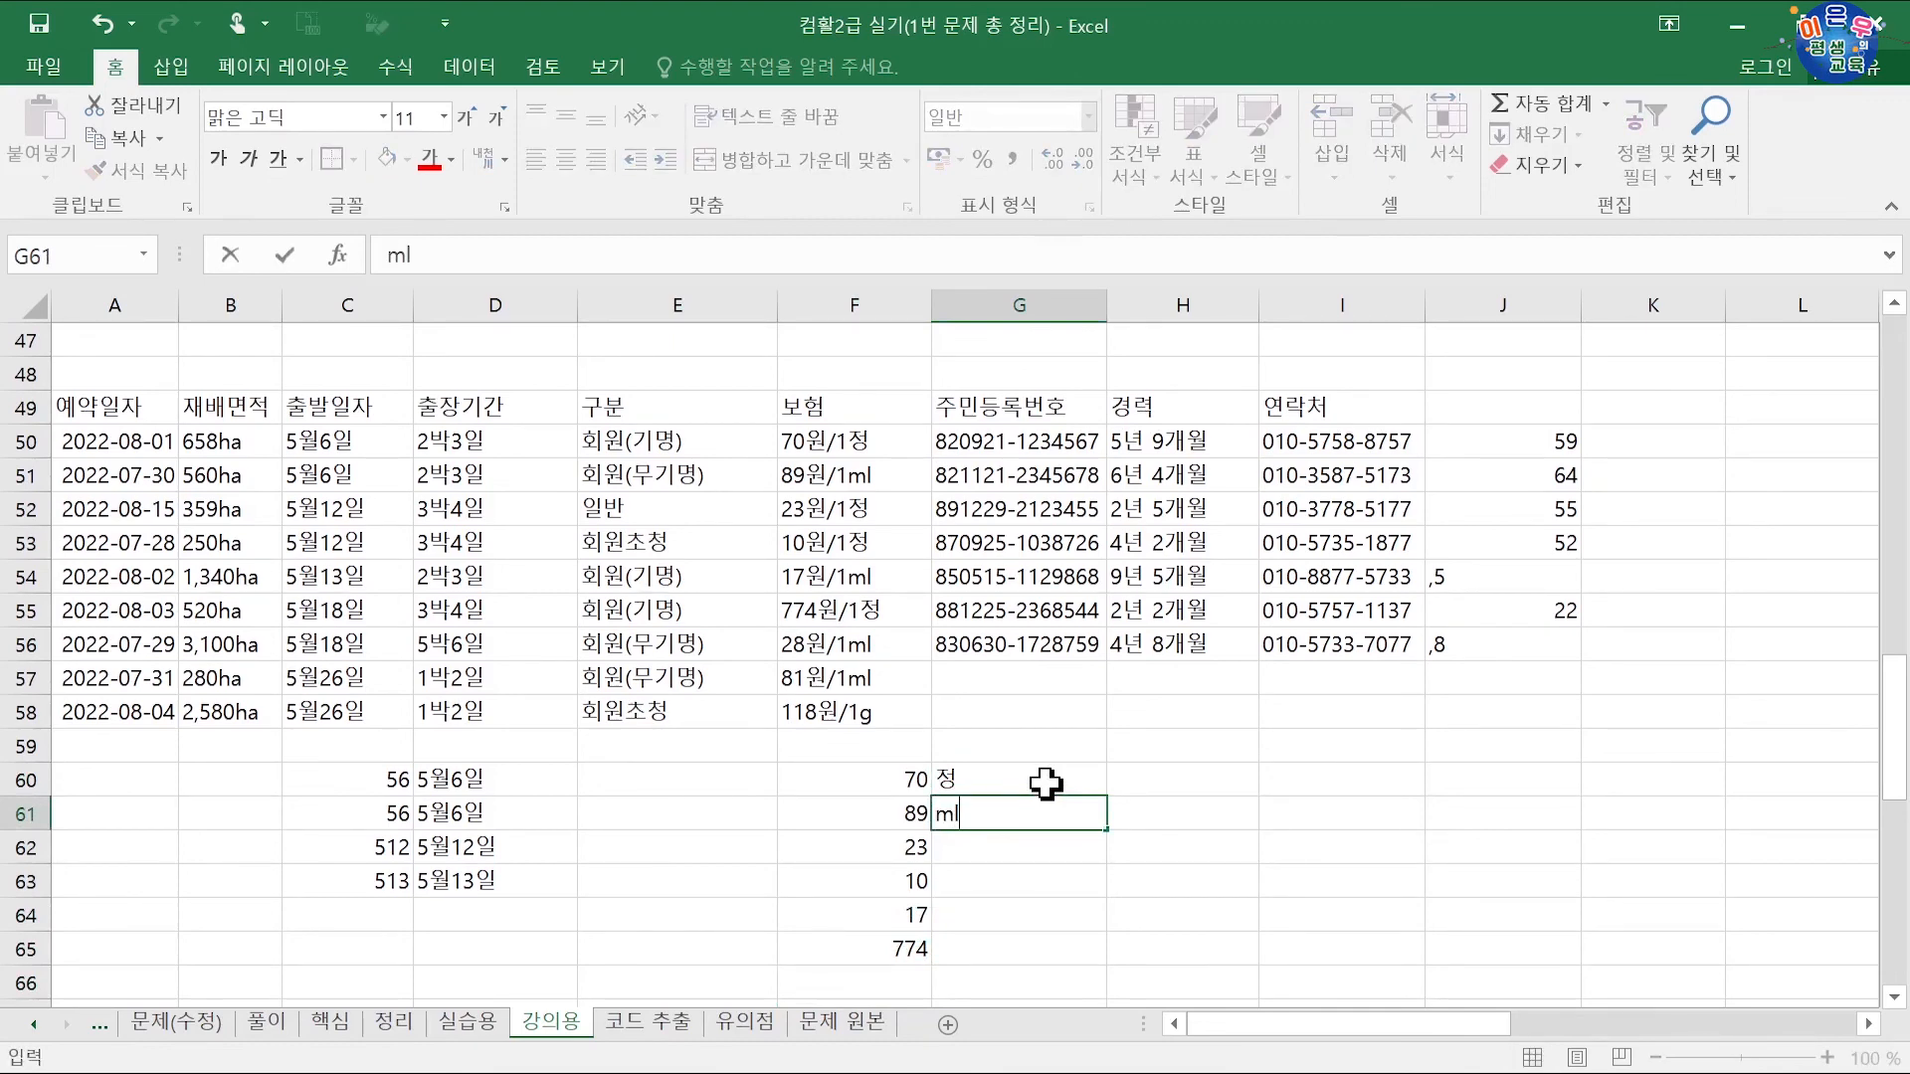
key("Return")
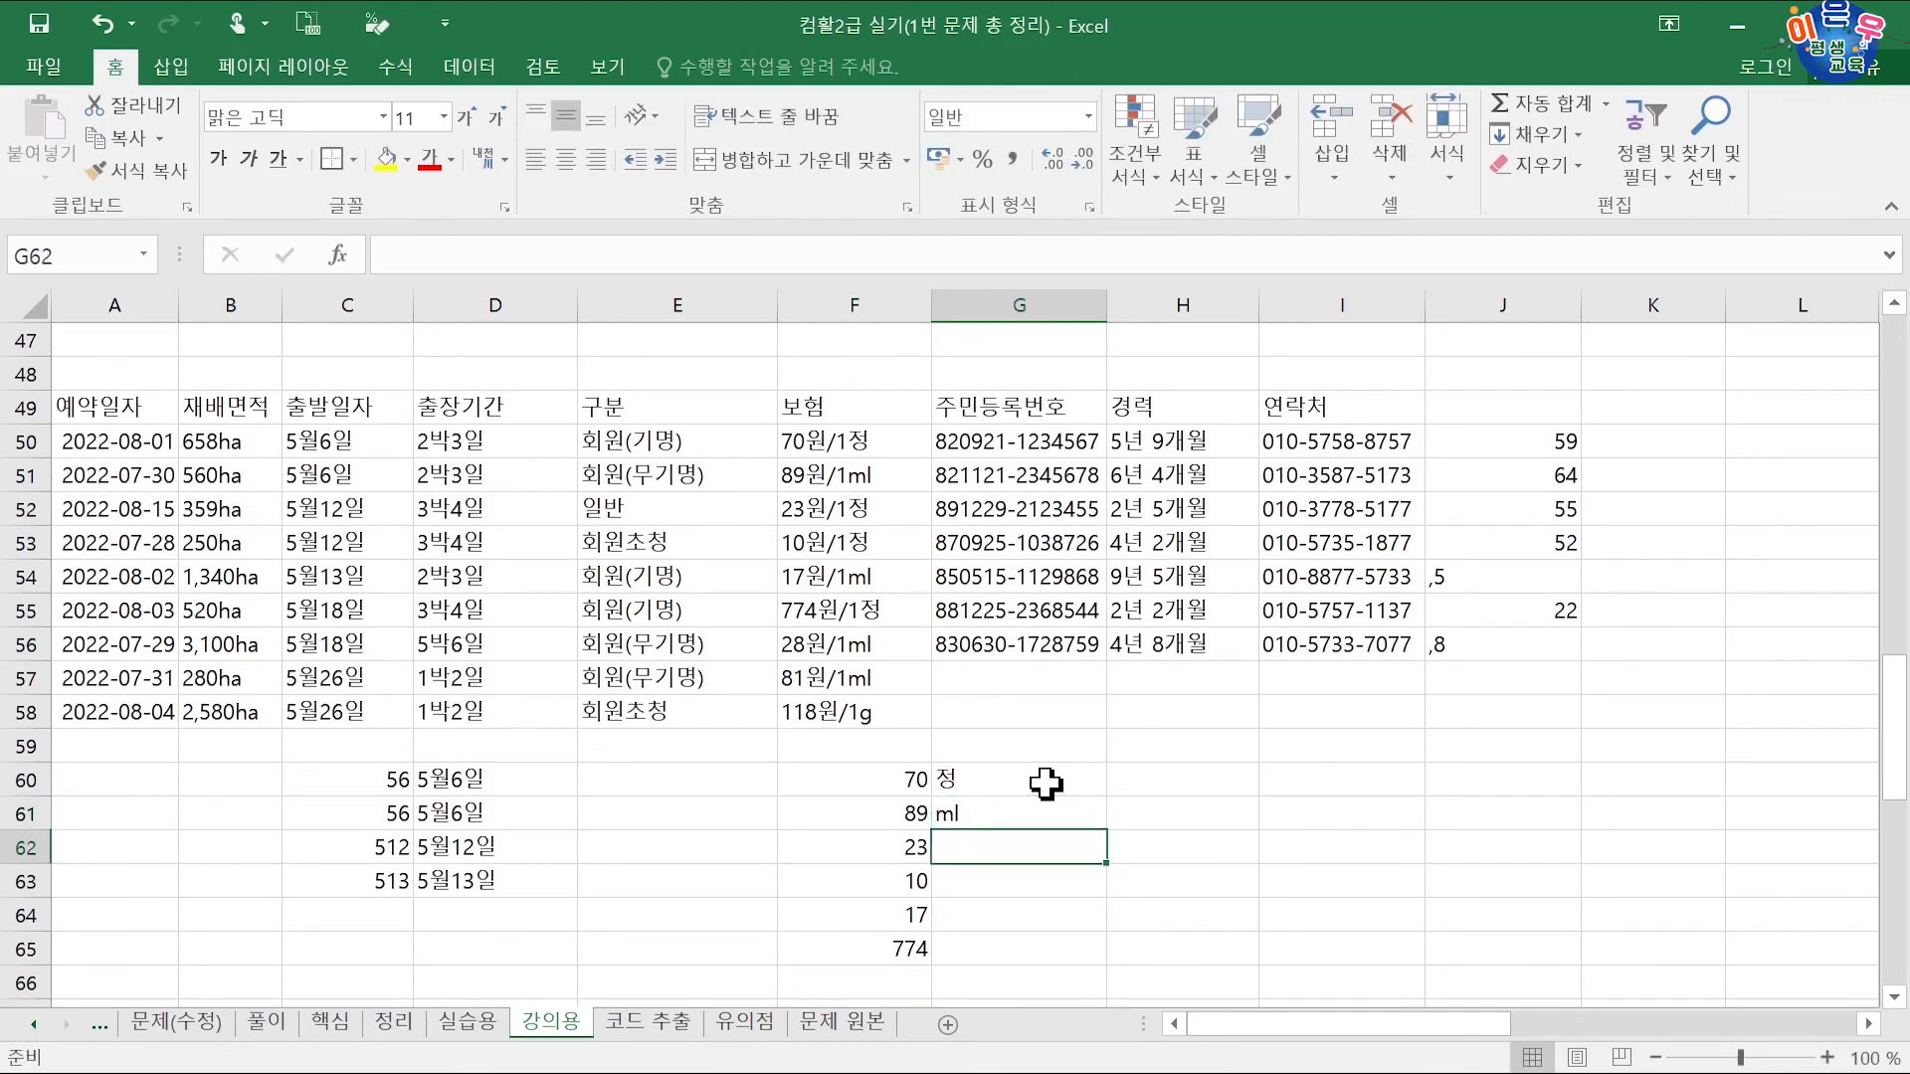
type("정")
key("Return")
type("정")
key("Return")
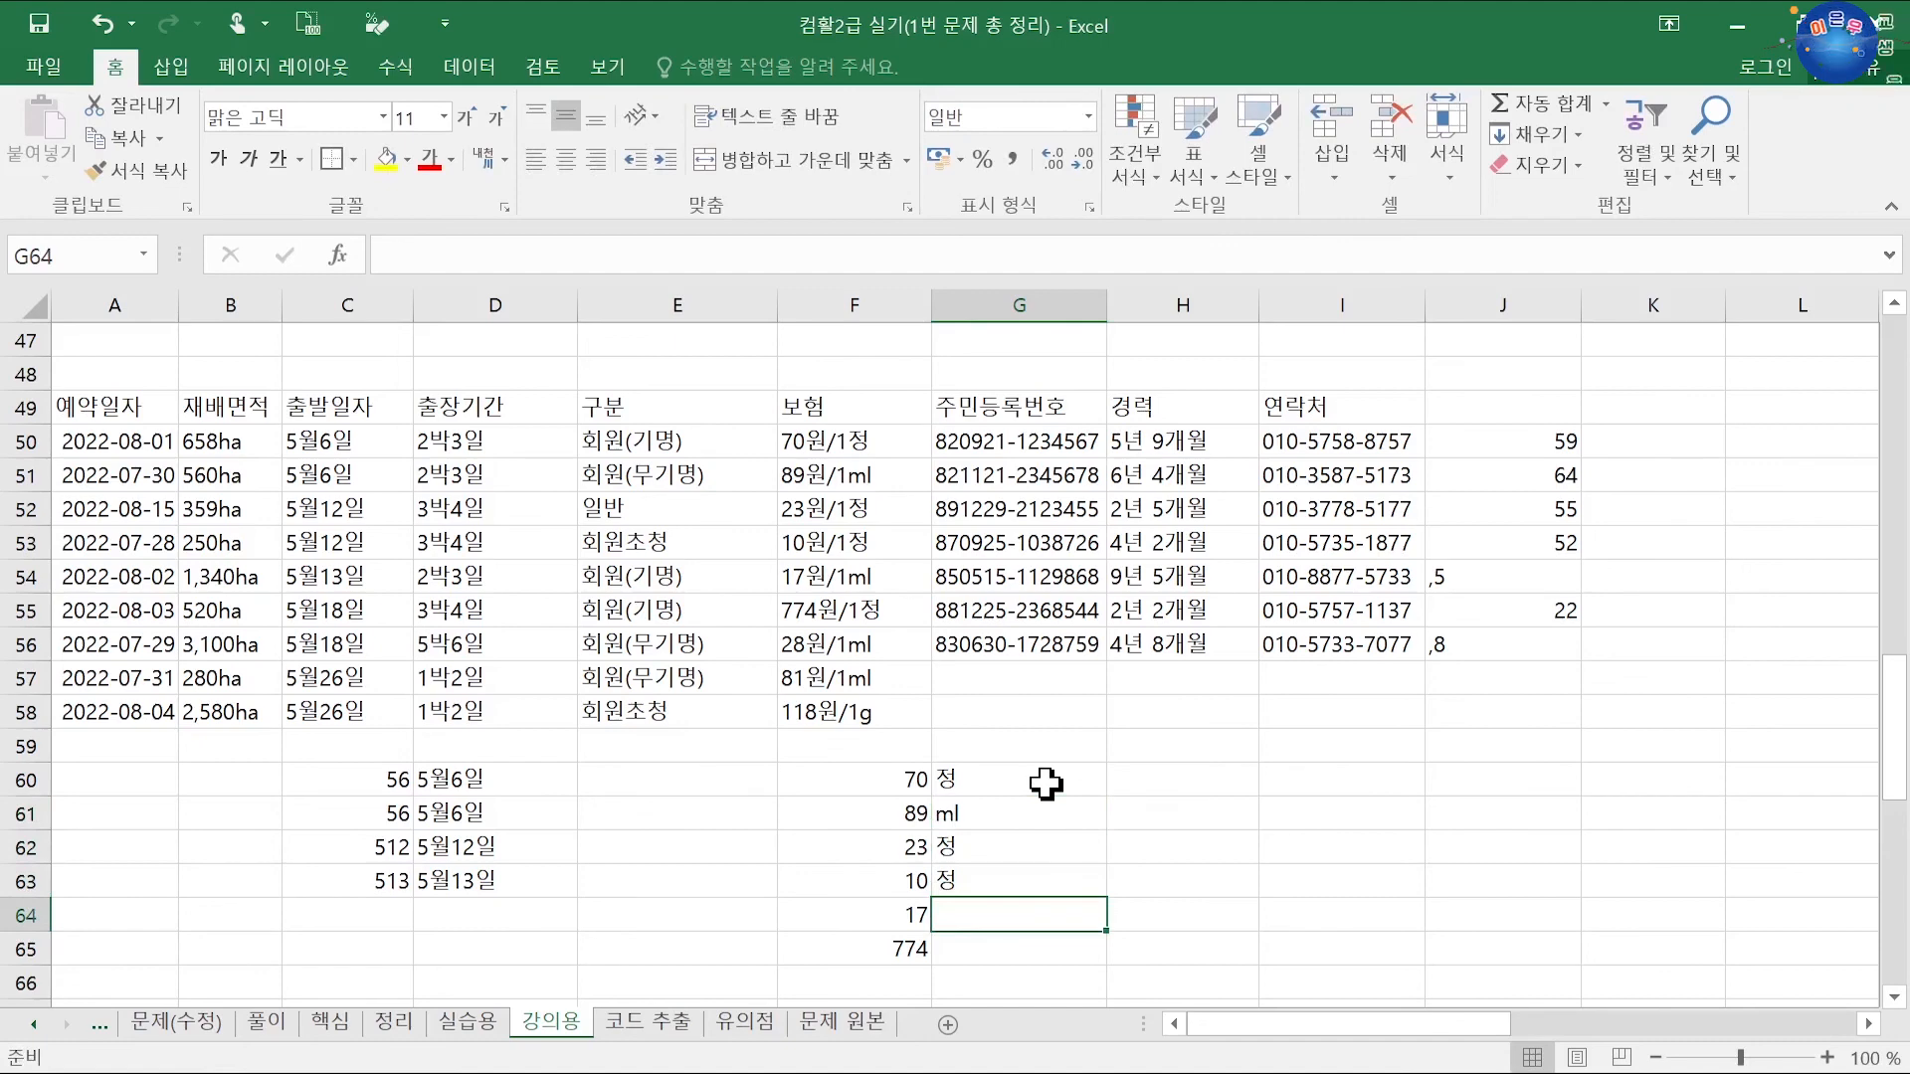
type("ml")
key("Return")
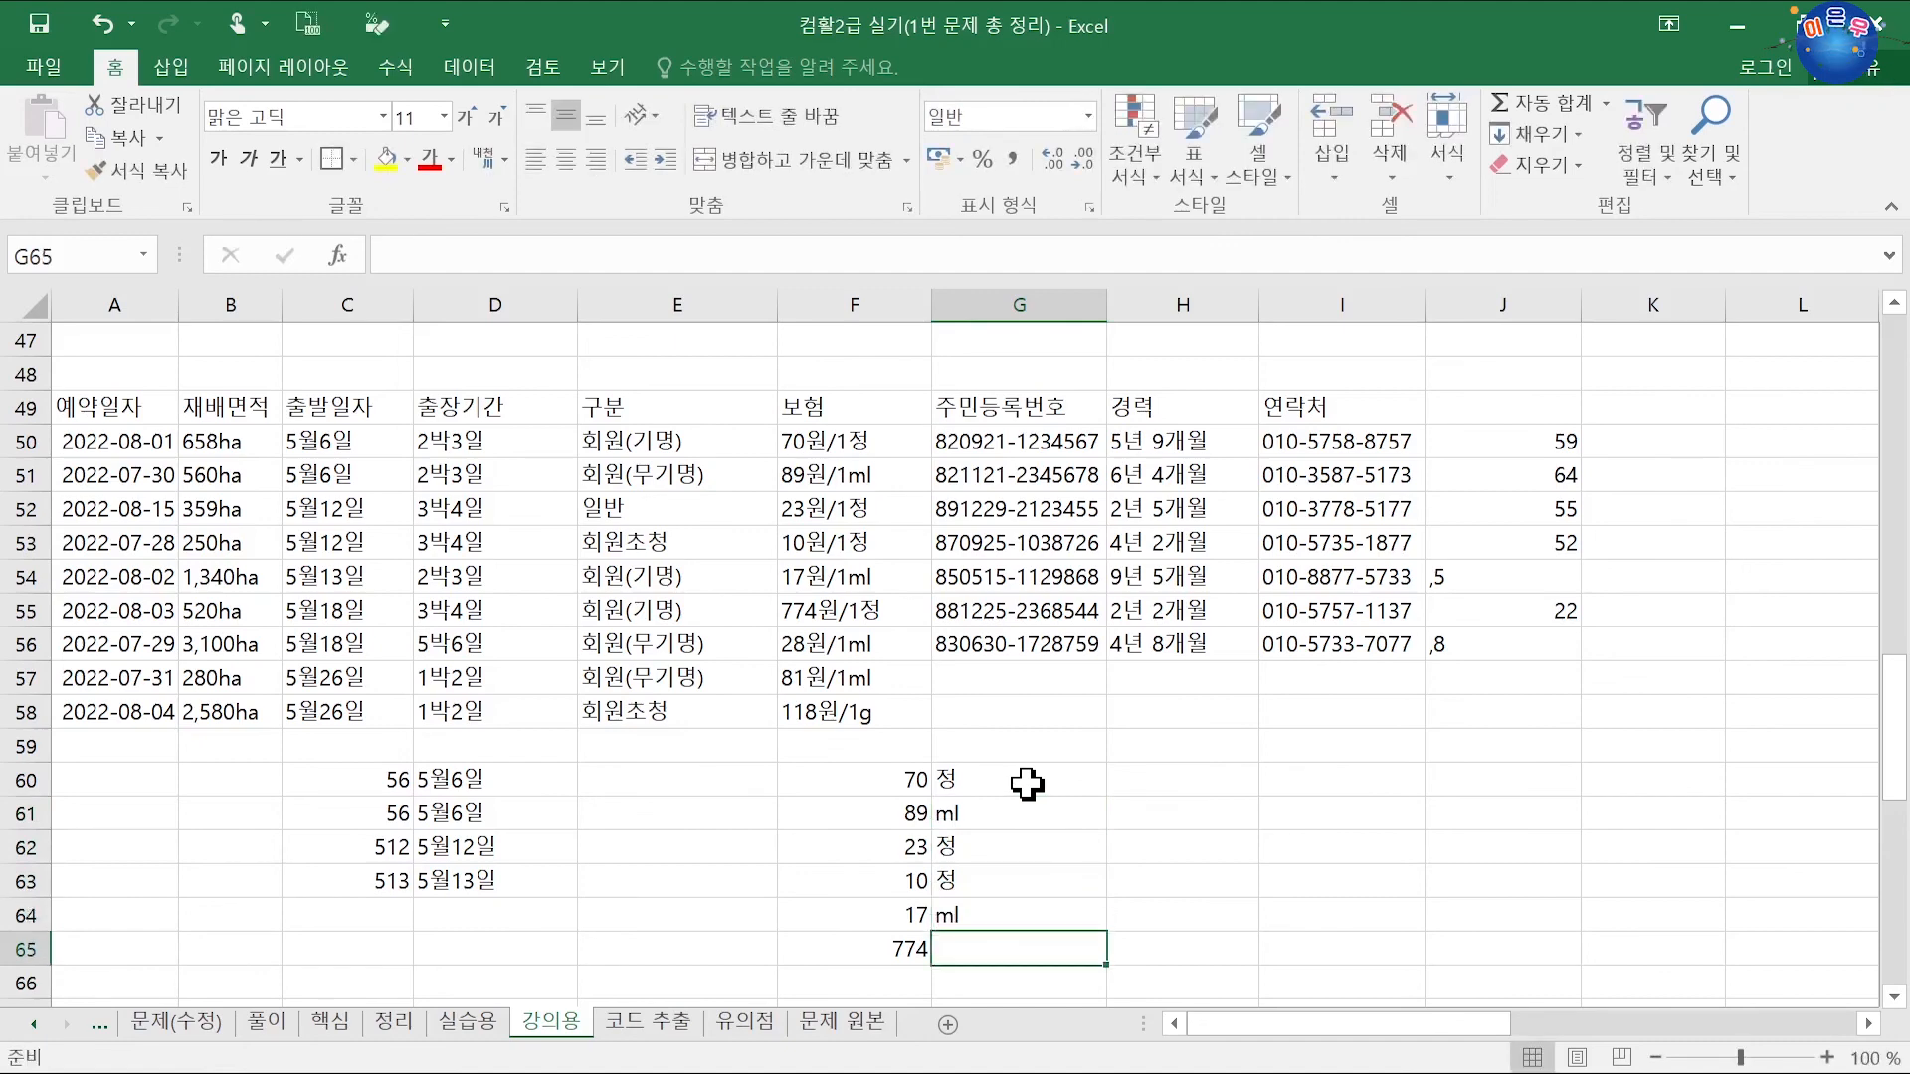
Step: Copy the 정 and ml units down into G65:G67 and enter g in G68
scroll(991, 831, "down", 2)
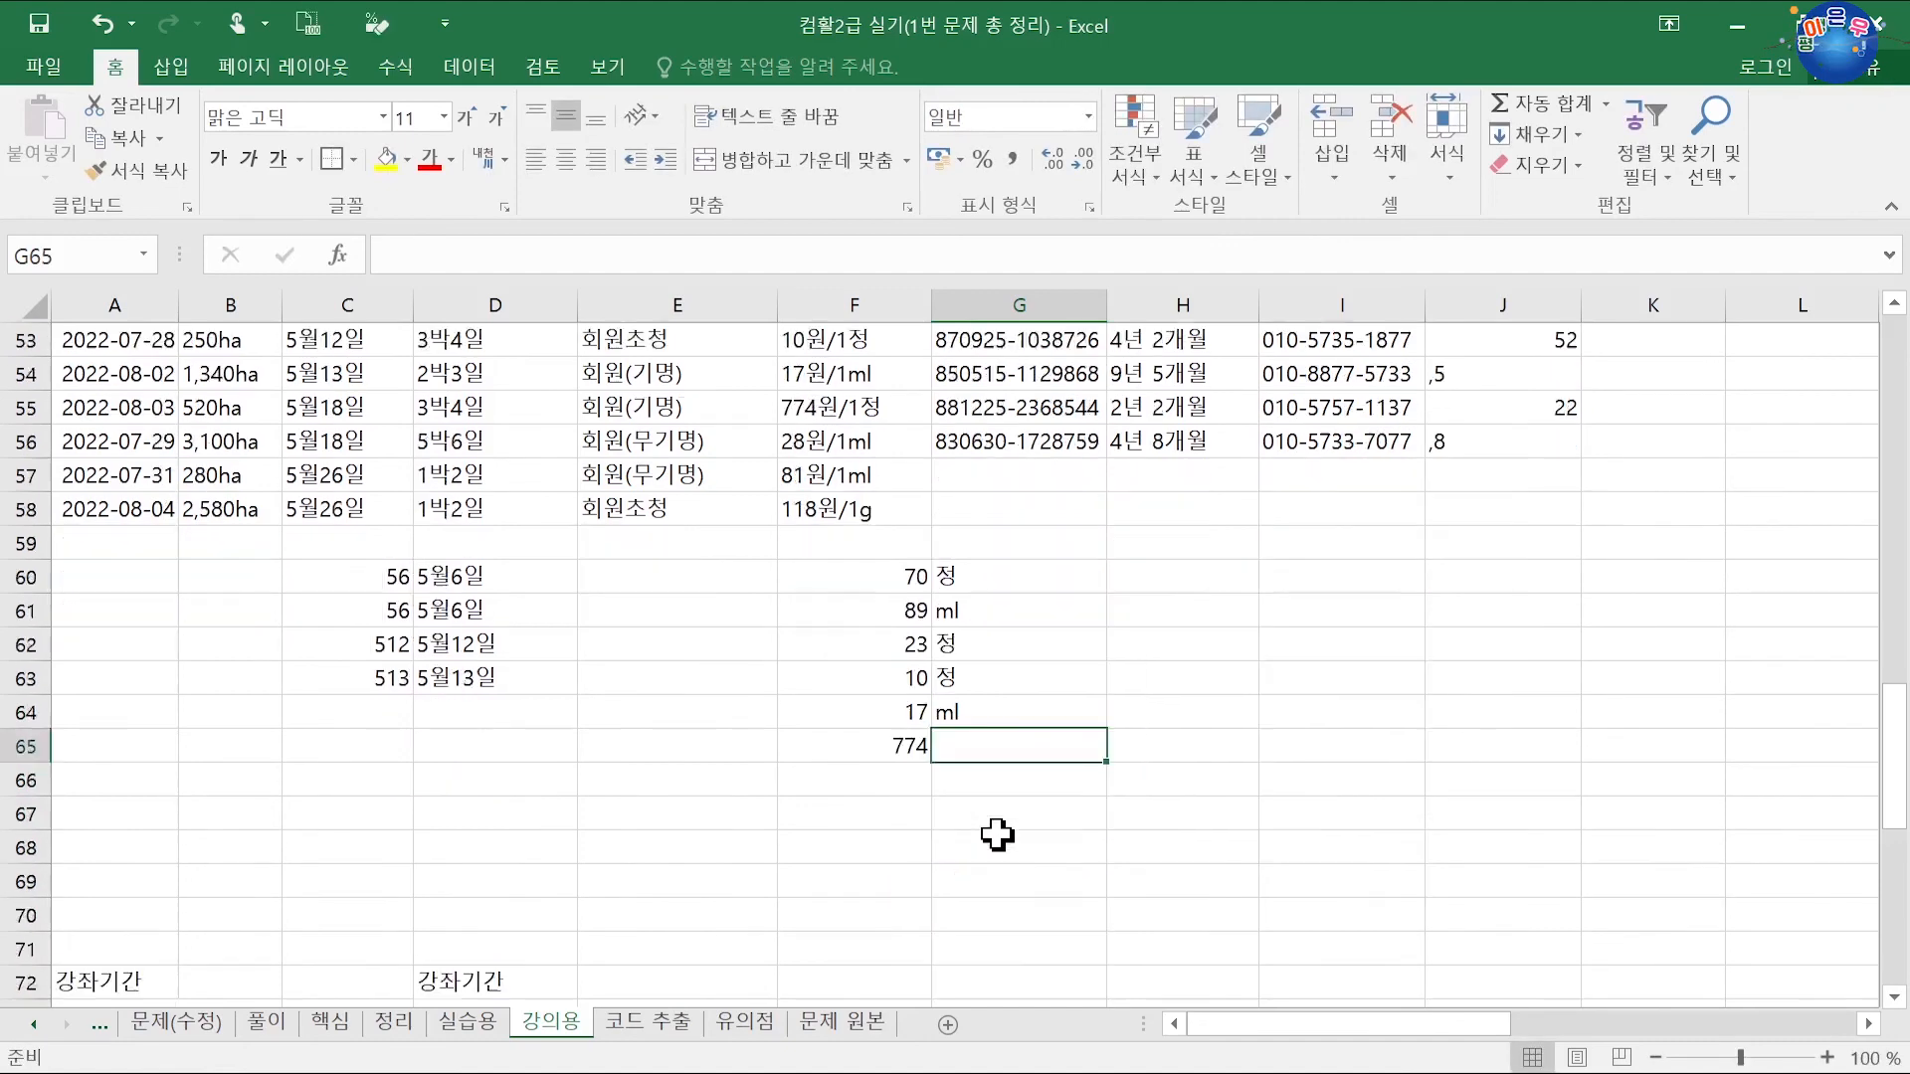
left_click(994, 678)
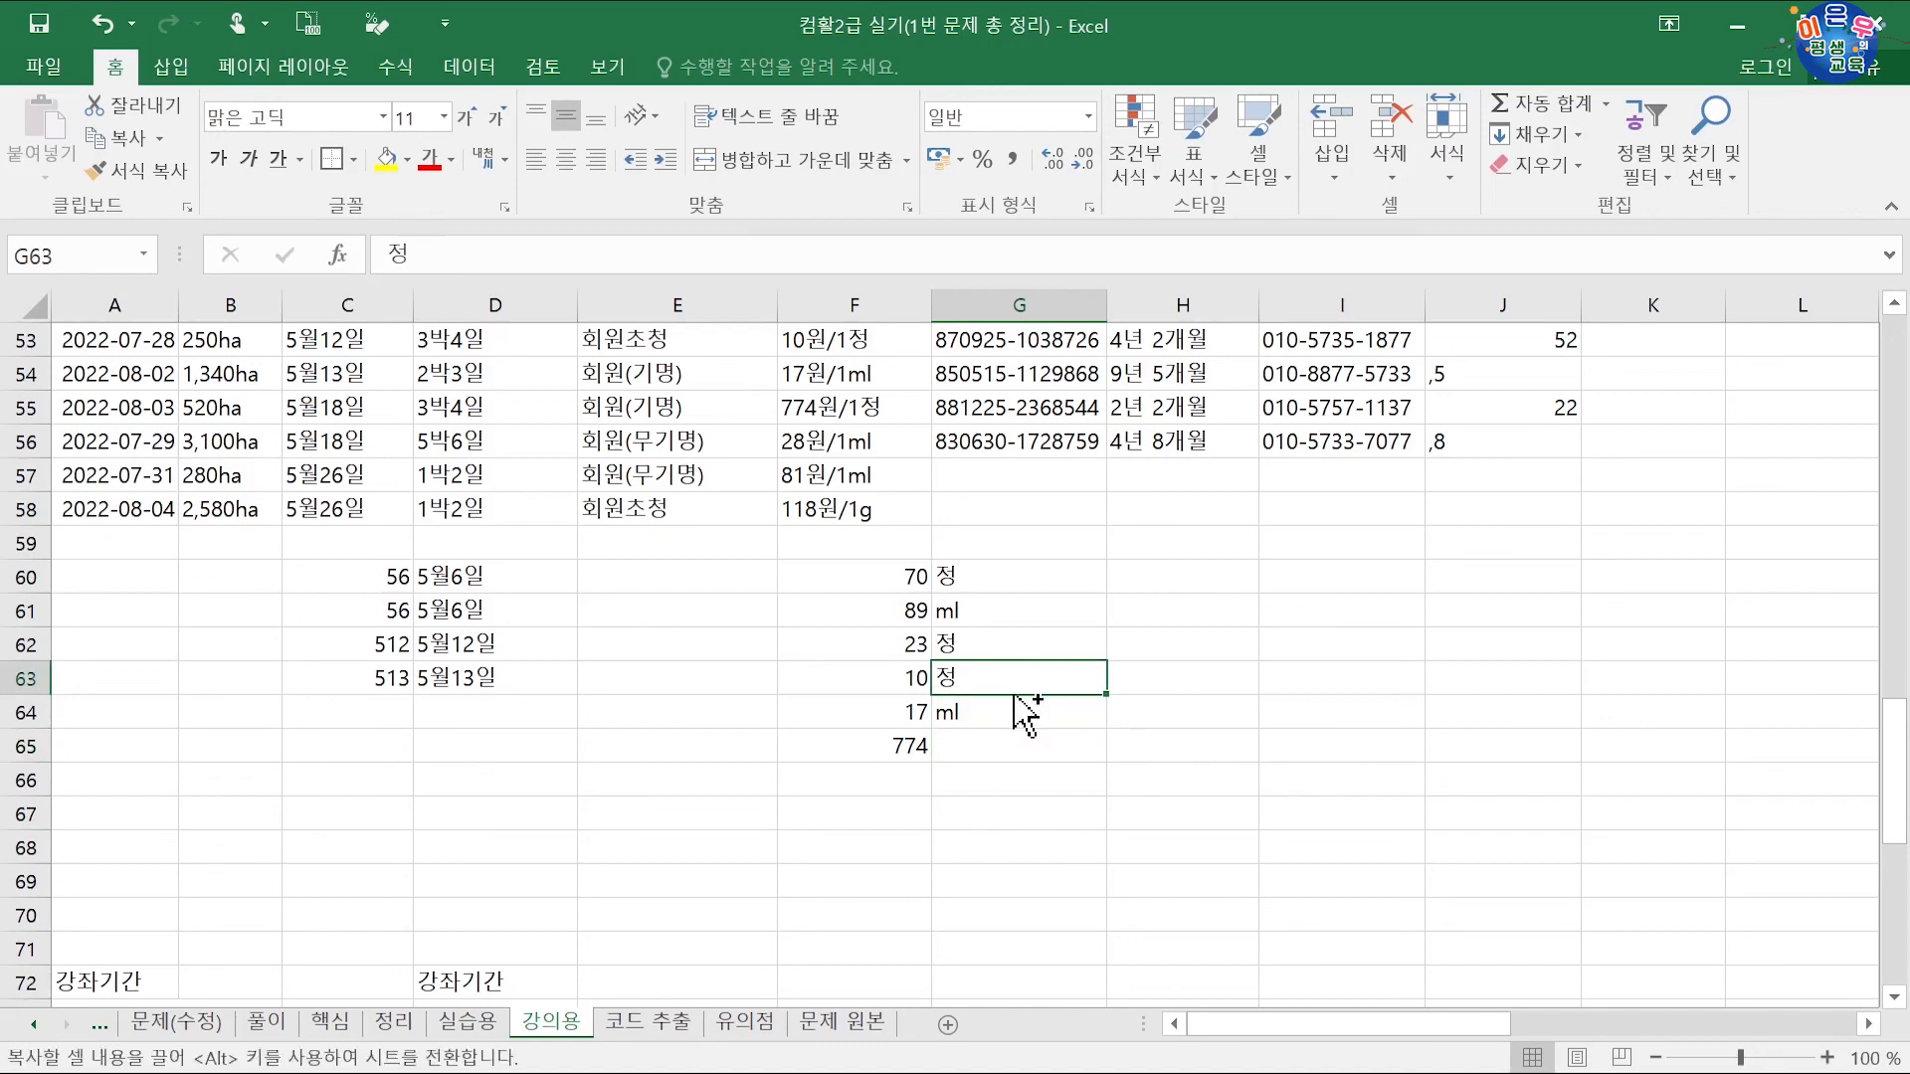
left_click_drag(1014, 695, 1006, 746)
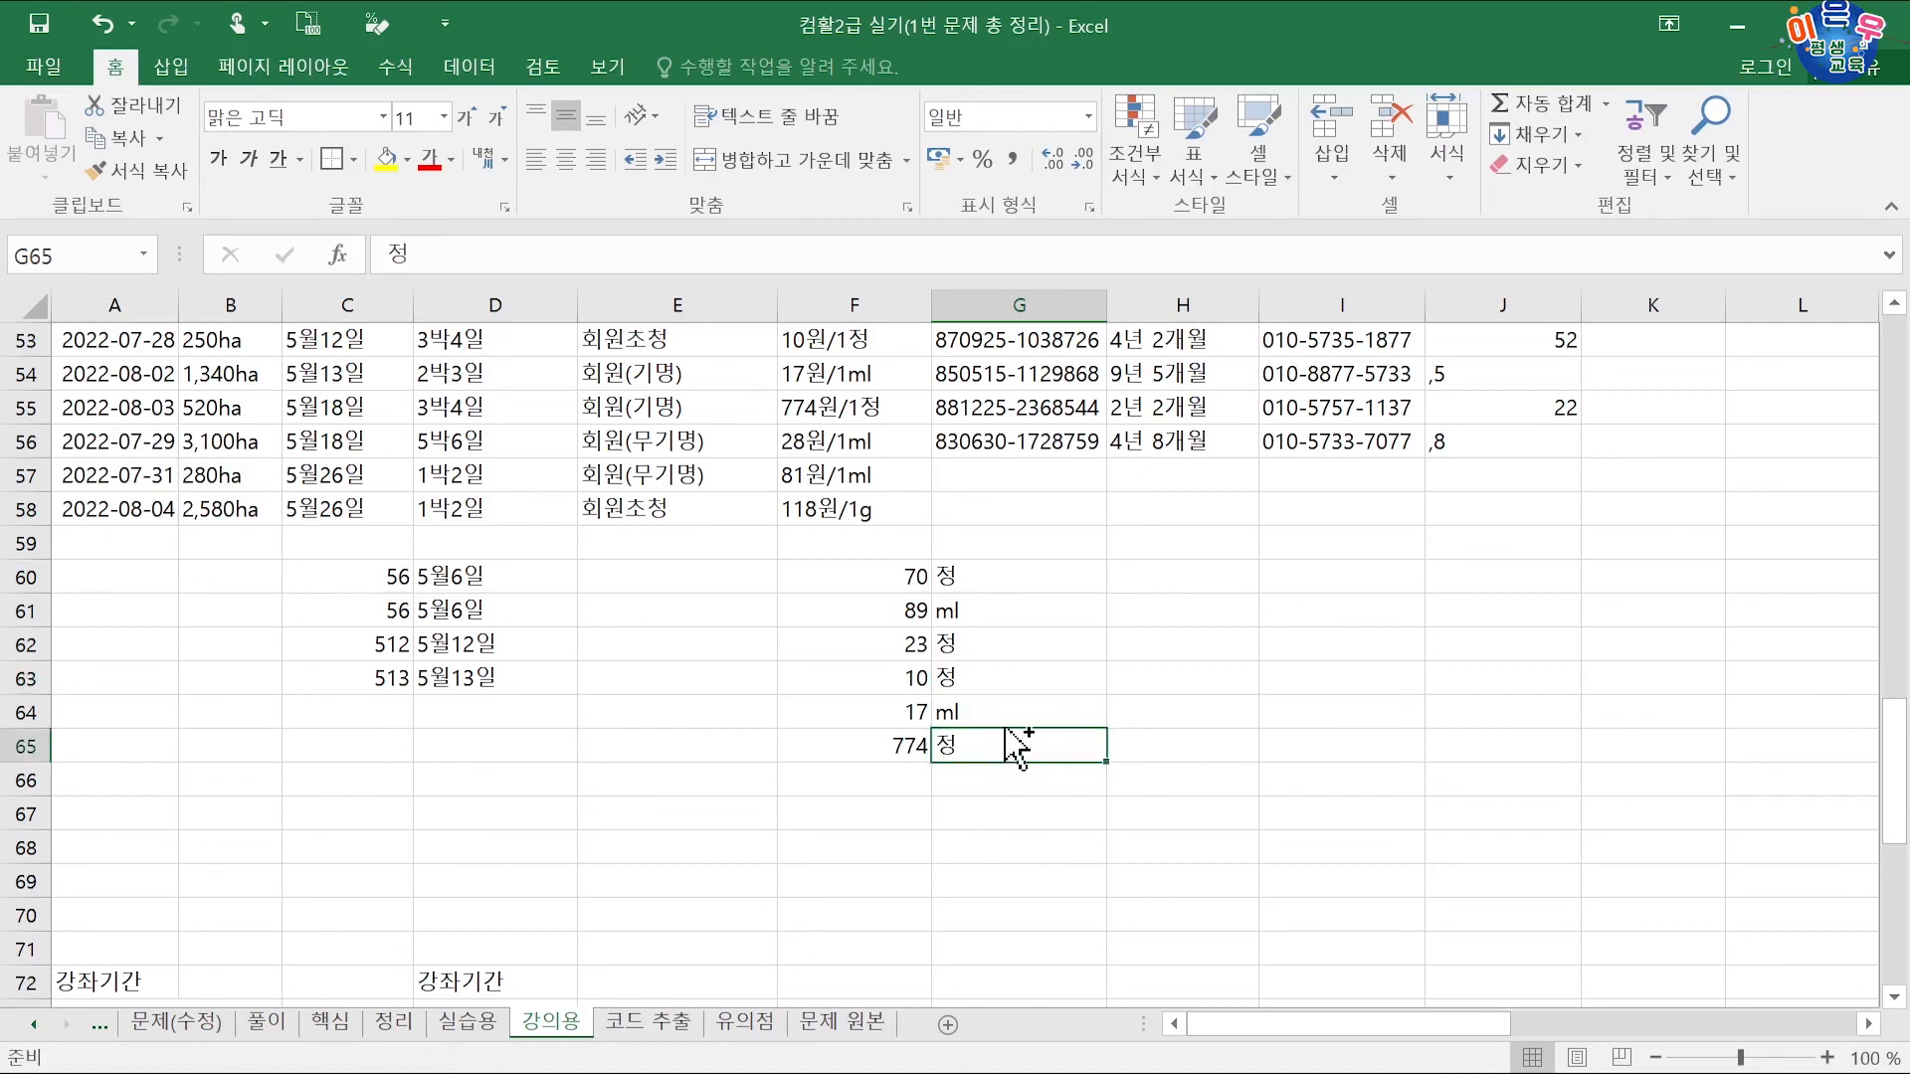
left_click(1014, 715)
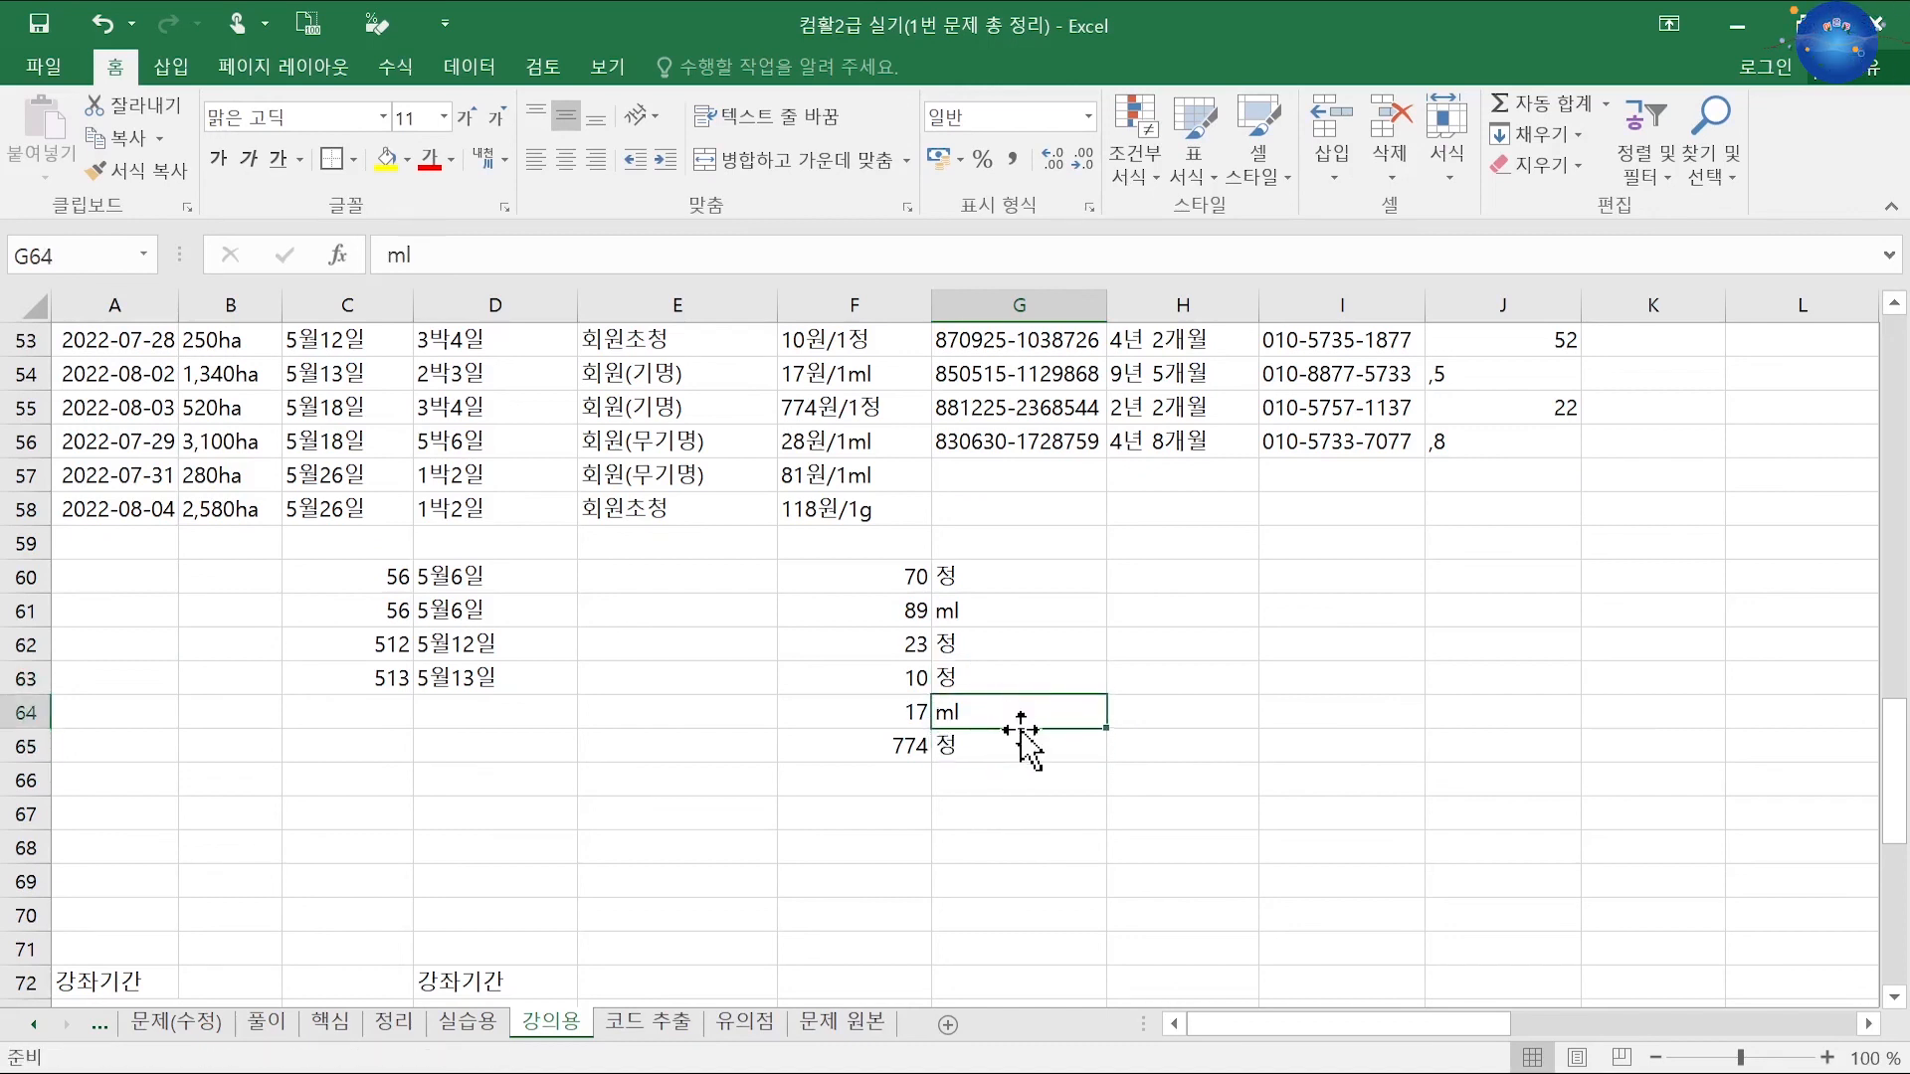
left_click_drag(1021, 730, 1103, 826)
left_click(1024, 842)
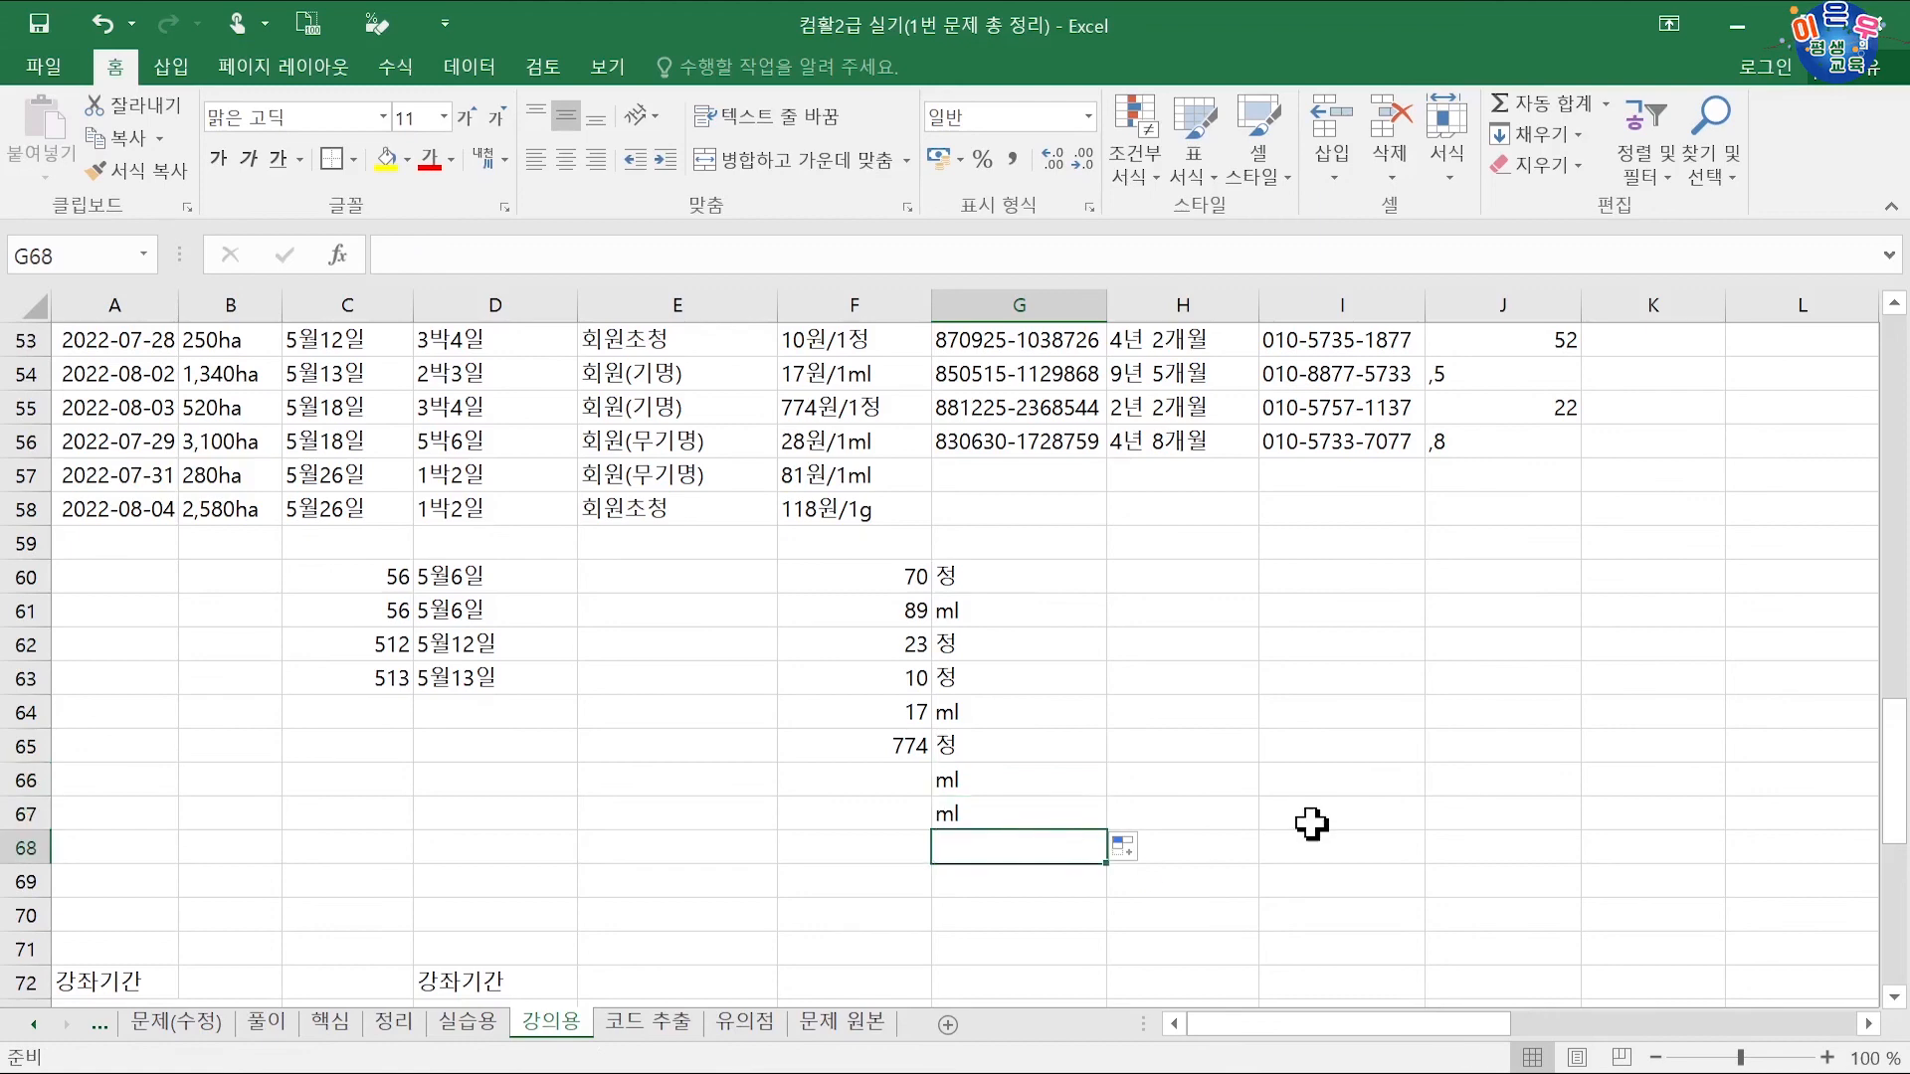
type("g")
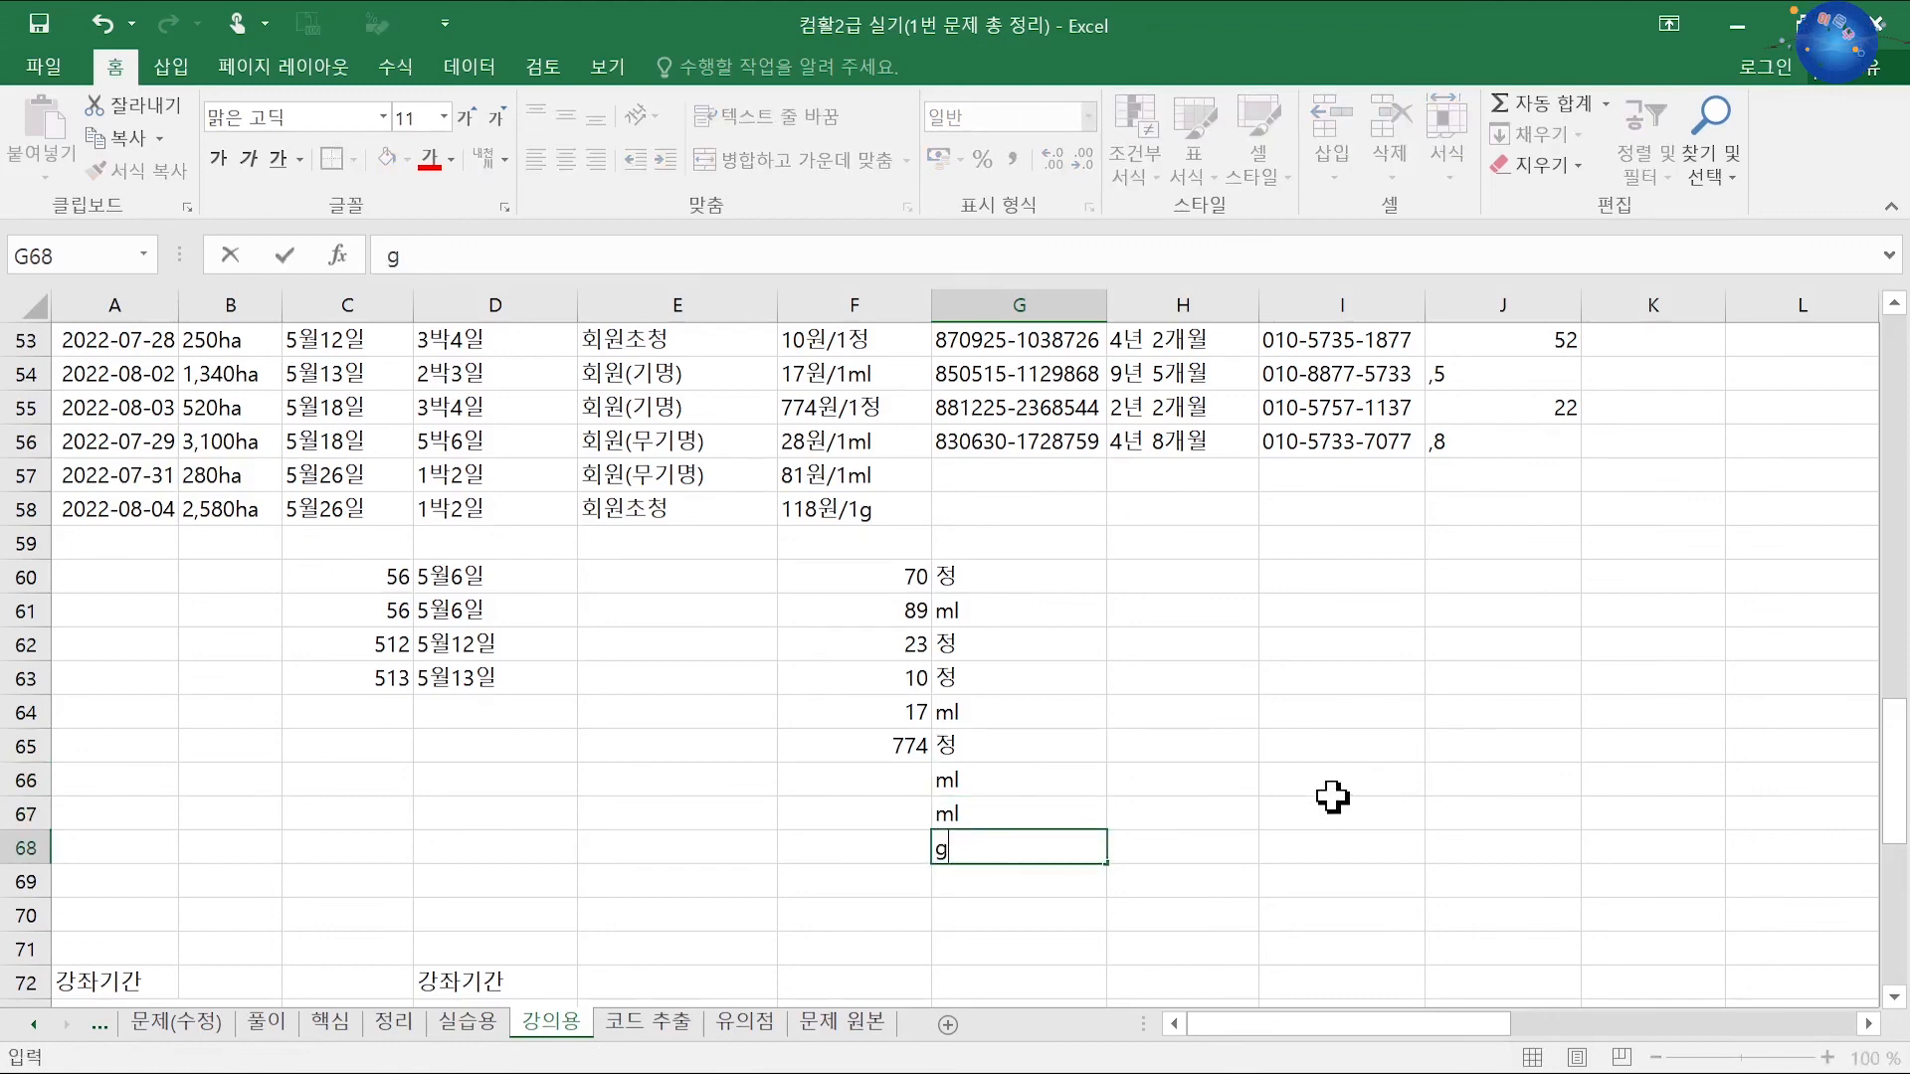
left_click(896, 774)
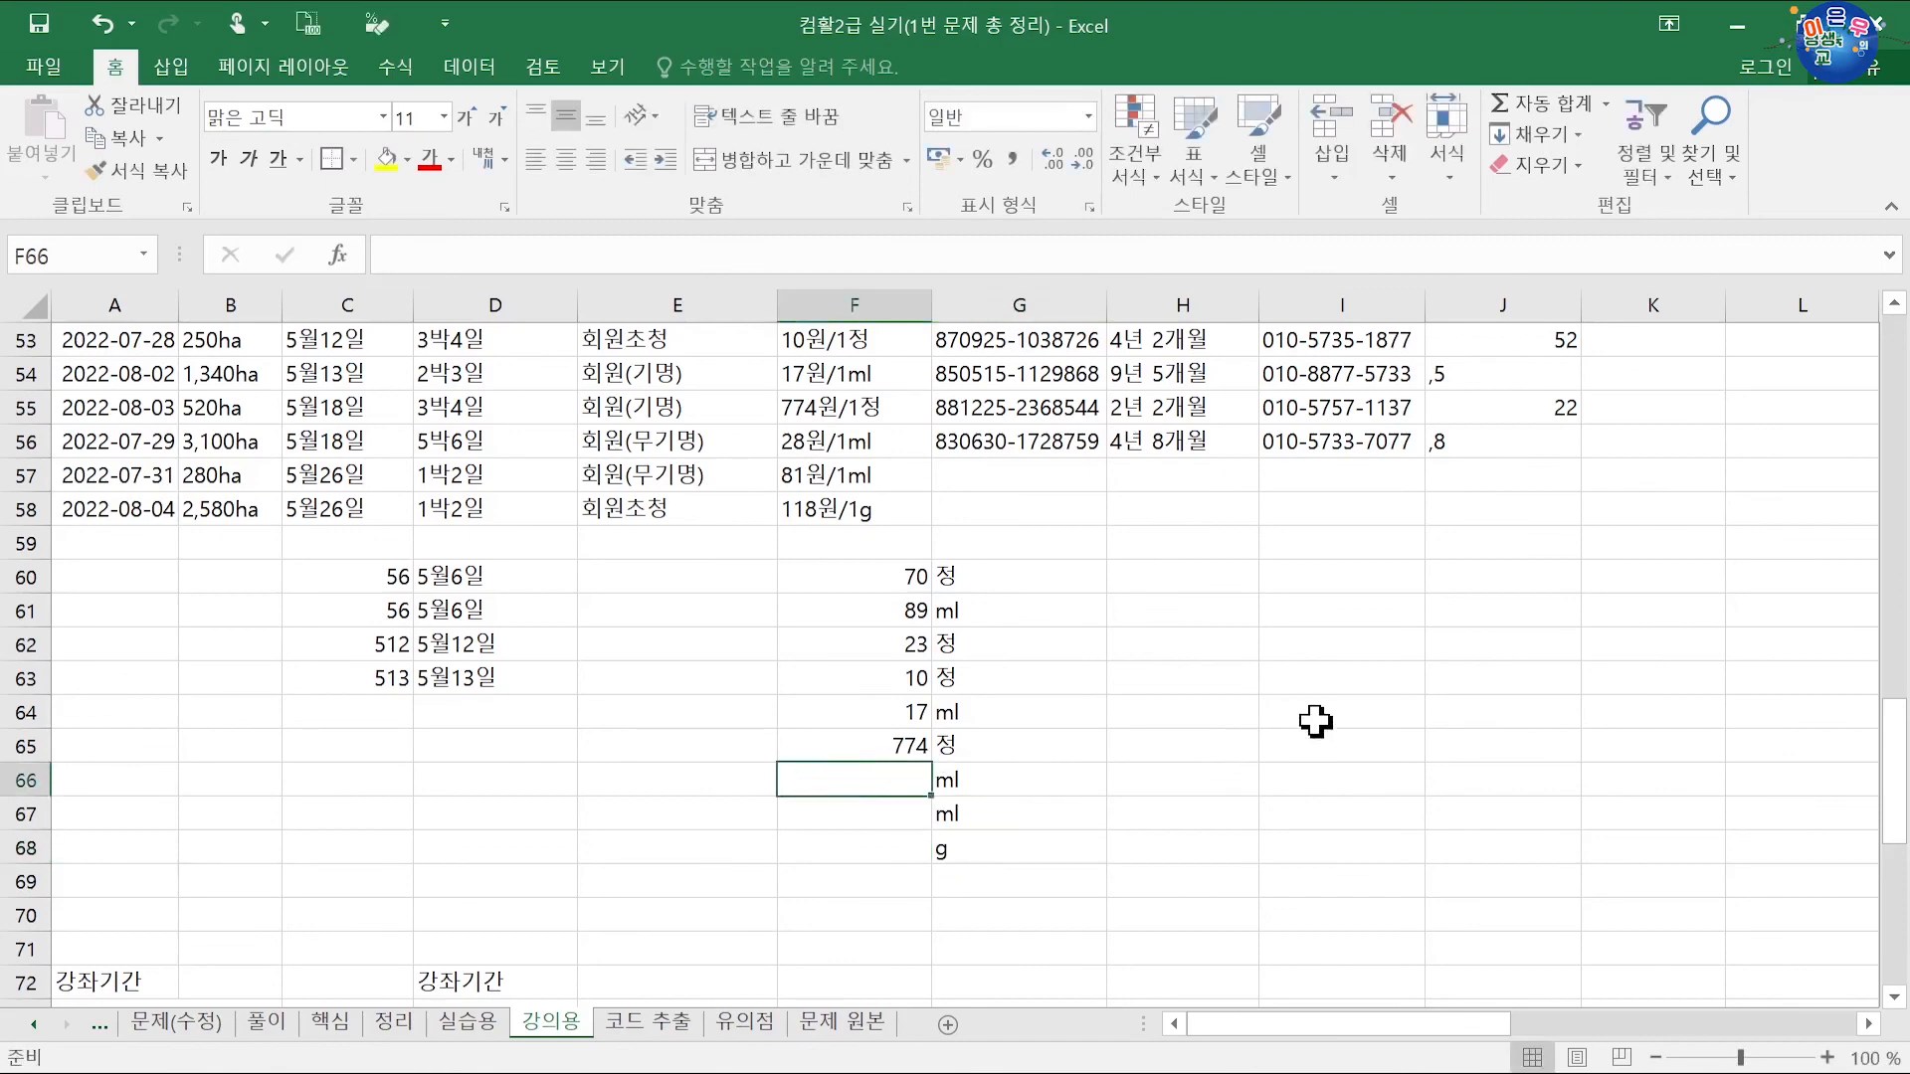
Step: Enter the remaining amounts 28, 81 and 118 in F66:F68
type("28")
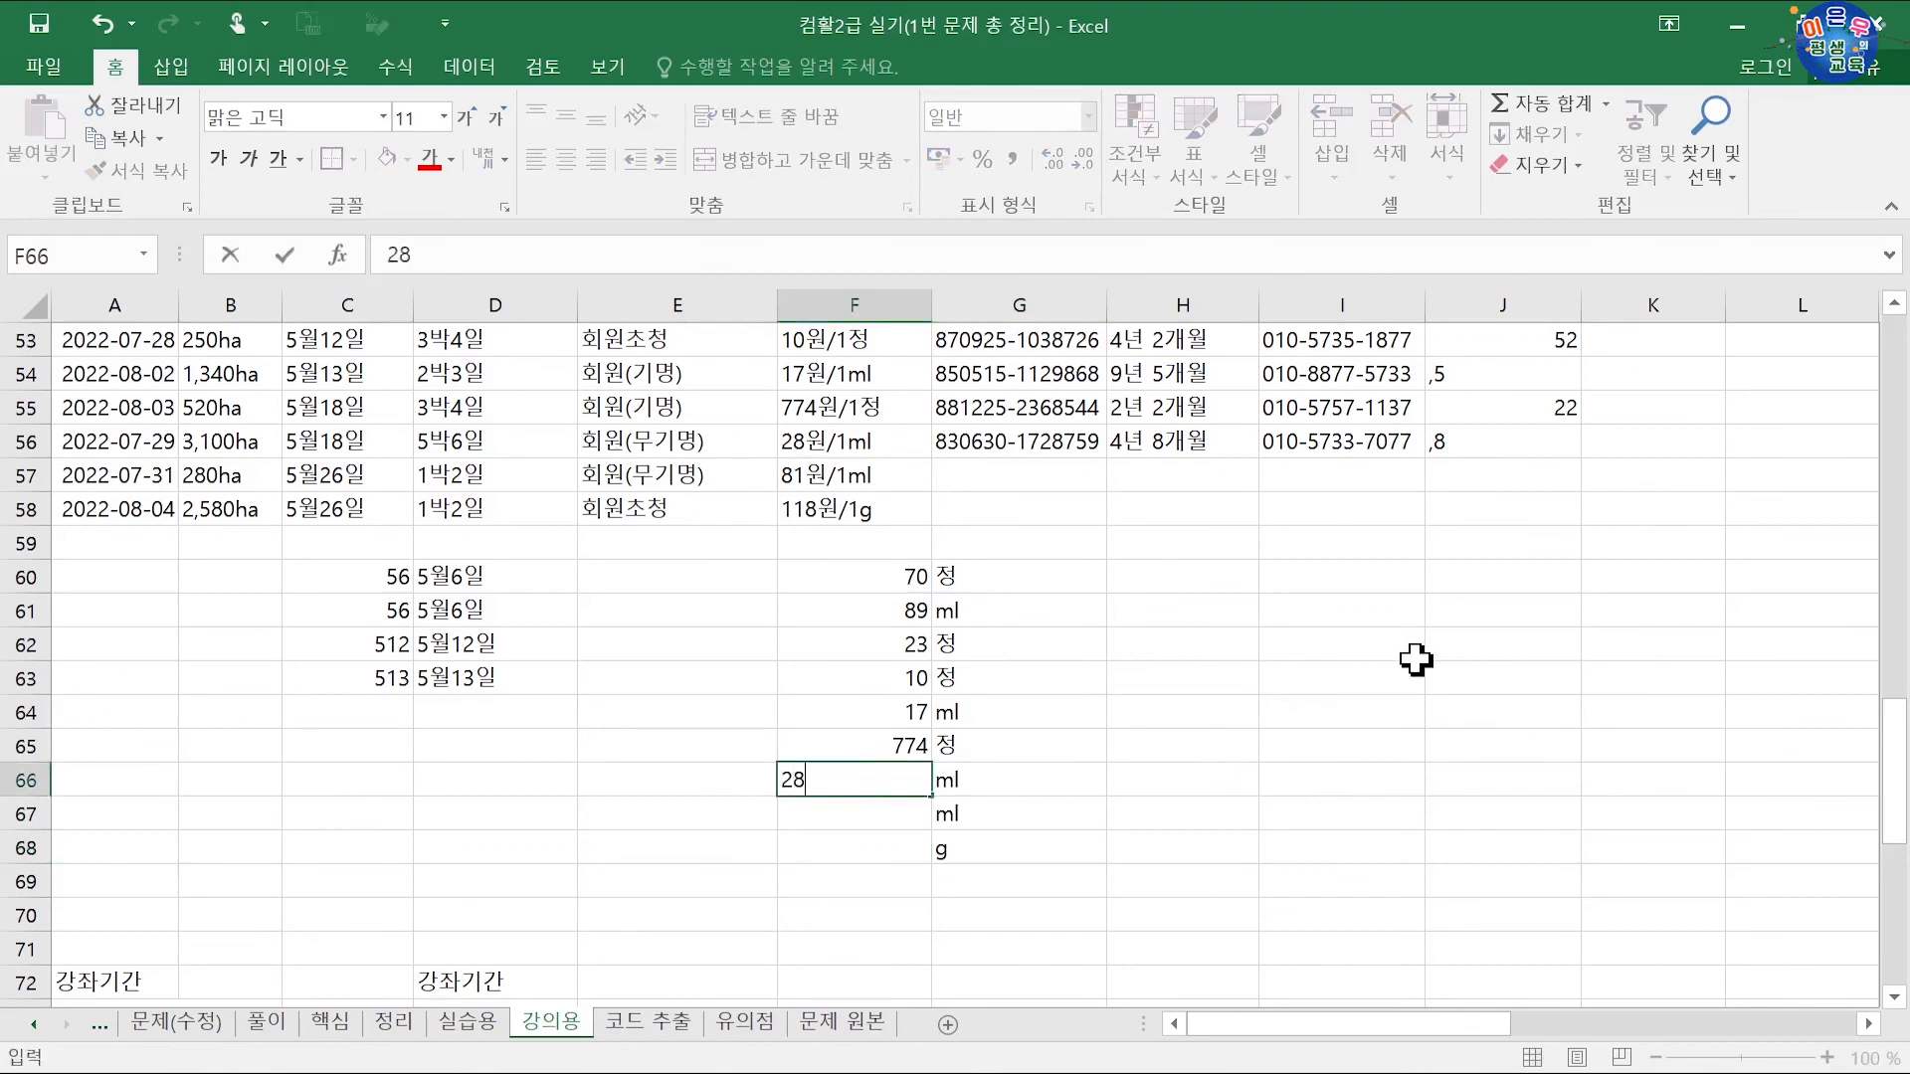
key("Return")
type("81")
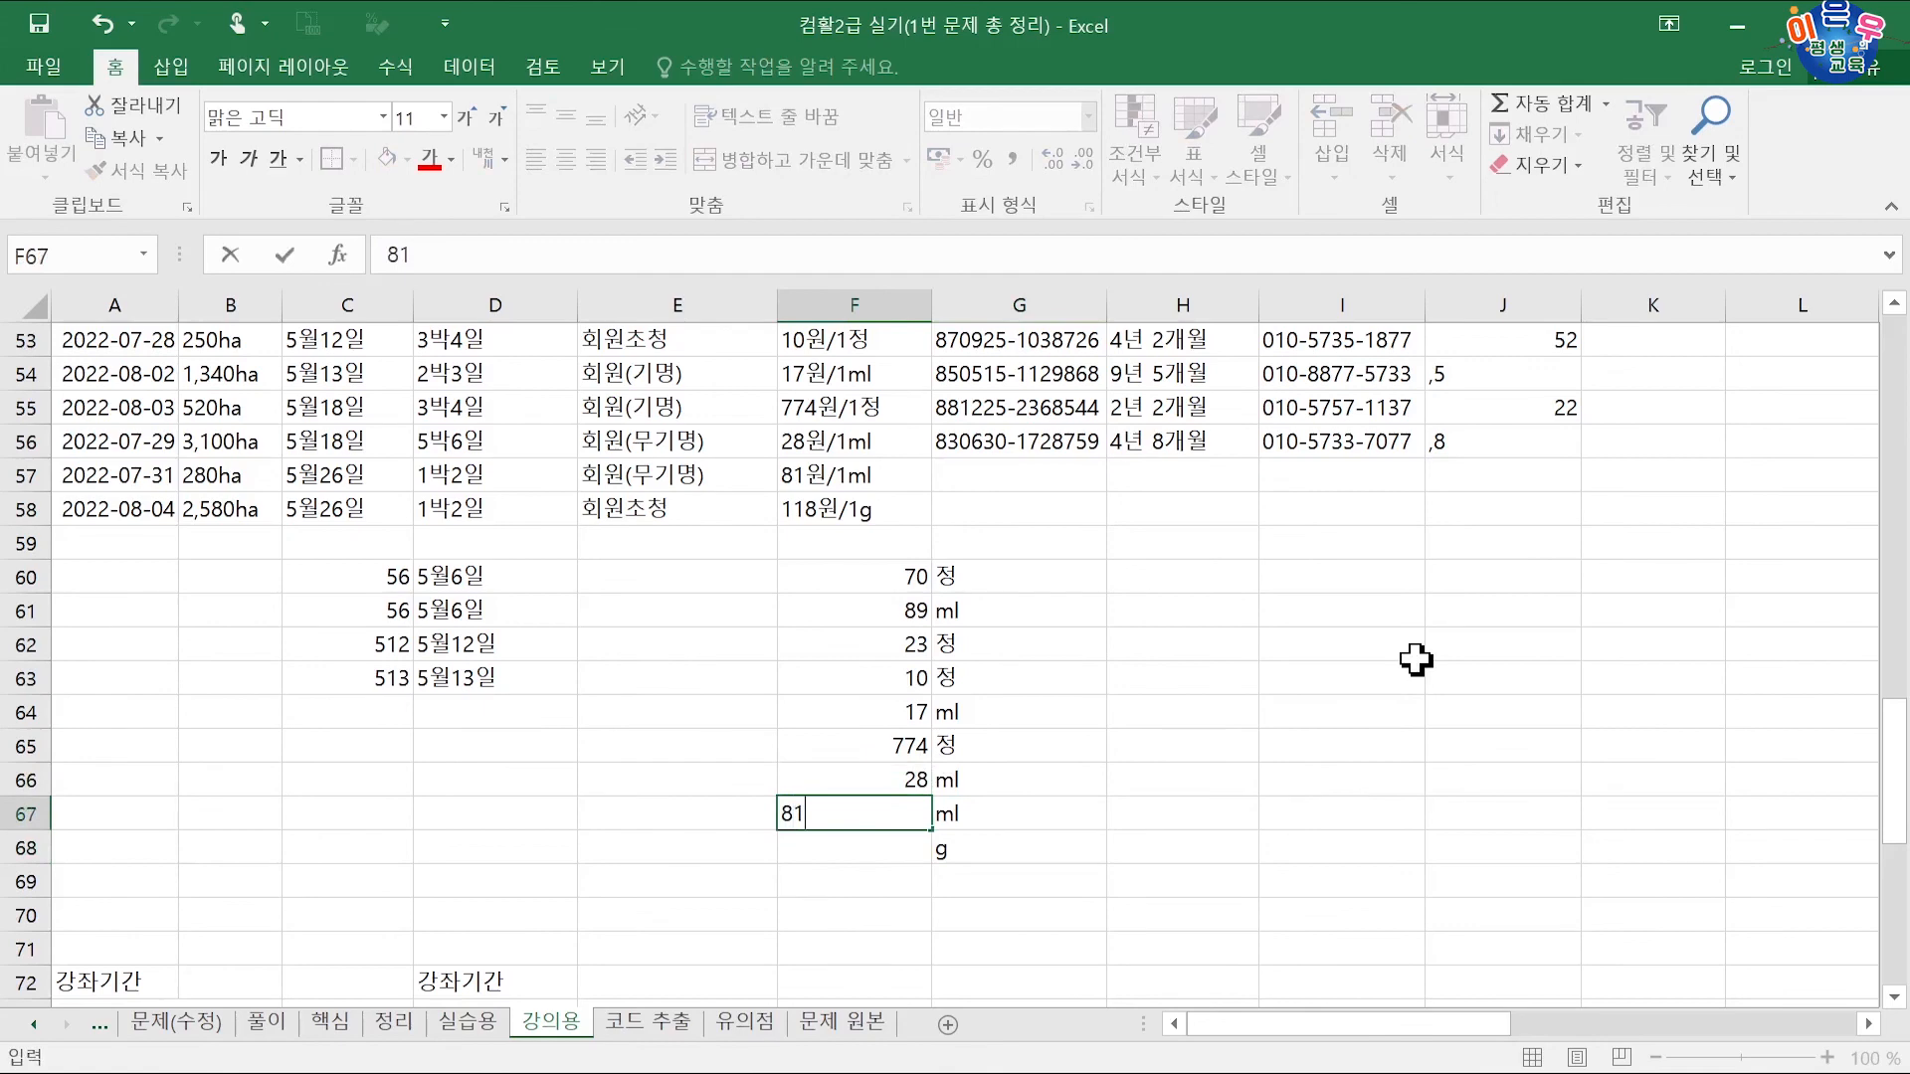
key("Return")
type("118")
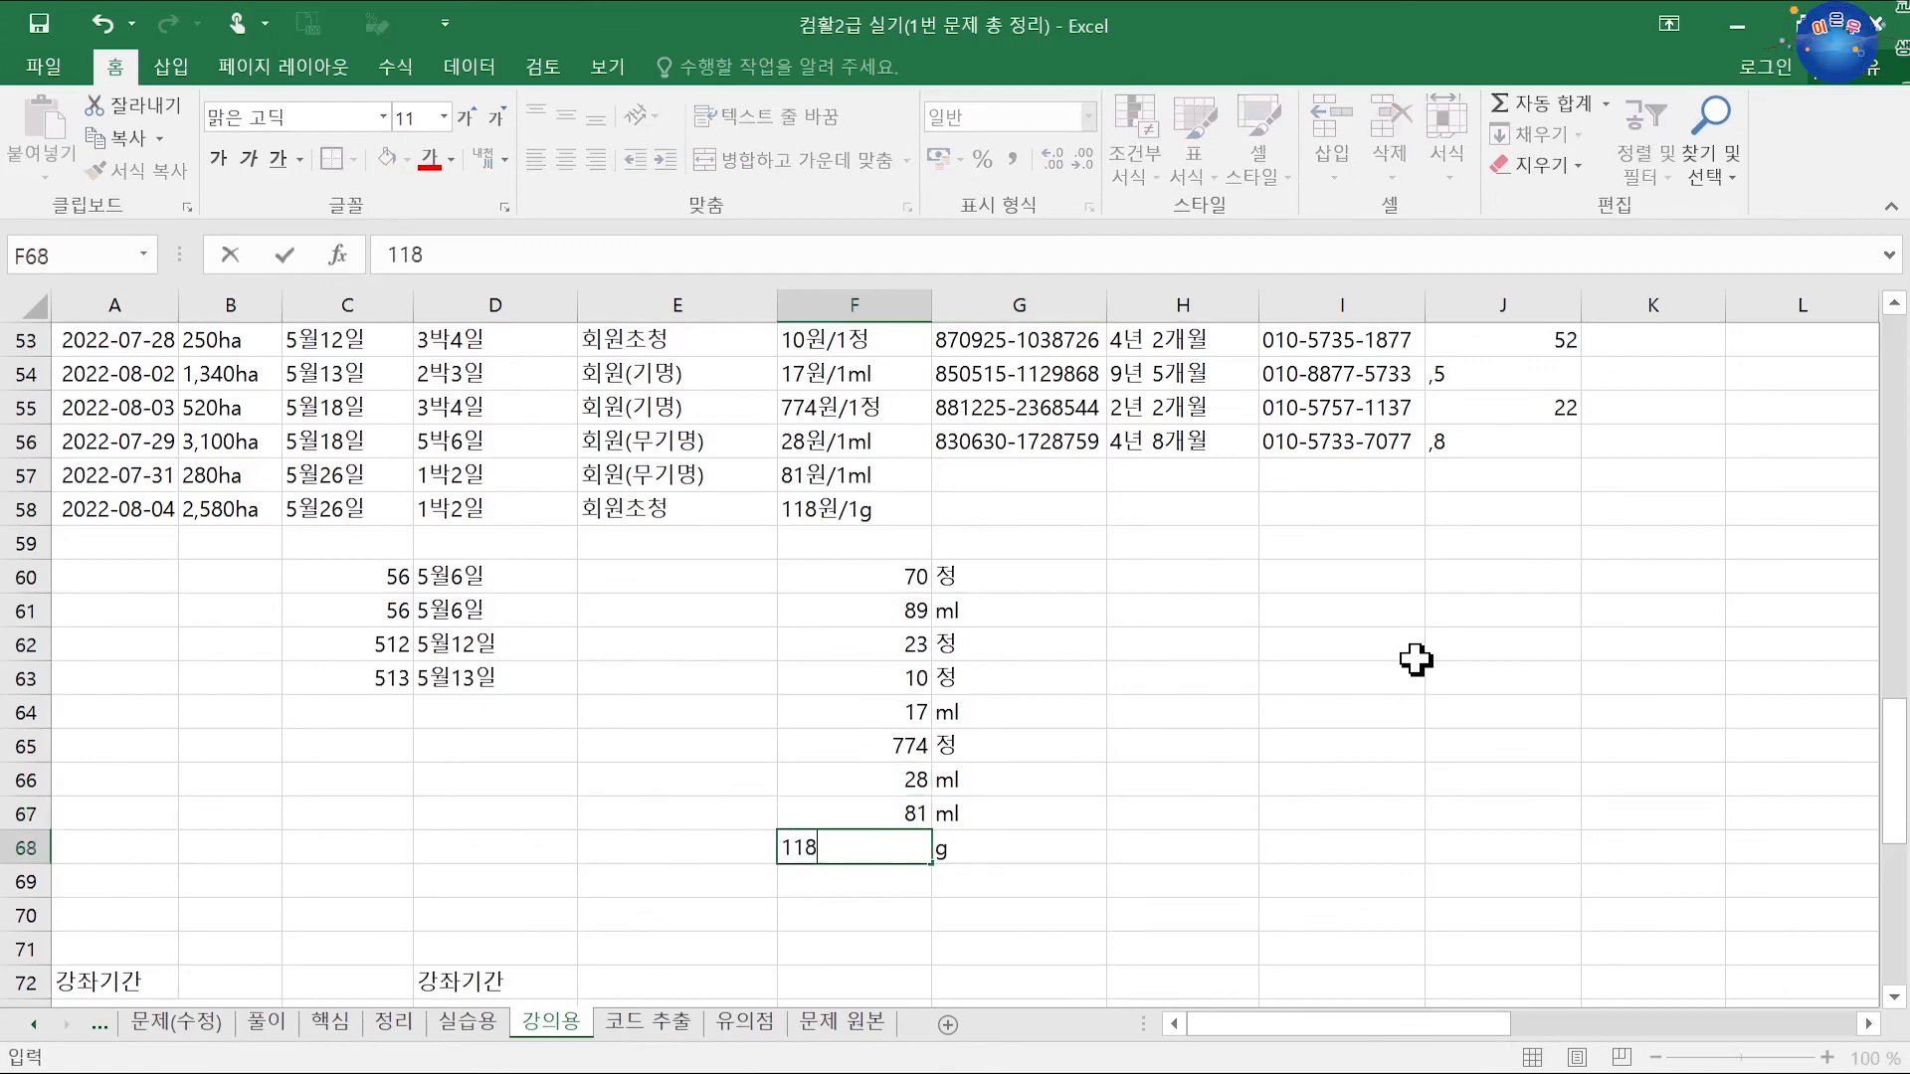
key("Up")
left_click(1209, 581)
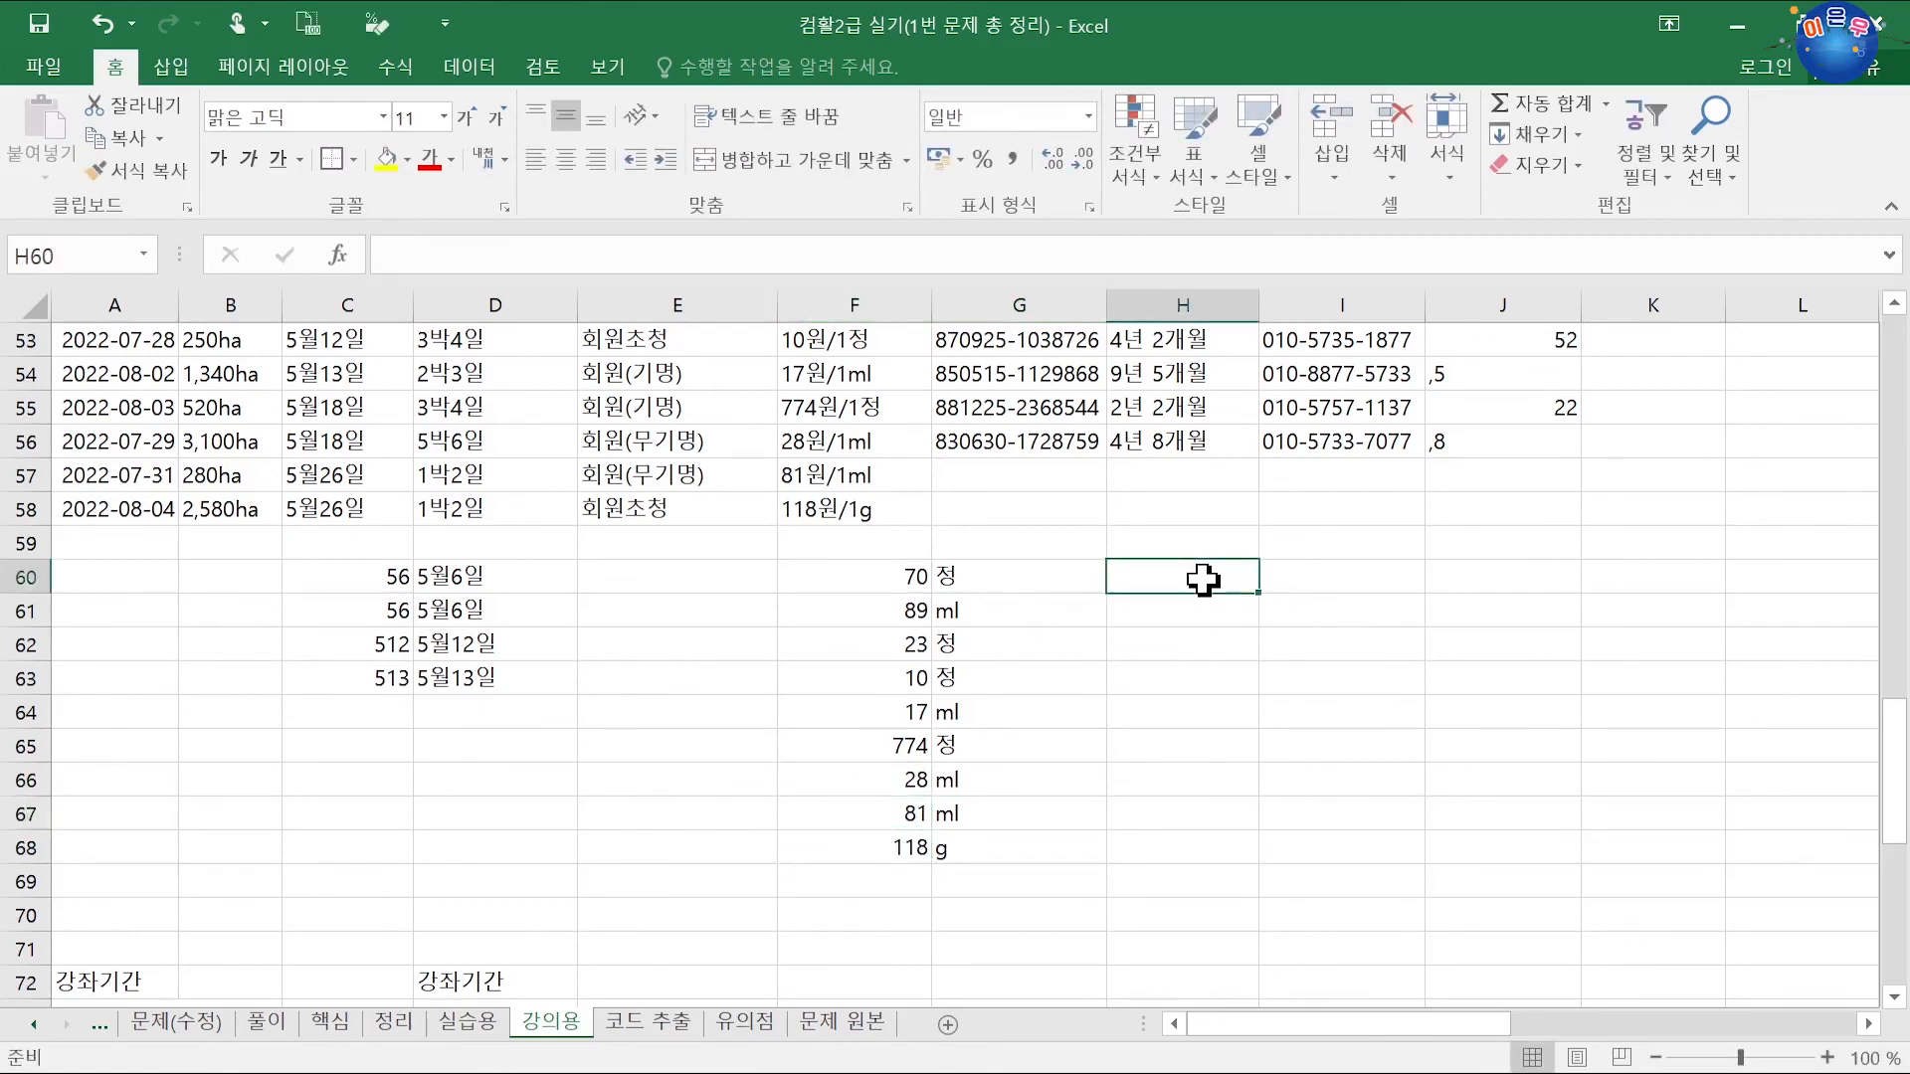
Step: Enter 70월/1정 in H60 and flash-fill the combined insurance values down to H68
scroll(1201, 578, "up", 2)
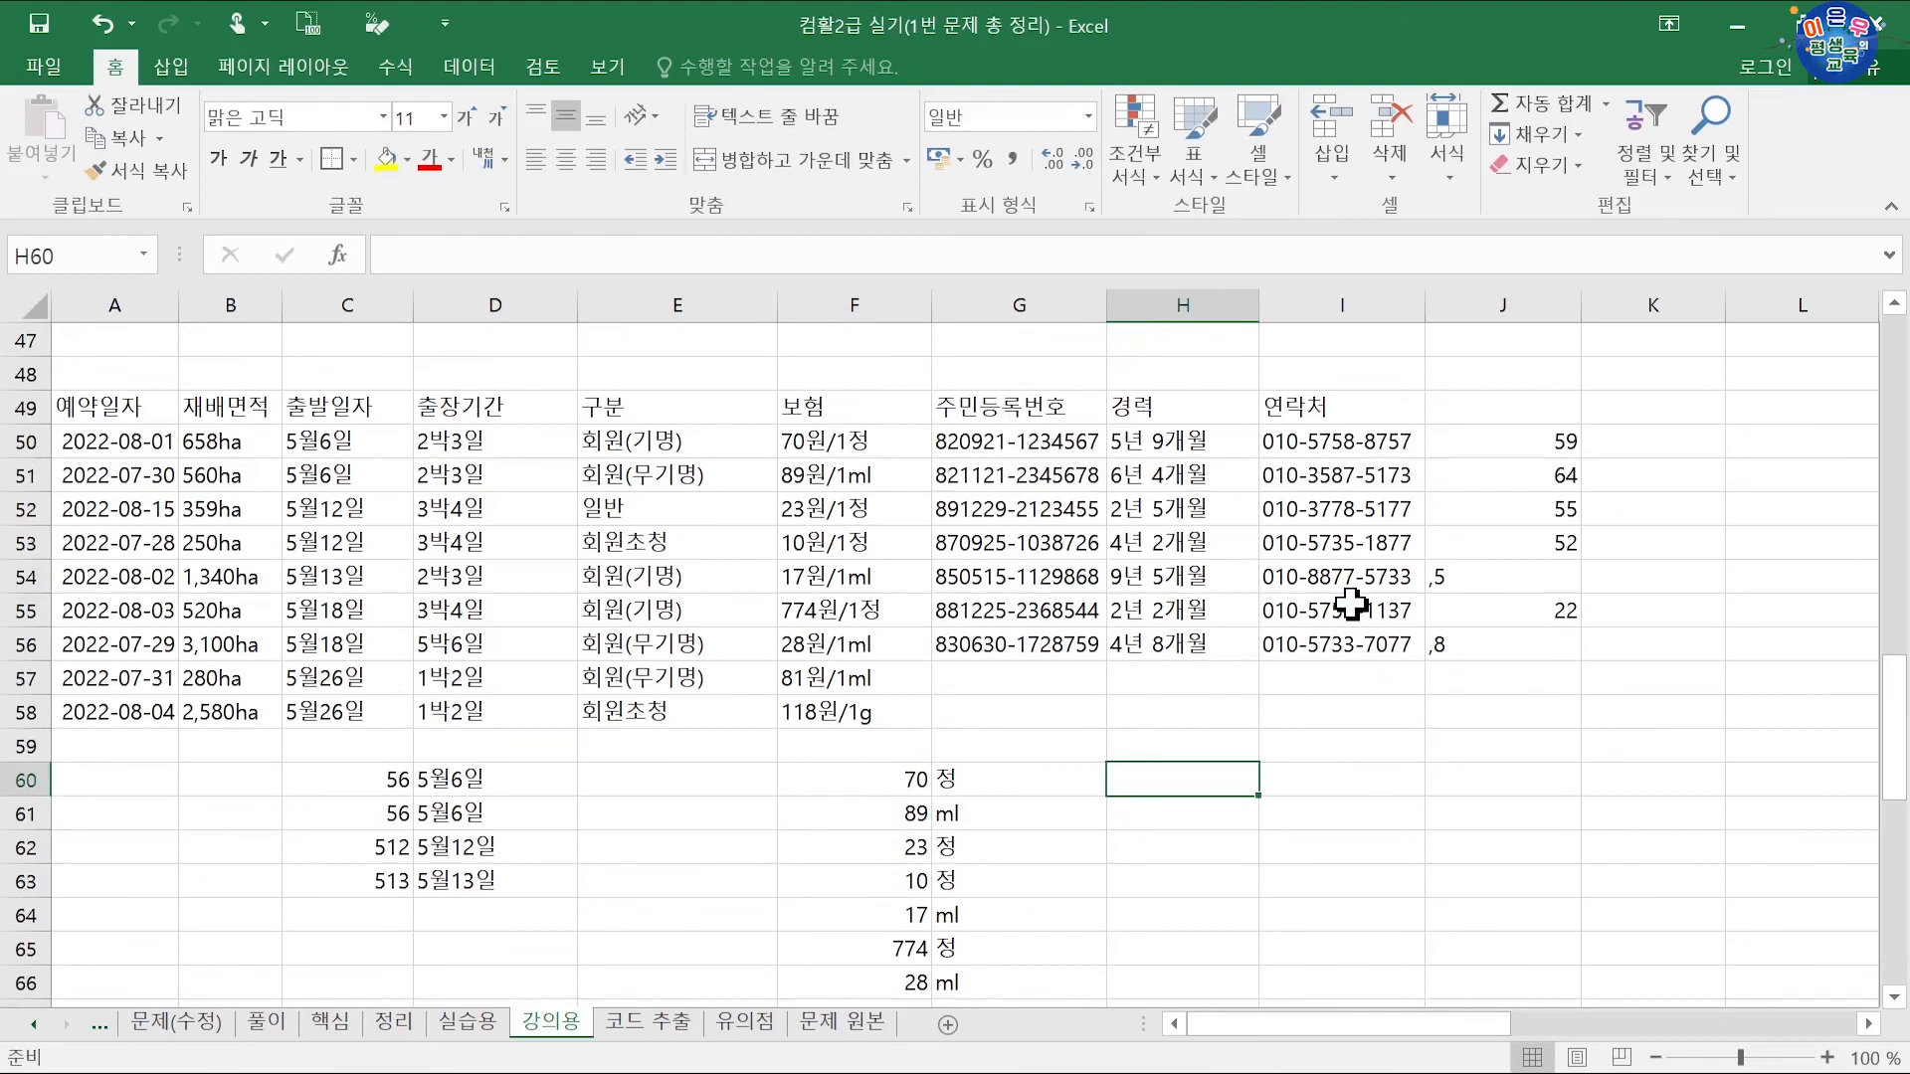
type("70d")
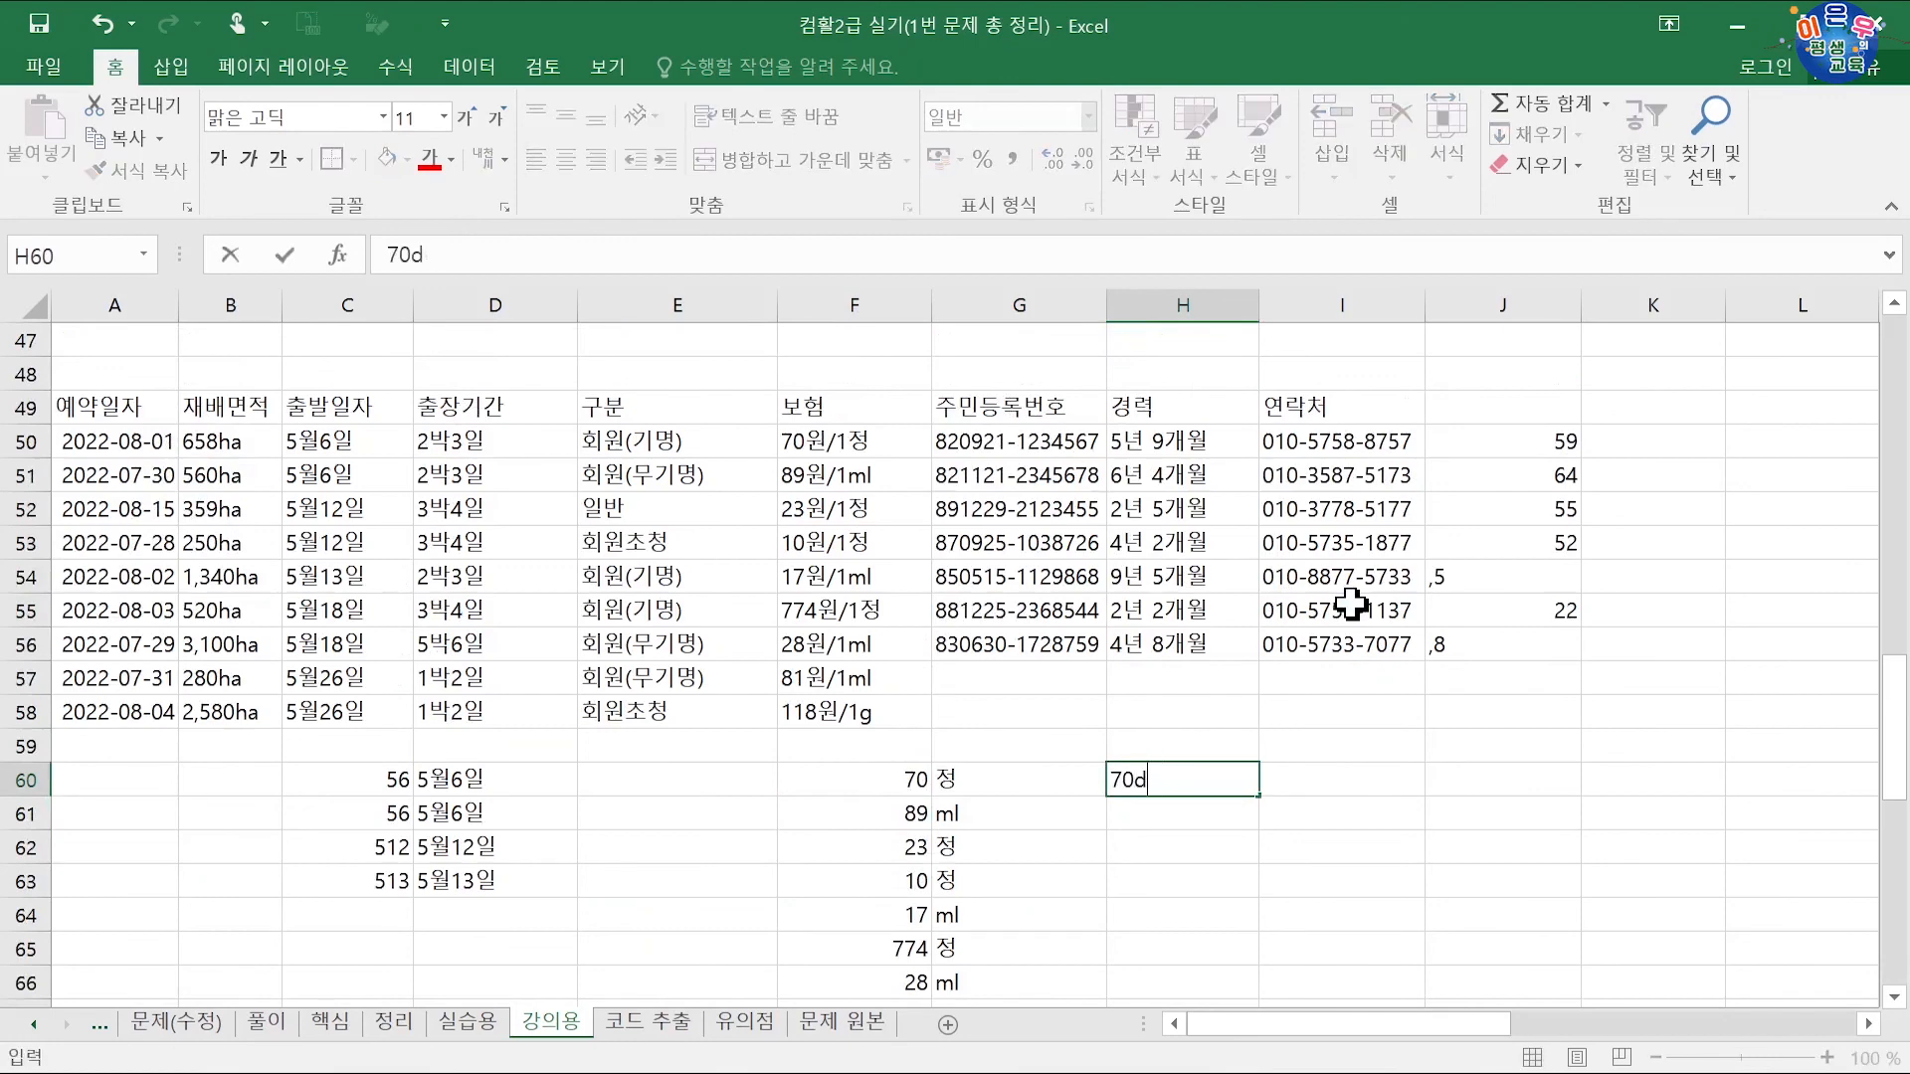
type("워")
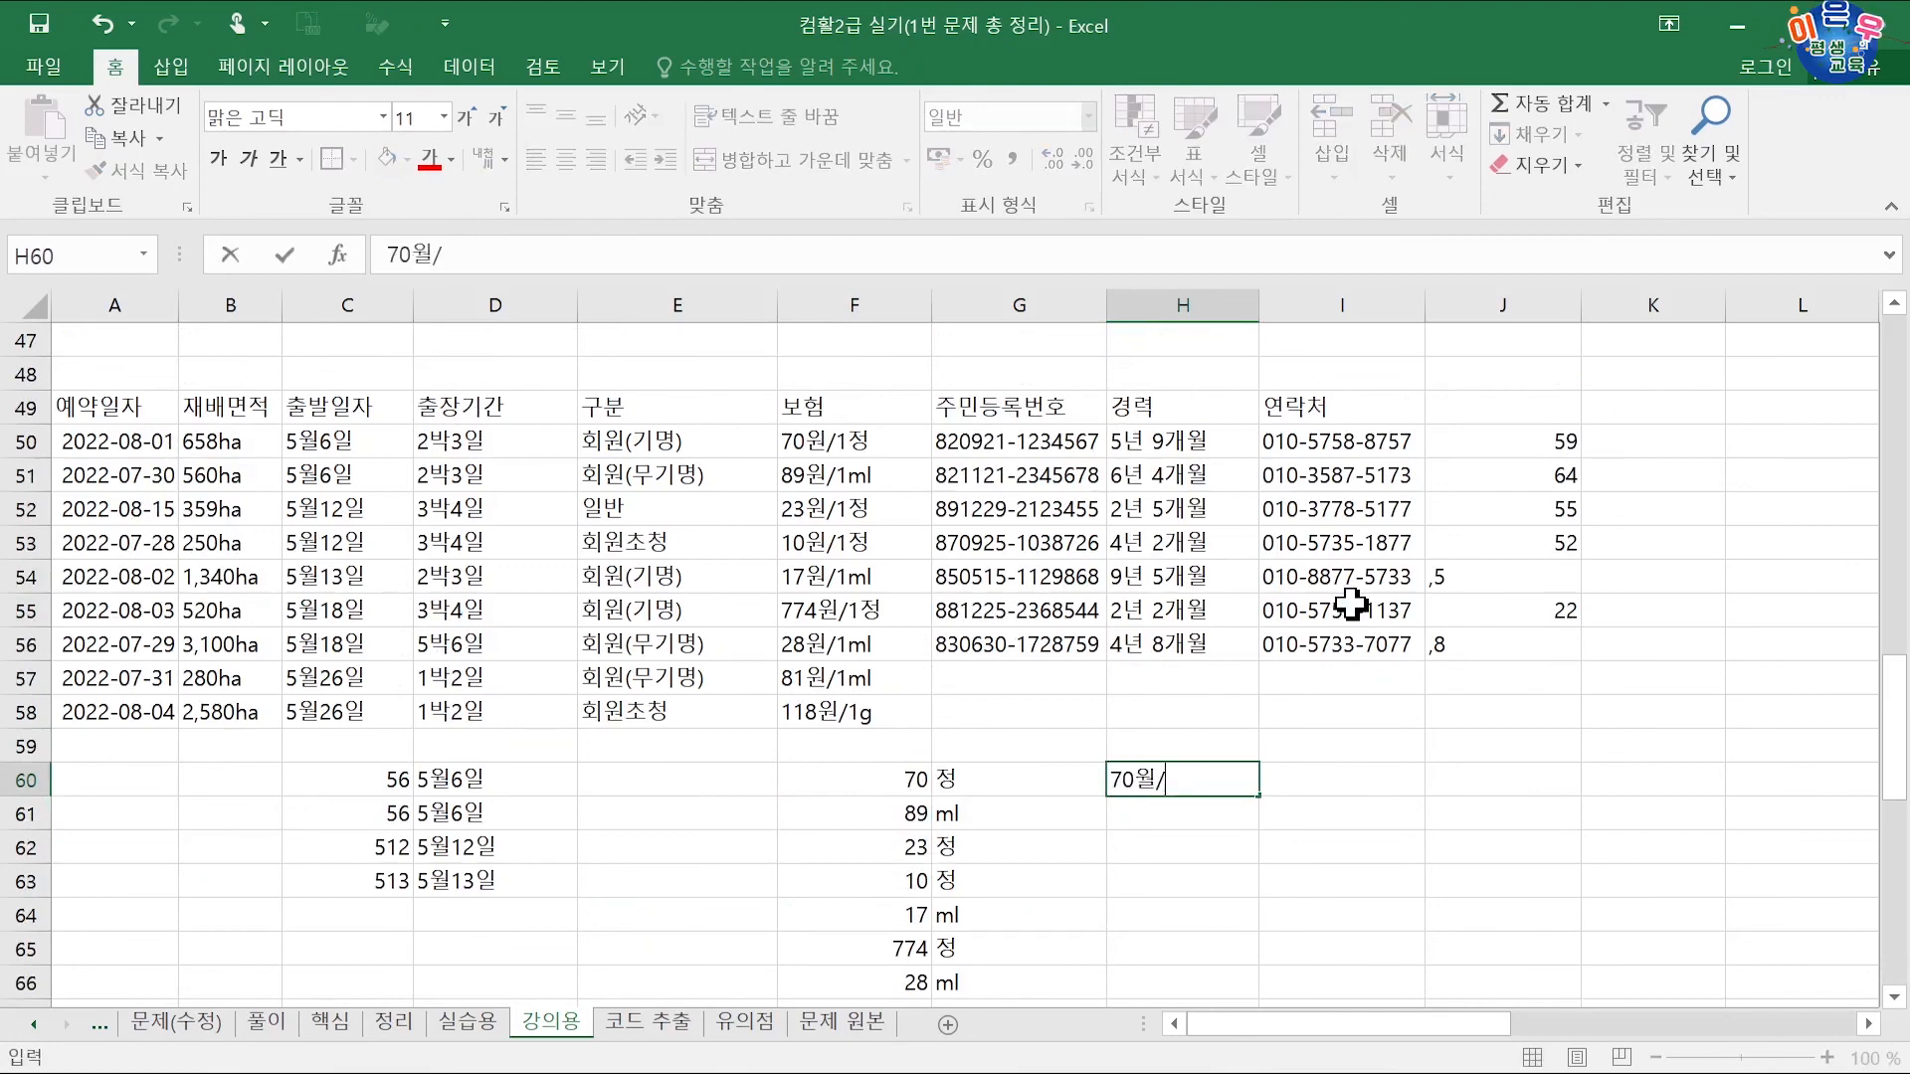
type("/1정")
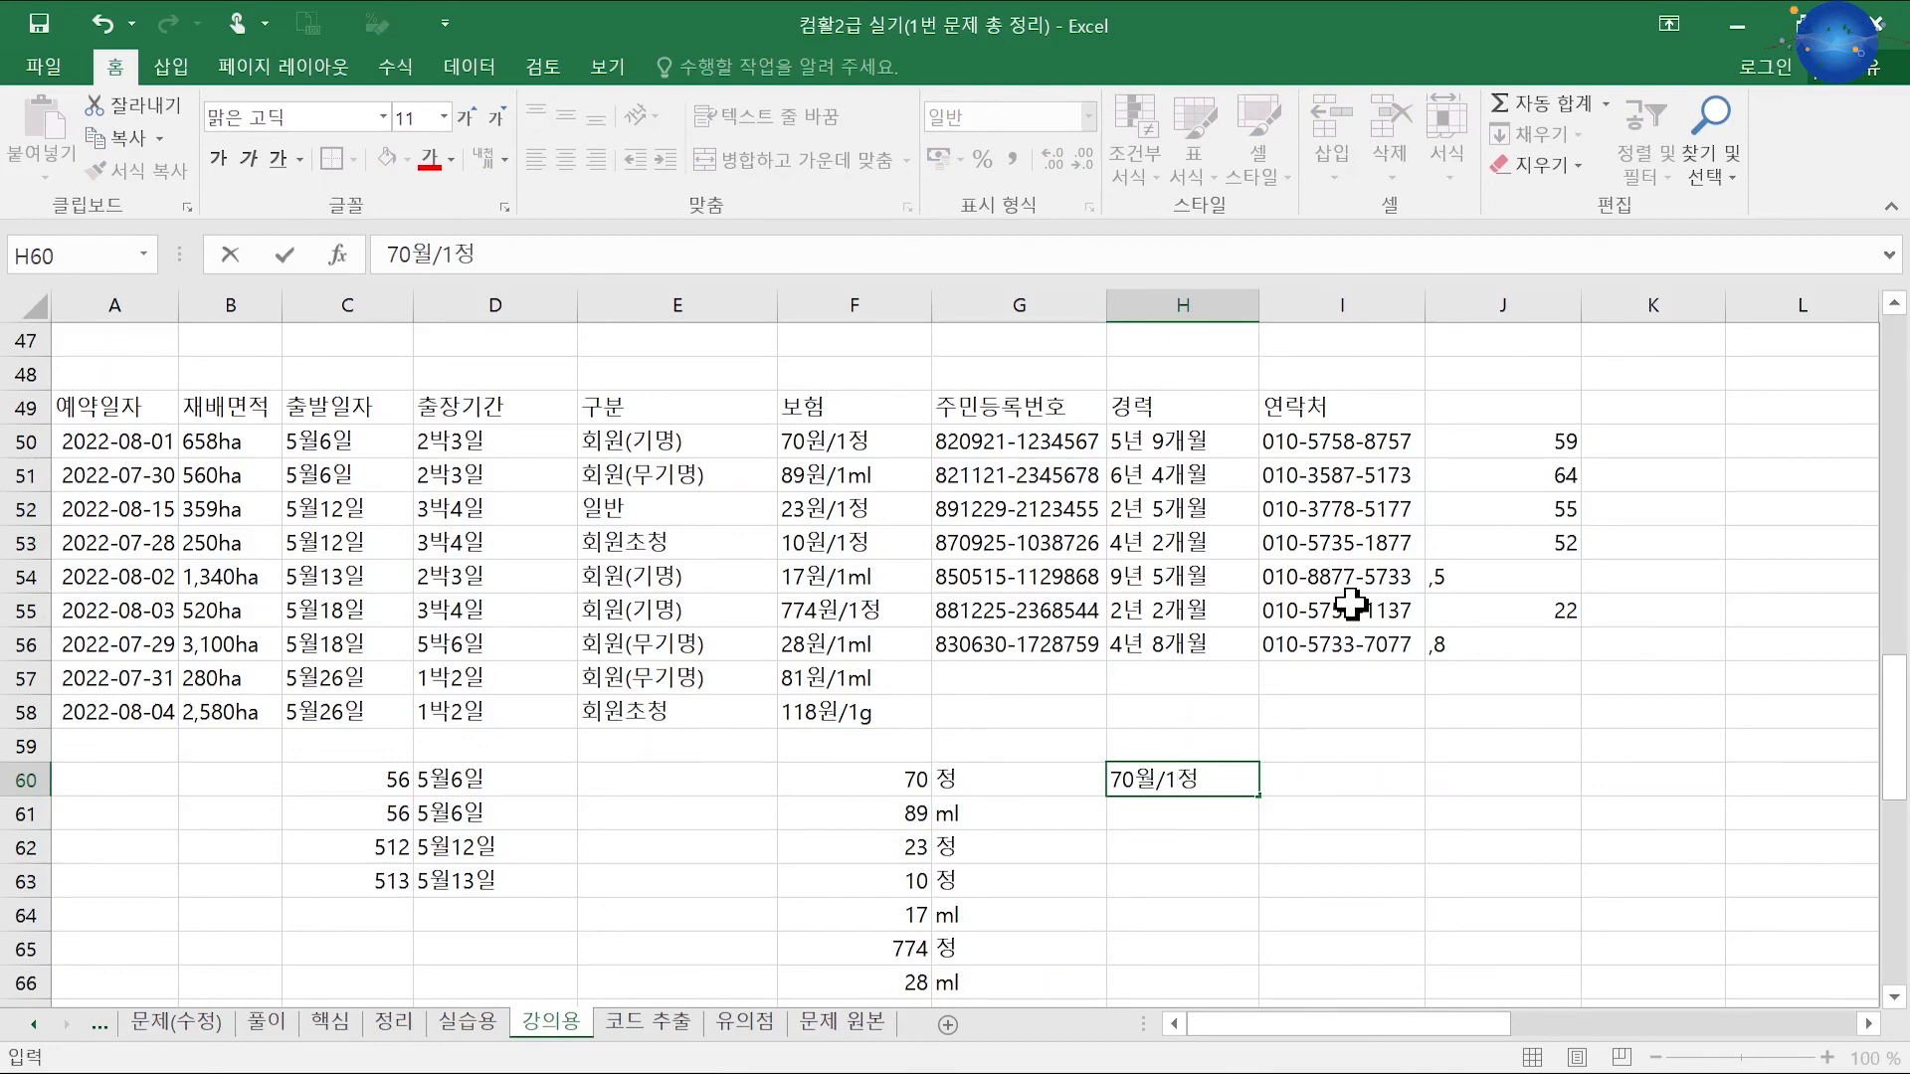
key("Return")
key("ctrl+e")
Step: Review the 경력 entries in H50:H56 and scroll back to the top of the sheet
scroll(1296, 683, "down", 2)
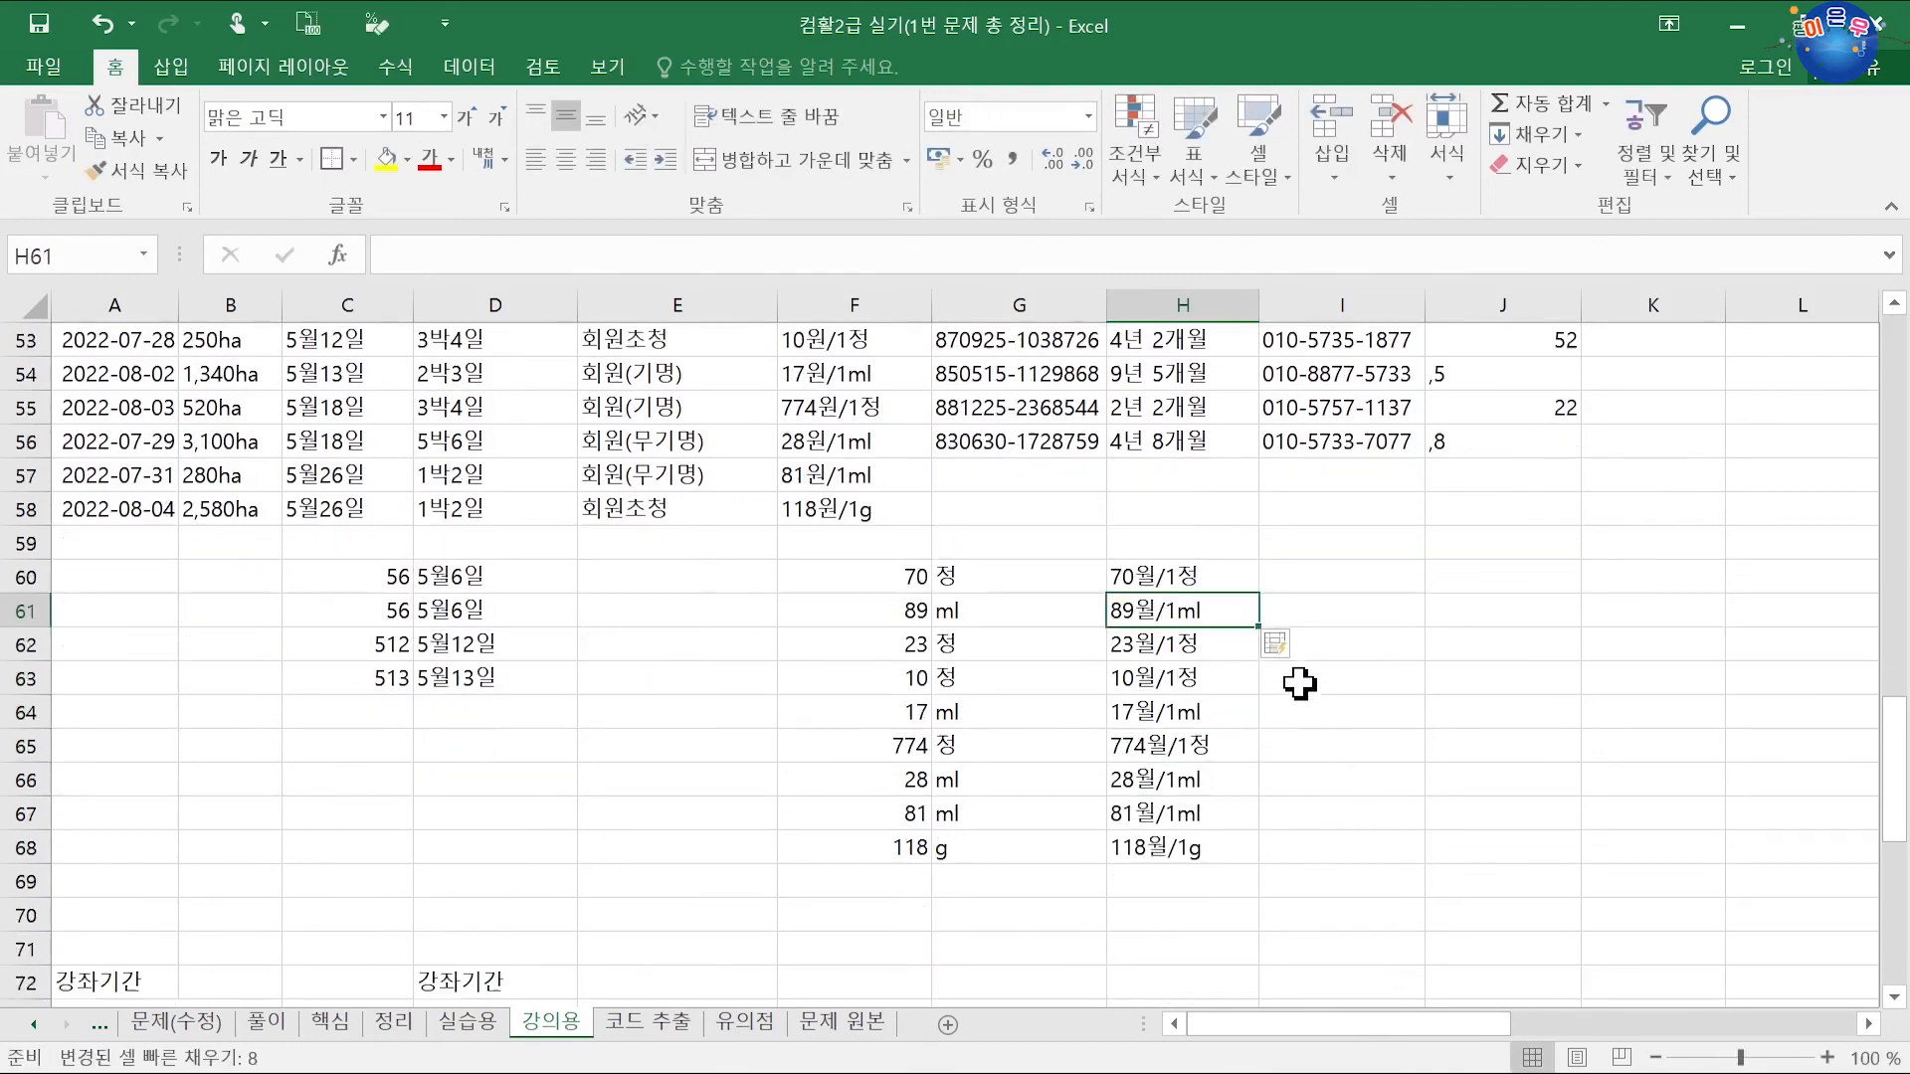
scroll(1296, 698, "up", 2)
scroll(1296, 697, "up", 1)
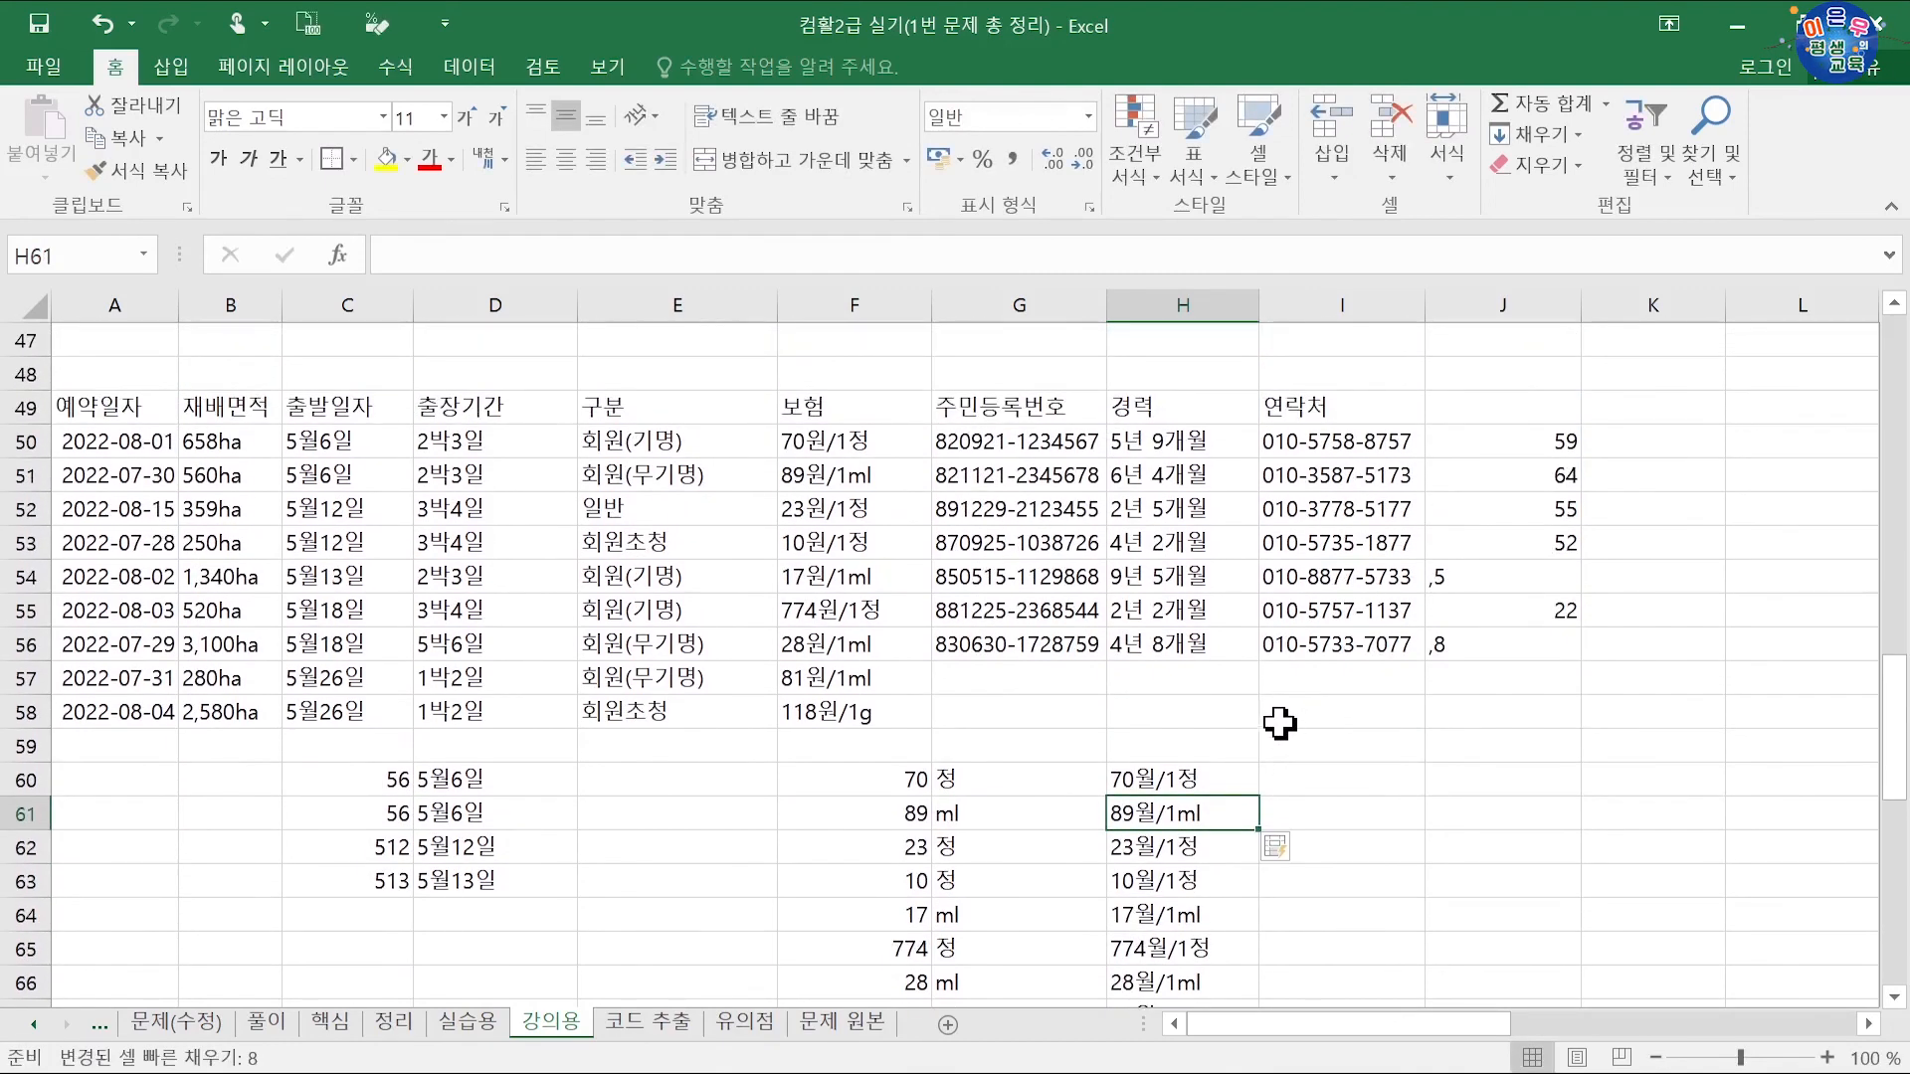
left_click_drag(1164, 441, 1172, 653)
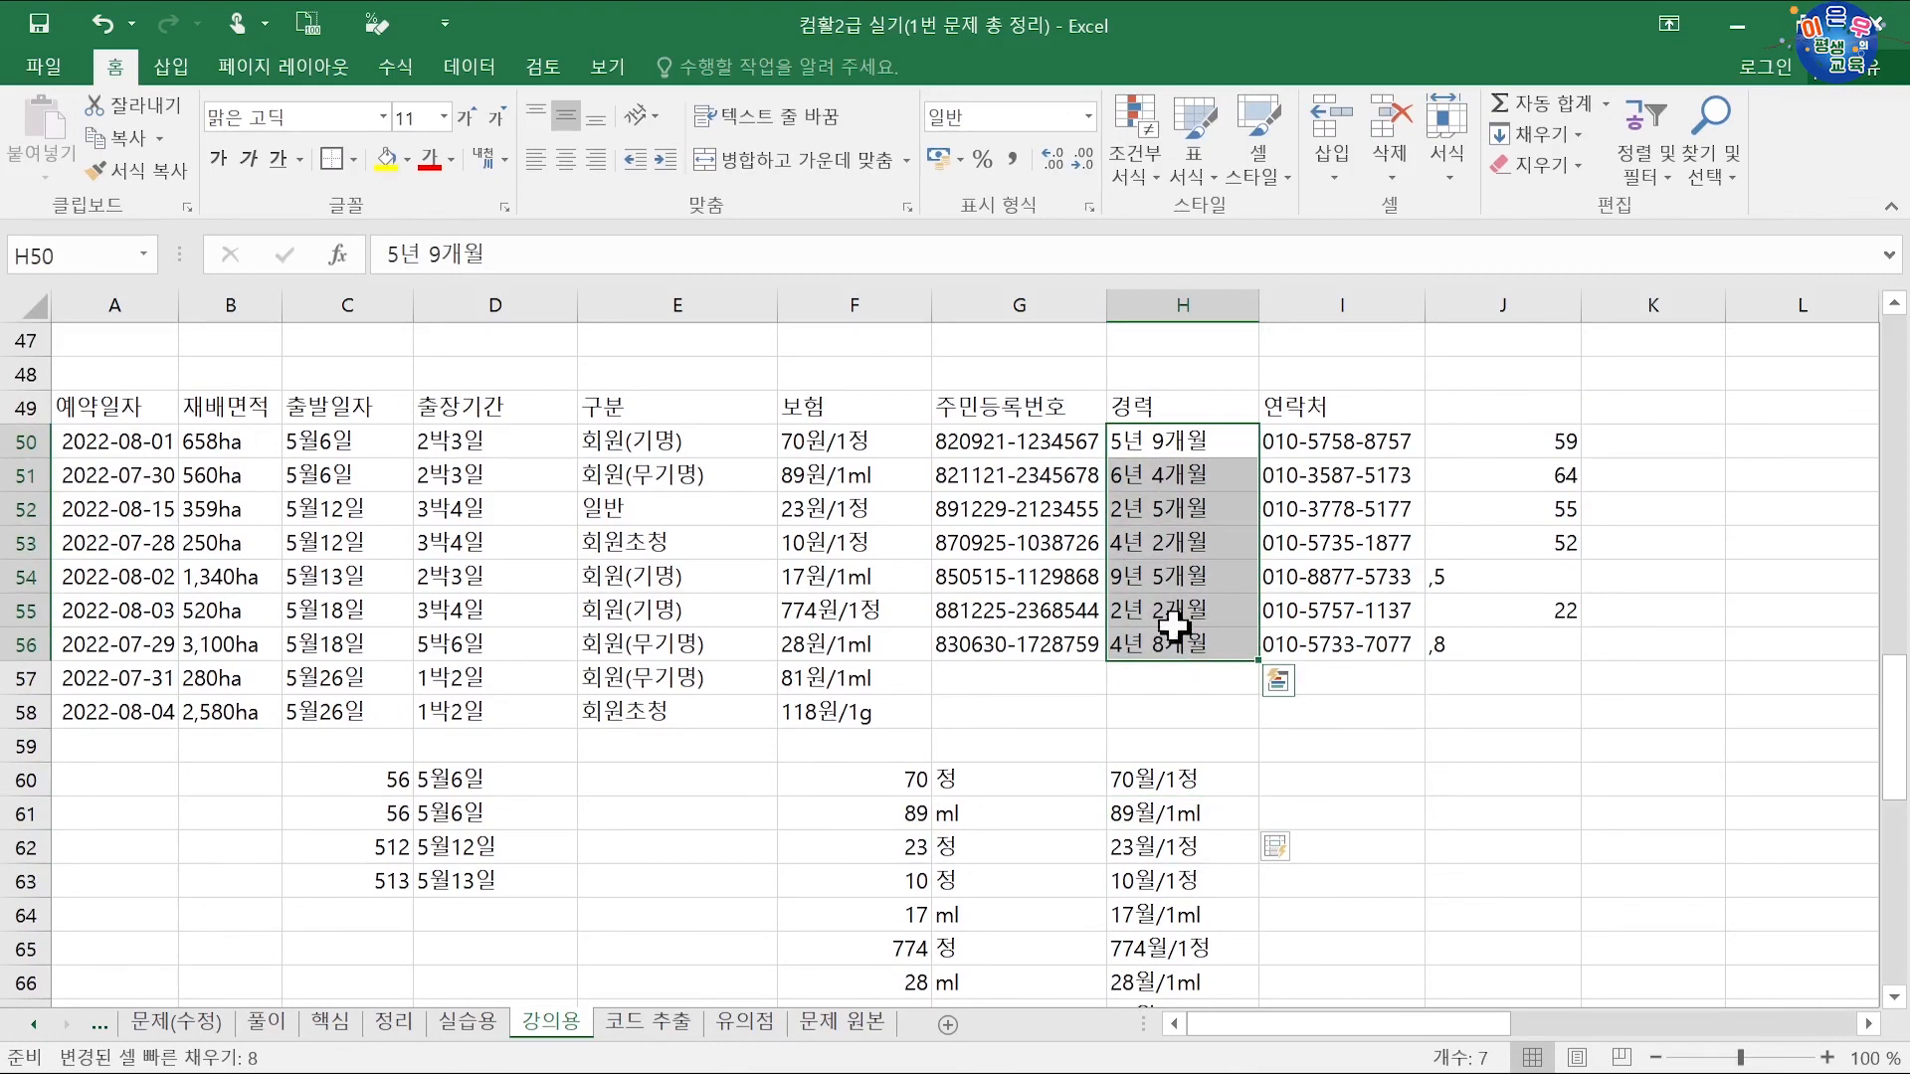
left_click(1241, 741)
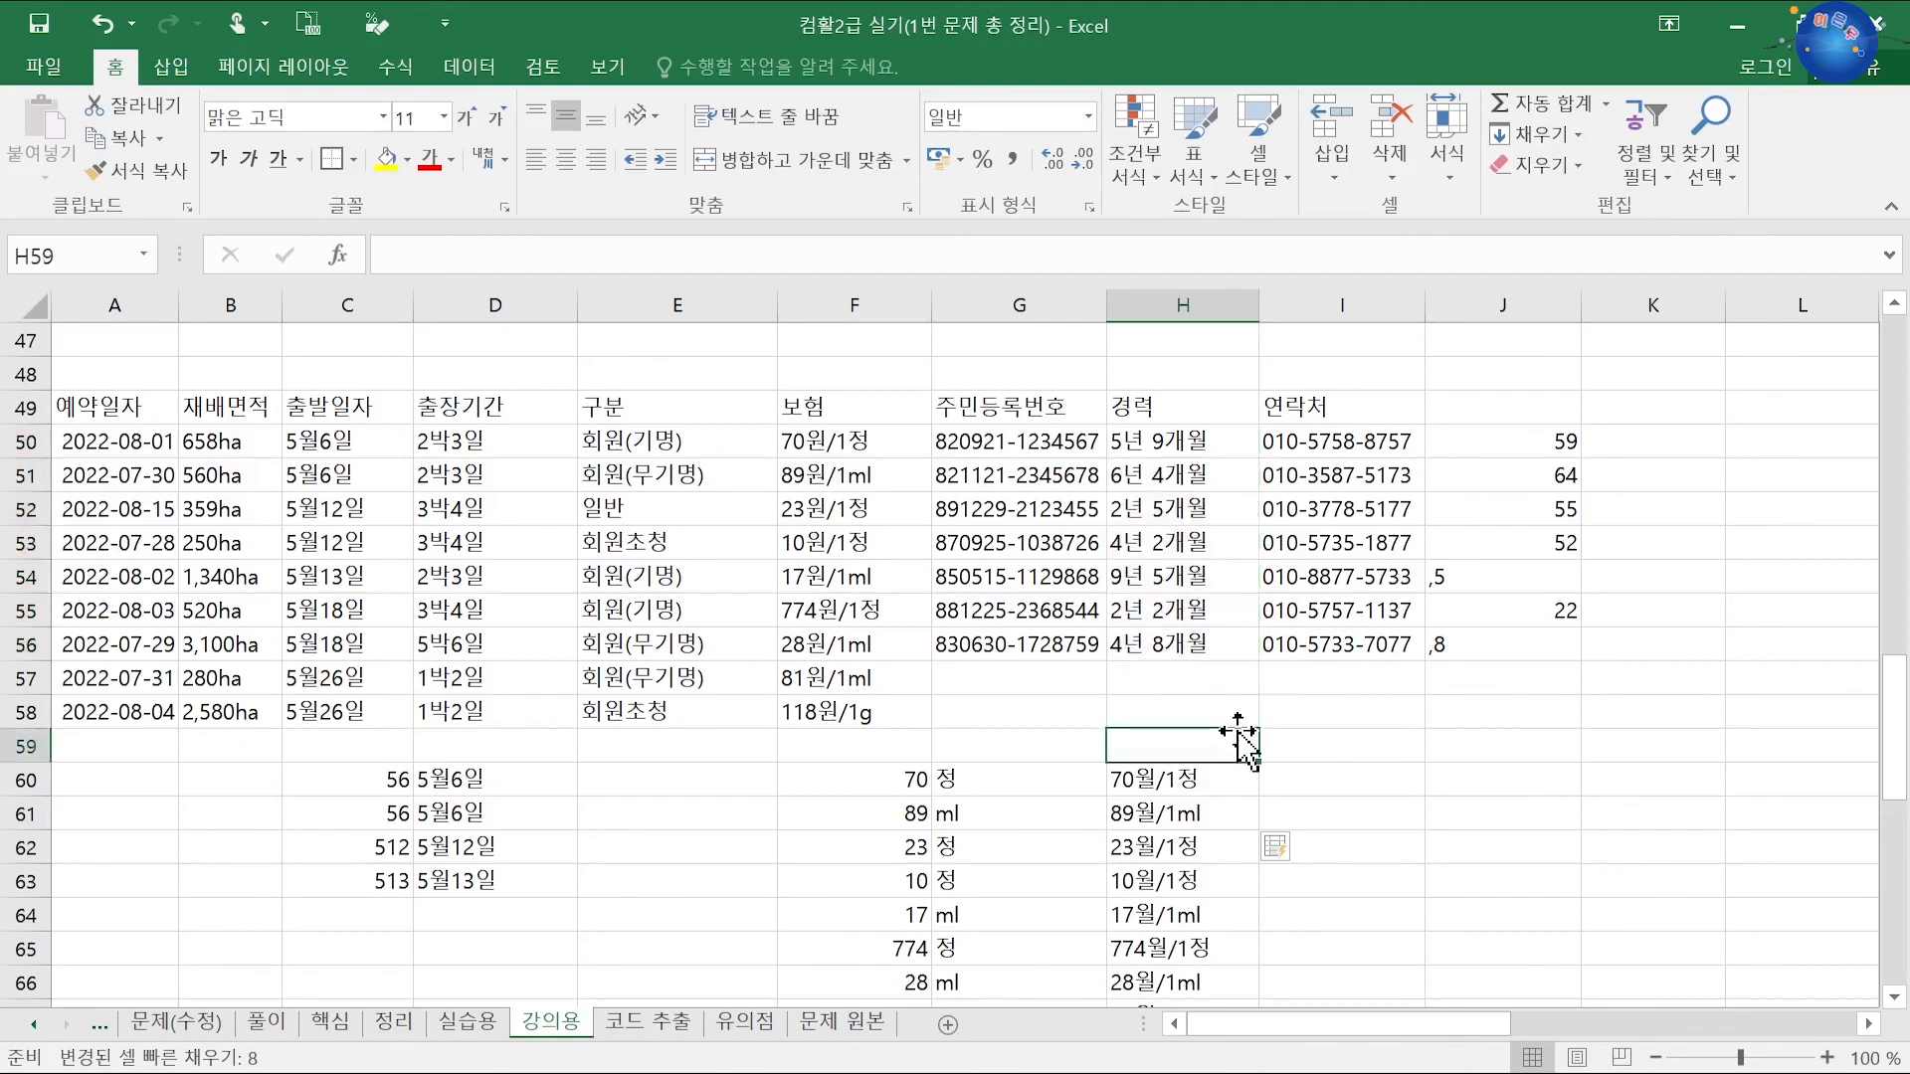
scroll(1194, 738, "down", 3)
scroll(736, 741, "up", 4)
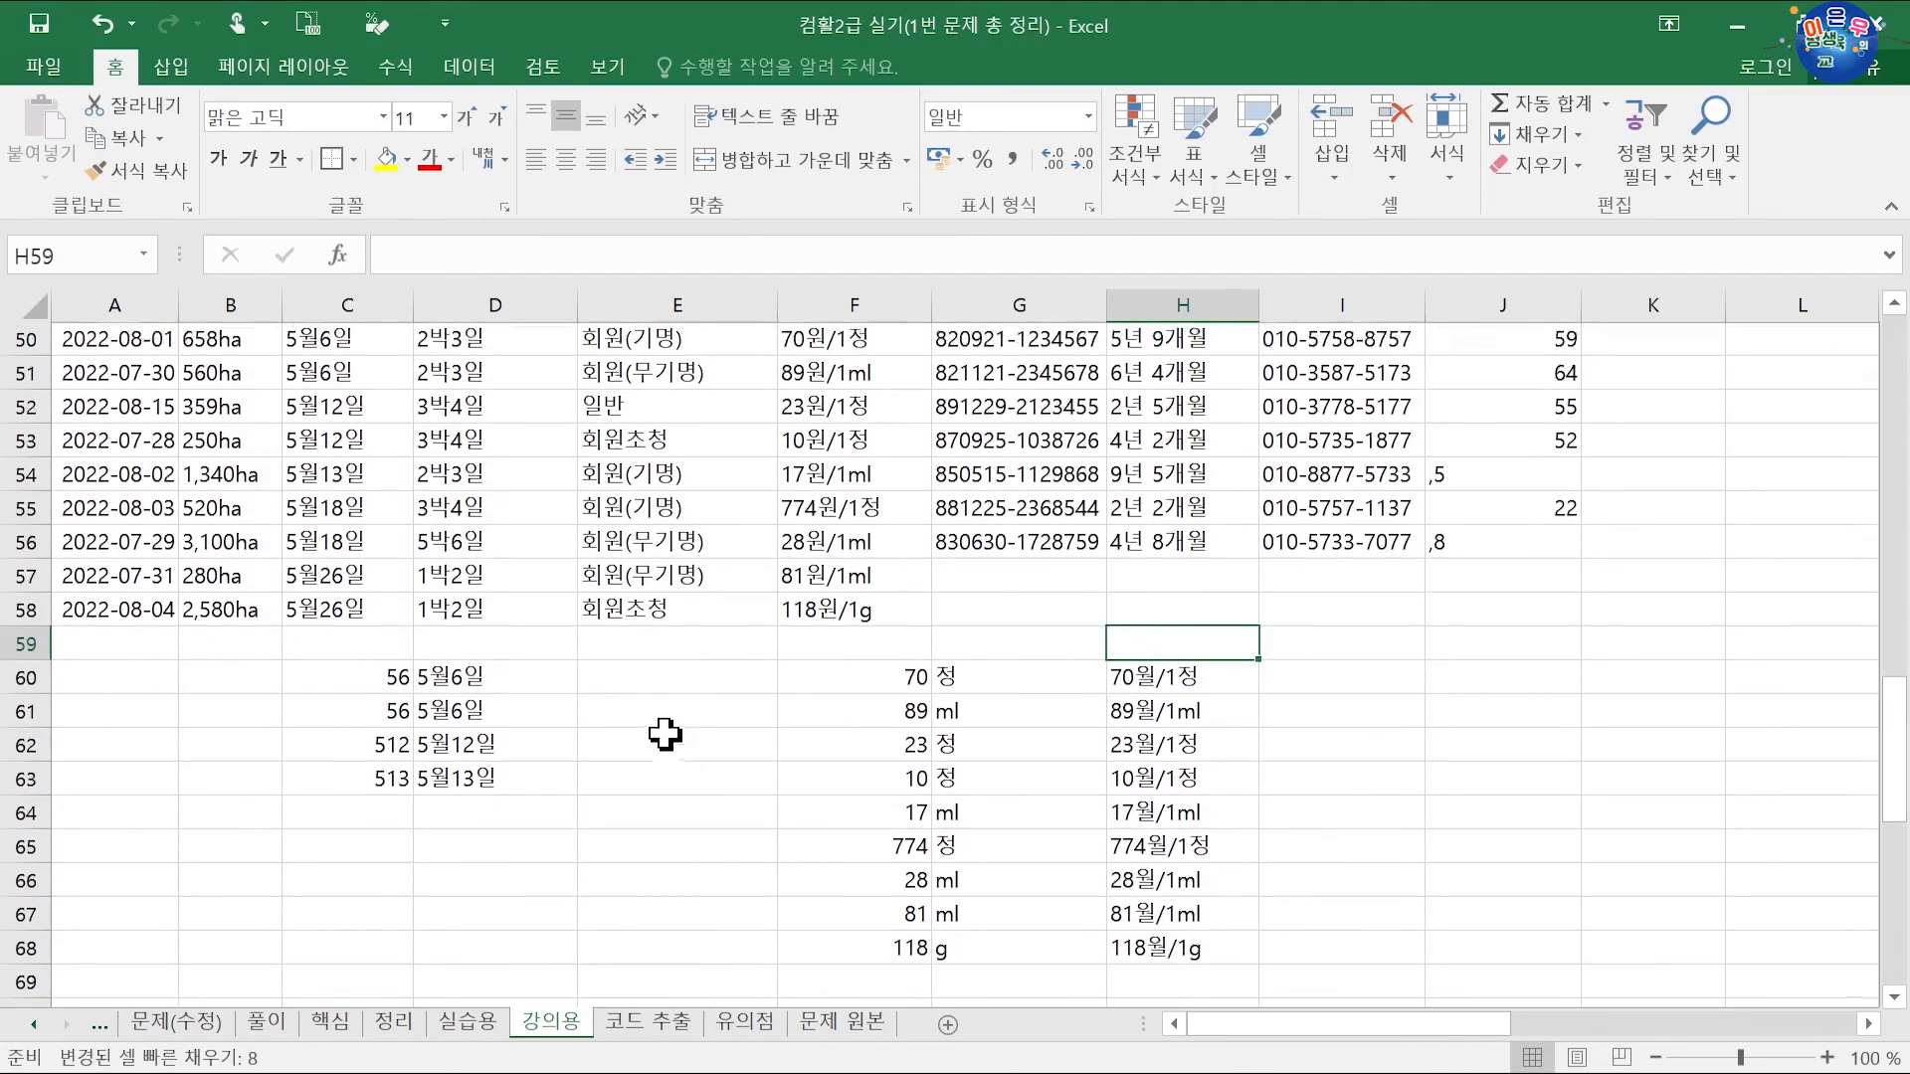
left_click(512, 478)
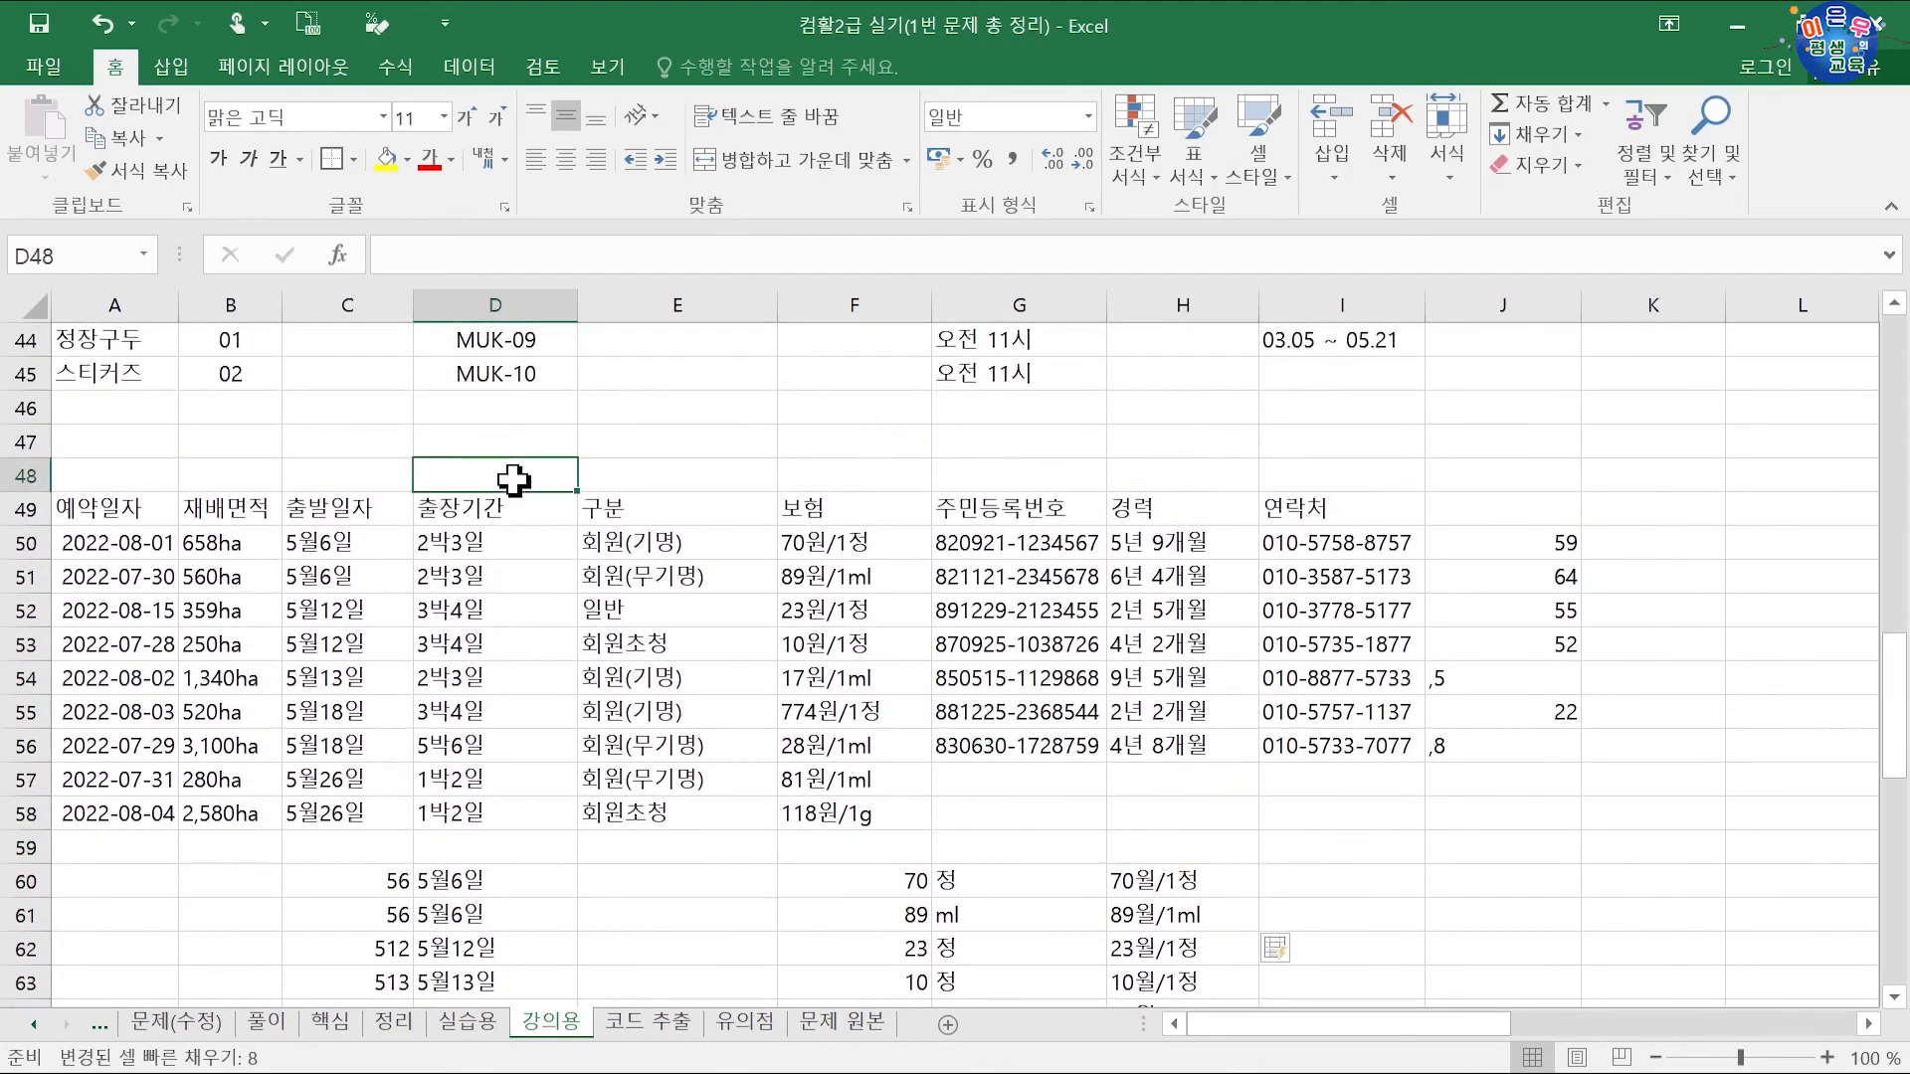
scroll(513, 480, "up", 5)
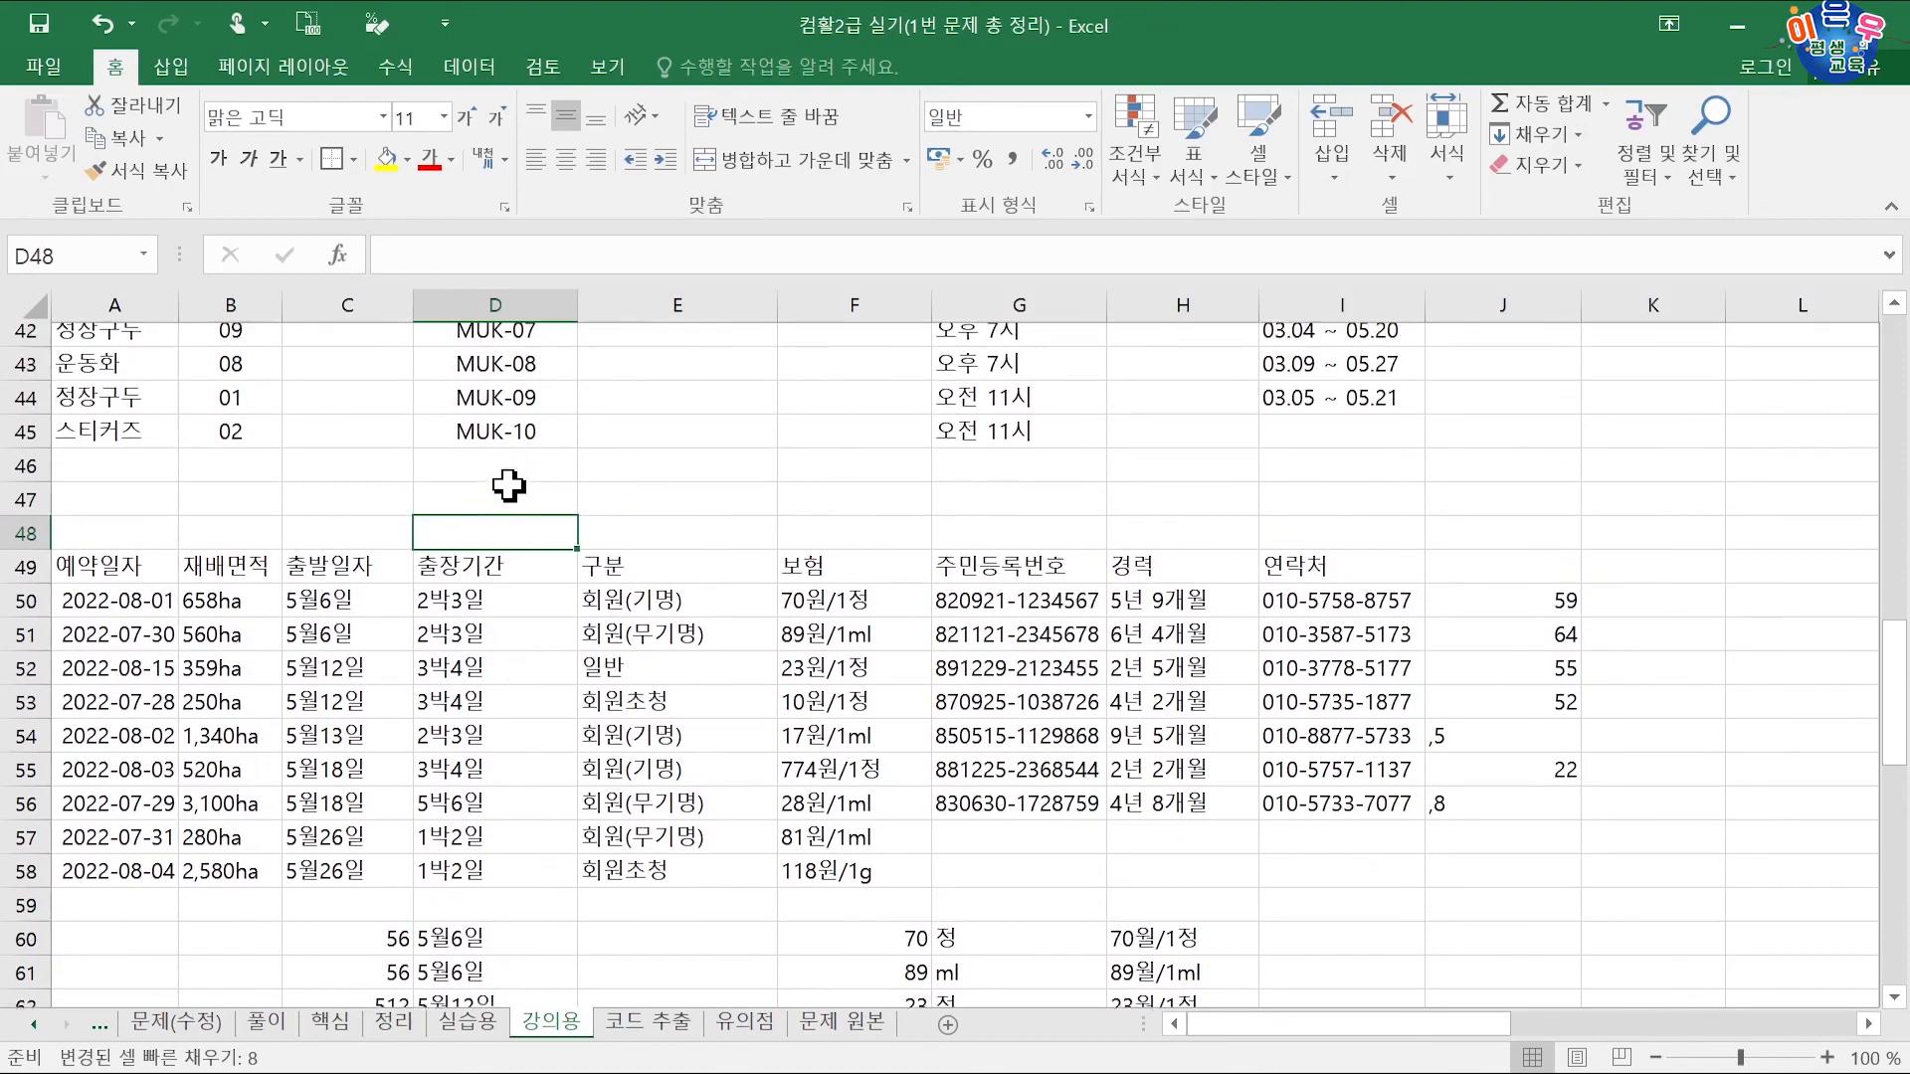
left_click(503, 543)
scroll(502, 543, "up", 4)
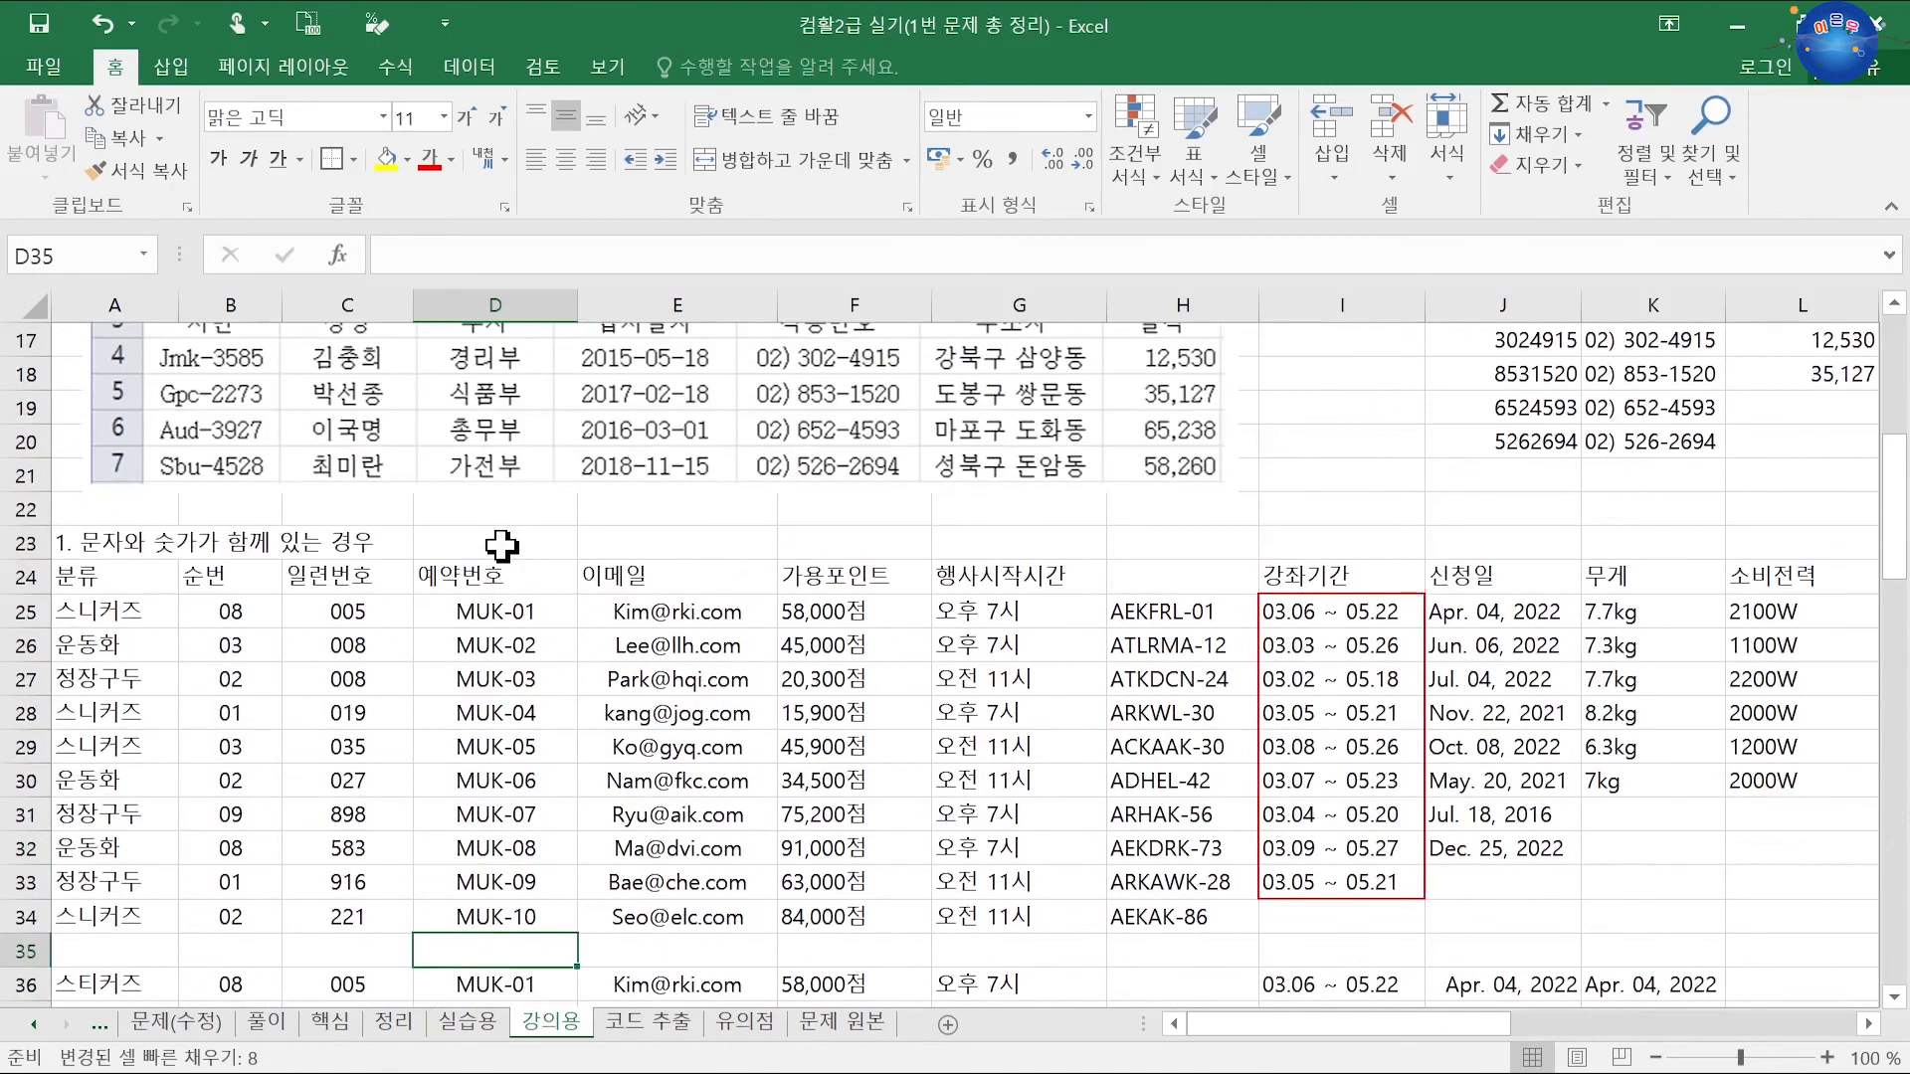
scroll(284, 503, "up", 3)
scroll(284, 503, "up", 3)
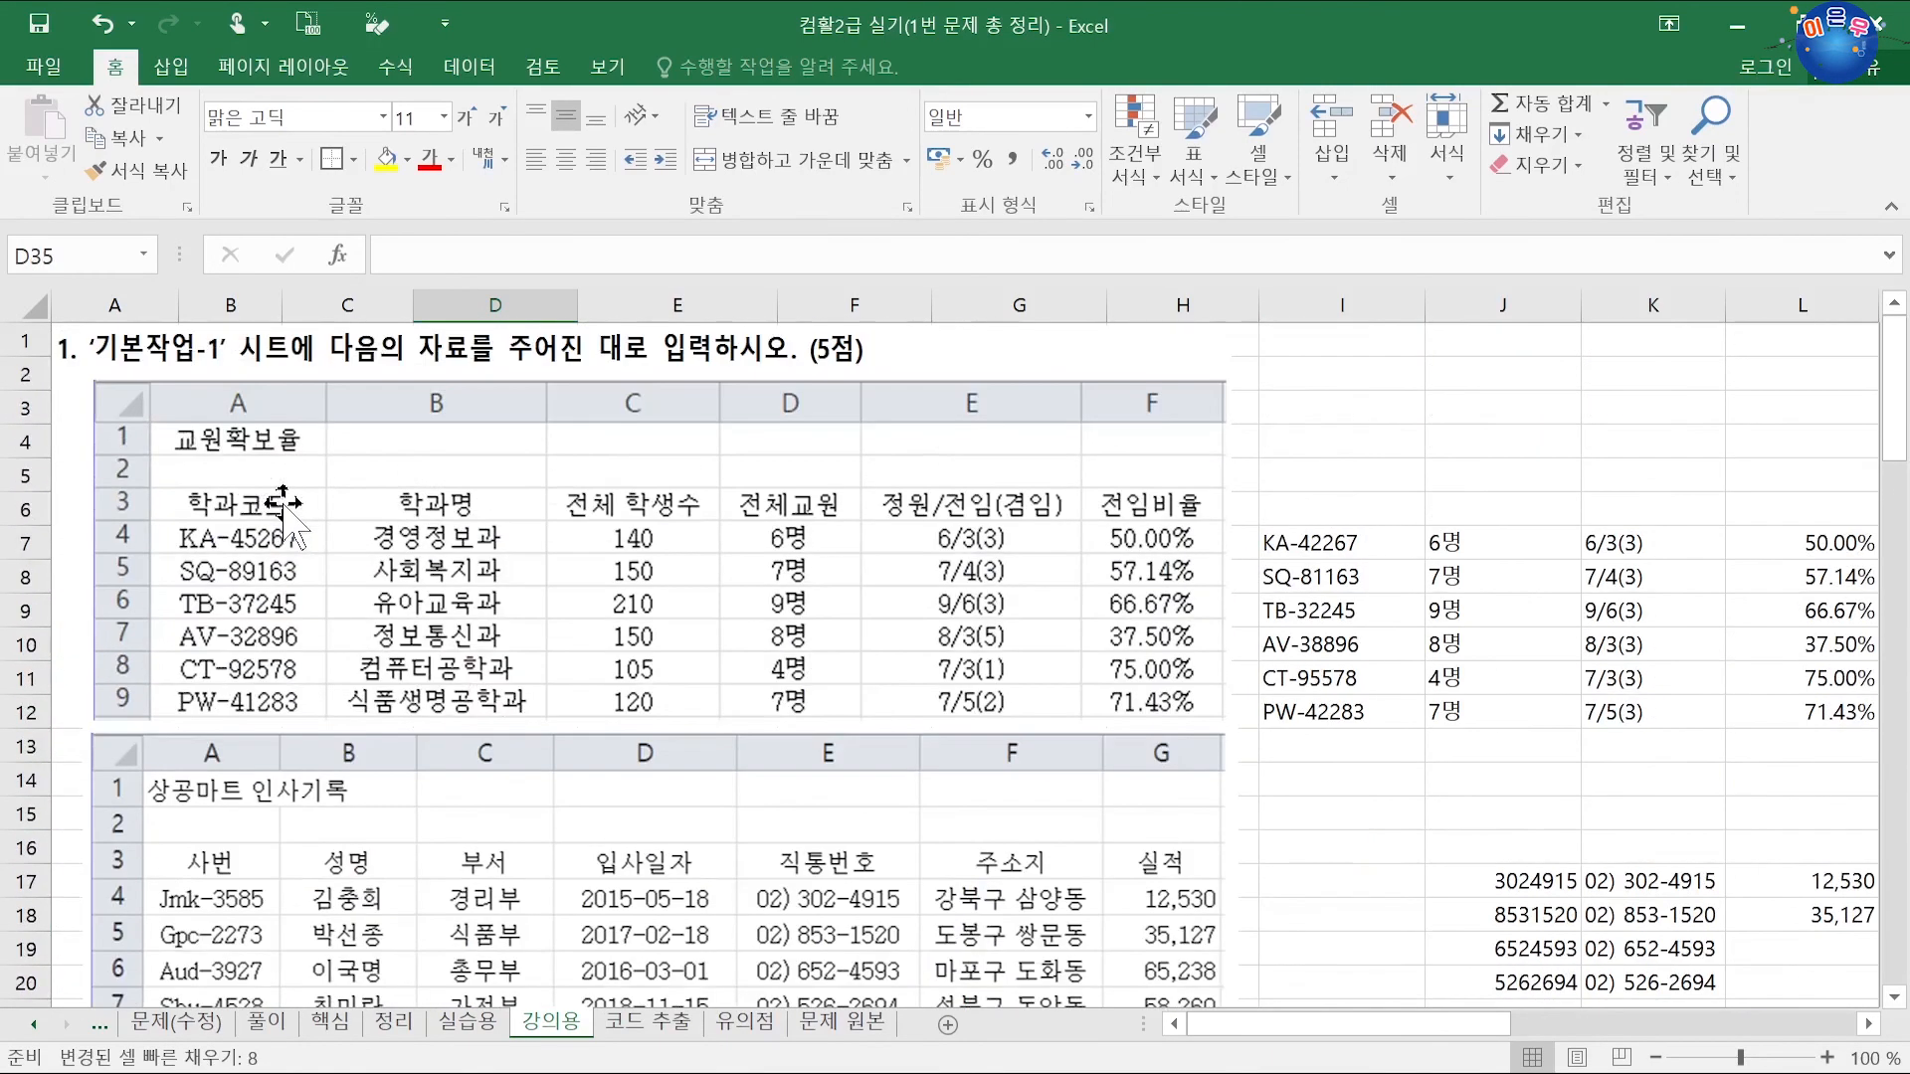
left_click(1433, 442)
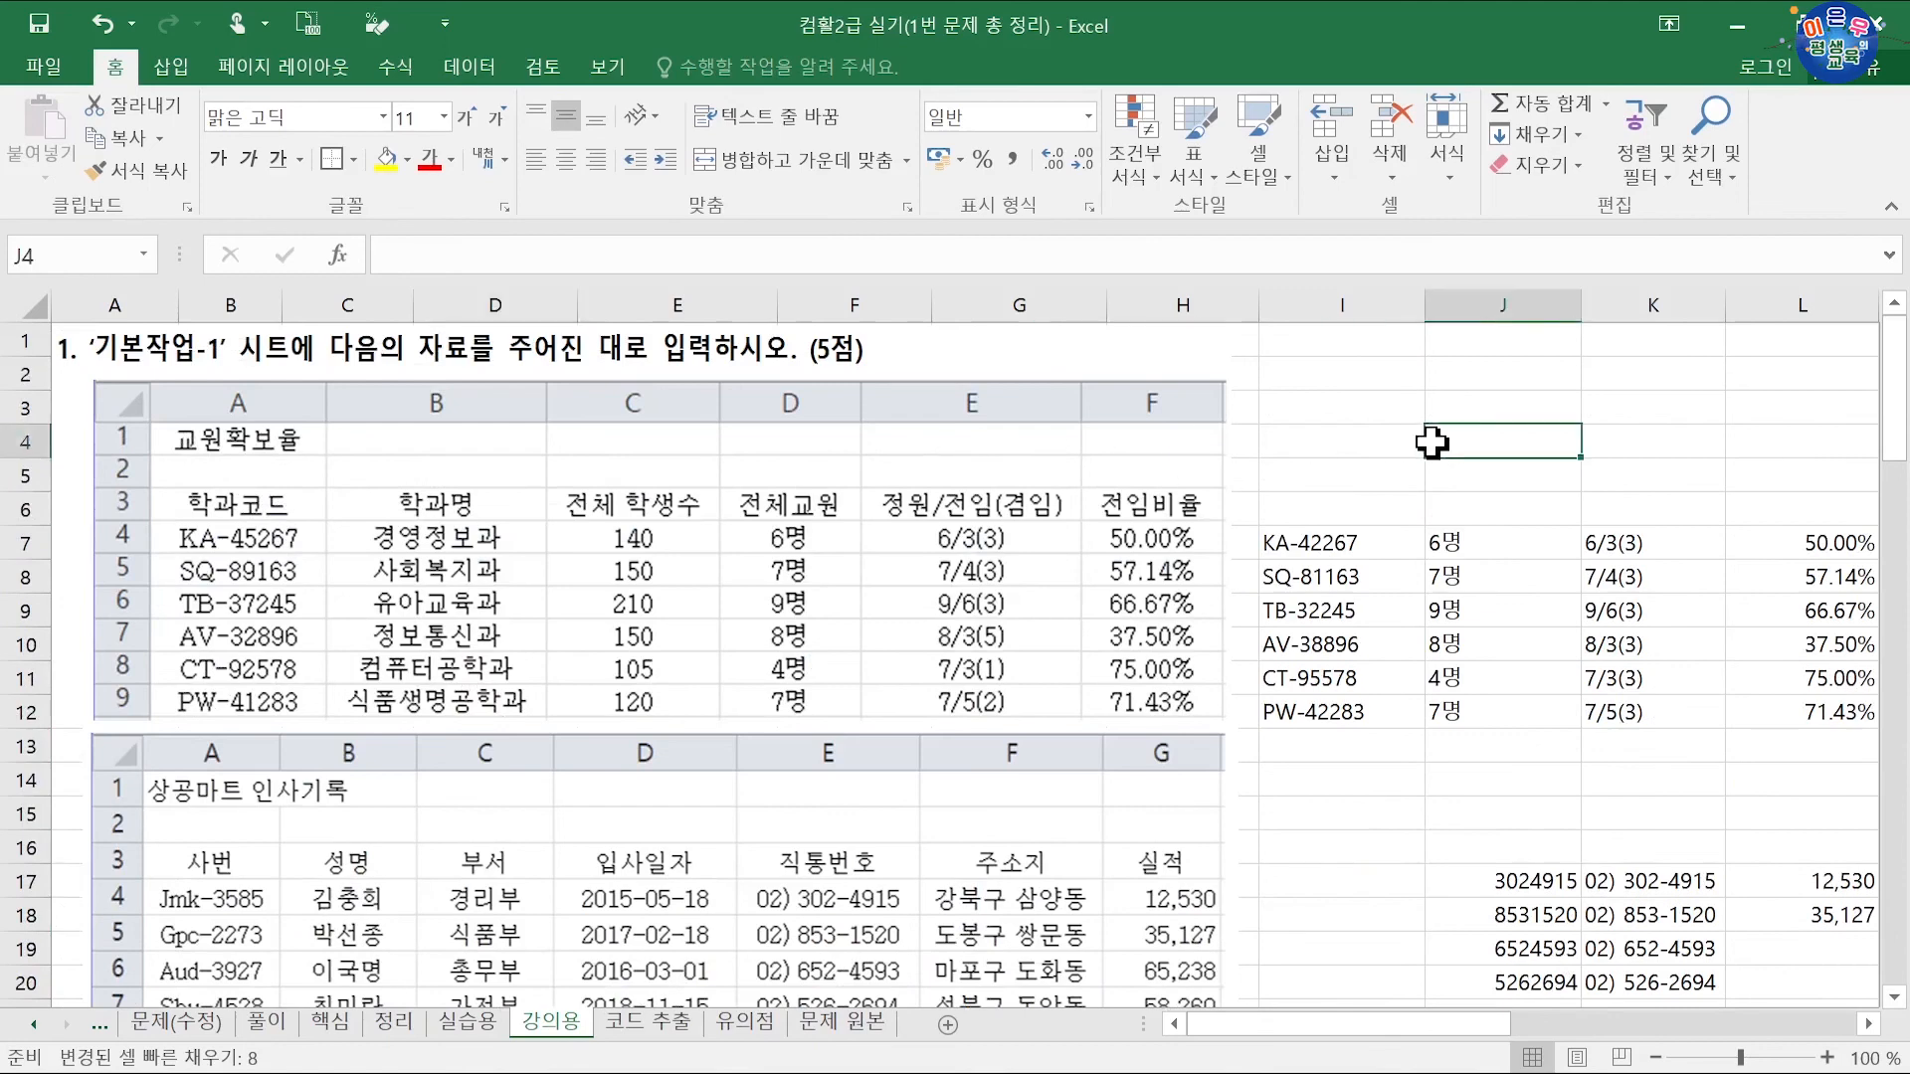